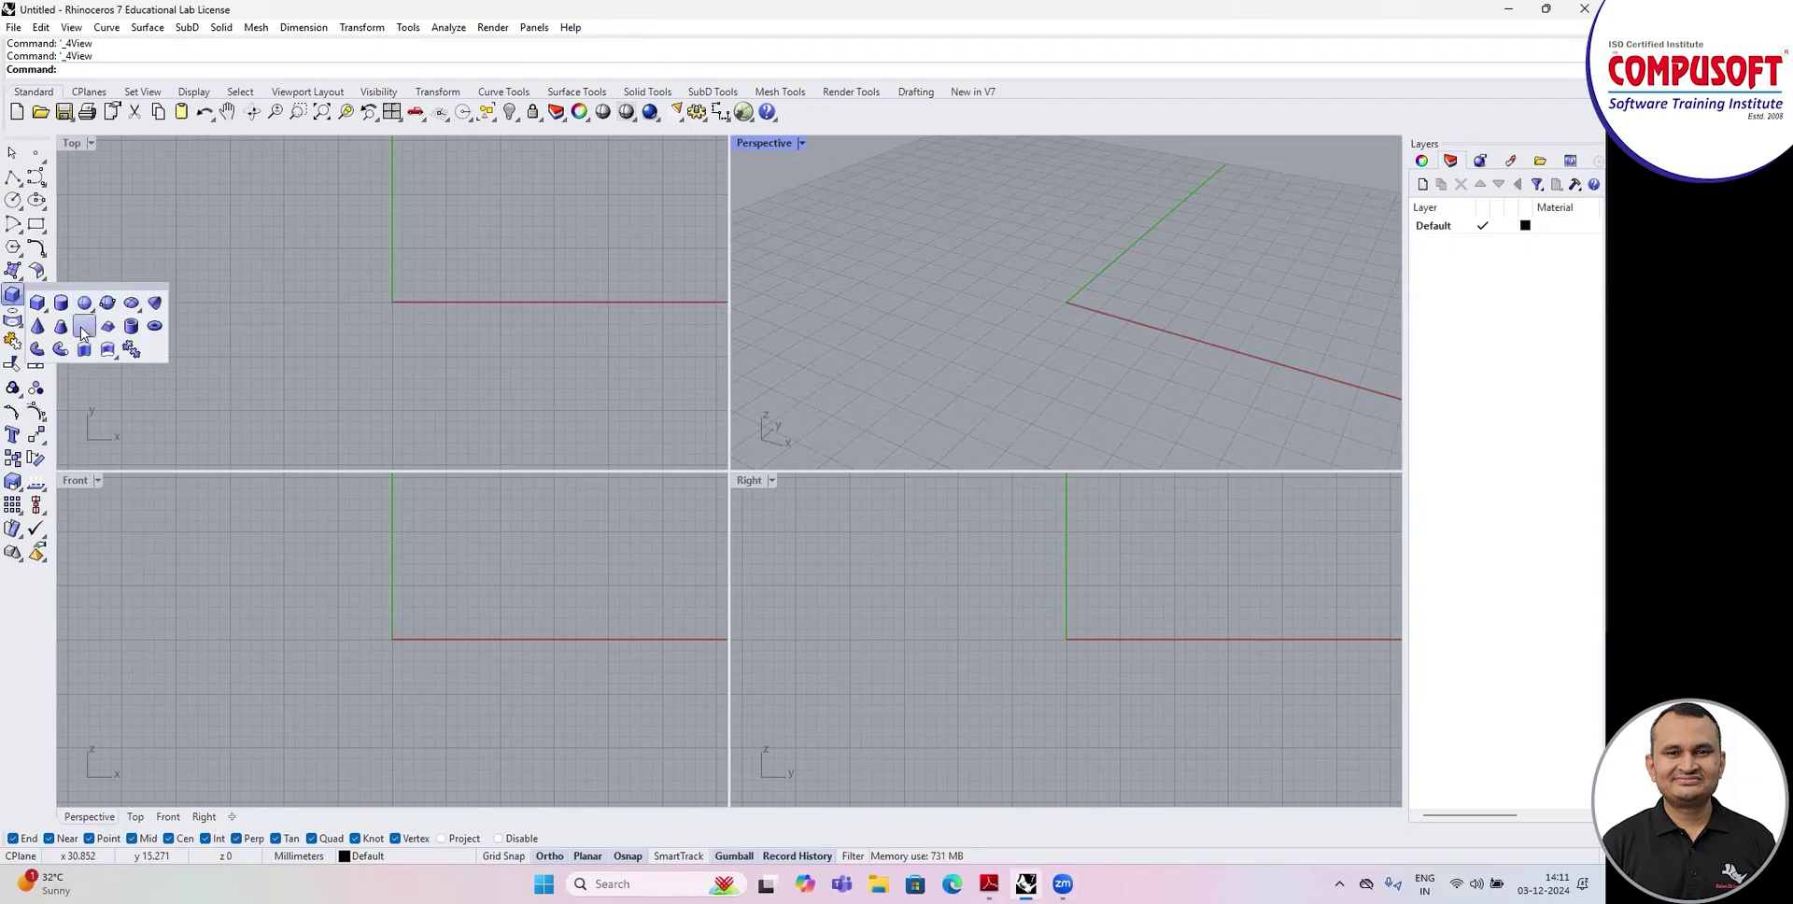
{"action": "left_click_drag", "start_coordinate": [110, 287], "coordinate": [168, 240]}
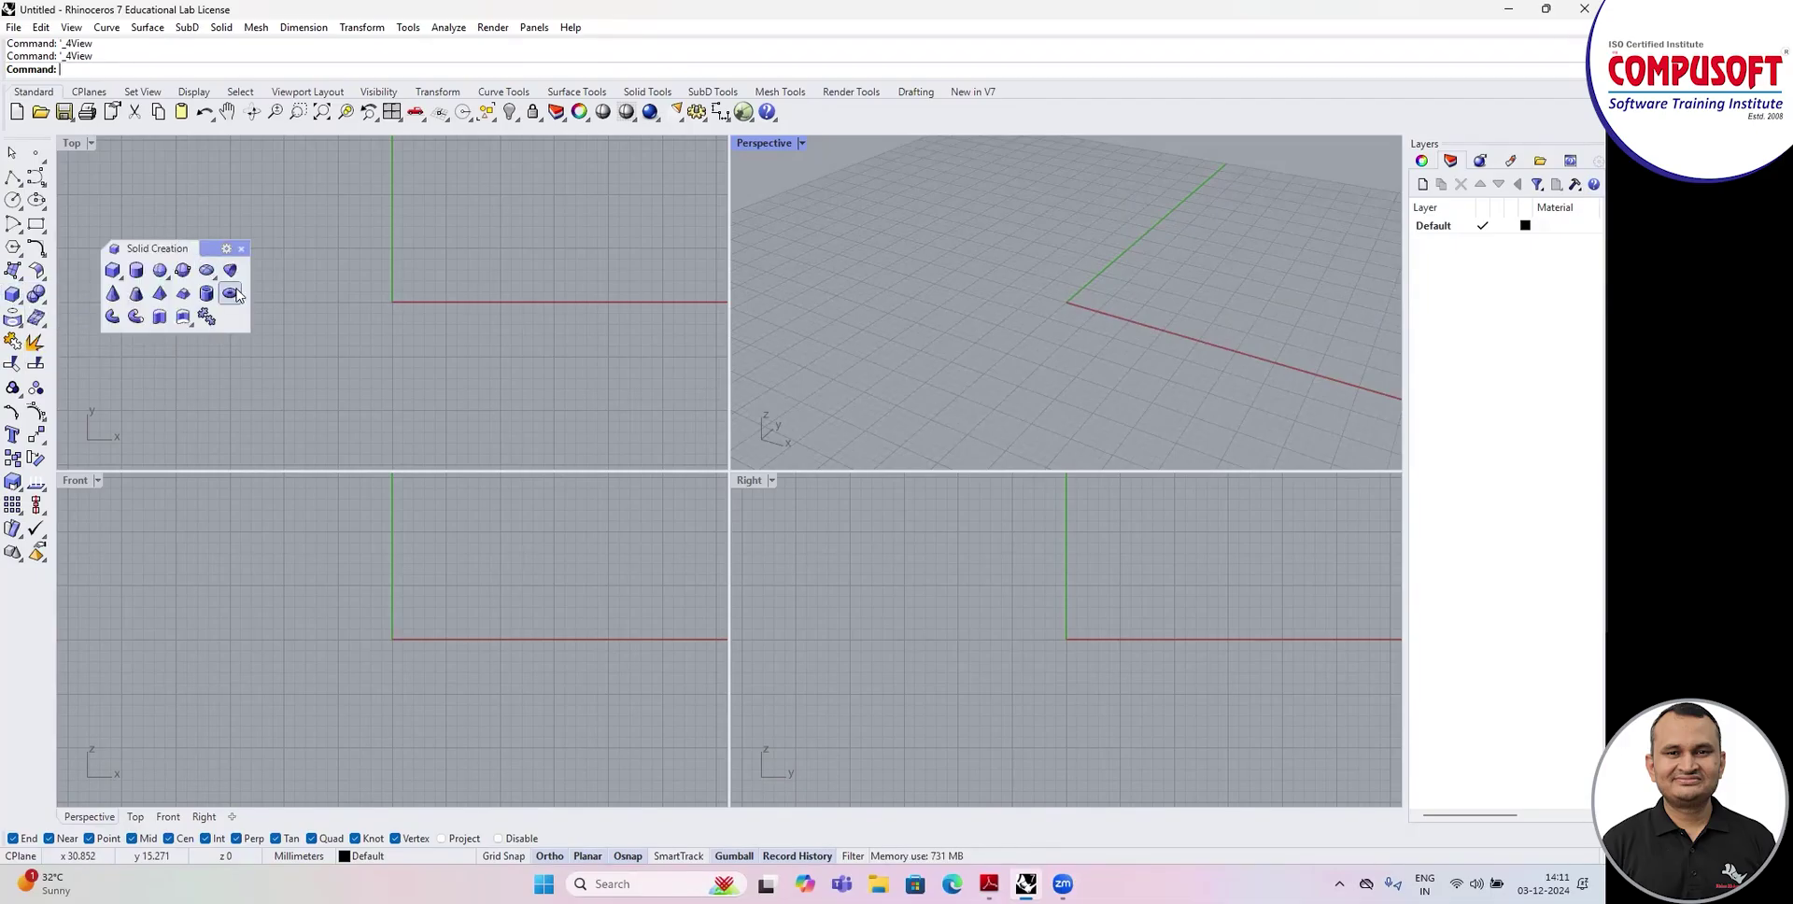
{"action": "left_click", "coordinate": [320, 275]}
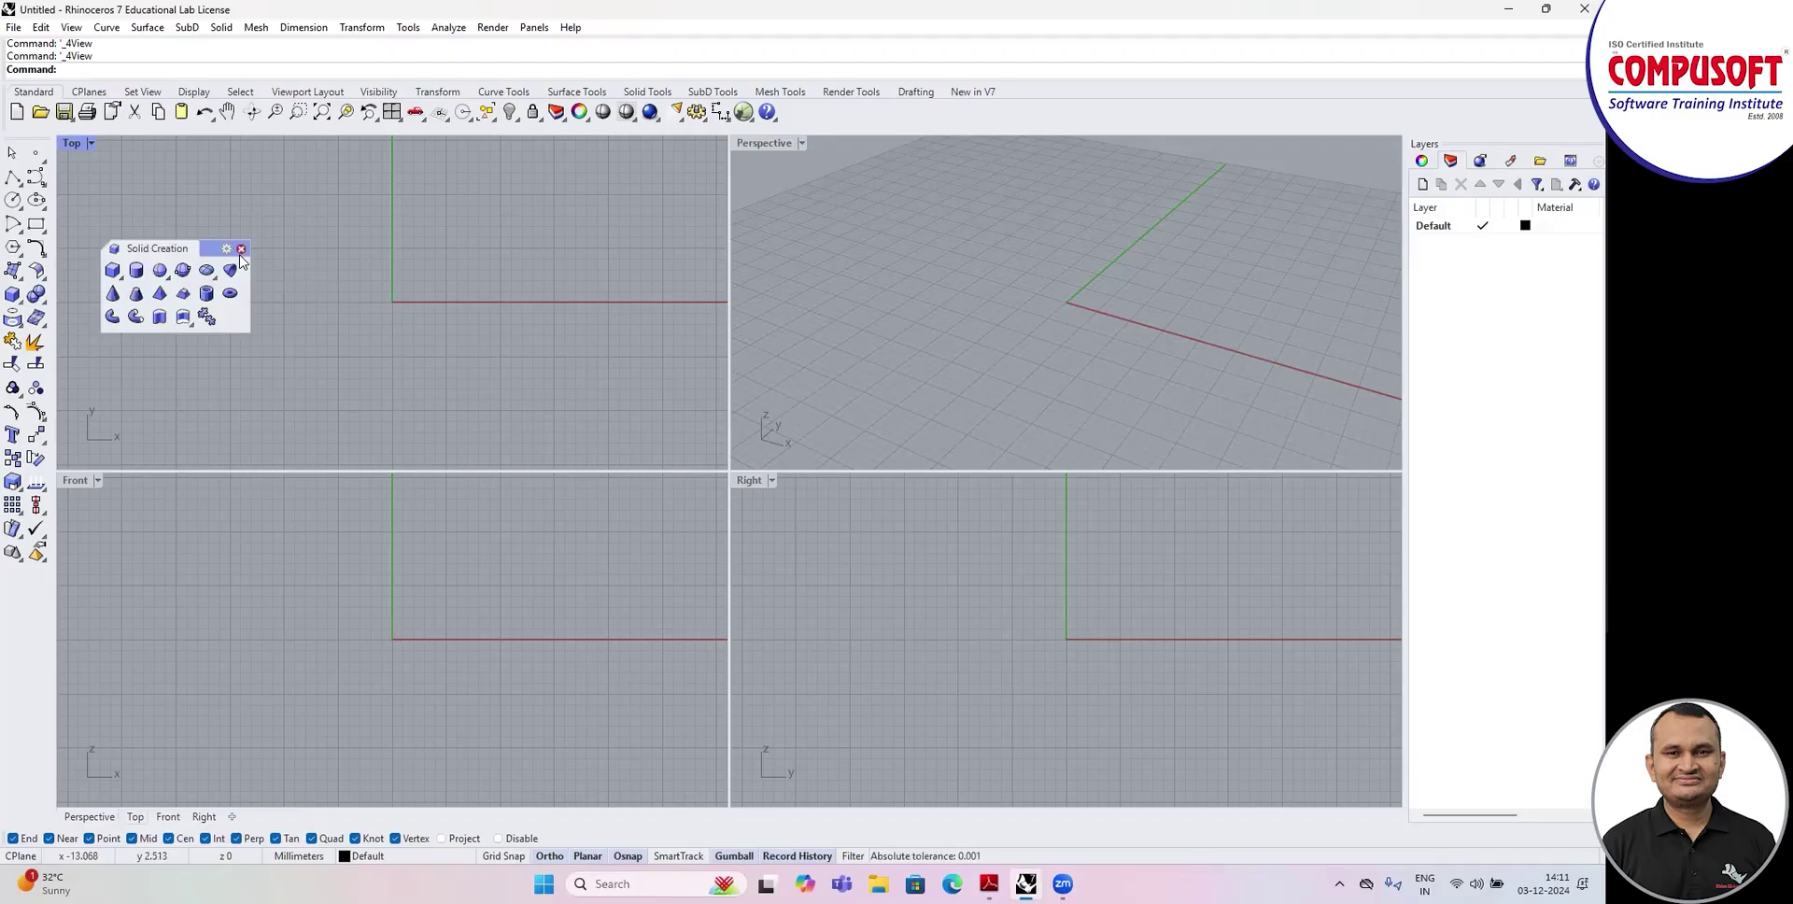
{"action": "left_click_drag", "start_coordinate": [209, 248], "coordinate": [199, 218]}
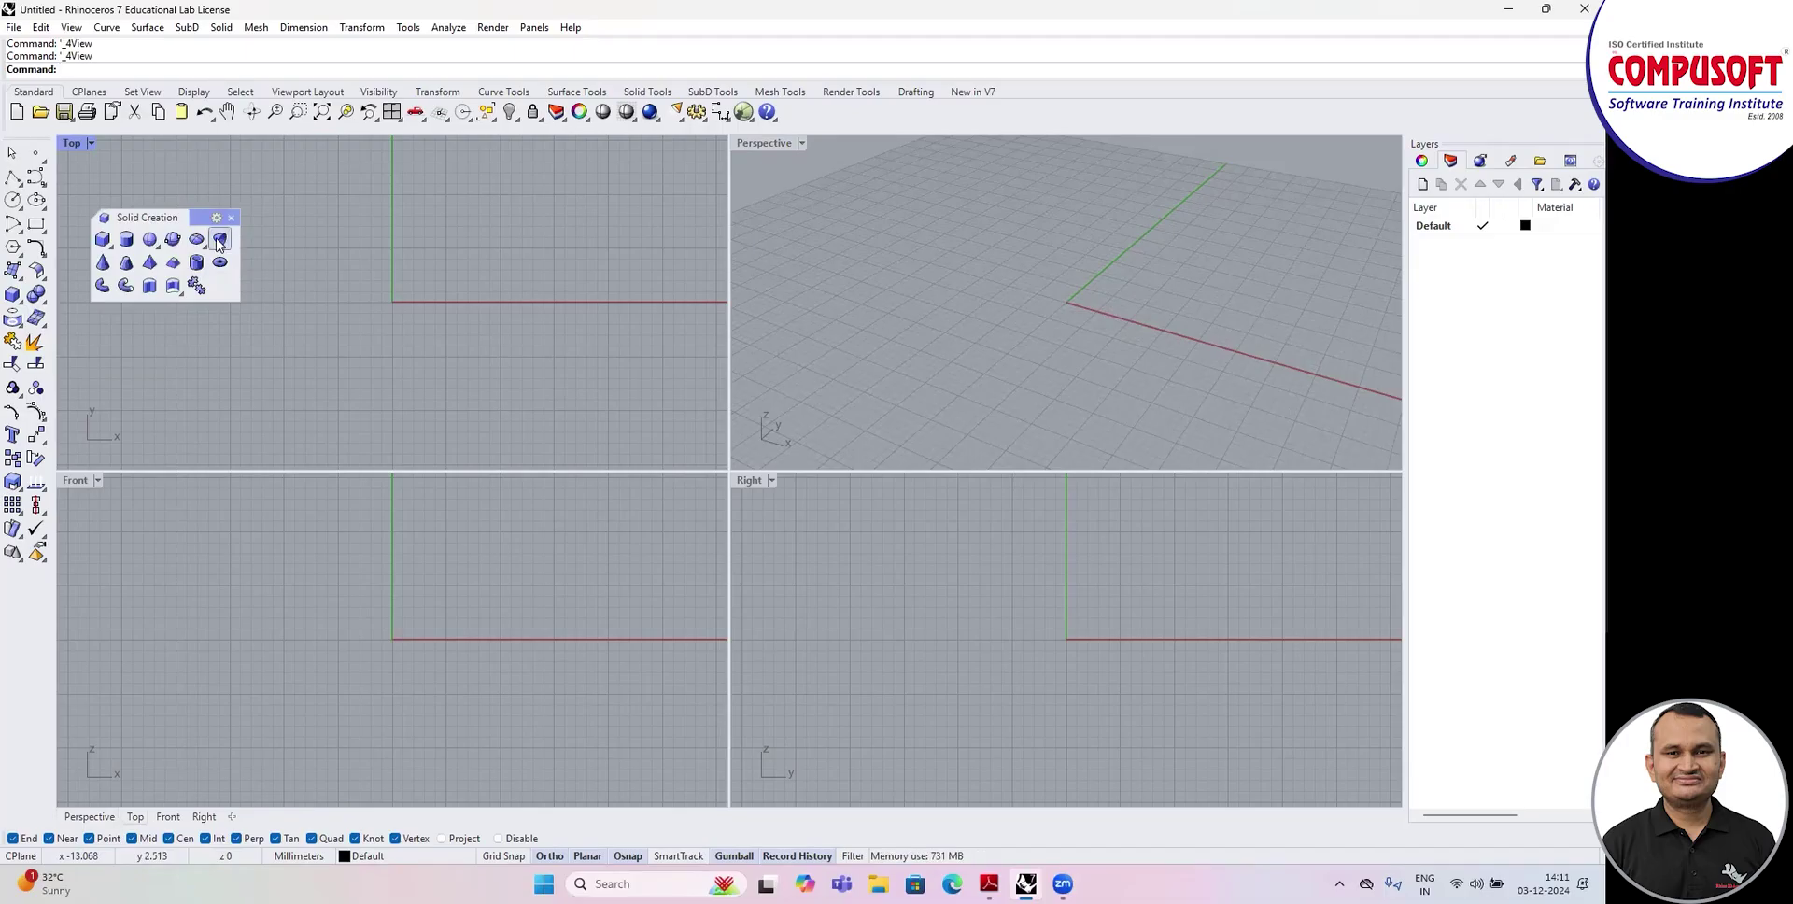
{"action": "left_click", "coordinate": [230, 218]}
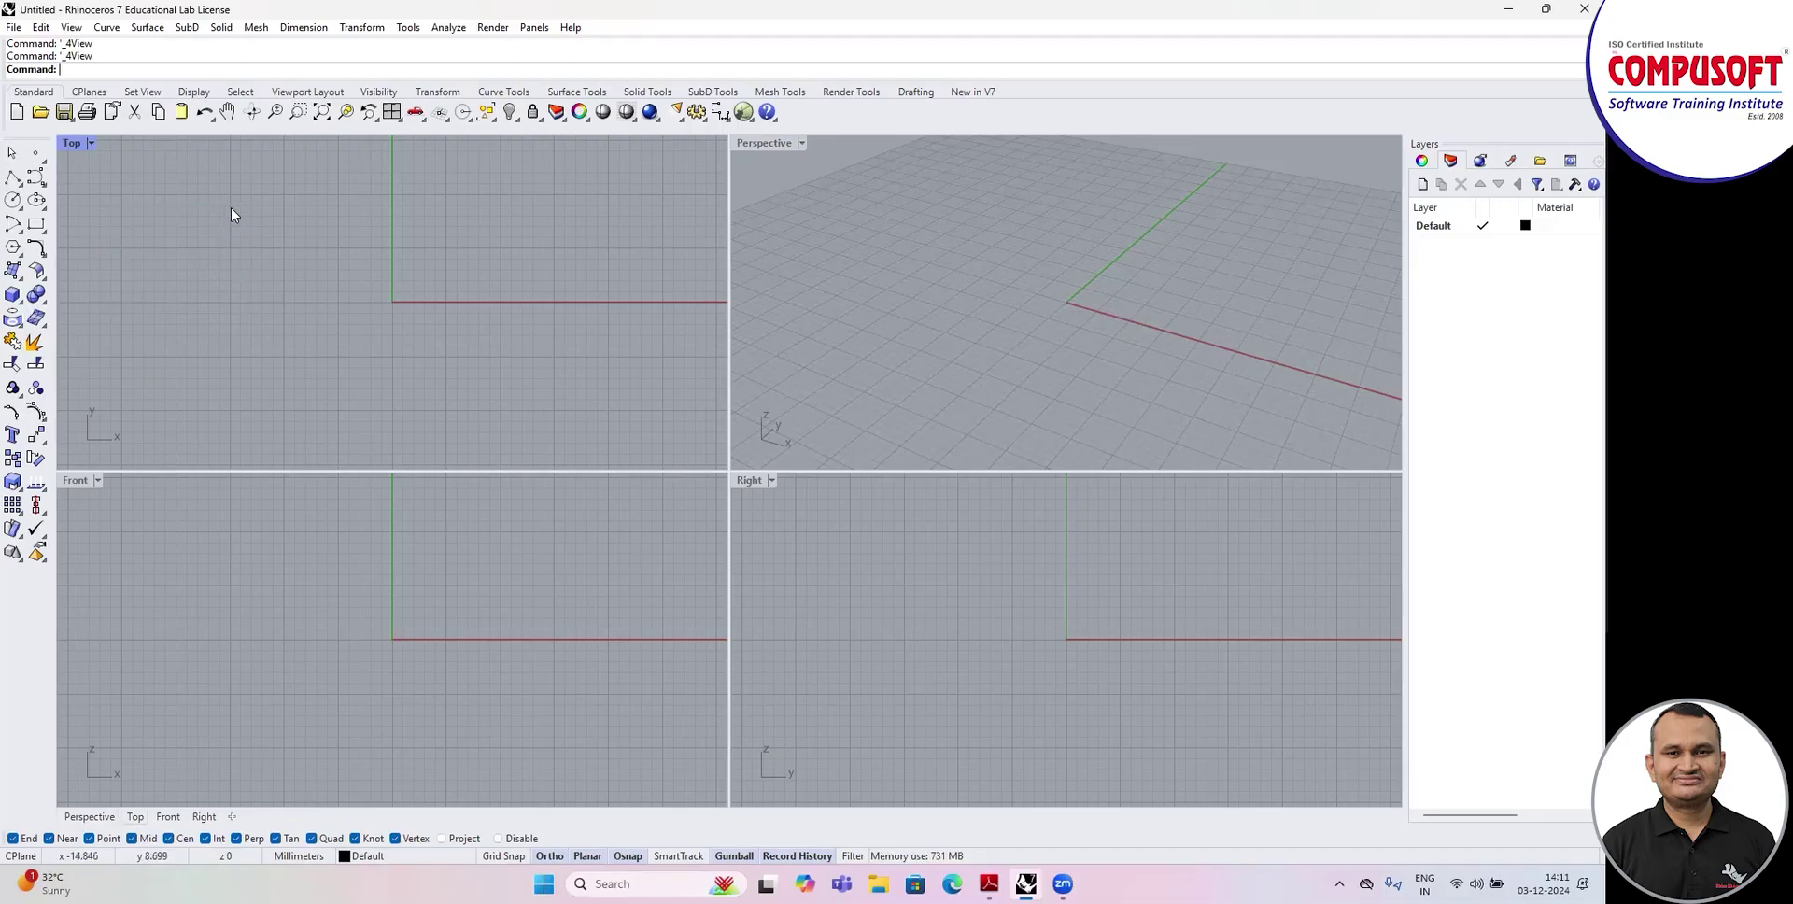
Maximize the Perspective viewport and draw a freehand box near the origin by its base corners and height.
{"action": "left_click", "coordinate": [747, 142]}
{"action": "key", "text": "ctrl+m"}
{"action": "right_click_drag", "start_coordinate": [448, 341], "coordinate": [523, 338]}
{"action": "left_click", "coordinate": [13, 295]}
{"action": "left_click", "coordinate": [743, 399]}
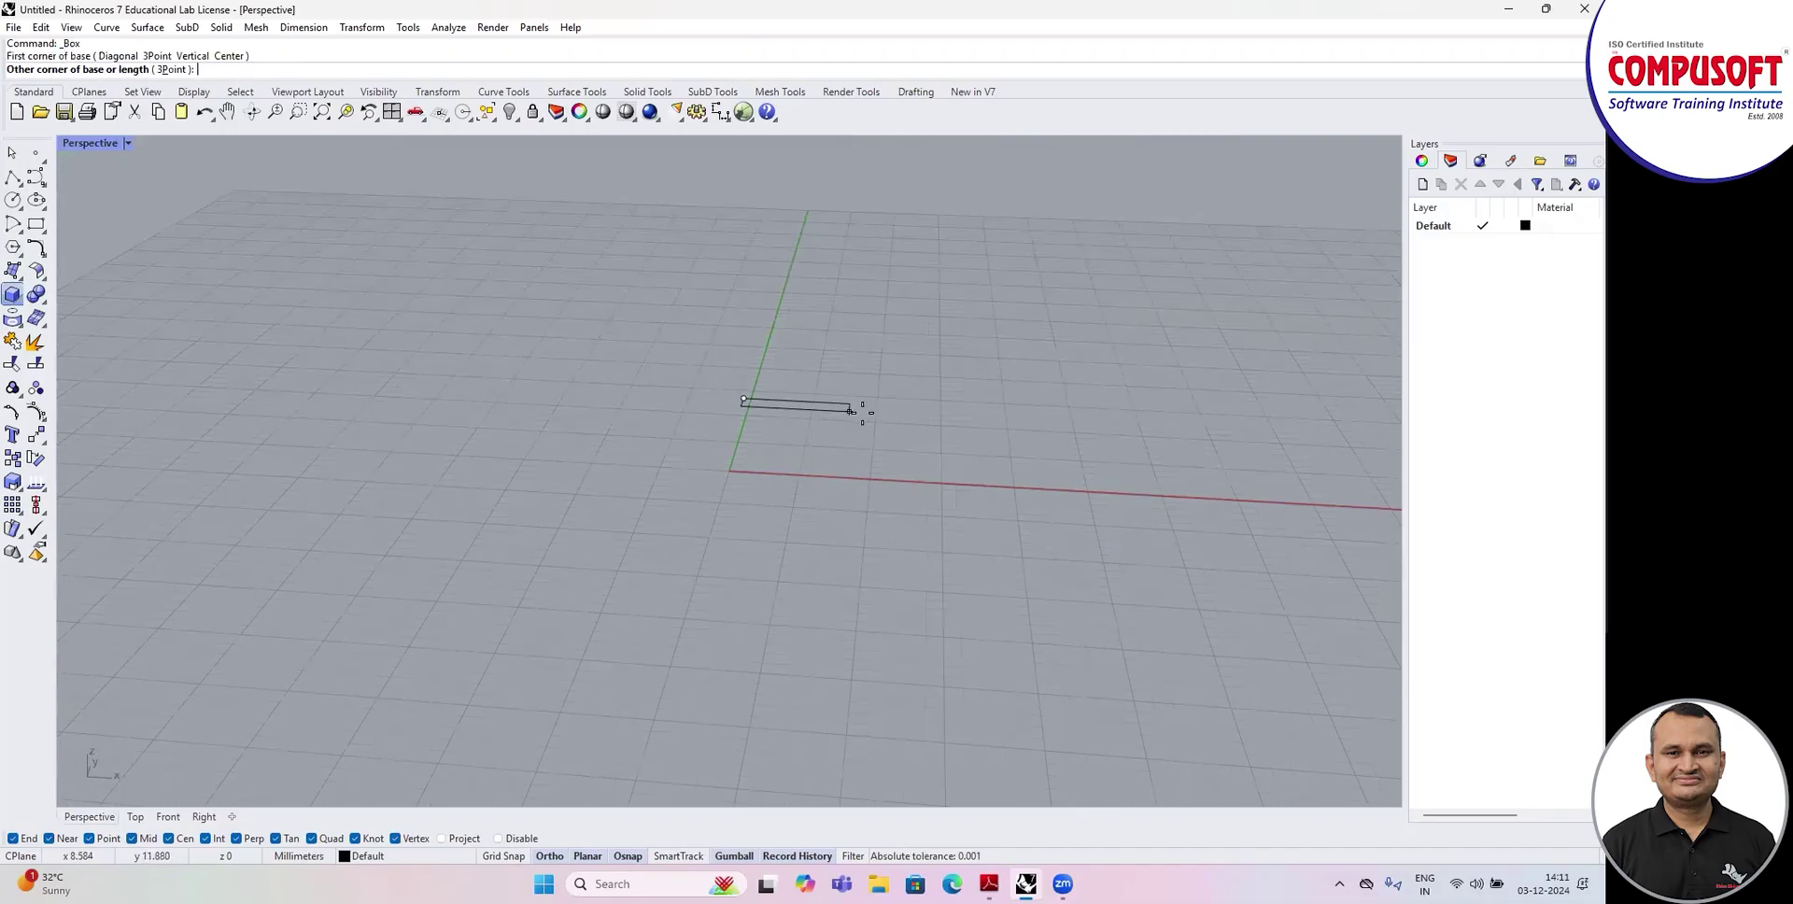
{"action": "left_click", "coordinate": [803, 459]}
{"action": "left_click", "coordinate": [841, 287]}
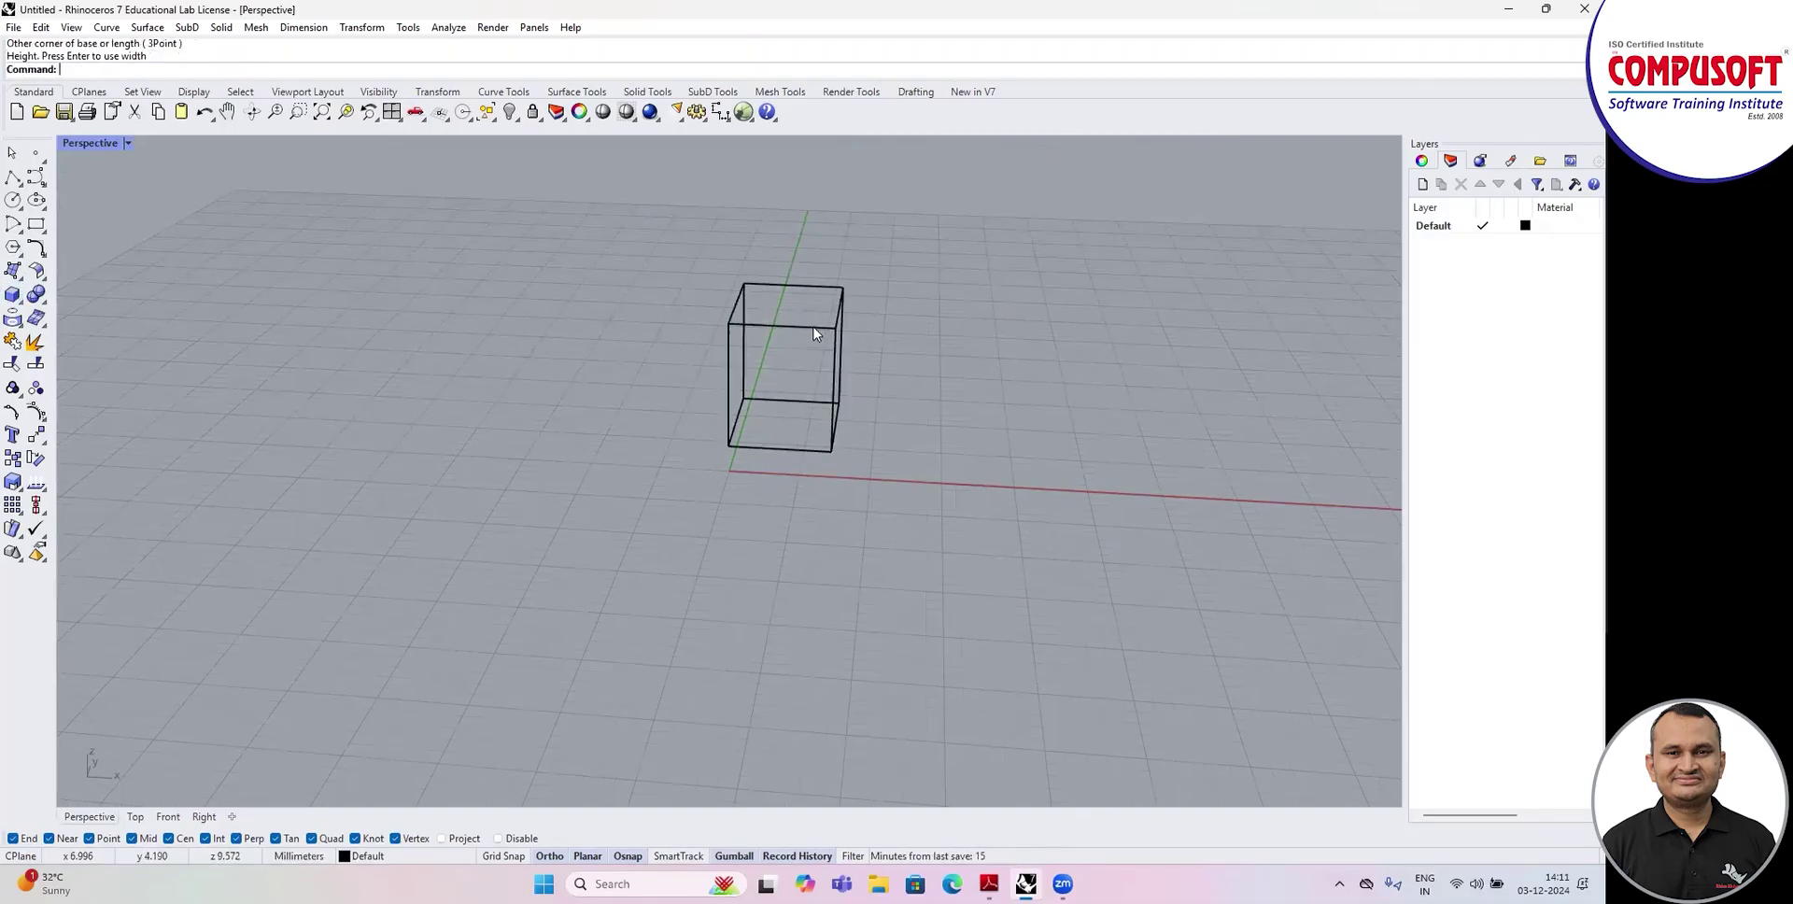
Set the Perspective viewport's display mode to Shaded.
{"action": "left_click", "coordinate": [128, 143]}
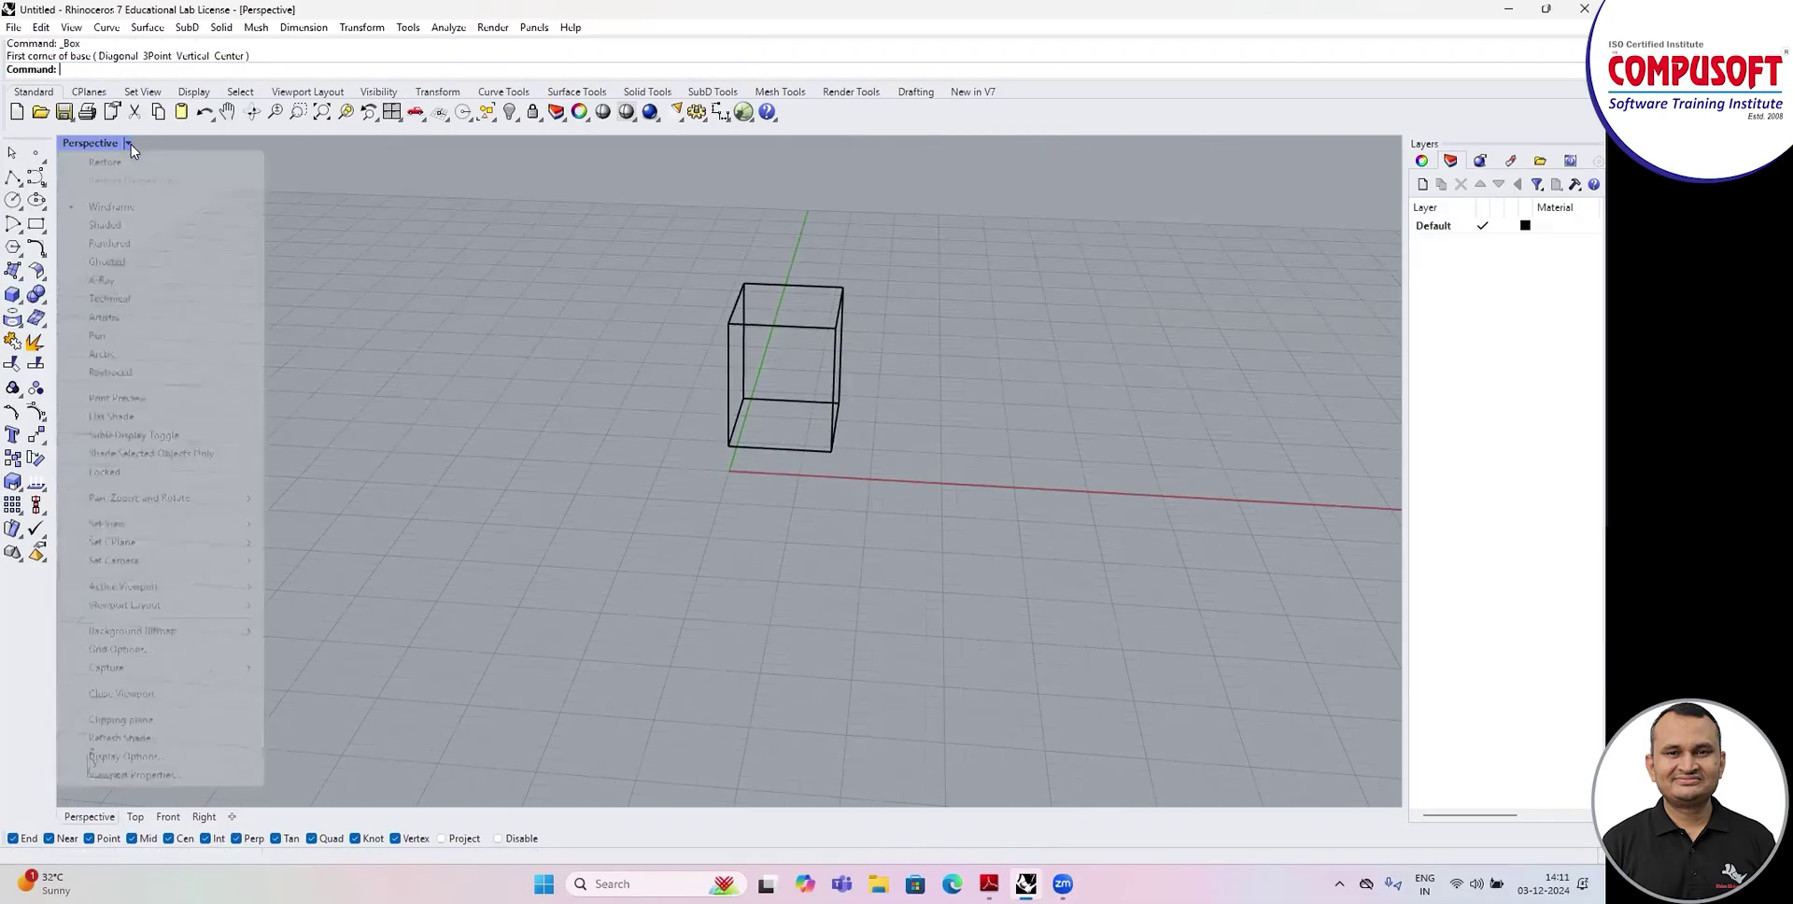
{"action": "left_click", "coordinate": [127, 229]}
{"action": "mouse_move", "coordinate": [485, 448]}
{"action": "right_mouse_down"}
{"action": "mouse_move", "coordinate": [664, 448]}
{"action": "mouse_move", "coordinate": [662, 418]}
{"action": "mouse_move", "coordinate": [715, 408]}
{"action": "mouse_move", "coordinate": [679, 423]}
{"action": "mouse_move", "coordinate": [675, 353]}
{"action": "right_mouse_up"}
{"action": "scroll", "coordinate": [676, 353], "scroll_direction": "down", "scroll_amount": 2}
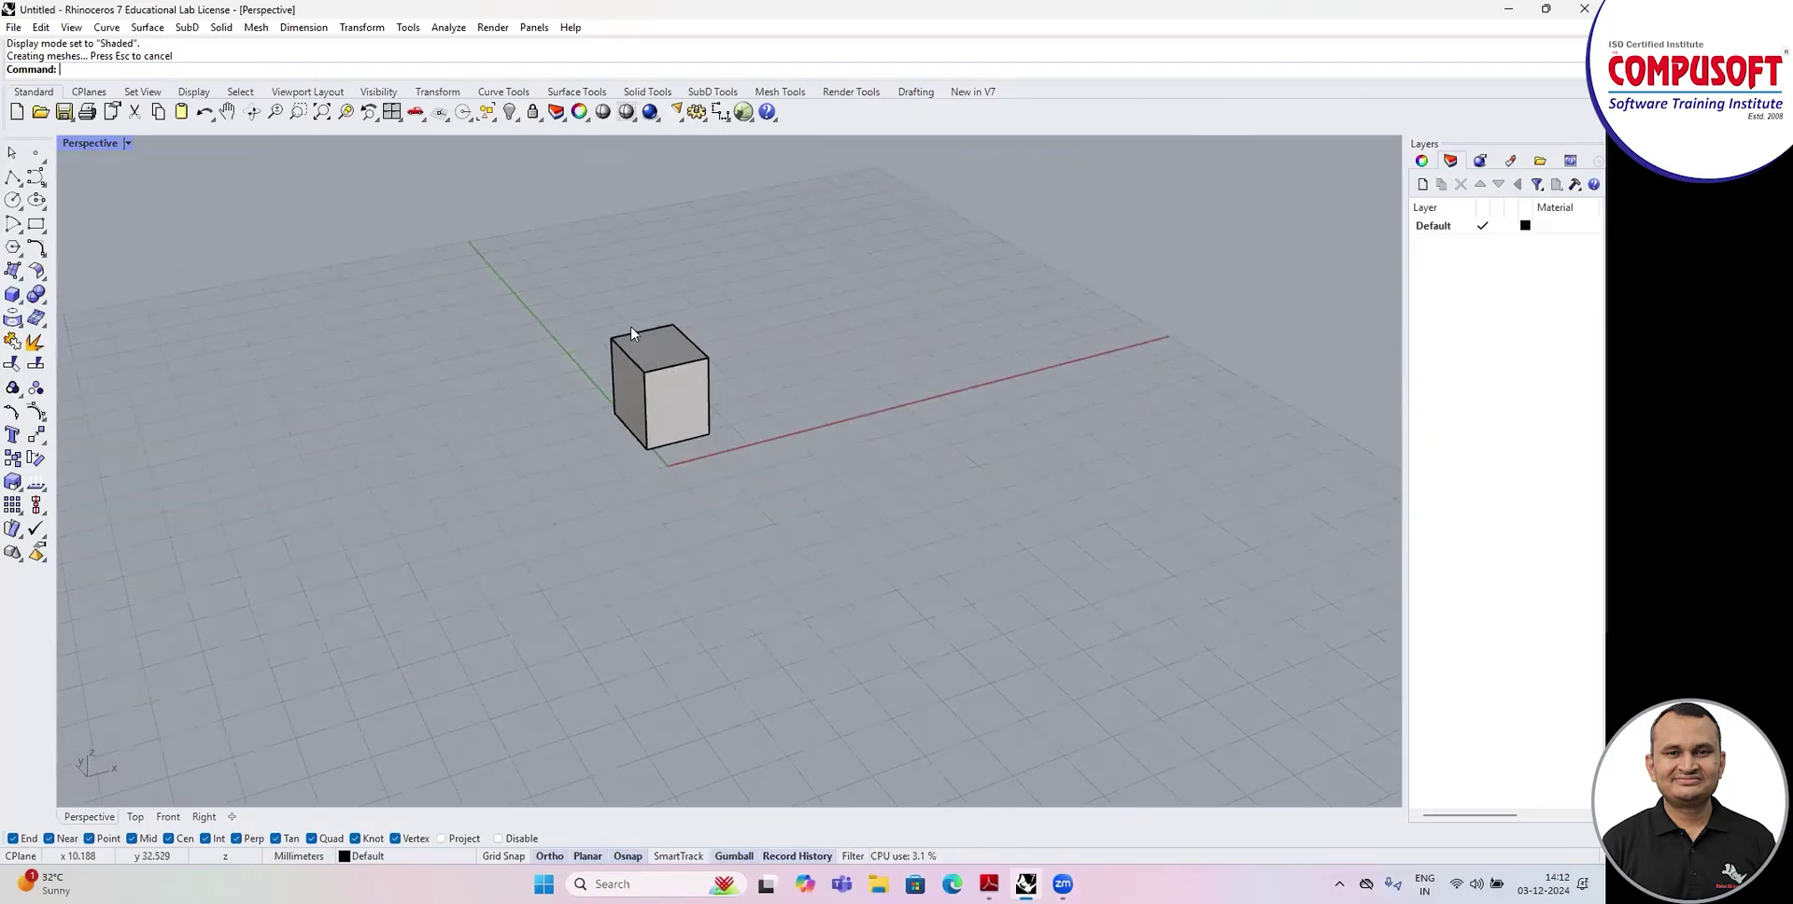
Examine the shaded box's faces and edges from different angles and distances.
{"action": "scroll", "coordinate": [631, 332], "scroll_direction": "up", "scroll_amount": 2}
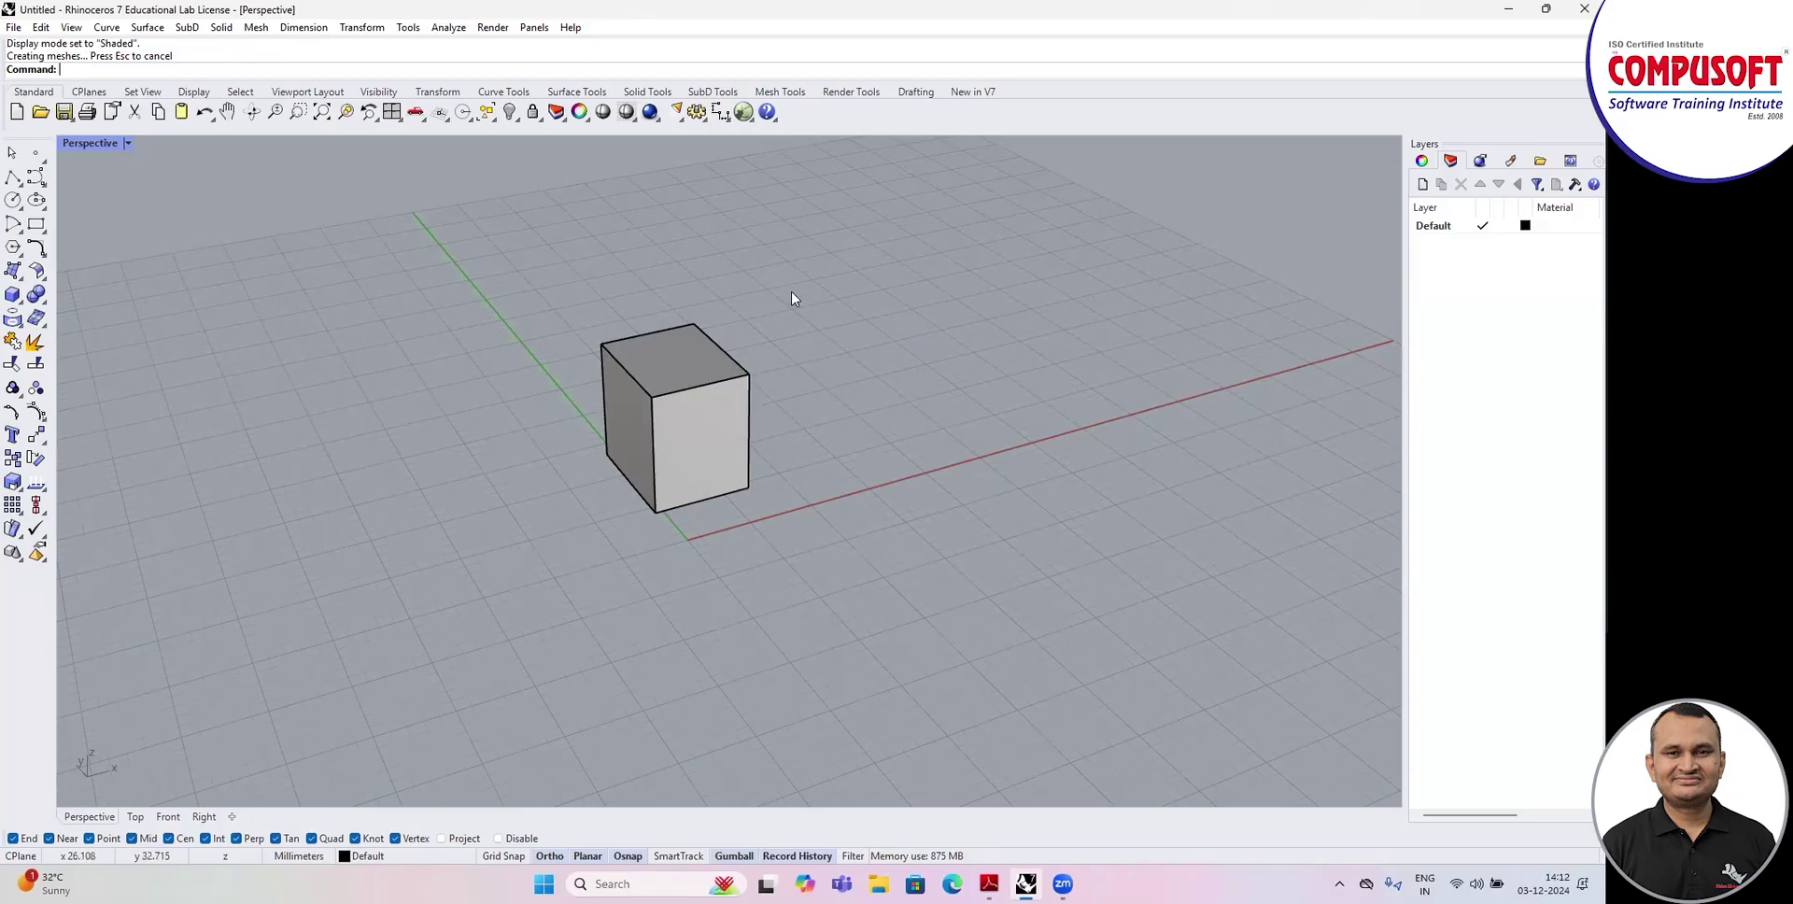
{"action": "scroll", "coordinate": [667, 399], "scroll_direction": "up", "scroll_amount": 2}
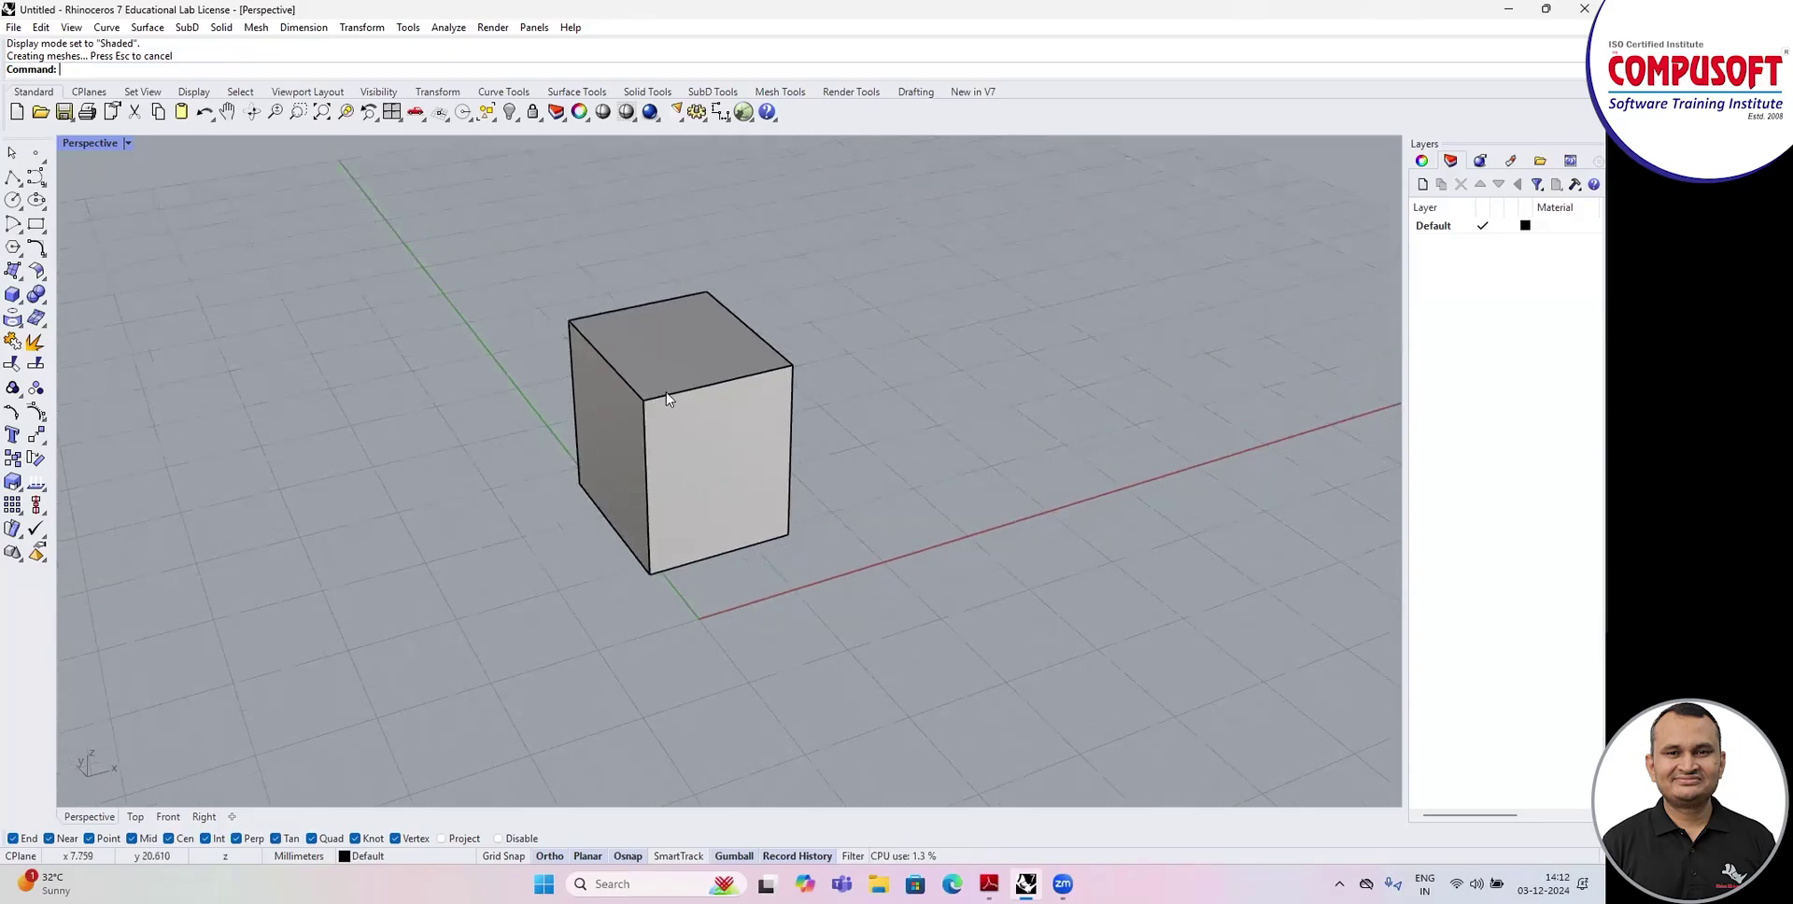
{"action": "scroll", "coordinate": [666, 399], "scroll_direction": "down", "scroll_amount": 4}
{"action": "right_click_drag", "start_coordinate": [667, 399], "coordinate": [682, 401]}
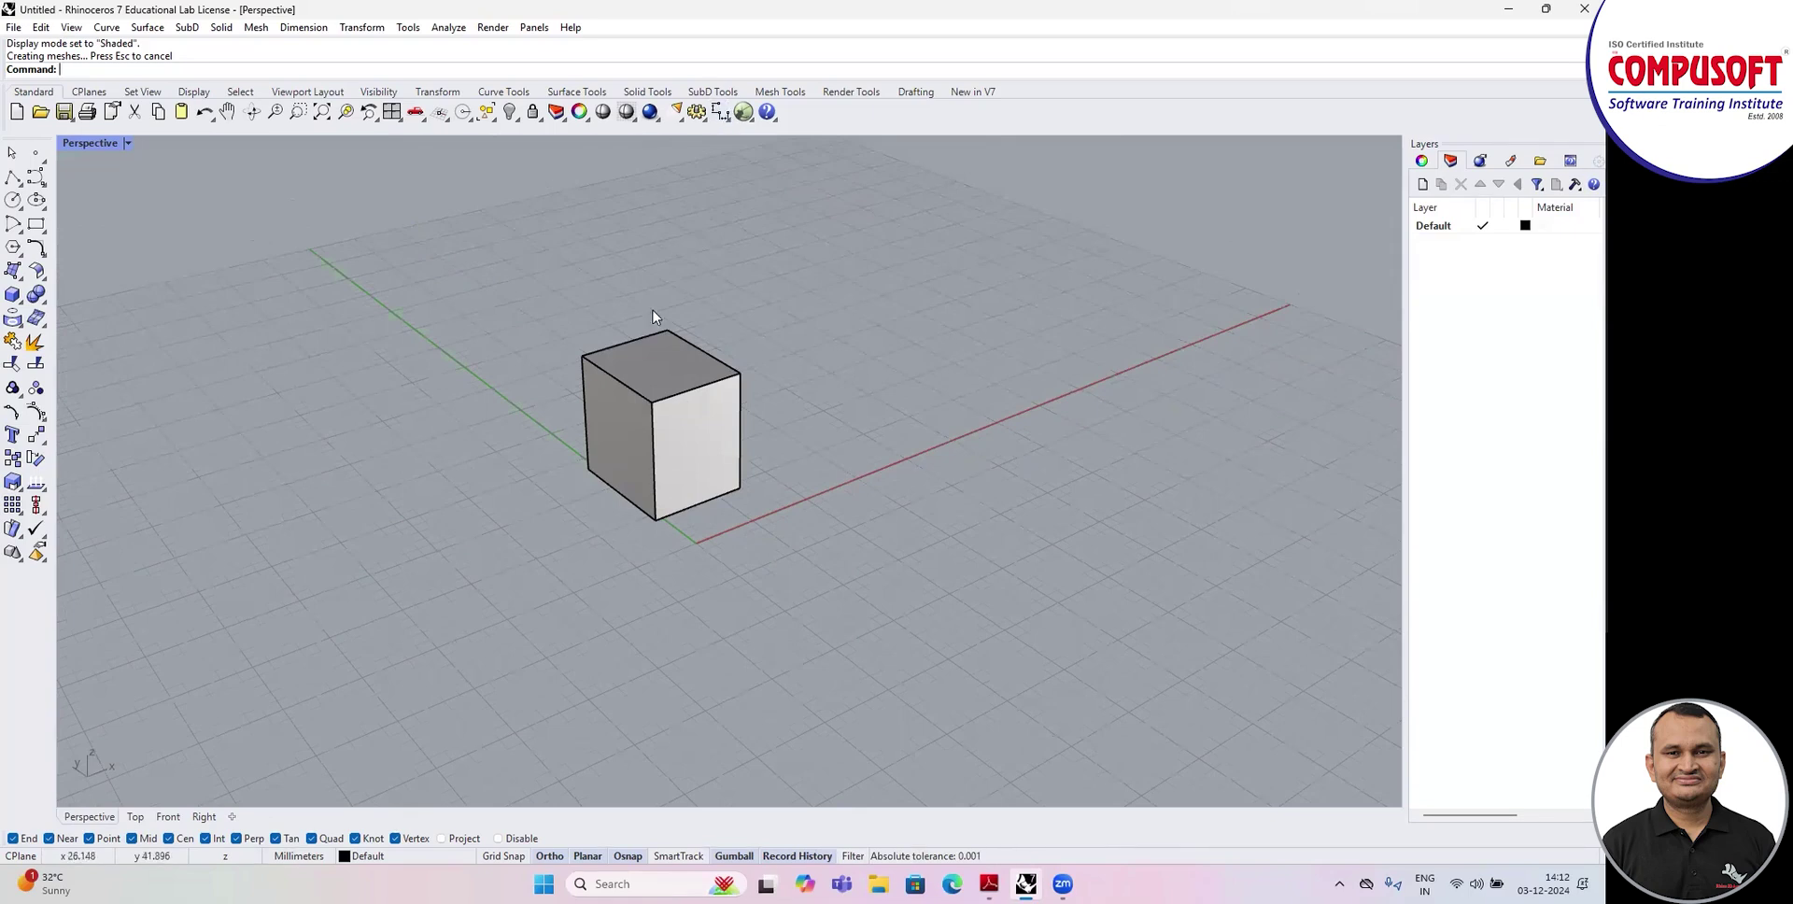
{"action": "scroll", "coordinate": [686, 337], "scroll_direction": "up", "scroll_amount": 2}
{"action": "right_click_drag", "start_coordinate": [619, 446], "coordinate": [609, 453]}
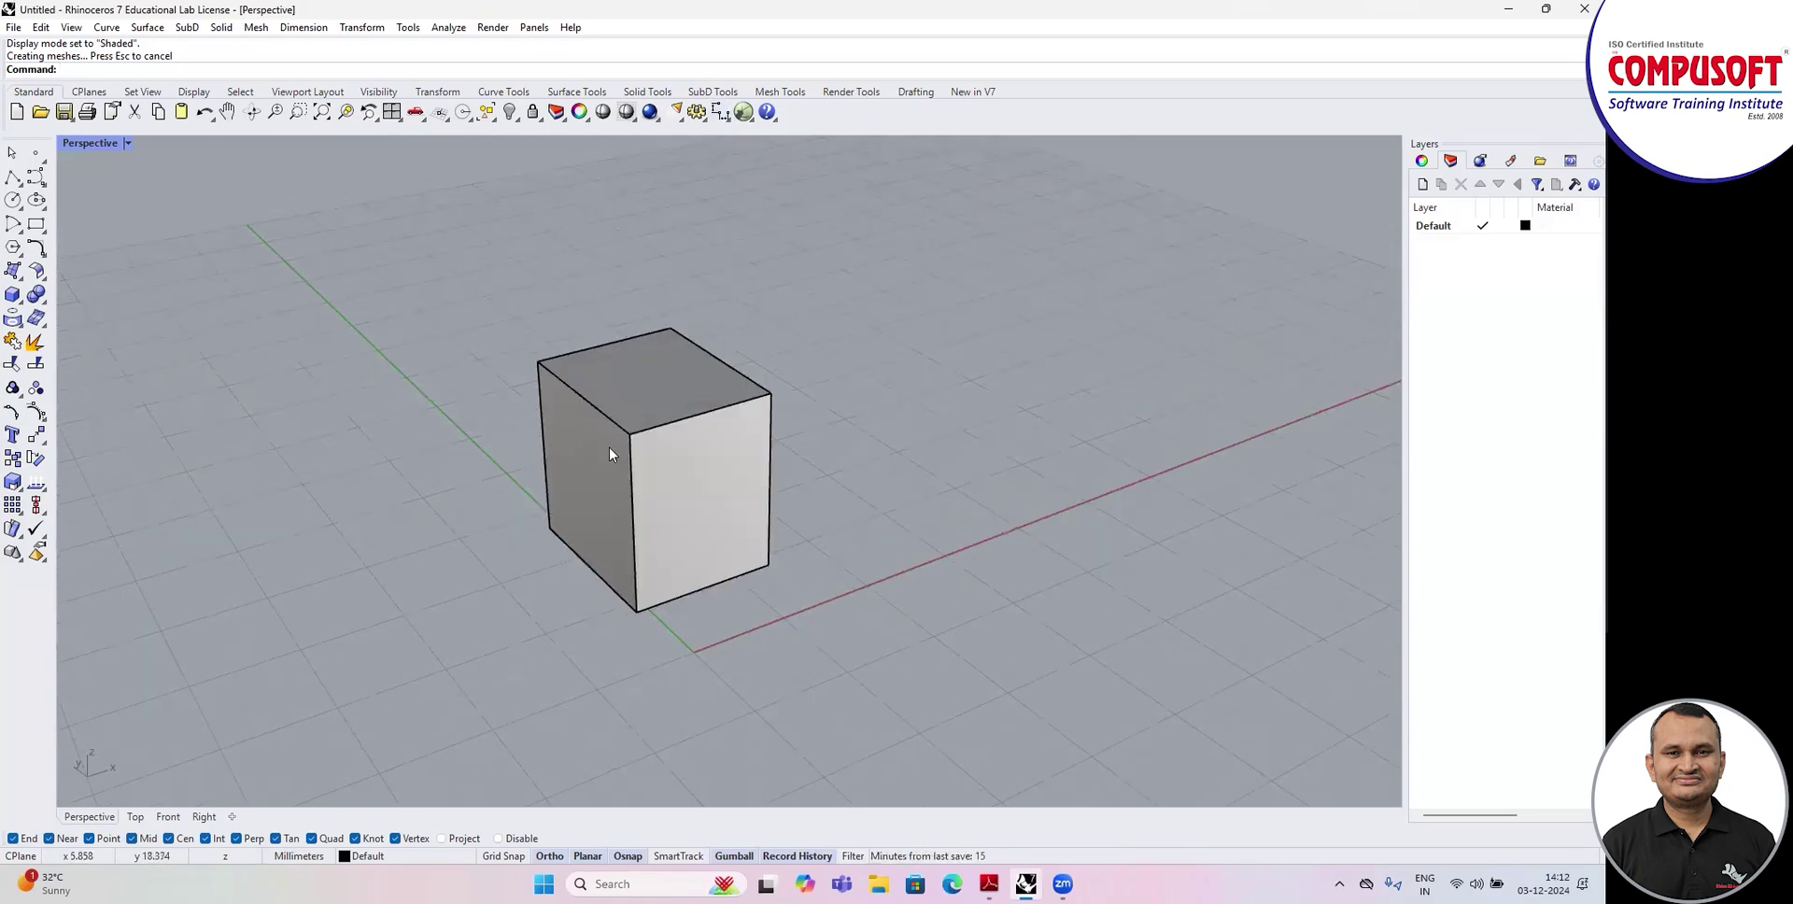
{"action": "scroll", "coordinate": [597, 425], "scroll_direction": "up", "scroll_amount": 1}
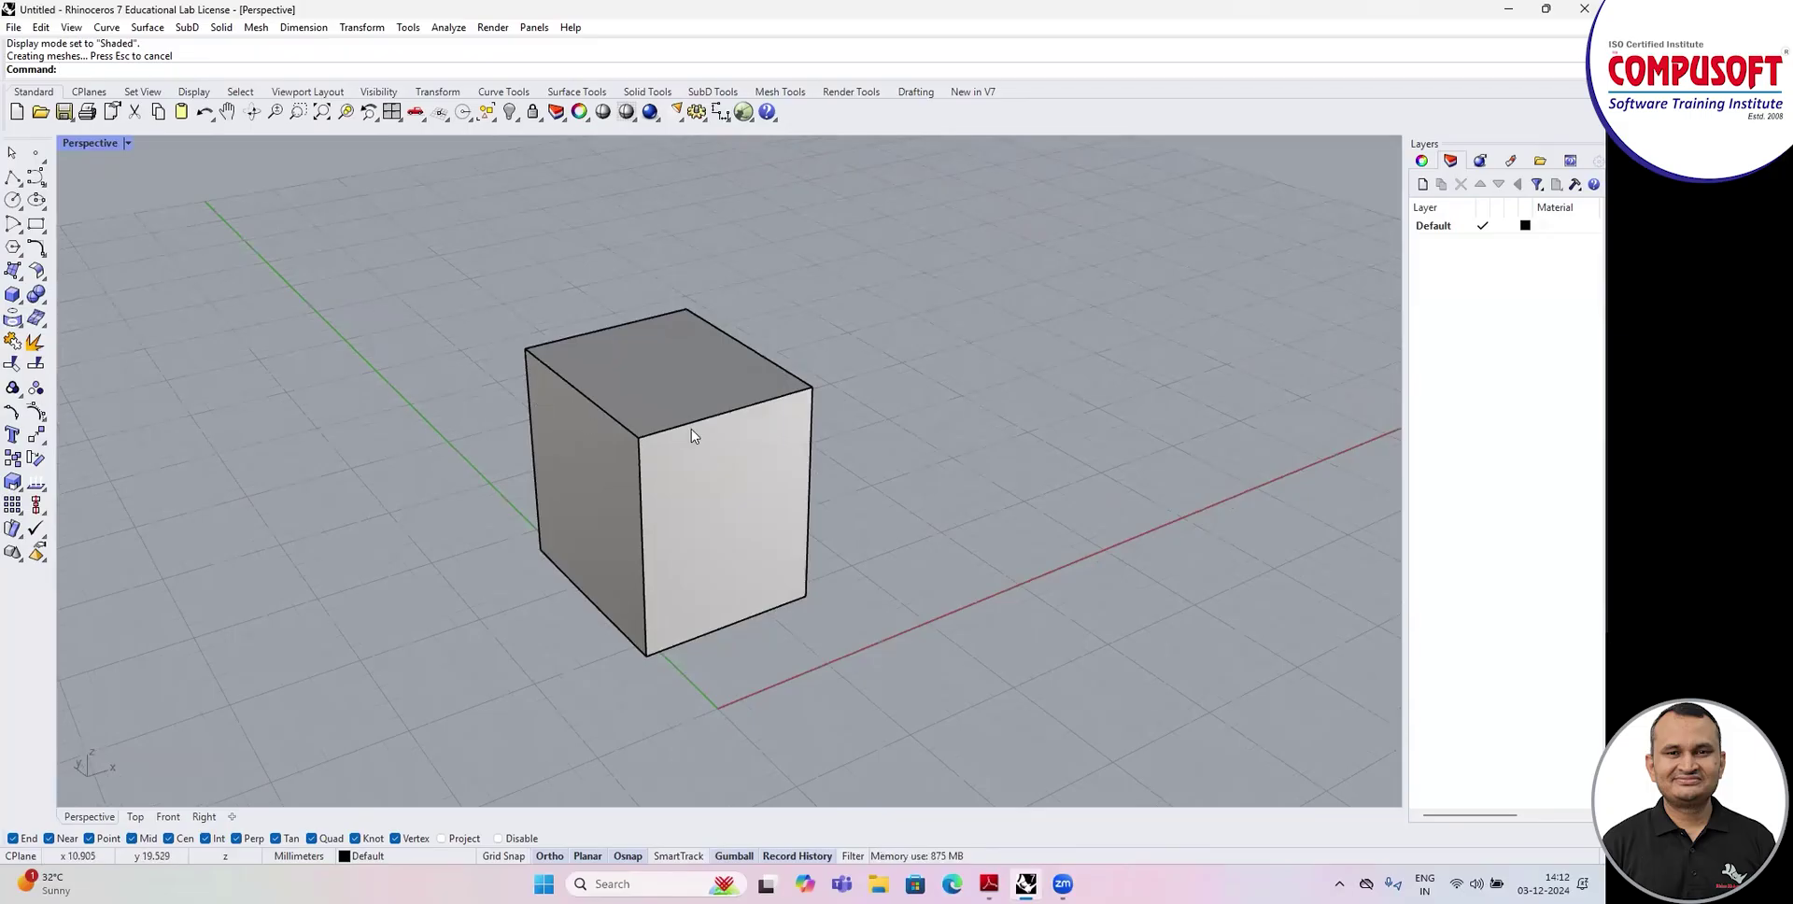
{"action": "right_click_drag", "start_coordinate": [640, 404], "coordinate": [692, 439]}
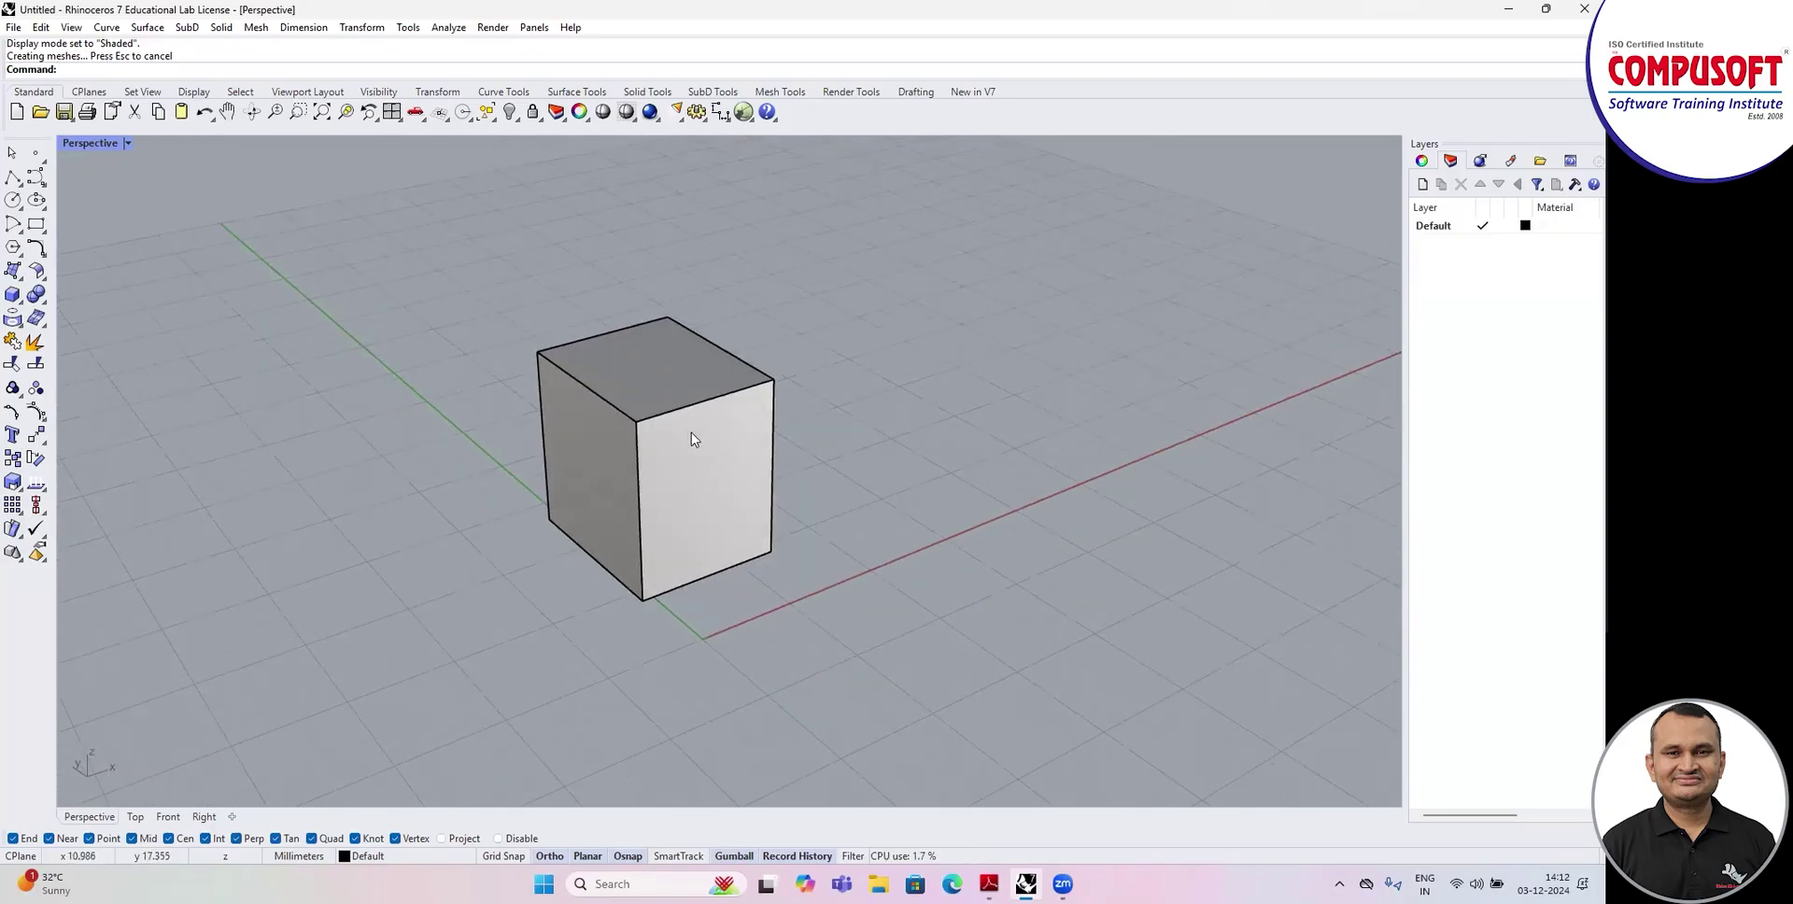
Switch the Gumball off and on again, and choose Gumball On in its options.
{"action": "left_click", "coordinate": [736, 857]}
{"action": "left_click", "coordinate": [736, 856]}
{"action": "right_click", "coordinate": [736, 856]}
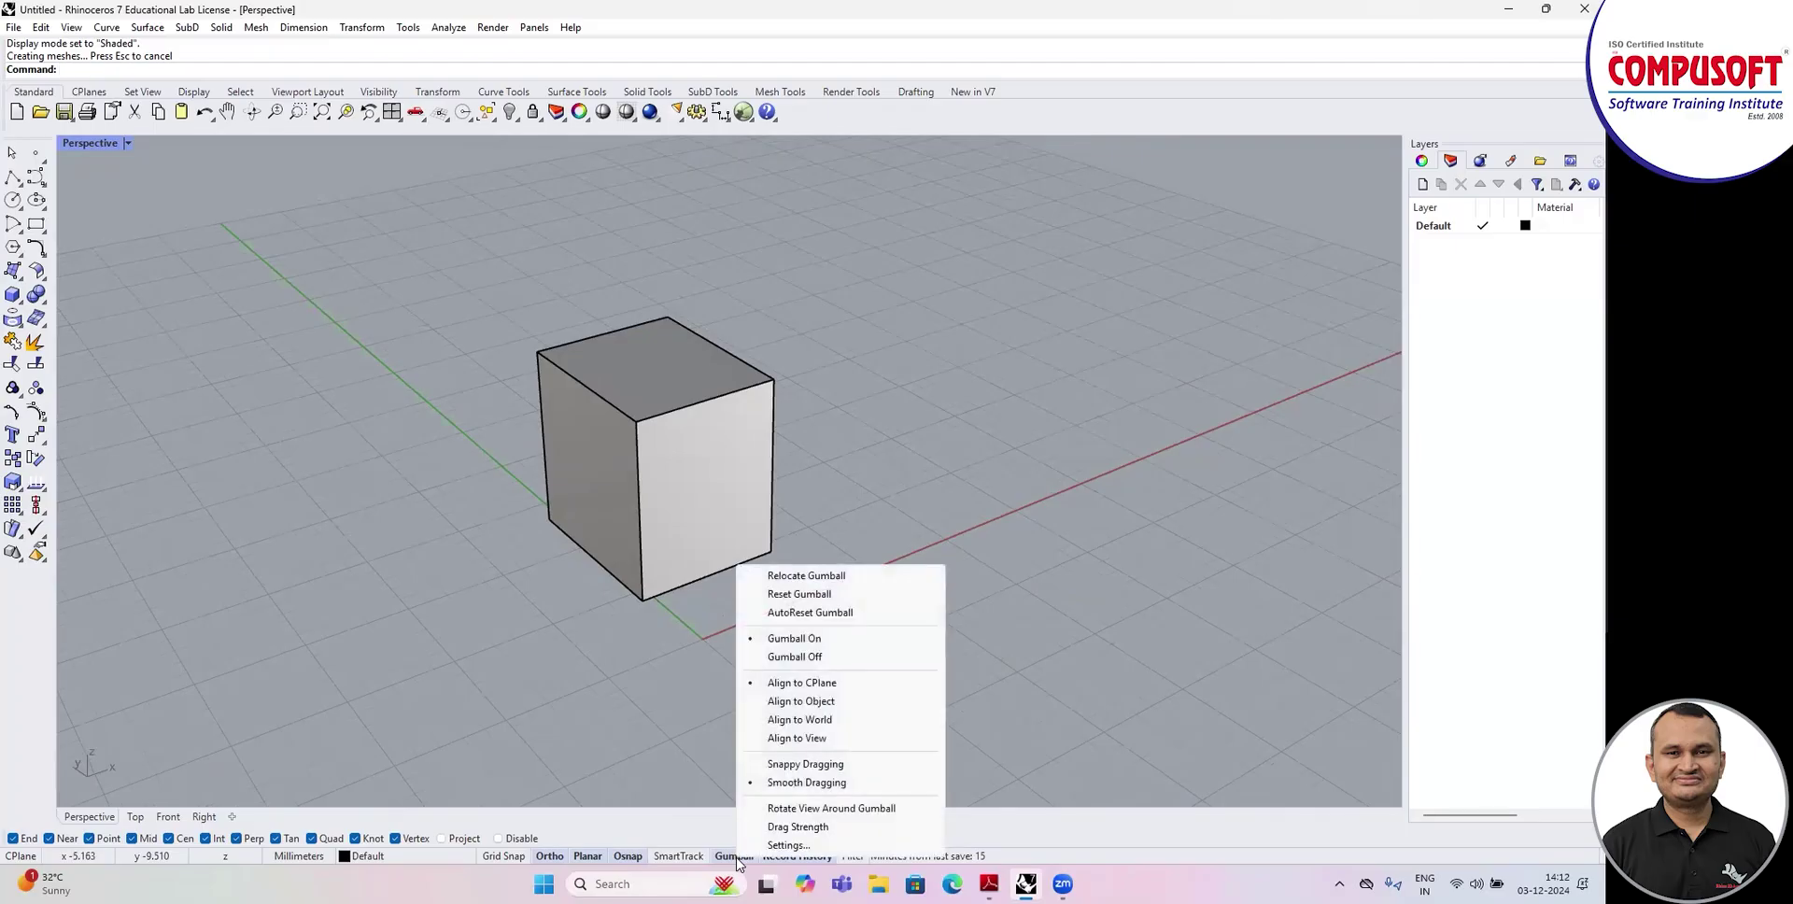
{"action": "left_click", "coordinate": [795, 637]}
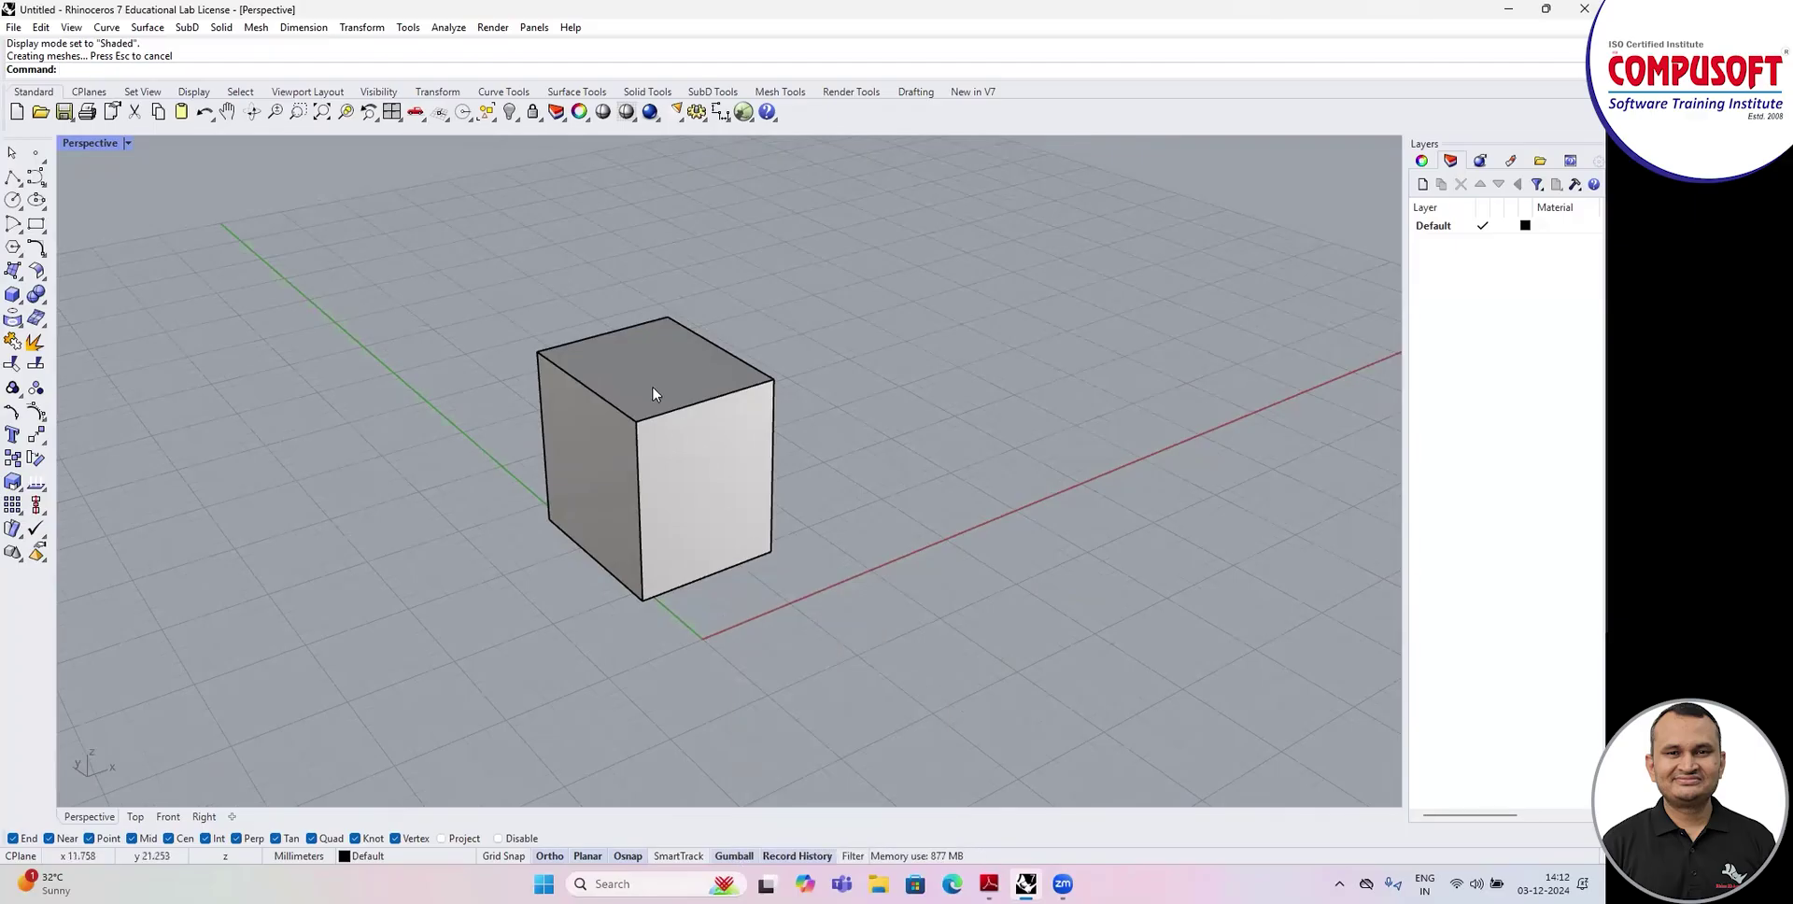
Turn the Gumball off, move the whole box a short distance freely on the construction plane, and deselect it.
{"action": "left_click", "coordinate": [653, 386]}
{"action": "left_click", "coordinate": [734, 857]}
{"action": "mouse_move", "coordinate": [651, 605]}
{"action": "left_mouse_down"}
{"action": "mouse_move", "coordinate": [355, 504]}
{"action": "mouse_move", "coordinate": [486, 669]}
{"action": "mouse_move", "coordinate": [864, 530]}
{"action": "mouse_move", "coordinate": [572, 592]}
{"action": "mouse_move", "coordinate": [383, 528]}
{"action": "mouse_move", "coordinate": [469, 538]}
{"action": "mouse_move", "coordinate": [745, 652]}
{"action": "mouse_move", "coordinate": [864, 522]}
{"action": "mouse_move", "coordinate": [628, 545]}
{"action": "mouse_move", "coordinate": [570, 476]}
{"action": "mouse_move", "coordinate": [652, 562]}
{"action": "mouse_move", "coordinate": [592, 509]}
{"action": "mouse_move", "coordinate": [677, 635]}
{"action": "mouse_move", "coordinate": [604, 661]}
{"action": "mouse_move", "coordinate": [628, 644]}
{"action": "mouse_move", "coordinate": [429, 489]}
{"action": "mouse_move", "coordinate": [457, 683]}
{"action": "mouse_move", "coordinate": [813, 560]}
{"action": "mouse_move", "coordinate": [568, 496]}
{"action": "mouse_move", "coordinate": [510, 644]}
{"action": "mouse_move", "coordinate": [485, 649]}
{"action": "mouse_move", "coordinate": [523, 661]}
{"action": "mouse_move", "coordinate": [709, 585]}
{"action": "mouse_move", "coordinate": [671, 578]}
{"action": "left_mouse_up"}
{"action": "key", "text": "F8"}
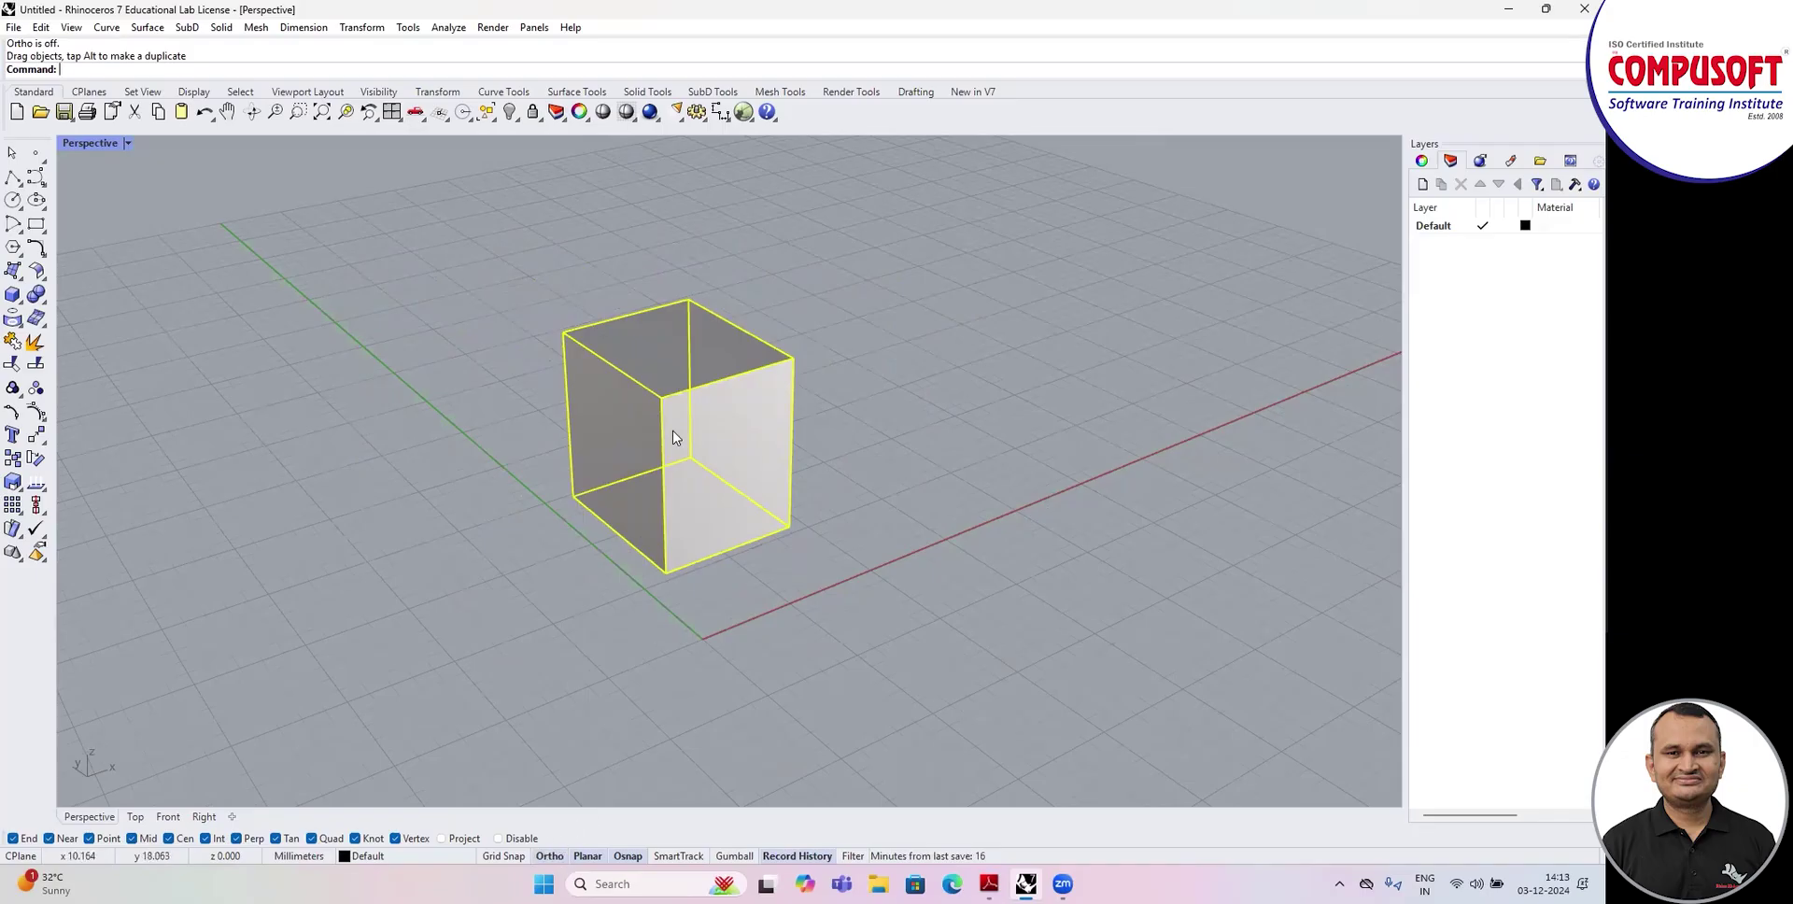
{"action": "left_click", "coordinate": [829, 336]}
Select only the box's top face, turn the Gumball on, and extrude that face upward a short distance.
{"action": "mouse_move", "coordinate": [693, 357]}
{"action": "right_mouse_down"}
{"action": "mouse_move", "coordinate": [694, 391]}
{"action": "mouse_move", "coordinate": [696, 304]}
{"action": "mouse_move", "coordinate": [716, 304]}
{"action": "right_mouse_up"}
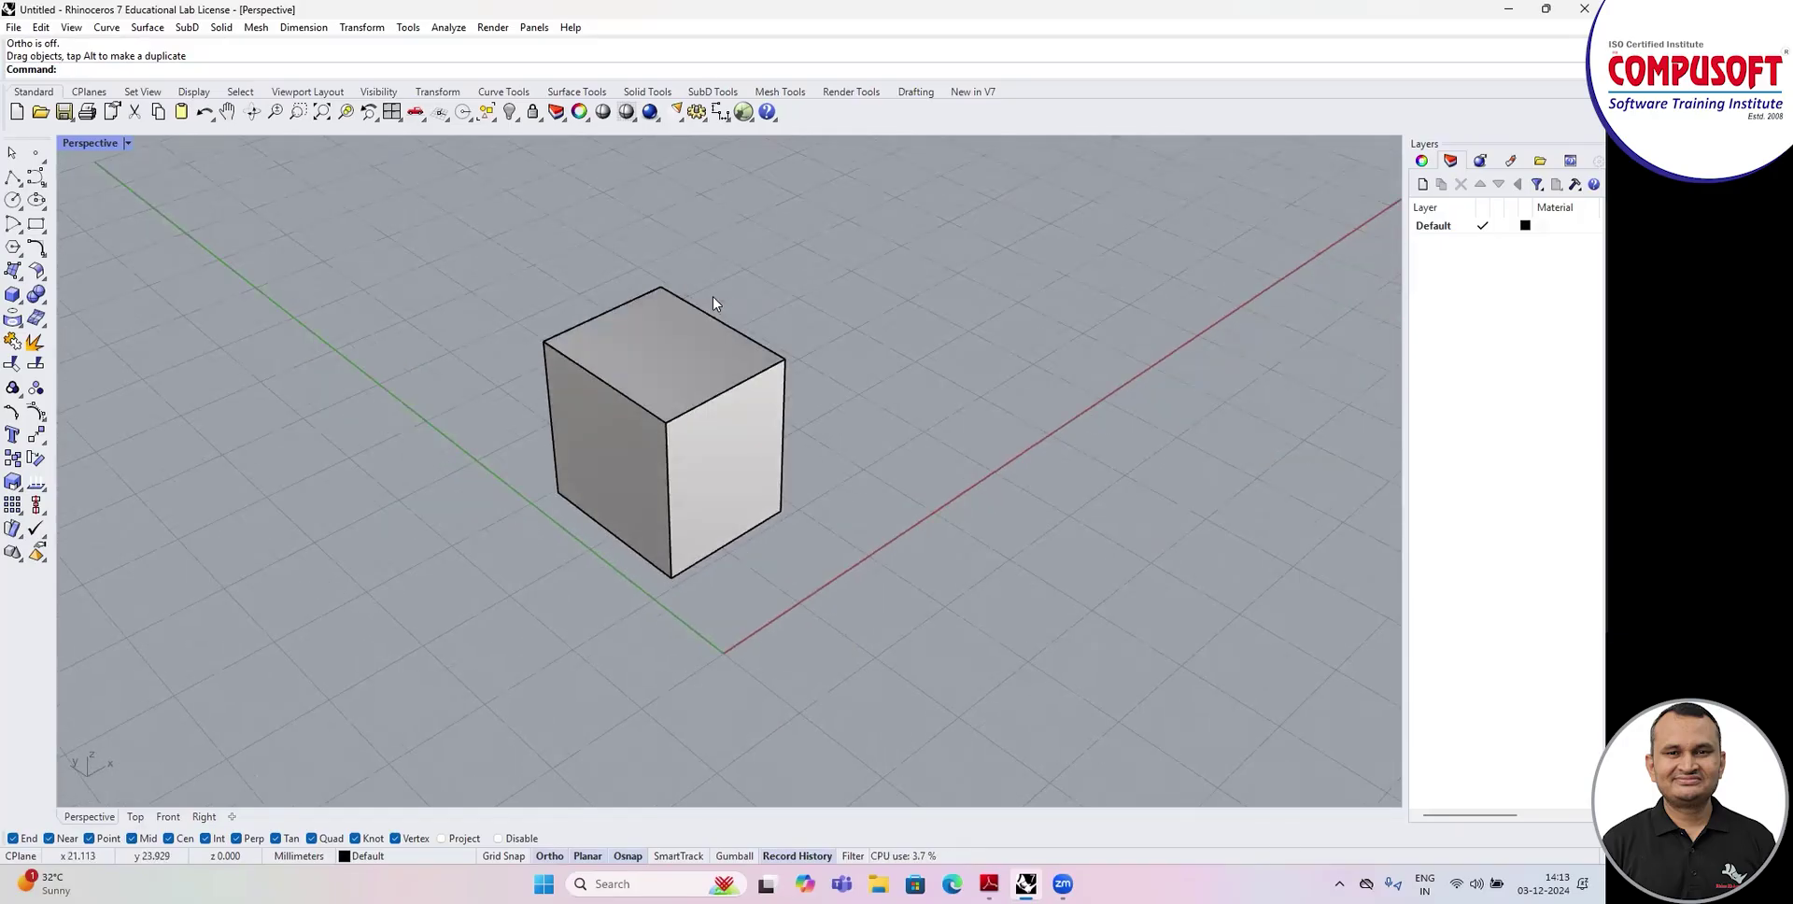
{"action": "left_click", "coordinate": [660, 347], "text": "ctrl+shift"}
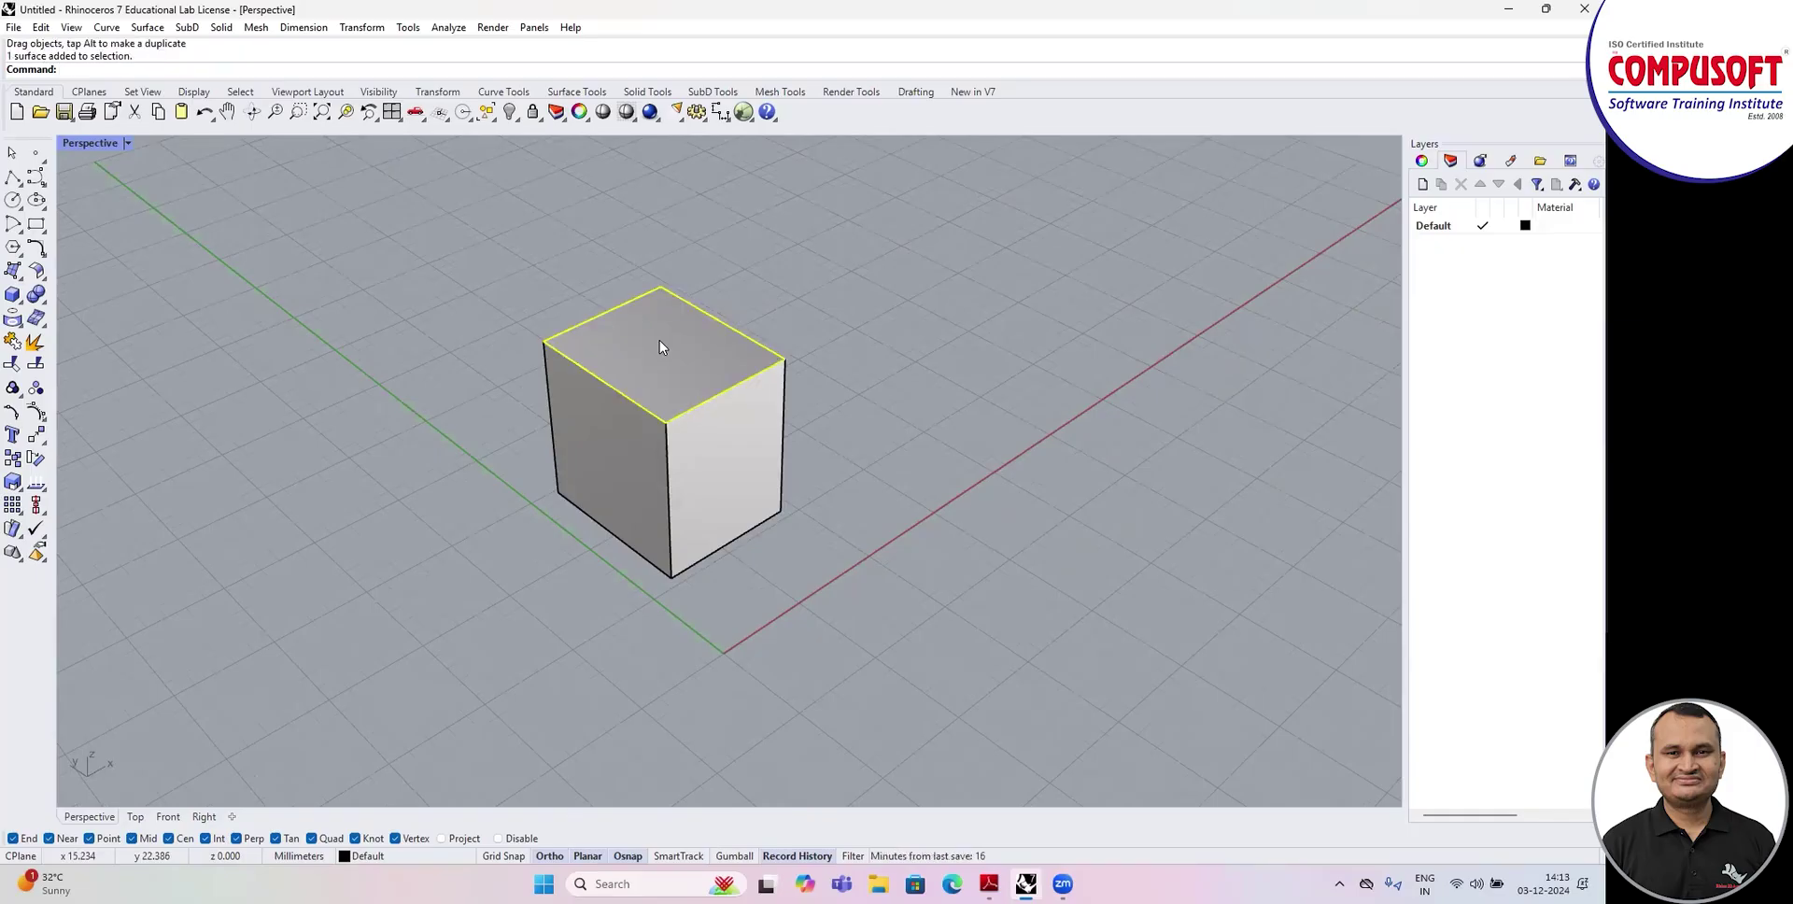
{"action": "left_click", "coordinate": [734, 856]}
{"action": "right_click_drag", "start_coordinate": [873, 523], "coordinate": [685, 311]}
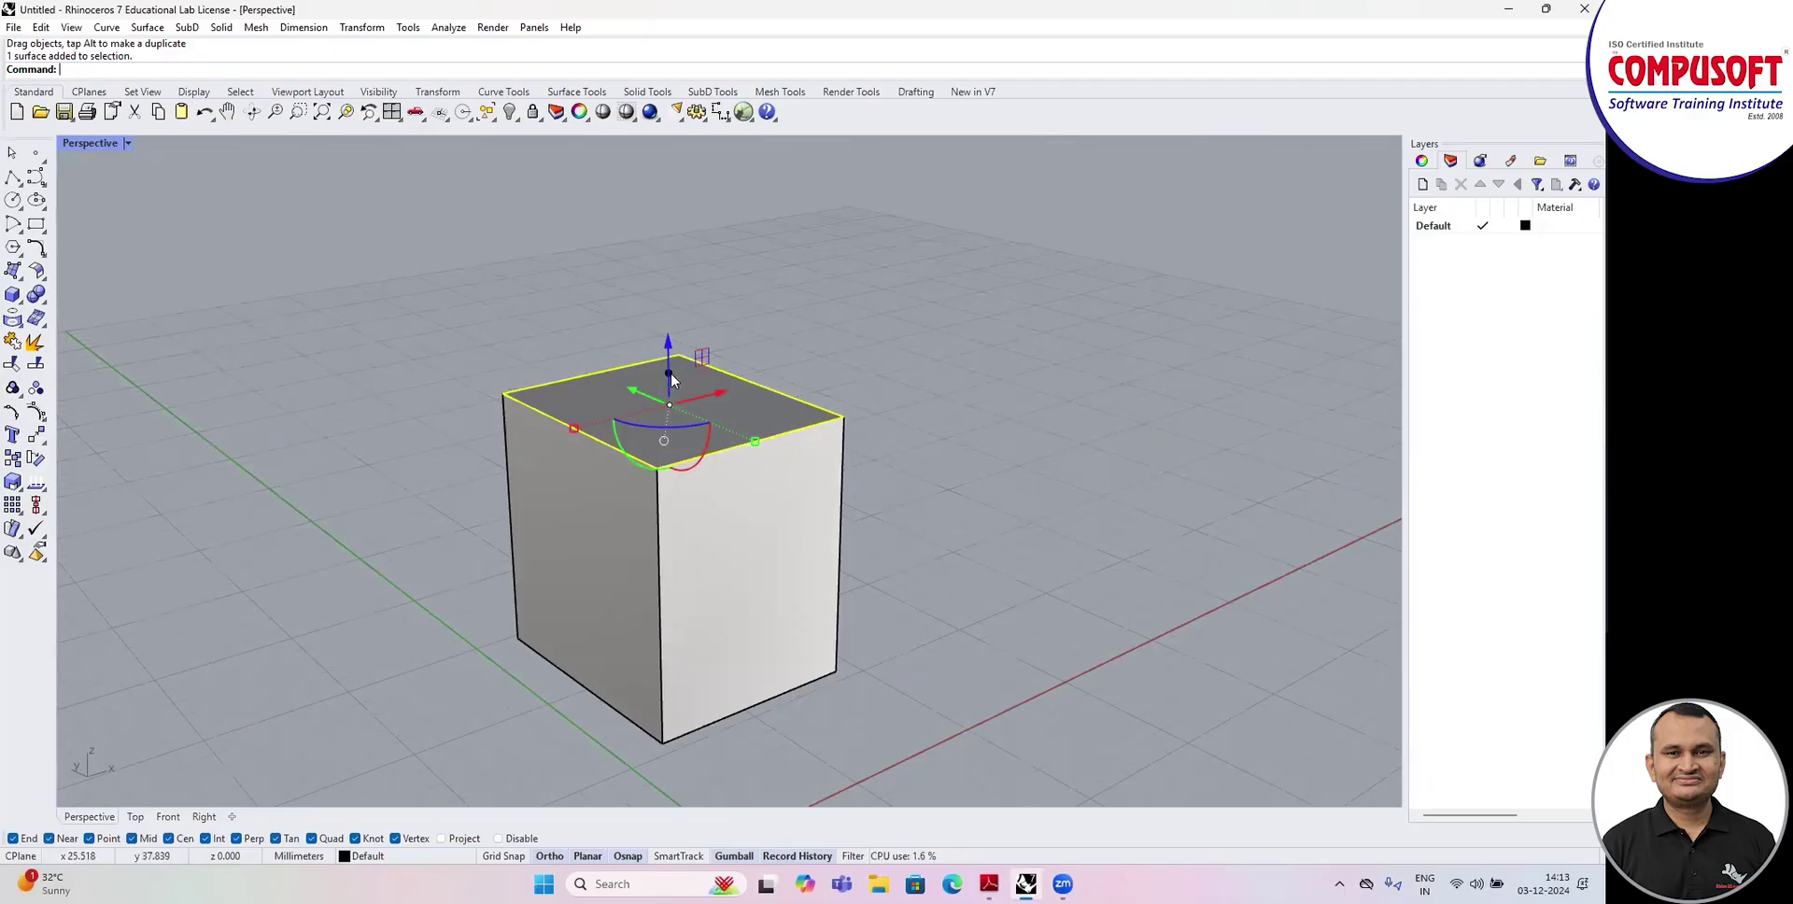
{"action": "left_click_drag", "start_coordinate": [671, 372], "coordinate": [669, 308]}
{"action": "right_click_drag", "start_coordinate": [704, 337], "coordinate": [707, 375]}
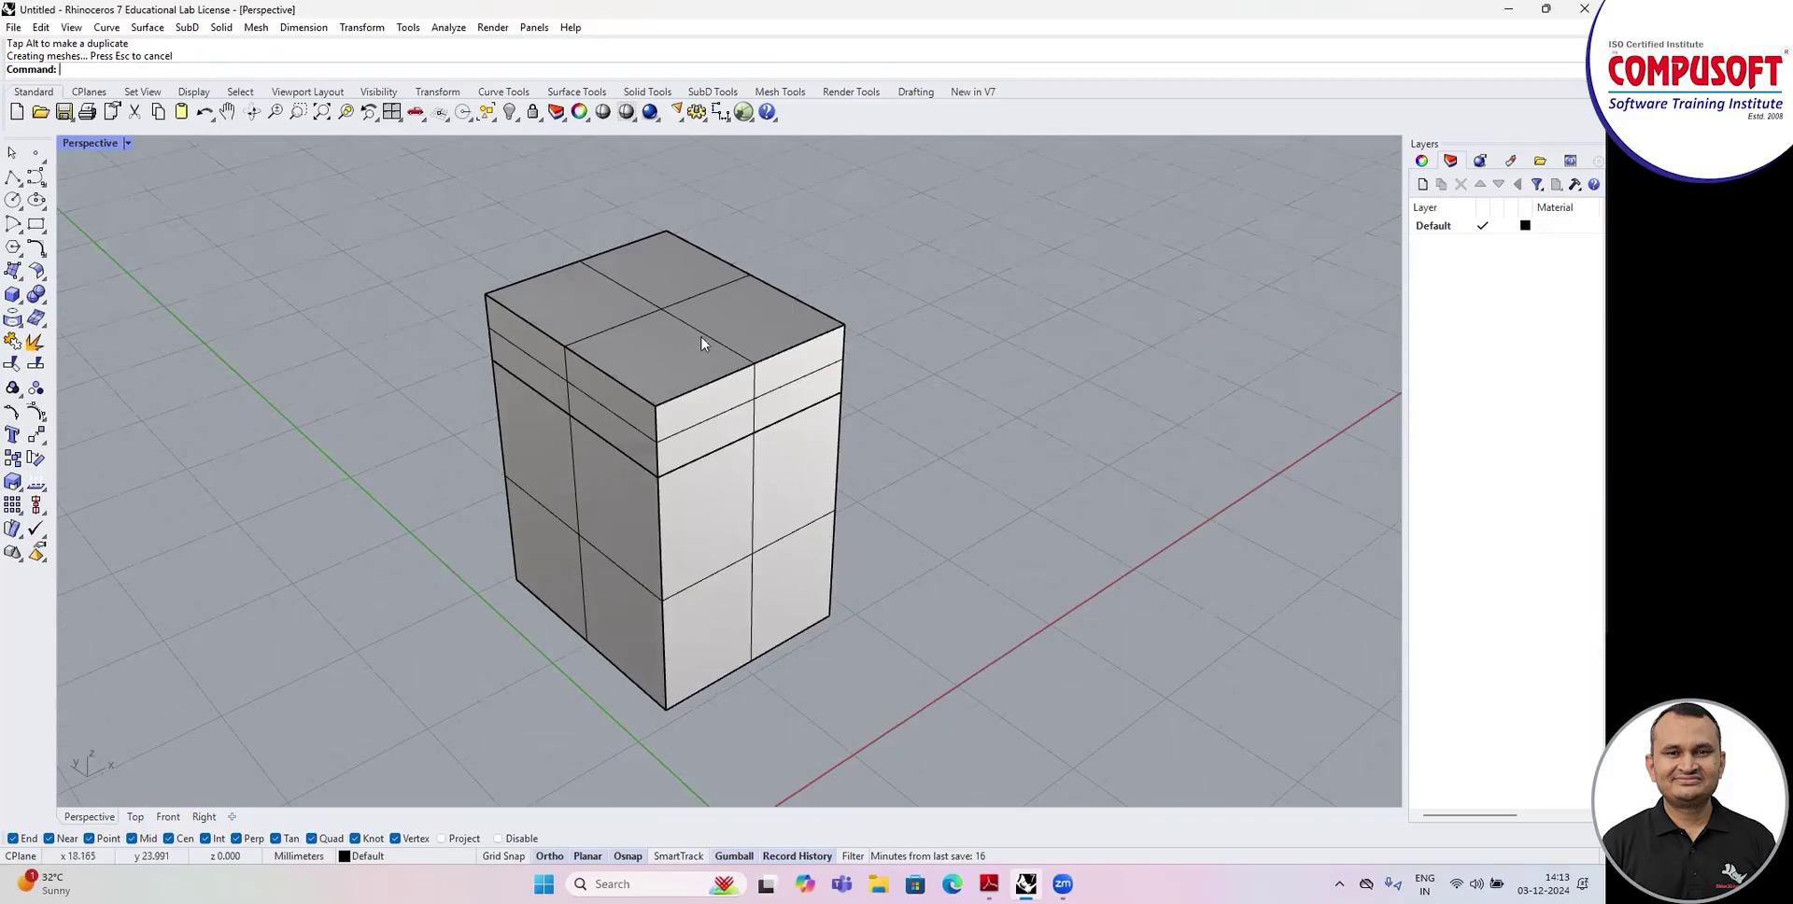
Slide the raised top face sideways to slant its section, and extrude a second section upward from it.
{"action": "left_click", "coordinate": [700, 327], "text": "ctrl+shift"}
{"action": "left_click_drag", "start_coordinate": [713, 297], "coordinate": [732, 404]}
{"action": "right_click_drag", "start_coordinate": [782, 395], "coordinate": [757, 415]}
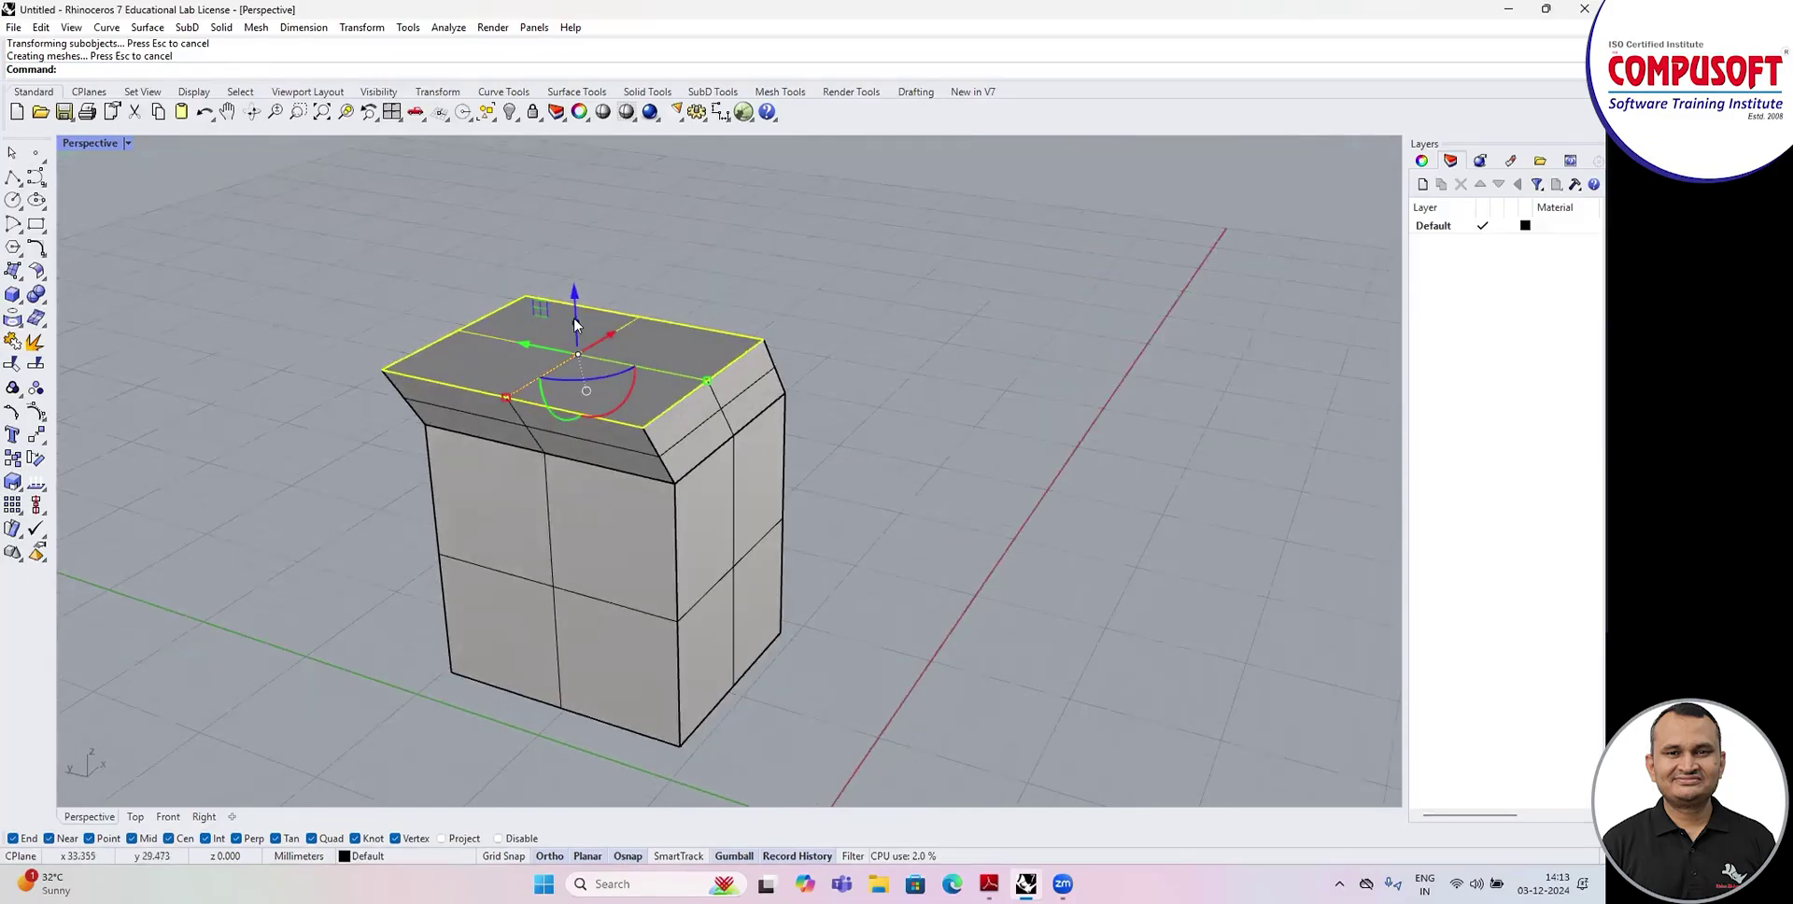
{"action": "left_click_drag", "start_coordinate": [579, 329], "coordinate": [573, 269]}
{"action": "left_click", "coordinate": [596, 287]}
{"action": "key", "text": "Escape"}
Select the new top face and, with Ortho off, rotate it about the vertical axis to twist the upper section.
{"action": "left_click", "coordinate": [607, 280], "text": "ctrl+shift"}
{"action": "right_click_drag", "start_coordinate": [607, 280], "coordinate": [593, 301]}
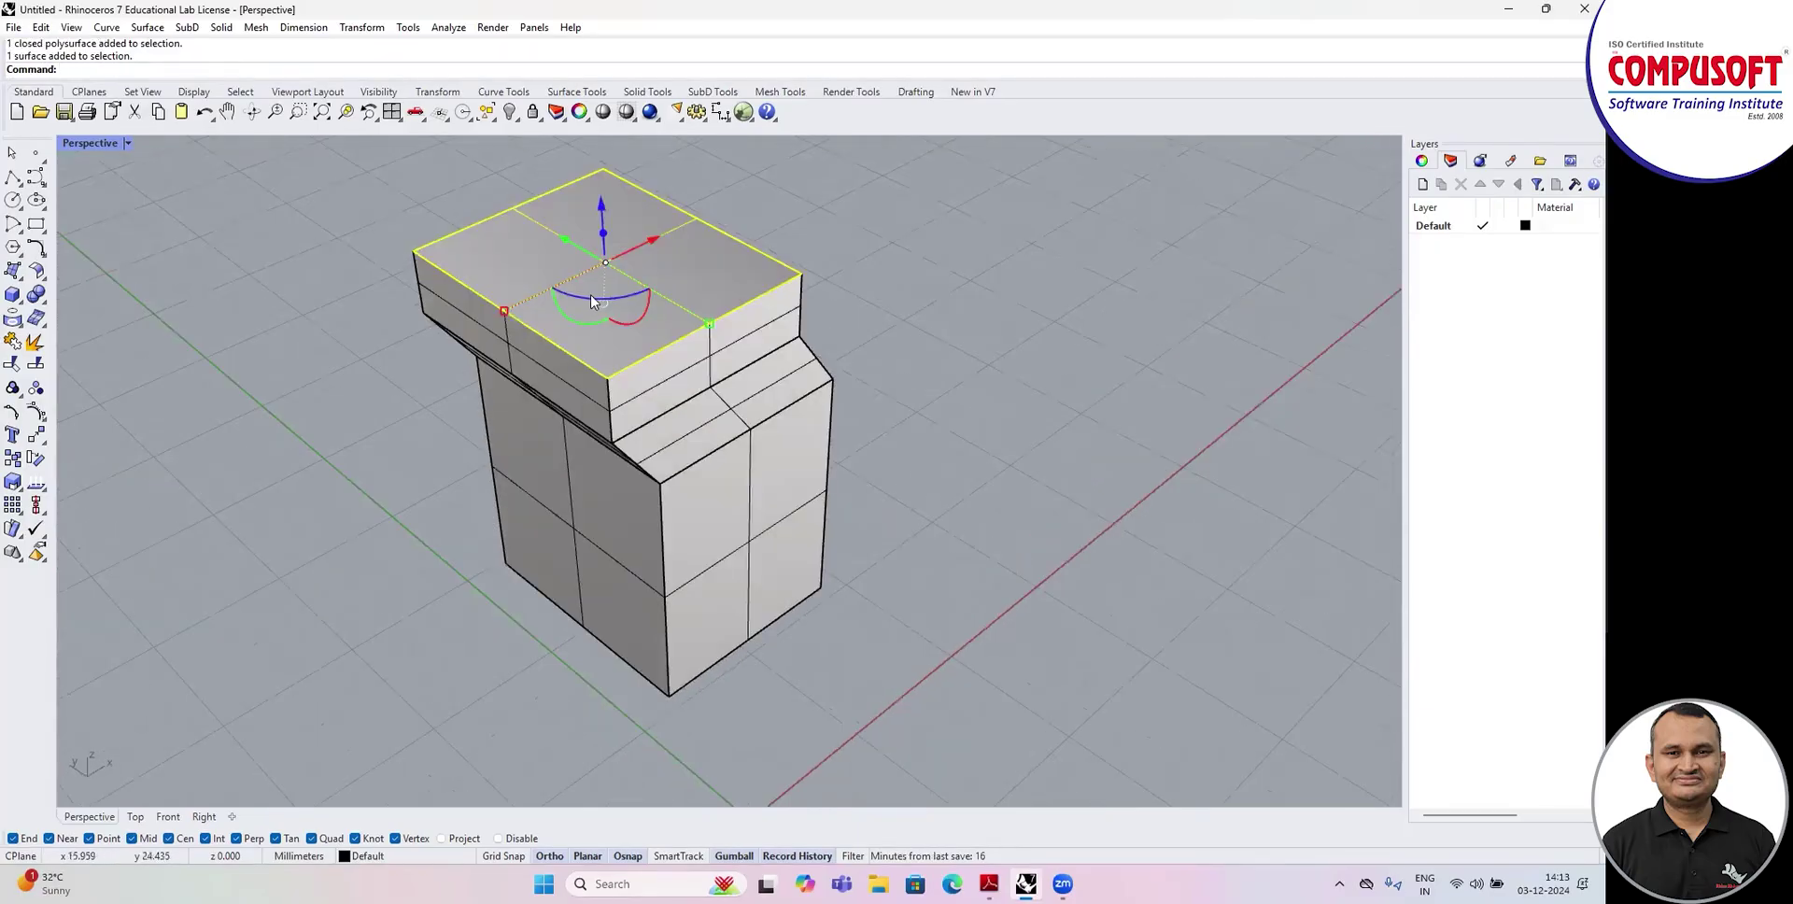
{"action": "left_click_drag", "start_coordinate": [616, 295], "coordinate": [583, 297]}
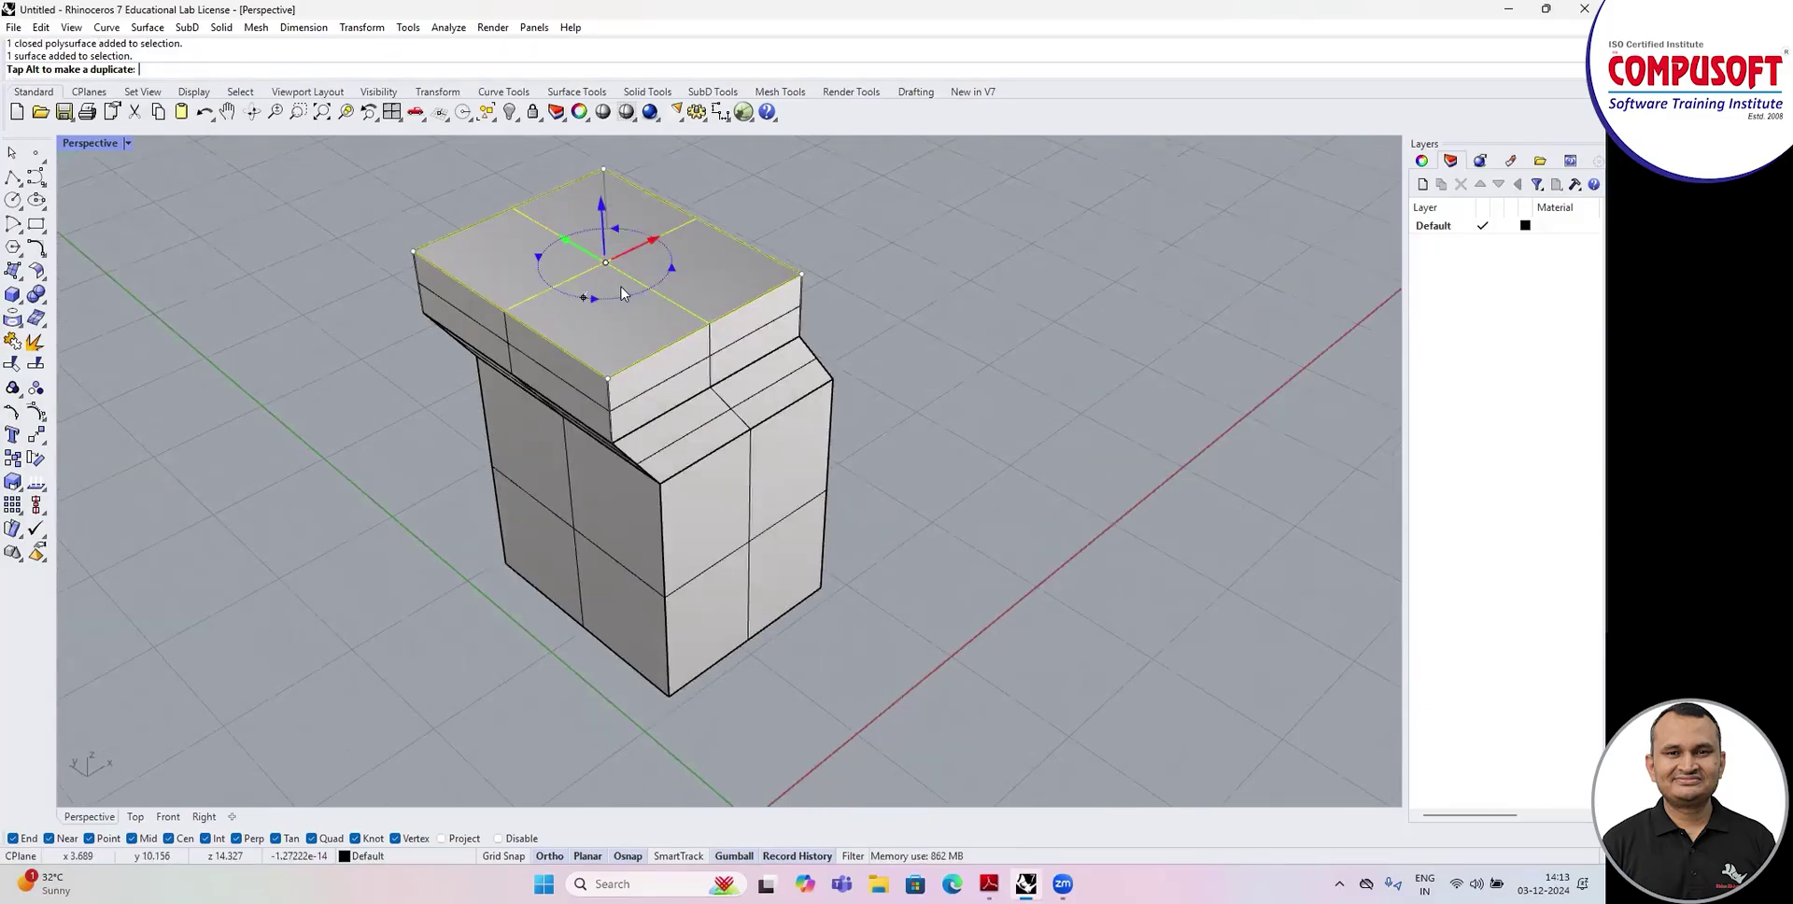
{"action": "key", "text": "F8"}
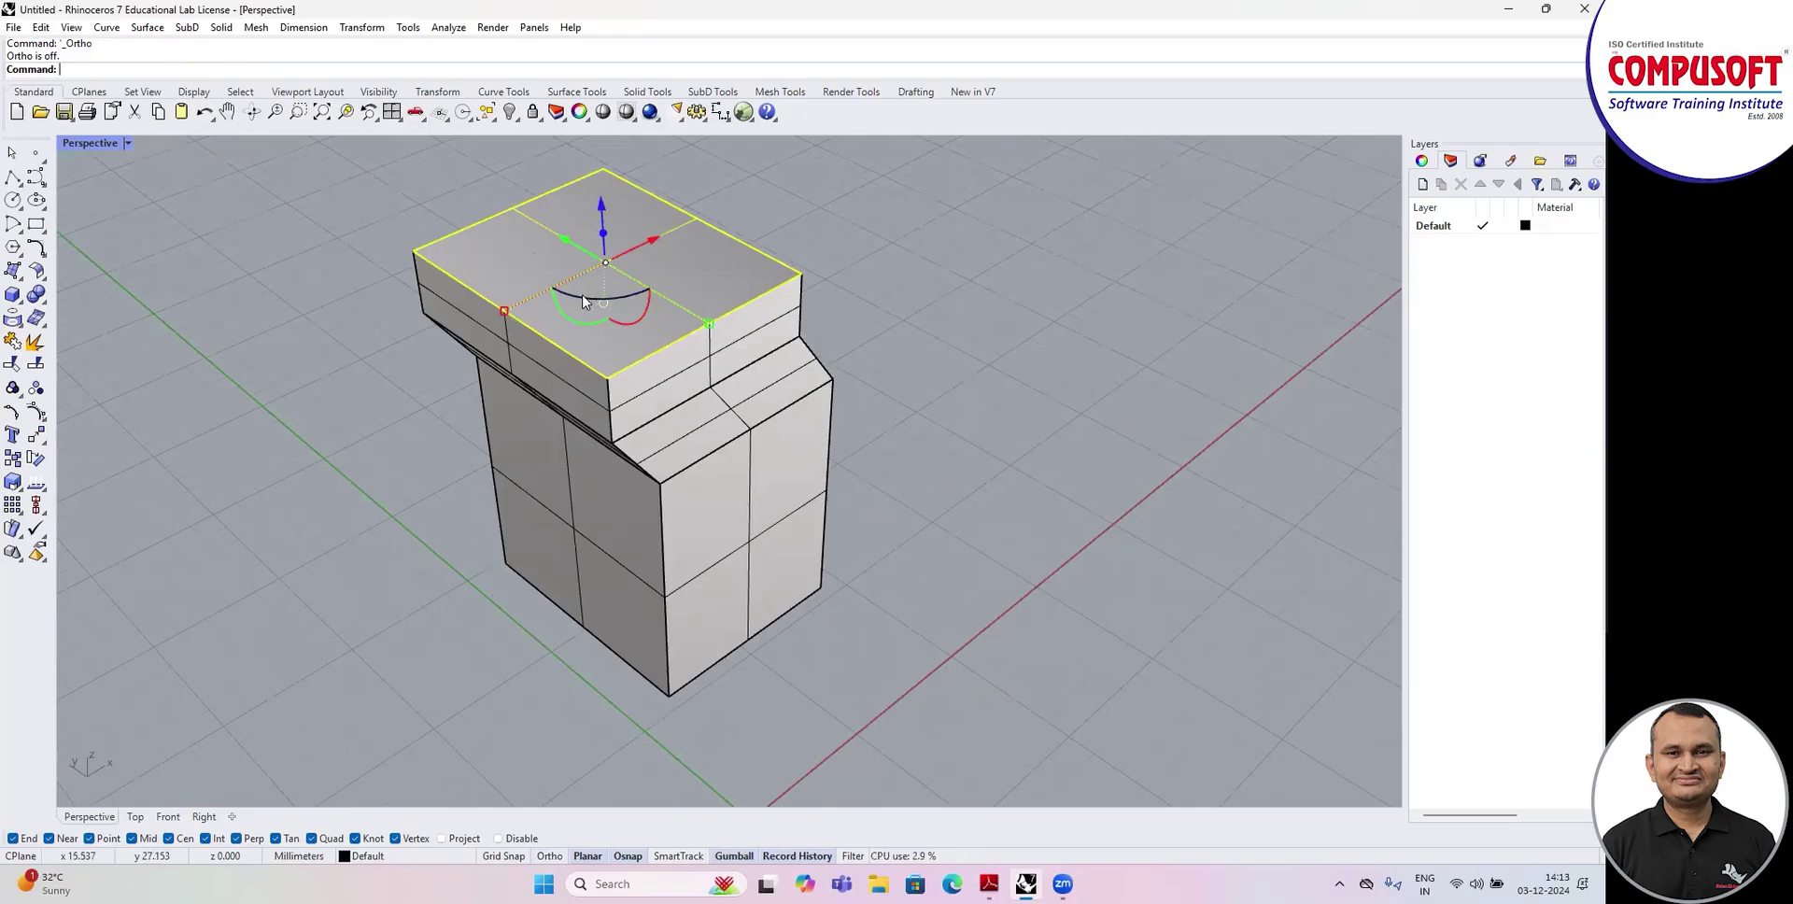
{"action": "left_click_drag", "start_coordinate": [584, 301], "coordinate": [689, 314]}
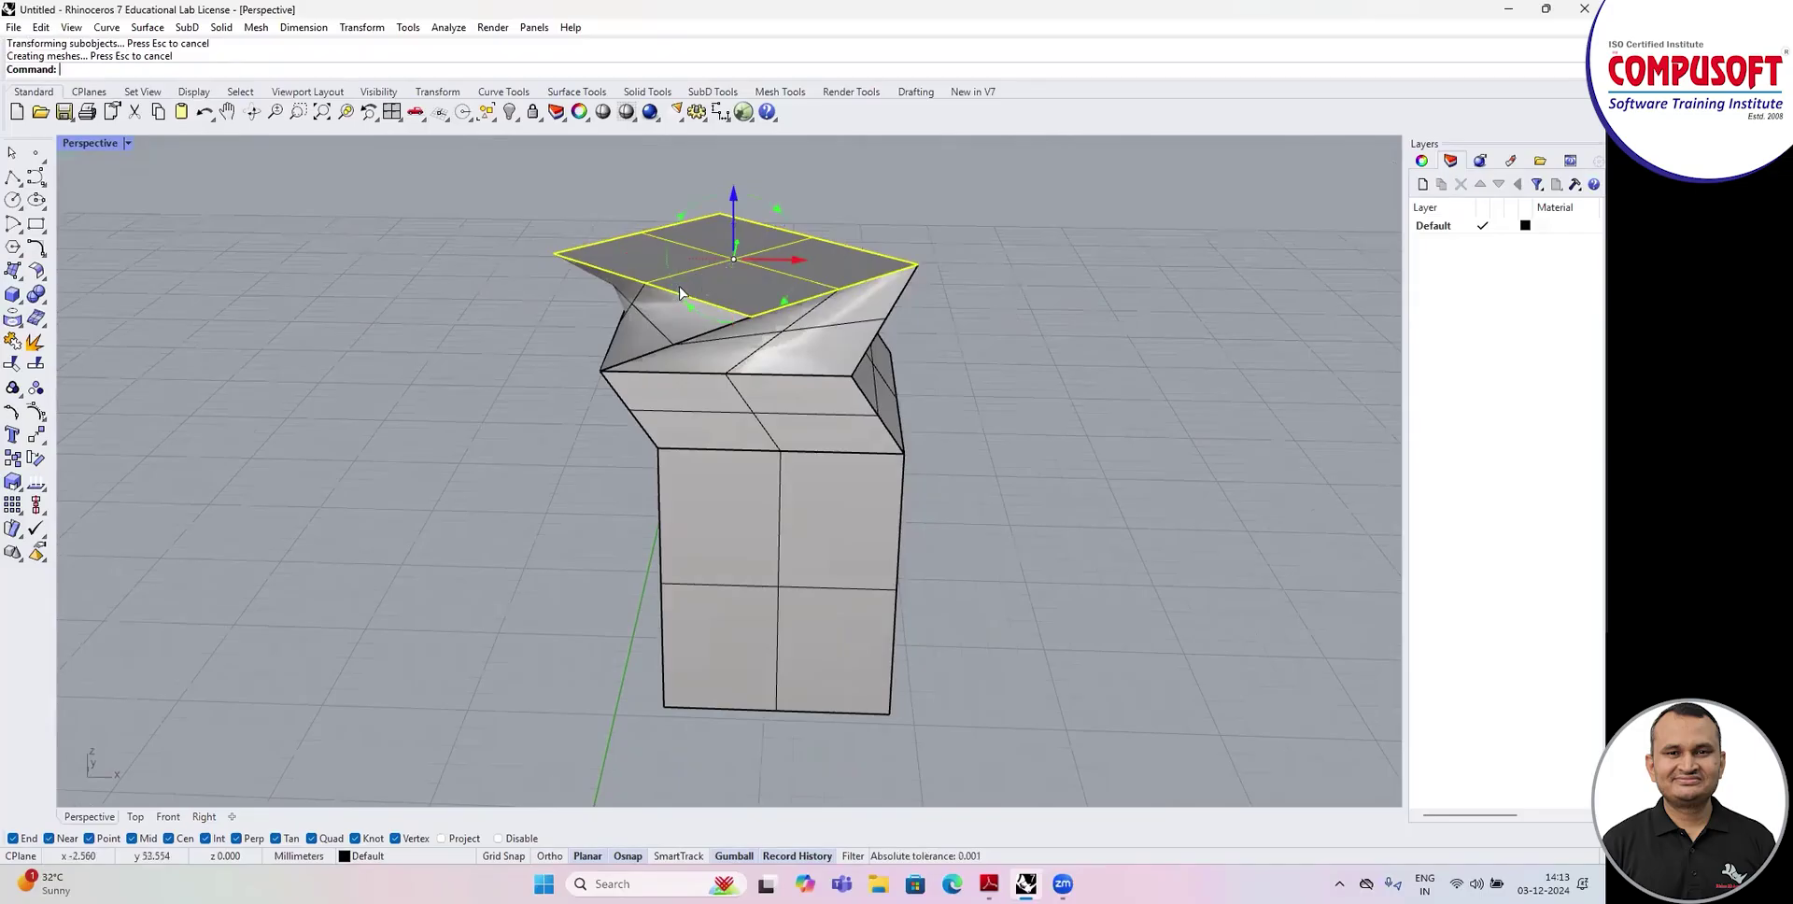
Tilt the twisted top face by rotating it about its horizontal Gumball axes.
{"action": "left_click_drag", "start_coordinate": [693, 306], "coordinate": [688, 301]}
{"action": "right_click_drag", "start_coordinate": [691, 308], "coordinate": [578, 322]}
{"action": "mouse_move", "coordinate": [539, 286]}
{"action": "left_mouse_down"}
{"action": "mouse_move", "coordinate": [569, 283]}
{"action": "mouse_move", "coordinate": [551, 280]}
{"action": "left_mouse_up"}
Set the Gumball alignment to World for the tilted top face.
{"action": "right_click_drag", "start_coordinate": [775, 370], "coordinate": [942, 383]}
{"action": "scroll", "coordinate": [738, 411], "scroll_direction": "up", "scroll_amount": 5}
{"action": "scroll", "coordinate": [805, 417], "scroll_direction": "down", "scroll_amount": 2}
{"action": "scroll", "coordinate": [913, 391], "scroll_direction": "down", "scroll_amount": 3}
{"action": "scroll", "coordinate": [913, 391], "scroll_direction": "up", "scroll_amount": 1}
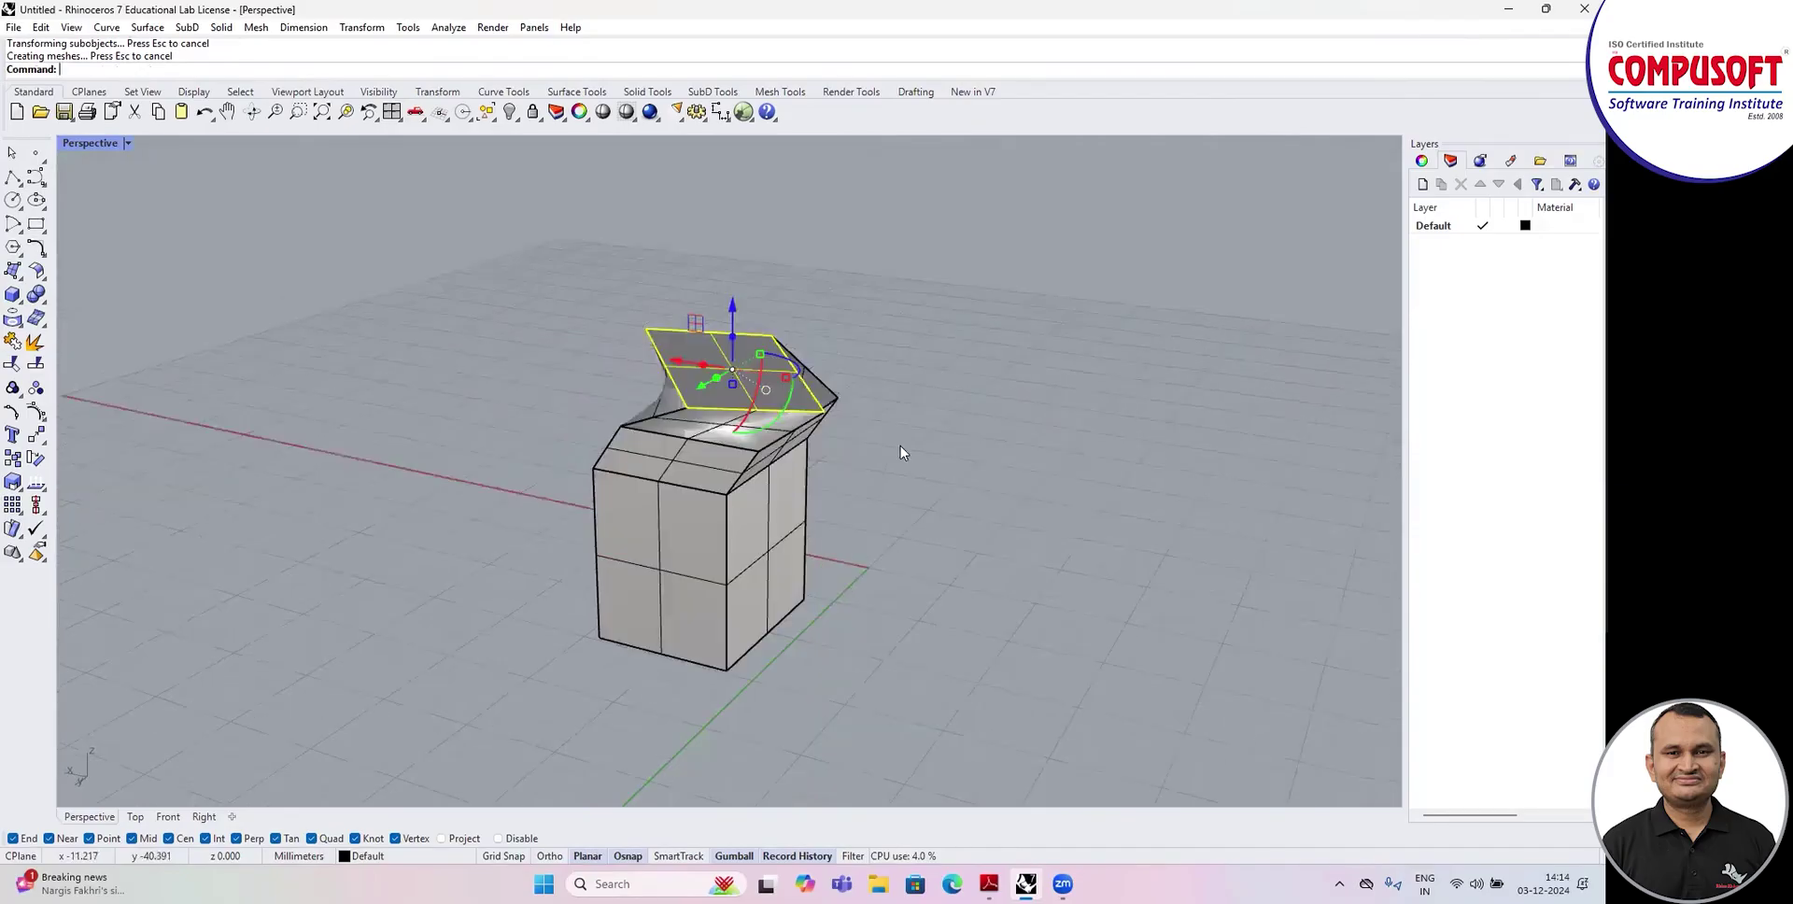
{"action": "right_click_drag", "start_coordinate": [914, 392], "coordinate": [1017, 396]}
{"action": "right_click", "coordinate": [735, 851]}
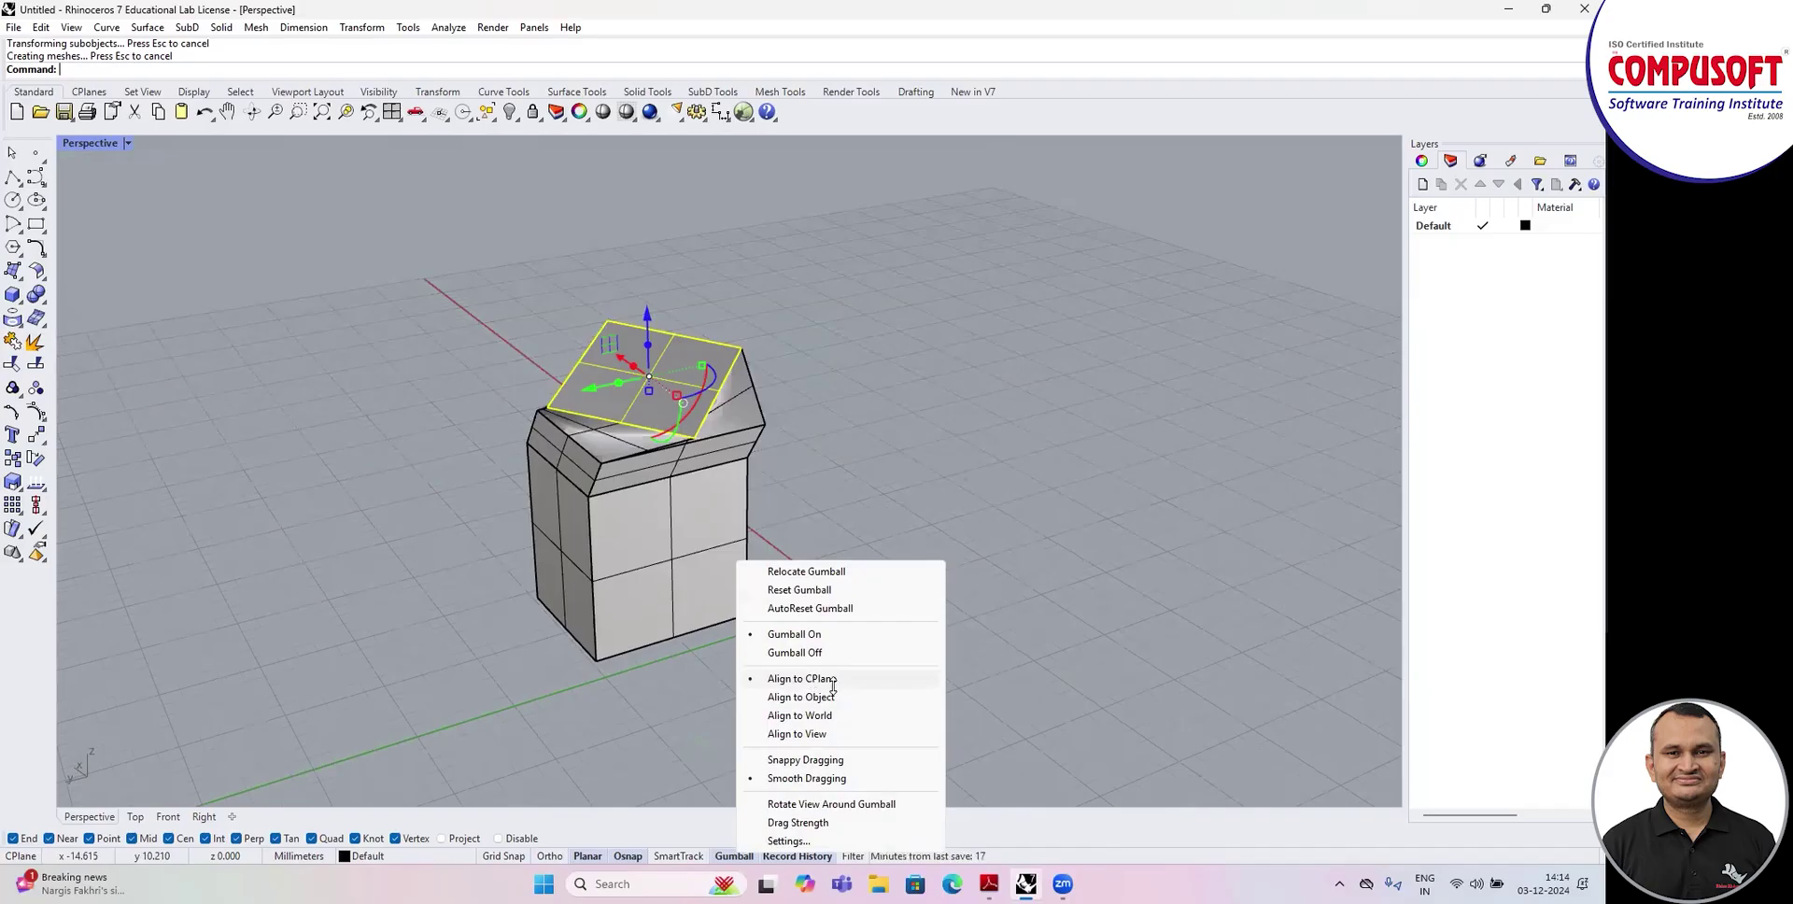
{"action": "left_click", "coordinate": [822, 715]}
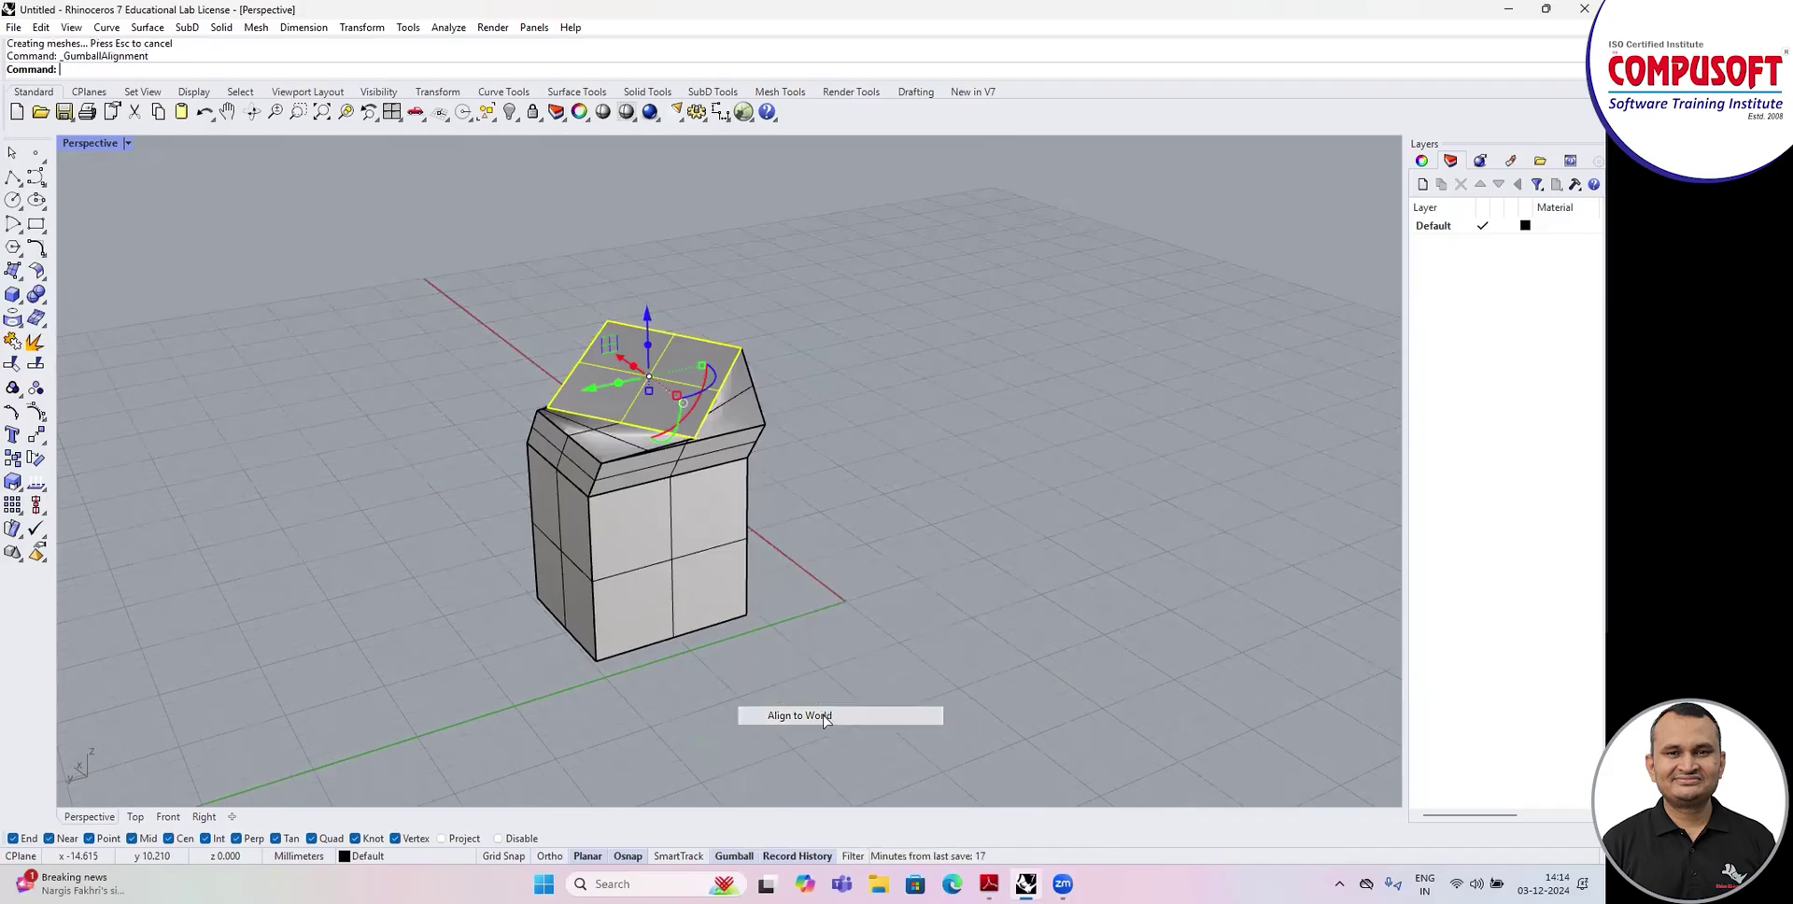
{"action": "mouse_move", "coordinate": [773, 467]}
{"action": "right_mouse_down"}
{"action": "mouse_move", "coordinate": [844, 496]}
{"action": "mouse_move", "coordinate": [818, 501]}
{"action": "right_mouse_up"}
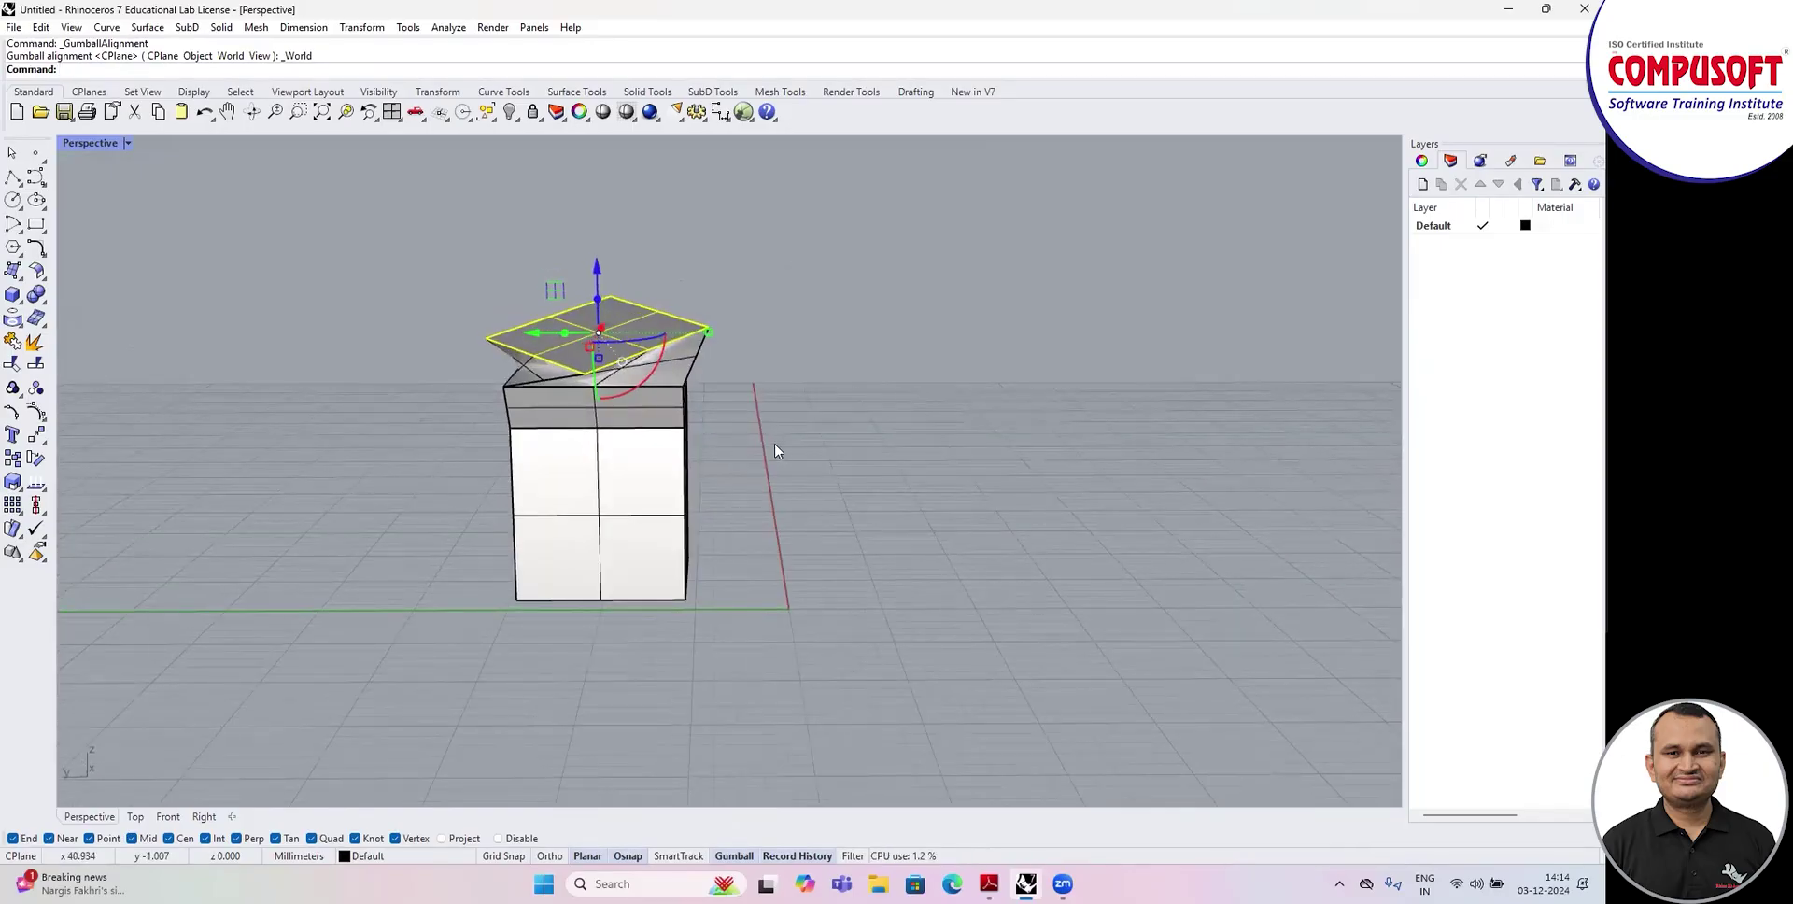
{"action": "left_click", "coordinate": [88, 92]}
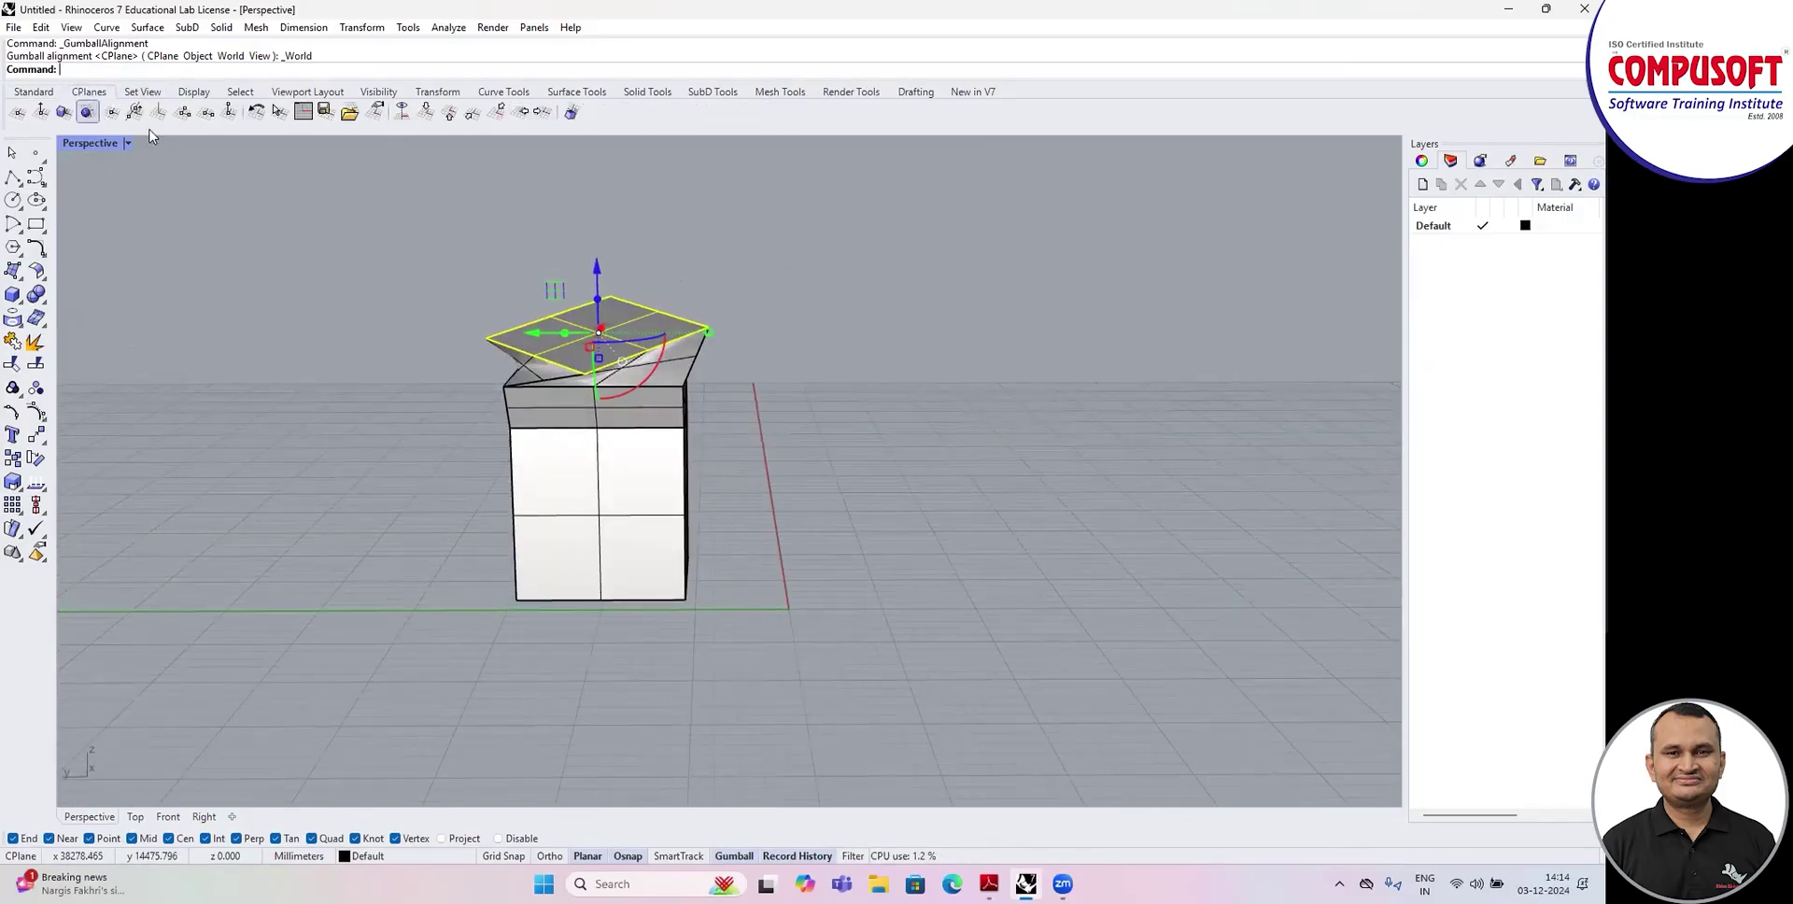
{"action": "left_click", "coordinate": [33, 92]}
{"action": "right_click_drag", "start_coordinate": [440, 302], "coordinate": [488, 328]}
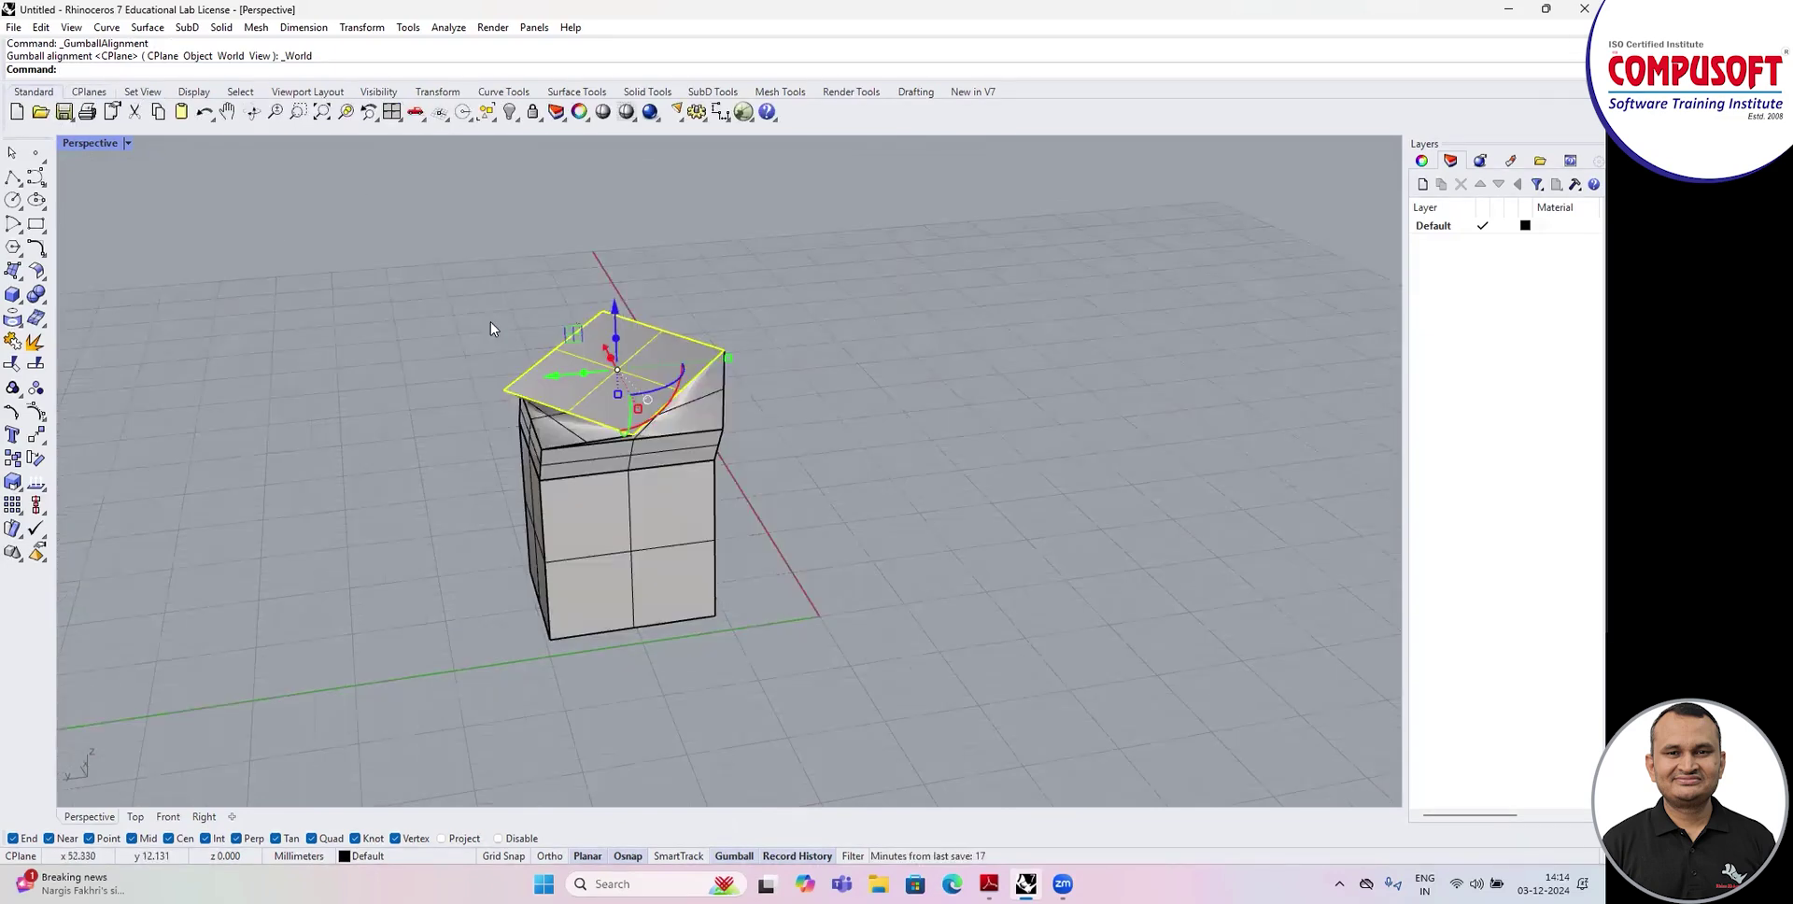
Reapply the Align to World option to the Gumball.
{"action": "right_click", "coordinate": [734, 858]}
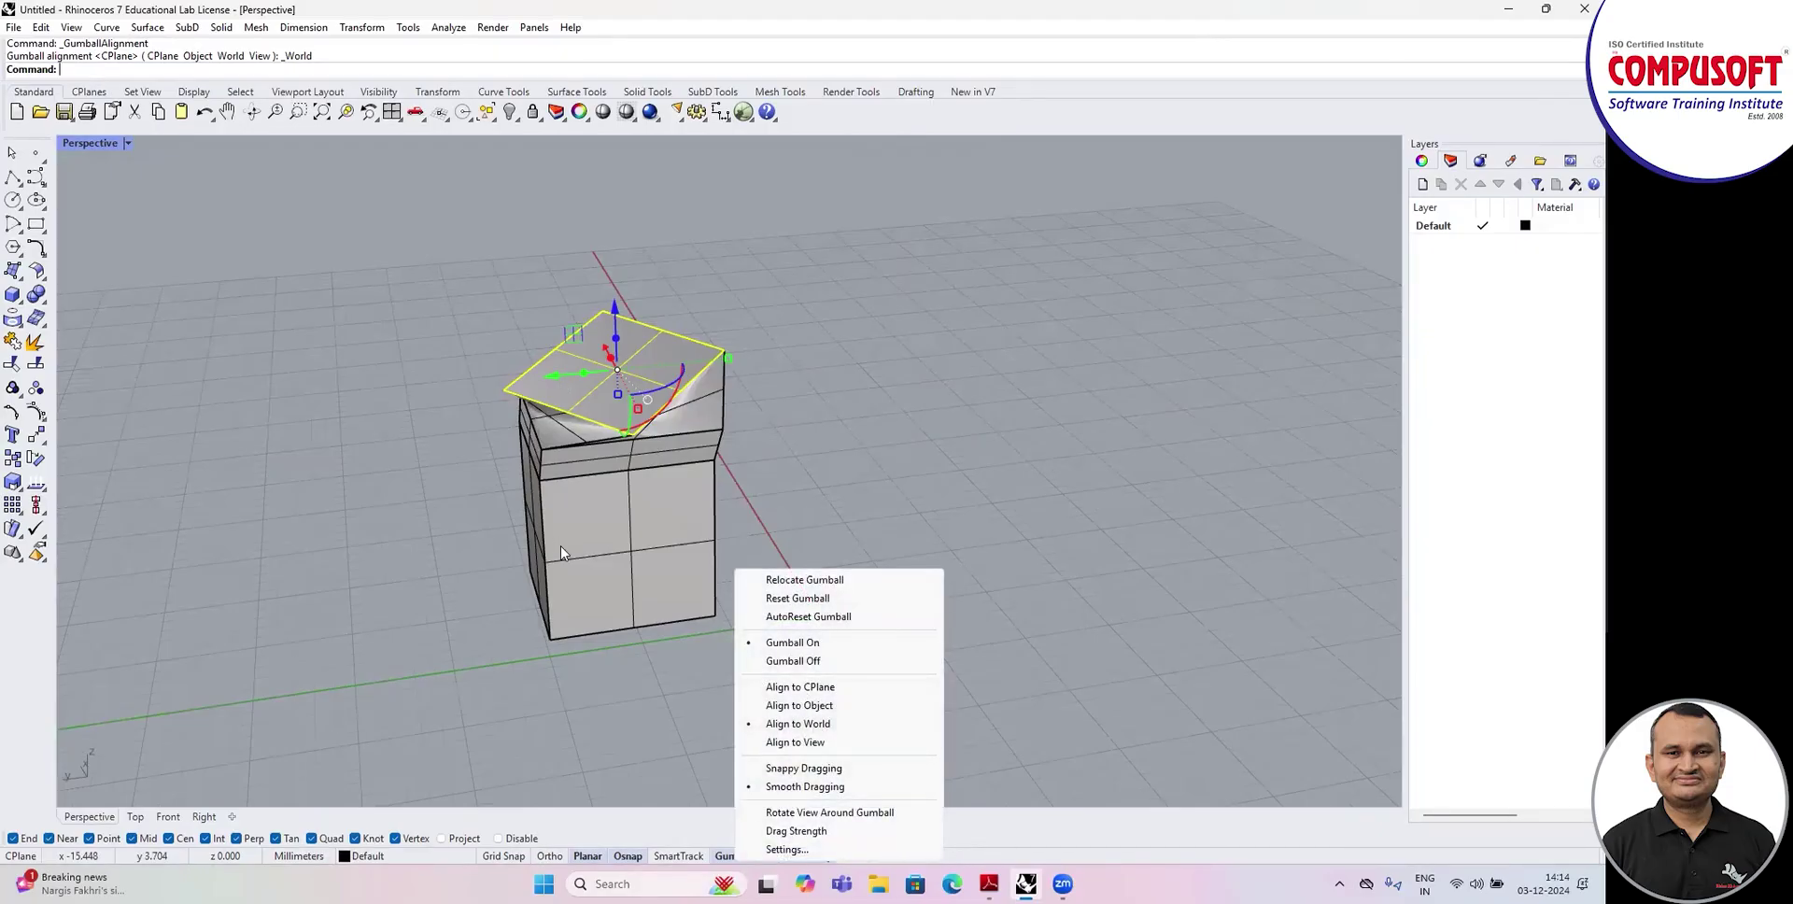
{"action": "left_click", "coordinate": [807, 730]}
{"action": "right_click_drag", "start_coordinate": [672, 704], "coordinate": [779, 434]}
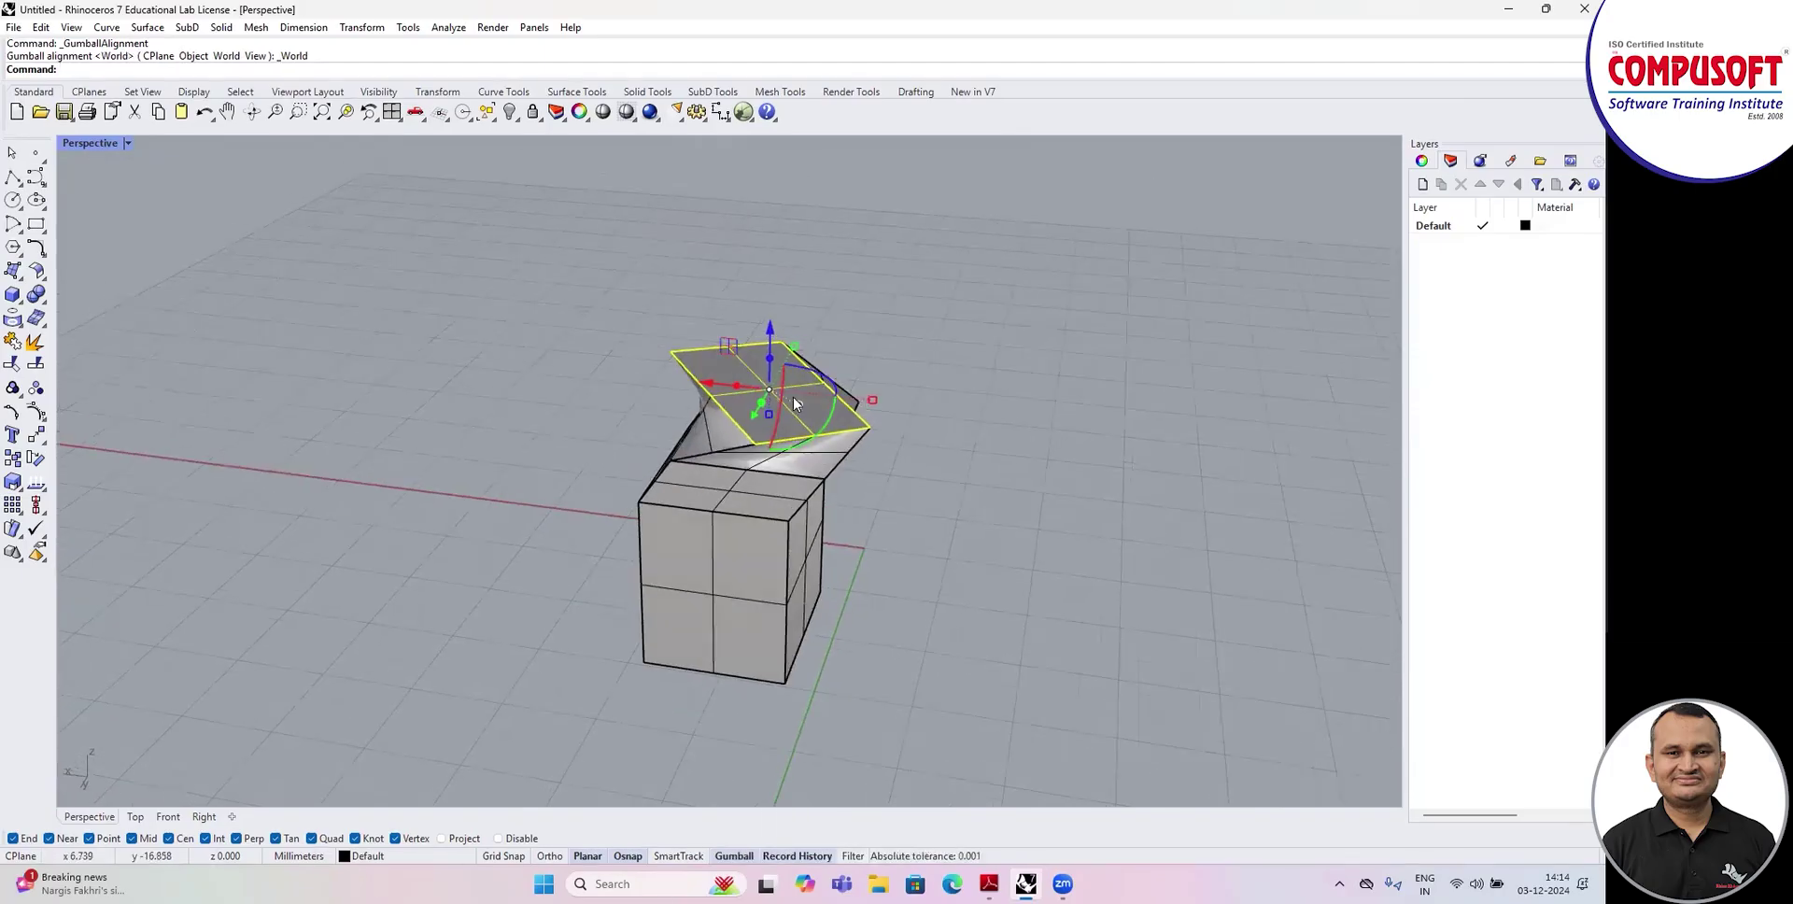
{"action": "scroll", "coordinate": [768, 378], "scroll_direction": "up", "scroll_amount": 3}
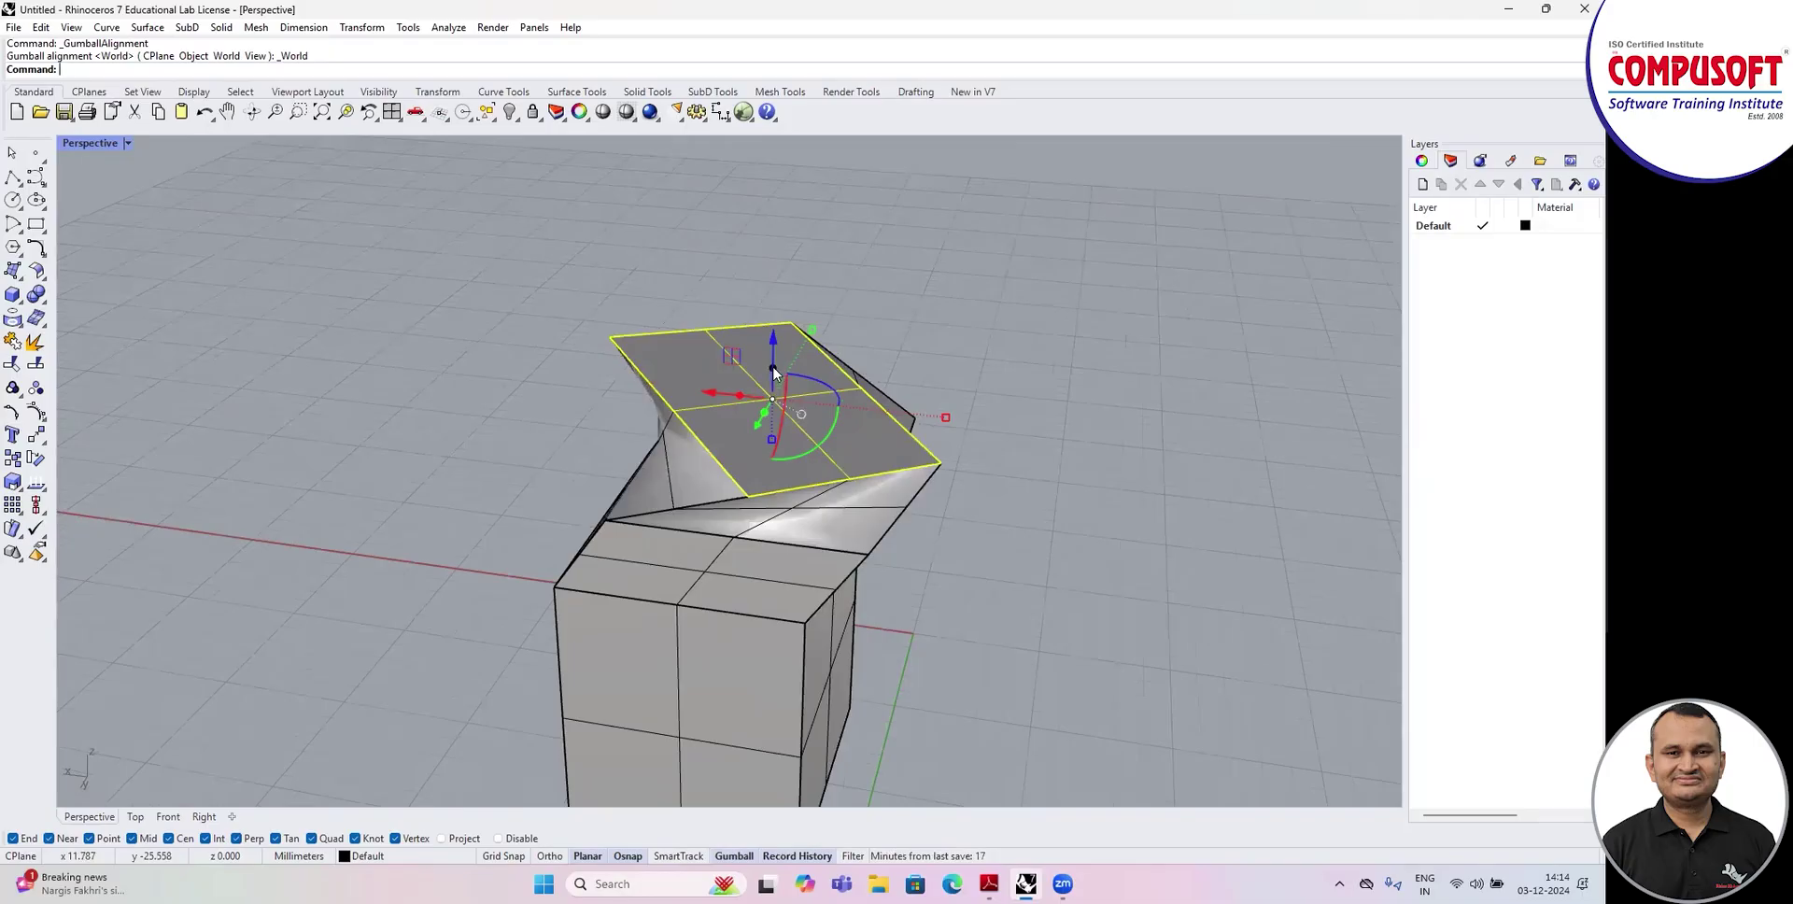
Raise the tilted top face and extrude it straight upward with the world-aligned Gumball, then deselect it.
{"action": "mouse_move", "coordinate": [773, 372]}
{"action": "left_mouse_down"}
{"action": "mouse_move", "coordinate": [807, 332]}
{"action": "mouse_move", "coordinate": [763, 362]}
{"action": "mouse_move", "coordinate": [759, 333]}
{"action": "mouse_move", "coordinate": [761, 353]}
{"action": "left_mouse_up"}
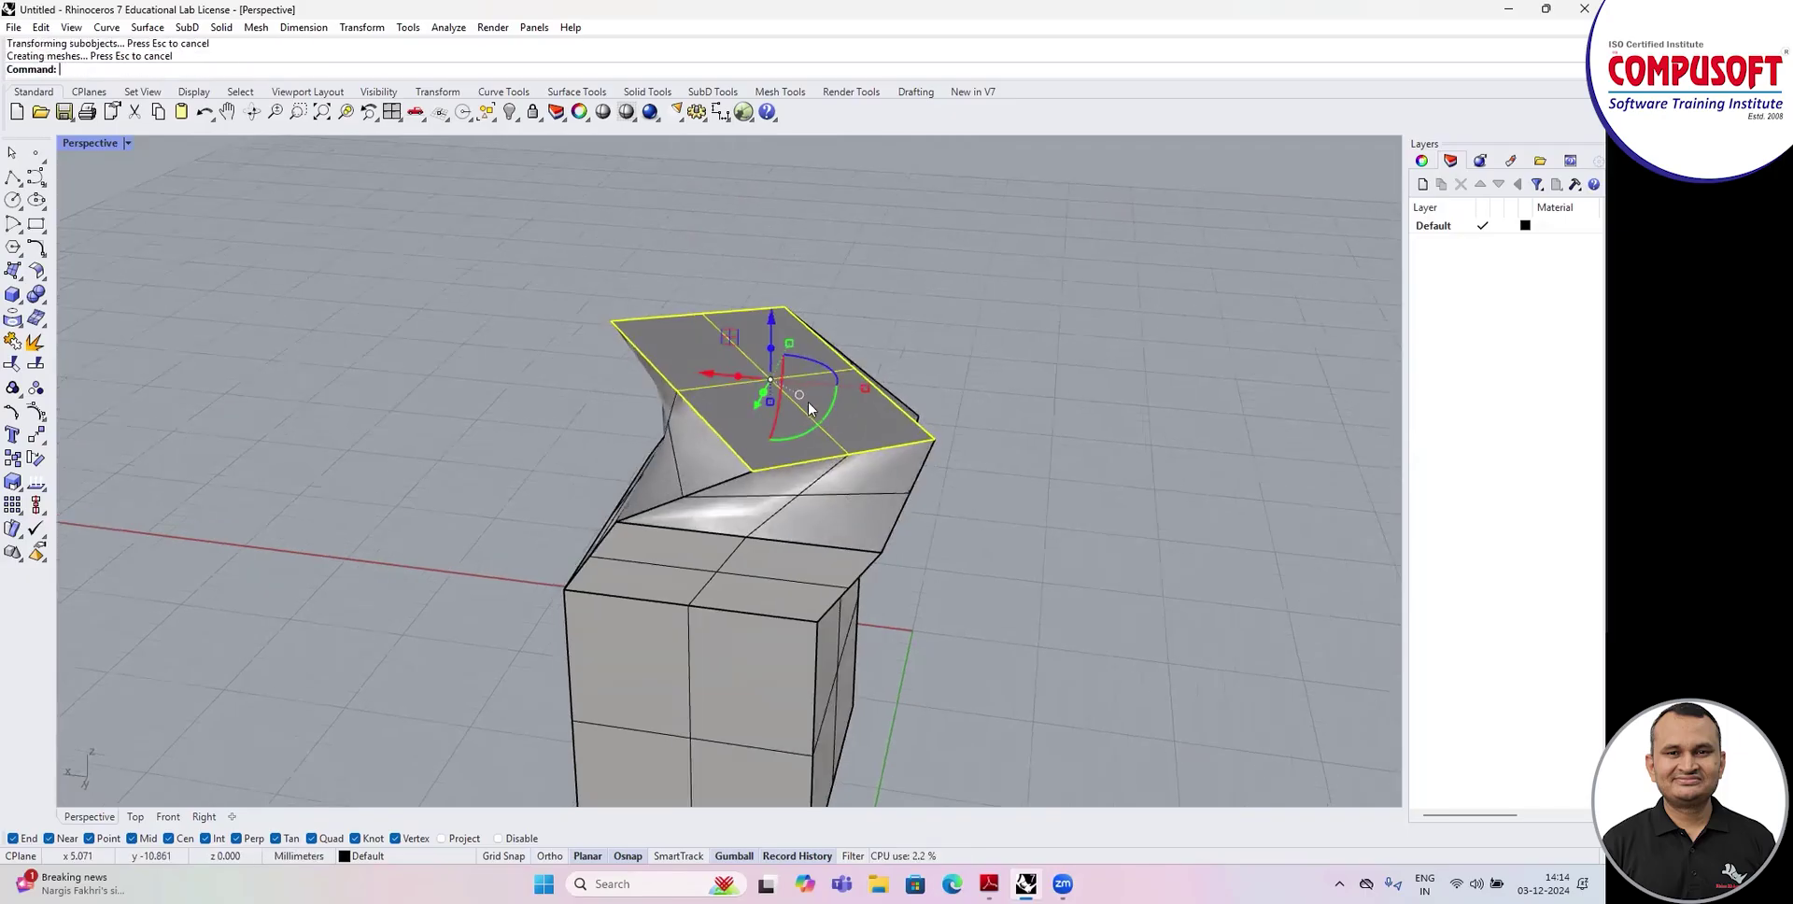
{"action": "right_click_drag", "start_coordinate": [808, 408], "coordinate": [787, 357]}
{"action": "left_click_drag", "start_coordinate": [795, 353], "coordinate": [794, 275]}
{"action": "left_click", "coordinate": [1144, 452]}
{"action": "right_click_drag", "start_coordinate": [1145, 452], "coordinate": [809, 484]}
{"action": "scroll", "coordinate": [794, 467], "scroll_direction": "down", "scroll_amount": 3}
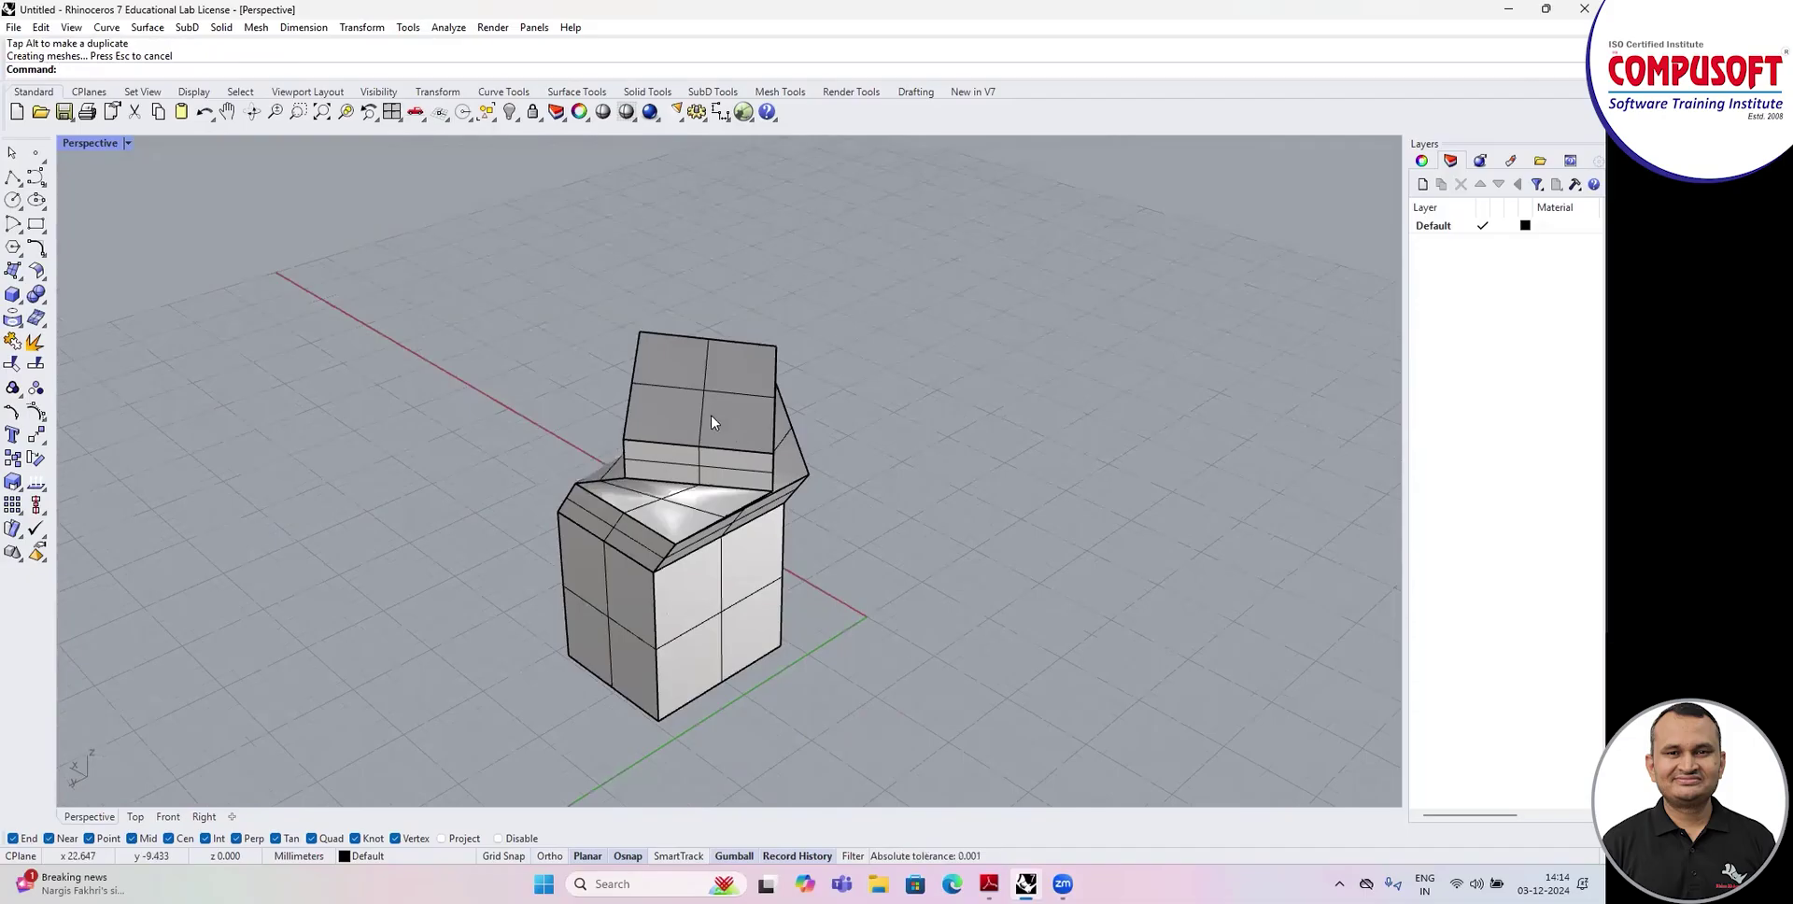
Select the tilted top face and set the Gumball alignment to Object.
{"action": "left_click", "coordinate": [711, 422], "text": "ctrl+shift"}
{"action": "right_click", "coordinate": [734, 857]}
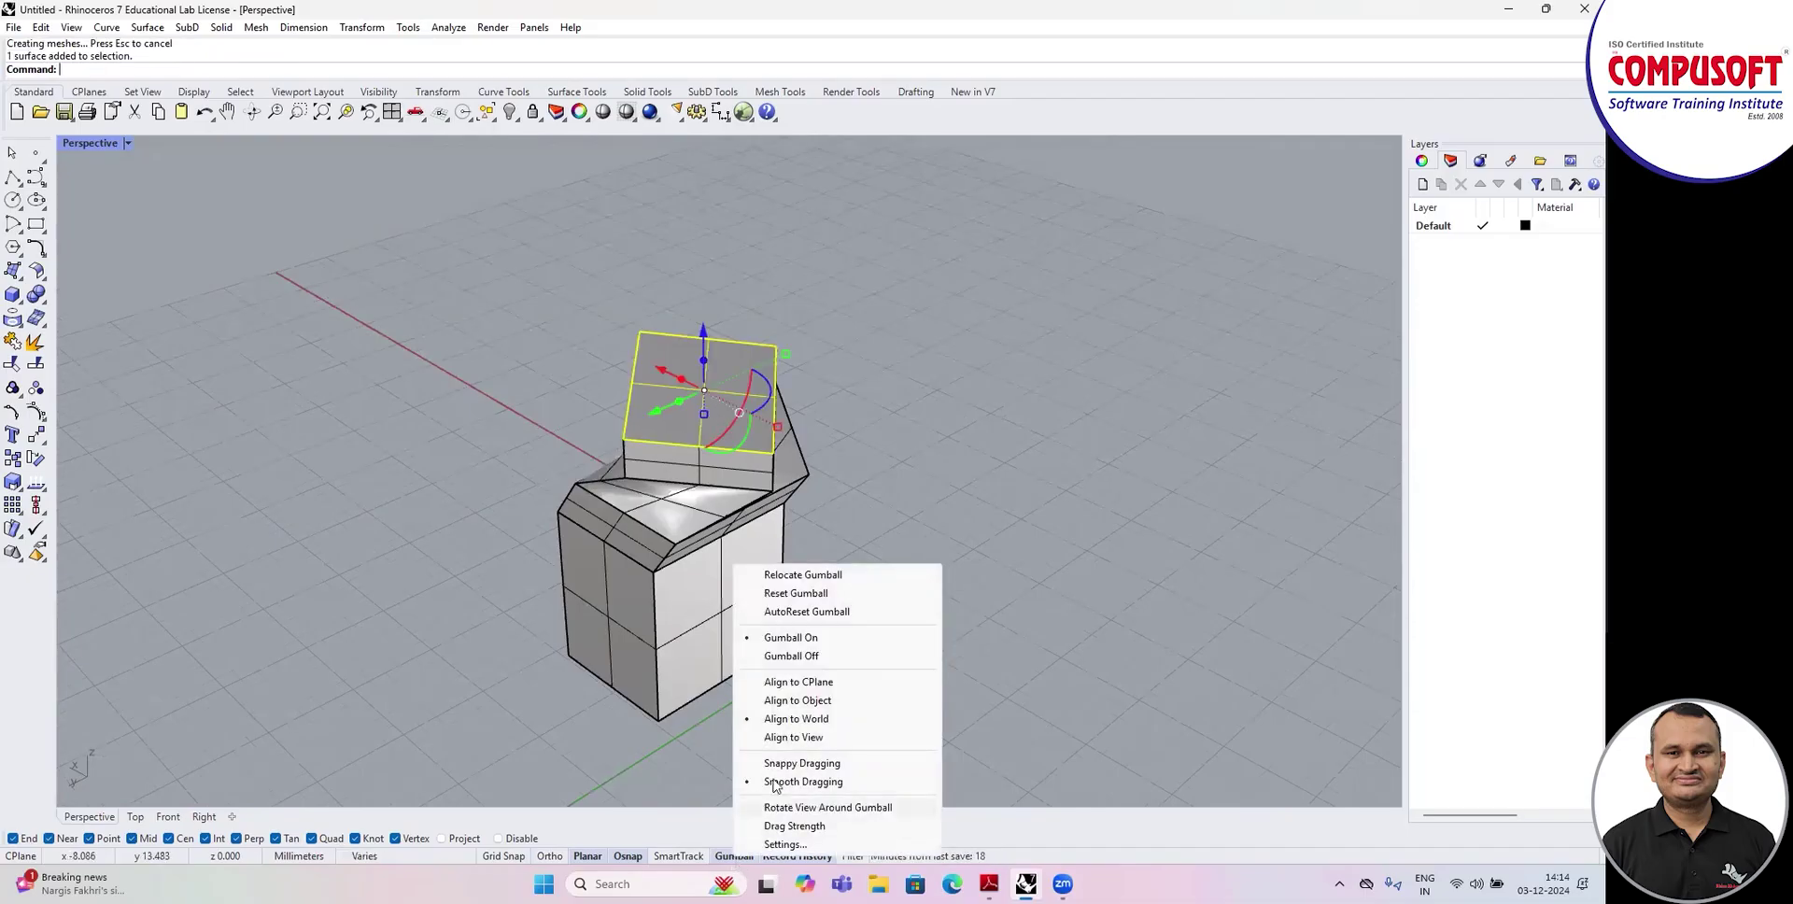
{"action": "left_click", "coordinate": [799, 701]}
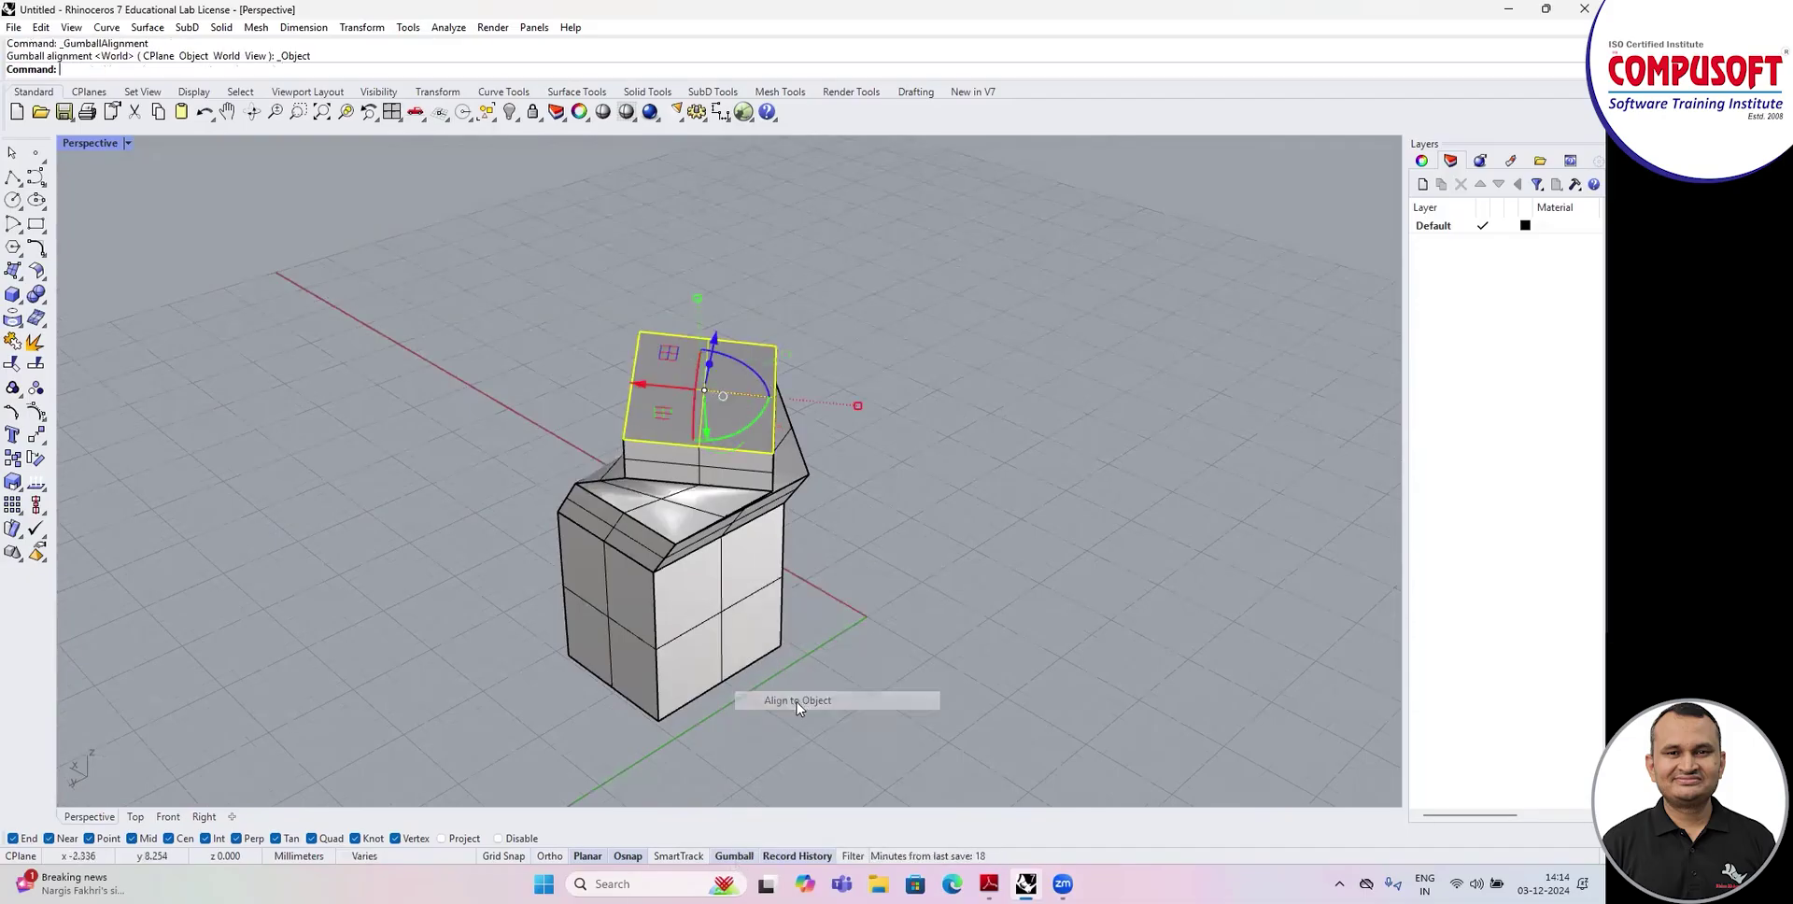
Extrude the tilted top face perpendicular to itself with the object-aligned Gumball.
{"action": "right_click_drag", "start_coordinate": [734, 672], "coordinate": [874, 661]}
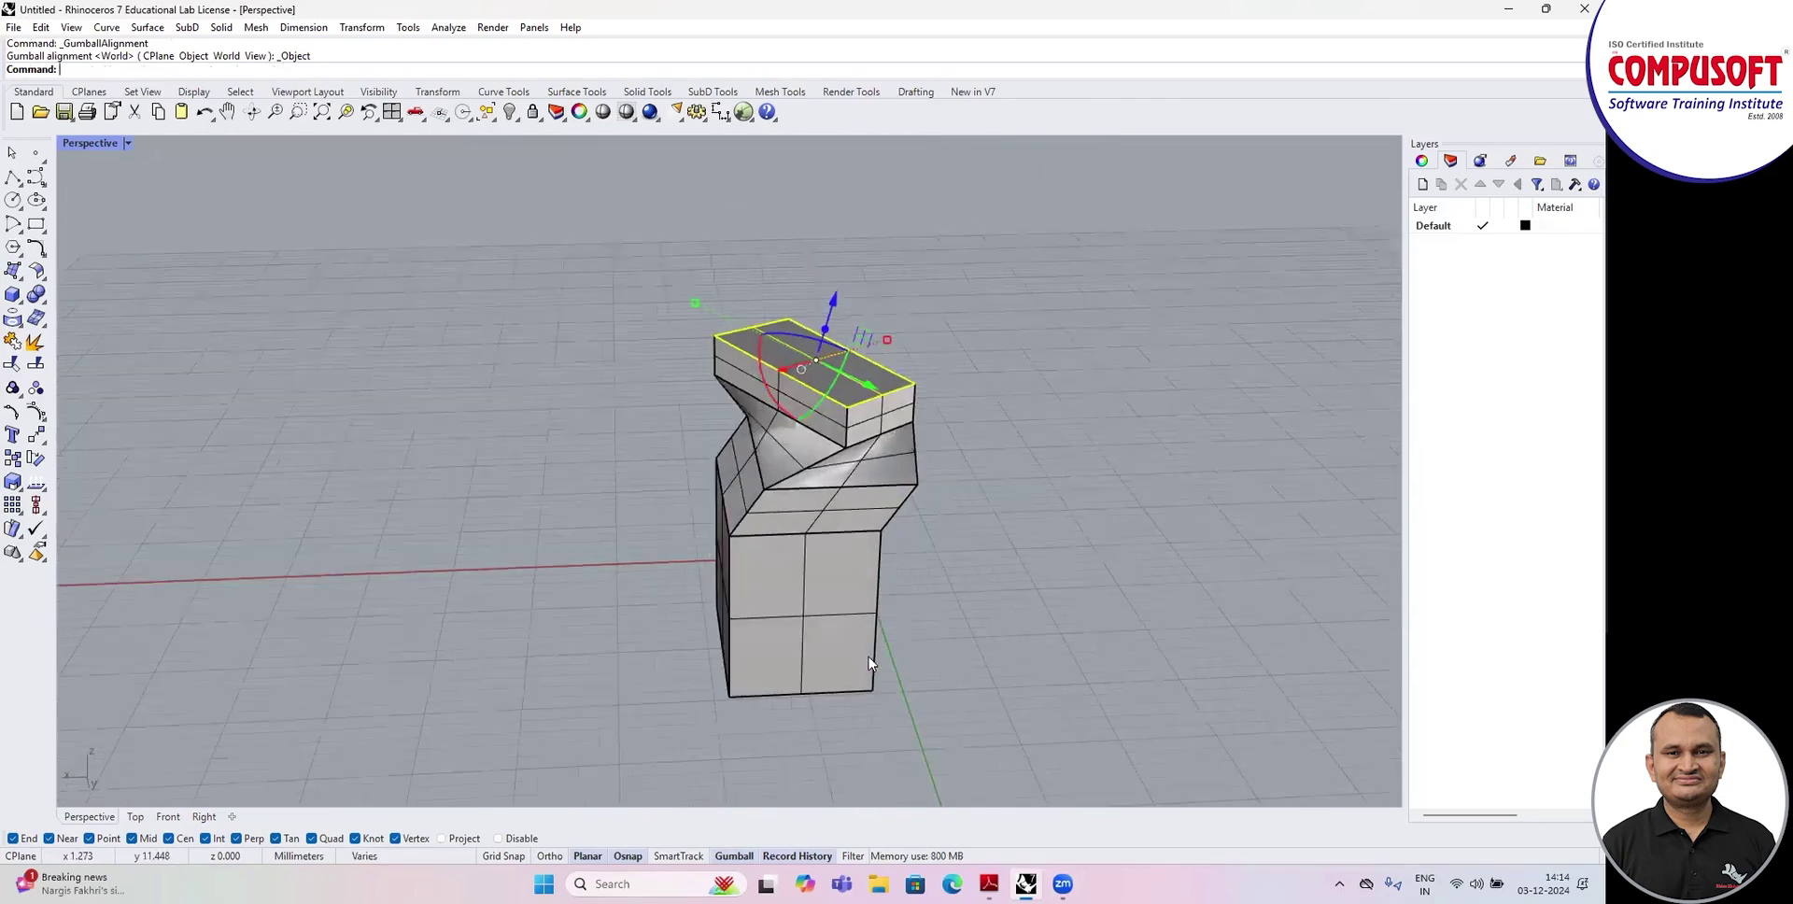
{"action": "scroll", "coordinate": [875, 660], "scroll_direction": "down", "scroll_amount": 4}
{"action": "scroll", "coordinate": [861, 481], "scroll_direction": "up", "scroll_amount": 9}
{"action": "left_click_drag", "start_coordinate": [784, 468], "coordinate": [795, 348]}
Select the newly extruded top face and set the Gumball alignment to View.
{"action": "right_click_drag", "start_coordinate": [1040, 480], "coordinate": [980, 556]}
{"action": "left_click", "coordinate": [705, 425], "text": "ctrl+shift"}
{"action": "right_click_drag", "start_coordinate": [768, 535], "coordinate": [784, 598]}
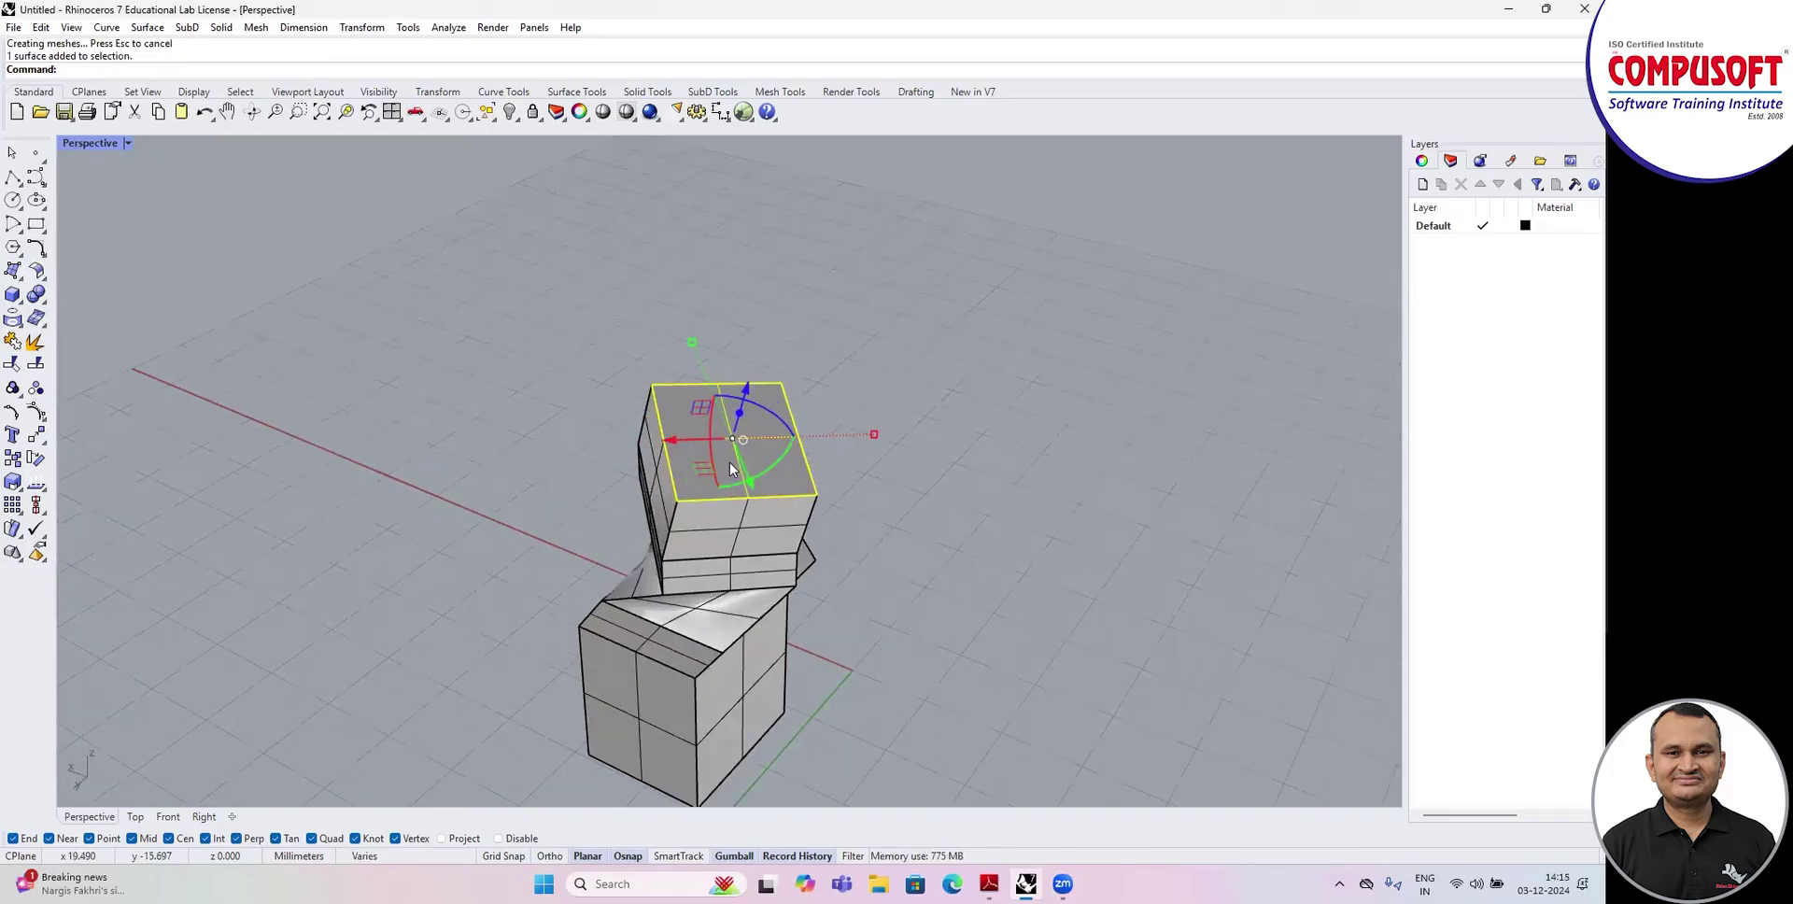
{"action": "right_click", "coordinate": [738, 853]}
{"action": "key", "text": "Escape"}
{"action": "scroll", "coordinate": [735, 439], "scroll_direction": "up", "scroll_amount": 5}
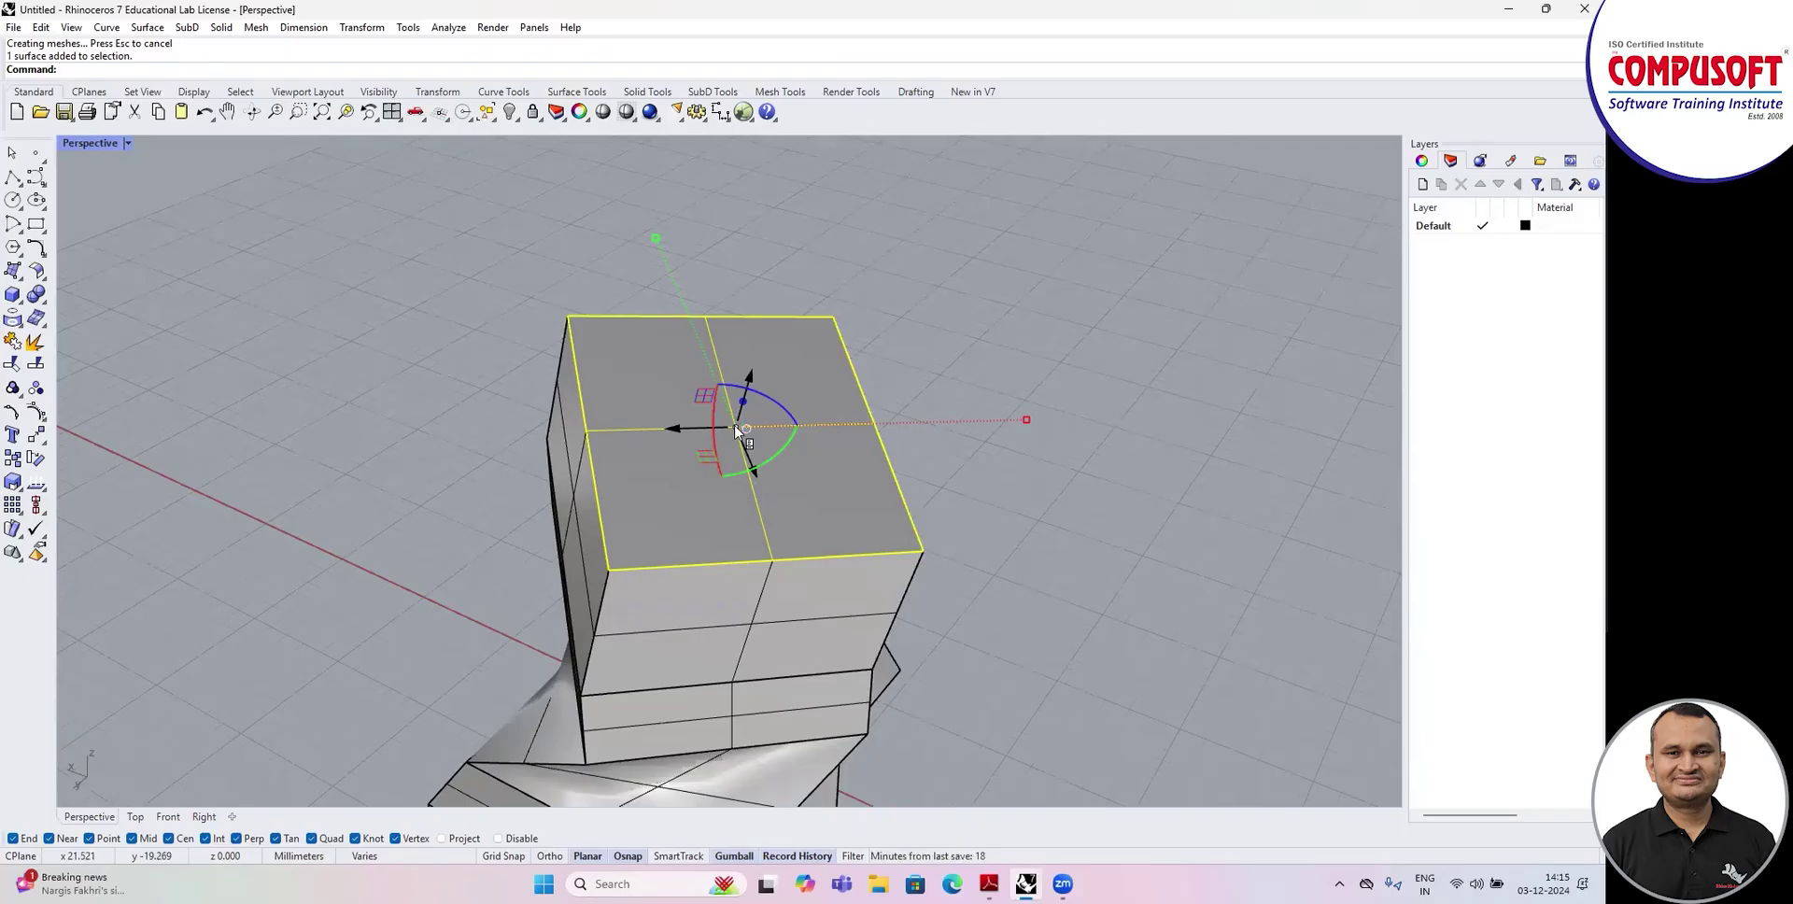
{"action": "right_click", "coordinate": [736, 430]}
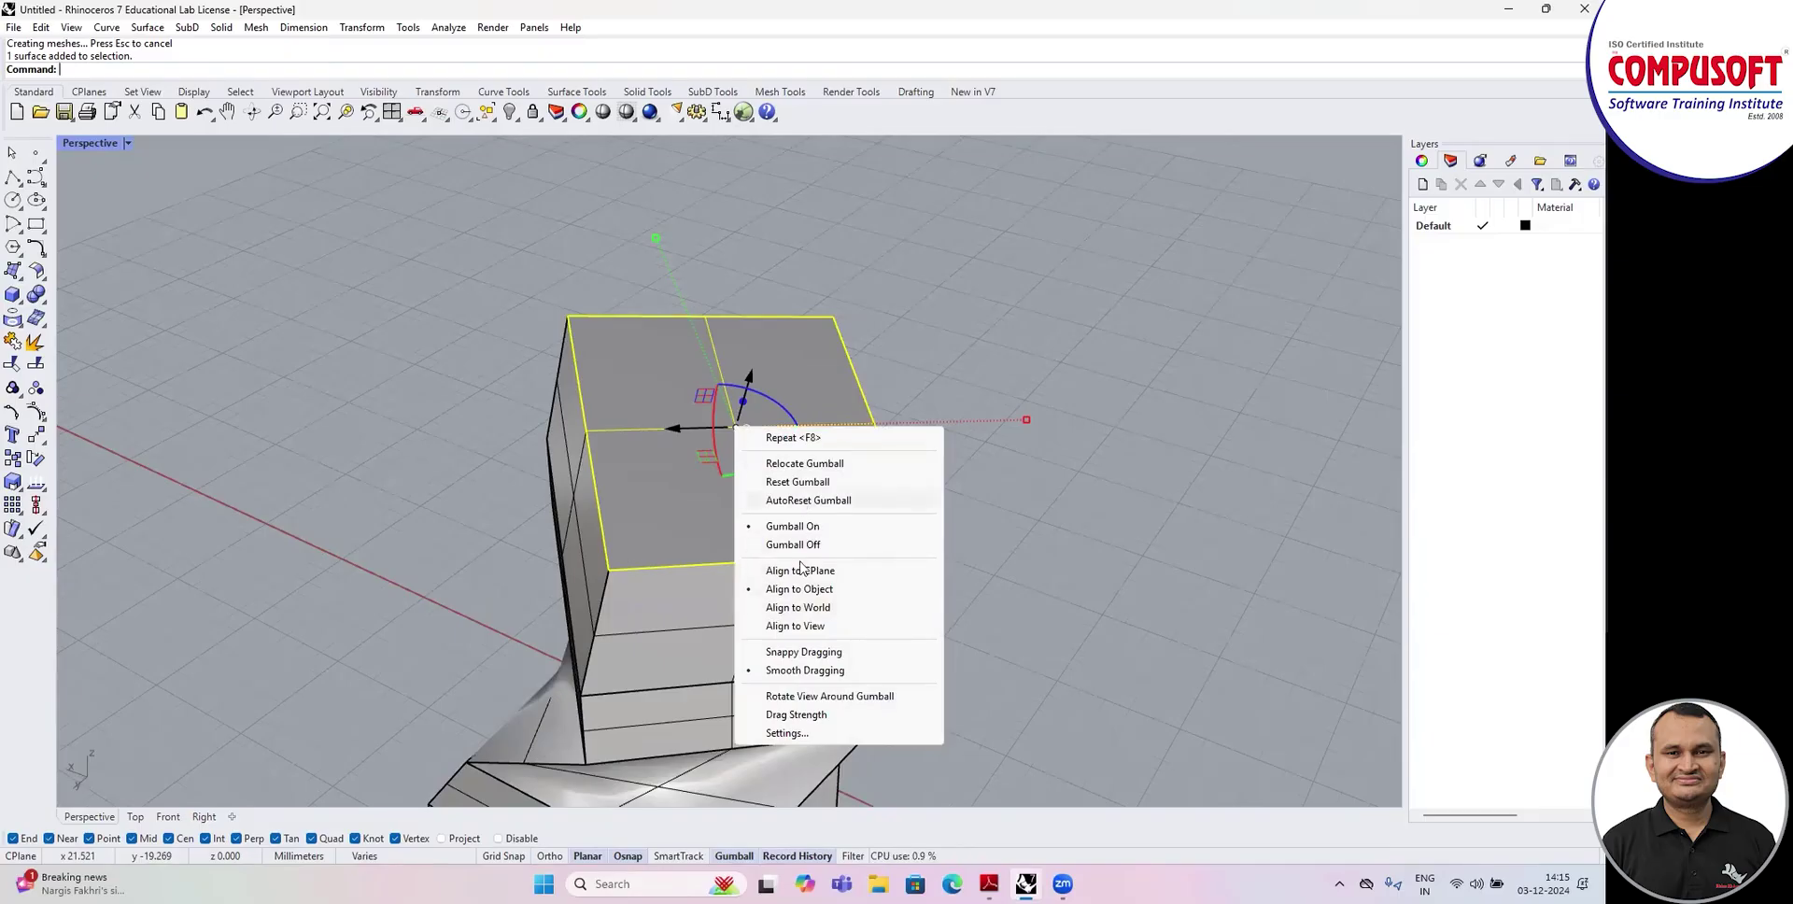
{"action": "left_click", "coordinate": [811, 625]}
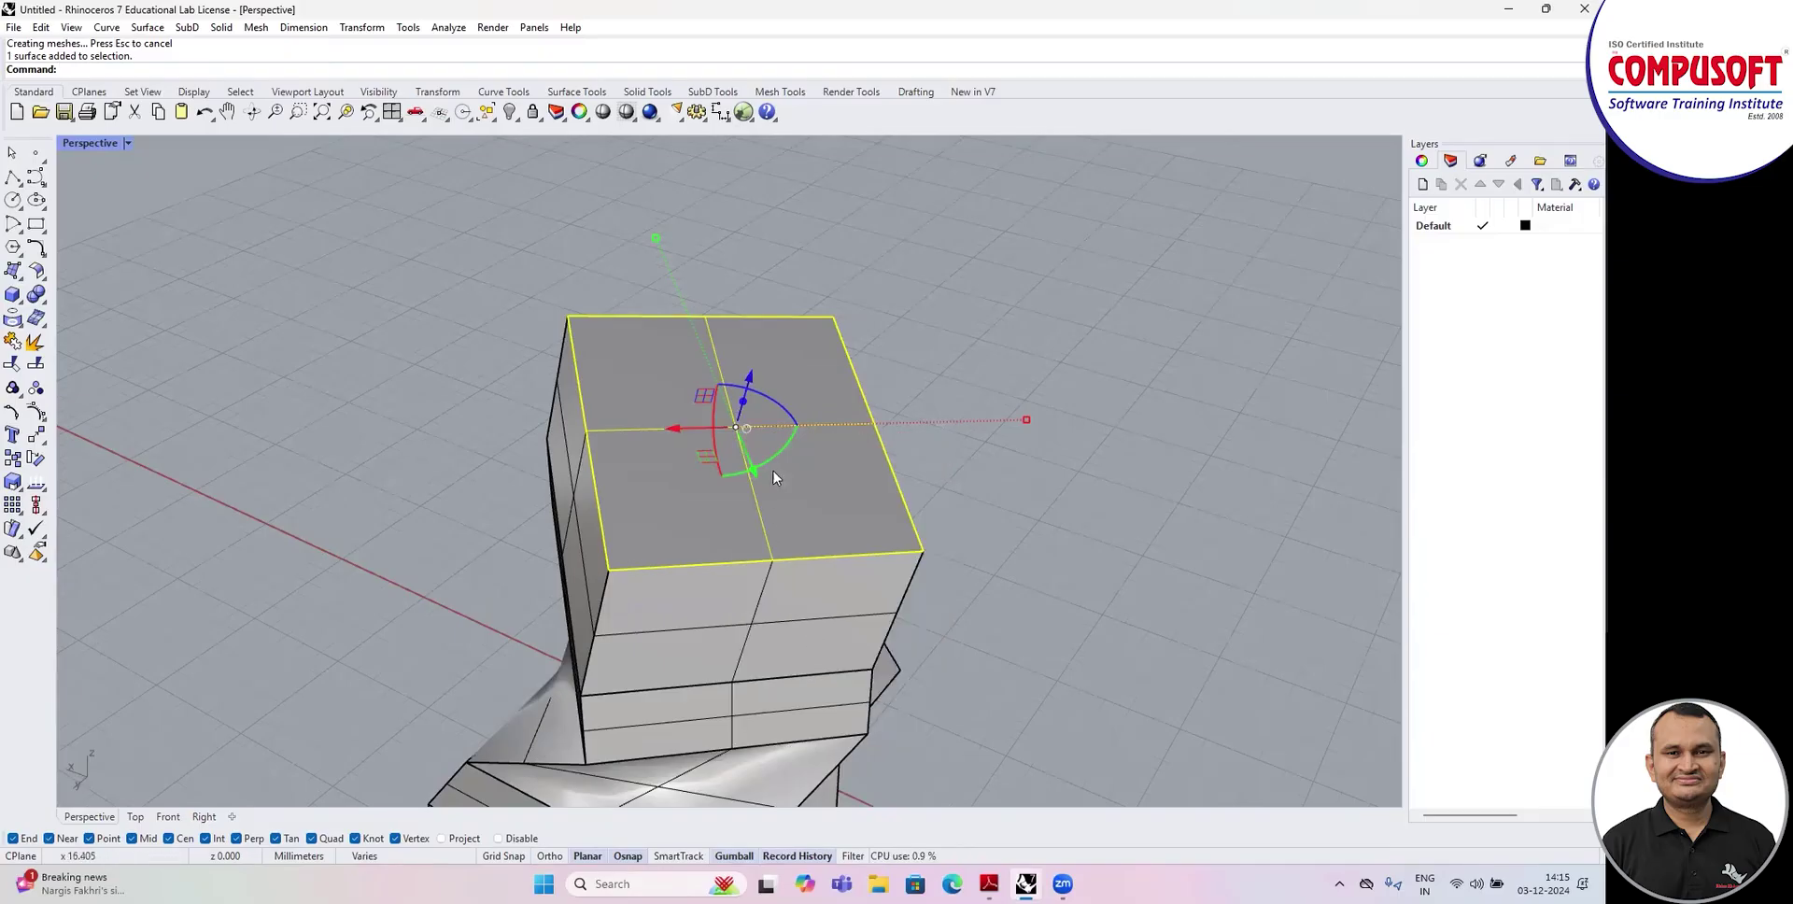
{"action": "right_click", "coordinate": [735, 431]}
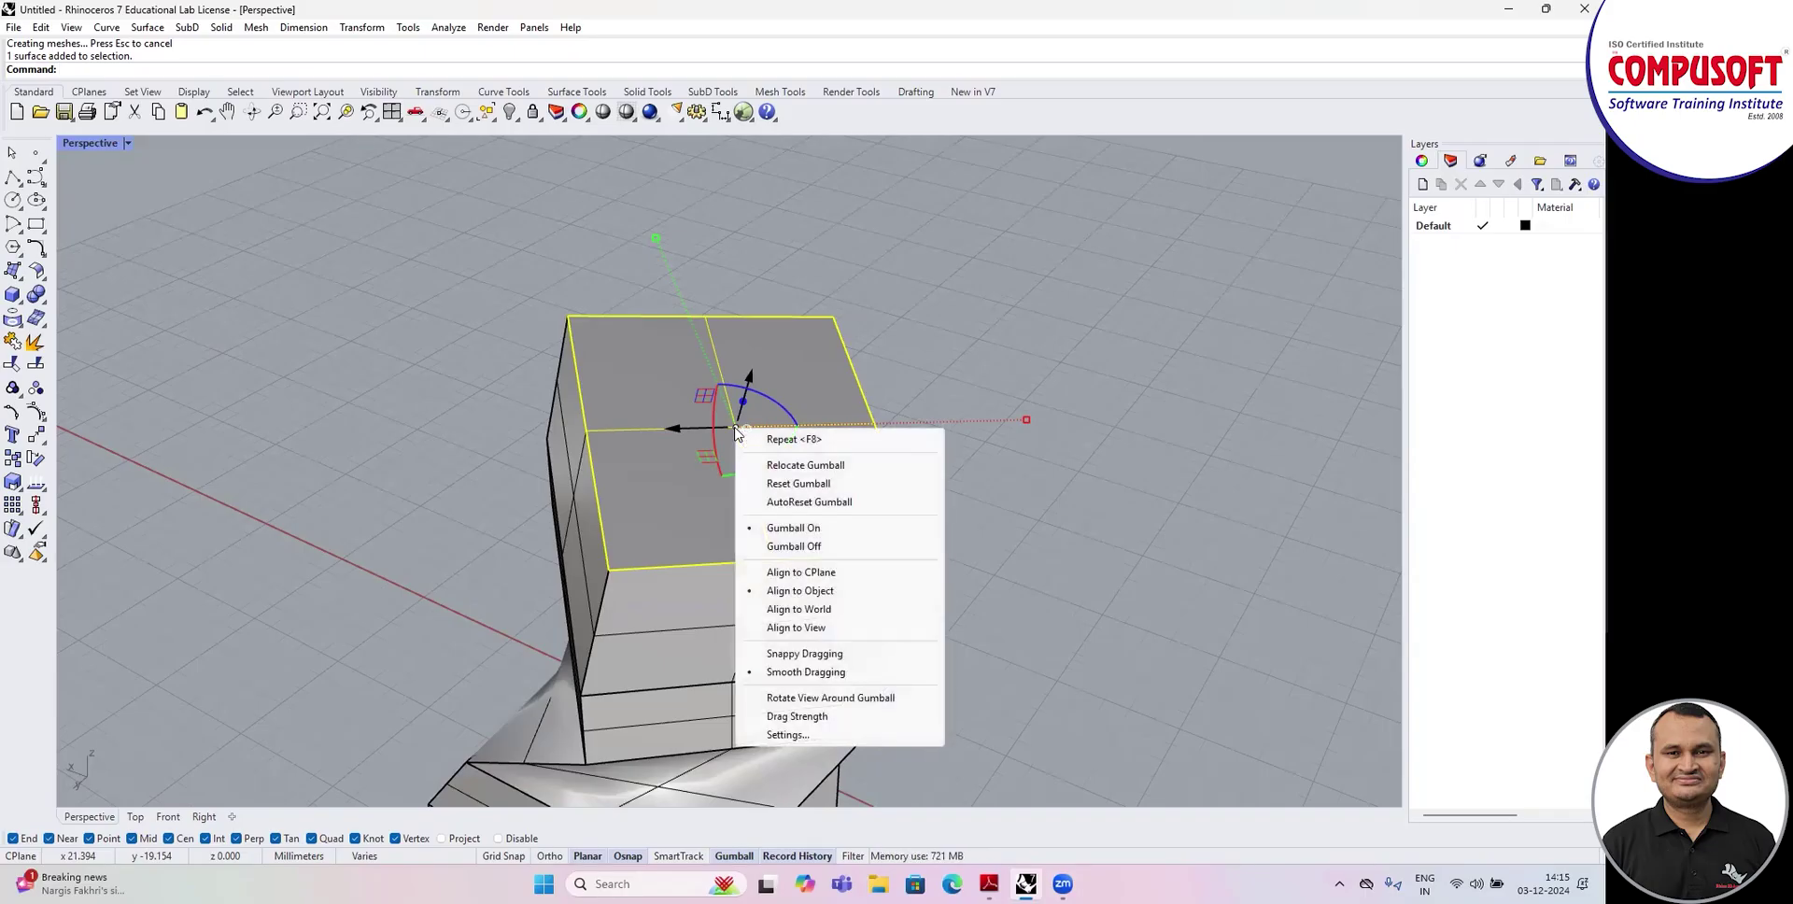
{"action": "left_click", "coordinate": [790, 630]}
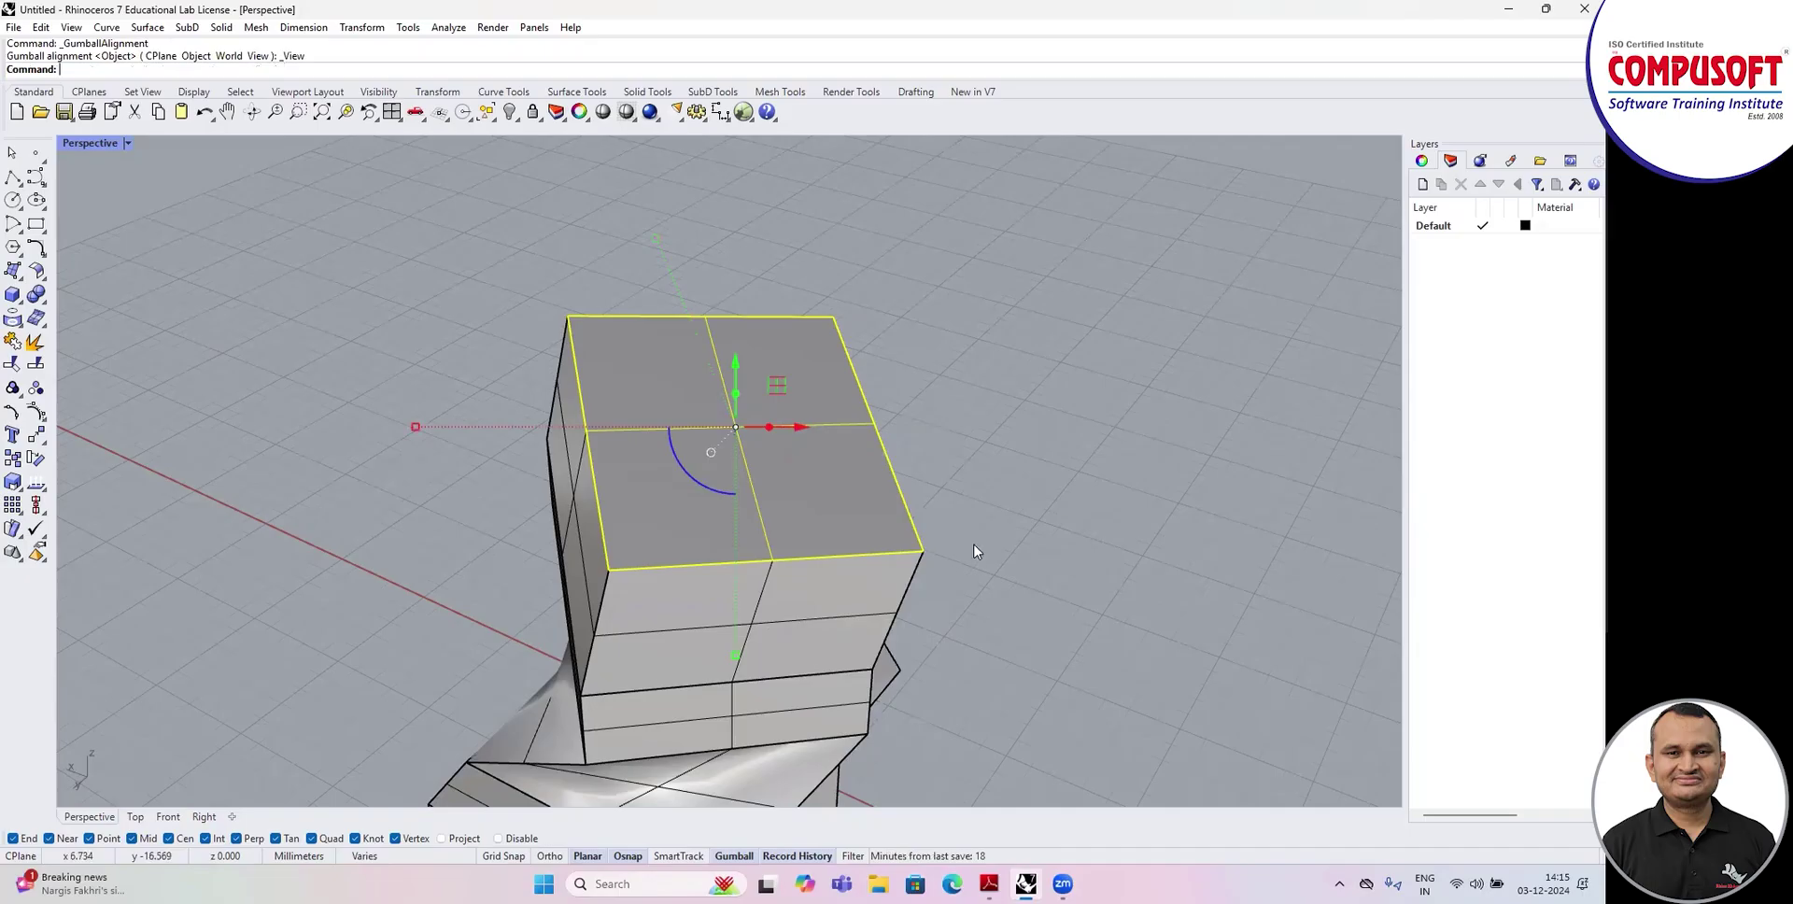
Extrude the top face upward along the Gumball's view-aligned Y axis.
{"action": "right_click_drag", "start_coordinate": [845, 550], "coordinate": [999, 457]}
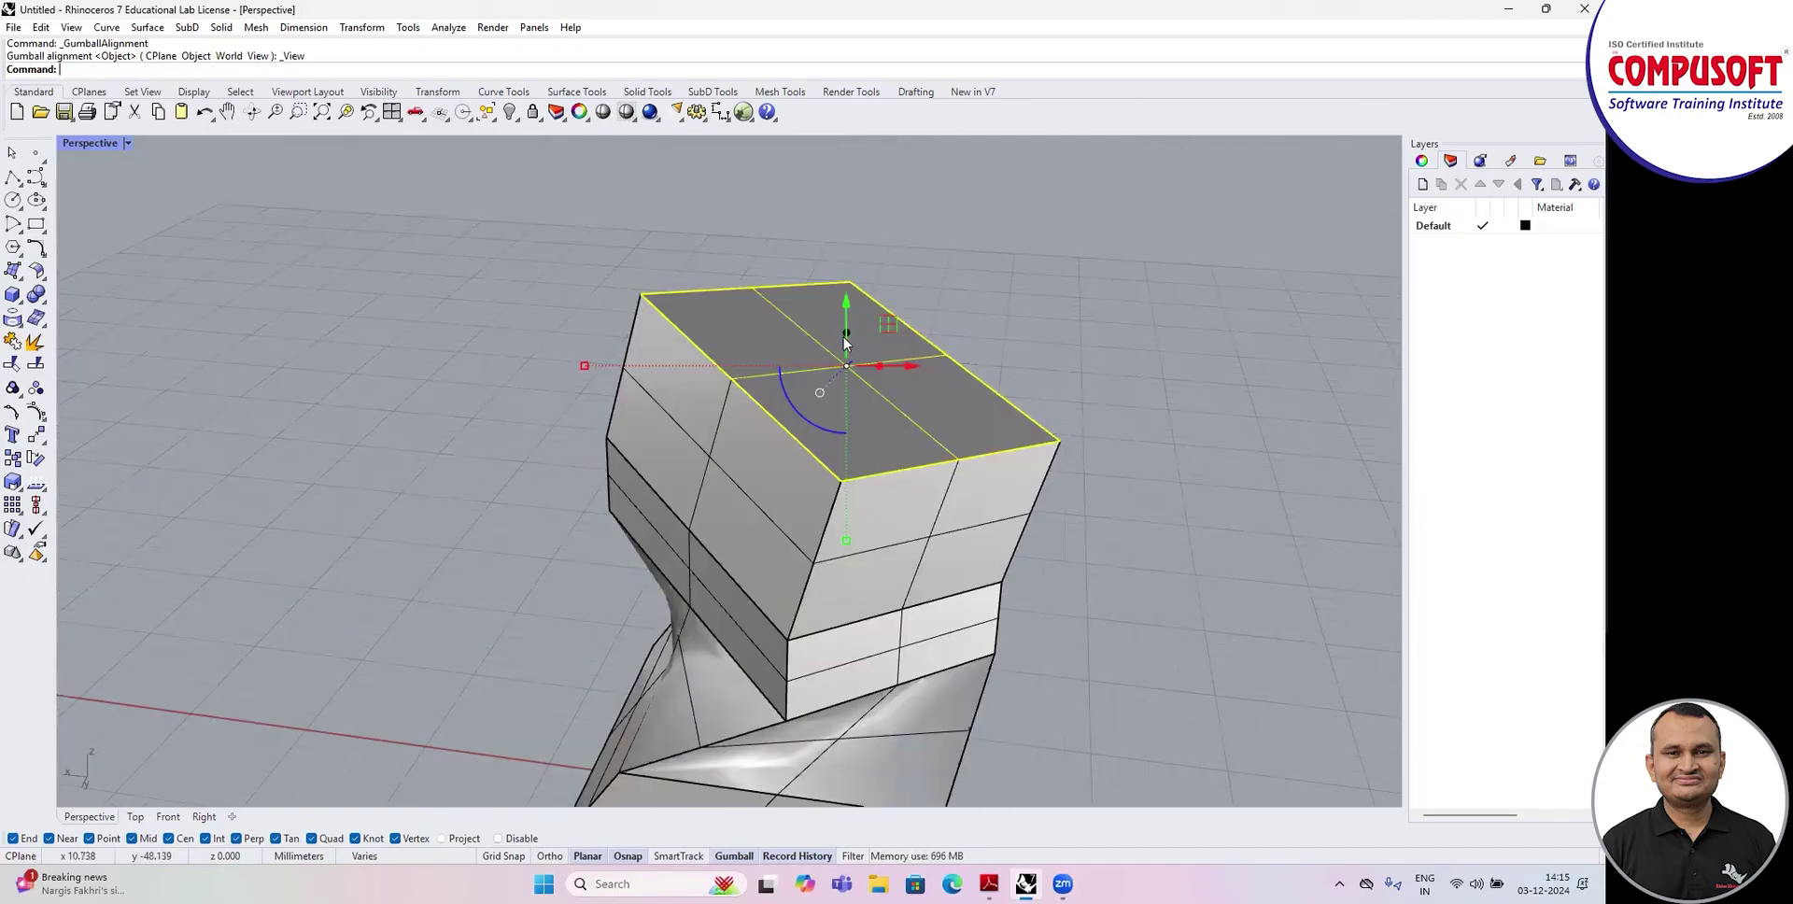
{"action": "left_click_drag", "start_coordinate": [848, 332], "coordinate": [851, 196]}
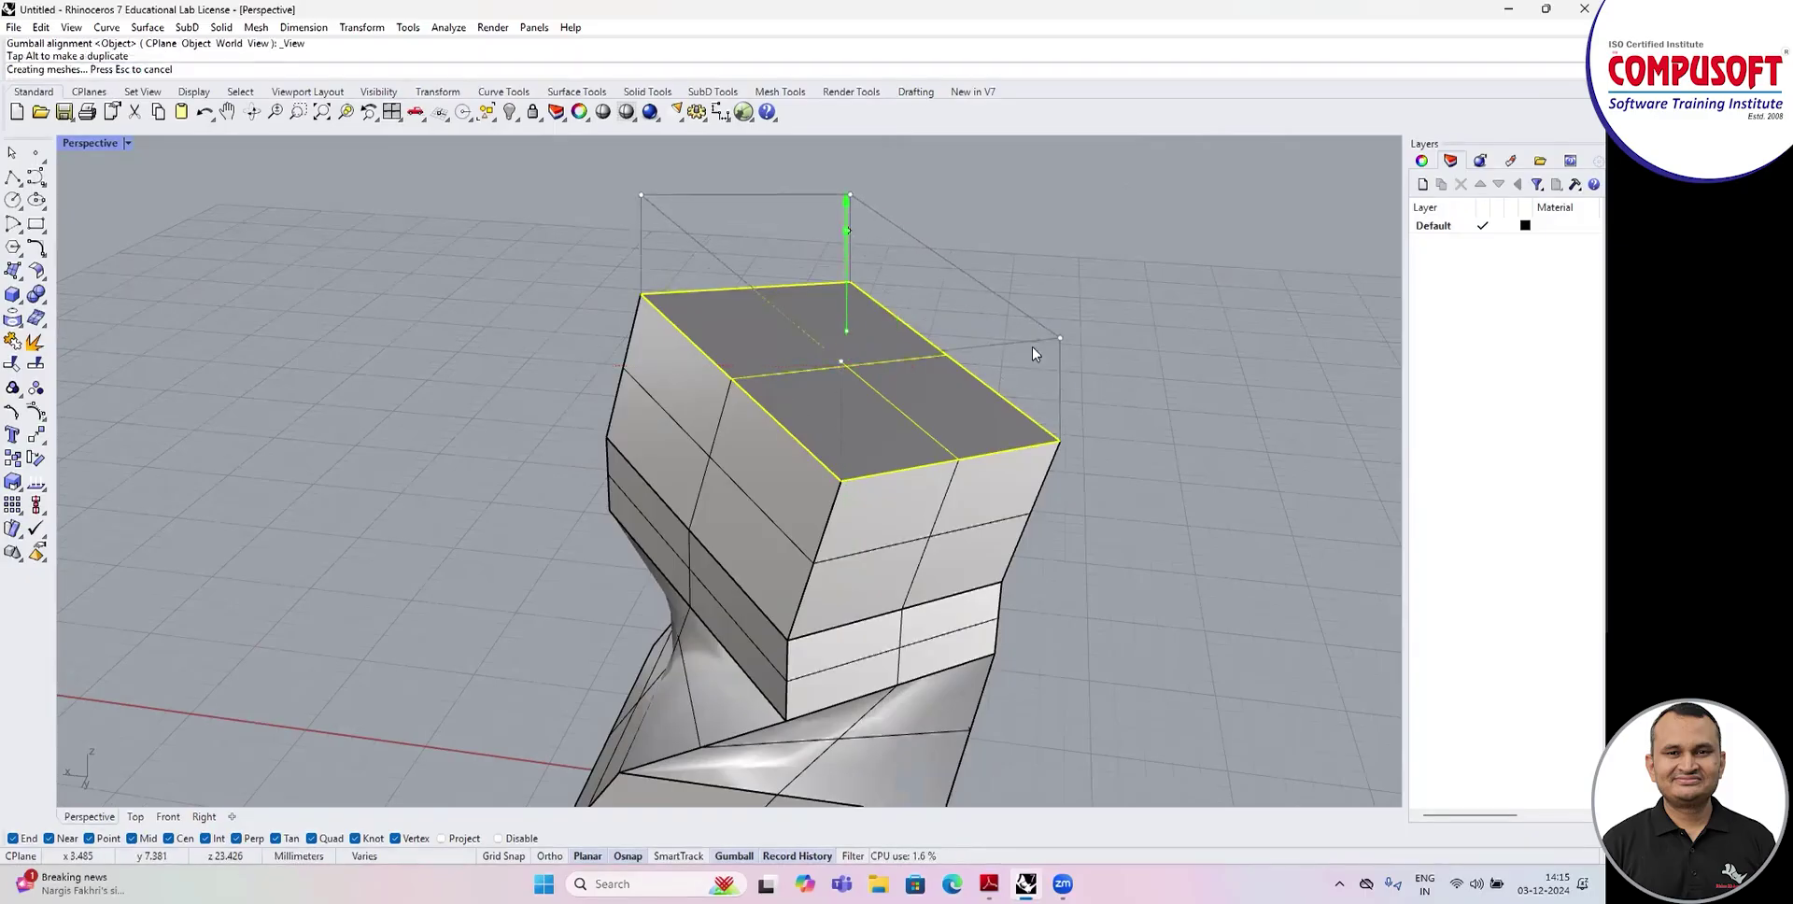
{"action": "right_click_drag", "start_coordinate": [1009, 402], "coordinate": [953, 412]}
{"action": "scroll", "coordinate": [953, 411], "scroll_direction": "down", "scroll_amount": 5}
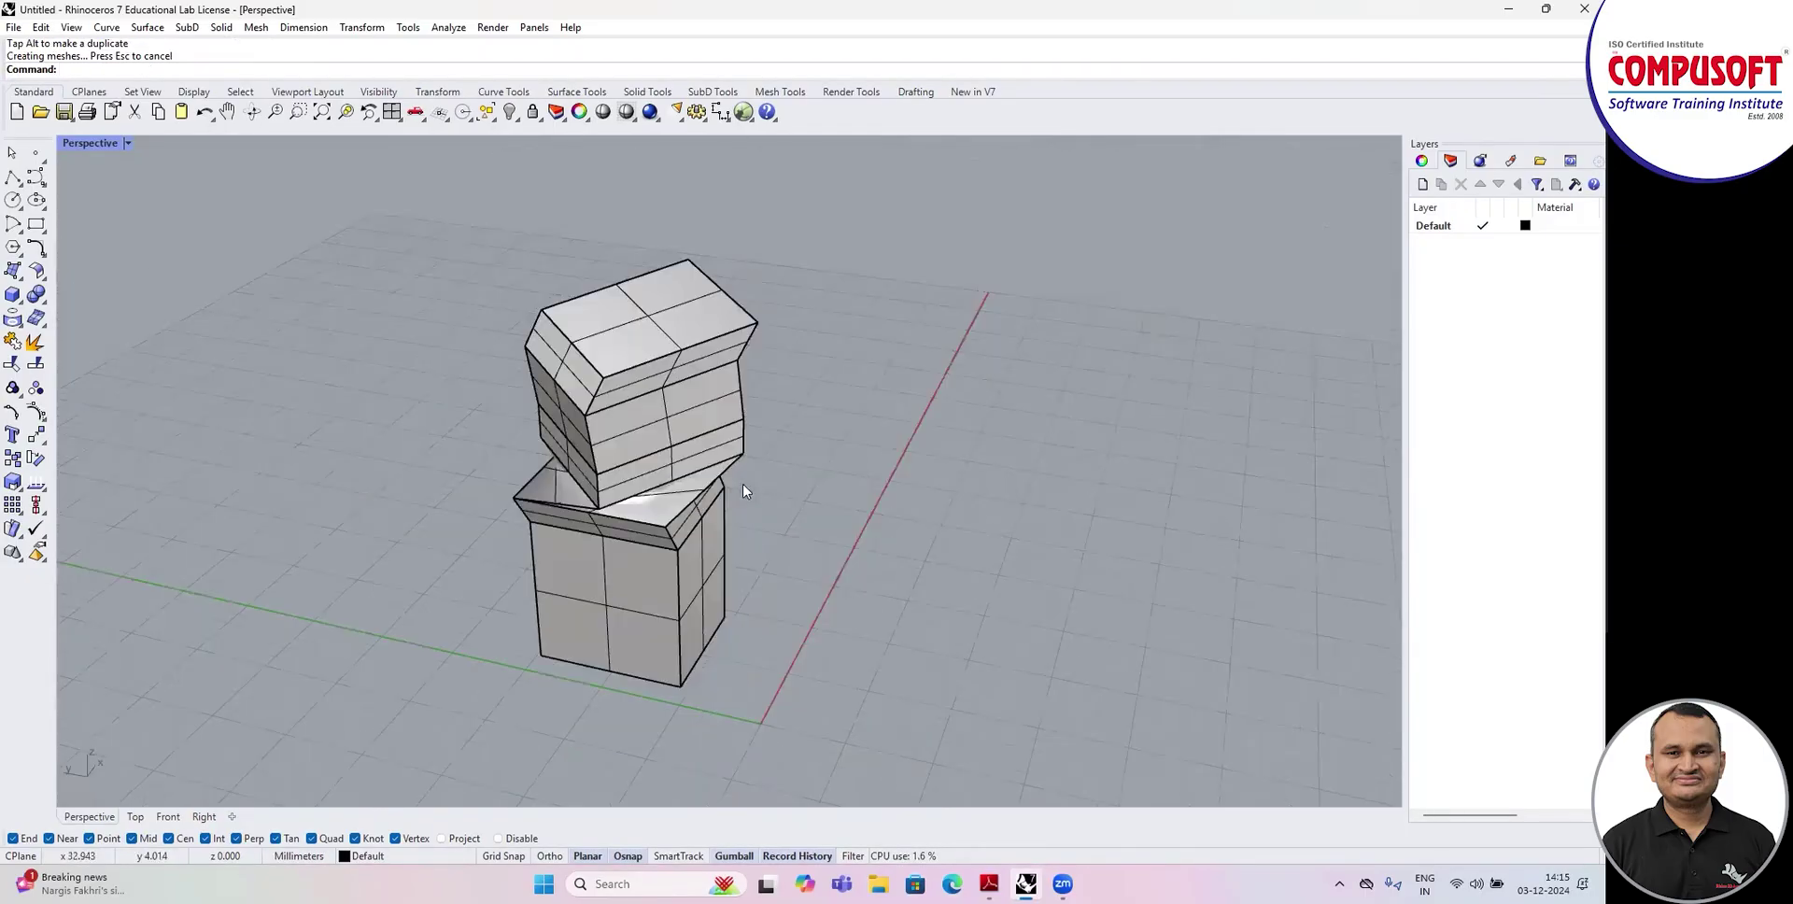
{"action": "right_click_drag", "start_coordinate": [839, 495], "coordinate": [710, 509]}
{"action": "scroll", "coordinate": [766, 481], "scroll_direction": "down", "scroll_amount": 4}
{"action": "right_click_drag", "start_coordinate": [839, 520], "coordinate": [719, 452]}
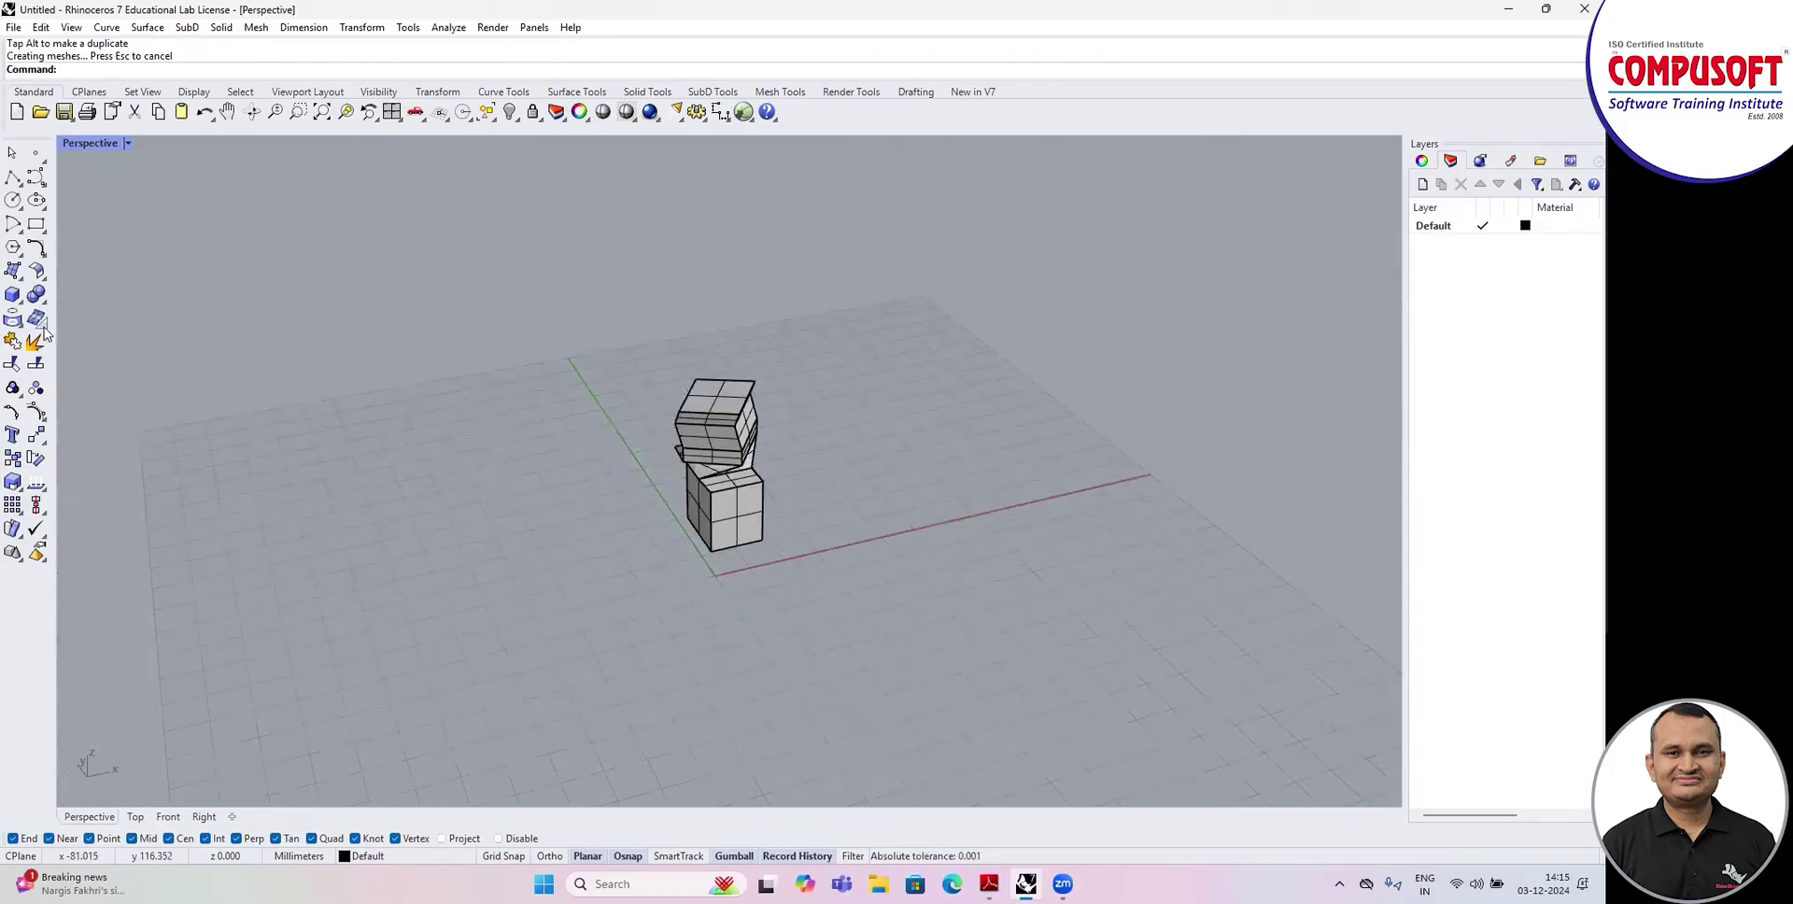
Draw a freehand solid box about 16 mm high on the ground plane beside the twisted solid.
{"action": "scroll", "coordinate": [614, 511], "scroll_direction": "up", "scroll_amount": 2}
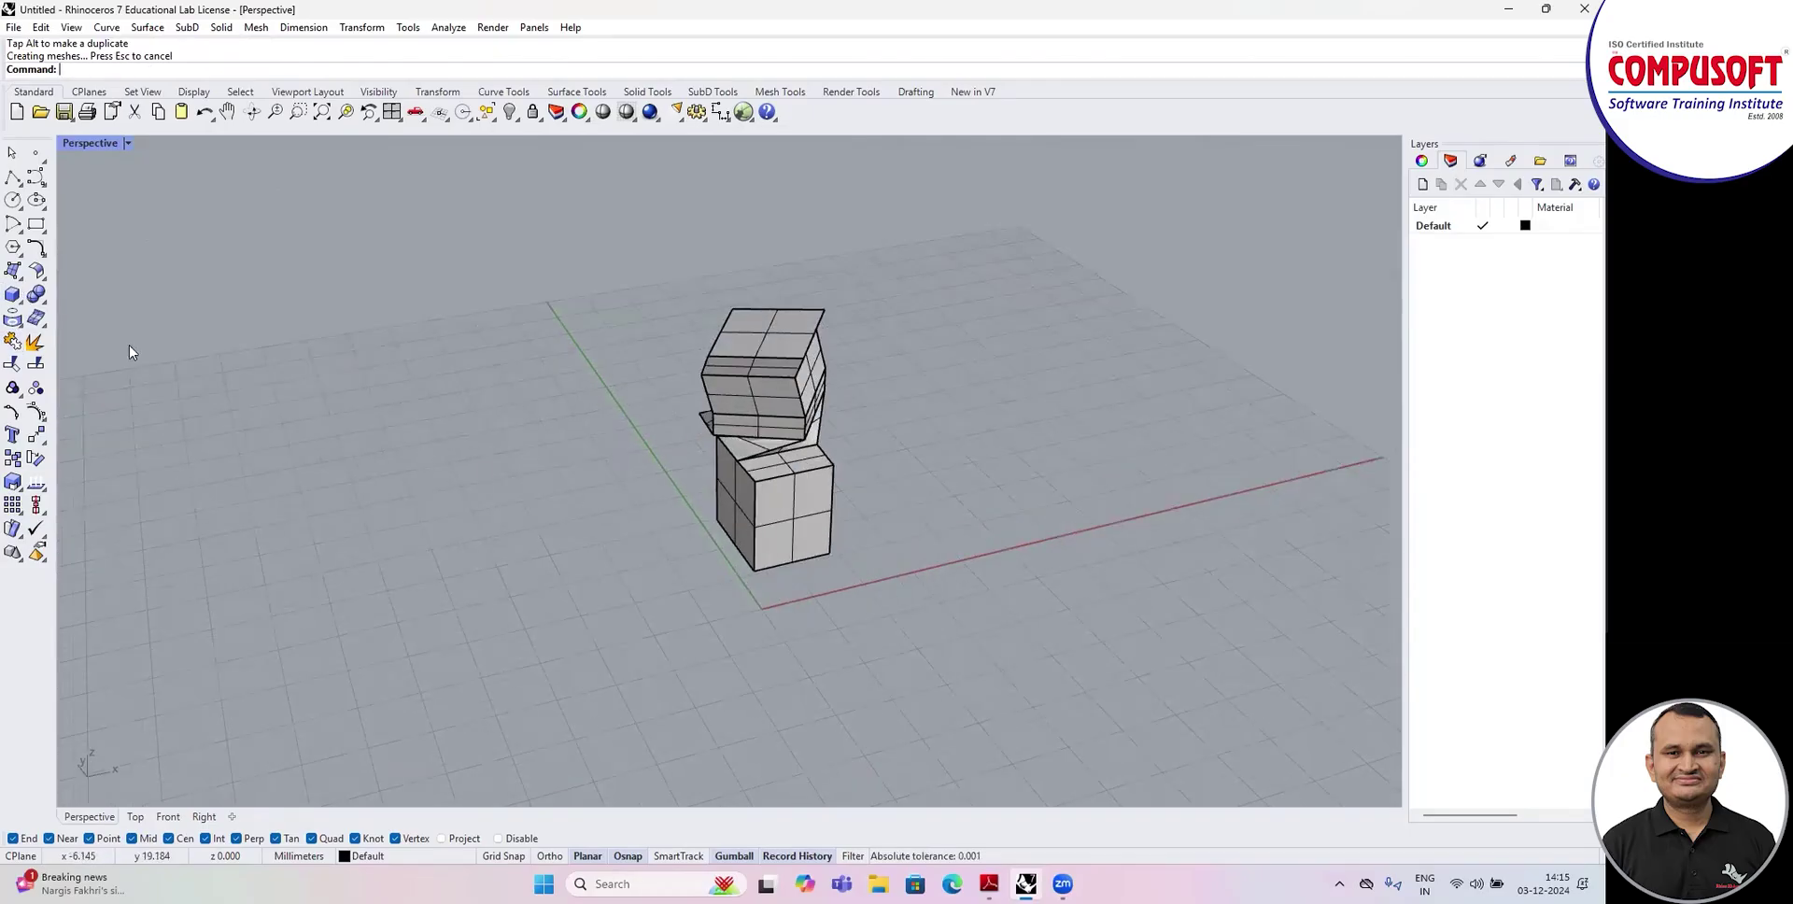
{"action": "left_click", "coordinate": [16, 297]}
{"action": "left_click", "coordinate": [19, 301]}
{"action": "left_click_drag", "start_coordinate": [67, 289], "coordinate": [134, 191]}
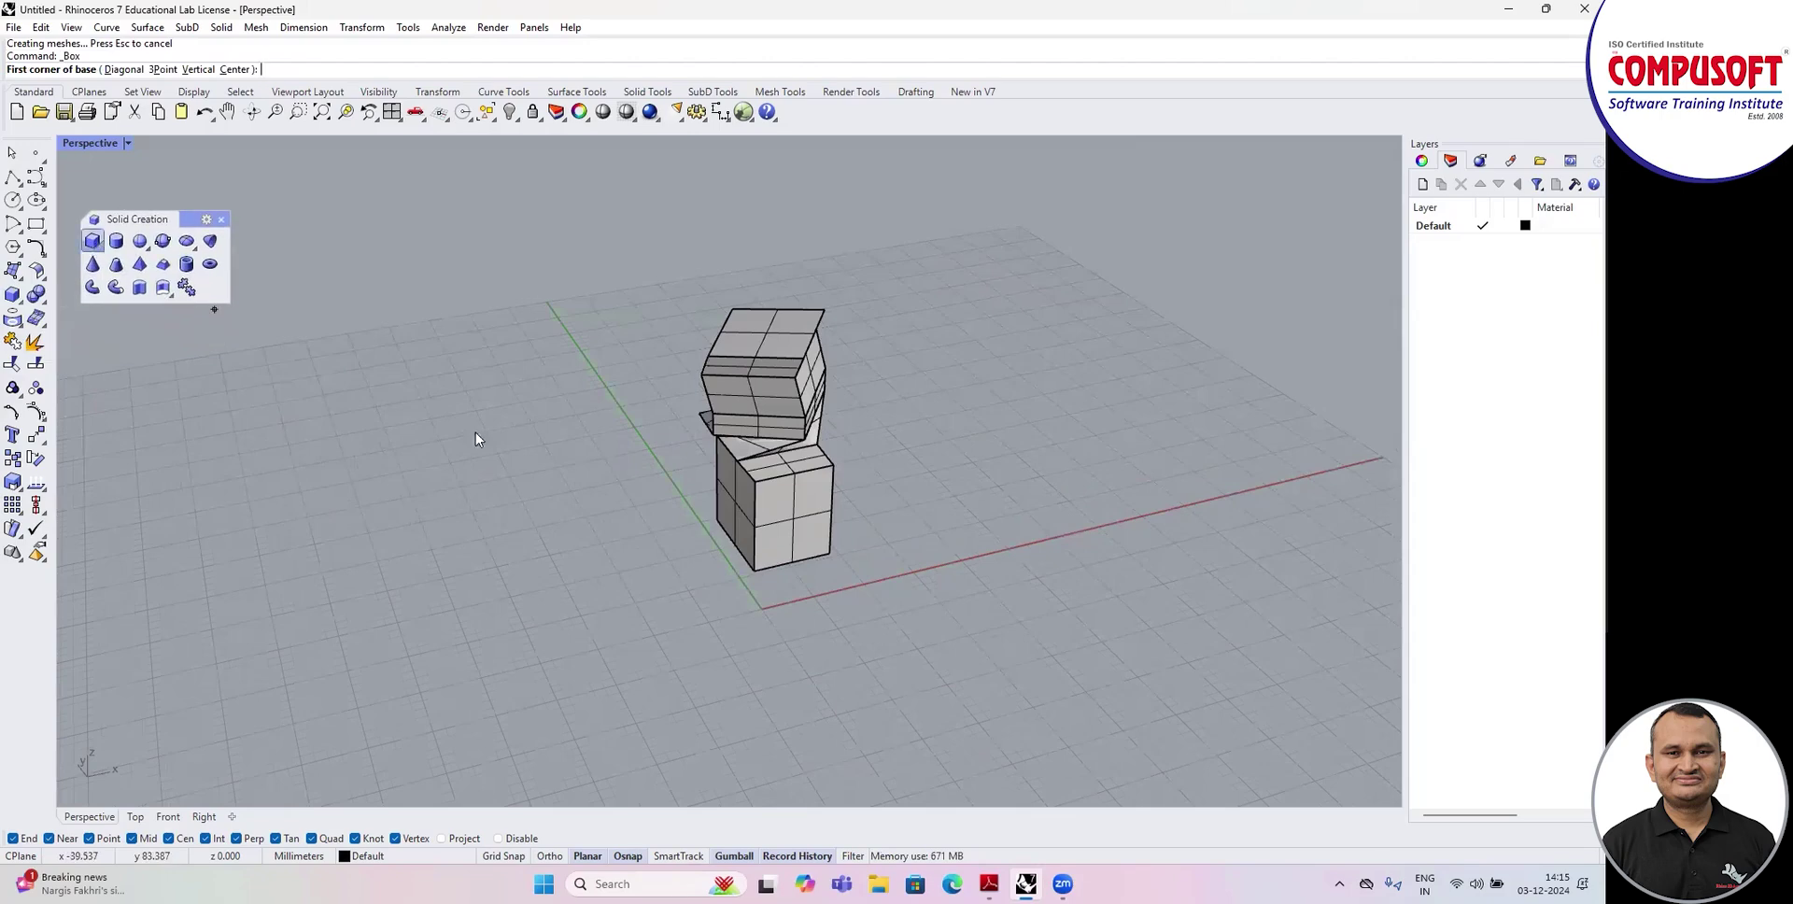
{"action": "left_click", "coordinate": [464, 470]}
{"action": "left_click", "coordinate": [576, 500]}
{"action": "left_click", "coordinate": [550, 362]}
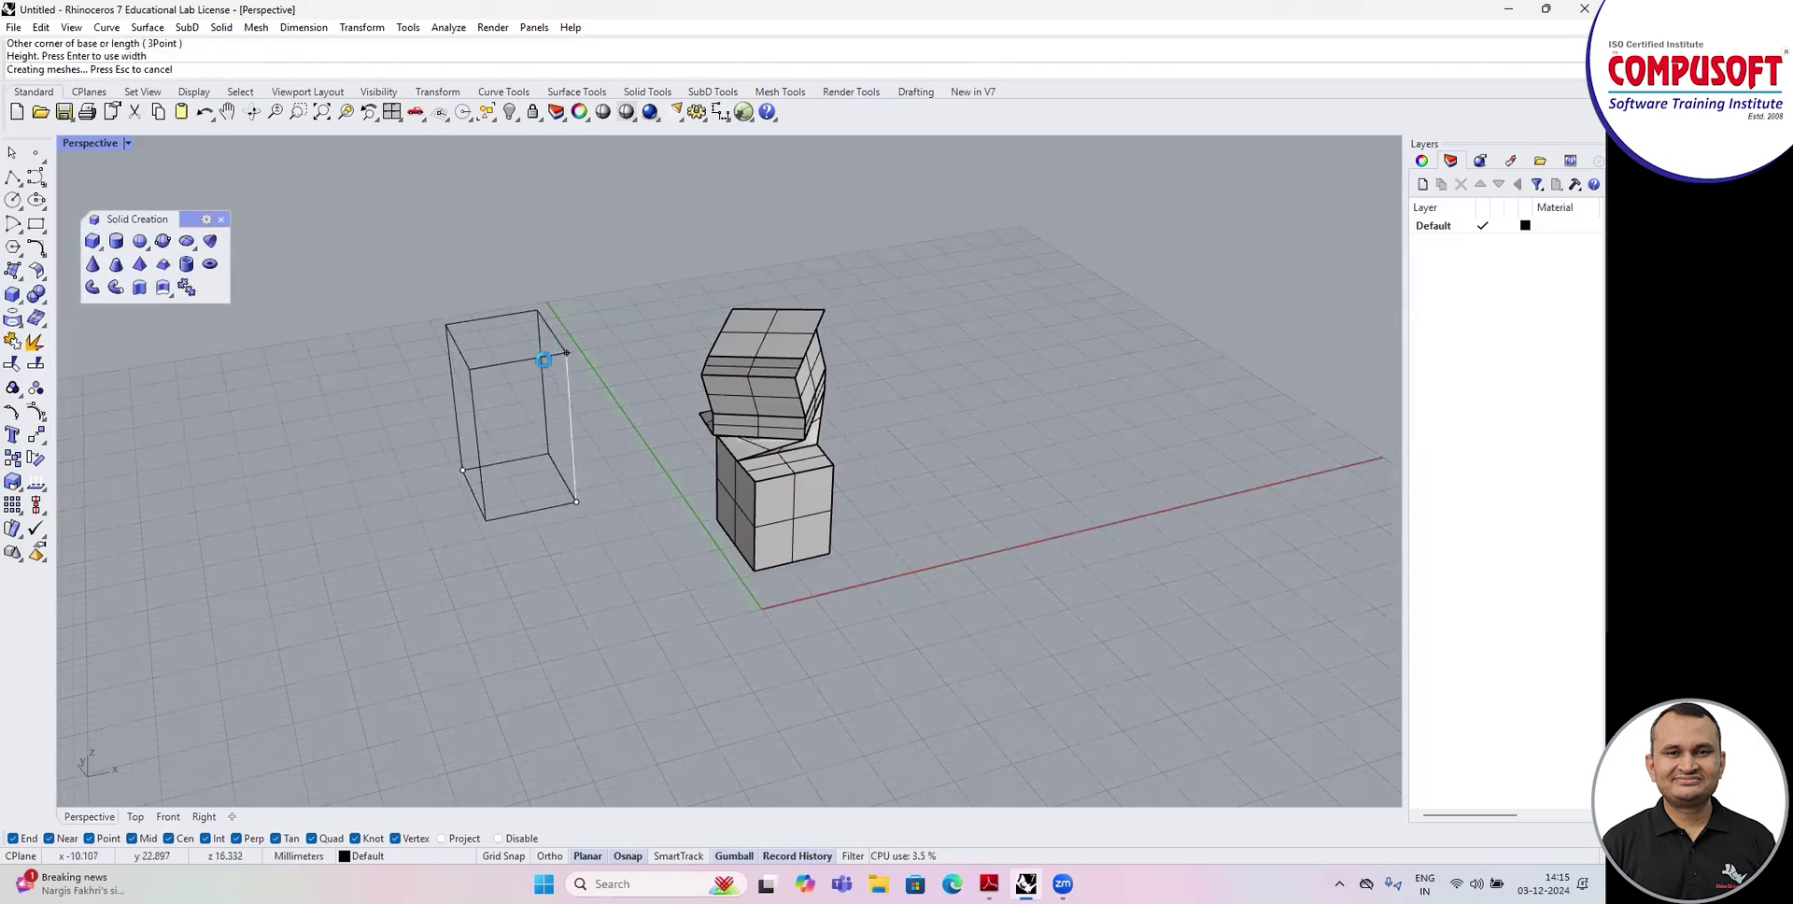
Select the new box and move it slightly sideways with the view-aligned Gumball.
{"action": "right_click_drag", "start_coordinate": [541, 489], "coordinate": [710, 747]}
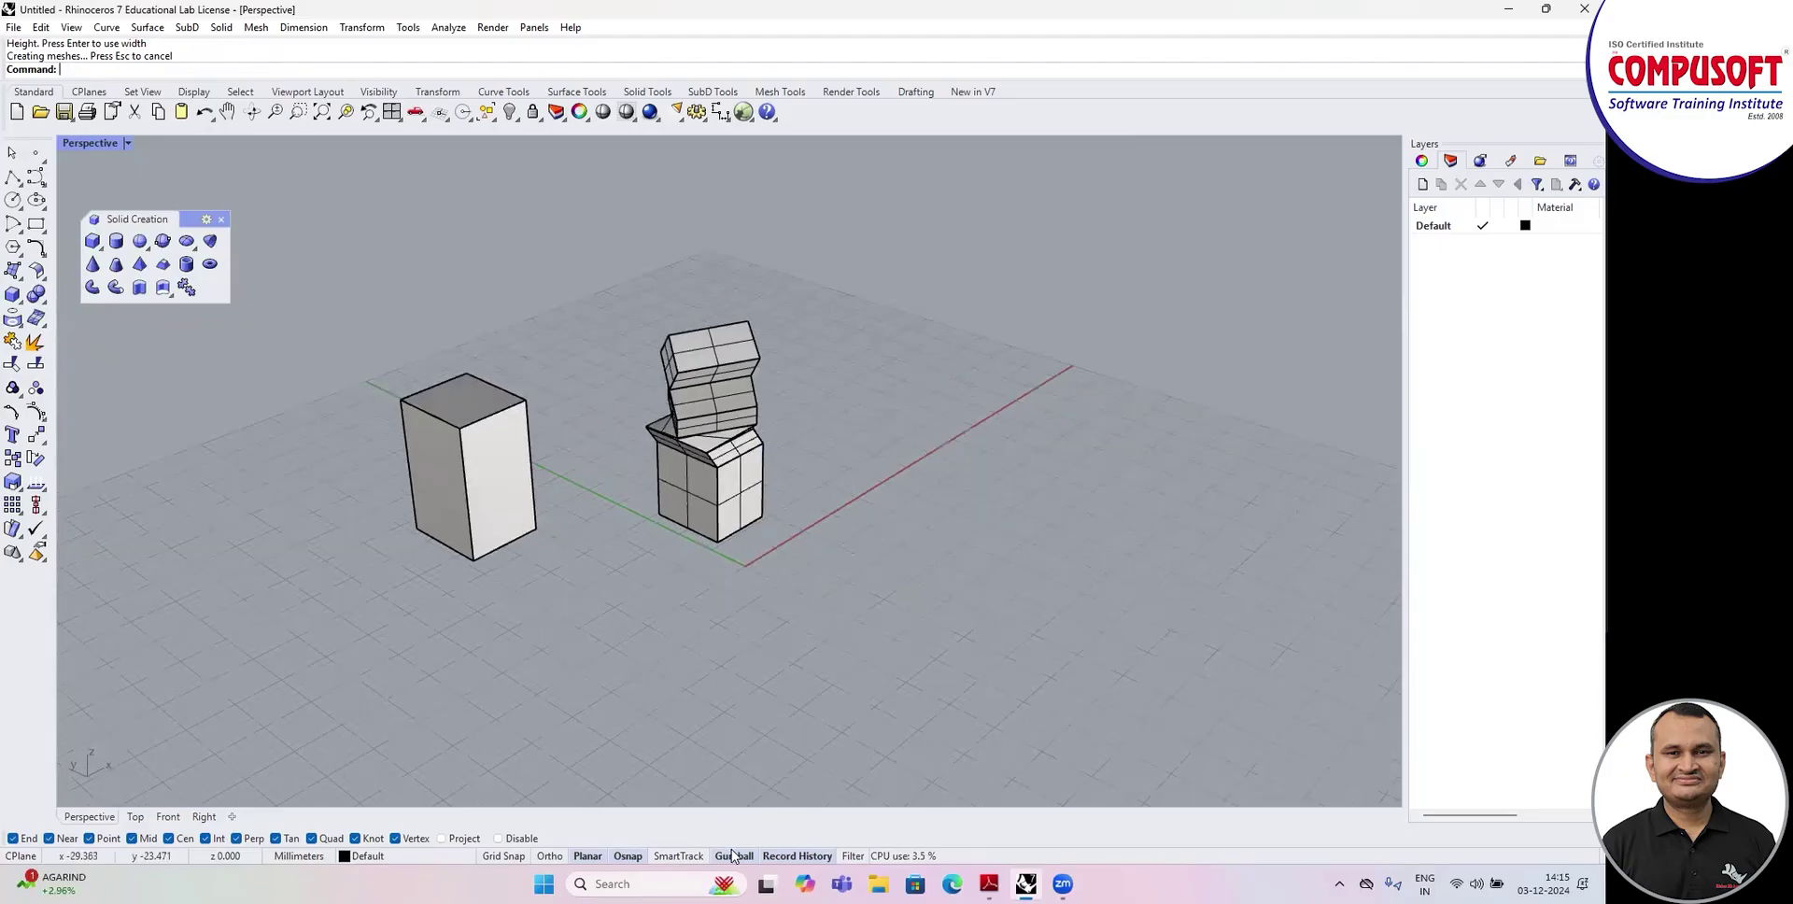
{"action": "right_click", "coordinate": [735, 855]}
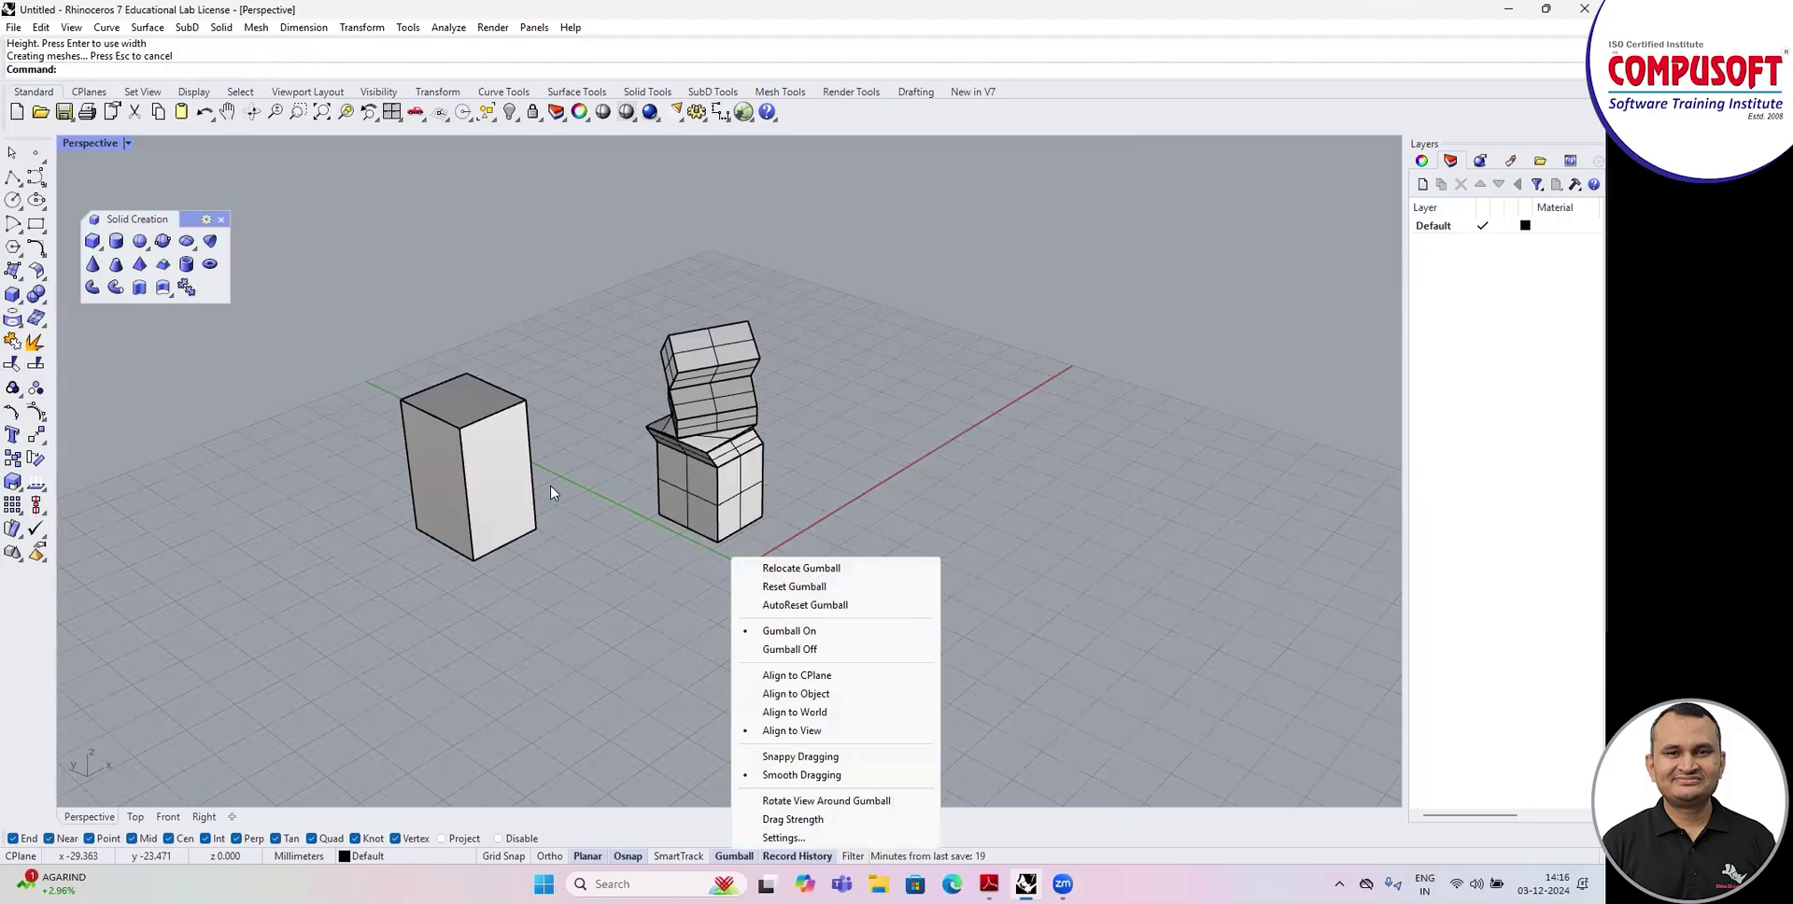
{"action": "left_click", "coordinate": [495, 457]}
{"action": "right_click_drag", "start_coordinate": [527, 539], "coordinate": [451, 506]}
{"action": "mouse_move", "coordinate": [521, 494]}
{"action": "left_mouse_down"}
{"action": "mouse_move", "coordinate": [490, 485]}
{"action": "mouse_move", "coordinate": [504, 492]}
{"action": "left_mouse_up"}
{"action": "right_click_drag", "start_coordinate": [487, 509], "coordinate": [439, 483]}
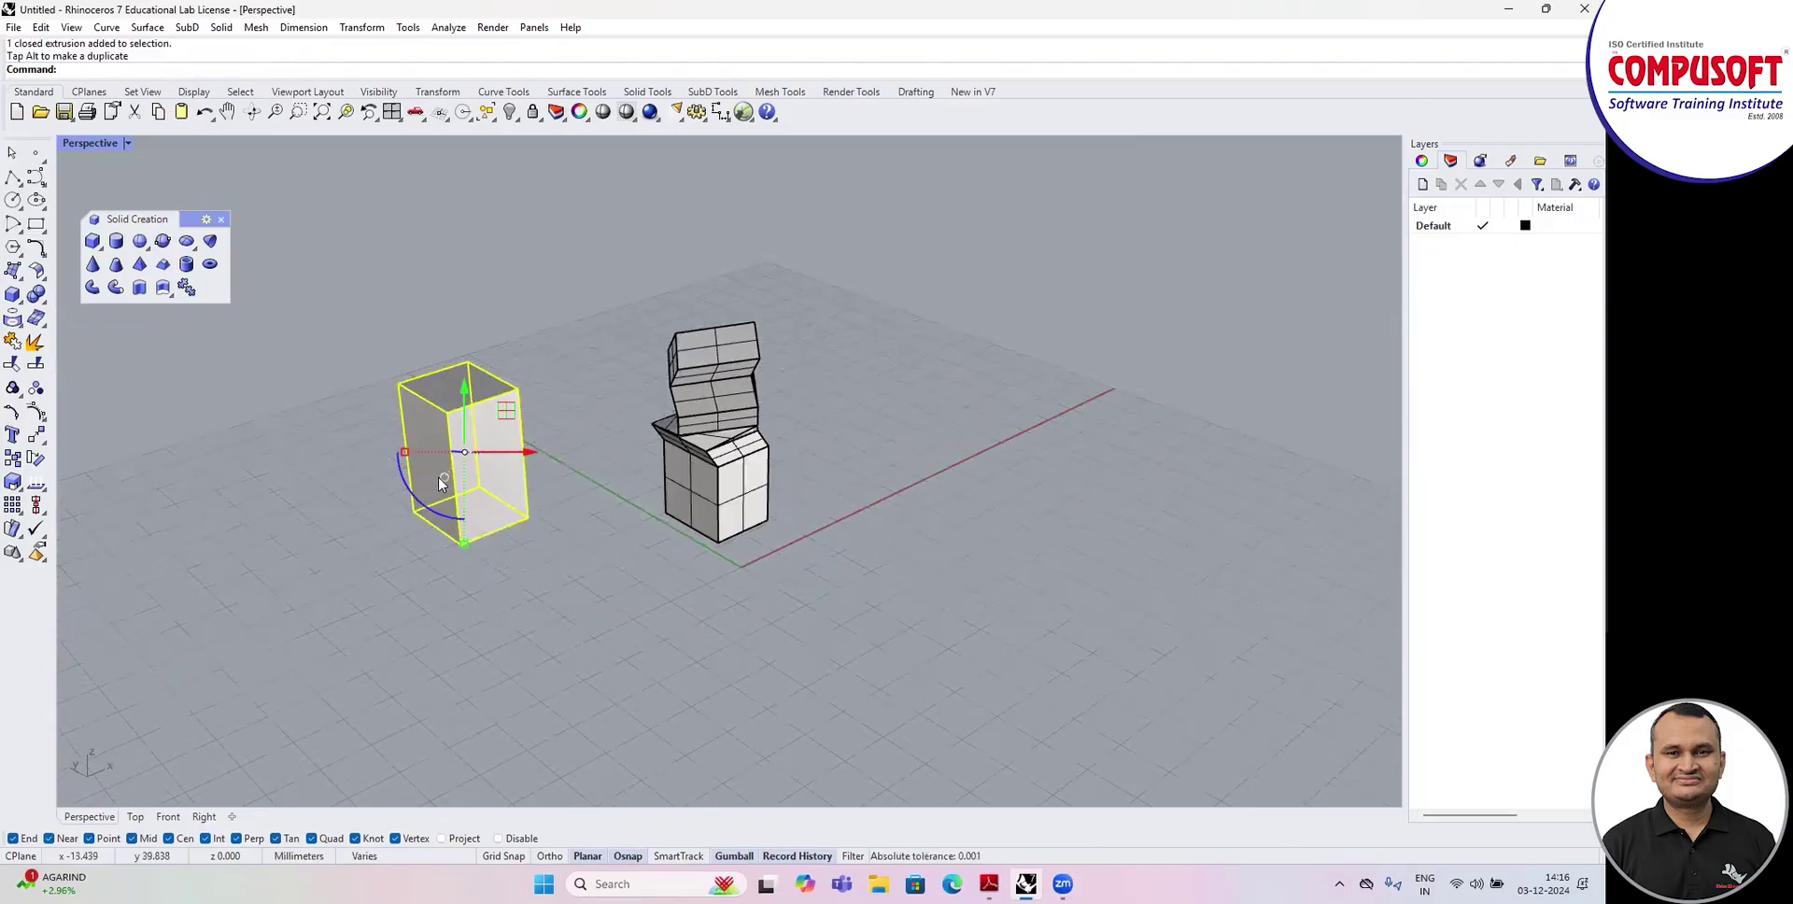
Relocate the Gumball to the box's top corner with its axes along the top edges, and move the box slightly along its X axis.
{"action": "right_click", "coordinate": [734, 856]}
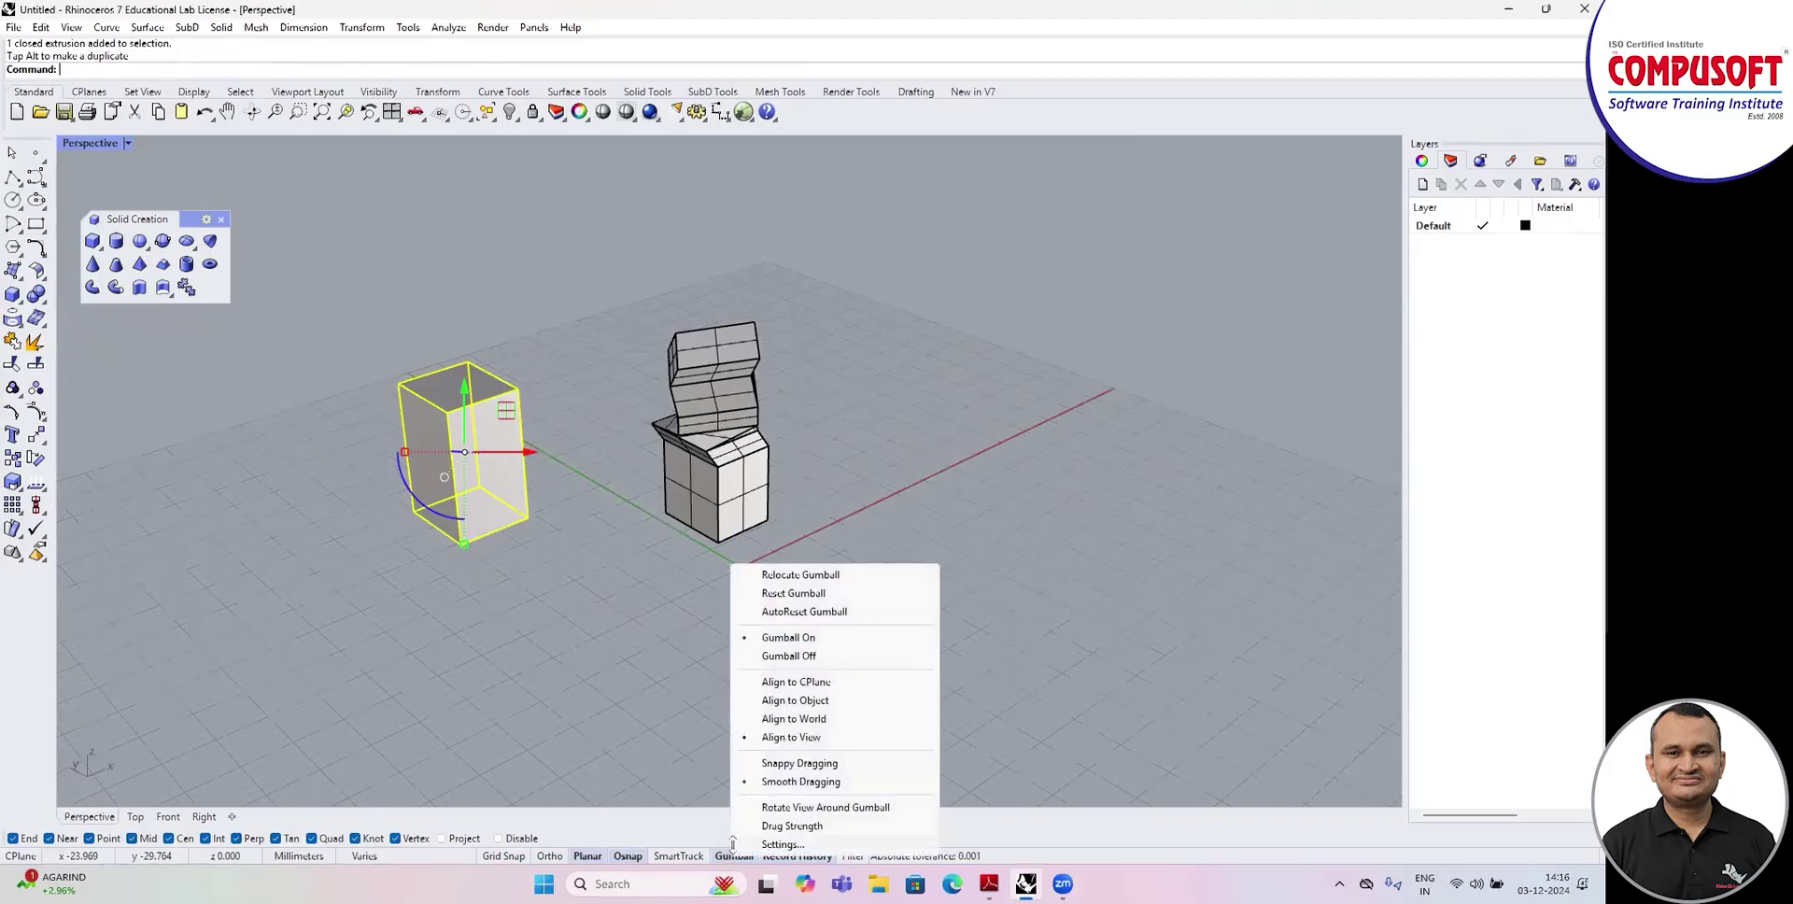
{"action": "left_click", "coordinate": [786, 574]}
{"action": "scroll", "coordinate": [406, 397], "scroll_direction": "up", "scroll_amount": 4}
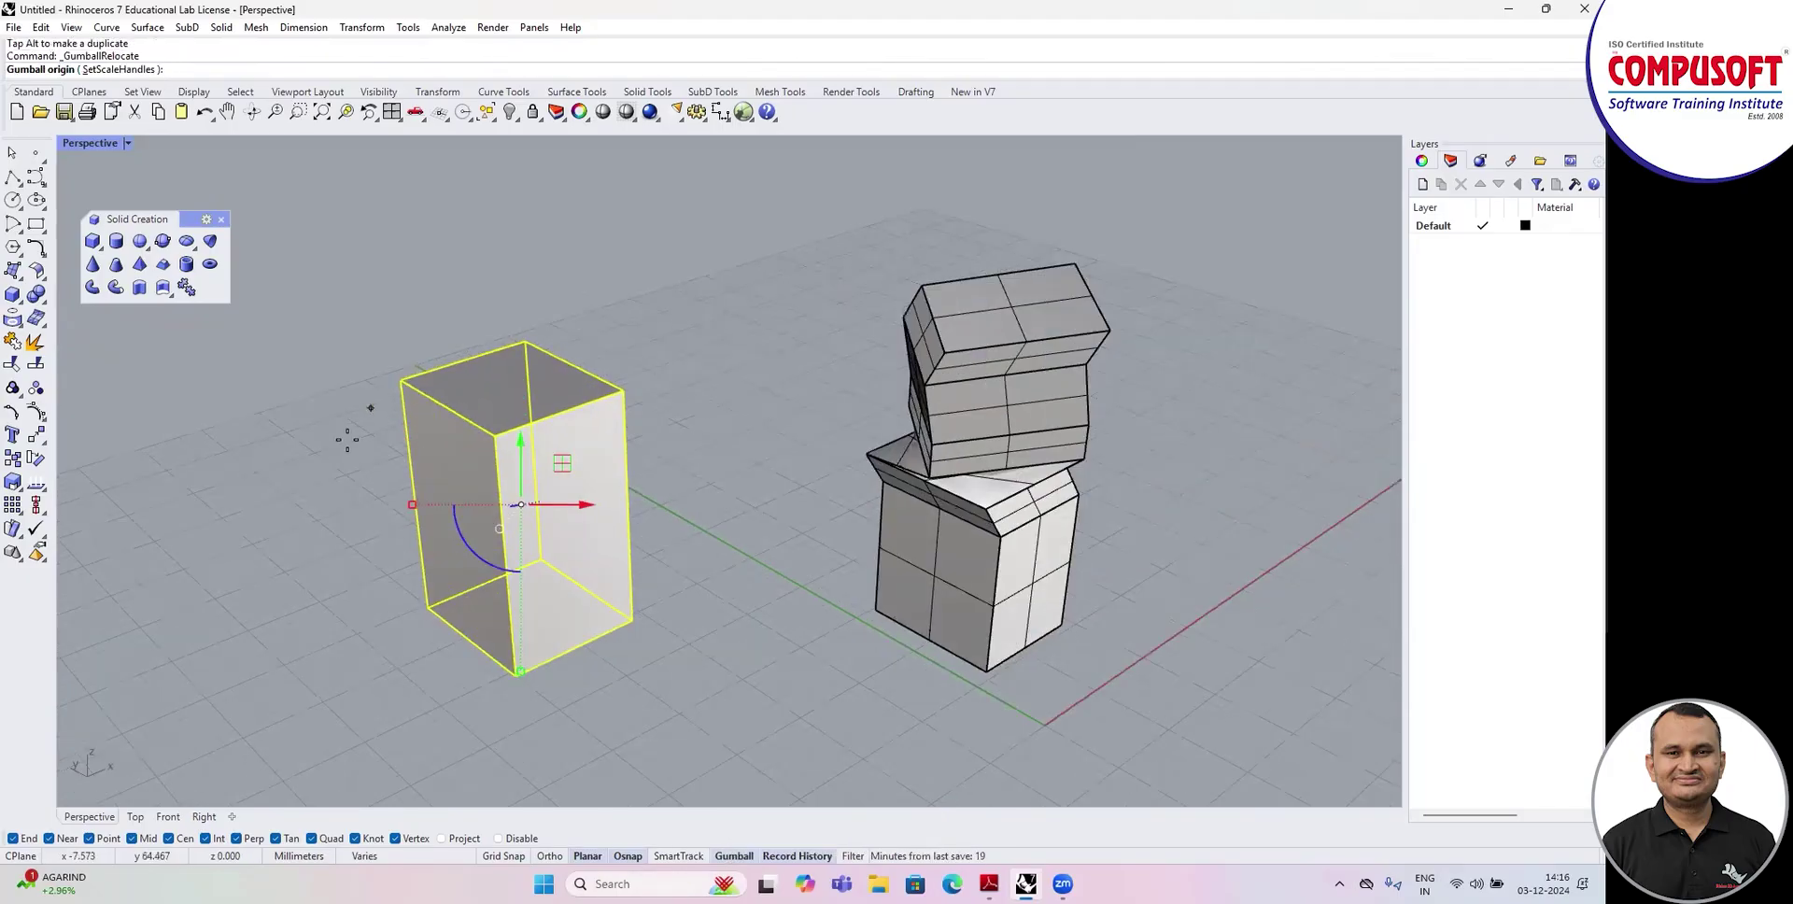
{"action": "left_click", "coordinate": [397, 377]}
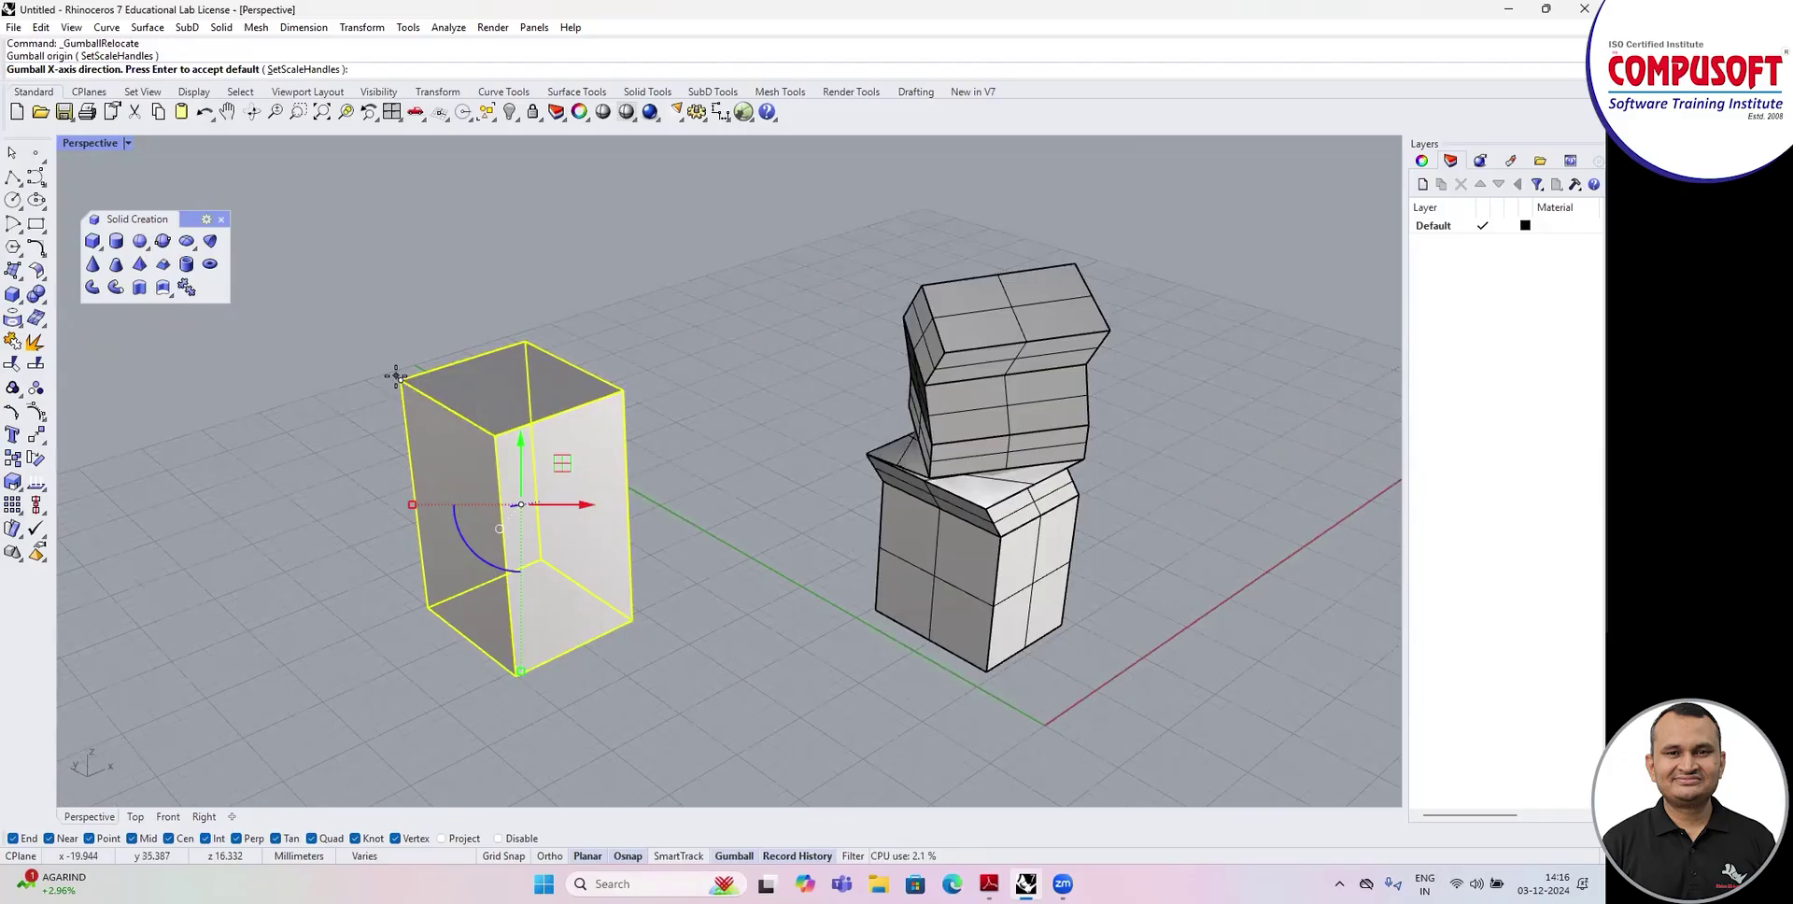
{"action": "left_click", "coordinate": [496, 437]}
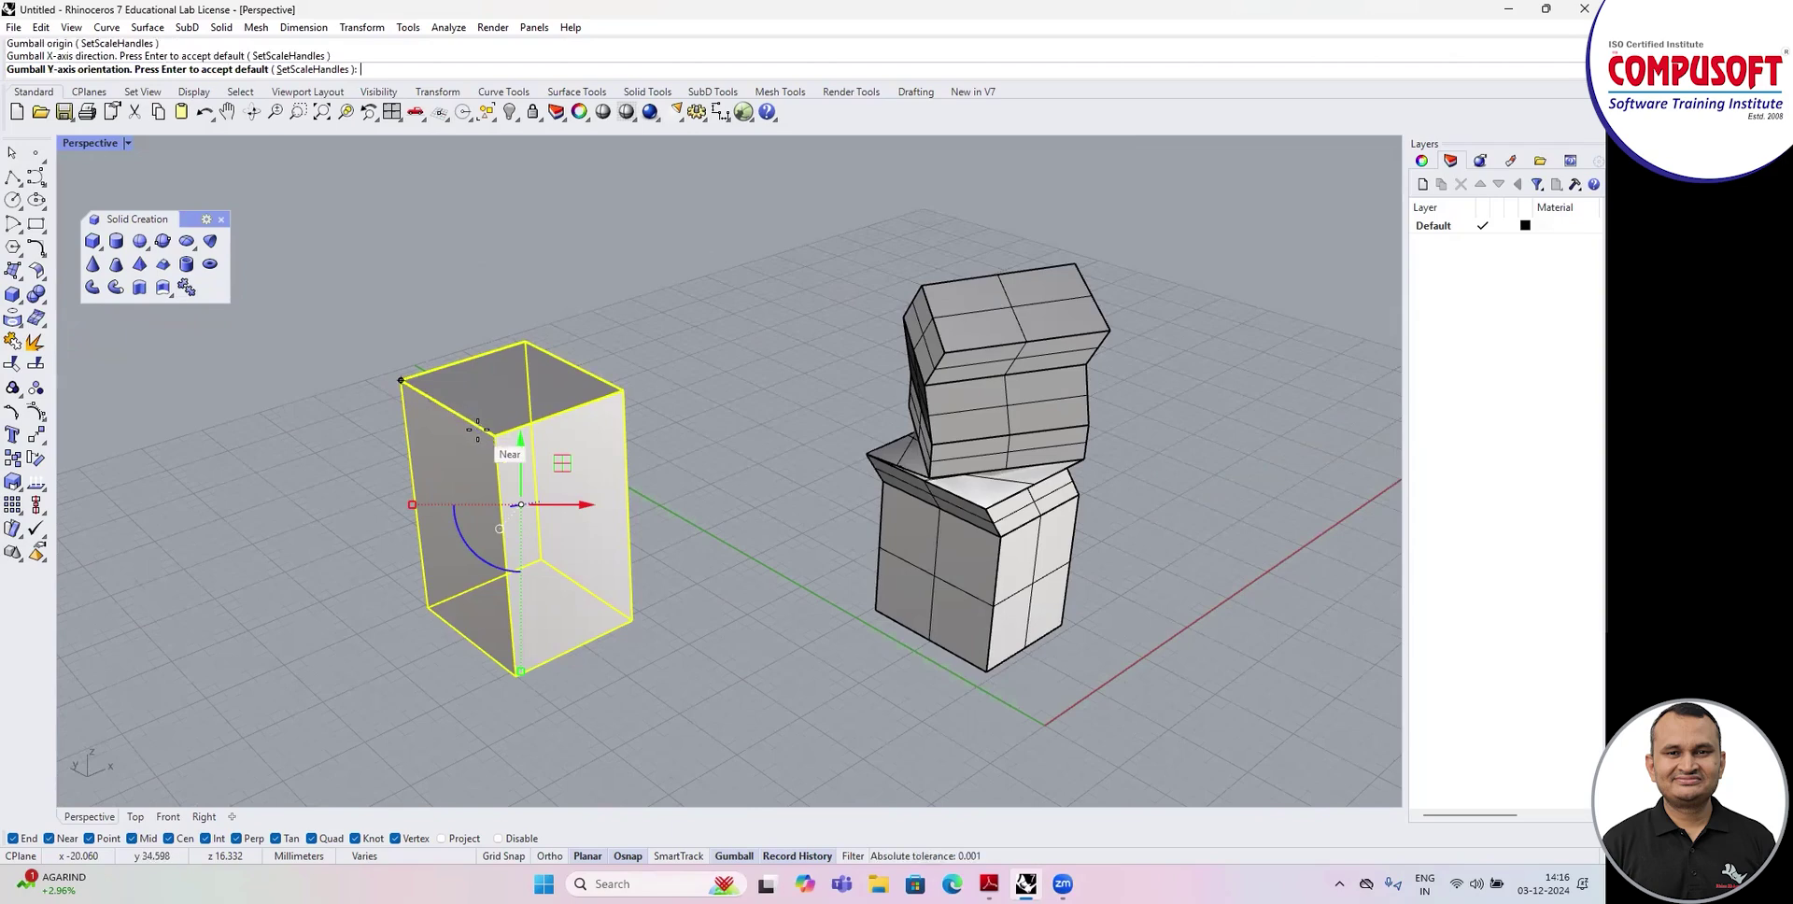
{"action": "left_click", "coordinate": [497, 347]}
{"action": "right_click_drag", "start_coordinate": [341, 458], "coordinate": [420, 464]}
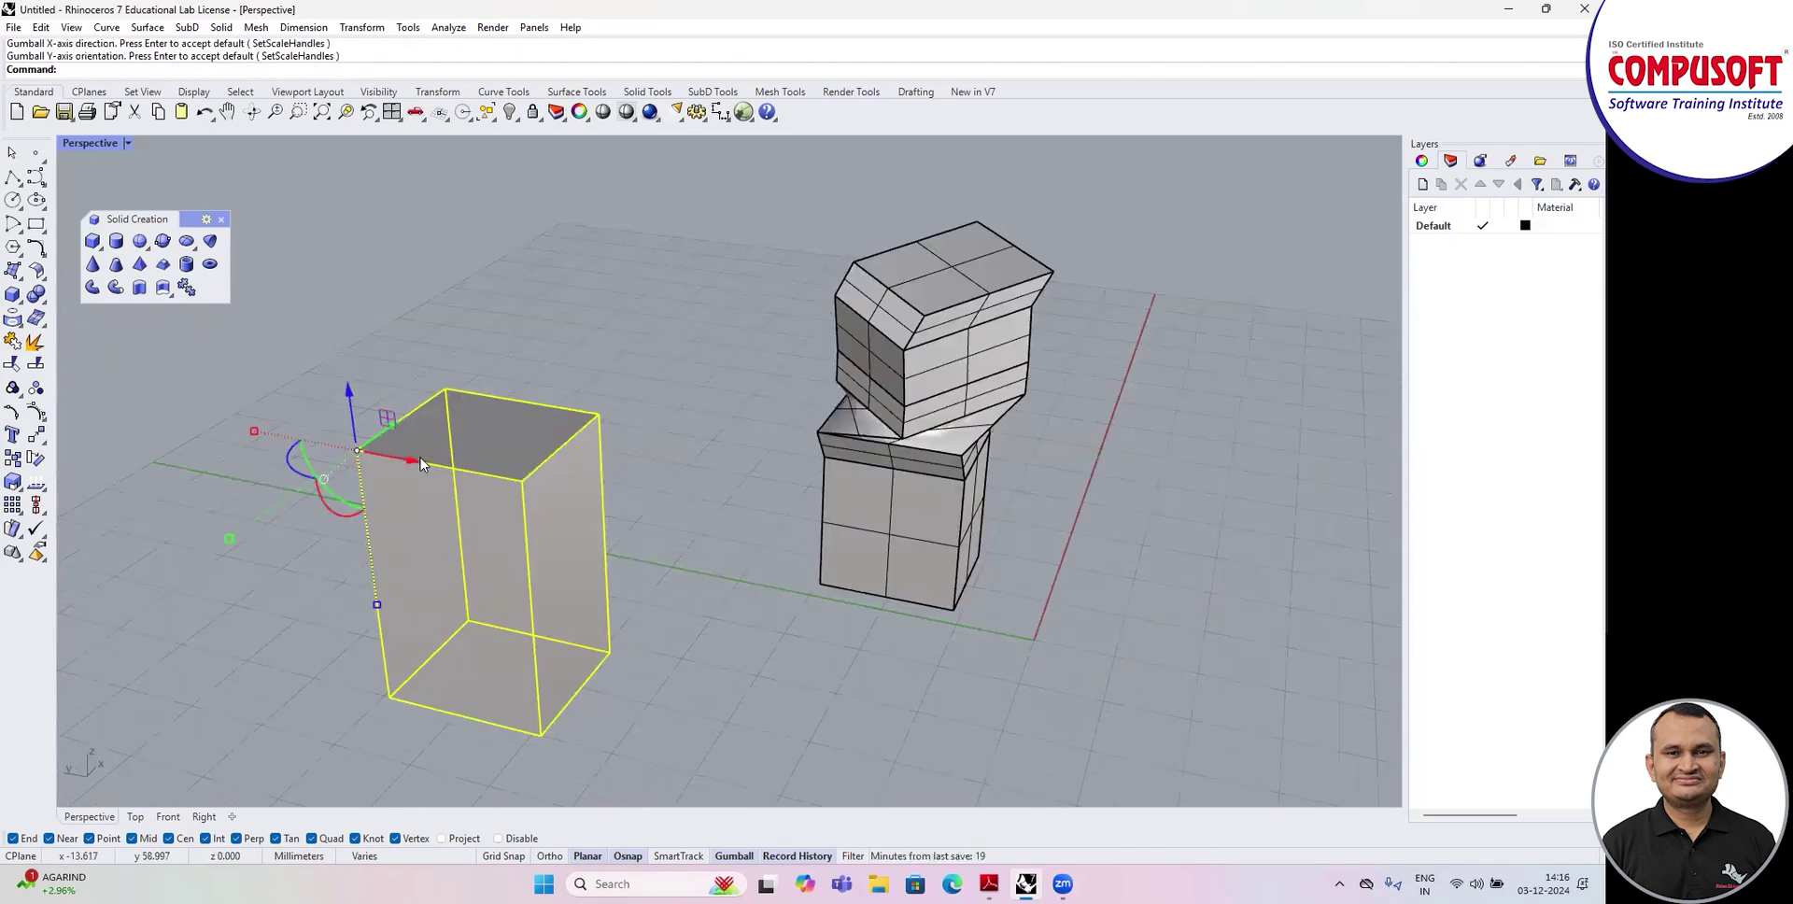
{"action": "left_click_drag", "start_coordinate": [420, 464], "coordinate": [367, 473]}
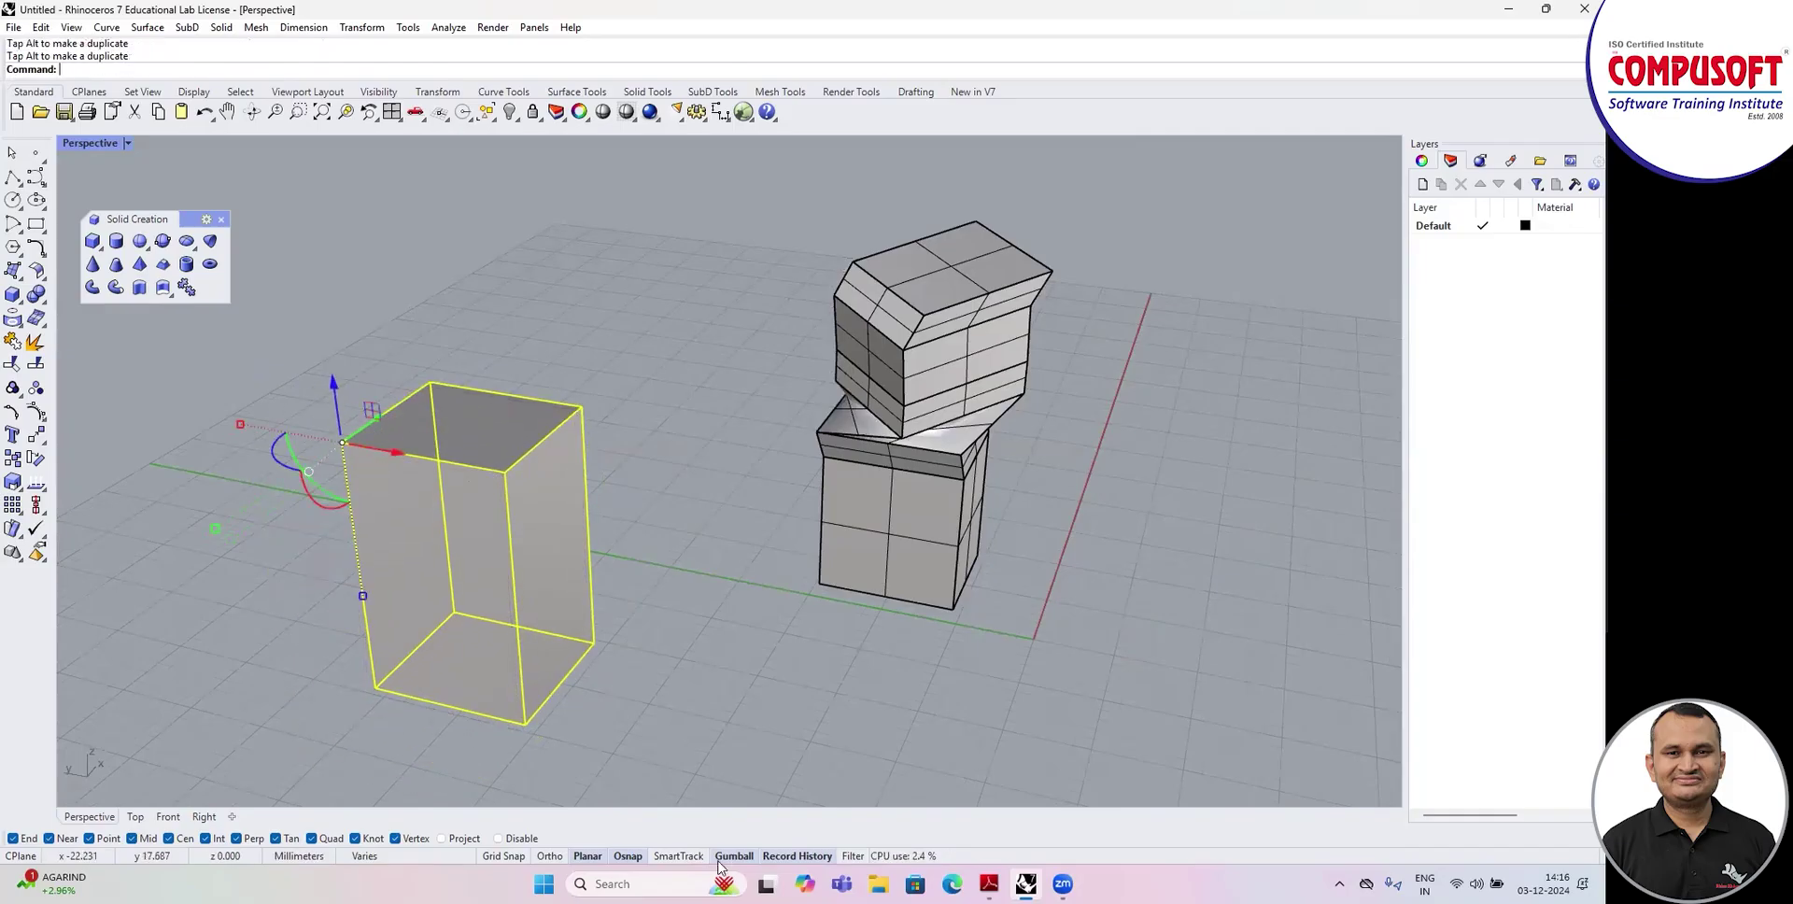
Reset the relocated Gumball to its default position on the box.
{"action": "right_click", "coordinate": [345, 447]}
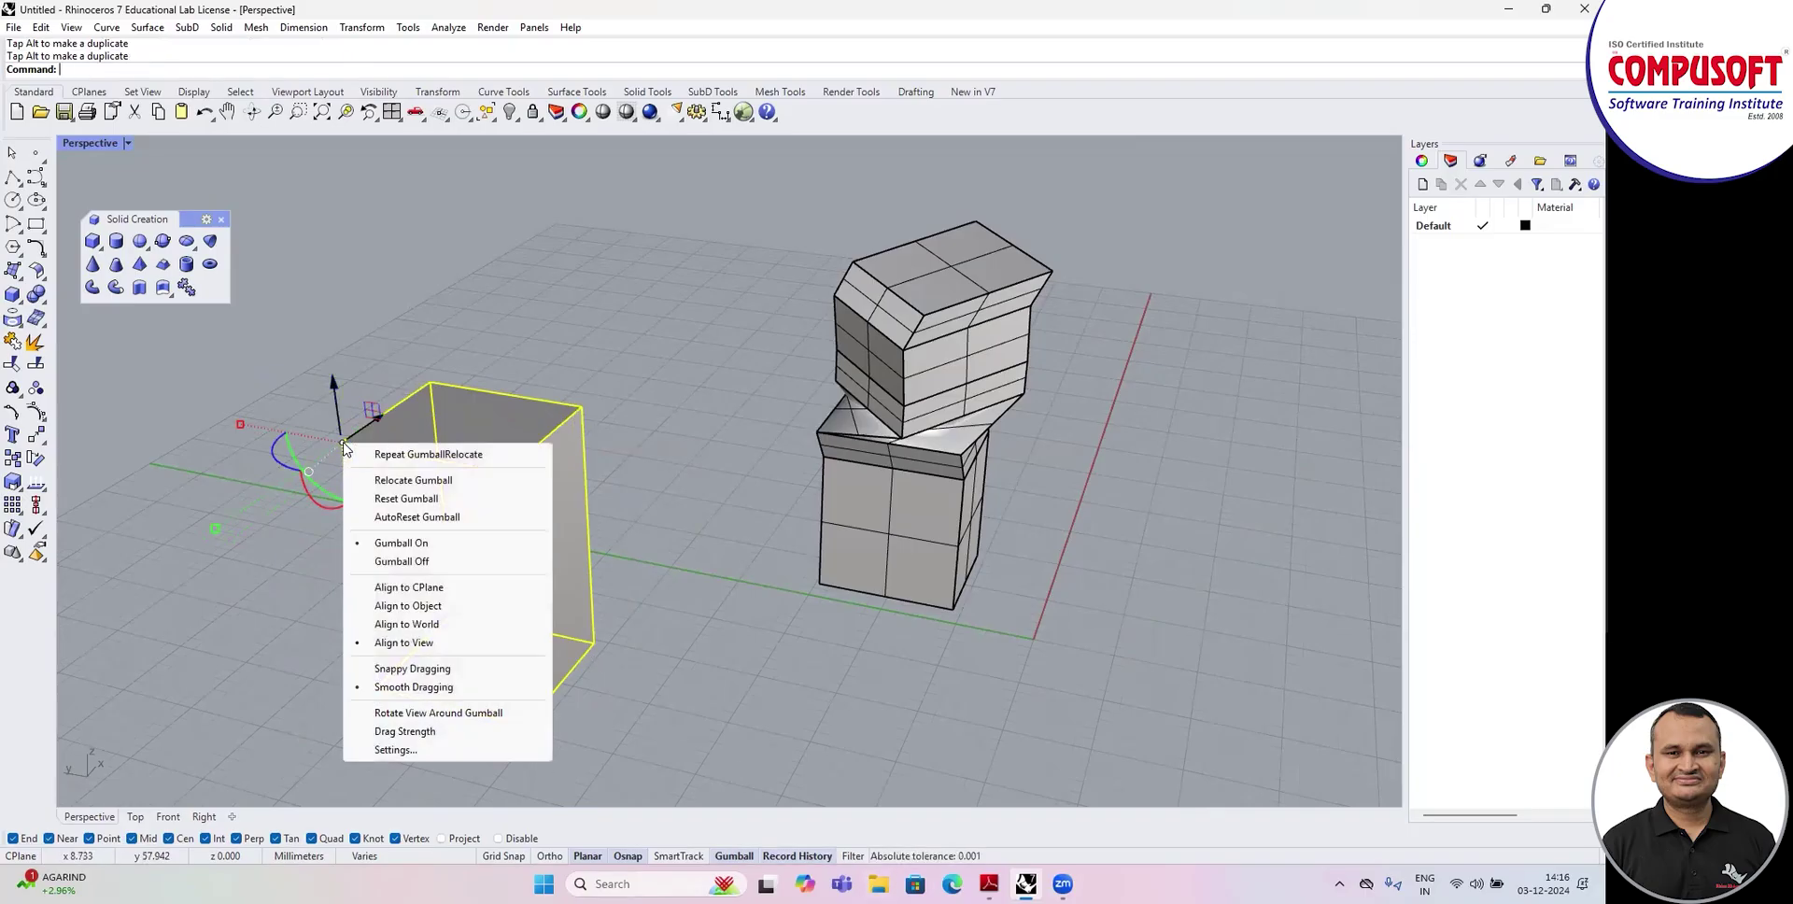
{"action": "left_click", "coordinate": [399, 500]}
{"action": "right_click_drag", "start_coordinate": [585, 683], "coordinate": [394, 415]}
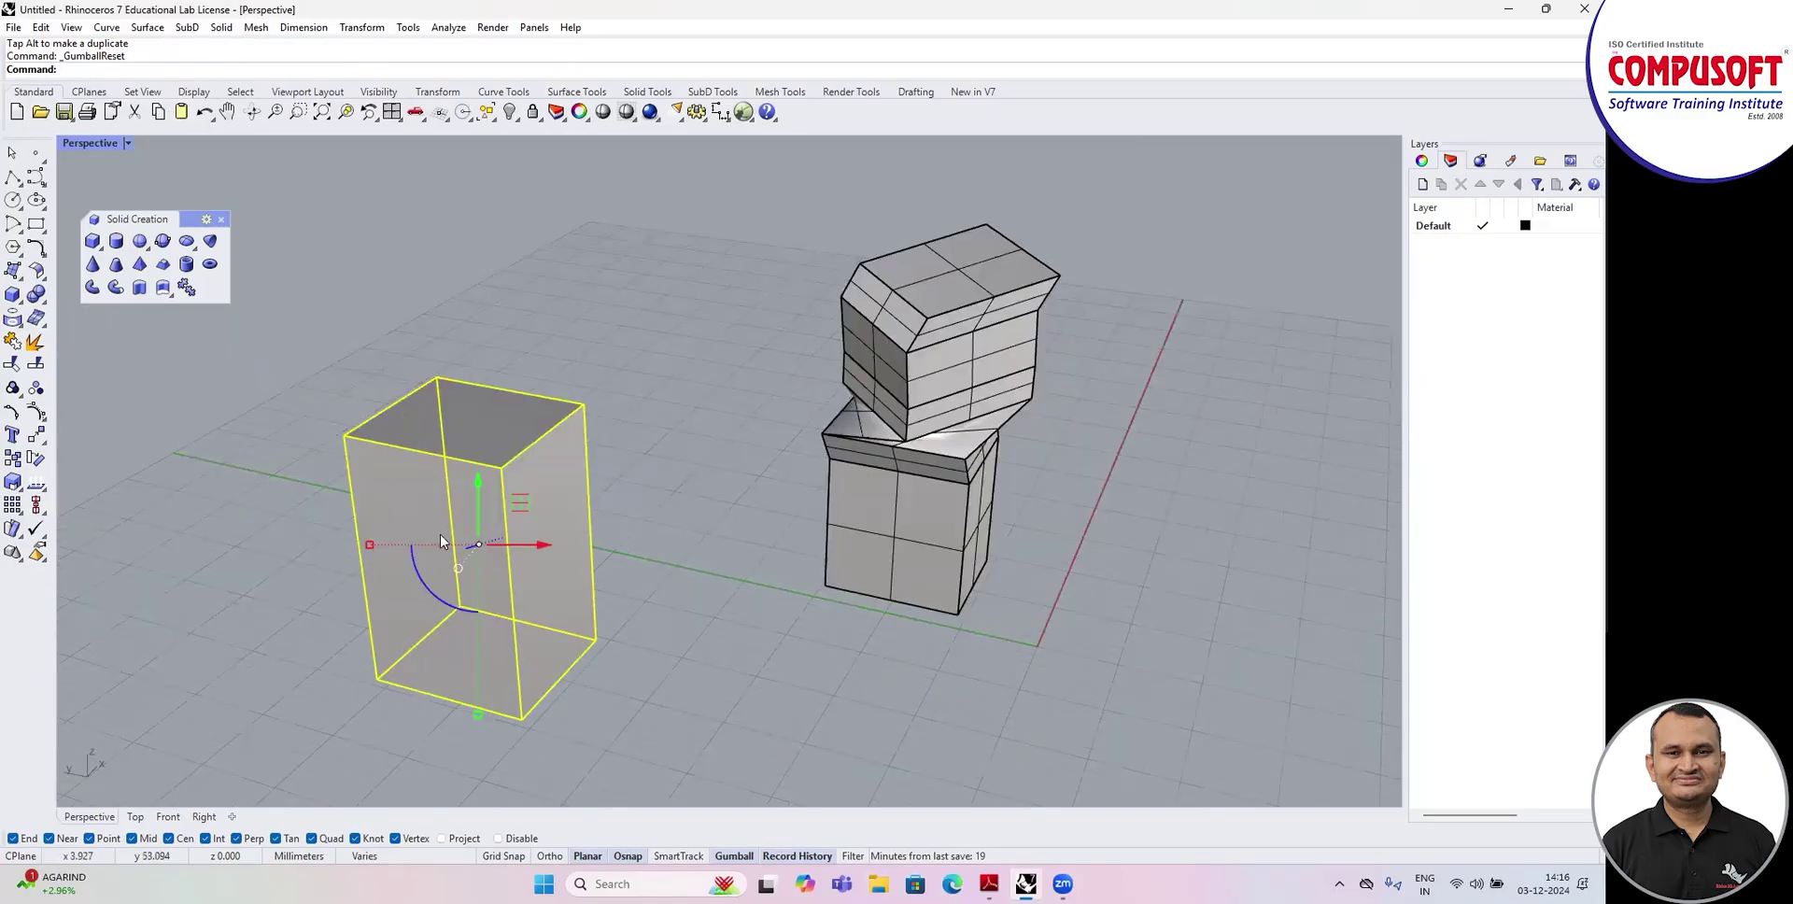
{"action": "key", "text": "Return"}
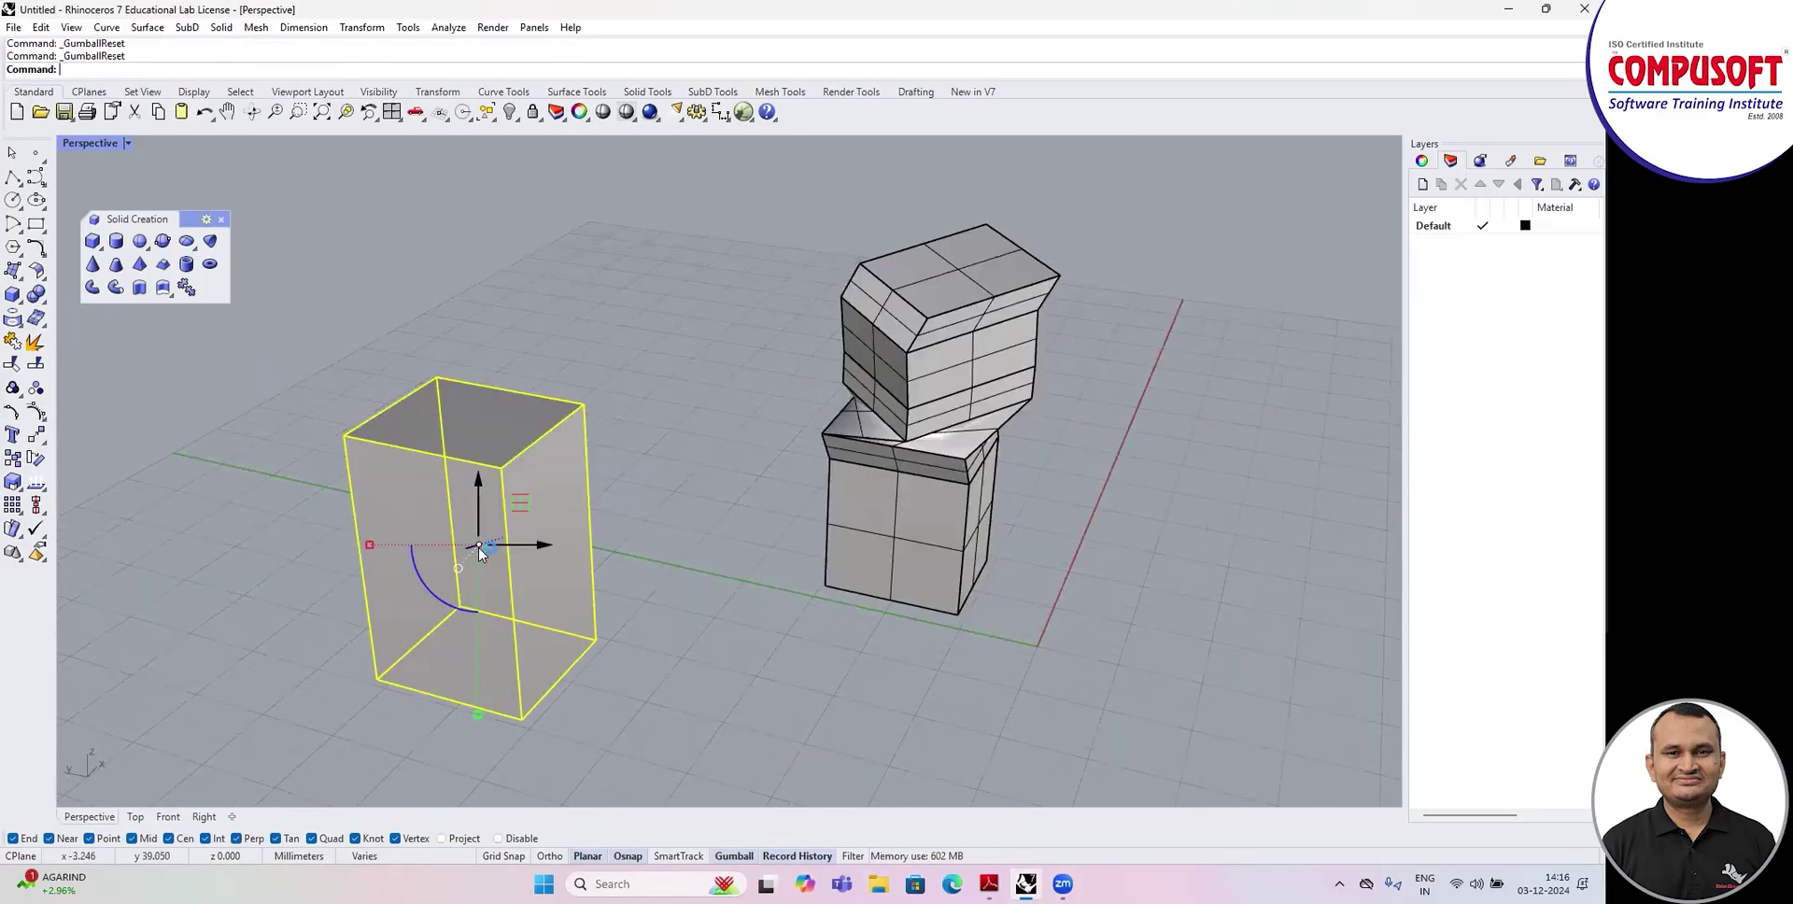
Set the Gumball alignment to World for the box.
{"action": "left_click", "coordinate": [480, 548]}
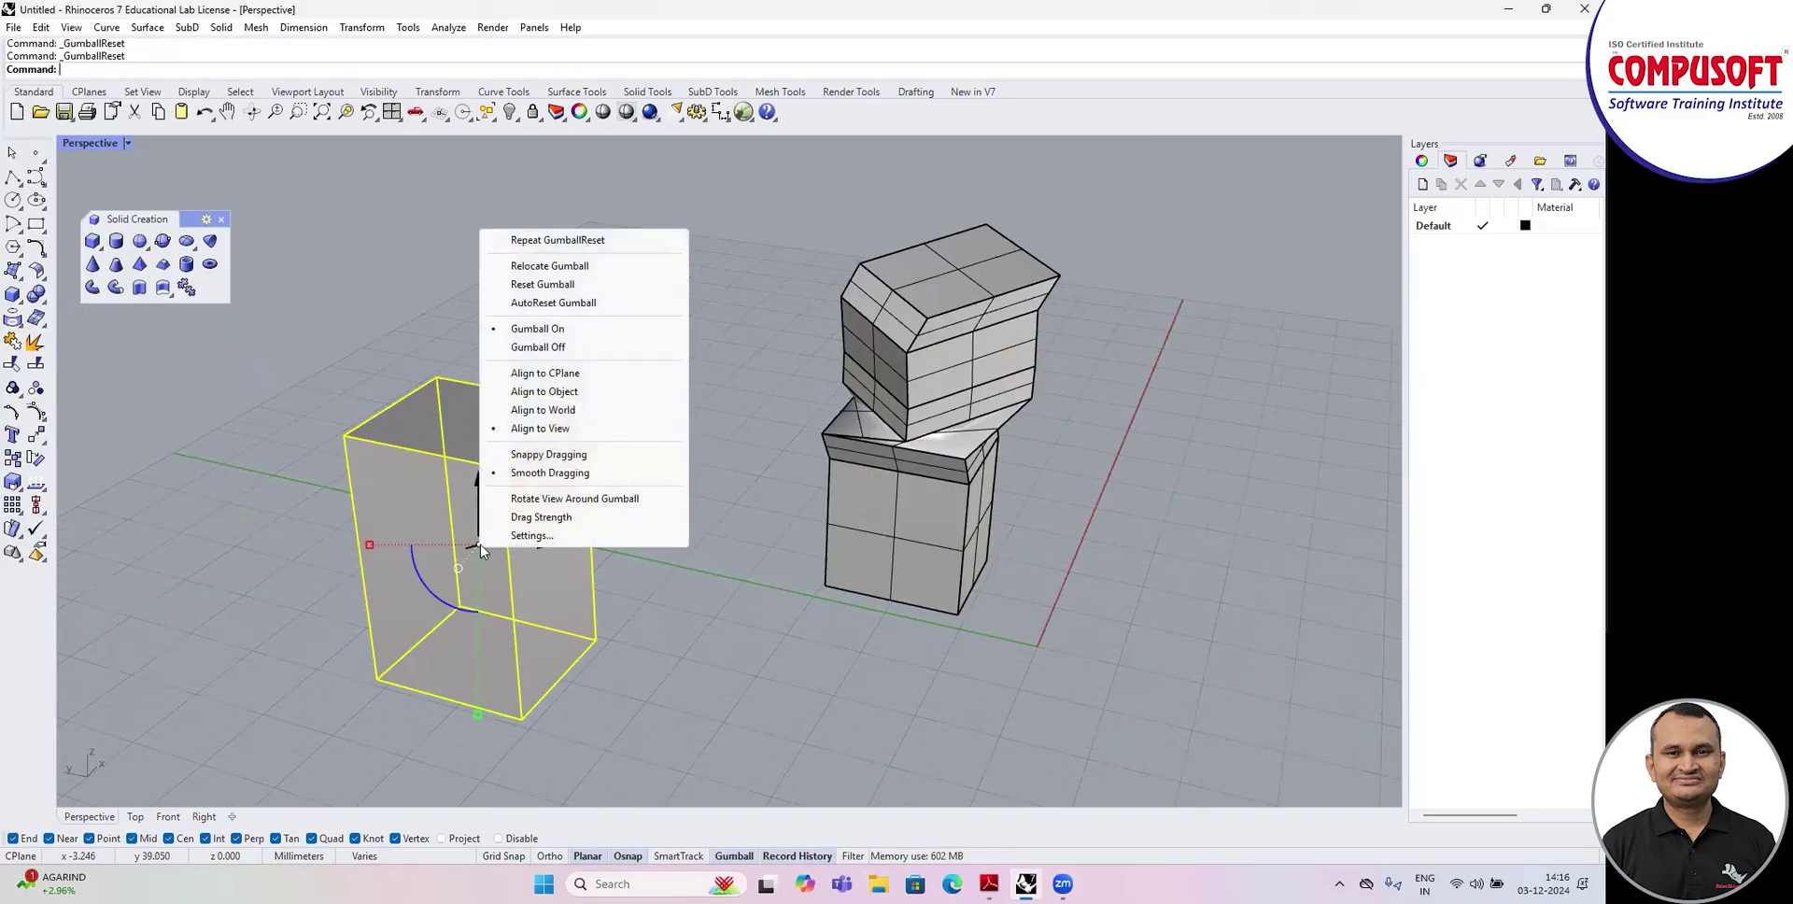
{"action": "left_click", "coordinate": [560, 411]}
{"action": "right_click_drag", "start_coordinate": [658, 609], "coordinate": [844, 653]}
Switch the Gumball to Snappy Dragging and move the box along the world X axis.
{"action": "right_click", "coordinate": [743, 853]}
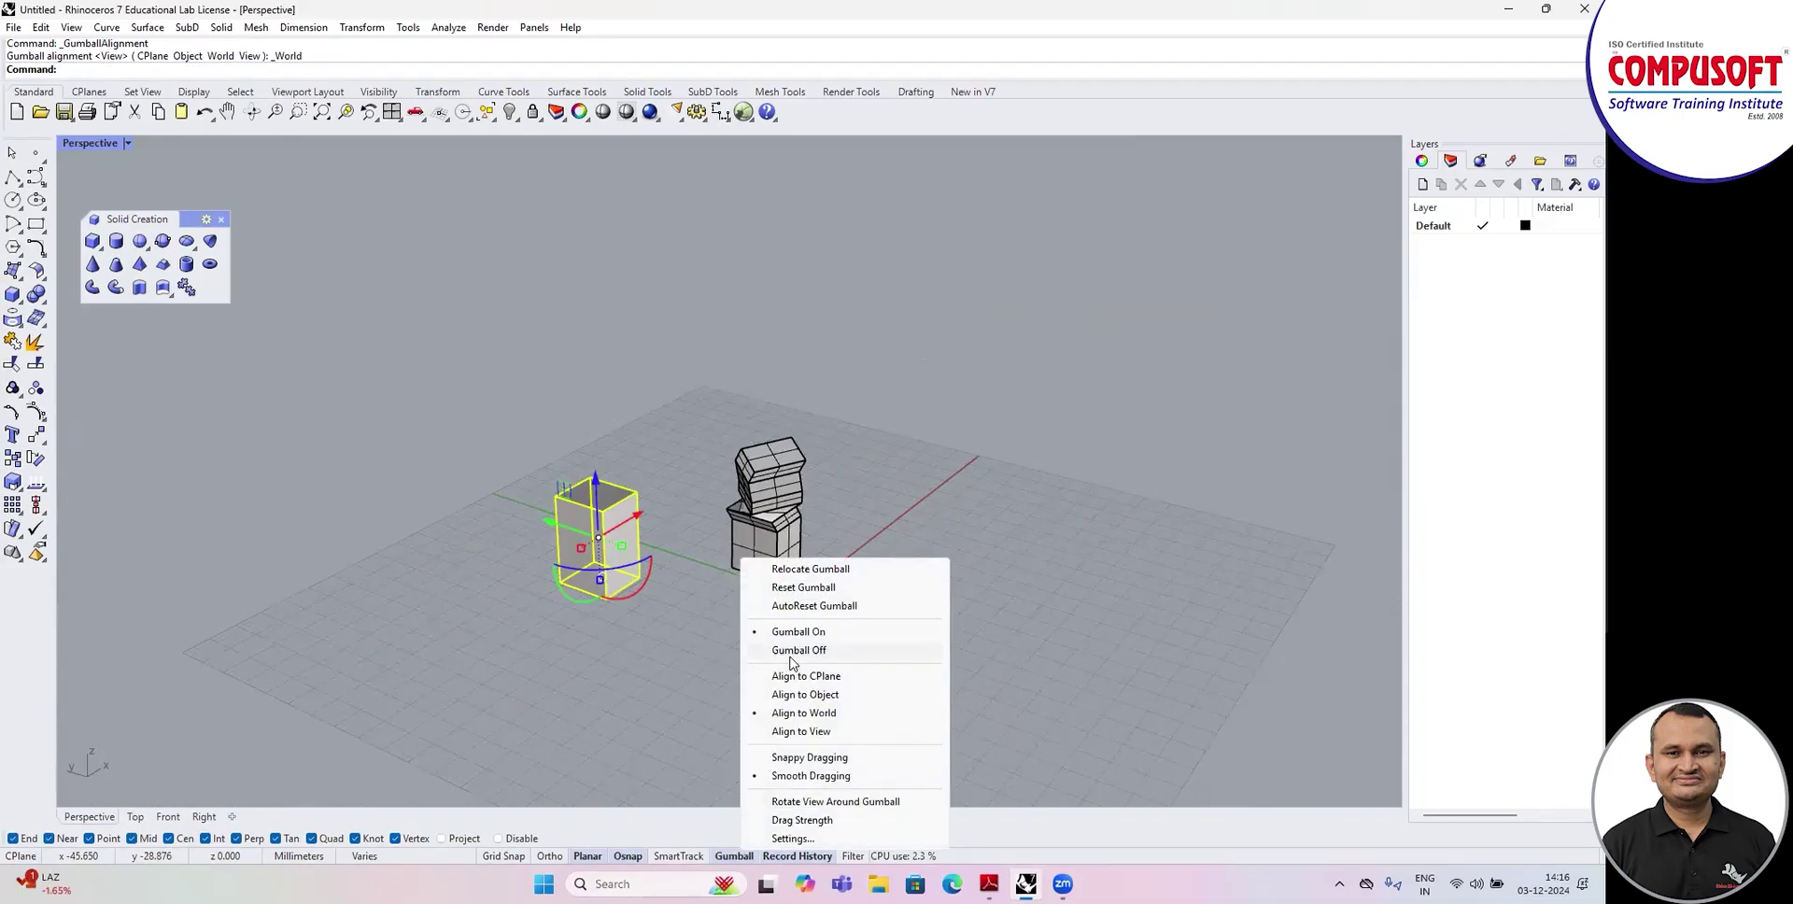
{"action": "left_click", "coordinate": [722, 731]}
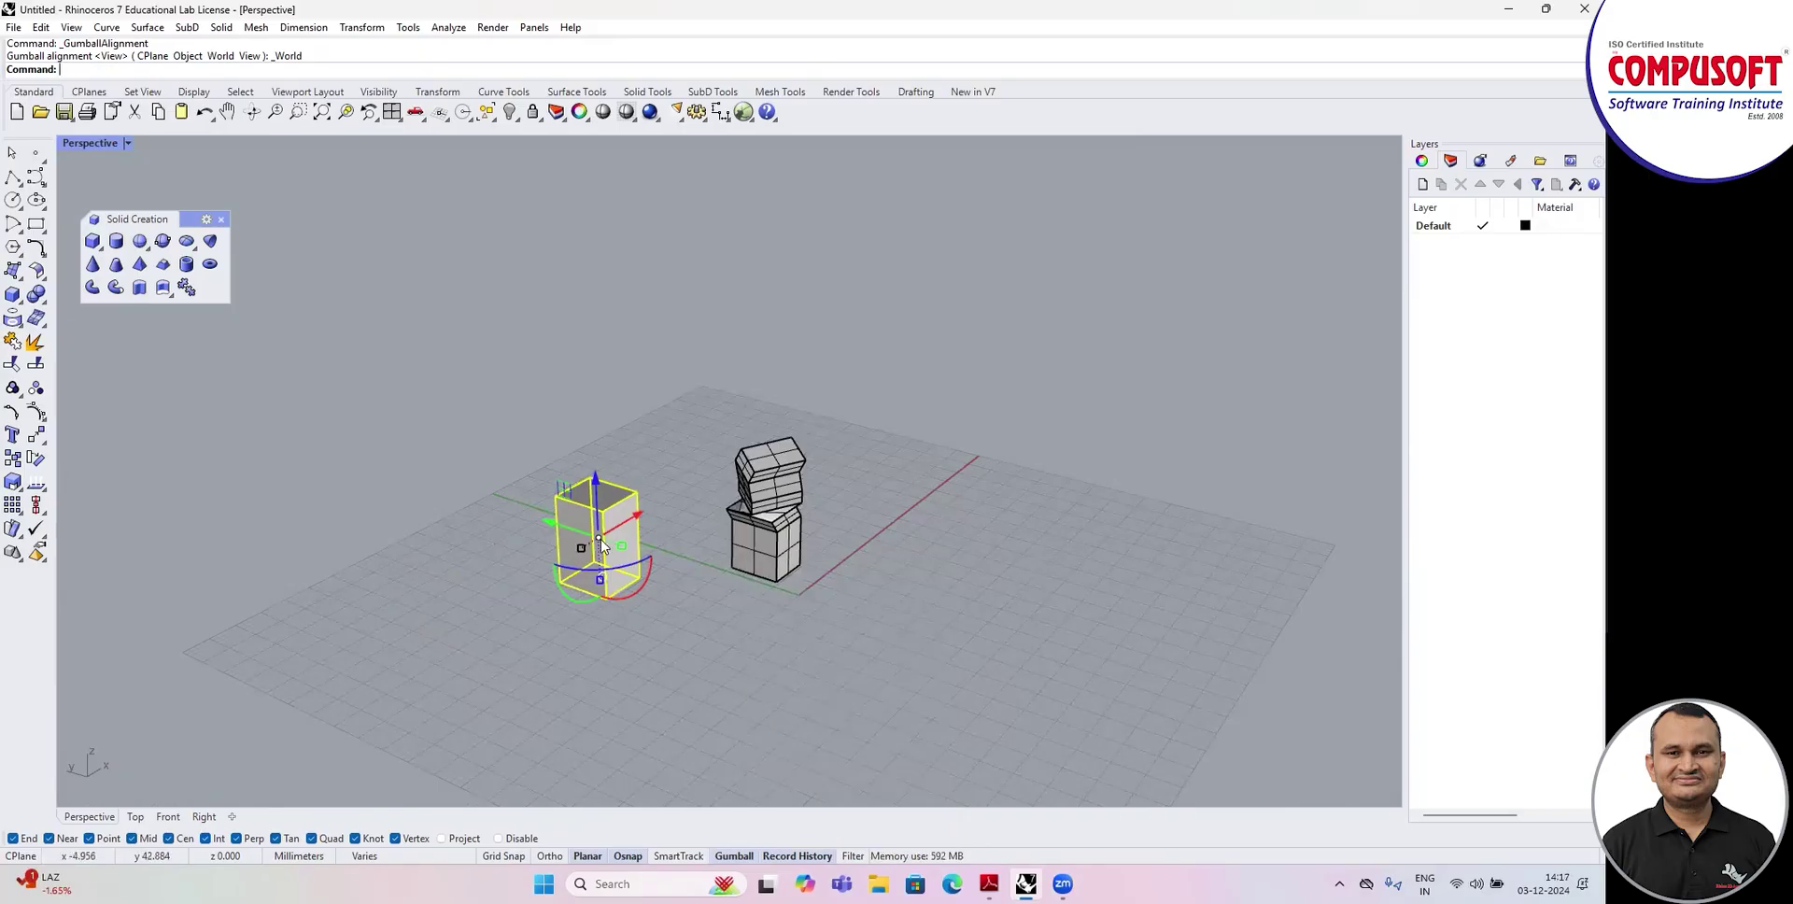
{"action": "right_click", "coordinate": [737, 857]}
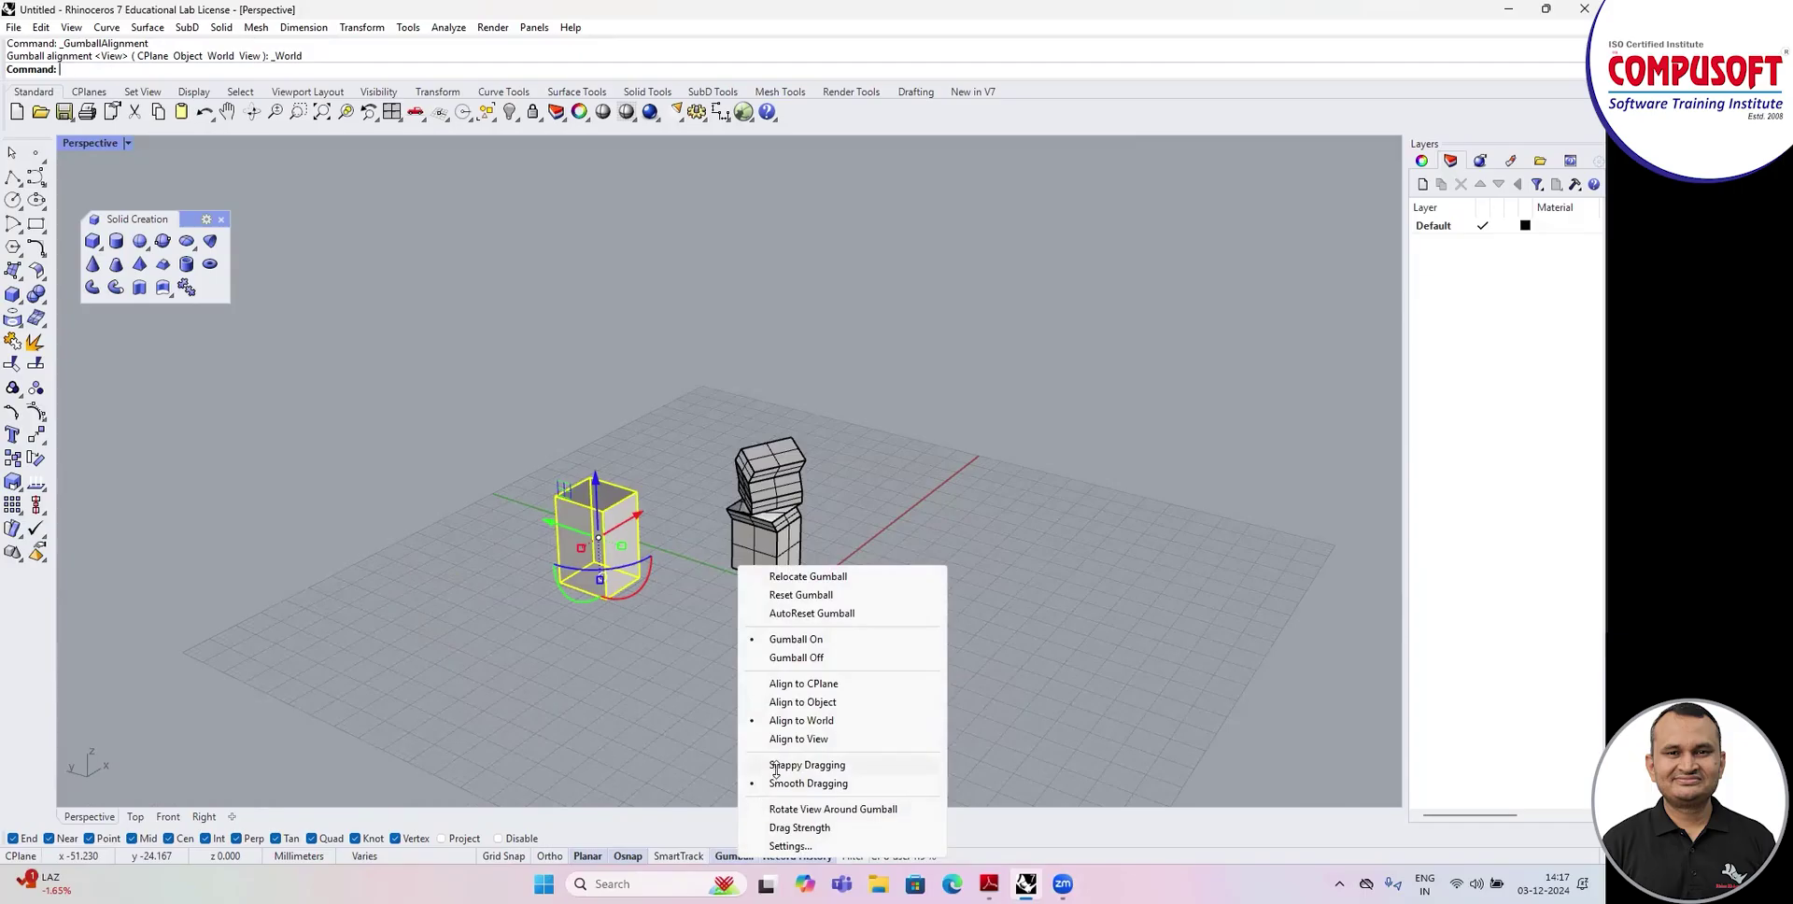
{"action": "left_click", "coordinate": [775, 765]}
{"action": "left_click_drag", "start_coordinate": [642, 513], "coordinate": [813, 565]}
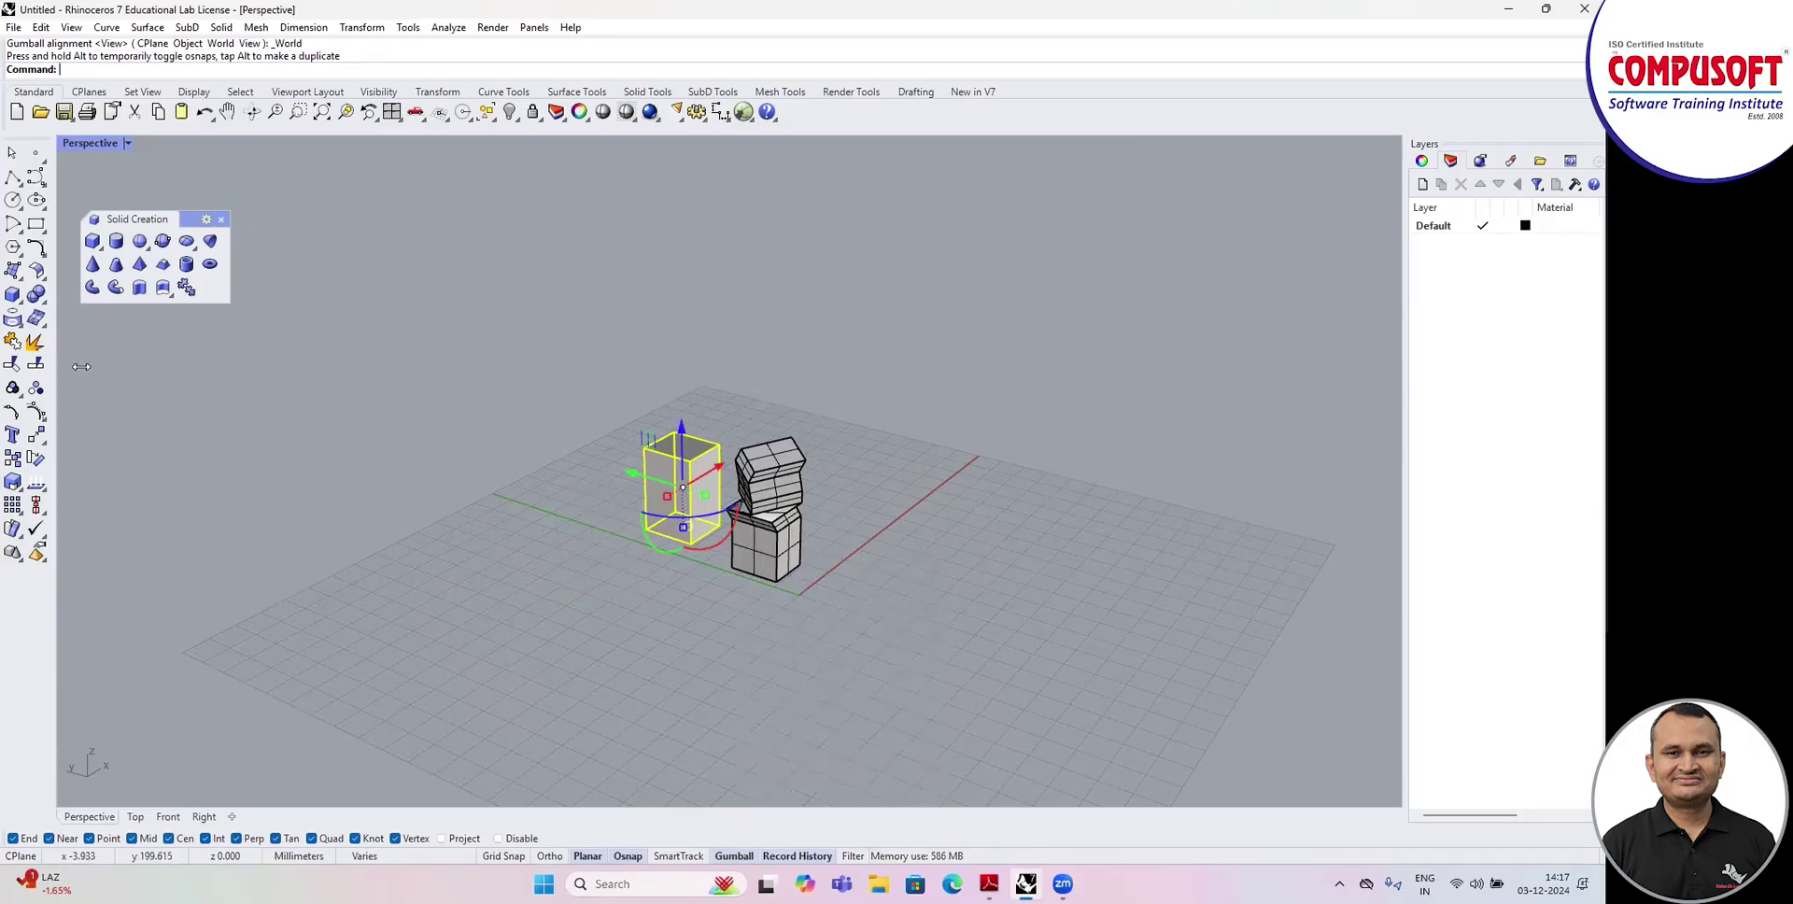
Draw two rectangular boxes on the grid in front of the tall box, the nearer one lower.
{"action": "left_click", "coordinate": [92, 240]}
{"action": "left_click", "coordinate": [533, 605]}
{"action": "left_click", "coordinate": [624, 597]}
{"action": "left_click", "coordinate": [534, 544]}
{"action": "right_click", "coordinate": [660, 633]}
{"action": "left_click", "coordinate": [625, 656]}
{"action": "left_click", "coordinate": [711, 652]}
{"action": "left_click", "coordinate": [625, 609]}
Select the tall box and move it in the negative world X direction with snappy Gumball dragging.
{"action": "left_click", "coordinate": [240, 425]}
{"action": "left_click", "coordinate": [683, 487]}
{"action": "mouse_move", "coordinate": [682, 487]}
{"action": "left_mouse_down"}
{"action": "mouse_move", "coordinate": [693, 474]}
{"action": "mouse_move", "coordinate": [597, 561]}
{"action": "mouse_move", "coordinate": [675, 668]}
{"action": "mouse_move", "coordinate": [723, 527]}
{"action": "mouse_move", "coordinate": [683, 487]}
{"action": "left_mouse_up"}
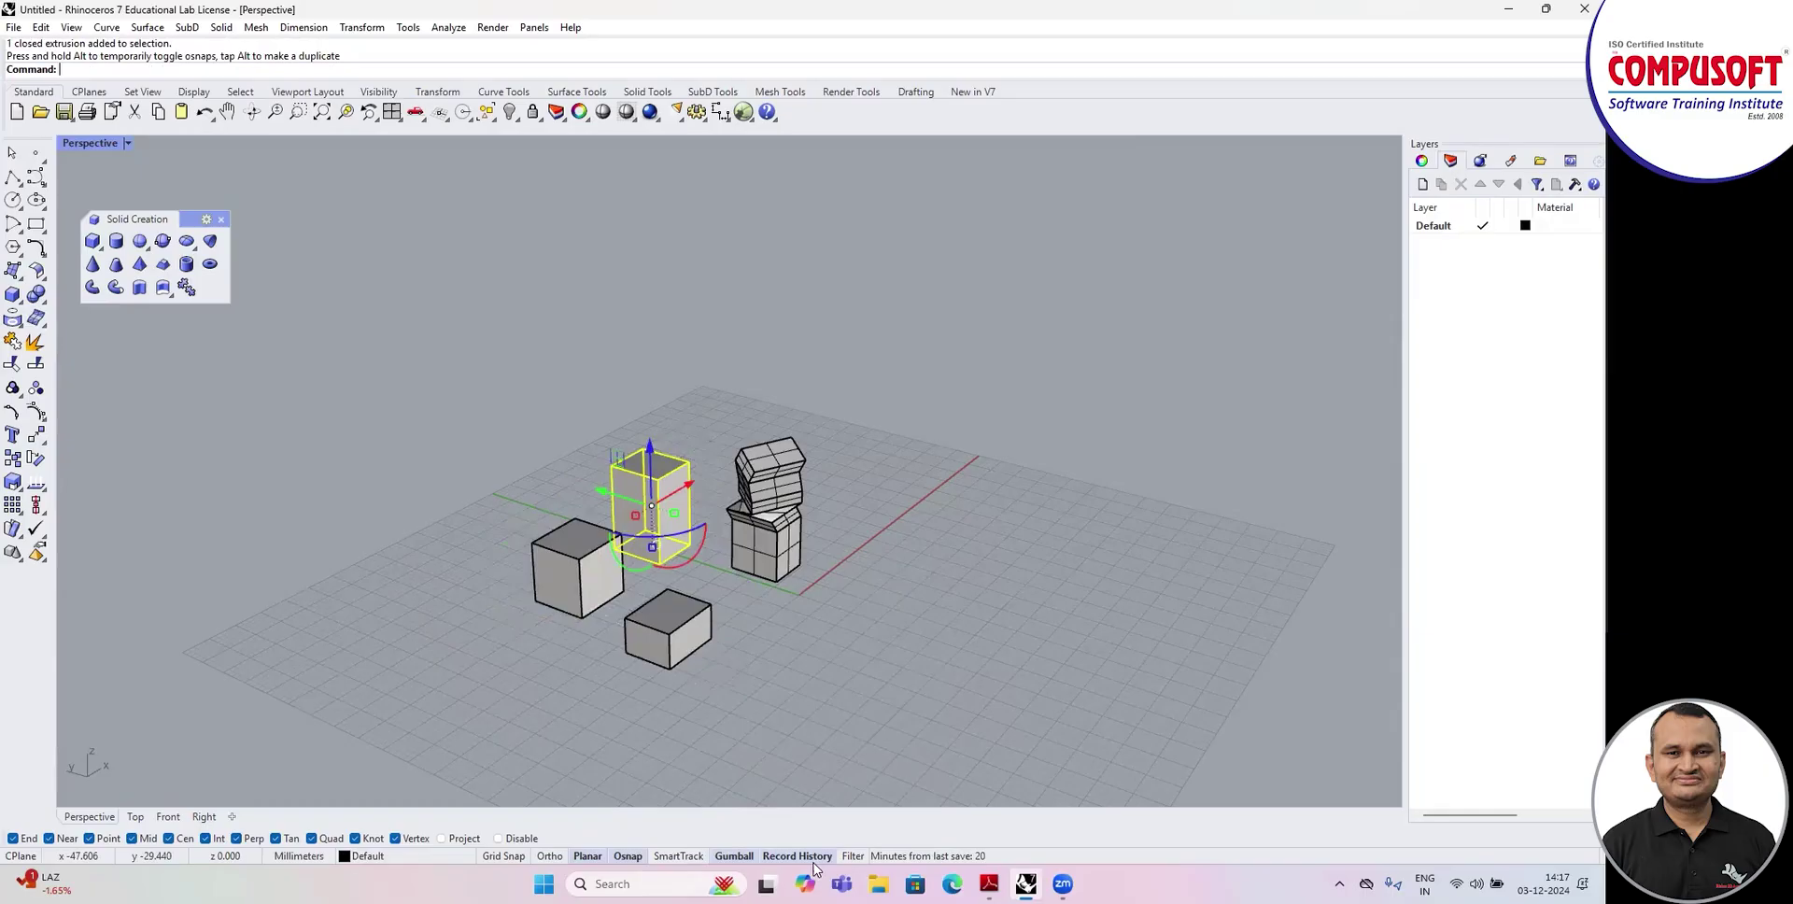
Switch the Gumball to Smooth Dragging and shift the tall box slightly along the world X axis.
{"action": "right_click", "coordinate": [750, 857]}
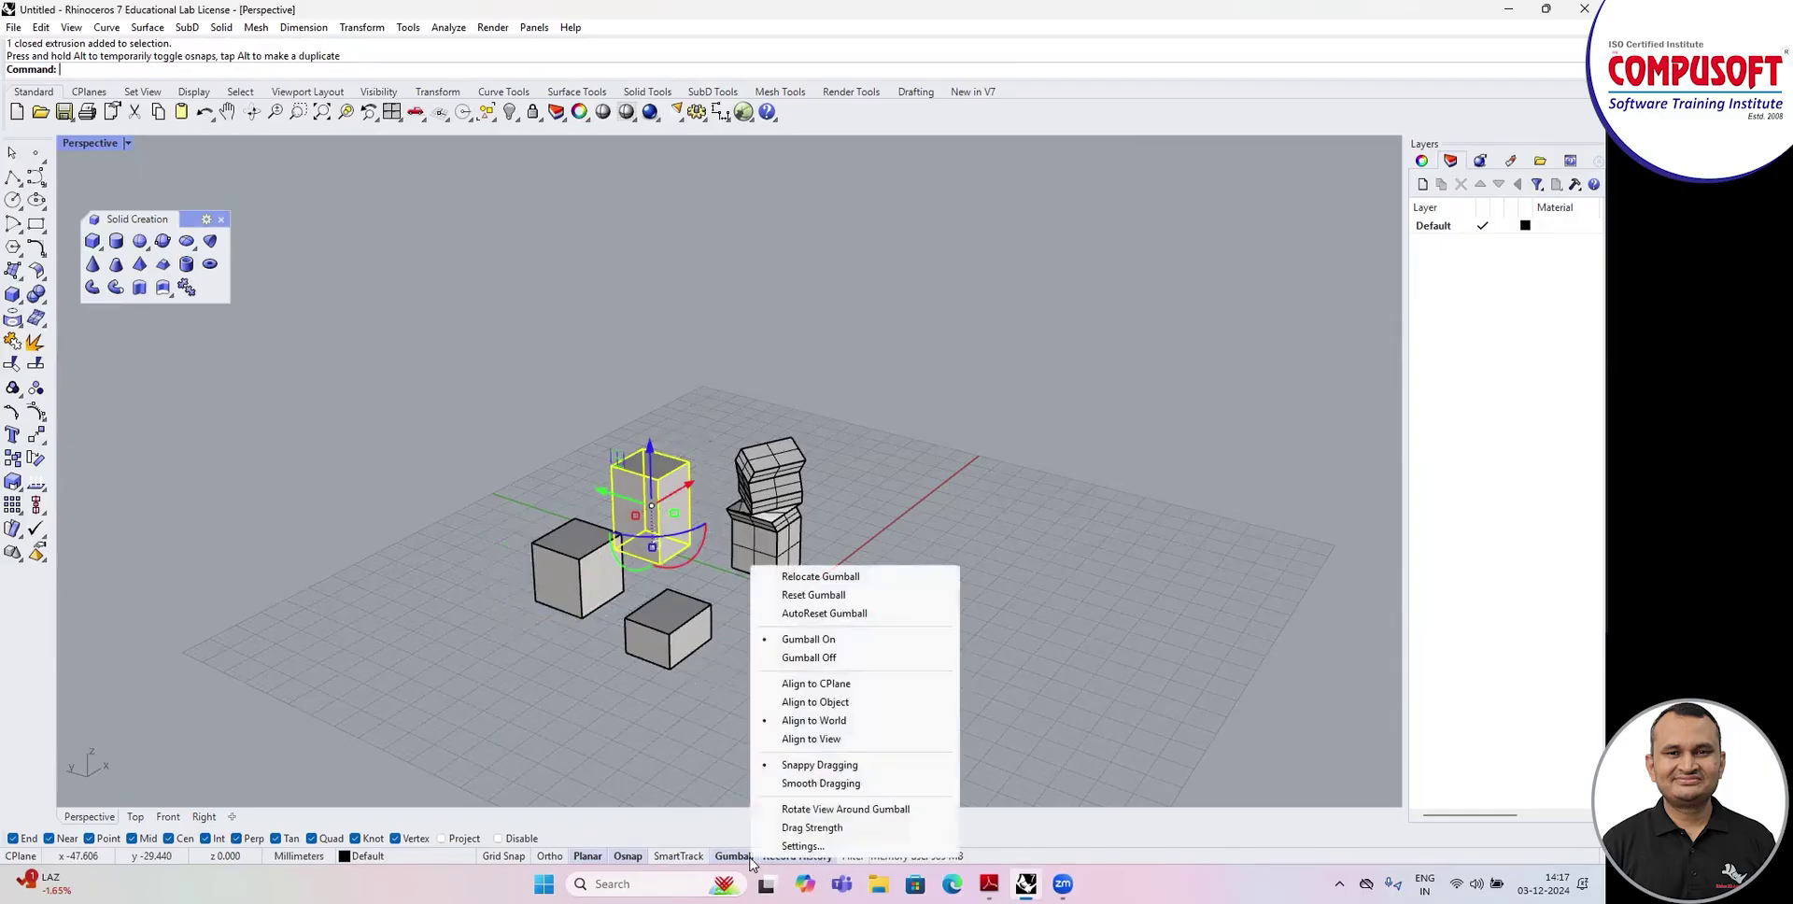
{"action": "left_click", "coordinate": [814, 787]}
{"action": "mouse_move", "coordinate": [688, 485]}
{"action": "left_mouse_down"}
{"action": "mouse_move", "coordinate": [516, 583]}
{"action": "mouse_move", "coordinate": [796, 402]}
{"action": "mouse_move", "coordinate": [556, 567]}
{"action": "mouse_move", "coordinate": [539, 557]}
{"action": "mouse_move", "coordinate": [676, 469]}
{"action": "left_mouse_up"}
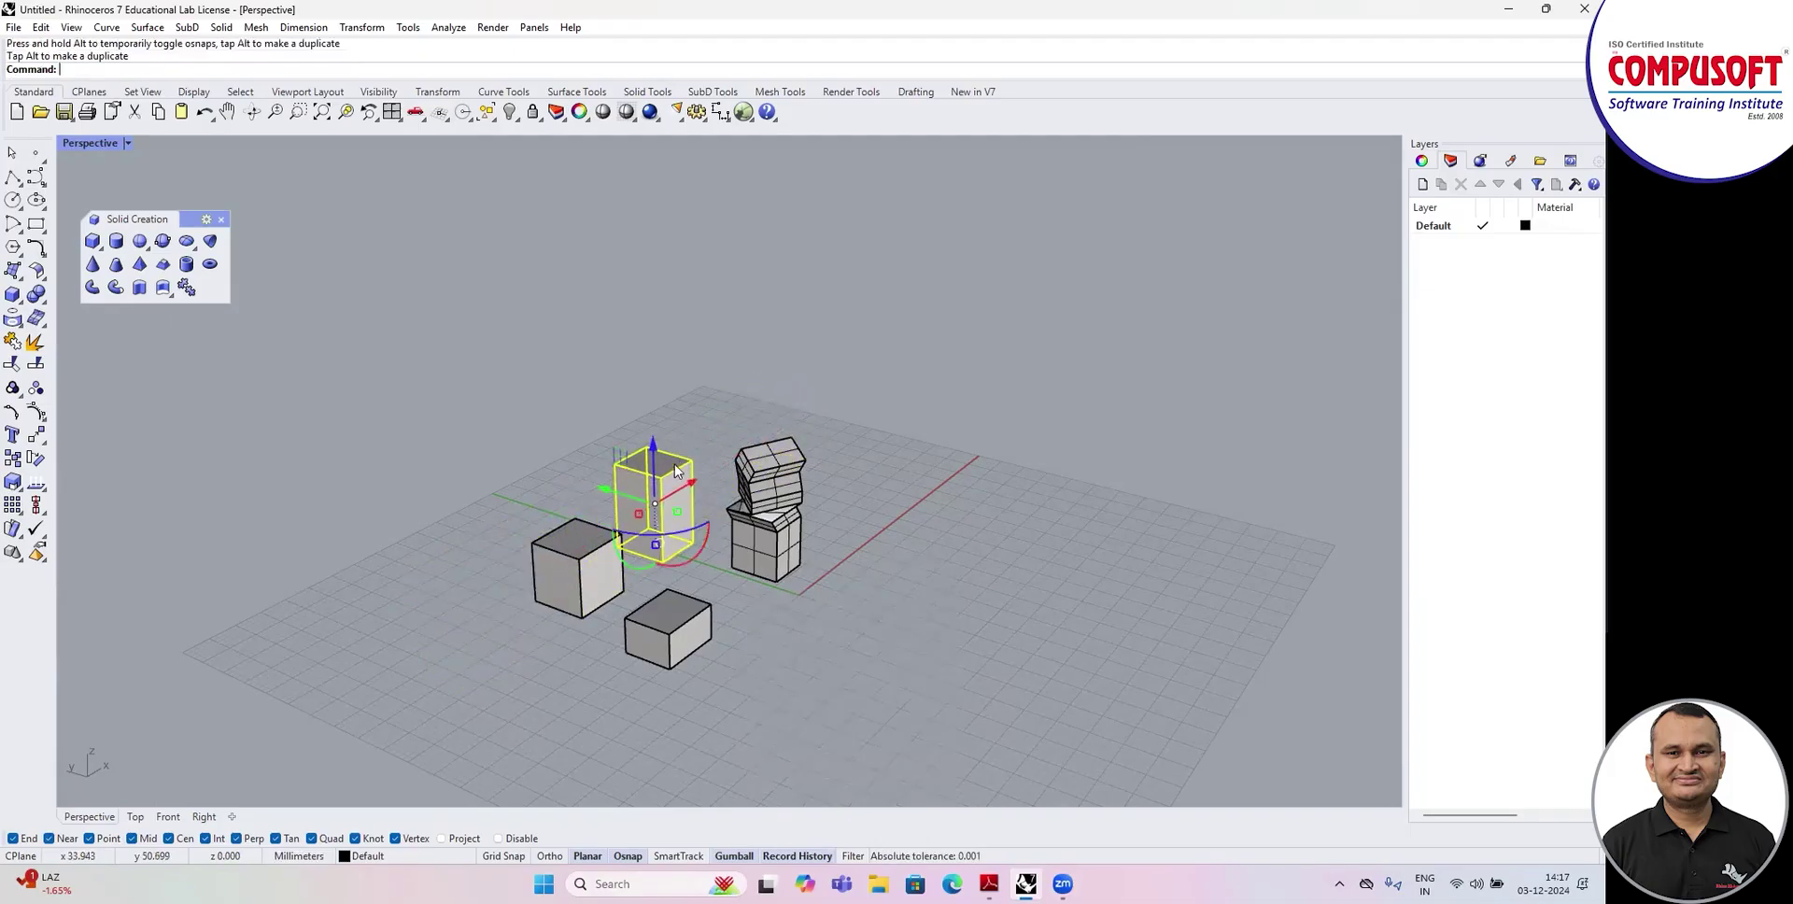
Draw two vertical cylinders behind the boxes, a smaller one about 11 mm high and a larger one about 18 mm high.
{"action": "right_click", "coordinate": [723, 851]}
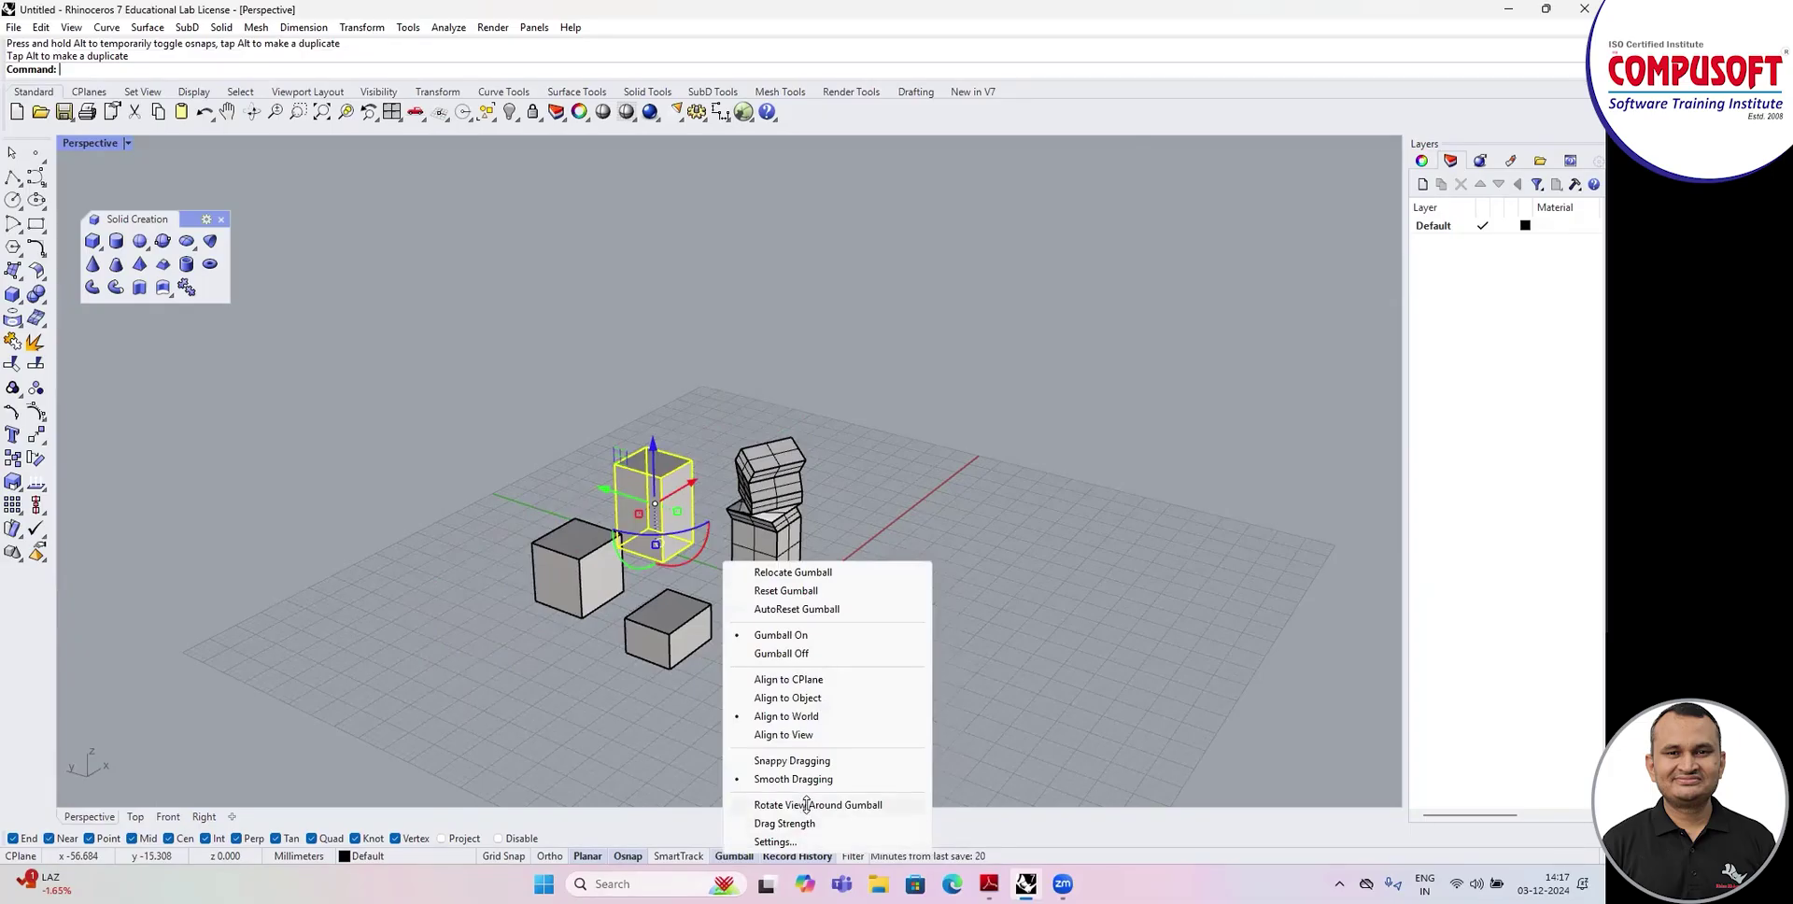
{"action": "left_click", "coordinate": [352, 485]}
{"action": "left_click", "coordinate": [116, 241]}
{"action": "scroll", "coordinate": [641, 401], "scroll_direction": "up", "scroll_amount": 3}
{"action": "left_click", "coordinate": [775, 457]}
{"action": "left_click", "coordinate": [673, 460]}
{"action": "left_click", "coordinate": [457, 449]}
{"action": "left_click", "coordinate": [528, 501]}
{"action": "left_click", "coordinate": [516, 450]}
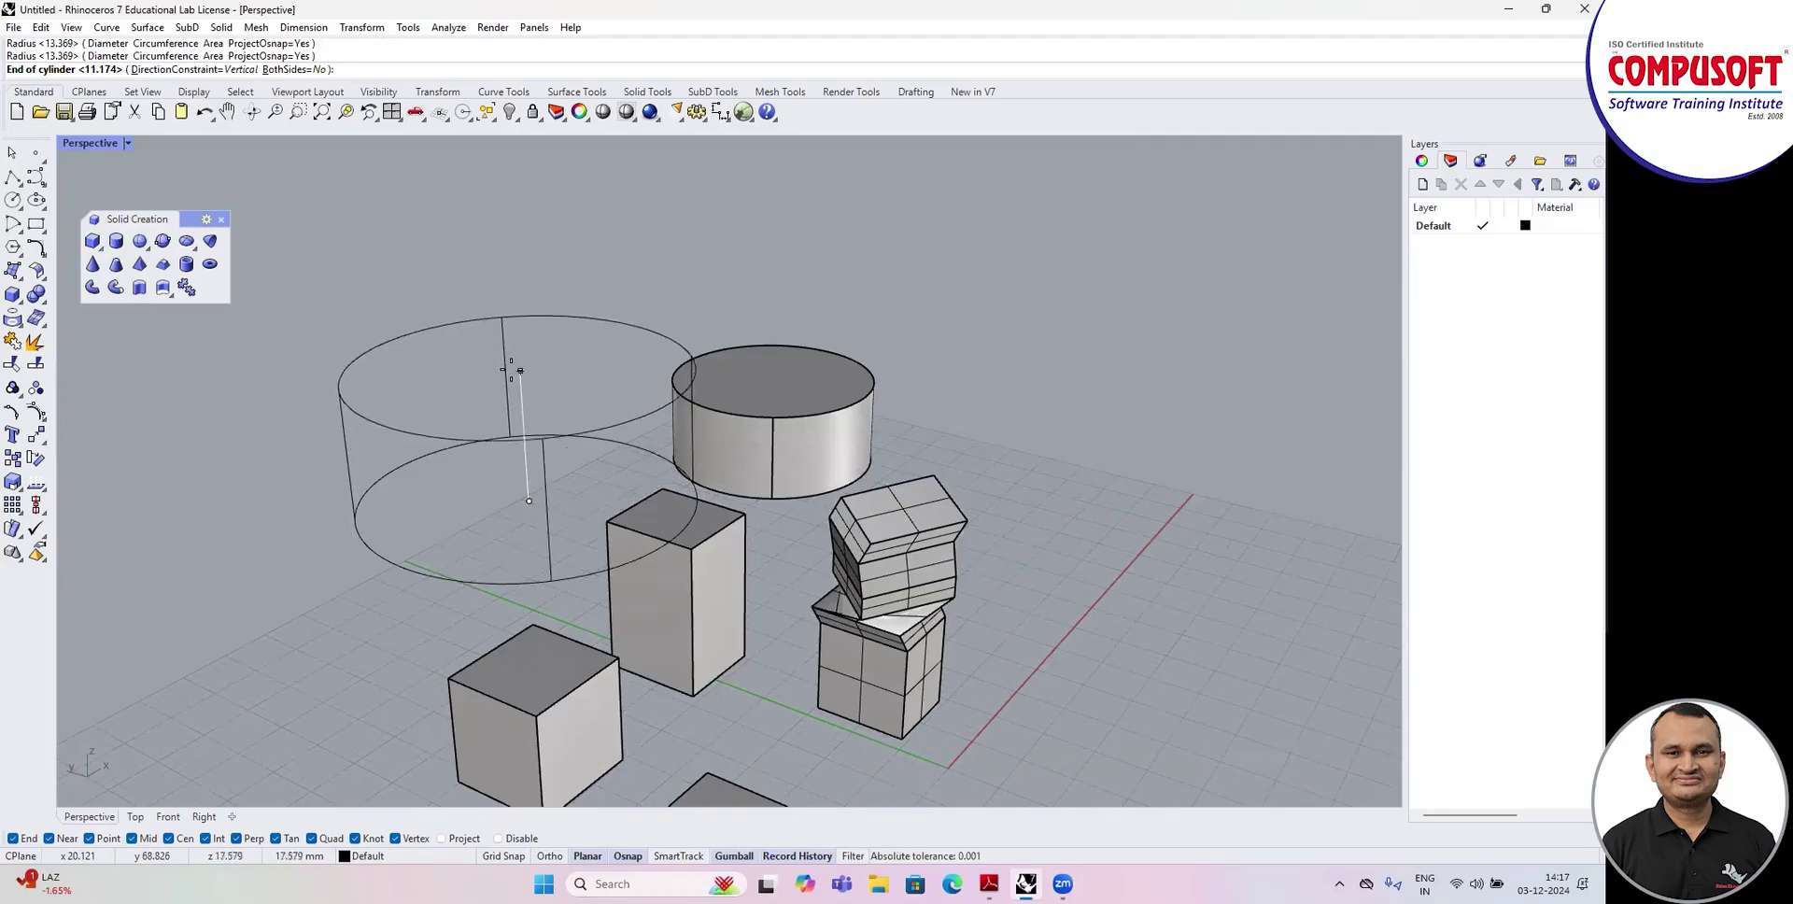
{"action": "left_click", "coordinate": [515, 367]}
Turn on Rotate View Around Gumball with the tall box selected and orbit the Perspective view around it.
{"action": "scroll", "coordinate": [612, 543], "scroll_direction": "down", "scroll_amount": 5}
{"action": "left_click", "coordinate": [623, 522]}
{"action": "right_click", "coordinate": [744, 853]}
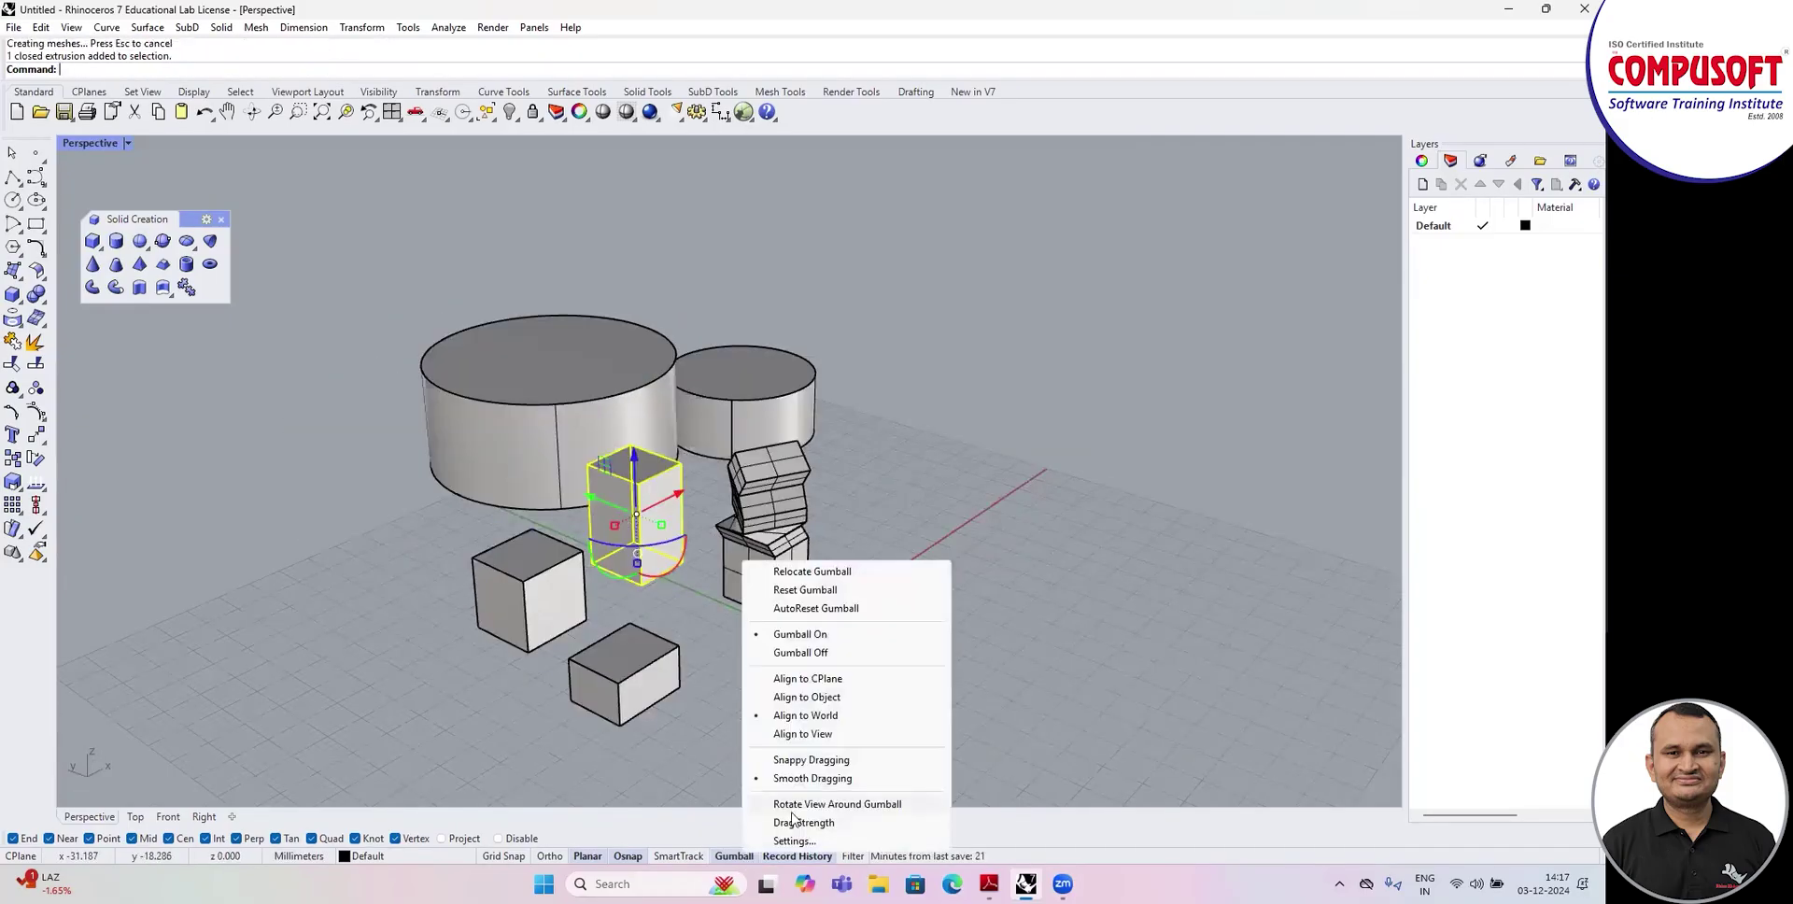
{"action": "left_click", "coordinate": [819, 806]}
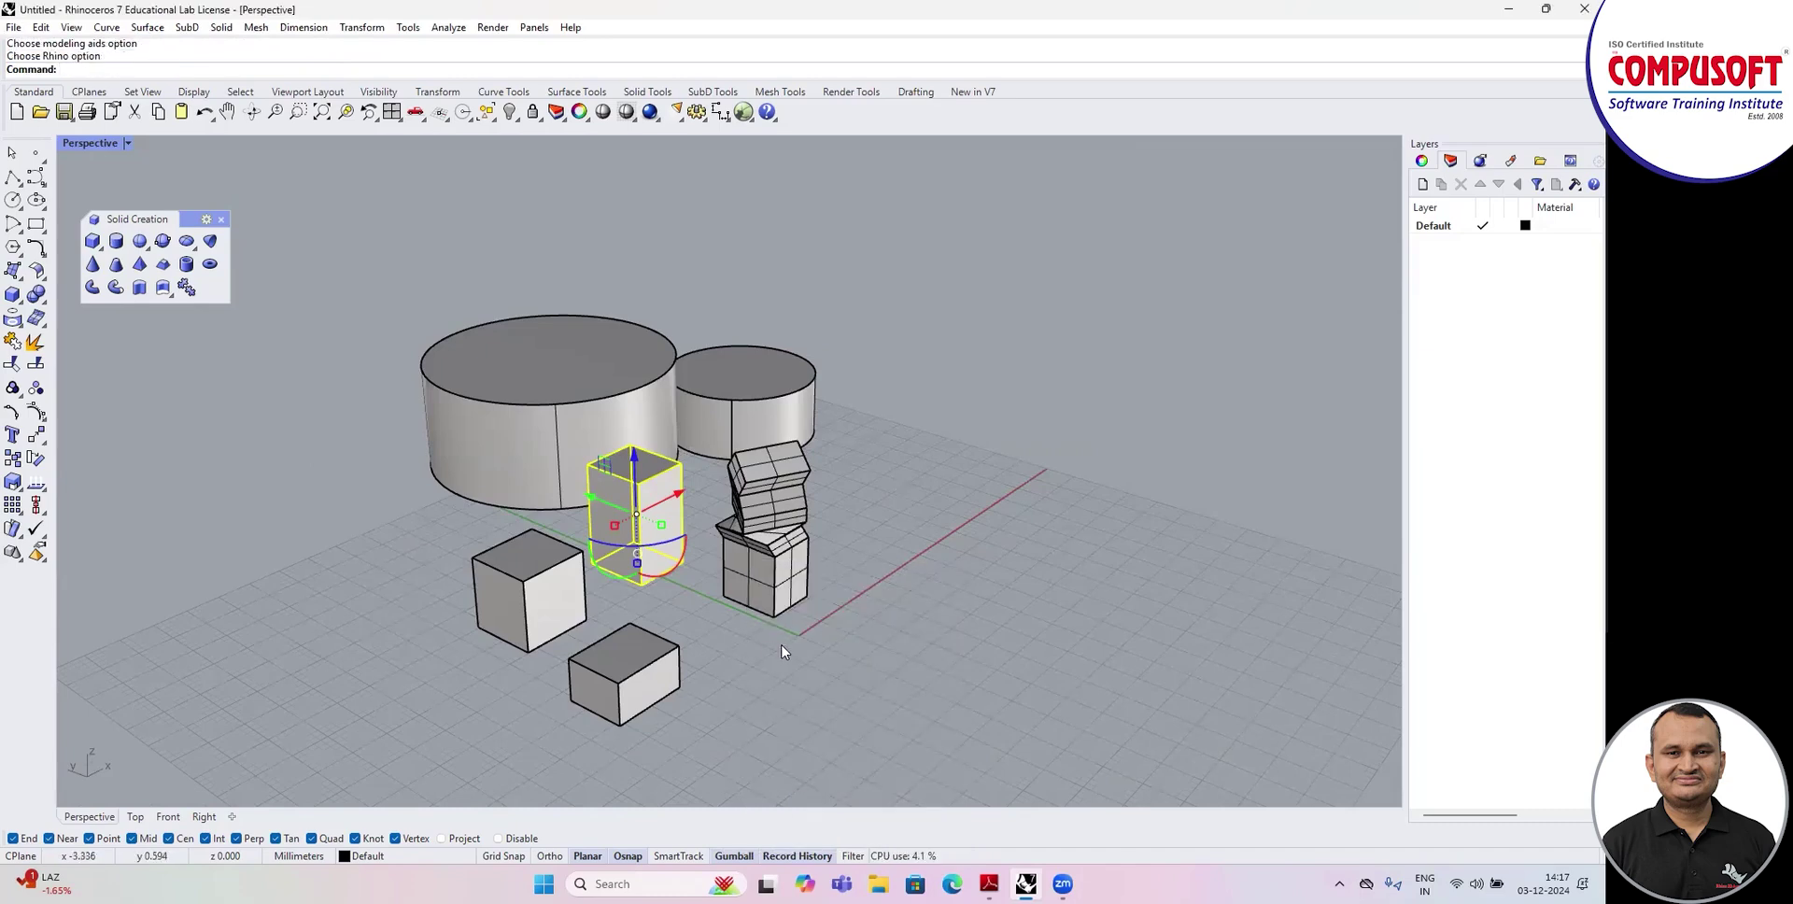
{"action": "right_click_drag", "start_coordinate": [783, 651], "coordinate": [628, 553]}
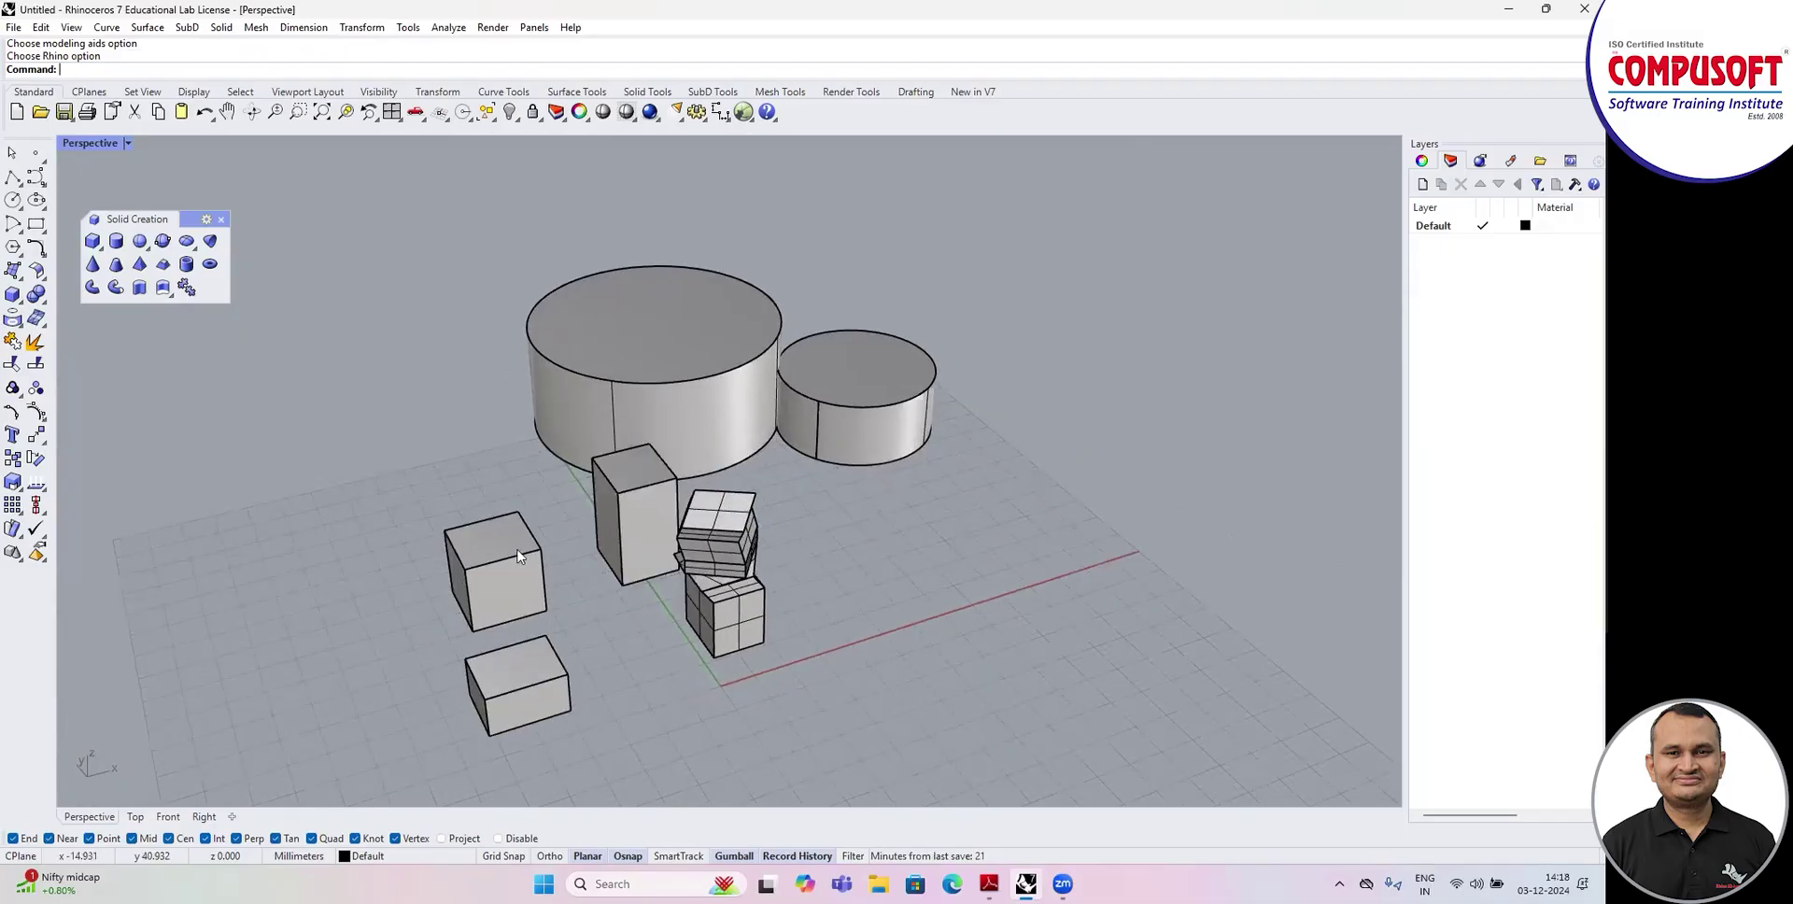
Select the cube beside the low box and turn the Perspective view with the Rotate View command.
{"action": "left_click", "coordinate": [492, 570]}
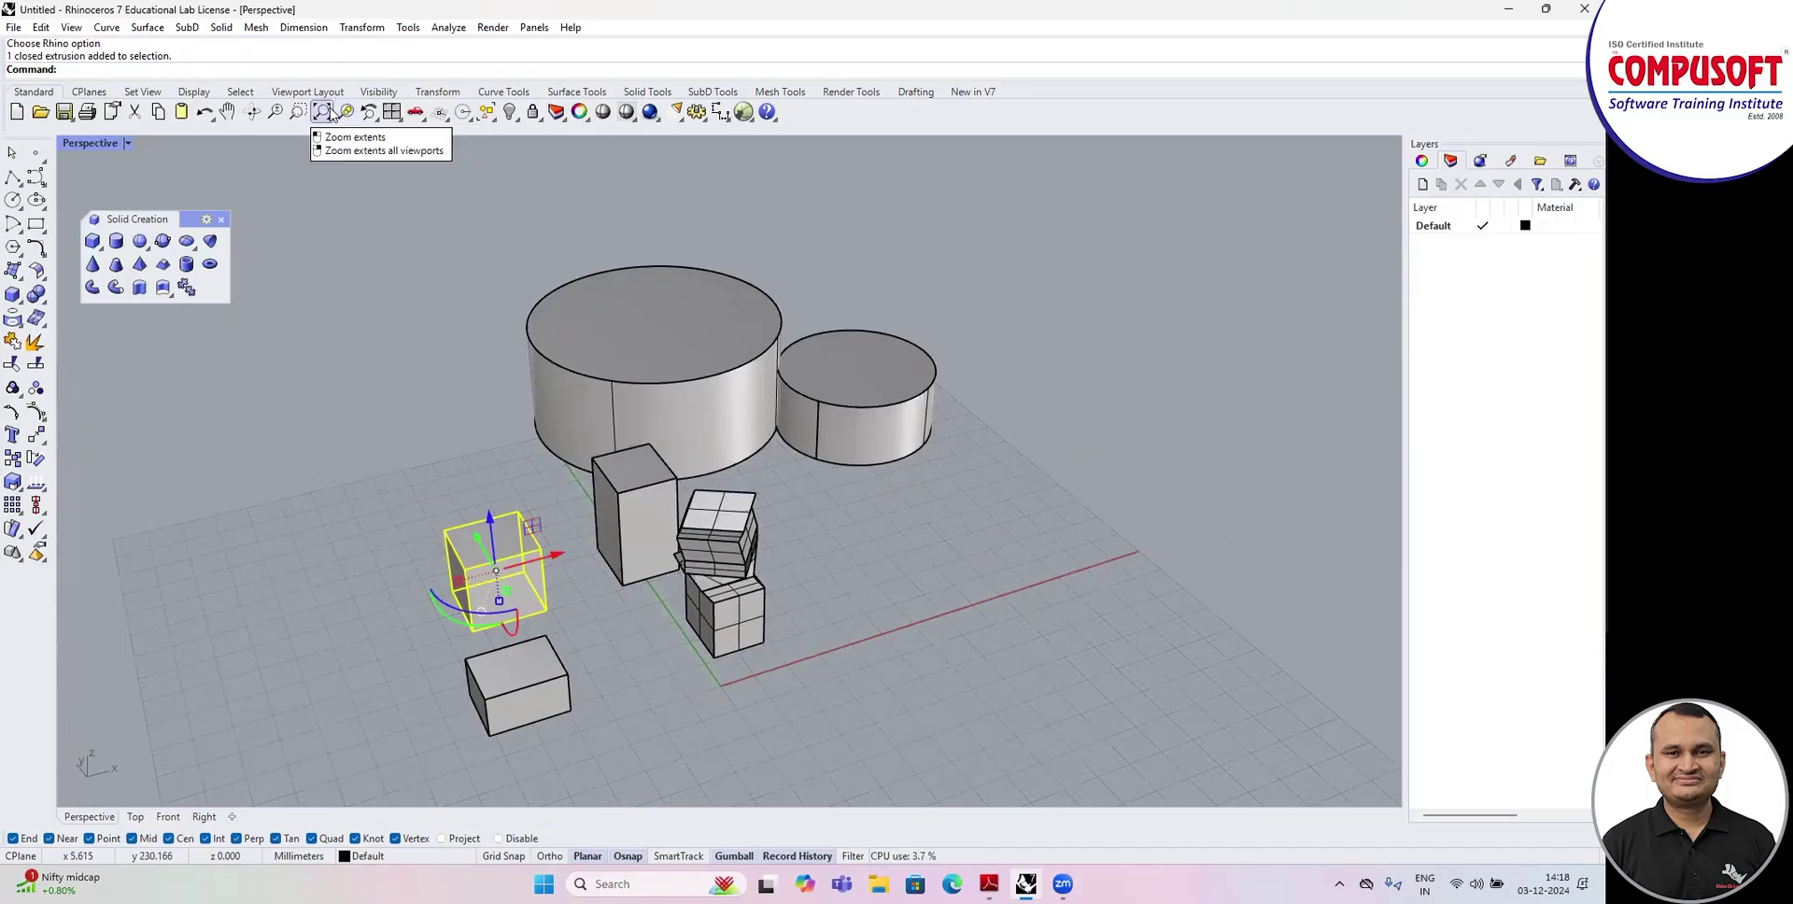
{"action": "left_click", "coordinate": [376, 119]}
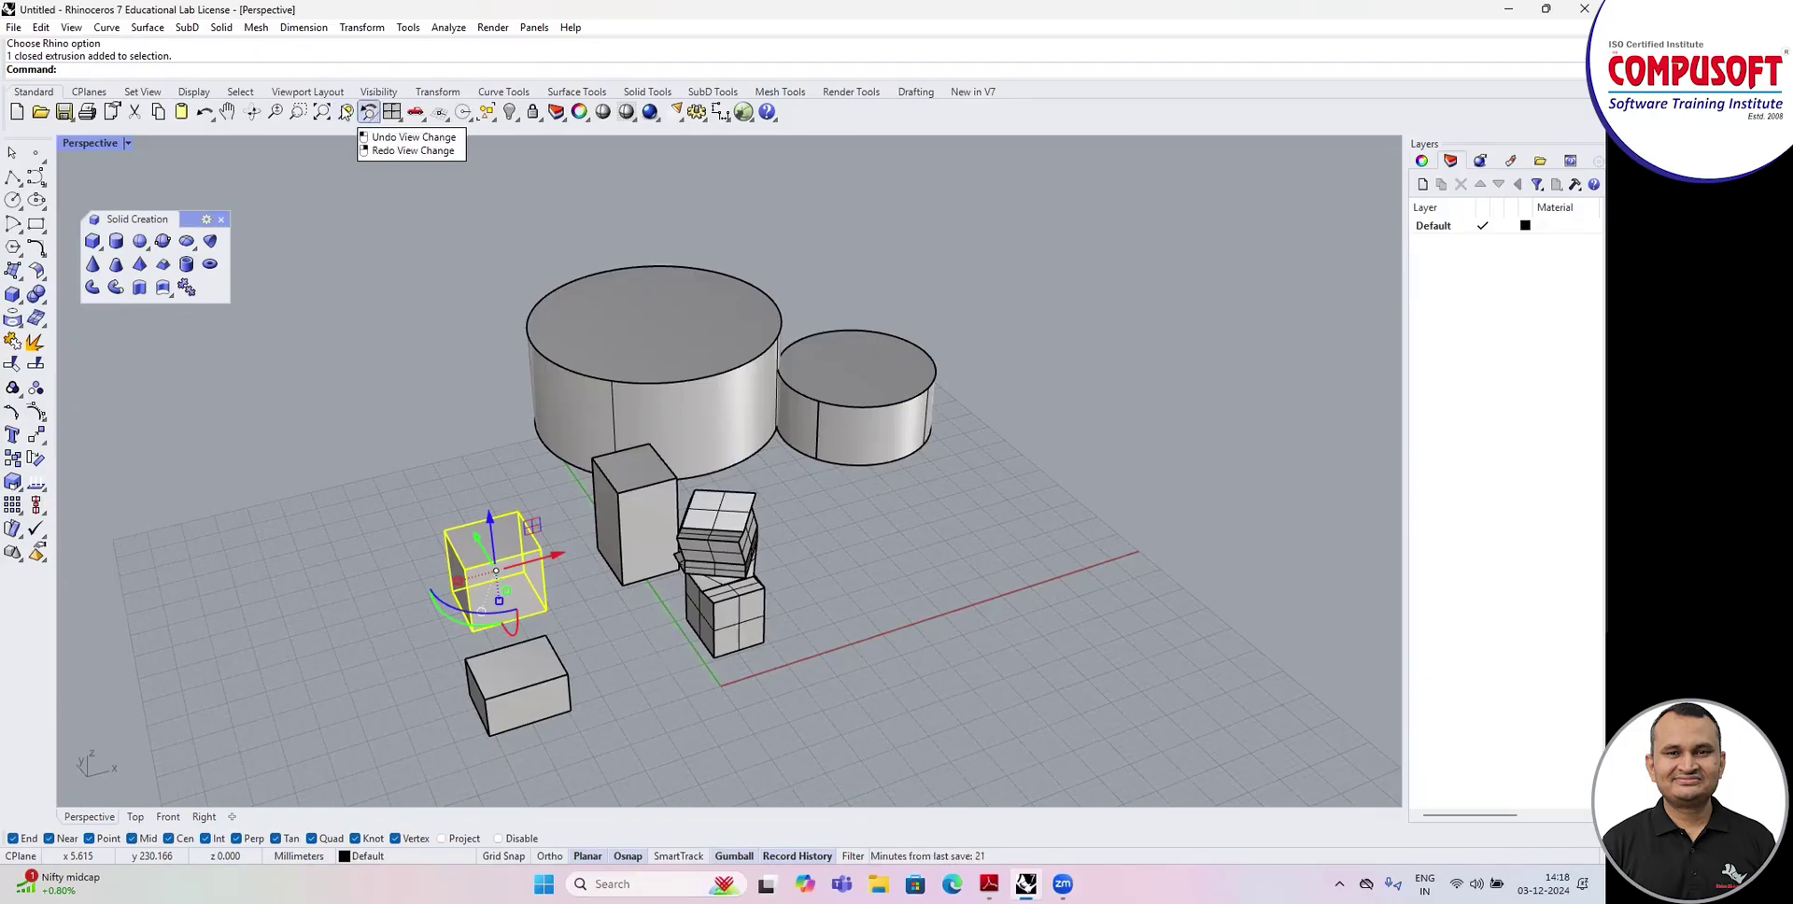
{"action": "left_click", "coordinate": [253, 113]}
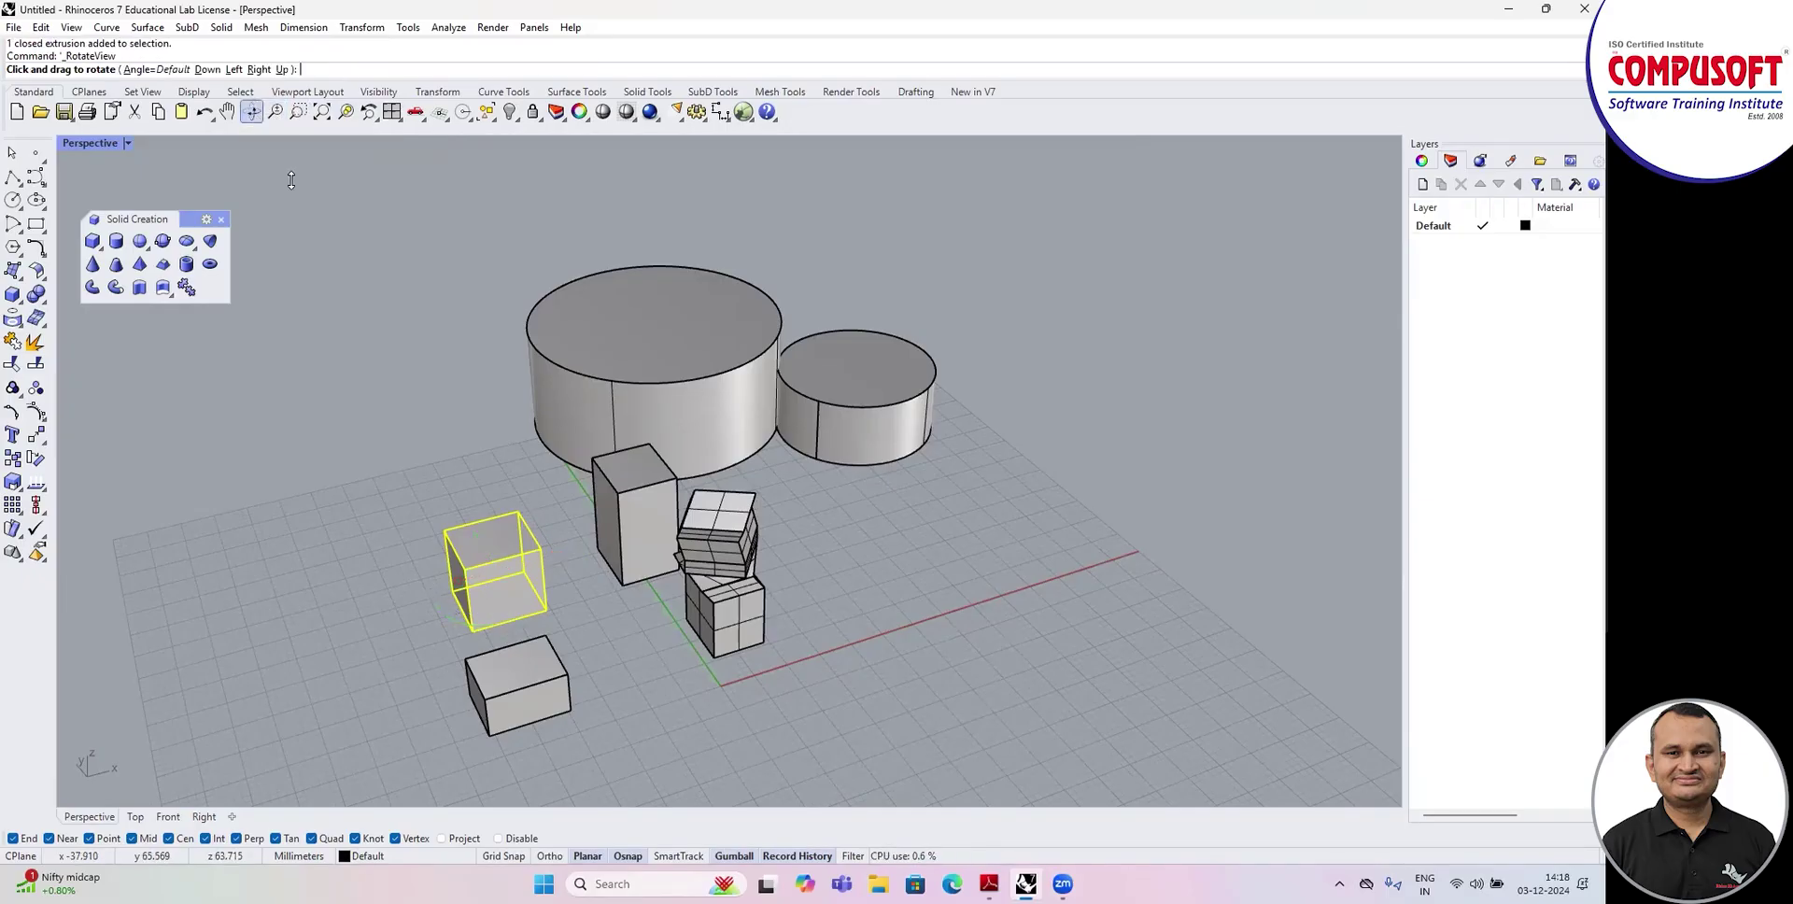
{"action": "left_click_drag", "start_coordinate": [463, 478], "coordinate": [1348, 448]}
{"action": "left_click", "coordinate": [1317, 420]}
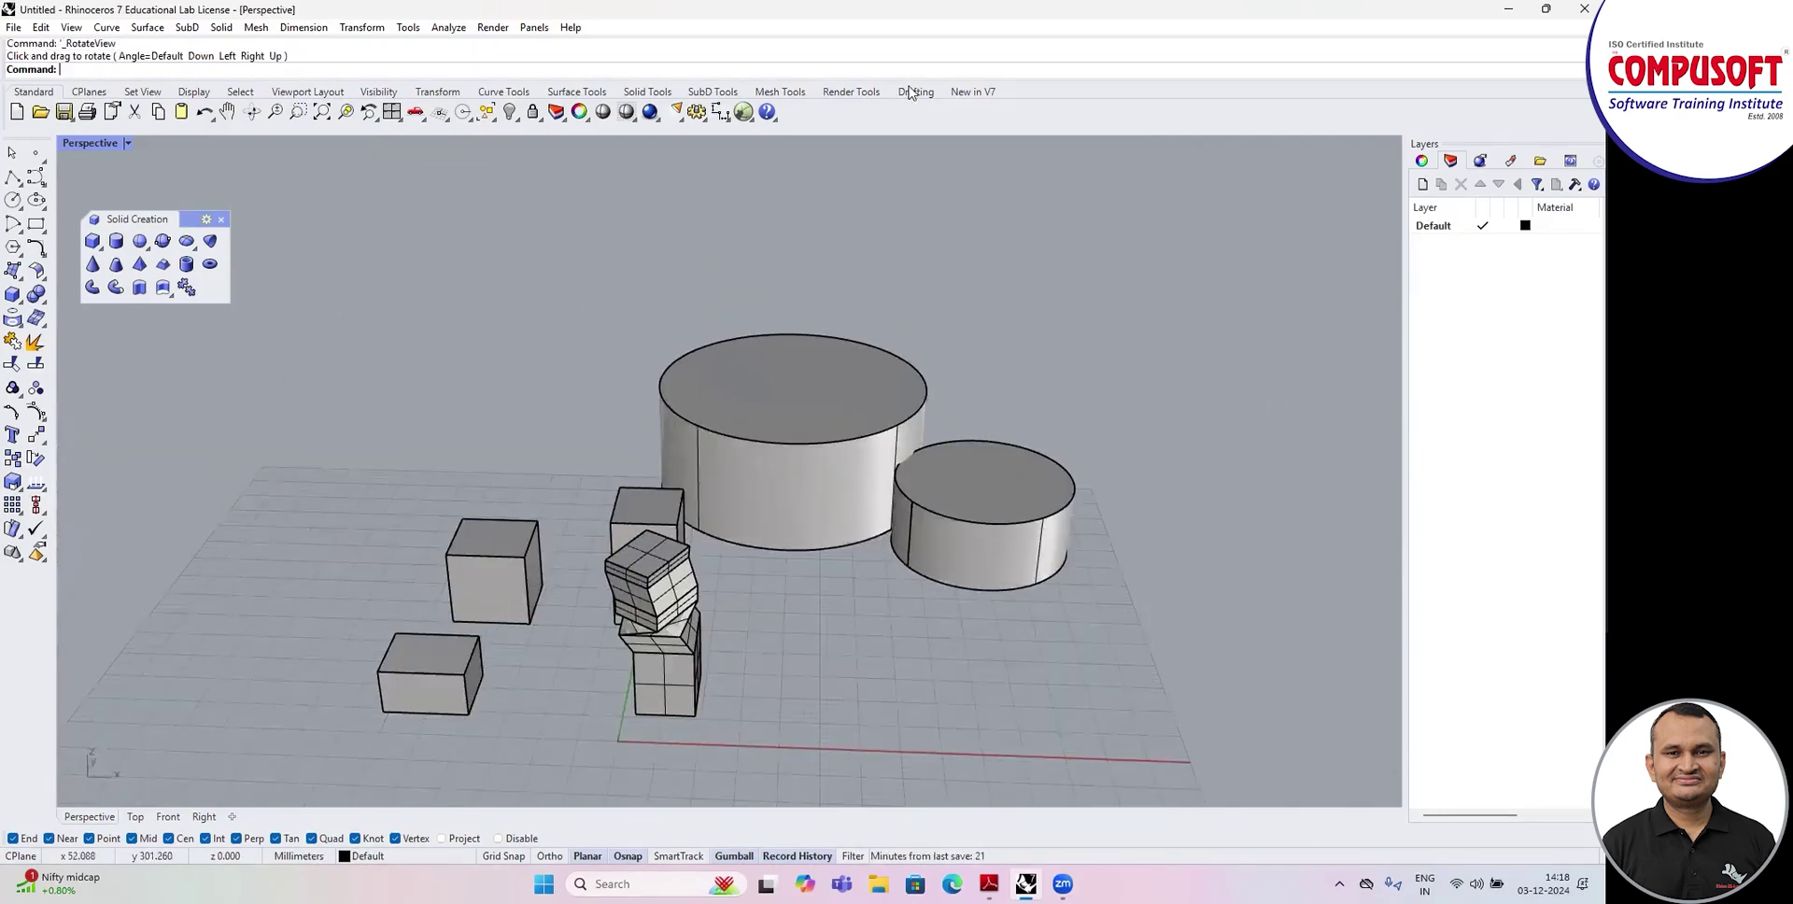
Zoom the Perspective view in and out with Dynamic Zoom to inspect the objects at different distances.
{"action": "left_click", "coordinate": [274, 112]}
{"action": "left_click_drag", "start_coordinate": [497, 491], "coordinate": [560, 512]}
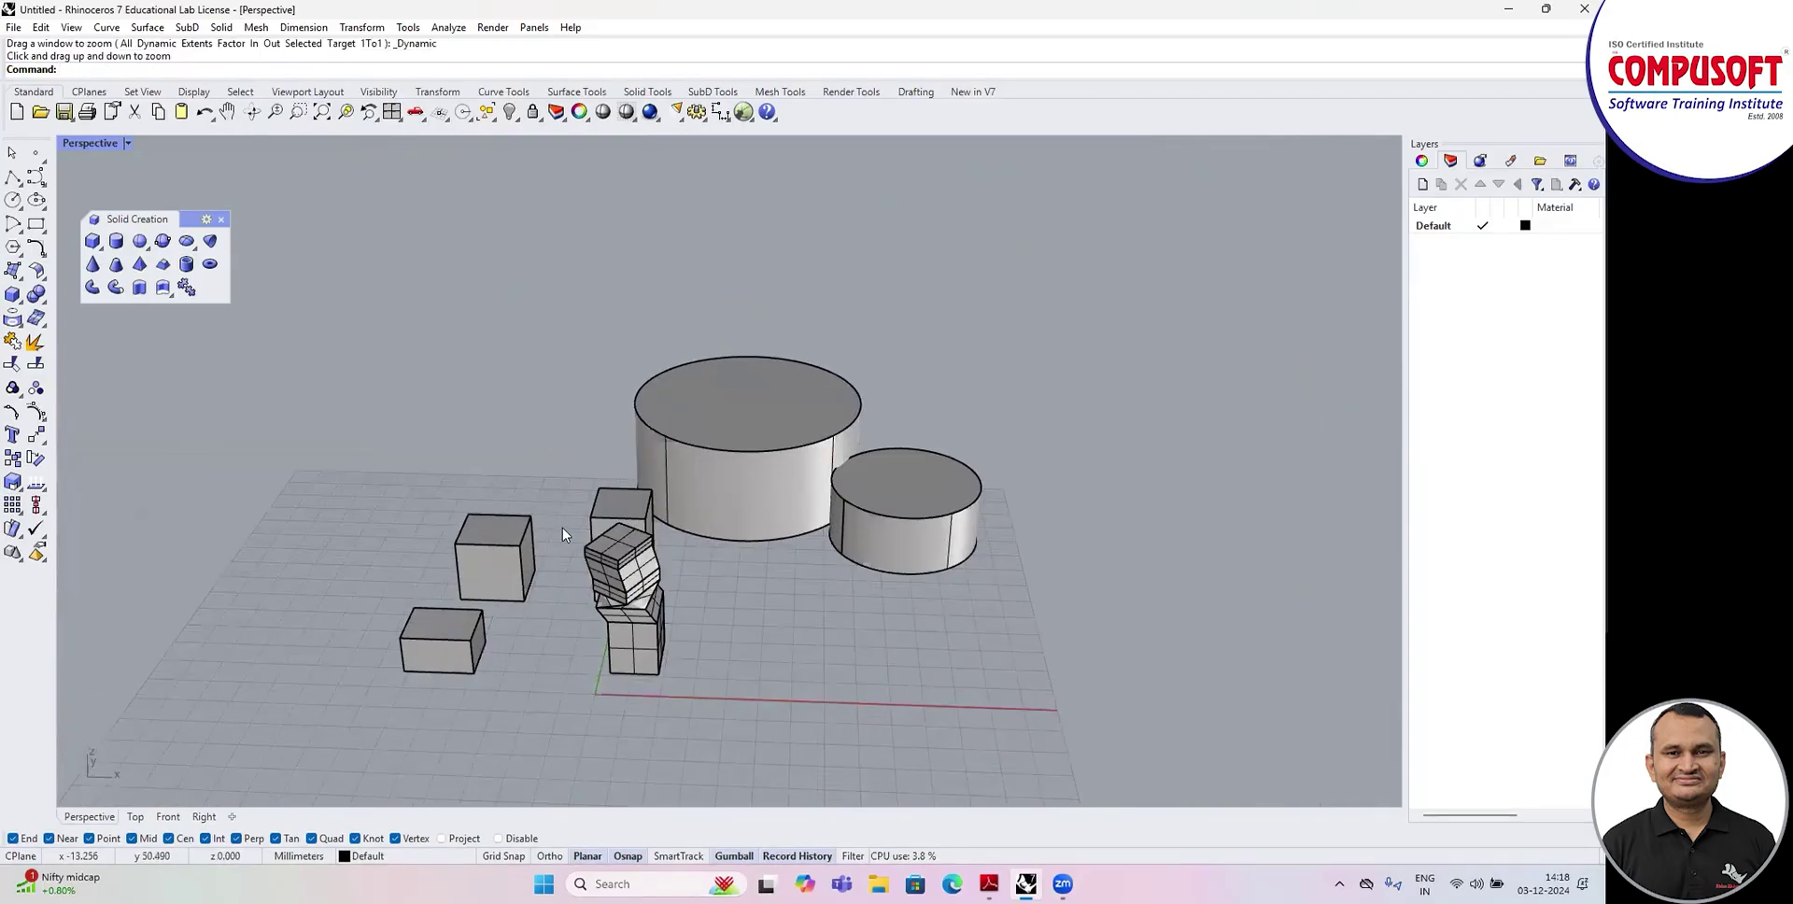
{"action": "scroll", "coordinate": [564, 534], "scroll_direction": "up", "scroll_amount": 5}
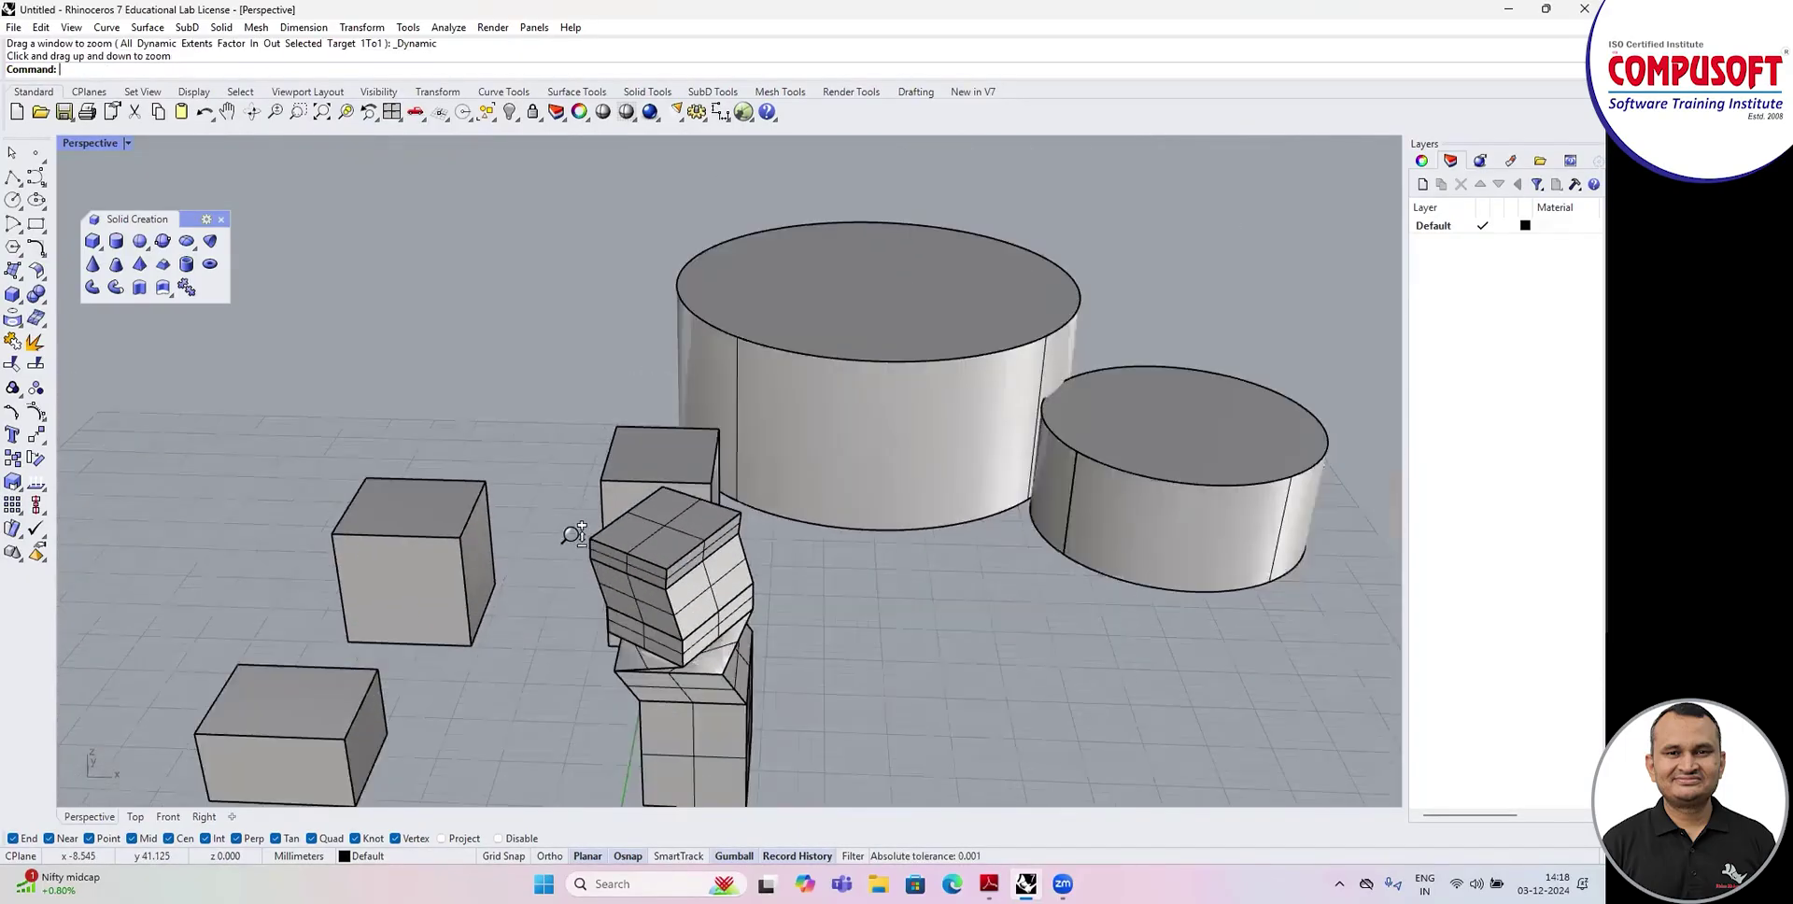
{"action": "scroll", "coordinate": [573, 534], "scroll_direction": "down", "scroll_amount": 5}
{"action": "scroll", "coordinate": [571, 515], "scroll_direction": "up", "scroll_amount": 5}
{"action": "scroll", "coordinate": [571, 514], "scroll_direction": "down", "scroll_amount": 4}
{"action": "scroll", "coordinate": [512, 451], "scroll_direction": "up", "scroll_amount": 3}
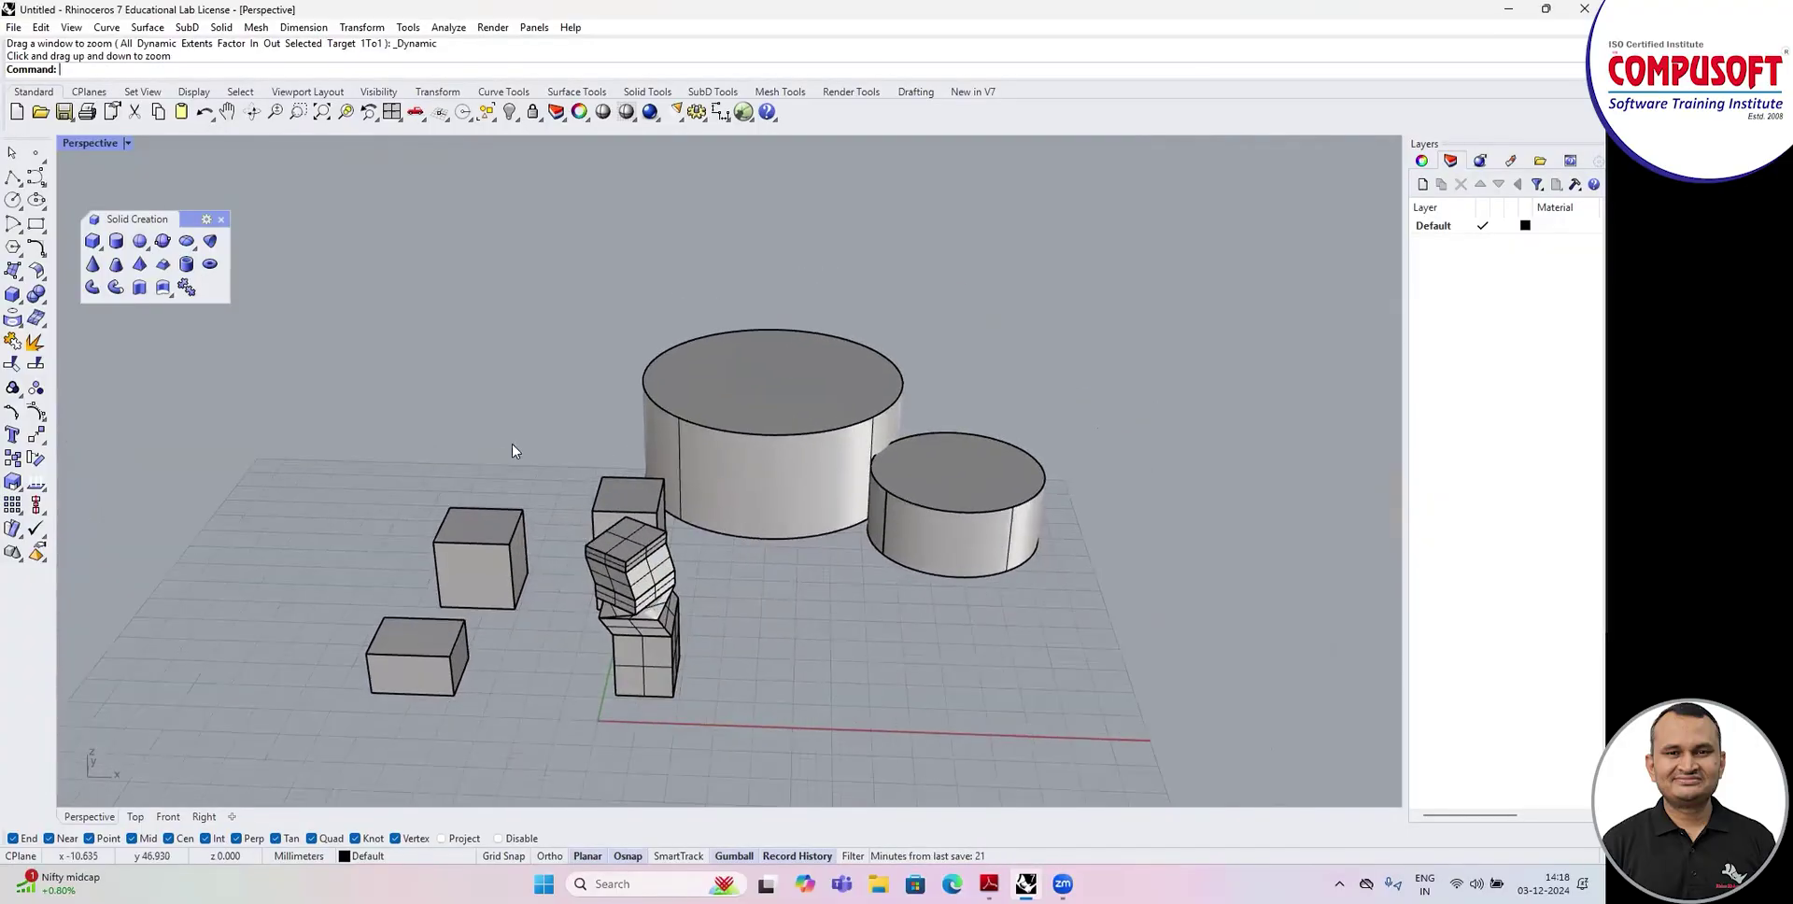
{"action": "left_click", "coordinate": [274, 111]}
{"action": "left_click_drag", "start_coordinate": [554, 471], "coordinate": [388, 308]}
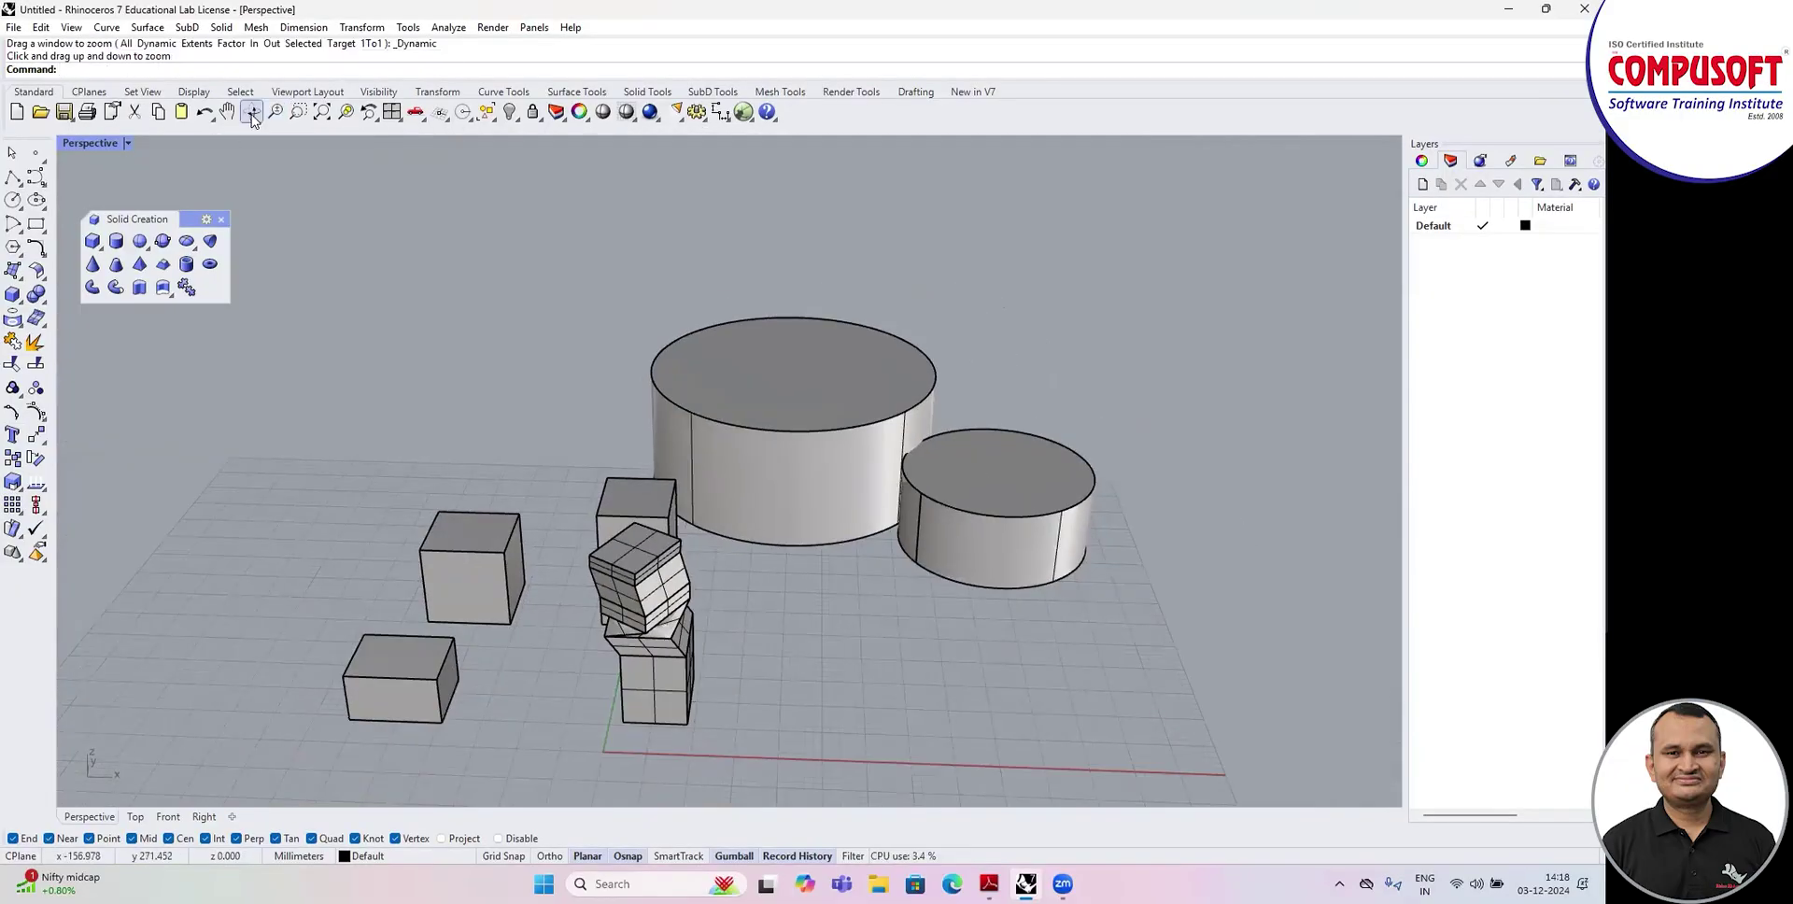
Zoom to the extents of all objects in Perspective and in every viewport, and restore the four-viewport layout.
{"action": "right_click_drag", "start_coordinate": [388, 468], "coordinate": [421, 407]}
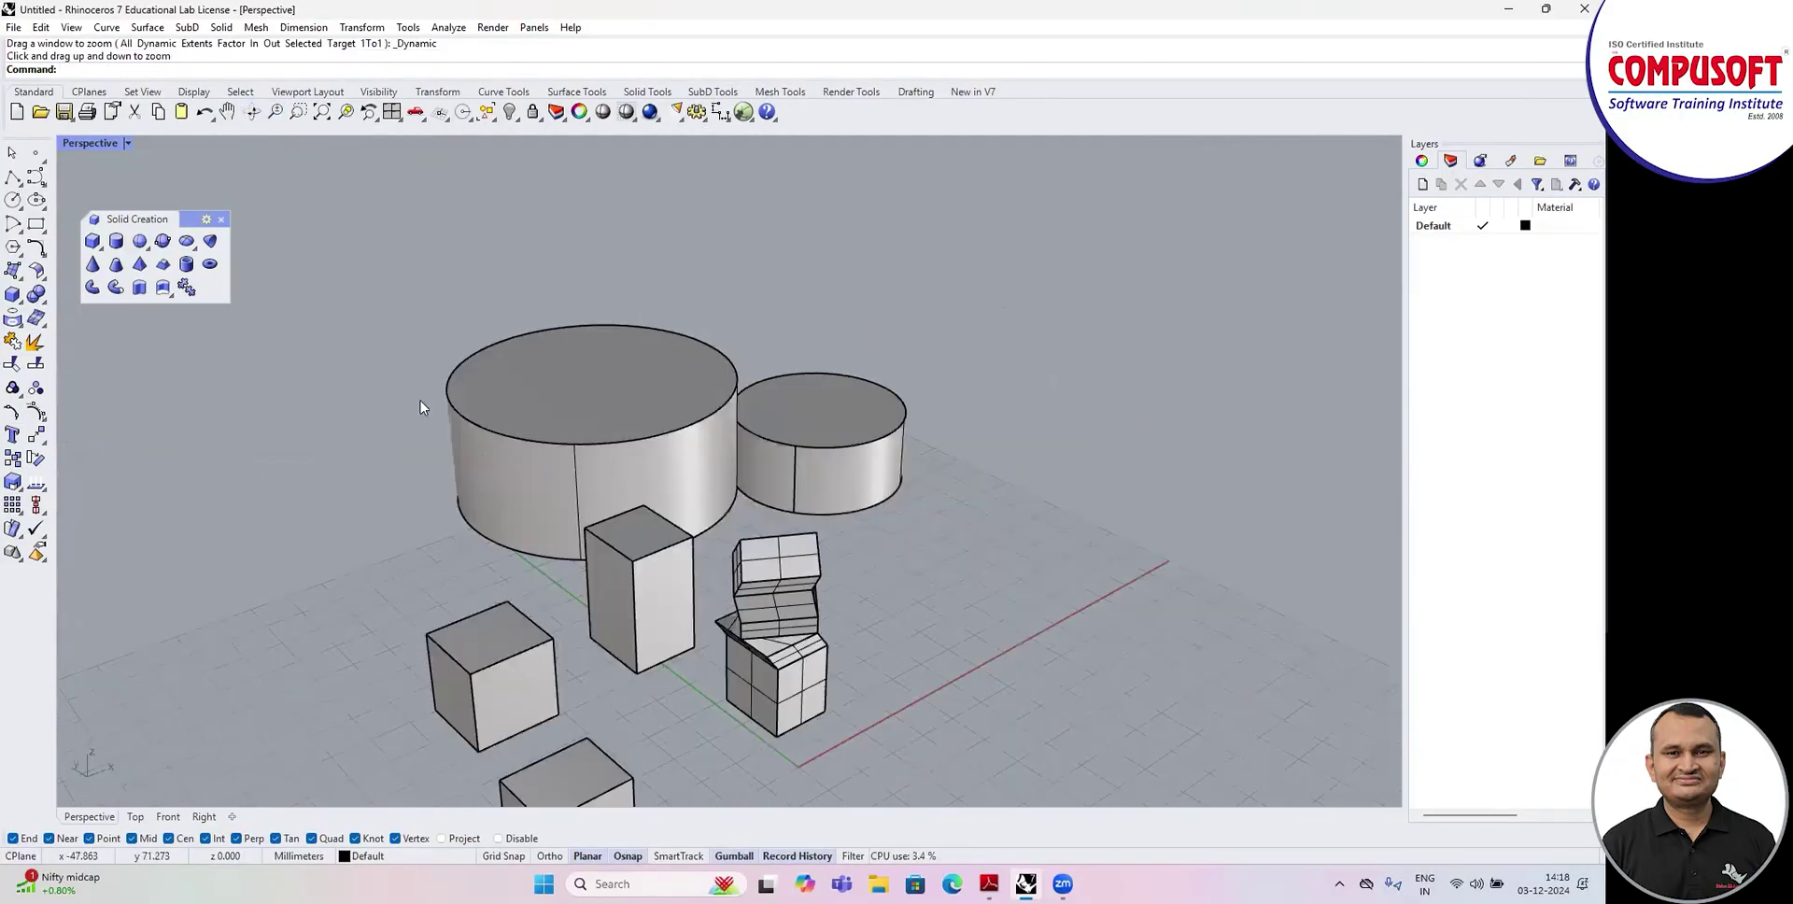
{"action": "scroll", "coordinate": [419, 402], "scroll_direction": "down", "scroll_amount": 2}
{"action": "scroll", "coordinate": [528, 466], "scroll_direction": "up", "scroll_amount": 2}
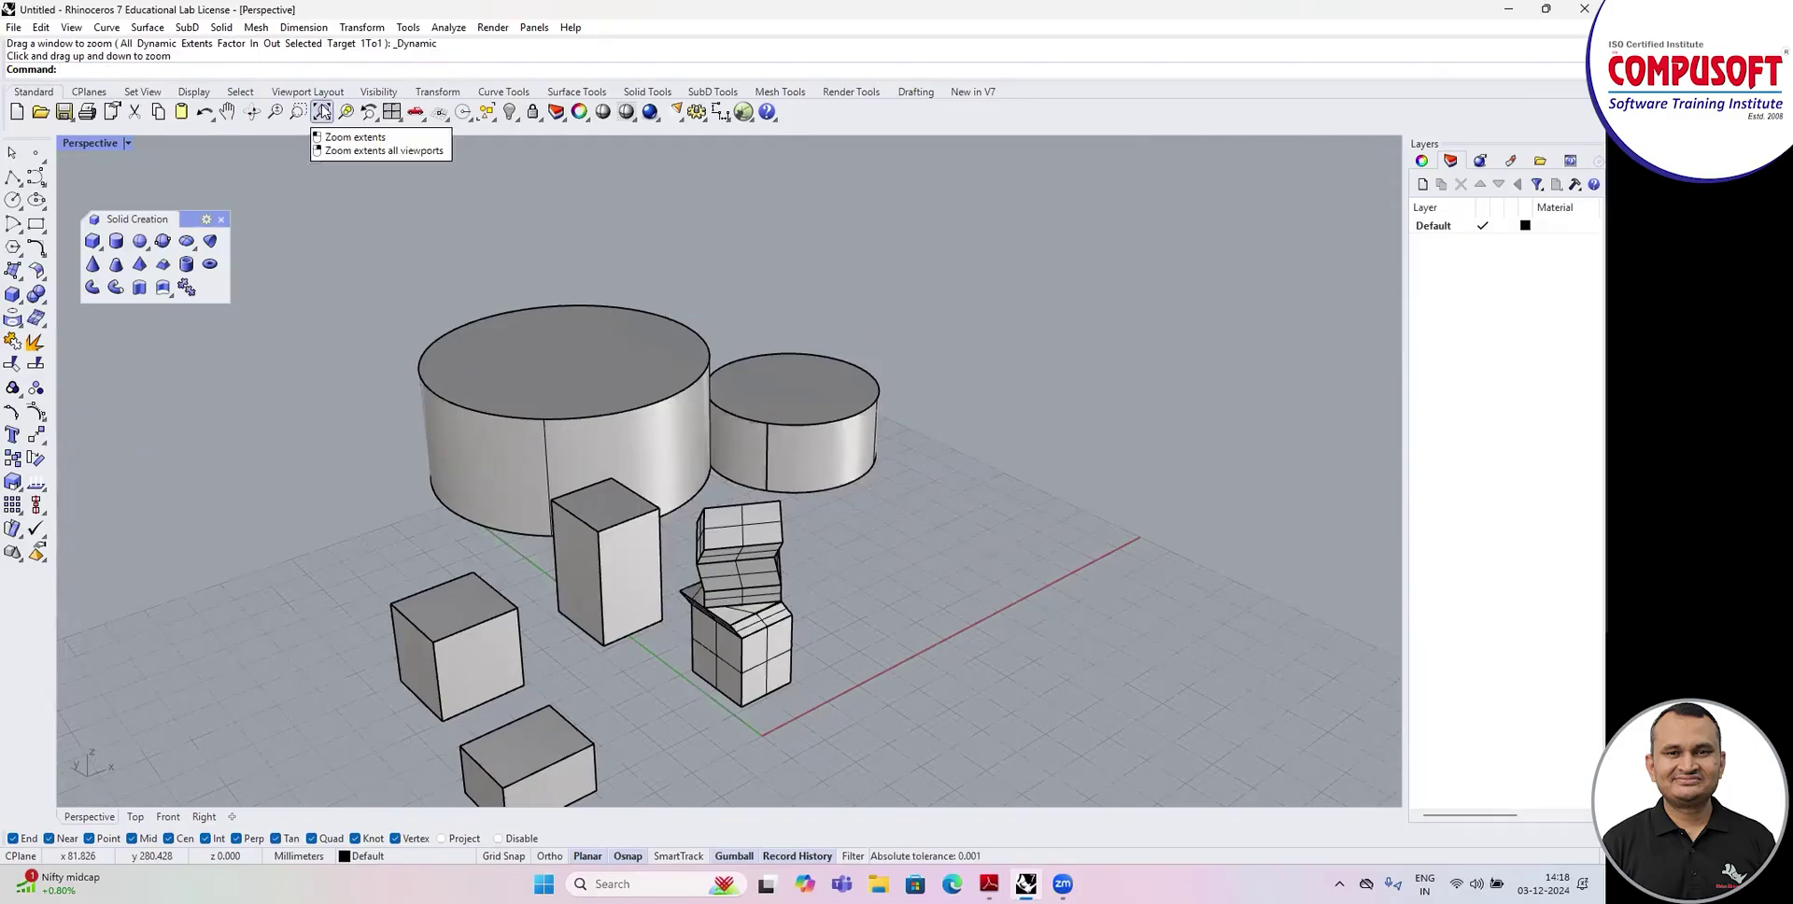
{"action": "left_click", "coordinate": [322, 112]}
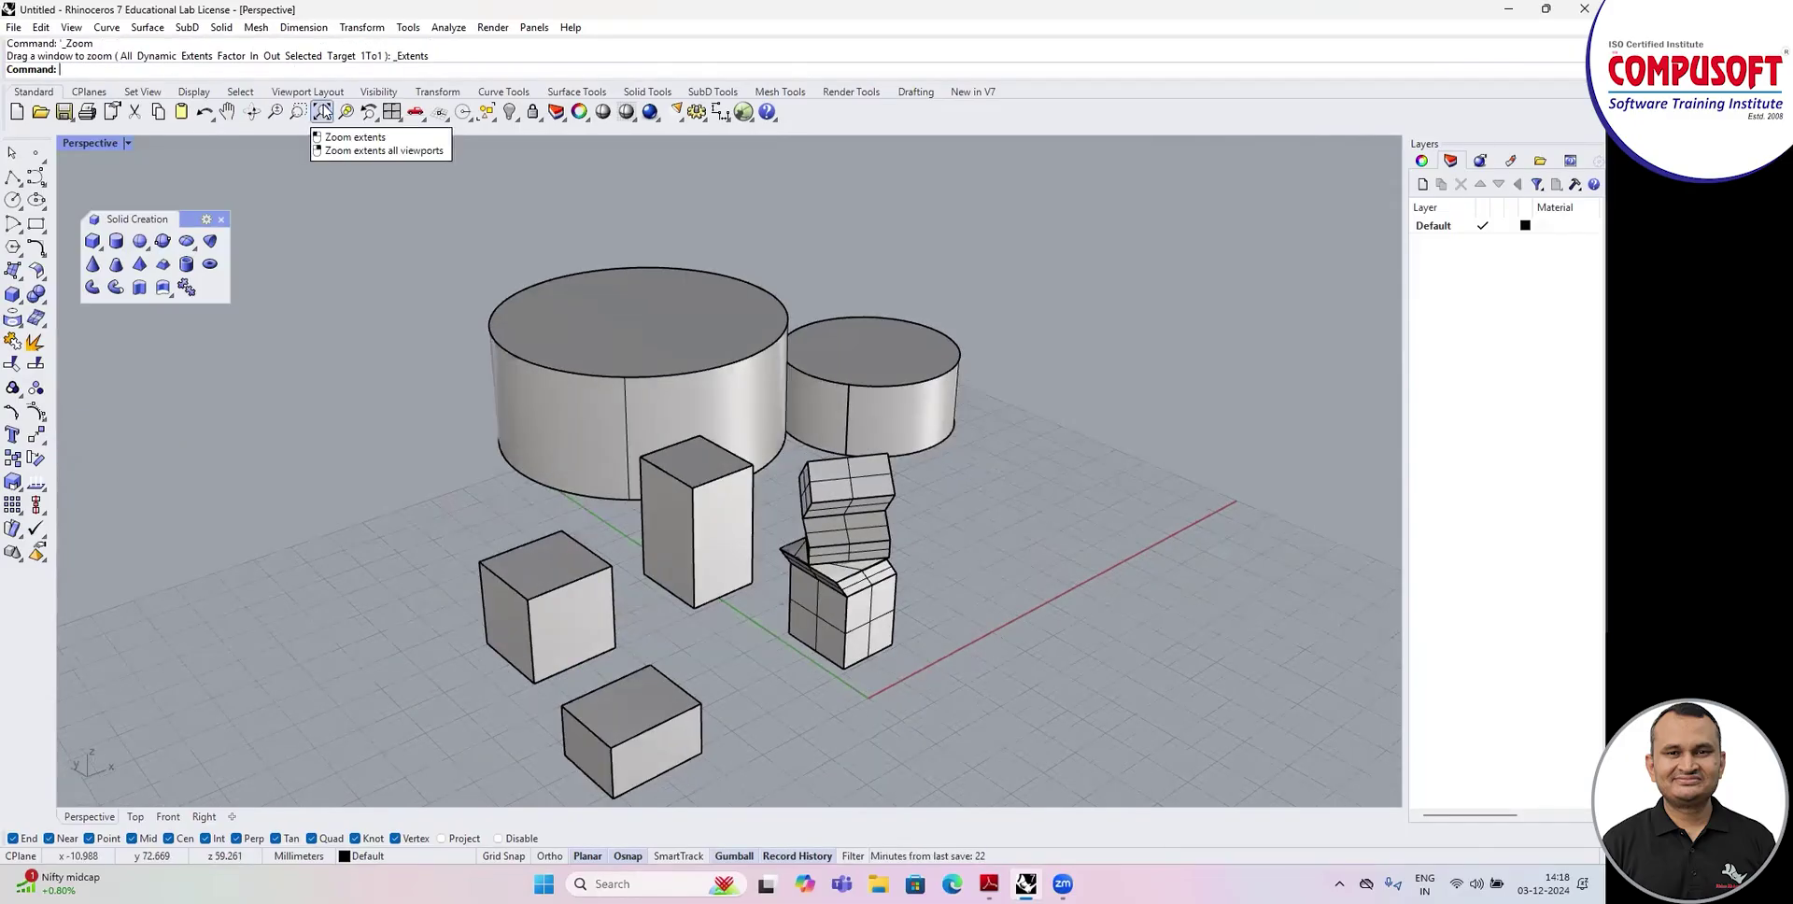
{"action": "right_click", "coordinate": [323, 112]}
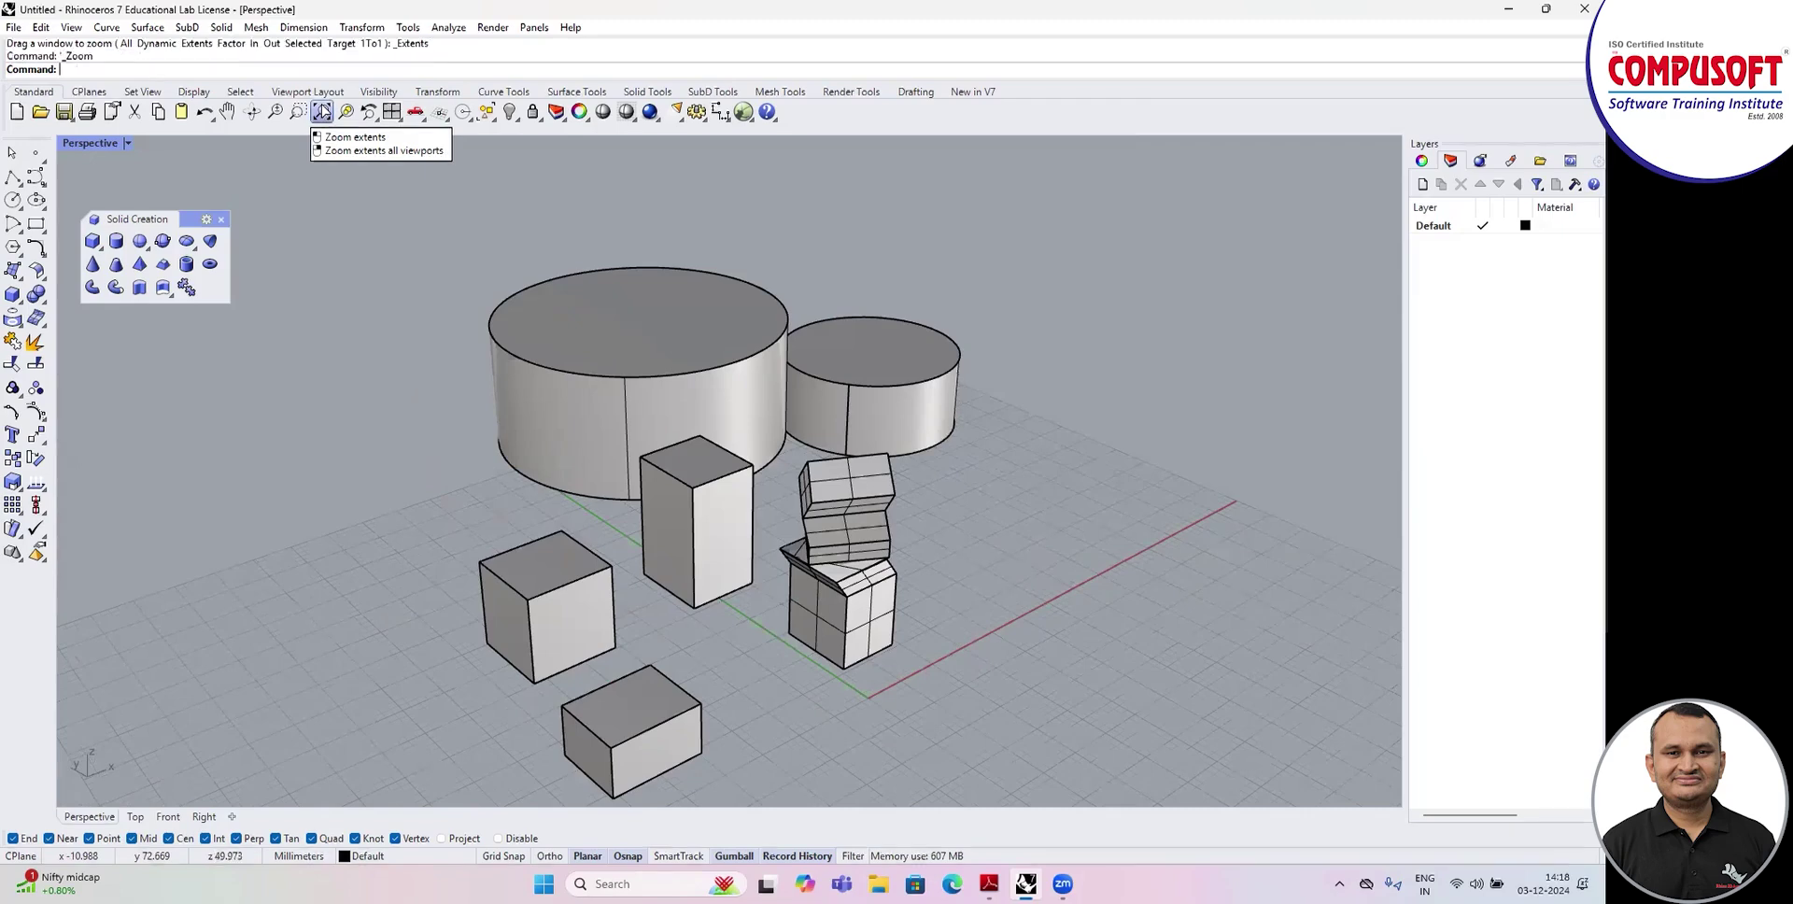
{"action": "double_click", "coordinate": [84, 142]}
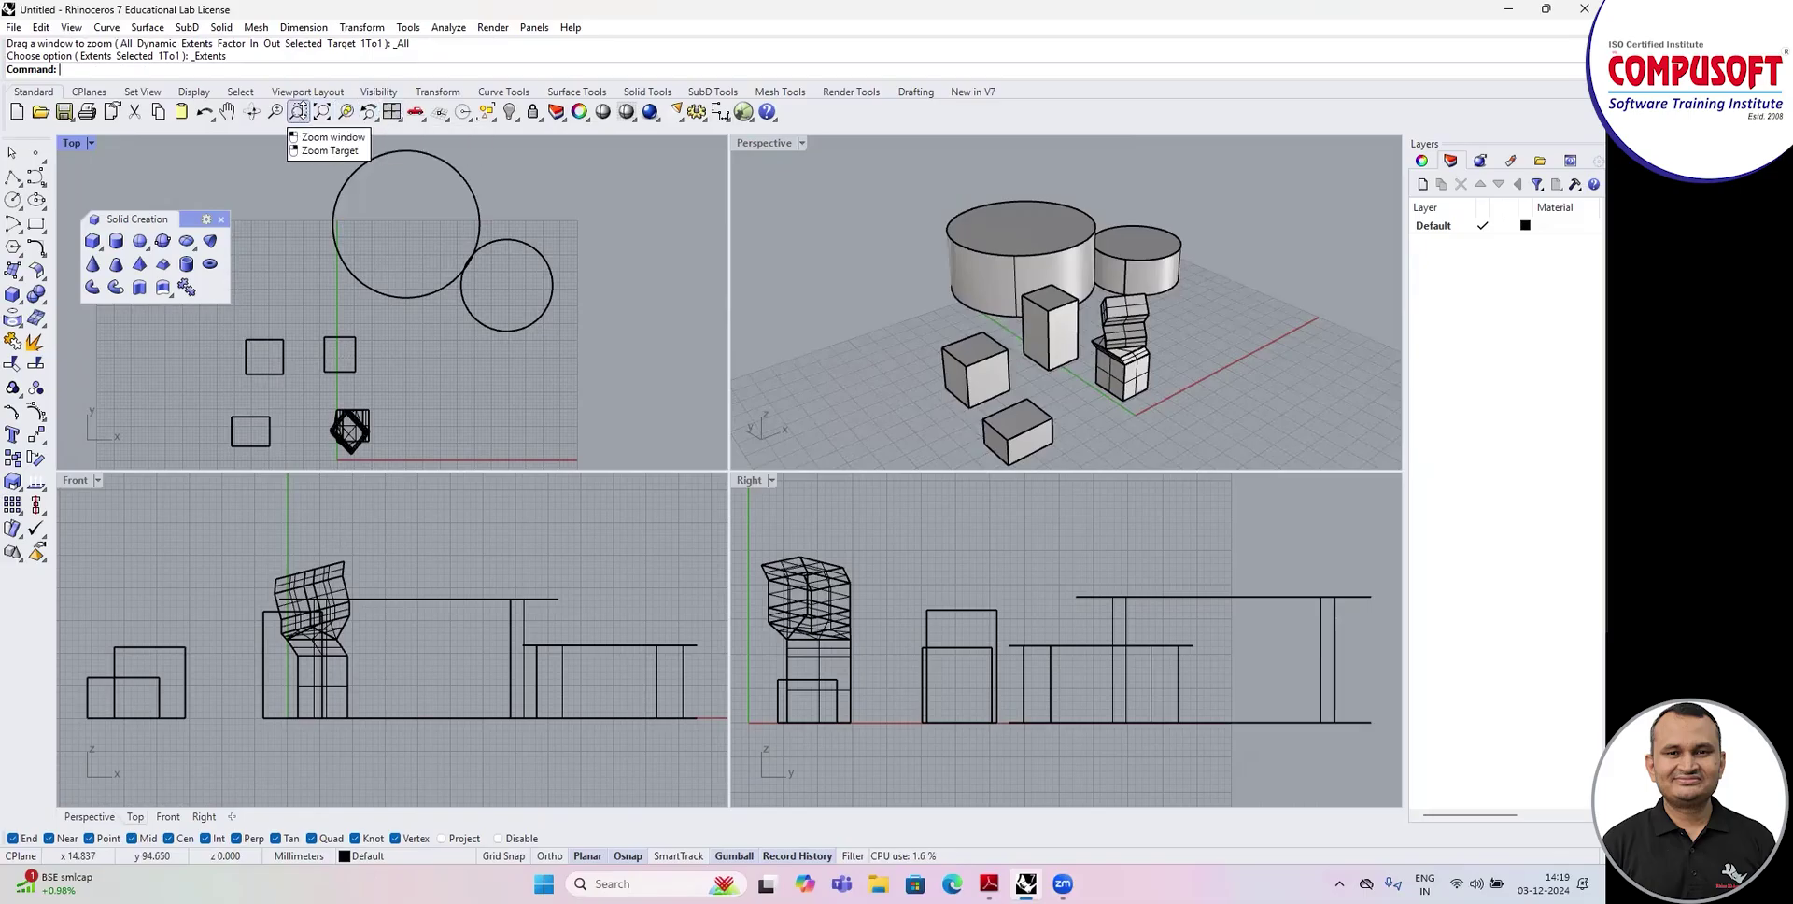
Use Zoom Window in the Top viewport to frame the tall box's outline.
{"action": "left_click", "coordinate": [297, 111]}
{"action": "scroll", "coordinate": [465, 313], "scroll_direction": "down", "scroll_amount": 2}
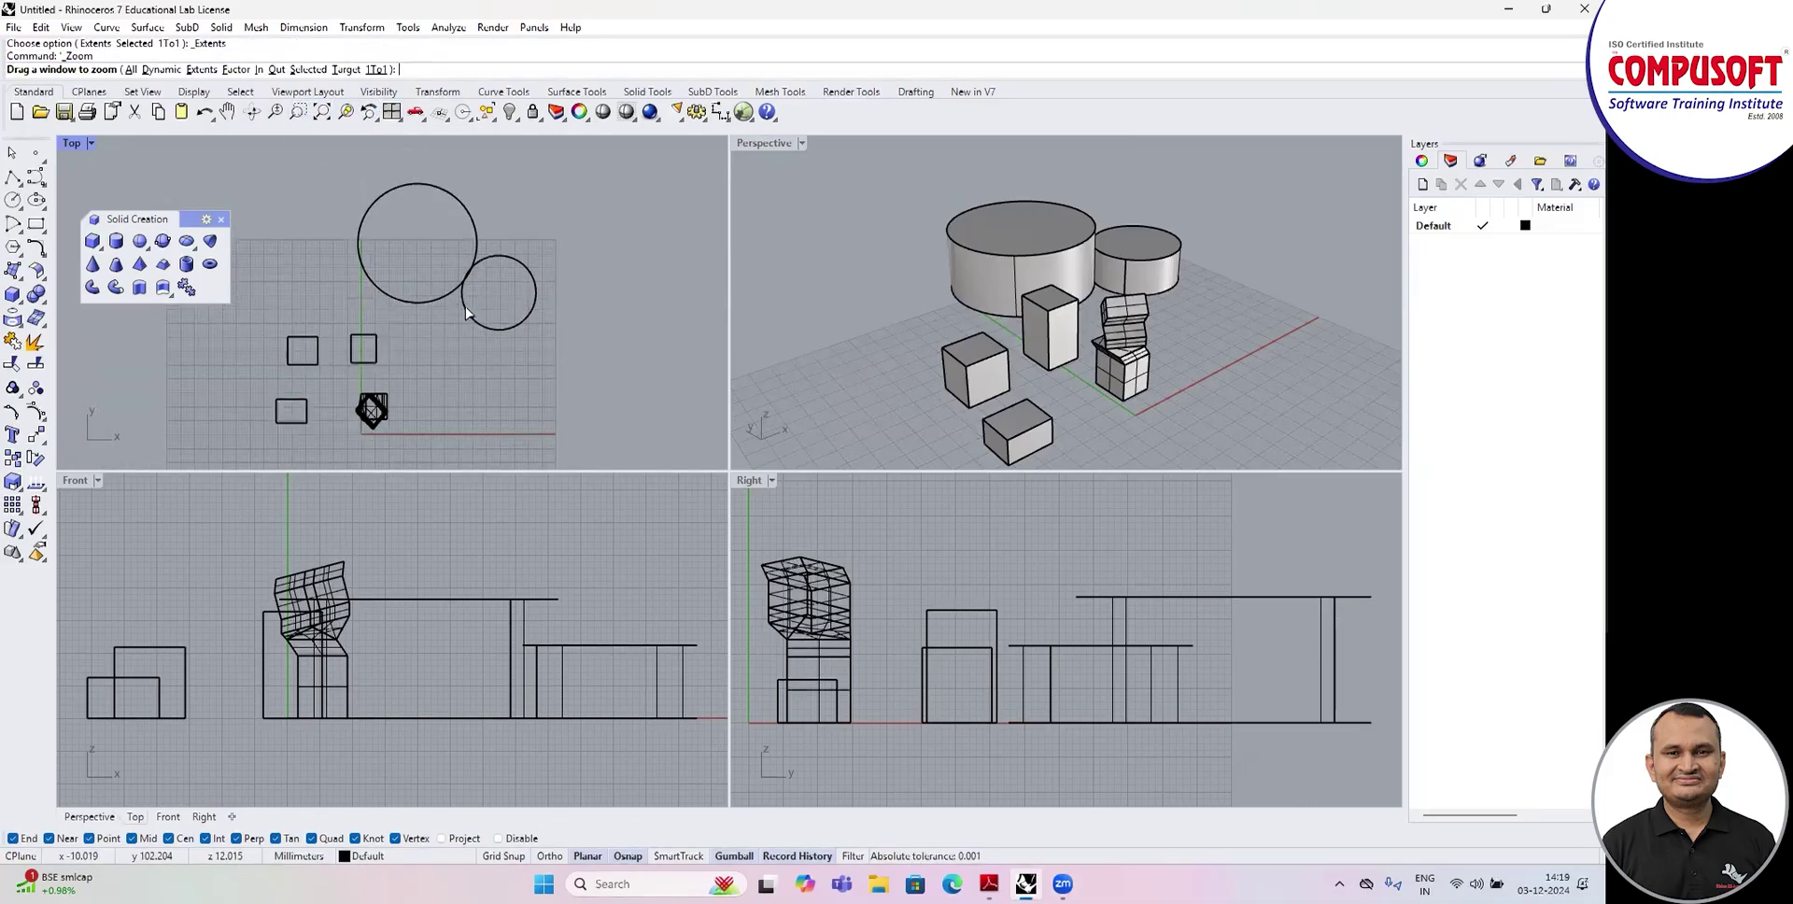
{"action": "left_click_drag", "start_coordinate": [328, 317], "coordinate": [430, 382]}
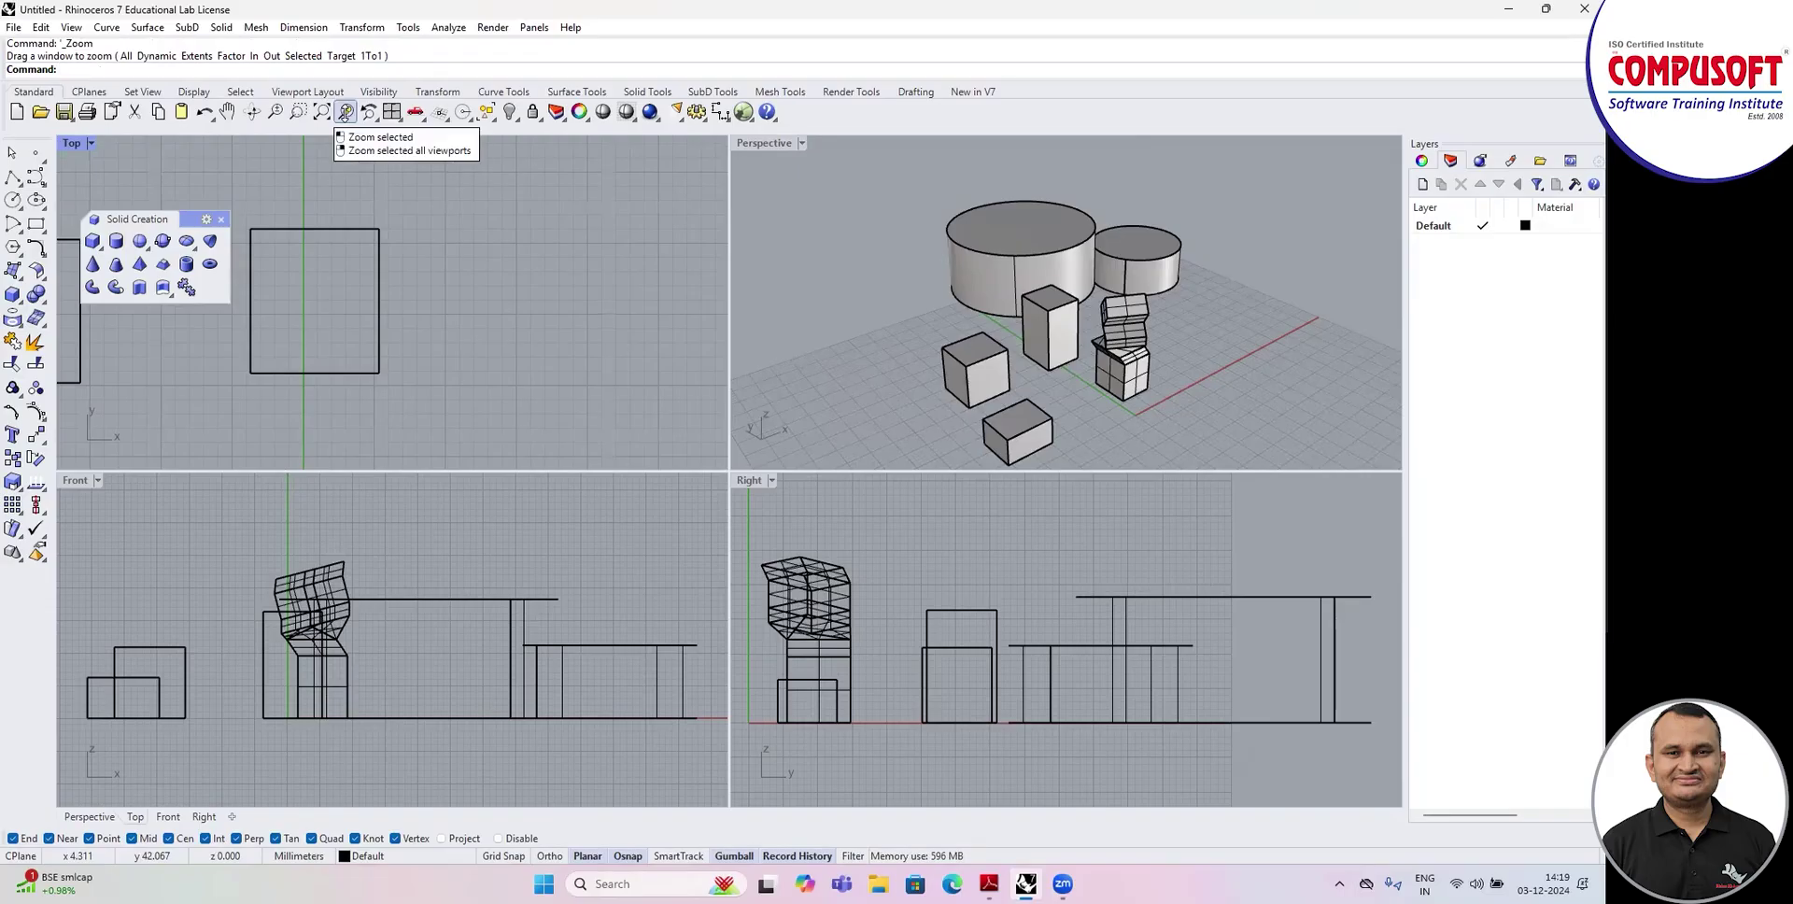
Select the tall box and use Zoom Selected on it in the Perspective view and in all viewports.
{"action": "left_click", "coordinate": [345, 112]}
{"action": "left_click", "coordinate": [1067, 343]}
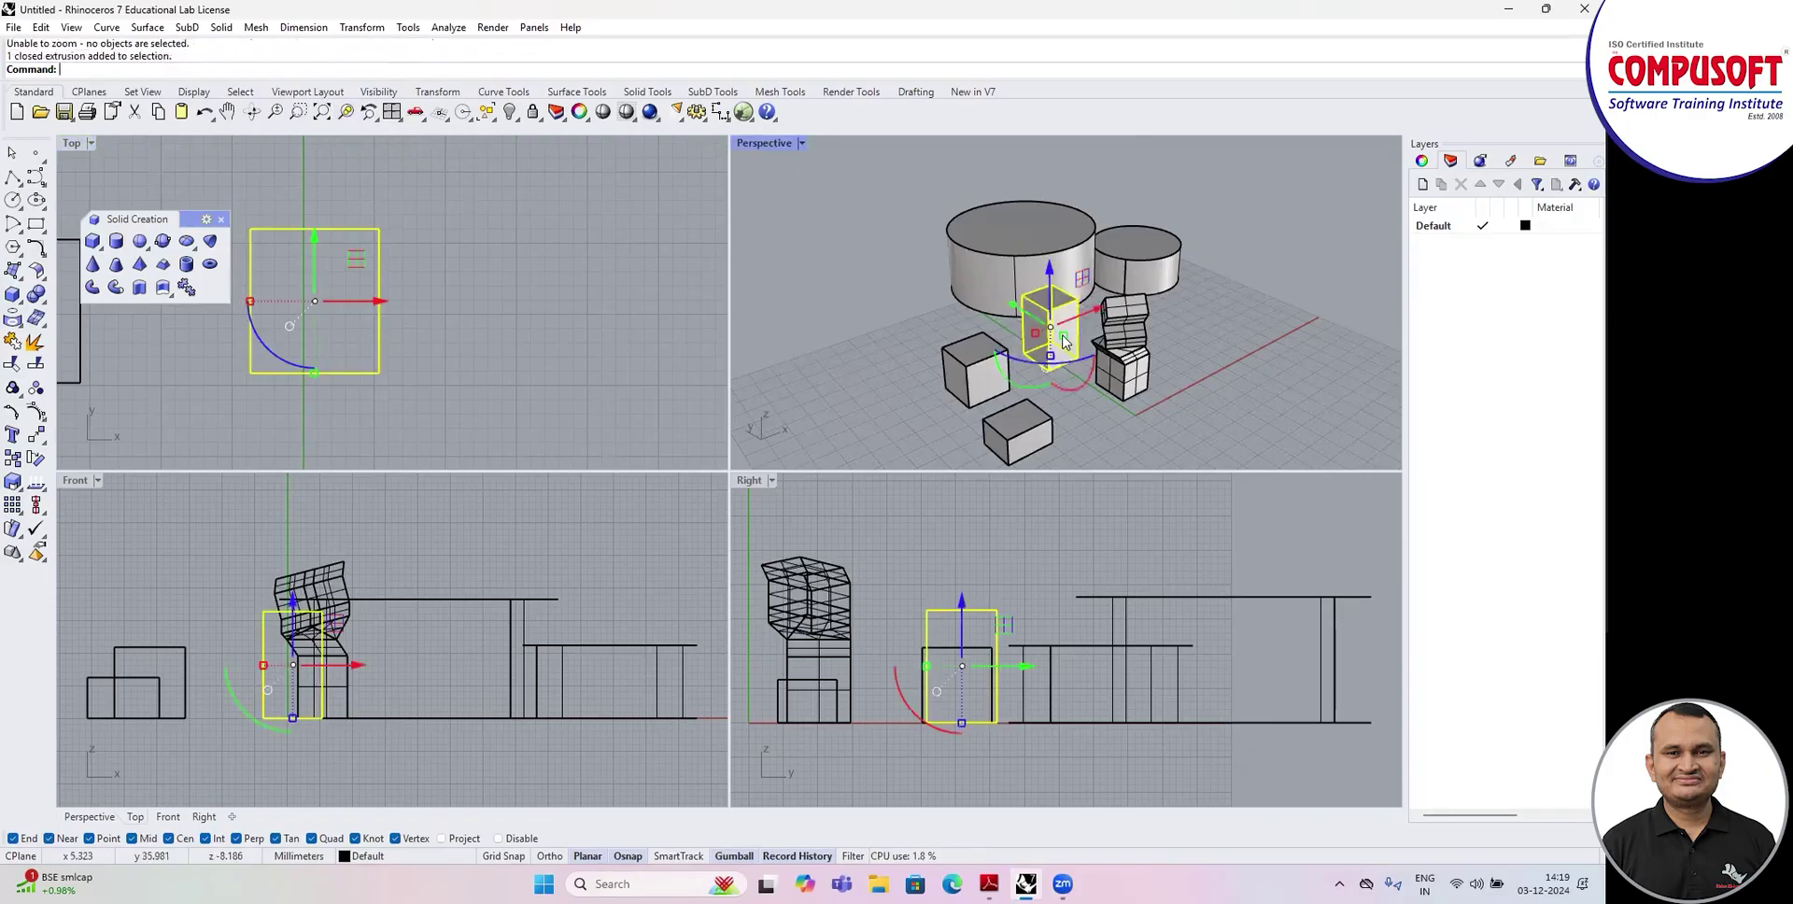
{"action": "left_click", "coordinate": [346, 112]}
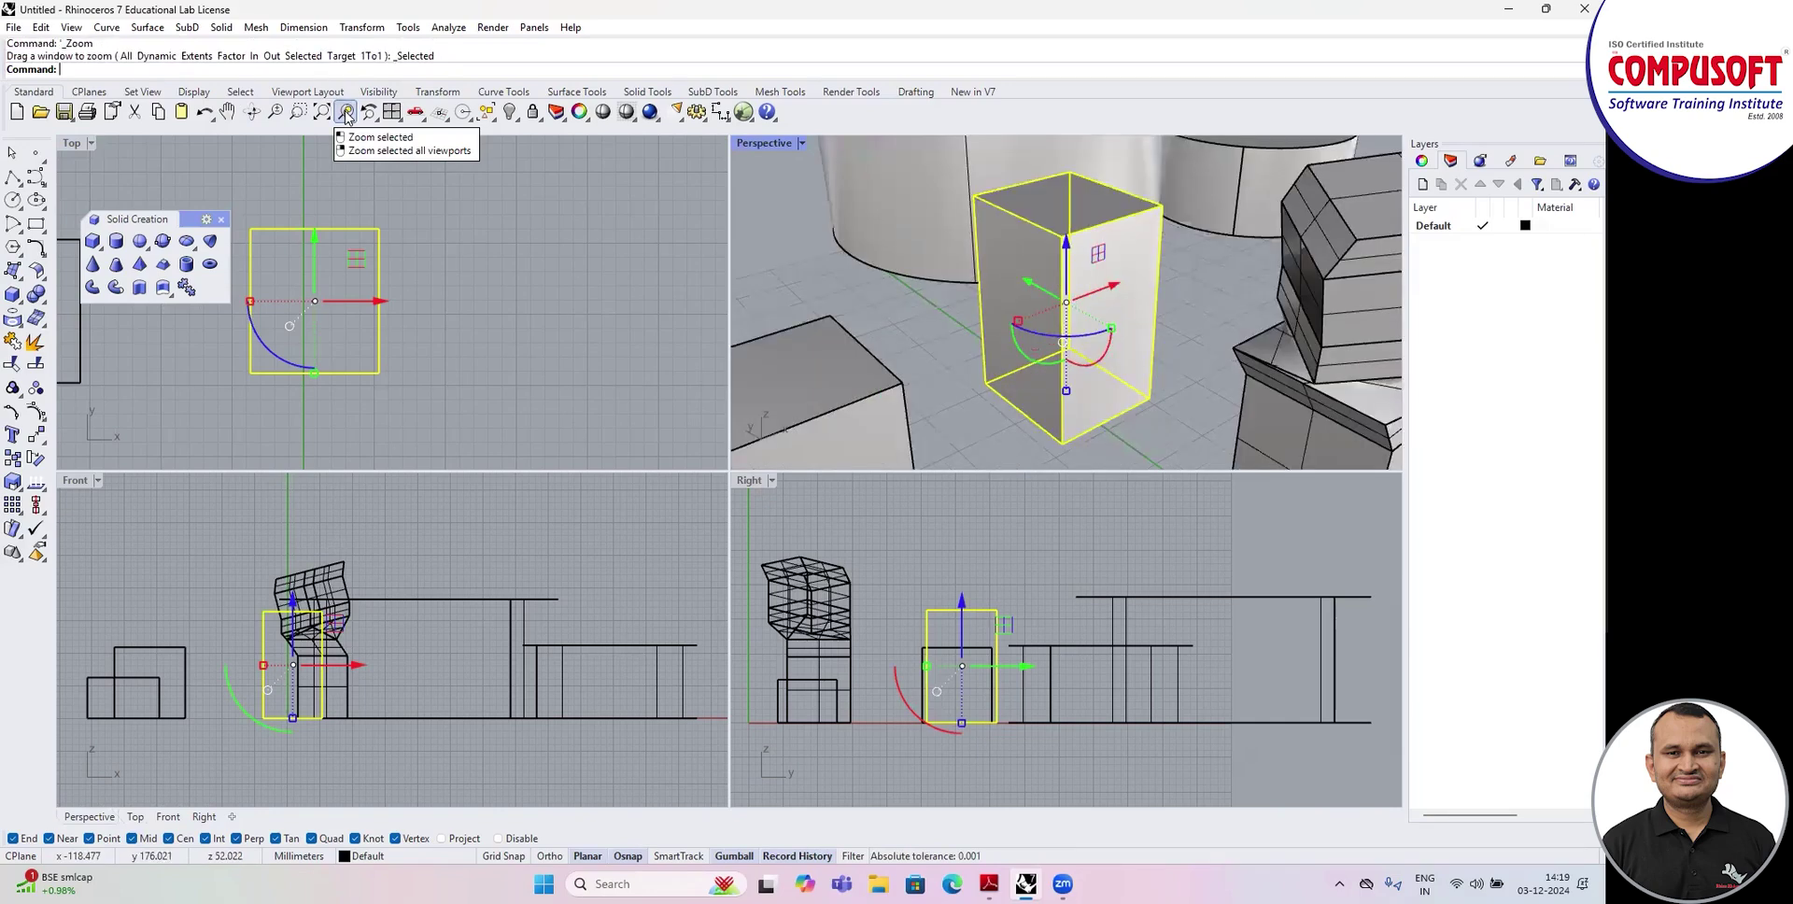
{"action": "right_click", "coordinate": [345, 112]}
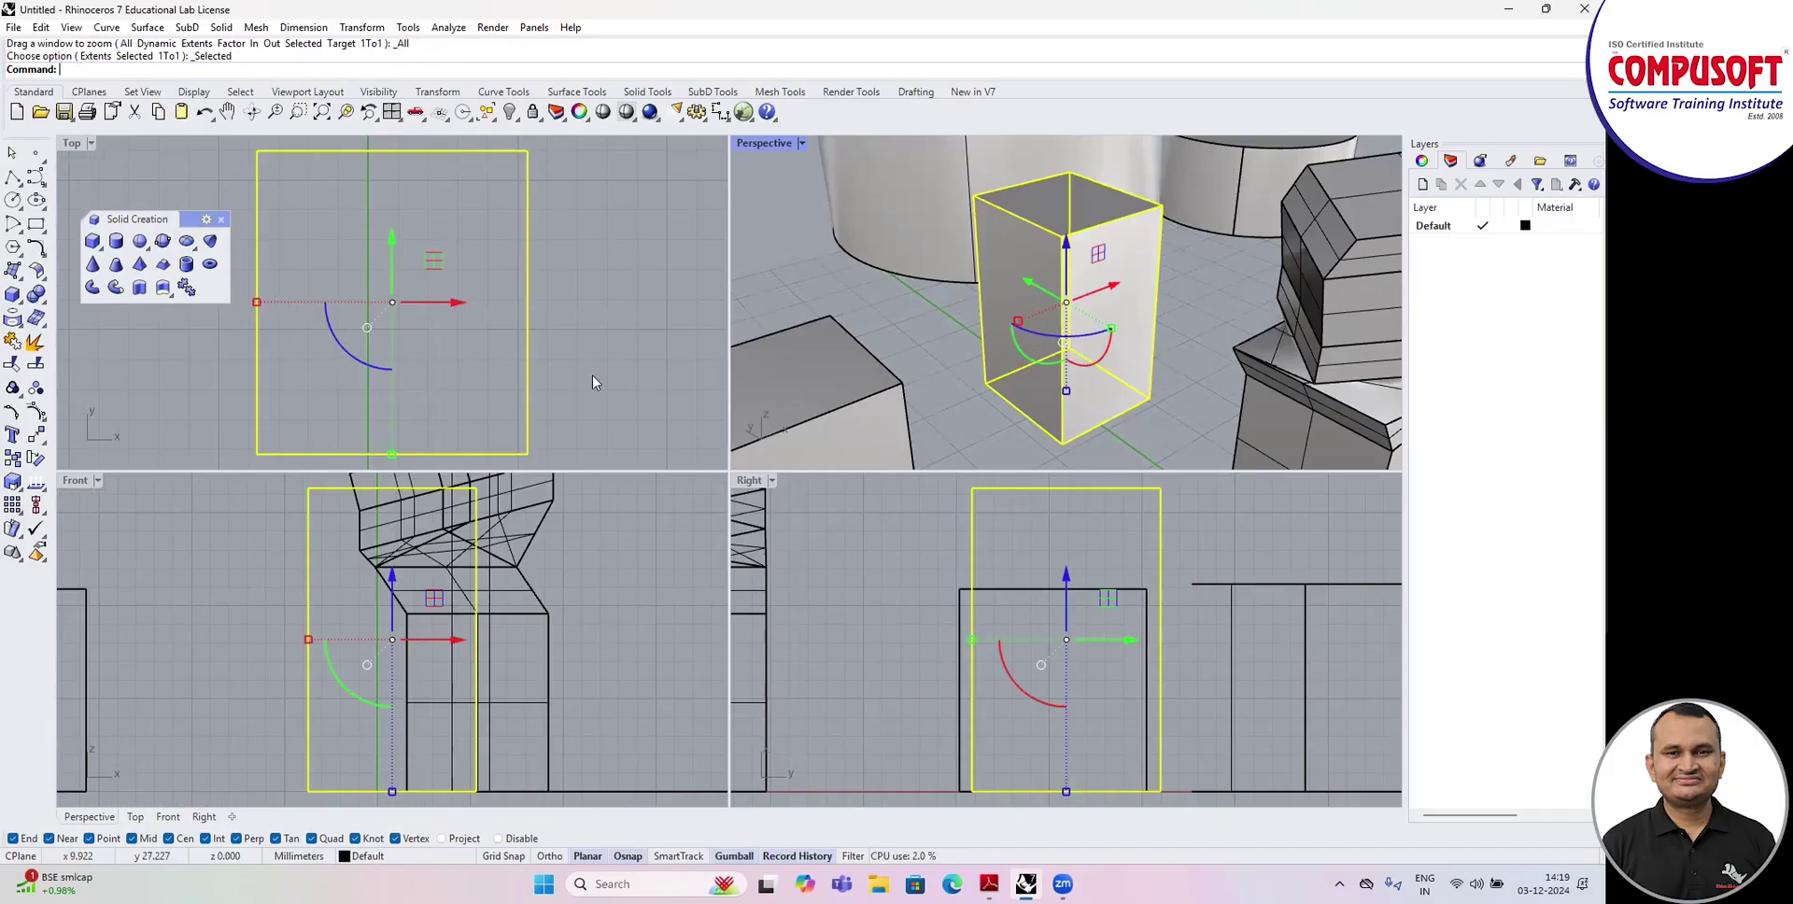
Reset the four viewports to their default views and maximize the Perspective view.
{"action": "left_click", "coordinate": [390, 113]}
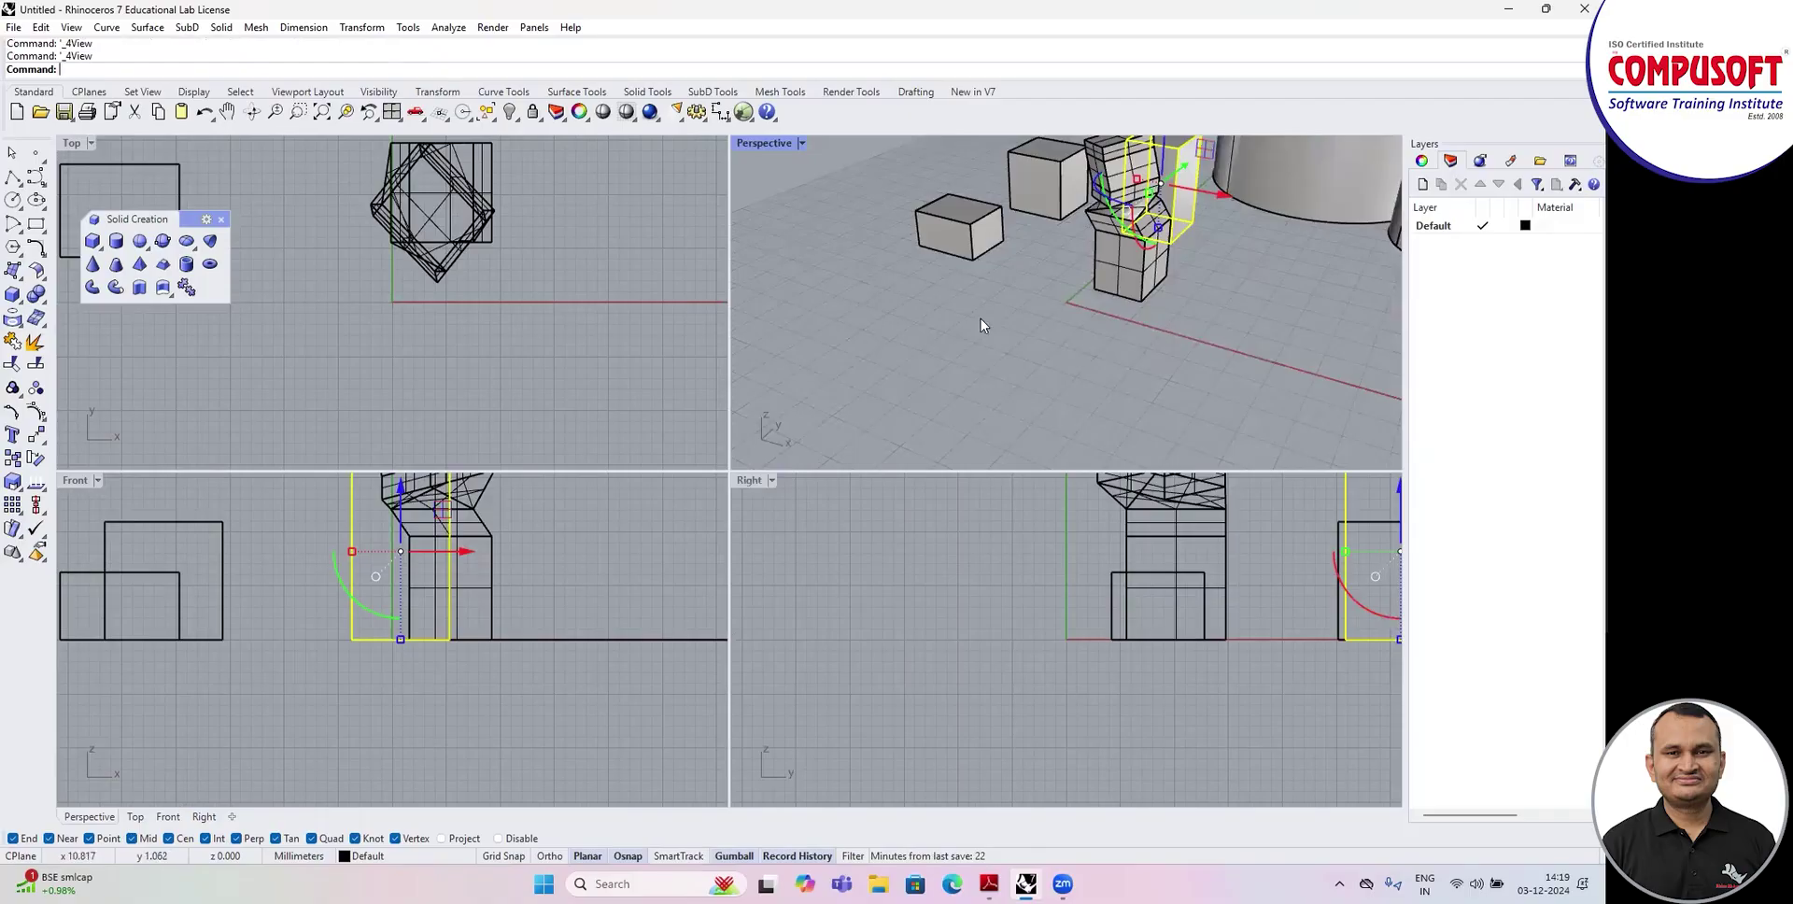
{"action": "double_click", "coordinate": [764, 143]}
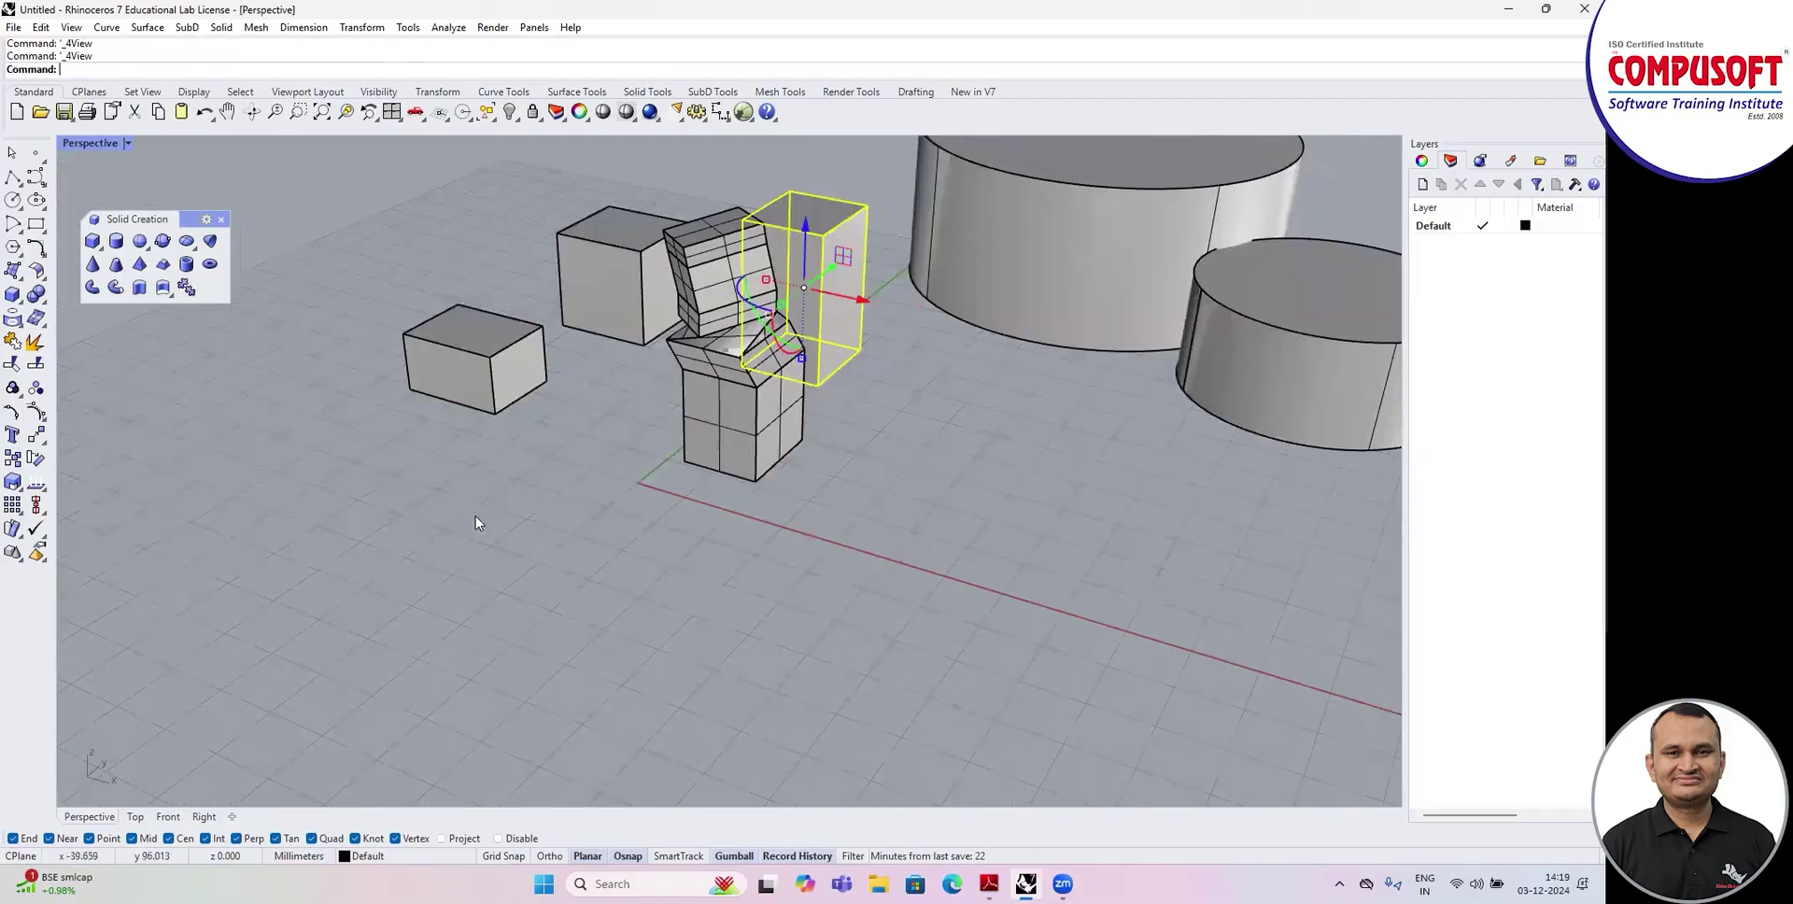
{"action": "scroll", "coordinate": [584, 513], "scroll_direction": "down", "scroll_amount": 5}
Set the Gumball Drag Strength to 18 and move the cube beside the low box in the negative X direction.
{"action": "right_click", "coordinate": [734, 857]}
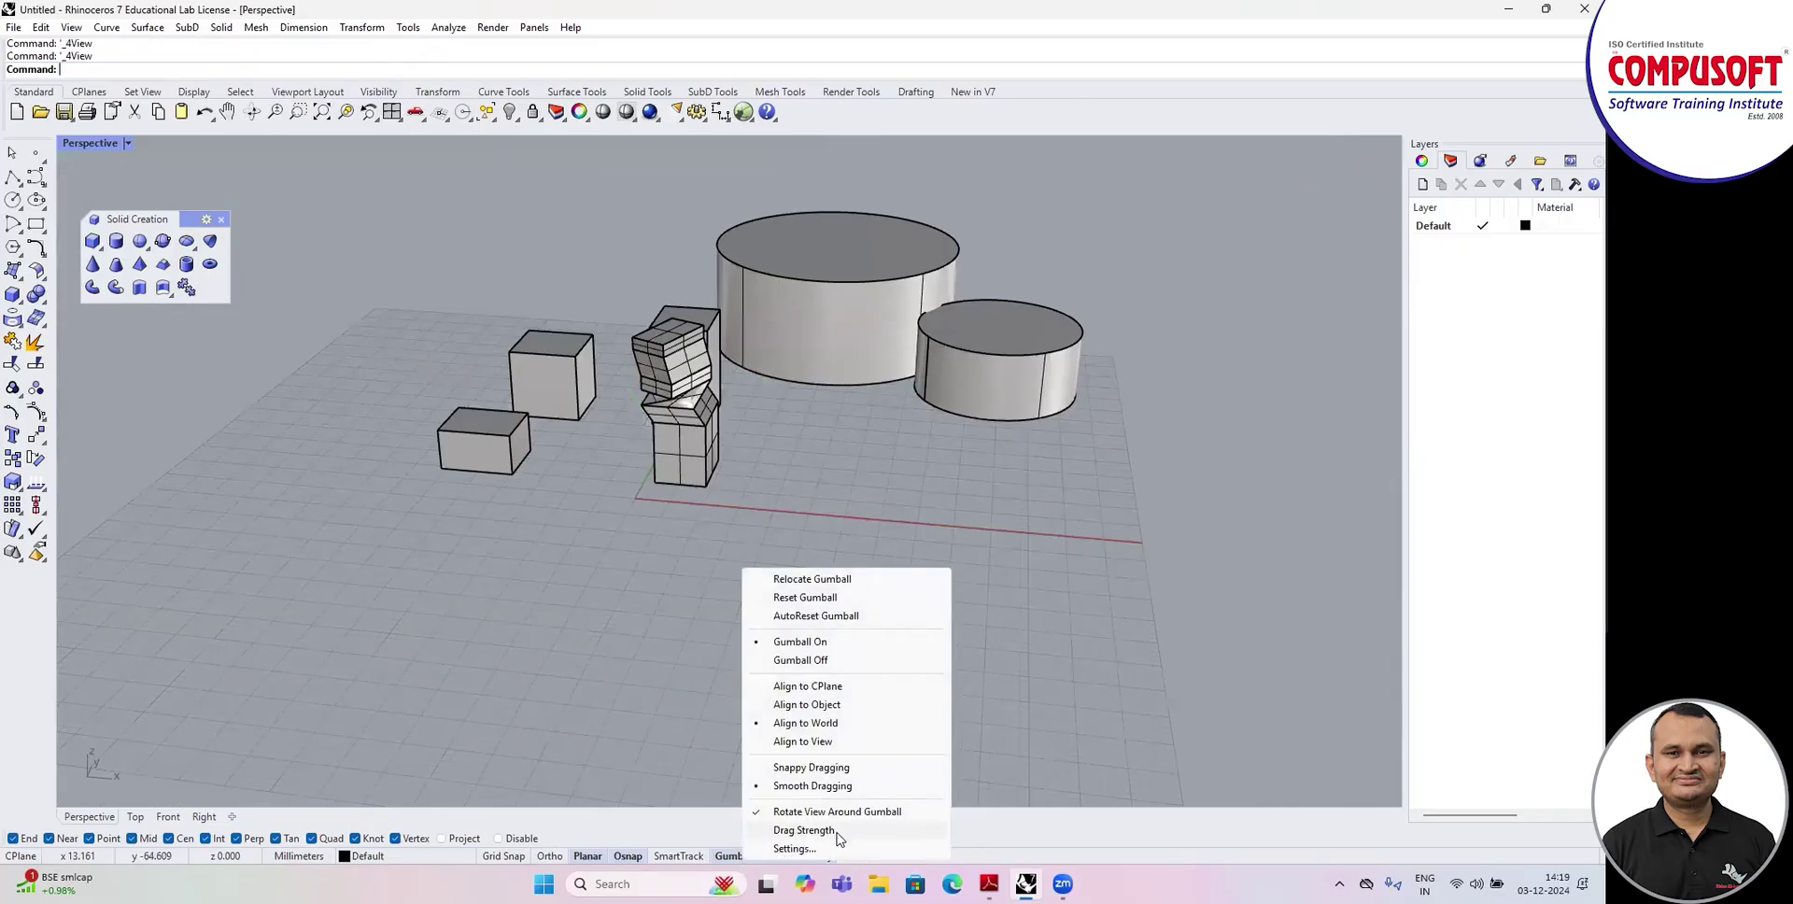
{"action": "key", "text": "Escape"}
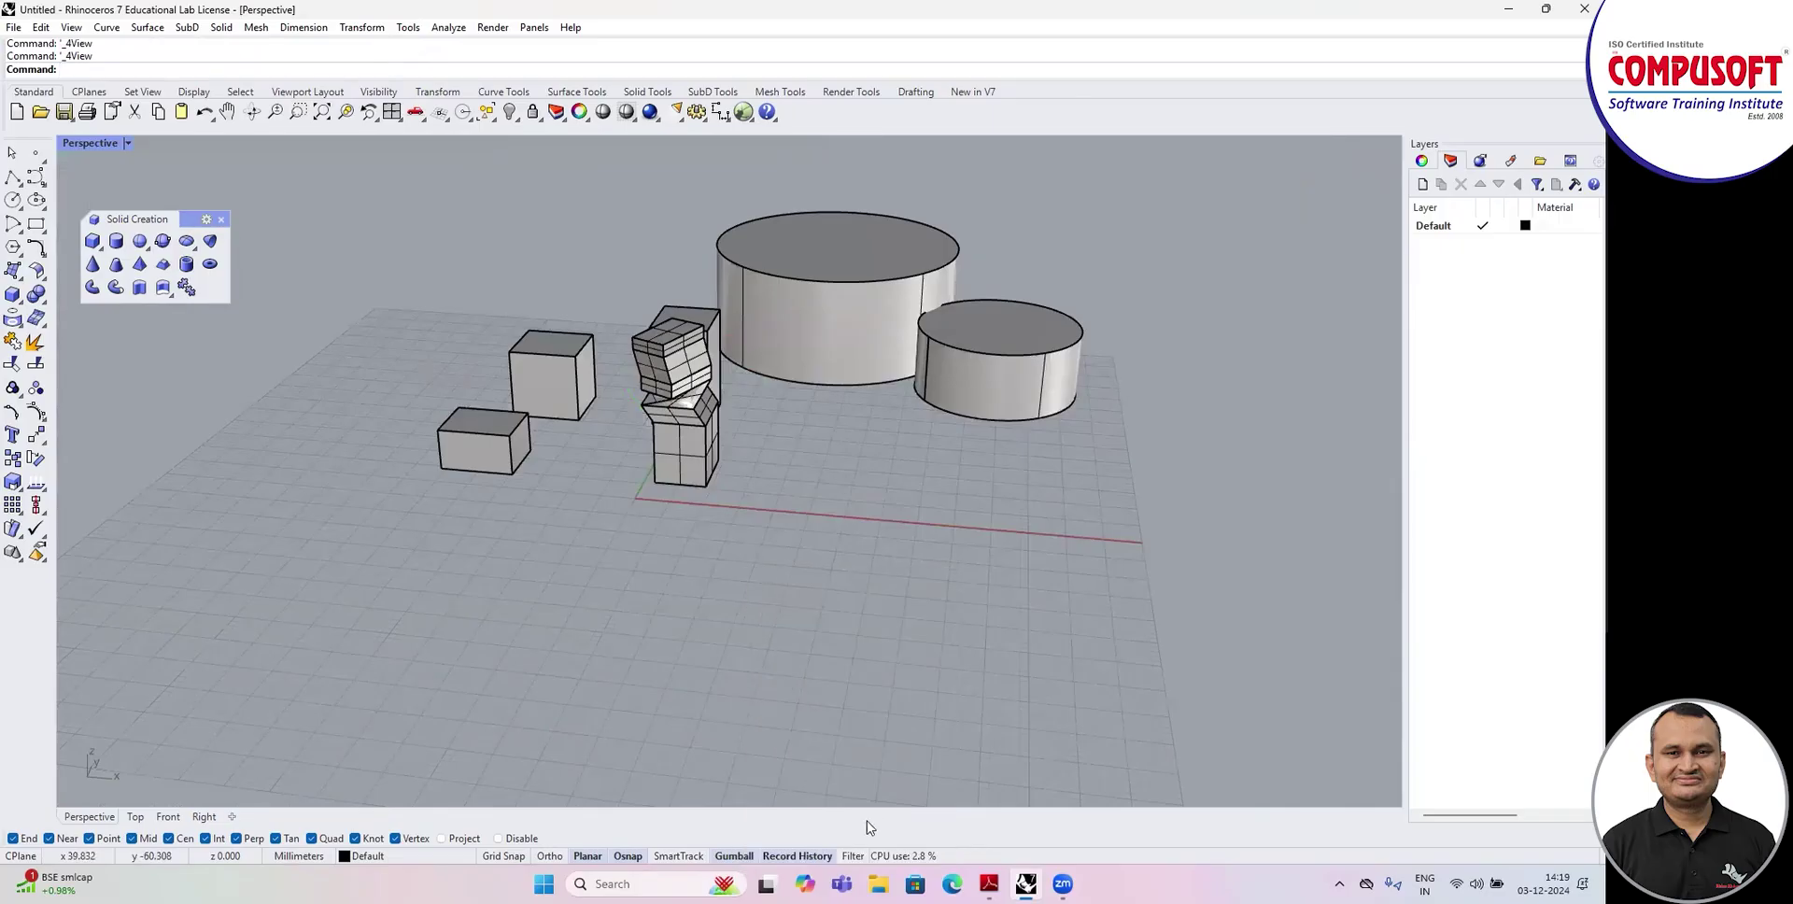
{"action": "scroll", "coordinate": [574, 346], "scroll_direction": "up", "scroll_amount": 2}
{"action": "left_click", "coordinate": [550, 383]}
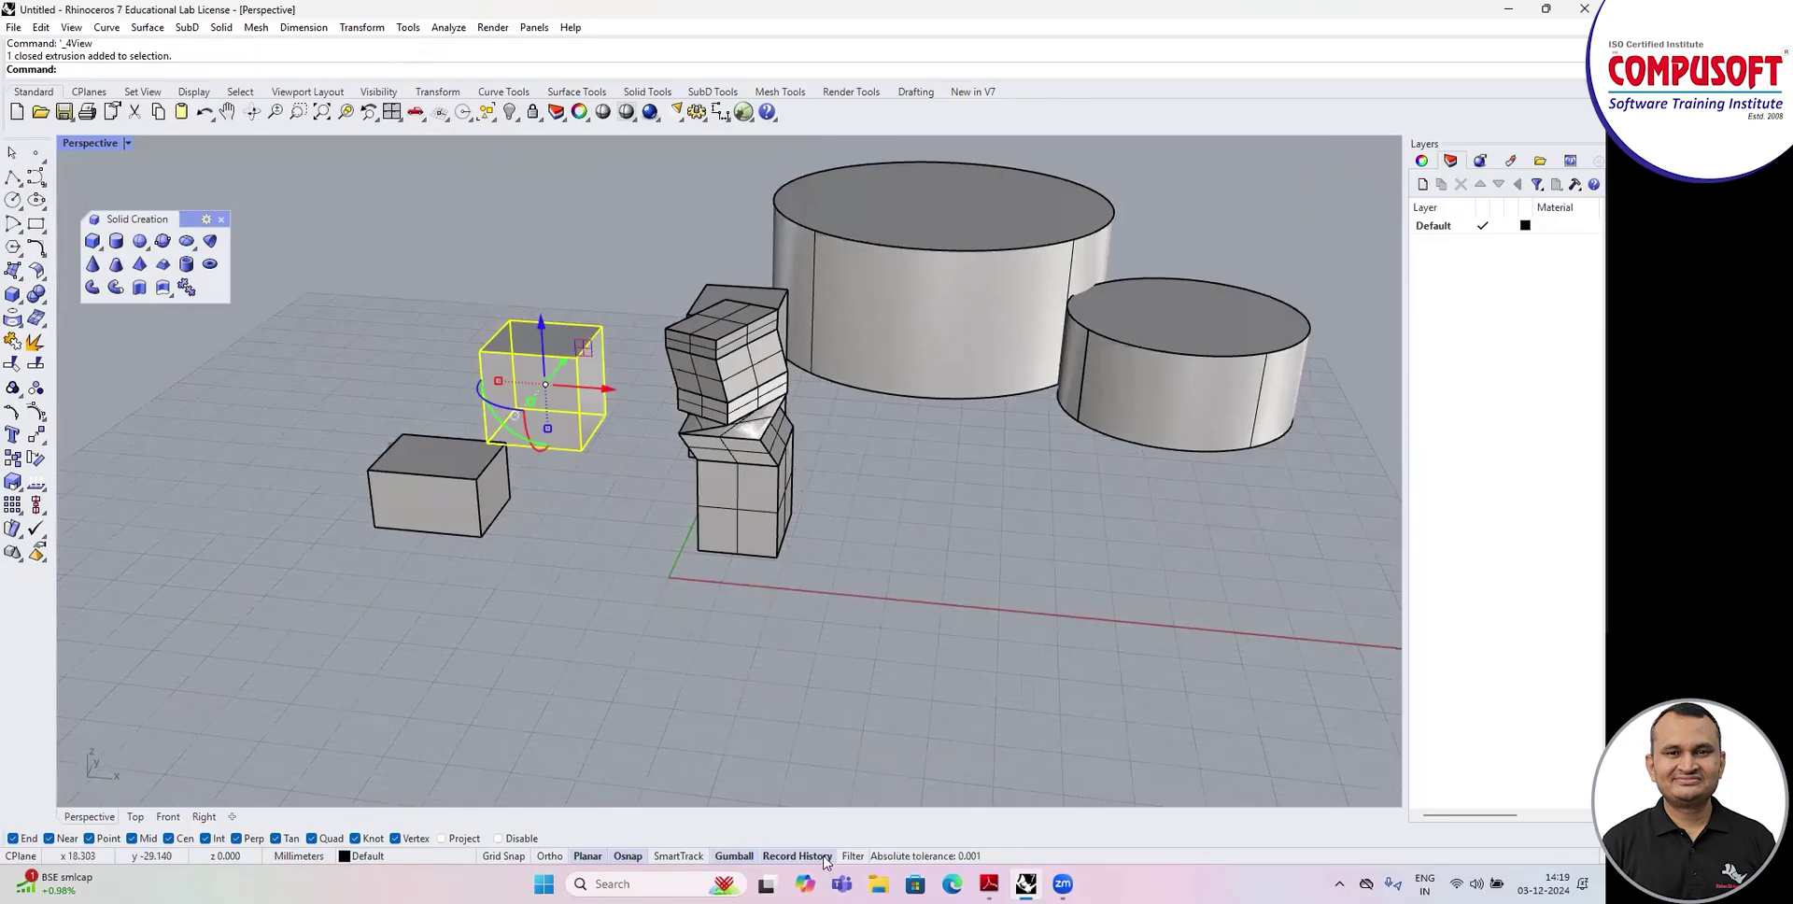
{"action": "right_click", "coordinate": [750, 855]}
{"action": "left_click", "coordinate": [805, 831]}
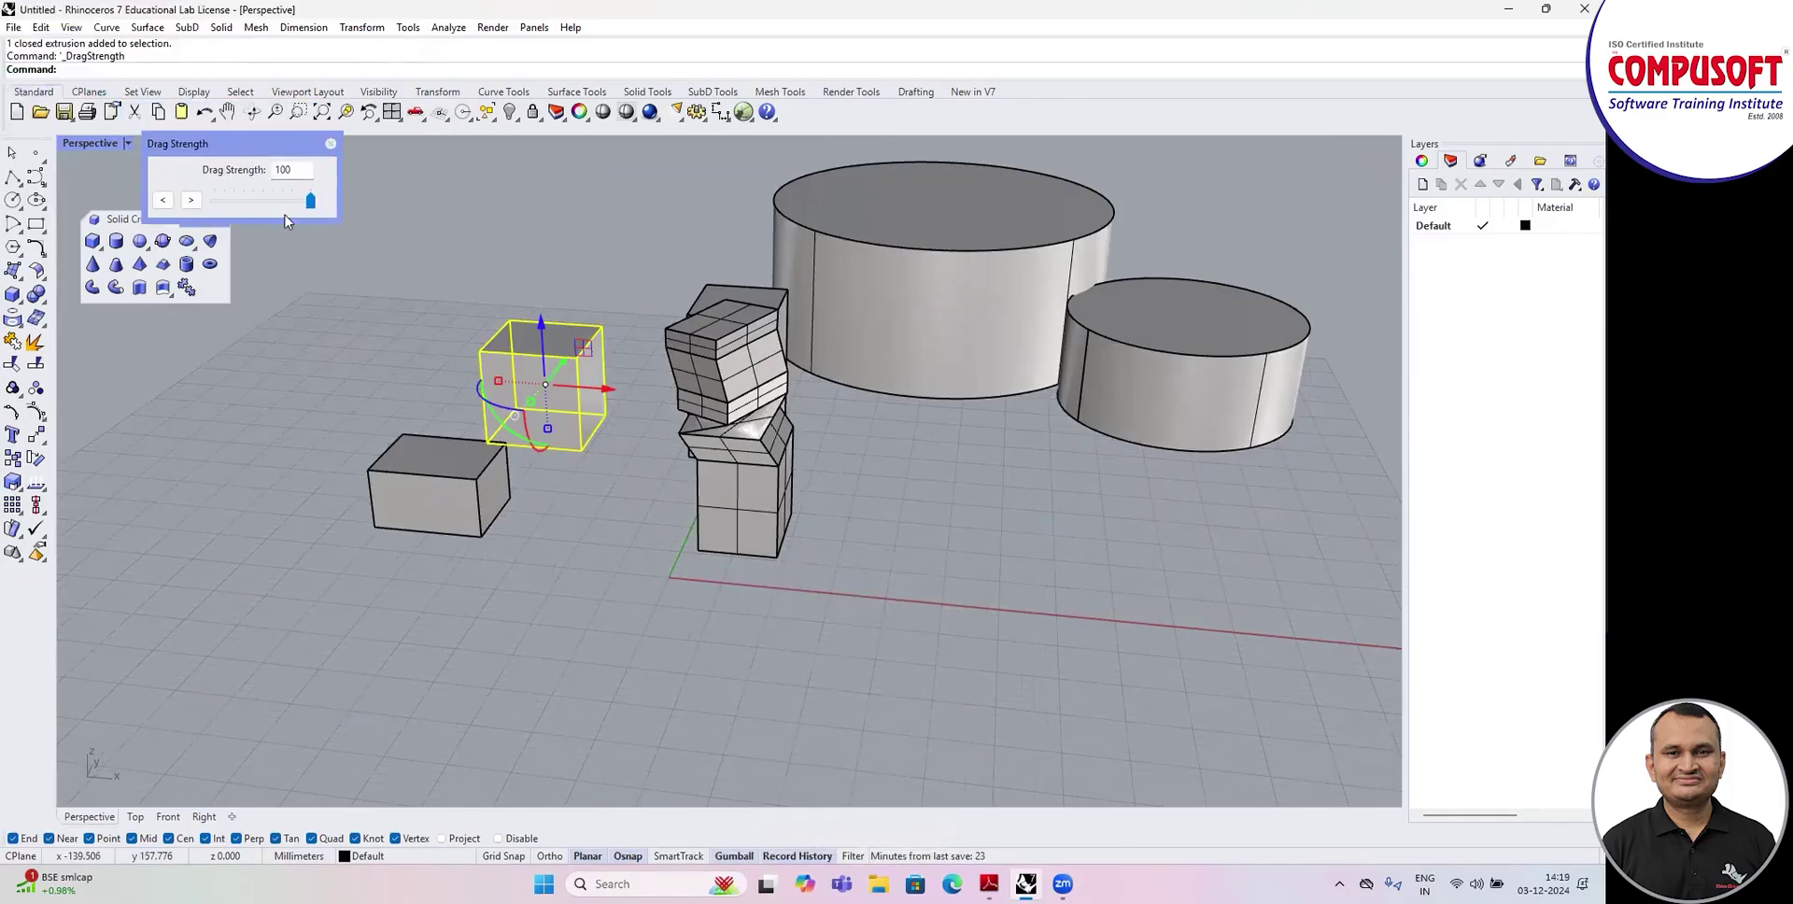
{"action": "left_click_drag", "start_coordinate": [311, 201], "coordinate": [231, 209]}
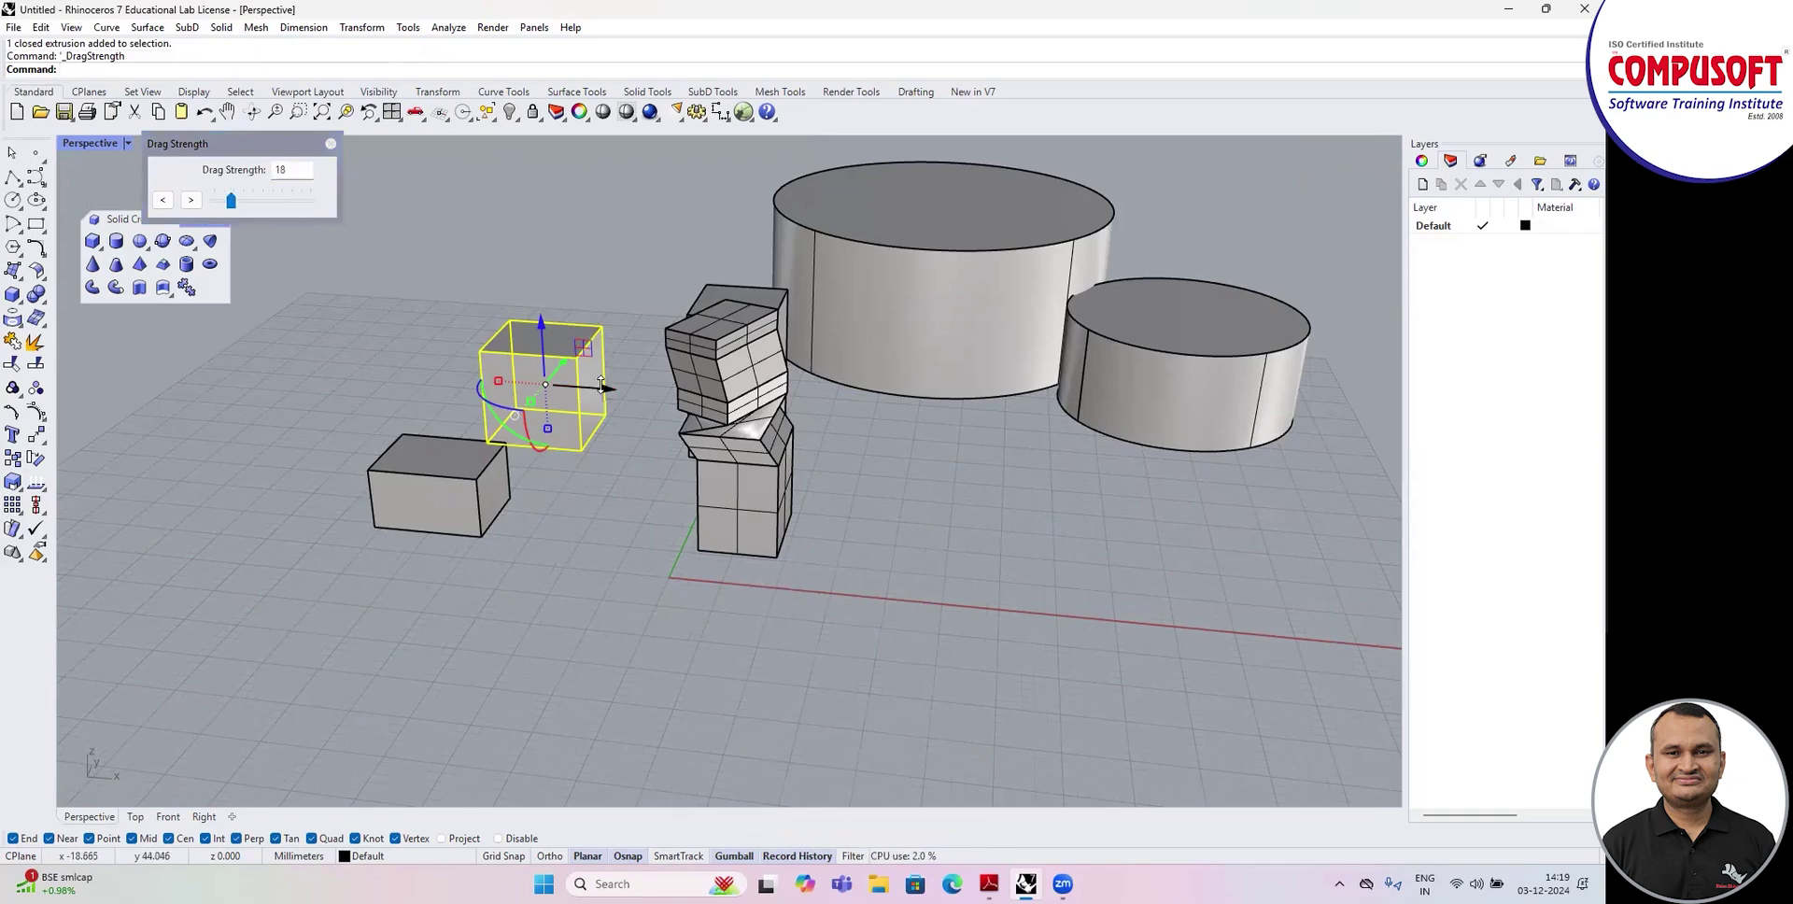
{"action": "left_click_drag", "start_coordinate": [609, 387], "coordinate": [398, 380]}
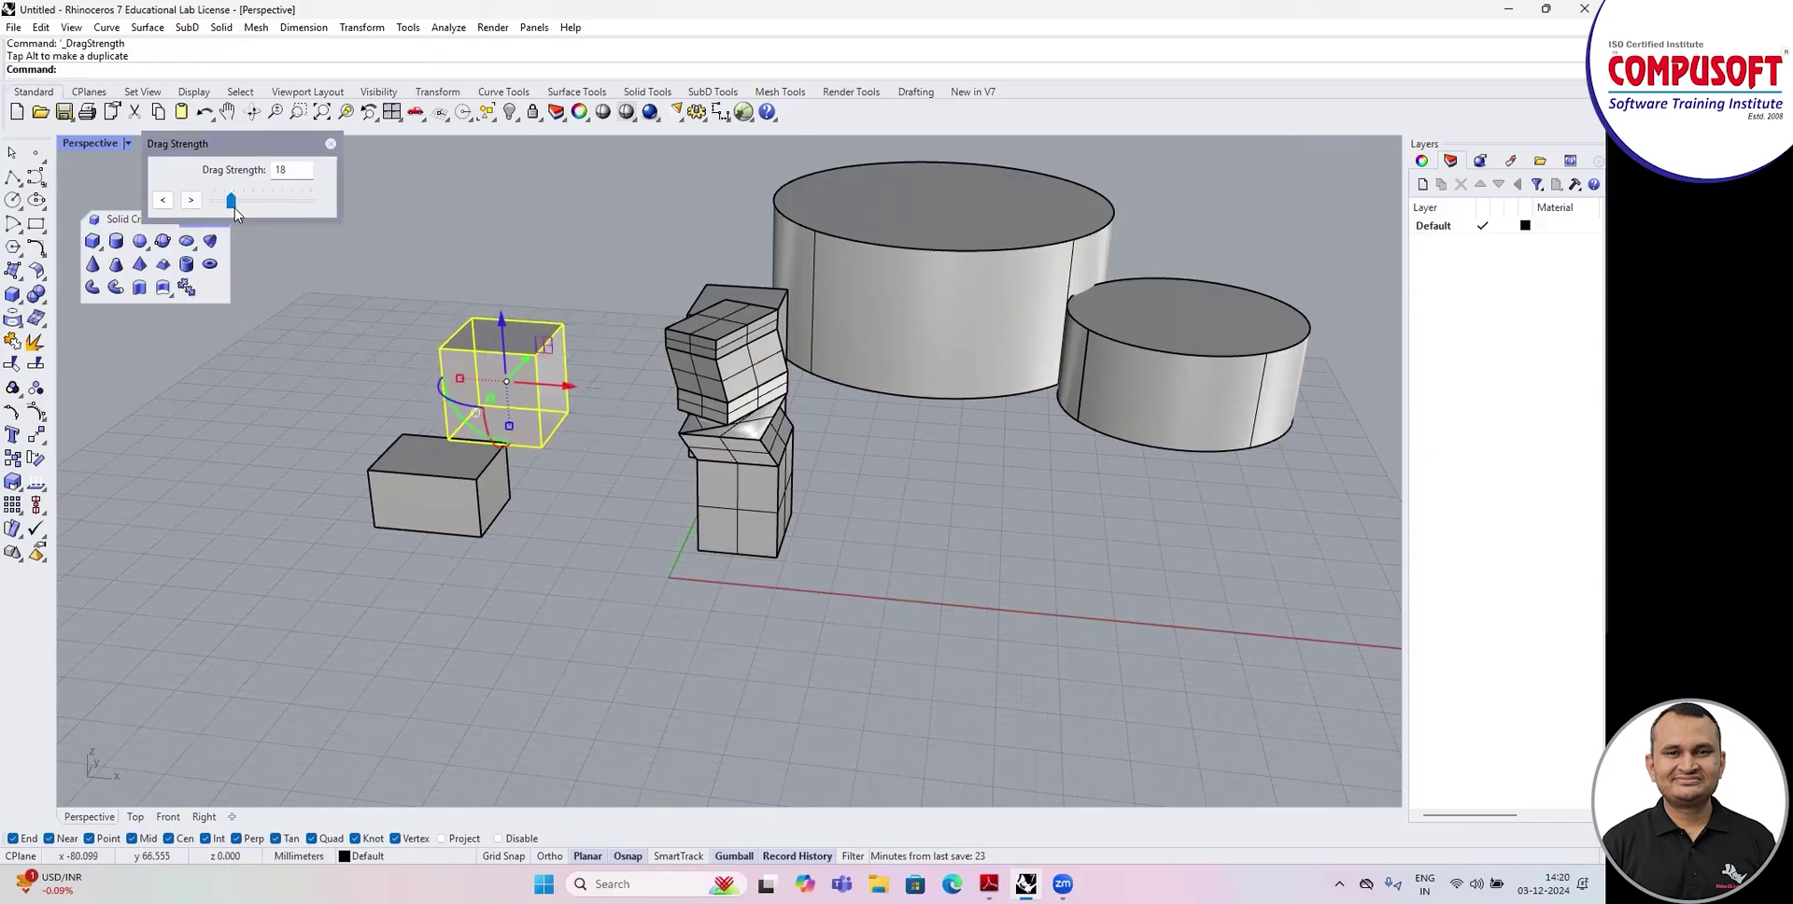
Set the Gumball Drag Strength to 100 and move the cube to the near side of the low box.
{"action": "left_click_drag", "start_coordinate": [232, 201], "coordinate": [313, 202]}
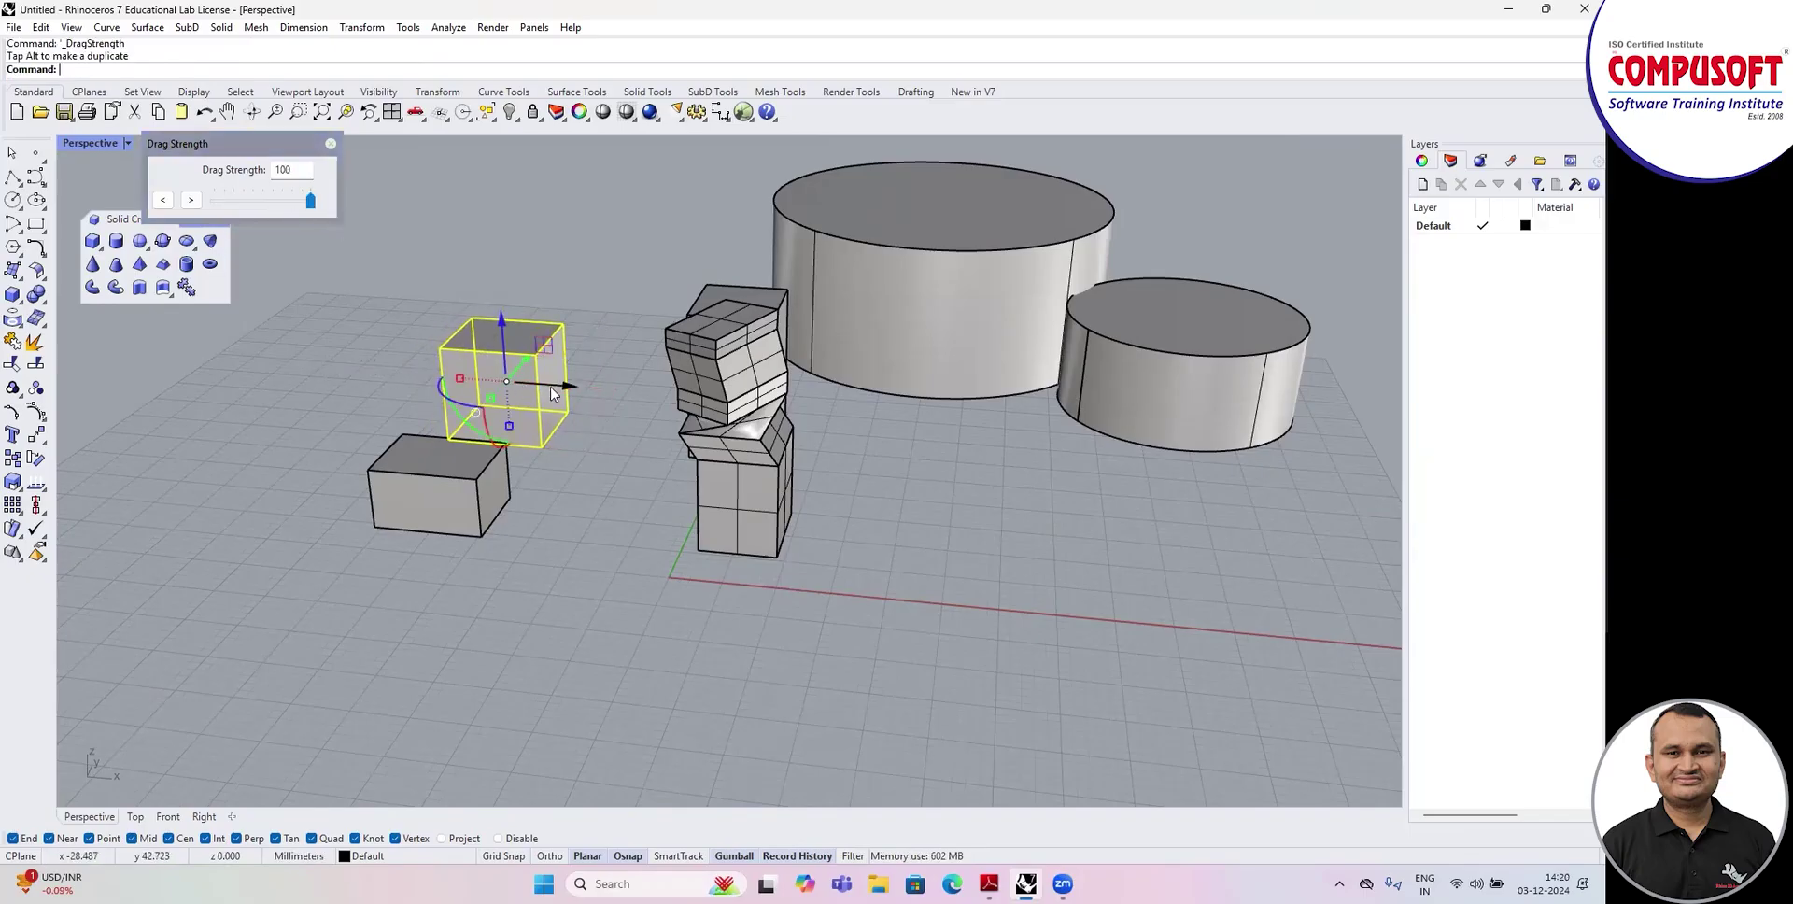
{"action": "left_click_drag", "start_coordinate": [571, 394], "coordinate": [620, 609]}
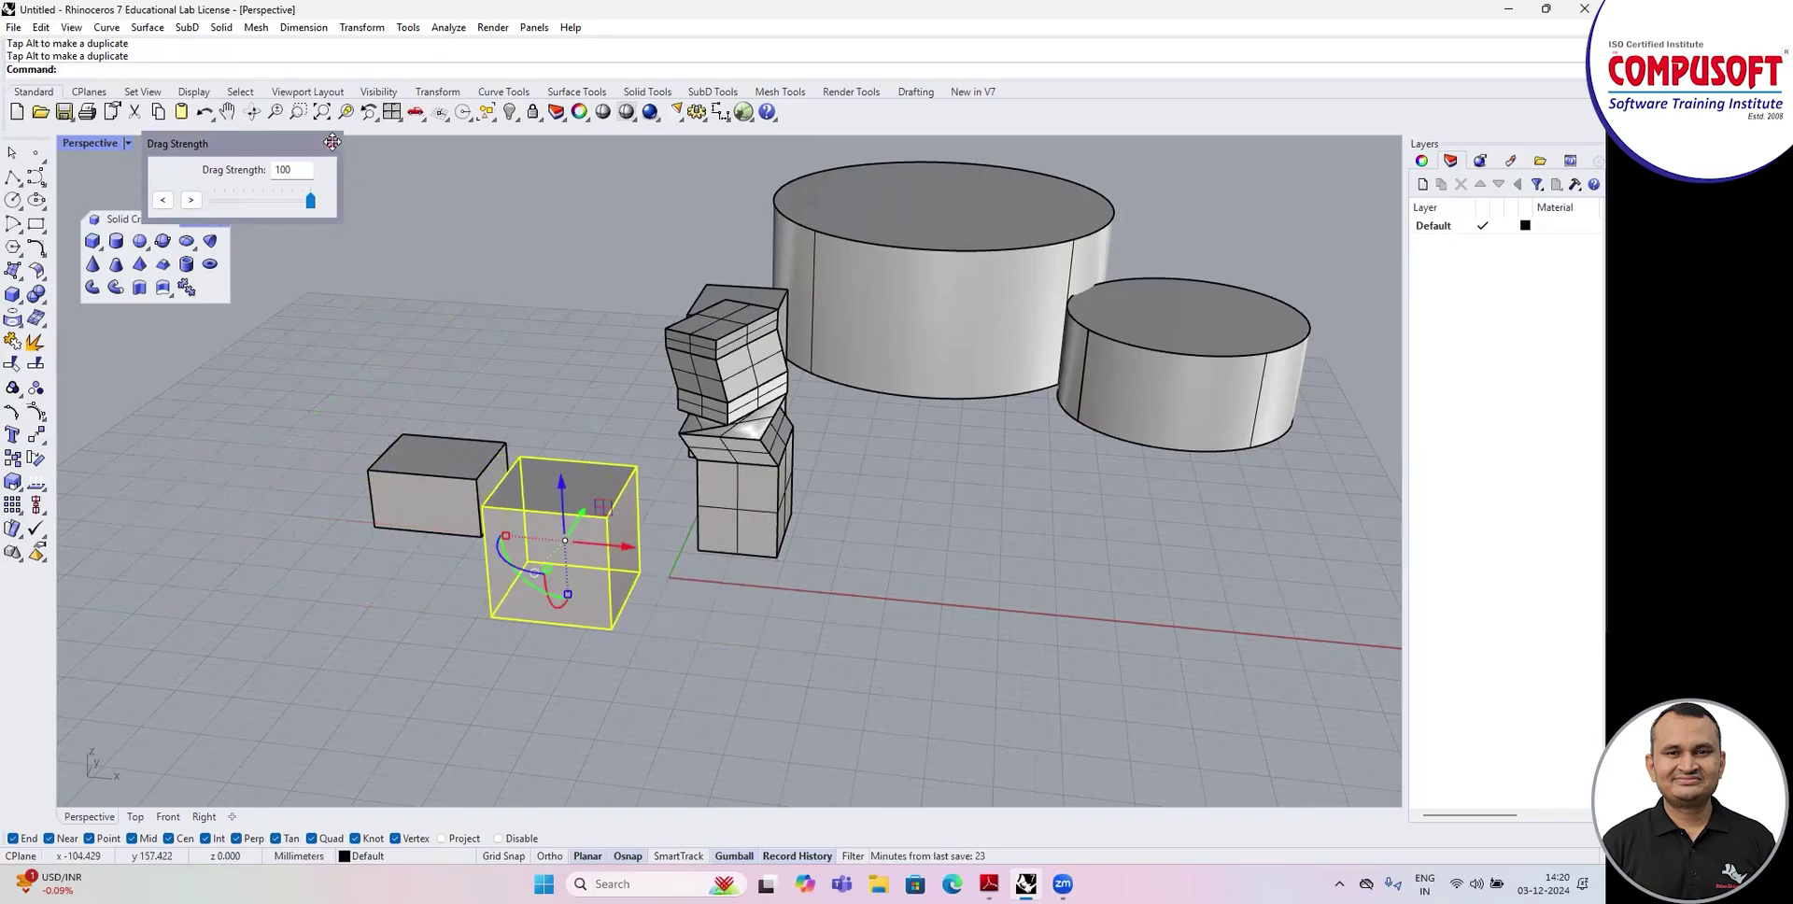
{"action": "scroll", "coordinate": [733, 743], "scroll_direction": "down", "scroll_amount": 3}
{"action": "right_click_drag", "start_coordinate": [504, 523], "coordinate": [622, 532]}
{"action": "key", "text": "Escape"}
Select the tall box's top face as a sub-object and reshape the box by moving that face with the Gumball.
{"action": "scroll", "coordinate": [640, 487], "scroll_direction": "up", "scroll_amount": 4}
{"action": "scroll", "coordinate": [622, 532], "scroll_direction": "up", "scroll_amount": 3}
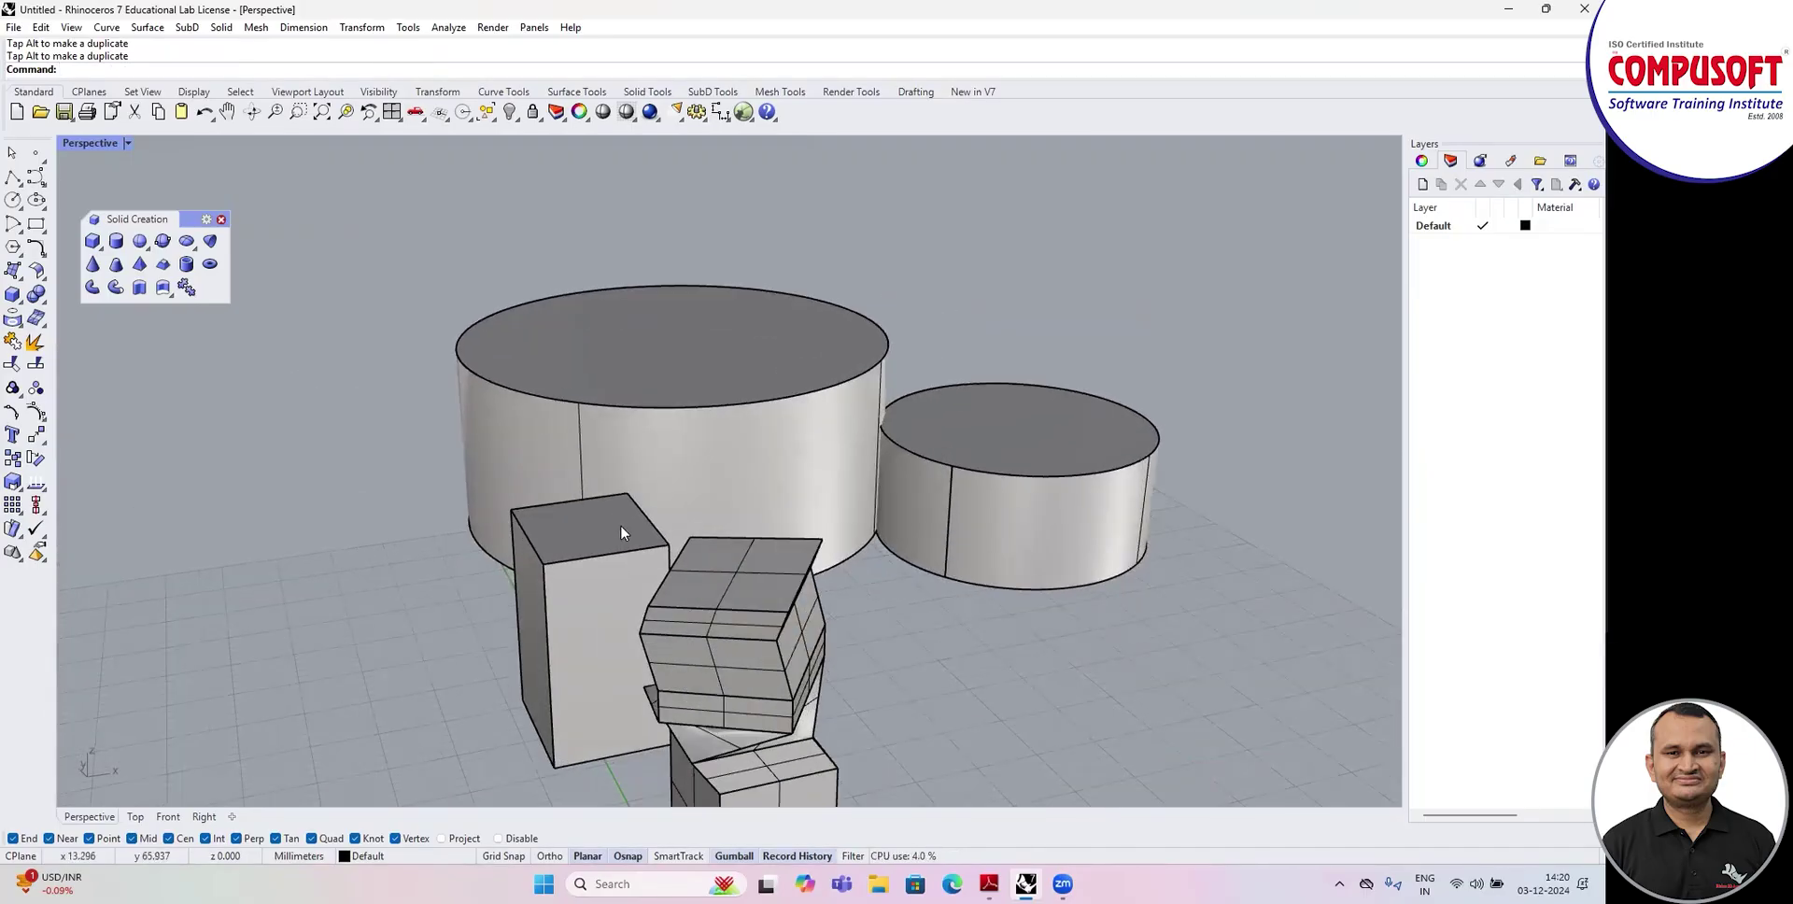
{"action": "left_click", "coordinate": [589, 523], "text": "ctrl+shift"}
{"action": "left_click_drag", "start_coordinate": [590, 497], "coordinate": [480, 421]}
{"action": "left_click", "coordinate": [598, 450], "text": "ctrl+shift"}
{"action": "key", "text": "Escape"}
Delete all objects in the scene and return to the four-viewport layout.
{"action": "right_click_drag", "start_coordinate": [598, 411], "coordinate": [677, 481]}
{"action": "scroll", "coordinate": [677, 481], "scroll_direction": "down", "scroll_amount": 5}
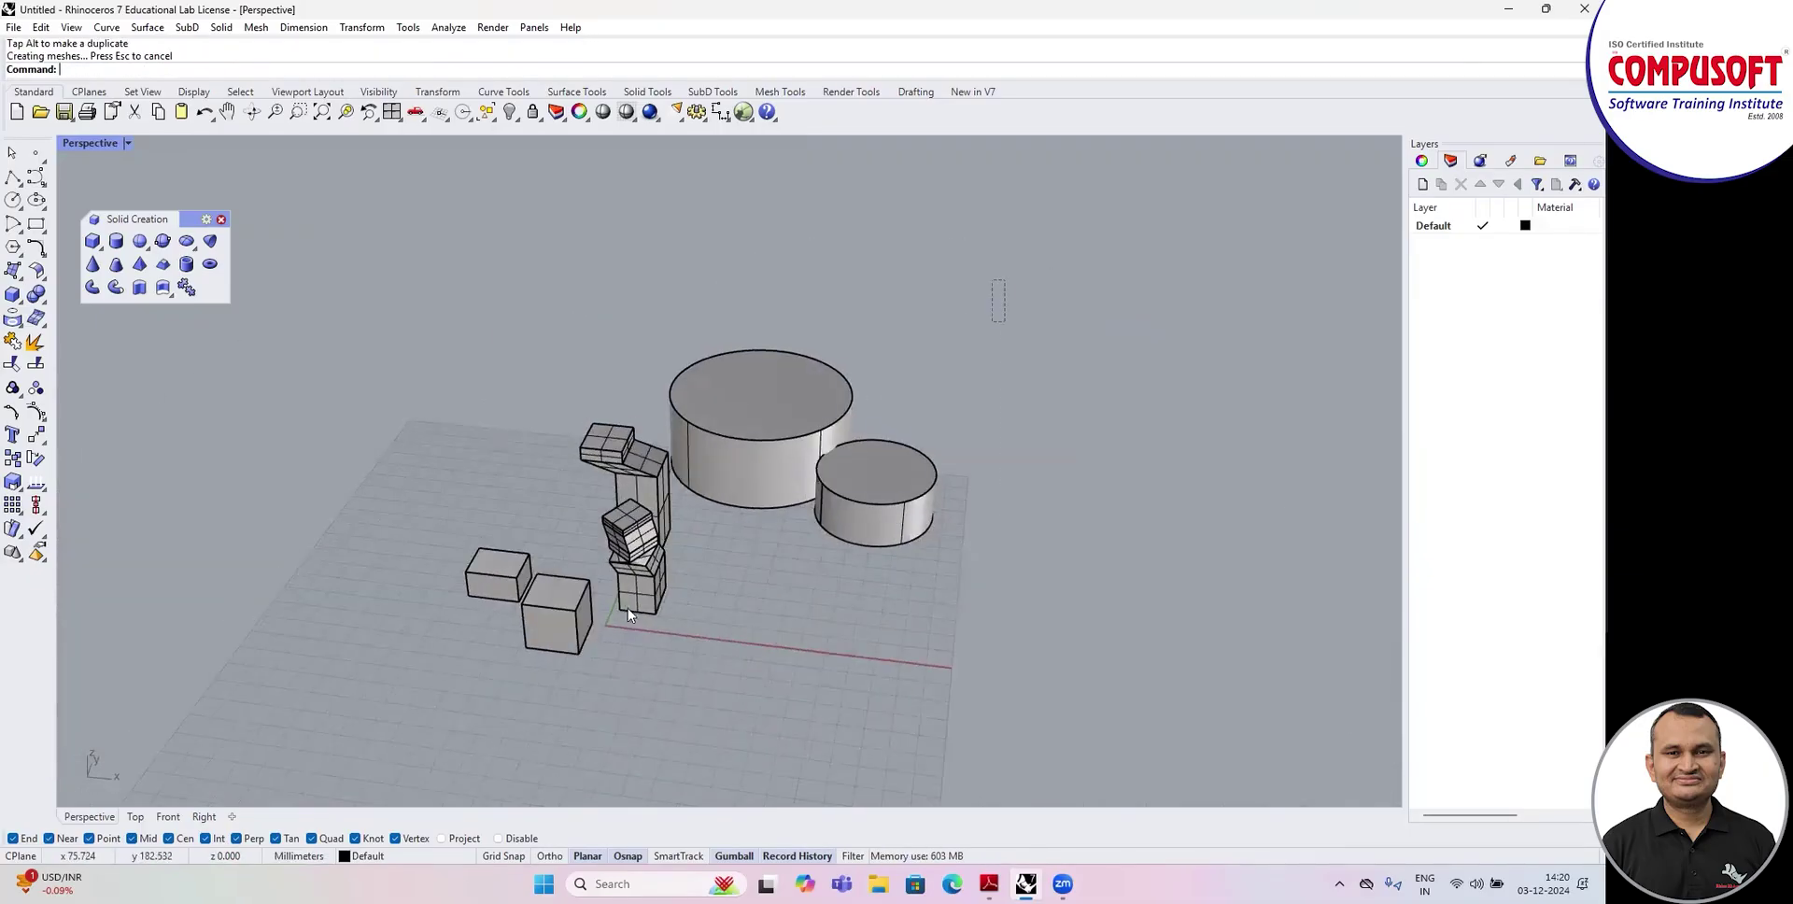
{"action": "left_click_drag", "start_coordinate": [997, 285], "coordinate": [351, 728]}
{"action": "key", "text": "Delete"}
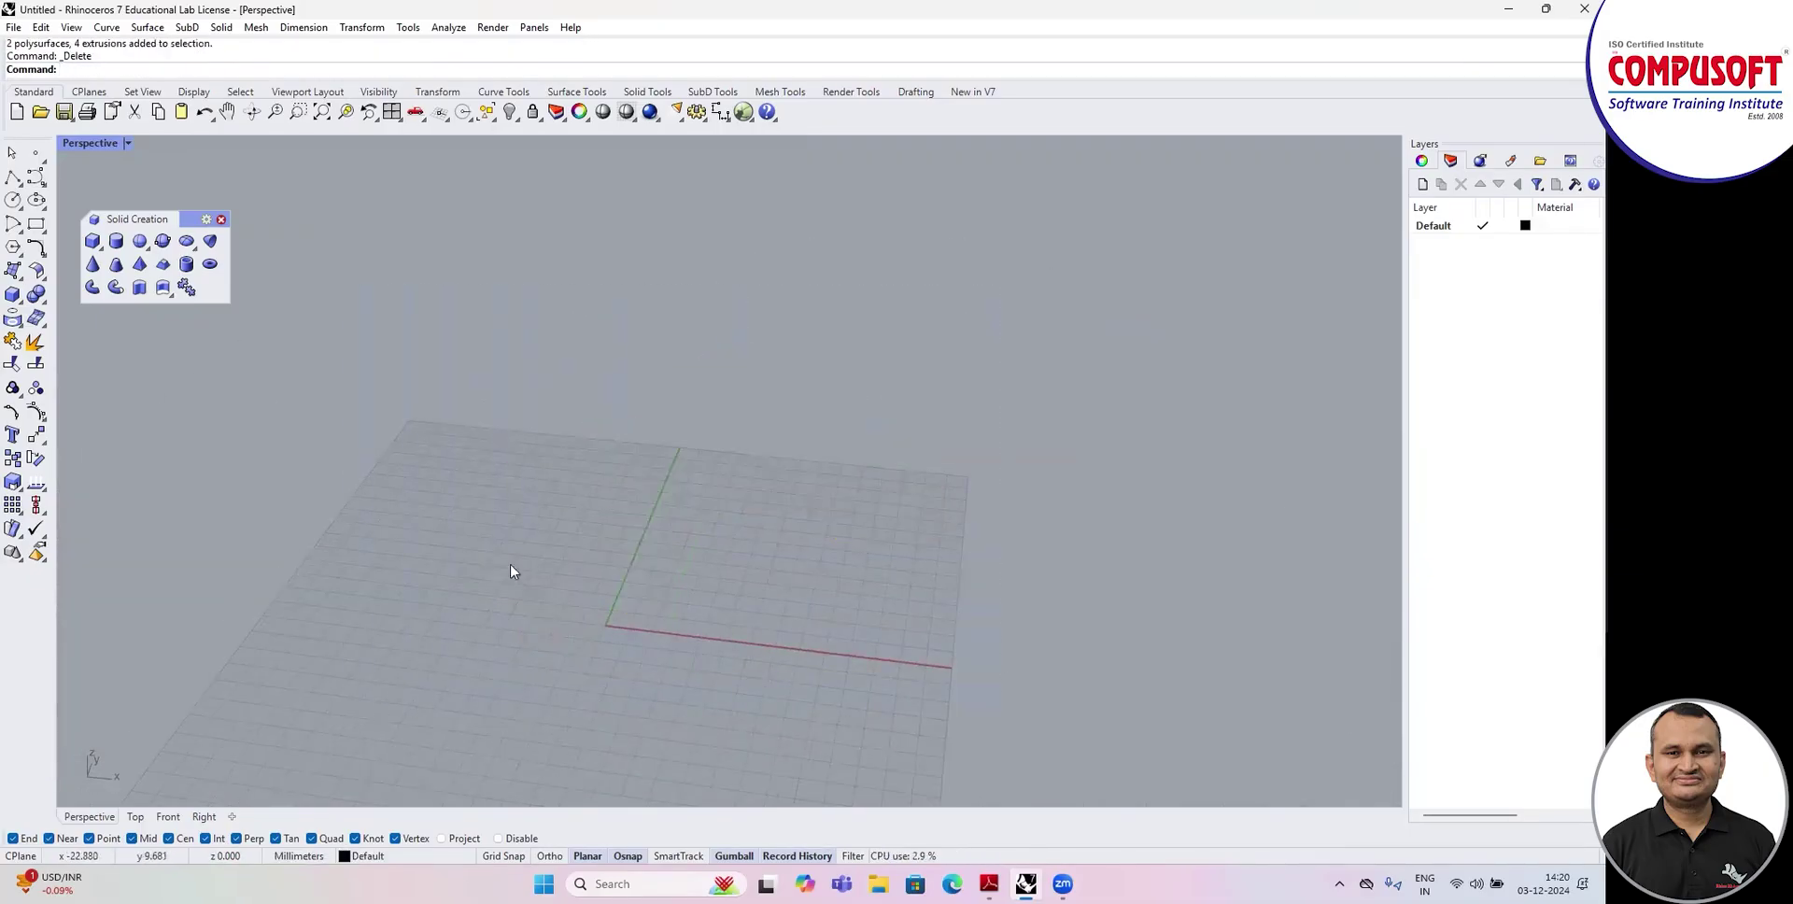
{"action": "double_click", "coordinate": [97, 145]}
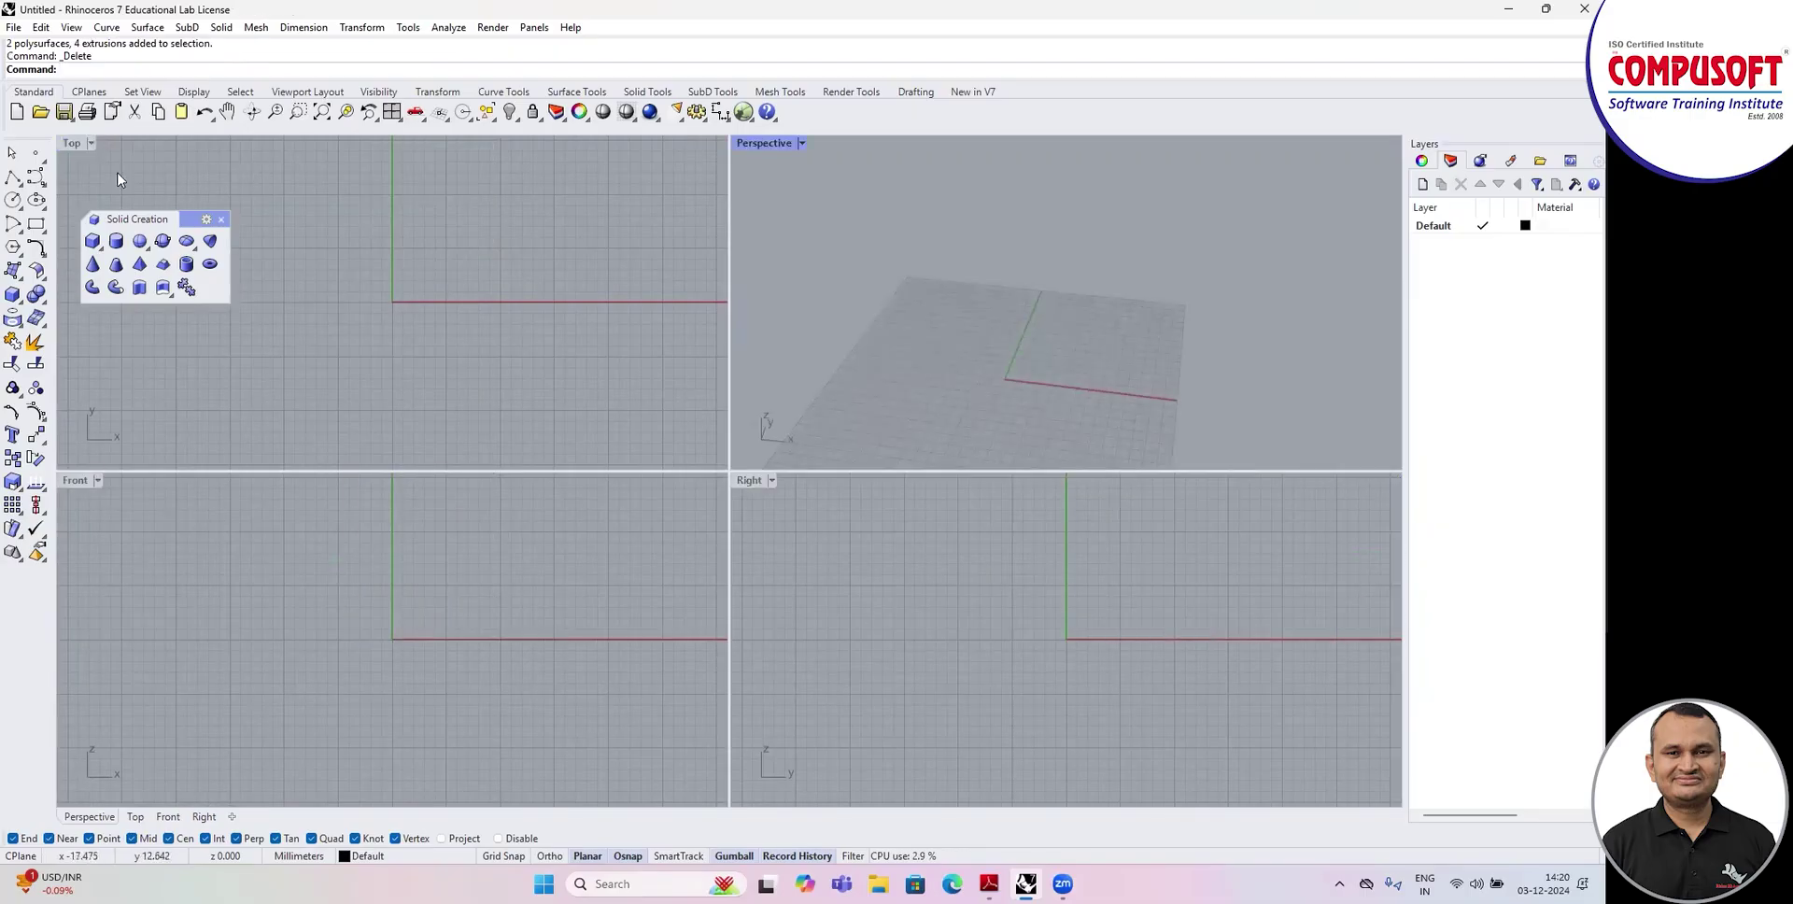
{"action": "right_click_drag", "start_coordinate": [888, 268], "coordinate": [1035, 351]}
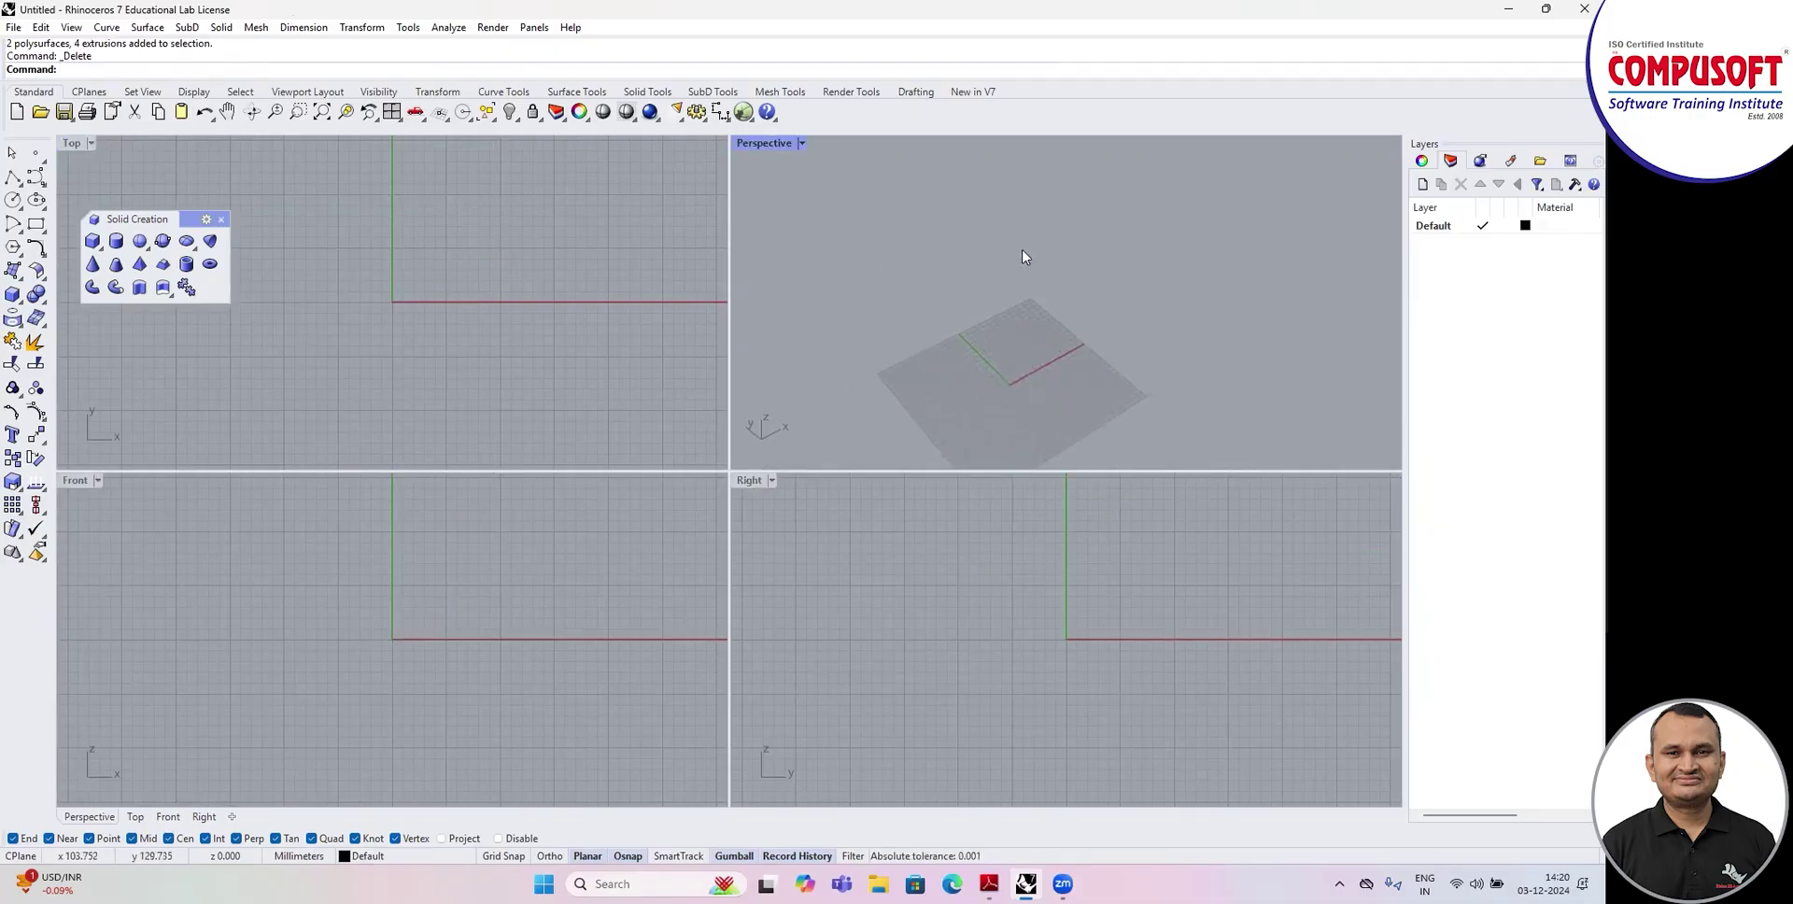
{"action": "right_click_drag", "start_coordinate": [1024, 257], "coordinate": [1021, 300]}
Switch to Rhino All In One.pdf in Adobe Reader, maximize it and show the first exercise's castle at 100% zoom.
{"action": "left_click", "coordinate": [989, 883]}
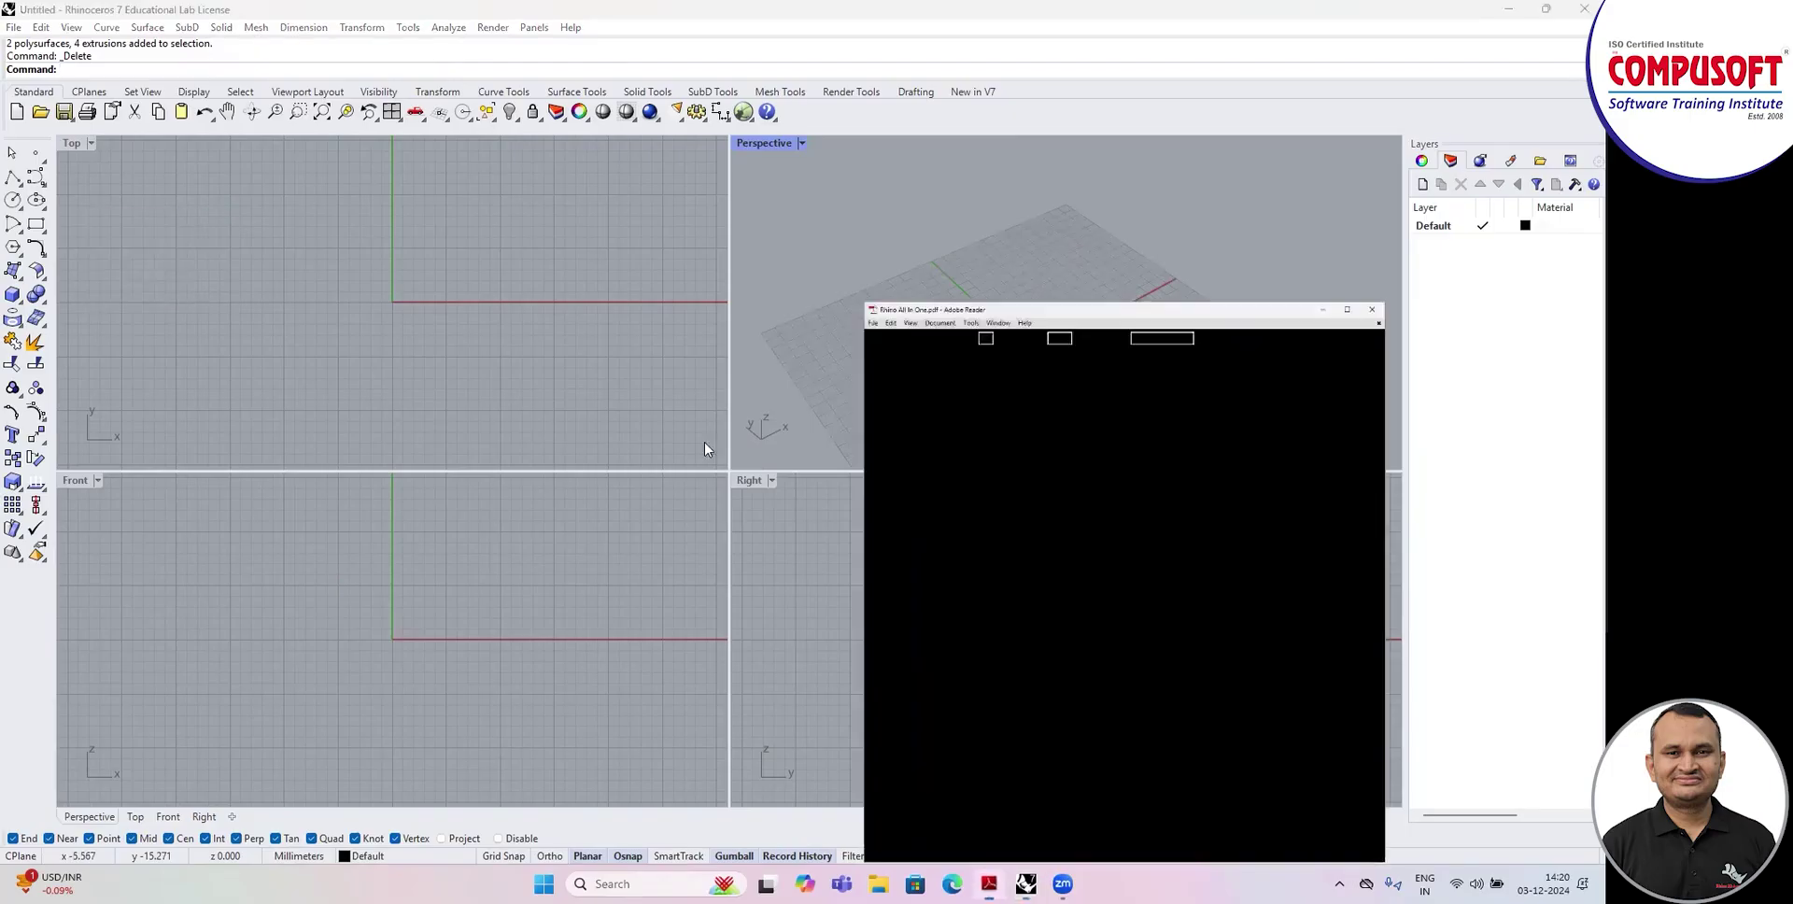
{"action": "left_click", "coordinate": [1547, 12]}
{"action": "scroll", "coordinate": [607, 434], "scroll_direction": "up", "scroll_amount": 8}
{"action": "scroll", "coordinate": [607, 434], "scroll_direction": "up", "scroll_amount": 2}
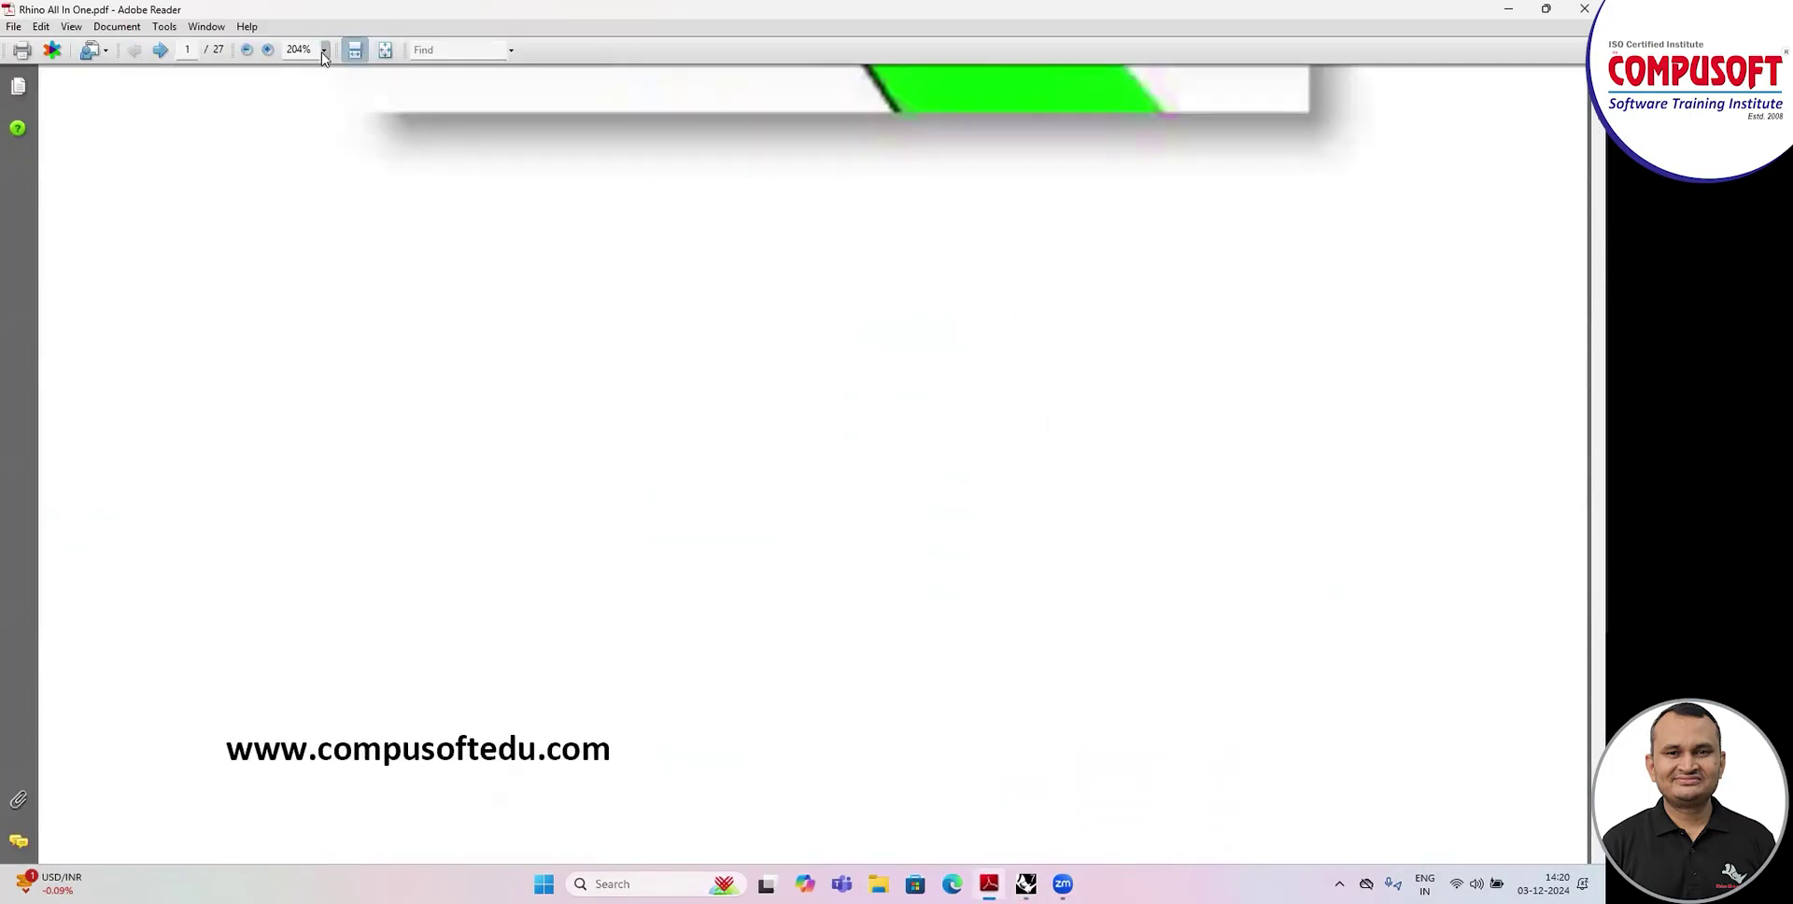
{"action": "left_click", "coordinate": [324, 50]}
{"action": "left_click", "coordinate": [318, 146]}
{"action": "scroll", "coordinate": [653, 392], "scroll_direction": "up", "scroll_amount": 6}
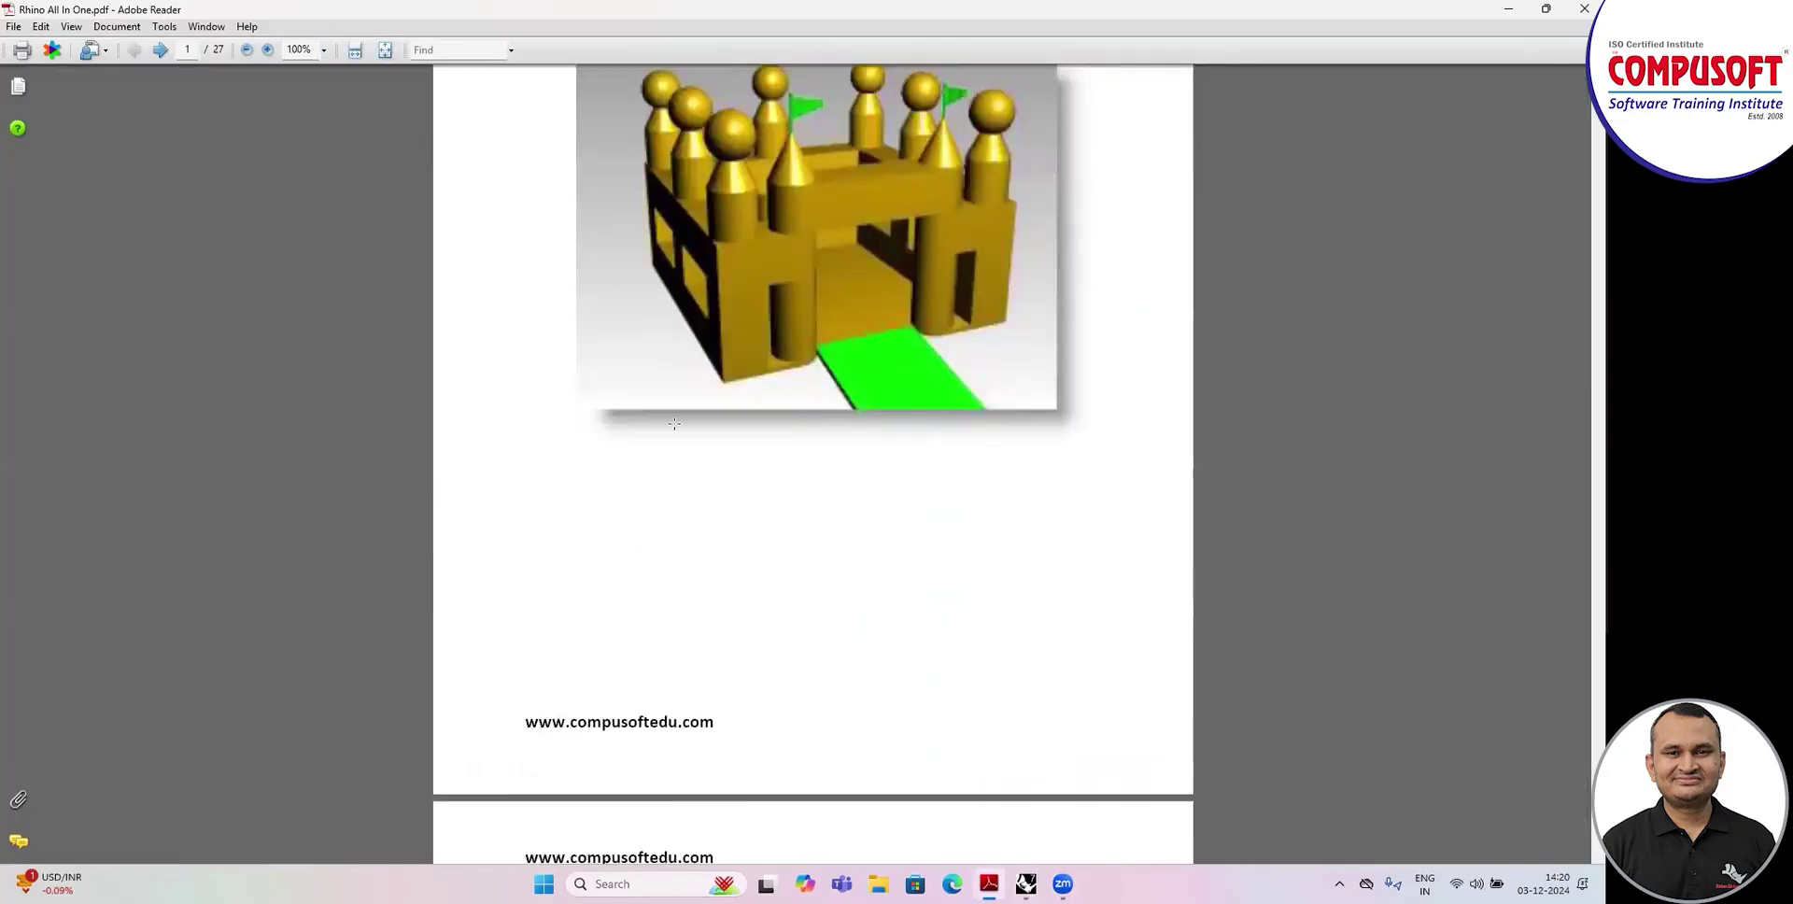
{"action": "scroll", "coordinate": [637, 385], "scroll_direction": "down", "scroll_amount": 2}
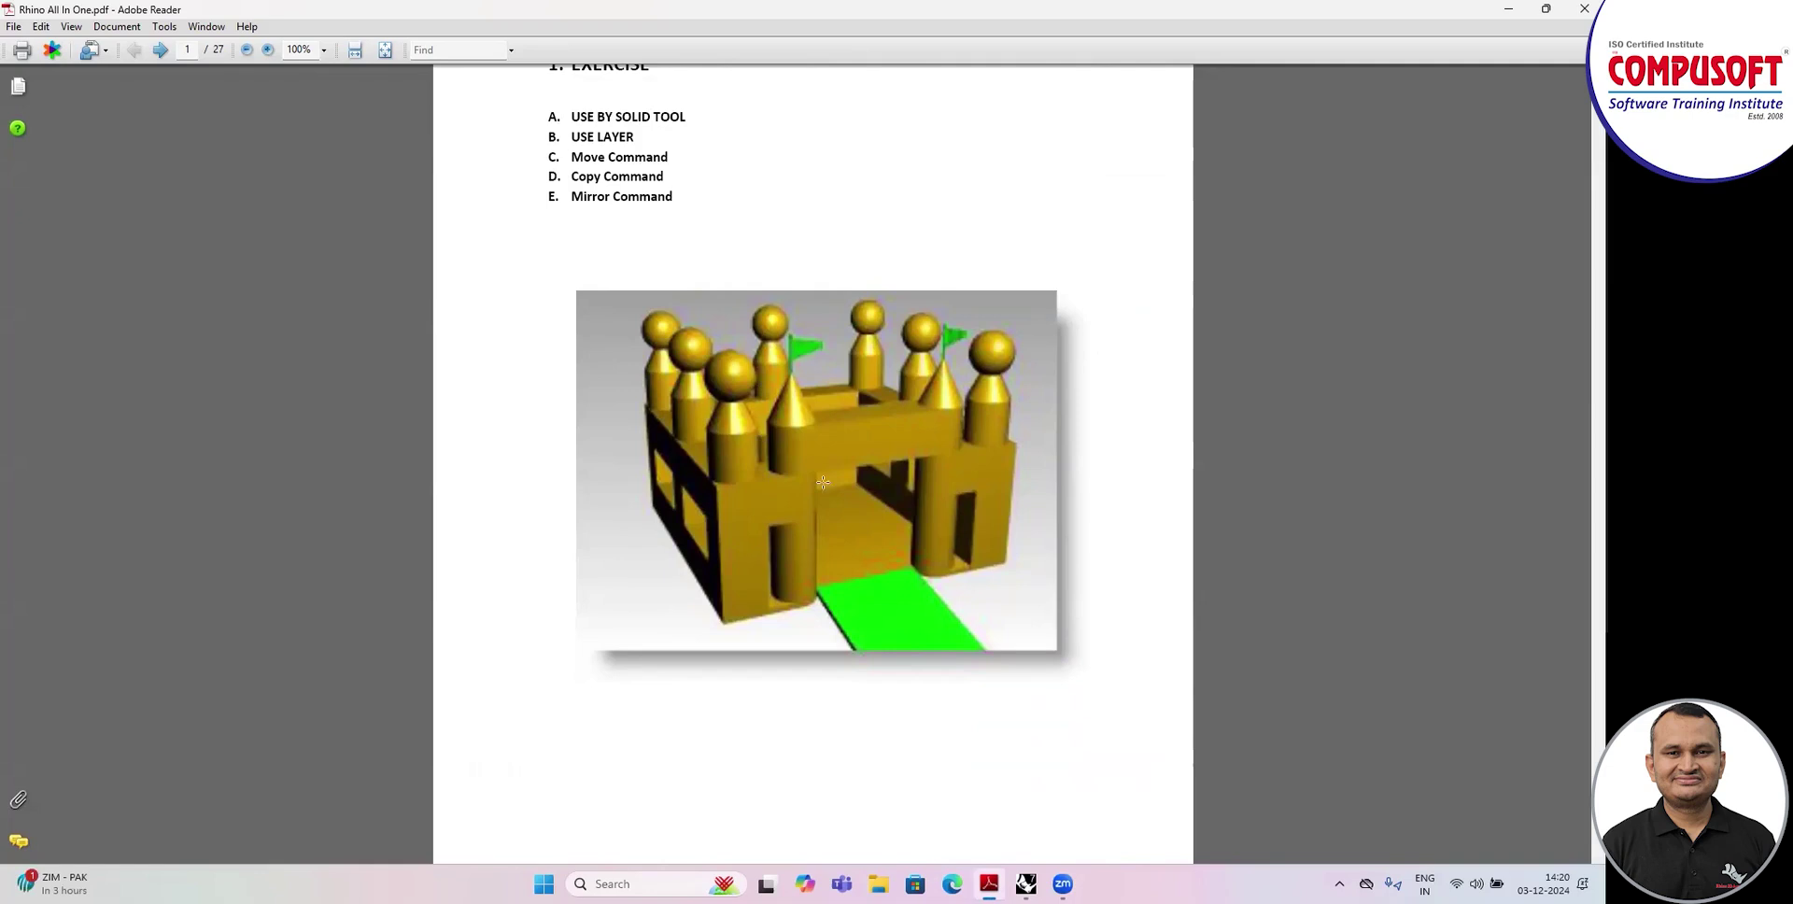
{"action": "scroll", "coordinate": [821, 471], "scroll_direction": "down", "scroll_amount": 8}
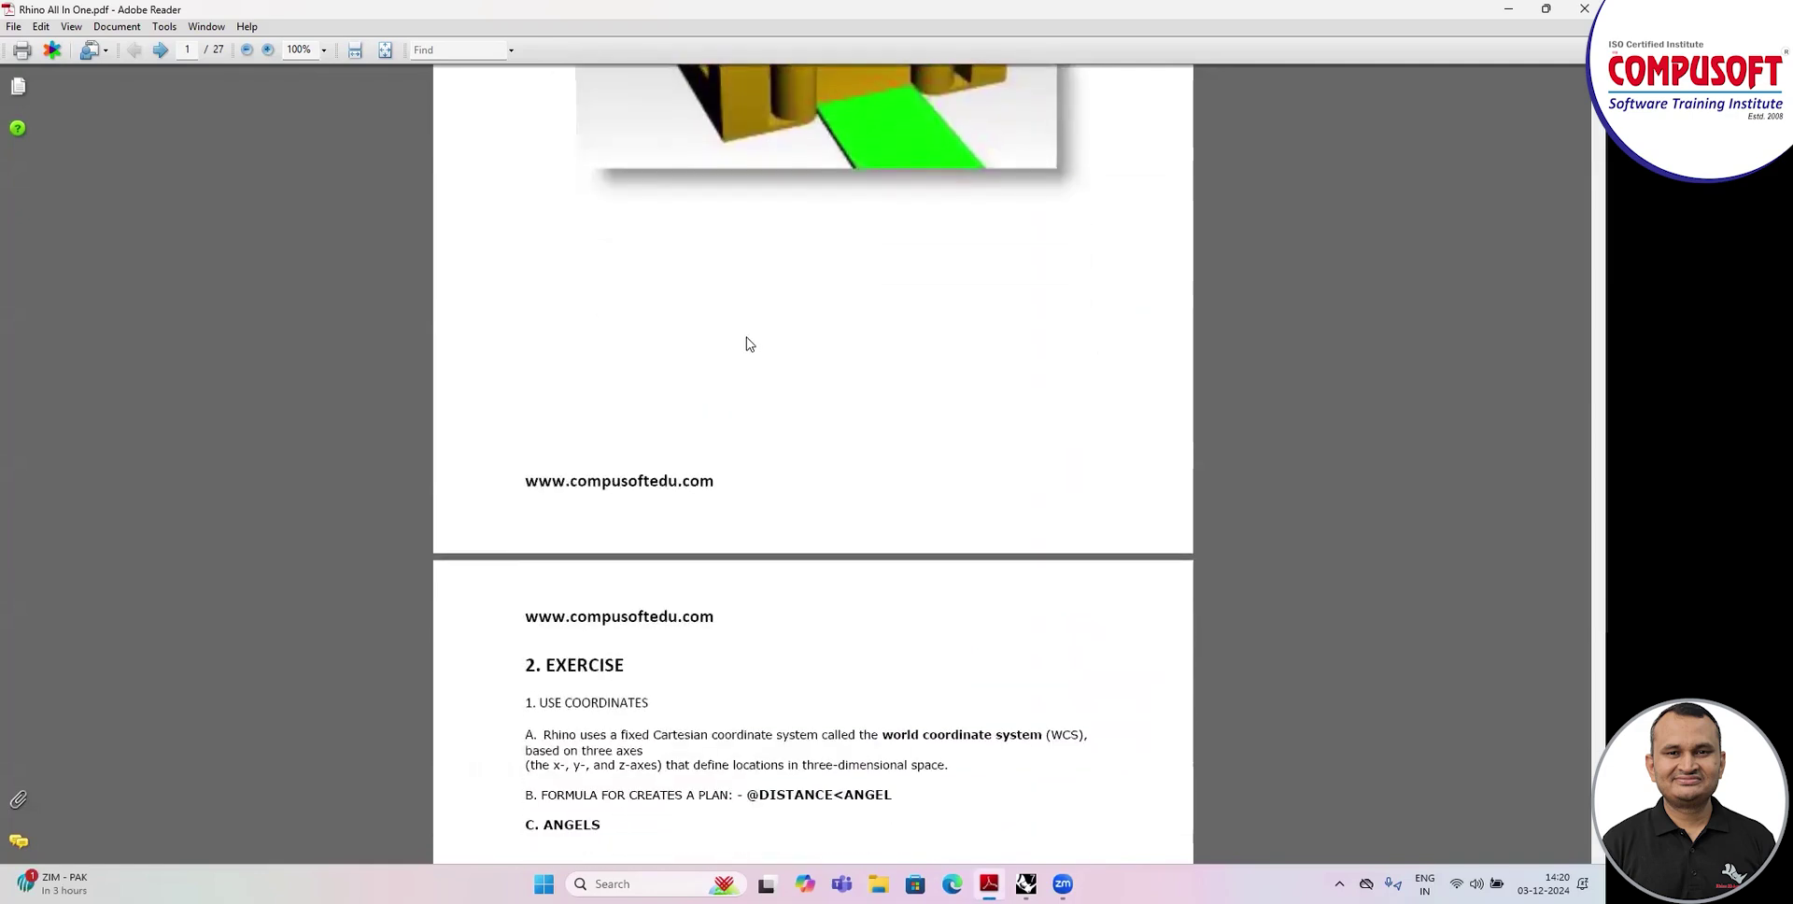
{"action": "scroll", "coordinate": [747, 344], "scroll_direction": "down", "scroll_amount": 7}
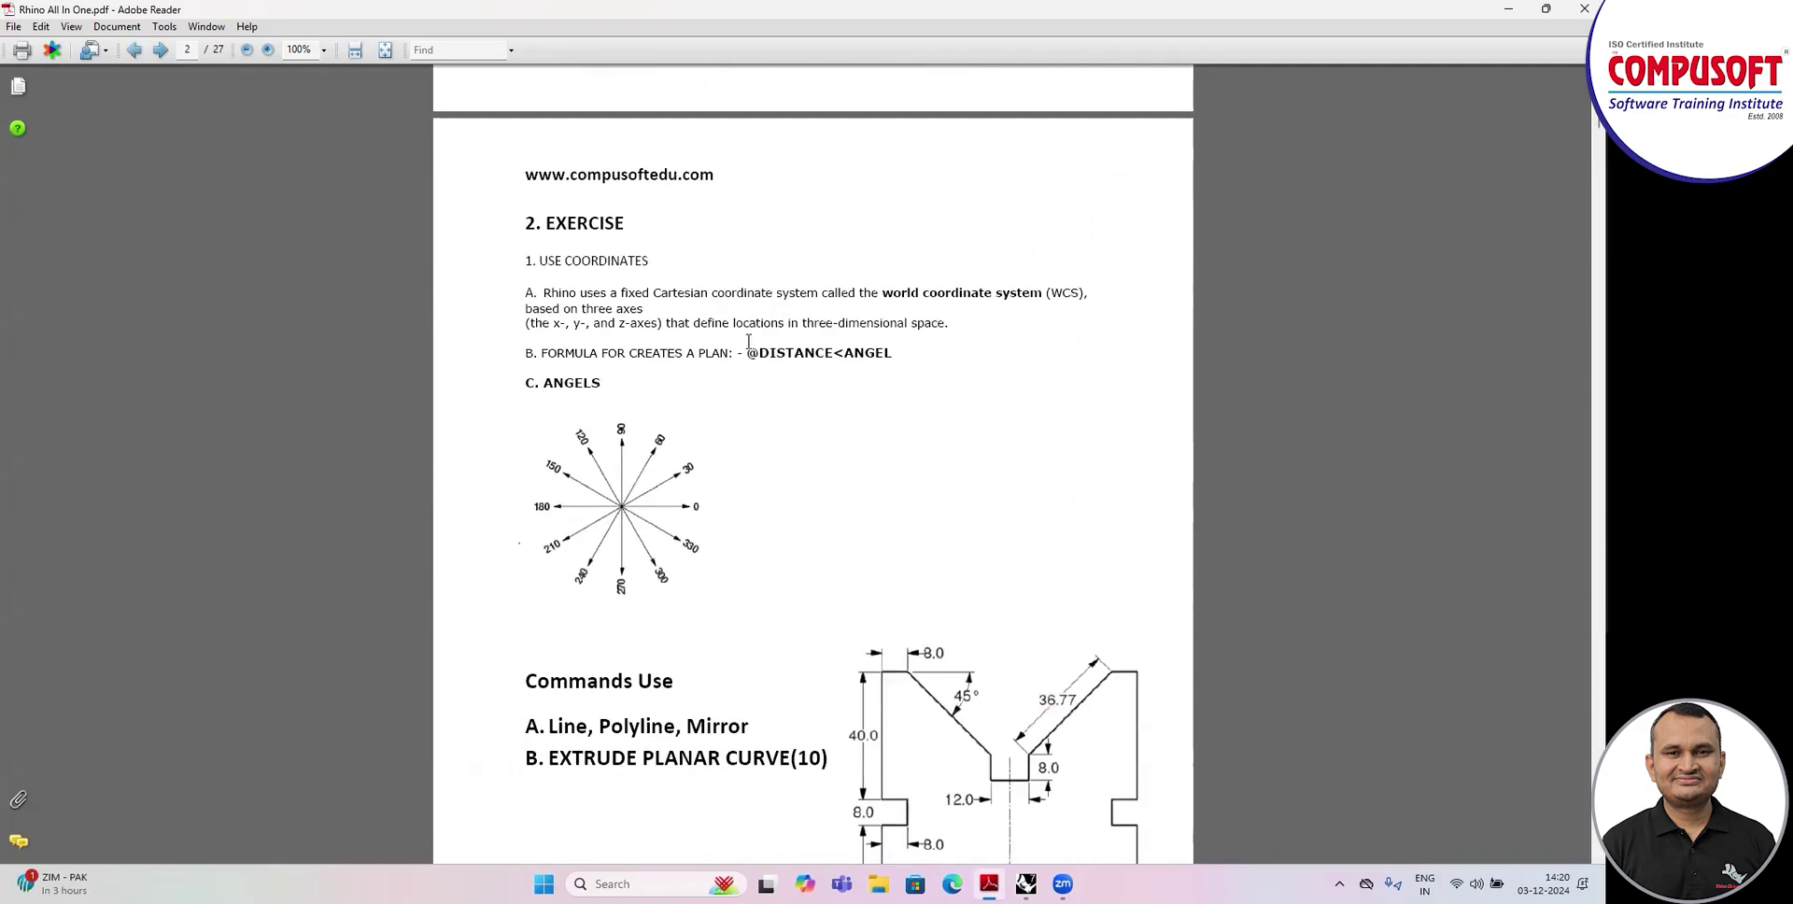
{"action": "scroll", "coordinate": [748, 342], "scroll_direction": "down", "scroll_amount": 1}
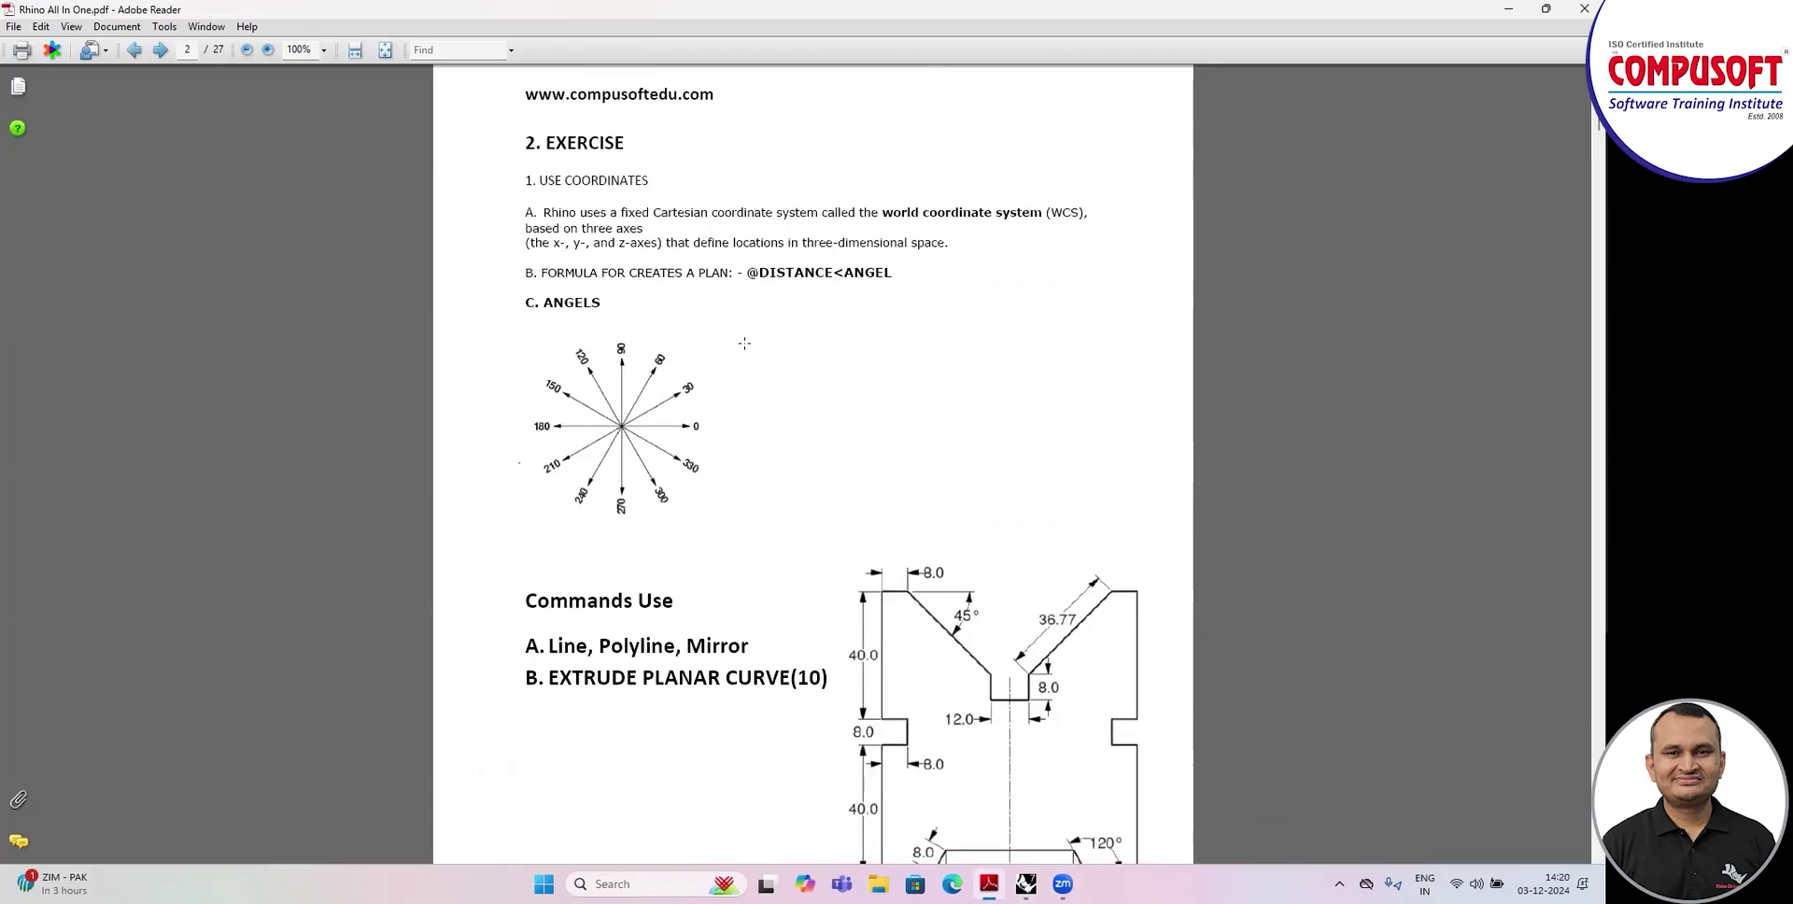
{"action": "scroll", "coordinate": [897, 450], "scroll_direction": "down", "scroll_amount": 3}
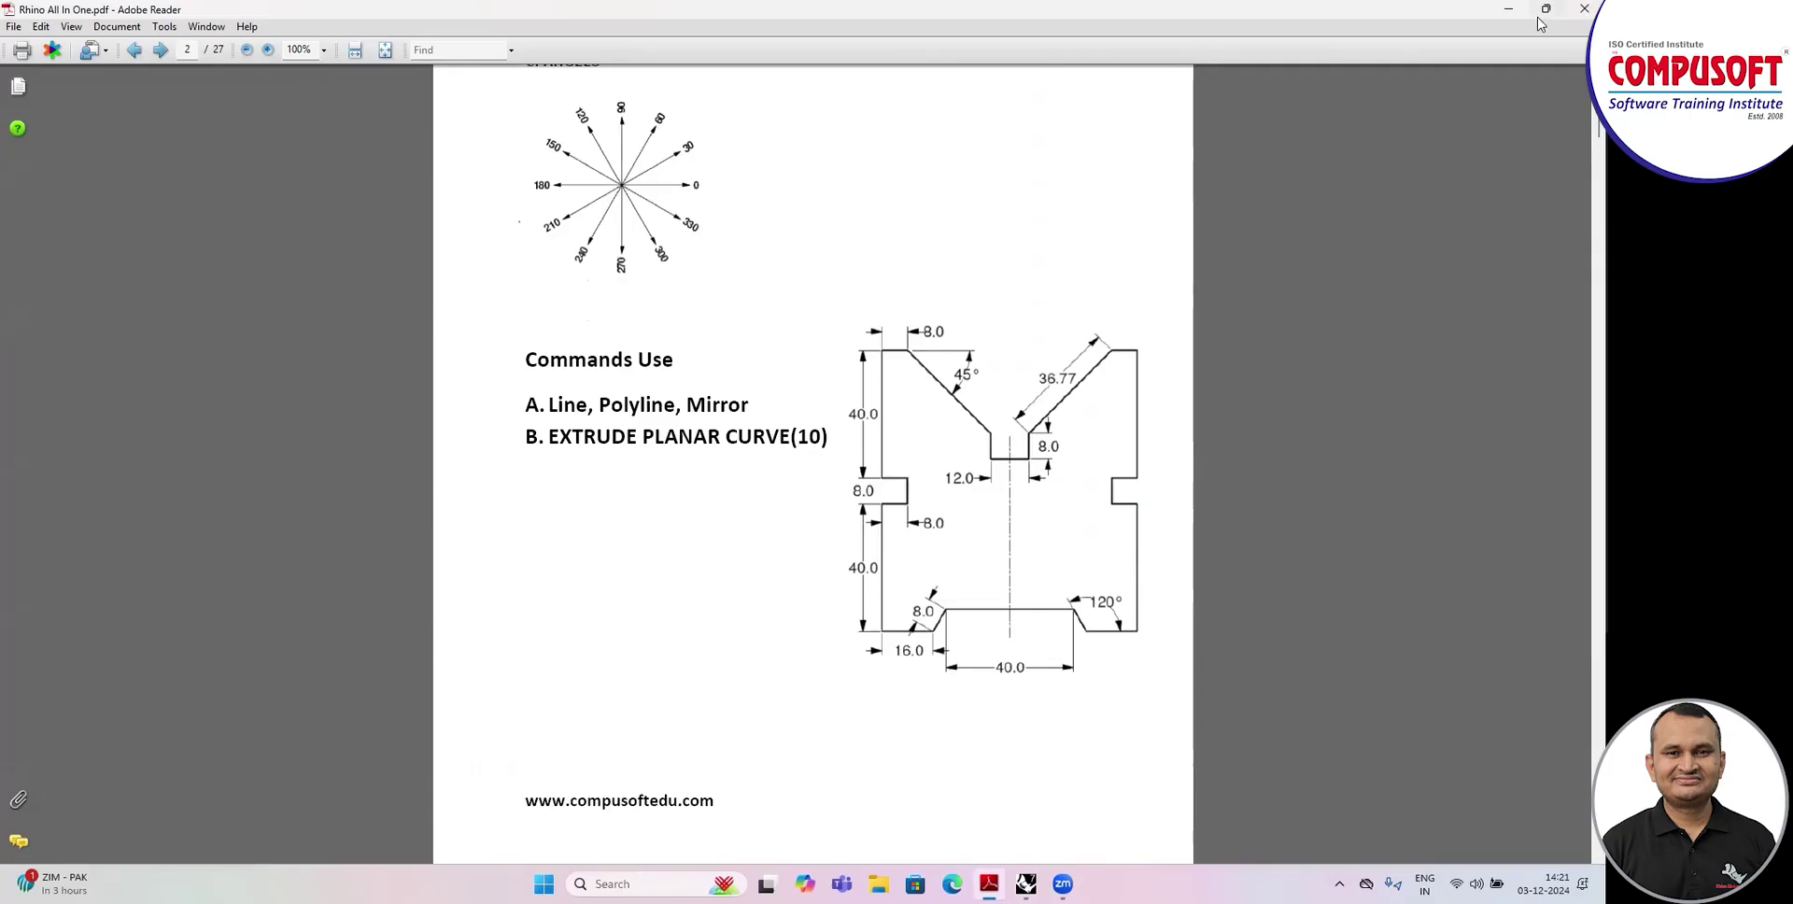
{"action": "mouse_move", "coordinate": [1541, 15]}
{"action": "scroll", "coordinate": [936, 470], "scroll_direction": "down", "scroll_amount": 1}
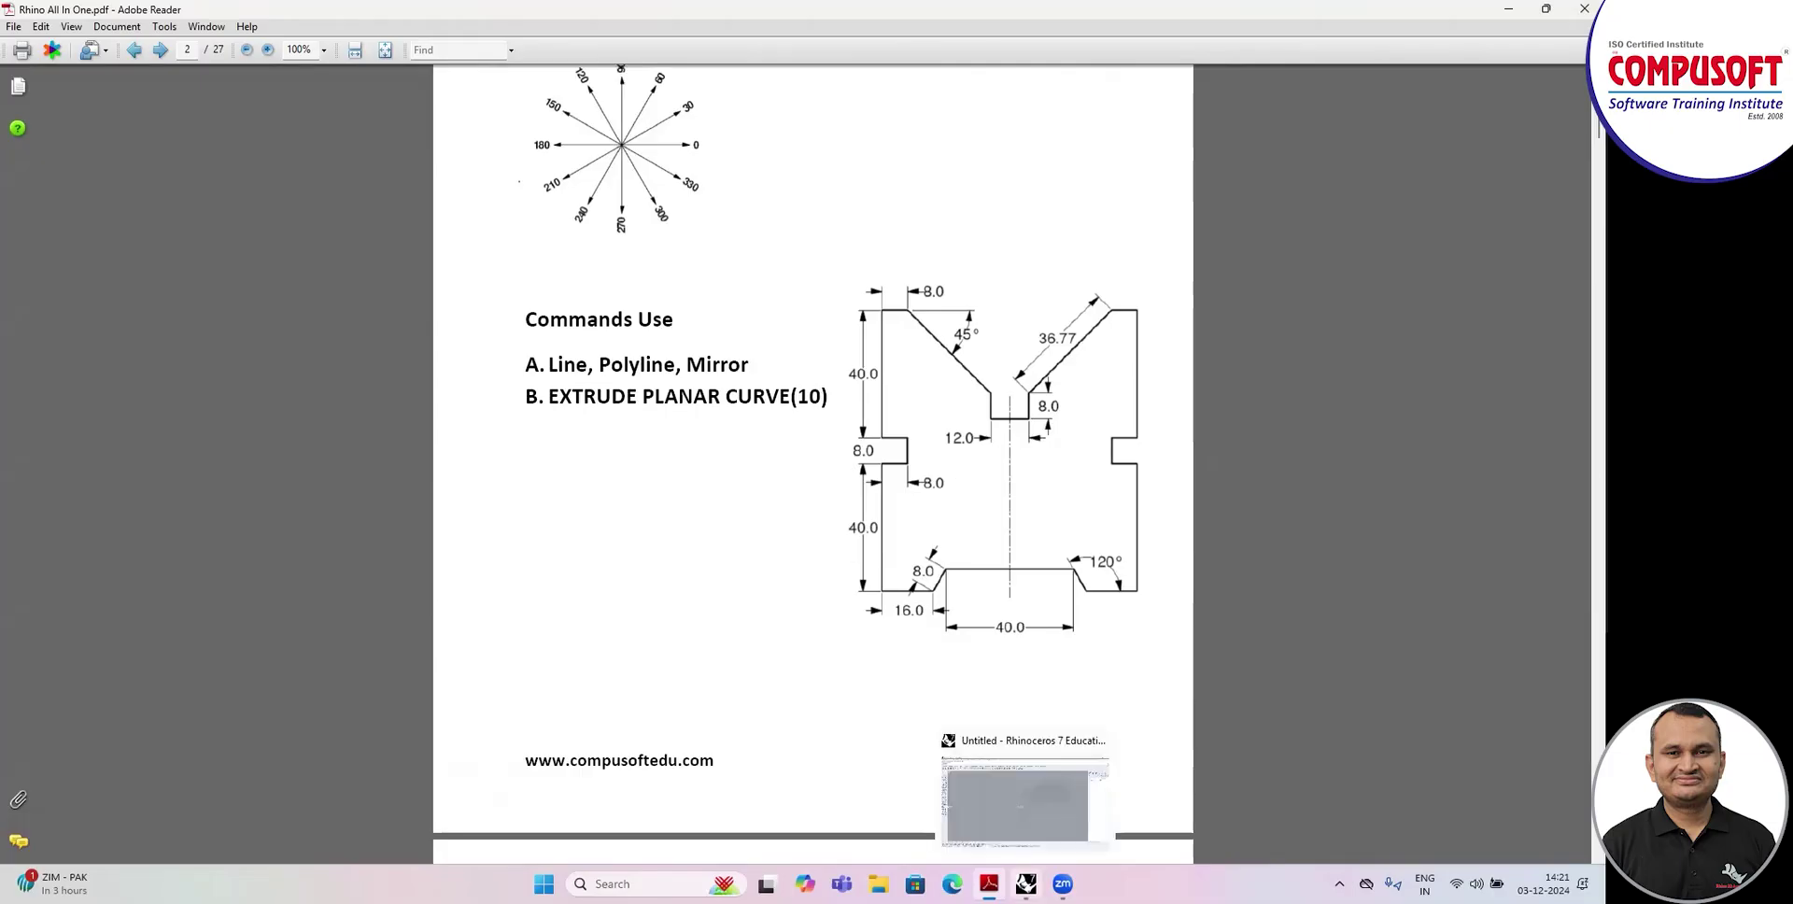
{"action": "scroll", "coordinate": [1061, 447], "scroll_direction": "up", "scroll_amount": 6}
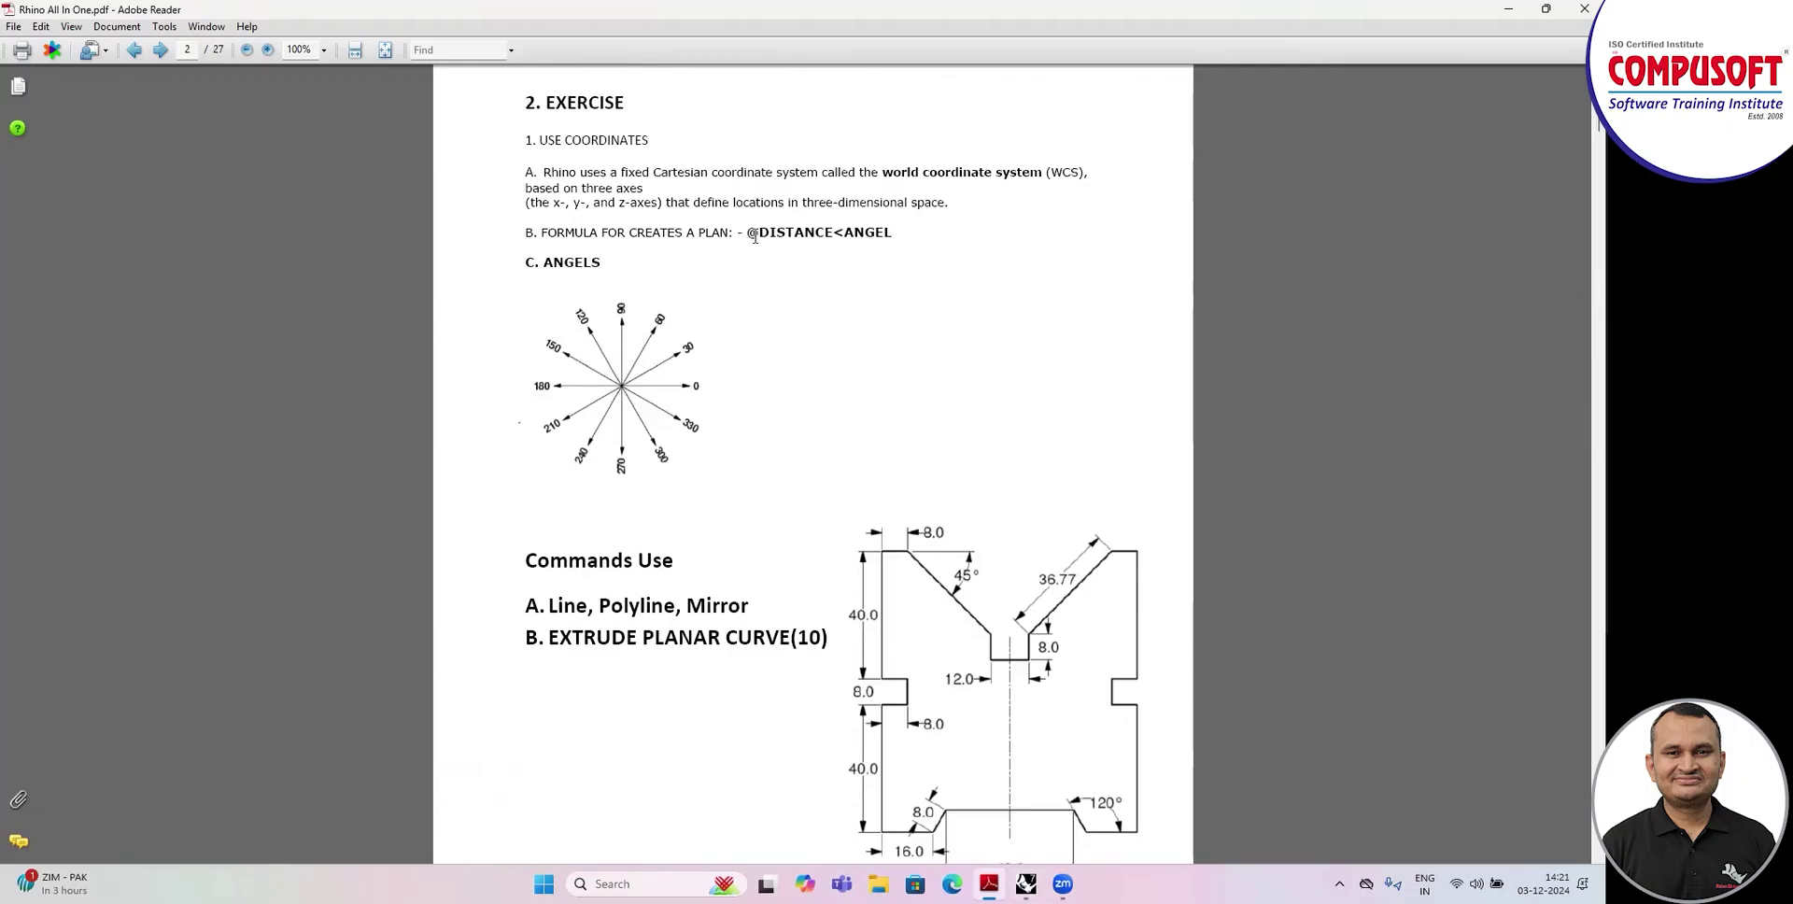
{"action": "left_click_drag", "start_coordinate": [748, 230], "coordinate": [897, 225]}
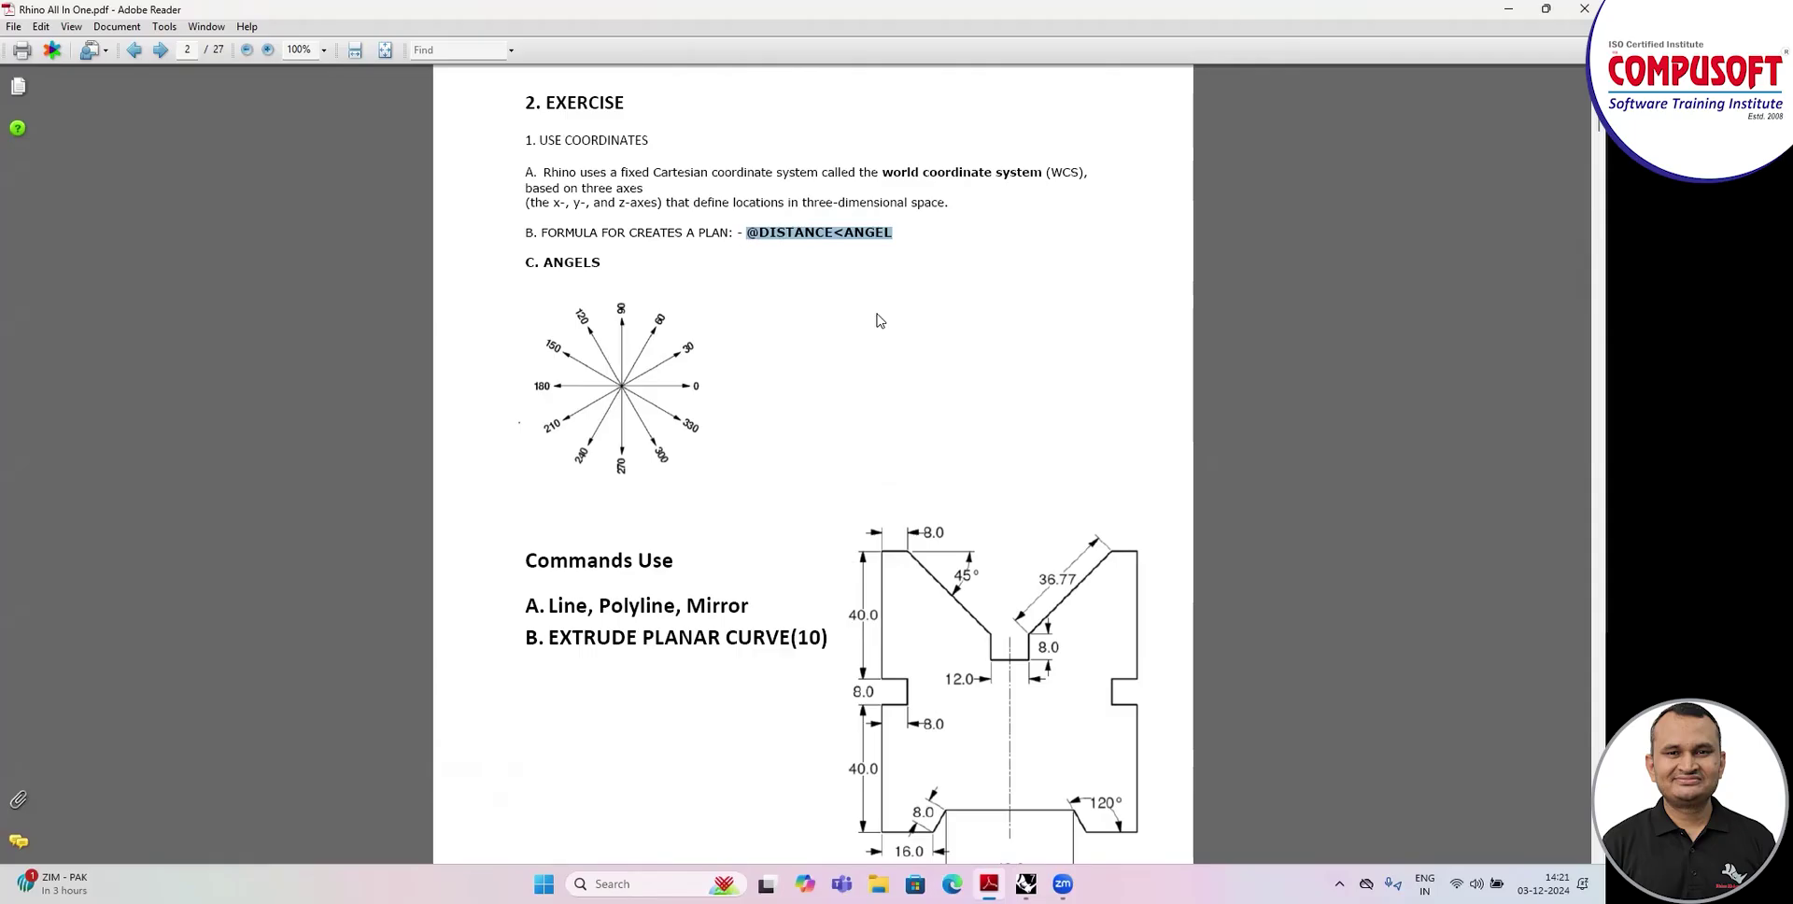
{"action": "scroll", "coordinate": [877, 320], "scroll_direction": "down", "scroll_amount": 3}
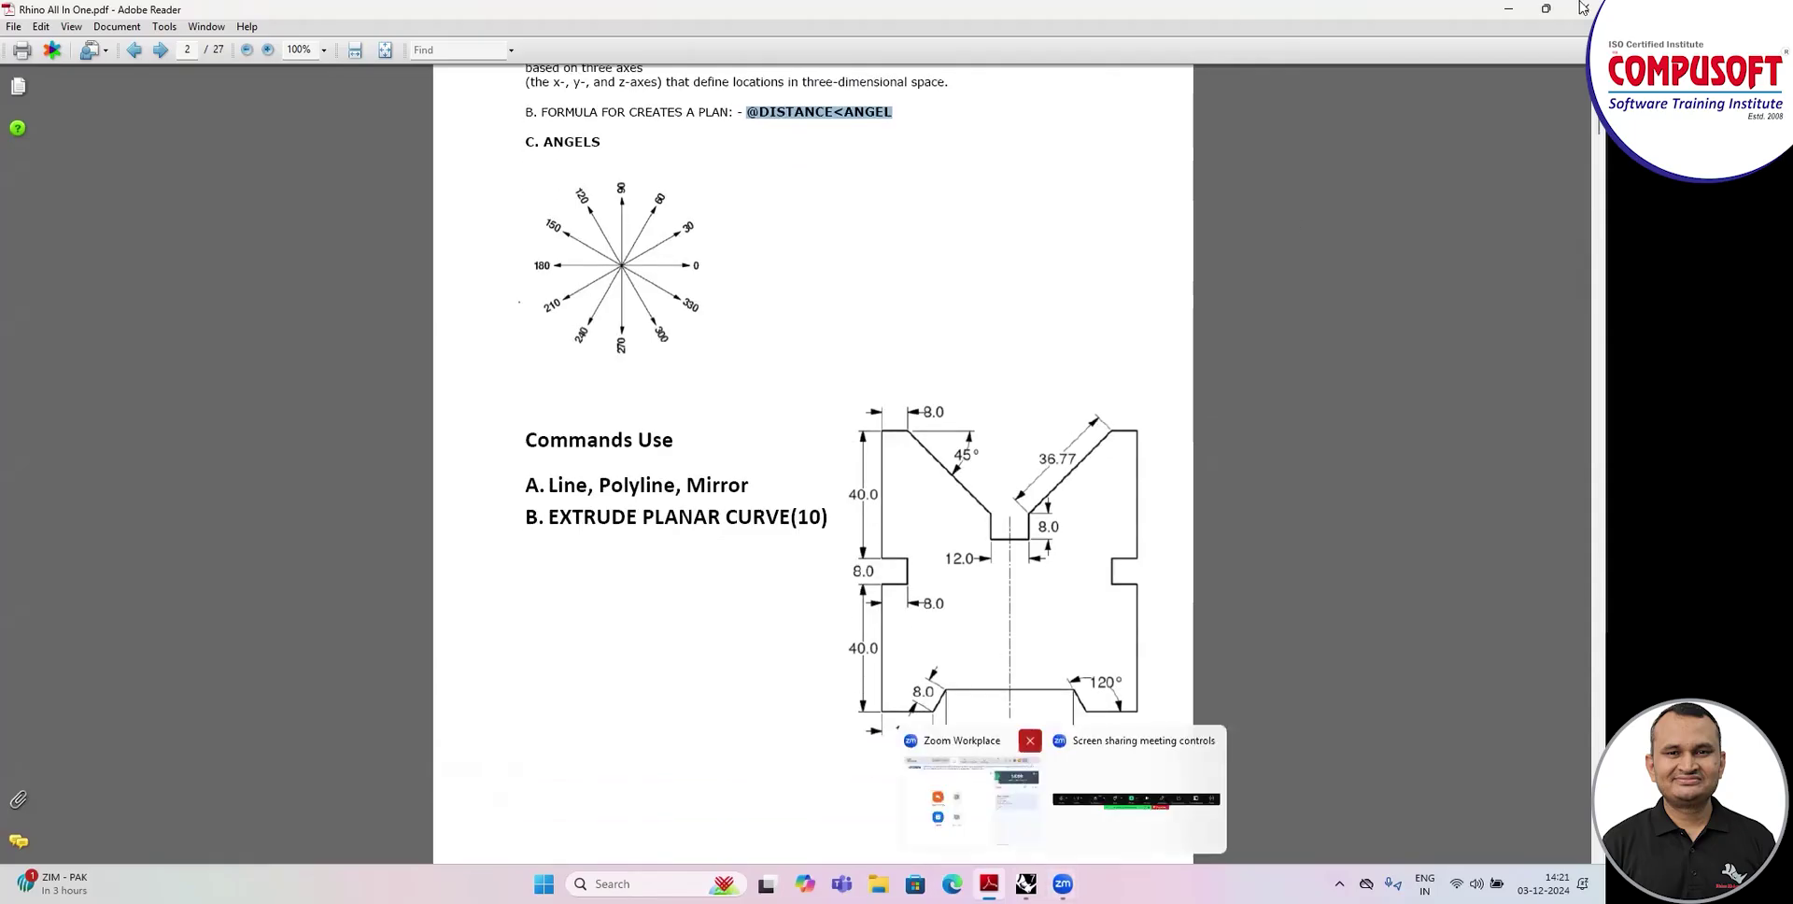
Tile the PDF and Rhino windows side by side and close the Solid Creation toolbar over the Top viewport.
{"action": "mouse_move", "coordinate": [1548, 11]}
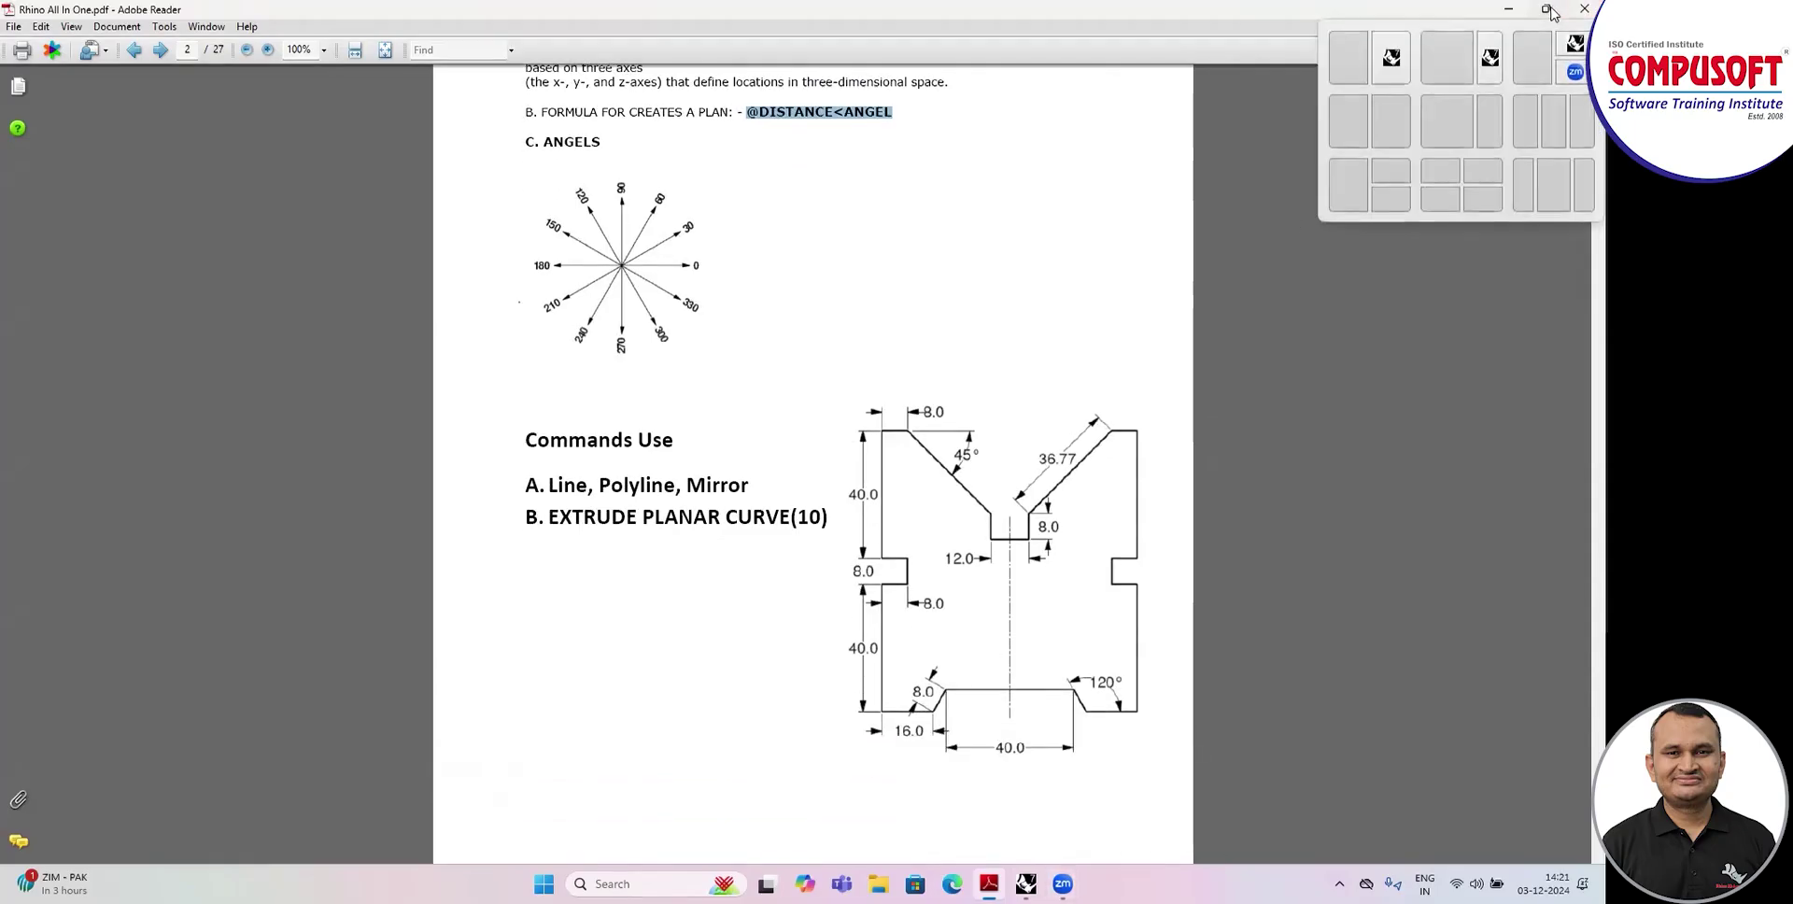
{"action": "left_click", "coordinate": [1383, 124]}
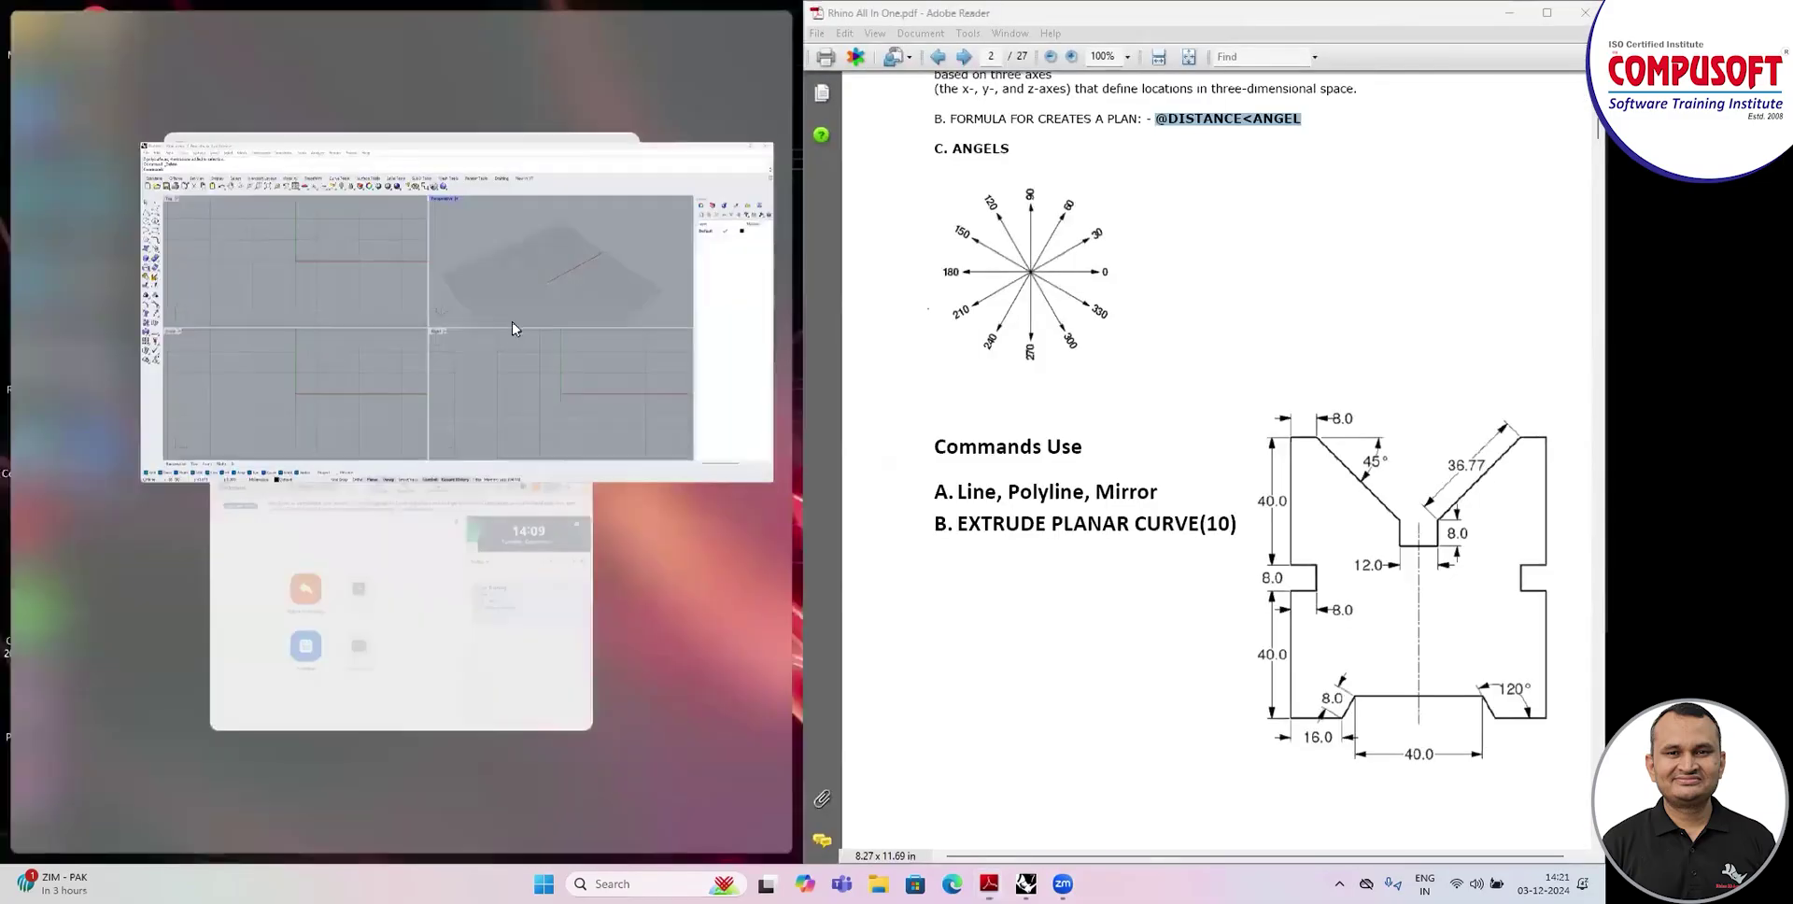
{"action": "left_click", "coordinate": [512, 328]}
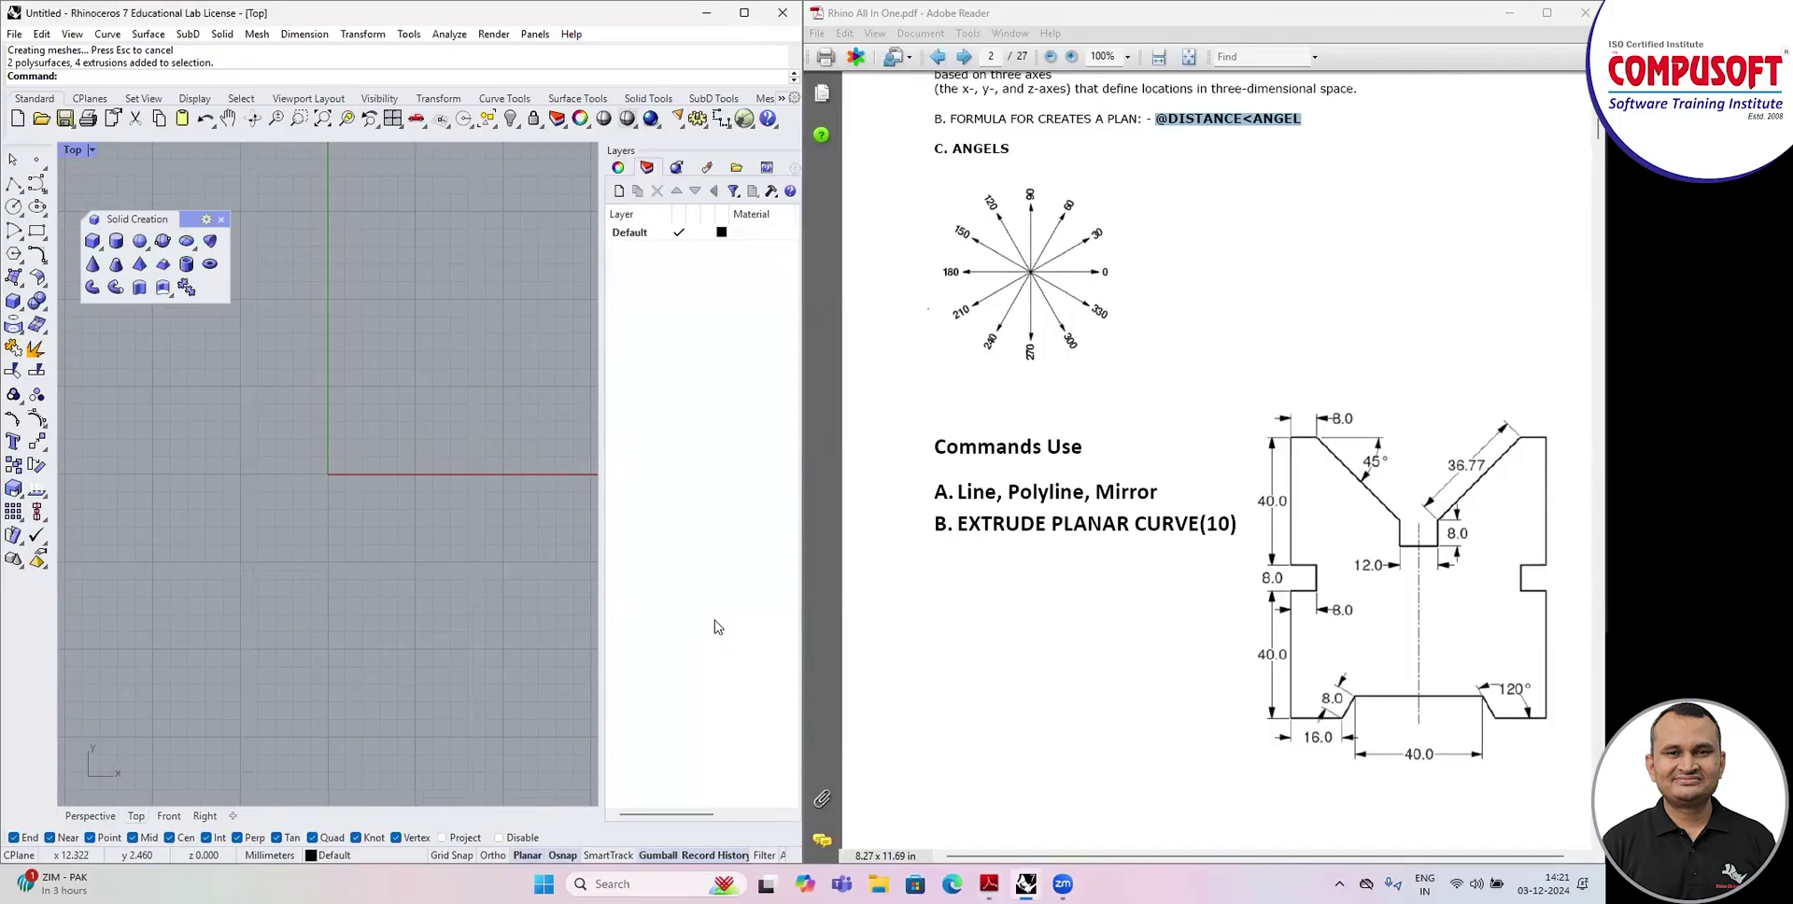
{"action": "left_click", "coordinate": [222, 219]}
{"action": "right_click_drag", "start_coordinate": [399, 381], "coordinate": [253, 455]}
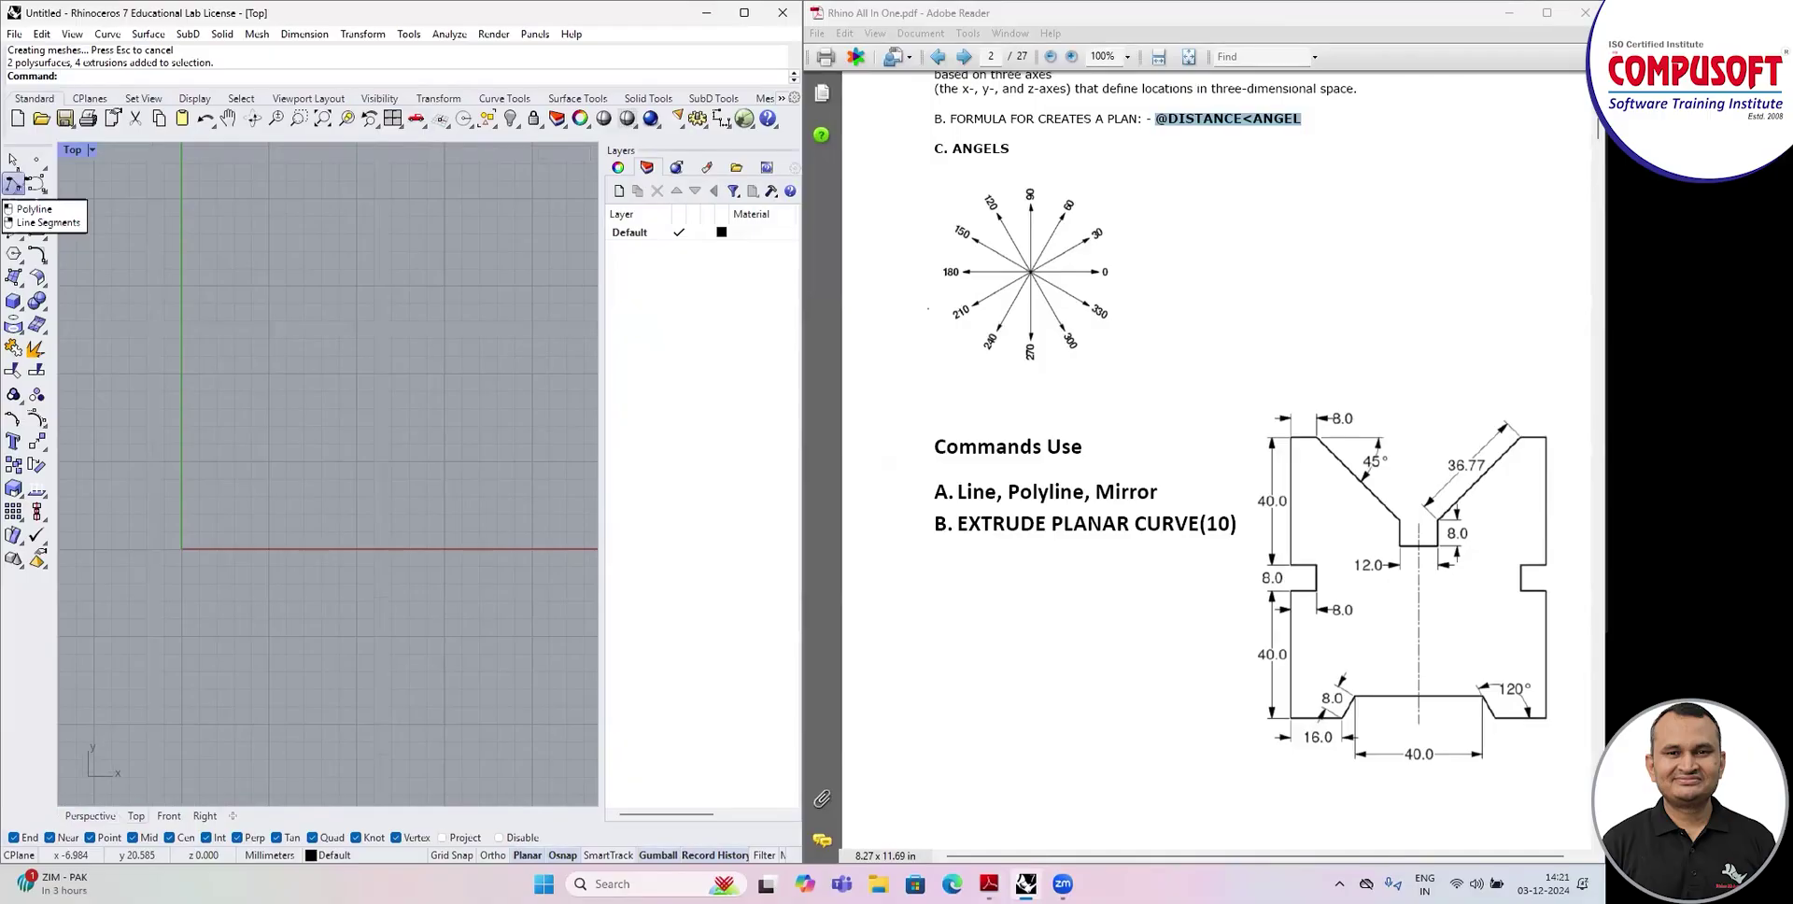
Start a polyline just above the X axis in the Top viewport with a 20 mm horizontal first segment and Ortho on.
{"action": "left_click", "coordinate": [14, 185]}
{"action": "scroll", "coordinate": [339, 376], "scroll_direction": "down", "scroll_amount": 4}
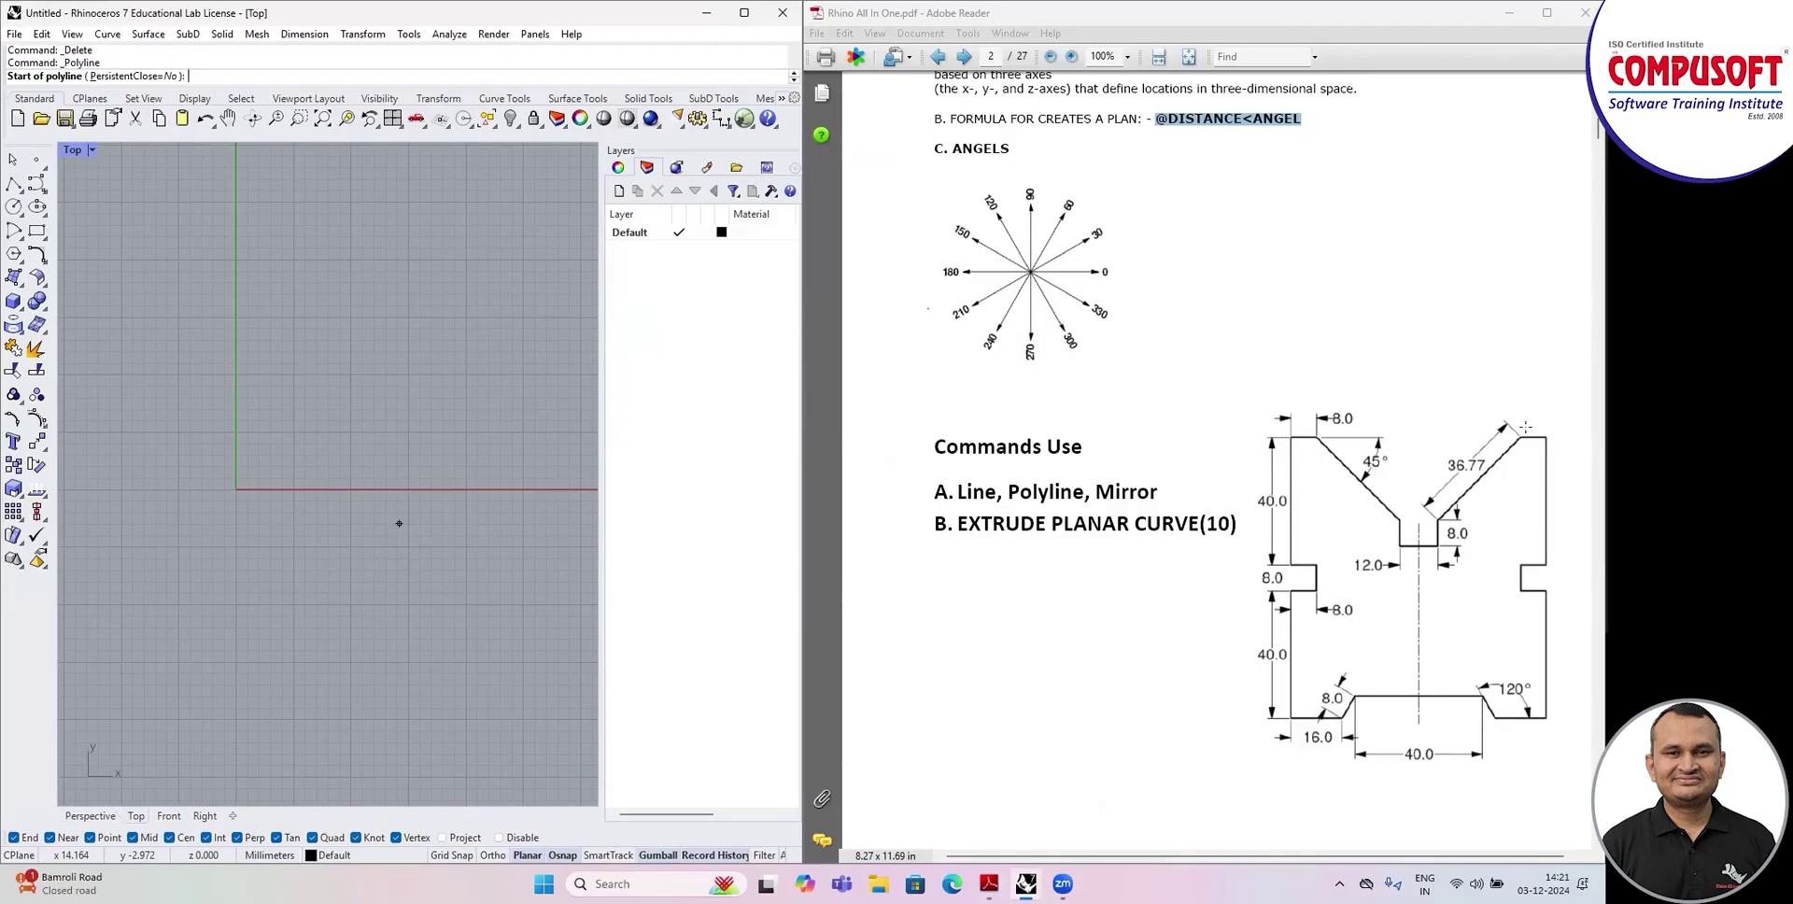
{"action": "scroll", "coordinate": [262, 550], "scroll_direction": "down", "scroll_amount": 1}
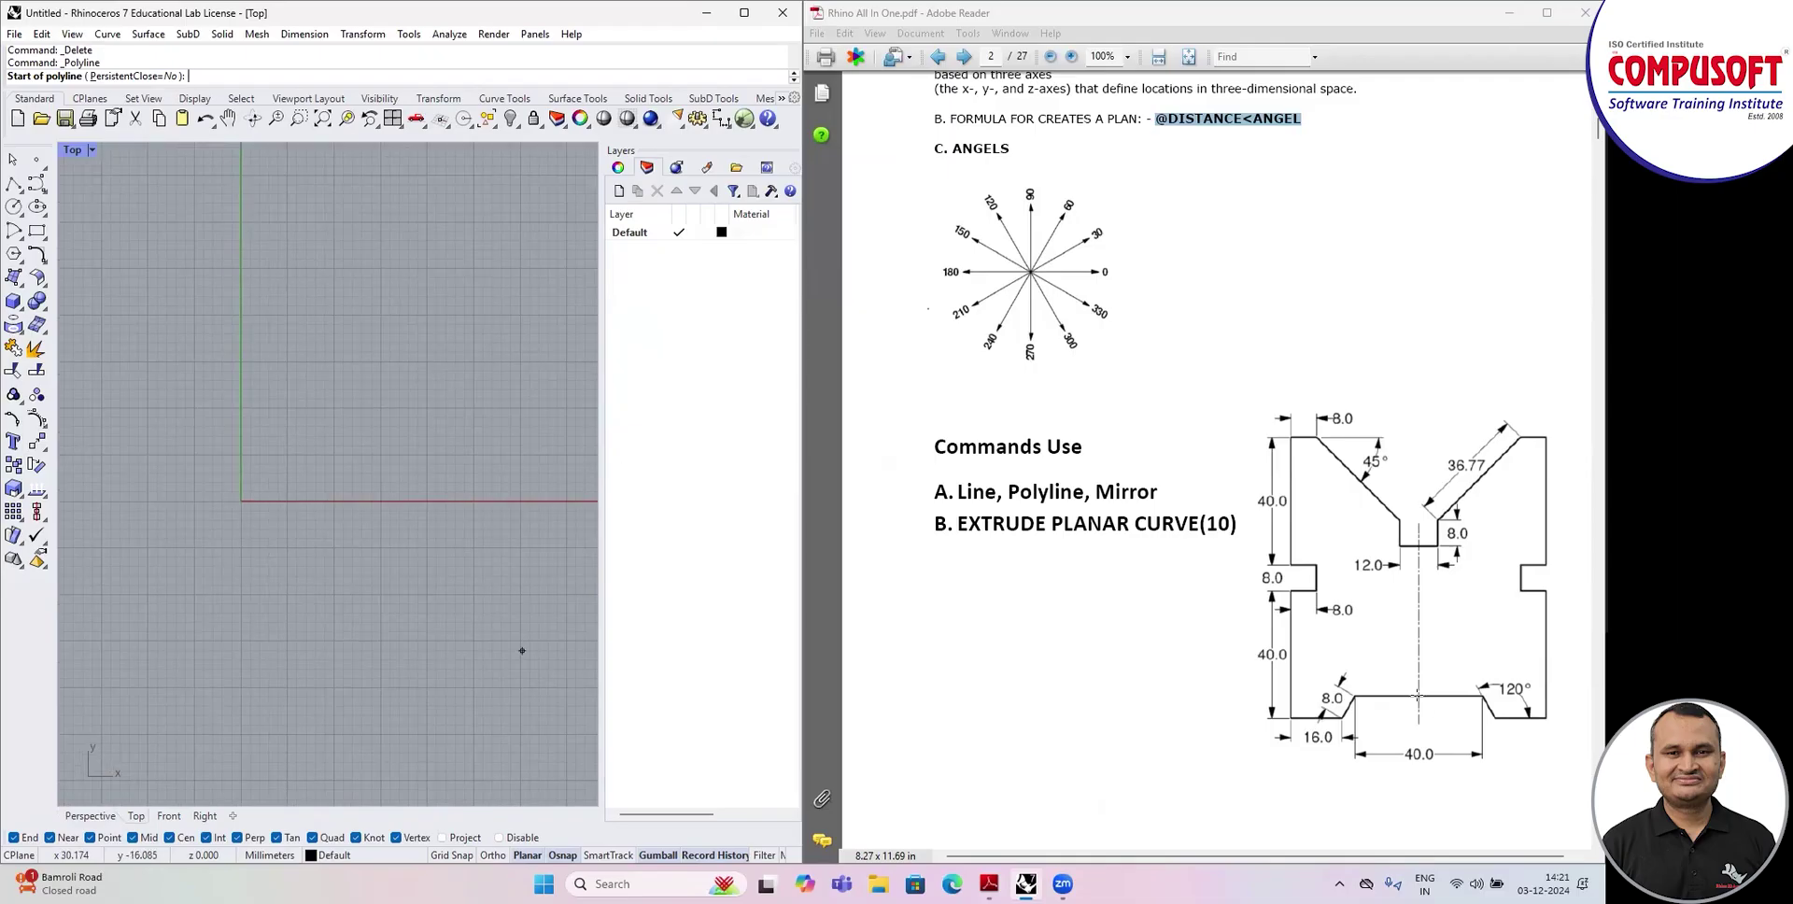
{"action": "scroll", "coordinate": [224, 565], "scroll_direction": "down", "scroll_amount": 2}
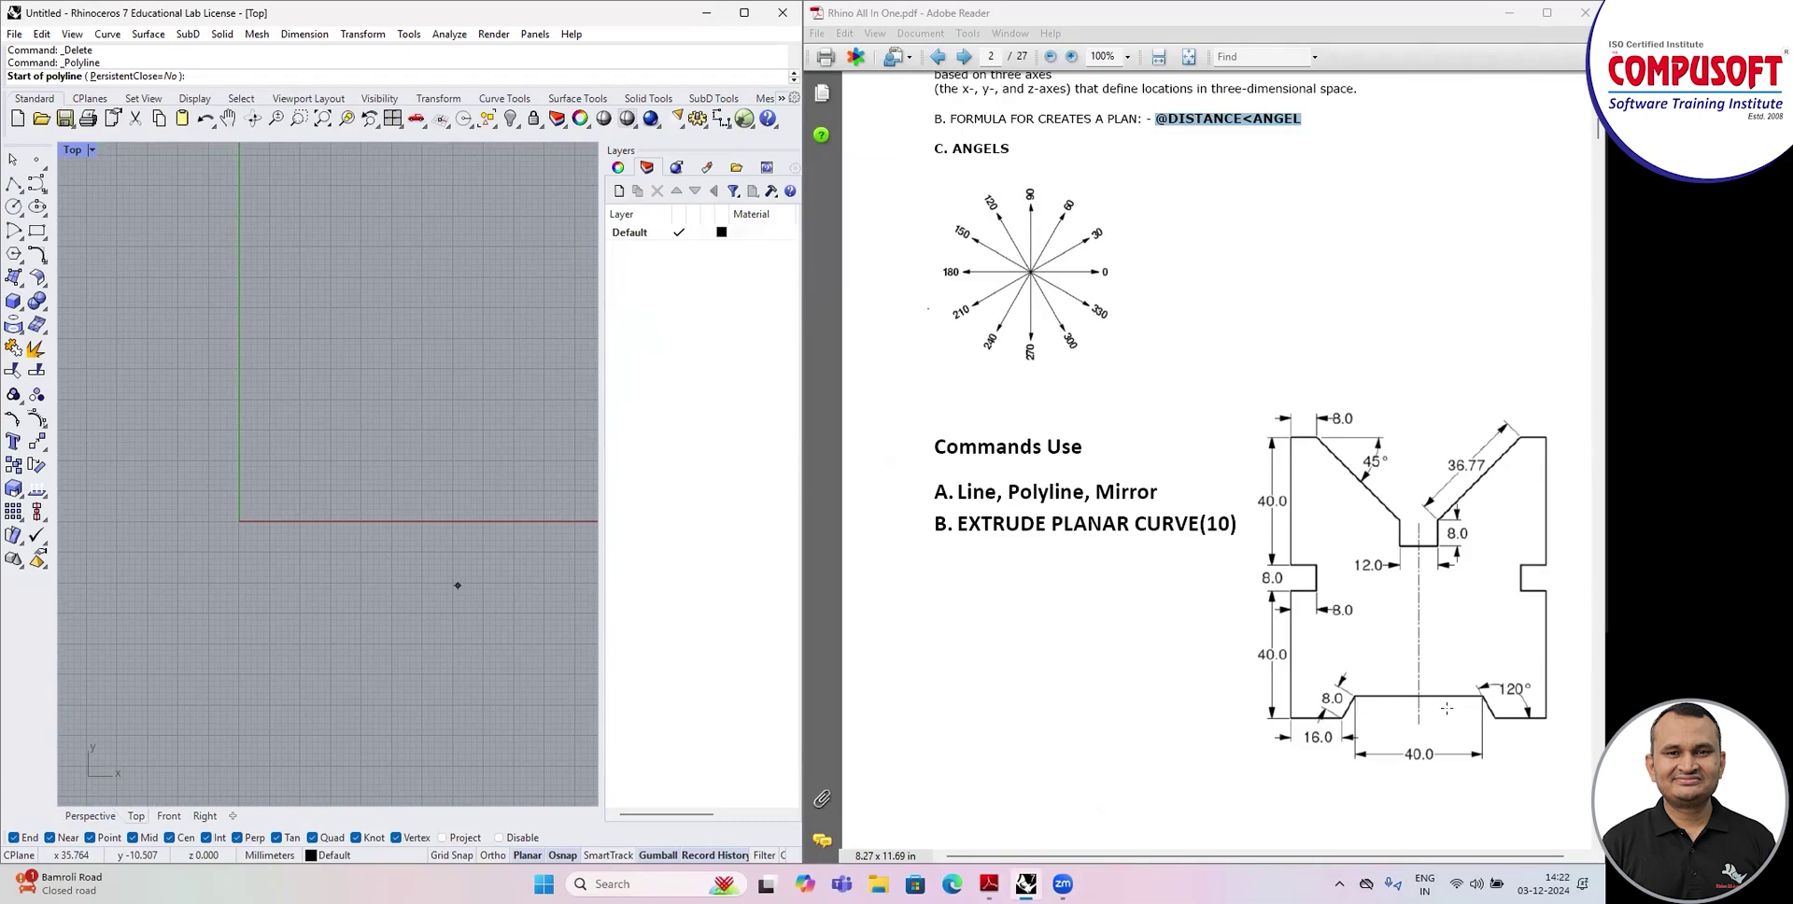
{"action": "scroll", "coordinate": [168, 548], "scroll_direction": "down", "scroll_amount": 1}
{"action": "scroll", "coordinate": [420, 511], "scroll_direction": "down", "scroll_amount": 1}
{"action": "left_click", "coordinate": [239, 497]}
{"action": "type", "text": "2"}
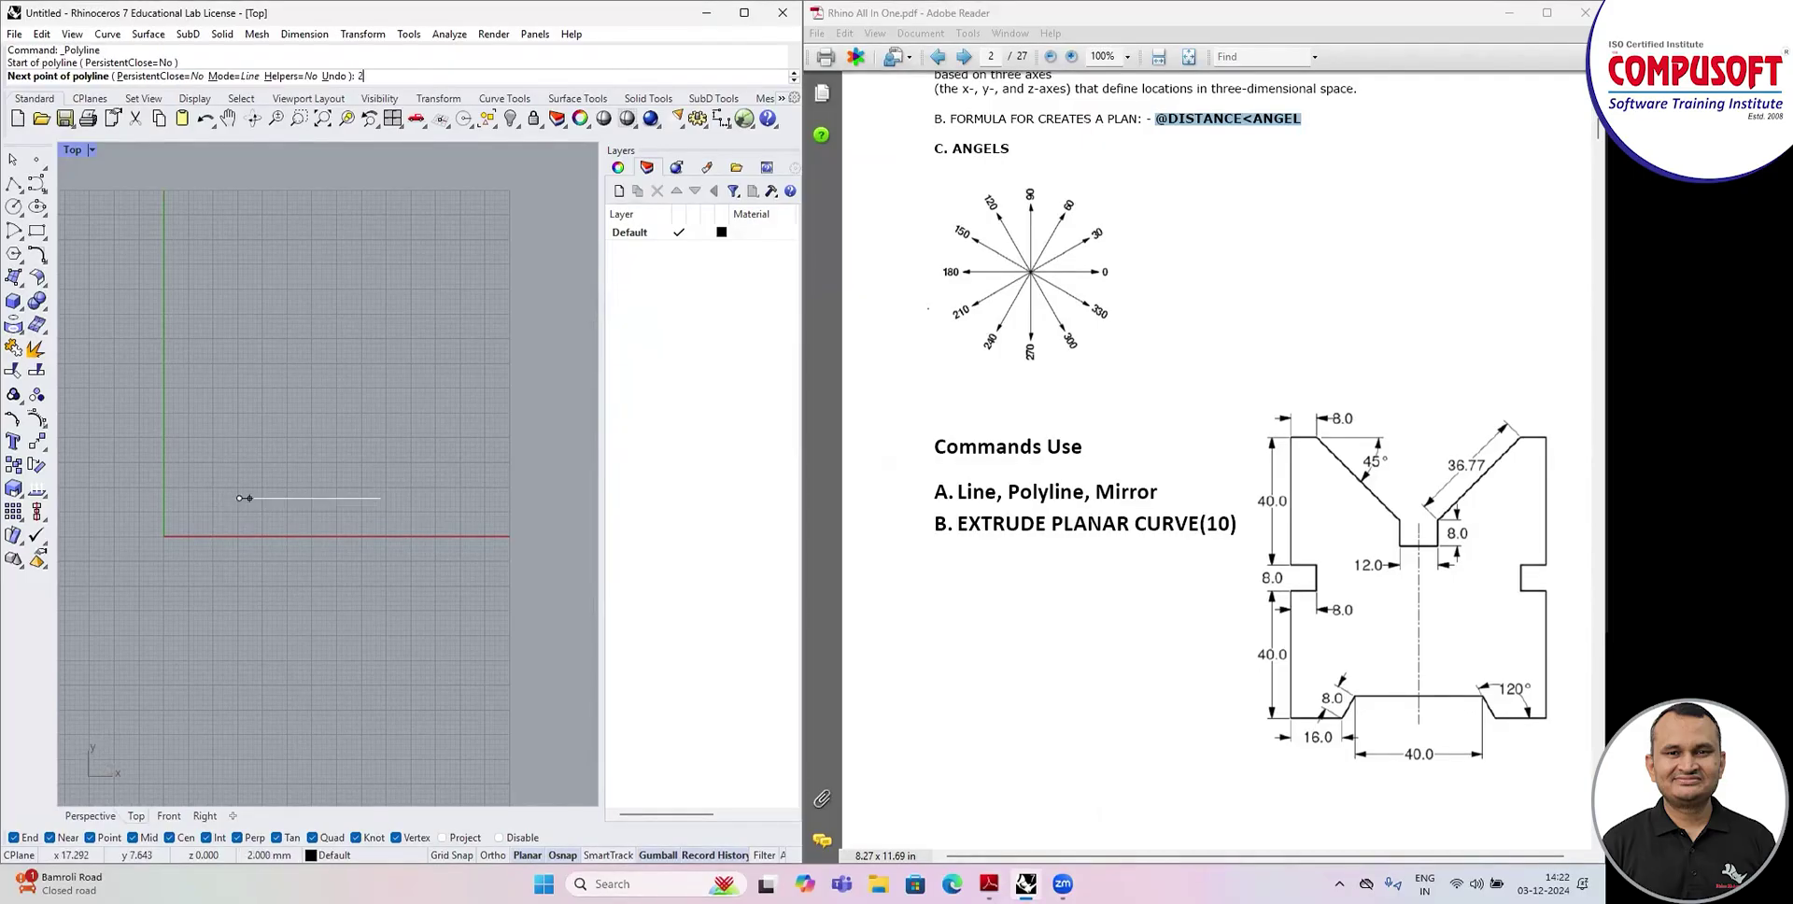
{"action": "type", "text": "0"}
{"action": "key", "text": "Return"}
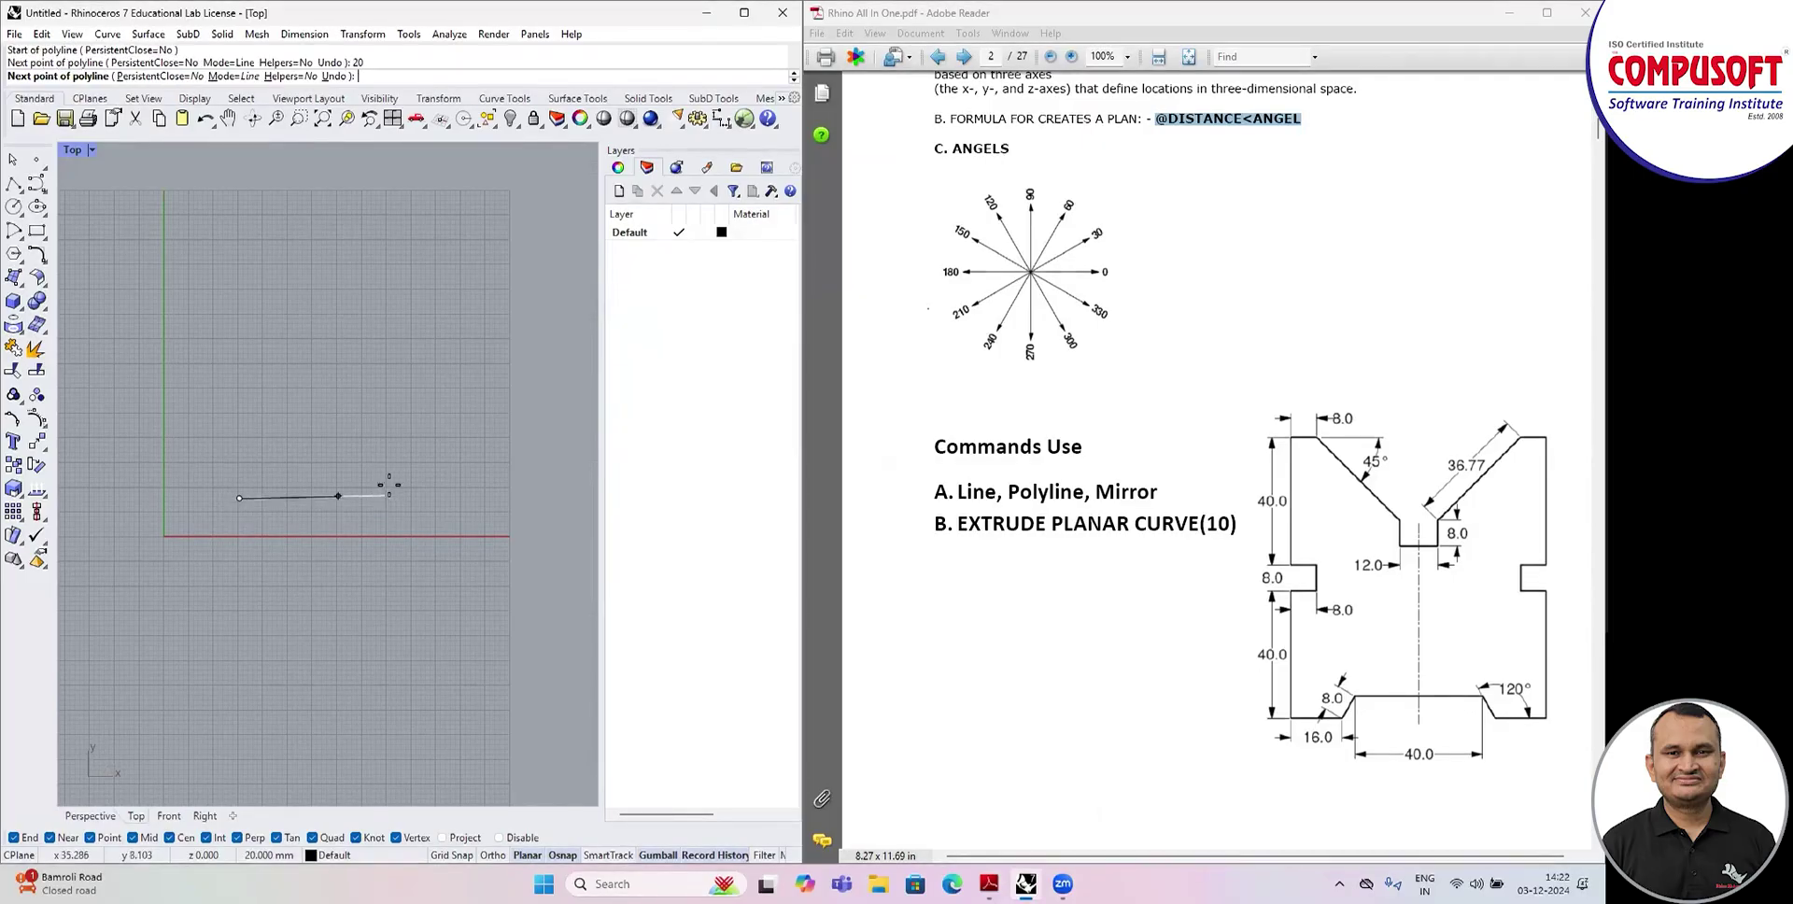
{"action": "key", "text": "F8"}
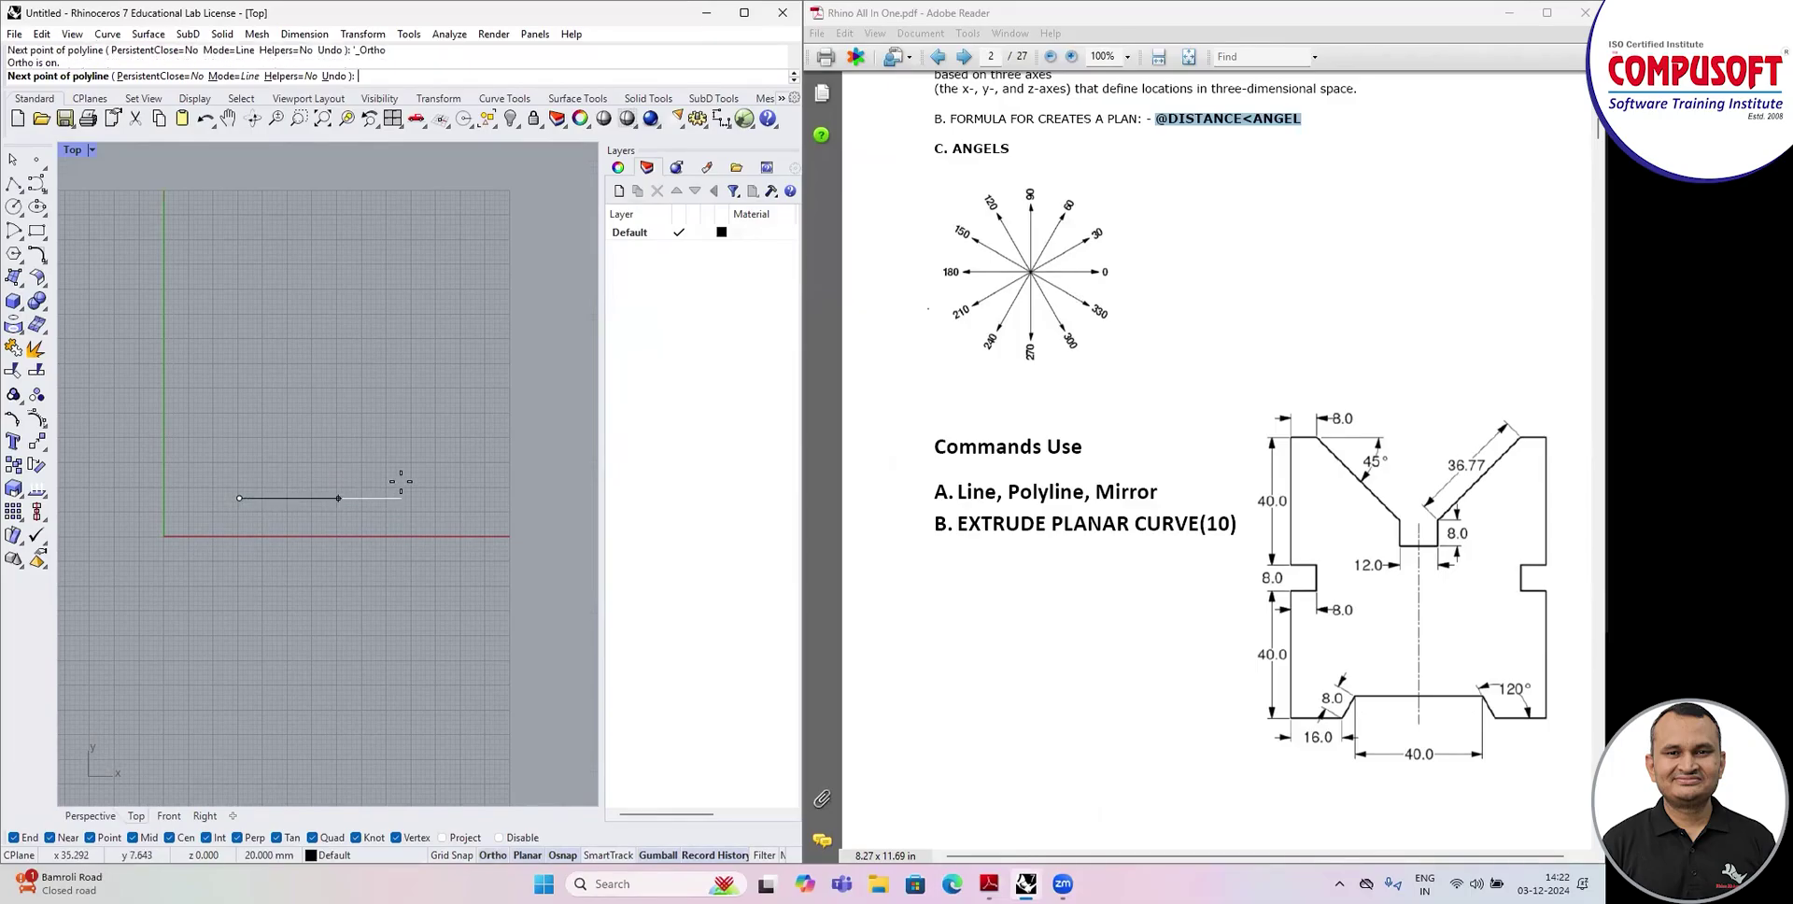
{"action": "left_click", "coordinate": [401, 481]}
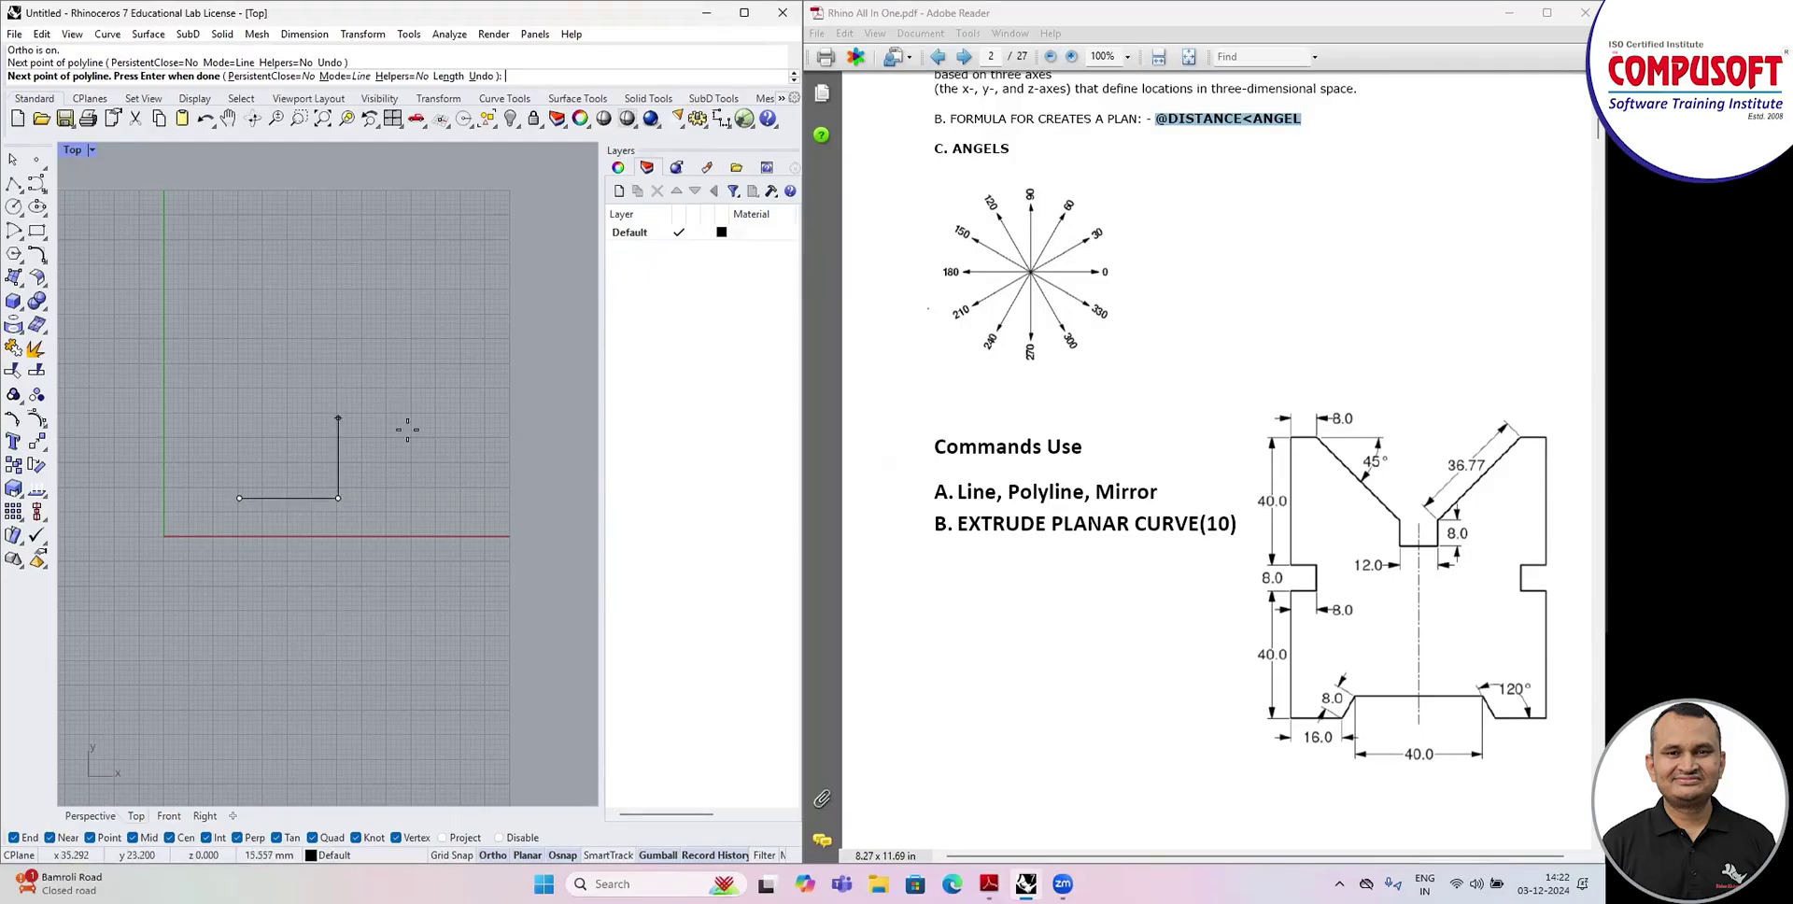
Continue the polyline with an angled segment at @-8<120 and a 16 mm horizontal segment in the positive X direction.
{"action": "key", "text": "F8"}
{"action": "type", "text": "@8<120"}
{"action": "left_click", "coordinate": [513, 76]}
{"action": "type", "text": "-"}
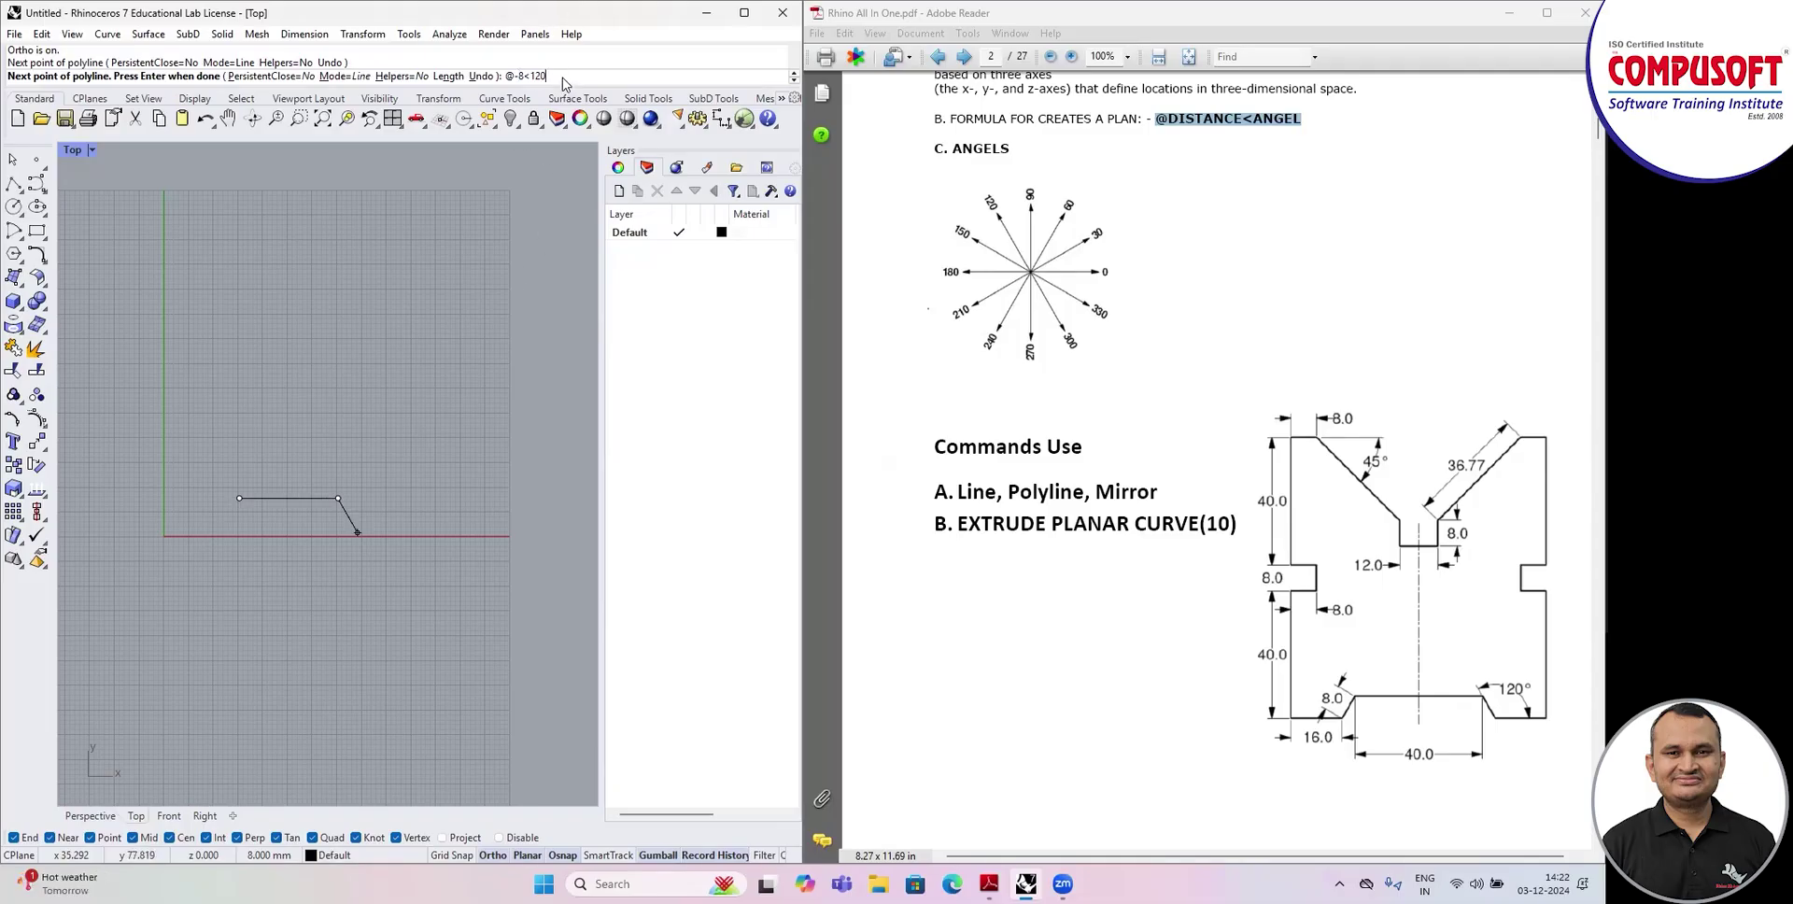
{"action": "key", "text": "Return"}
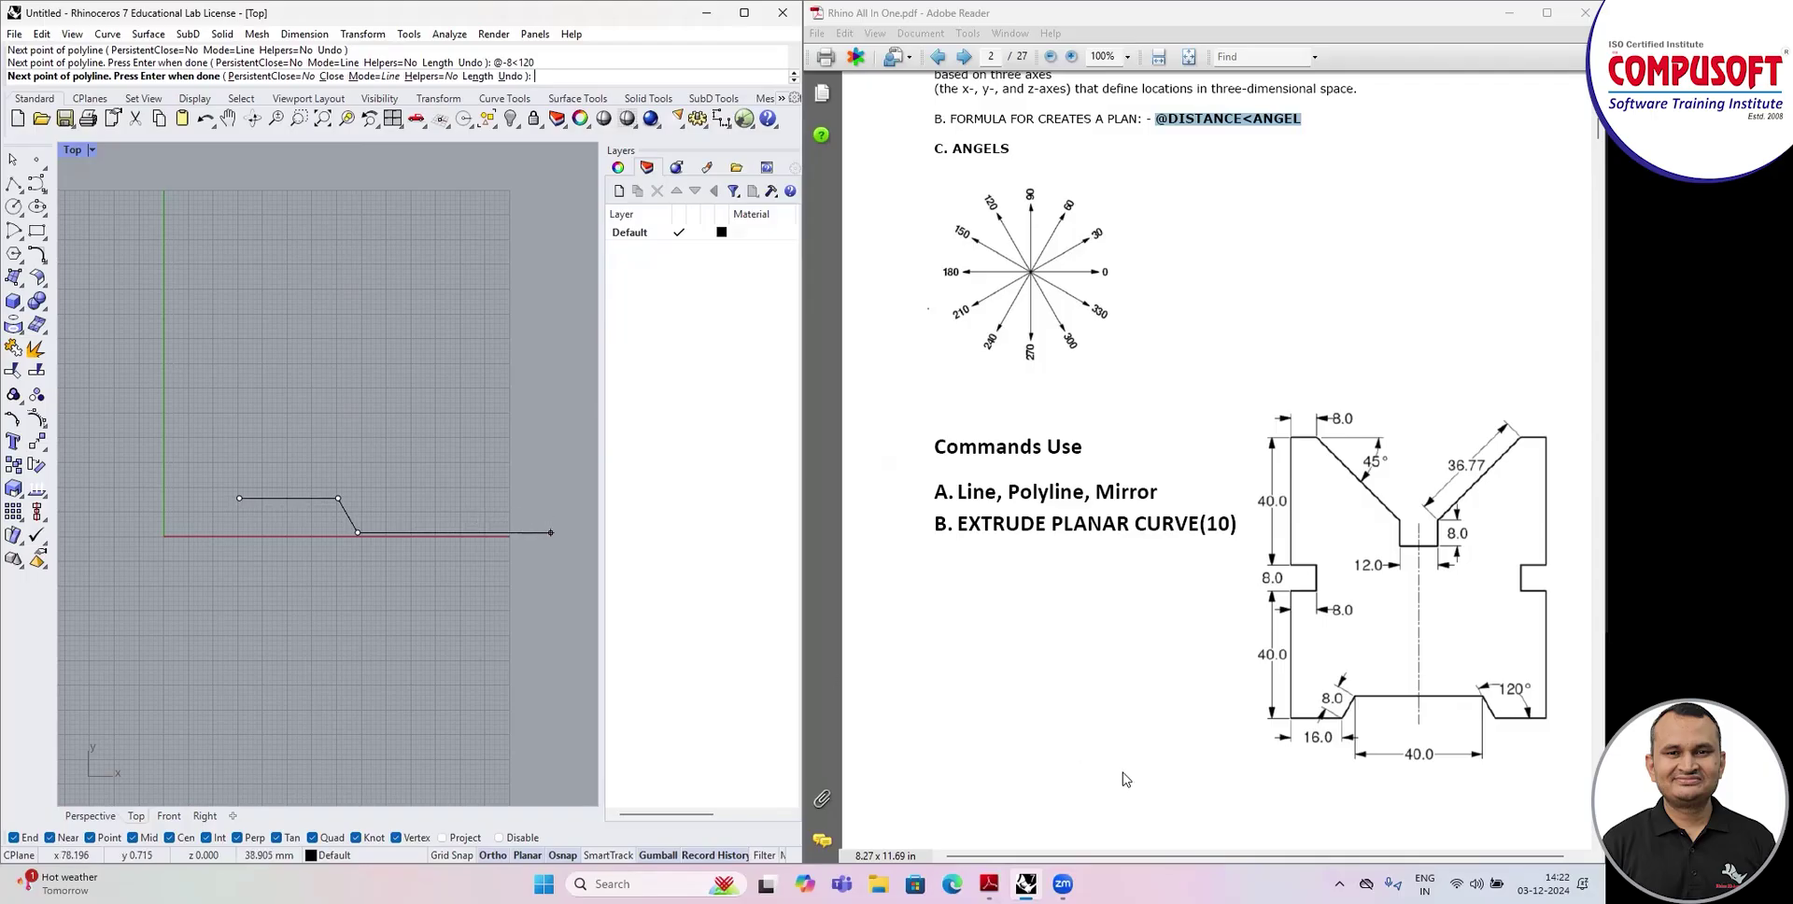
{"action": "type", "text": "16"}
{"action": "key", "text": "Return"}
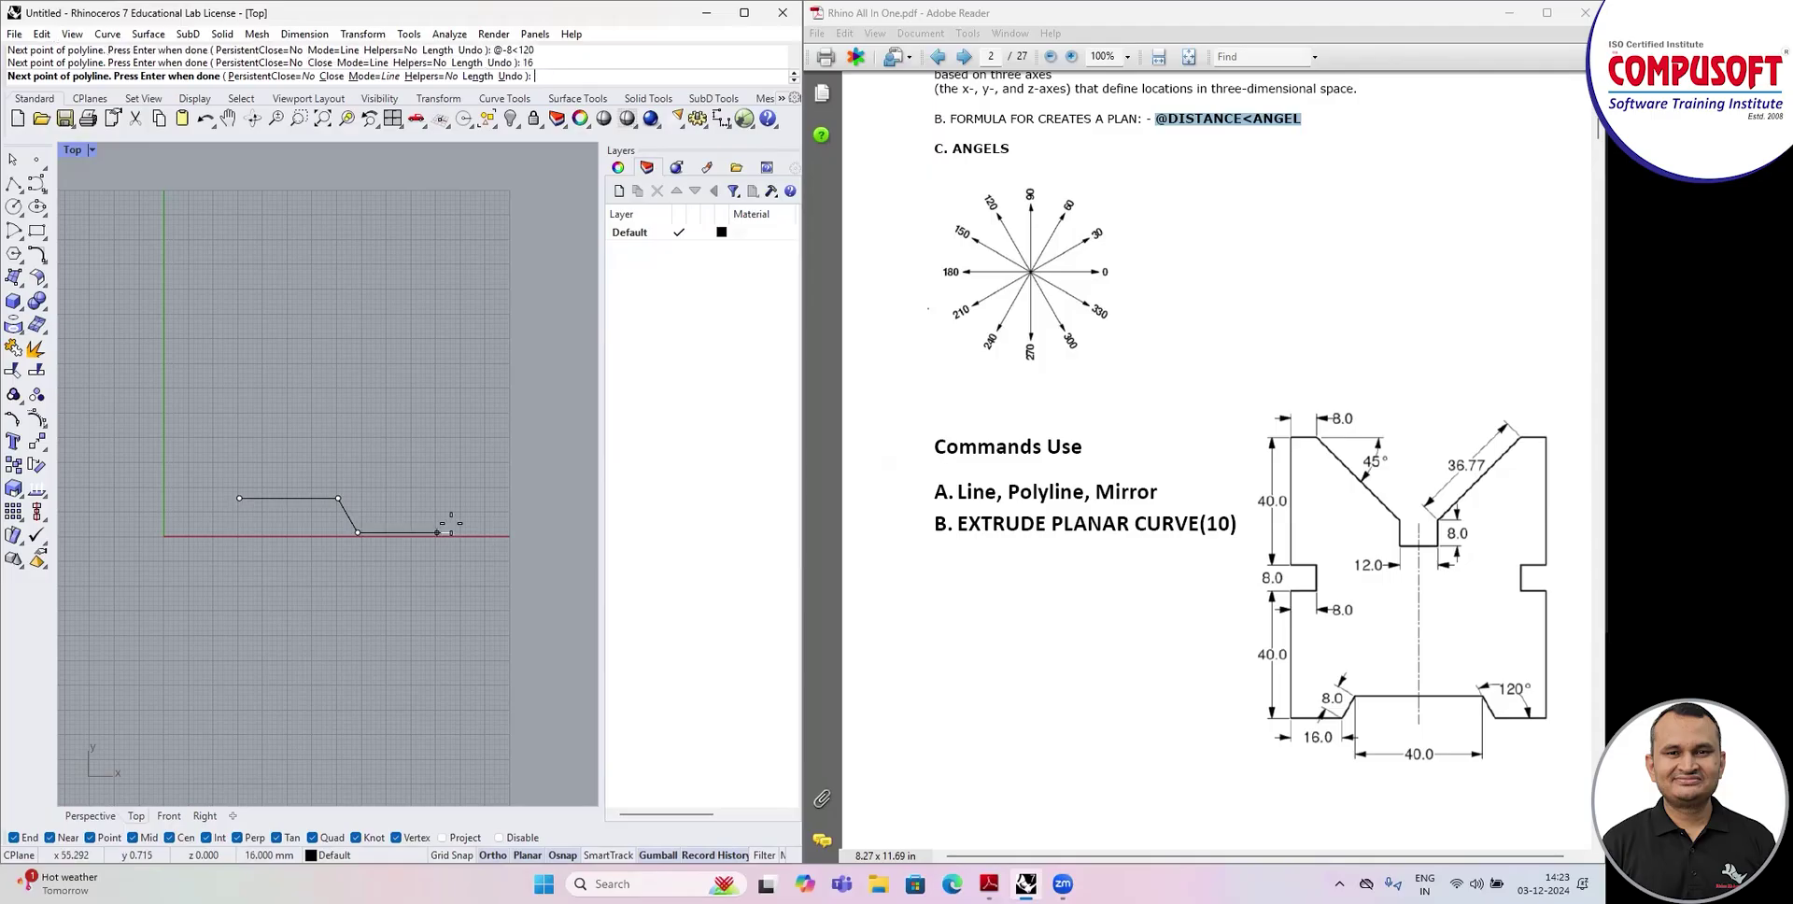
Add a 40 mm vertical segment upward and an 8 mm horizontal segment inward to the polyline.
{"action": "type", "text": "40"}
{"action": "key", "text": "Return"}
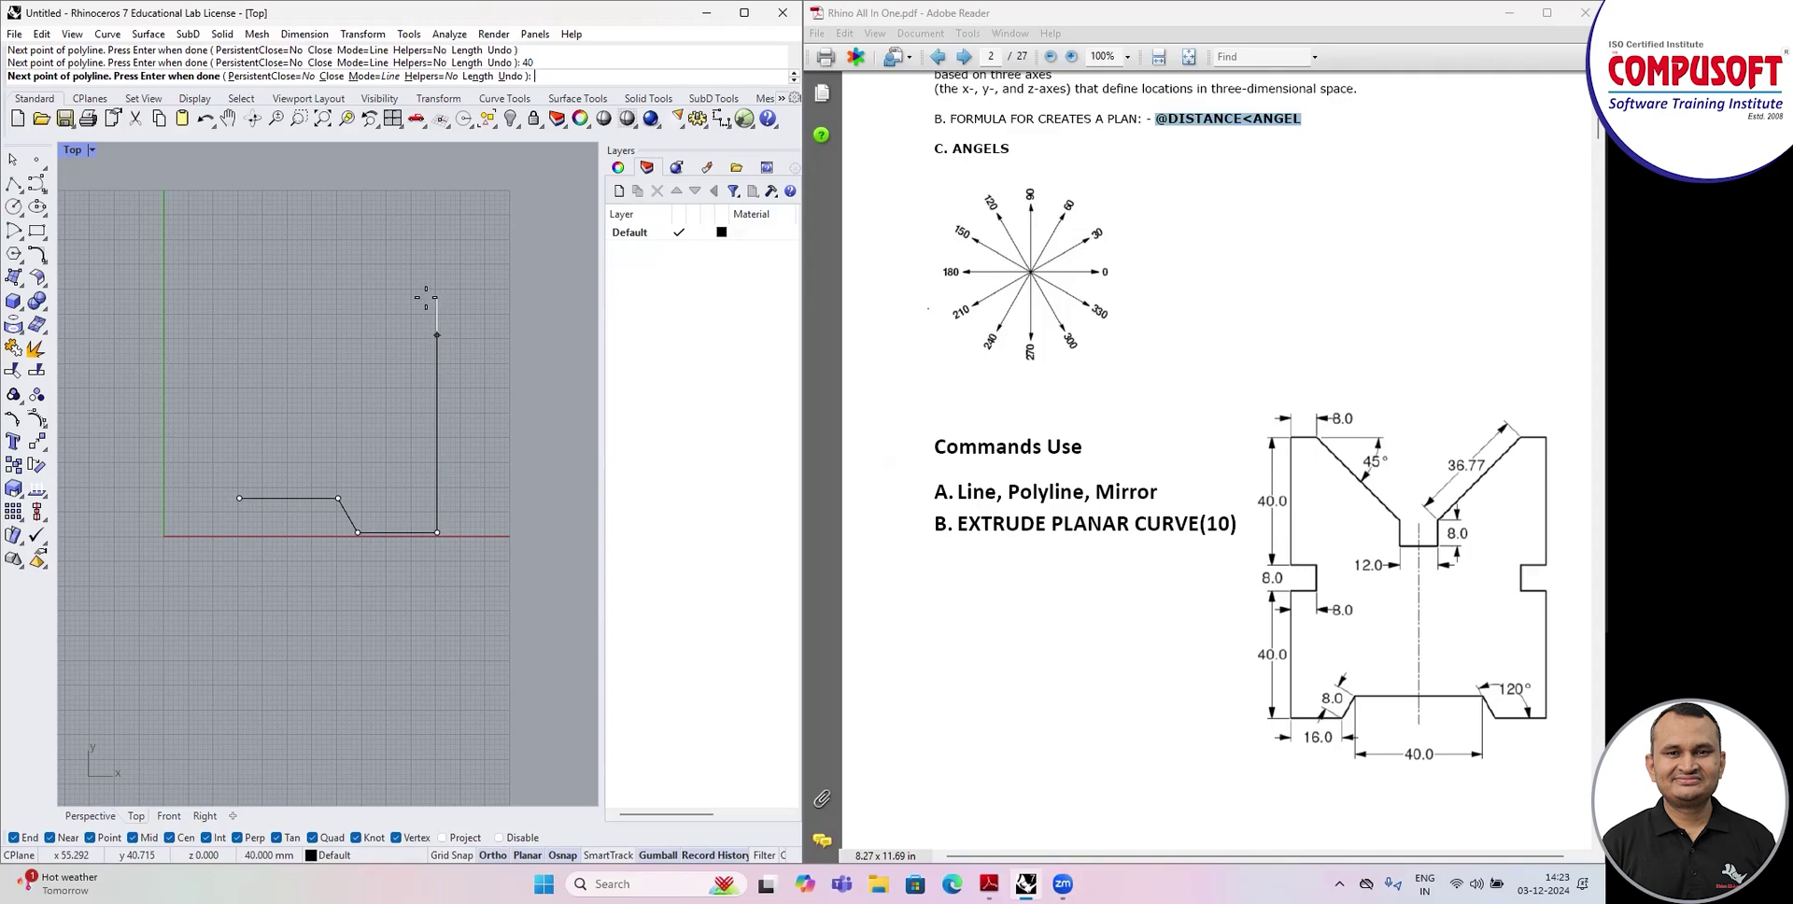
{"action": "scroll", "coordinate": [412, 472], "scroll_direction": "down", "scroll_amount": 1}
{"action": "type", "text": "8"}
{"action": "key", "text": "Return"}
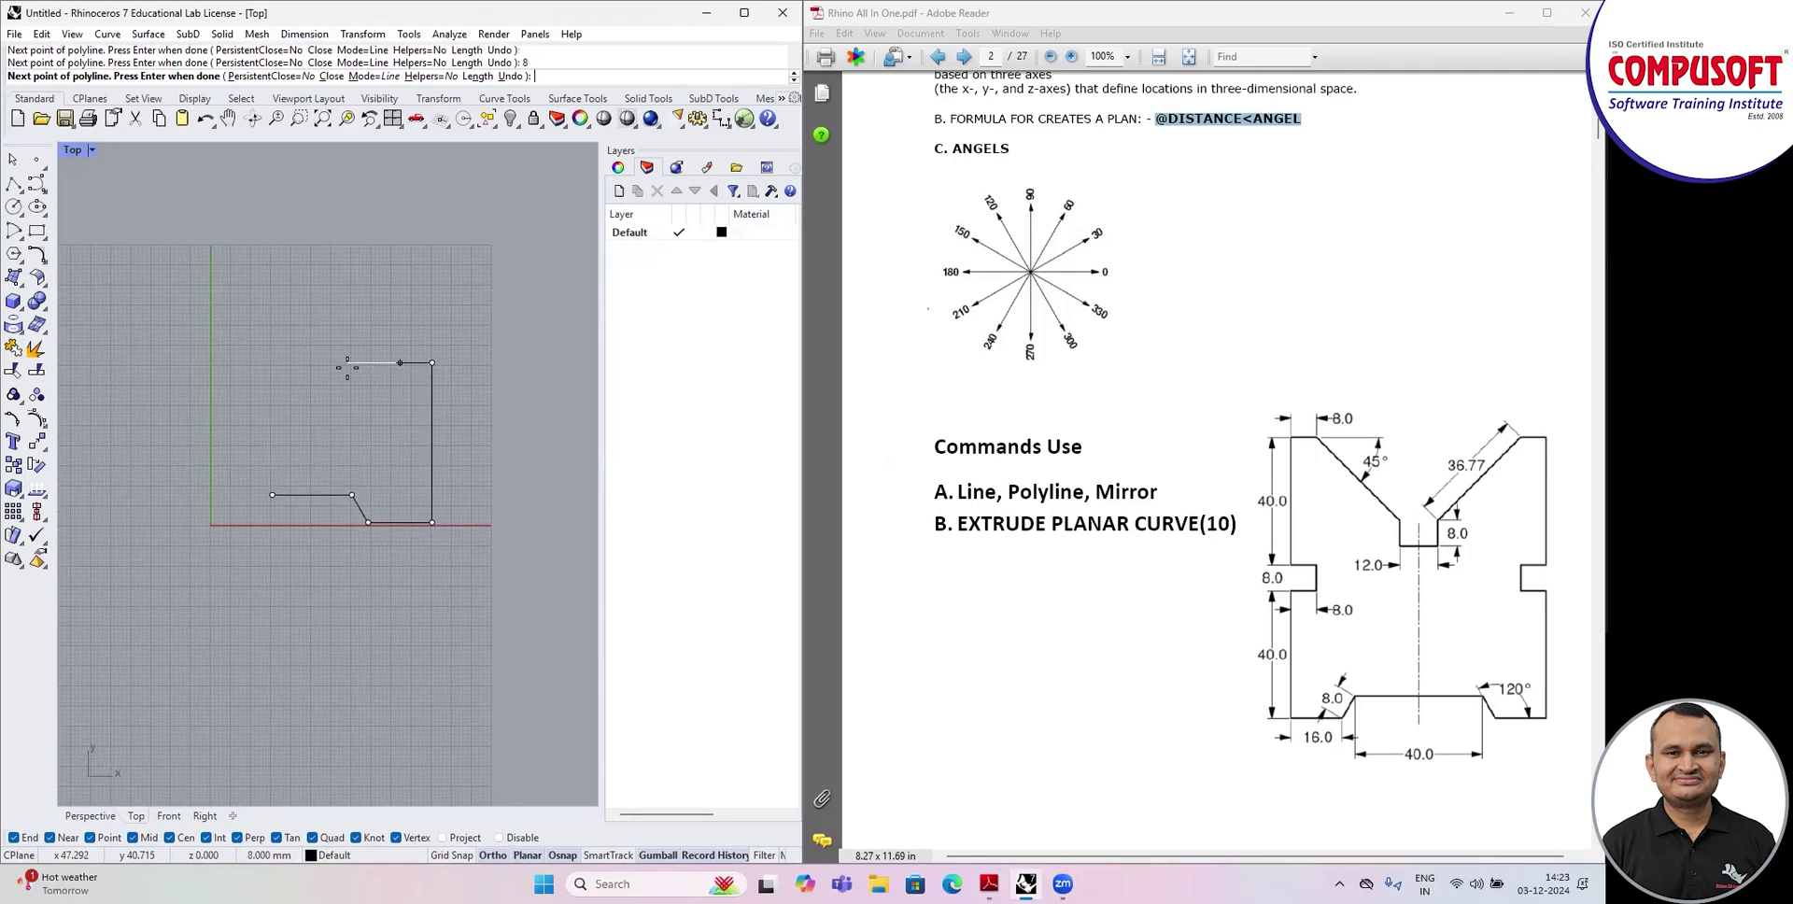
Complete the polyline's side notch with 8 mm segments upward and outward, and add a 40 mm vertical segment upward.
{"action": "type", "text": "8"}
{"action": "key", "text": "Return"}
{"action": "type", "text": "8"}
{"action": "key", "text": "Return"}
{"action": "type", "text": "40"}
{"action": "key", "text": "Return"}
{"action": "right_click_drag", "start_coordinate": [390, 165], "coordinate": [414, 252]}
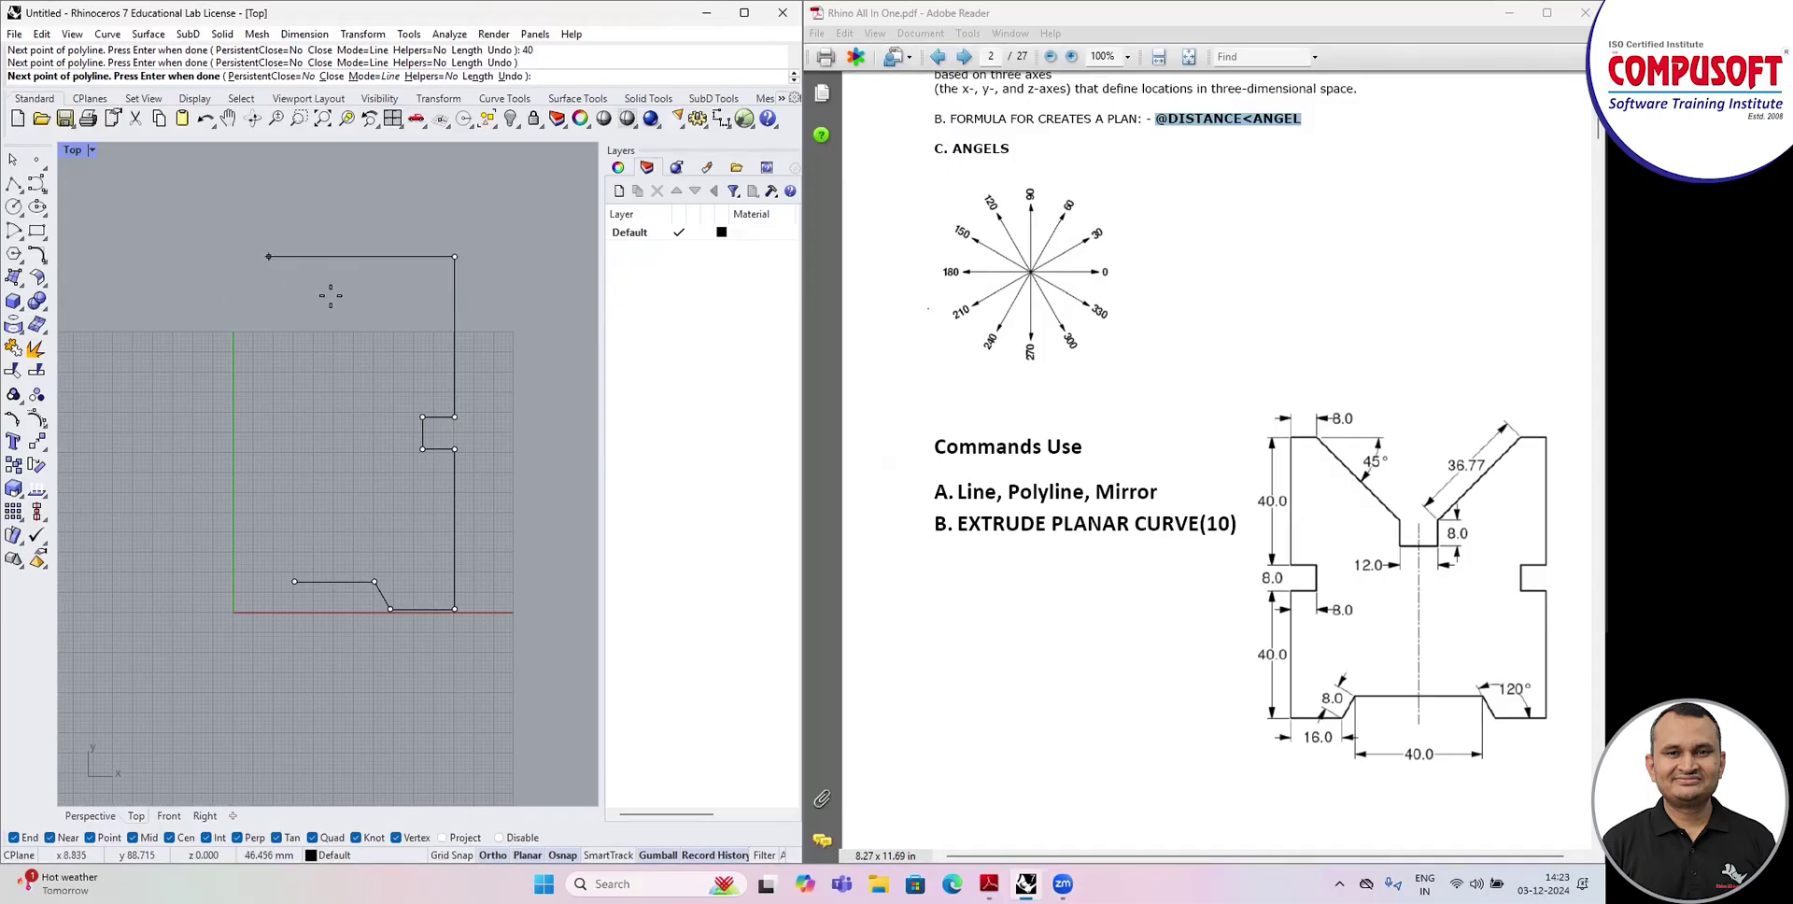
Add an 8 mm horizontal segment inward and an angled segment at @-36.77<45 to the polyline.
{"action": "type", "text": "8"}
{"action": "key", "text": "Return"}
{"action": "left_click", "coordinate": [358, 286]}
{"action": "type", "text": "@36.77<45"}
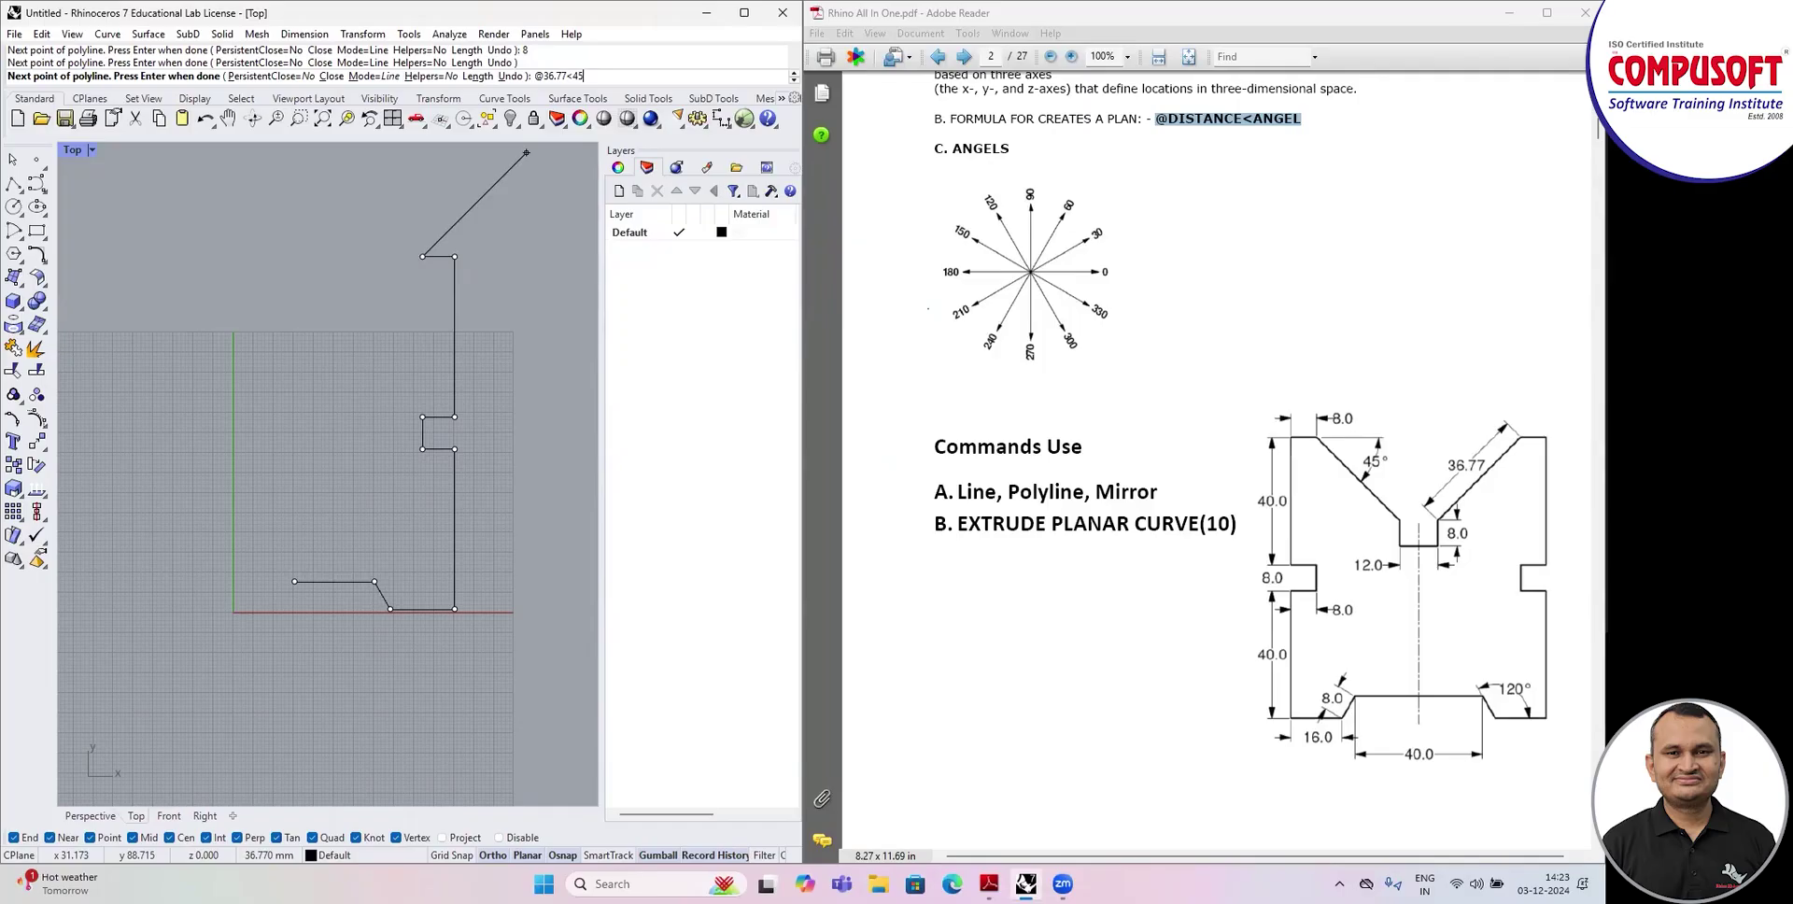
{"action": "key", "text": "BackSpace"}
{"action": "key", "text": "BackSpace"}
{"action": "type", "text": "225"}
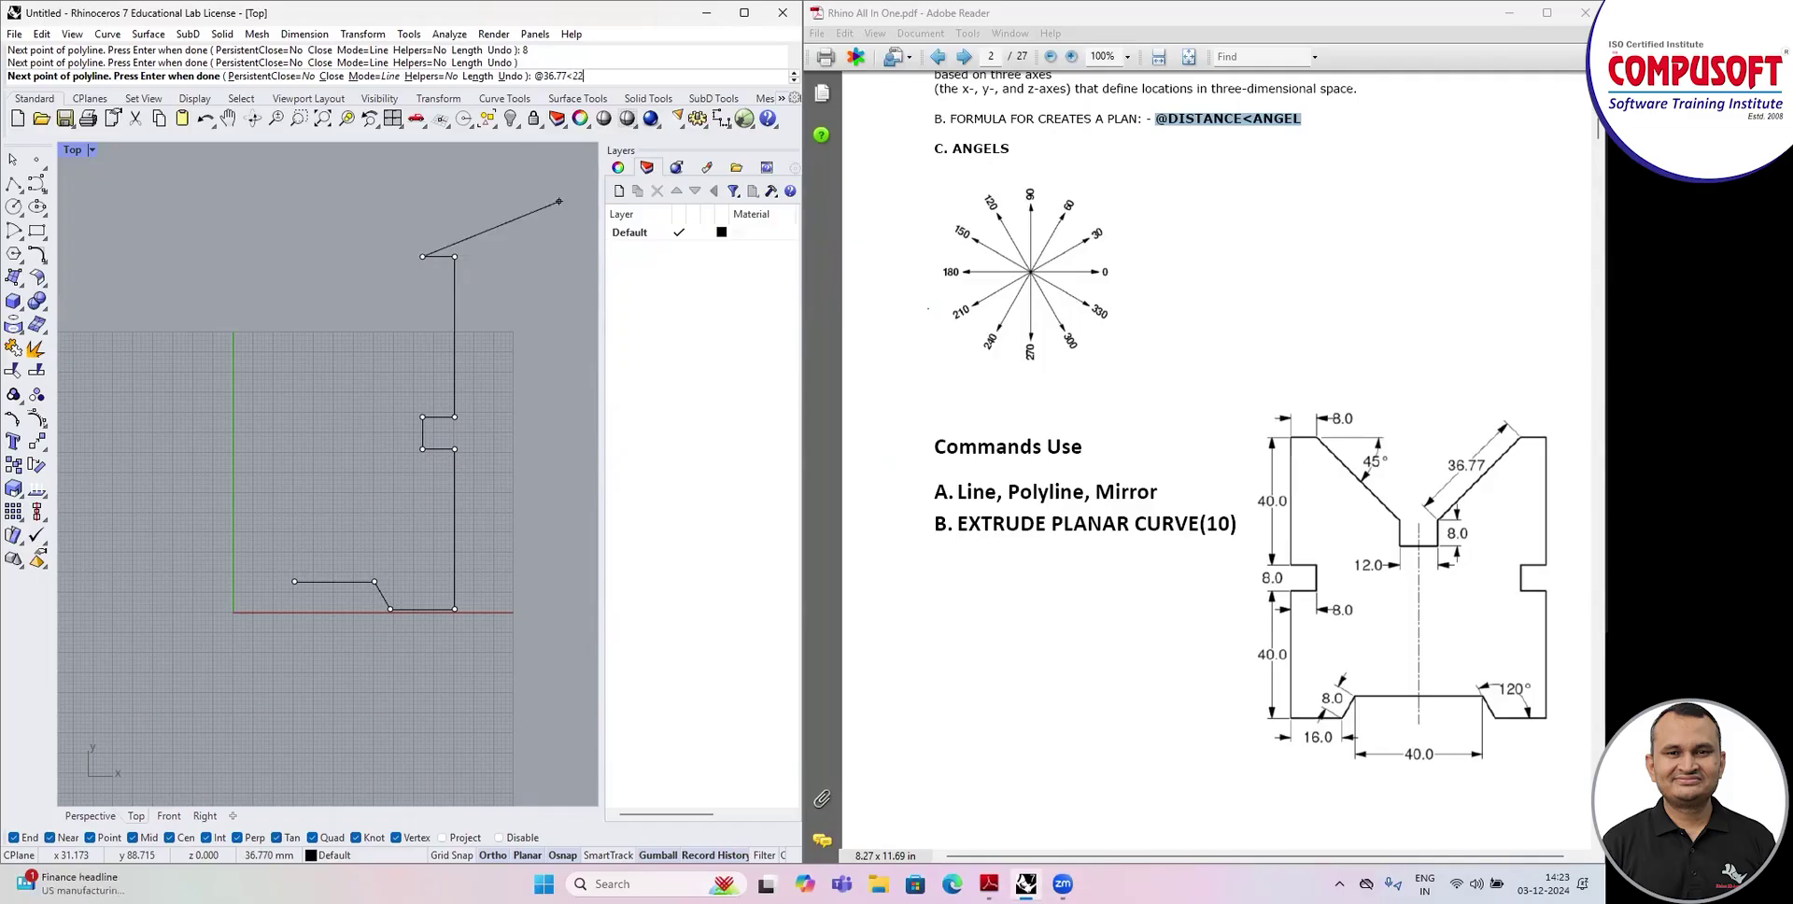
{"action": "key", "text": "BackSpace"}
{"action": "key", "text": "BackSpace"}
{"action": "key", "text": "BackSpace"}
{"action": "type", "text": "45"}
{"action": "left_click", "coordinate": [543, 77]}
{"action": "type", "text": "-"}
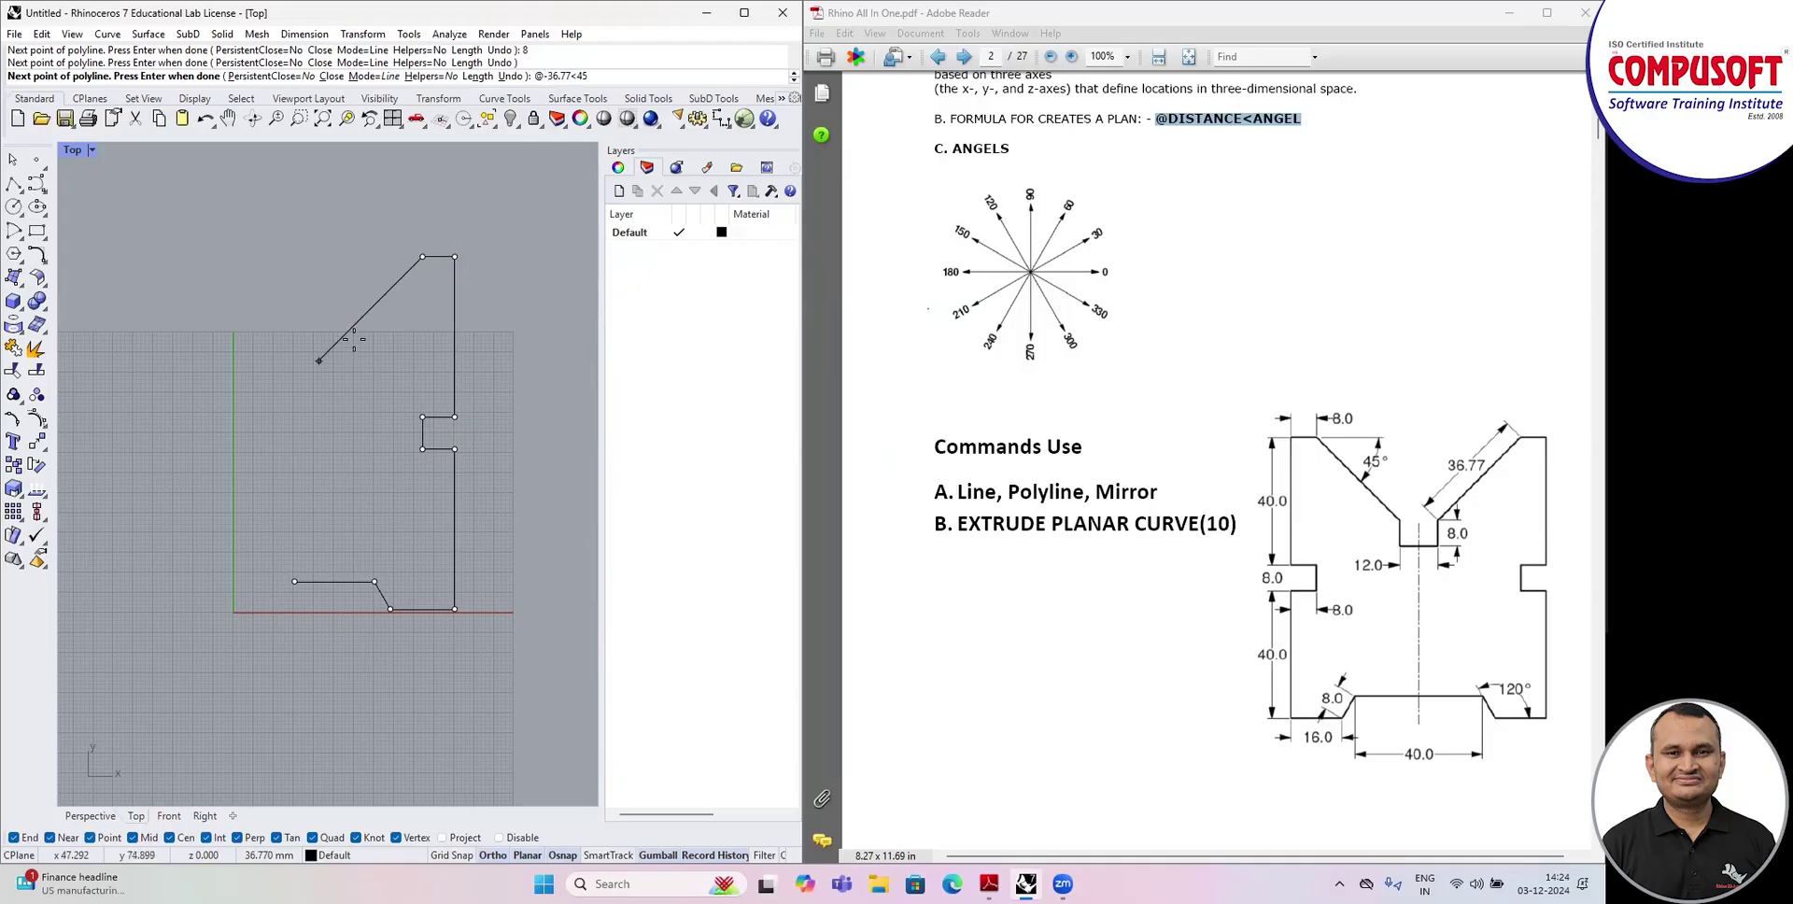
{"action": "key", "text": "Return"}
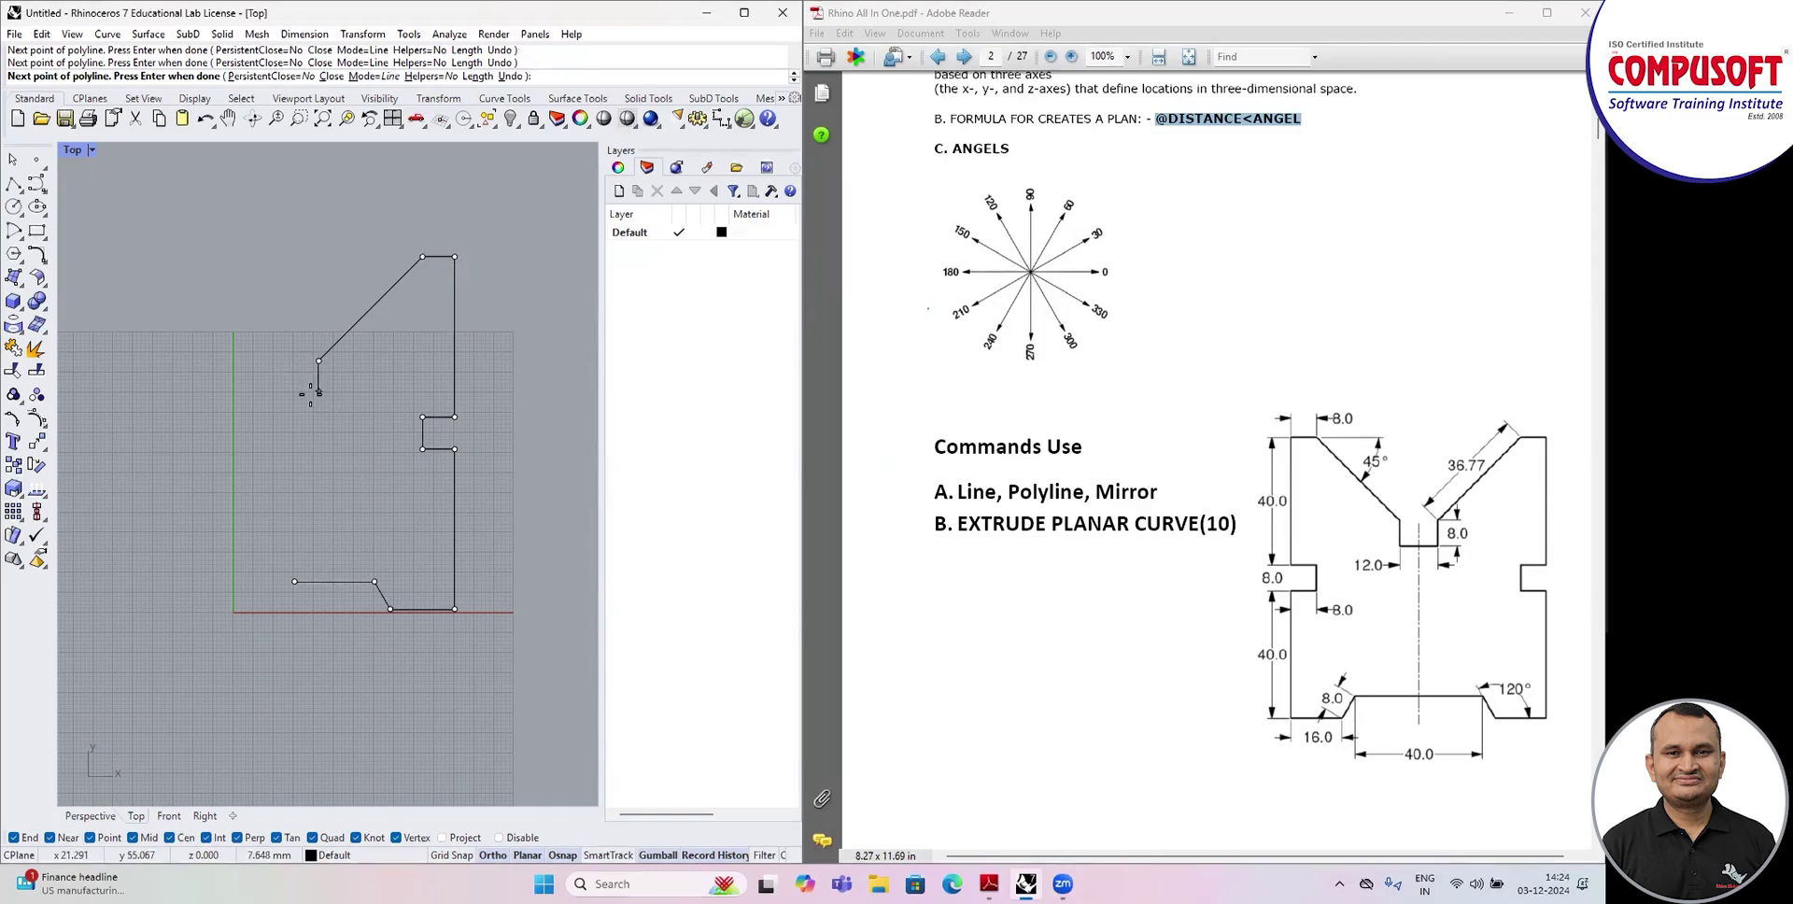
Finish the polyline with an 8 mm vertical segment downward and a 6 mm horizontal segment inward.
{"action": "type", "text": "8"}
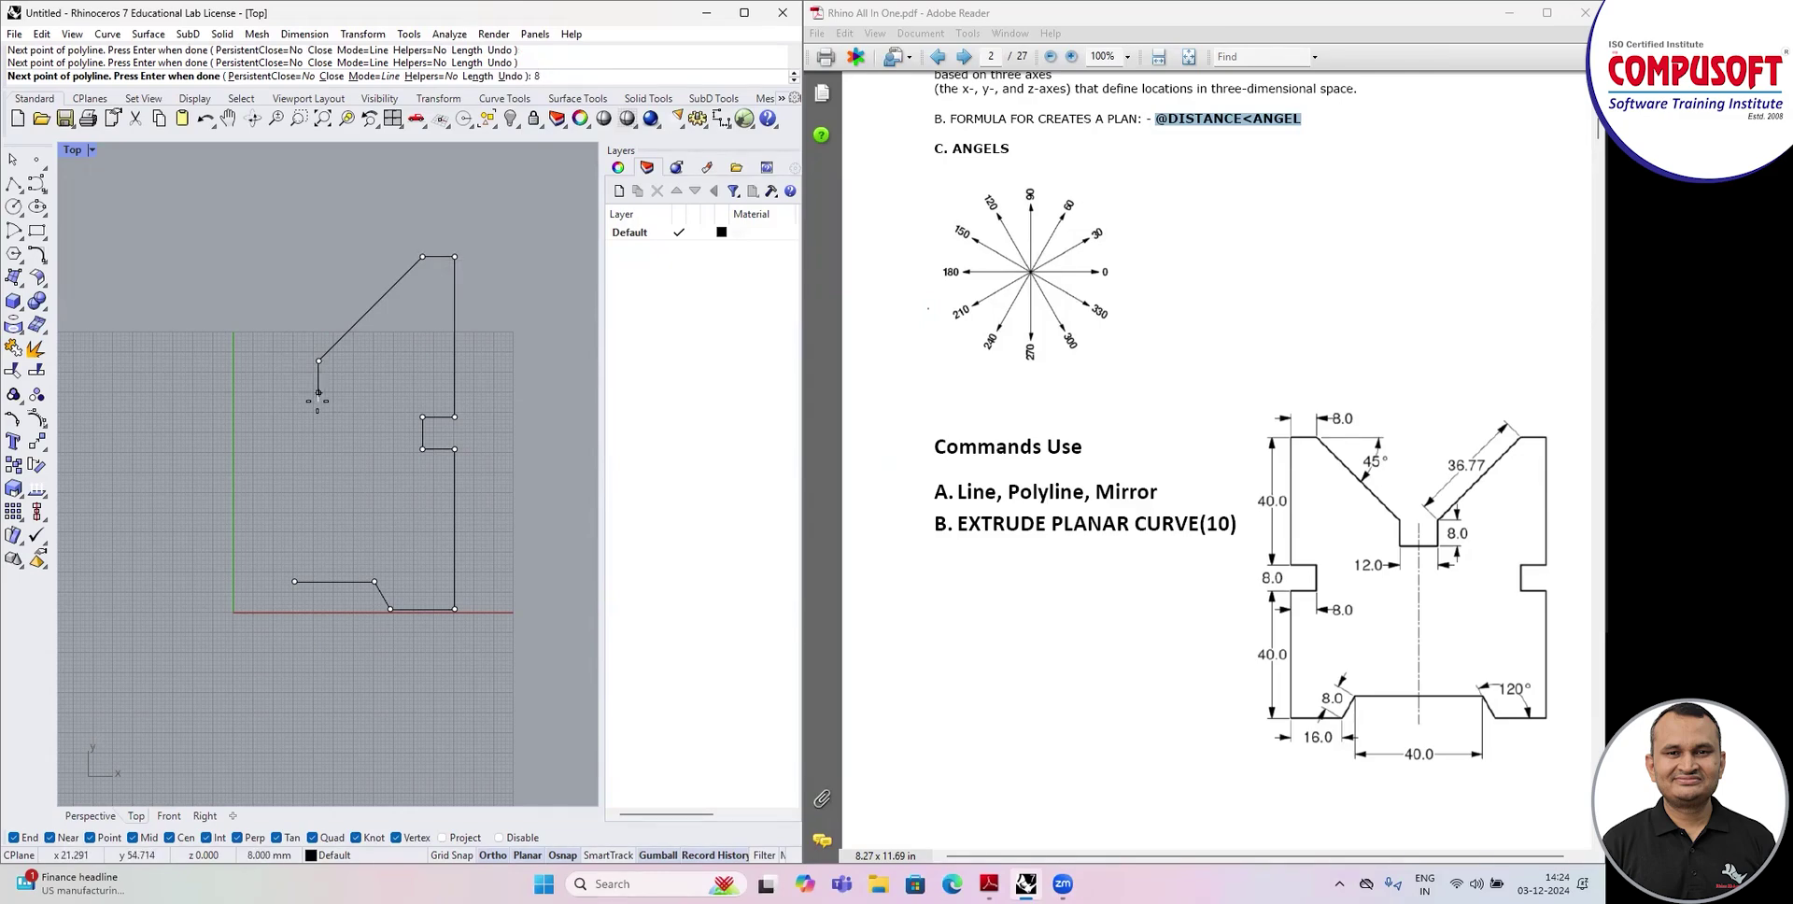
{"action": "key", "text": "Return"}
{"action": "type", "text": "6"}
{"action": "key", "text": "Return"}
{"action": "key", "text": "Return"}
{"action": "scroll", "coordinate": [289, 415], "scroll_direction": "down", "scroll_amount": 2}
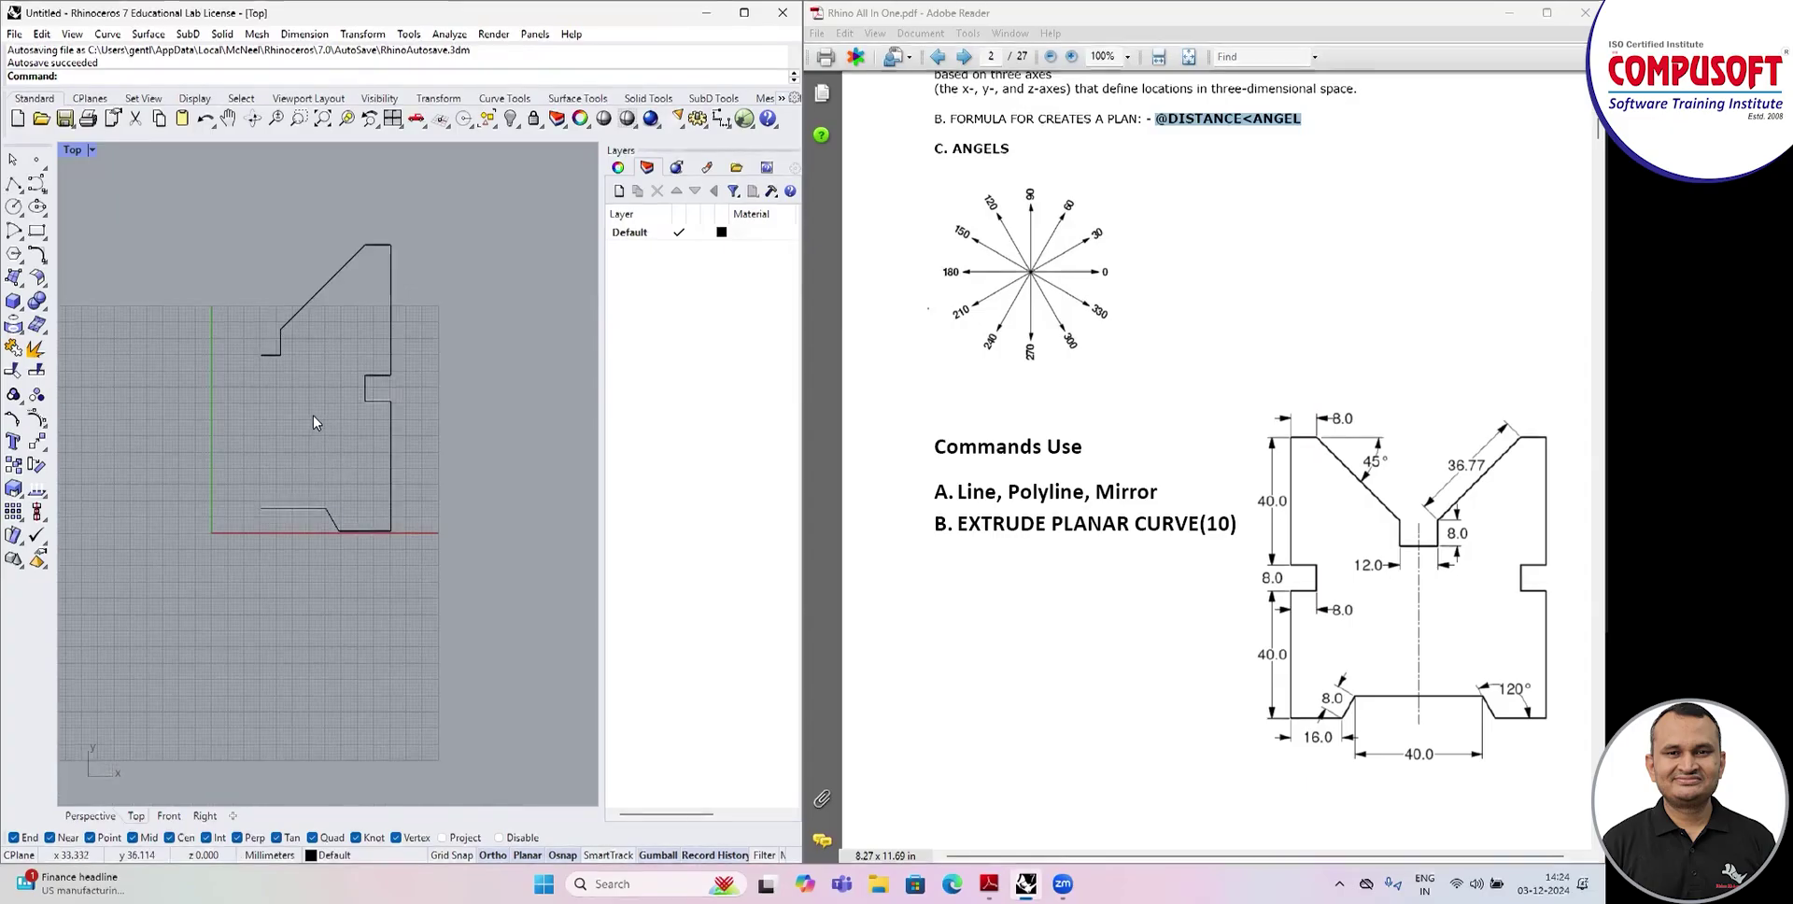
Mirror the half-profile polyline about a vertical line through the open end of its bottom segment, keeping the original.
{"action": "left_click", "coordinate": [274, 355]}
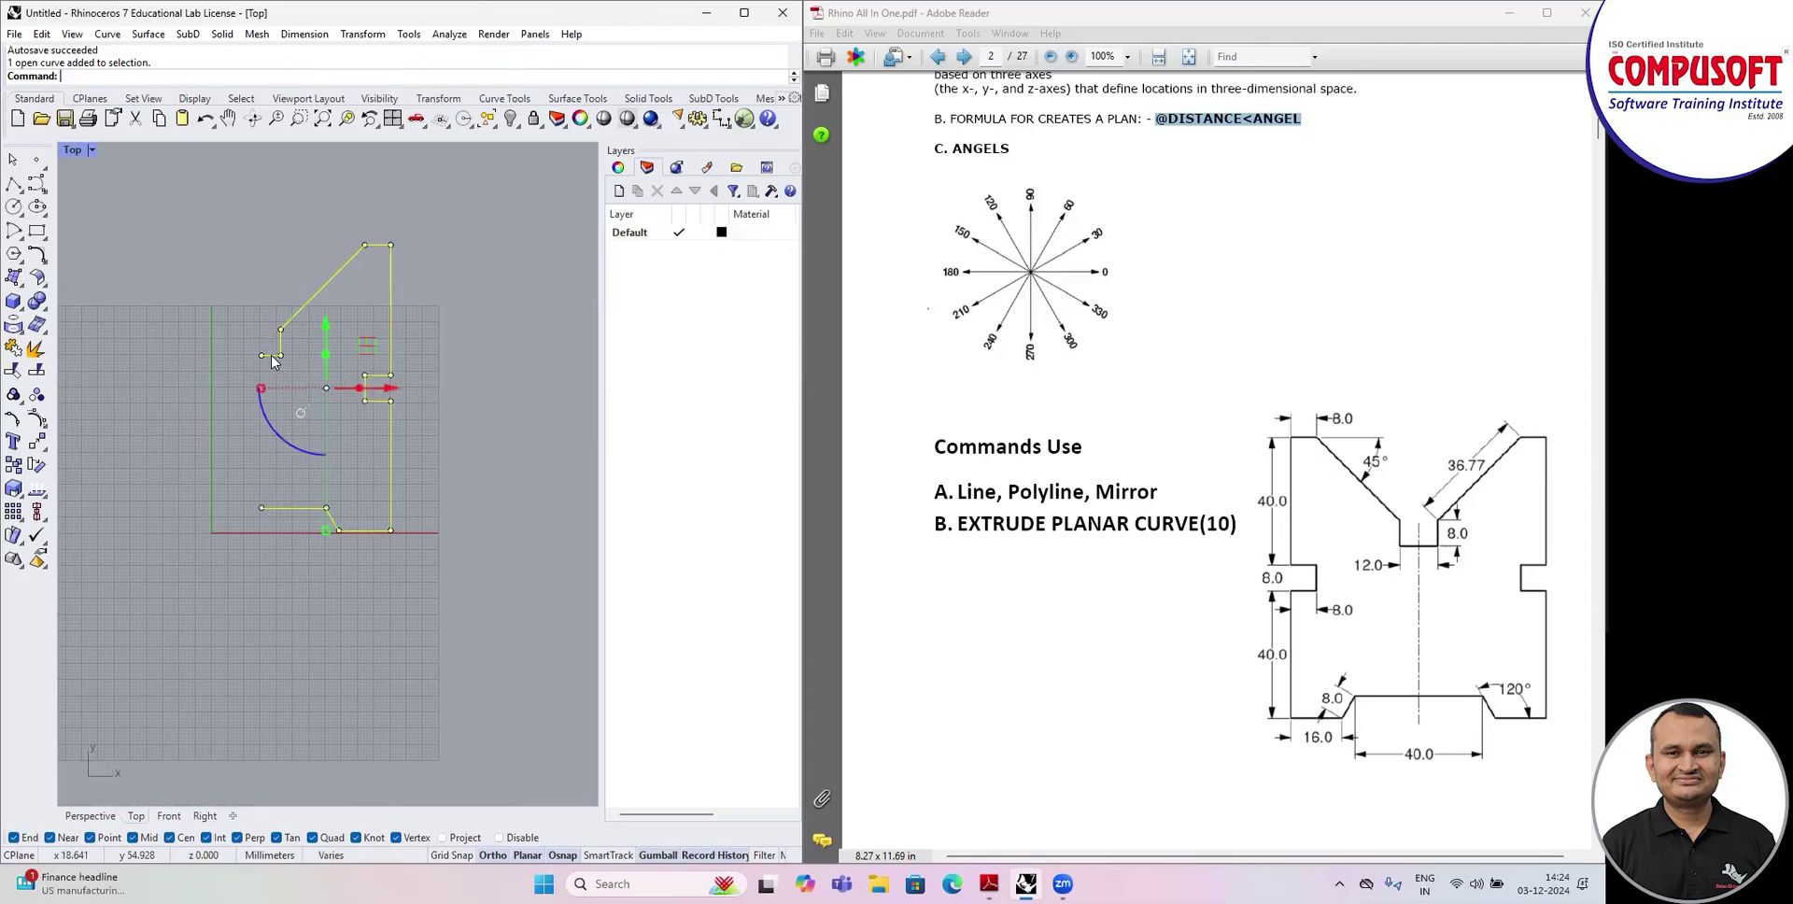
{"action": "type", "text": "Mi"}
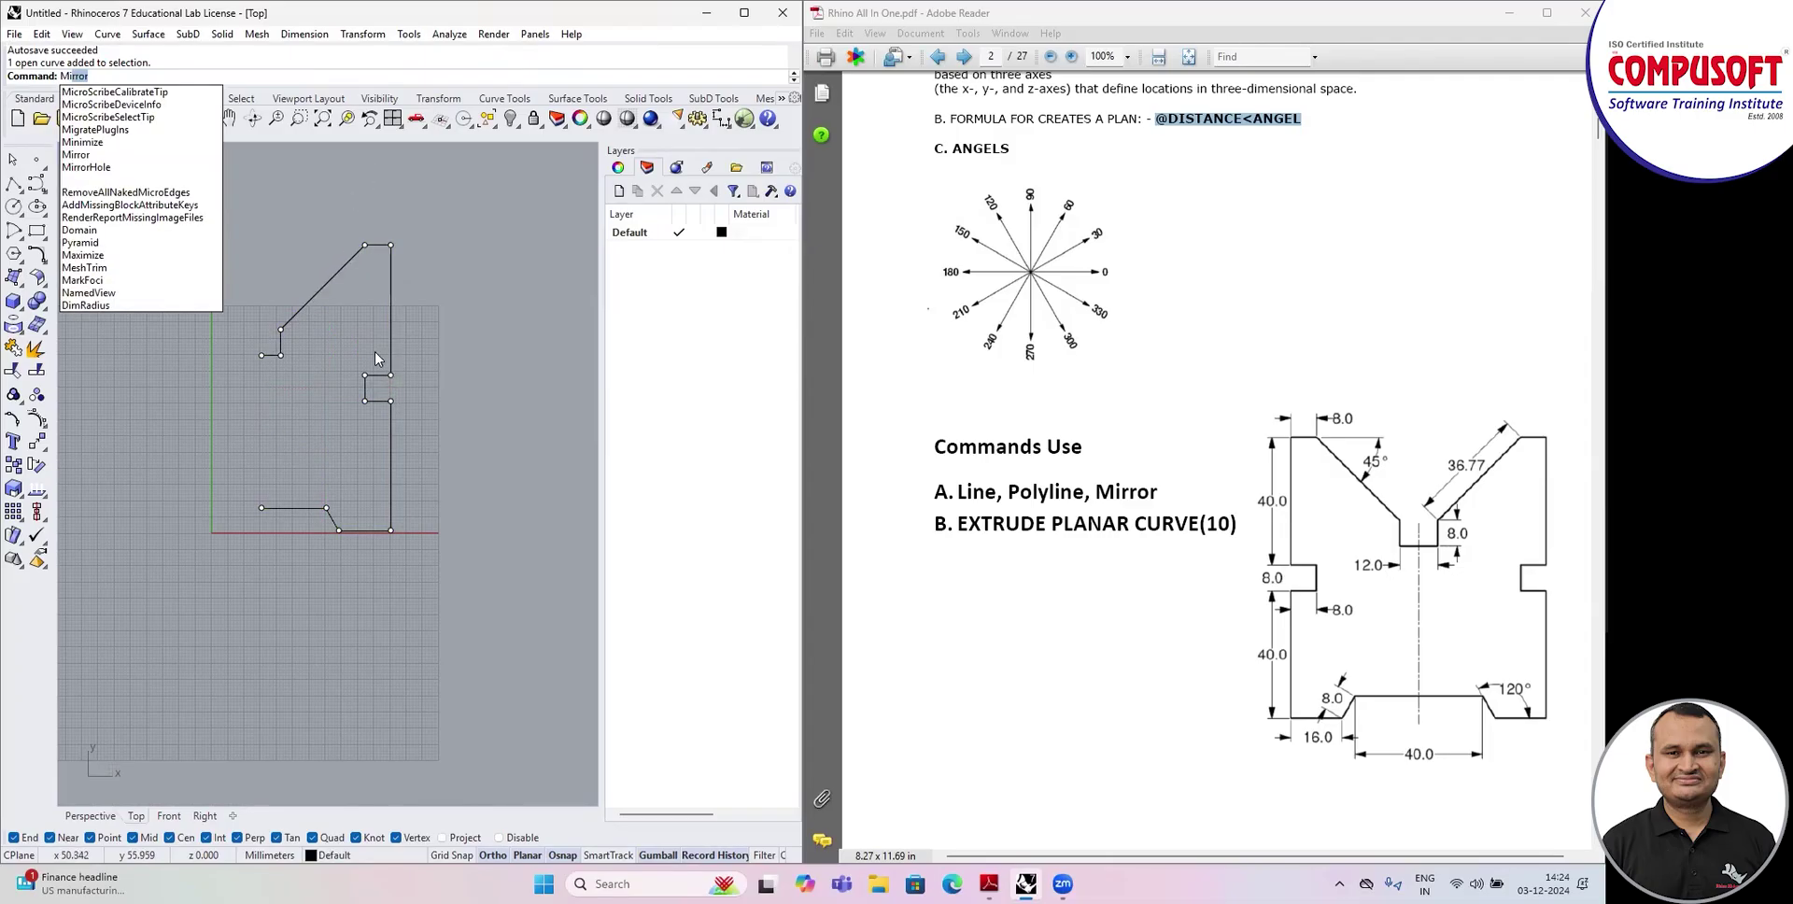
{"action": "key", "text": "Escape"}
{"action": "left_click", "coordinate": [362, 33]}
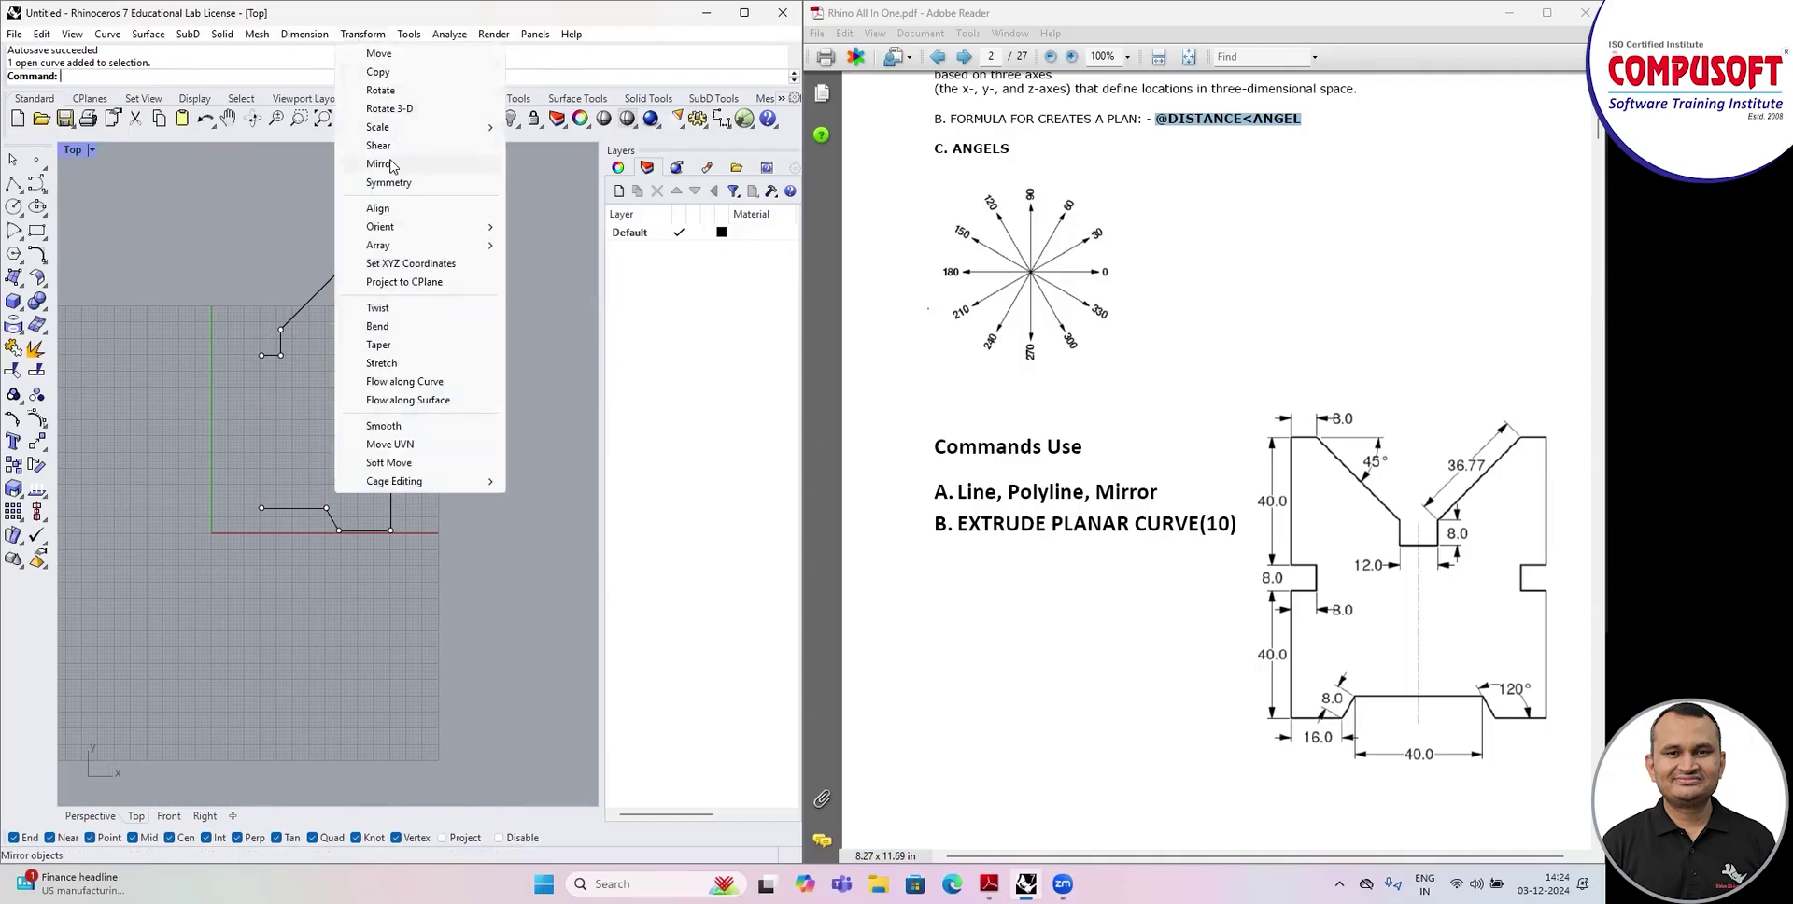
{"action": "left_click", "coordinate": [392, 165]}
{"action": "left_click", "coordinate": [269, 512]}
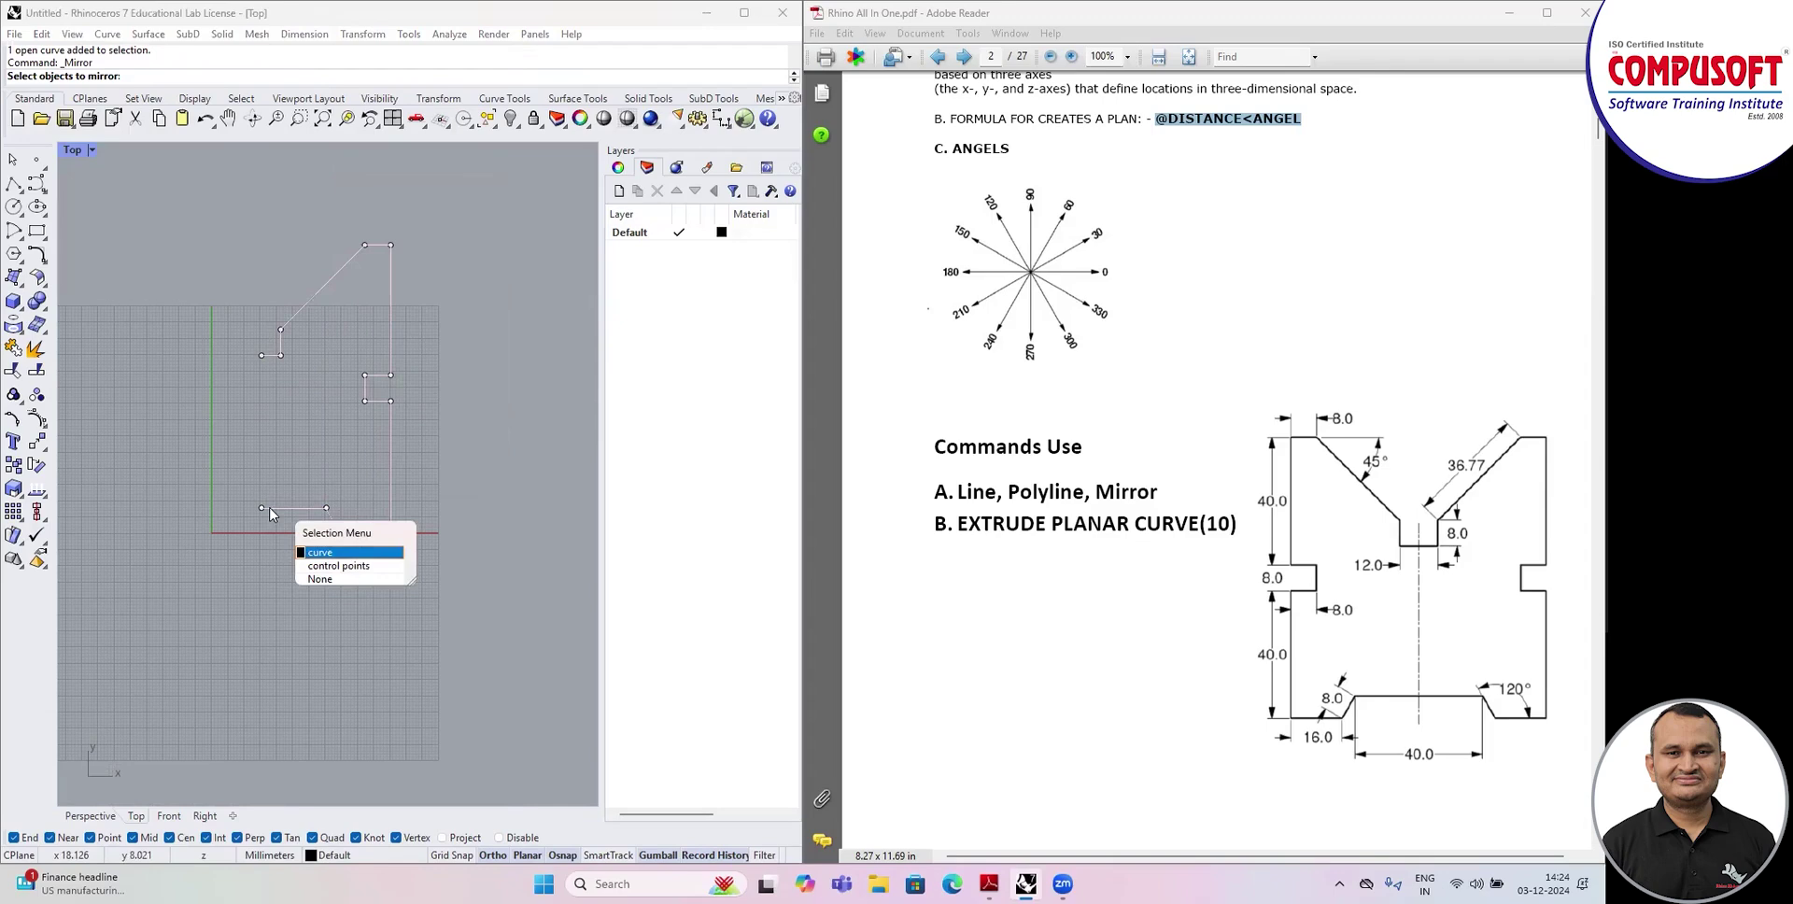
{"action": "left_click", "coordinate": [320, 552]}
{"action": "key", "text": "Return"}
{"action": "left_click", "coordinate": [261, 508]}
{"action": "left_click", "coordinate": [261, 571]}
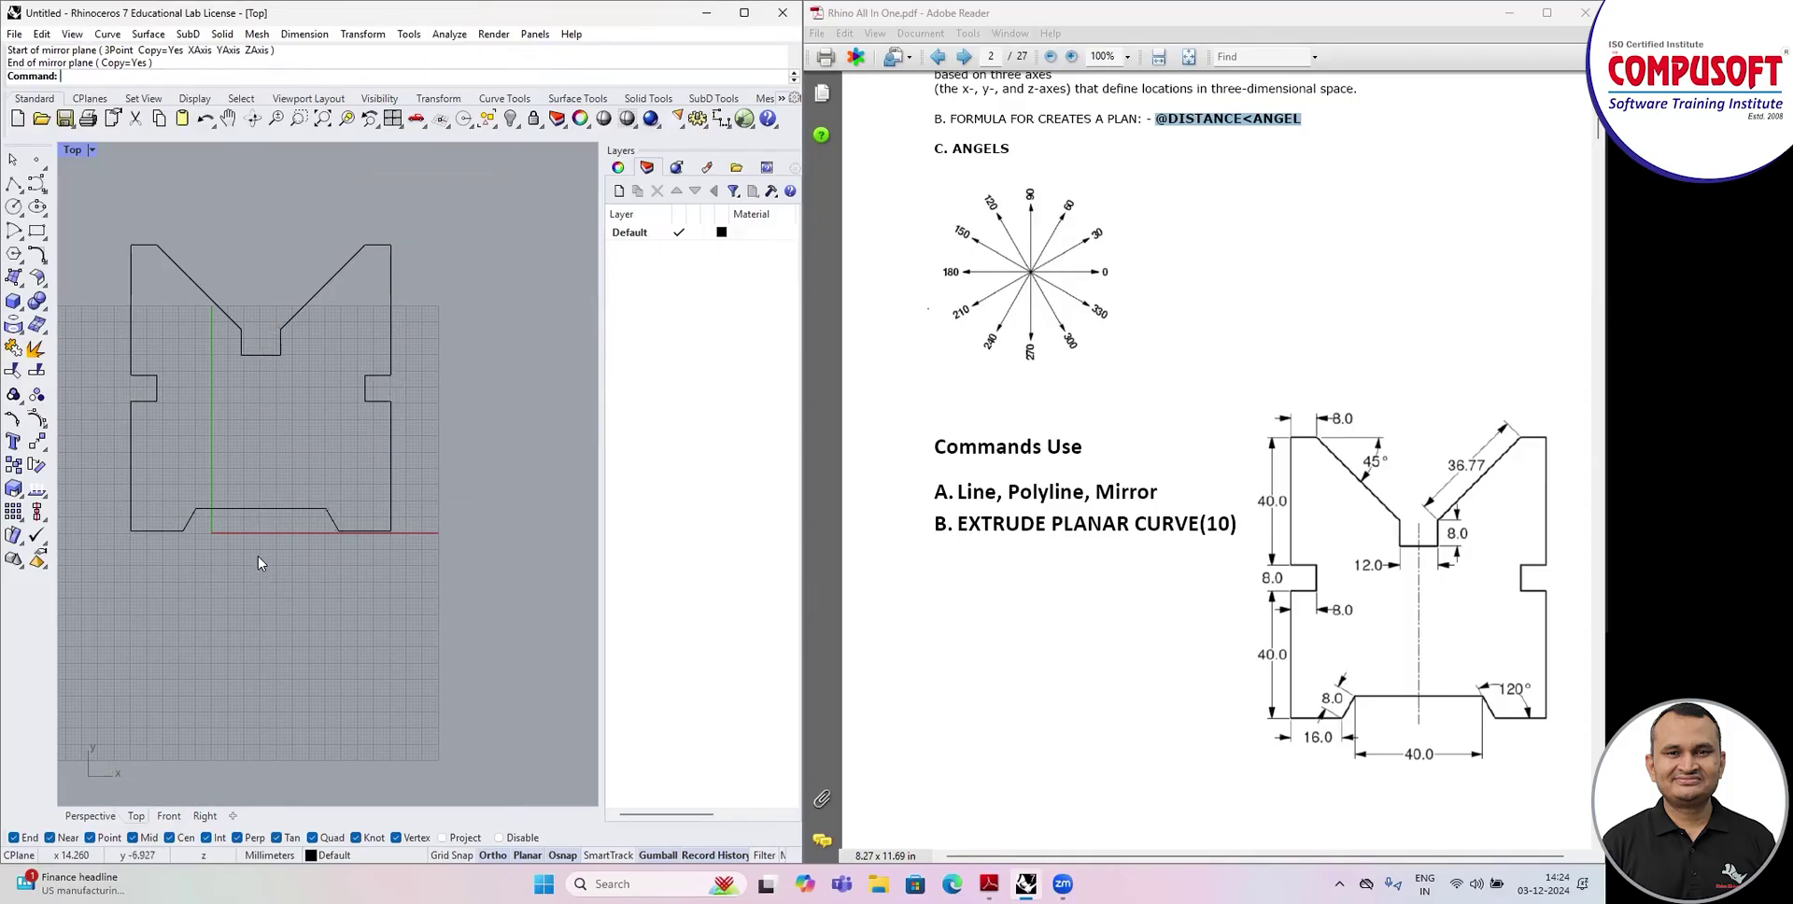
{"action": "scroll", "coordinate": [187, 514], "scroll_direction": "down", "scroll_amount": 3}
{"action": "scroll", "coordinate": [226, 446], "scroll_direction": "up", "scroll_amount": 1}
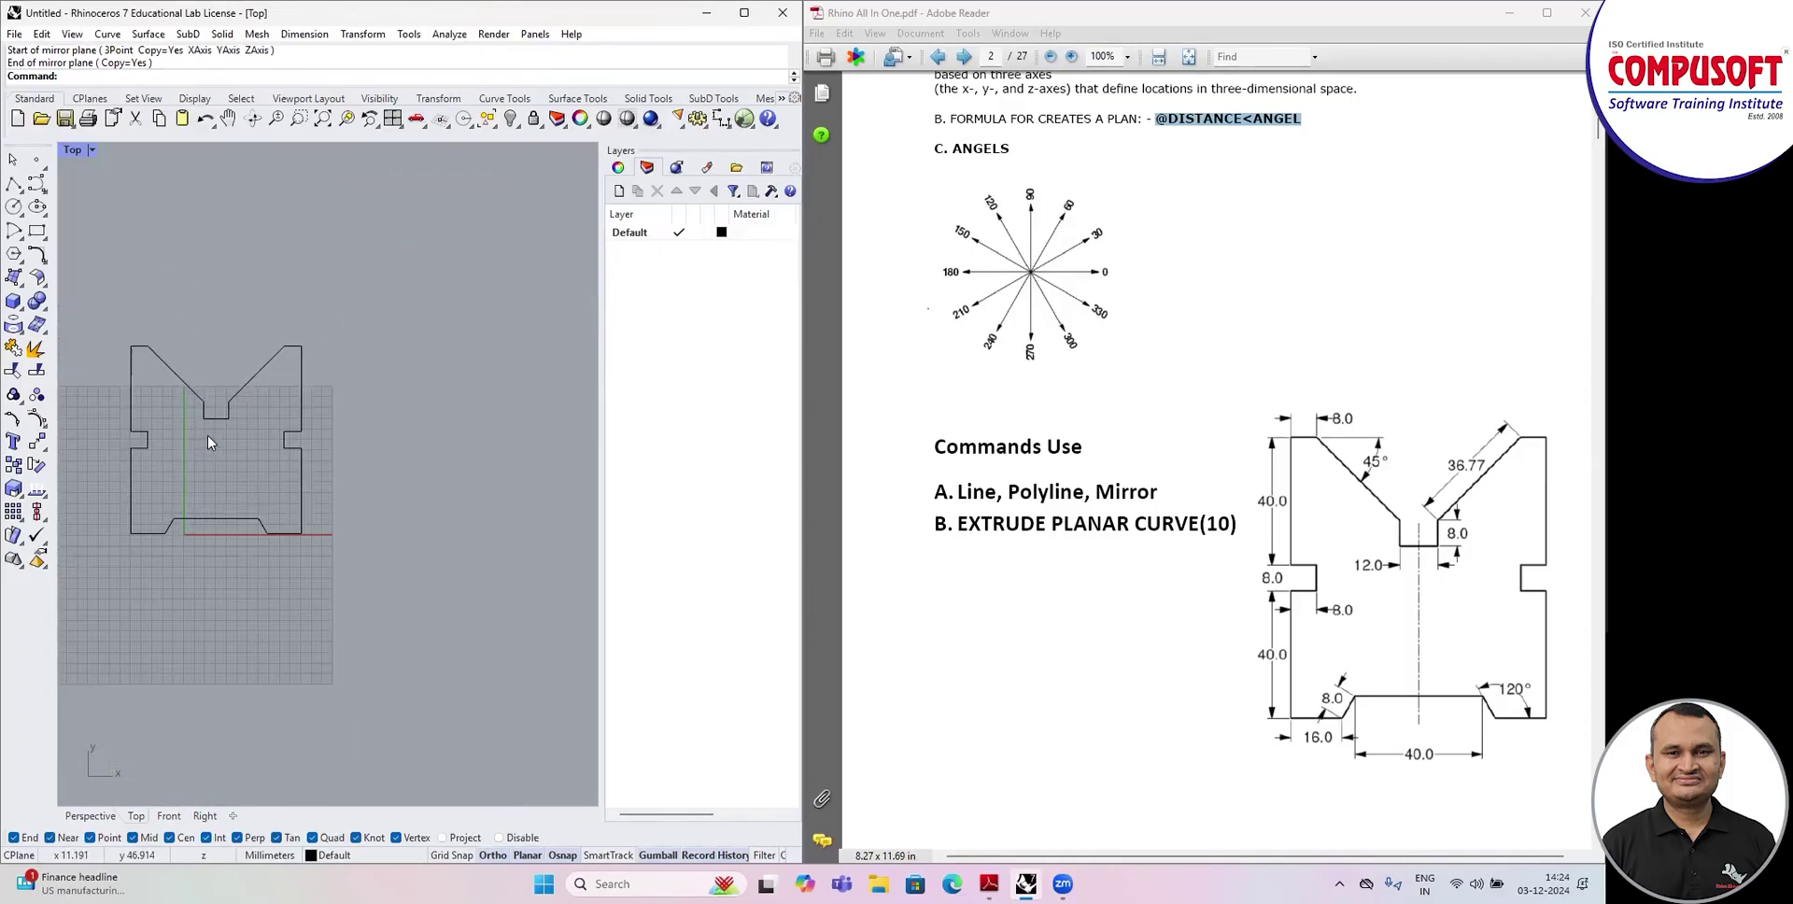
{"action": "left_click", "coordinate": [370, 36]}
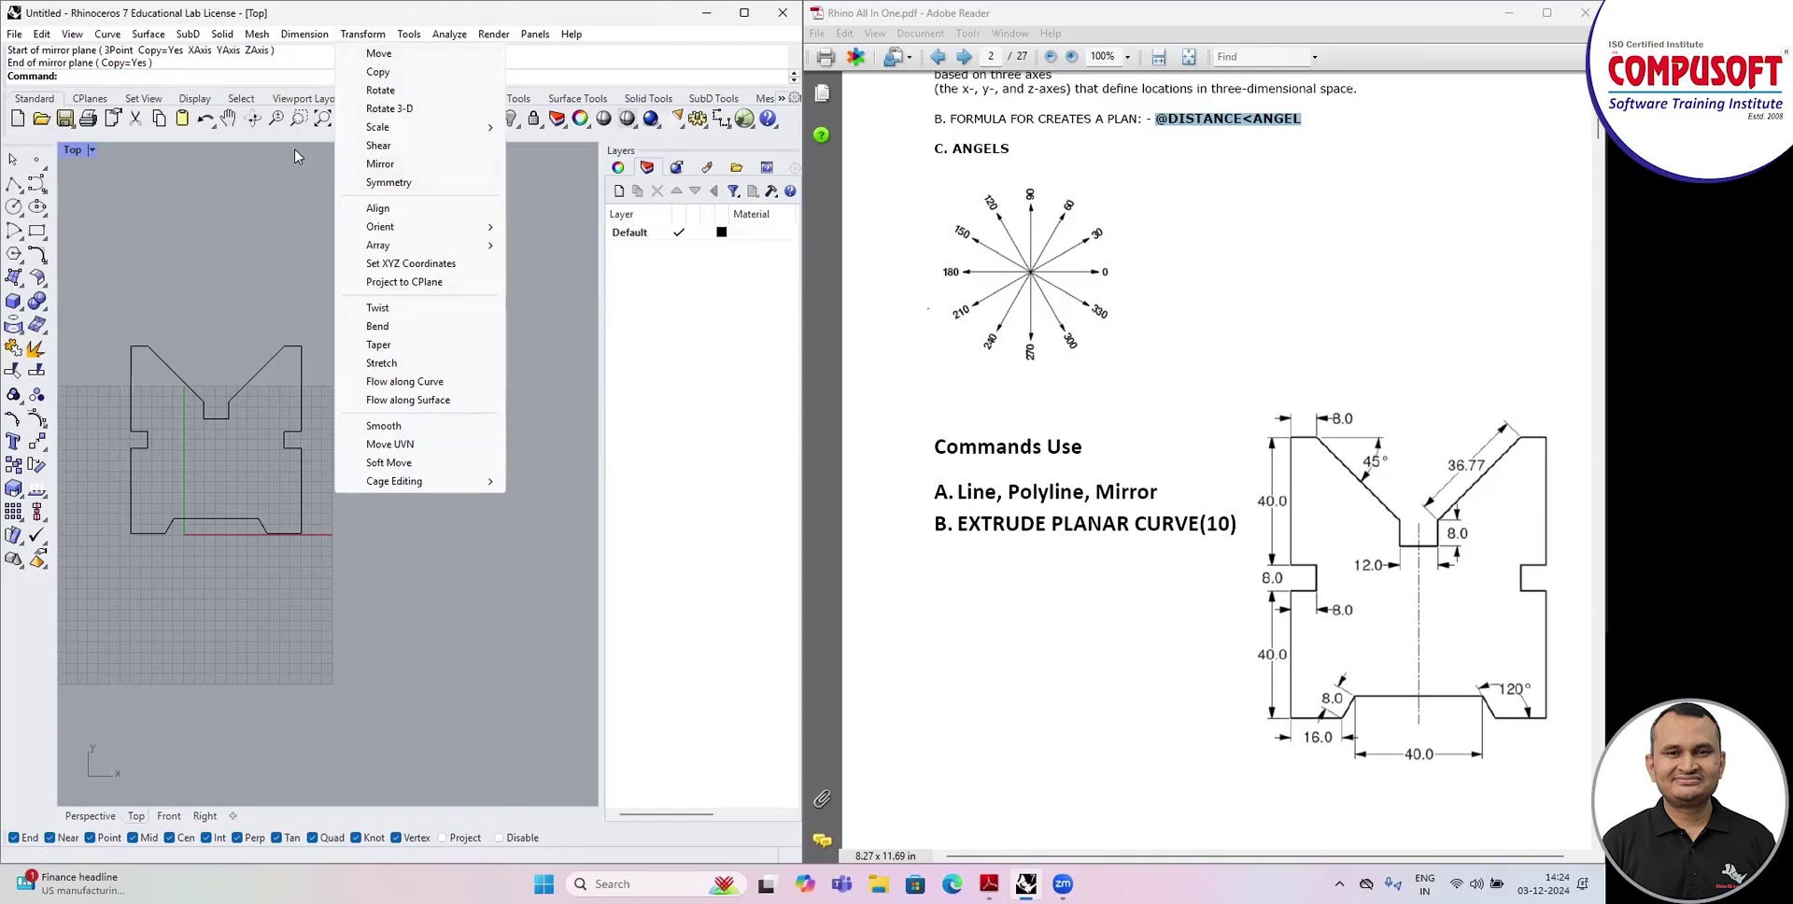
{"action": "double_click", "coordinate": [70, 151]}
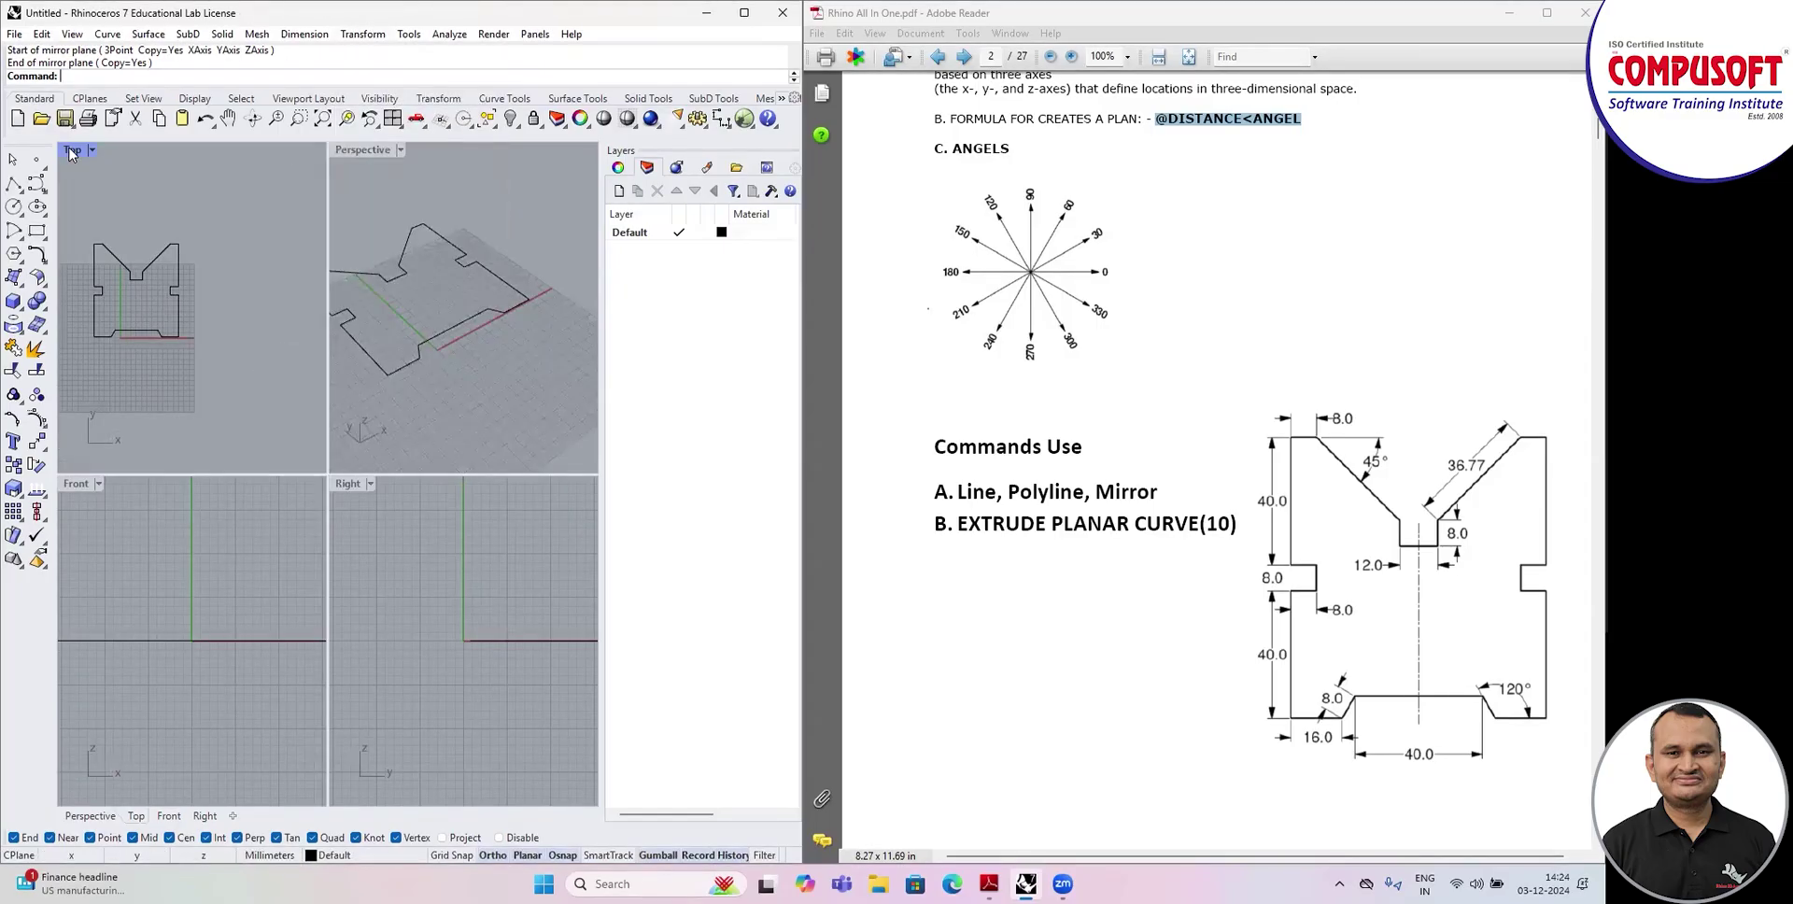
{"action": "double_click", "coordinate": [73, 152]}
Draw an open, hook-shaped control point curve with seven points in the empty area beside the profile.
{"action": "scroll", "coordinate": [353, 322], "scroll_direction": "up", "scroll_amount": 3}
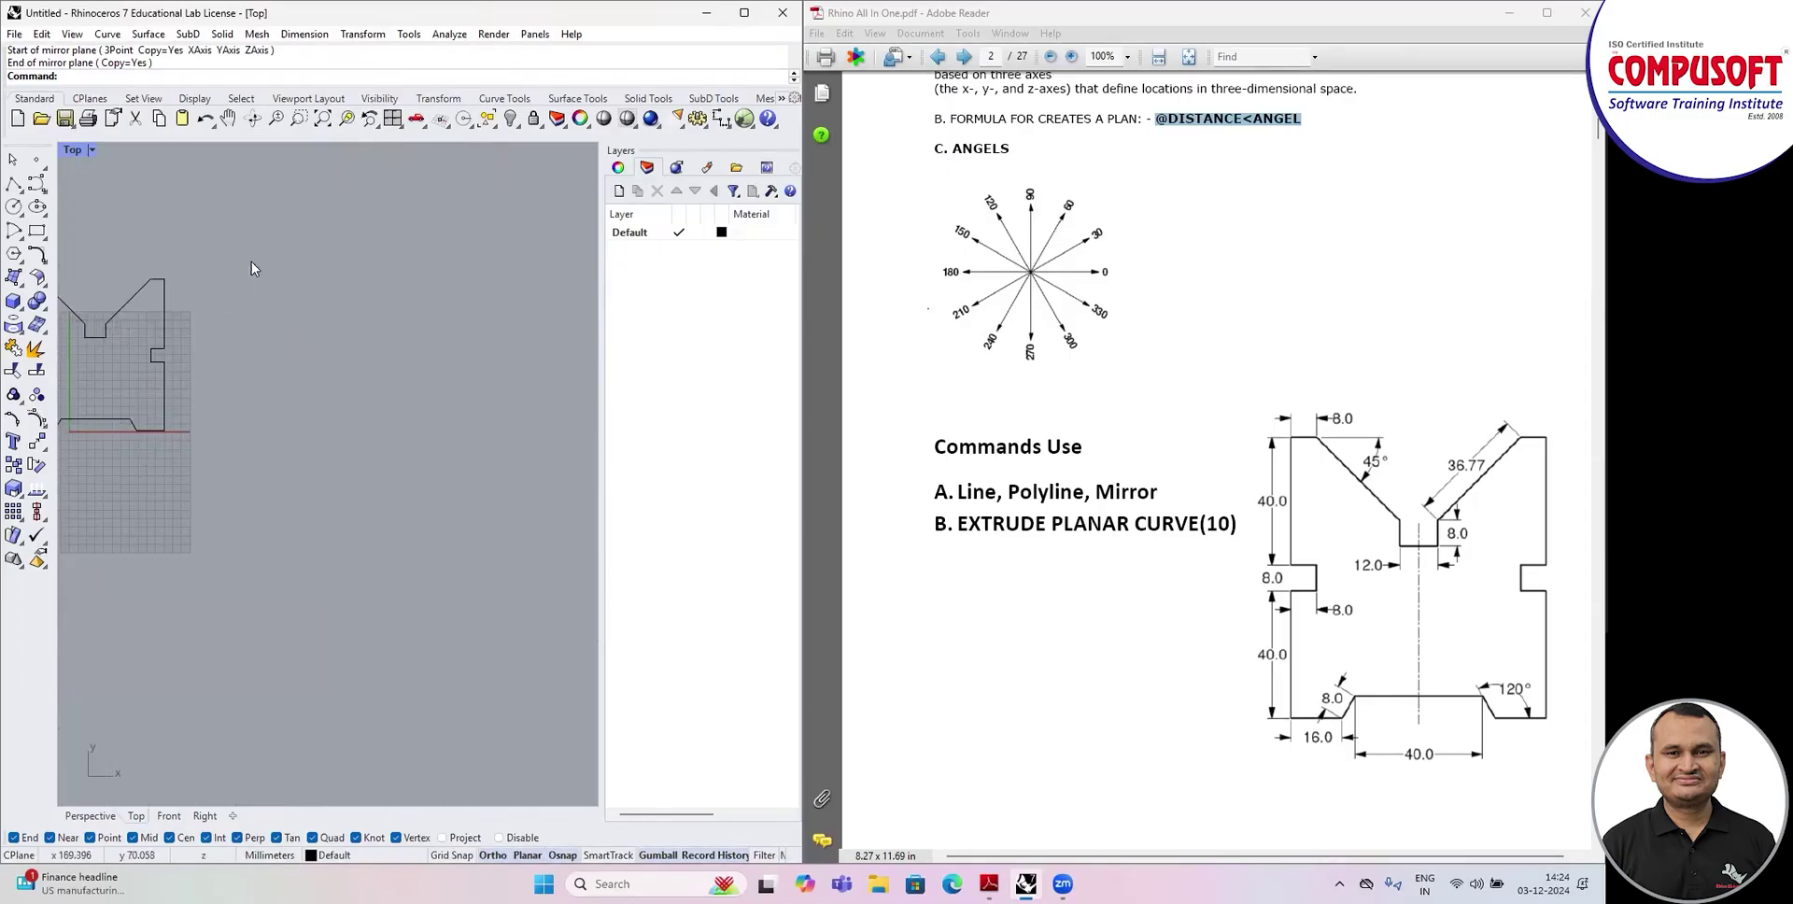
{"action": "left_click", "coordinate": [38, 184]}
{"action": "scroll", "coordinate": [308, 300], "scroll_direction": "up", "scroll_amount": 1}
{"action": "left_click", "coordinate": [355, 304]}
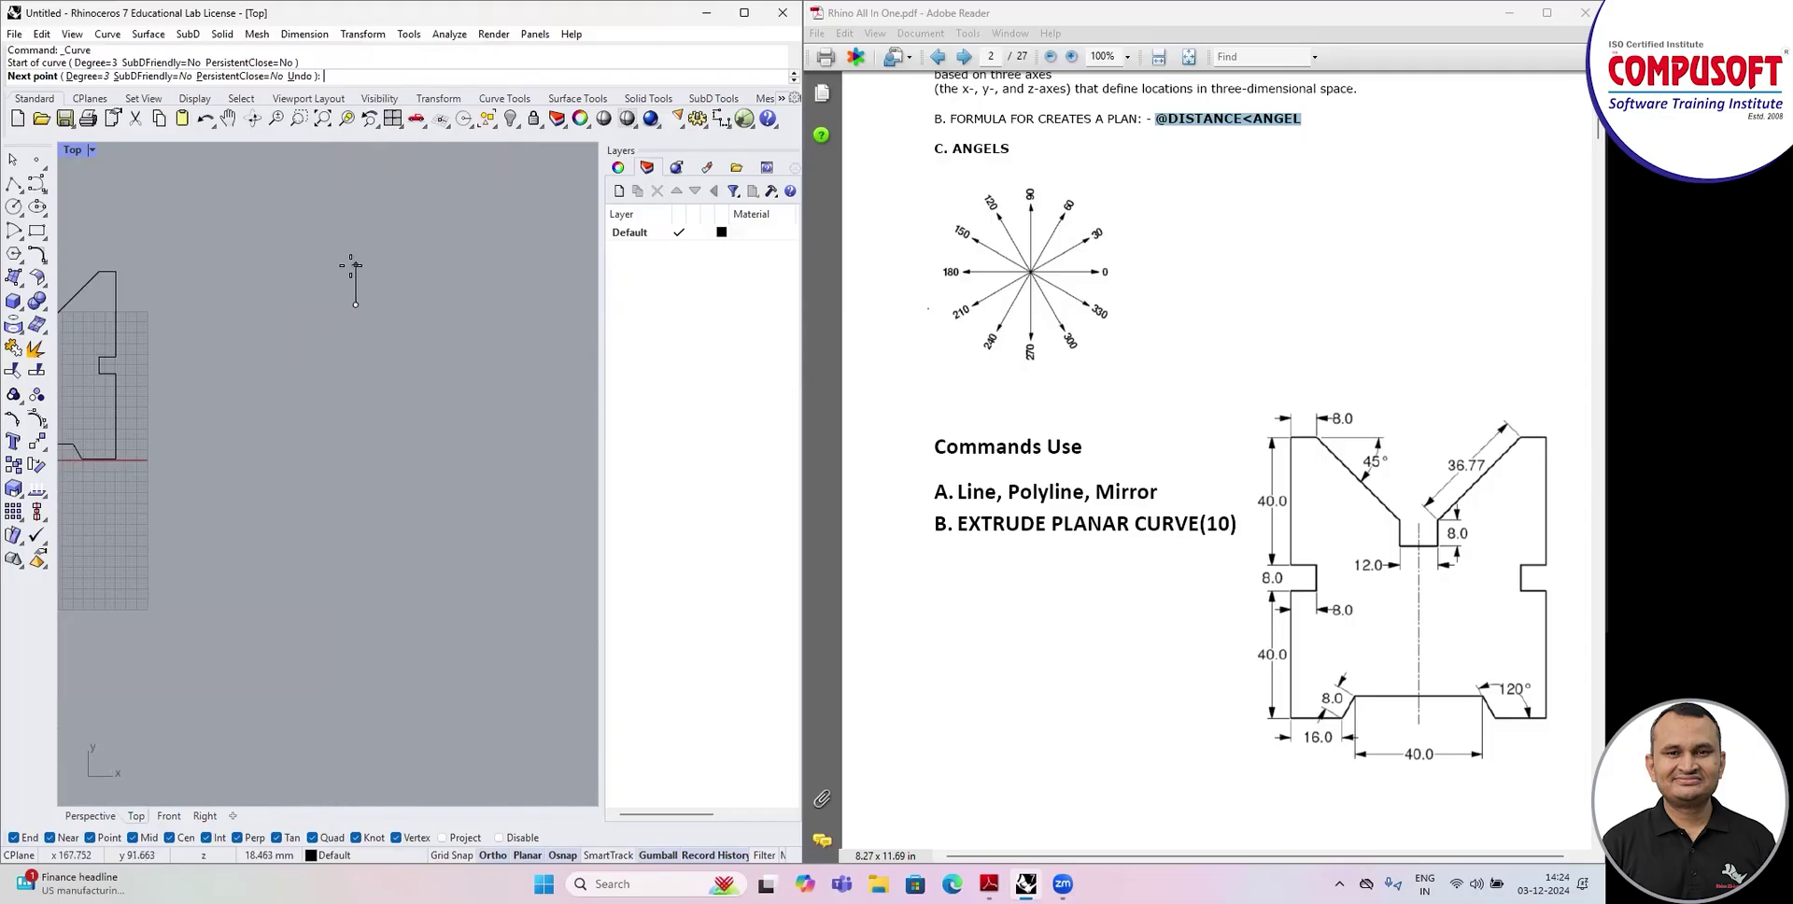
{"action": "left_click", "coordinate": [353, 254]}
{"action": "left_click", "coordinate": [309, 271]}
{"action": "left_click", "coordinate": [274, 288]}
{"action": "left_click", "coordinate": [258, 301]}
{"action": "left_click", "coordinate": [269, 484]}
{"action": "left_click", "coordinate": [233, 494]}
{"action": "key", "text": "Return"}
Copy the curve along positive X with the Gumball, and copy that duplicate downward along Y.
{"action": "scroll", "coordinate": [210, 439], "scroll_direction": "down", "scroll_amount": 2}
{"action": "scroll", "coordinate": [172, 367], "scroll_direction": "down", "scroll_amount": 2}
{"action": "left_click", "coordinate": [204, 383]}
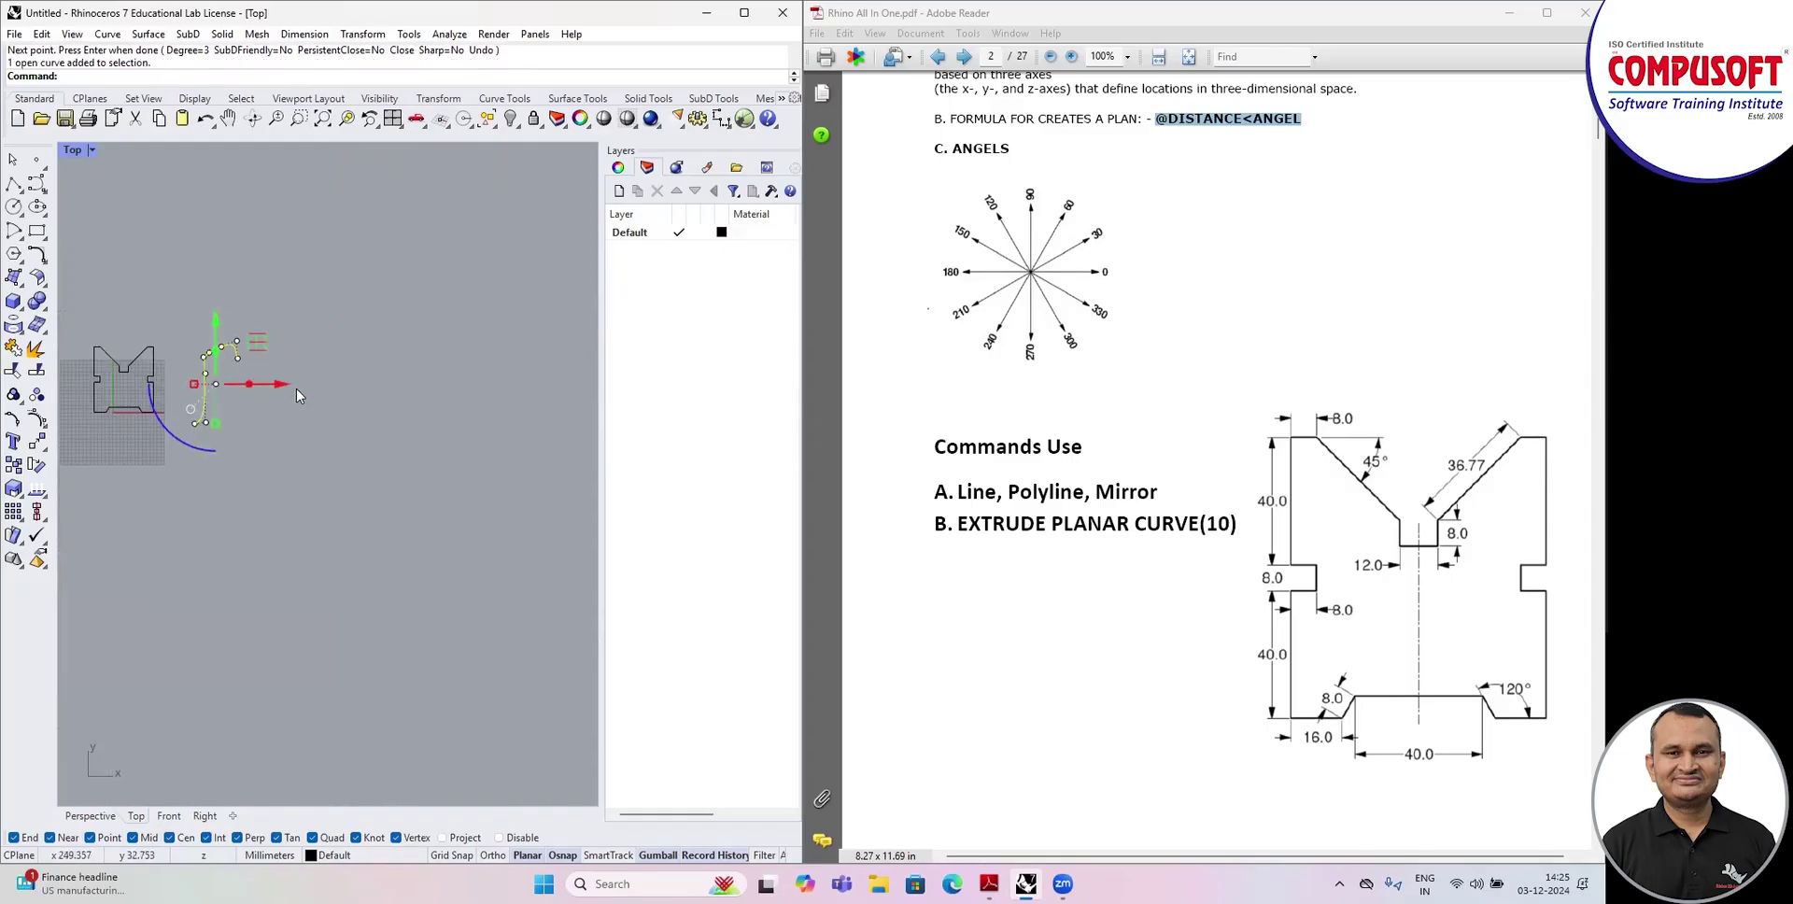
{"action": "left_click_drag", "start_coordinate": [285, 383], "coordinate": [453, 378]}
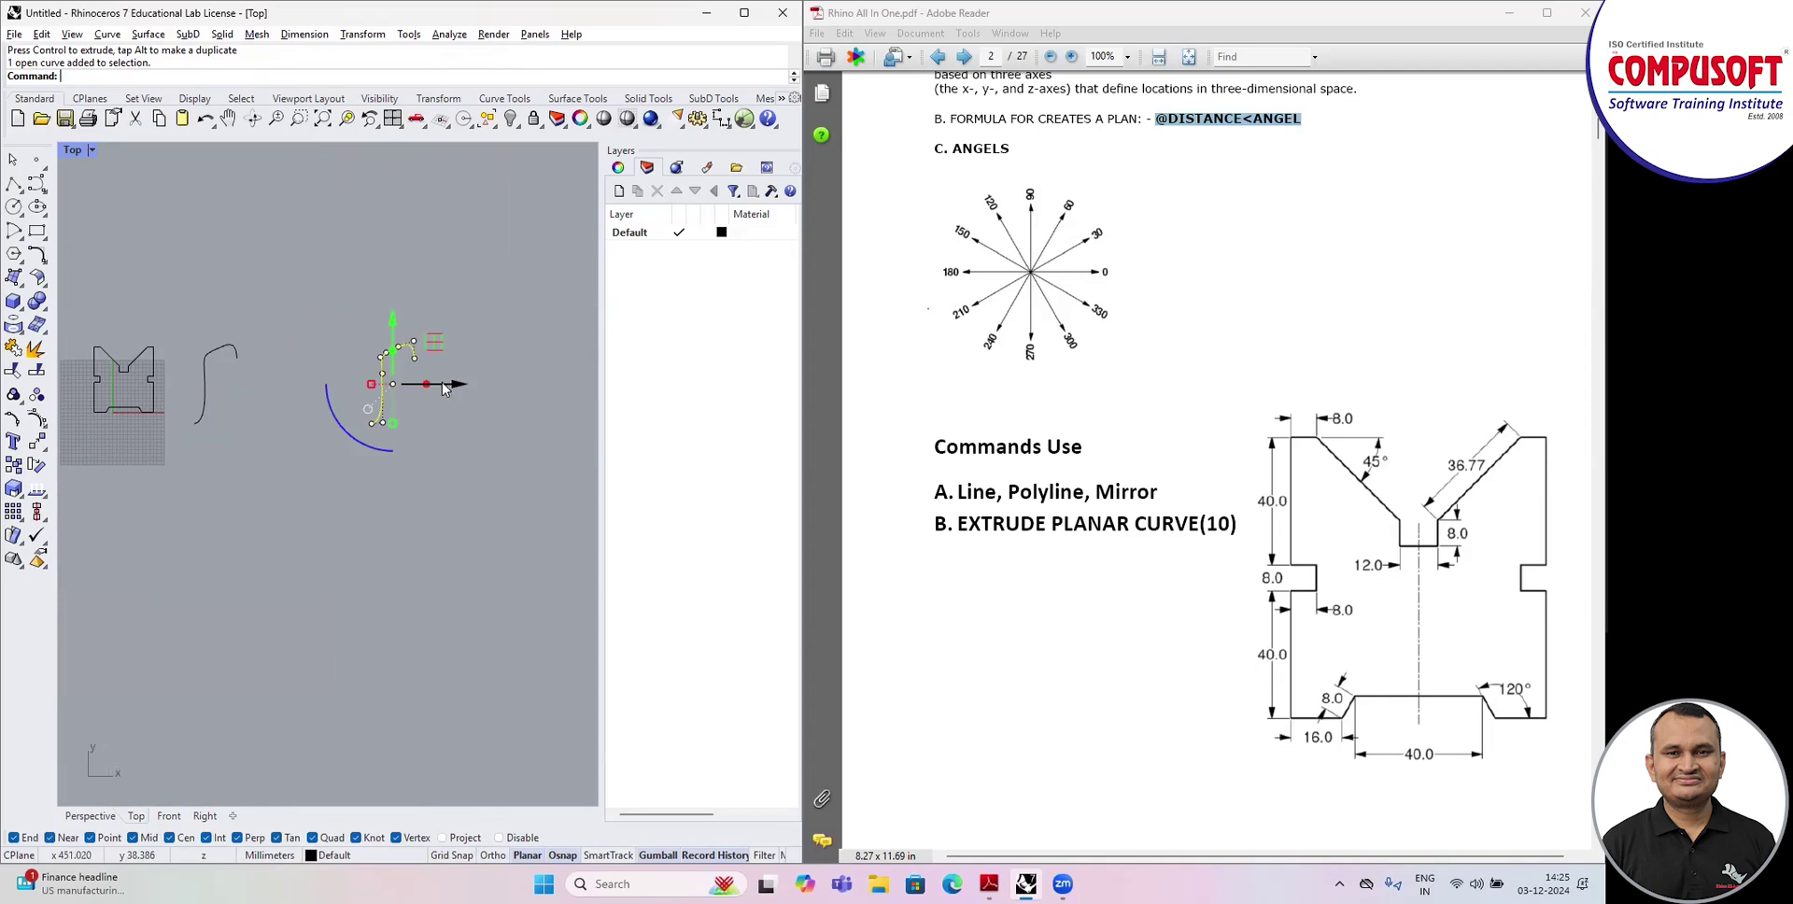
{"action": "left_click_drag", "start_coordinate": [393, 321], "coordinate": [392, 453]}
{"action": "left_click", "coordinate": [351, 431]}
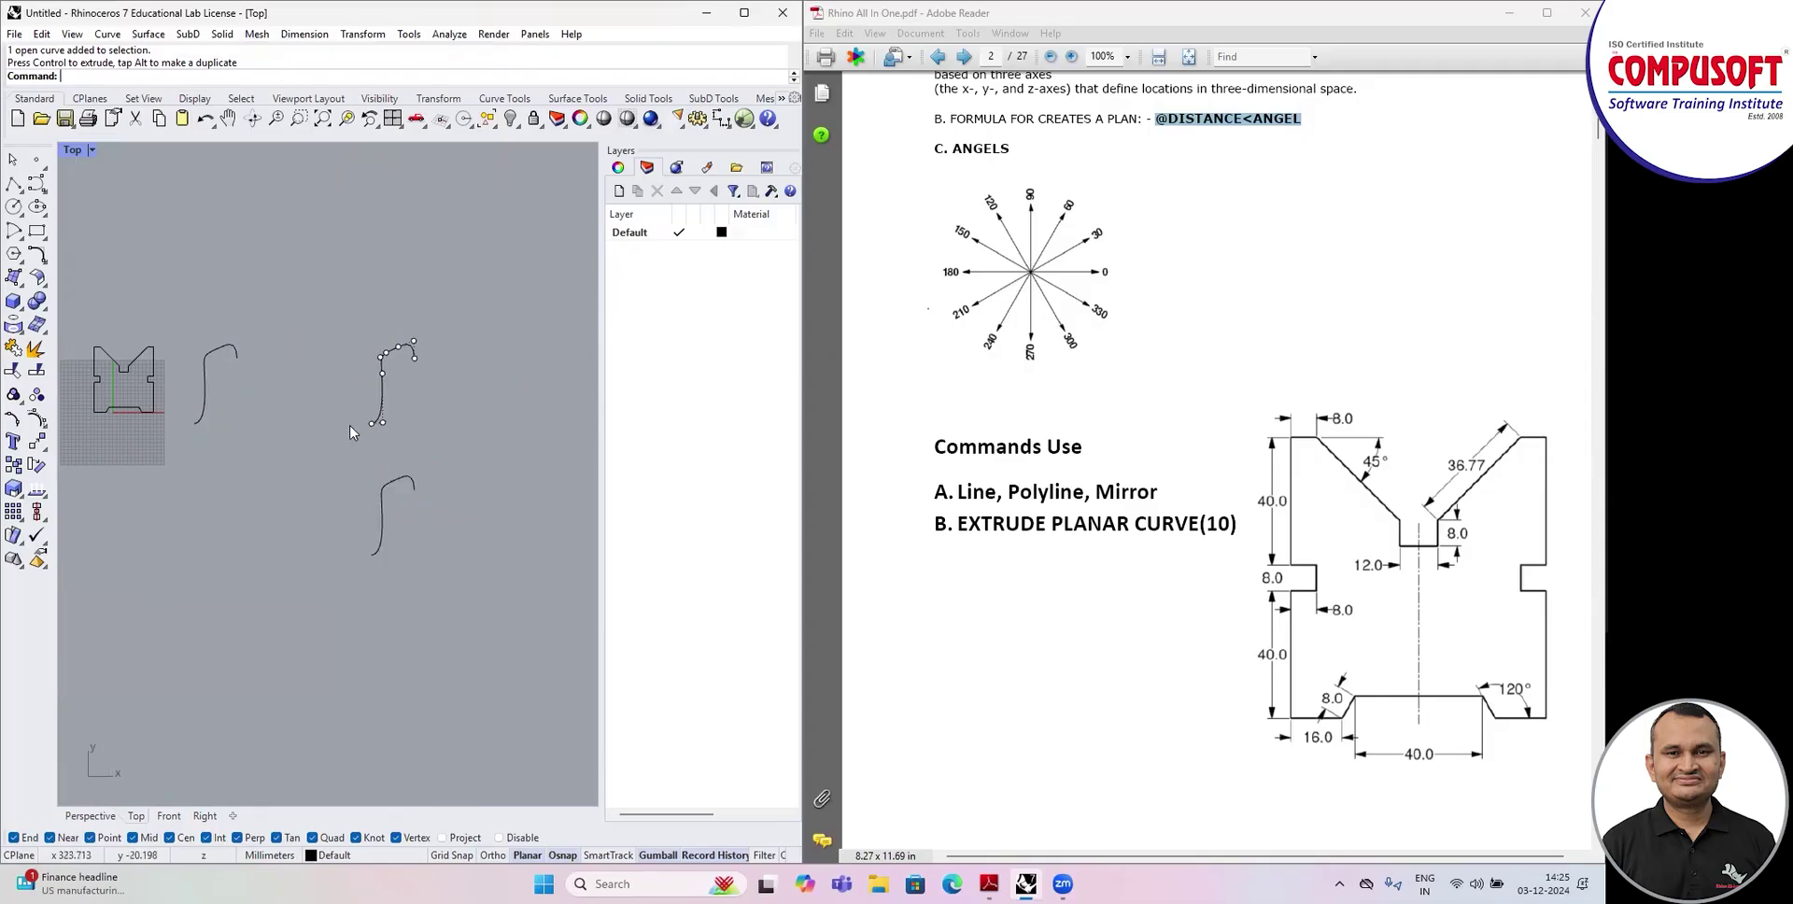
{"action": "left_click", "coordinate": [383, 394]}
{"action": "left_click", "coordinate": [364, 397]}
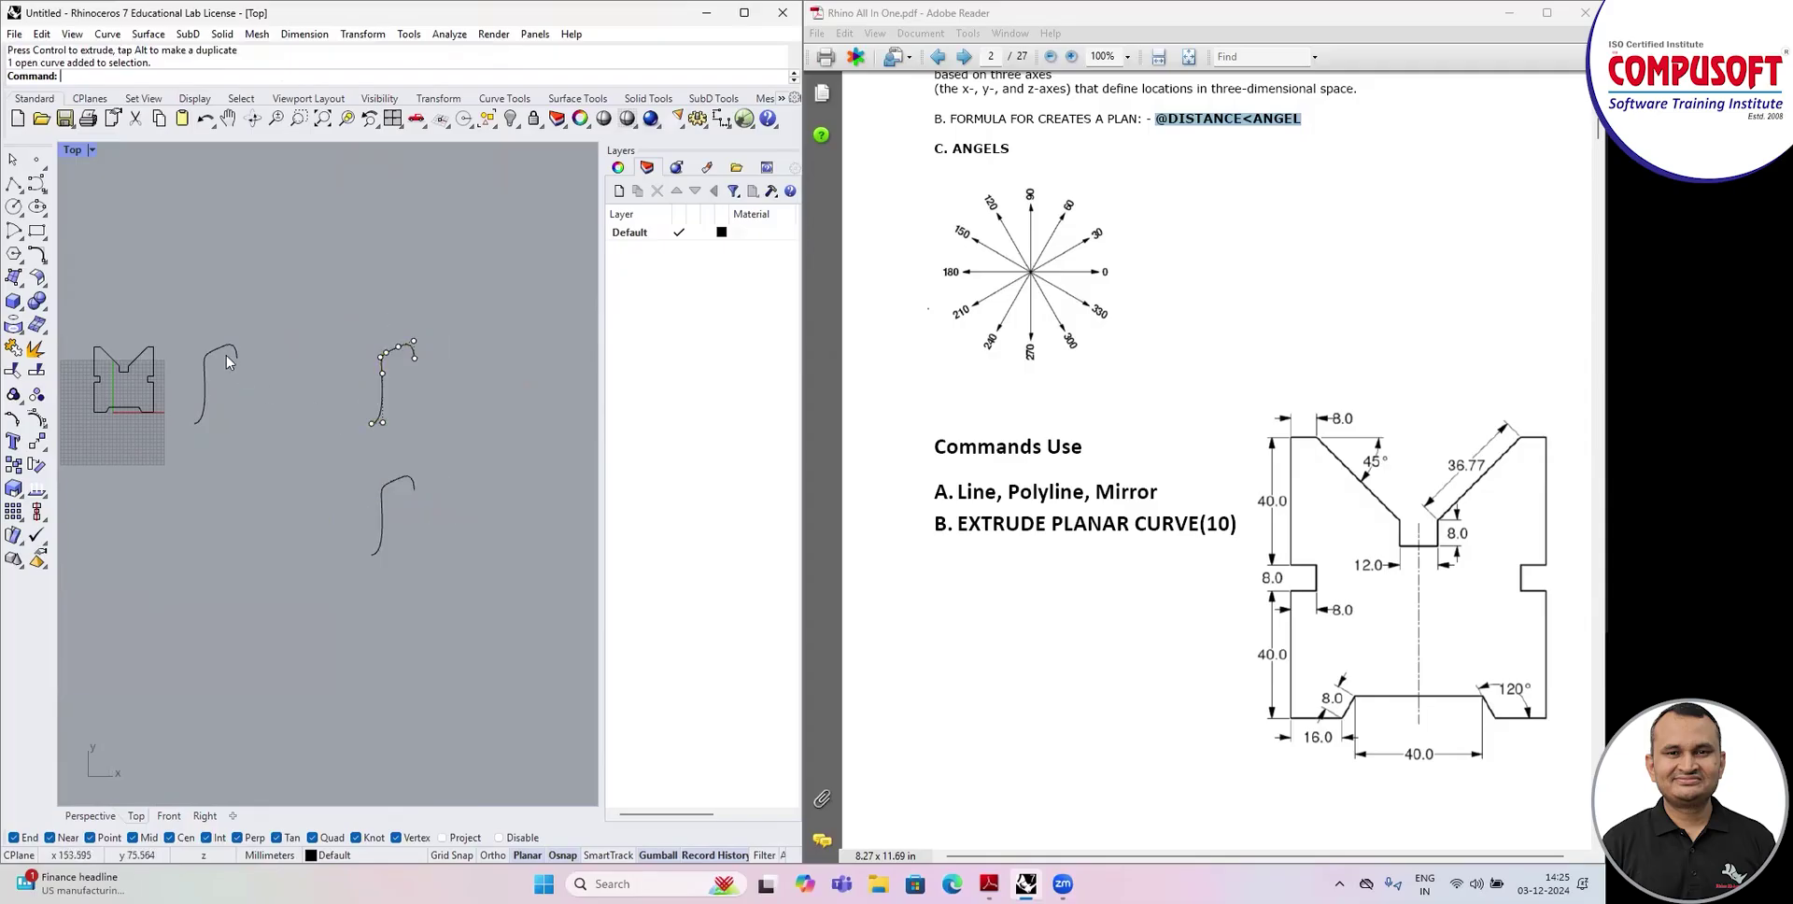
Mirror the original freeform curve about a vertical plane through a point near its top, with Ortho on.
{"action": "scroll", "coordinate": [199, 354], "scroll_direction": "up", "scroll_amount": 4}
{"action": "scroll", "coordinate": [234, 359], "scroll_direction": "up", "scroll_amount": 2}
{"action": "left_click", "coordinate": [242, 340]}
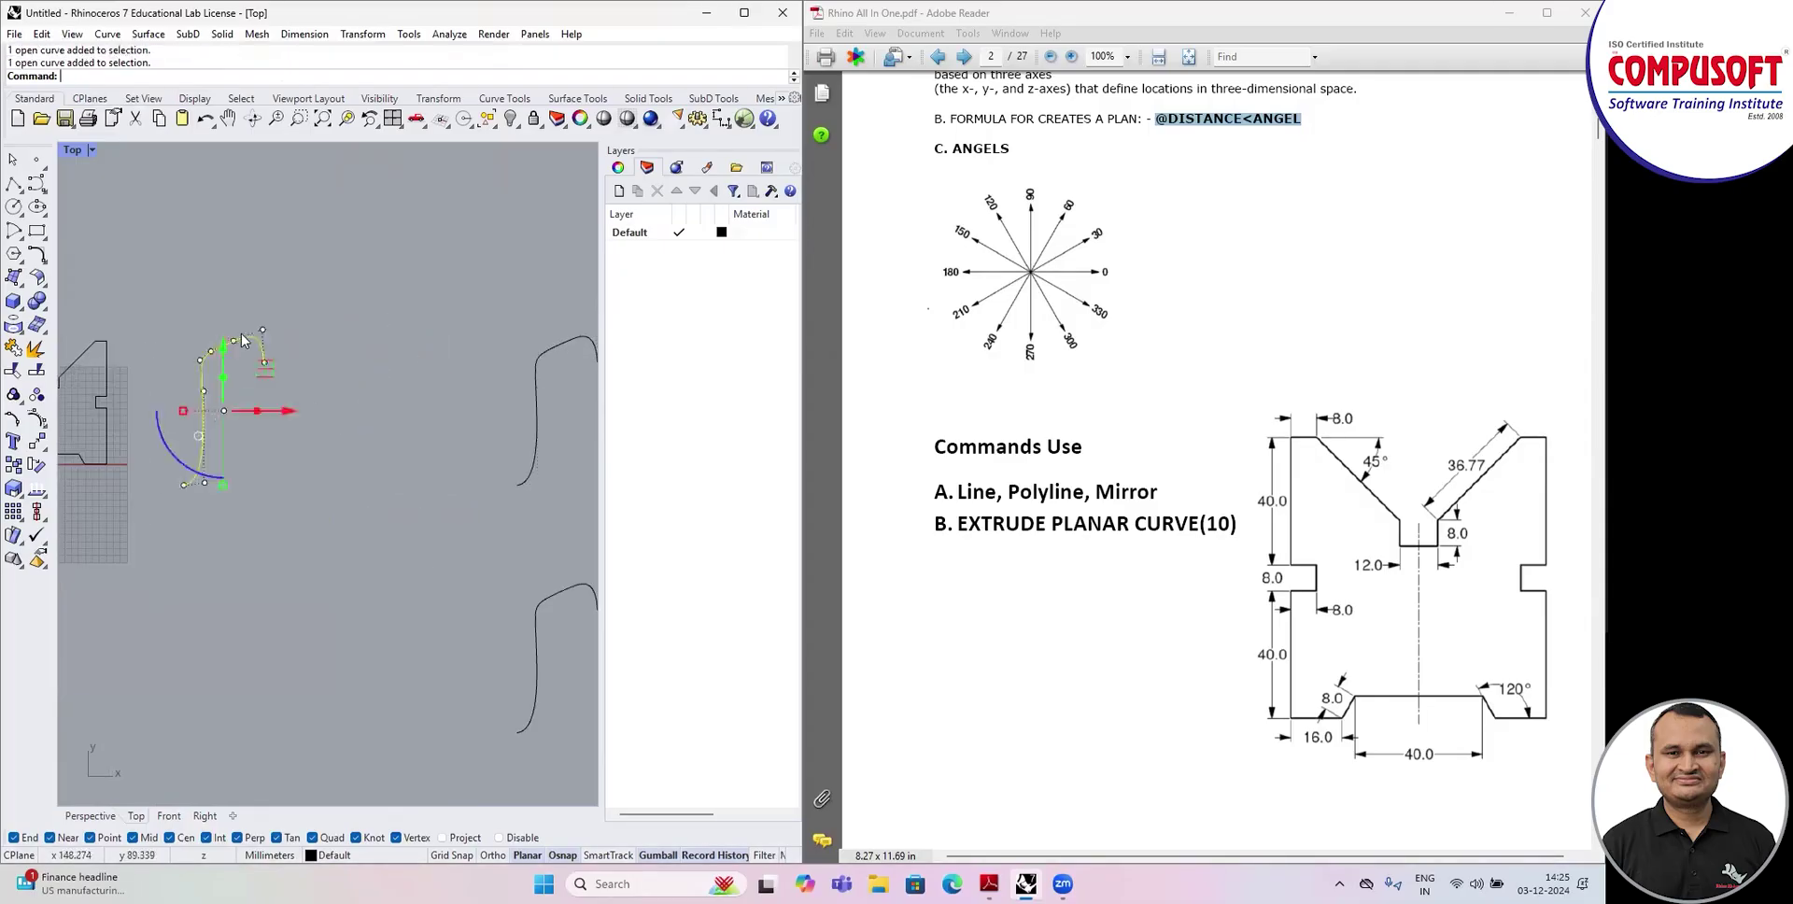
{"action": "left_click", "coordinate": [351, 36]}
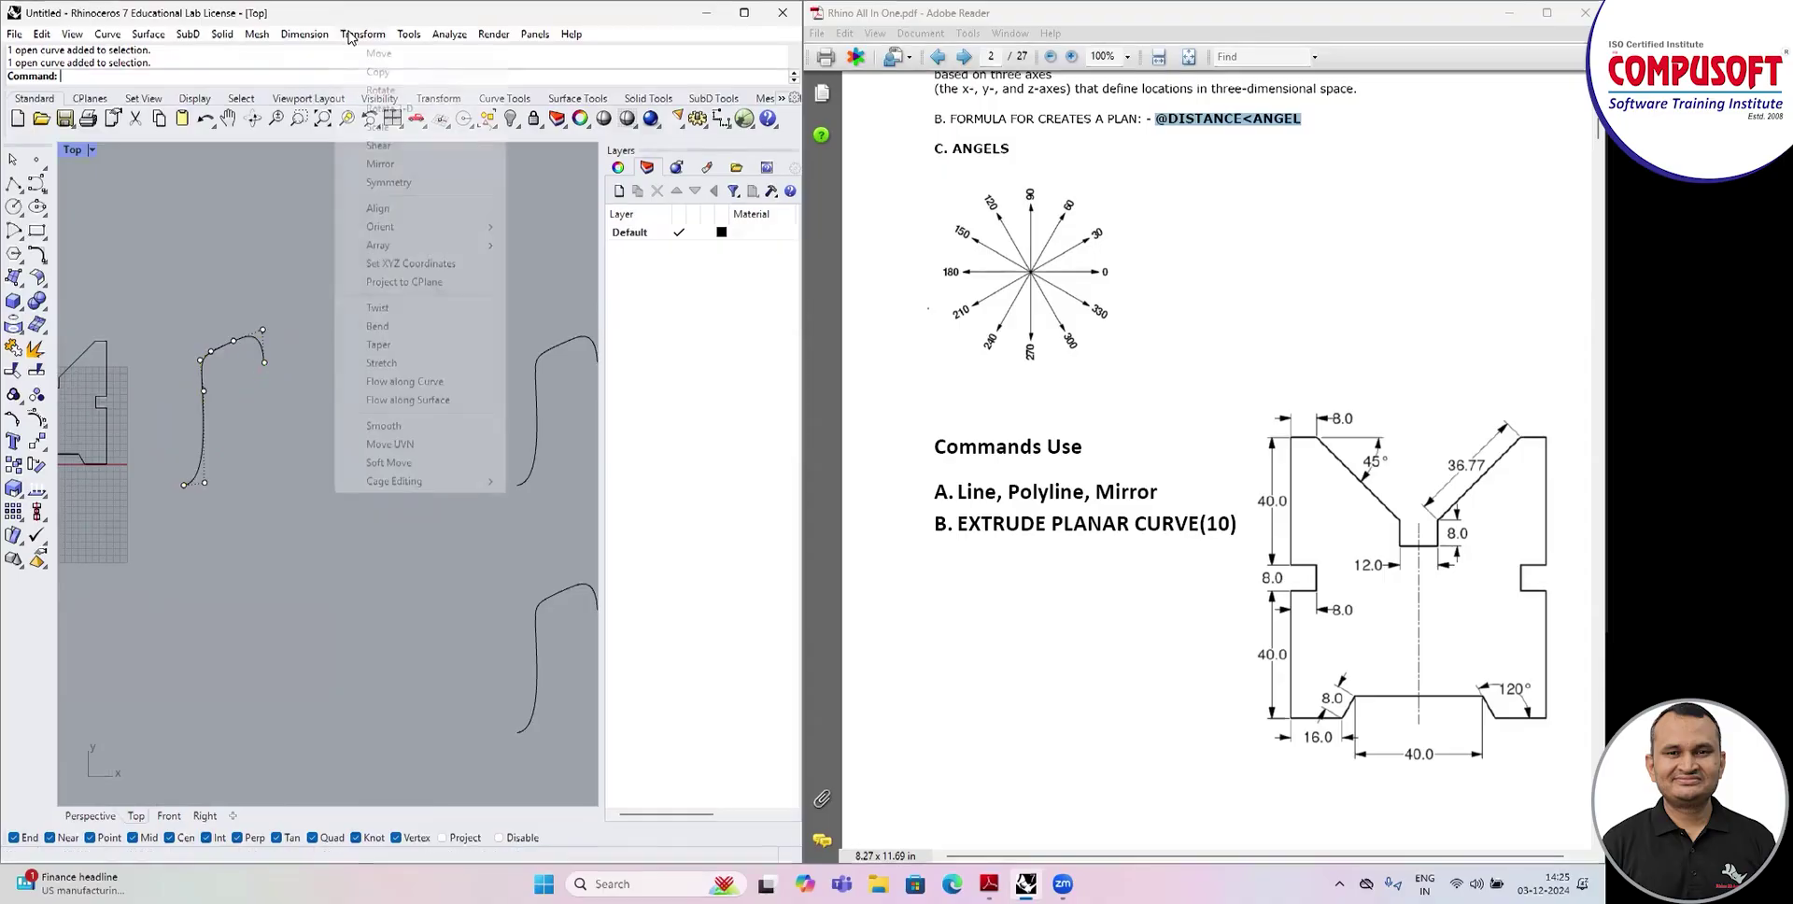
{"action": "left_click", "coordinate": [386, 165]}
{"action": "left_click", "coordinate": [249, 338]}
{"action": "key", "text": "Return"}
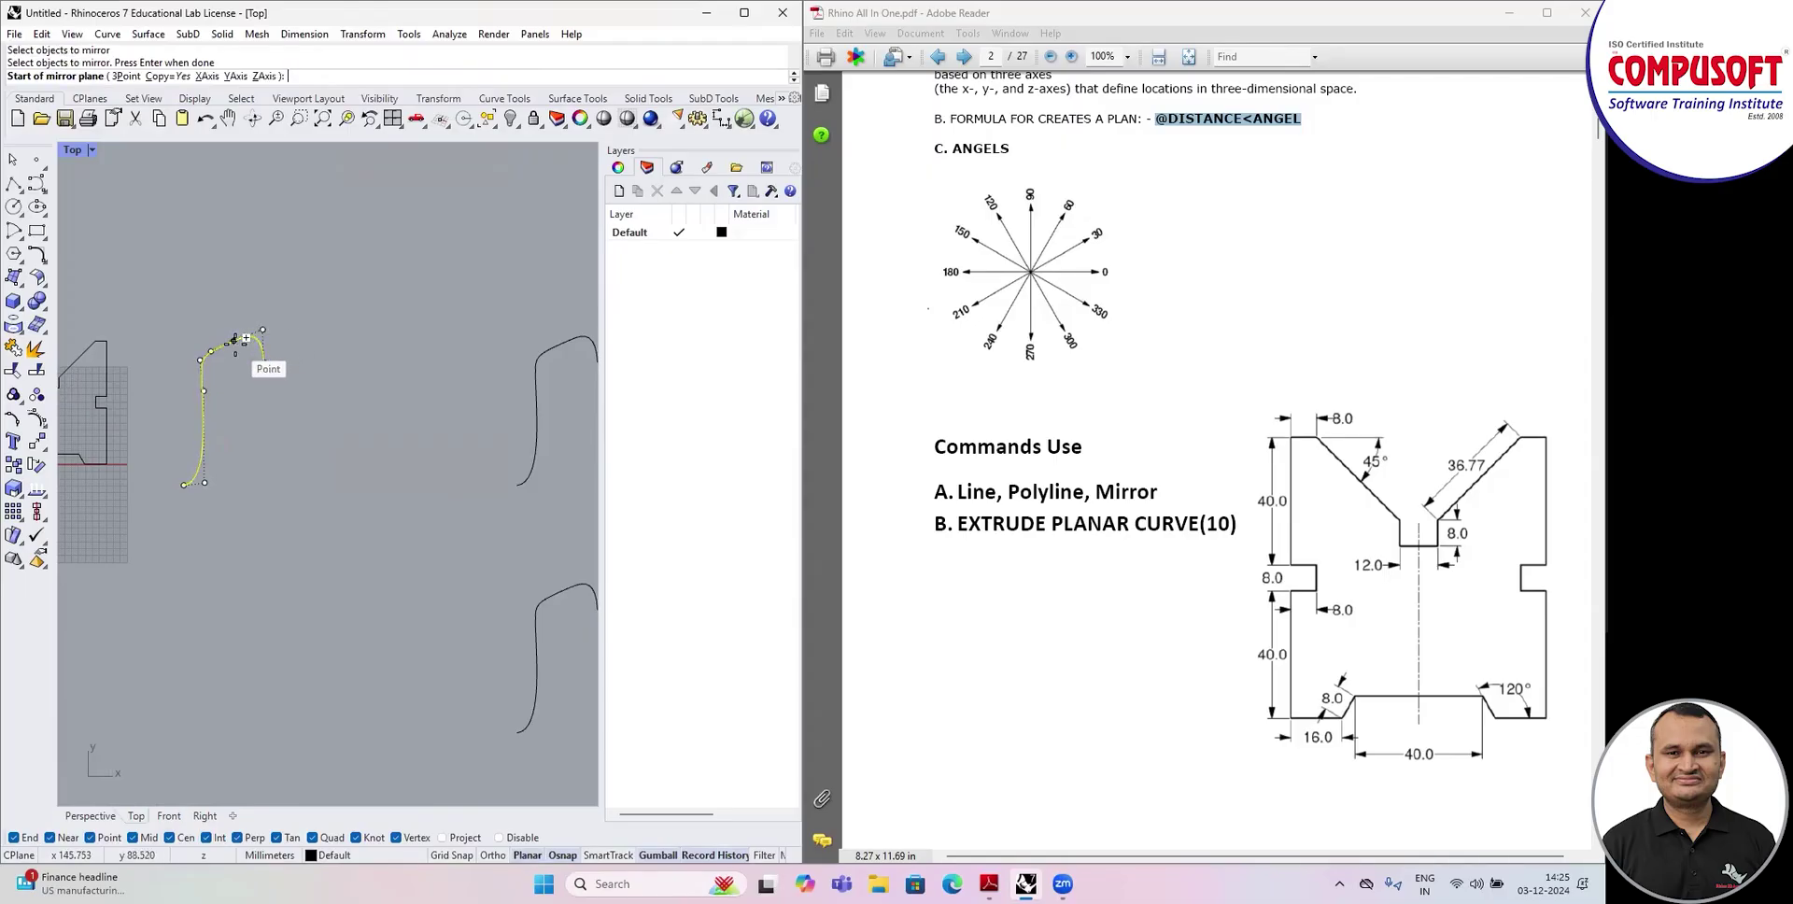
{"action": "left_click", "coordinate": [234, 340]}
{"action": "key", "text": "F8"}
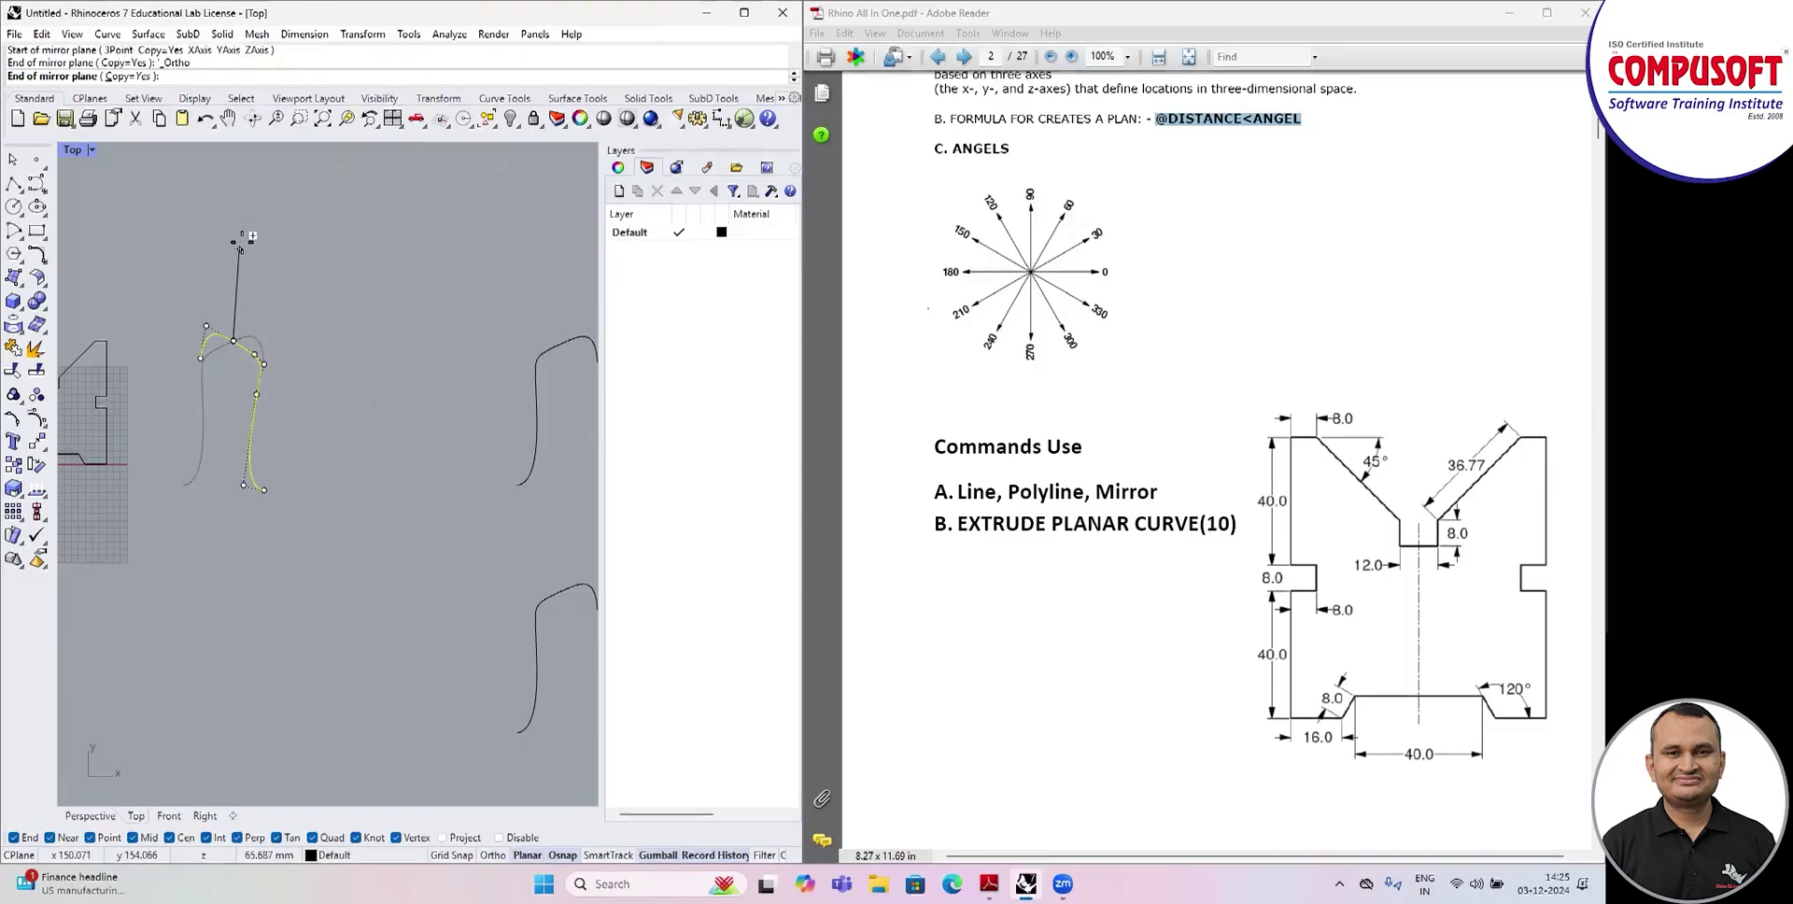
{"action": "left_click", "coordinate": [241, 233]}
{"action": "scroll", "coordinate": [103, 391], "scroll_direction": "down", "scroll_amount": 2}
{"action": "left_click", "coordinate": [240, 395]}
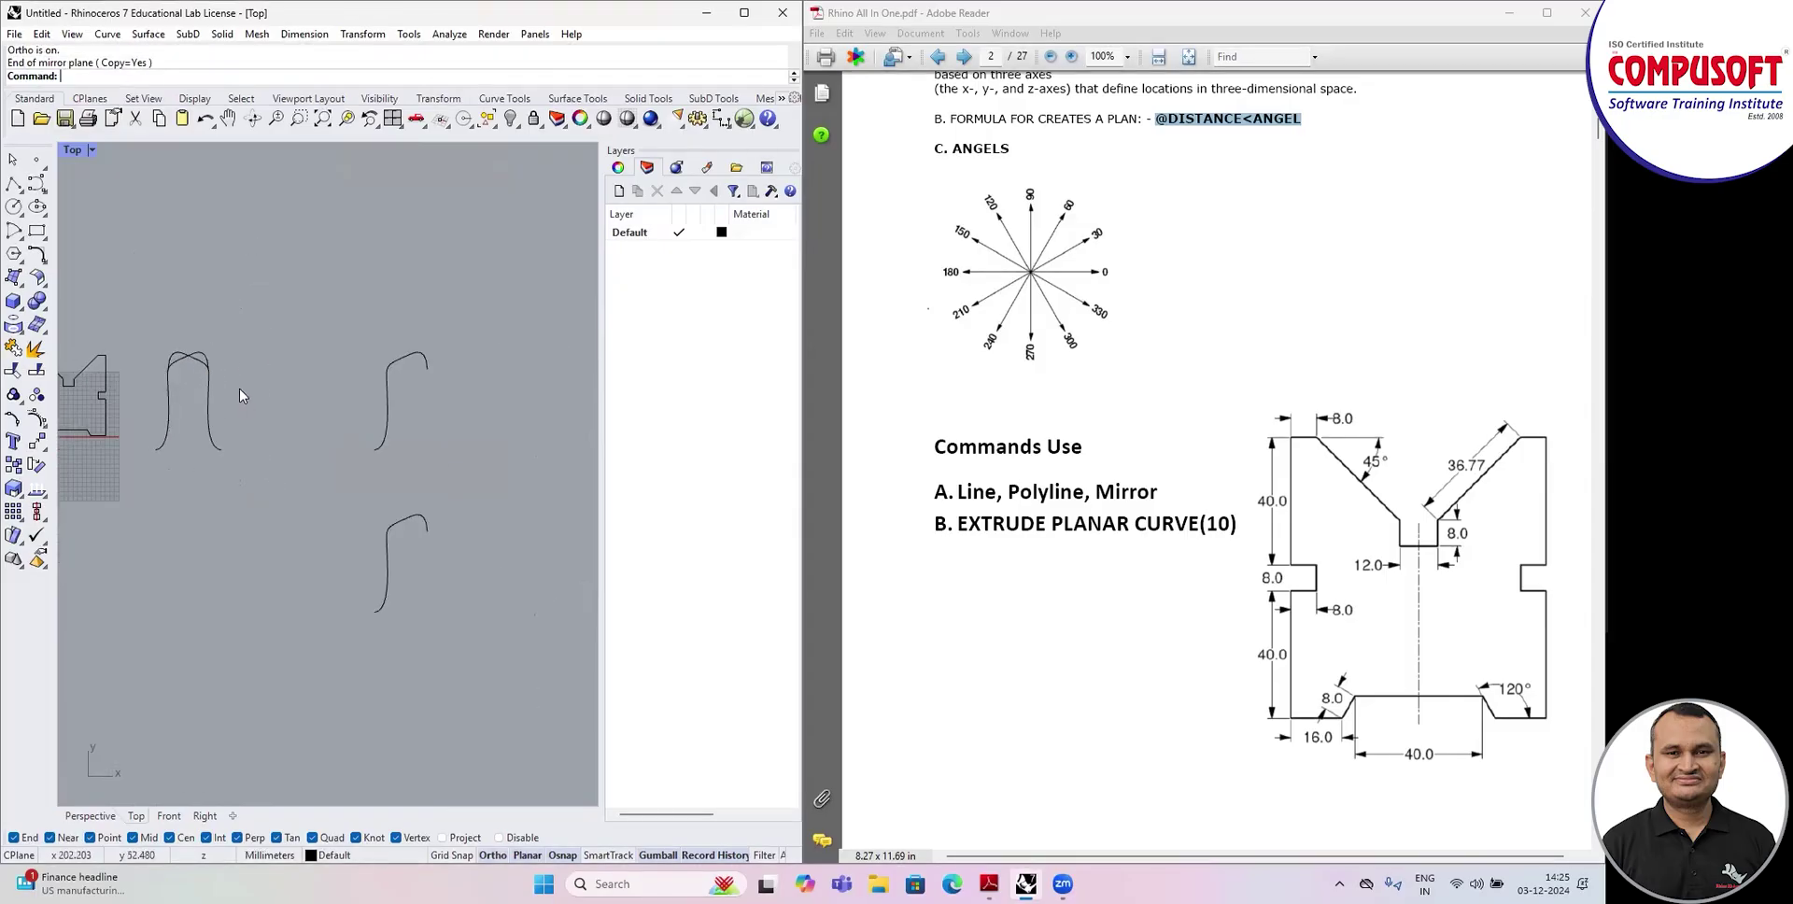
Apply Symmetry to the copied upper curve about a vertical plane through its top control point, accepting the broken history.
{"action": "left_click", "coordinate": [389, 402]}
{"action": "scroll", "coordinate": [512, 392], "scroll_direction": "up", "scroll_amount": 3}
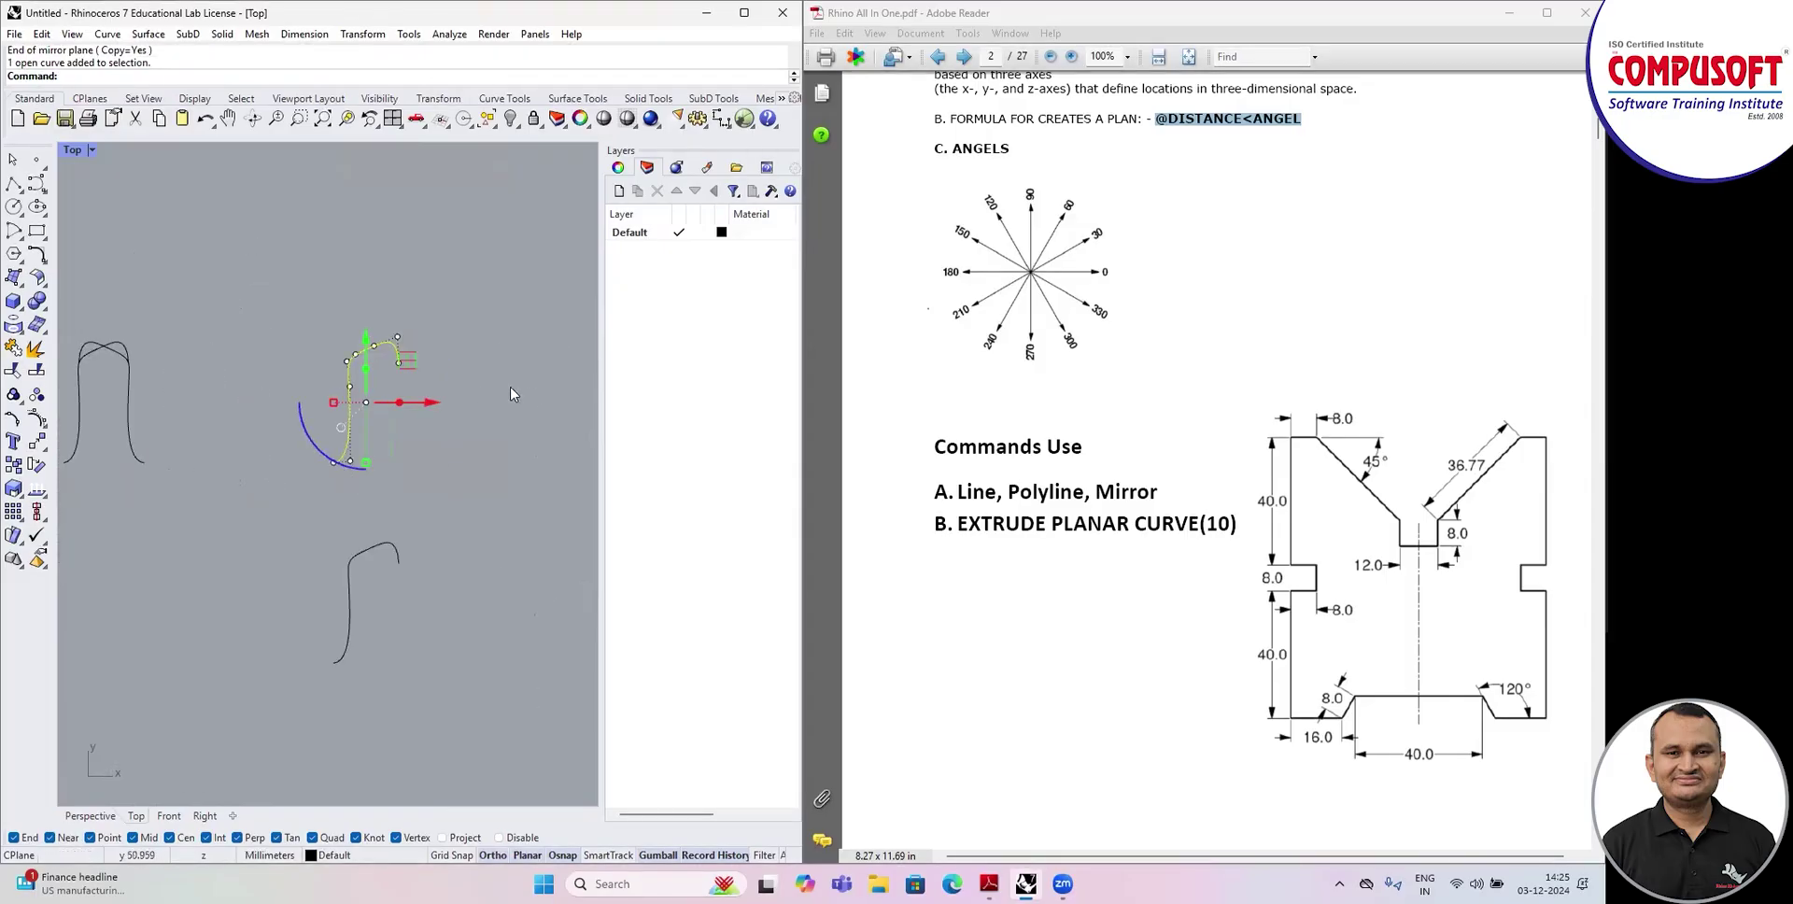
{"action": "left_click", "coordinate": [366, 35]}
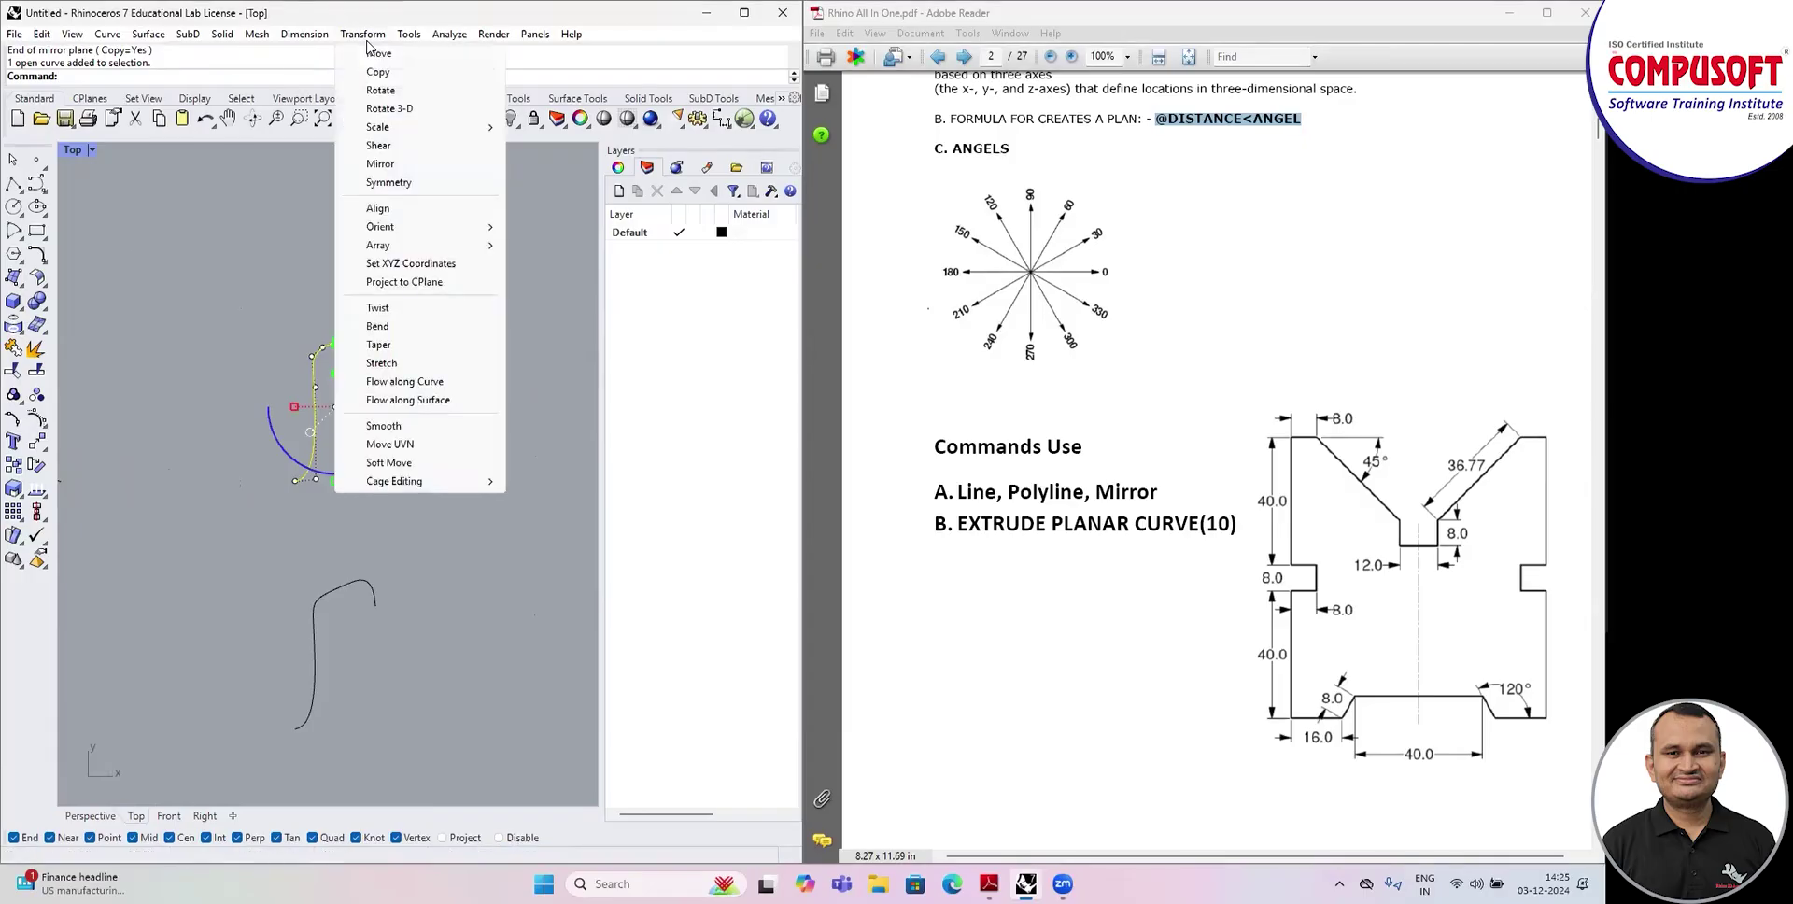
{"action": "left_click", "coordinate": [384, 182]}
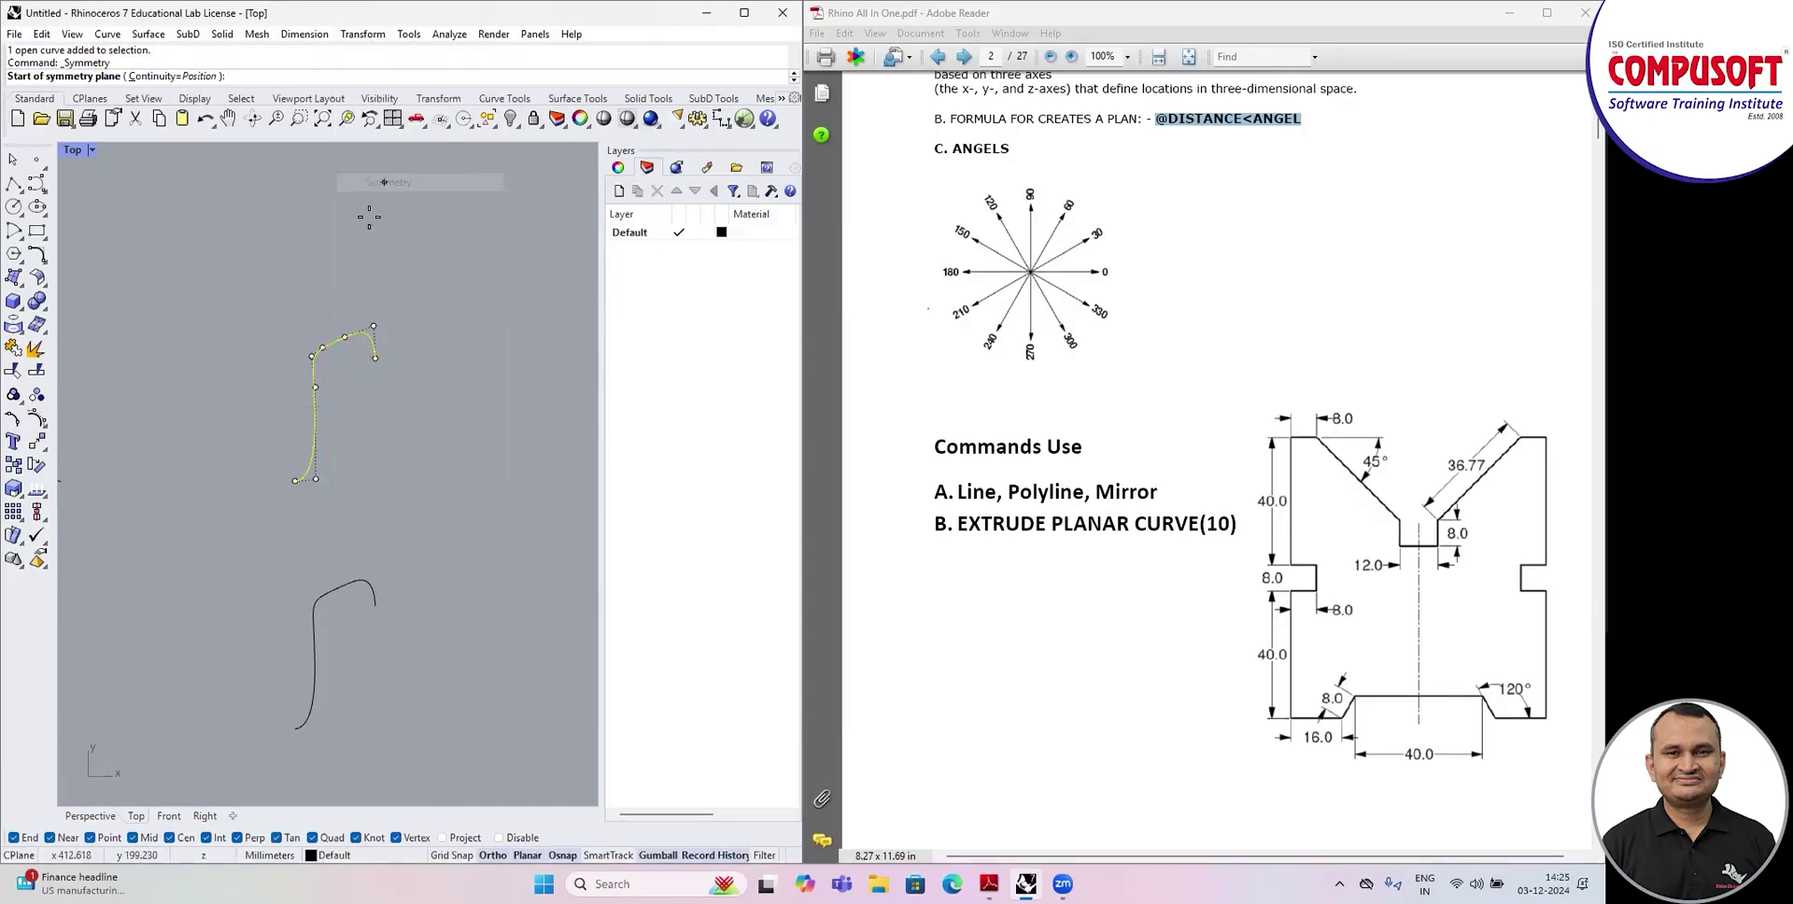
{"action": "left_click", "coordinate": [345, 336]}
{"action": "left_click", "coordinate": [345, 258]}
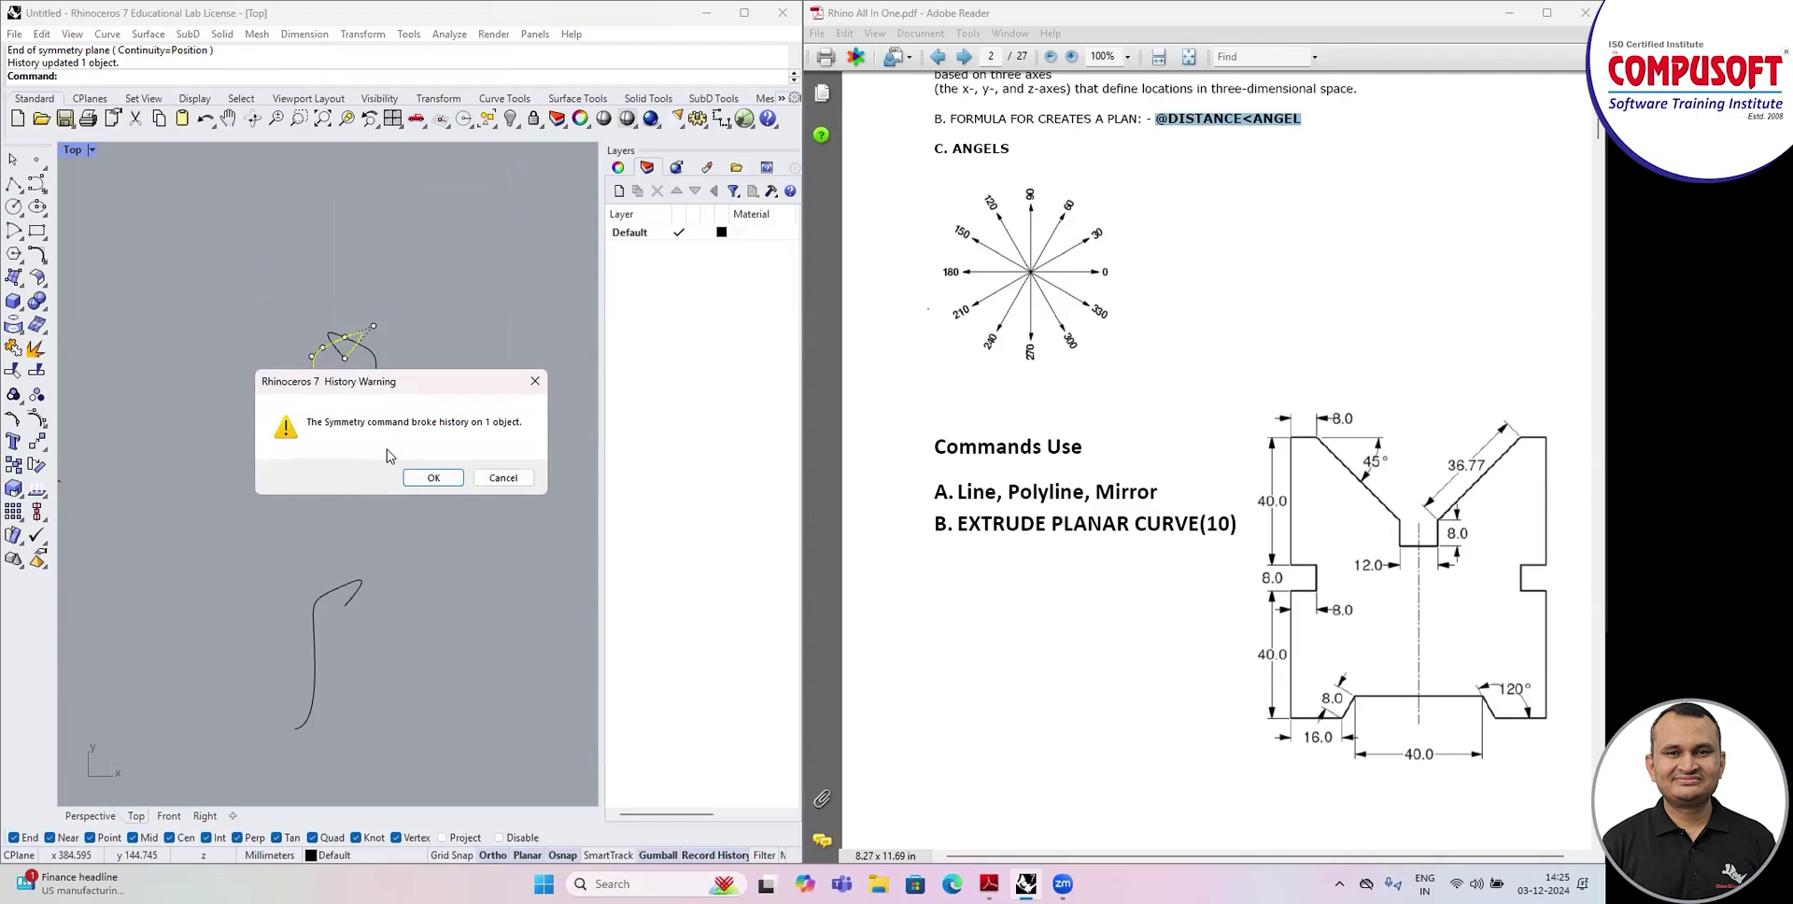
{"action": "left_click", "coordinate": [433, 477]}
{"action": "scroll", "coordinate": [387, 353], "scroll_direction": "up", "scroll_amount": 3}
{"action": "key", "text": "Escape"}
{"action": "scroll", "coordinate": [386, 353], "scroll_direction": "down", "scroll_amount": 5}
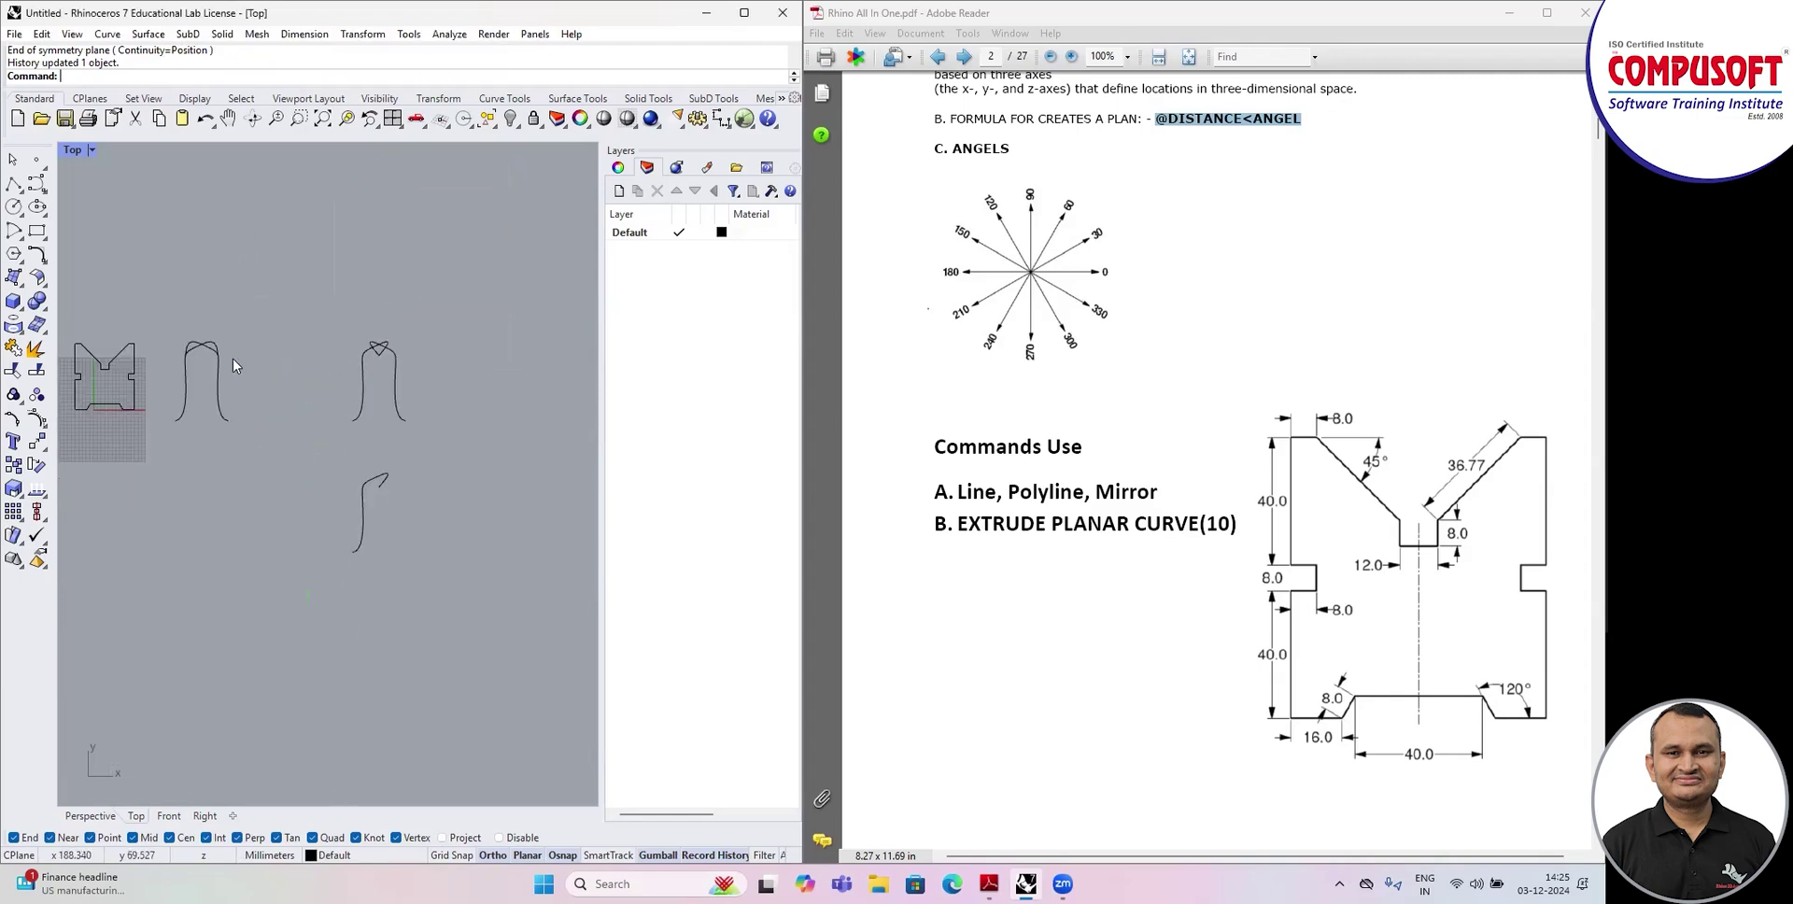
Undo the symmetry on the copied curve and the mirror of the original freeform curve.
{"action": "key", "text": "ctrl+z"}
{"action": "key", "text": "ctrl+z"}
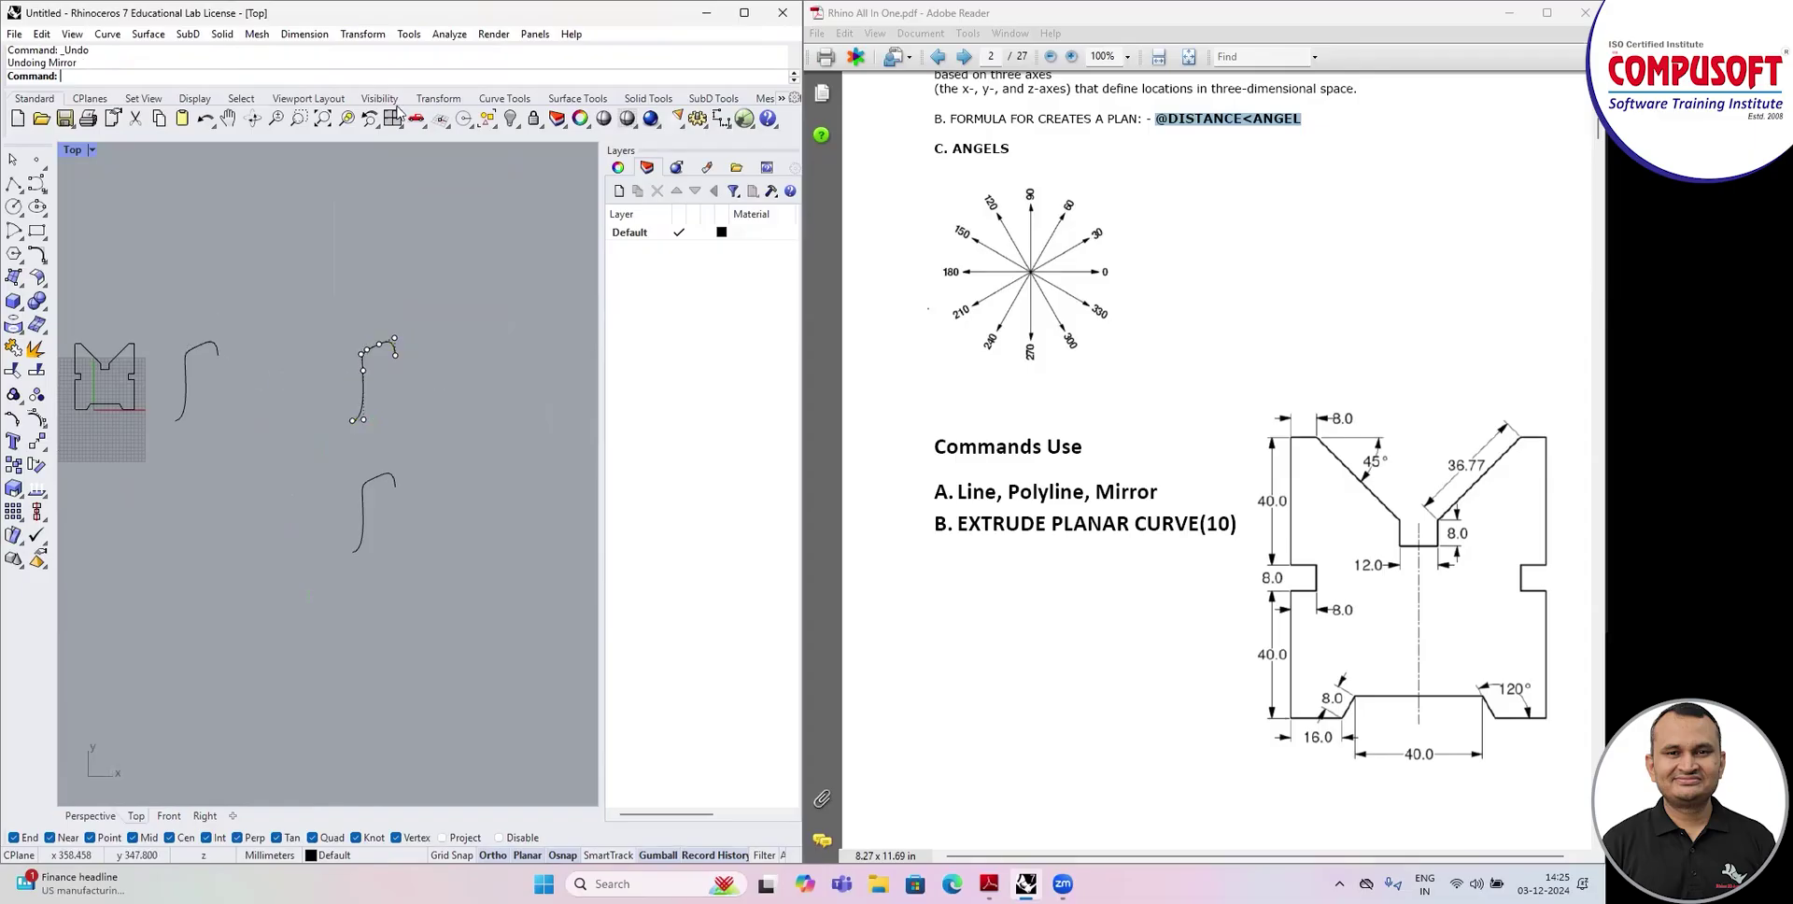
{"action": "left_click", "coordinate": [351, 34]}
{"action": "left_click", "coordinate": [383, 194]}
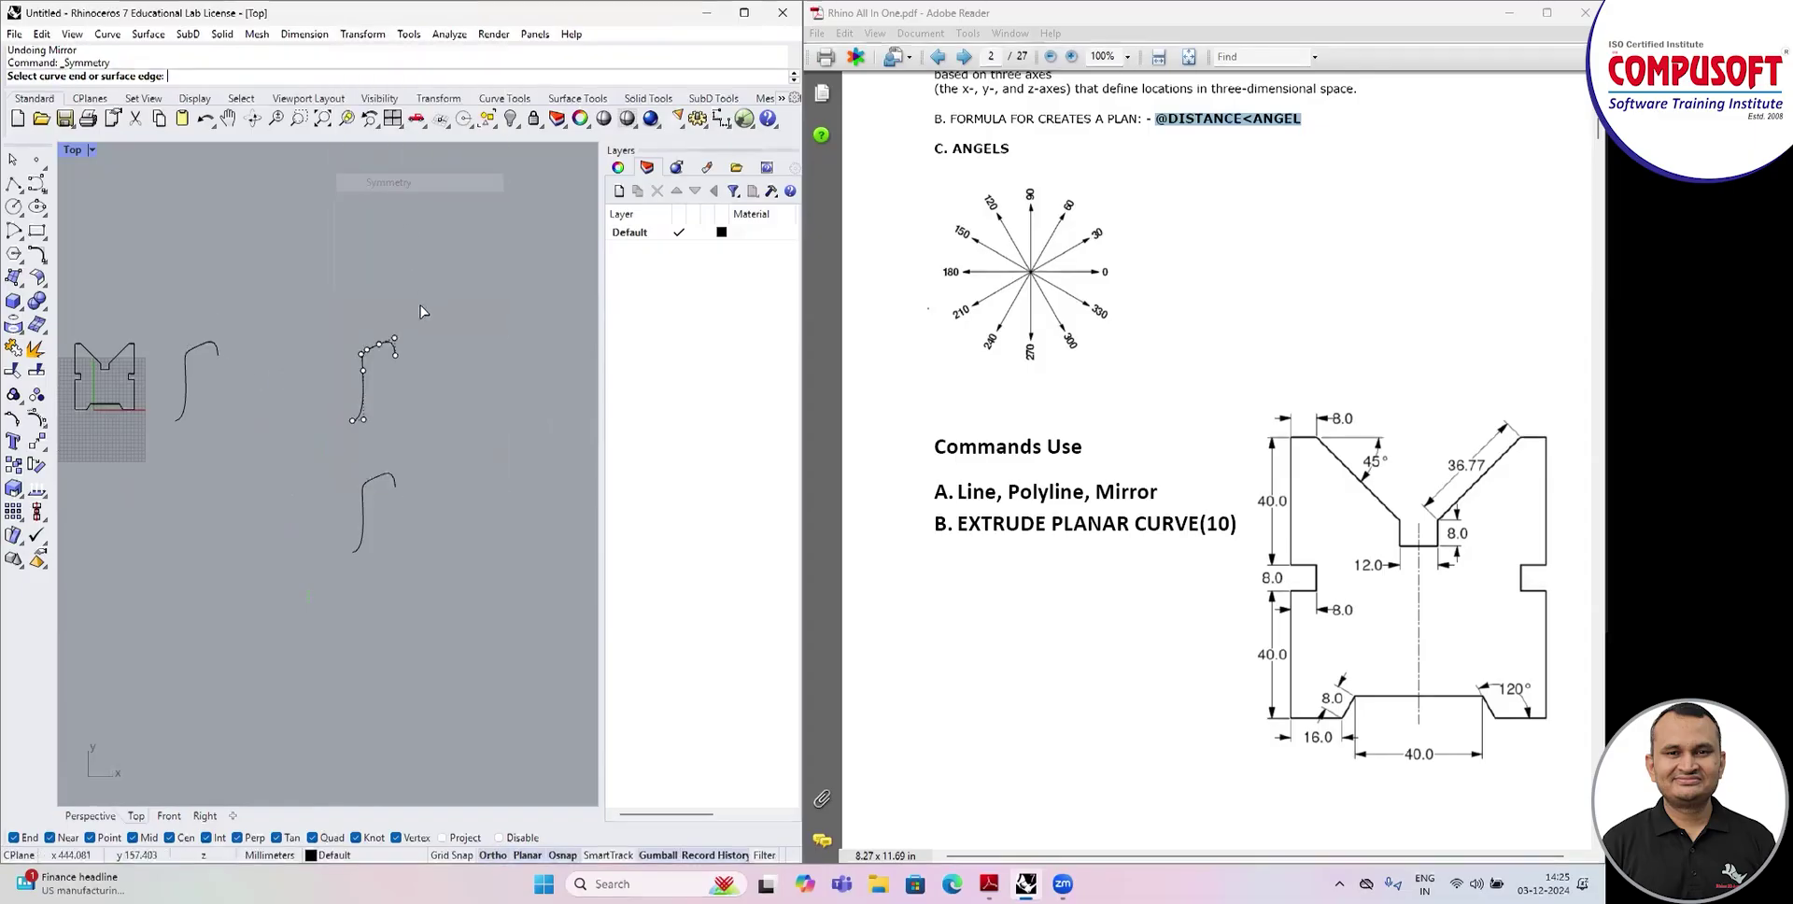
{"action": "scroll", "coordinate": [378, 360], "scroll_direction": "up", "scroll_amount": 2}
{"action": "key", "text": "Escape"}
{"action": "key", "text": "Escape"}
{"action": "scroll", "coordinate": [378, 360], "scroll_direction": "up", "scroll_amount": 2}
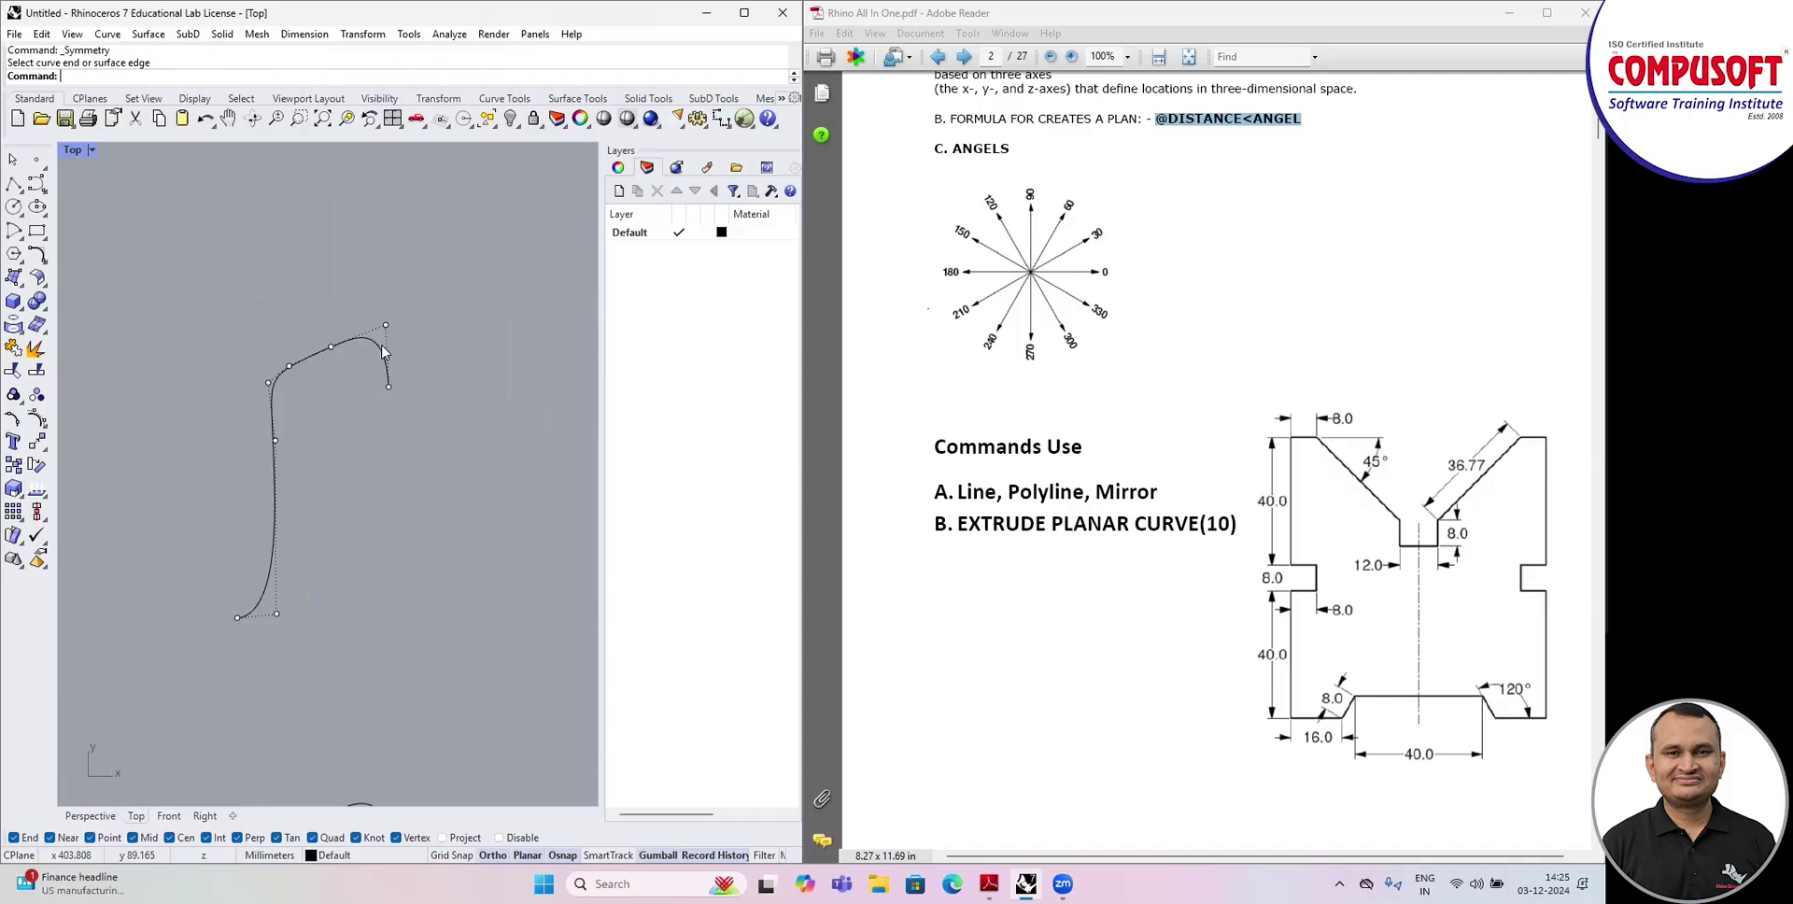
Apply Symmetry to the upper copied curve about a vertical plane through a point near its top, accepting the broken history.
{"action": "left_click", "coordinate": [362, 34]}
{"action": "left_click", "coordinate": [383, 193]}
{"action": "left_click", "coordinate": [373, 338]}
{"action": "left_click", "coordinate": [379, 348]}
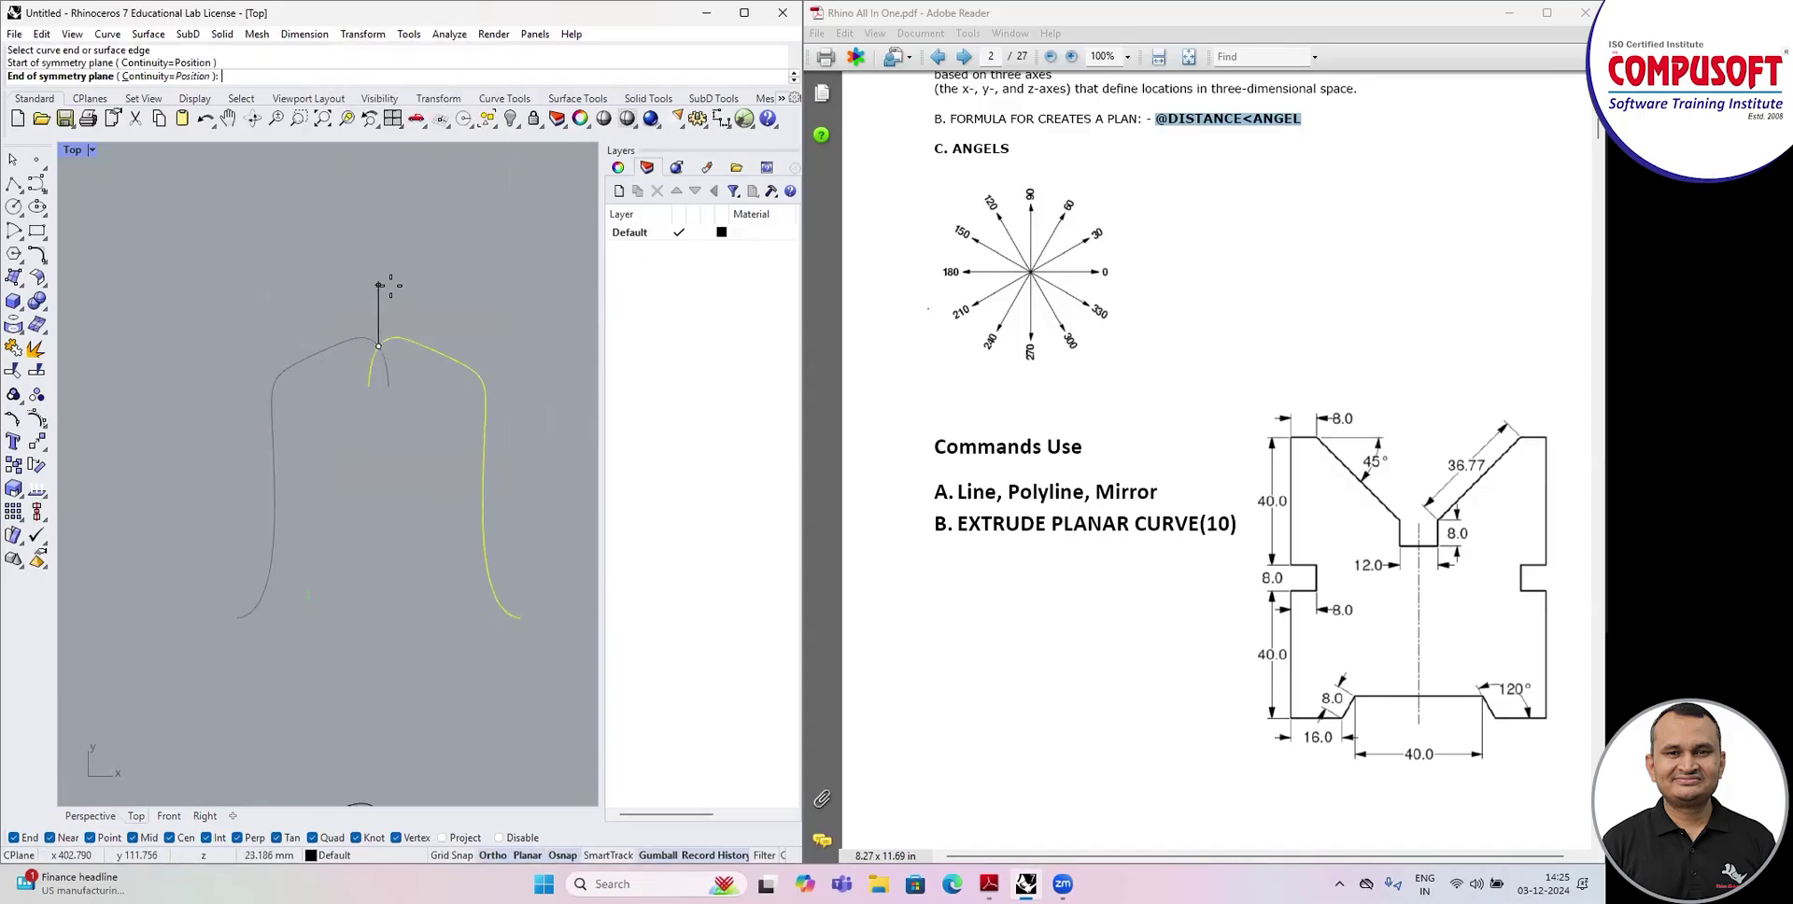
{"action": "left_click", "coordinate": [390, 286]}
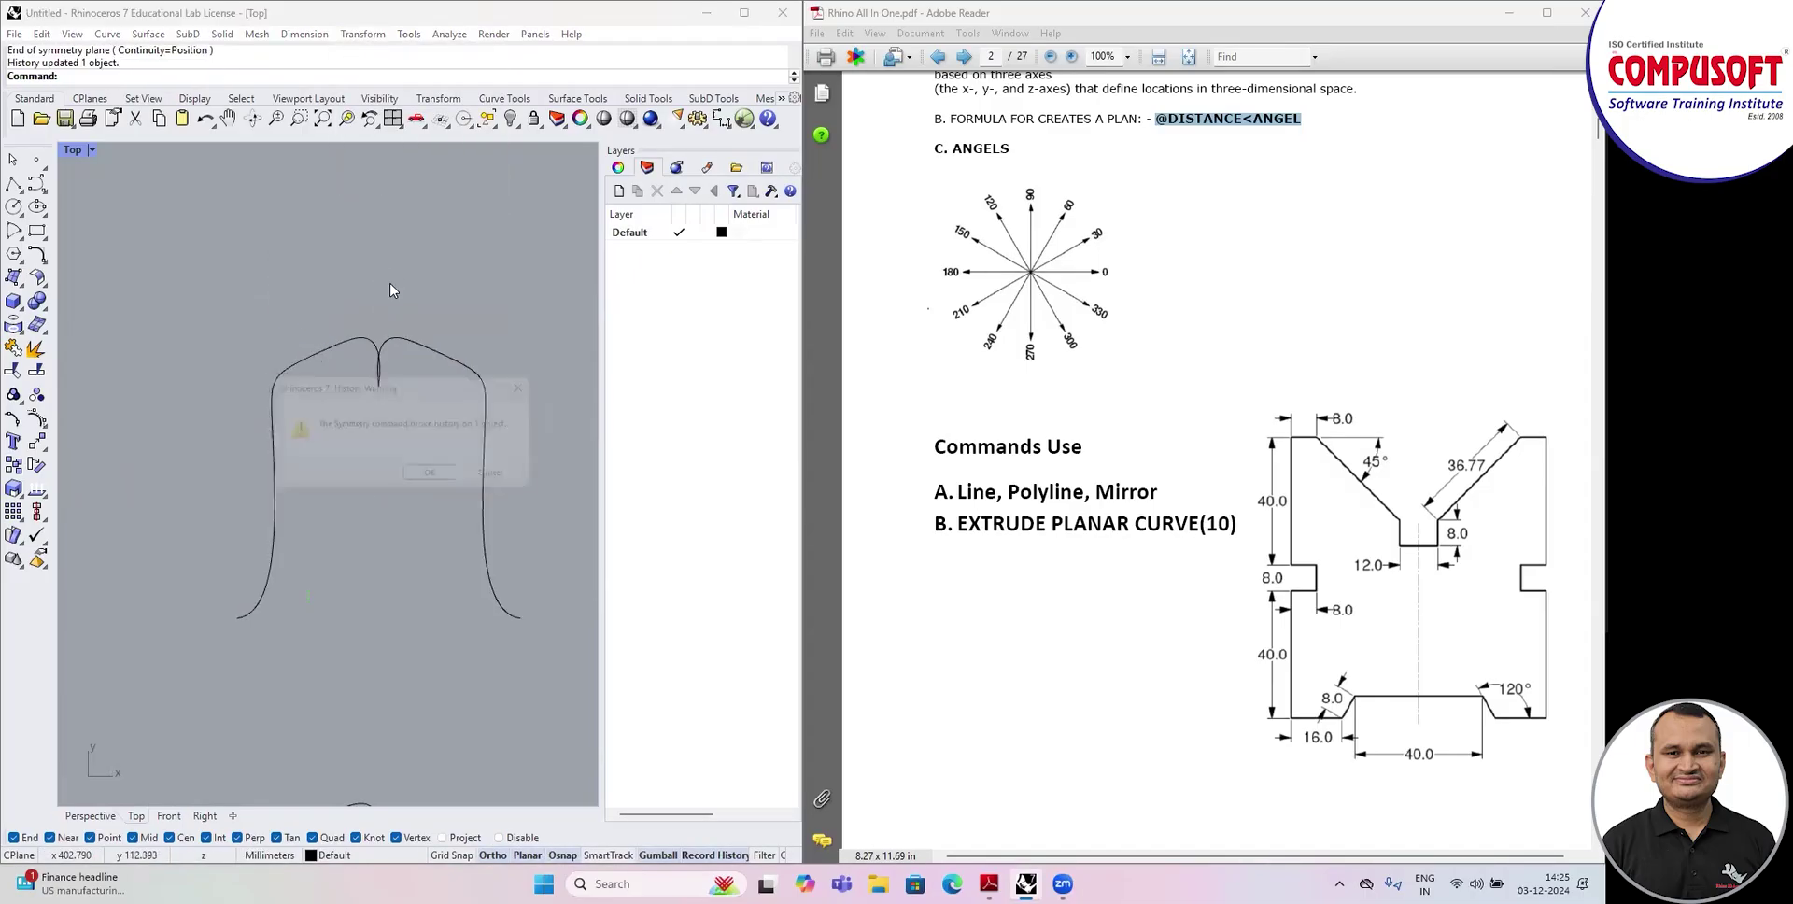
{"action": "left_click", "coordinate": [435, 477]}
Apply Symmetry to the original freeform curve about a vertical plane through a point near its top.
{"action": "scroll", "coordinate": [403, 373], "scroll_direction": "down", "scroll_amount": 10}
{"action": "scroll", "coordinate": [217, 357], "scroll_direction": "up", "scroll_amount": 6}
{"action": "right_click", "coordinate": [168, 372]}
{"action": "left_click", "coordinate": [164, 377]}
{"action": "left_click", "coordinate": [163, 378]}
{"action": "right_click", "coordinate": [172, 317]}
{"action": "right_click", "coordinate": [172, 335]}
{"action": "left_click", "coordinate": [161, 366]}
{"action": "left_click", "coordinate": [151, 358]}
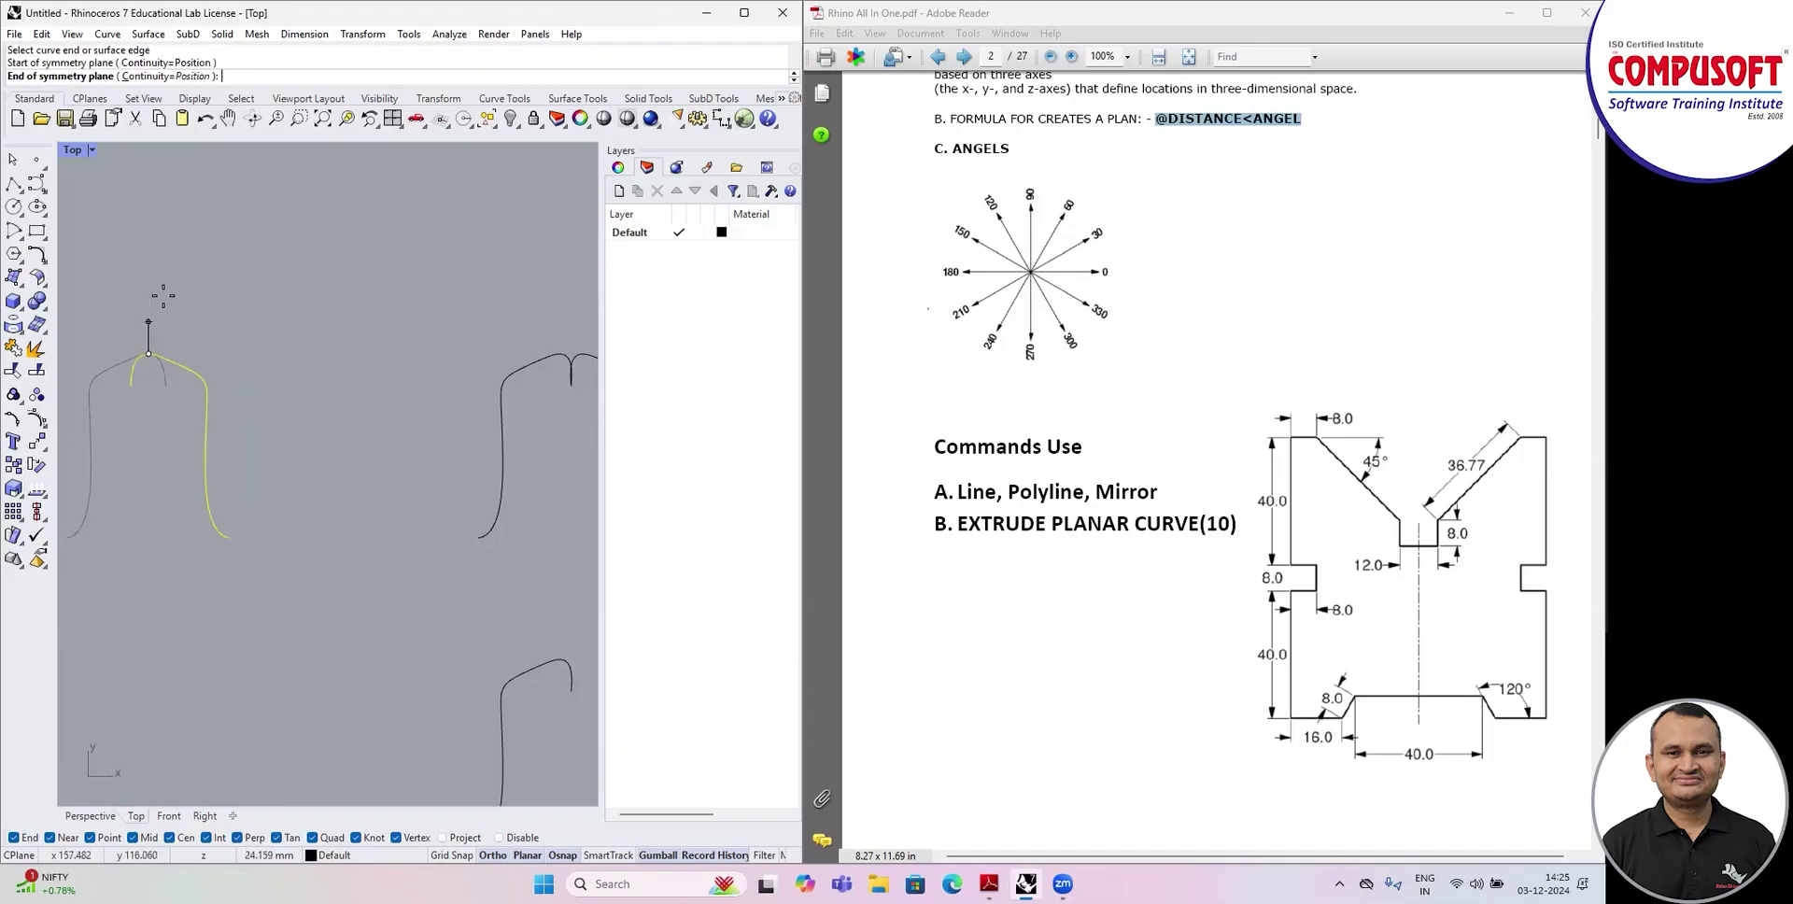
{"action": "left_click", "coordinate": [151, 293]}
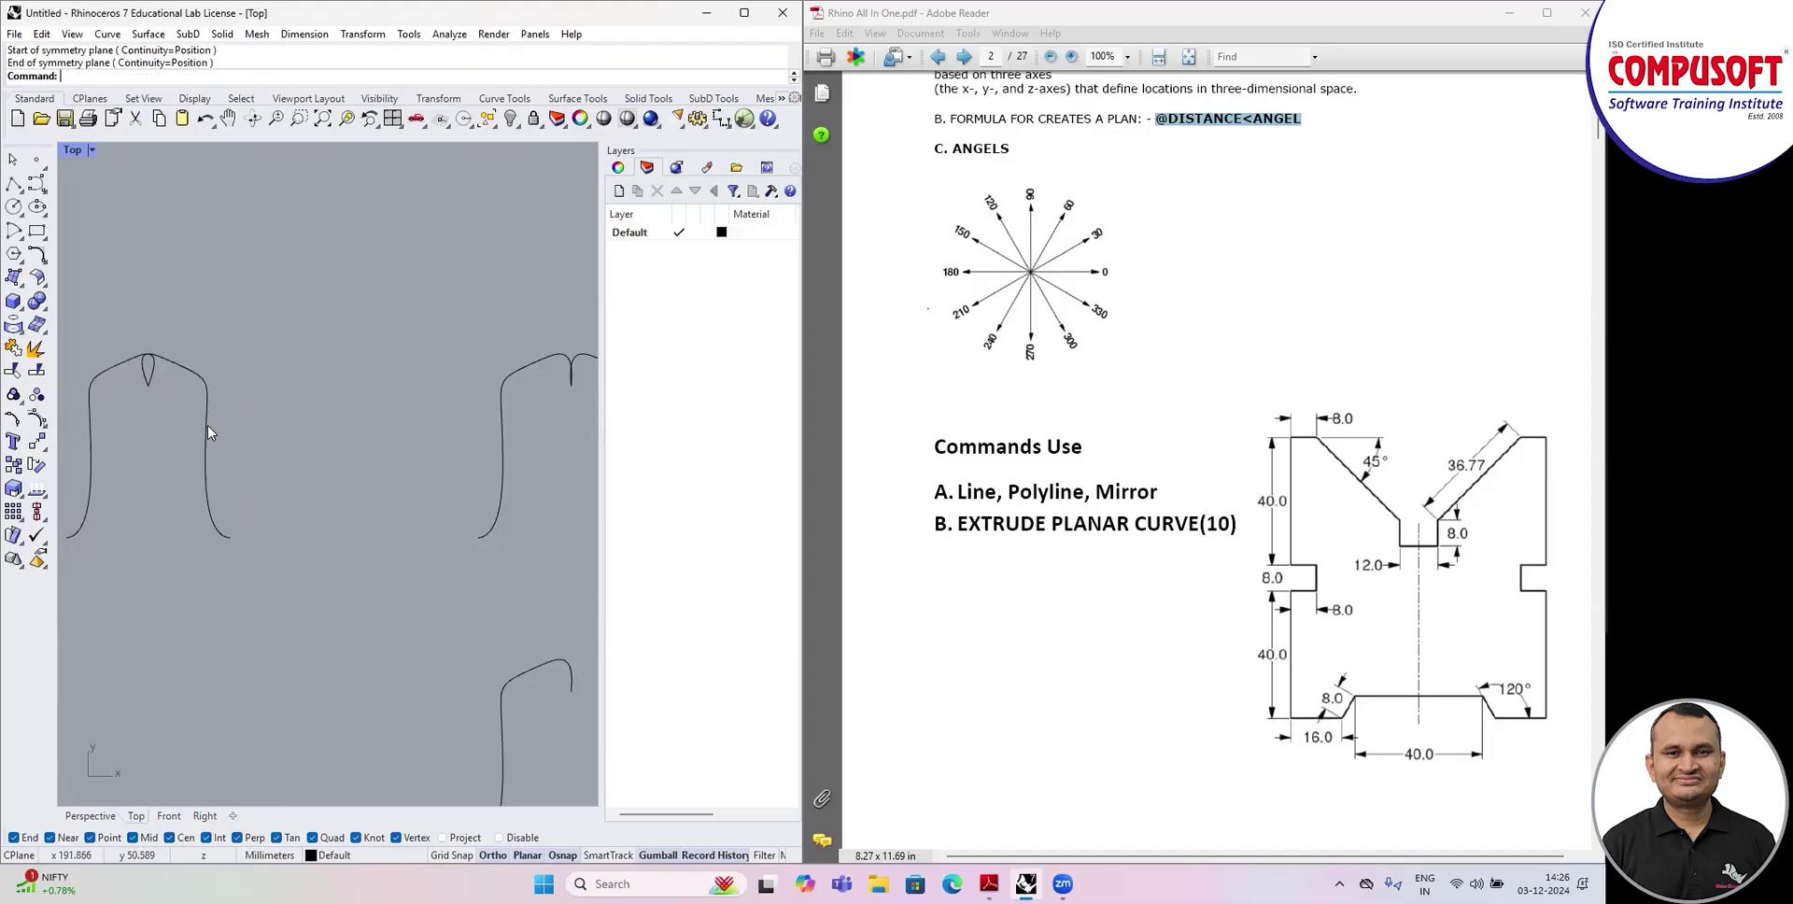
Undo the symmetry on the original freeform curve.
{"action": "left_click", "coordinate": [378, 37]}
{"action": "left_click", "coordinate": [241, 338]}
{"action": "key", "text": "ctrl+z"}
{"action": "key", "text": "Escape"}
Mirror the original freeform curve about a vertical plane through its top point, and check the separate mirrored copy.
{"action": "left_click", "coordinate": [362, 34]}
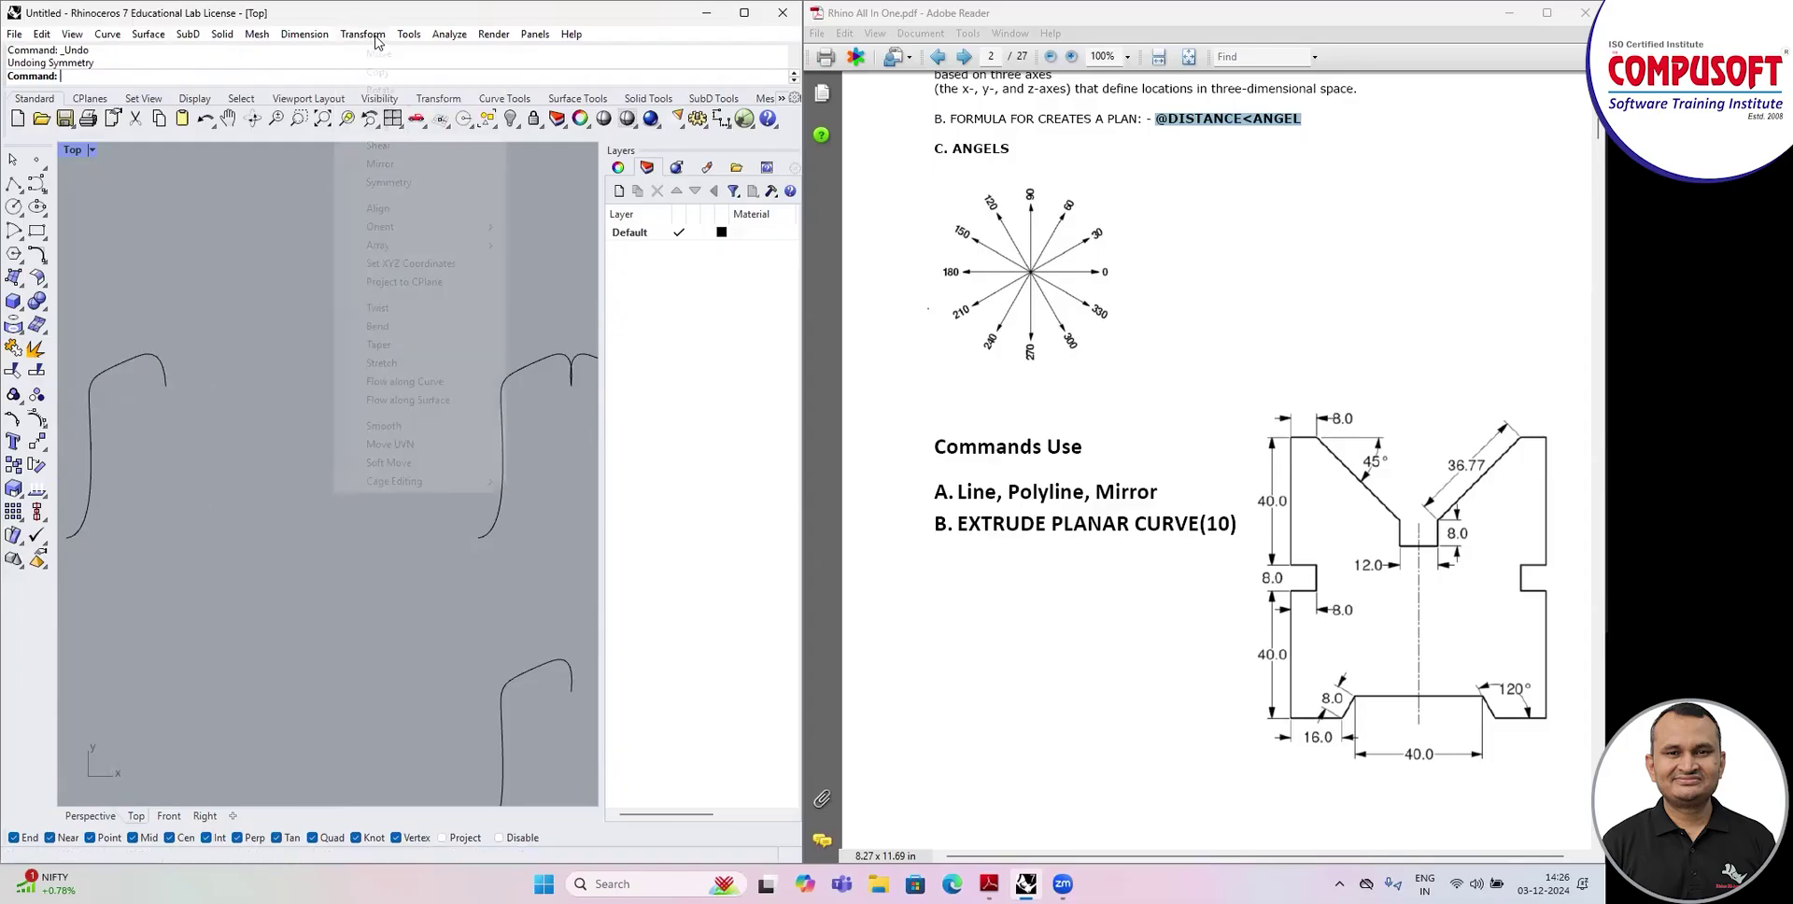
{"action": "left_click", "coordinate": [387, 164]}
{"action": "left_click", "coordinate": [160, 356]}
{"action": "key", "text": "Return"}
{"action": "left_click", "coordinate": [149, 353]}
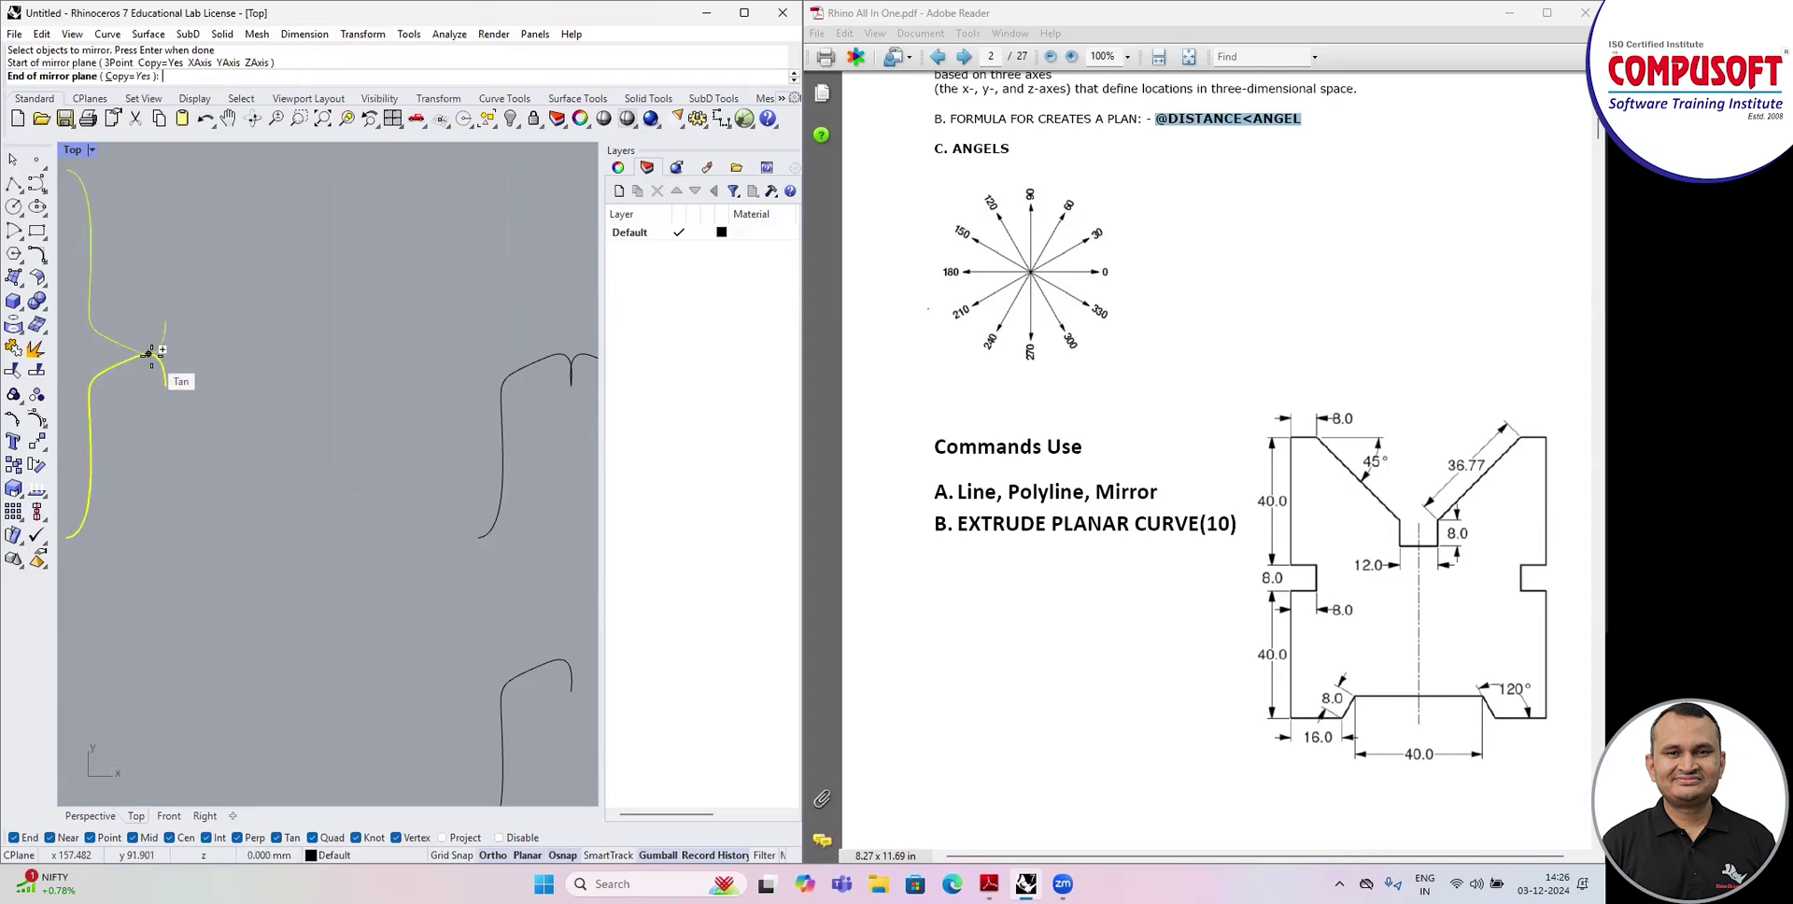
{"action": "left_click", "coordinate": [154, 269]}
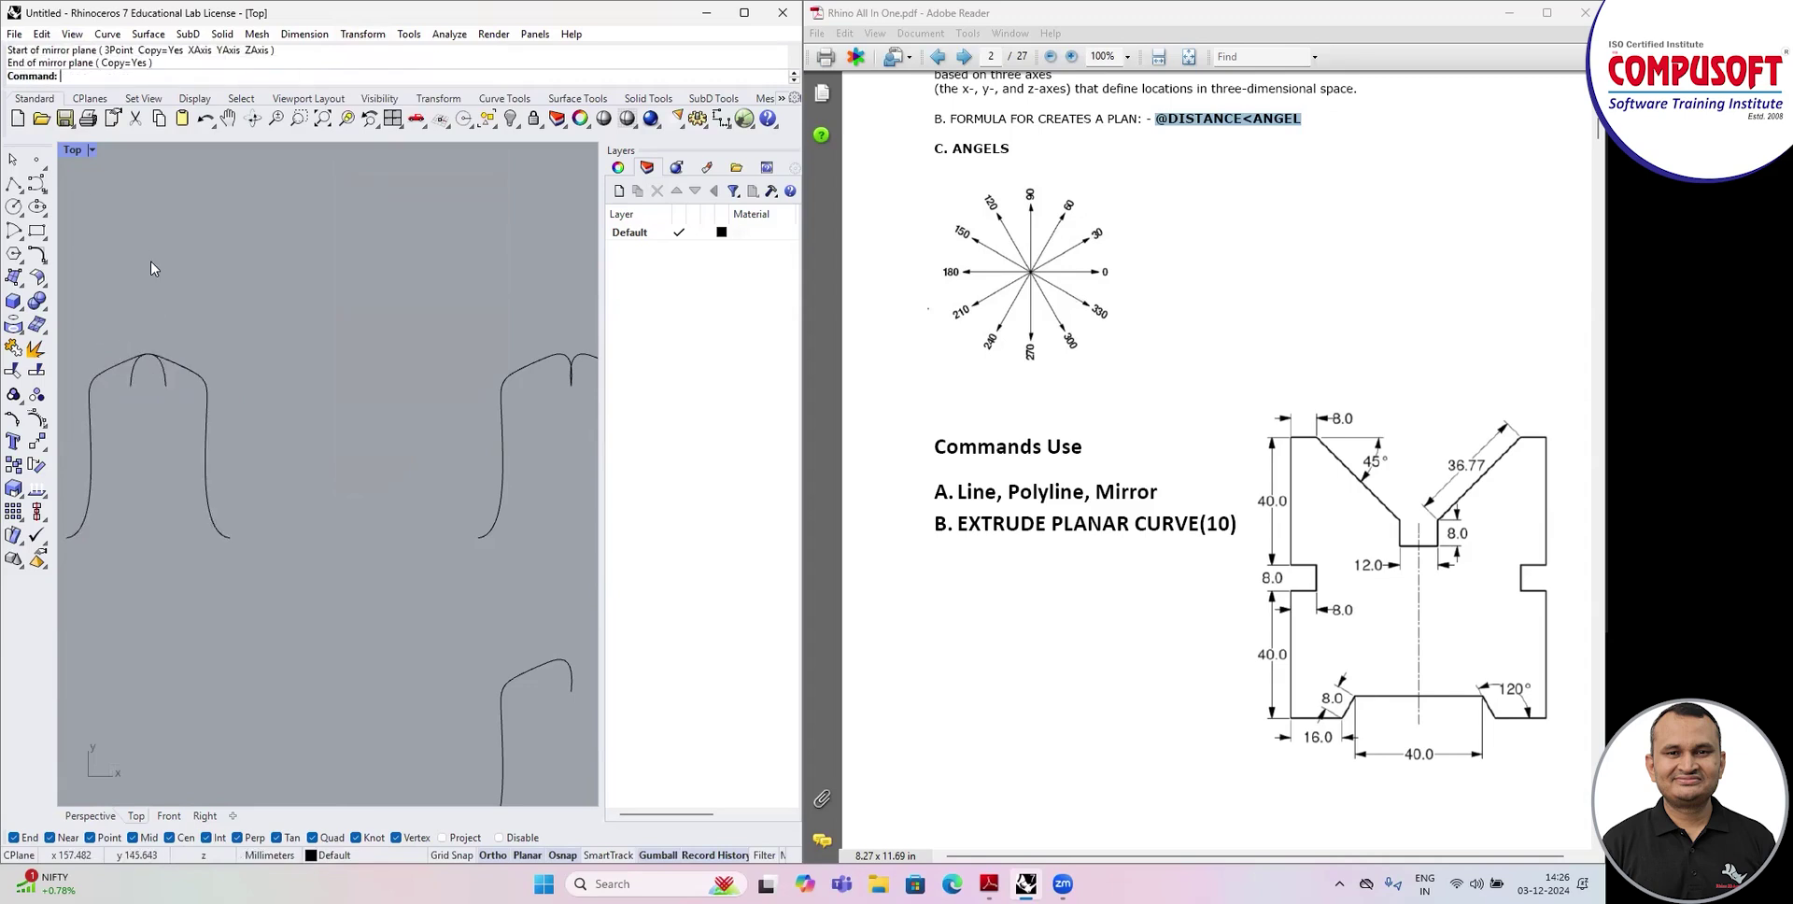
{"action": "scroll", "coordinate": [355, 345], "scroll_direction": "up", "scroll_amount": 5}
{"action": "left_click", "coordinate": [375, 336]}
{"action": "key", "text": "Escape"}
Delete all the freeform demonstration curves, keeping only the Exercise 2 profile.
{"action": "scroll", "coordinate": [213, 326], "scroll_direction": "down", "scroll_amount": 6}
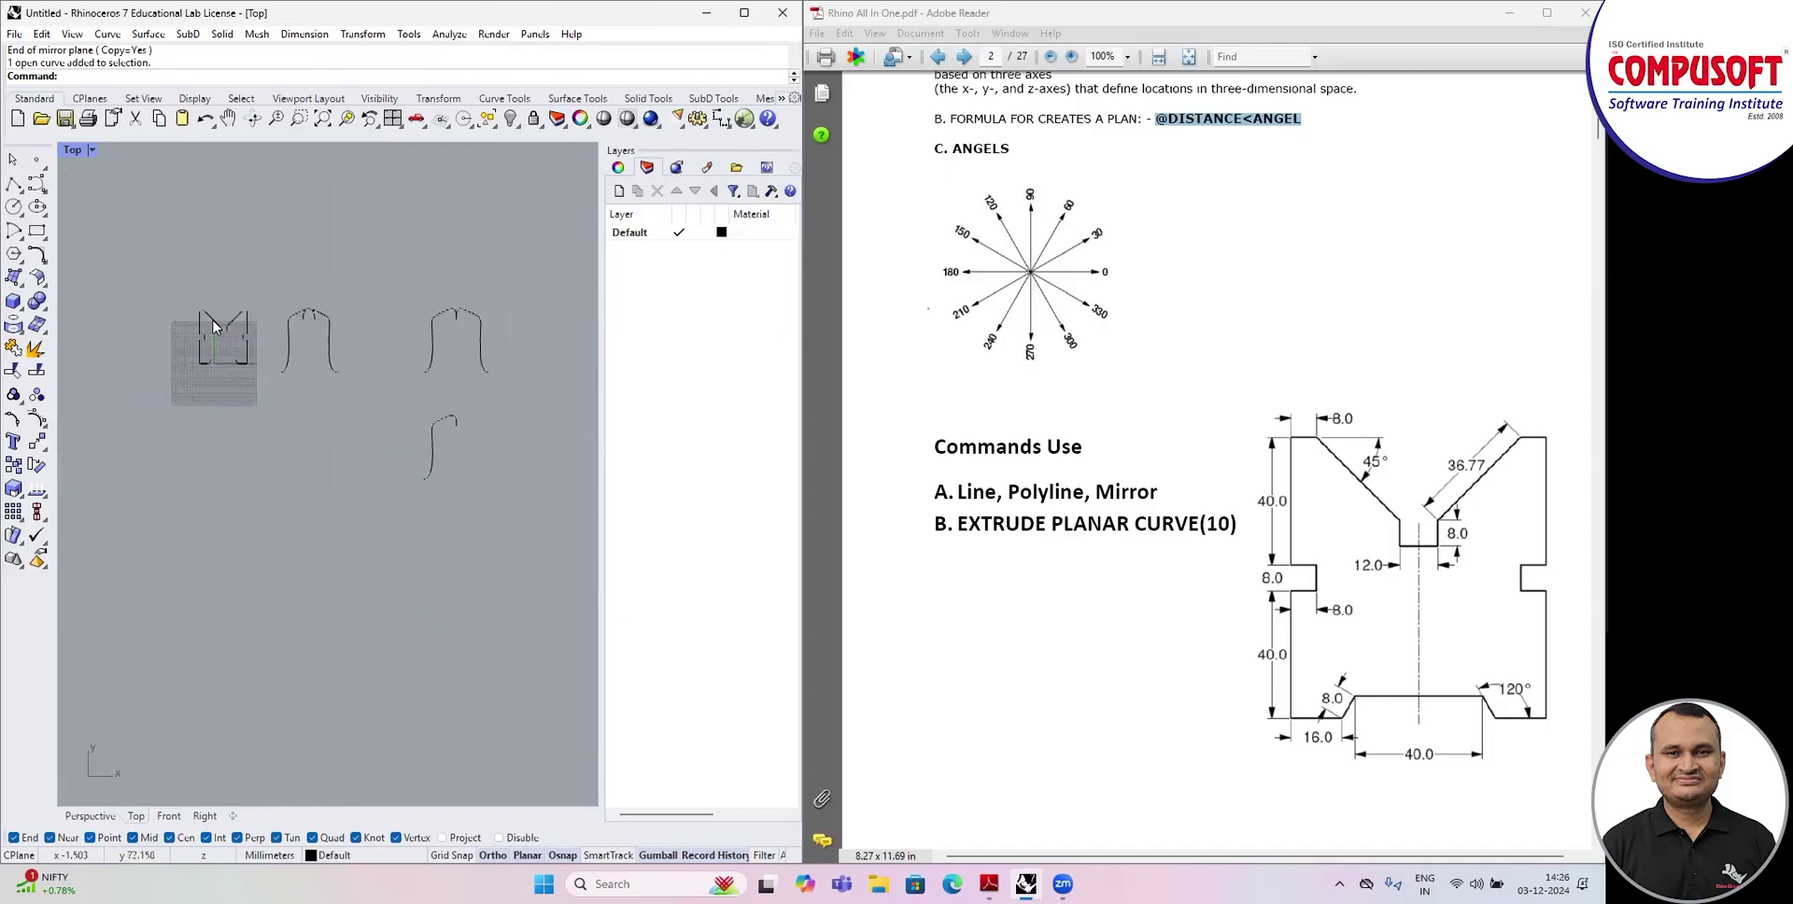
{"action": "scroll", "coordinate": [280, 308], "scroll_direction": "up", "scroll_amount": 1}
{"action": "left_click_drag", "start_coordinate": [278, 278], "coordinate": [571, 560]}
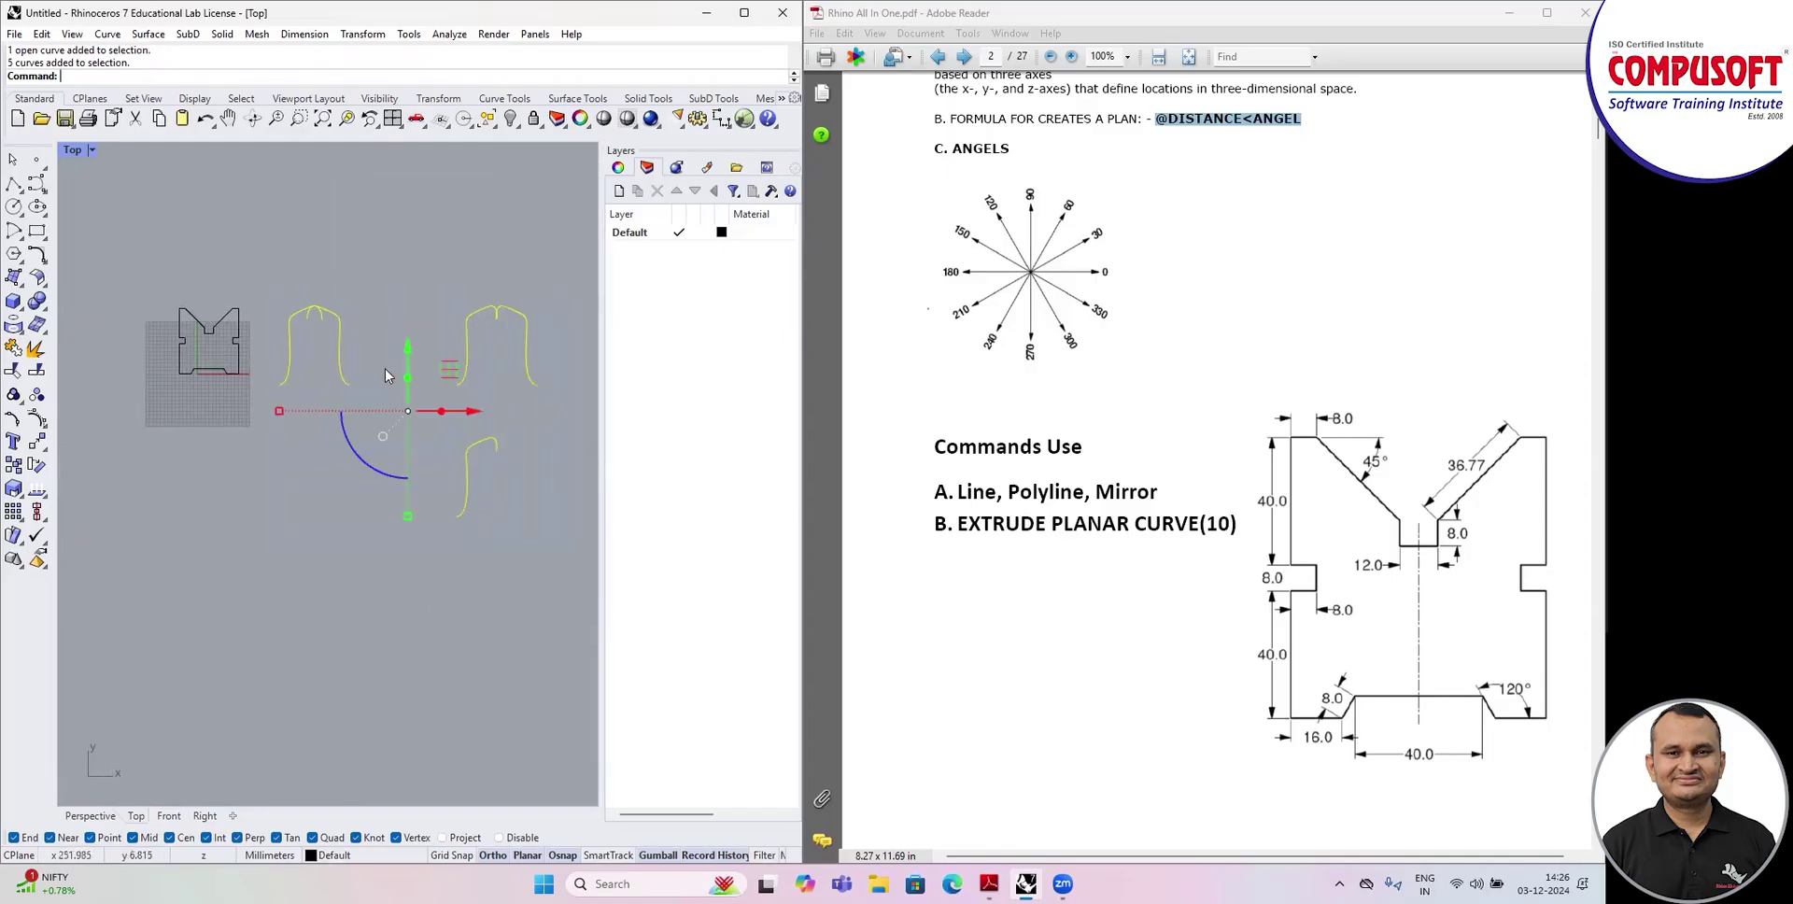
{"action": "key", "text": "Escape"}
{"action": "left_click_drag", "start_coordinate": [257, 257], "coordinate": [537, 564]}
{"action": "key", "text": "Delete"}
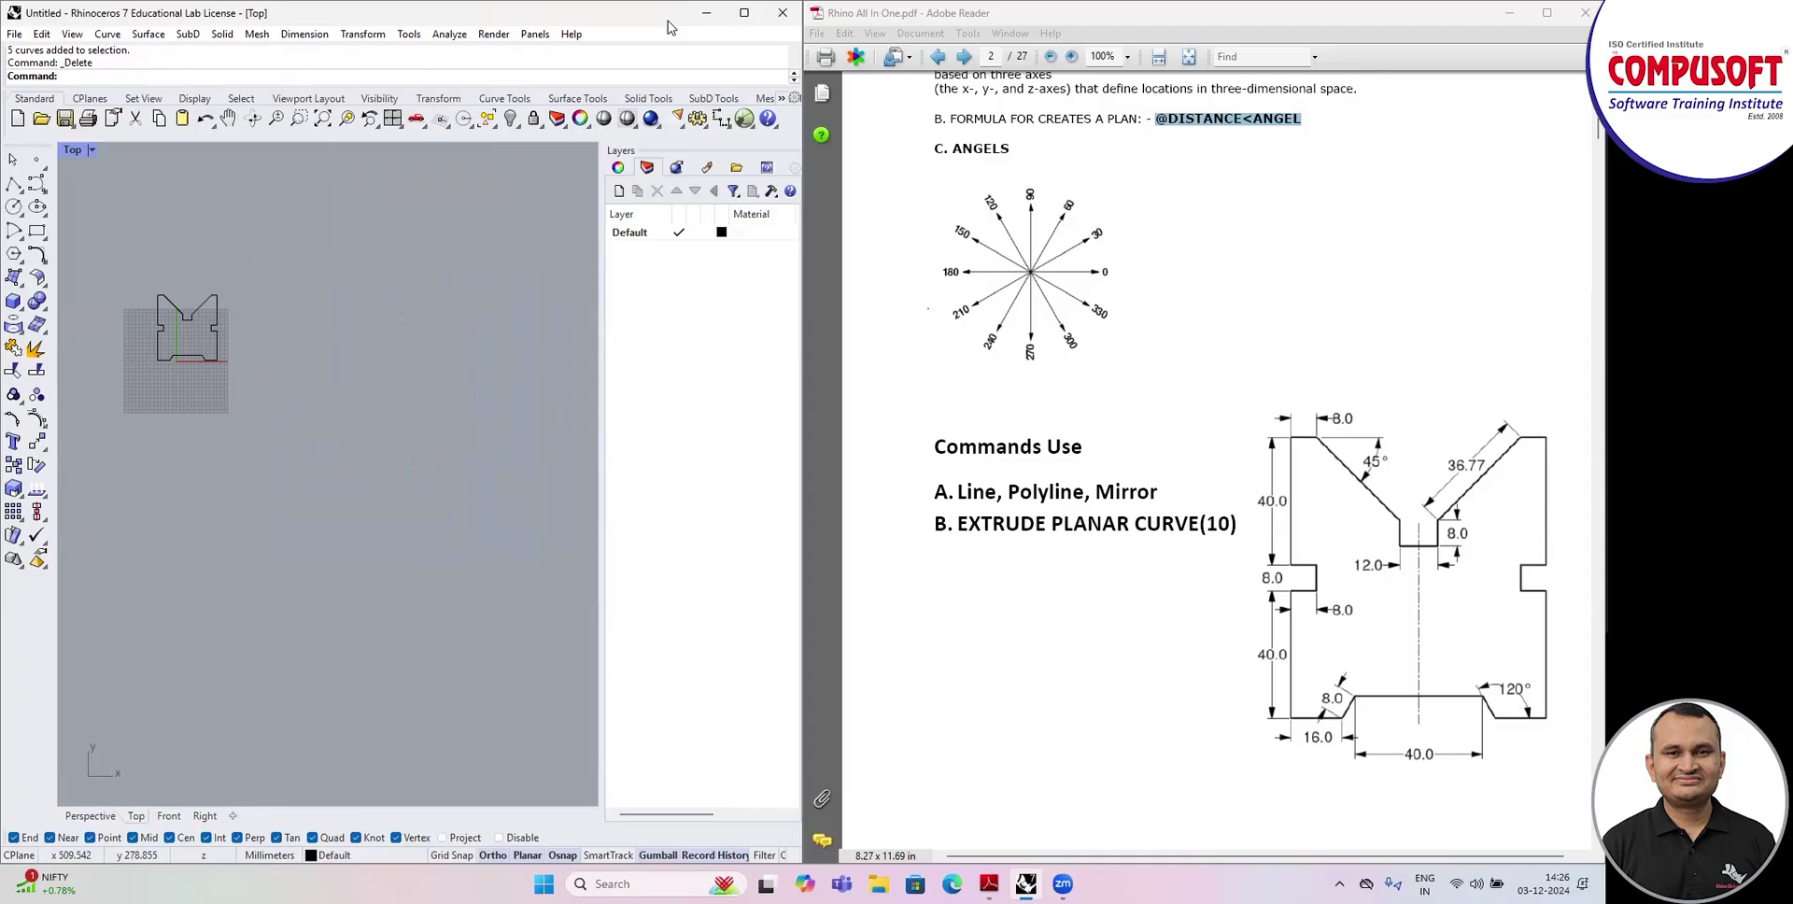
Join the two halves of the Exercise 2 profile into one closed curve, accepting the broken history.
{"action": "key", "text": "super+Up"}
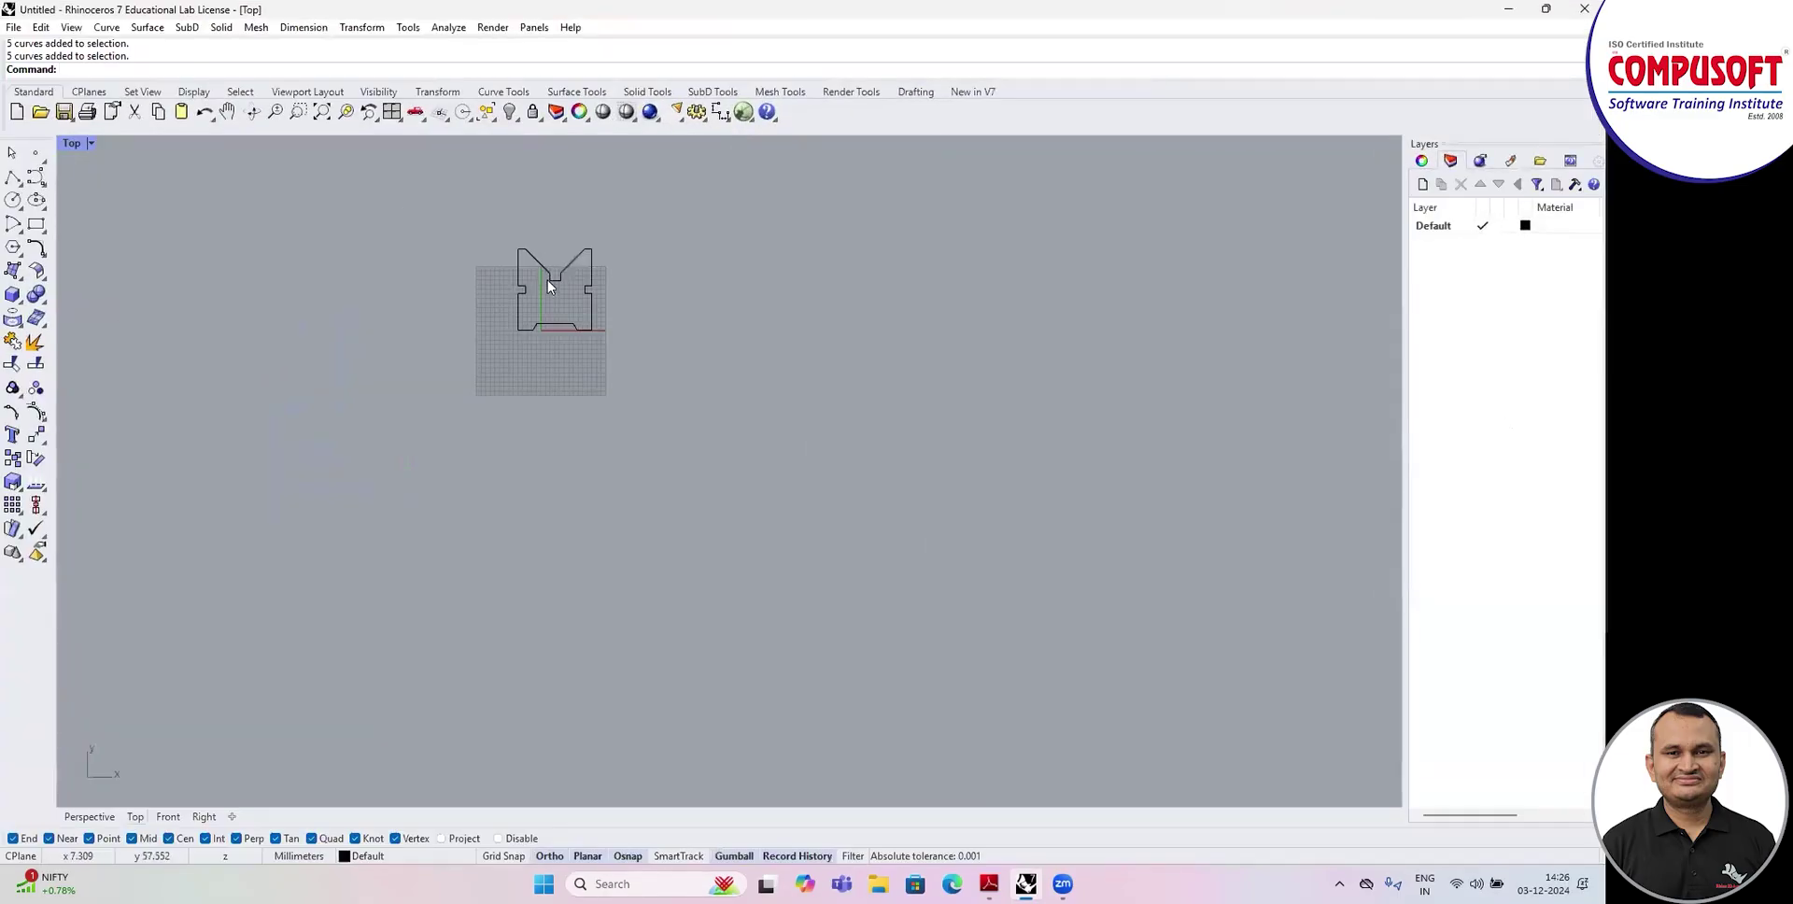
{"action": "scroll", "coordinate": [548, 286], "scroll_direction": "up", "scroll_amount": 8}
{"action": "left_click", "coordinate": [556, 330]}
{"action": "left_click", "coordinate": [594, 333]}
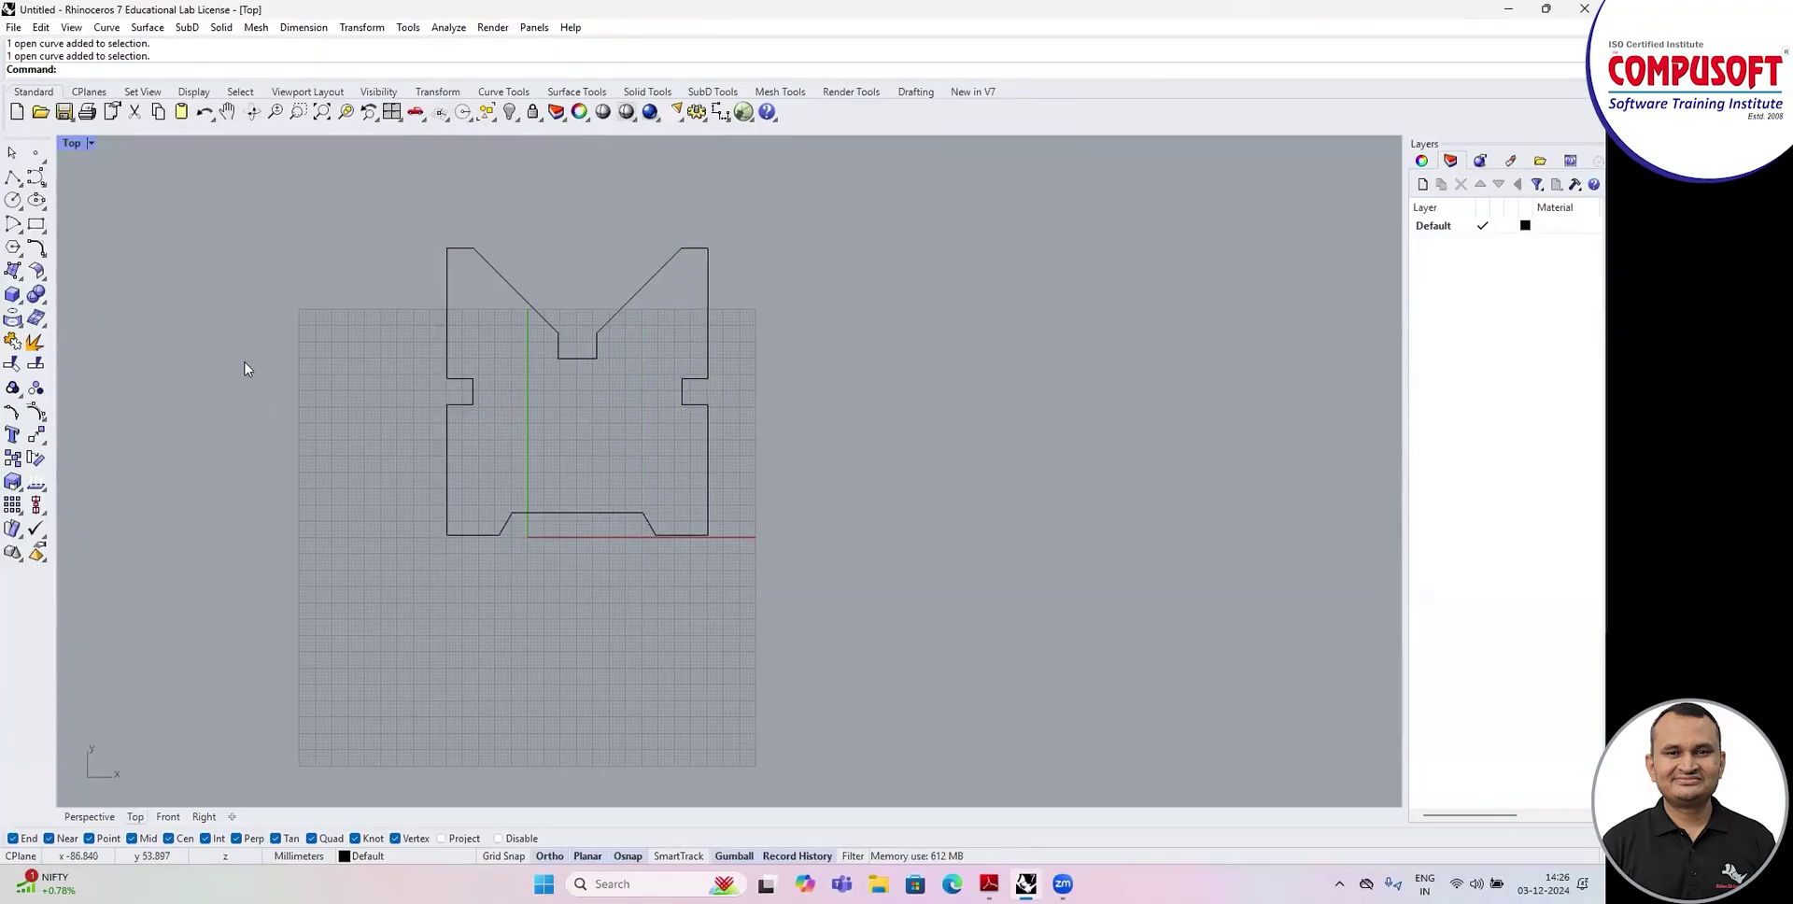
{"action": "left_click_drag", "start_coordinate": [356, 200], "coordinate": [860, 659]}
{"action": "type", "text": "j"}
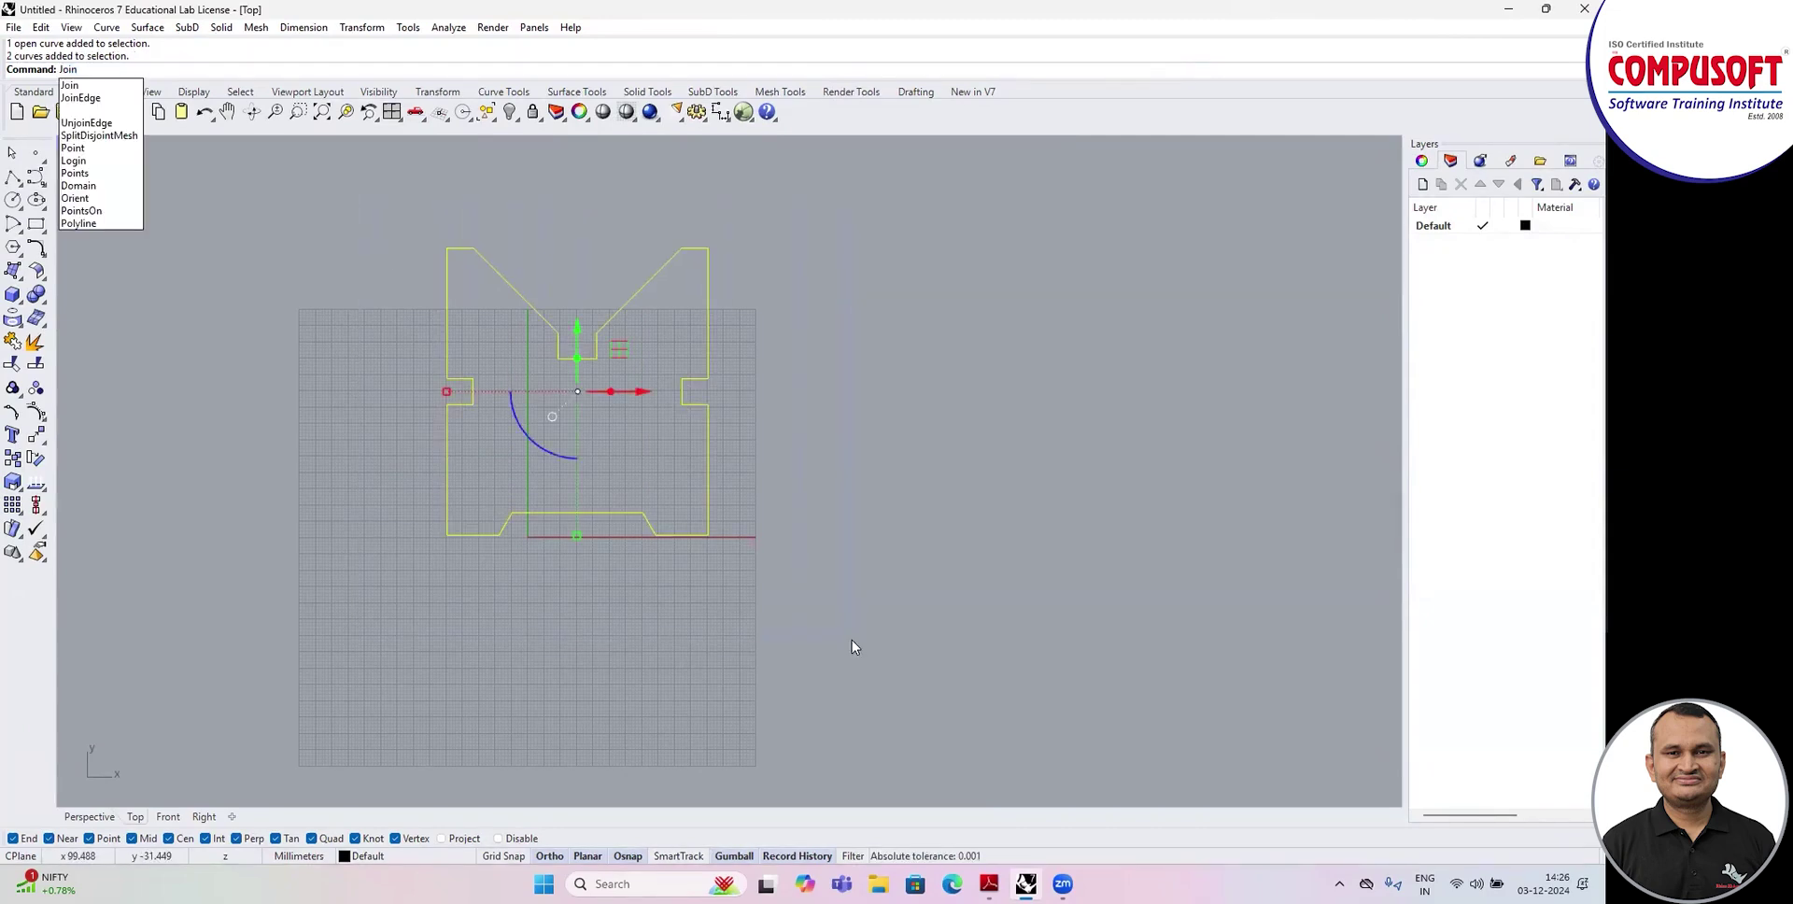
{"action": "key", "text": "Return"}
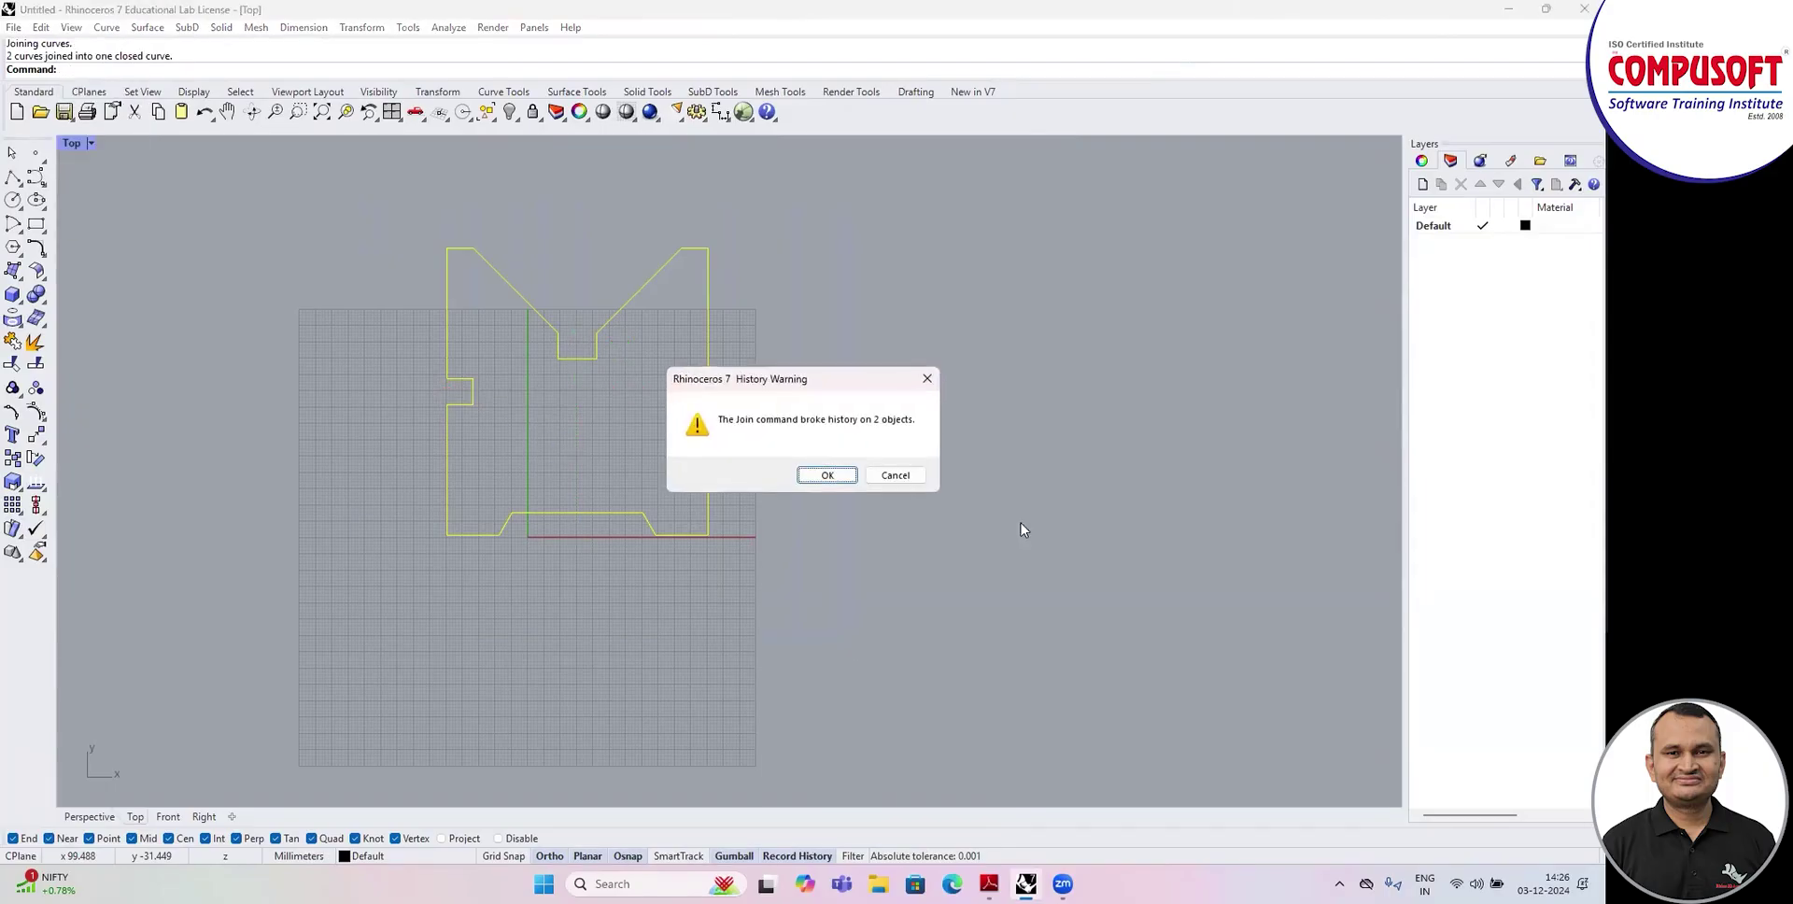
{"action": "left_click", "coordinate": [827, 476]}
{"action": "left_click", "coordinate": [592, 400]}
{"action": "left_click", "coordinate": [590, 361]}
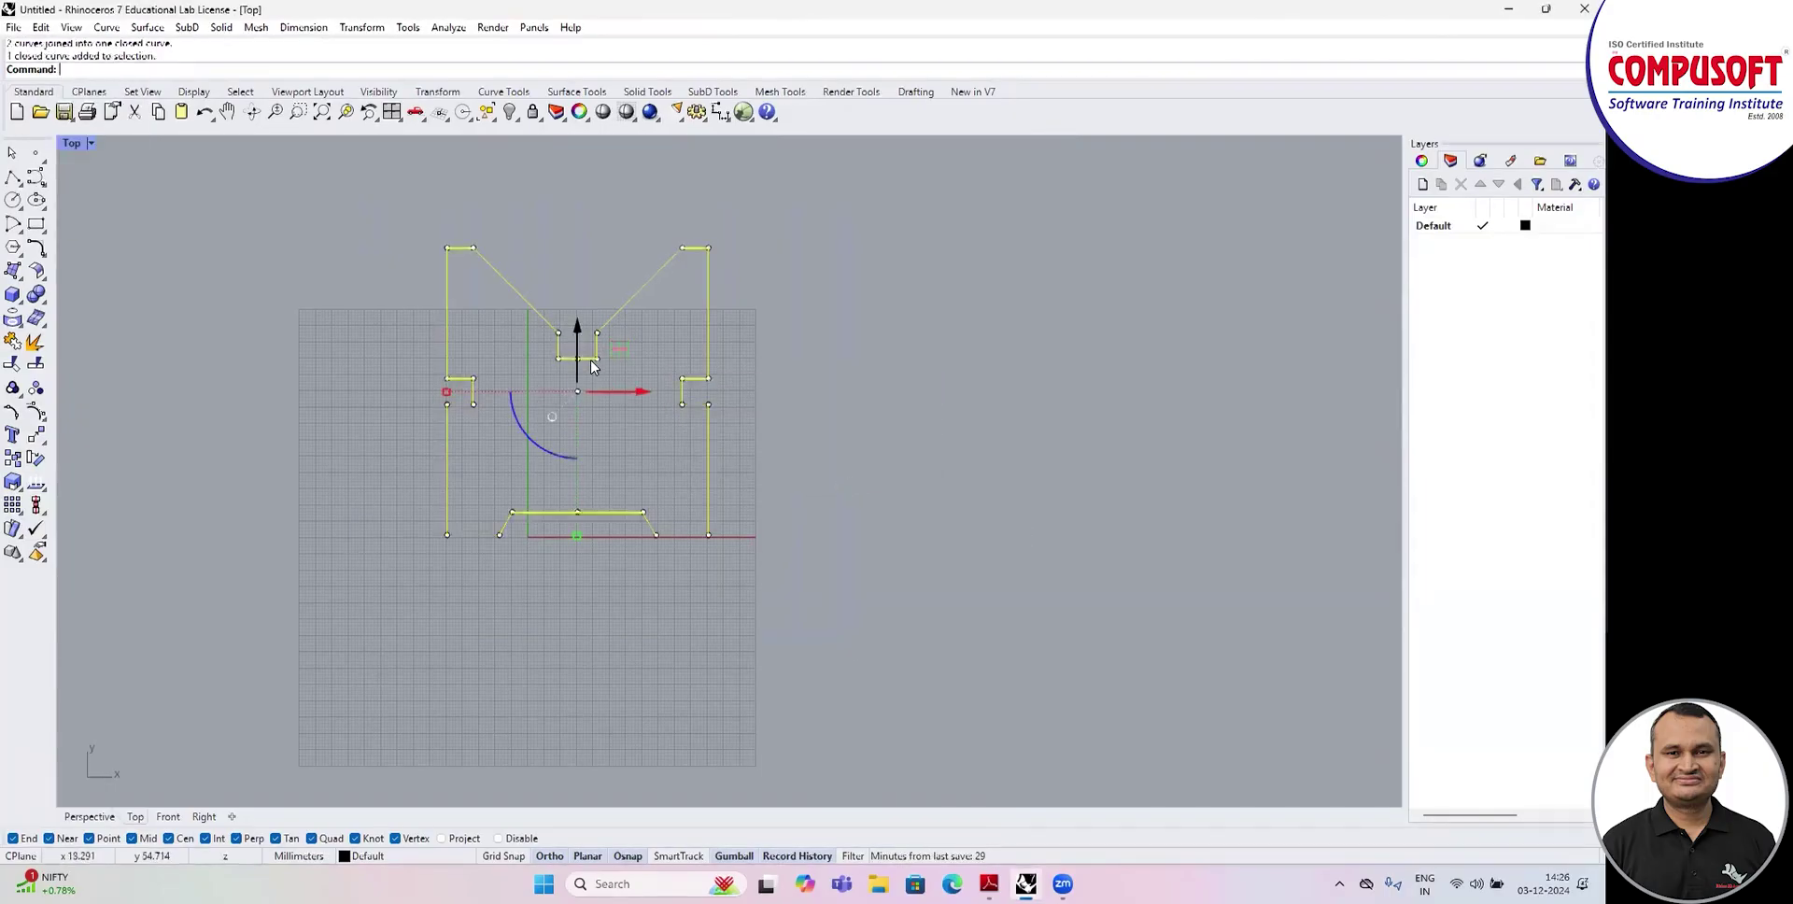
{"action": "key", "text": "Escape"}
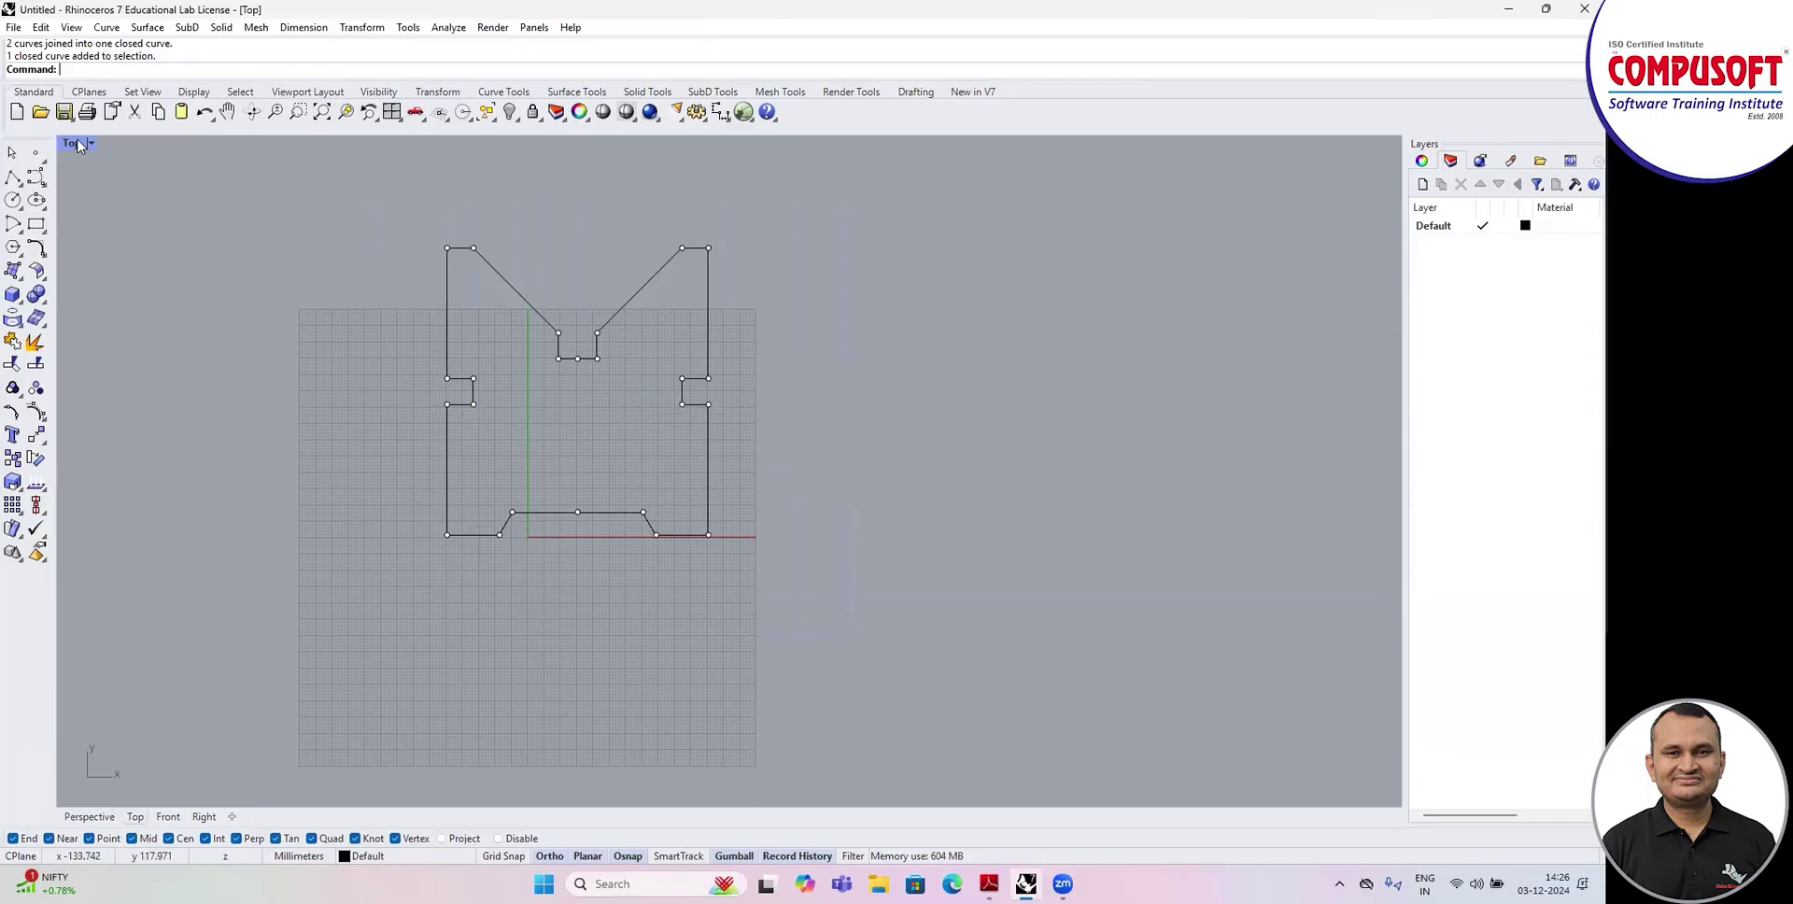
In a maximized Perspective view, extrude the closed profile into a solid at the default distance of 24.512 mm.
{"action": "double_click", "coordinate": [73, 143]}
{"action": "double_click", "coordinate": [764, 143]}
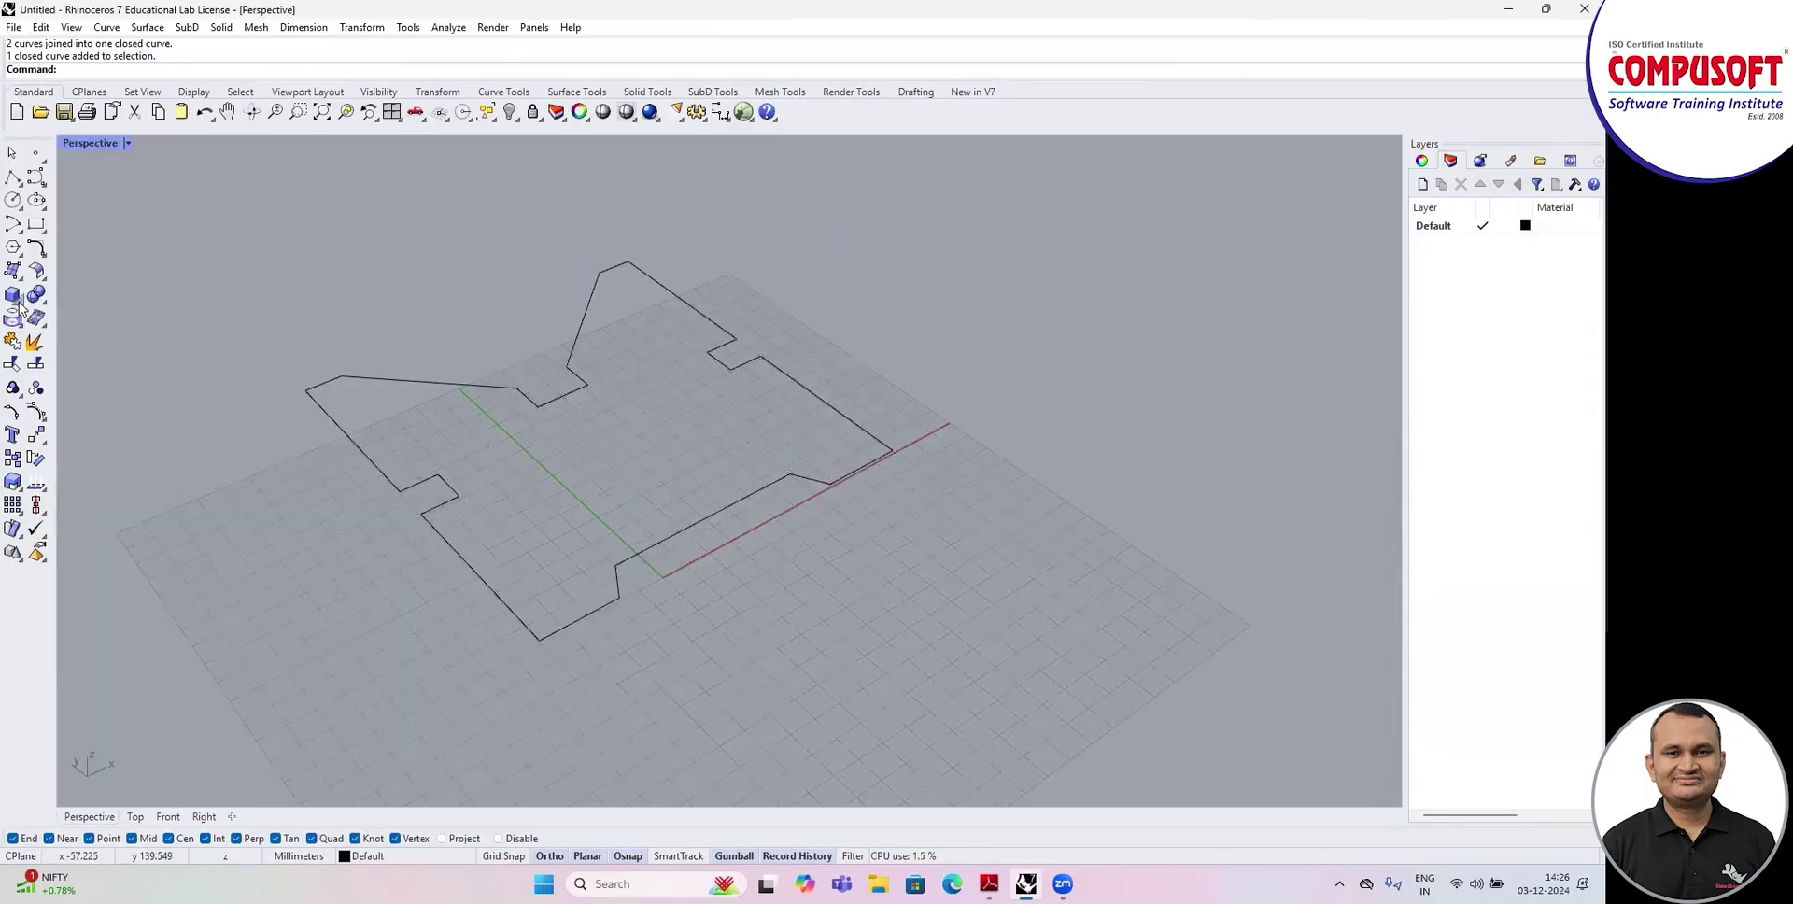
{"action": "mouse_move", "coordinate": [16, 297]}
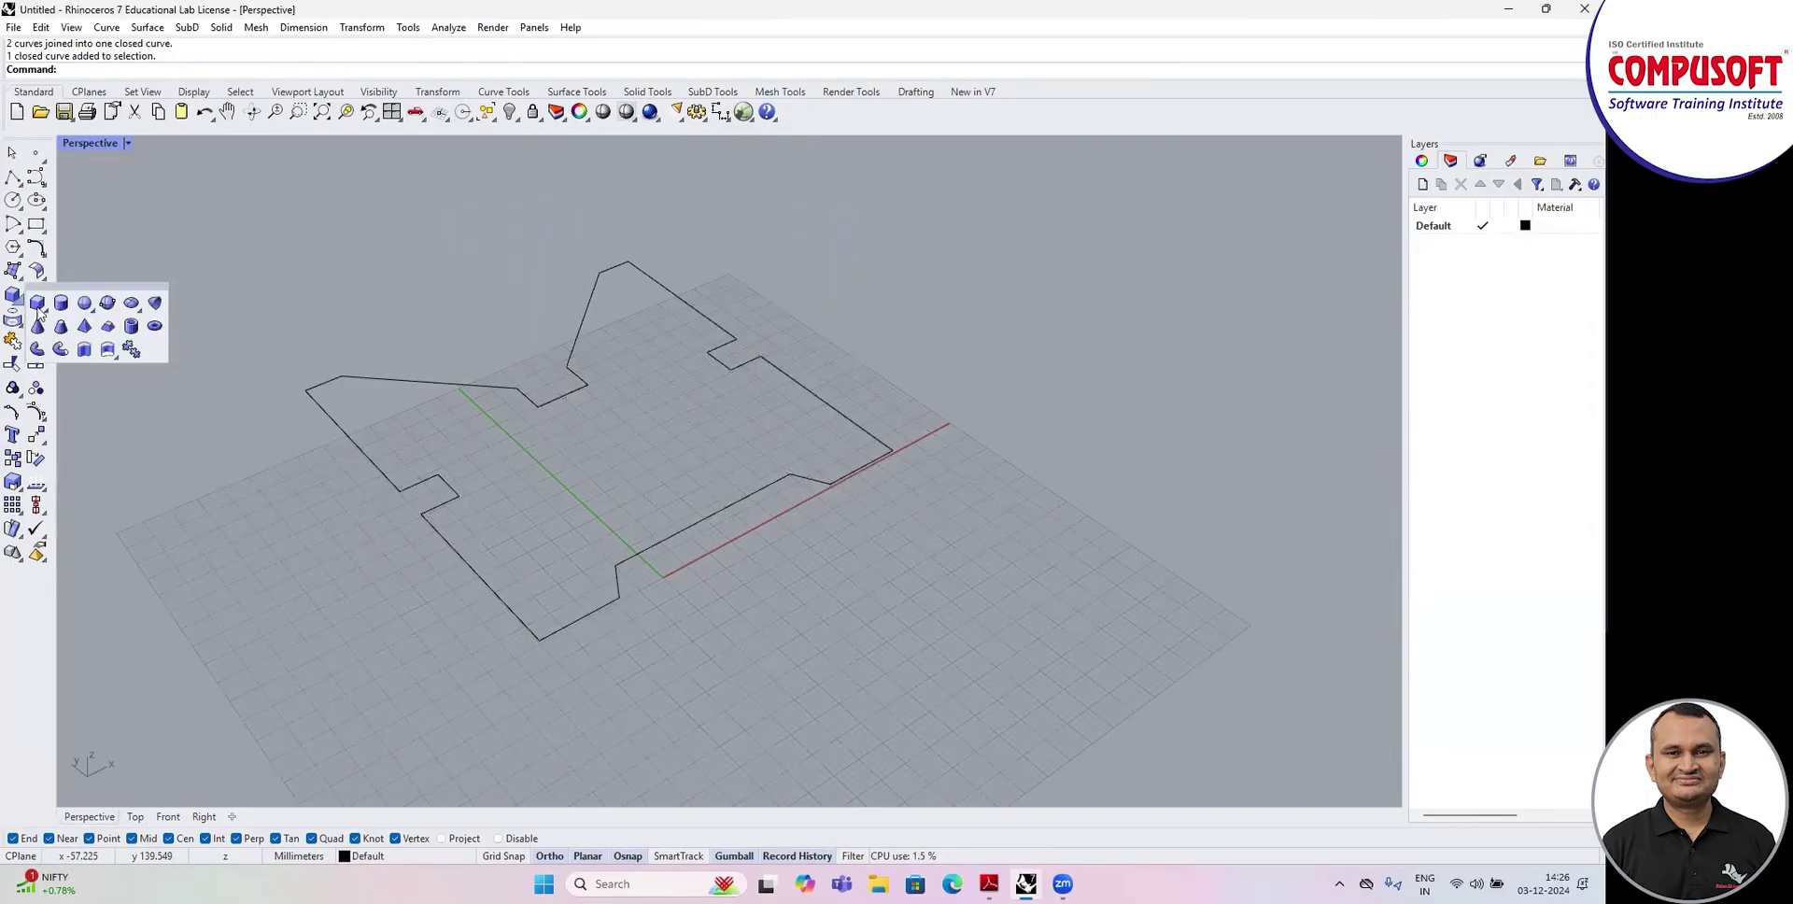
{"action": "left_click", "coordinate": [83, 349]}
{"action": "left_click", "coordinate": [352, 377]}
{"action": "key", "text": "Return"}
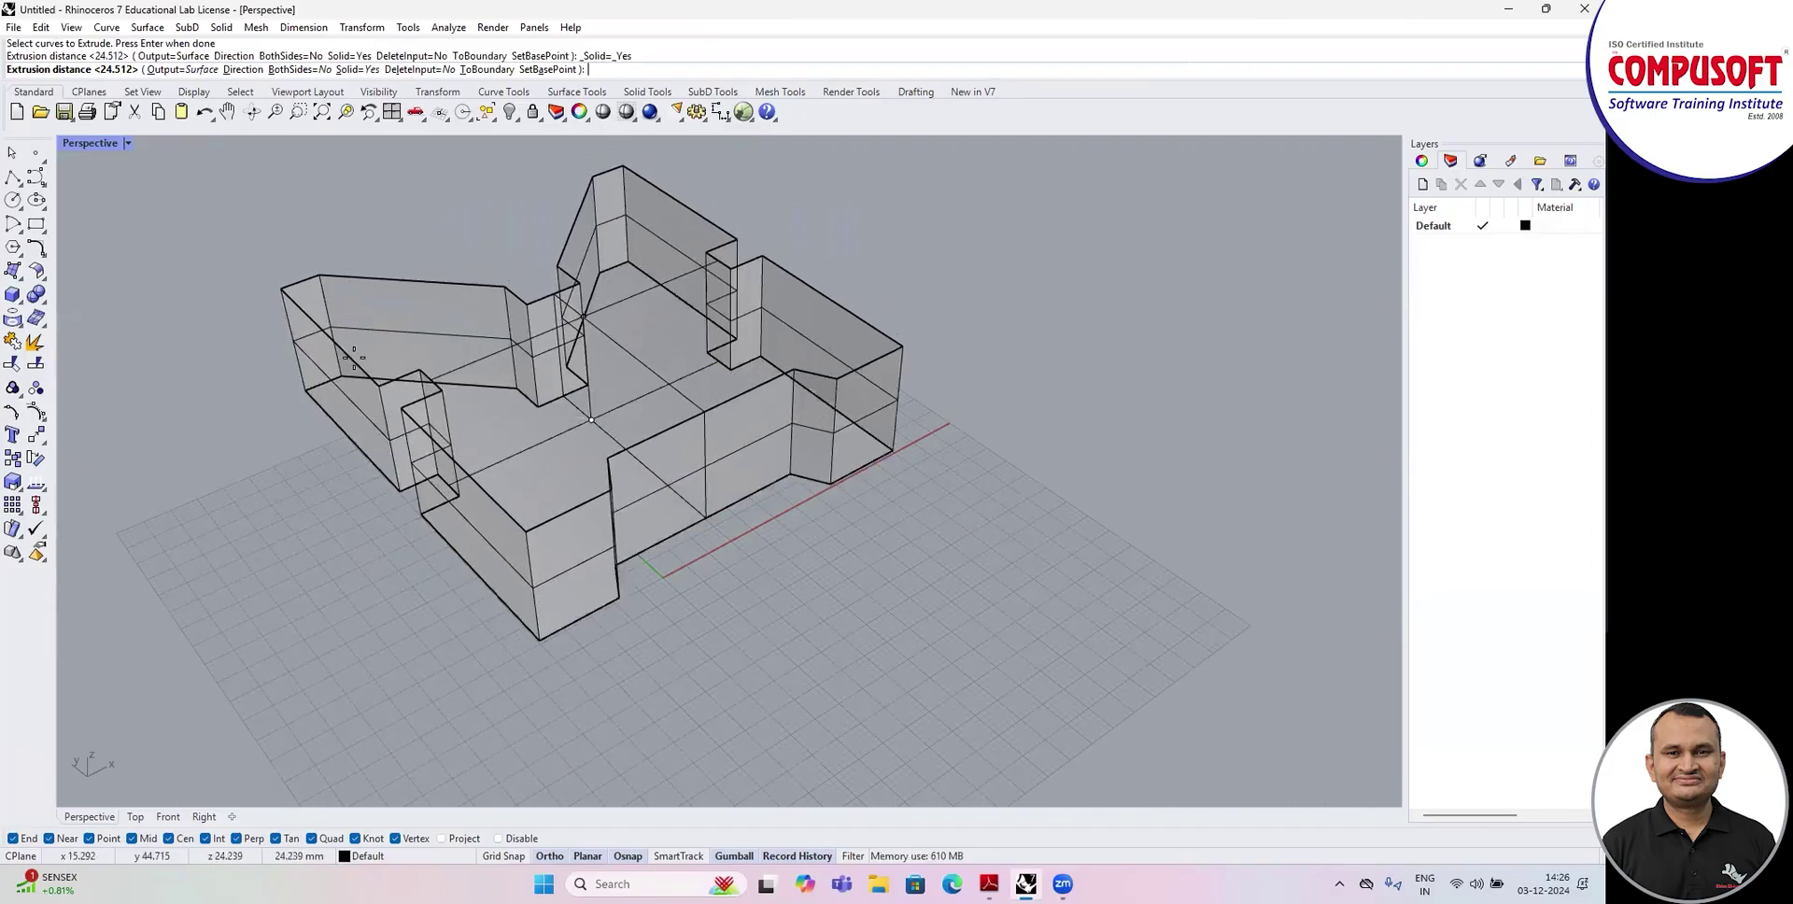
{"action": "key", "text": "Return"}
{"action": "right_click_drag", "start_coordinate": [339, 499], "coordinate": [768, 501]}
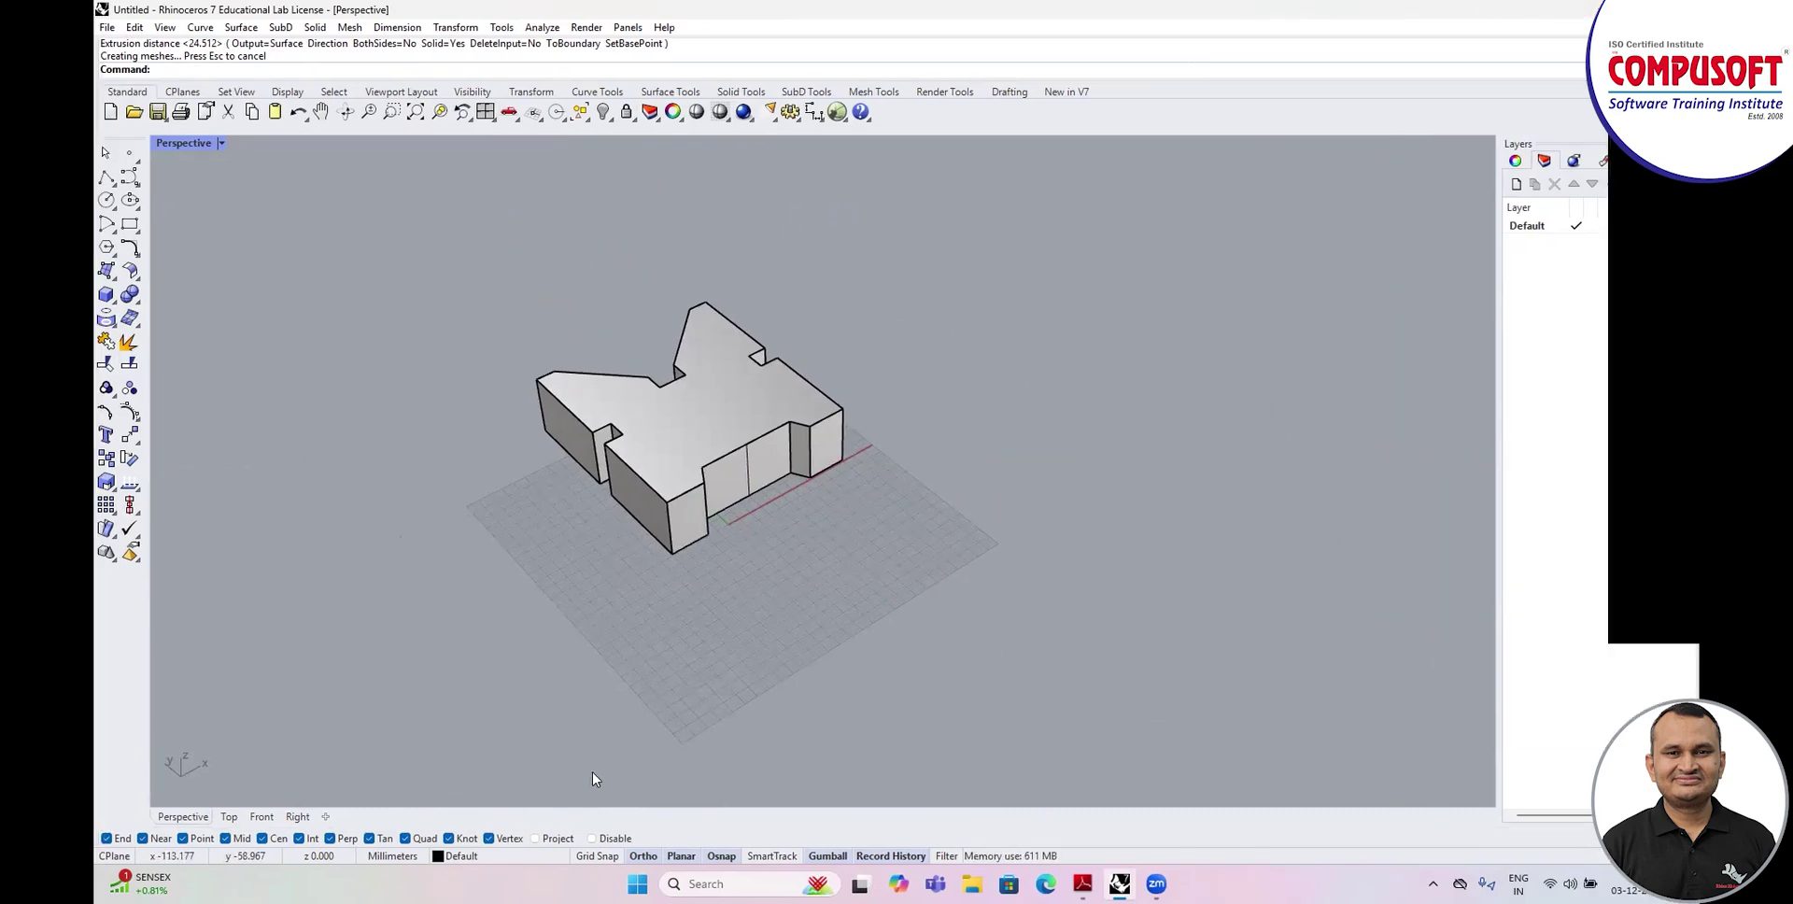
Switch to the PDF in Adobe Reader and examine the command list and chair drawing of Exercise 3 on page 3.
{"action": "key", "text": "alt+Tab"}
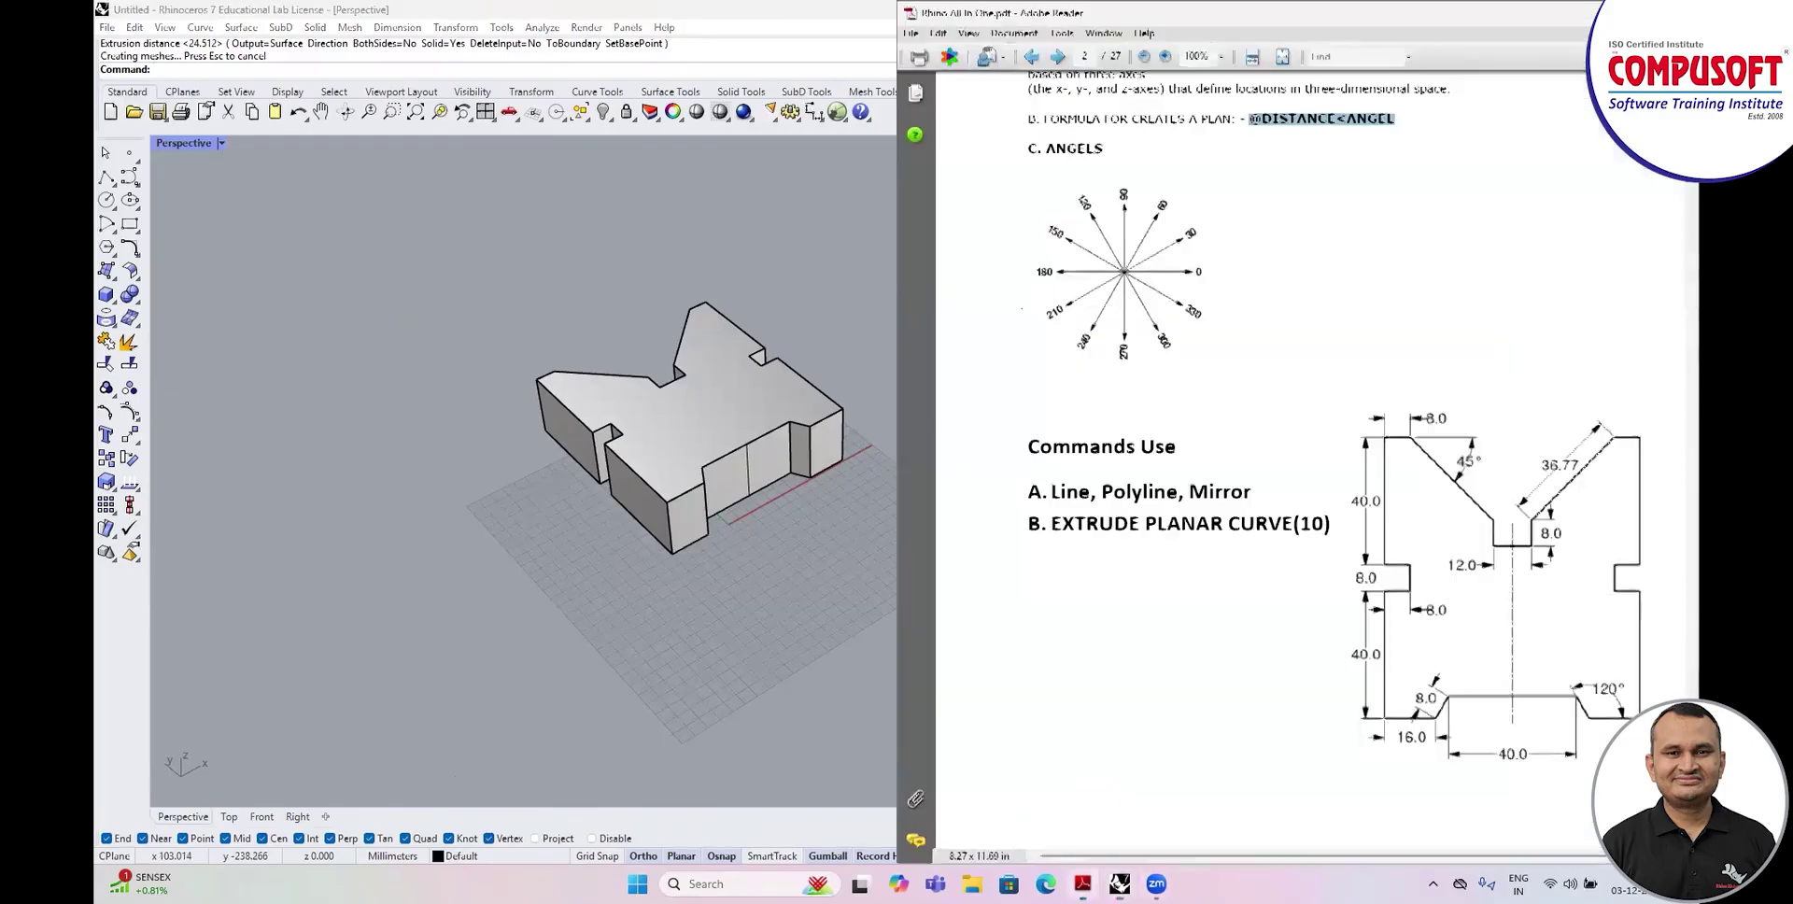
{"action": "scroll", "coordinate": [1210, 366], "scroll_direction": "down", "scroll_amount": 10}
{"action": "scroll", "coordinate": [1210, 366], "scroll_direction": "down", "scroll_amount": 1}
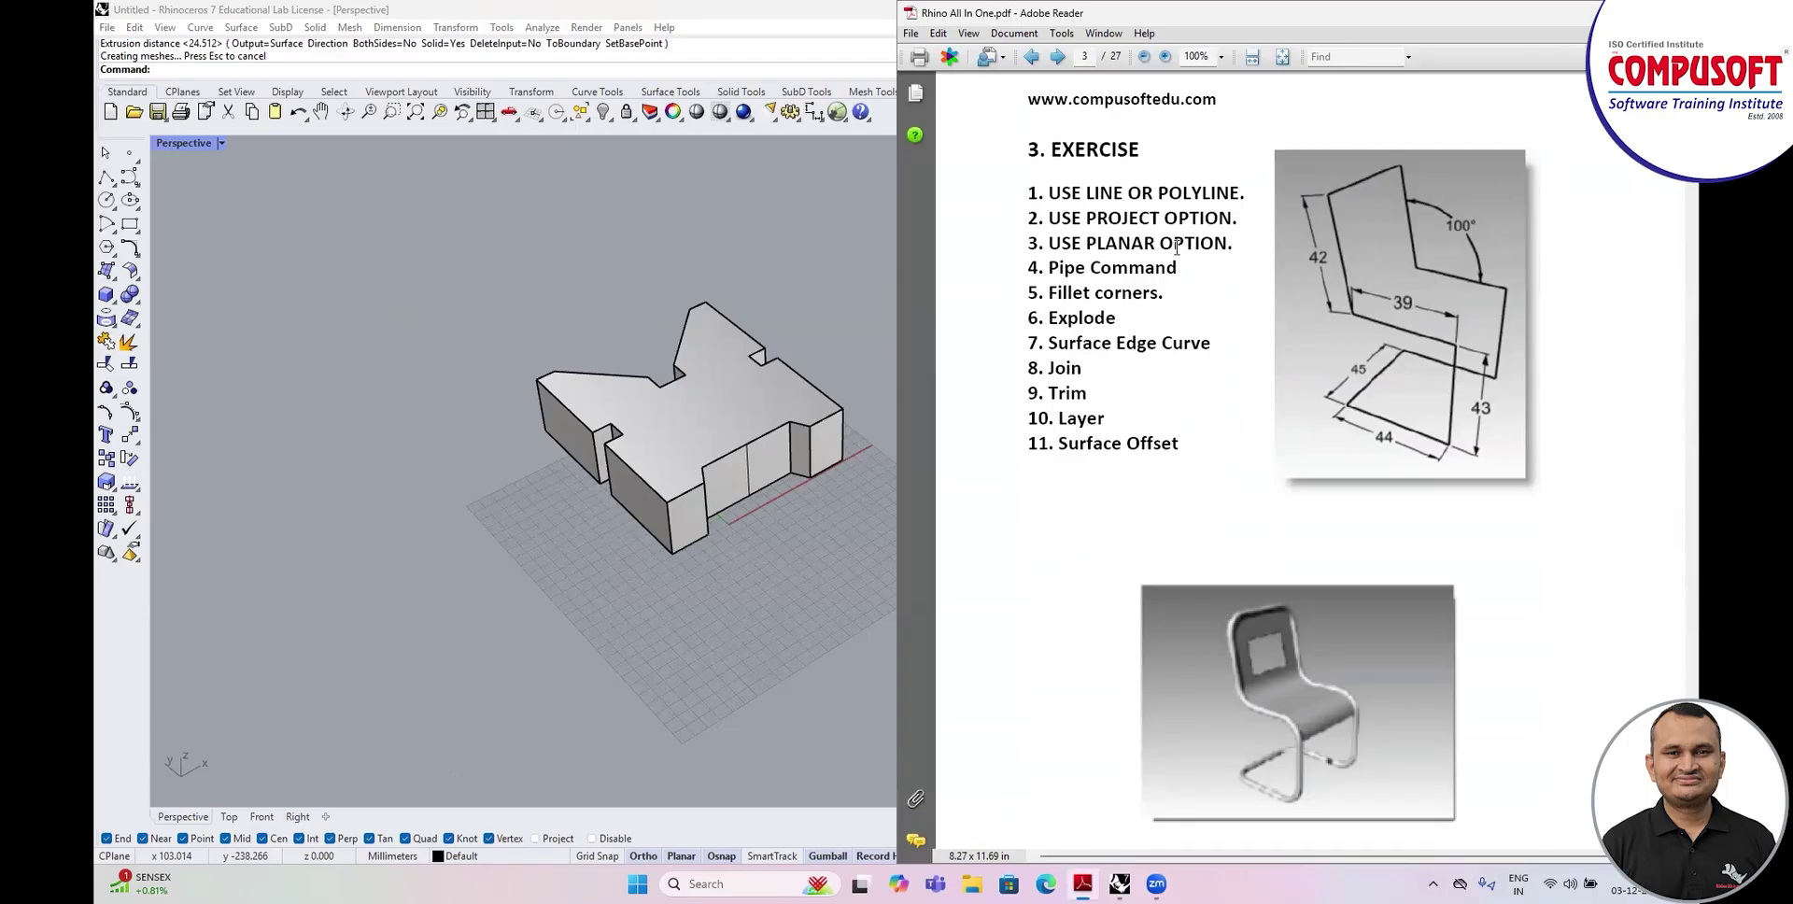
{"action": "left_click_drag", "start_coordinate": [1163, 245], "coordinate": [1090, 218]}
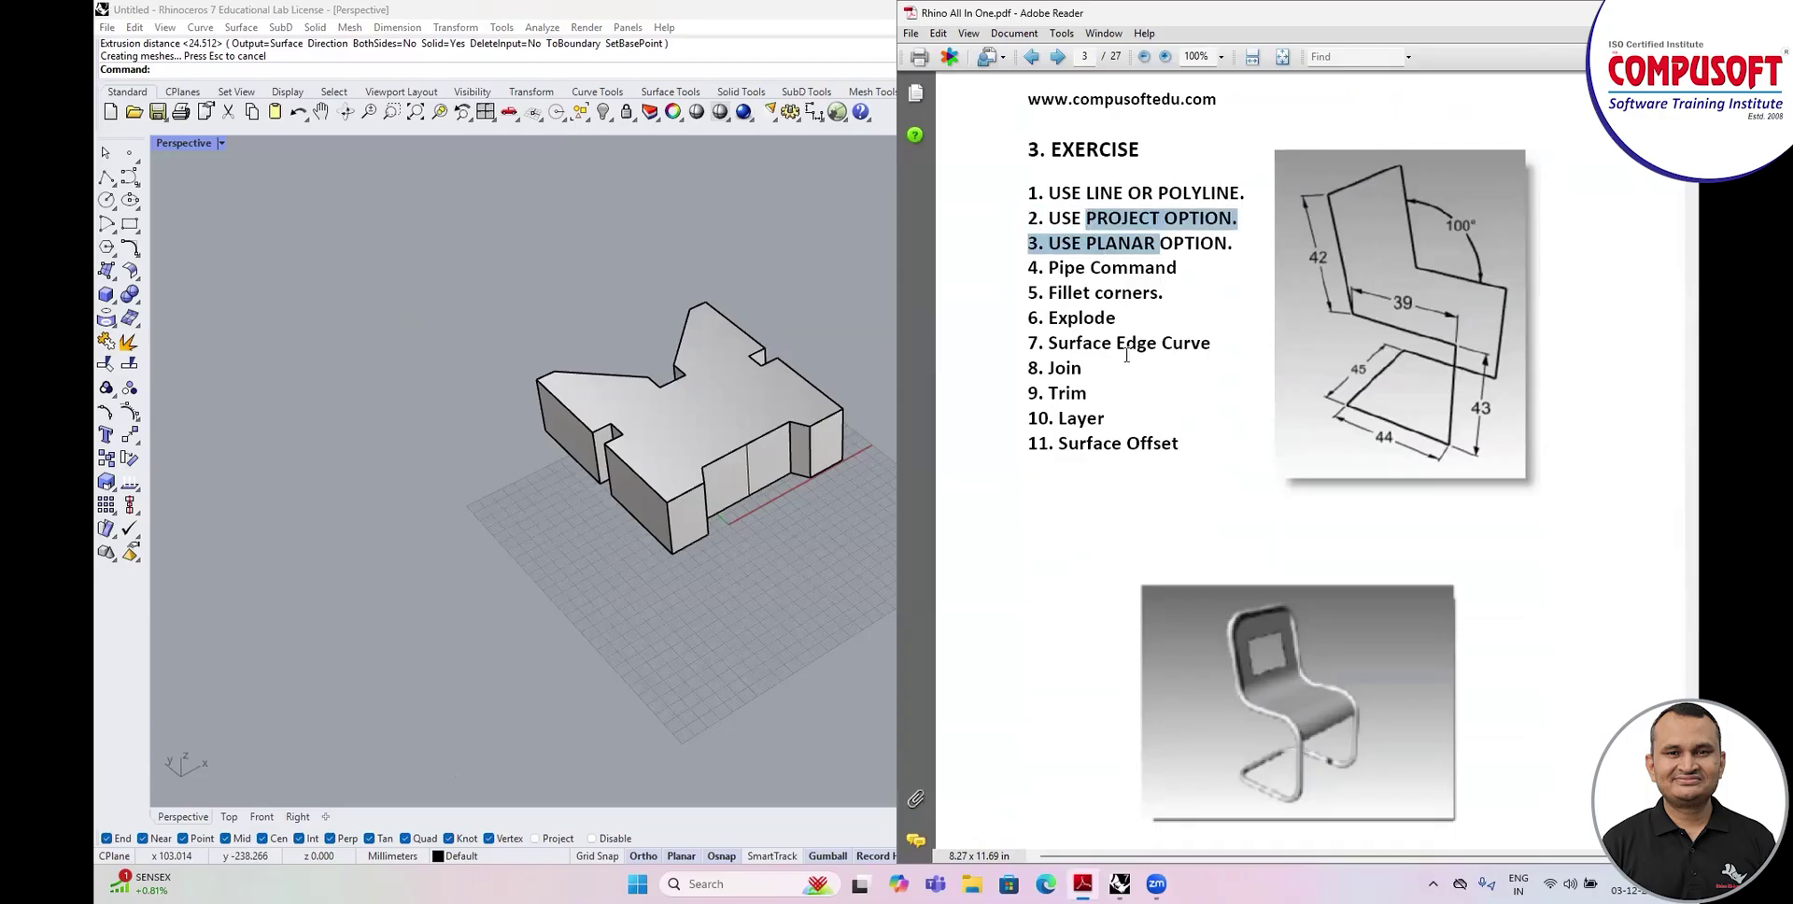
Switch to Rhino and start a new model from the Large Objects - Millimeters template.
{"action": "left_click", "coordinate": [484, 326]}
{"action": "scroll", "coordinate": [517, 336], "scroll_direction": "down", "scroll_amount": 4}
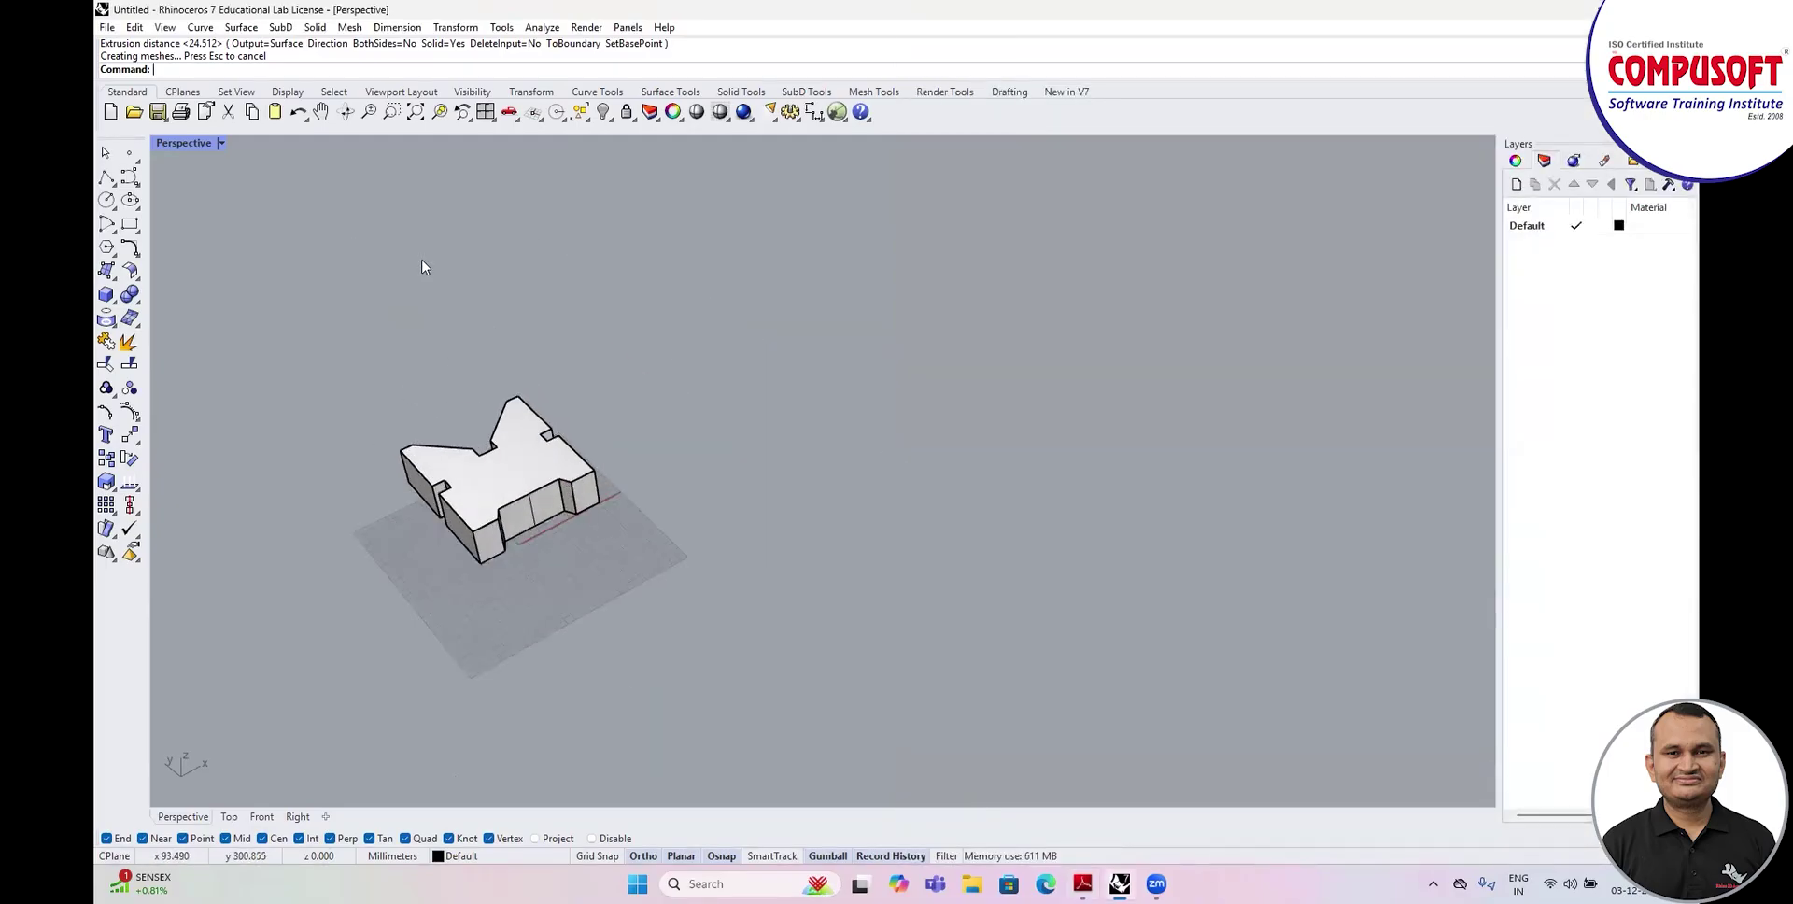
{"action": "key", "text": "ctrl+n"}
{"action": "left_click", "coordinate": [895, 474]}
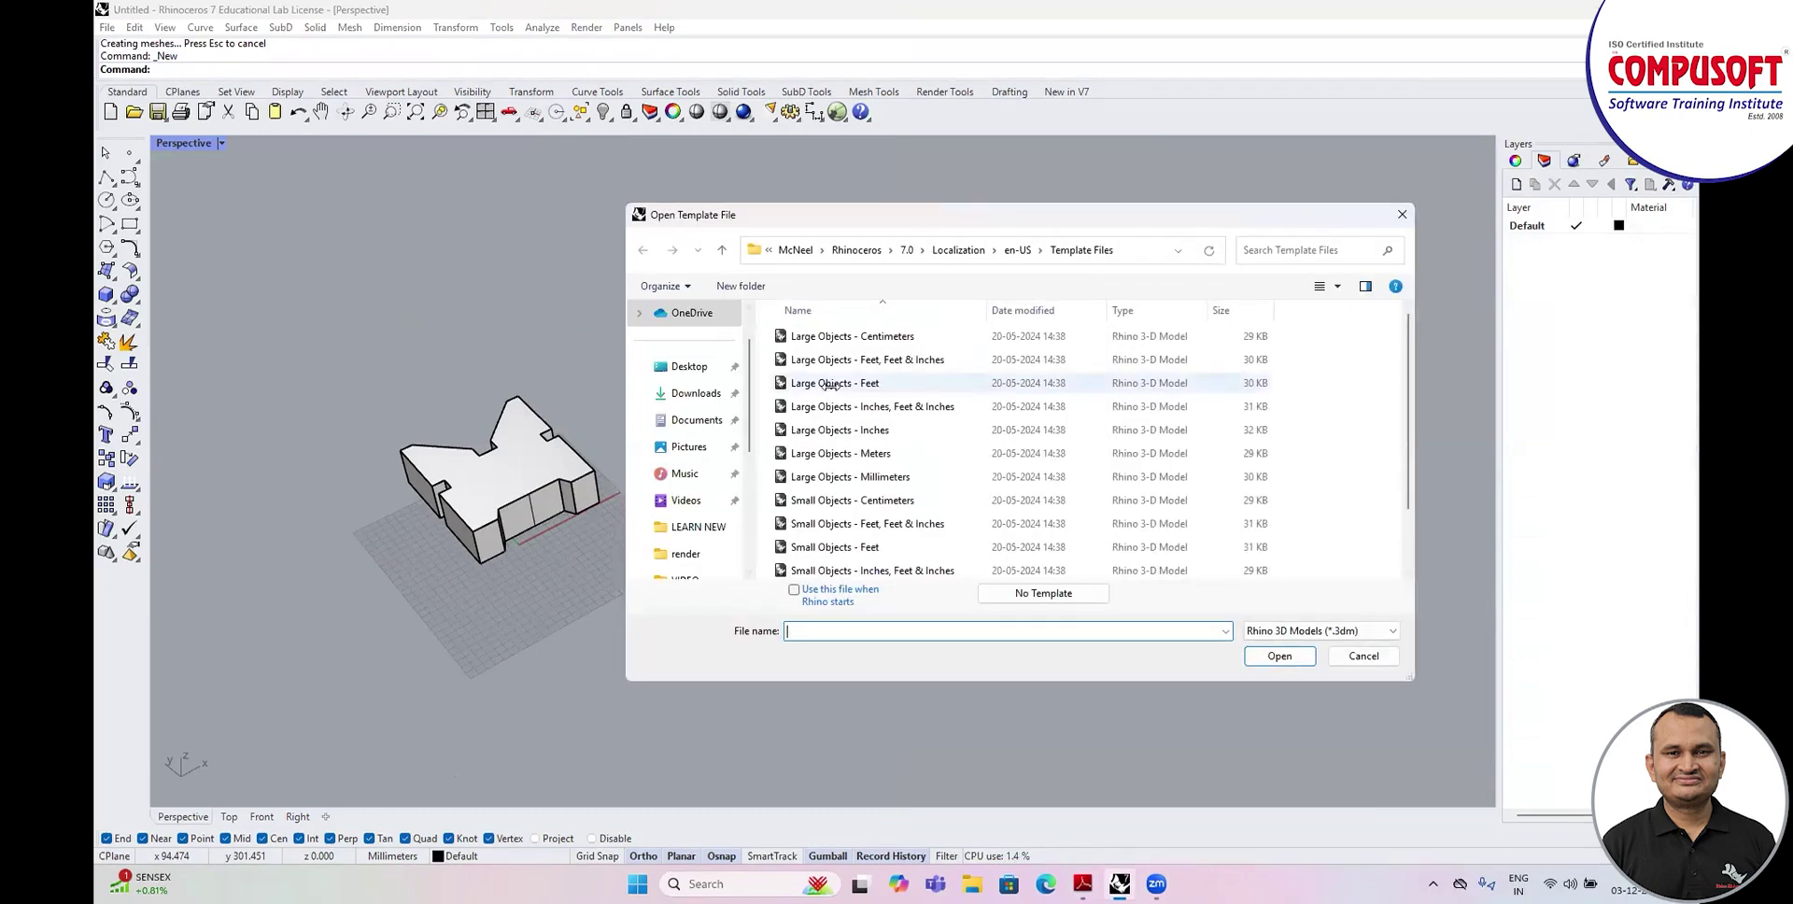
{"action": "double_click", "coordinate": [884, 477]}
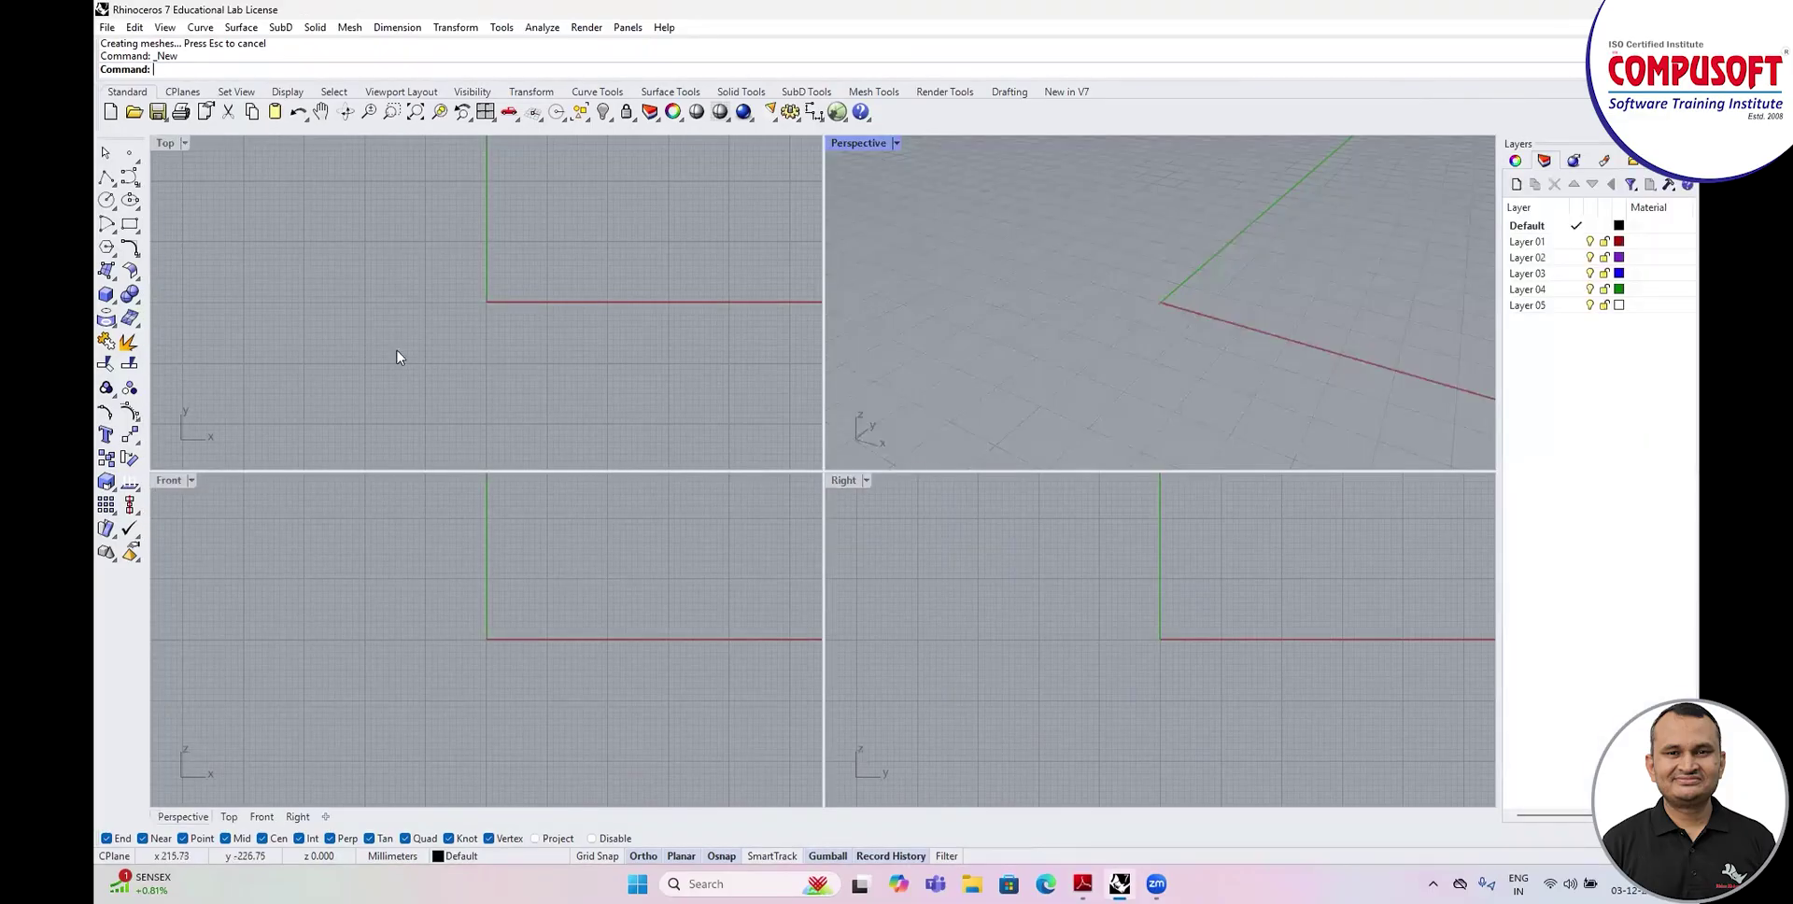
Place the Rhino window beside the Exercise 3 PDF and maximize the Top viewport.
{"action": "mouse_move", "coordinate": [1662, 9]}
{"action": "left_click", "coordinate": [1443, 118]}
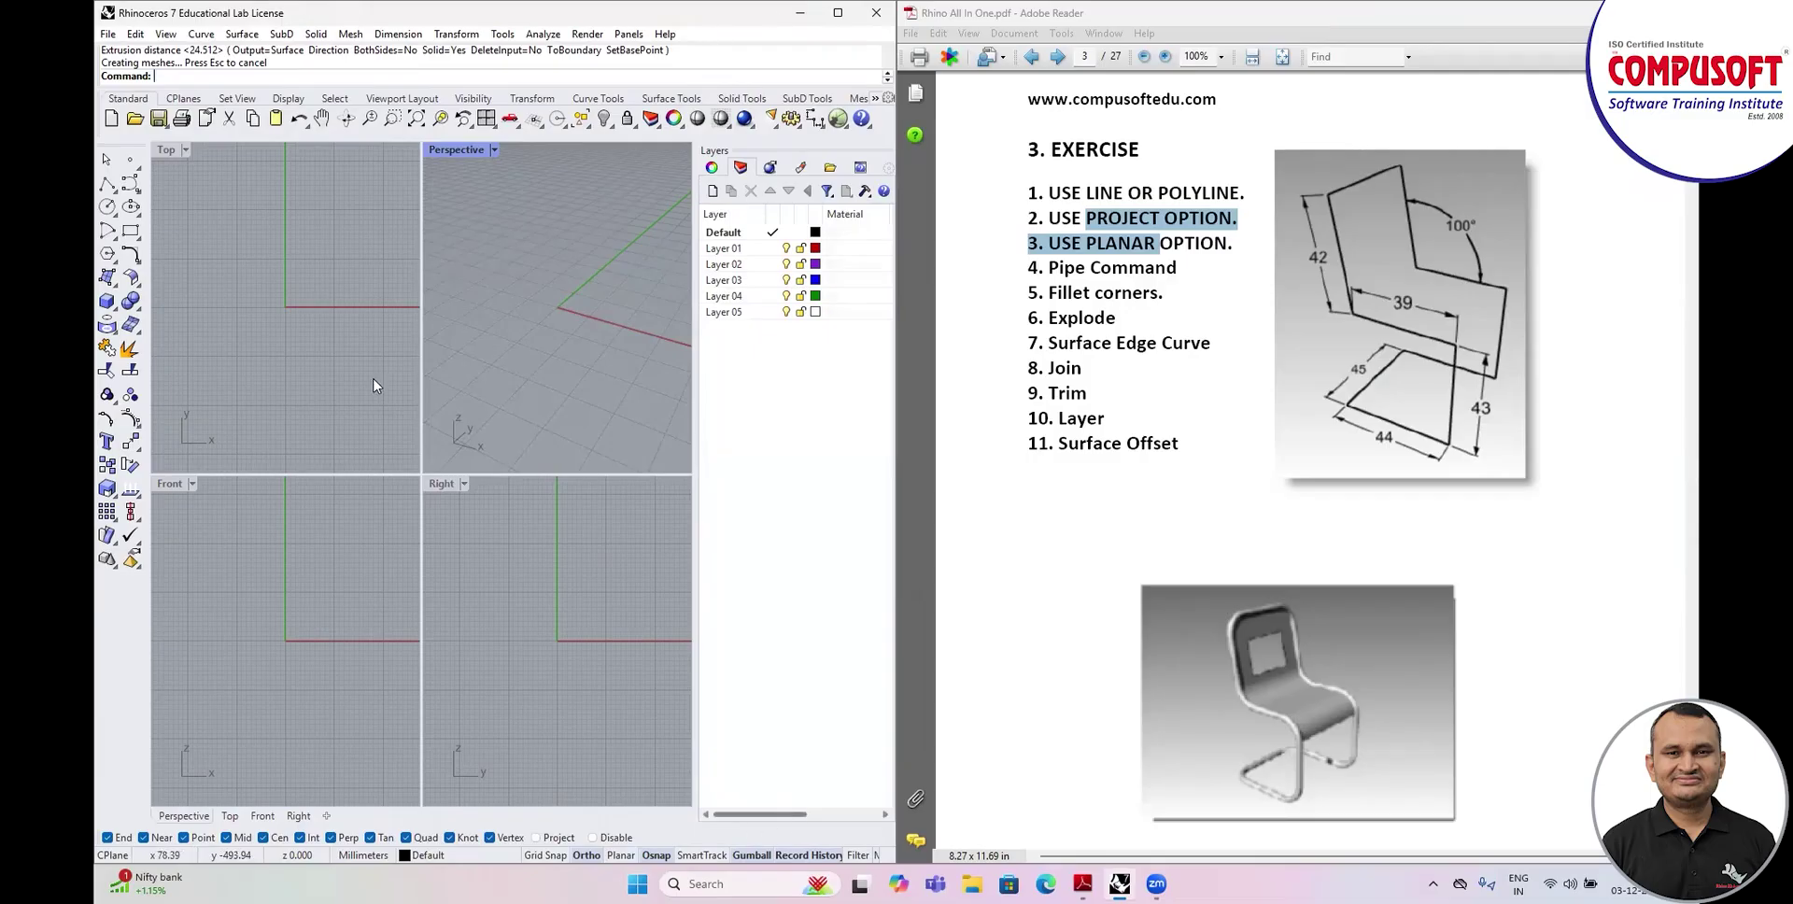
{"action": "left_click", "coordinate": [168, 151]}
{"action": "double_click", "coordinate": [168, 152]}
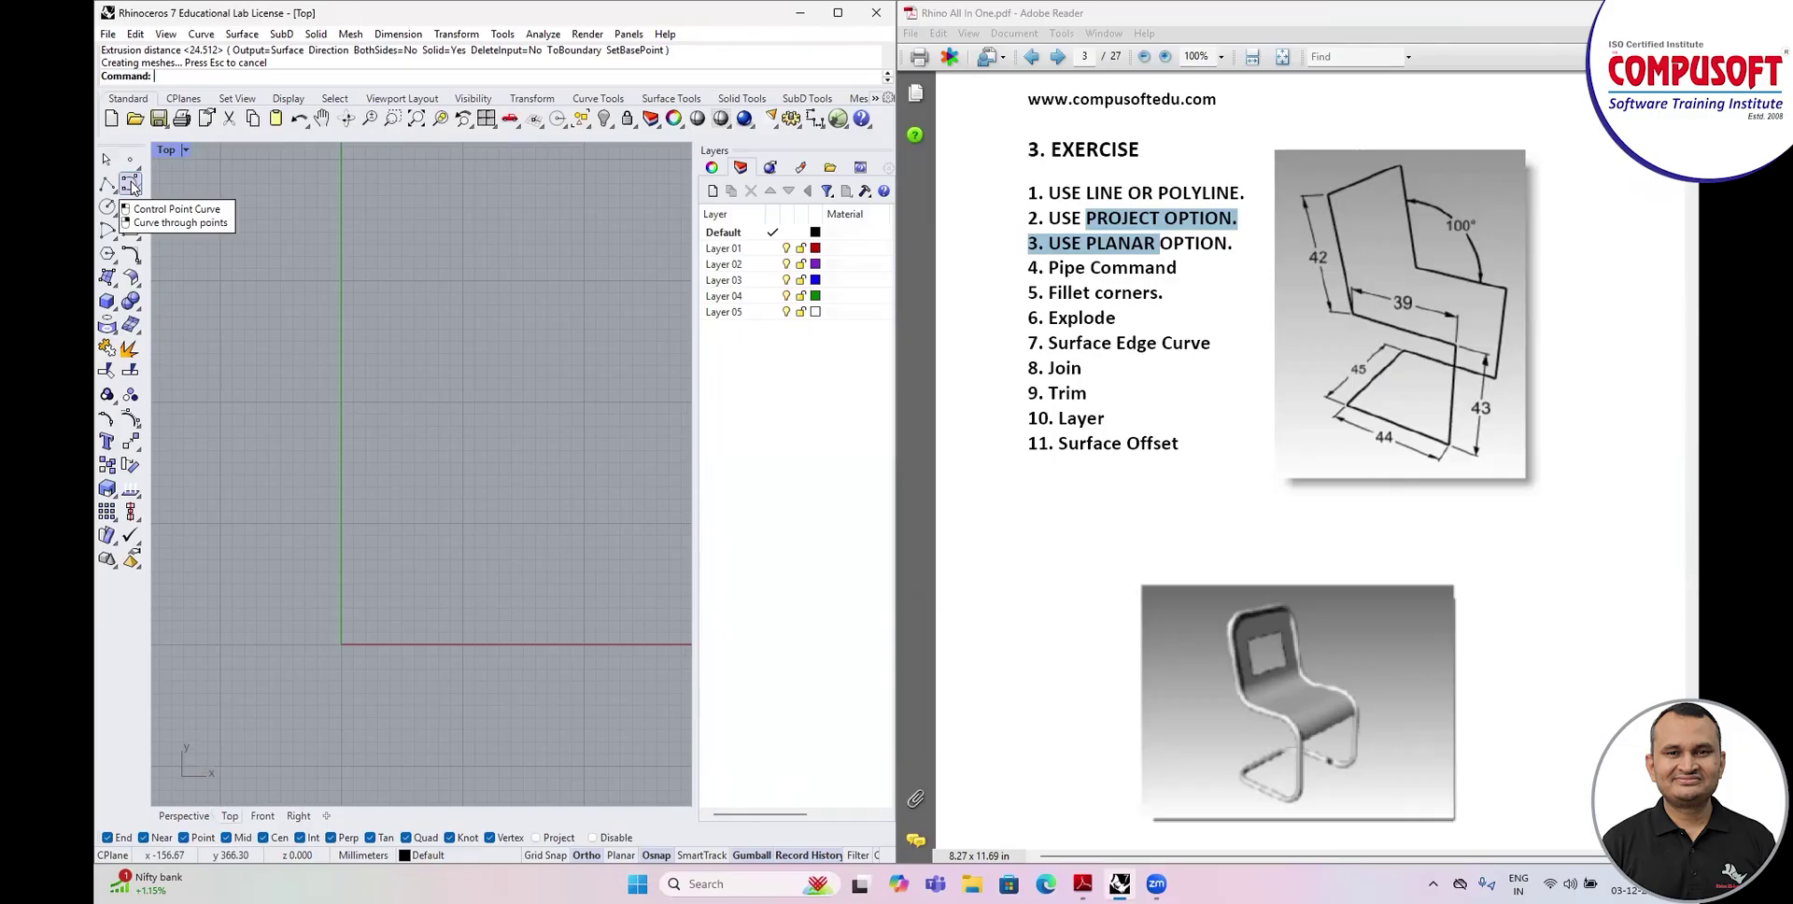
Draw a wavy degree-3 control point curve with eight points, running down from near the Y axis, with Ortho off.
{"action": "left_click", "coordinate": [130, 186]}
{"action": "left_click", "coordinate": [380, 294]}
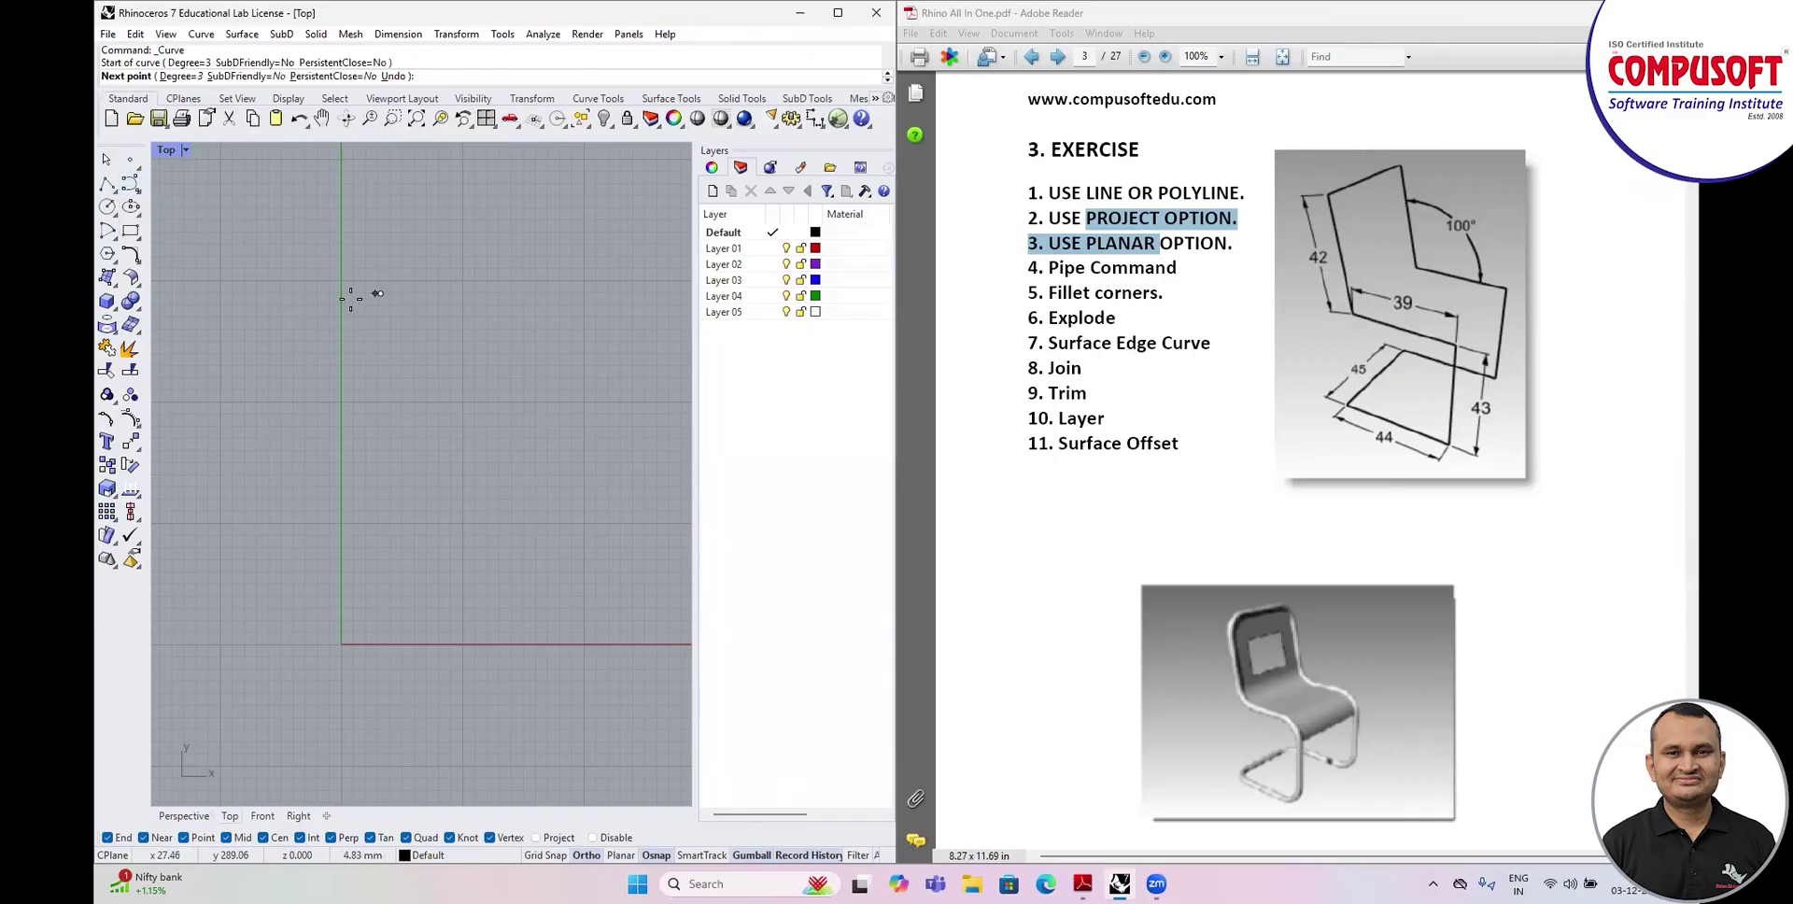
{"action": "left_click", "coordinate": [312, 326]}
{"action": "left_click", "coordinate": [381, 393]}
{"action": "left_click", "coordinate": [453, 387]}
{"action": "left_click", "coordinate": [454, 462]}
{"action": "left_click", "coordinate": [392, 513]}
{"action": "left_click", "coordinate": [410, 560]}
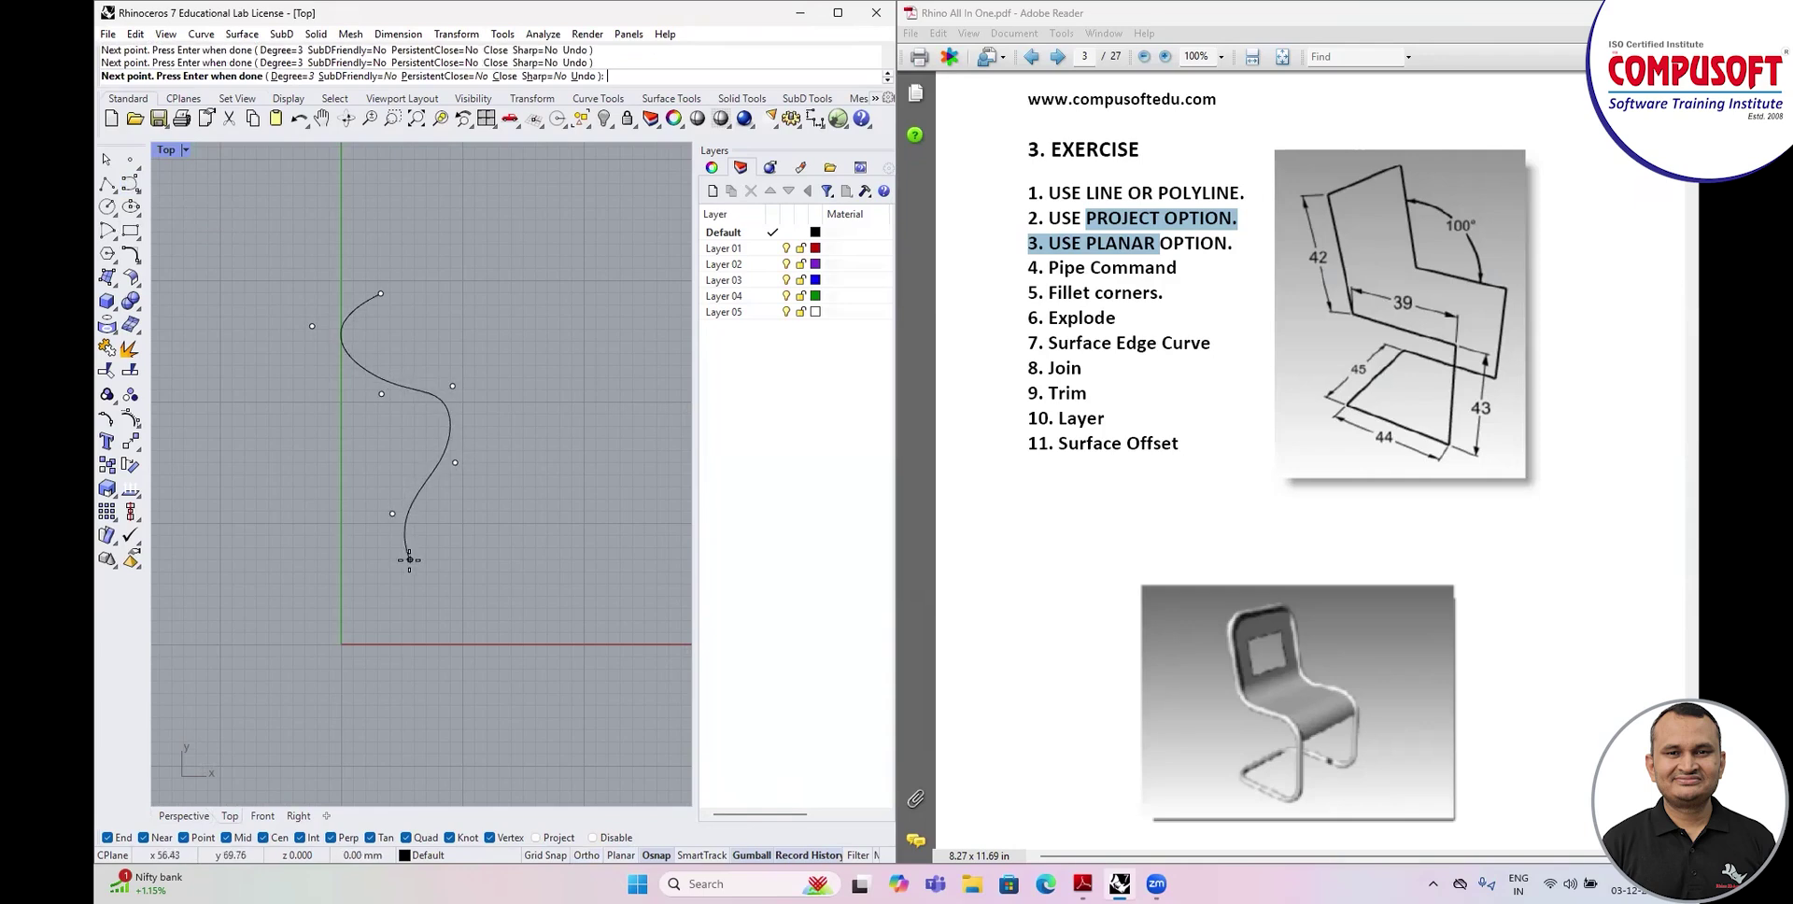
{"action": "left_click", "coordinate": [492, 577]}
{"action": "key", "text": "Return"}
{"action": "scroll", "coordinate": [355, 357], "scroll_direction": "up", "scroll_amount": 3}
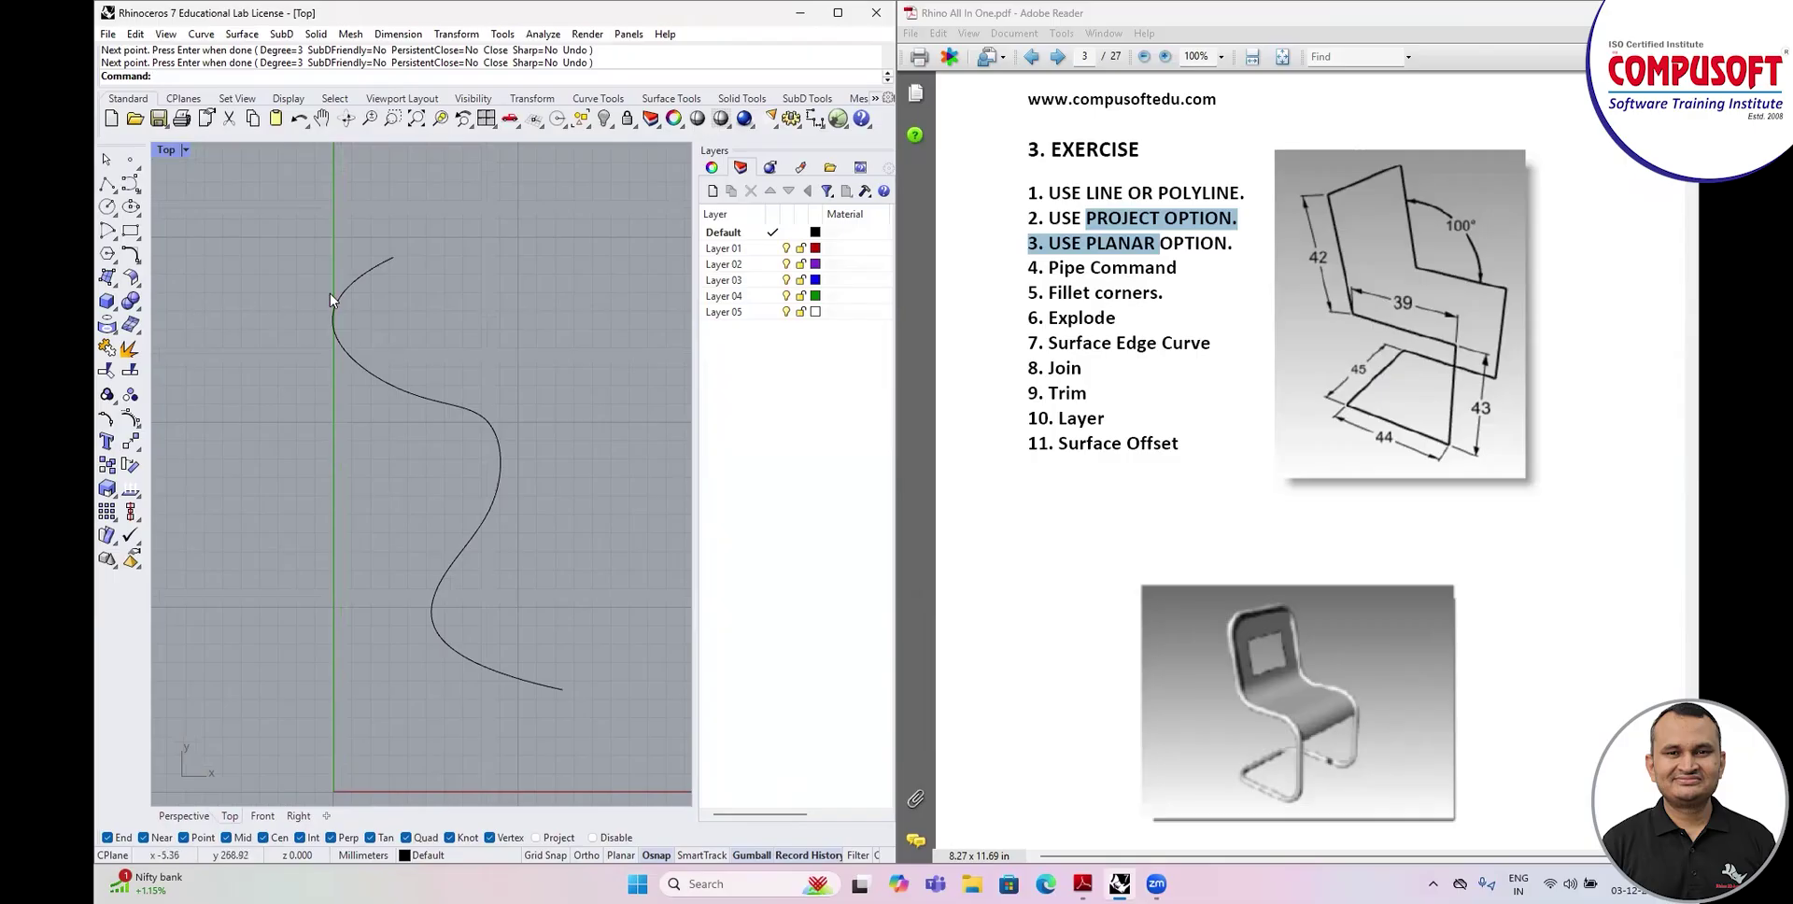
{"action": "key", "text": "BackSpace"}
{"action": "key", "text": "BackSpace"}
{"action": "key", "text": "BackSpace"}
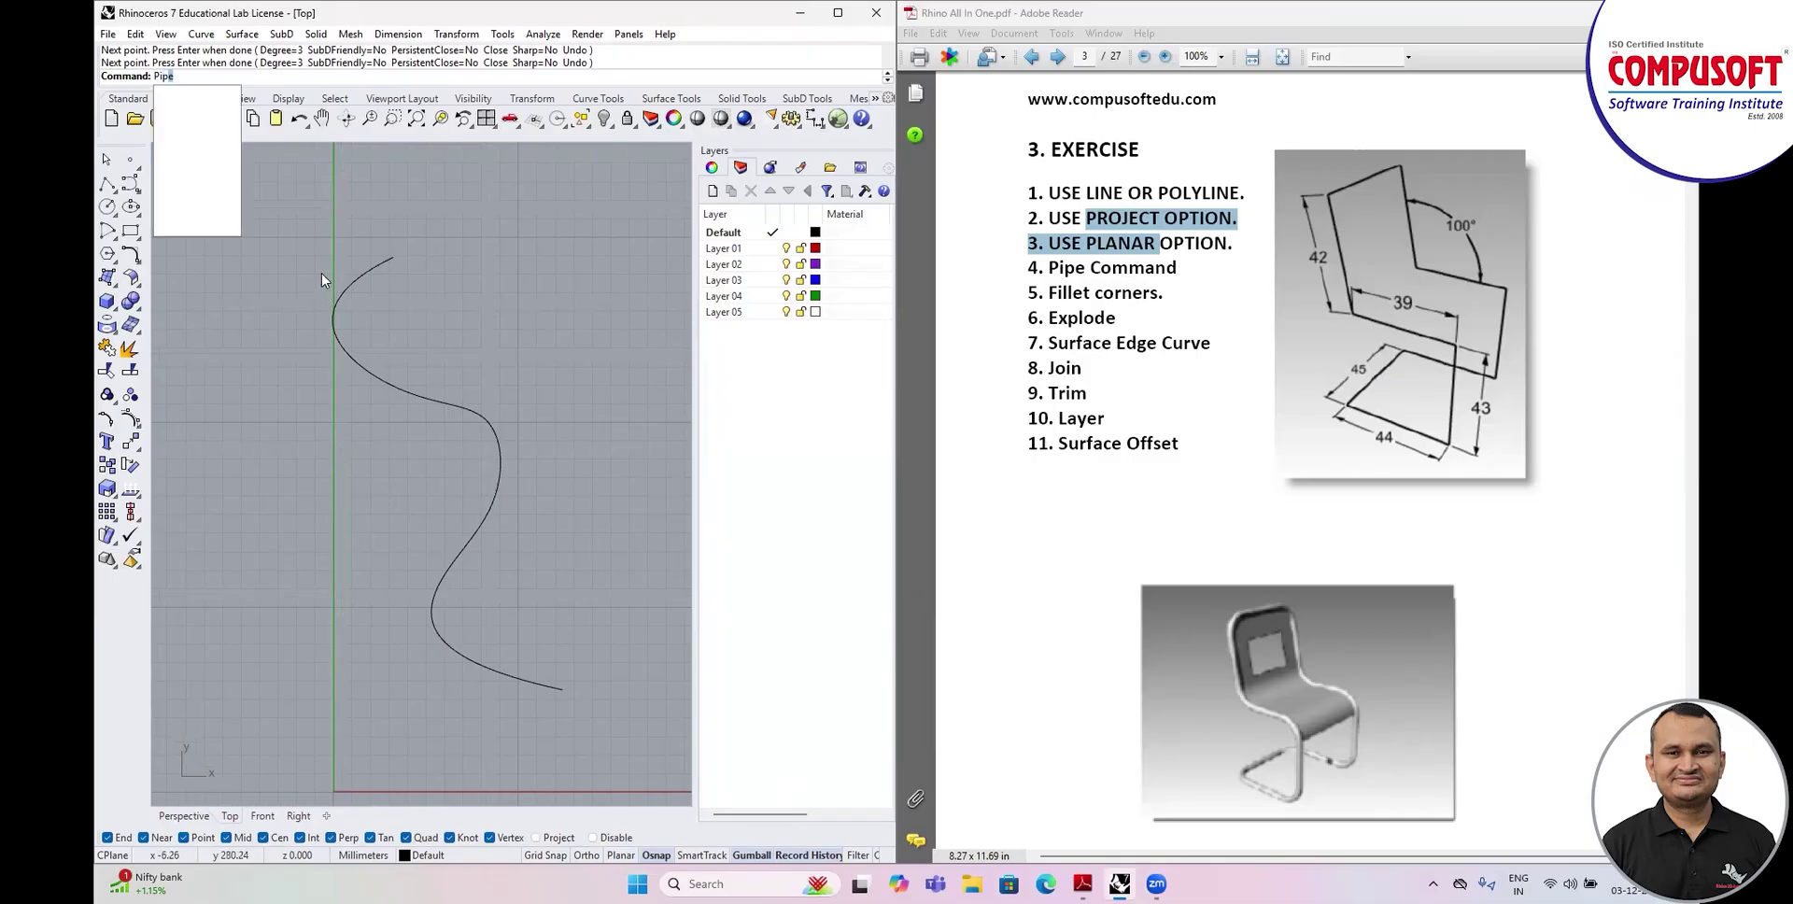
Create a flat-capped pipe along the wavy curve with start radius 1, end radius 5 and no intermediate radii.
{"action": "left_click", "coordinate": [110, 304]}
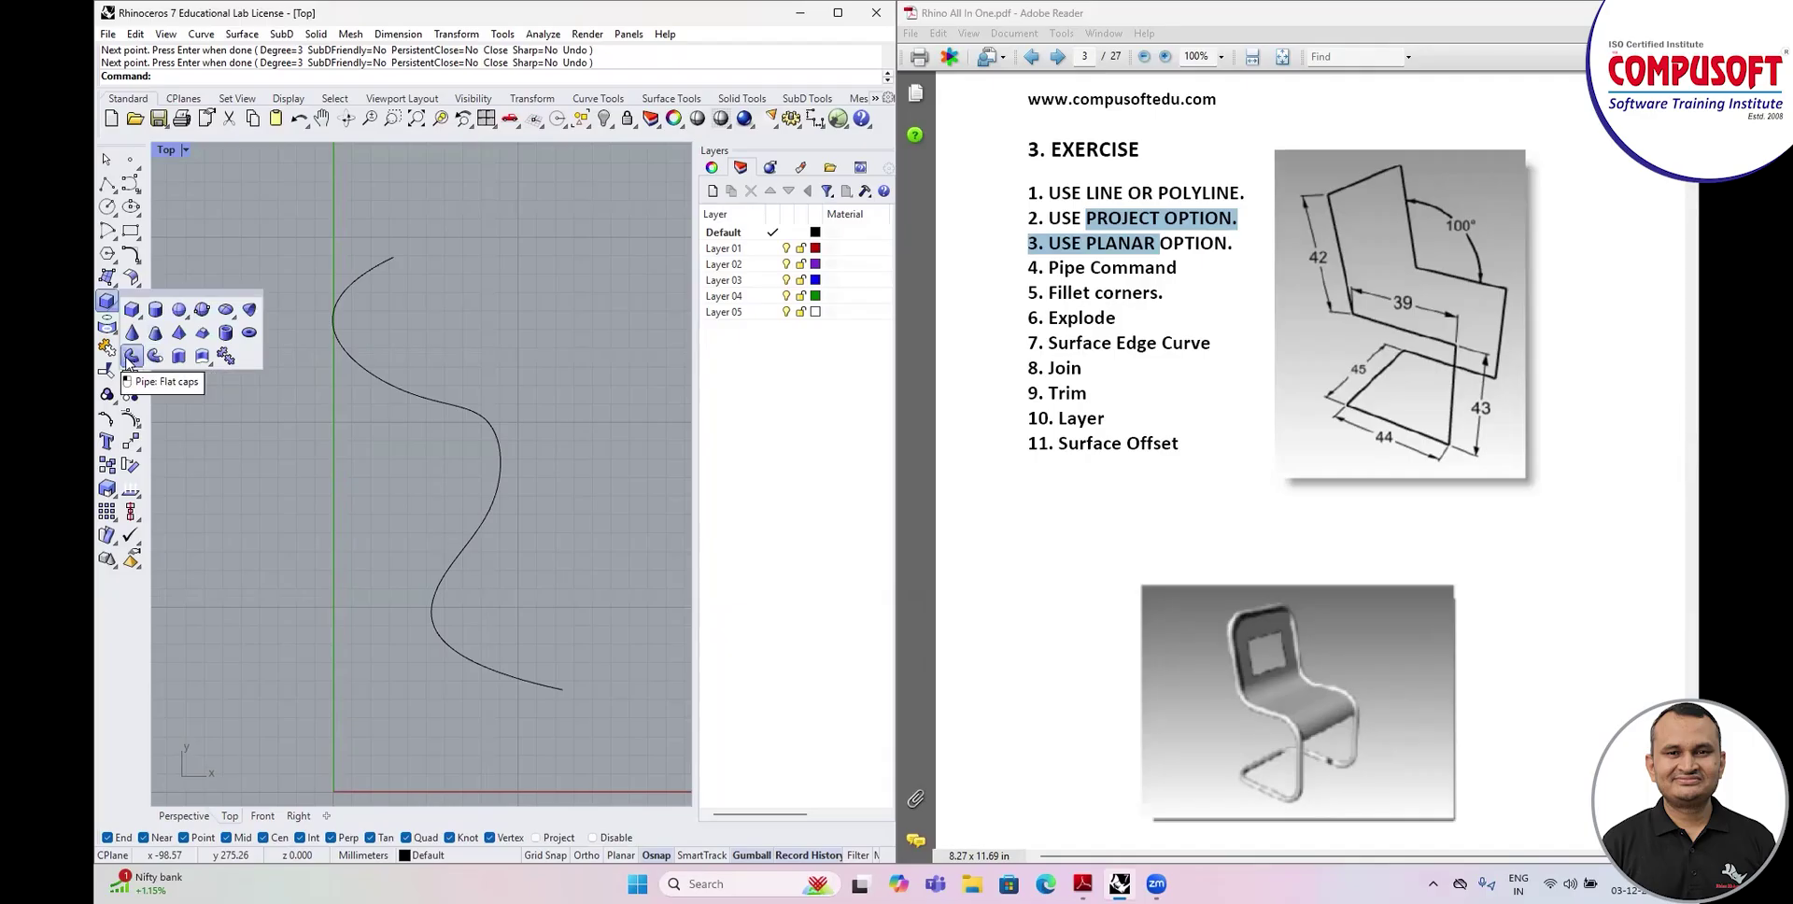
{"action": "left_click", "coordinate": [131, 357]}
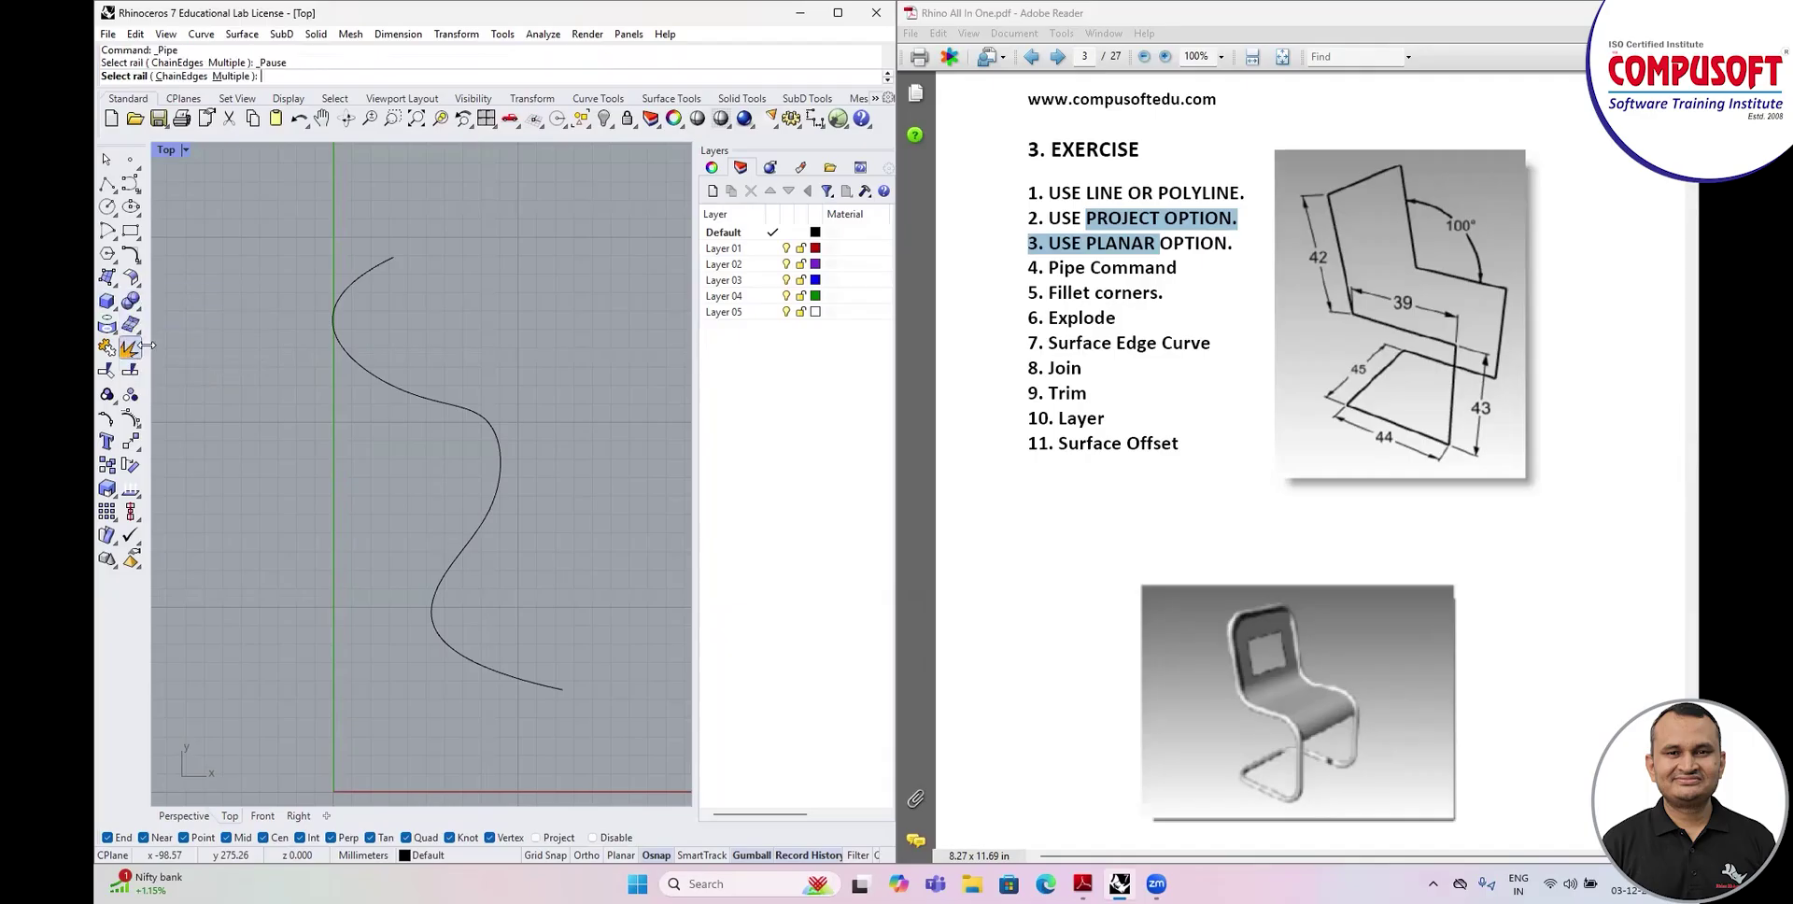
{"action": "left_click", "coordinate": [379, 385]}
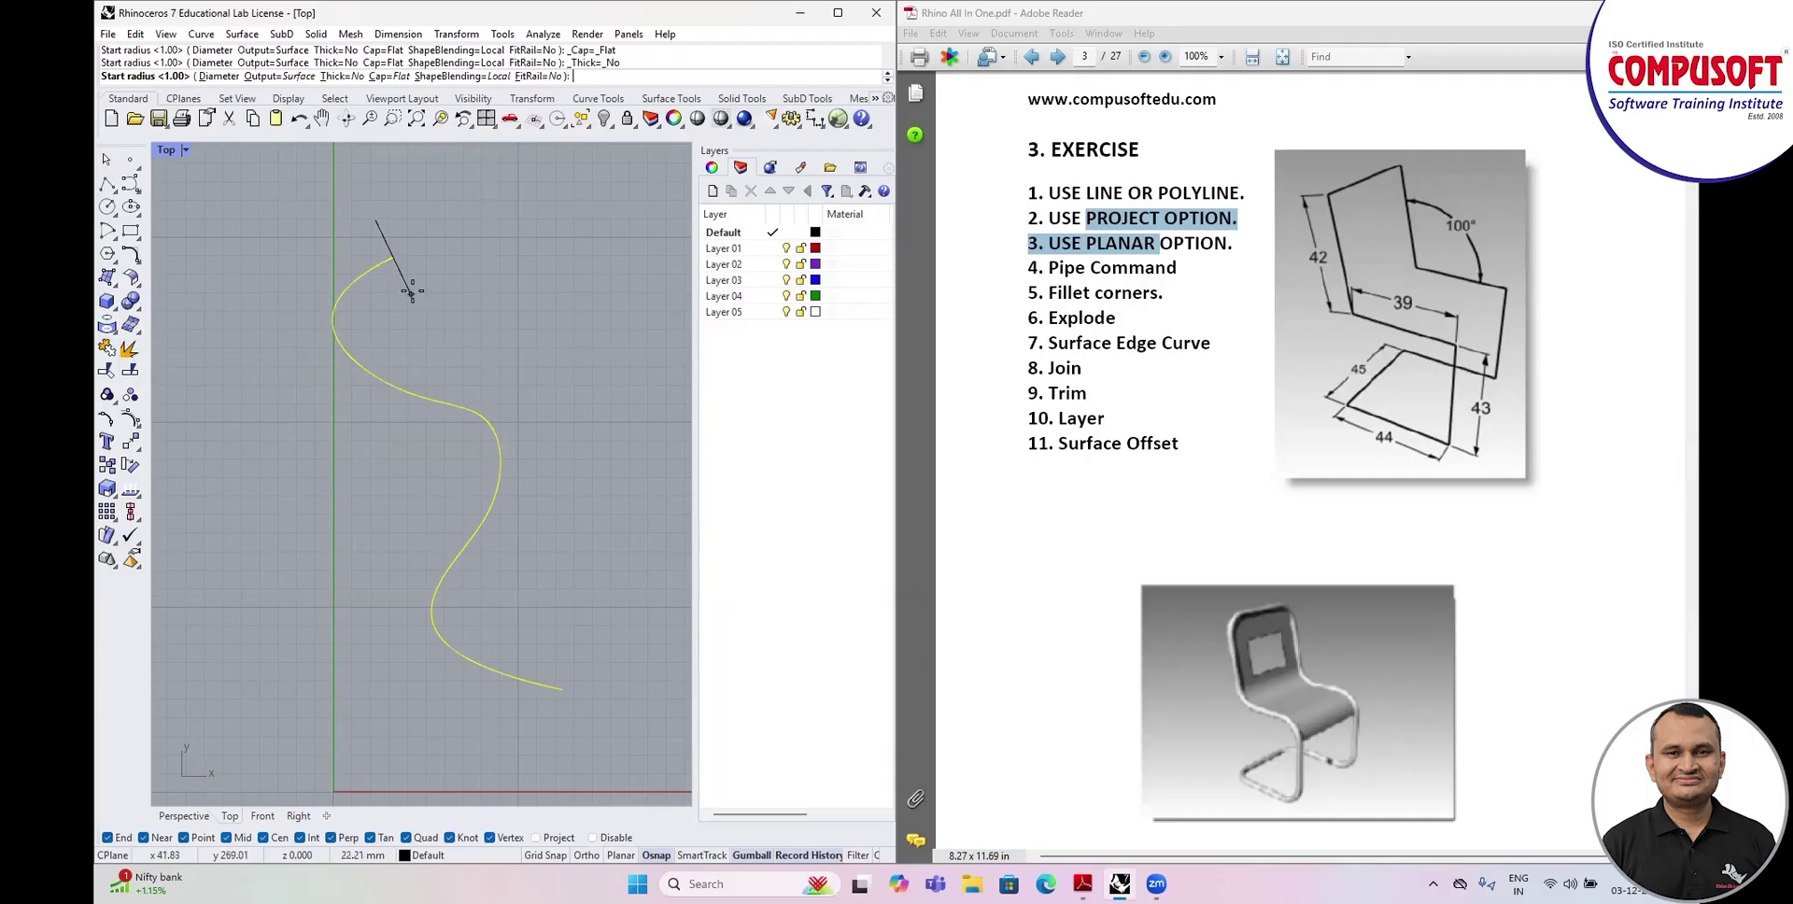
{"action": "scroll", "coordinate": [404, 272], "scroll_direction": "up", "scroll_amount": 2}
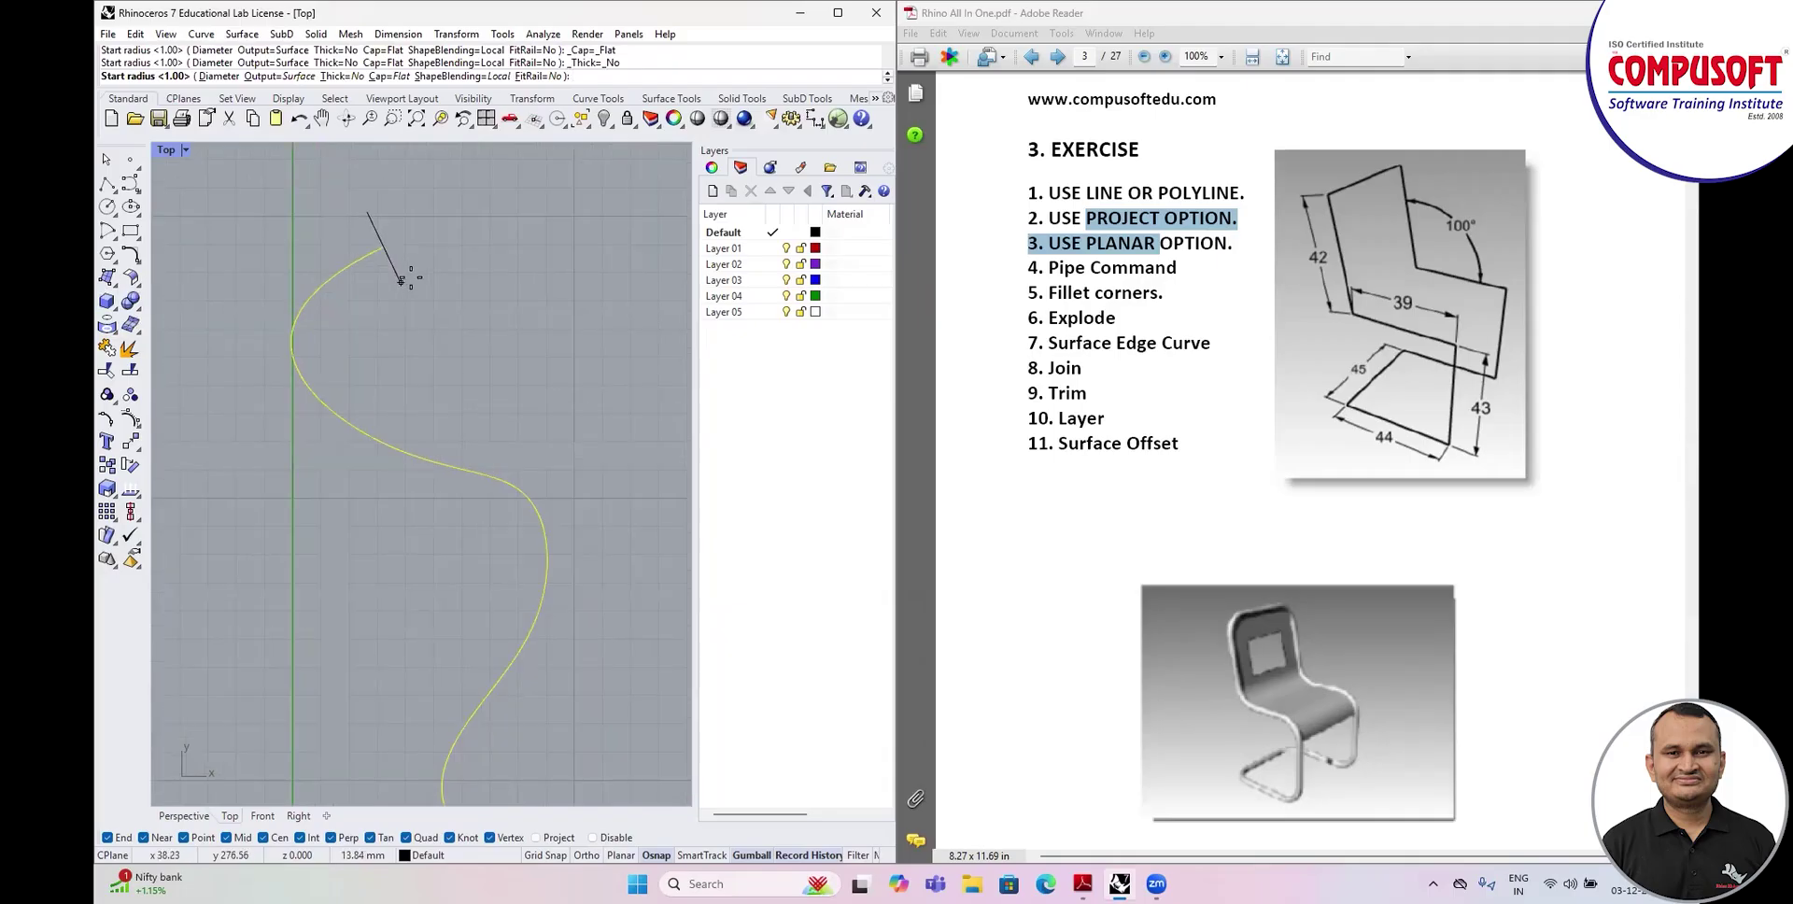
{"action": "left_click", "coordinate": [402, 280]}
{"action": "scroll", "coordinate": [401, 276], "scroll_direction": "down", "scroll_amount": 2}
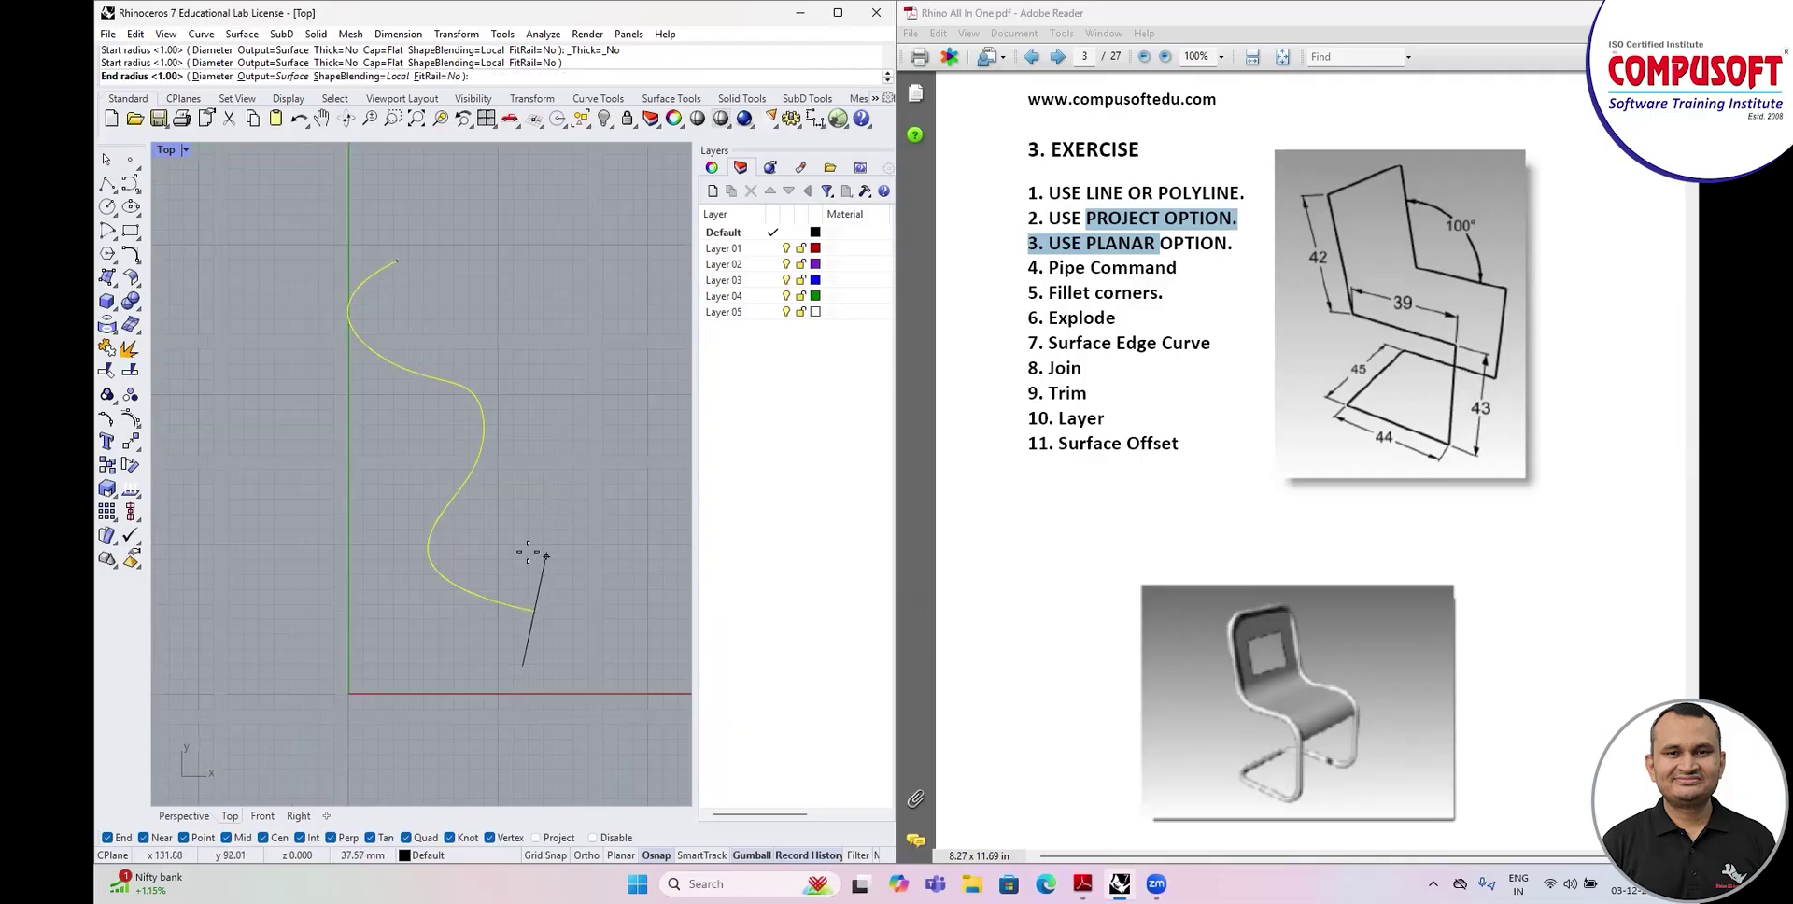
{"action": "type", "text": "5"}
{"action": "key", "text": "Return"}
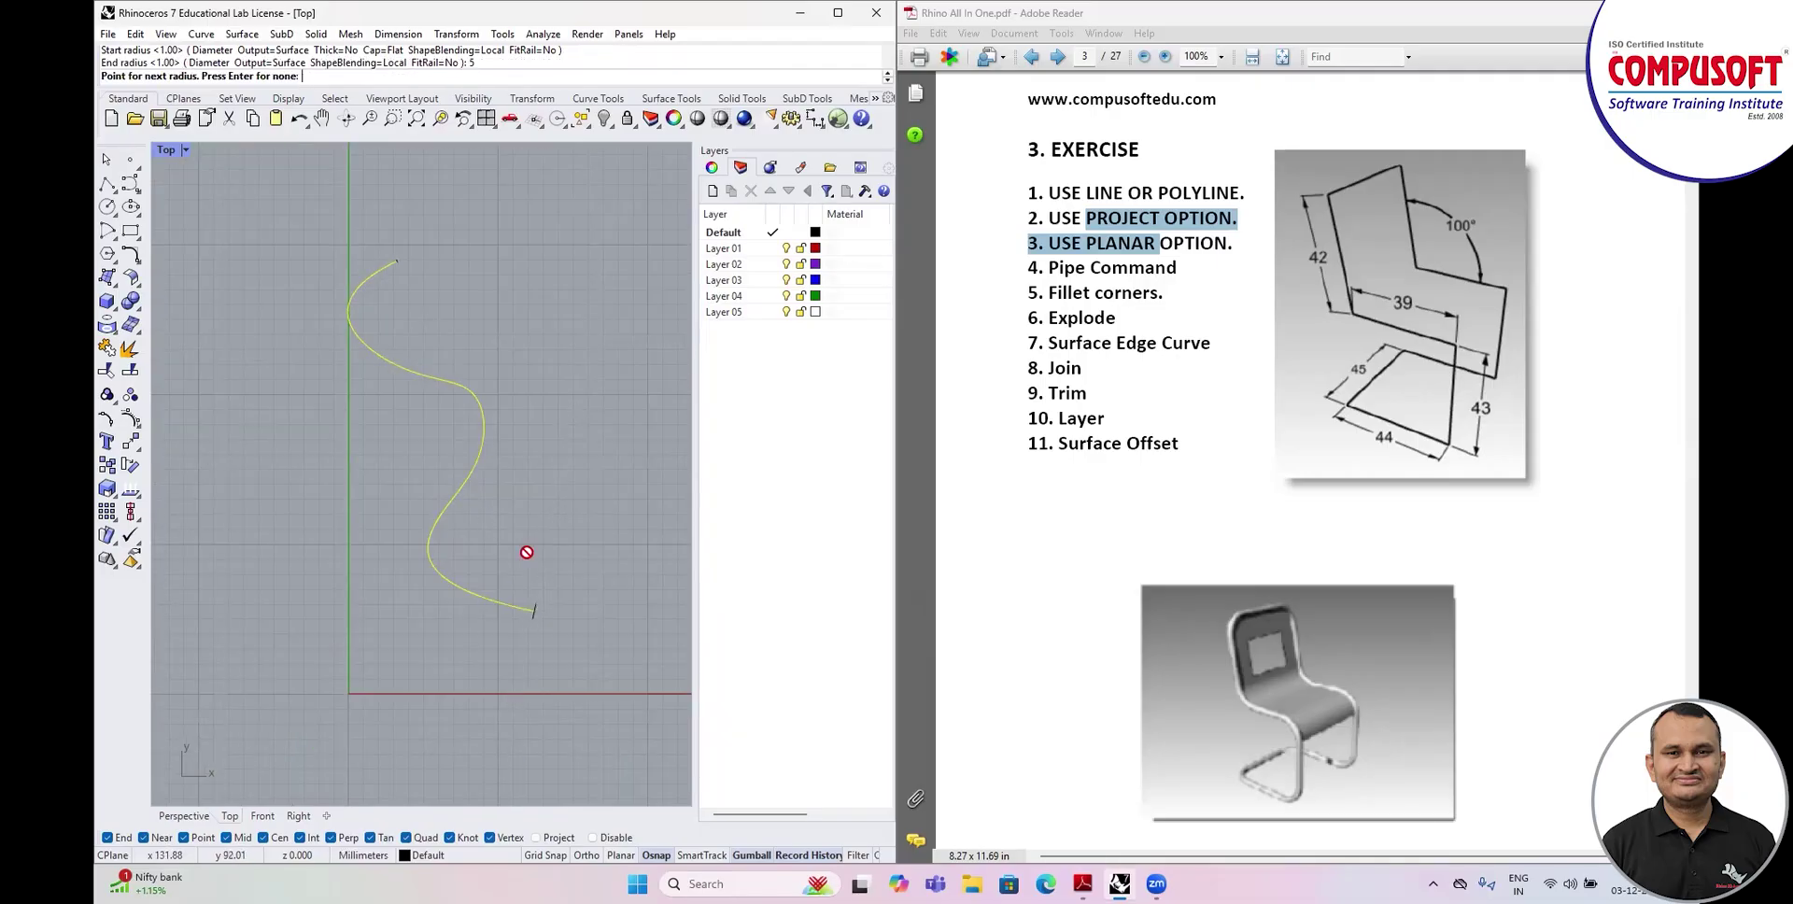
{"action": "key", "text": "Return"}
Maximize the Perspective viewport on the pipe and set its display mode to Shaded.
{"action": "double_click", "coordinate": [167, 155]}
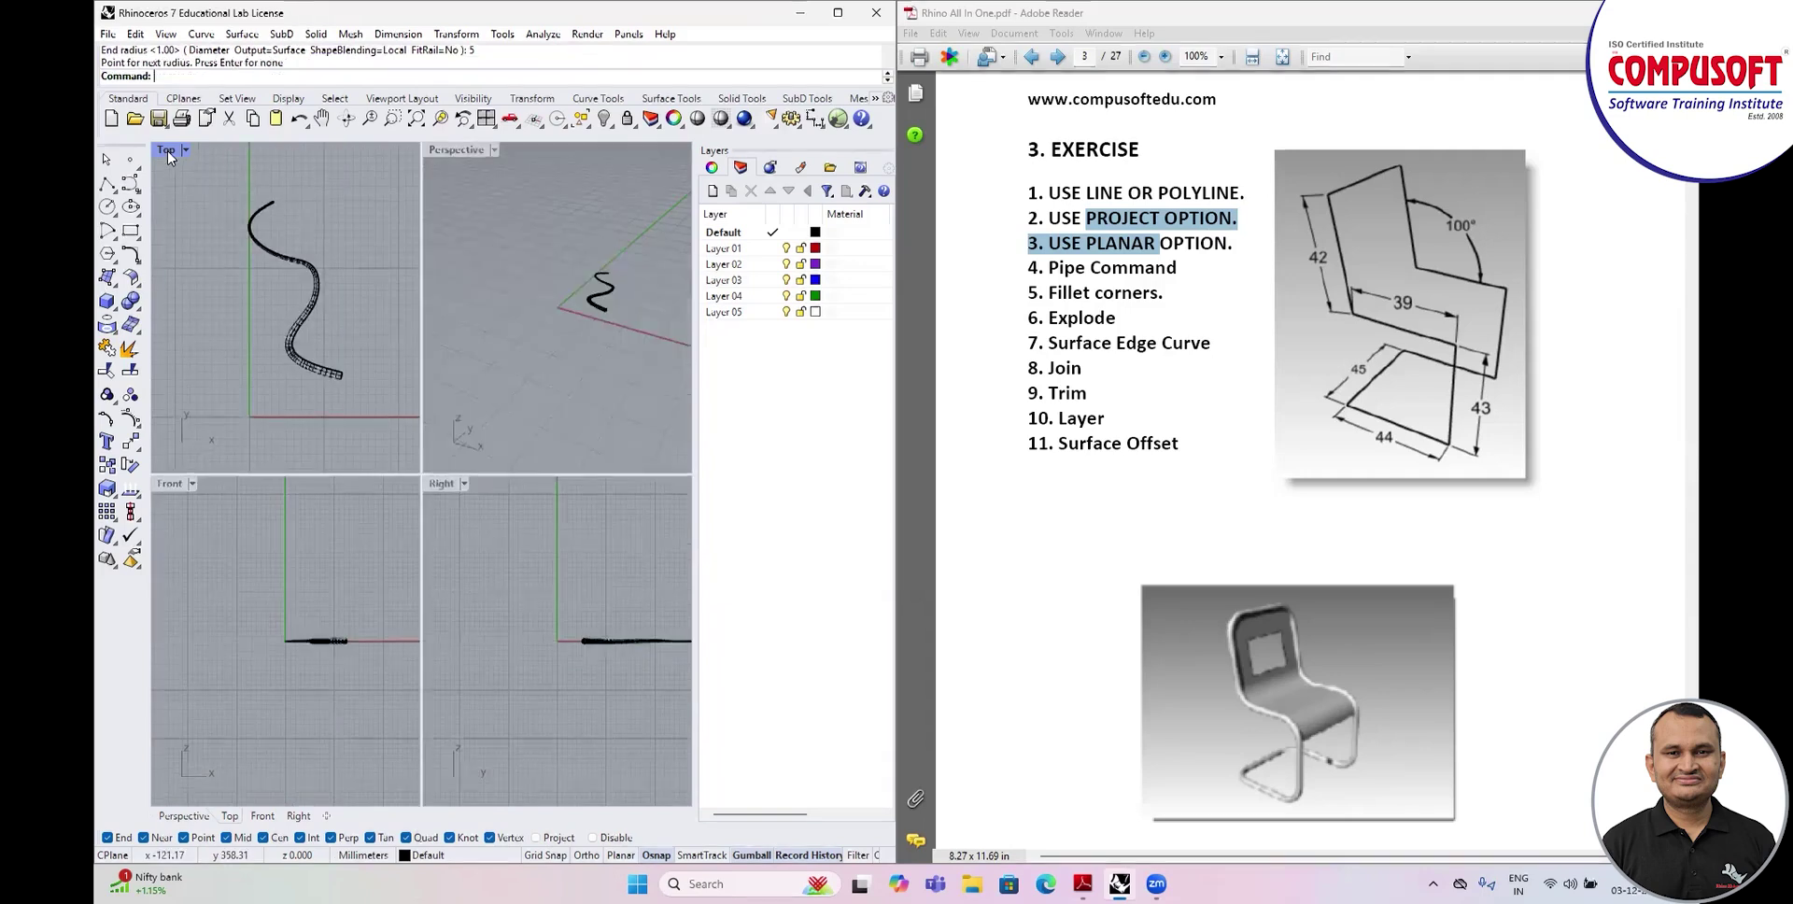
{"action": "double_click", "coordinate": [456, 152]}
{"action": "scroll", "coordinate": [536, 464], "scroll_direction": "up", "scroll_amount": 3}
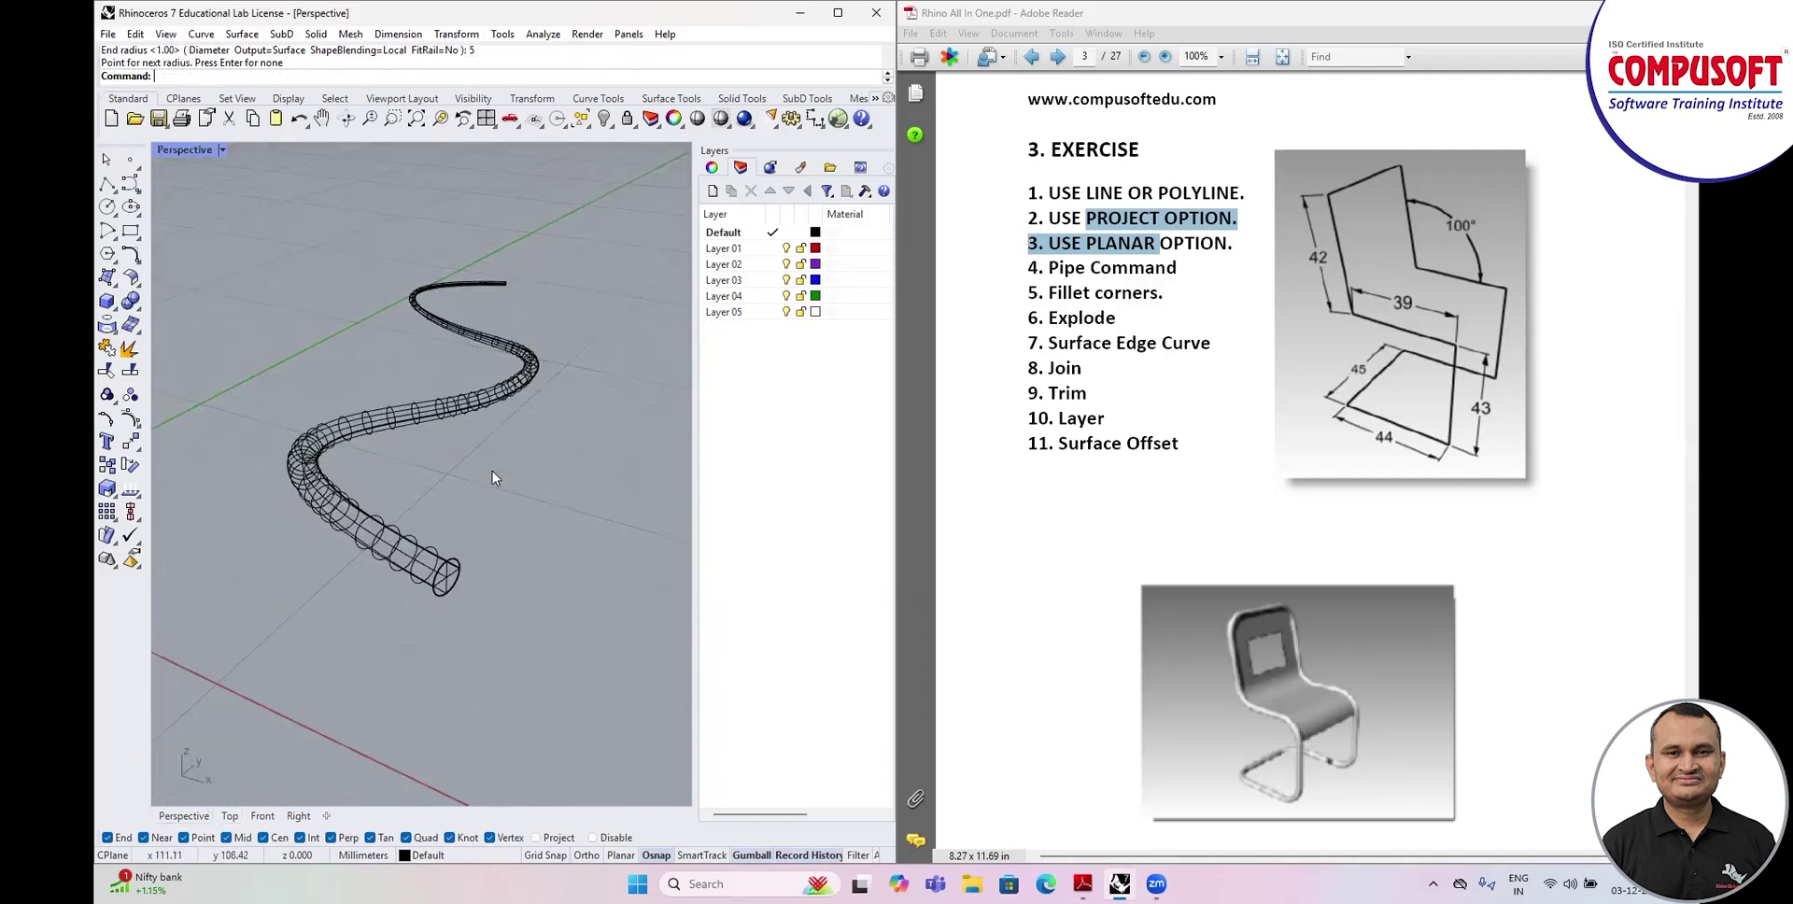
{"action": "left_click", "coordinate": [222, 150]}
{"action": "left_click", "coordinate": [201, 231]}
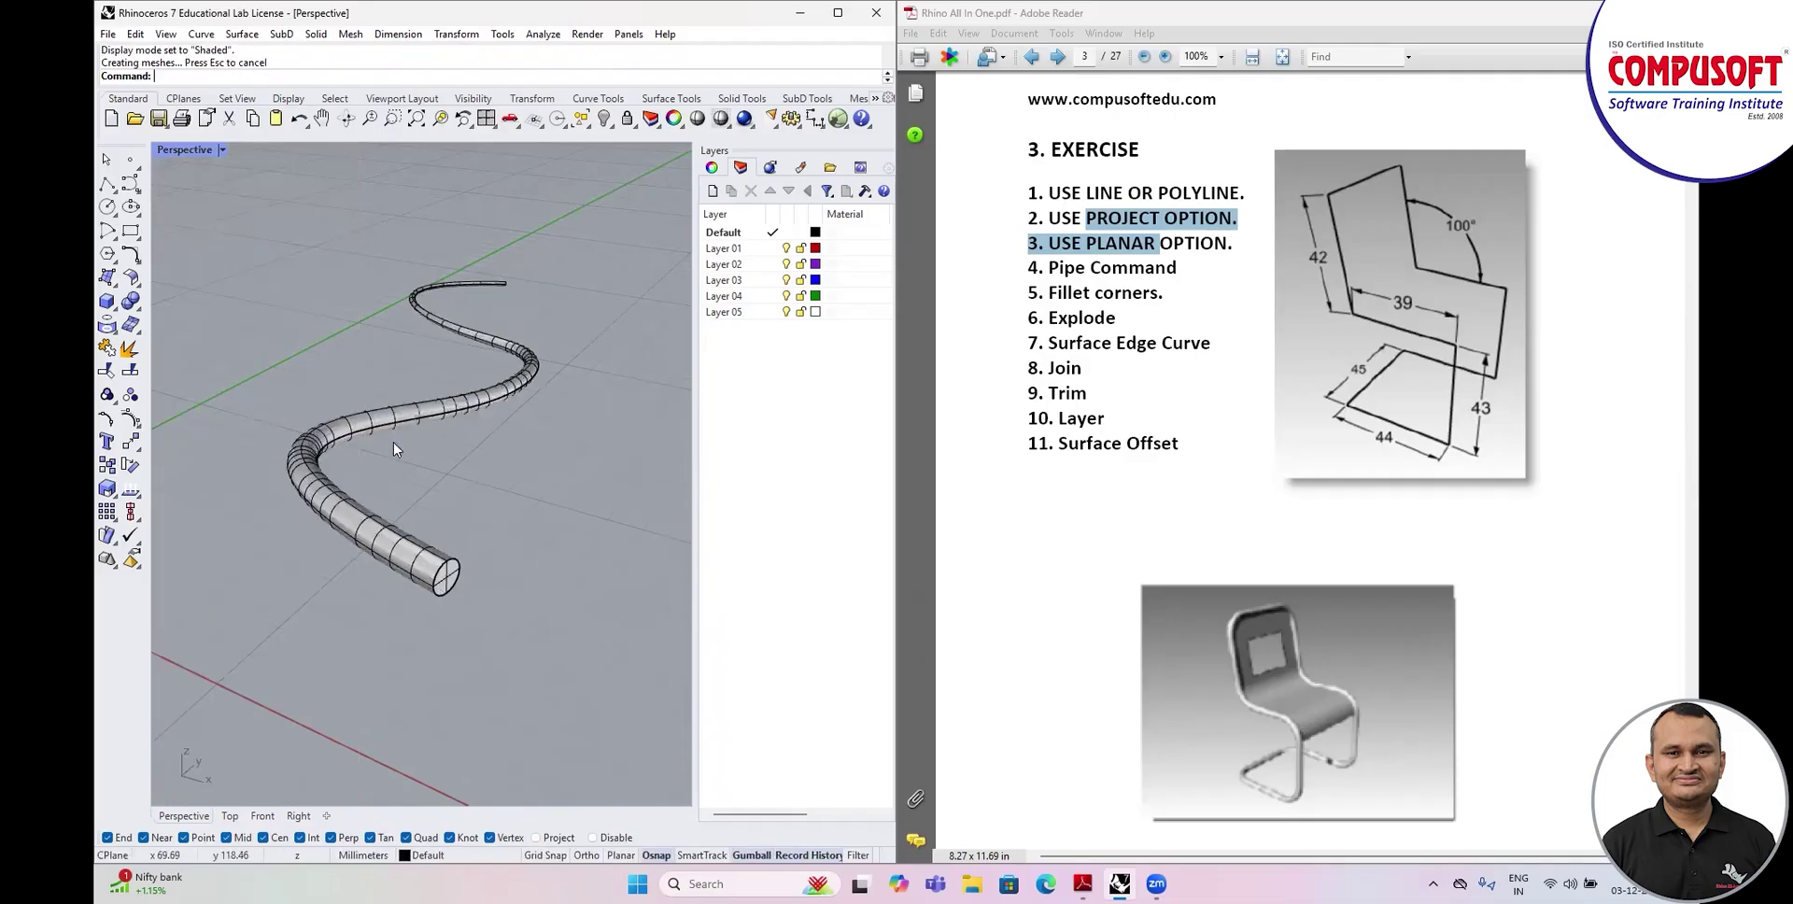
Examine the tapered pipe and its flat end caps closely from several angles.
{"action": "right_click_drag", "start_coordinate": [398, 450], "coordinate": [461, 468]}
{"action": "scroll", "coordinate": [310, 482], "scroll_direction": "up", "scroll_amount": 12}
{"action": "scroll", "coordinate": [263, 495], "scroll_direction": "down", "scroll_amount": 8}
{"action": "scroll", "coordinate": [249, 496], "scroll_direction": "up", "scroll_amount": 8}
{"action": "scroll", "coordinate": [245, 496], "scroll_direction": "down", "scroll_amount": 10}
{"action": "right_click_drag", "start_coordinate": [372, 492], "coordinate": [150, 459]}
{"action": "scroll", "coordinate": [454, 366], "scroll_direction": "up", "scroll_amount": 7}
{"action": "right_click_drag", "start_coordinate": [557, 445], "coordinate": [407, 445]}
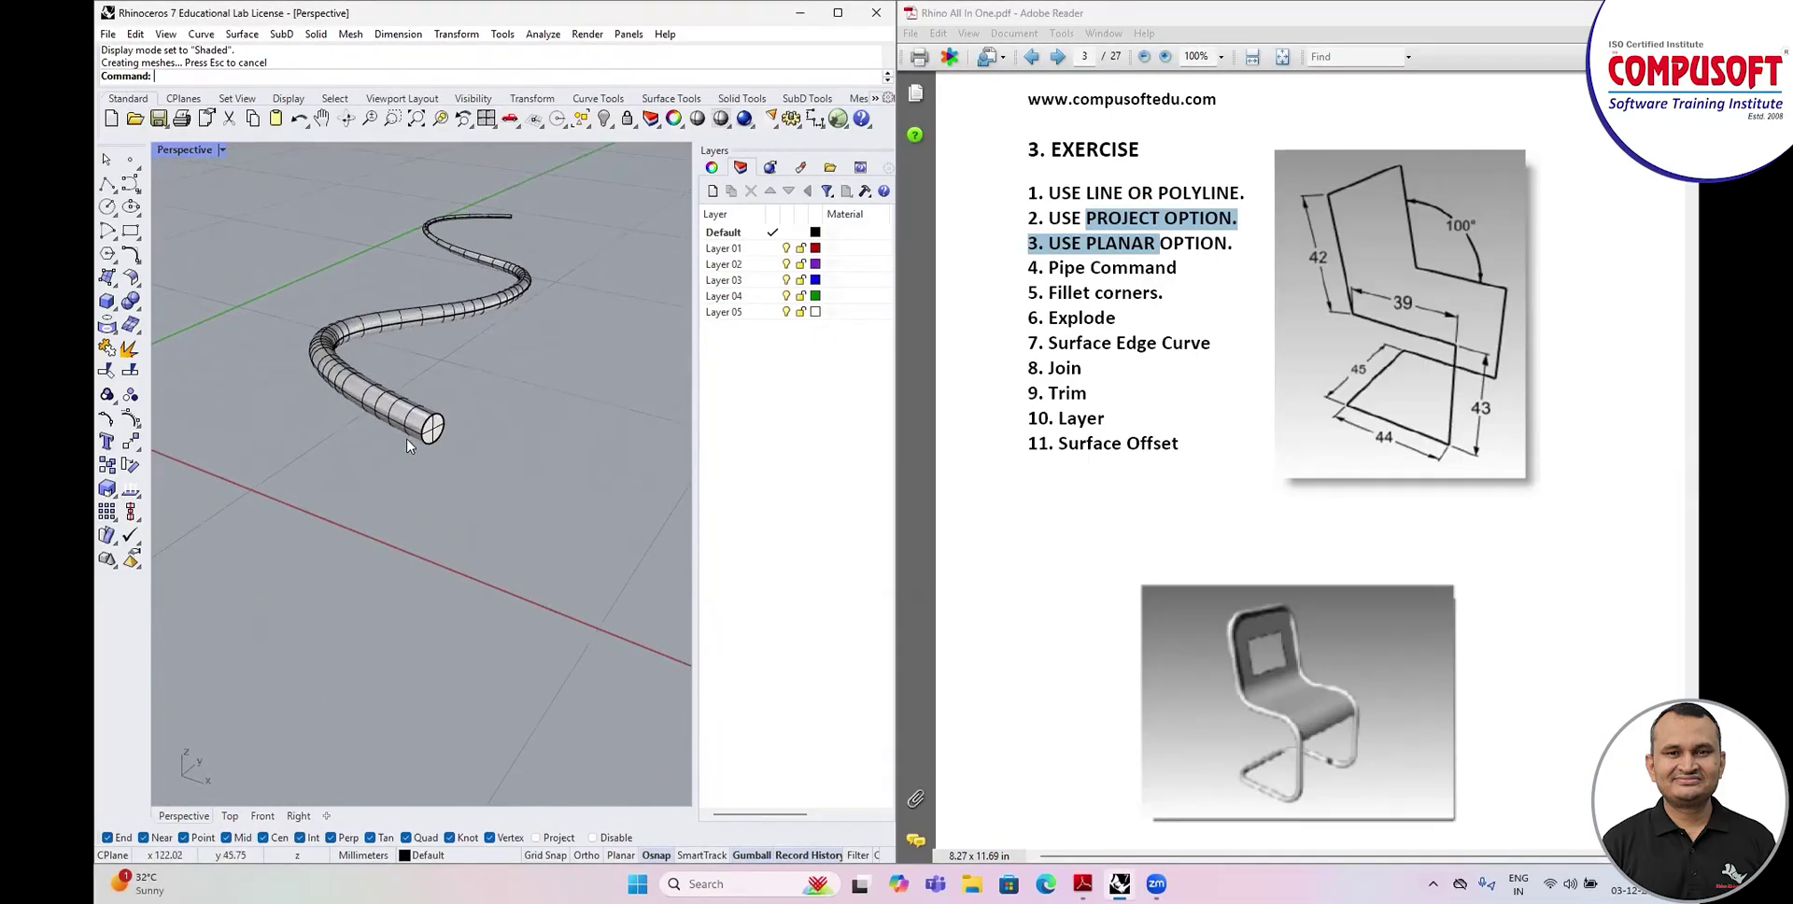
Maximize the Top viewport and move the pipe in the negative X direction, clear of its rail curve.
{"action": "double_click", "coordinate": [178, 153]}
{"action": "double_click", "coordinate": [163, 152]}
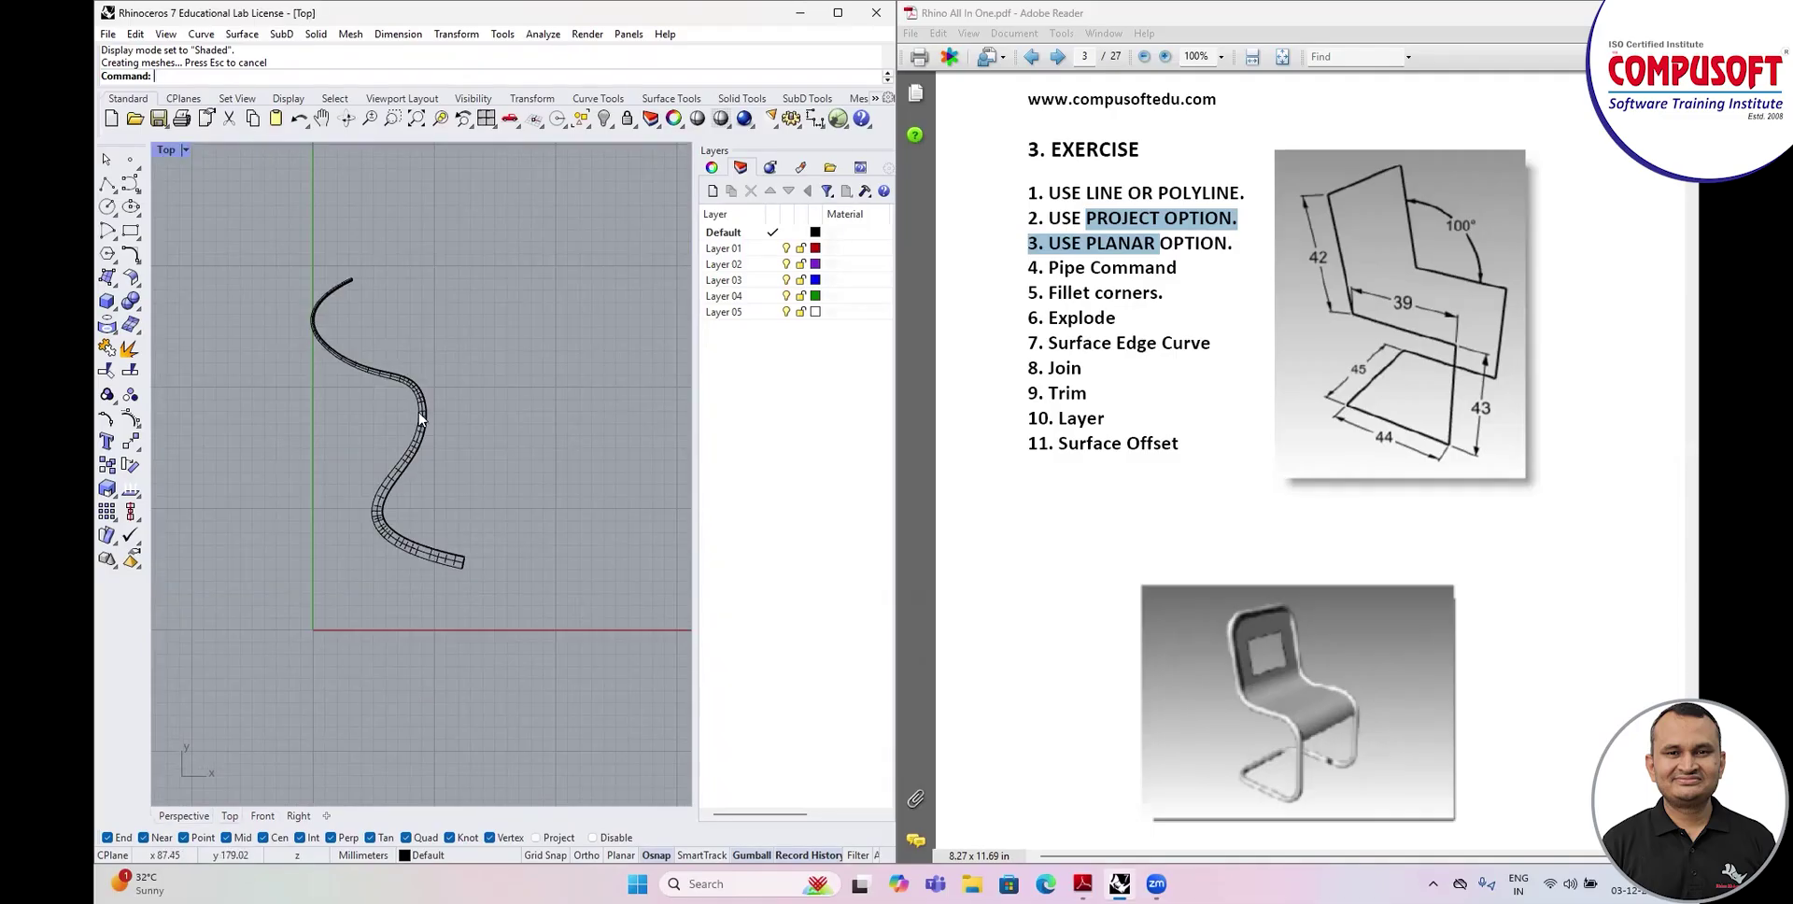
{"action": "left_click", "coordinate": [420, 415]}
{"action": "scroll", "coordinate": [495, 369], "scroll_direction": "down", "scroll_amount": 6}
{"action": "left_click_drag", "start_coordinate": [490, 396], "coordinate": [333, 396]}
{"action": "left_click", "coordinate": [509, 478]}
{"action": "key", "text": "ctrl+z"}
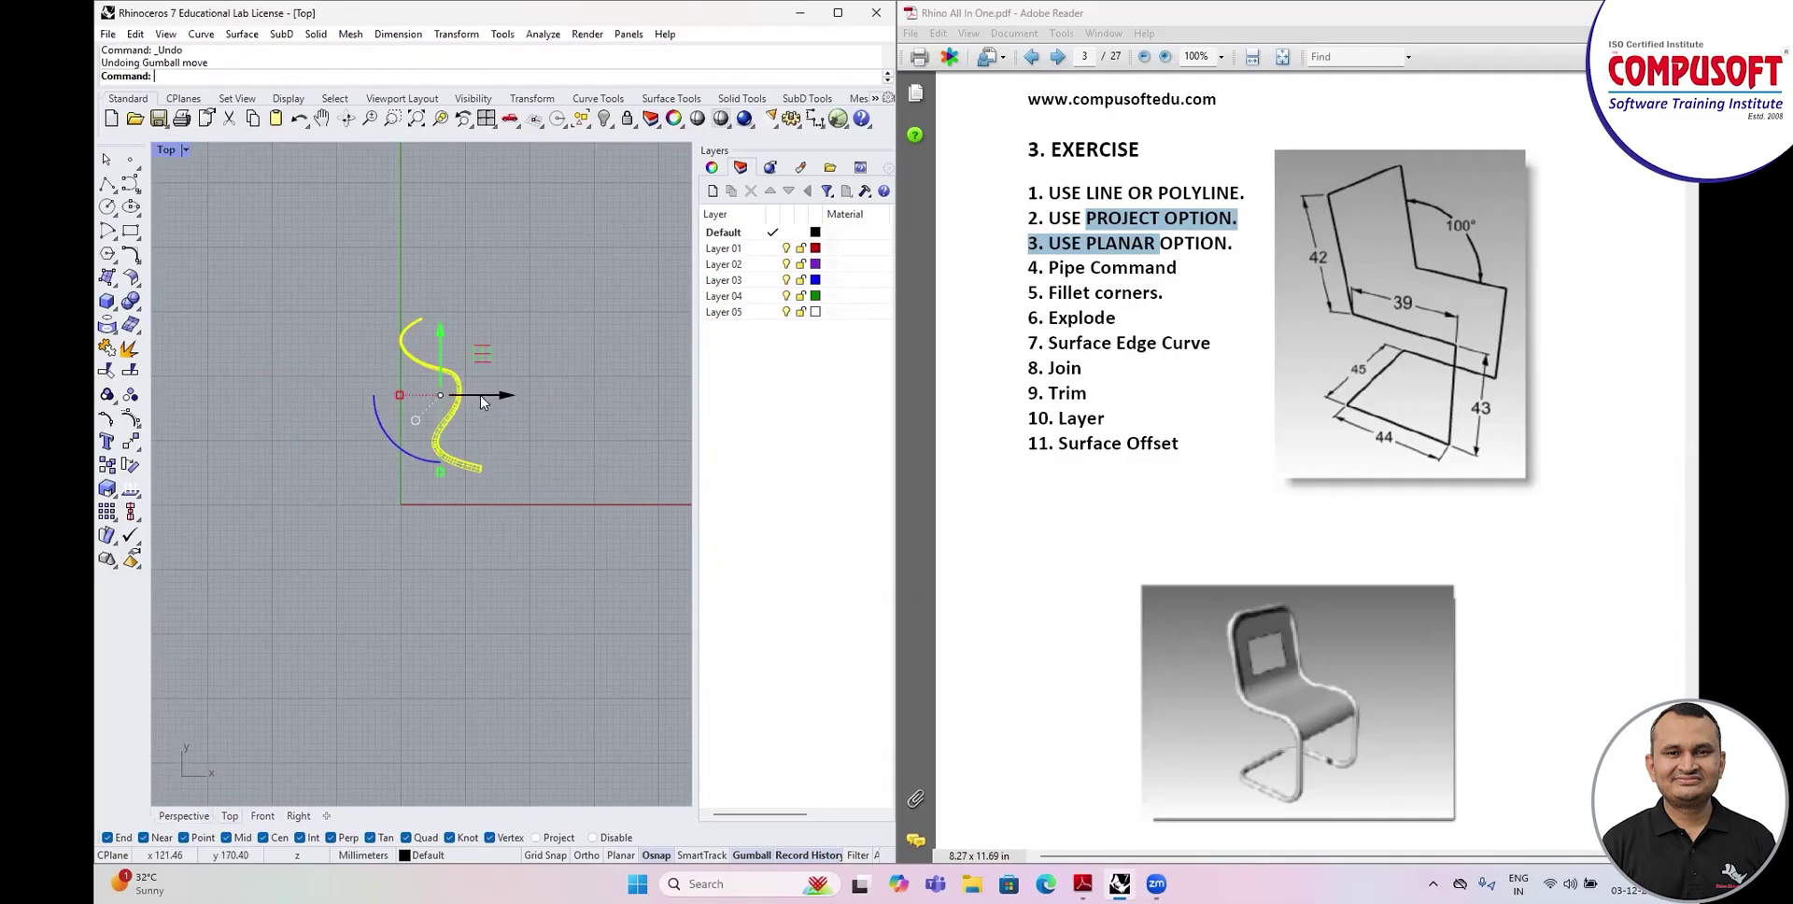
{"action": "left_click_drag", "start_coordinate": [486, 396], "coordinate": [317, 396]}
{"action": "left_click", "coordinate": [495, 479]}
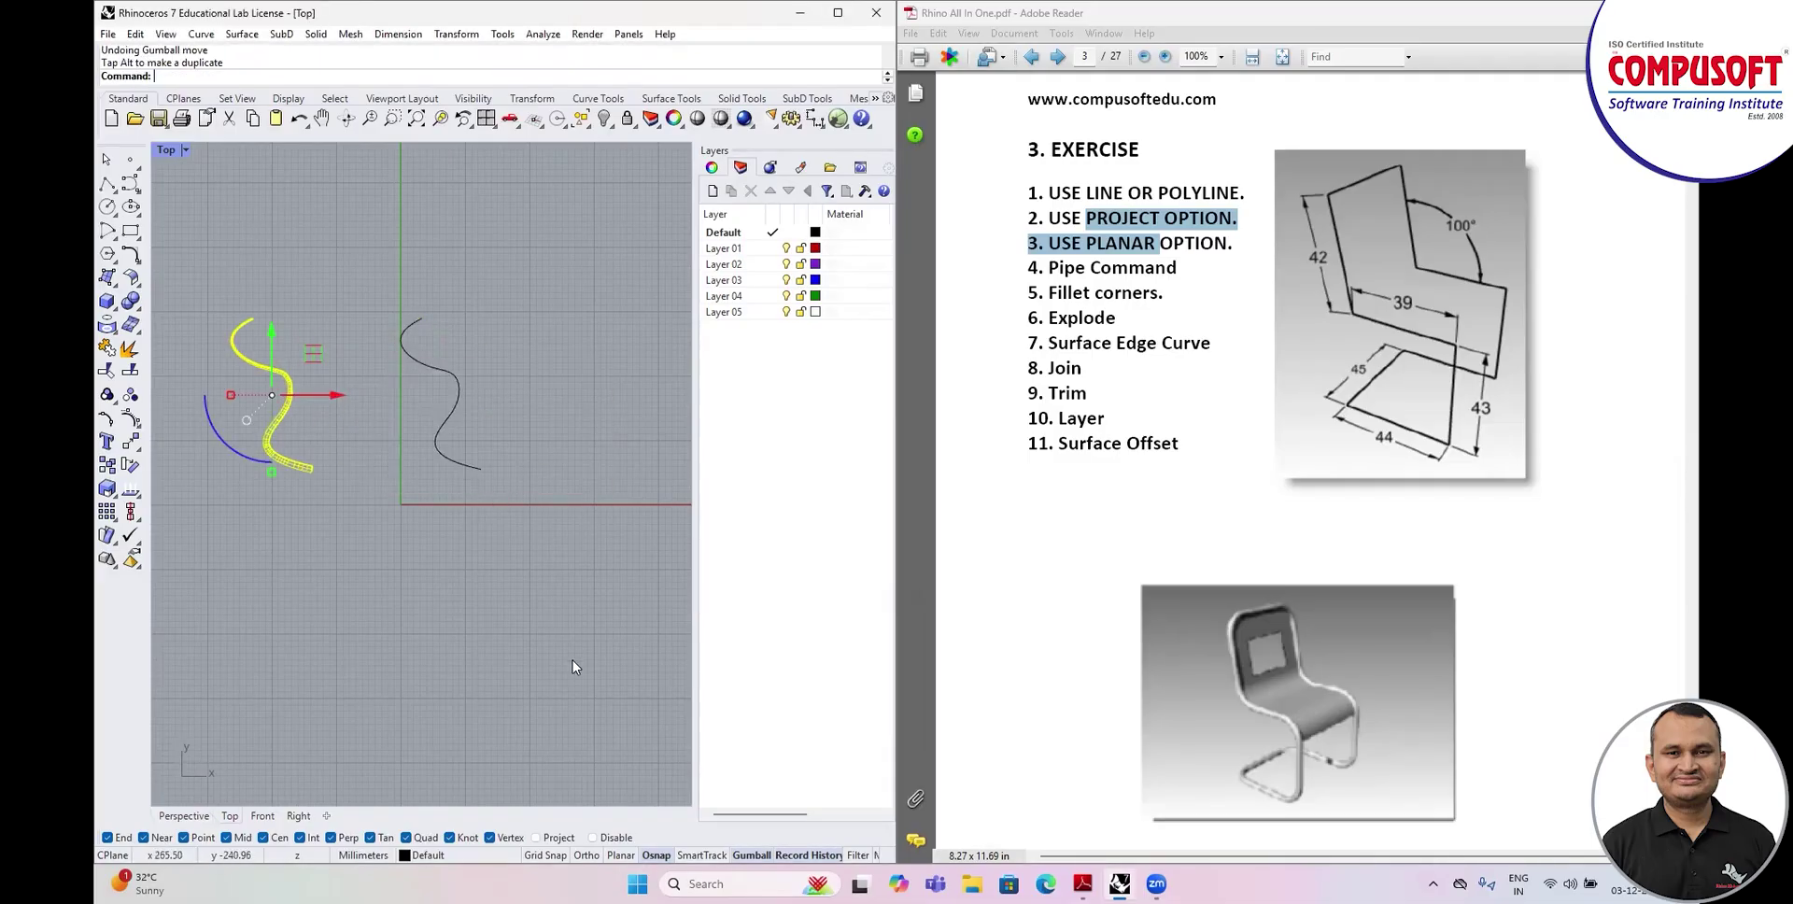
Switch off history recording, history updating and the broken-history warning.
{"action": "right_click", "coordinate": [811, 855]}
{"action": "left_click", "coordinate": [828, 794]}
{"action": "right_click", "coordinate": [806, 854]}
{"action": "left_click", "coordinate": [835, 810]}
{"action": "right_click", "coordinate": [800, 855]}
{"action": "left_click", "coordinate": [840, 843]}
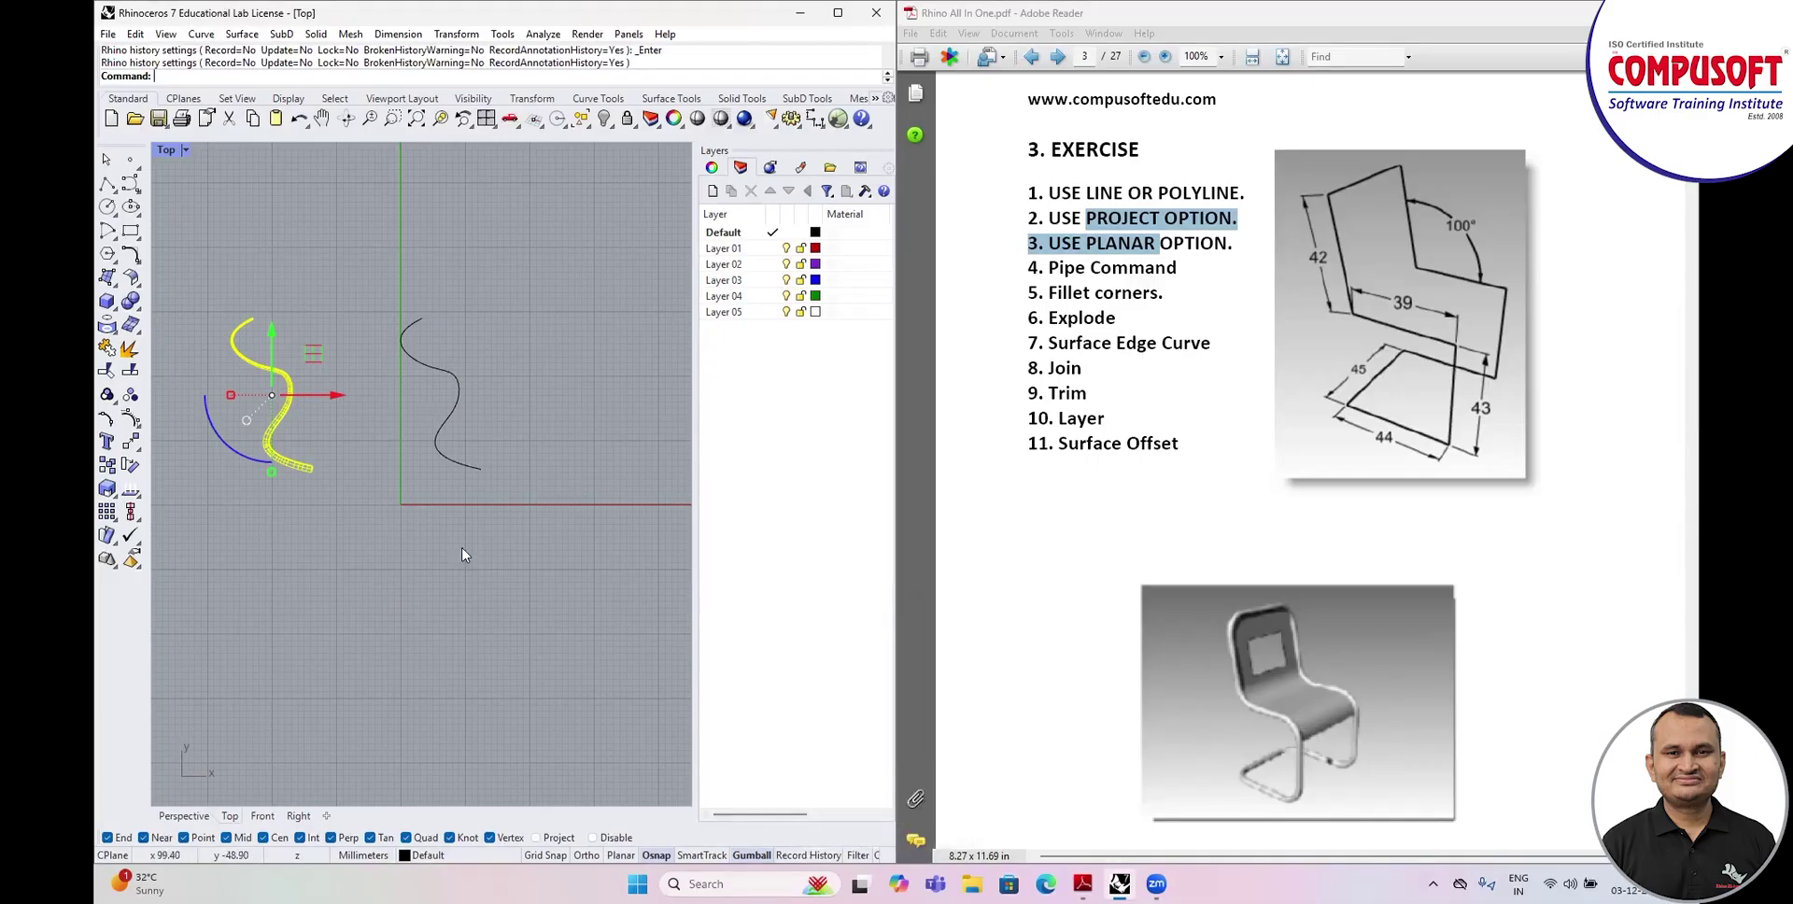
Create a round-capped pipe along the wavy curve with start radius 2, end radius 3 and no intermediate radii.
{"action": "left_click", "coordinate": [408, 479]}
{"action": "scroll", "coordinate": [442, 398], "scroll_direction": "up", "scroll_amount": 5}
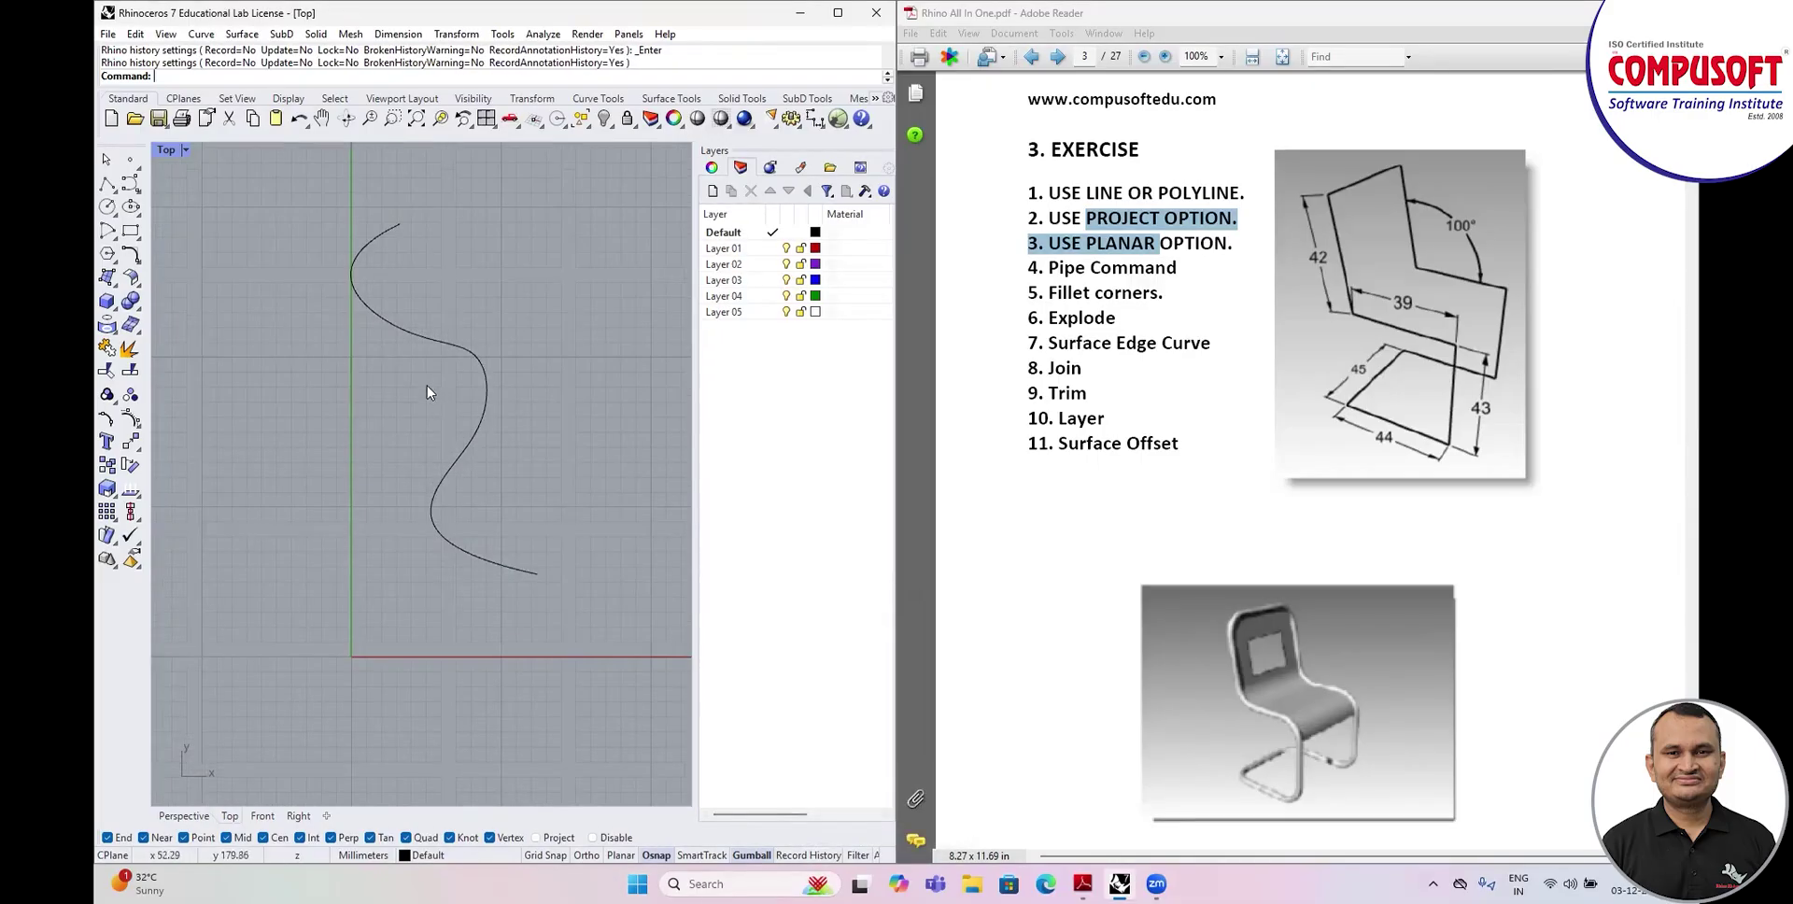
{"action": "scroll", "coordinate": [258, 314], "scroll_direction": "down", "scroll_amount": 3}
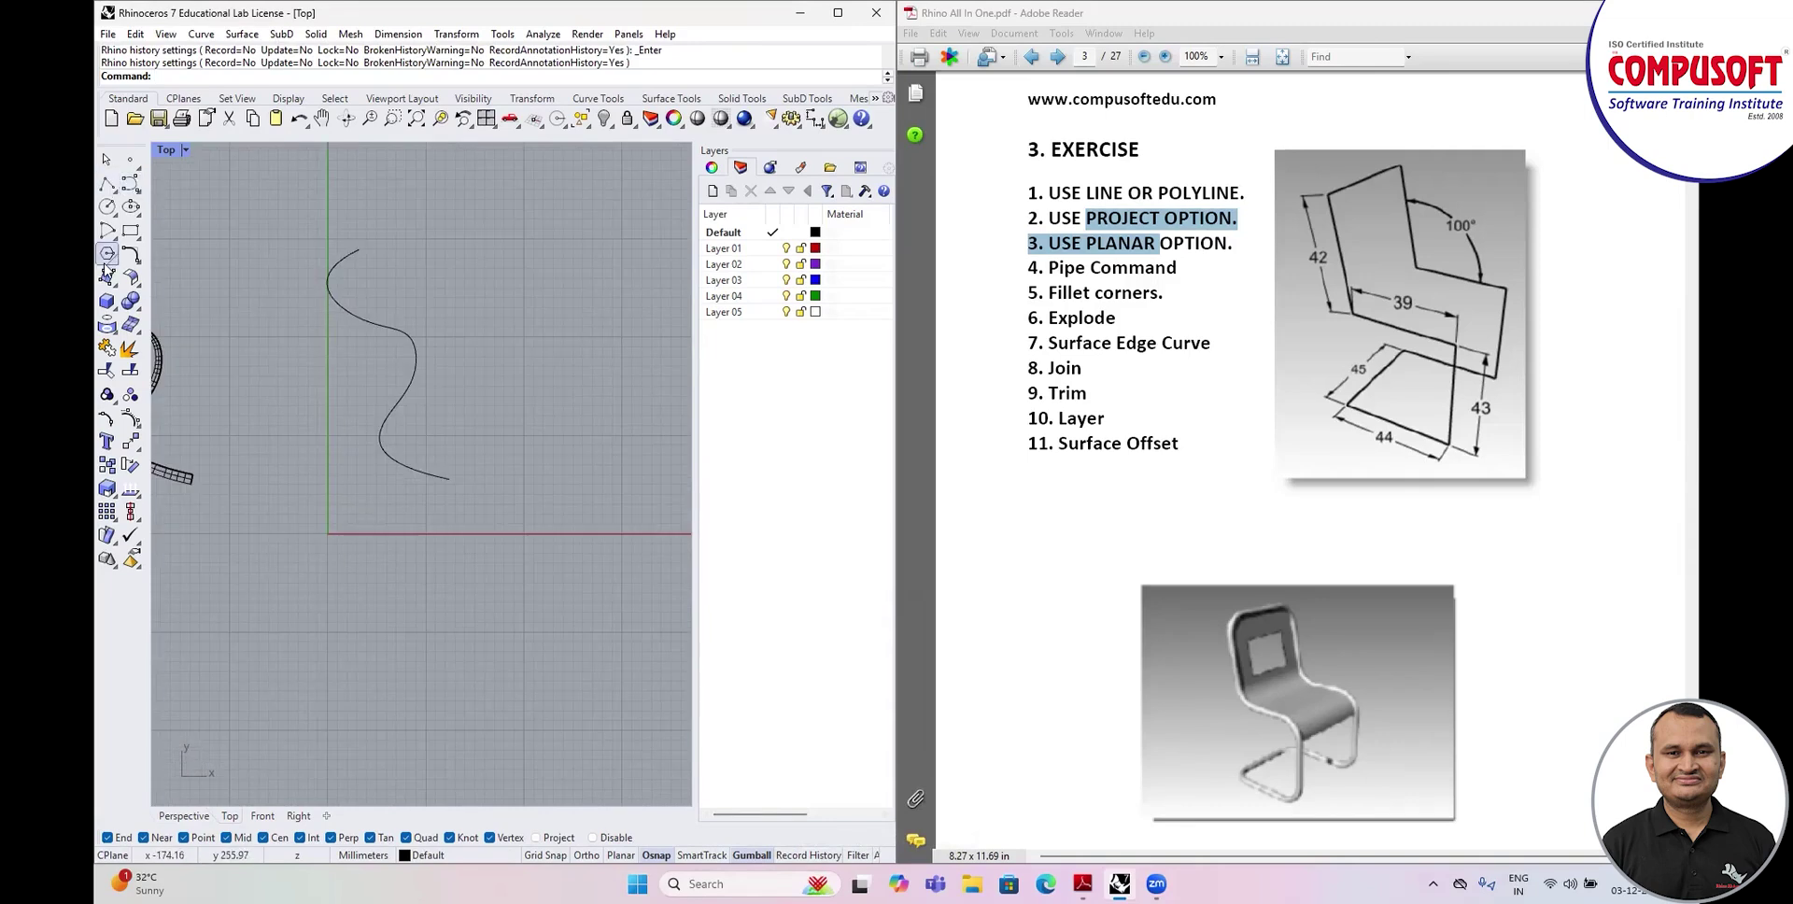
{"action": "left_click", "coordinate": [114, 307]}
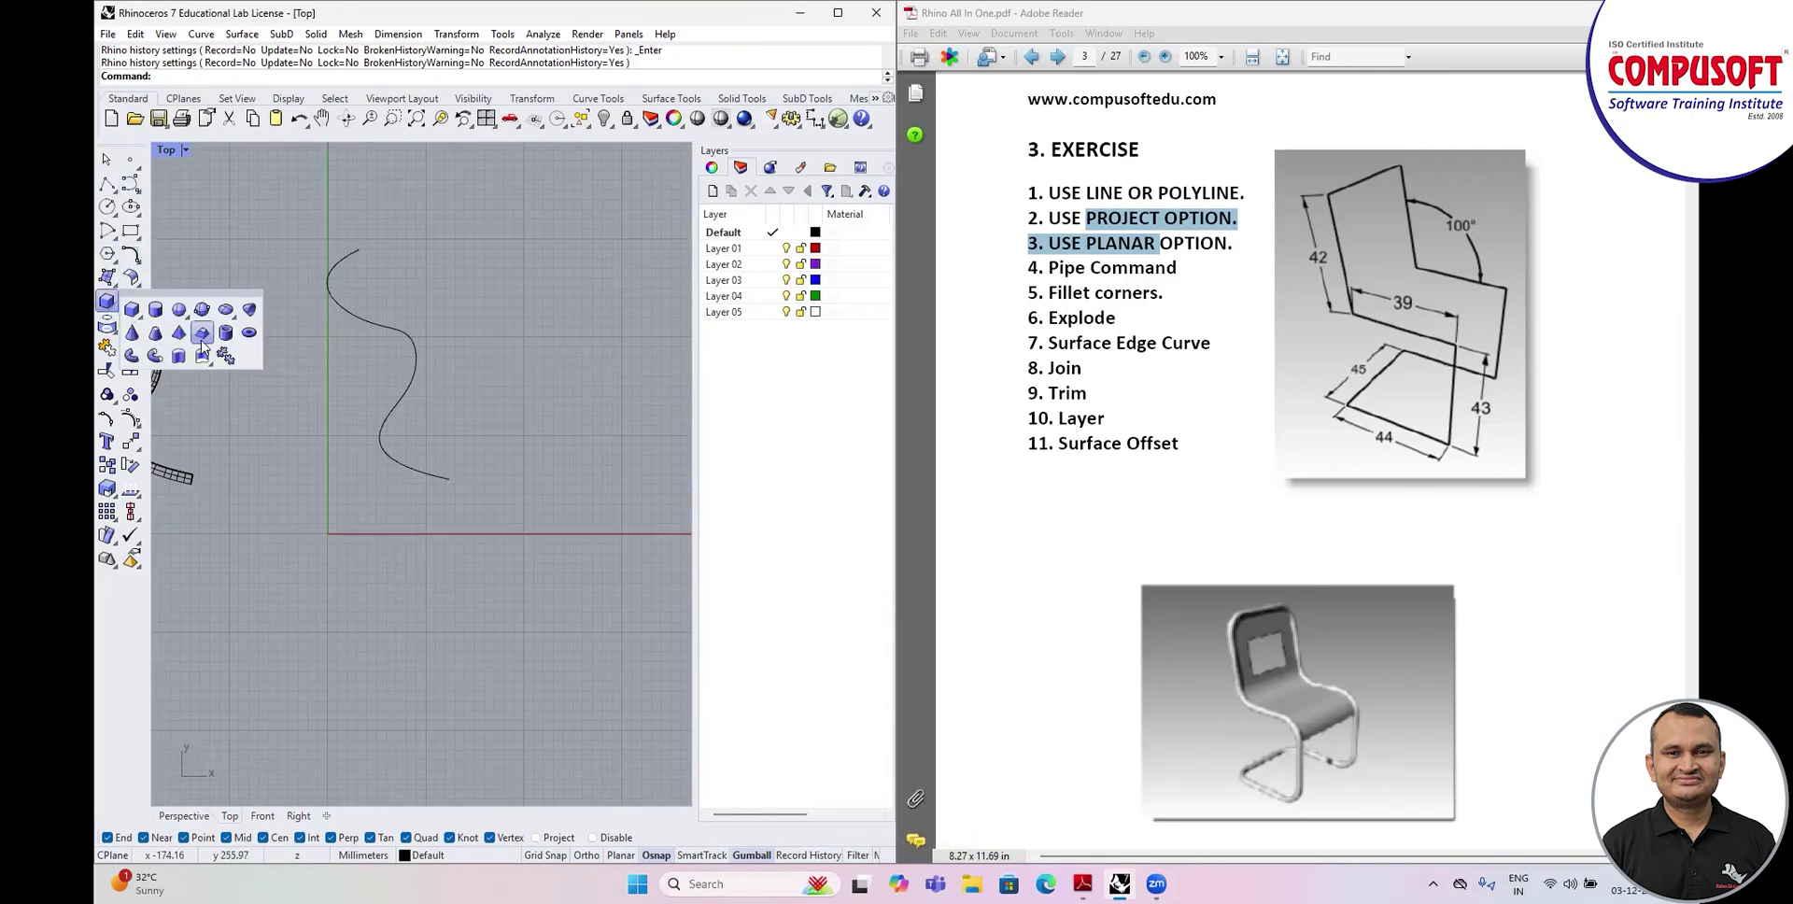
{"action": "left_click", "coordinate": [154, 357]}
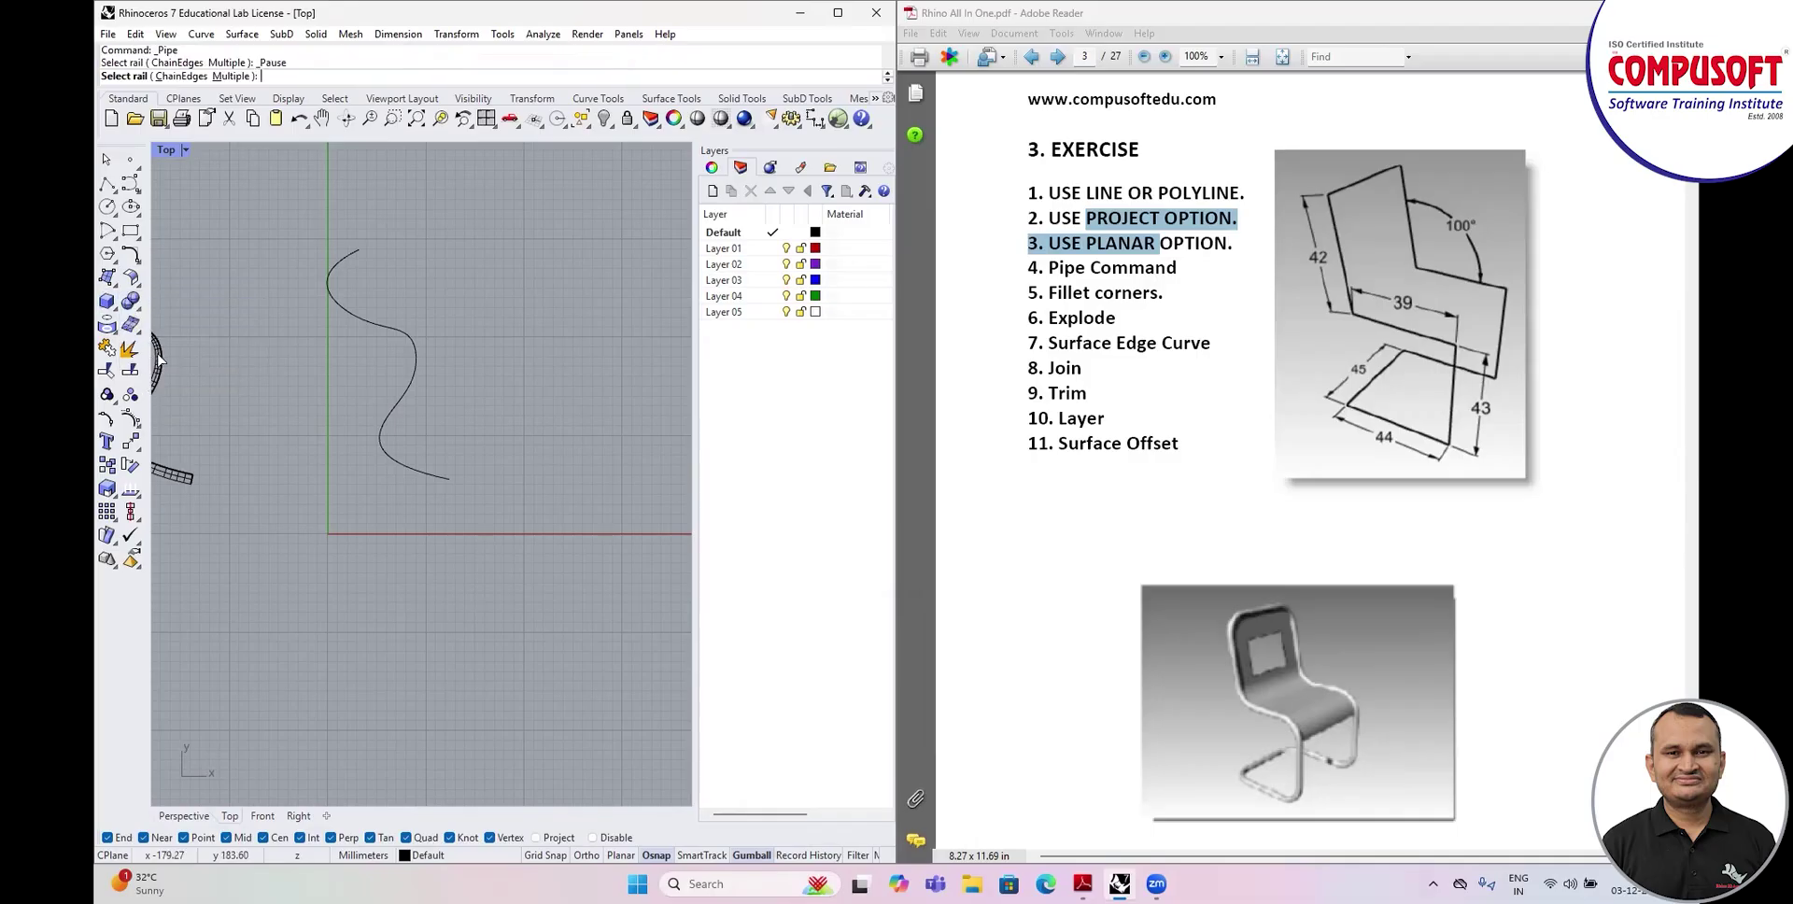
{"action": "left_click", "coordinate": [335, 304]}
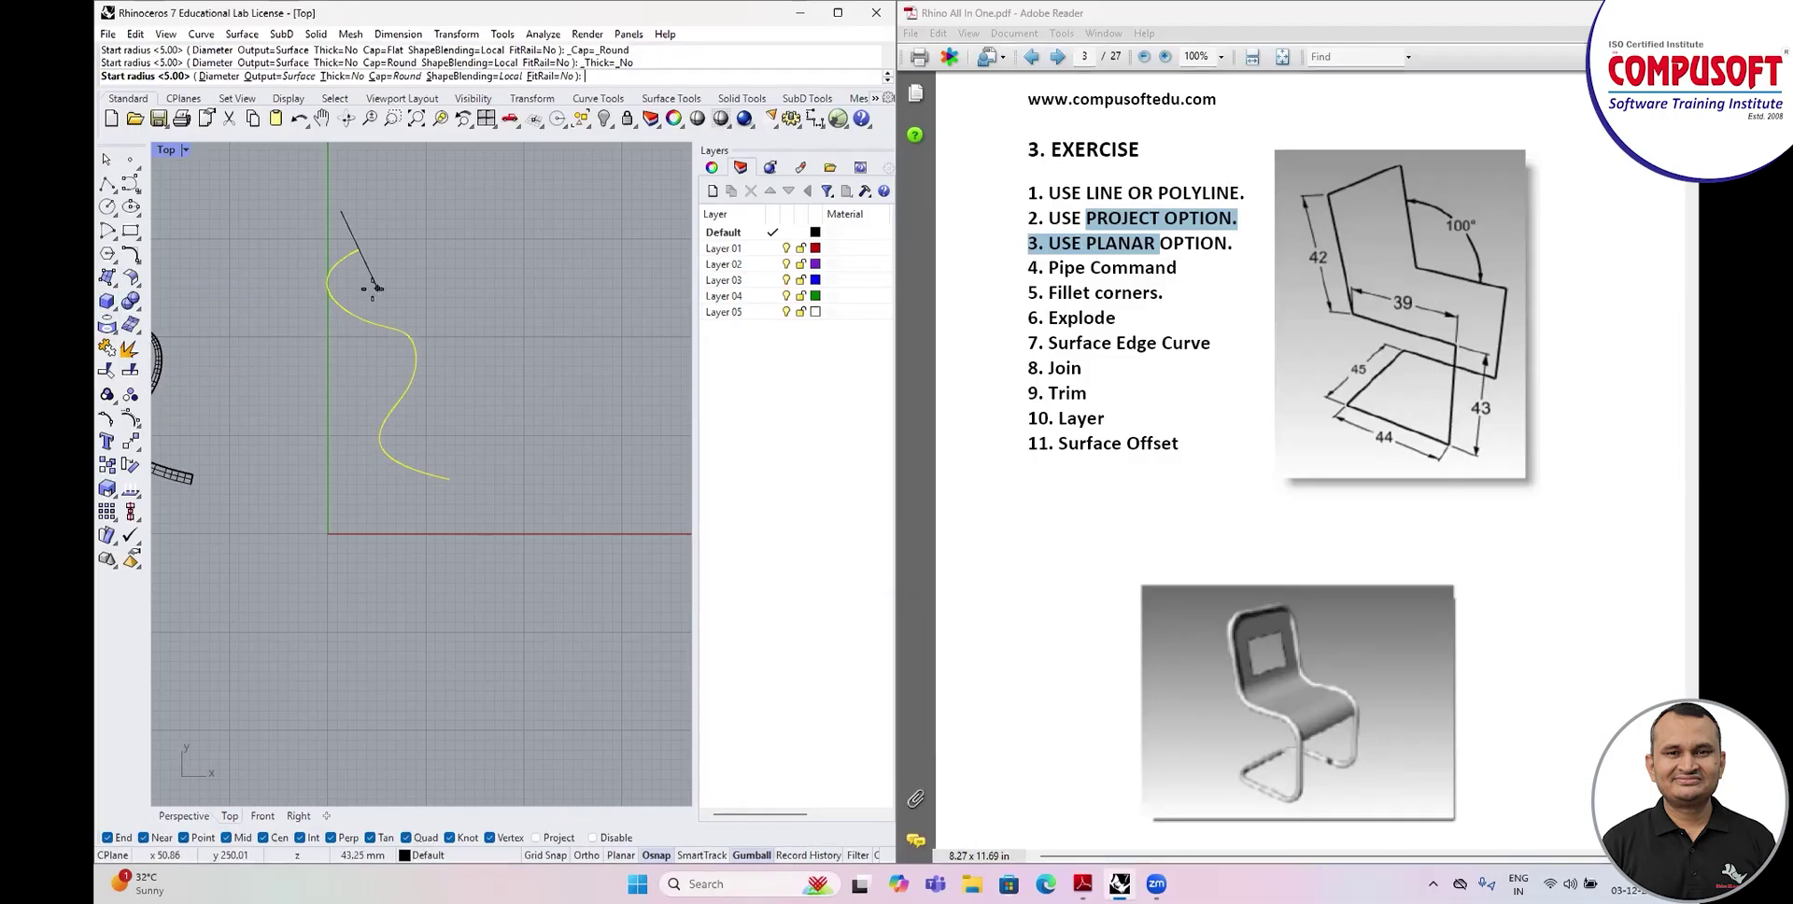
{"action": "type", "text": "2"}
{"action": "key", "text": "Return"}
{"action": "type", "text": "3"}
{"action": "key", "text": "Return"}
{"action": "key", "text": "Return"}
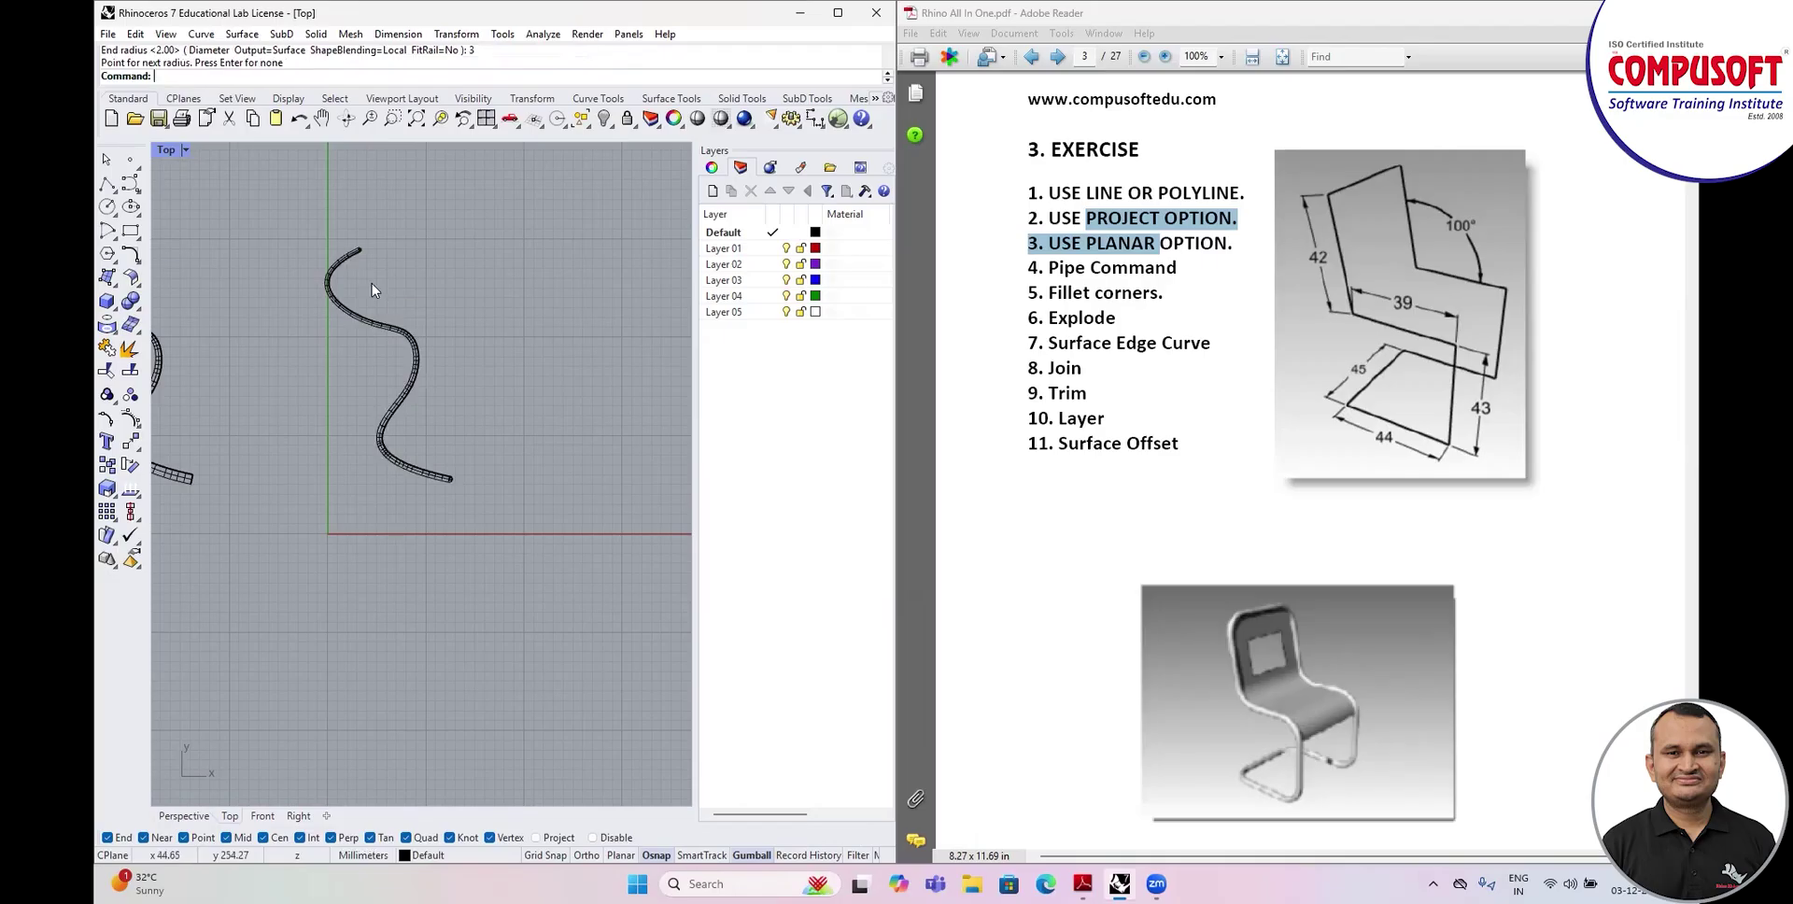
Maximize the Perspective viewport and examine the rounded ends of the new pipe, comparing it with the flat-capped pipe.
{"action": "double_click", "coordinate": [171, 152]}
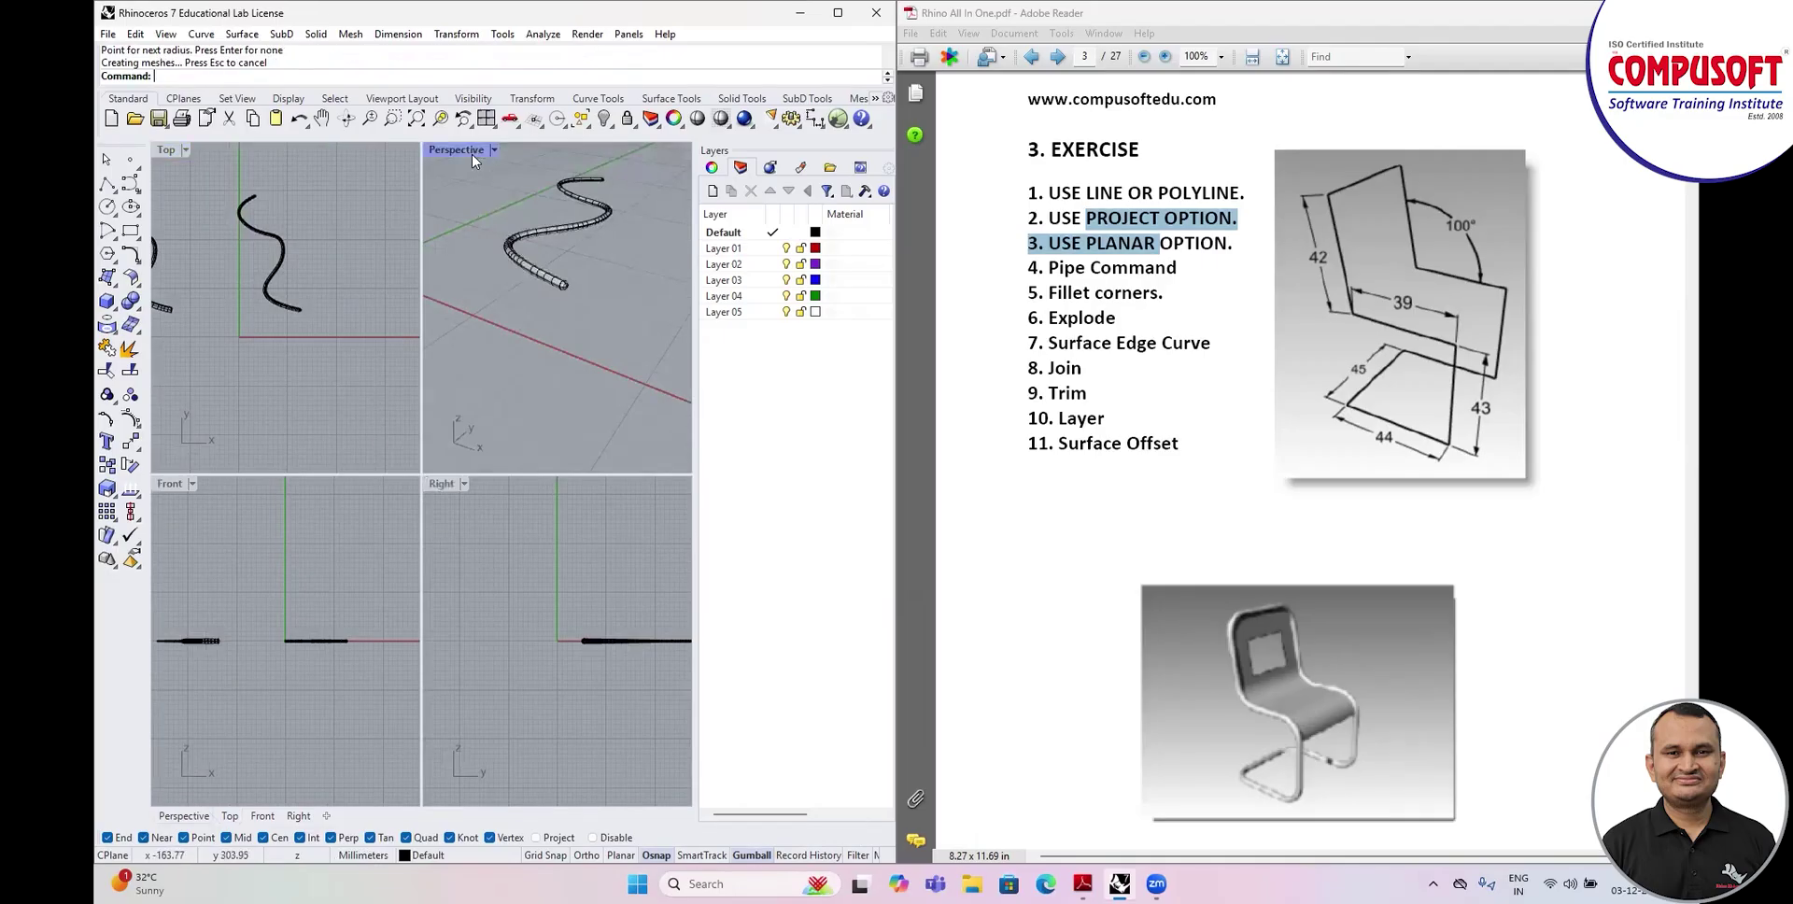
{"action": "double_click", "coordinate": [473, 151]}
{"action": "scroll", "coordinate": [439, 418], "scroll_direction": "up", "scroll_amount": 5}
{"action": "right_click_drag", "start_coordinate": [489, 444], "coordinate": [263, 400]}
{"action": "scroll", "coordinate": [289, 445], "scroll_direction": "down", "scroll_amount": 5}
{"action": "scroll", "coordinate": [524, 395], "scroll_direction": "up", "scroll_amount": 6}
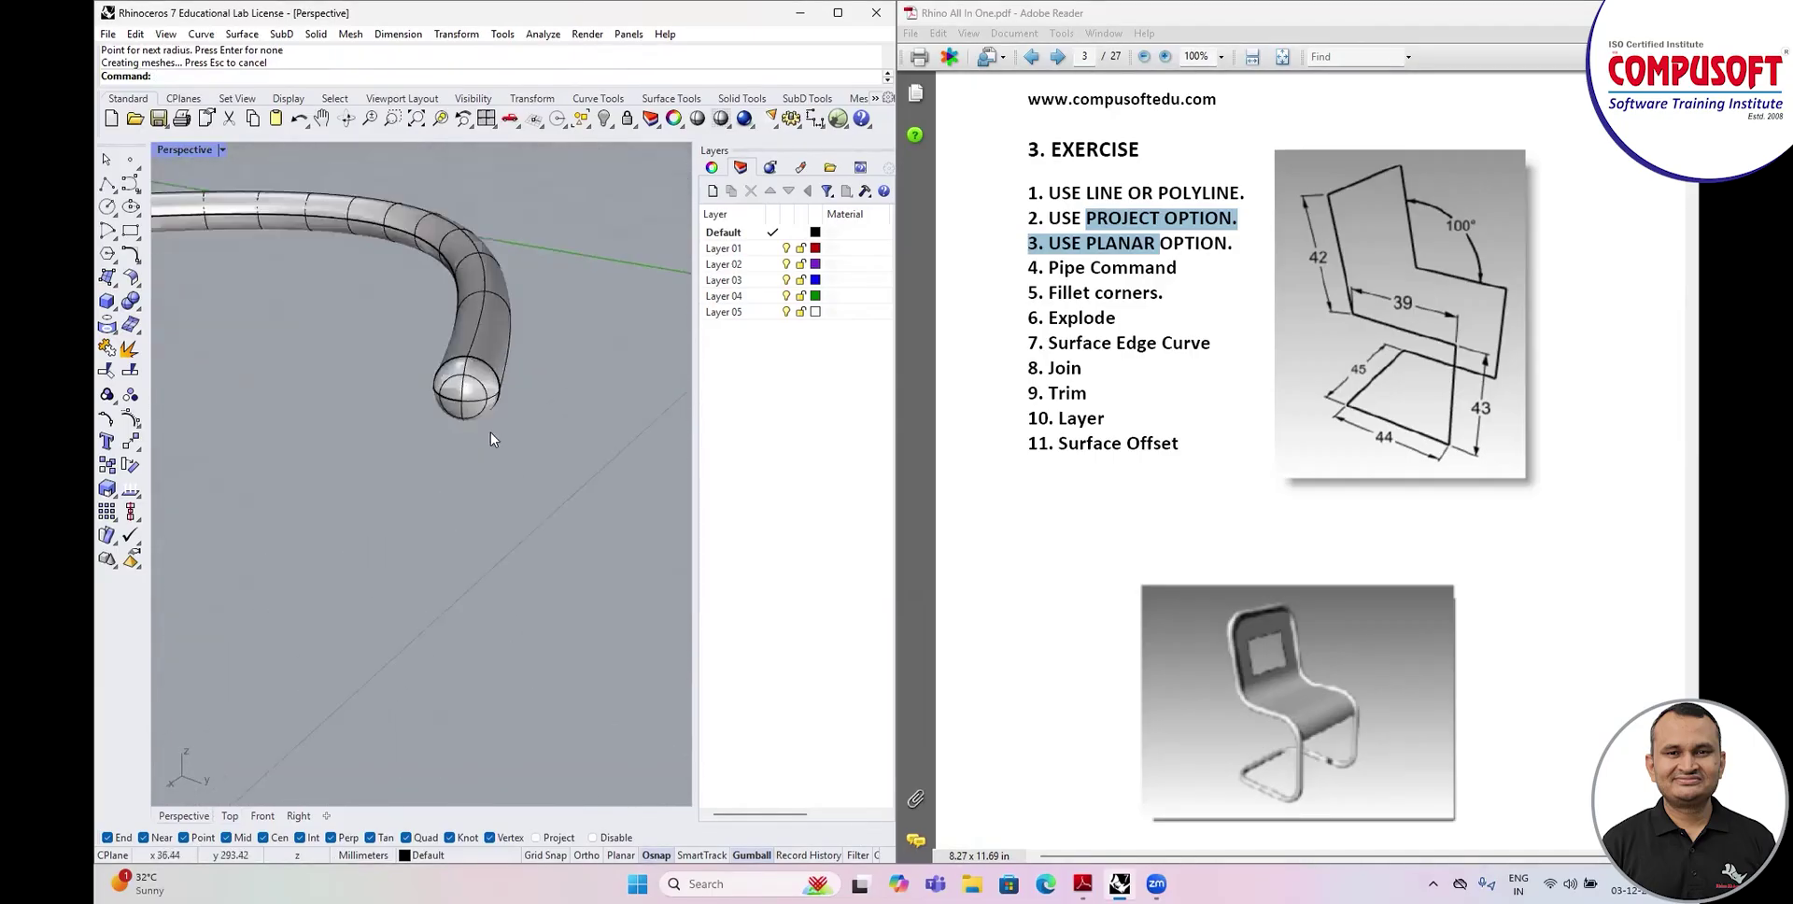
{"action": "scroll", "coordinate": [547, 345], "scroll_direction": "up", "scroll_amount": 3}
{"action": "scroll", "coordinate": [547, 346], "scroll_direction": "down", "scroll_amount": 3}
{"action": "right_click_drag", "start_coordinate": [547, 346], "coordinate": [431, 425]}
{"action": "scroll", "coordinate": [400, 382], "scroll_direction": "down", "scroll_amount": 4}
{"action": "scroll", "coordinate": [296, 376], "scroll_direction": "down", "scroll_amount": 5}
{"action": "scroll", "coordinate": [252, 429], "scroll_direction": "up", "scroll_amount": 8}
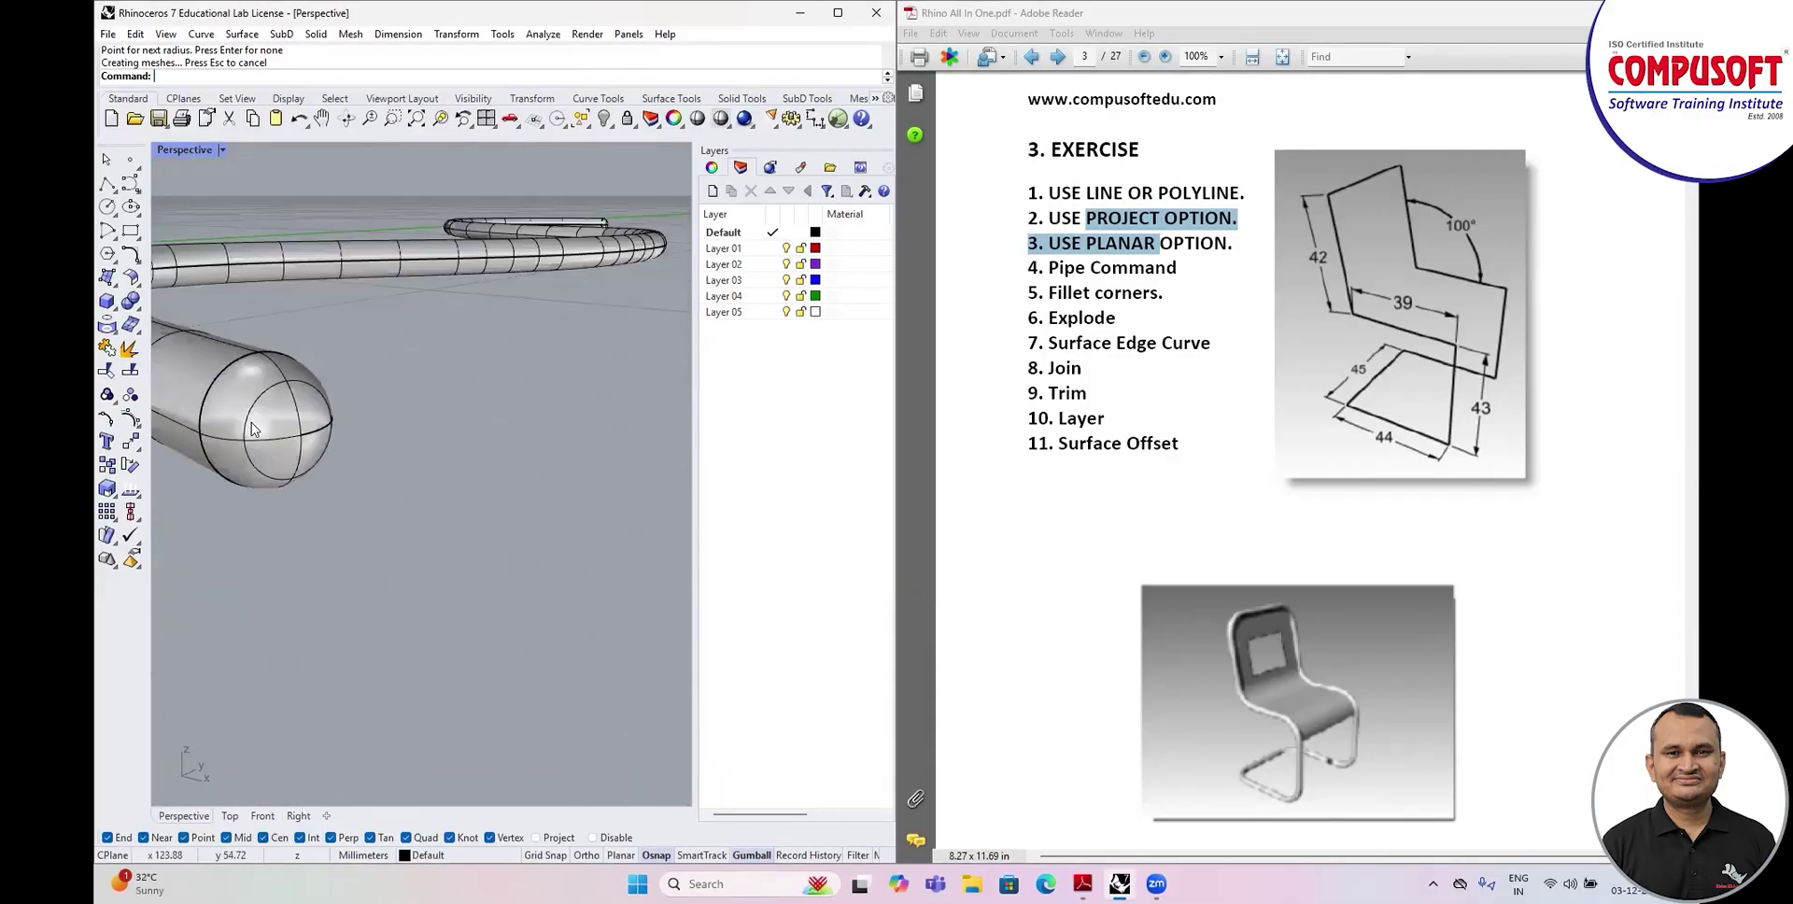
{"action": "scroll", "coordinate": [318, 408], "scroll_direction": "down", "scroll_amount": 8}
{"action": "right_click_drag", "start_coordinate": [318, 408], "coordinate": [351, 355]}
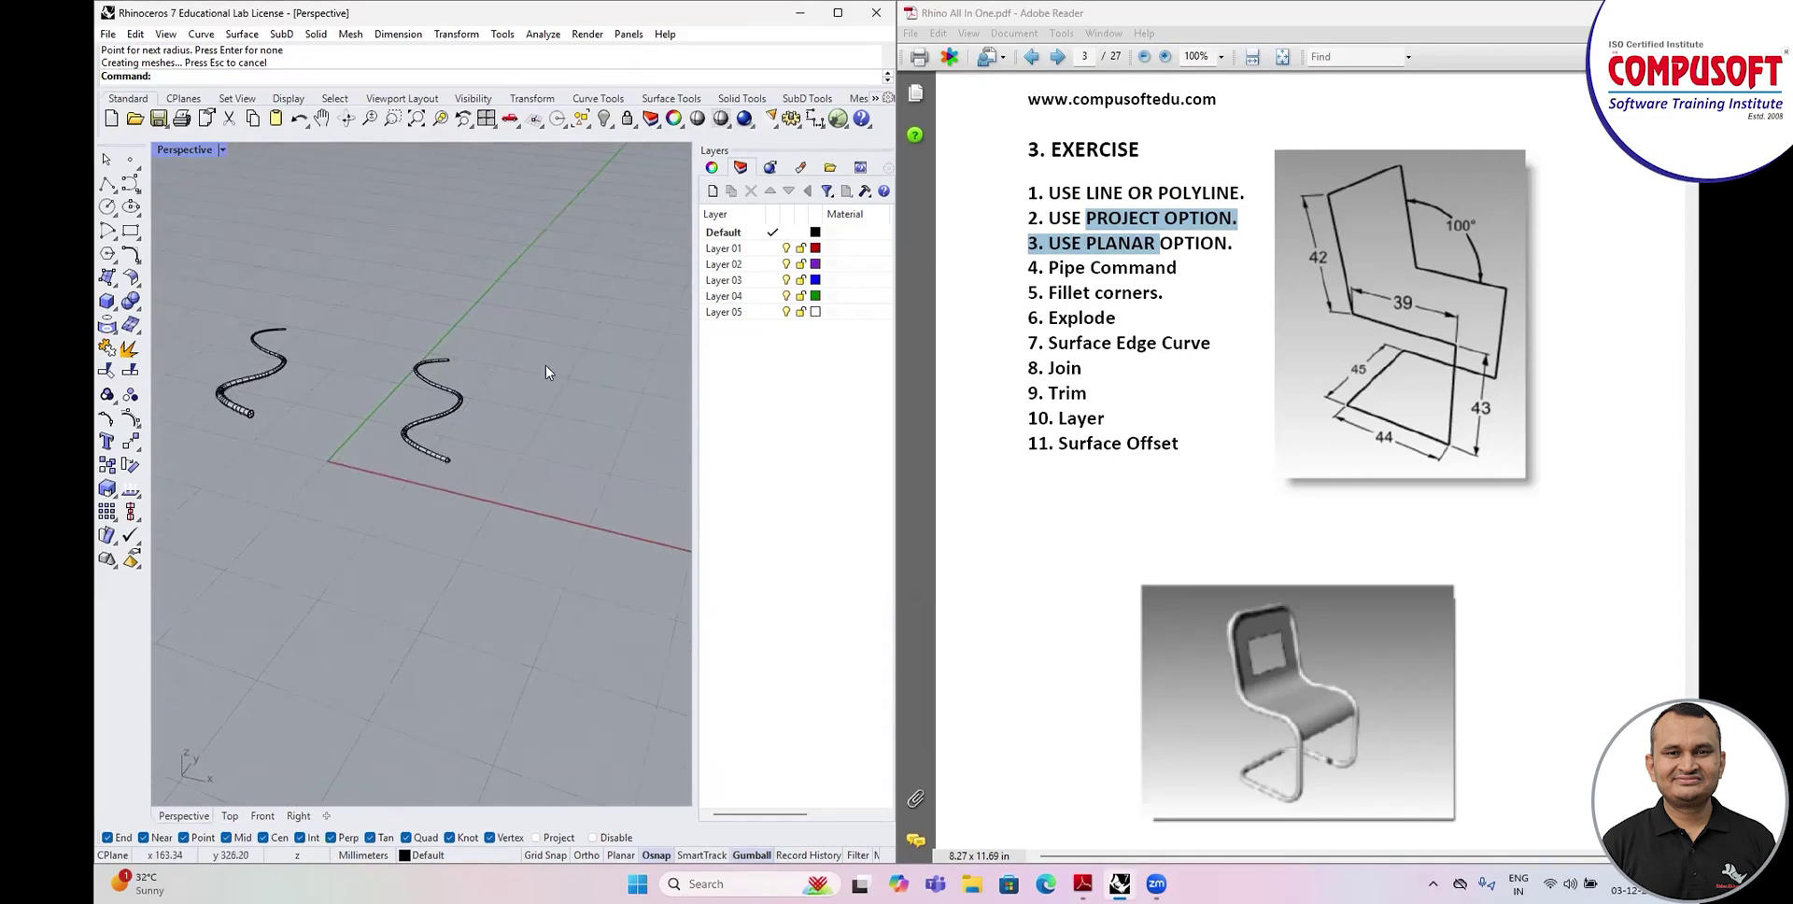
Delete both pipes and the wavy rail curve, and maximize the empty Top viewport.
{"action": "left_click_drag", "start_coordinate": [234, 282], "coordinate": [547, 517]}
{"action": "key", "text": "Delete"}
{"action": "left_click", "coordinate": [224, 394]}
{"action": "key", "text": "Delete"}
{"action": "double_click", "coordinate": [178, 150]}
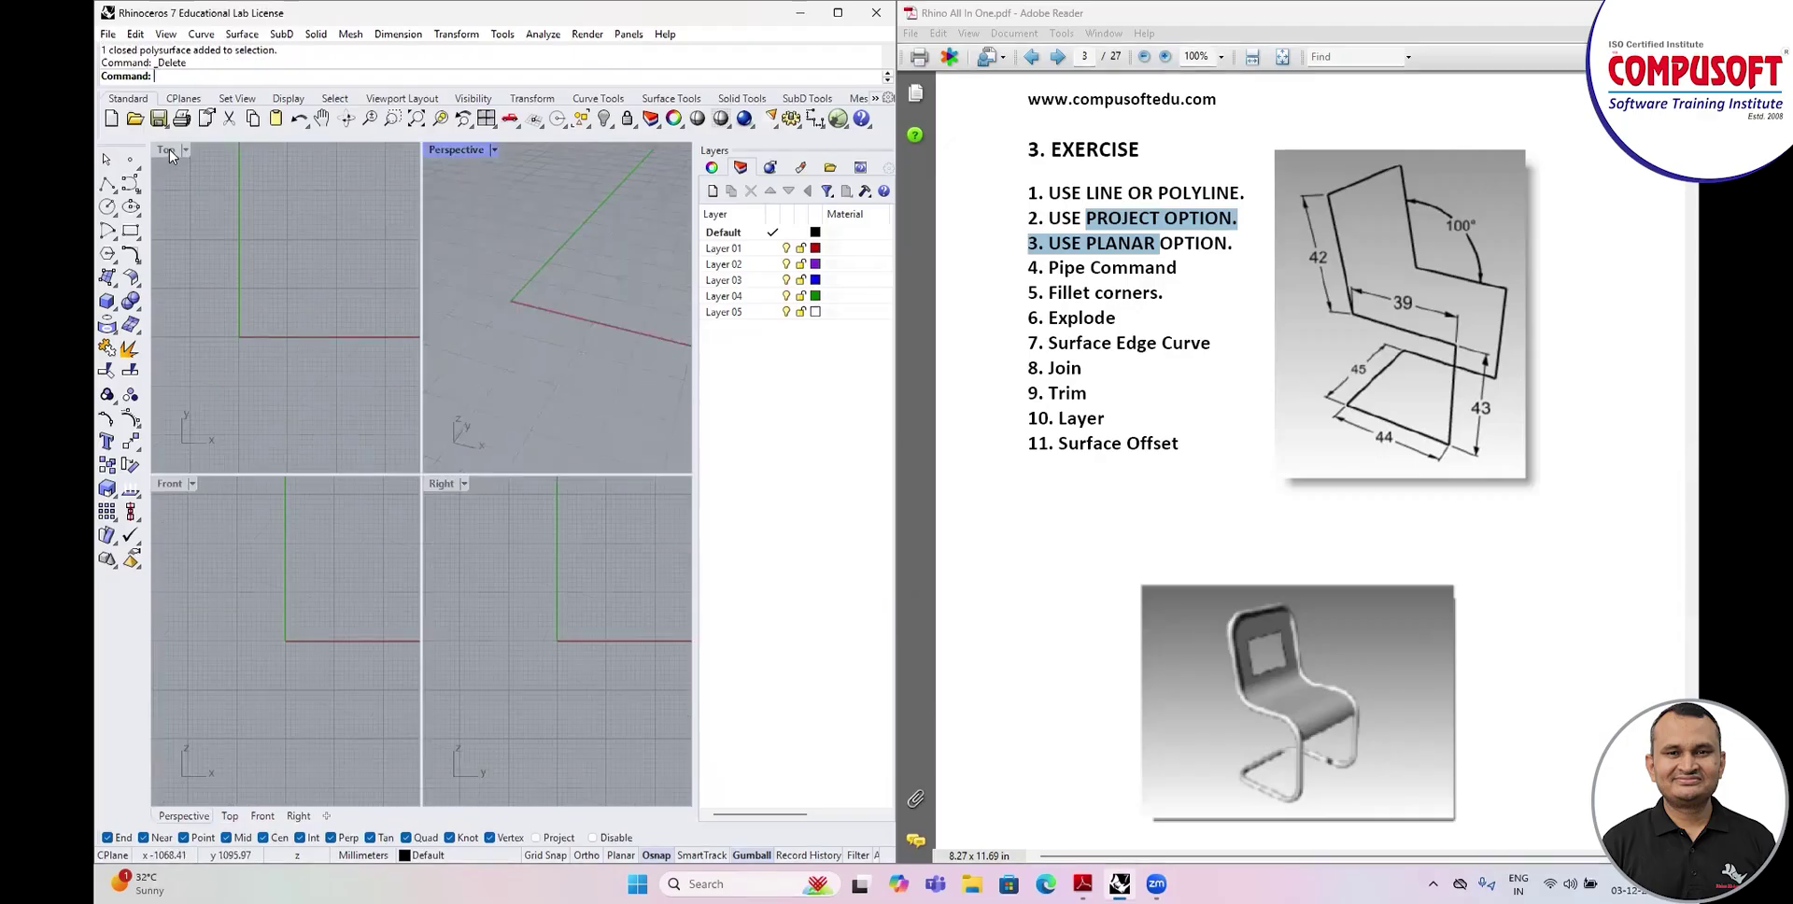
{"action": "double_click", "coordinate": [166, 150]}
Draw an open zigzag polyline with nine points above the X axis, starting near the Y axis.
{"action": "left_click", "coordinate": [108, 184]}
{"action": "left_click", "coordinate": [329, 288]}
{"action": "left_click", "coordinate": [366, 364]}
{"action": "left_click", "coordinate": [399, 311]}
{"action": "left_click", "coordinate": [439, 357]}
{"action": "left_click", "coordinate": [467, 299]}
{"action": "left_click", "coordinate": [509, 362]}
{"action": "left_click", "coordinate": [546, 297]}
{"action": "left_click", "coordinate": [566, 339]}
{"action": "left_click", "coordinate": [600, 296]}
{"action": "key", "text": "Return"}
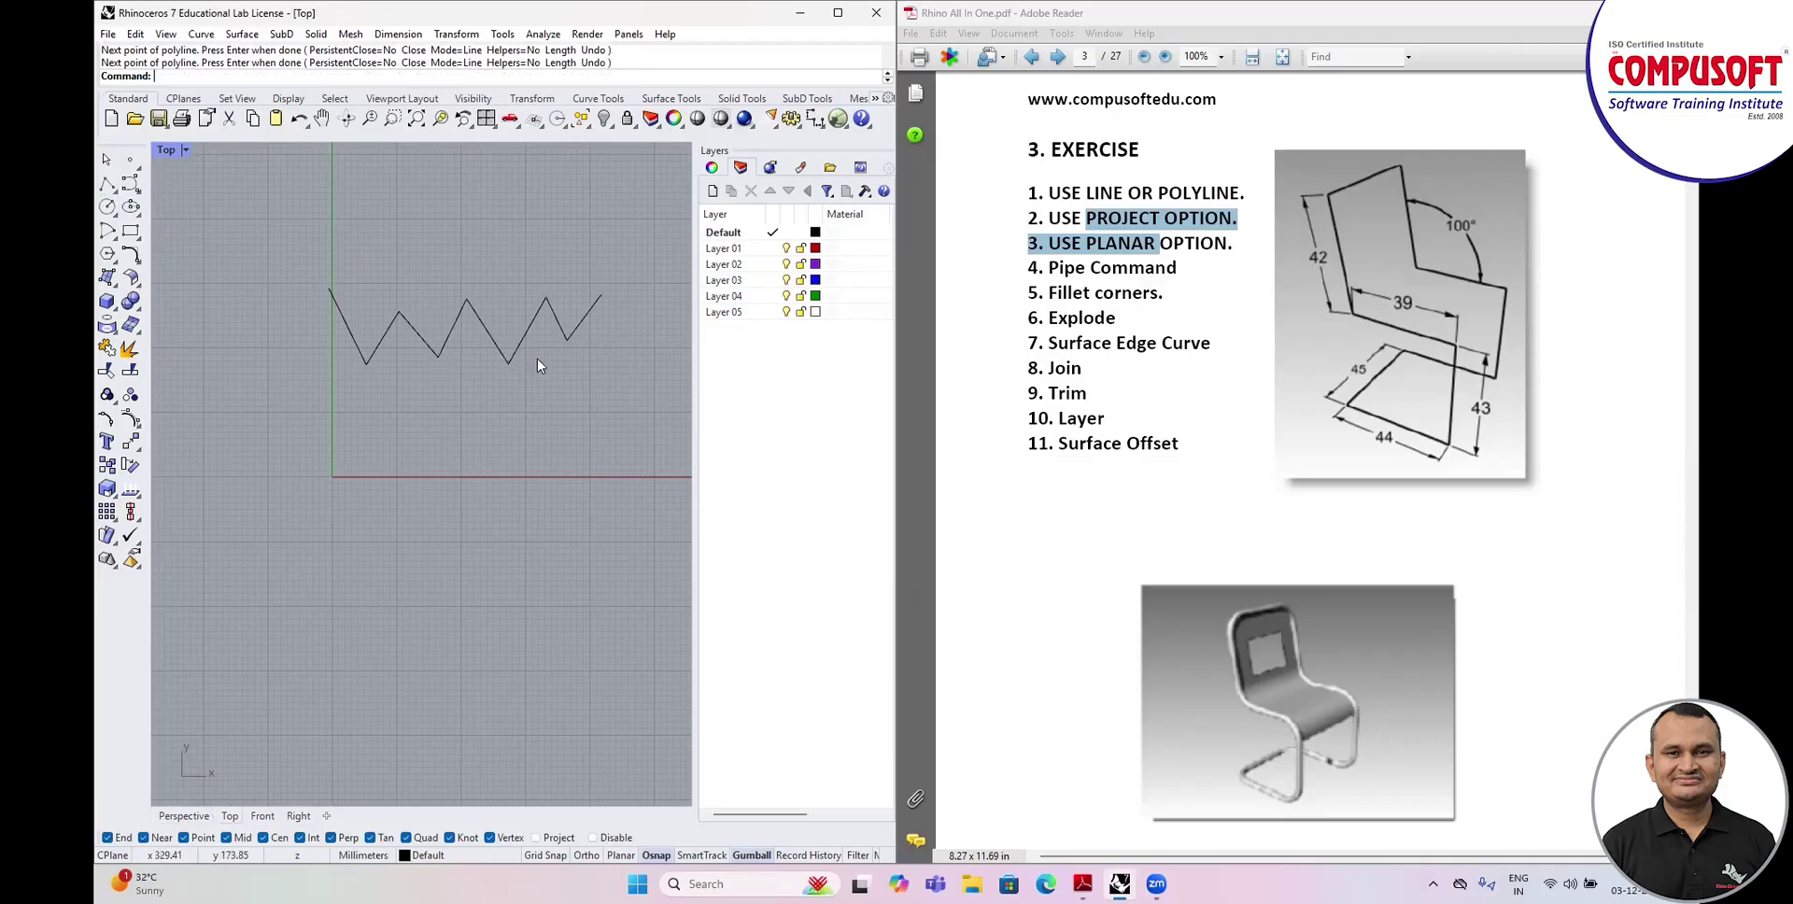
{"action": "left_click", "coordinate": [432, 353]}
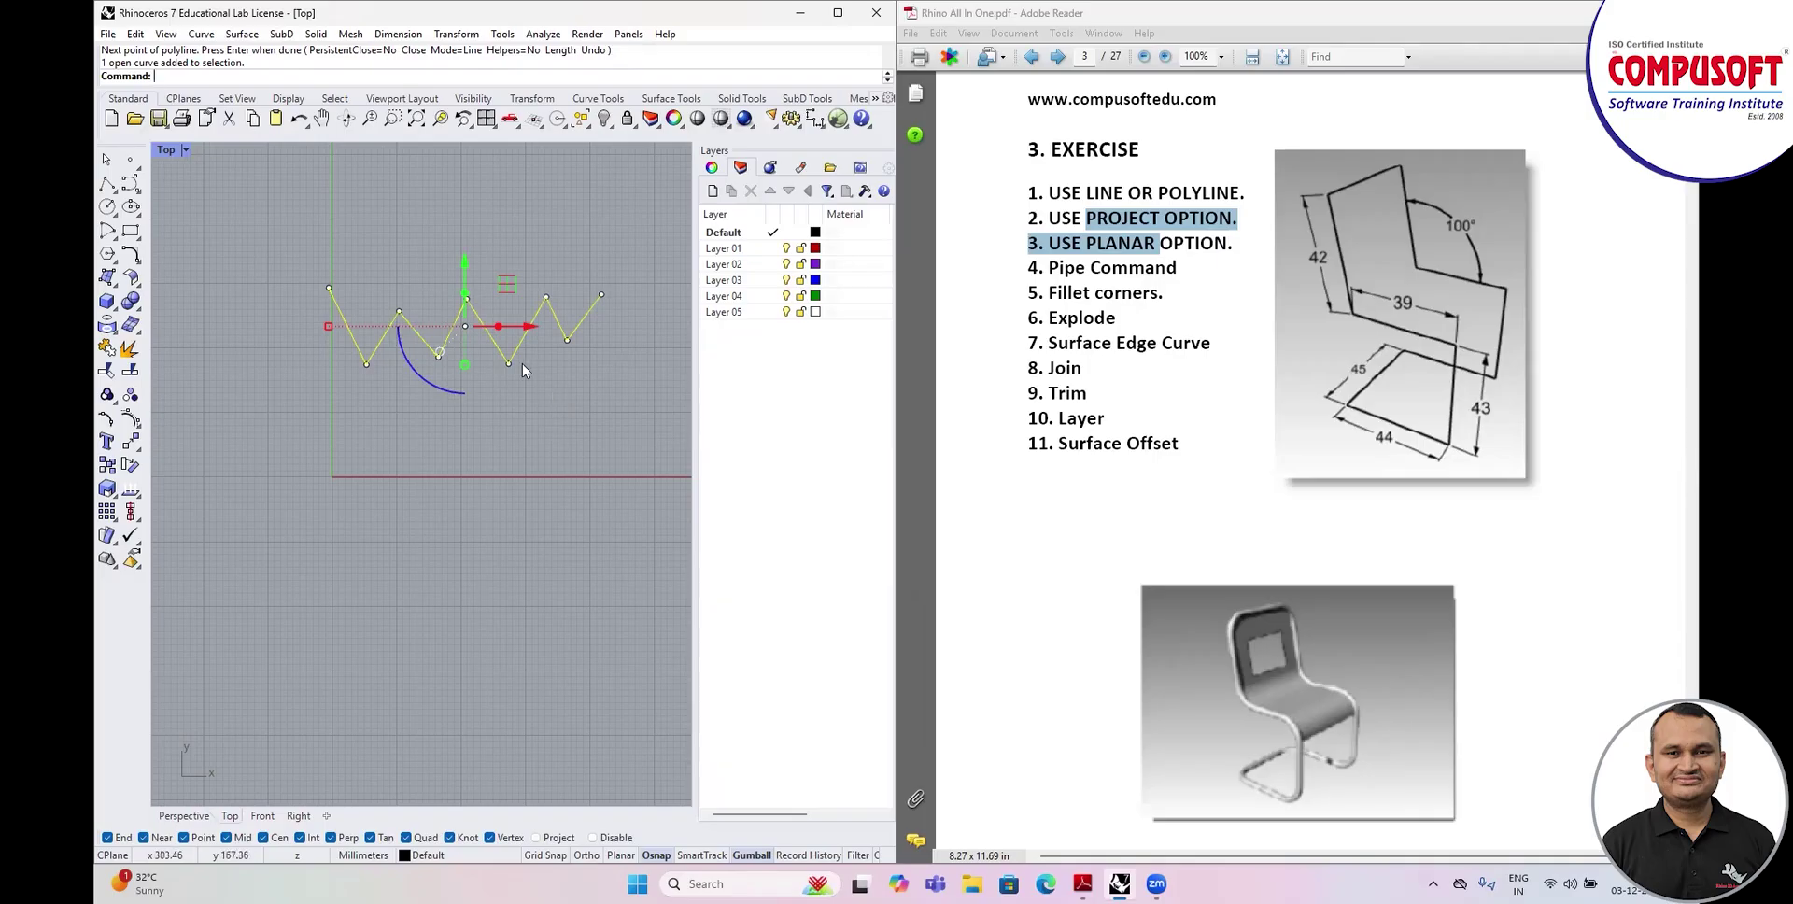
{"action": "key", "text": "Escape"}
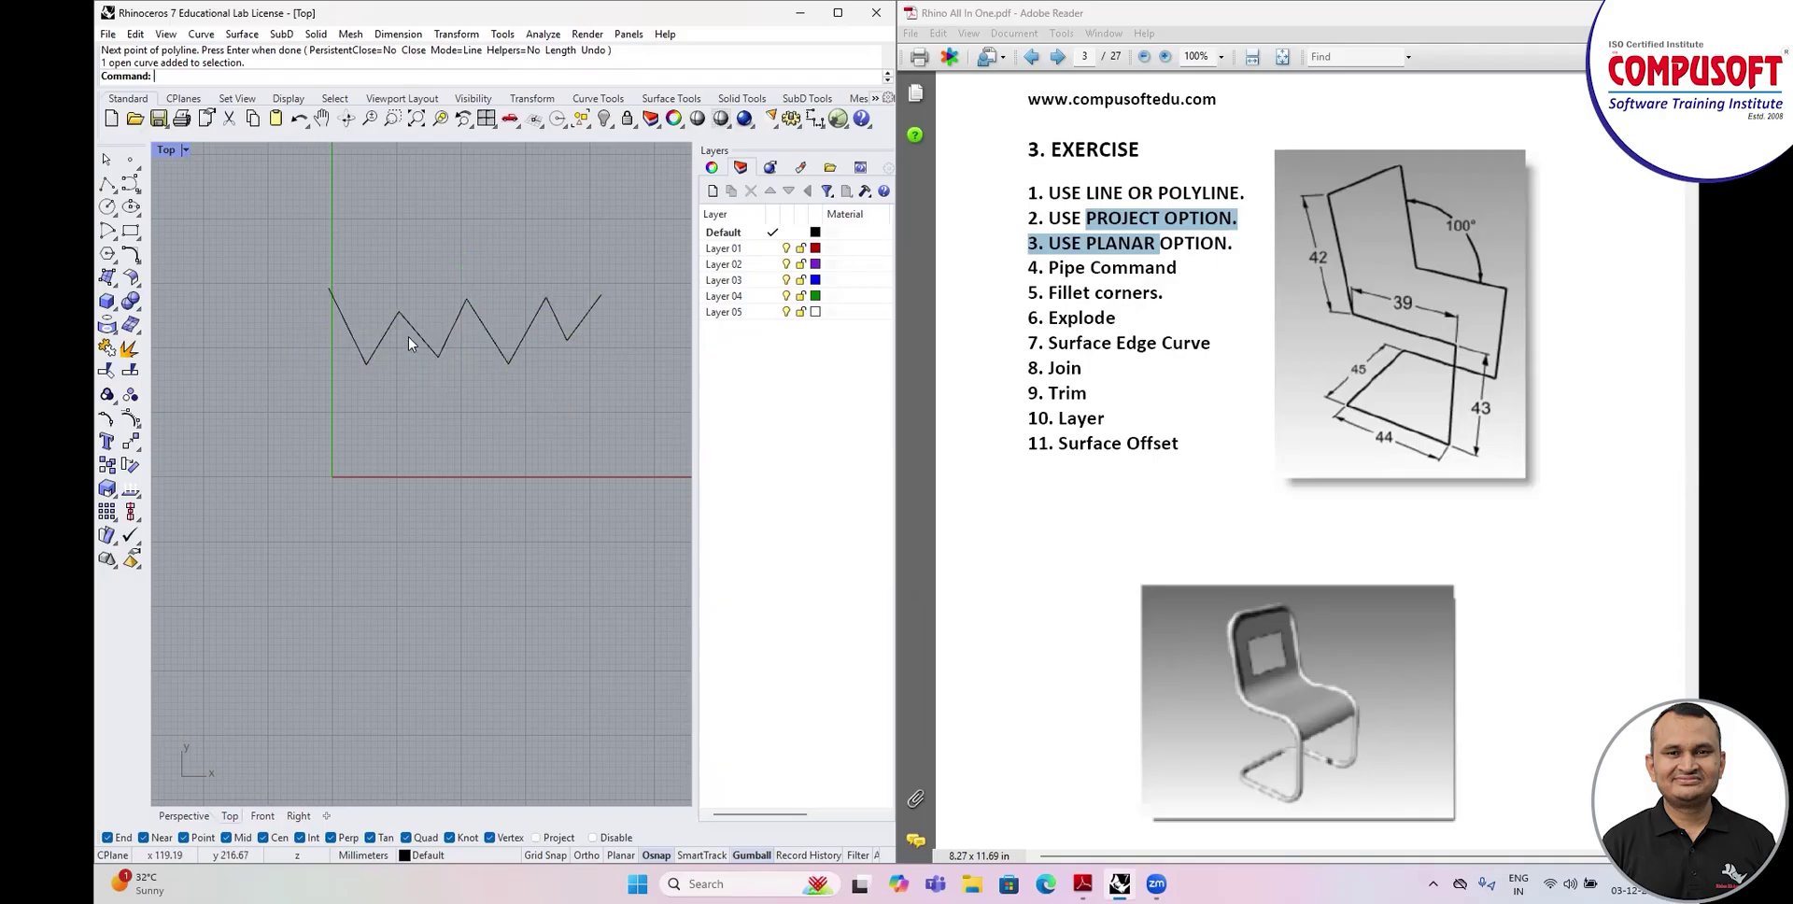
Fillet the zigzag's first lower corner, nearest the Y axis, with radius 1.
{"action": "scroll", "coordinate": [366, 342], "scroll_direction": "up", "scroll_amount": 2}
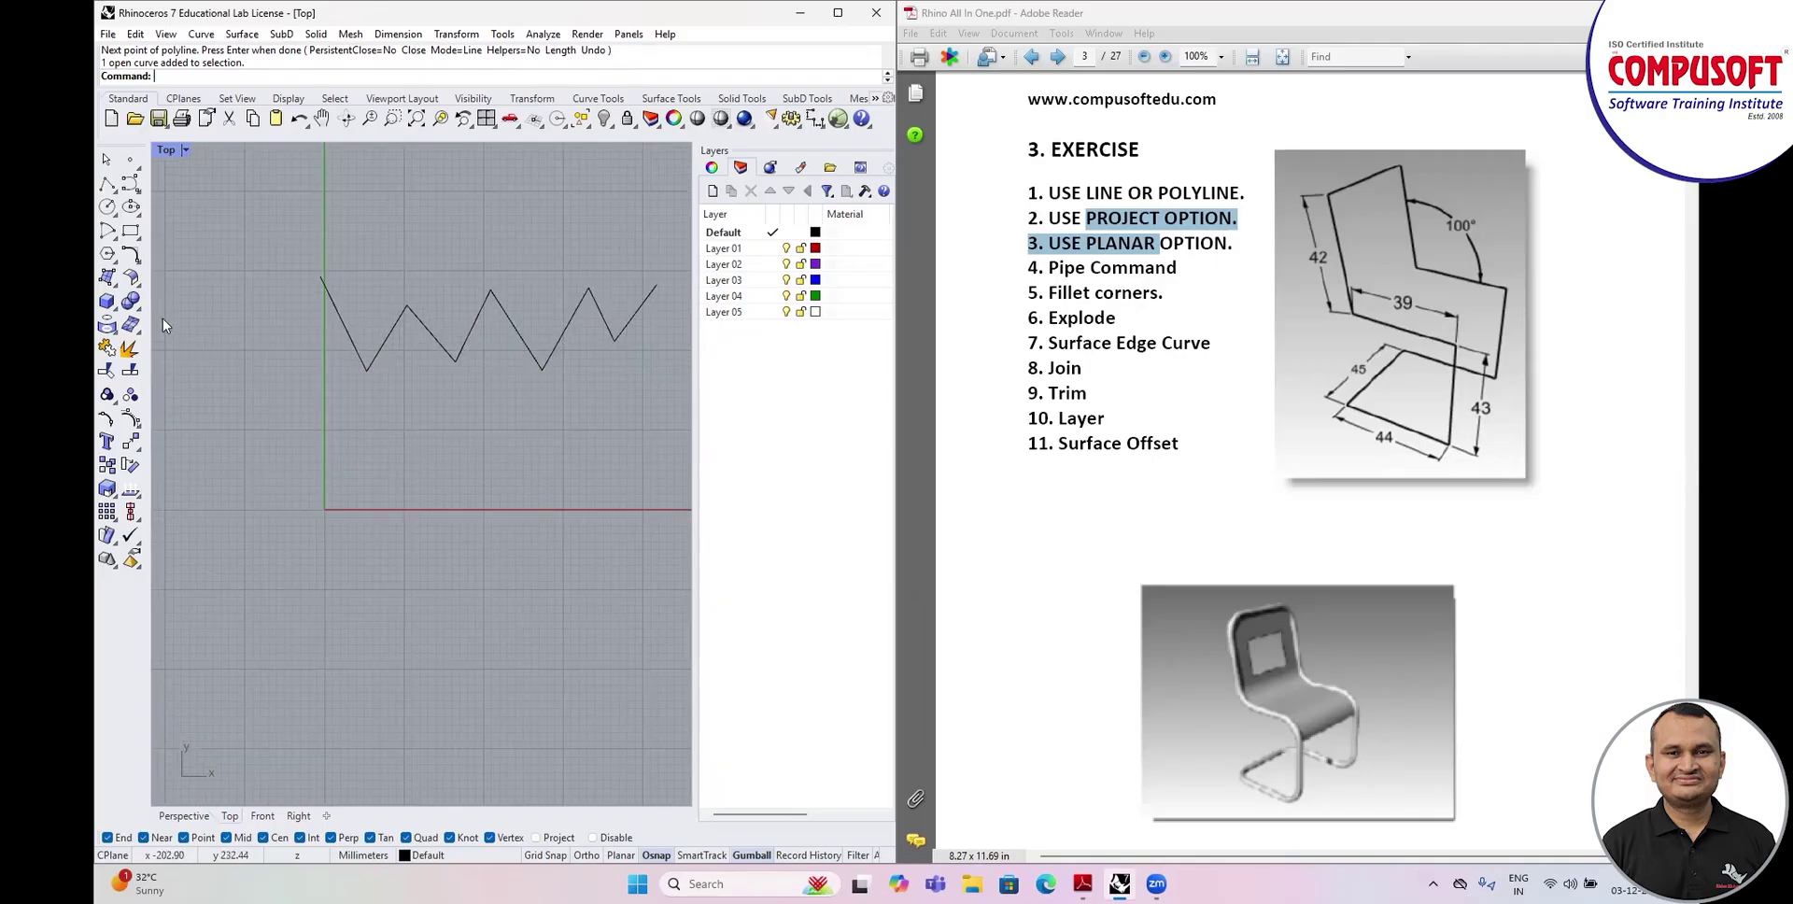
{"action": "left_click", "coordinate": [137, 262]}
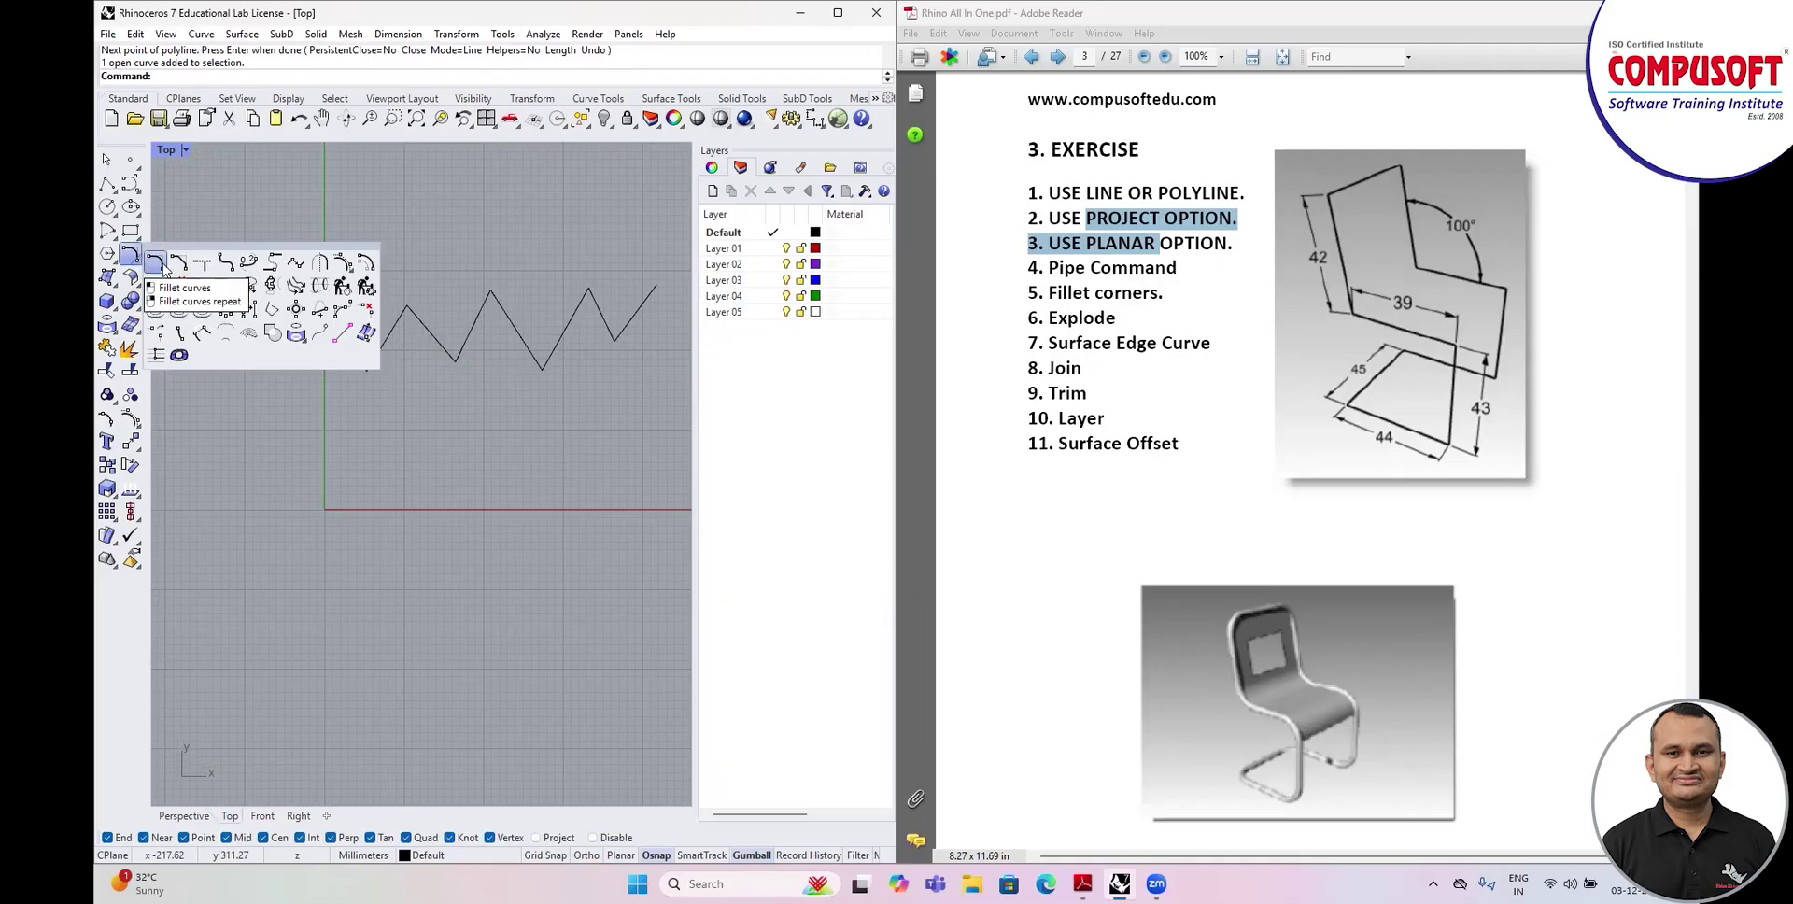
{"action": "left_click", "coordinate": [155, 265]}
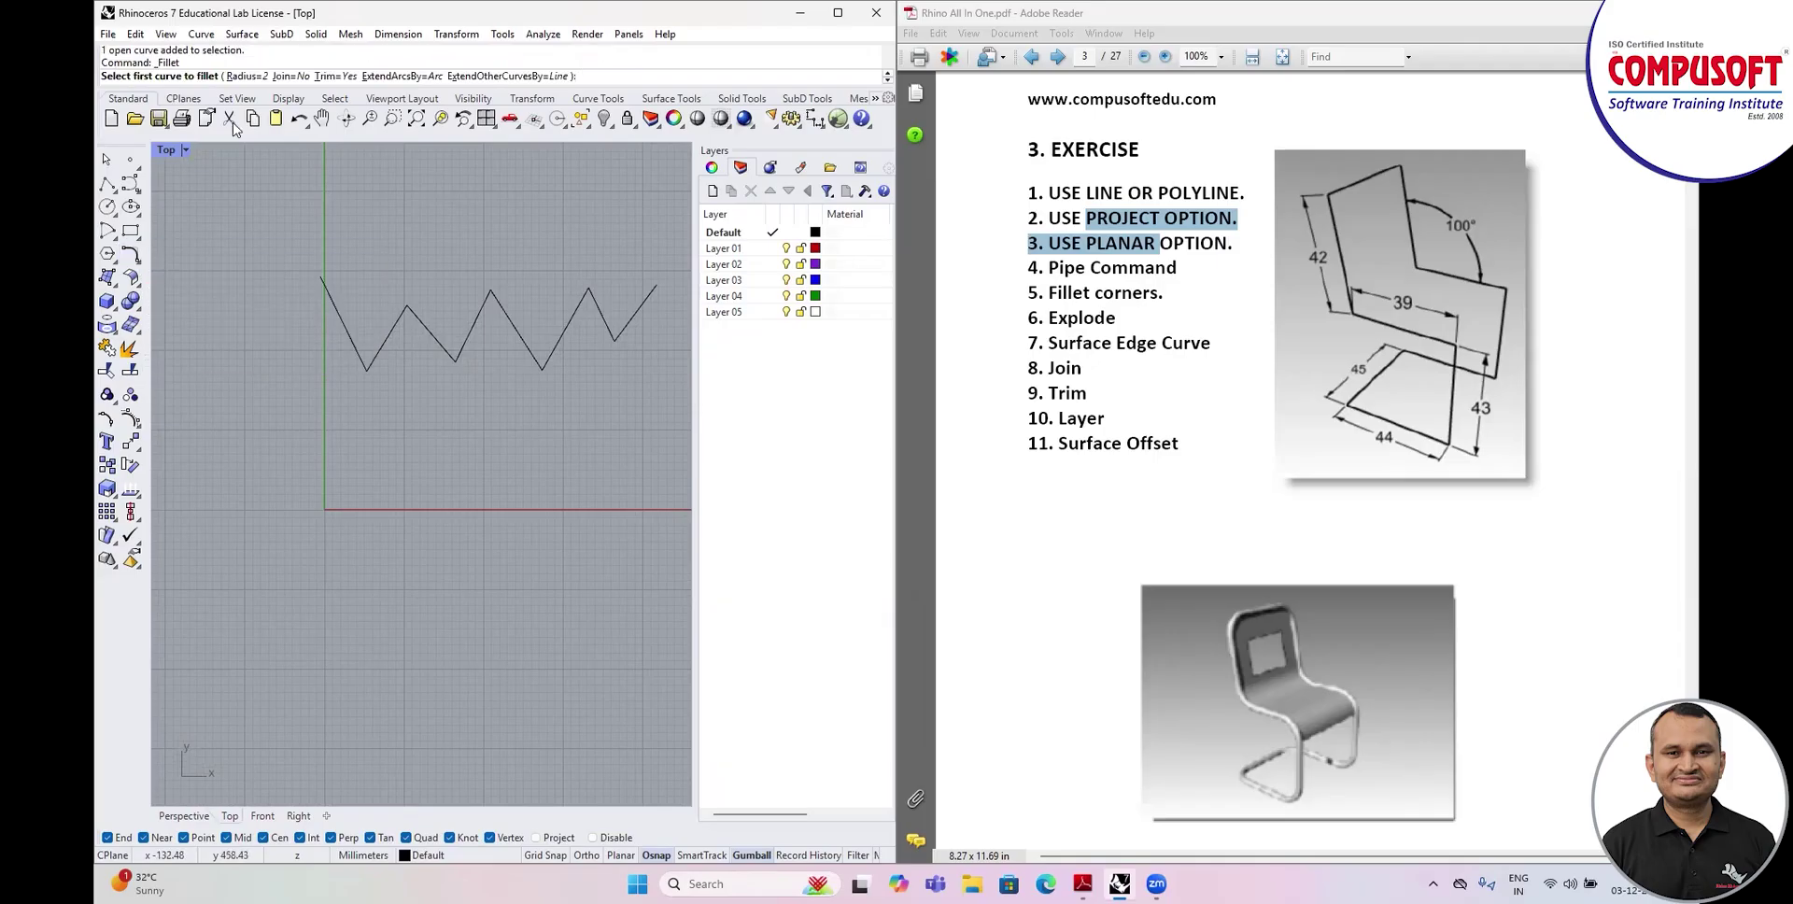
{"action": "left_click", "coordinate": [247, 77]}
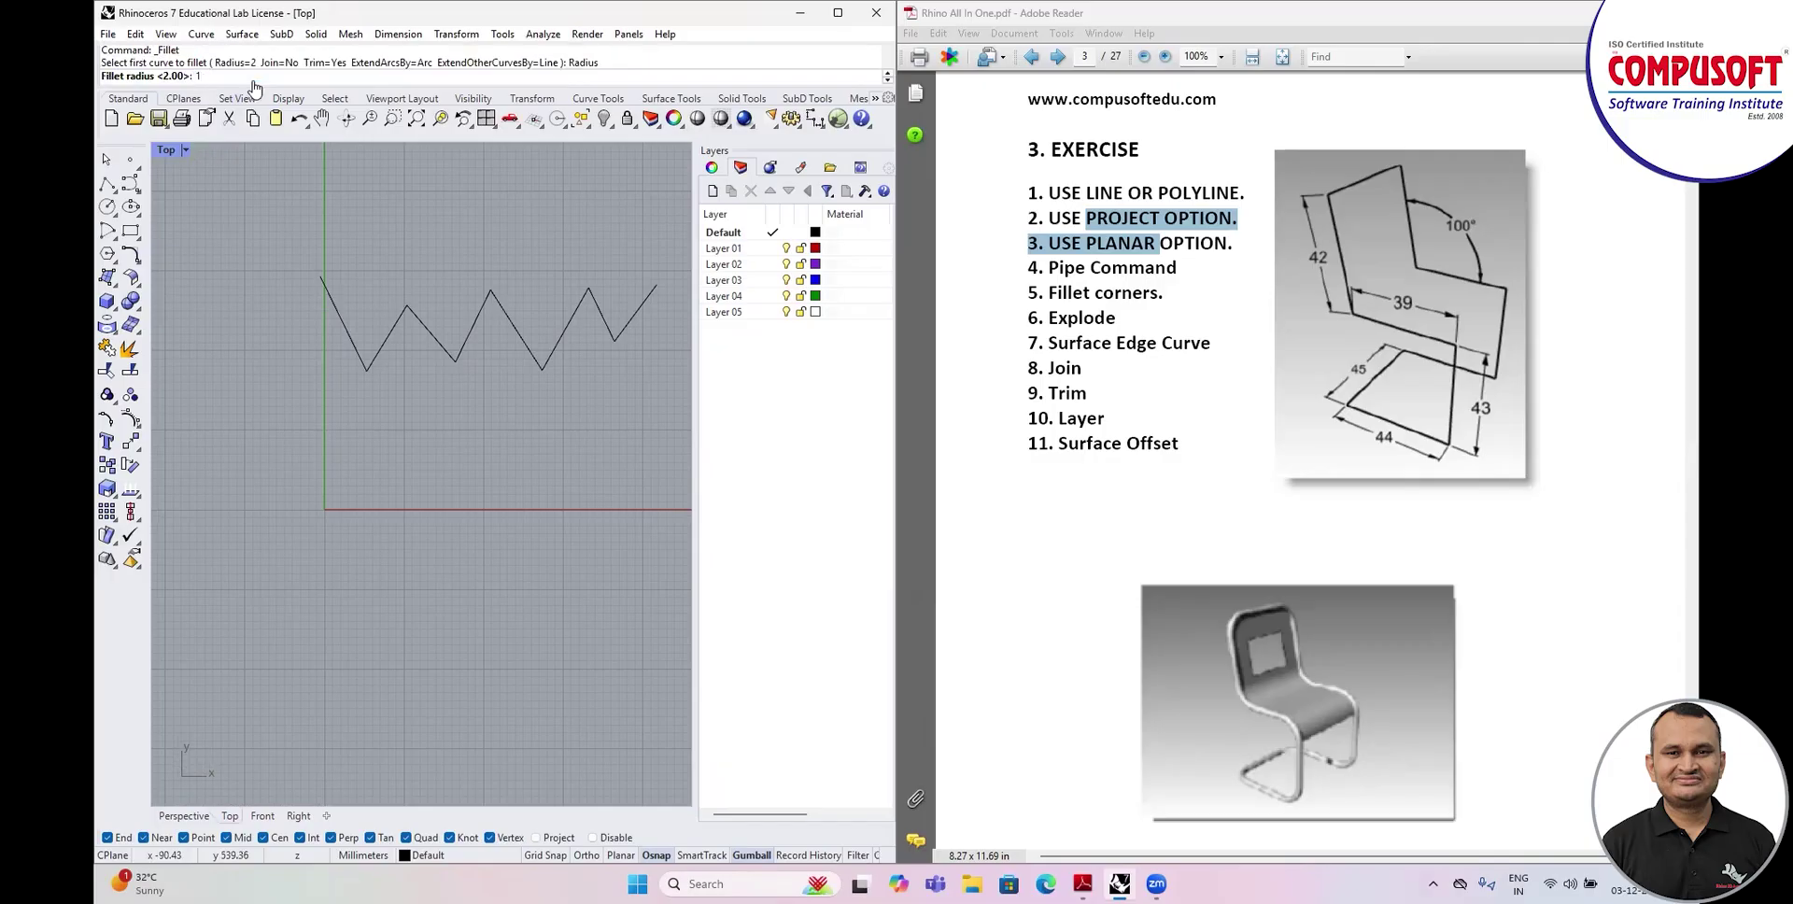
{"action": "key", "text": "Return"}
{"action": "scroll", "coordinate": [432, 330], "scroll_direction": "up", "scroll_amount": 3}
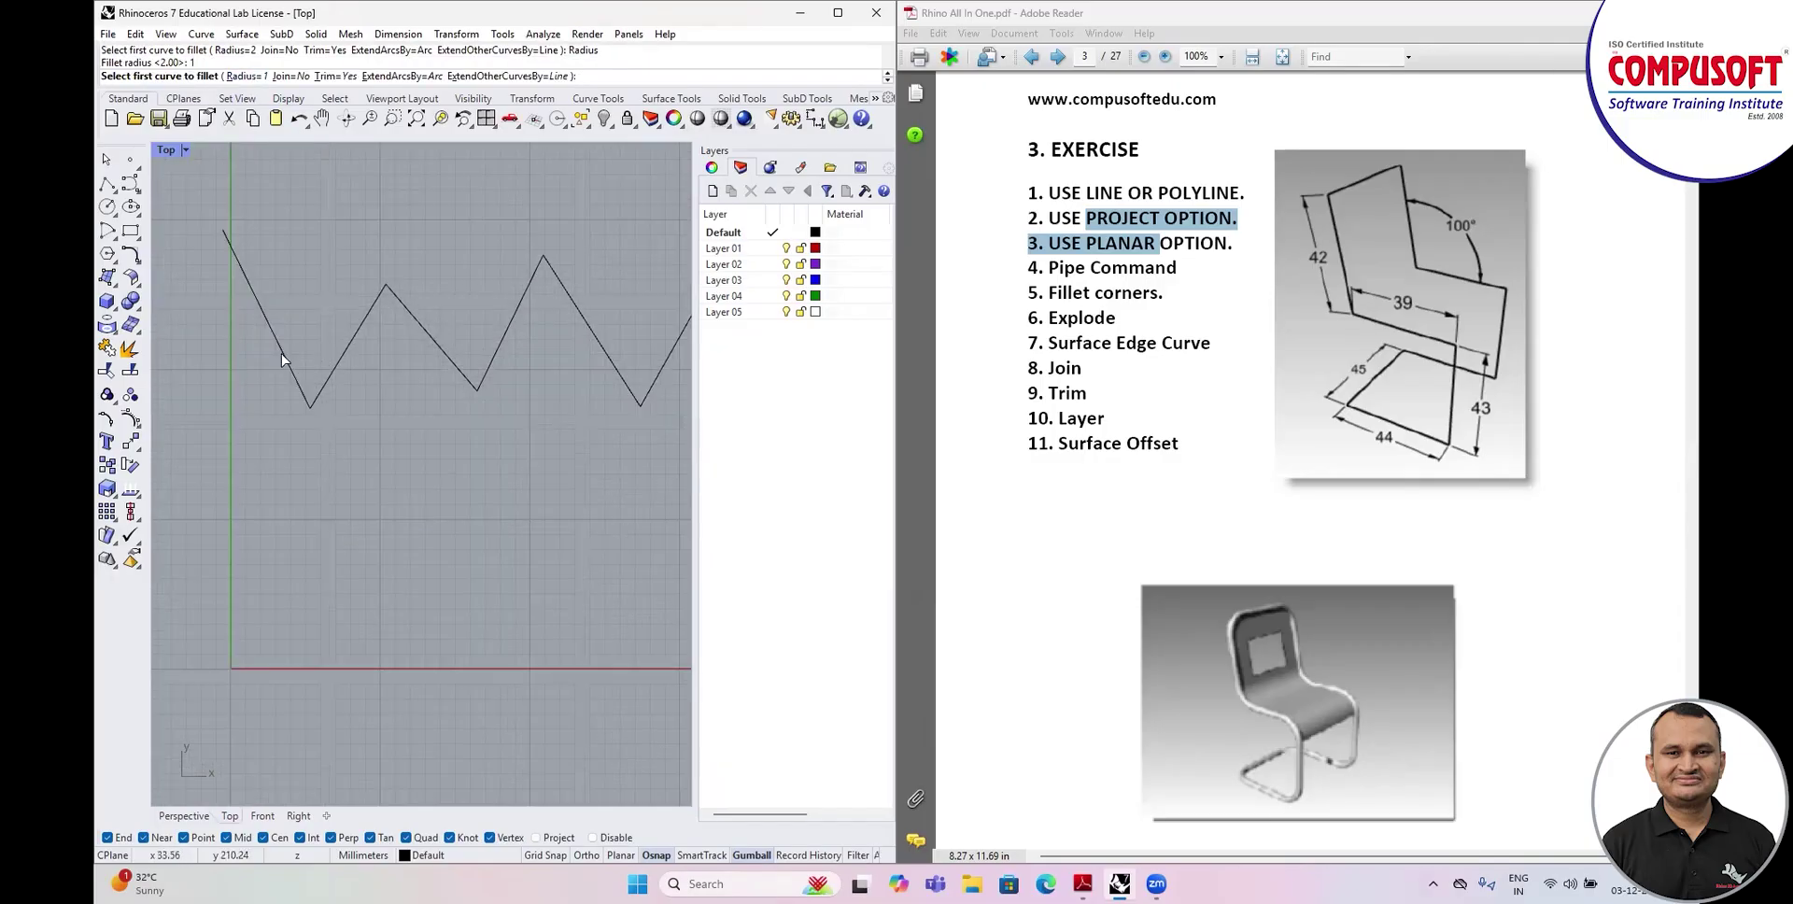
{"action": "left_click", "coordinate": [282, 354]}
{"action": "left_click", "coordinate": [323, 376]}
{"action": "scroll", "coordinate": [309, 403], "scroll_direction": "up", "scroll_amount": 4}
{"action": "scroll", "coordinate": [311, 408], "scroll_direction": "up", "scroll_amount": 1}
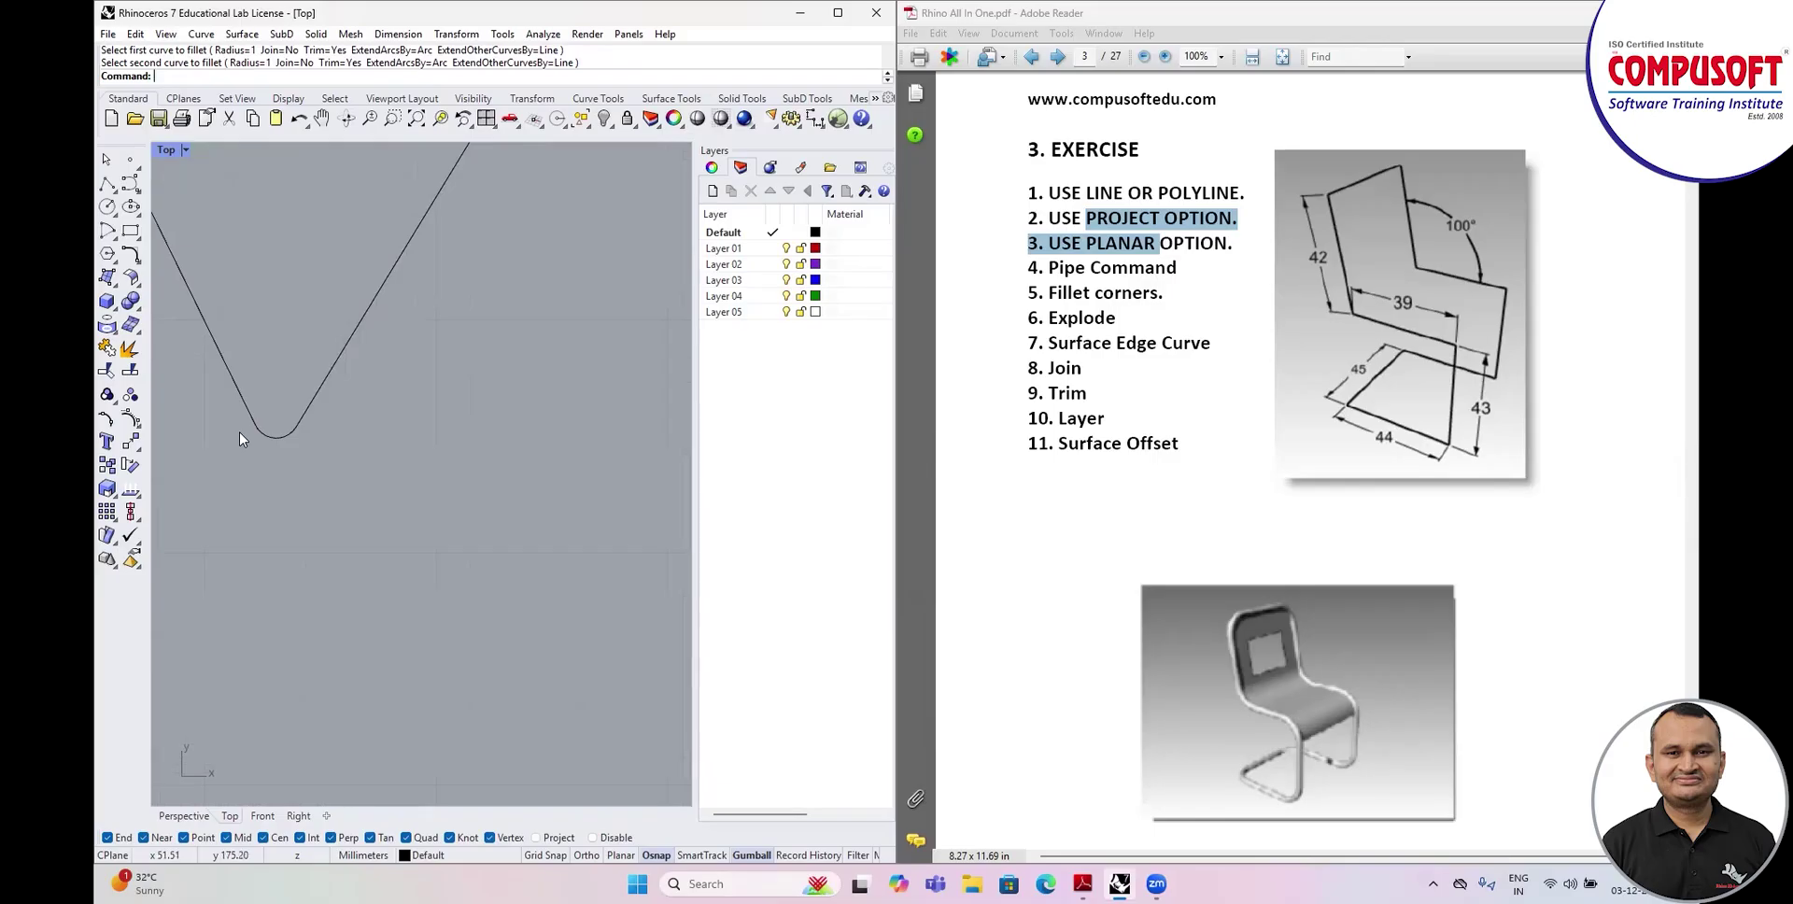
Fillet all remaining sharp corners of the zigzag polyline at once with Fillet Corners, using radius 5.
{"action": "scroll", "coordinate": [240, 437], "scroll_direction": "down", "scroll_amount": 8}
{"action": "scroll", "coordinate": [201, 424], "scroll_direction": "up", "scroll_amount": 1}
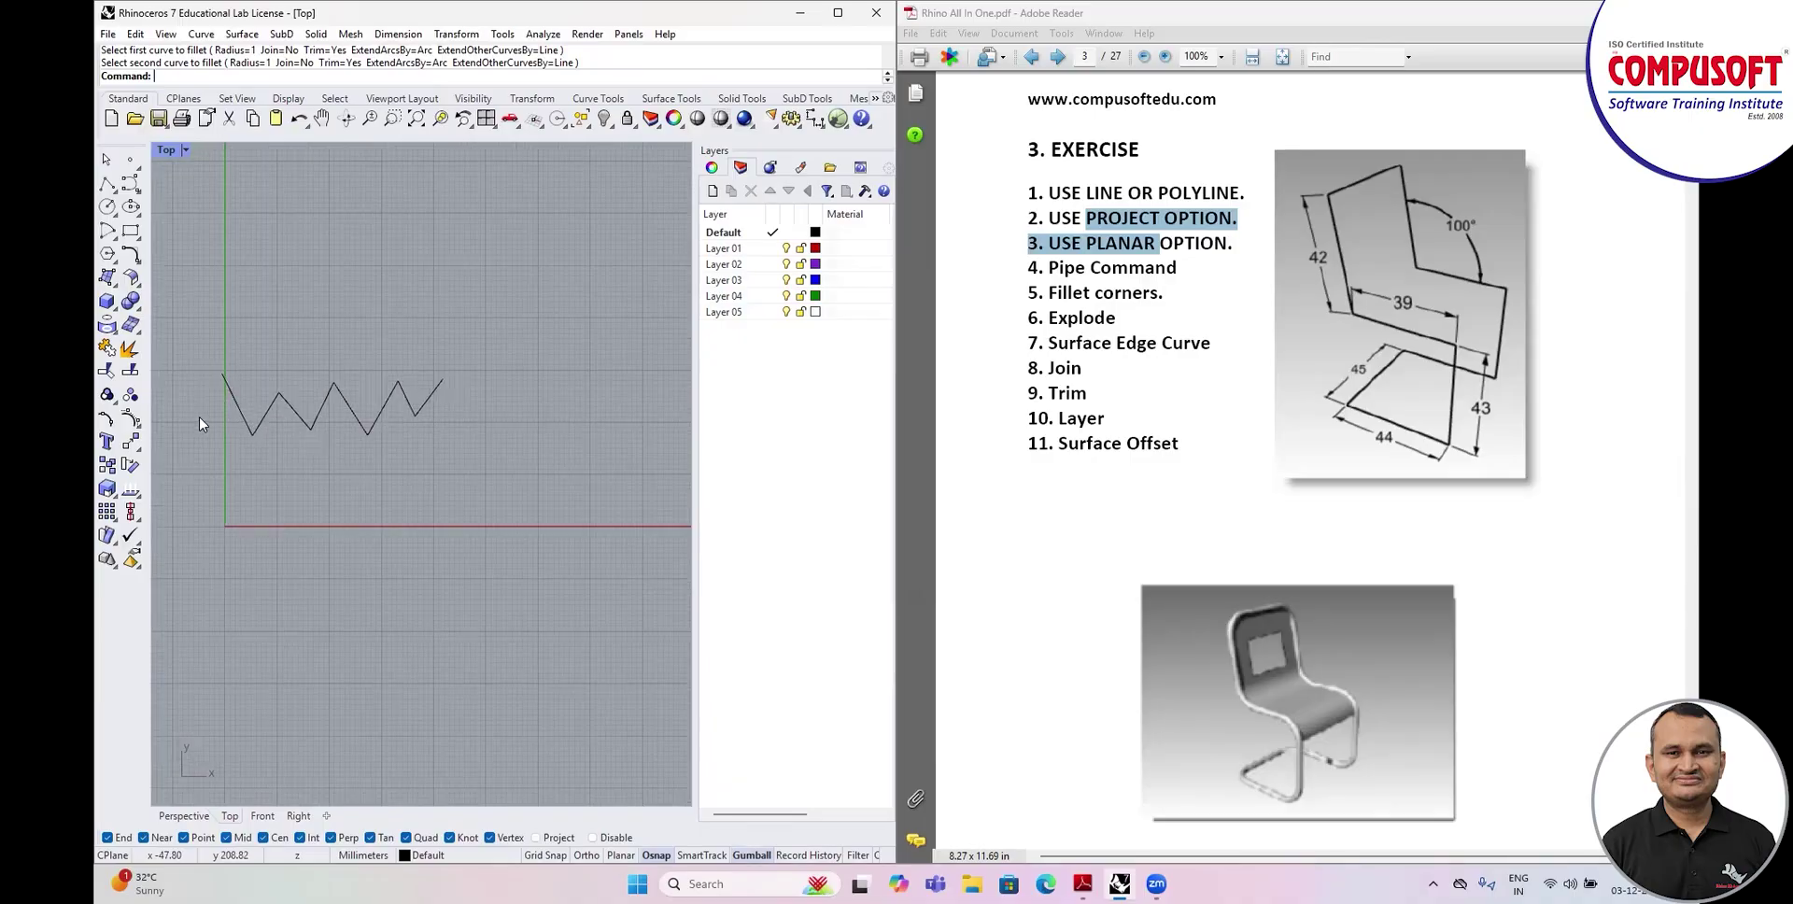
{"action": "left_click", "coordinate": [139, 264]}
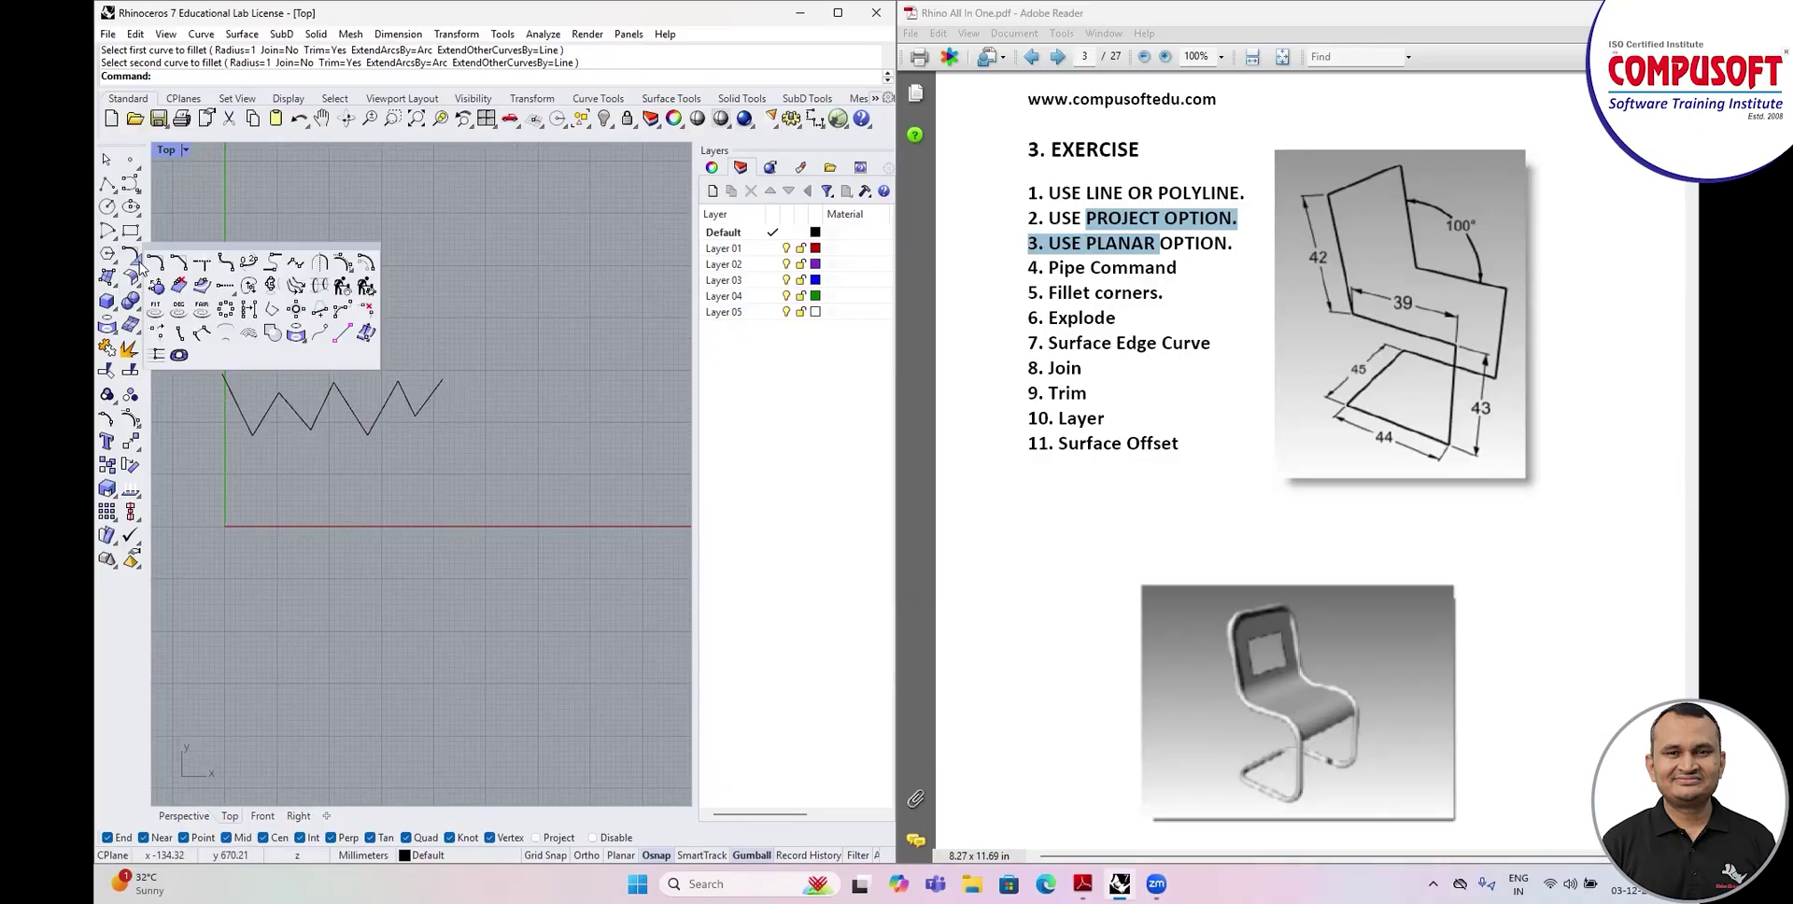
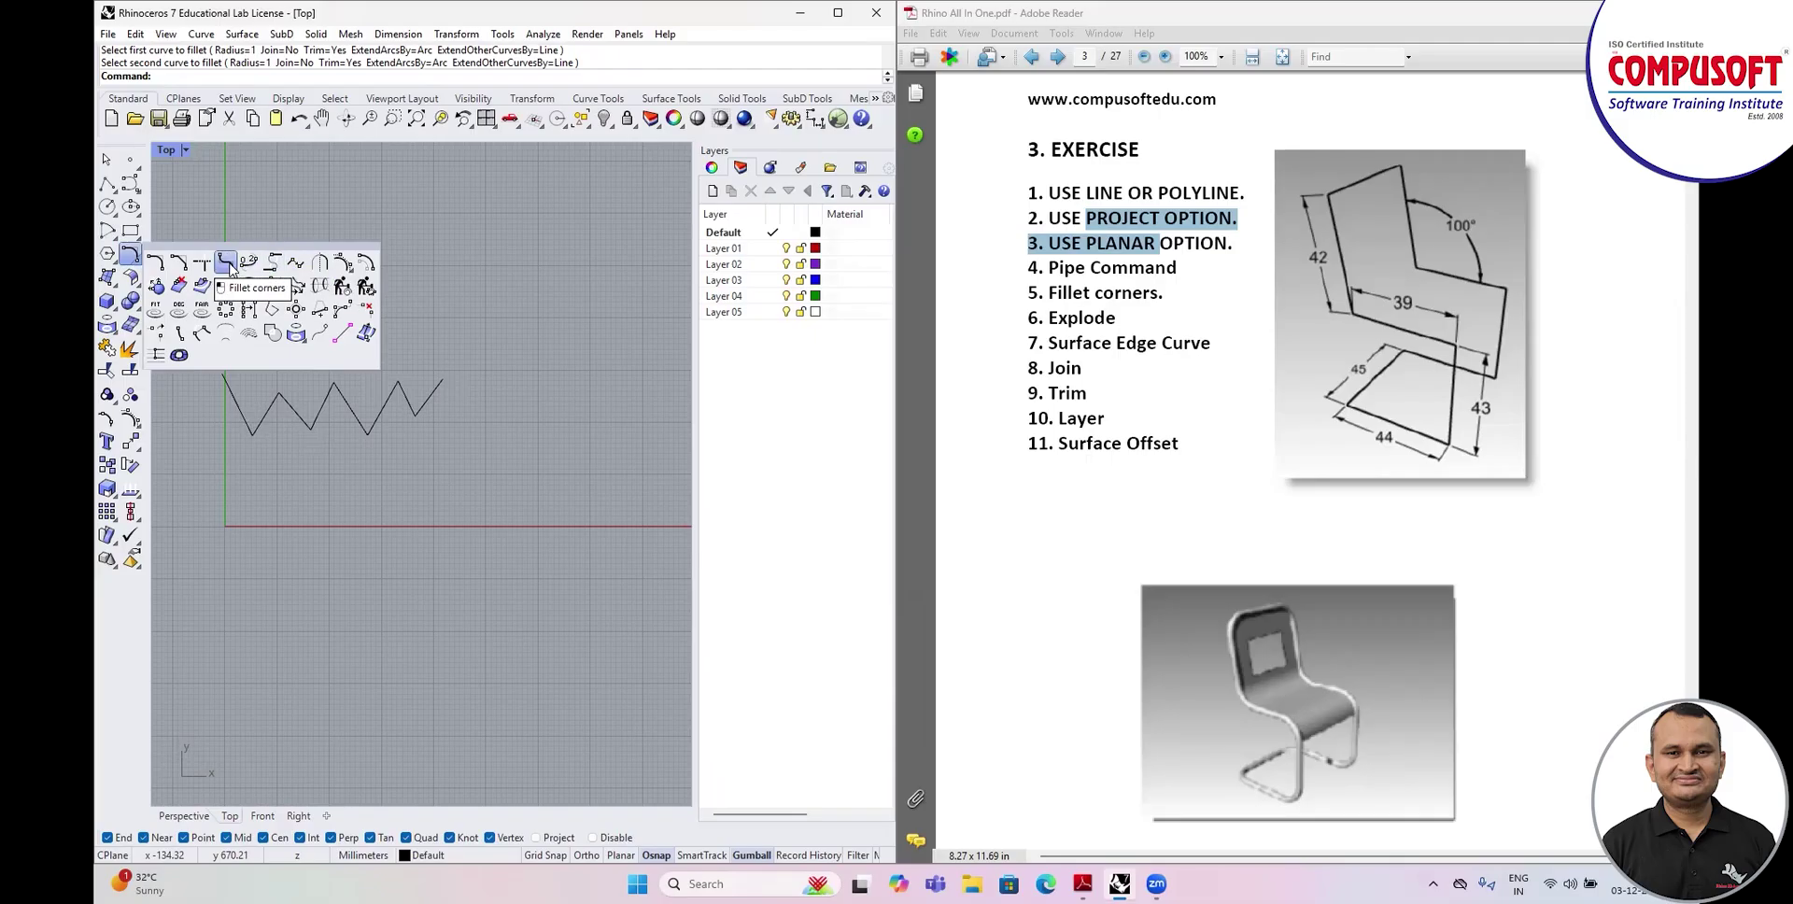
{"action": "left_click", "coordinate": [227, 263]}
{"action": "left_click", "coordinate": [339, 396]}
{"action": "key", "text": "Return"}
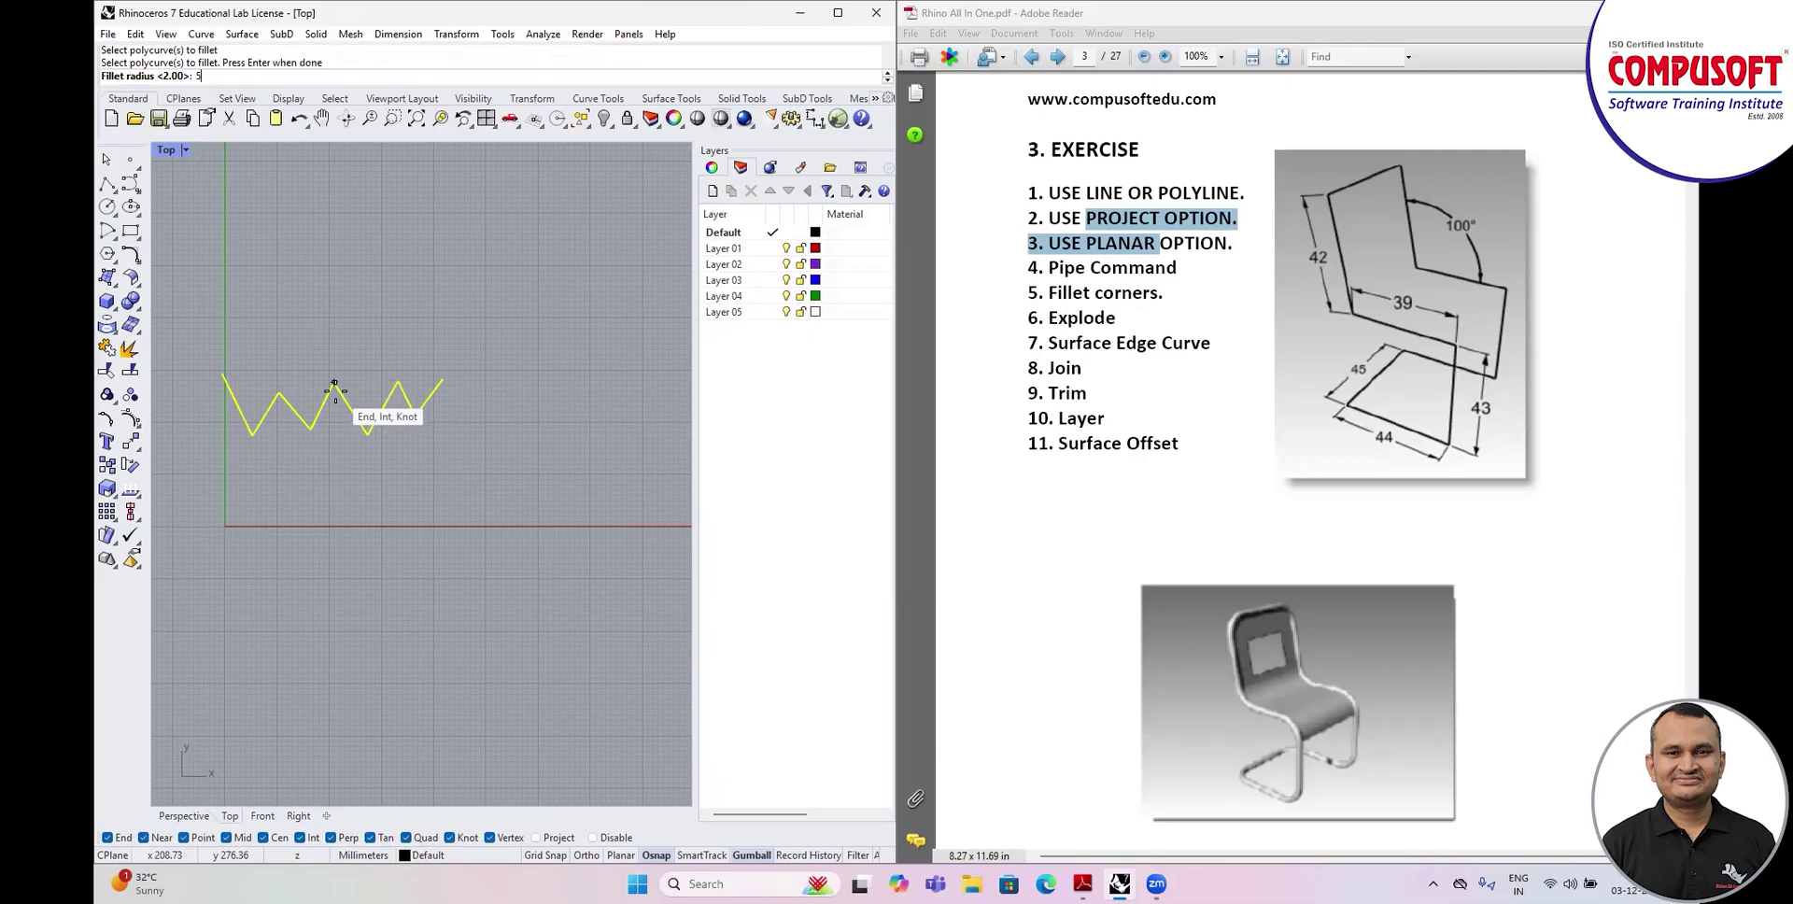
{"action": "key", "text": "Return"}
{"action": "scroll", "coordinate": [262, 425], "scroll_direction": "up", "scroll_amount": 5}
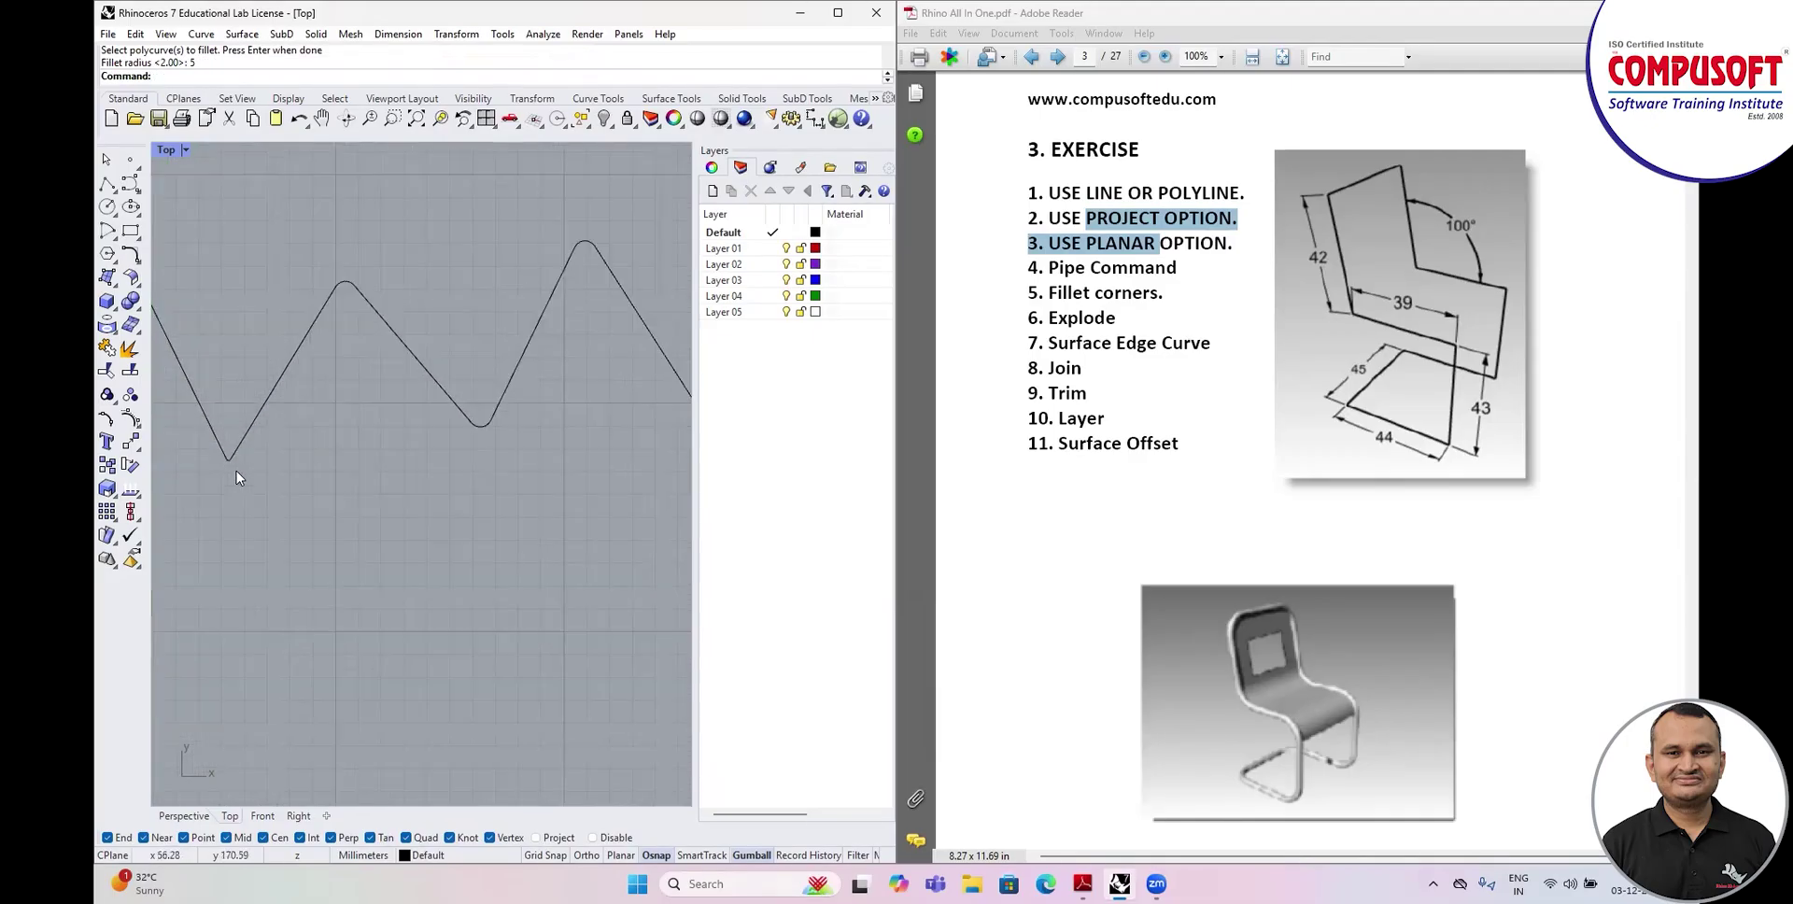
{"action": "scroll", "coordinate": [392, 309], "scroll_direction": "up", "scroll_amount": 2}
{"action": "right_click_drag", "start_coordinate": [501, 360], "coordinate": [416, 390]}
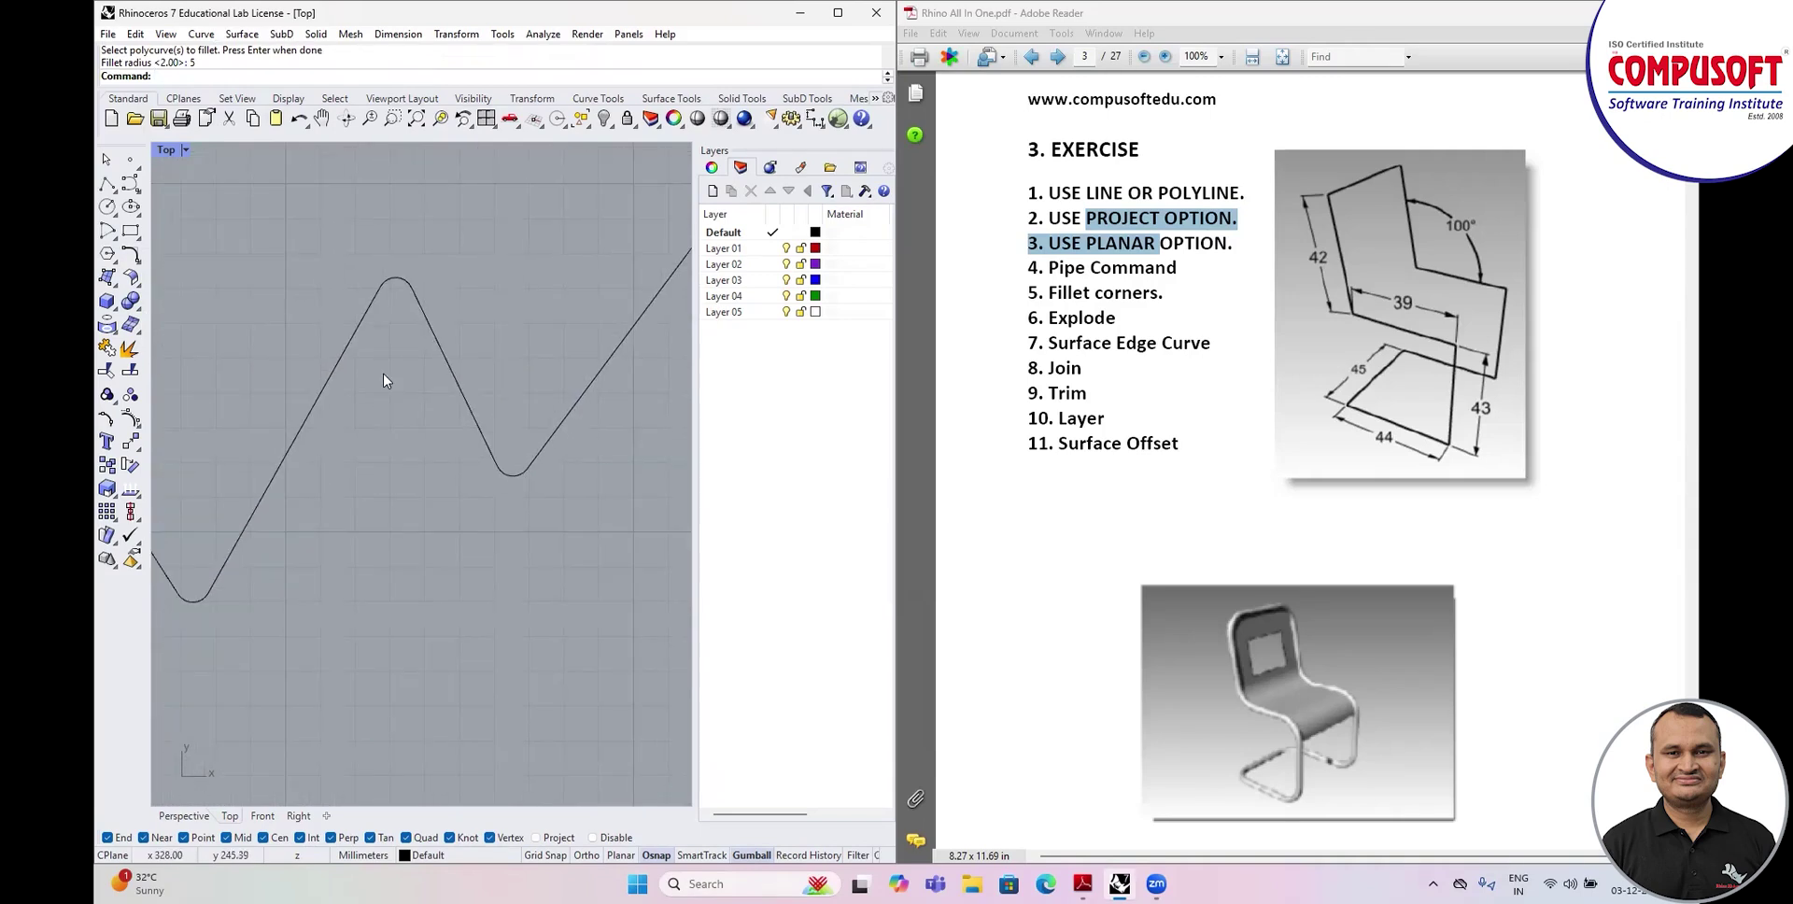
{"action": "scroll", "coordinate": [383, 380], "scroll_direction": "down", "scroll_amount": 4}
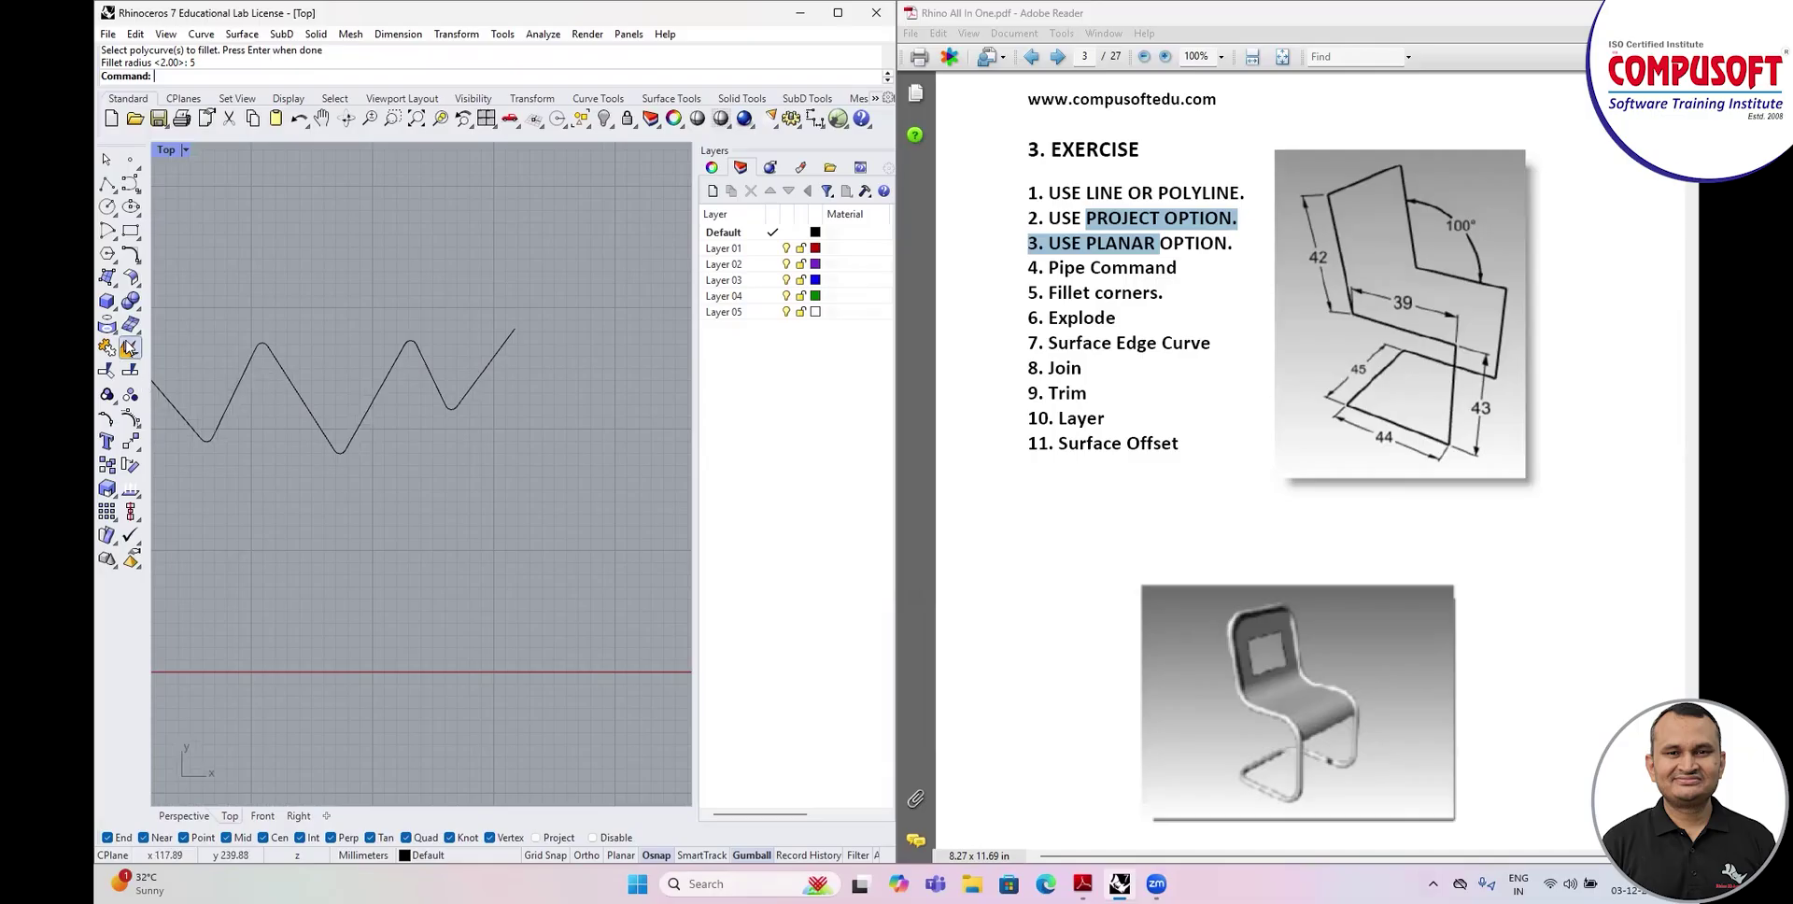
Select the filleted zigzag curve and move it a short distance in the positive X direction.
{"action": "left_click_drag", "start_coordinate": [315, 414], "coordinate": [418, 404]}
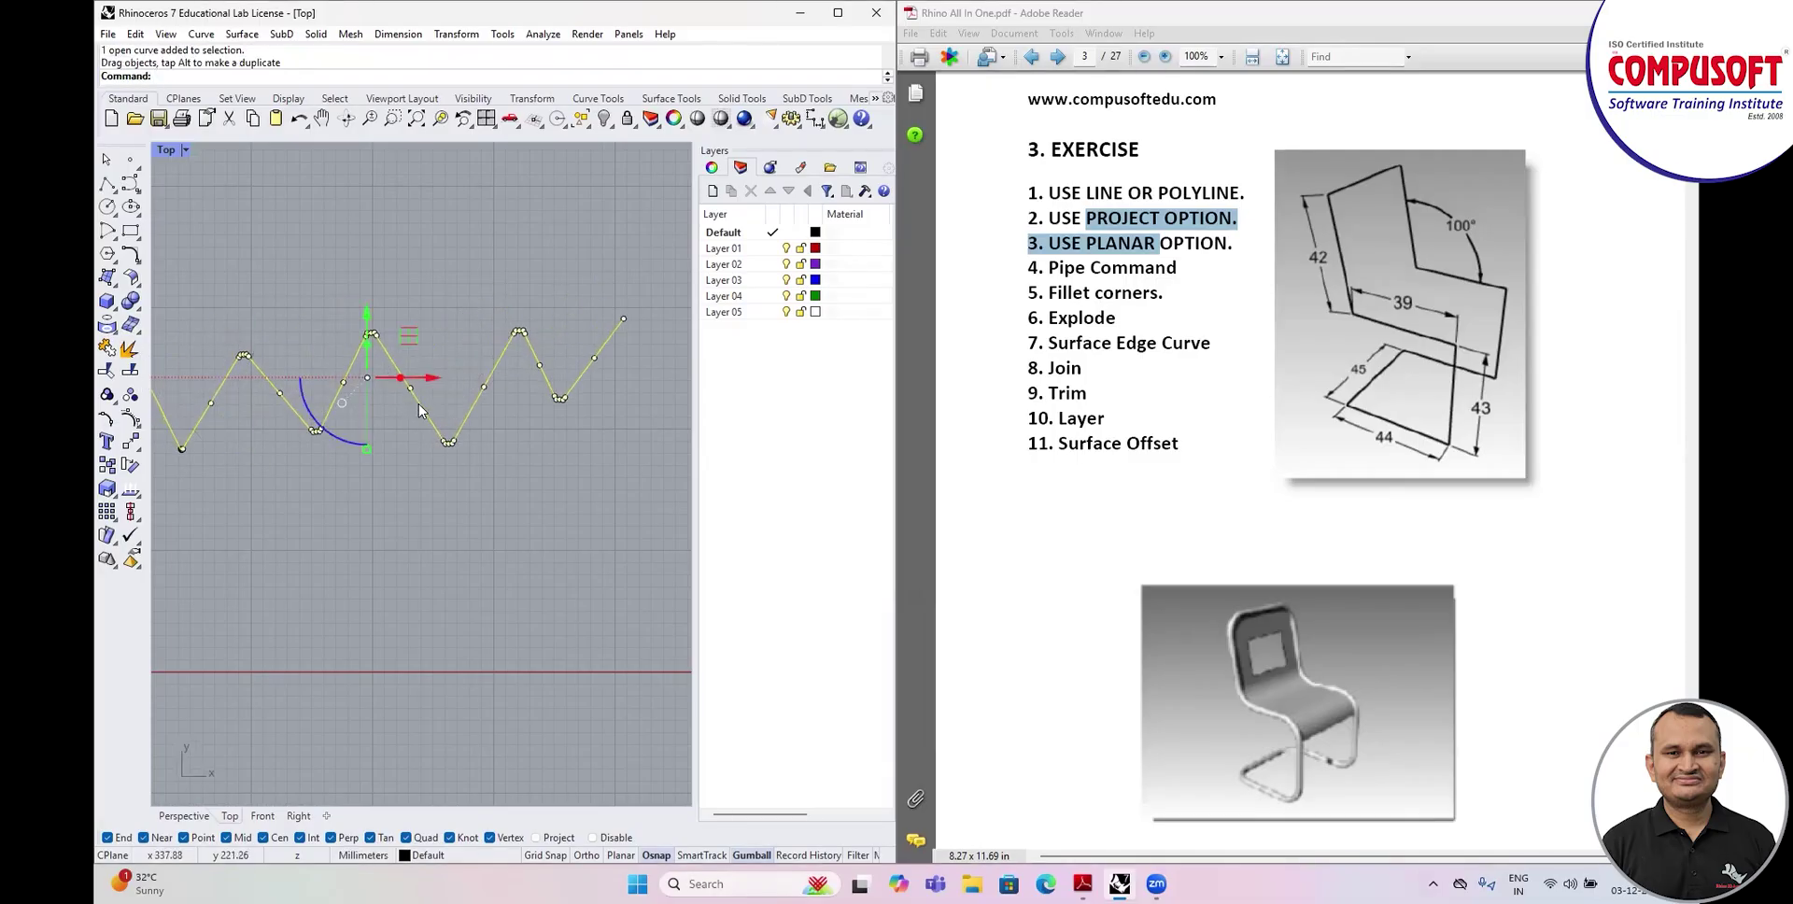
{"action": "right_click_drag", "start_coordinate": [365, 477], "coordinate": [409, 496]}
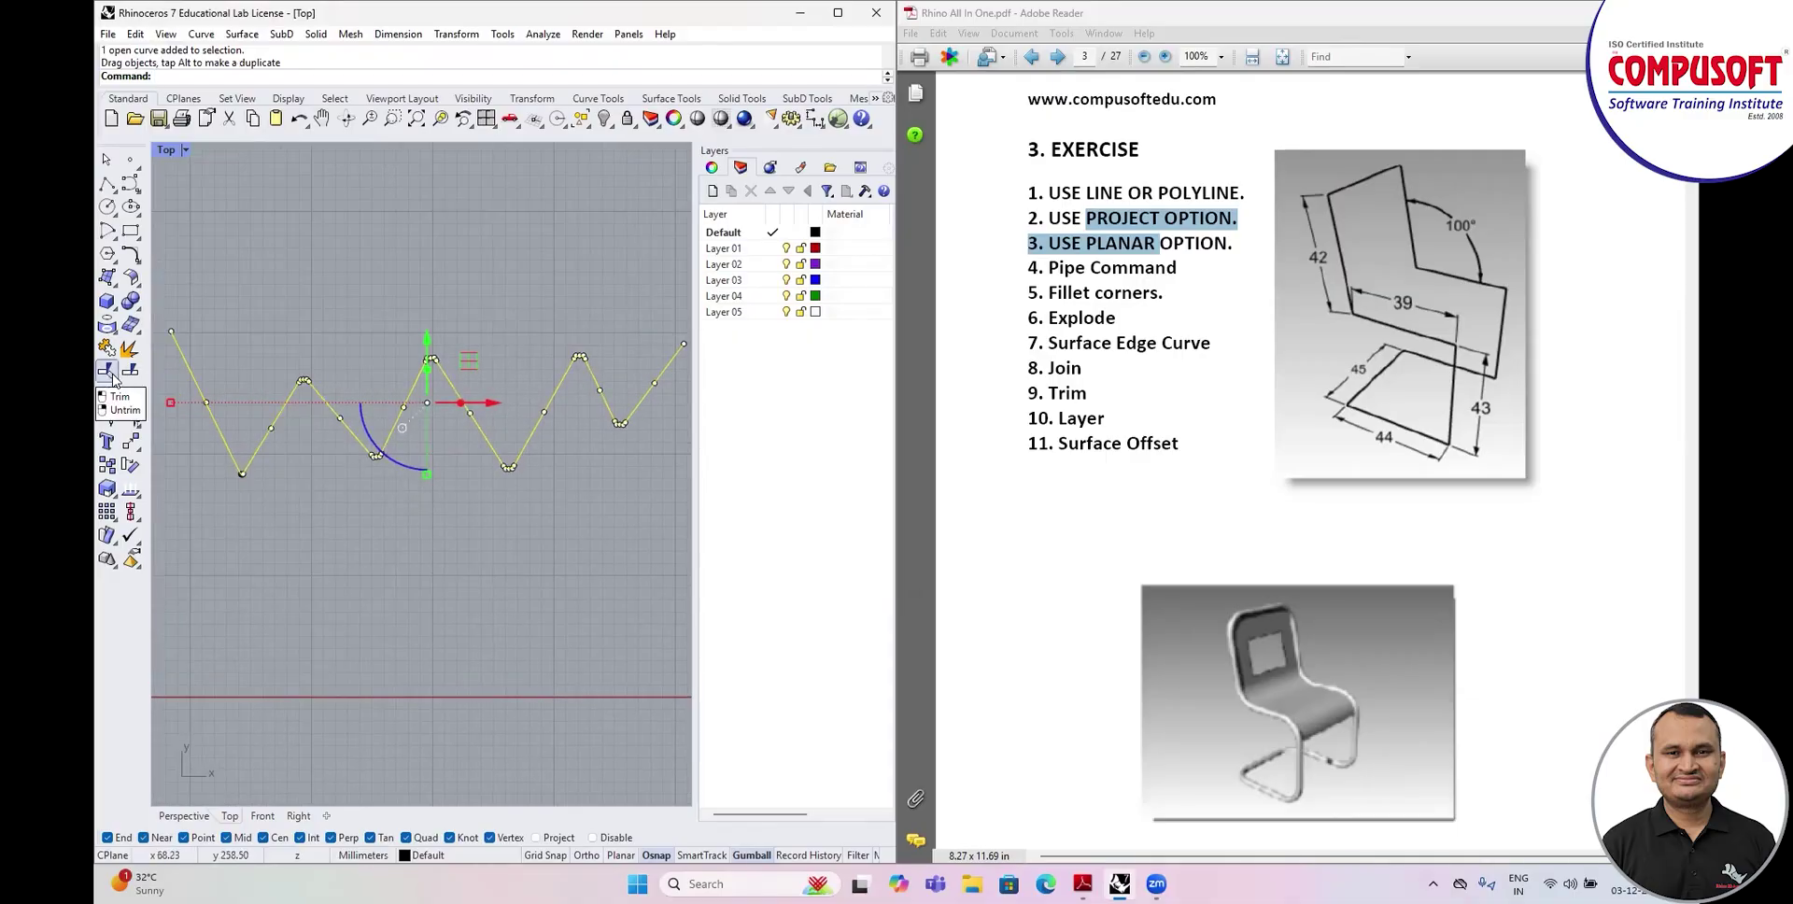
Explode the filleted zigzag curve and pull its second straight segment and the neighbouring corner arc away from the rest.
{"action": "left_click", "coordinate": [129, 351]}
{"action": "left_click", "coordinate": [283, 433]}
{"action": "left_click_drag", "start_coordinate": [280, 421], "coordinate": [332, 509]}
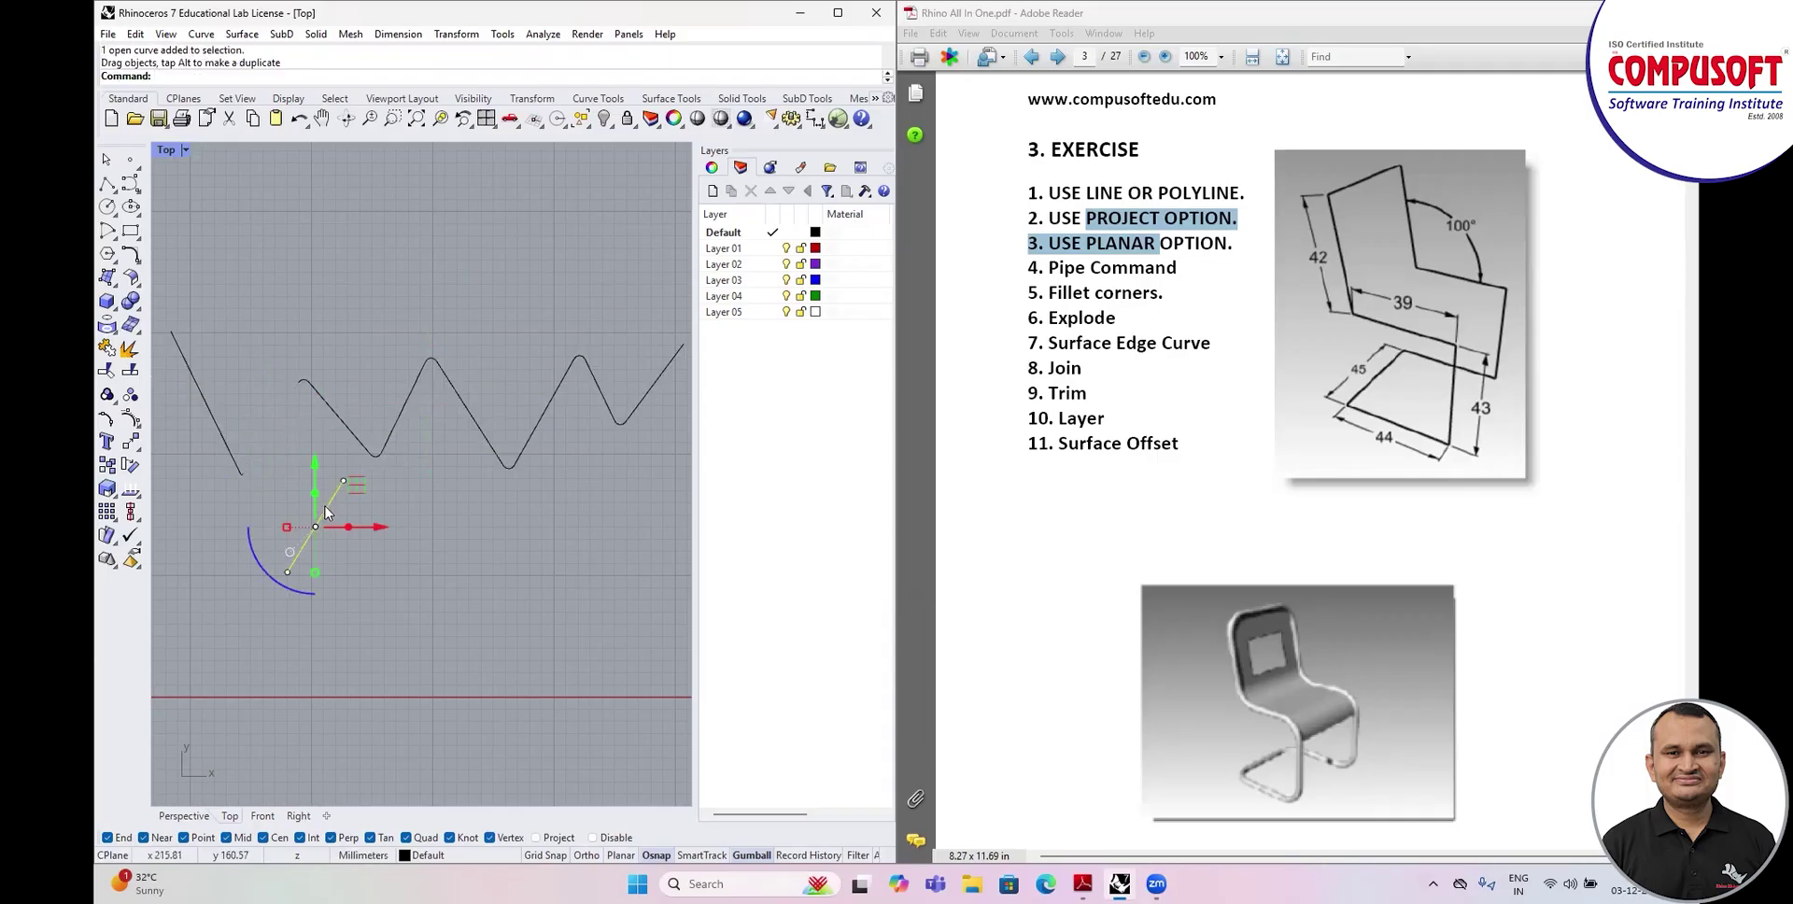
{"action": "scroll", "coordinate": [294, 370], "scroll_direction": "up", "scroll_amount": 3}
{"action": "left_click_drag", "start_coordinate": [350, 719], "coordinate": [292, 310]}
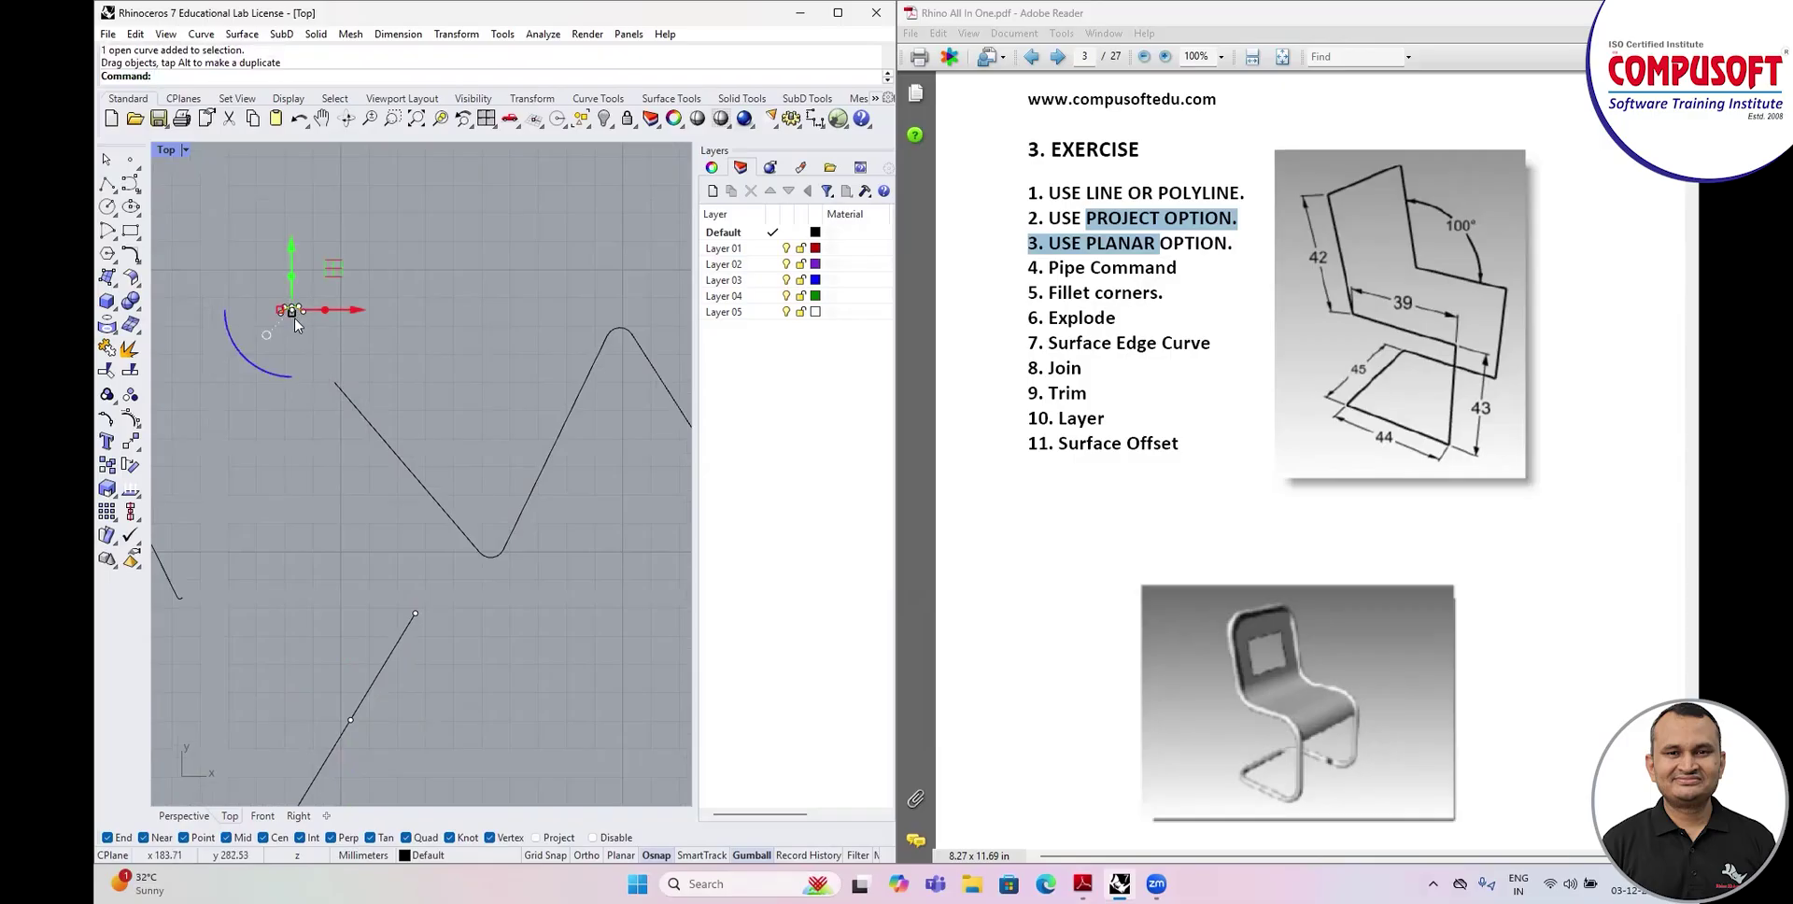
Move the corner arcs at the two remaining upper peaks and the last valley away from the zigzag.
{"action": "scroll", "coordinate": [228, 506], "scroll_direction": "down", "scroll_amount": 3}
{"action": "scroll", "coordinate": [362, 454], "scroll_direction": "up", "scroll_amount": 3}
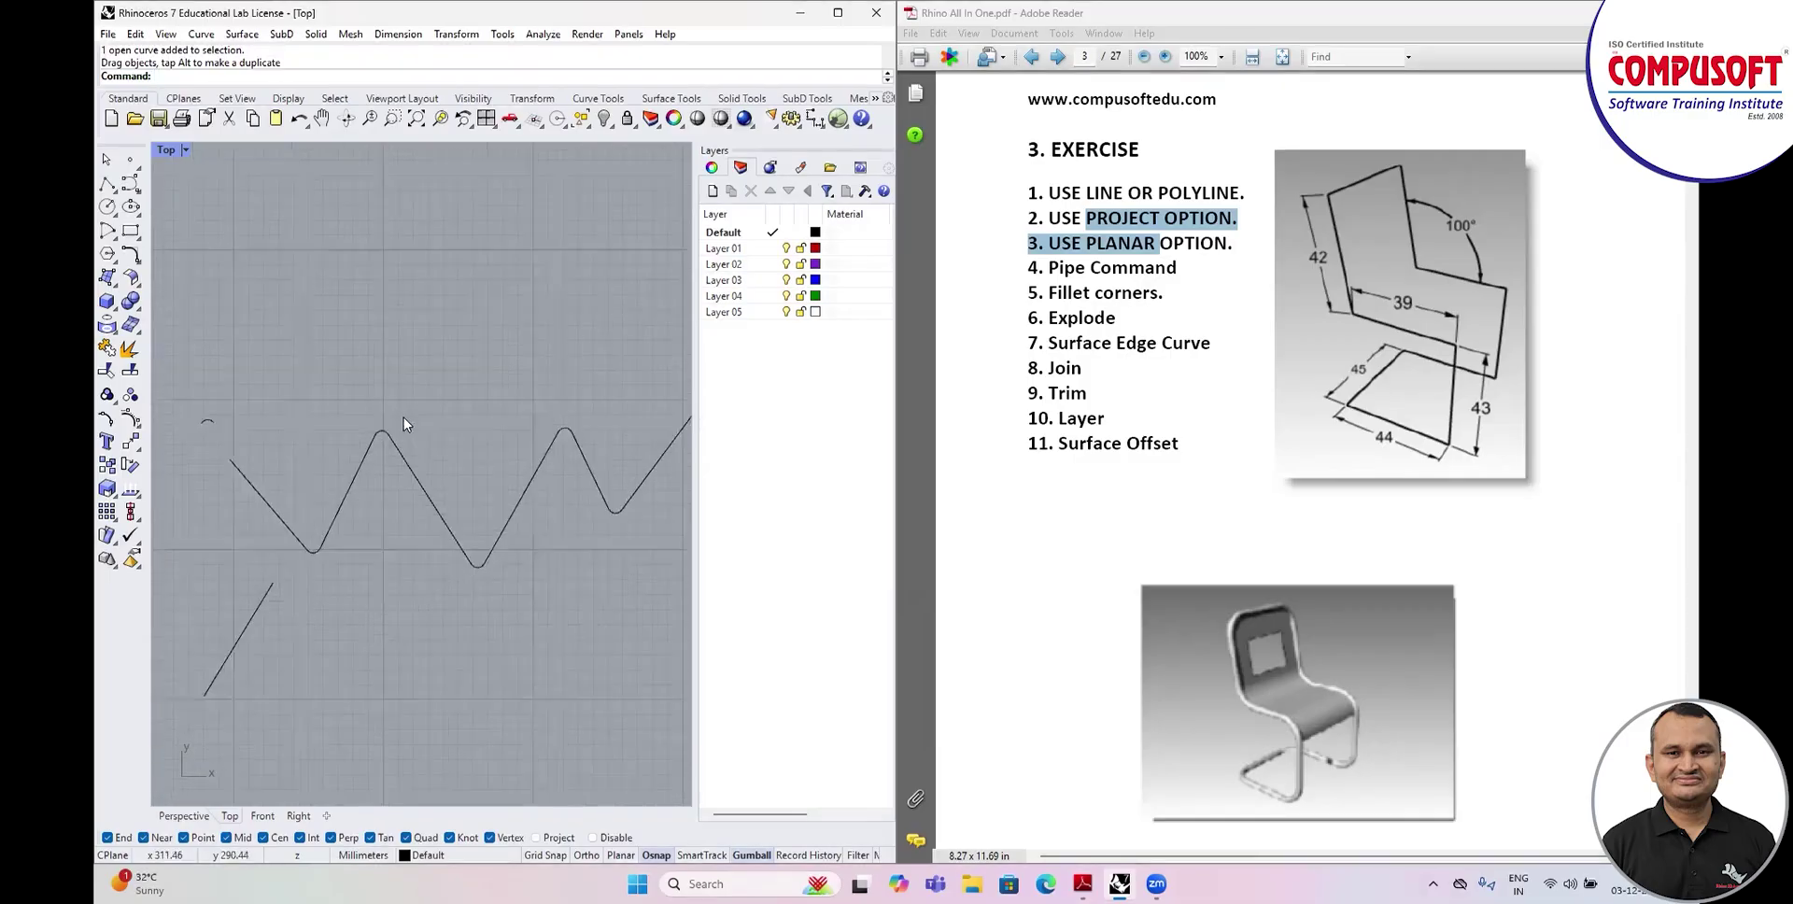
{"action": "scroll", "coordinate": [349, 385], "scroll_direction": "down", "scroll_amount": 2}
{"action": "left_click", "coordinate": [544, 441]}
{"action": "left_click", "coordinate": [544, 441]}
{"action": "right_click_drag", "start_coordinate": [574, 559], "coordinate": [457, 507]}
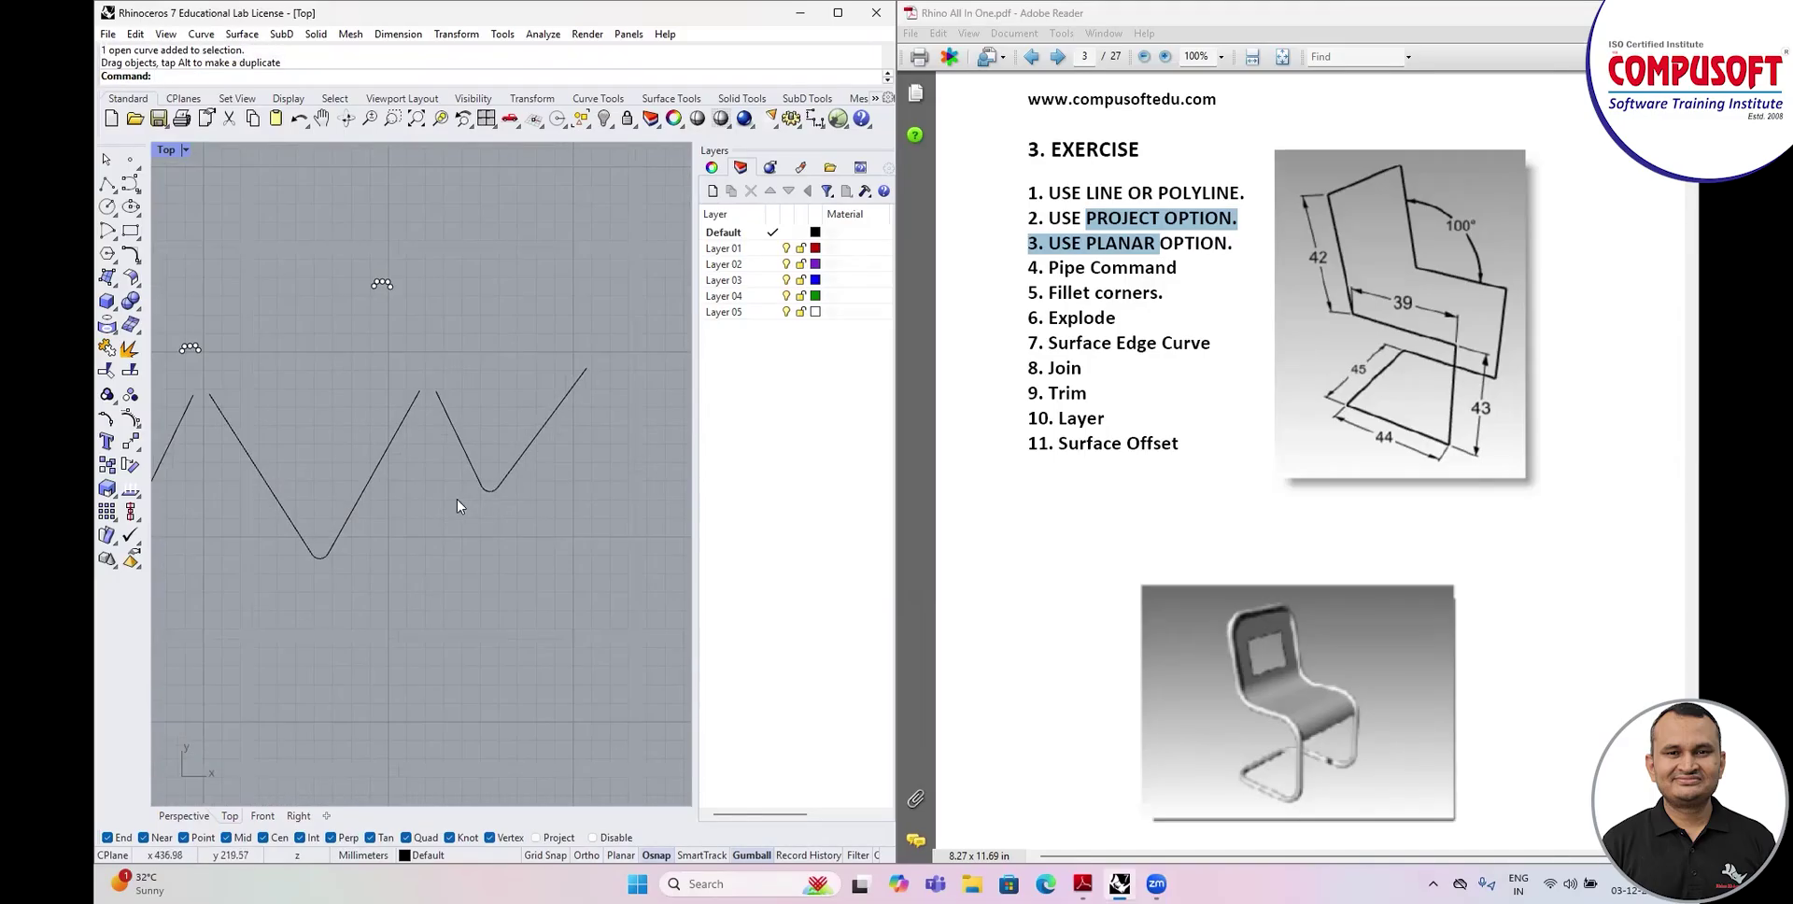
{"action": "left_click_drag", "start_coordinate": [492, 499], "coordinate": [497, 540]}
{"action": "key", "text": "Escape"}
Delete all the separated zigzag curves from the Top view.
{"action": "scroll", "coordinate": [500, 504], "scroll_direction": "down", "scroll_amount": 3}
{"action": "scroll", "coordinate": [512, 457], "scroll_direction": "down", "scroll_amount": 4}
{"action": "left_click_drag", "start_coordinate": [257, 270], "coordinate": [611, 523]}
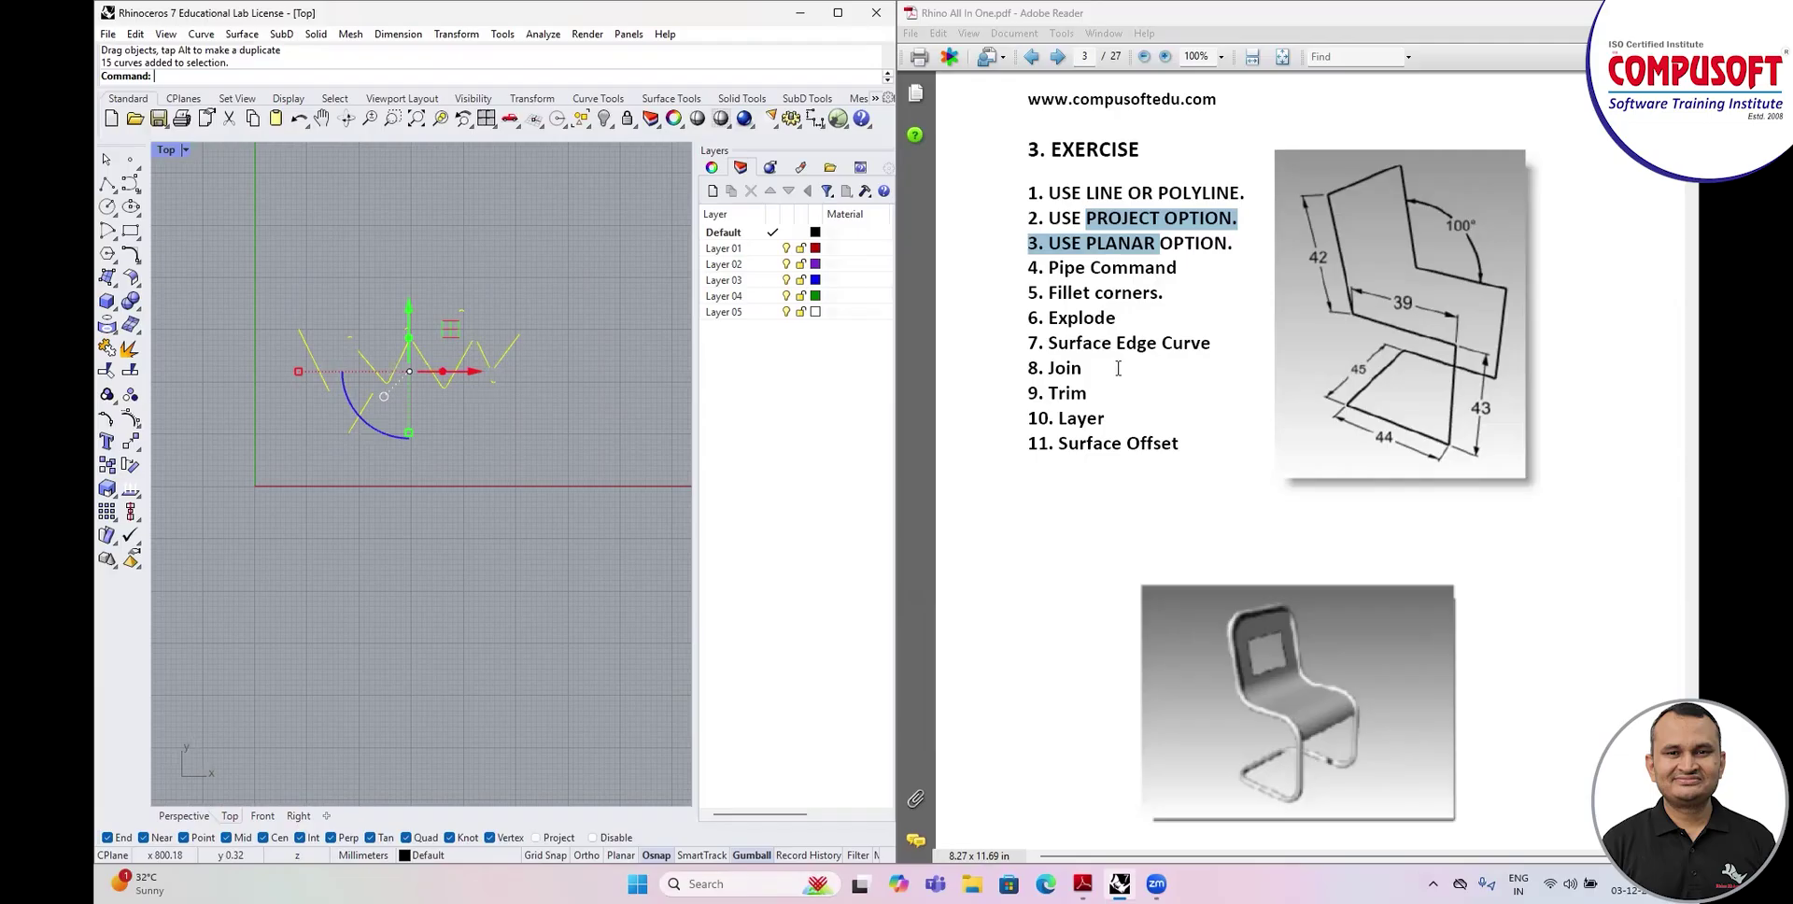
{"action": "key", "text": "Delete"}
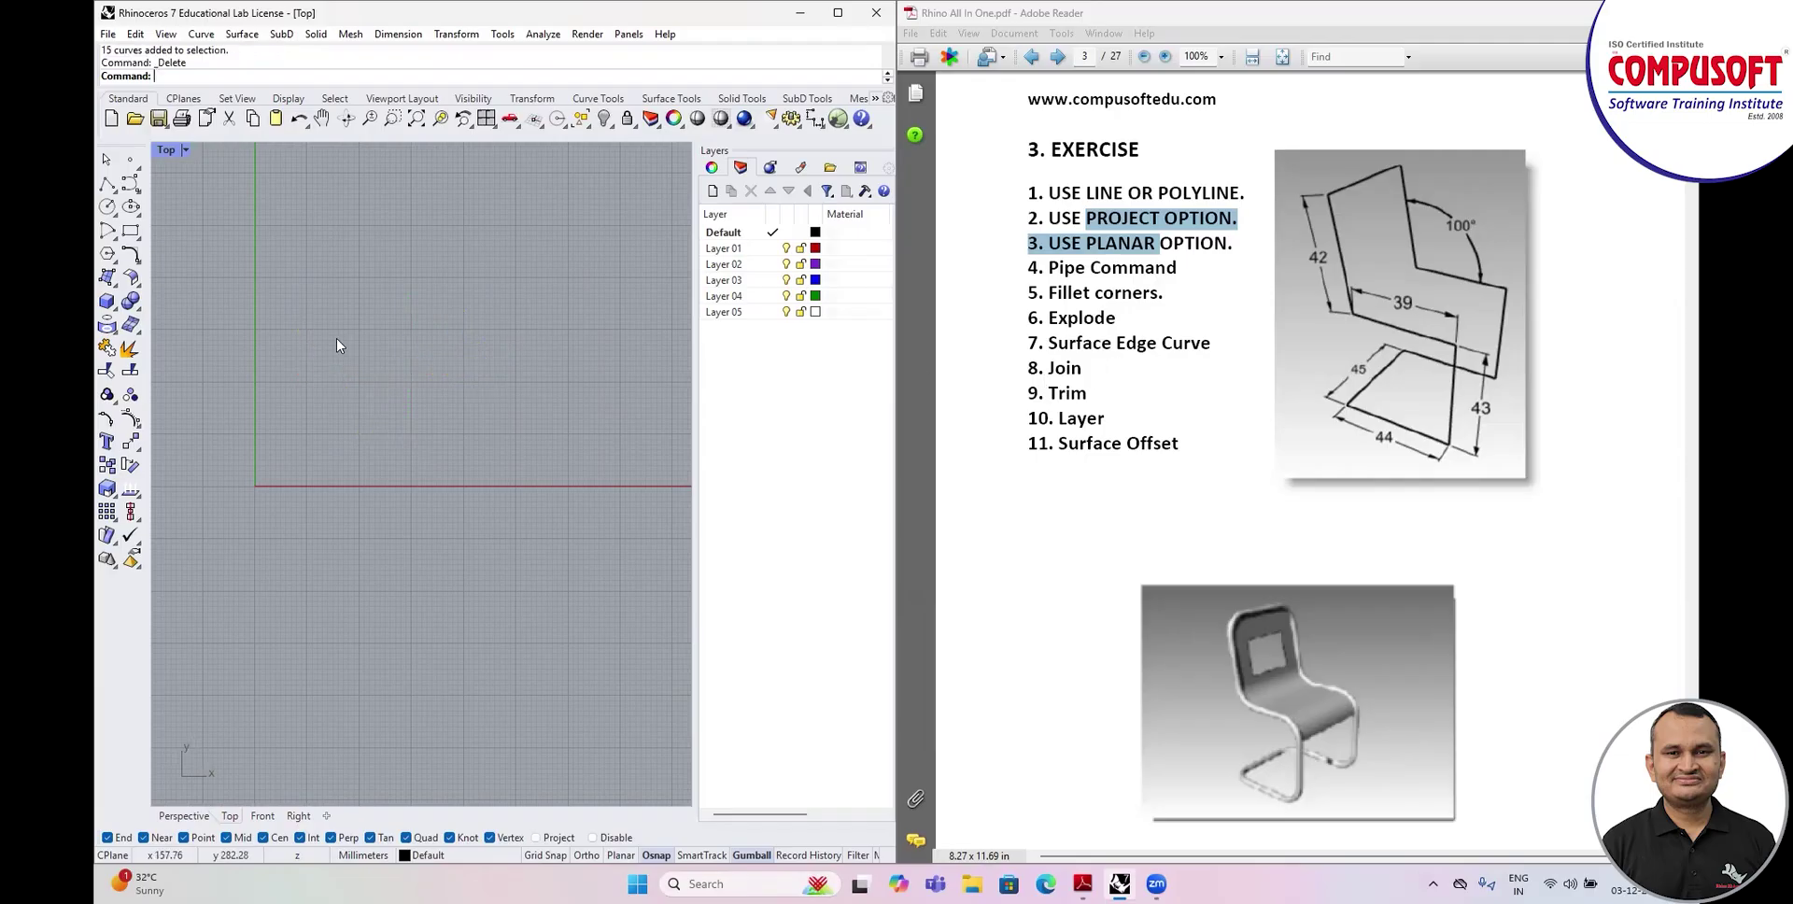
Draw wavy control-point curves for the upper and left edges of a roughly square outline, sharing the upper-left corner.
{"action": "left_click", "coordinate": [131, 183]}
{"action": "left_click", "coordinate": [274, 330]}
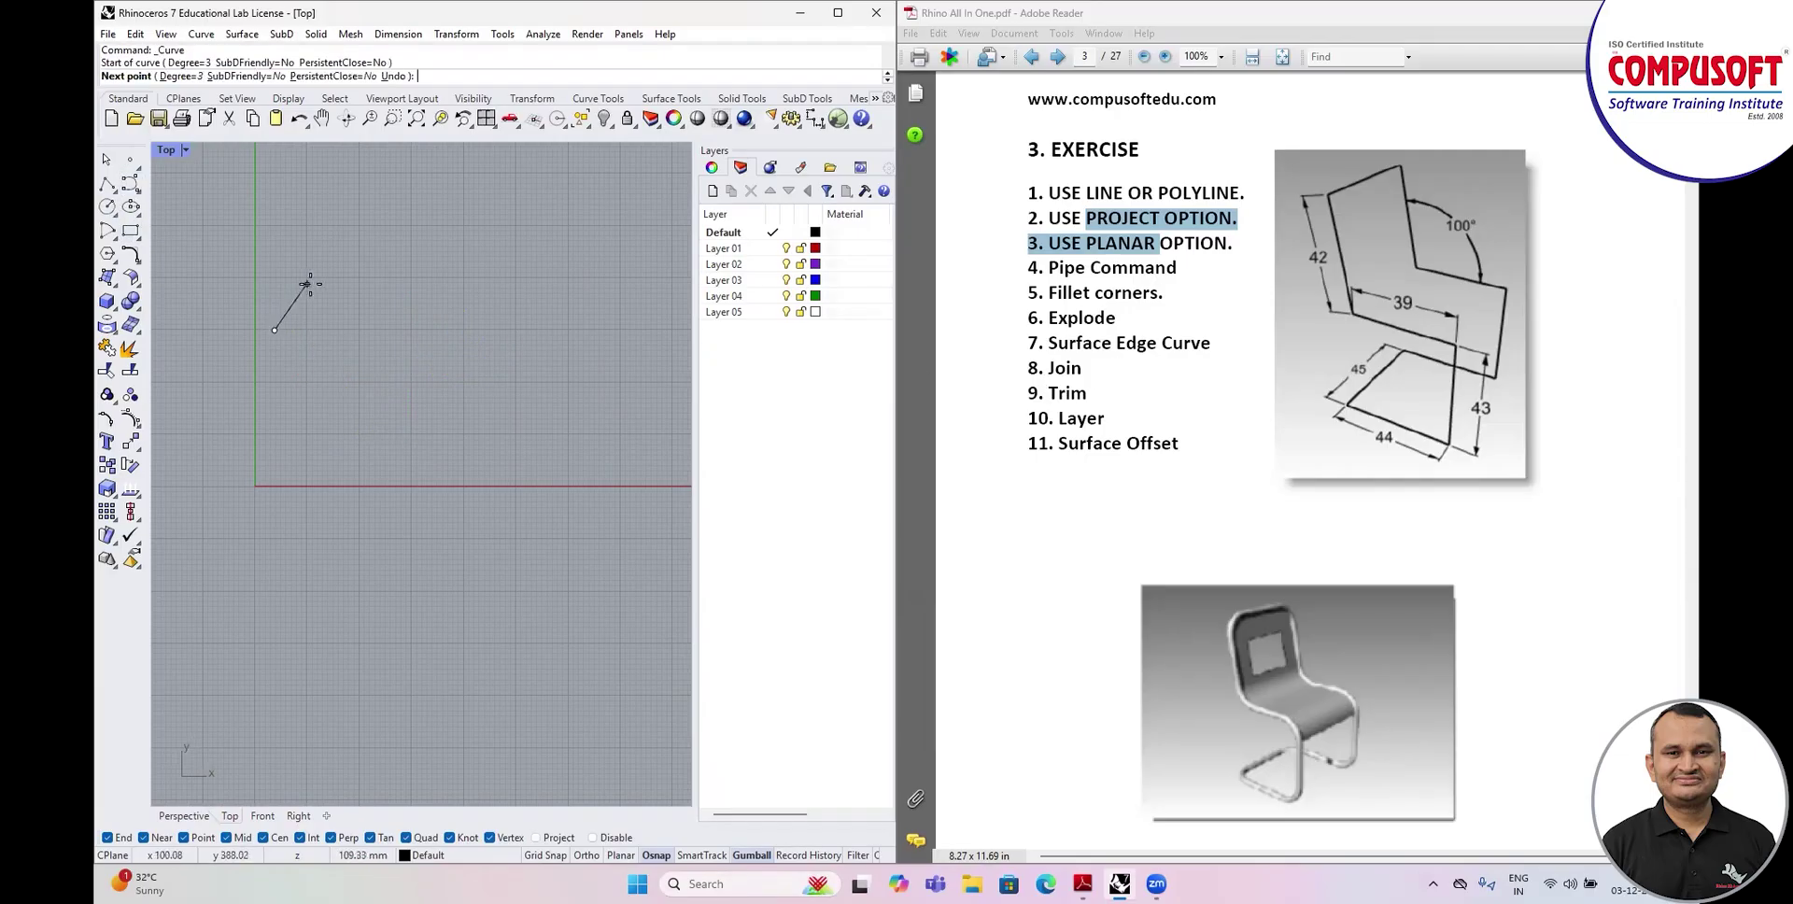
{"action": "left_click", "coordinate": [309, 283]}
{"action": "left_click", "coordinate": [439, 280]}
{"action": "left_click", "coordinate": [507, 305]}
{"action": "left_click", "coordinate": [304, 390]}
{"action": "left_click", "coordinate": [273, 444]}
{"action": "left_click", "coordinate": [315, 474]}
{"action": "left_click", "coordinate": [265, 514]}
{"action": "key", "text": "Return"}
Draw a wavy control-point curve for the outline's lower edge, starting at the end of the left curve.
{"action": "key", "text": "Return"}
{"action": "left_click", "coordinate": [265, 515]}
{"action": "left_click", "coordinate": [317, 556]}
{"action": "left_click", "coordinate": [392, 509]}
{"action": "left_click", "coordinate": [467, 511]}
{"action": "left_click", "coordinate": [532, 520]}
{"action": "key", "text": "Return"}
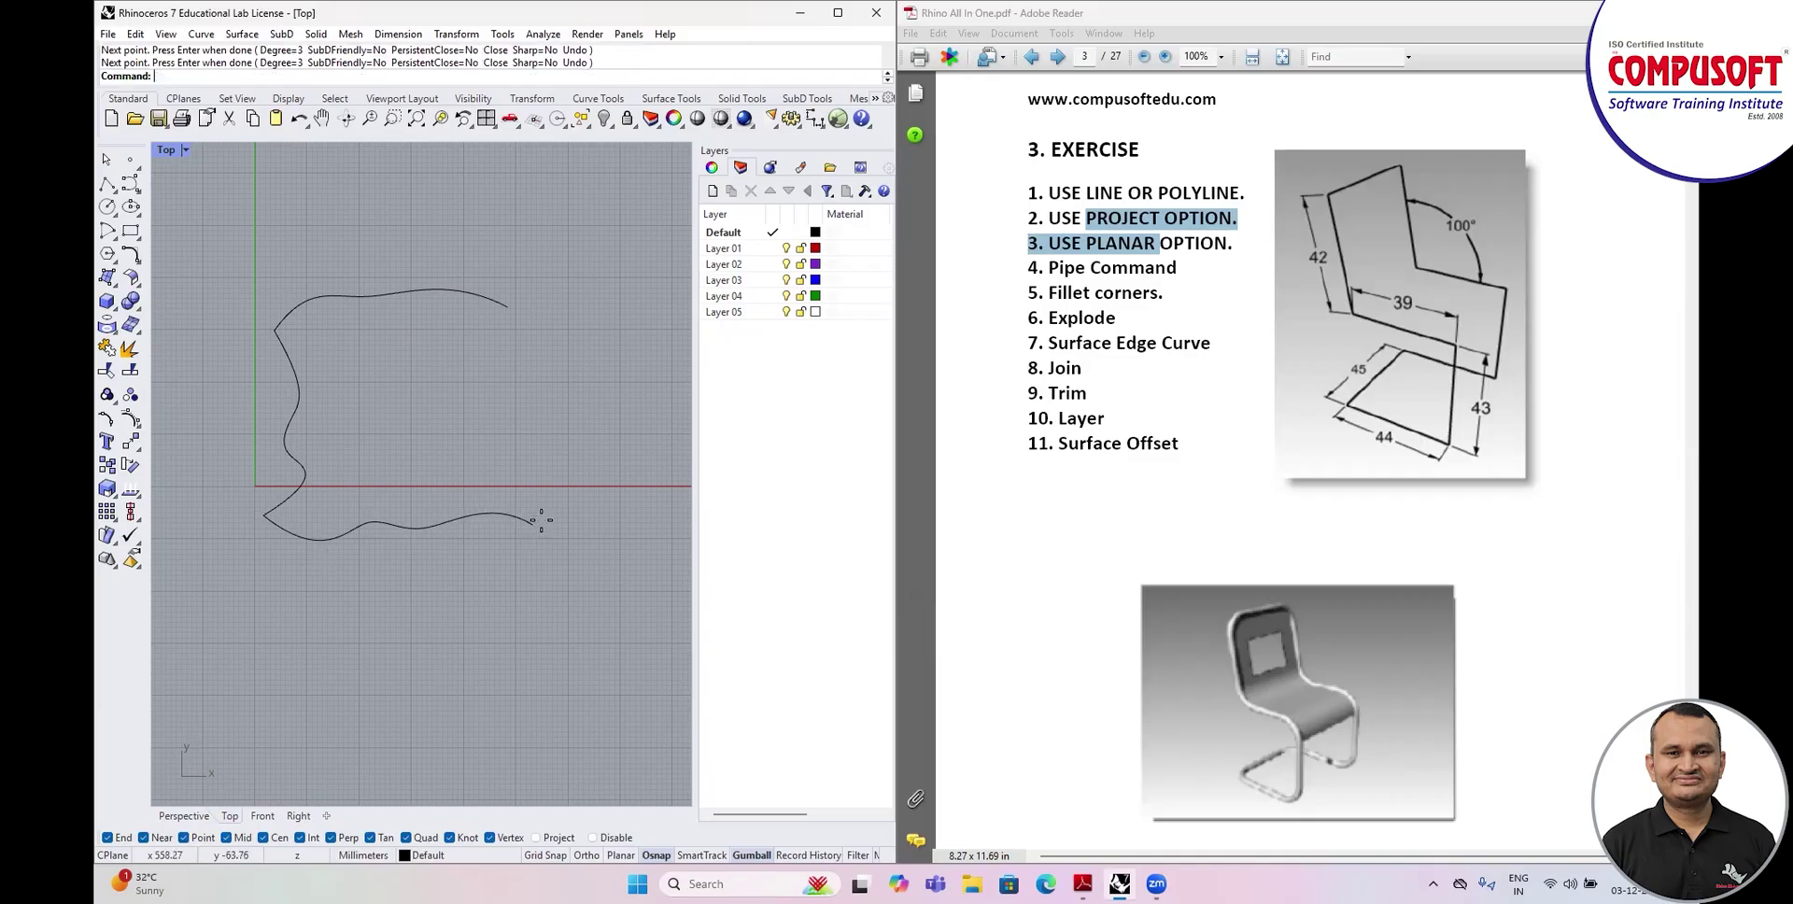
Close the outline with a wavy control-point curve from the lower edge's right end up to the upper curve's right end.
{"action": "key", "text": "Return"}
{"action": "left_click", "coordinate": [533, 524]}
{"action": "left_click", "coordinate": [501, 423]}
{"action": "left_click", "coordinate": [542, 378]}
{"action": "left_click", "coordinate": [513, 344]}
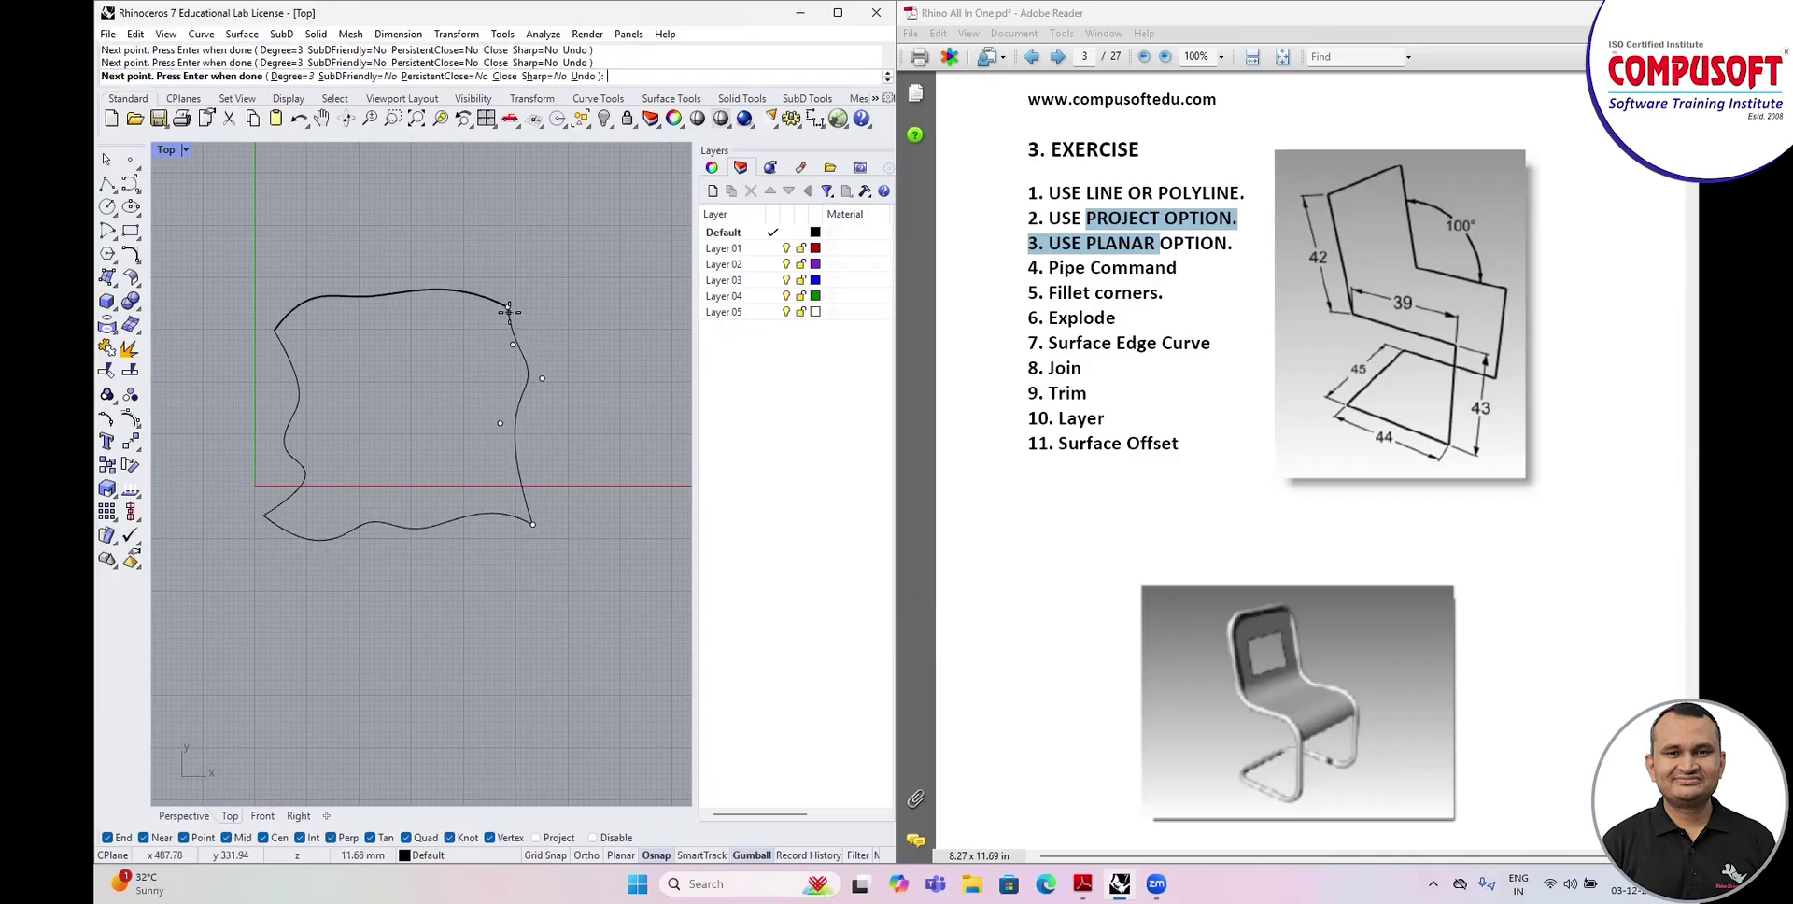
{"action": "left_click", "coordinate": [508, 309]}
{"action": "key", "text": "Return"}
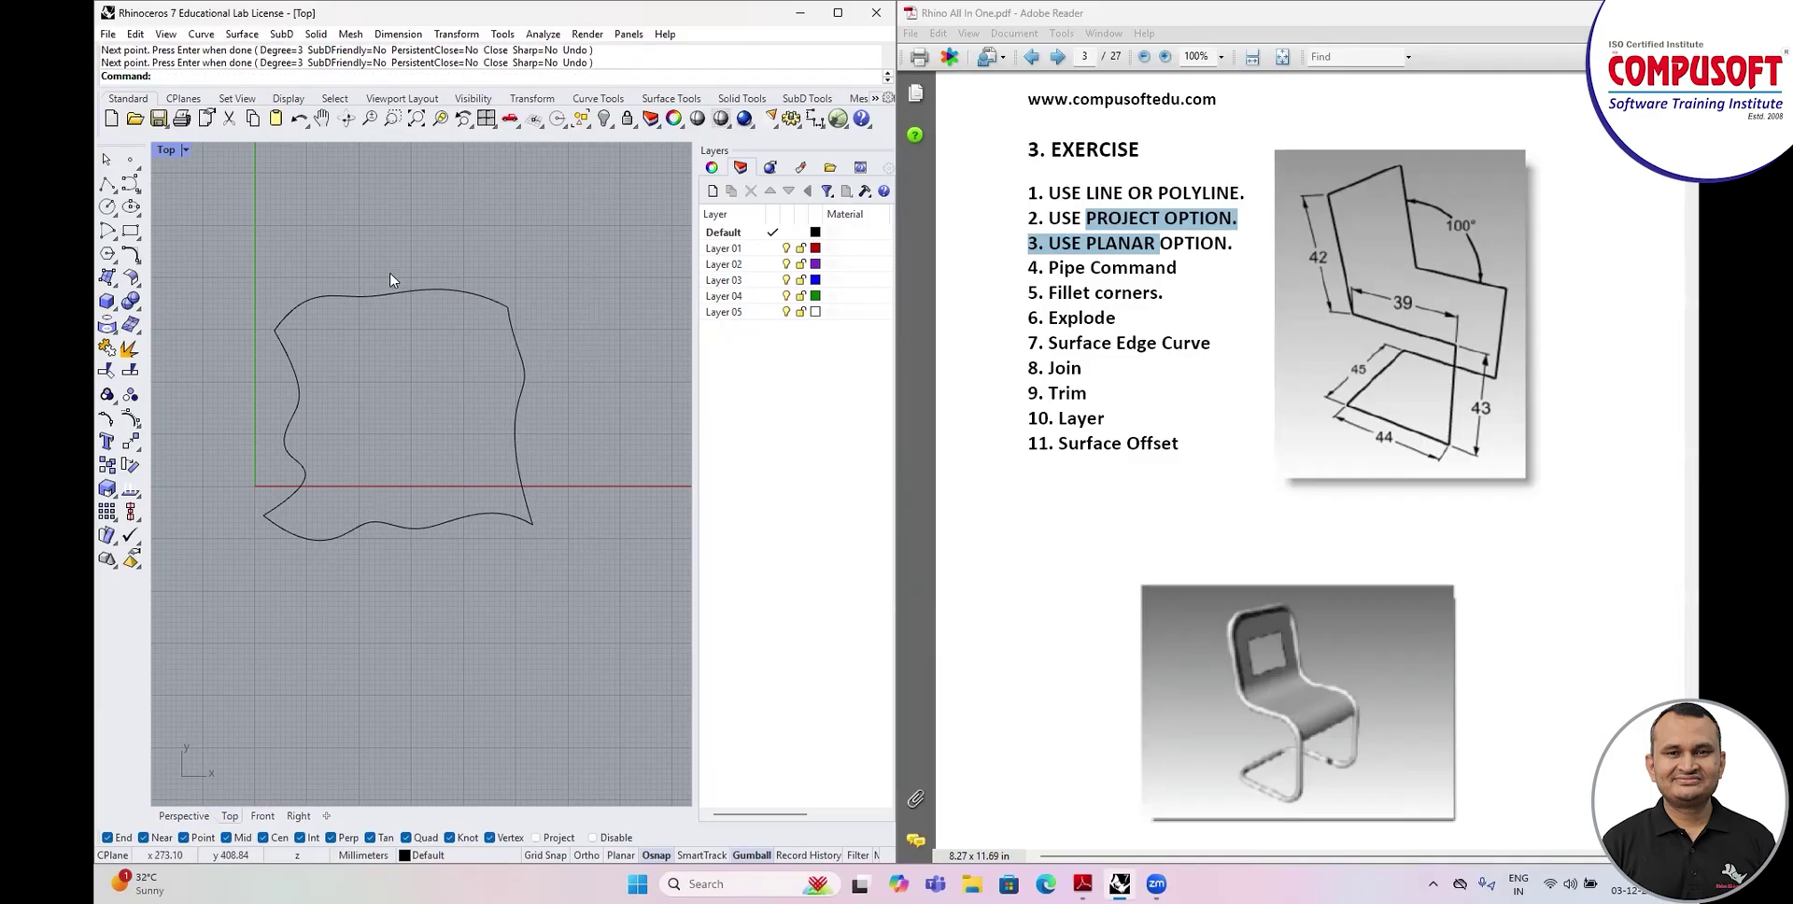
In the Perspective viewport, create a surface from the outline's four edge curves.
{"action": "double_click", "coordinate": [170, 152]}
{"action": "double_click", "coordinate": [460, 153]}
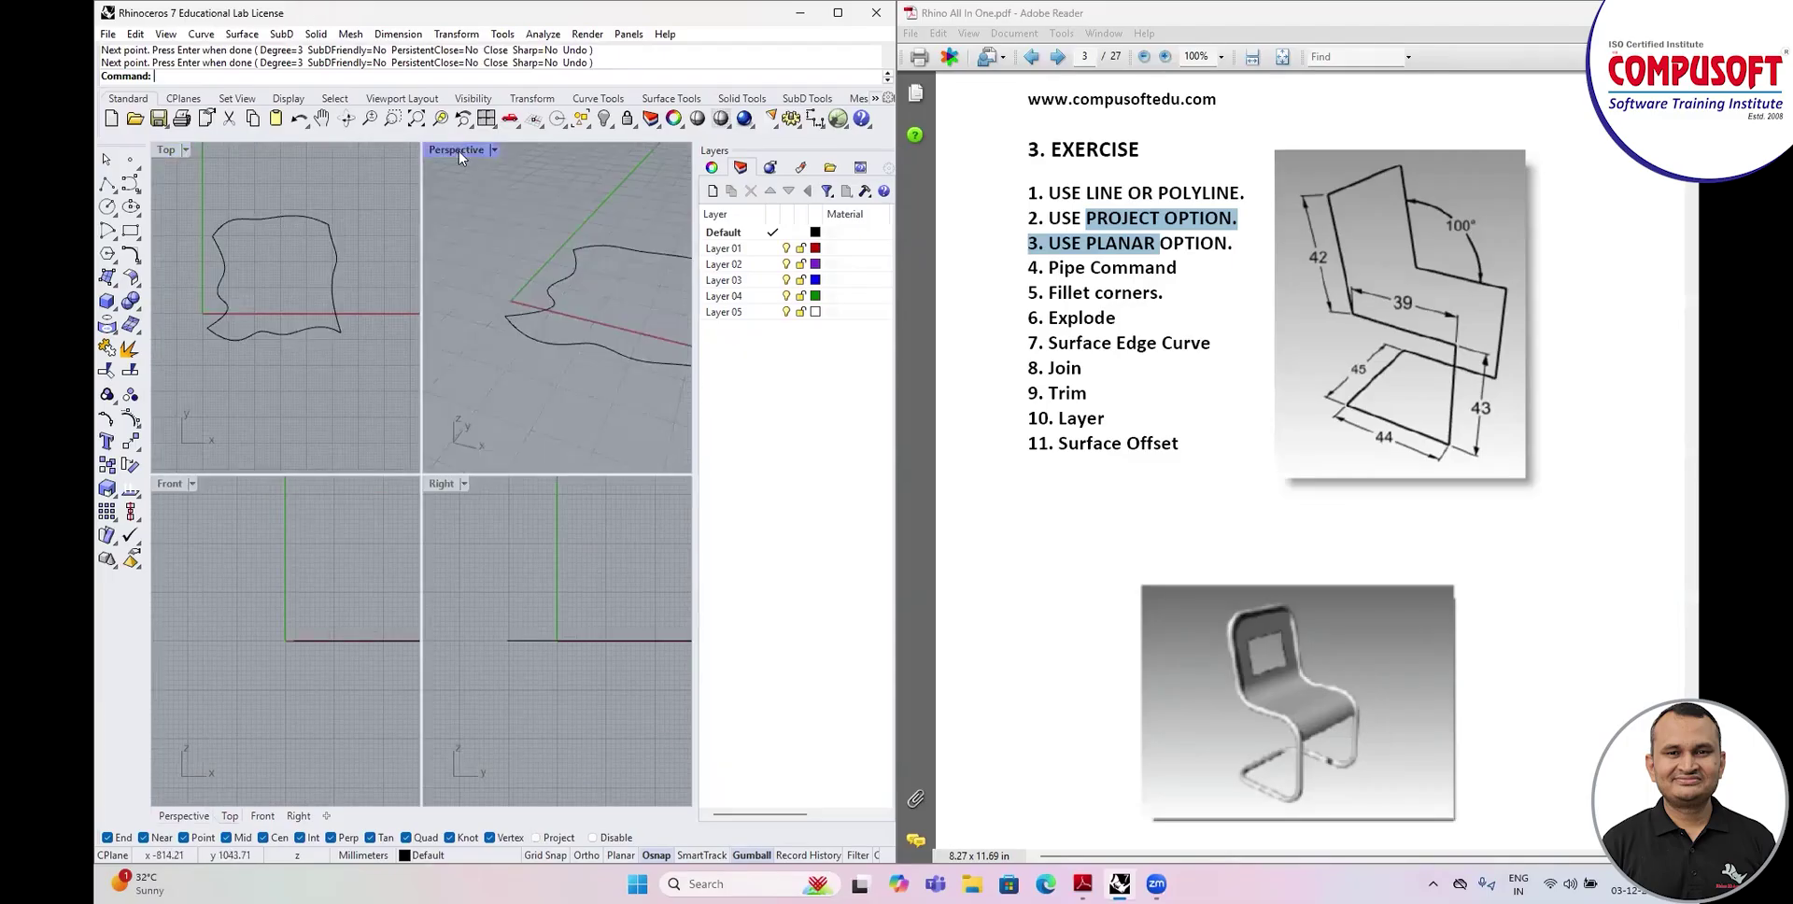
{"action": "scroll", "coordinate": [257, 422], "scroll_direction": "down", "scroll_amount": 2}
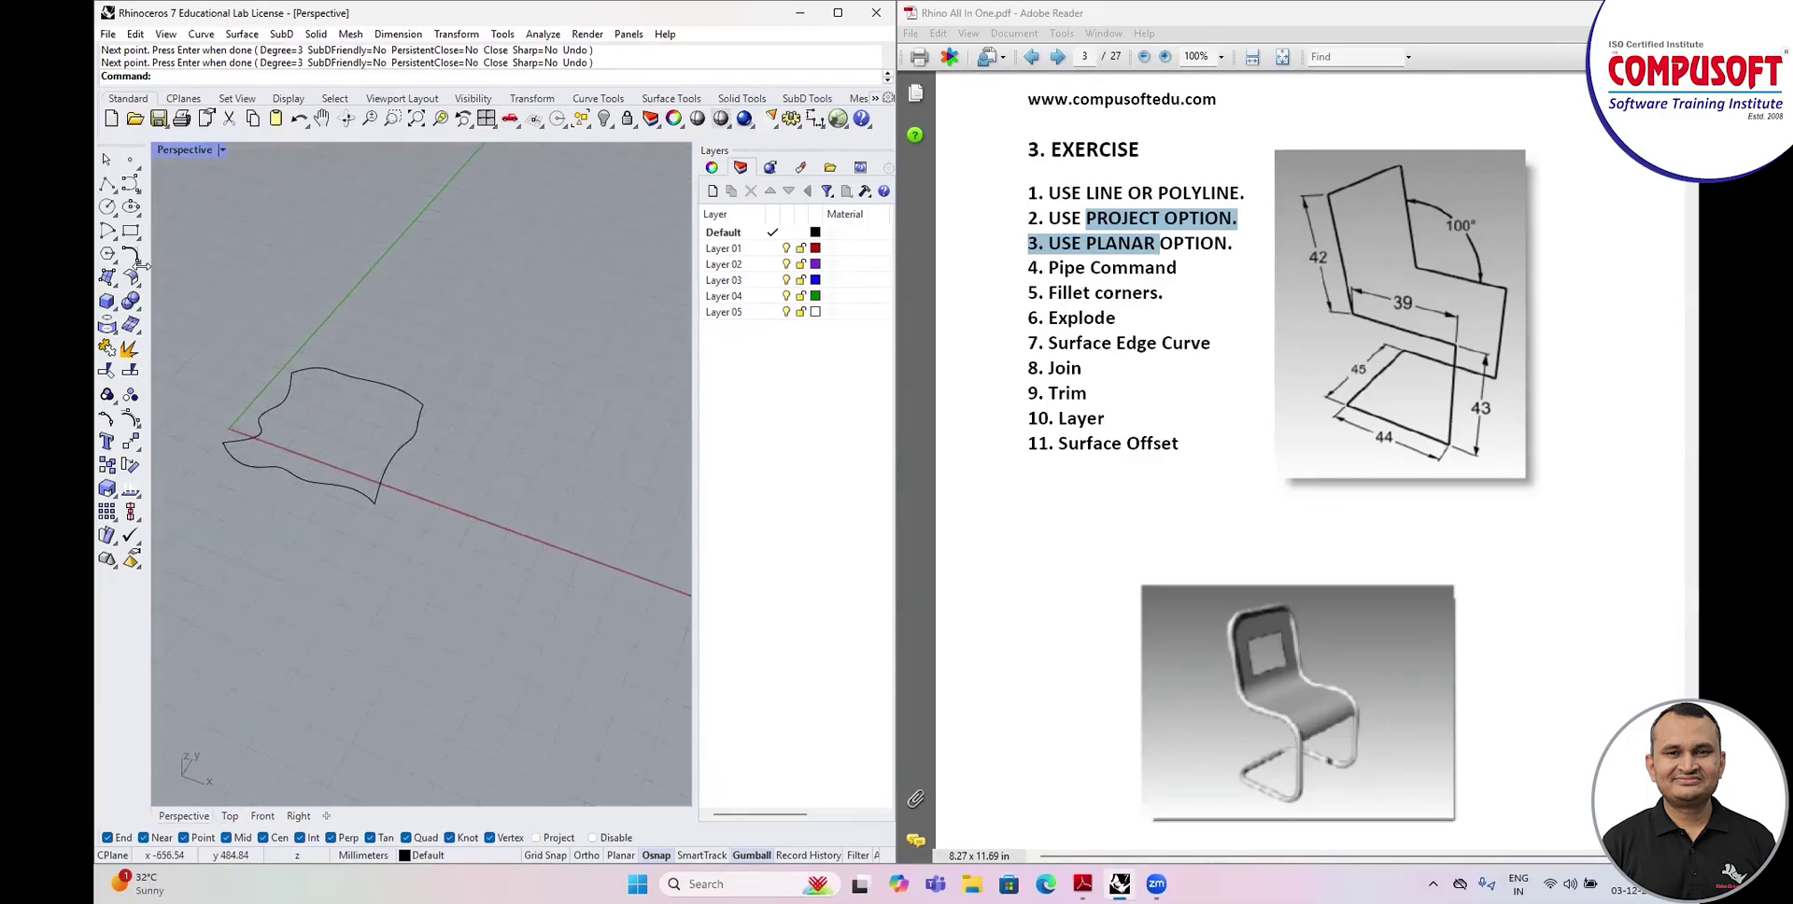
{"action": "left_click", "coordinate": [110, 278]}
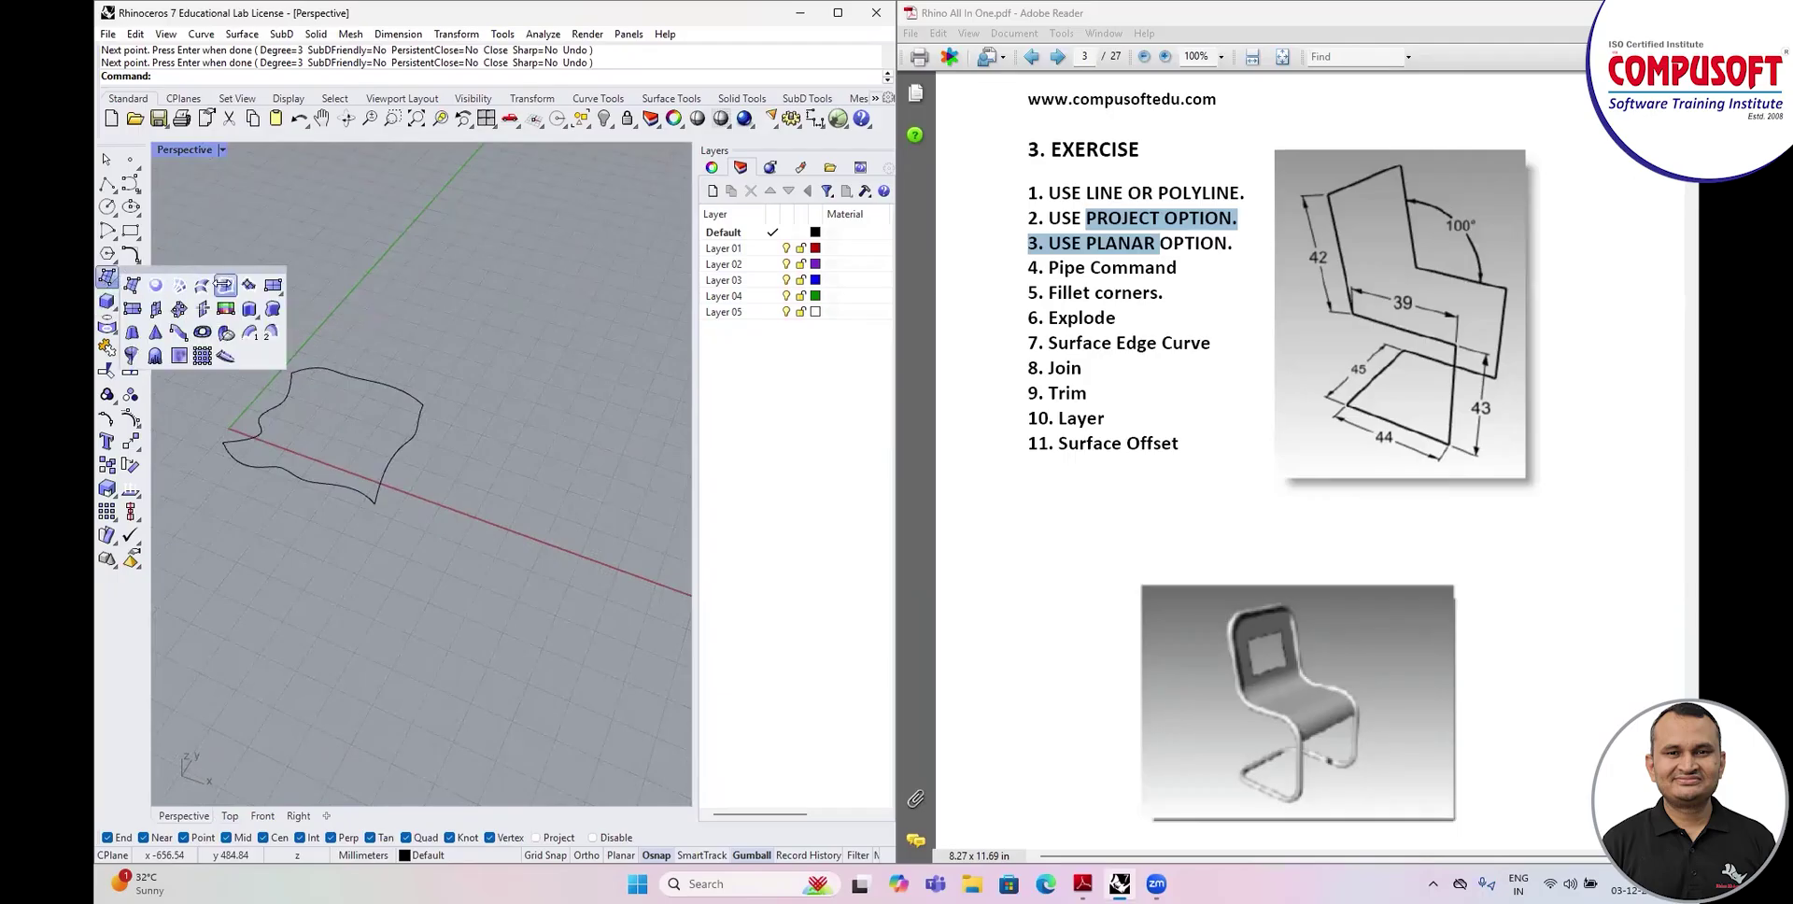
{"action": "left_click", "coordinate": [224, 285]}
{"action": "left_click", "coordinate": [291, 474]}
{"action": "left_click", "coordinate": [401, 453]}
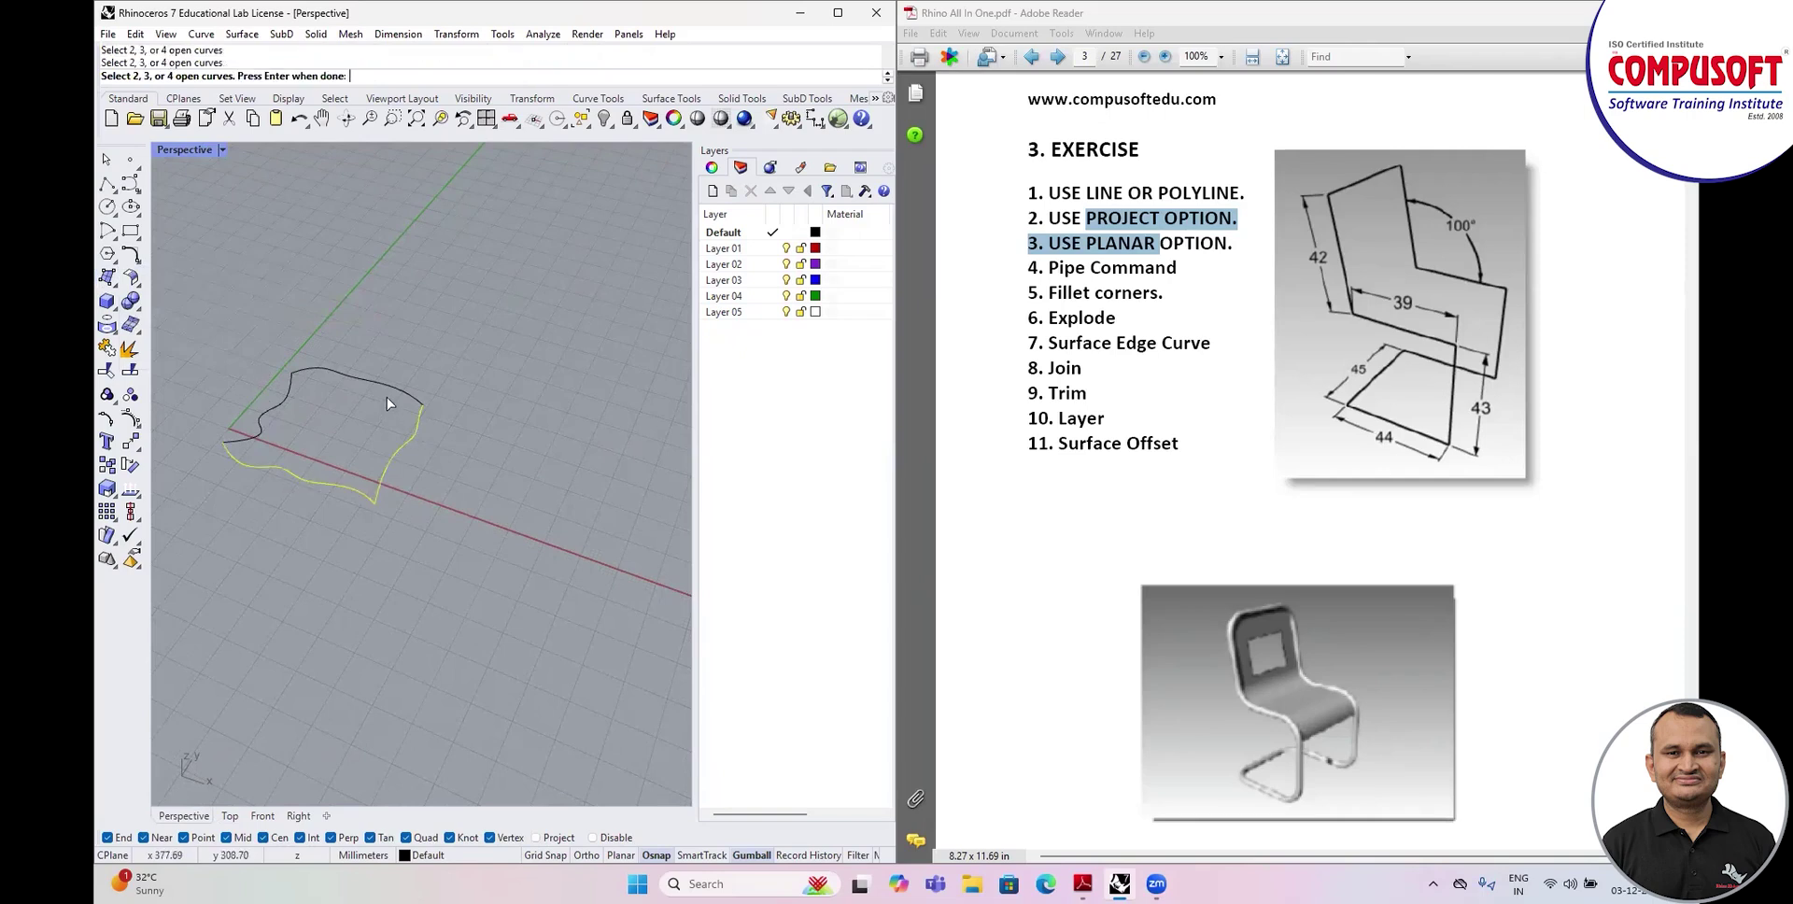
{"action": "left_click", "coordinate": [364, 375]}
{"action": "left_click", "coordinate": [287, 406]}
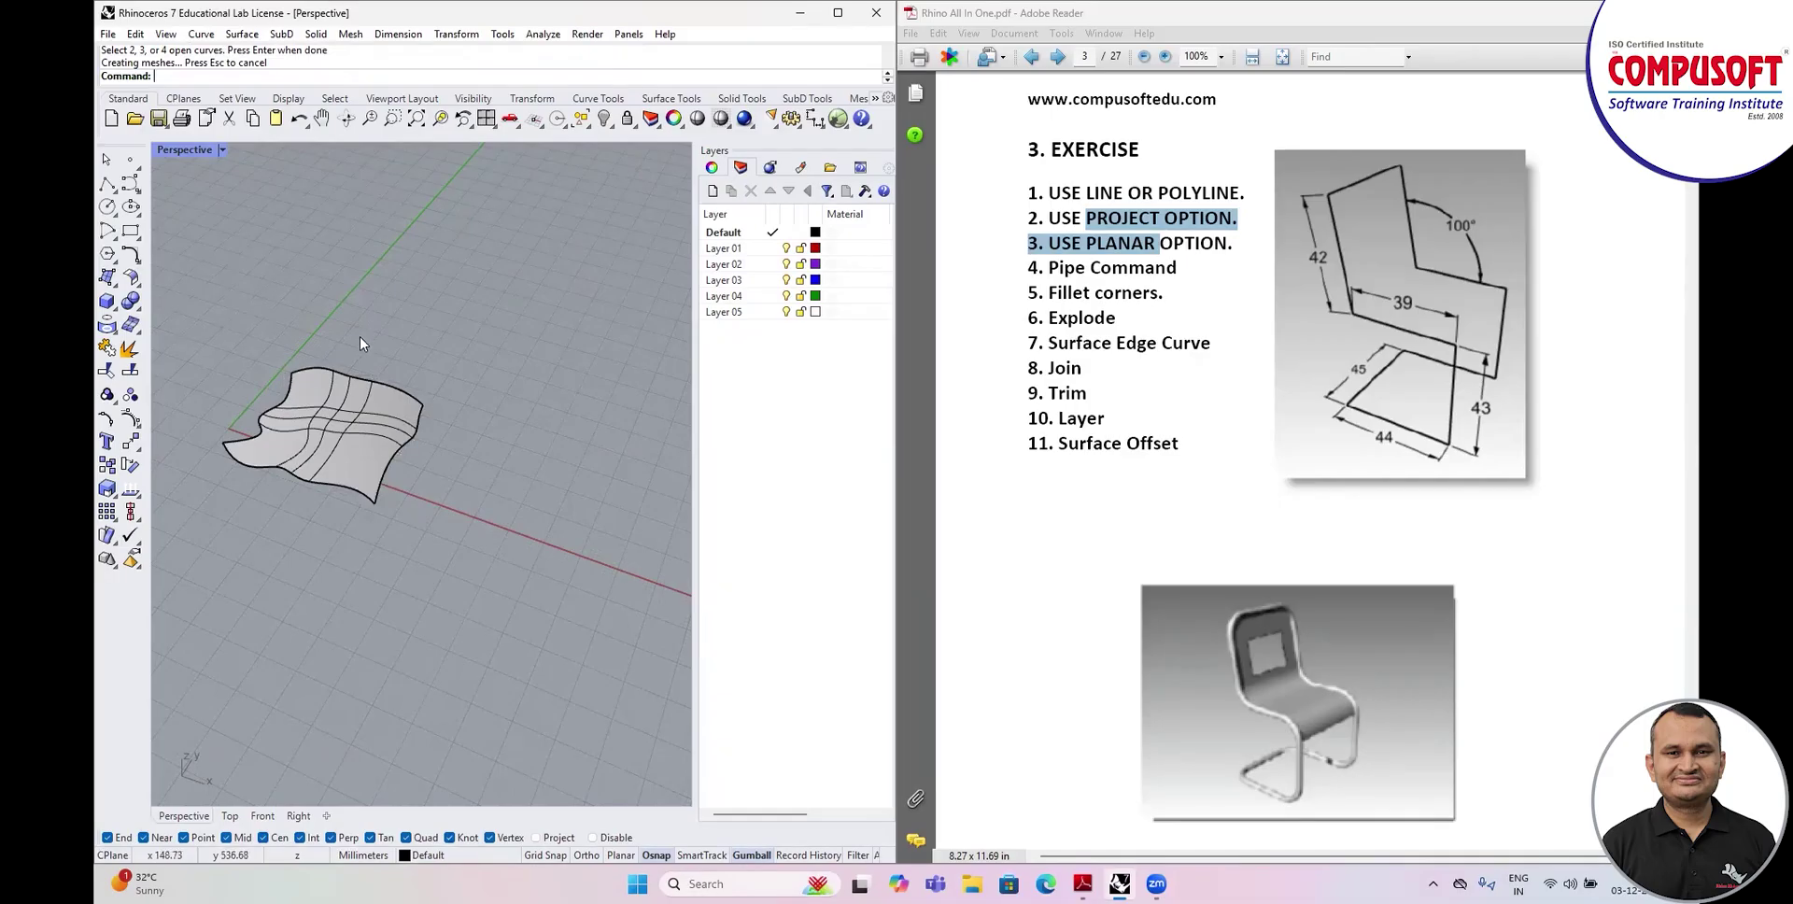
In the Top viewport, draw an L-shaped polyline and three straight lines crossing each other beside the surface.
{"action": "scroll", "coordinate": [362, 344], "scroll_direction": "down", "scroll_amount": 3}
{"action": "double_click", "coordinate": [177, 151]}
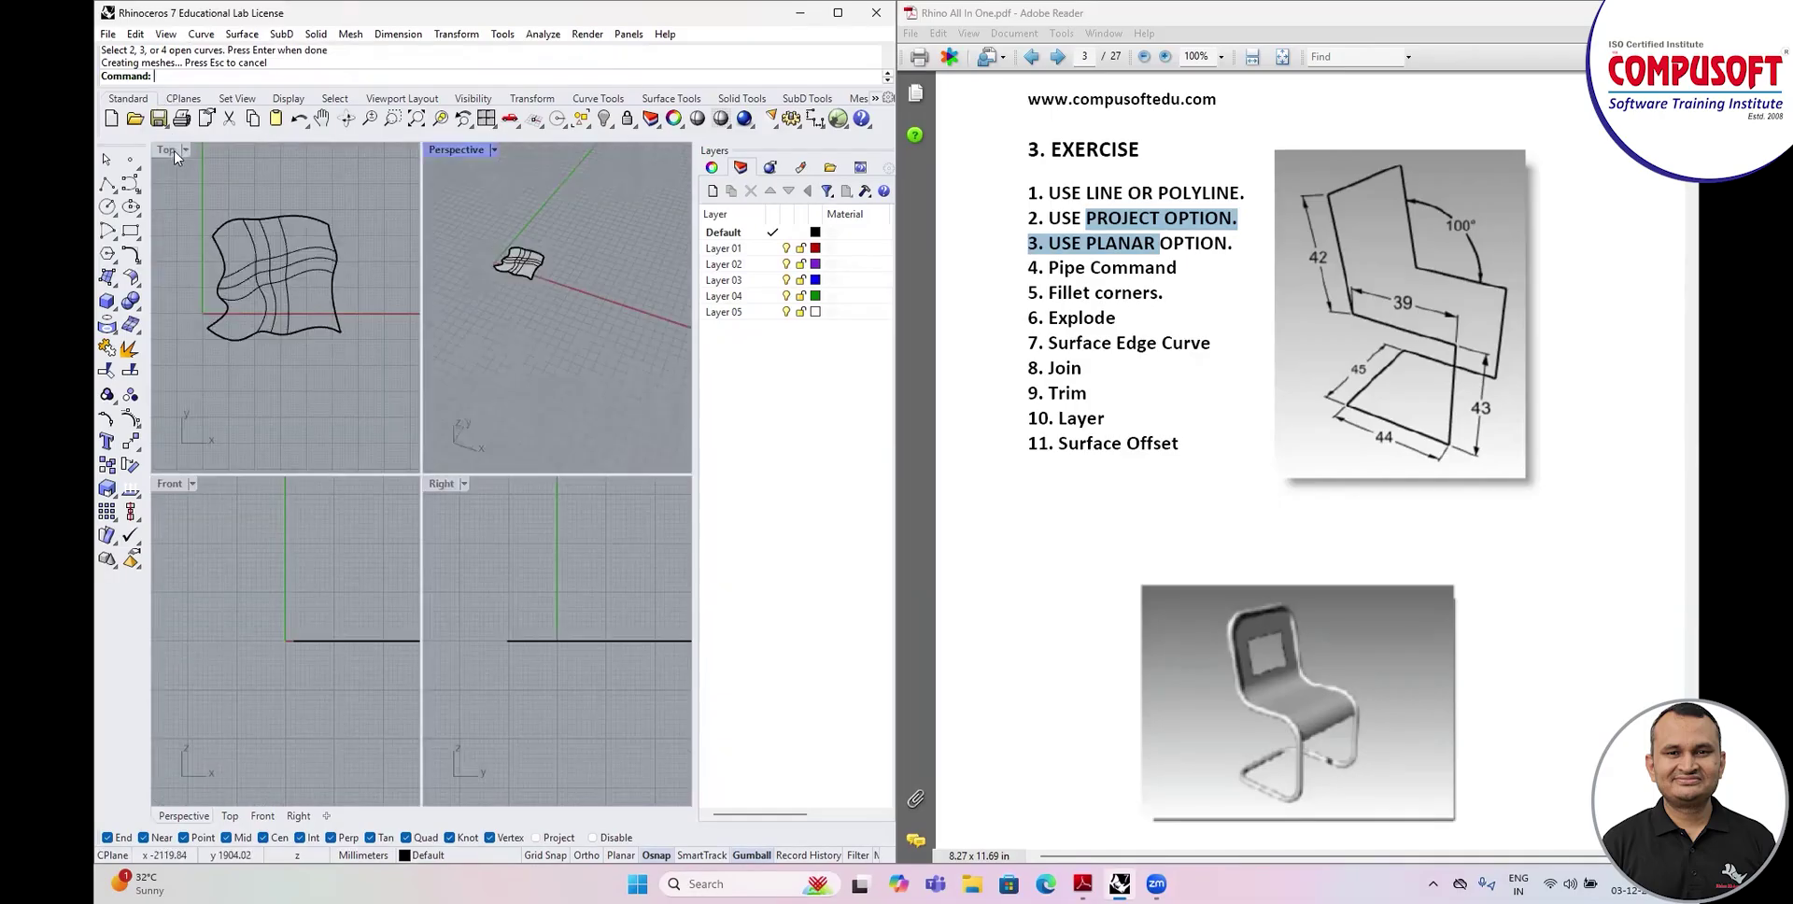
{"action": "double_click", "coordinate": [175, 154]}
{"action": "scroll", "coordinate": [289, 323], "scroll_direction": "down", "scroll_amount": 7}
{"action": "scroll", "coordinate": [397, 301], "scroll_direction": "up", "scroll_amount": 4}
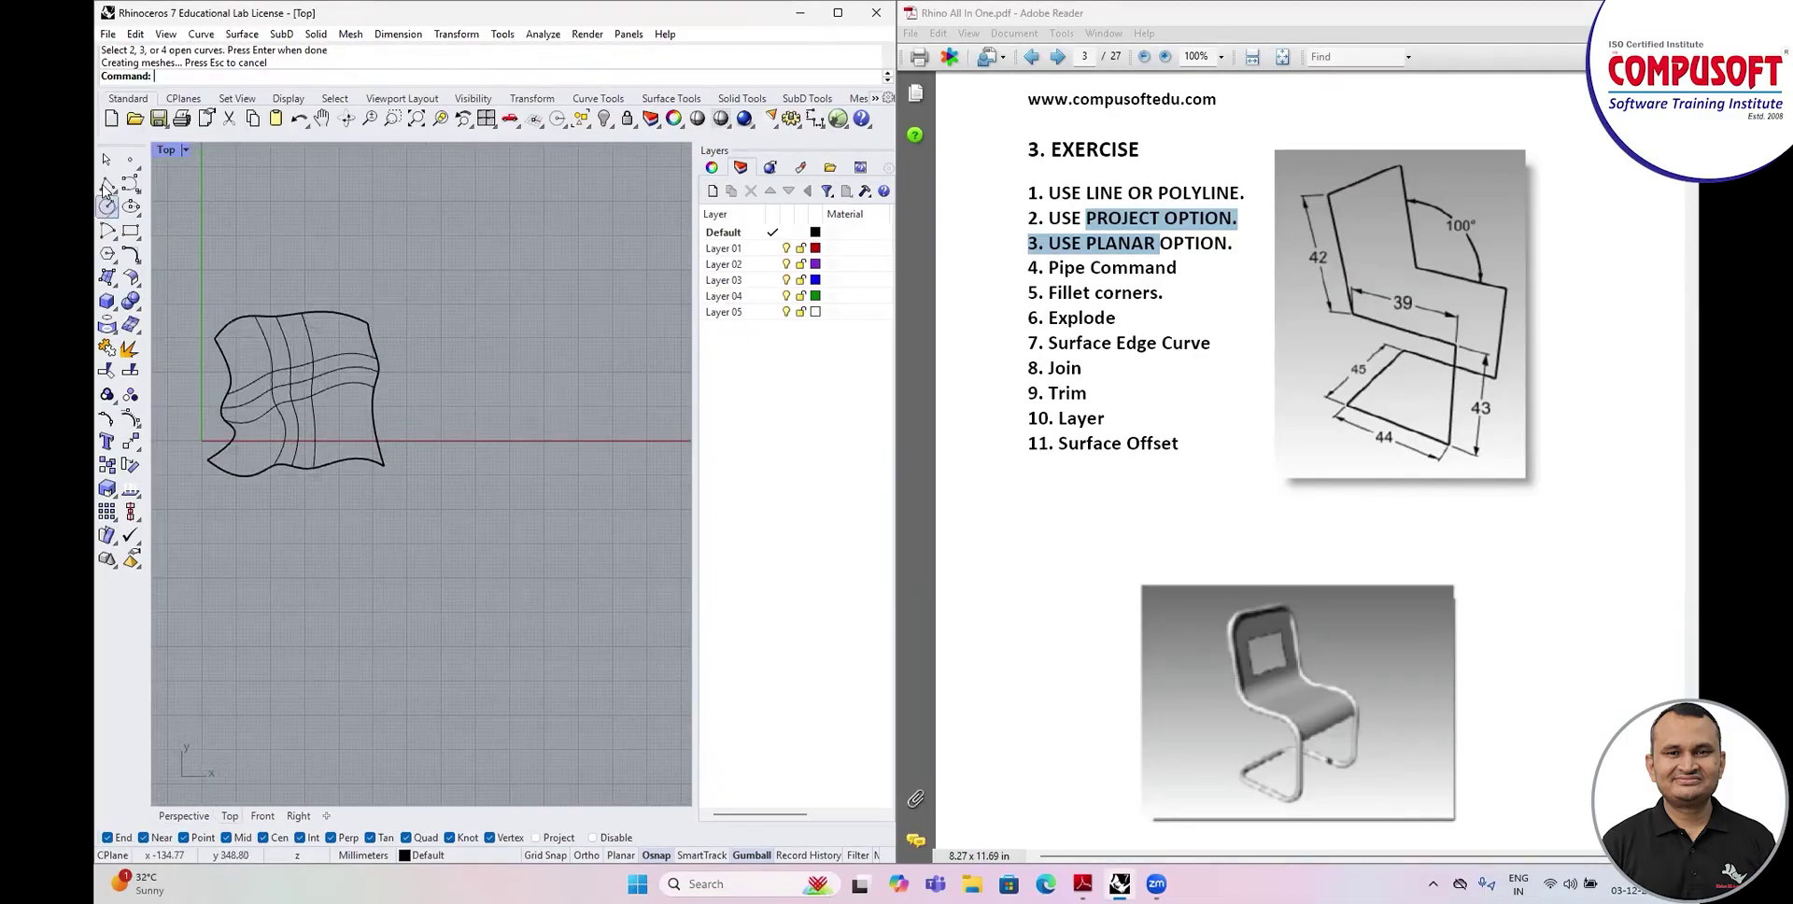
{"action": "left_click", "coordinate": [105, 188]}
{"action": "scroll", "coordinate": [308, 571], "scroll_direction": "down", "scroll_amount": 4}
{"action": "scroll", "coordinate": [378, 354], "scroll_direction": "up", "scroll_amount": 4}
{"action": "left_click", "coordinate": [437, 263]}
{"action": "left_click", "coordinate": [444, 445]}
{"action": "left_click", "coordinate": [557, 432]}
{"action": "key", "text": "Return"}
{"action": "key", "text": "Return"}
{"action": "left_click", "coordinate": [480, 285]}
{"action": "left_click", "coordinate": [519, 496]}
{"action": "key", "text": "Return"}
Using all four crossing curves as cutters, trim off the uppermost line, the ends above it and the middle line's left overhang.
{"action": "left_click_drag", "start_coordinate": [355, 228], "coordinate": [622, 499]}
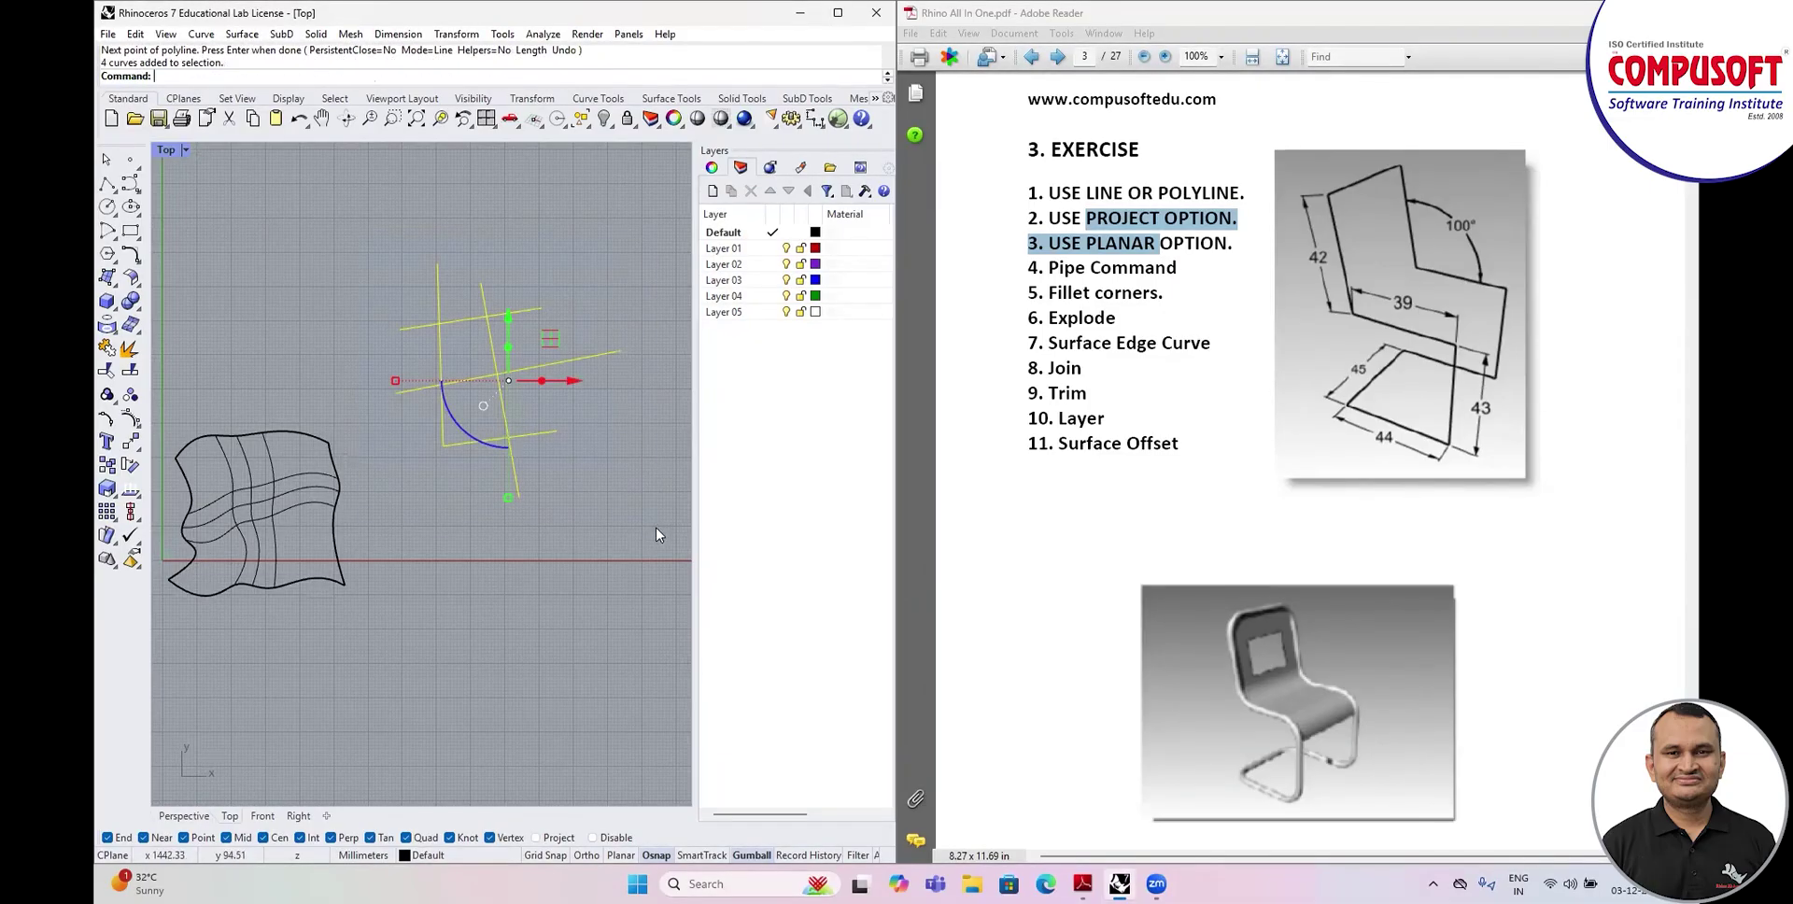
{"action": "type", "text": "Trim"}
{"action": "key", "text": "Escape"}
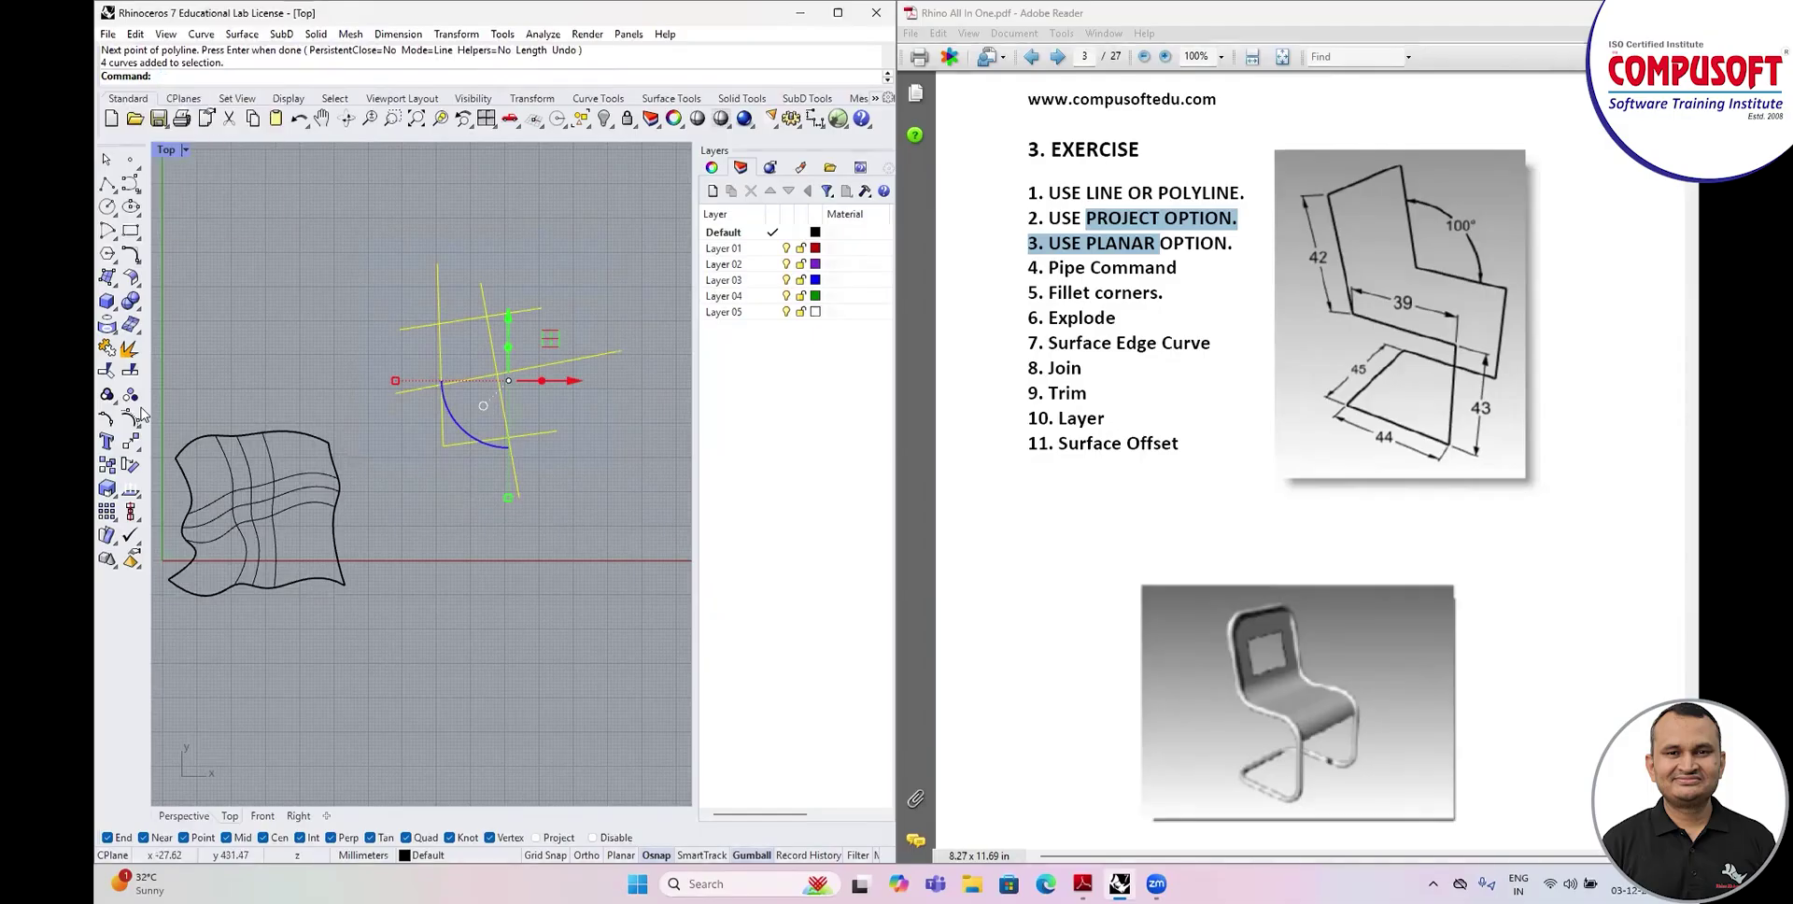
{"action": "left_click", "coordinate": [105, 372]}
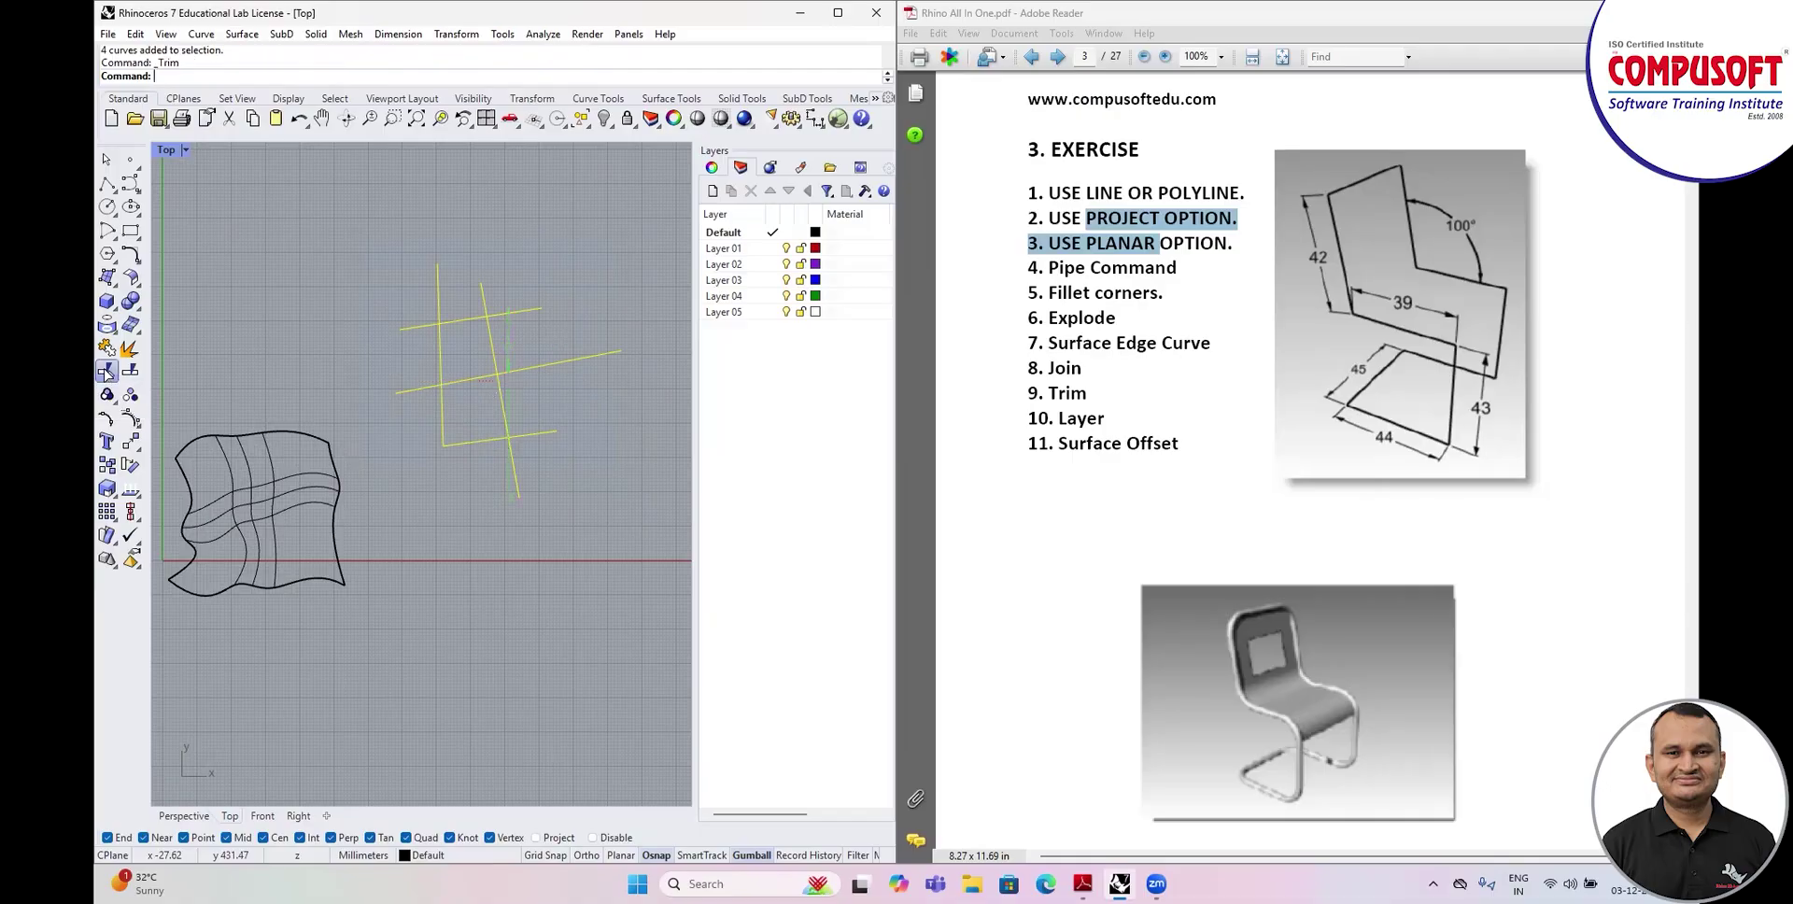
{"action": "scroll", "coordinate": [499, 322], "scroll_direction": "up", "scroll_amount": 1}
{"action": "left_click", "coordinate": [499, 314]}
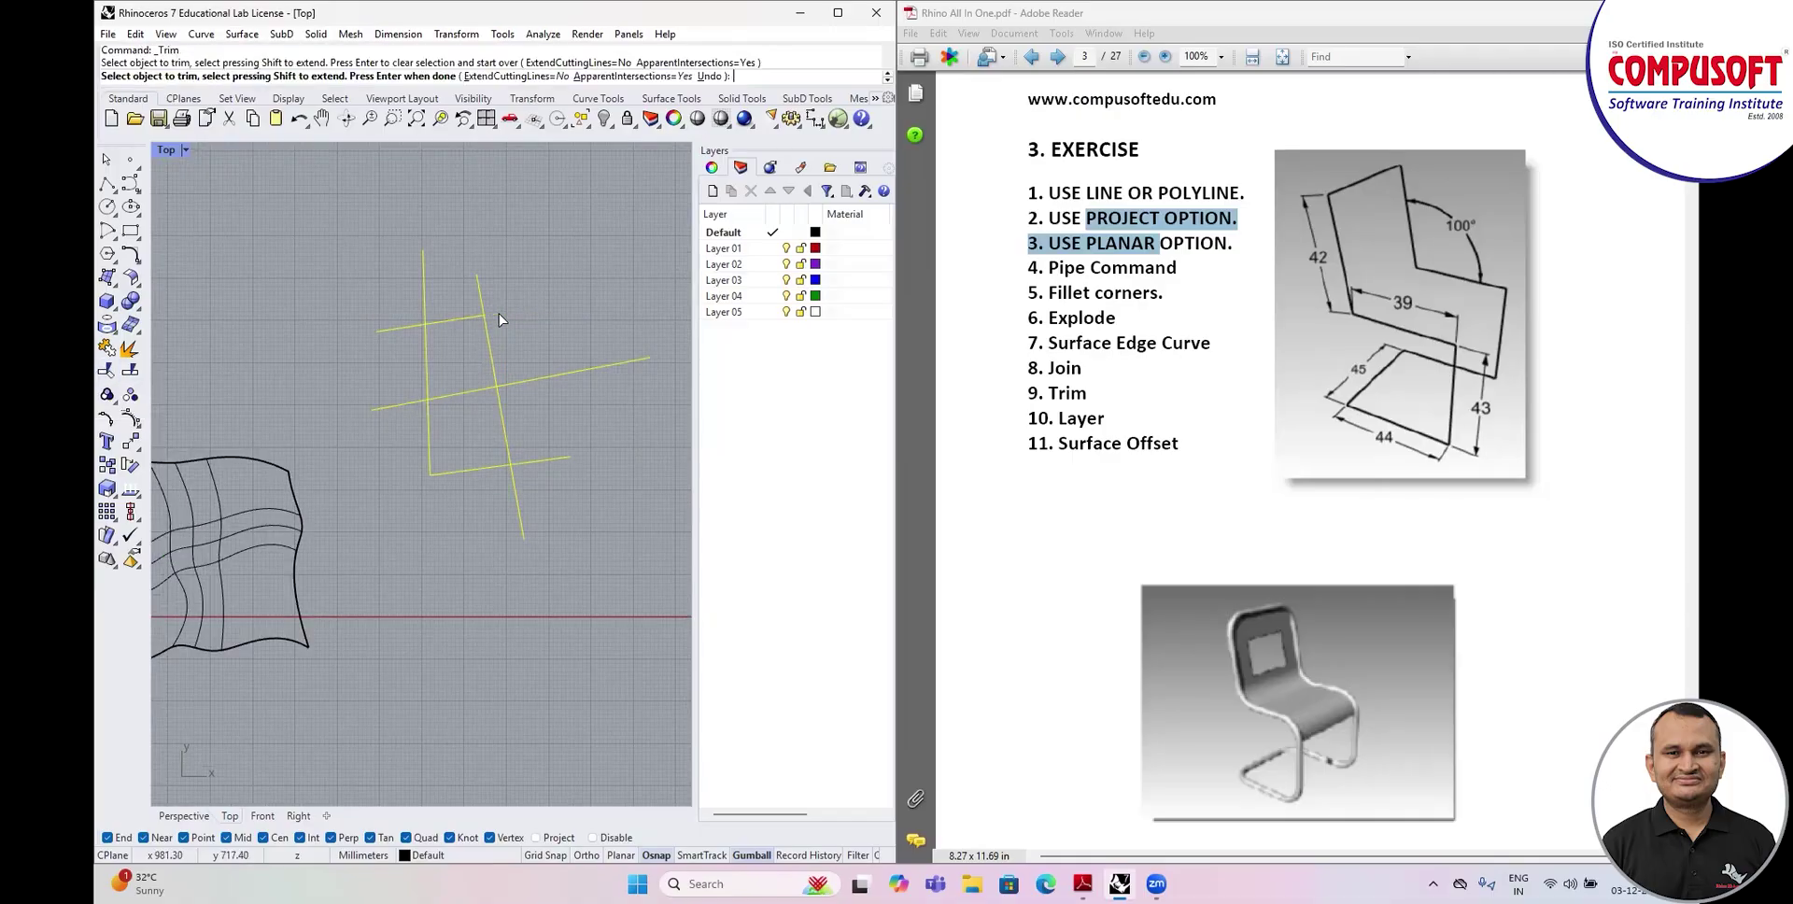
{"action": "left_click", "coordinate": [477, 300]}
{"action": "left_click", "coordinate": [454, 322]}
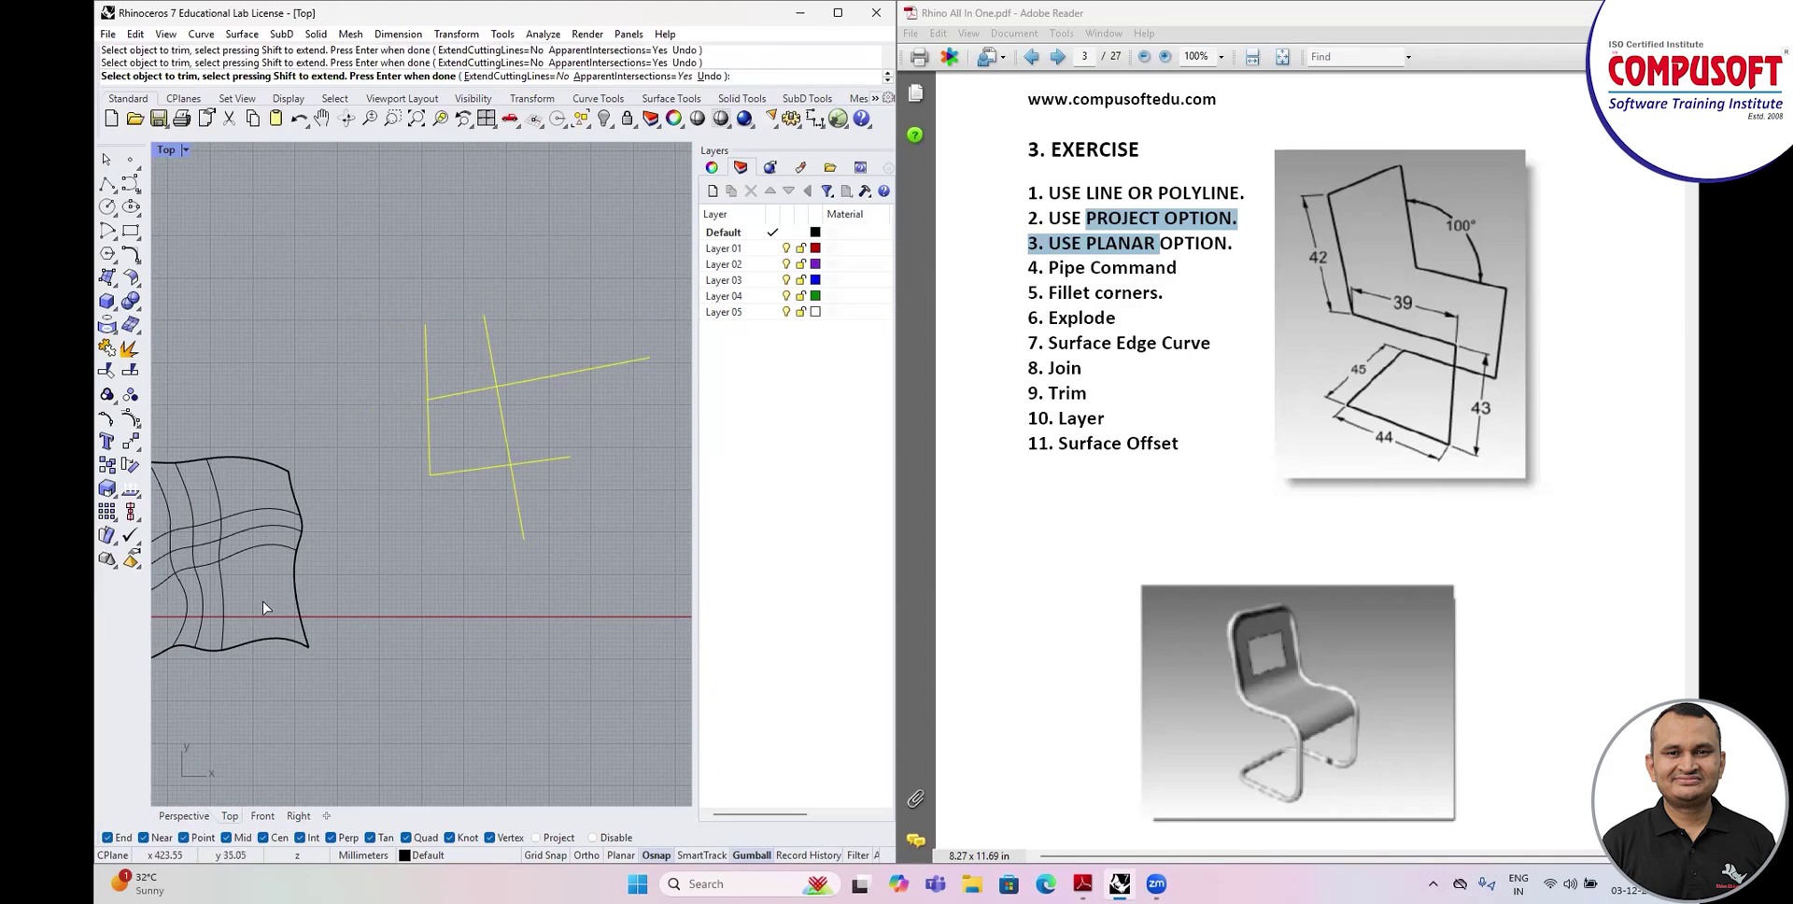
{"action": "key", "text": "Return"}
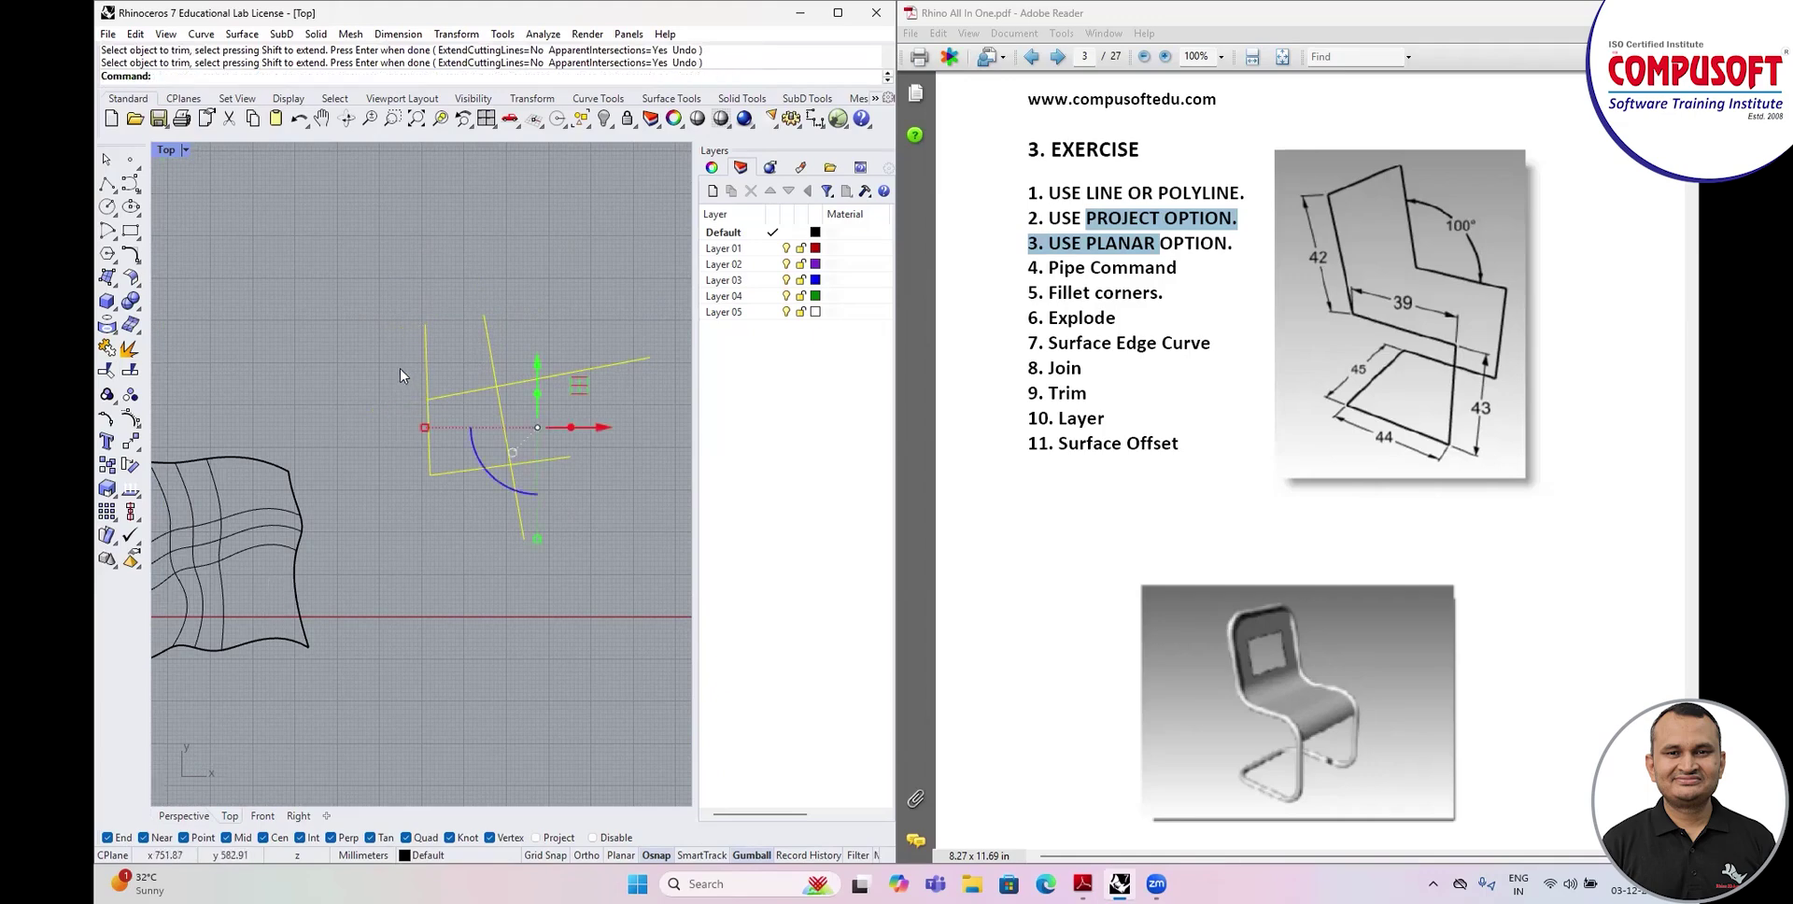
{"action": "key", "text": "Escape"}
Examine the edge-curve surface and the trimmed lines from different angles in the Perspective viewport.
{"action": "scroll", "coordinate": [401, 448], "scroll_direction": "down", "scroll_amount": 5}
{"action": "scroll", "coordinate": [401, 448], "scroll_direction": "down", "scroll_amount": 3}
{"action": "right_click_drag", "start_coordinate": [521, 430], "coordinate": [460, 439]}
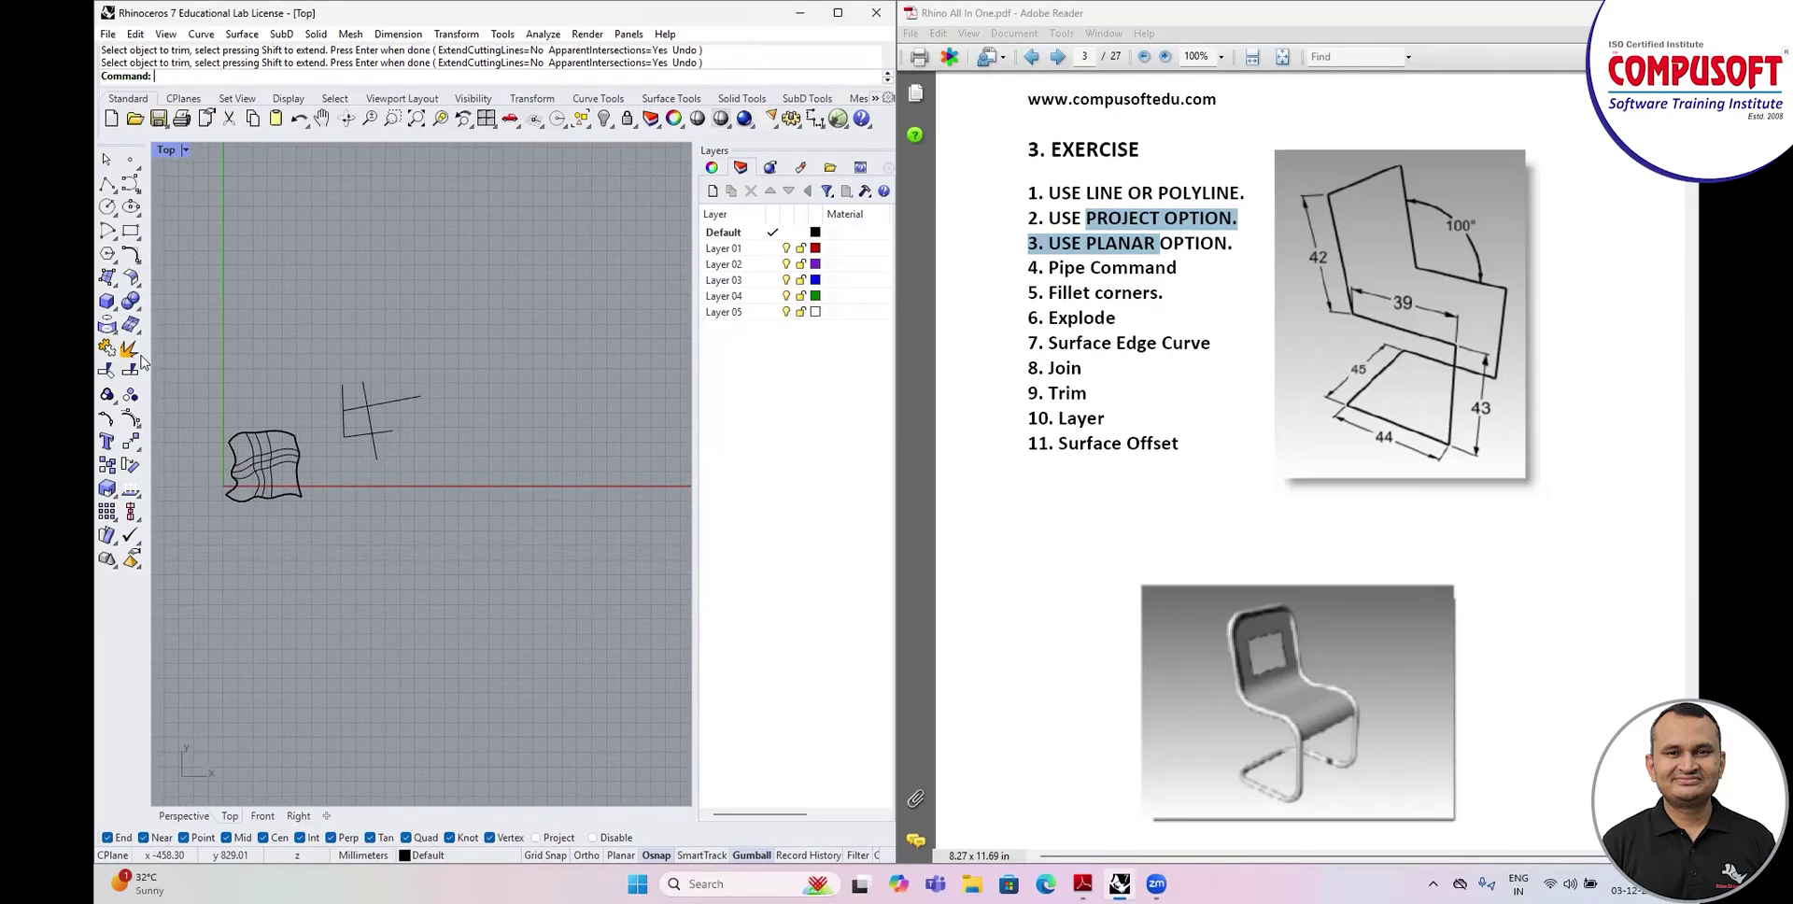
{"action": "double_click", "coordinate": [171, 155]}
{"action": "double_click", "coordinate": [462, 157]}
{"action": "scroll", "coordinate": [365, 338], "scroll_direction": "down", "scroll_amount": 5}
{"action": "scroll", "coordinate": [353, 317], "scroll_direction": "up", "scroll_amount": 4}
{"action": "scroll", "coordinate": [243, 298], "scroll_direction": "up", "scroll_amount": 4}
{"action": "right_click_drag", "start_coordinate": [291, 370], "coordinate": [357, 372]}
{"action": "scroll", "coordinate": [262, 357], "scroll_direction": "up", "scroll_amount": 4}
{"action": "right_click_drag", "start_coordinate": [233, 360], "coordinate": [344, 383]}
{"action": "scroll", "coordinate": [298, 378], "scroll_direction": "up", "scroll_amount": 2}
{"action": "left_click", "coordinate": [322, 372]}
{"action": "key", "text": "Escape"}
{"action": "scroll", "coordinate": [343, 383], "scroll_direction": "down", "scroll_amount": 2}
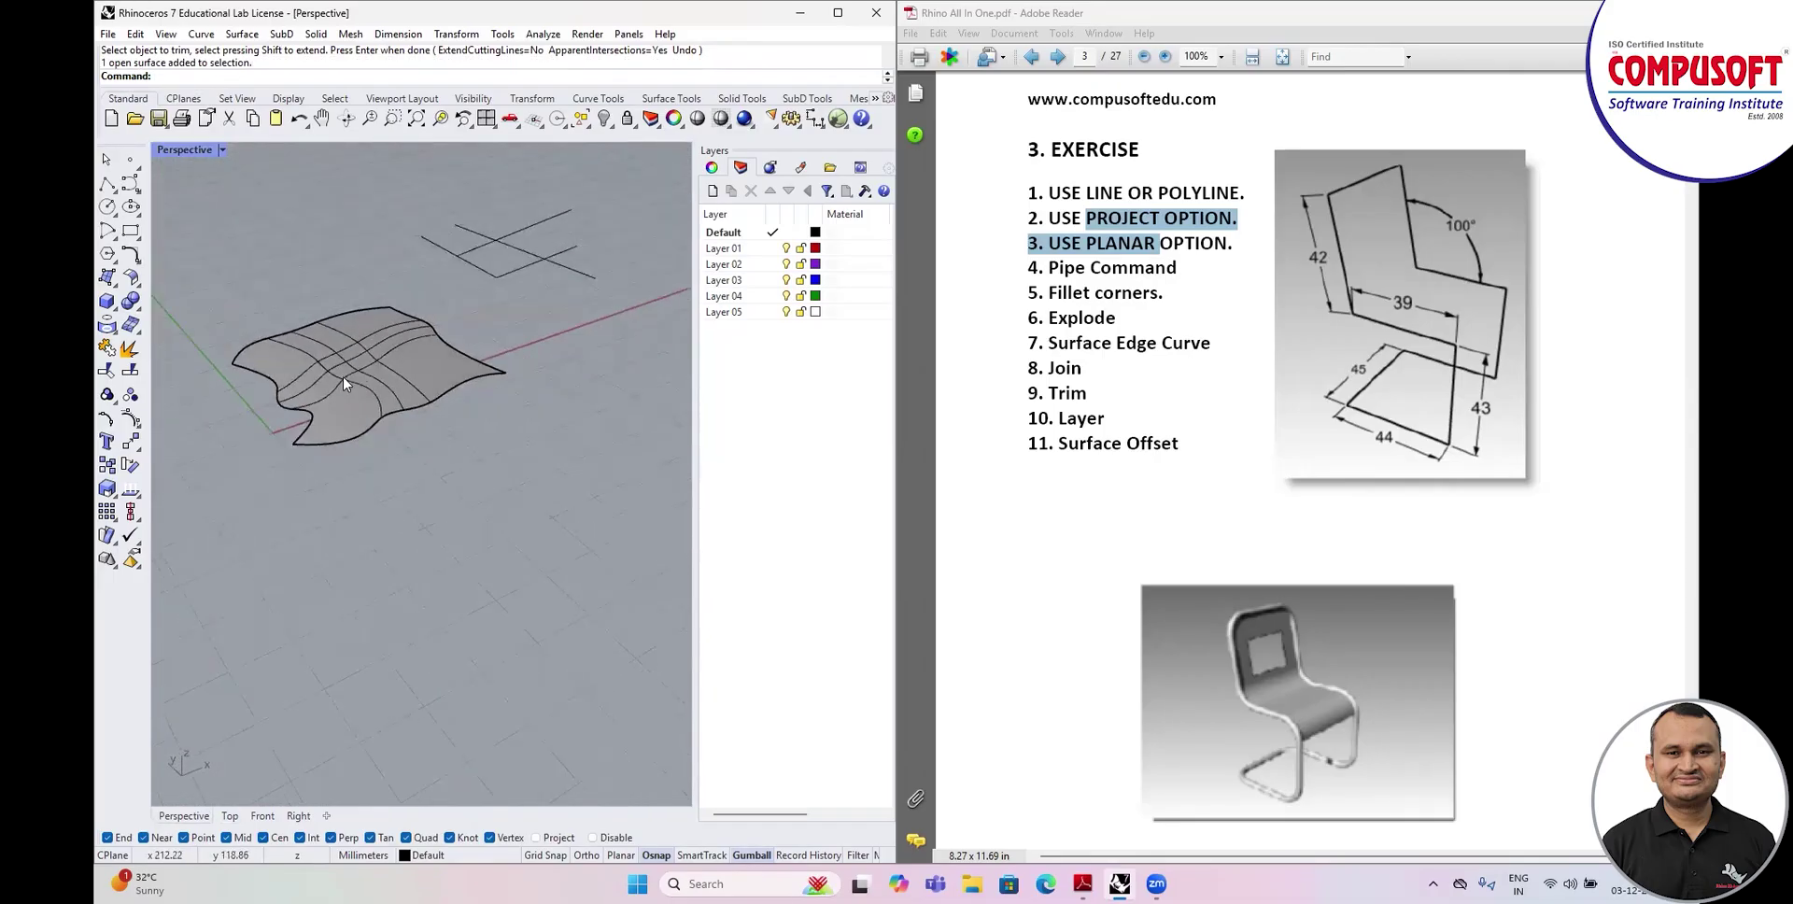
{"action": "scroll", "coordinate": [343, 382], "scroll_direction": "up", "scroll_amount": 2}
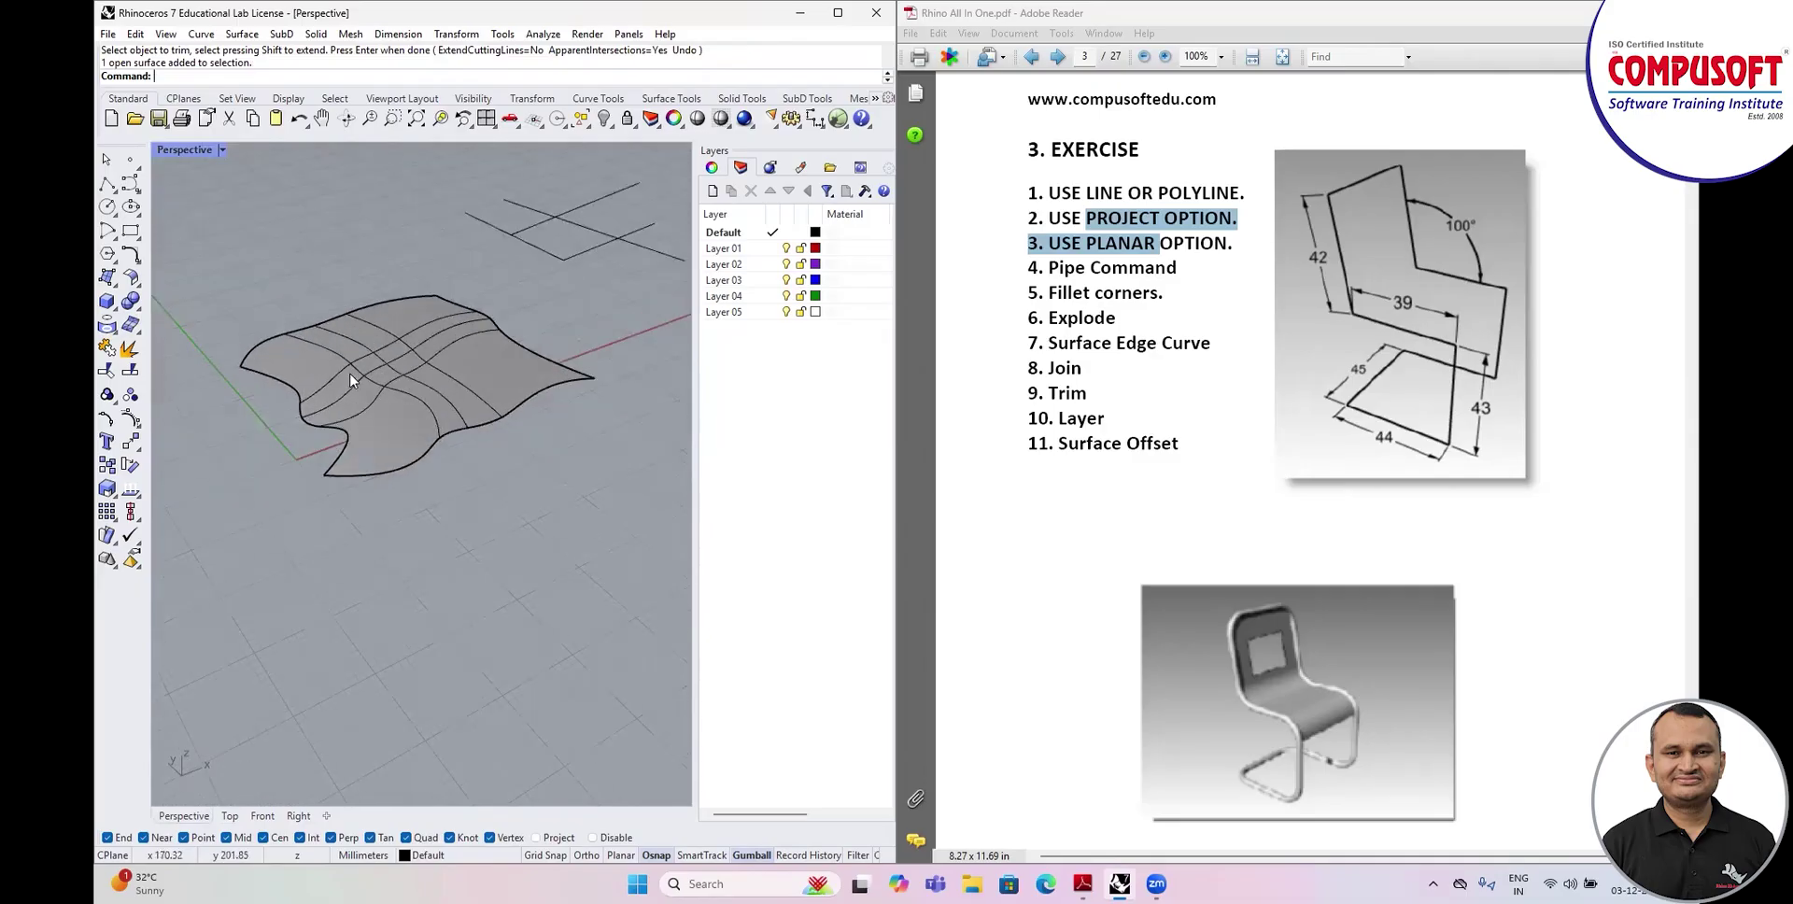
Start Offset Surface on the wavy four-sided surface.
{"action": "left_click", "coordinate": [139, 288]}
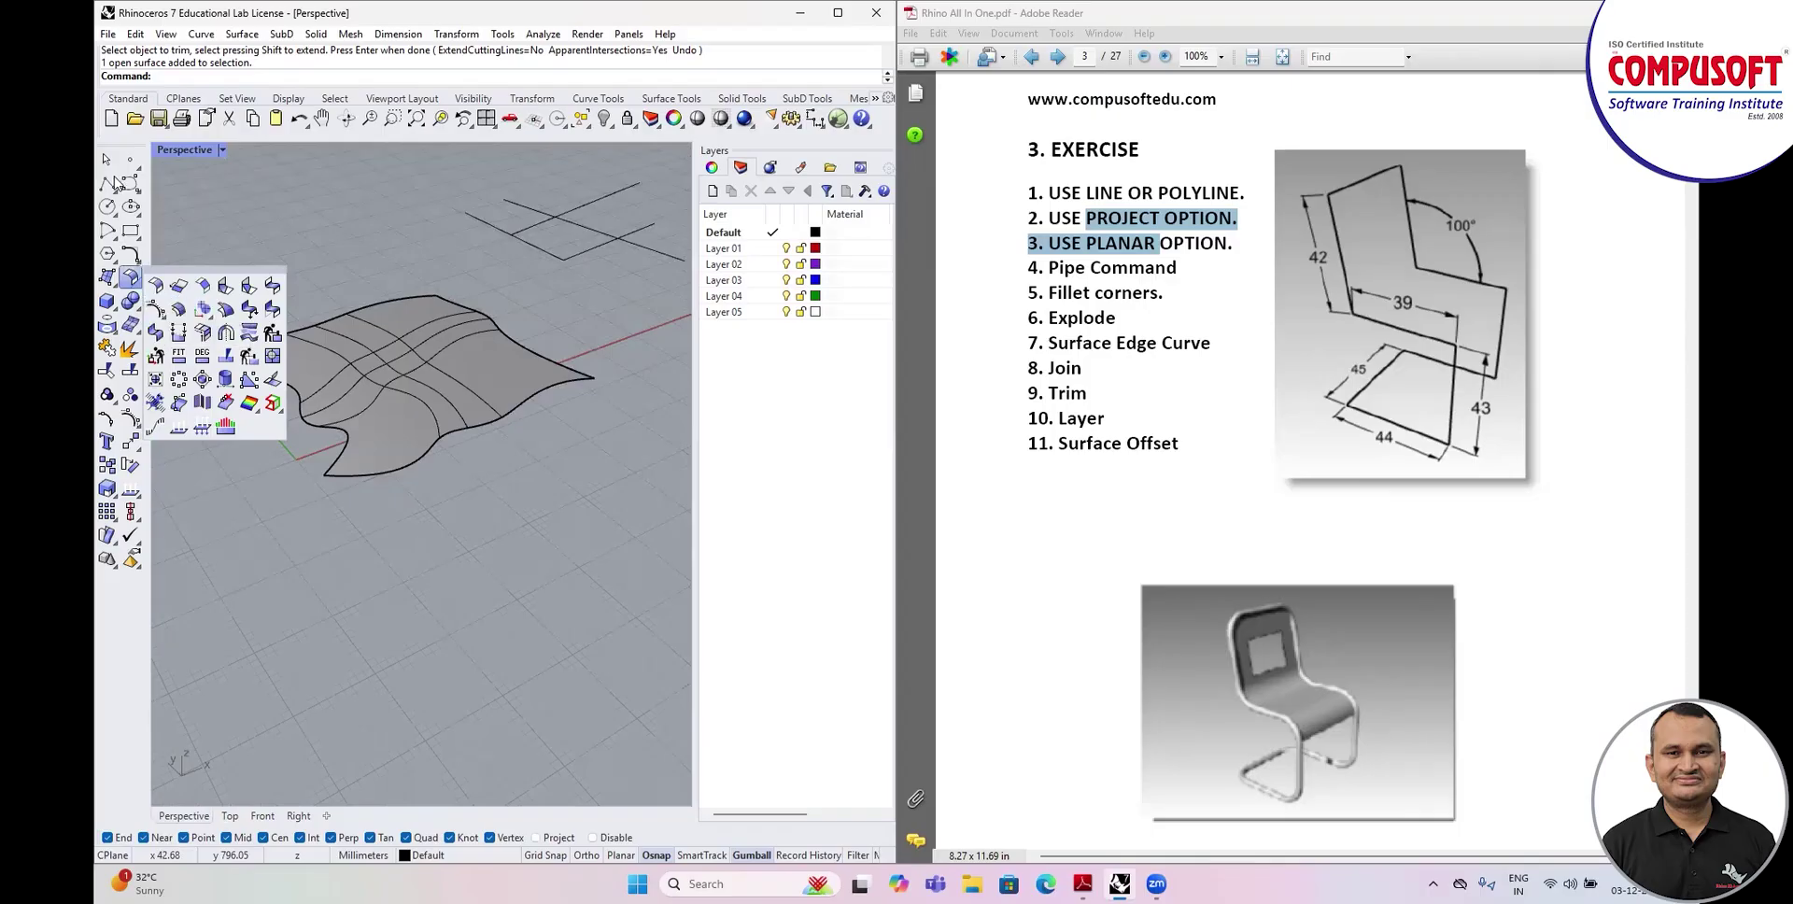
{"action": "left_click", "coordinate": [242, 35]}
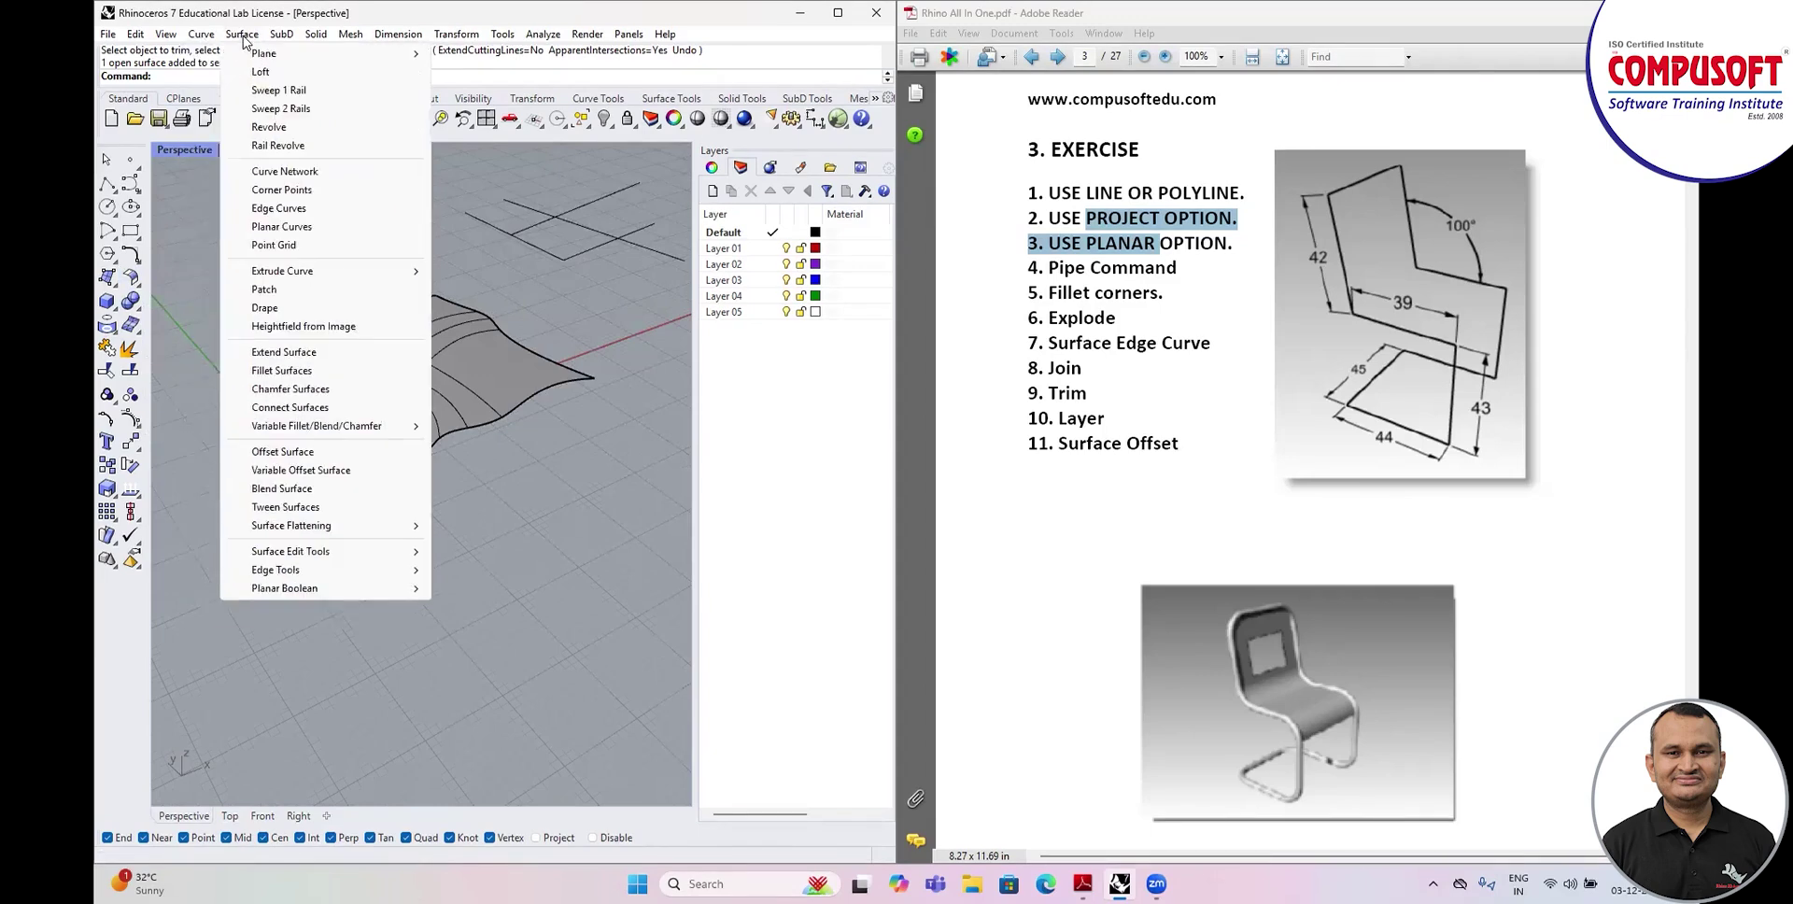
{"action": "left_click", "coordinate": [130, 305]}
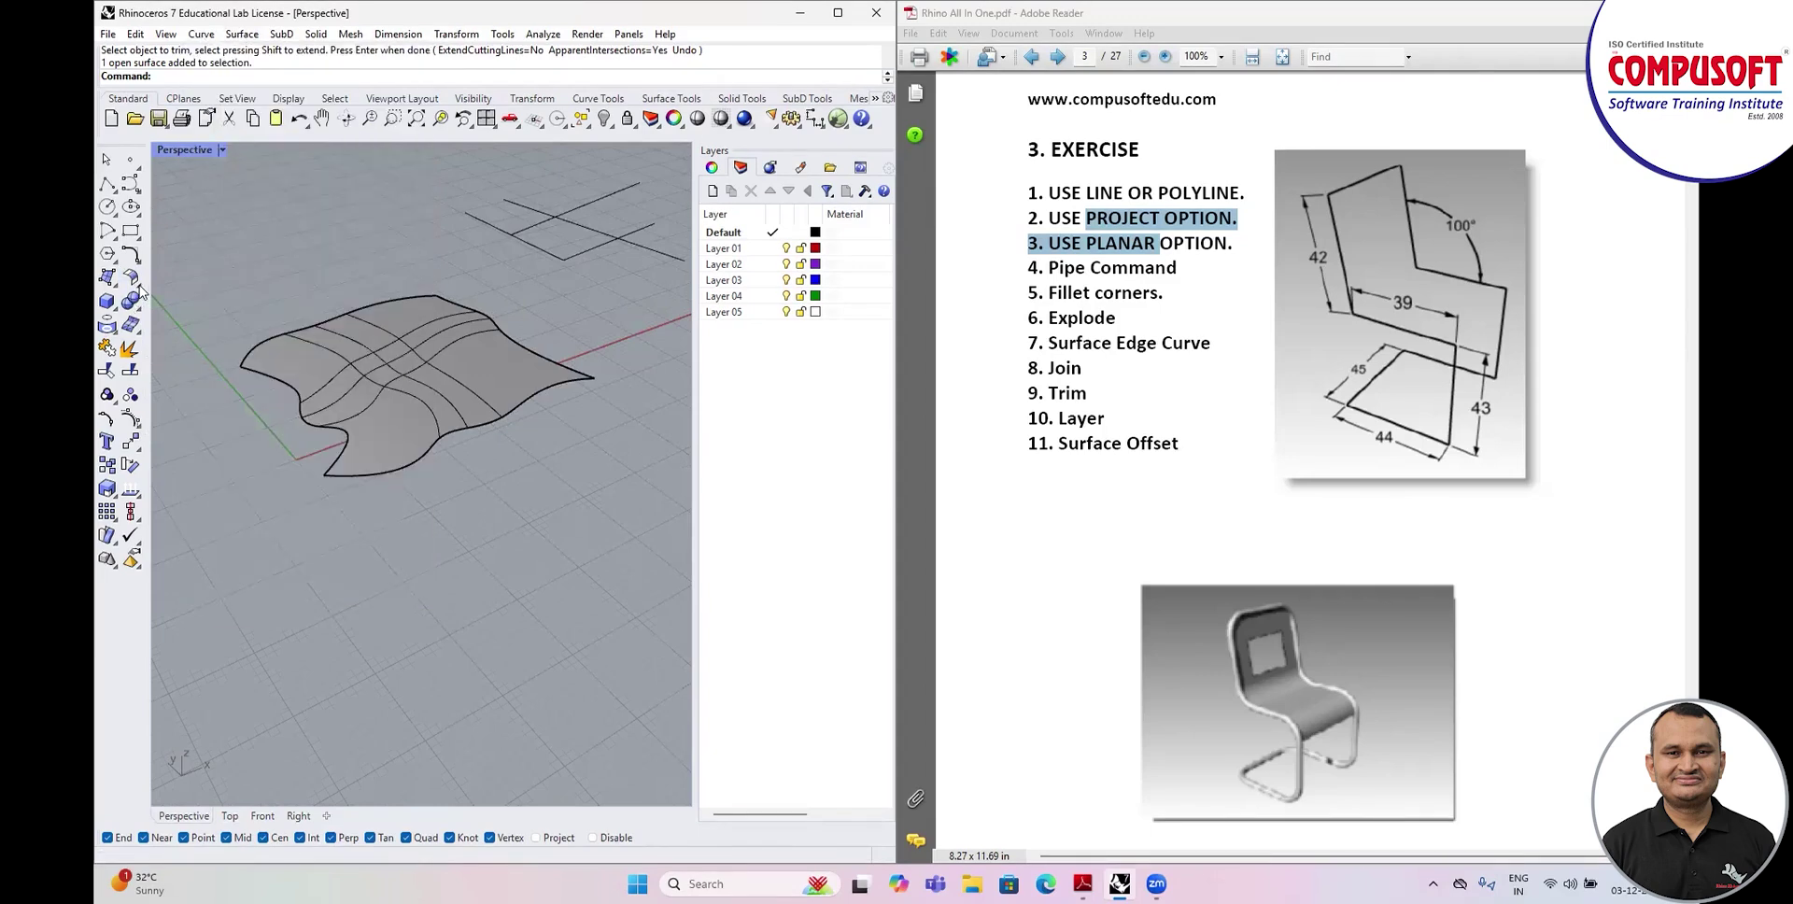
{"action": "left_click", "coordinate": [140, 285]}
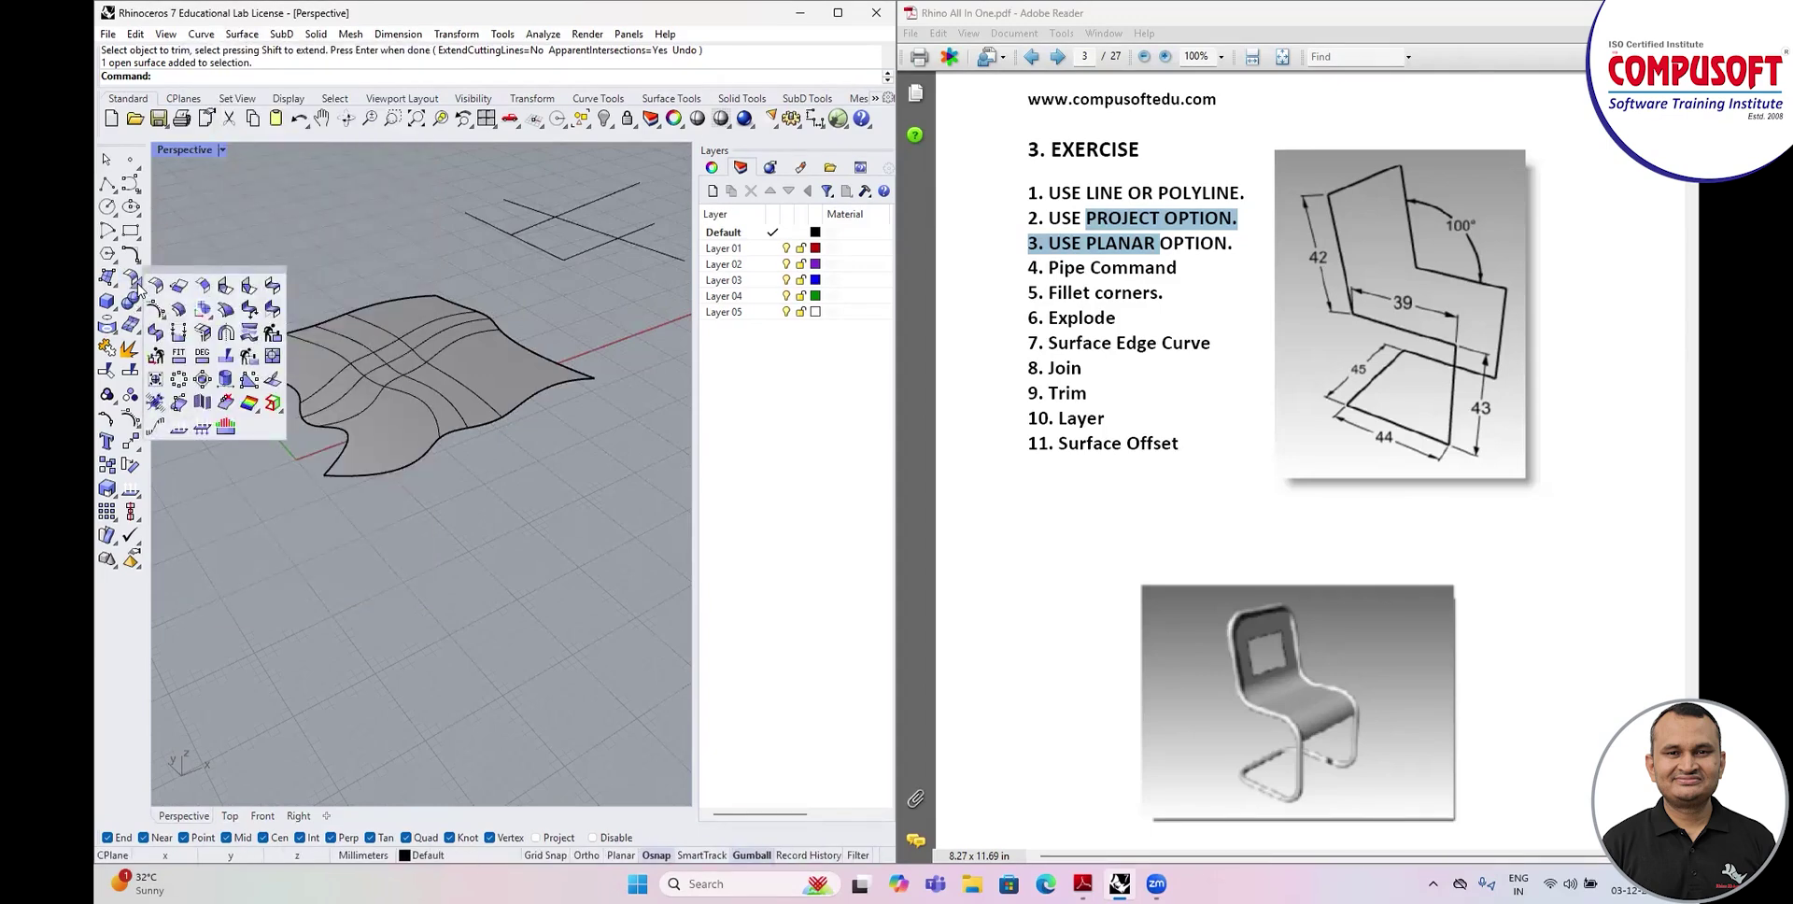
{"action": "left_click", "coordinate": [177, 311]}
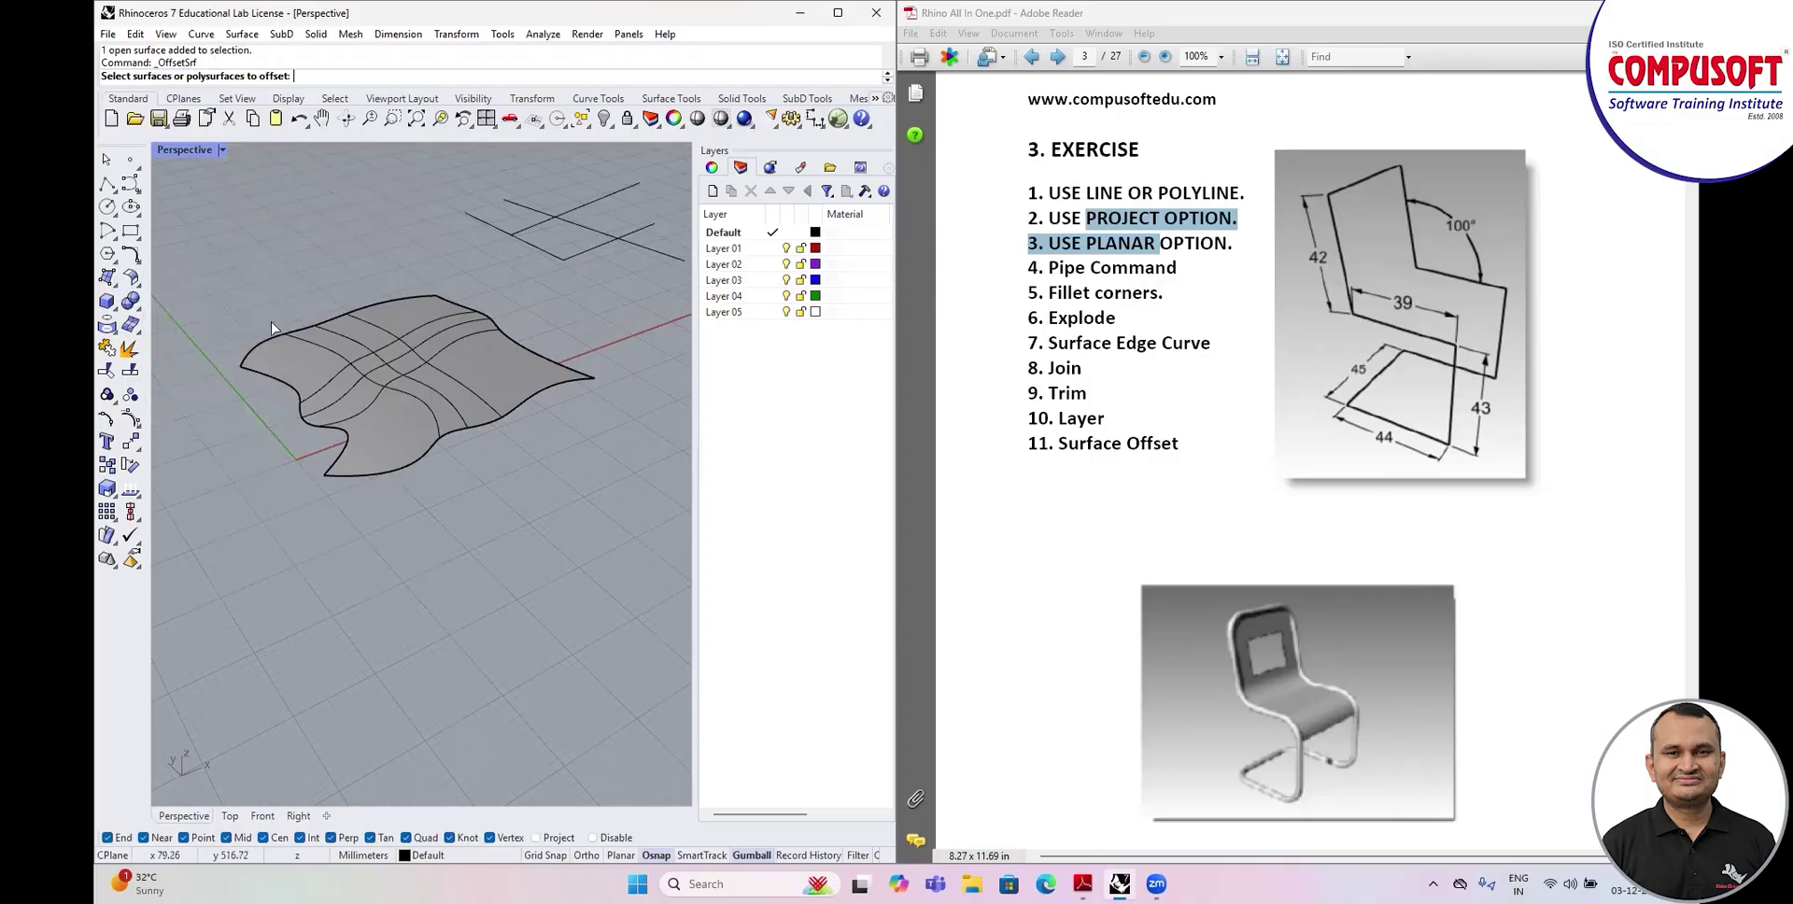
{"action": "left_click", "coordinate": [379, 353]}
{"action": "key", "text": "Return"}
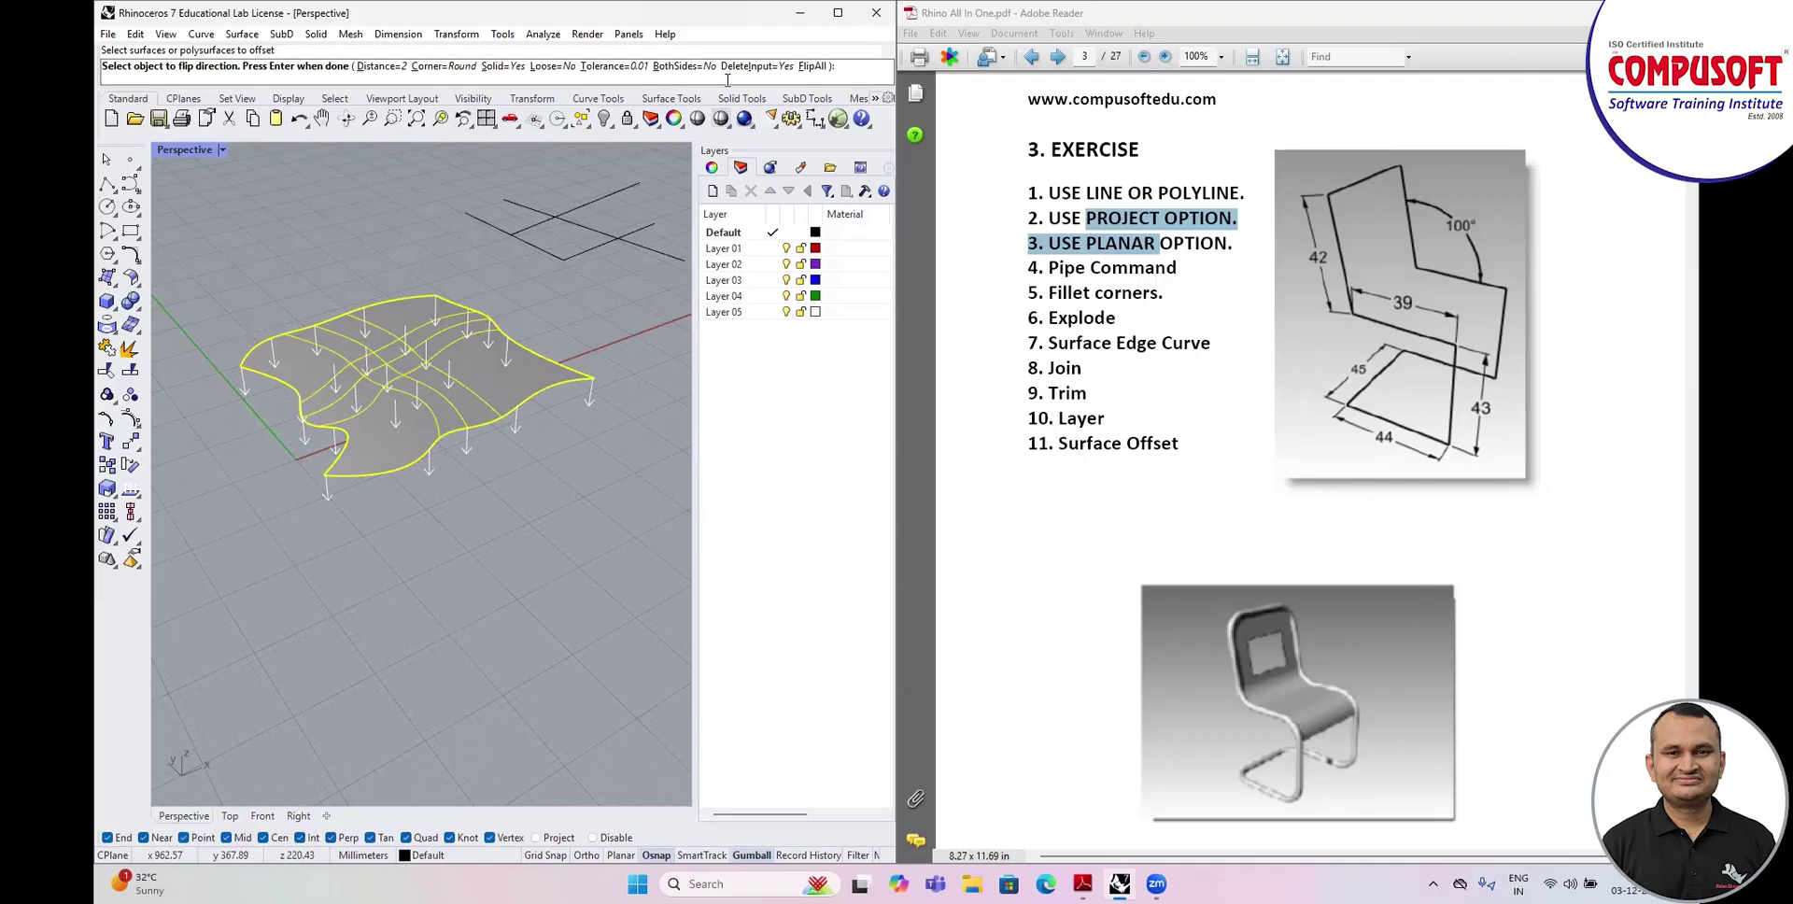
Offset the wavy surface by 2 mm on both sides as a solid.
{"action": "left_click", "coordinate": [811, 66]}
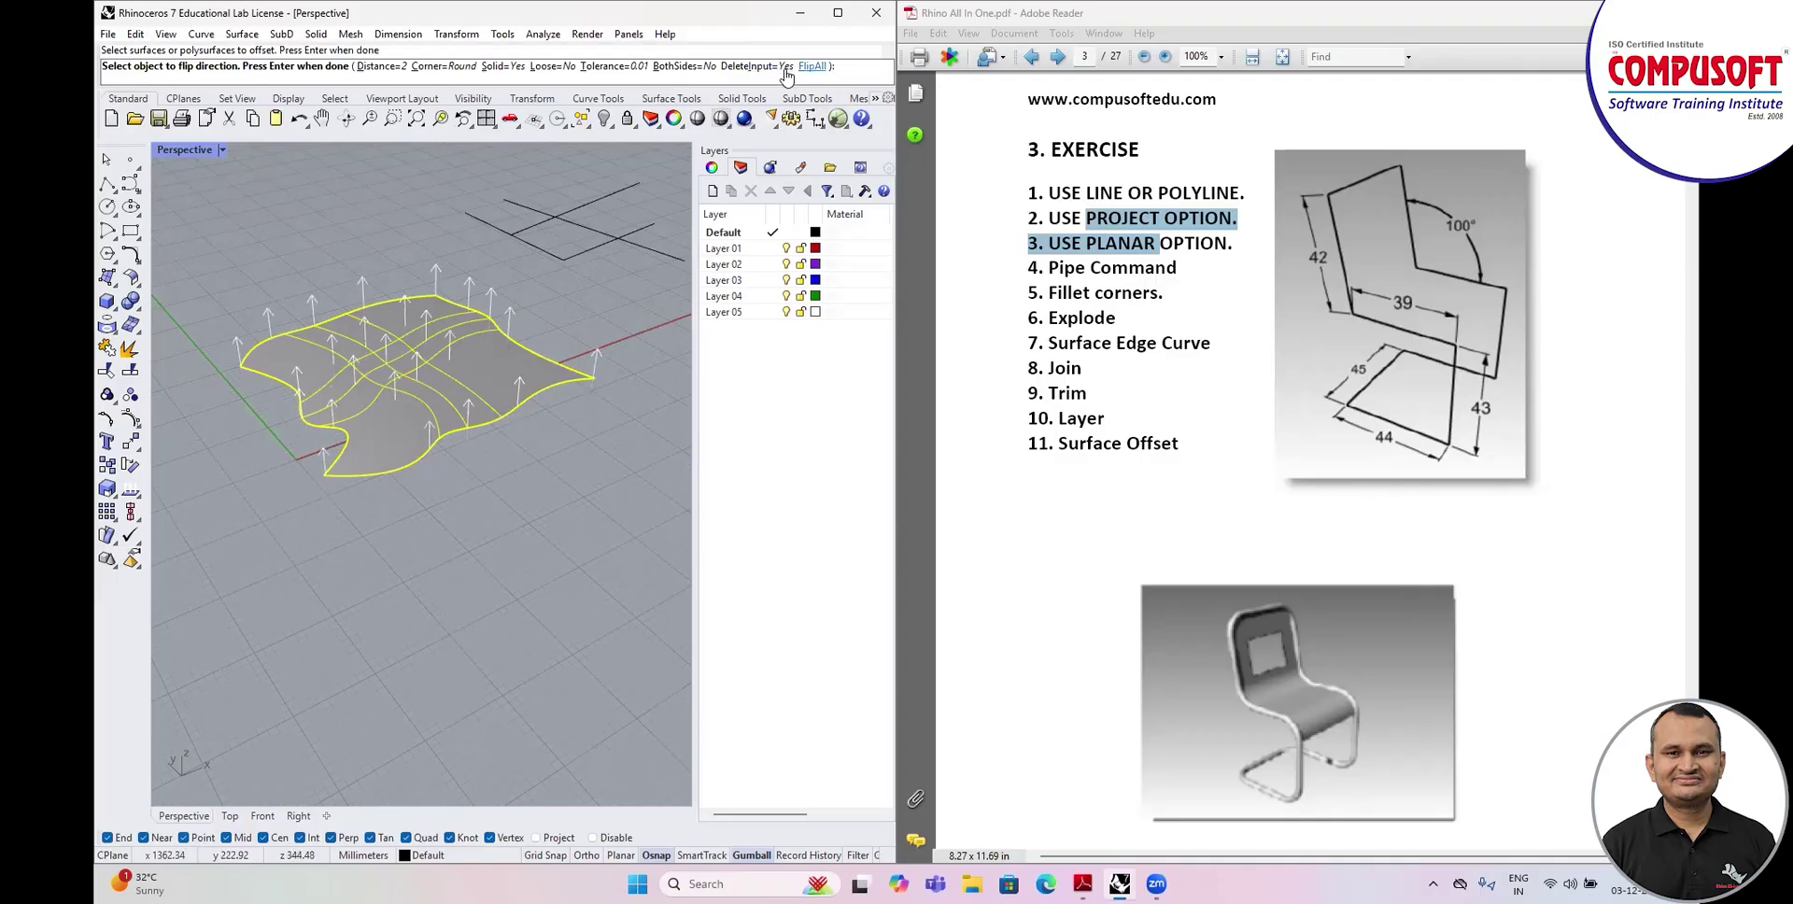
{"action": "left_click", "coordinate": [810, 66]}
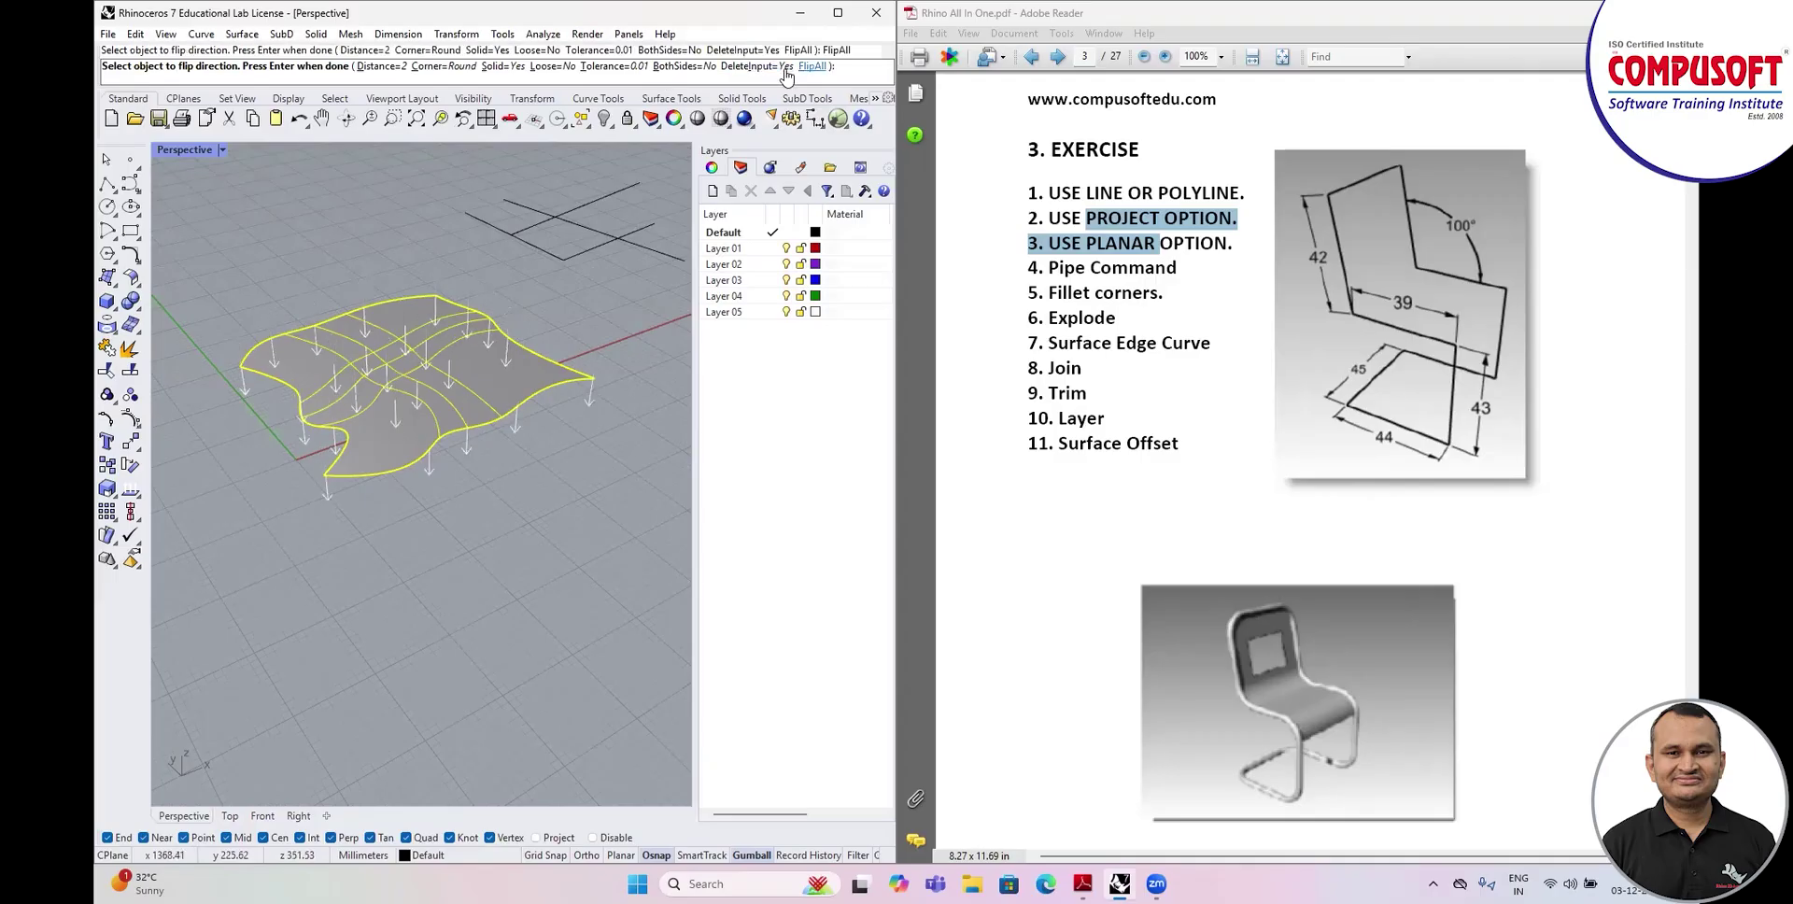
{"action": "left_click", "coordinate": [684, 66]}
{"action": "left_click", "coordinate": [502, 66]}
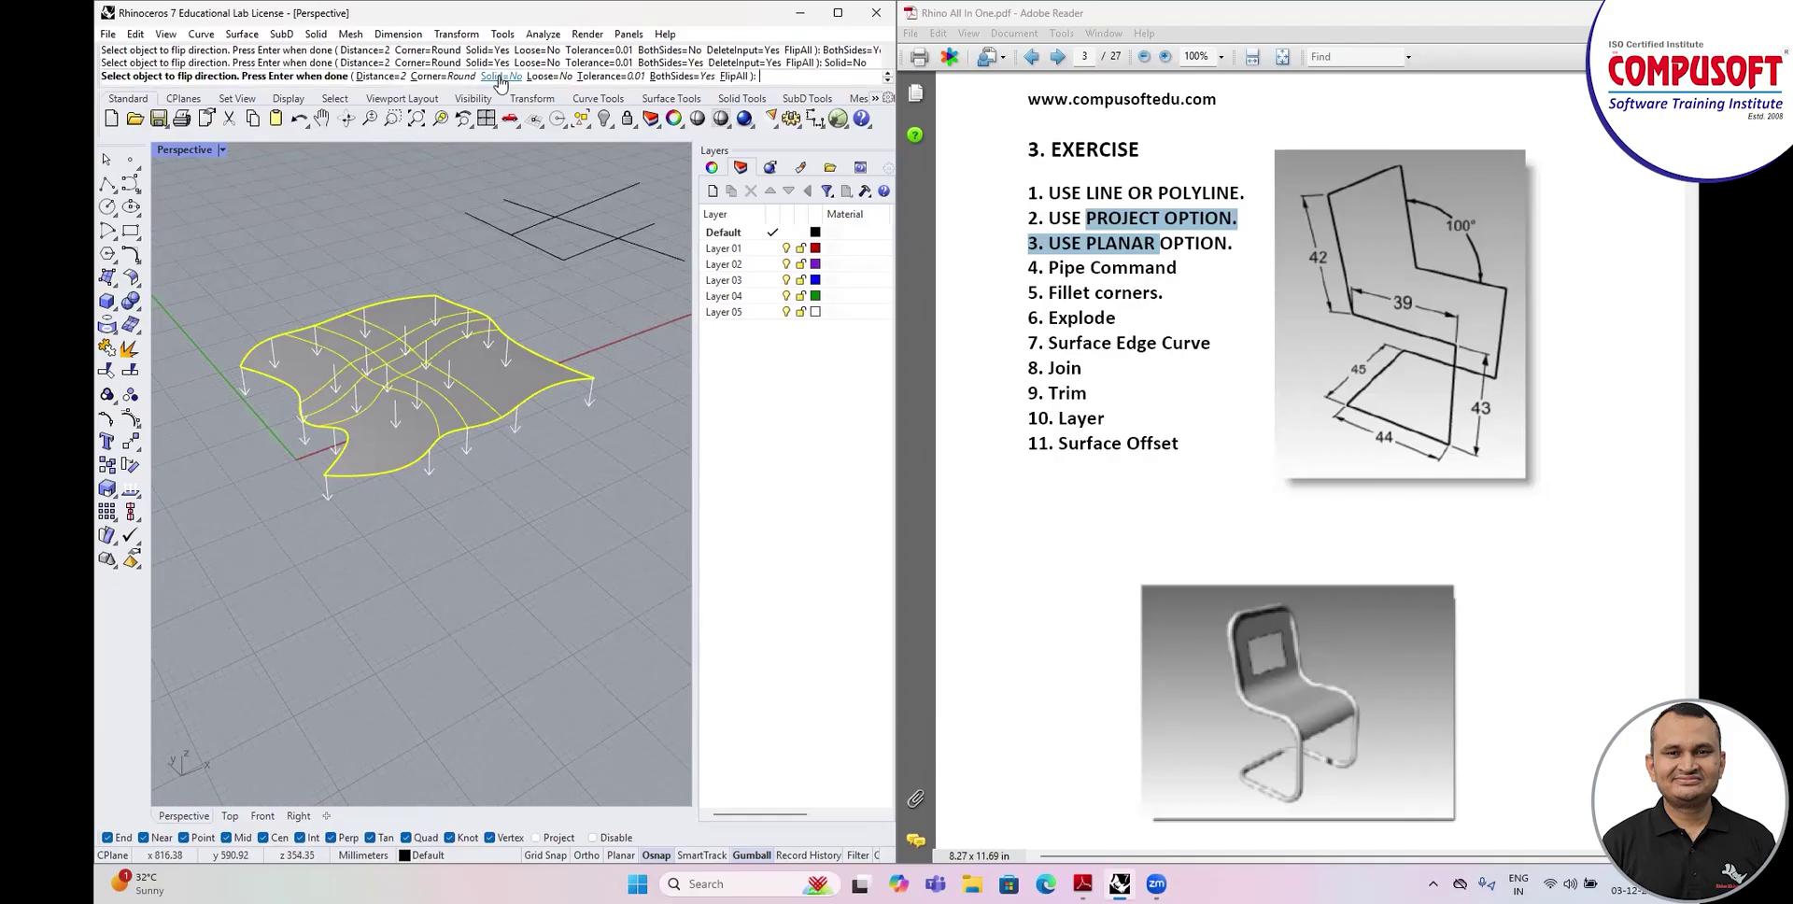
{"action": "left_click", "coordinate": [500, 76]}
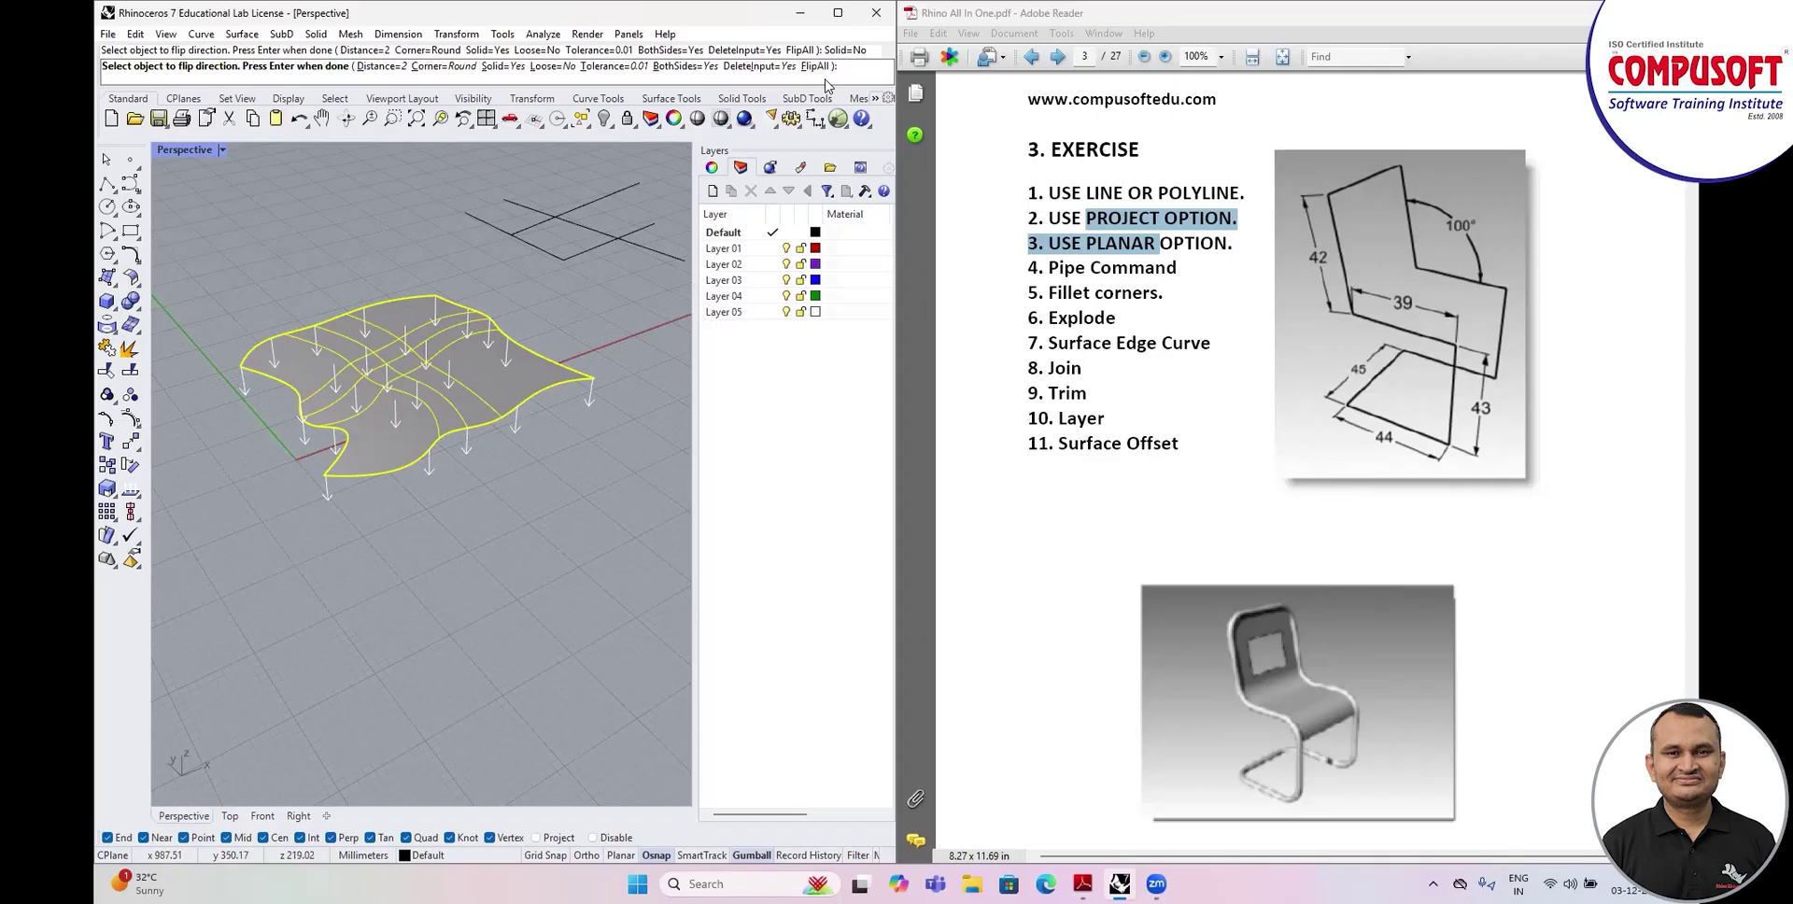
{"action": "key", "text": "Return"}
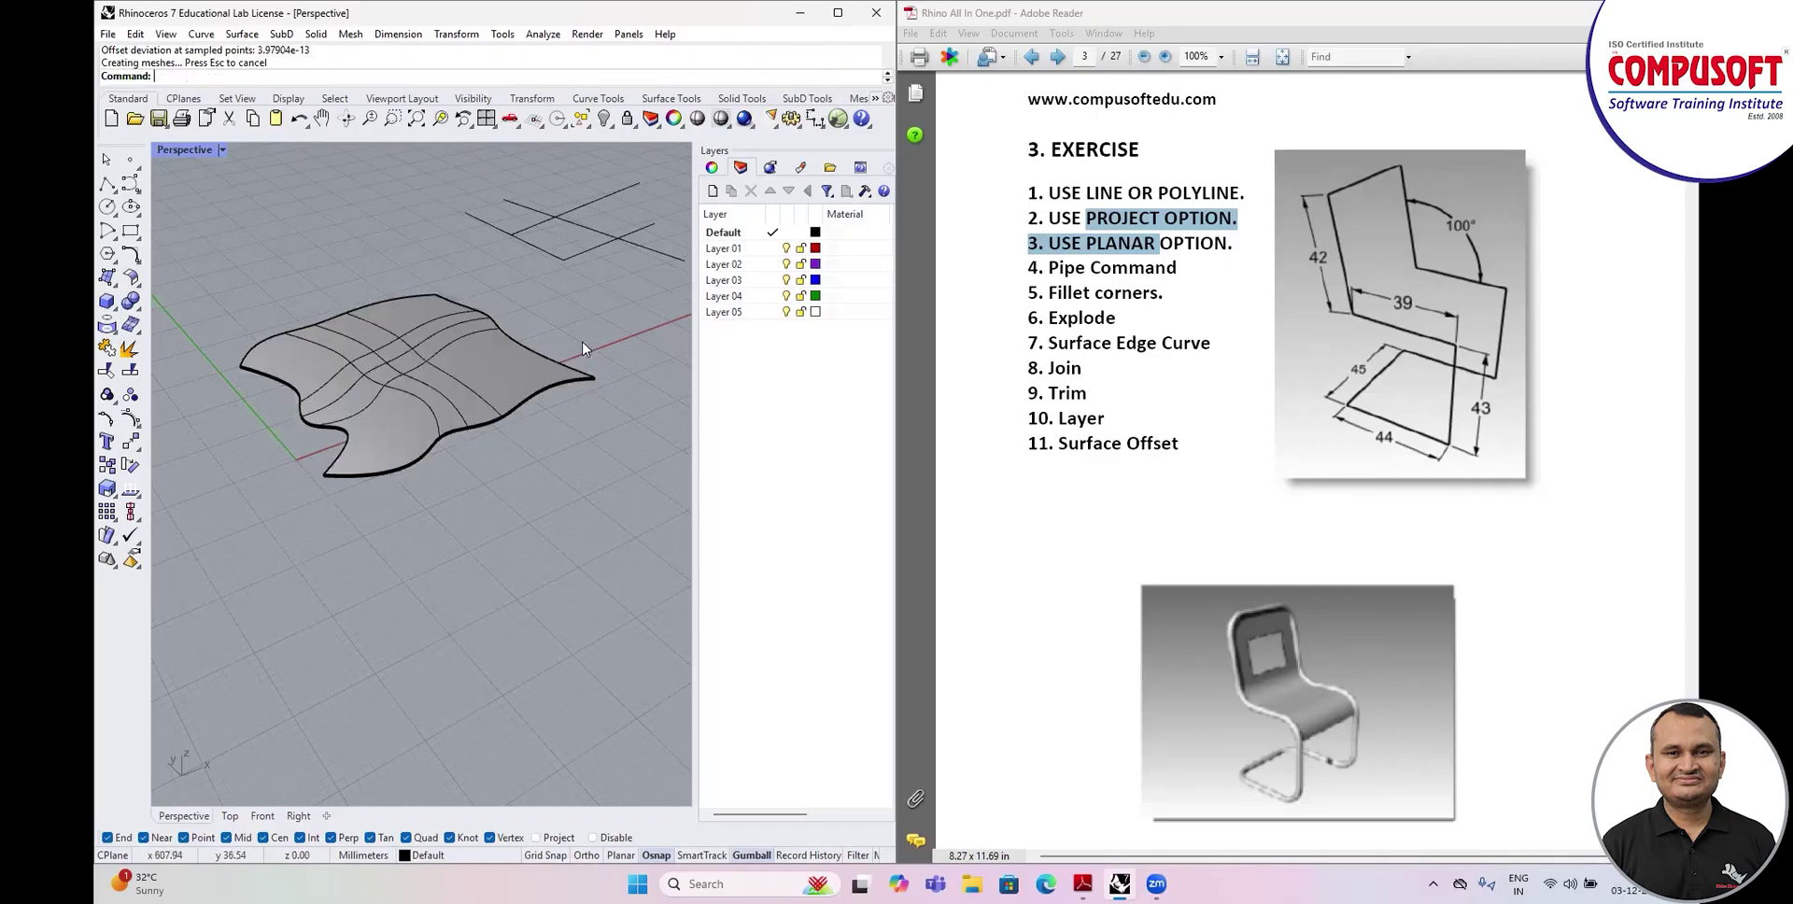
Examine the thickness and edges of the offset solid up close and from different angles in the Perspective viewport.
{"action": "scroll", "coordinate": [400, 456], "scroll_direction": "up", "scroll_amount": 5}
{"action": "scroll", "coordinate": [406, 539], "scroll_direction": "up", "scroll_amount": 3}
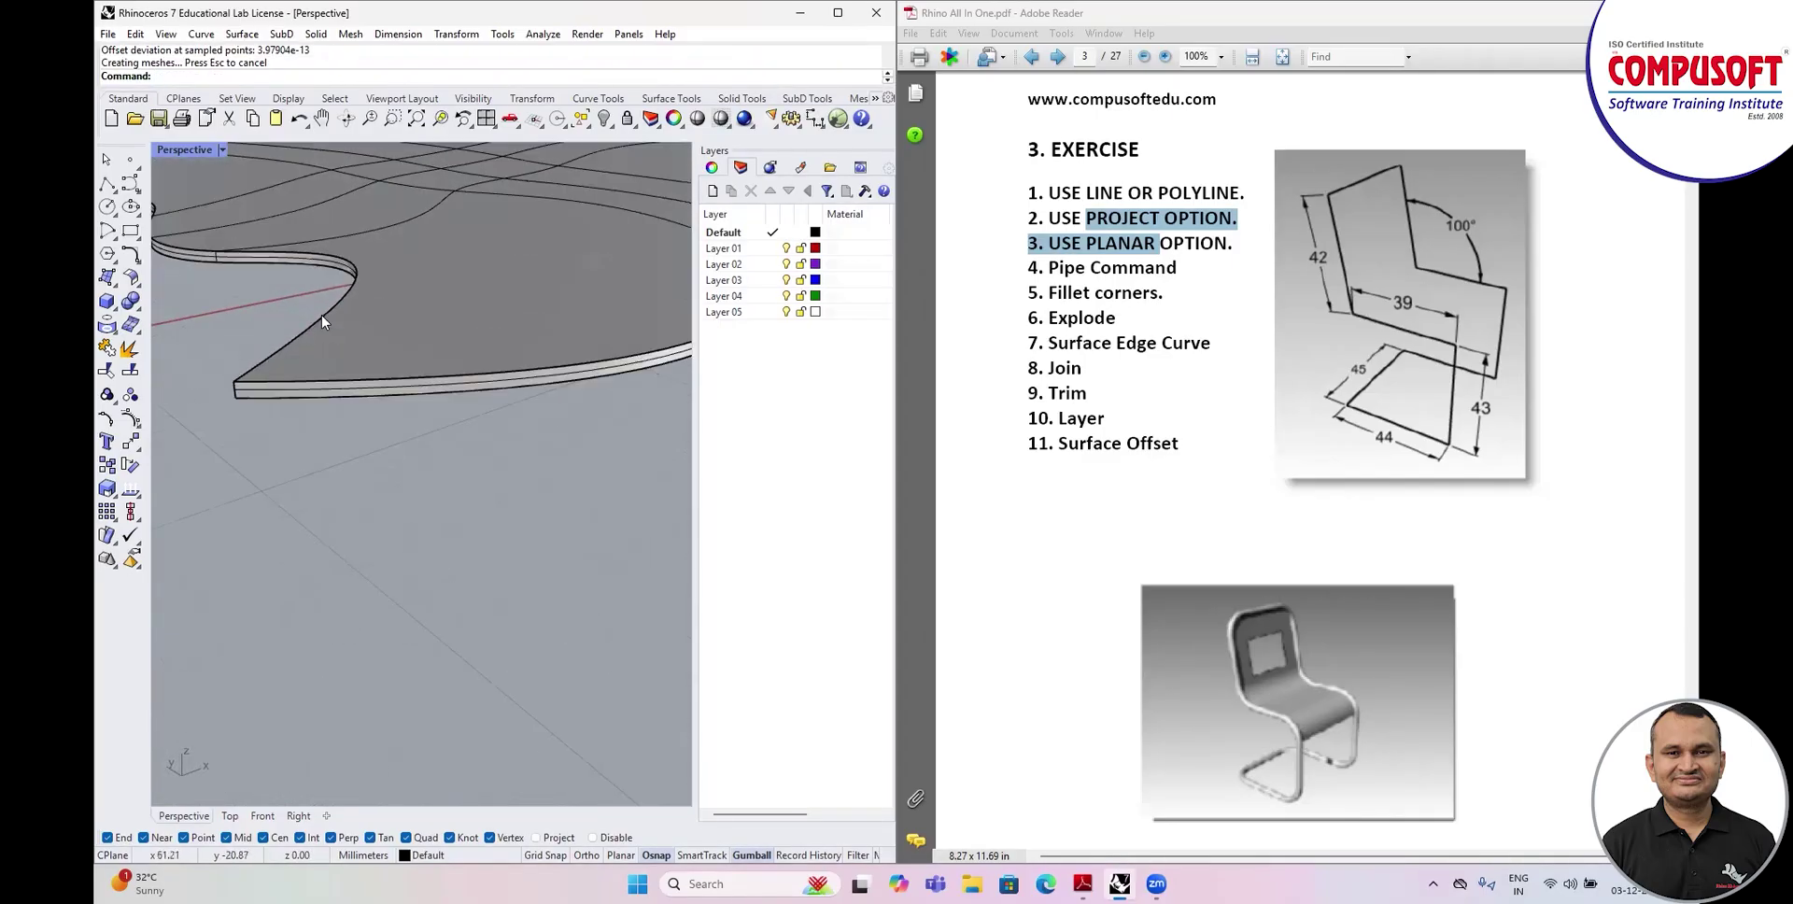
{"action": "scroll", "coordinate": [338, 422], "scroll_direction": "down", "scroll_amount": 5}
{"action": "right_click_drag", "start_coordinate": [338, 423], "coordinate": [386, 392]}
{"action": "scroll", "coordinate": [401, 390], "scroll_direction": "up", "scroll_amount": 6}
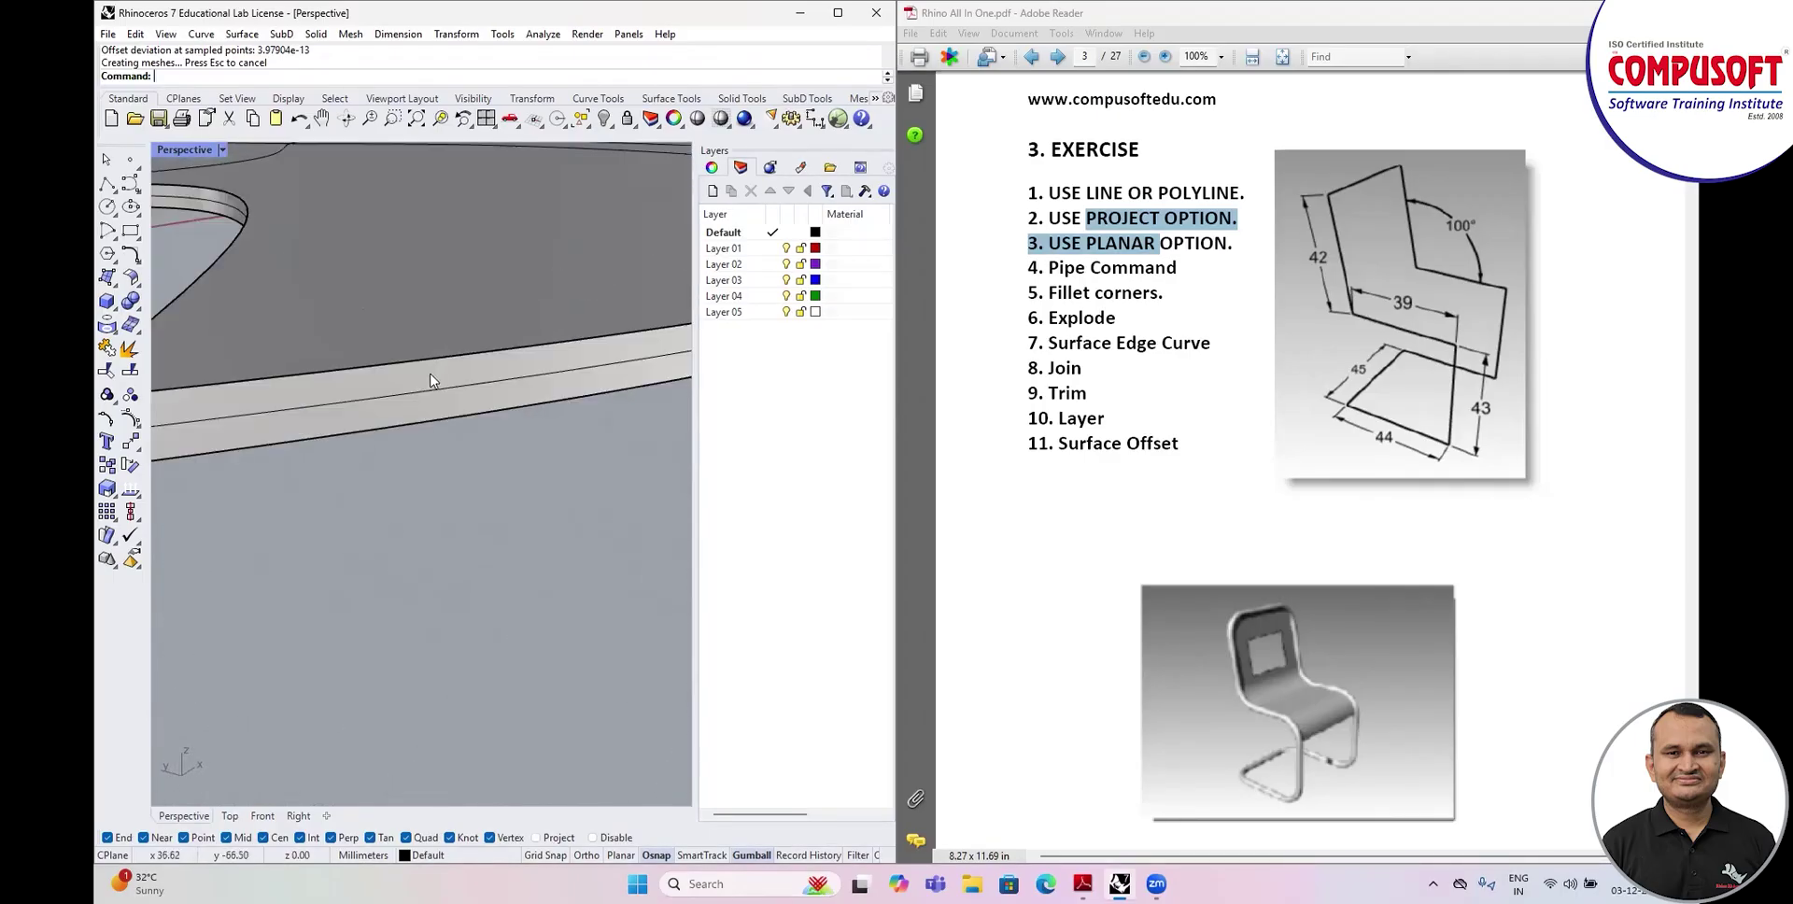
{"action": "scroll", "coordinate": [453, 407], "scroll_direction": "down", "scroll_amount": 10}
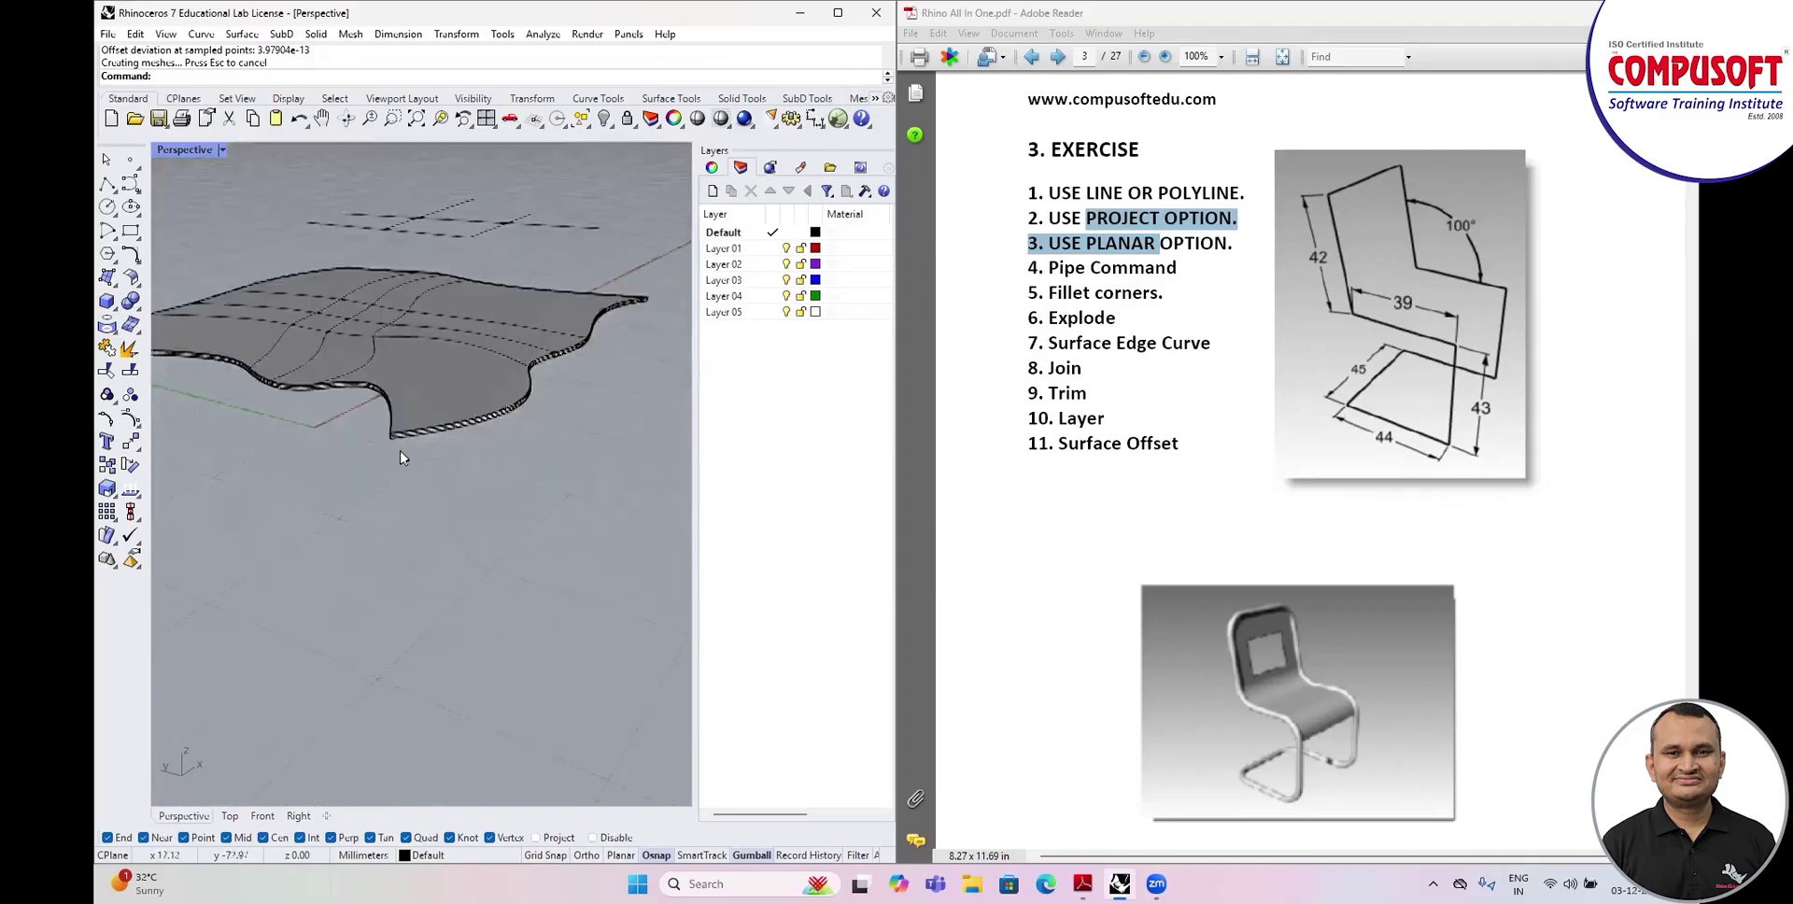
{"action": "scroll", "coordinate": [478, 438], "scroll_direction": "up", "scroll_amount": 8}
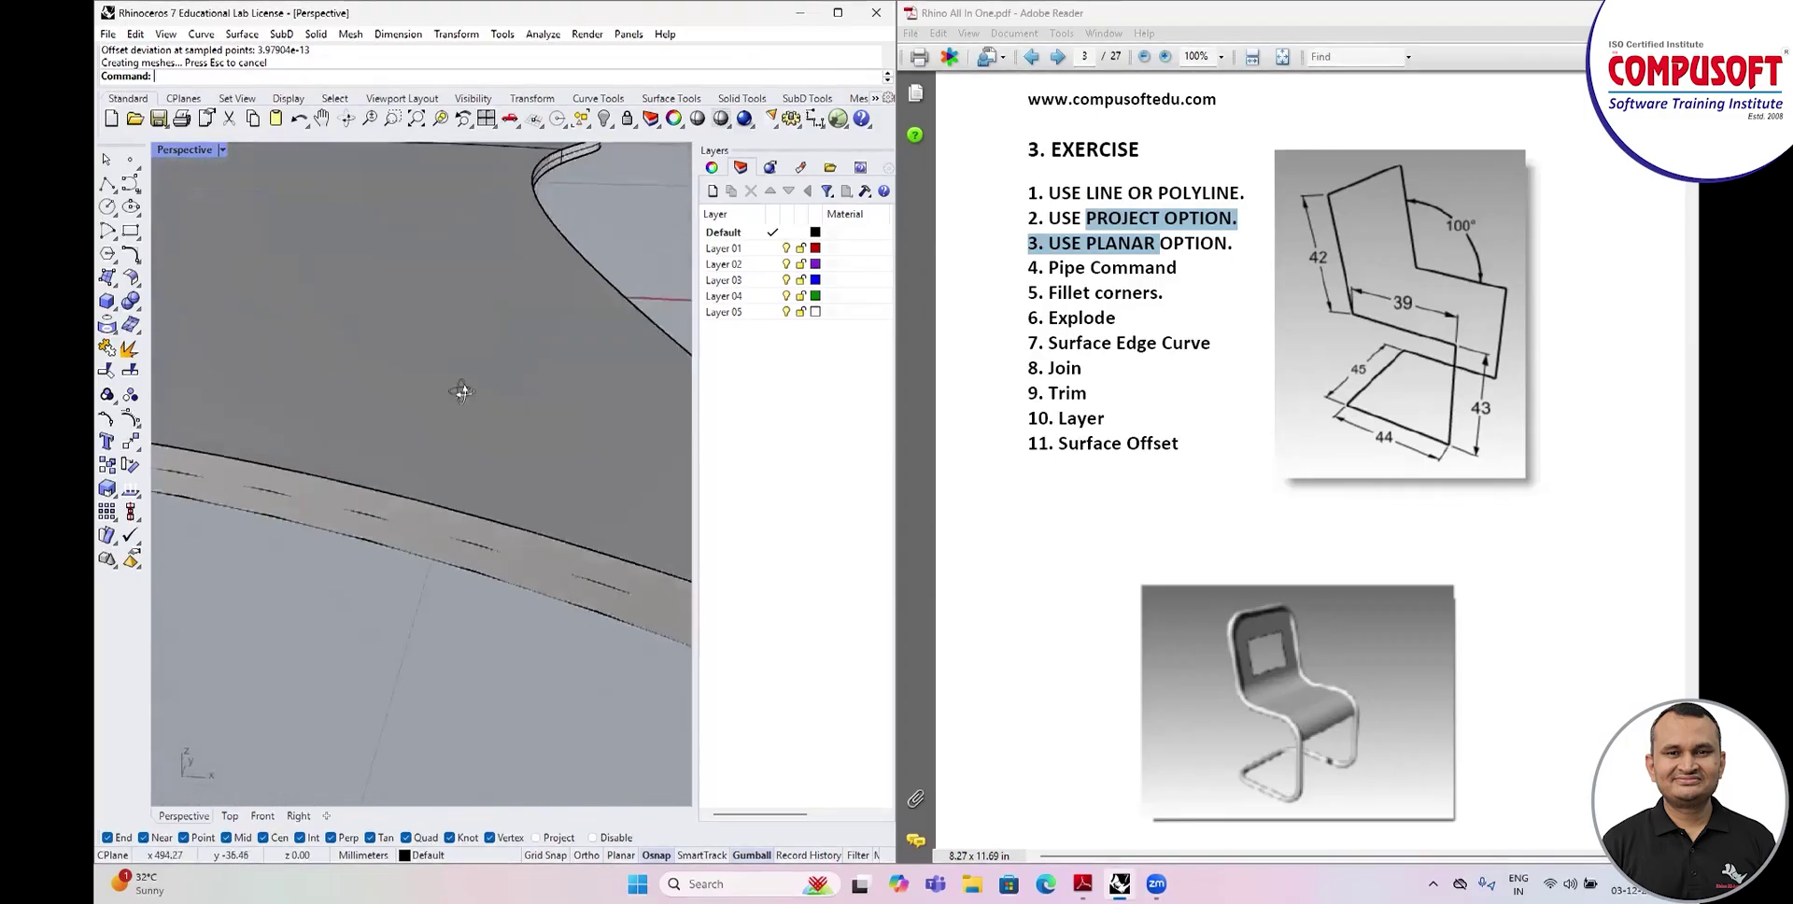
{"action": "right_click_drag", "start_coordinate": [525, 431], "coordinate": [320, 315]}
Preview the offset solid in Rendered display mode and return the Perspective viewport to Shaded.
{"action": "left_click", "coordinate": [222, 150]}
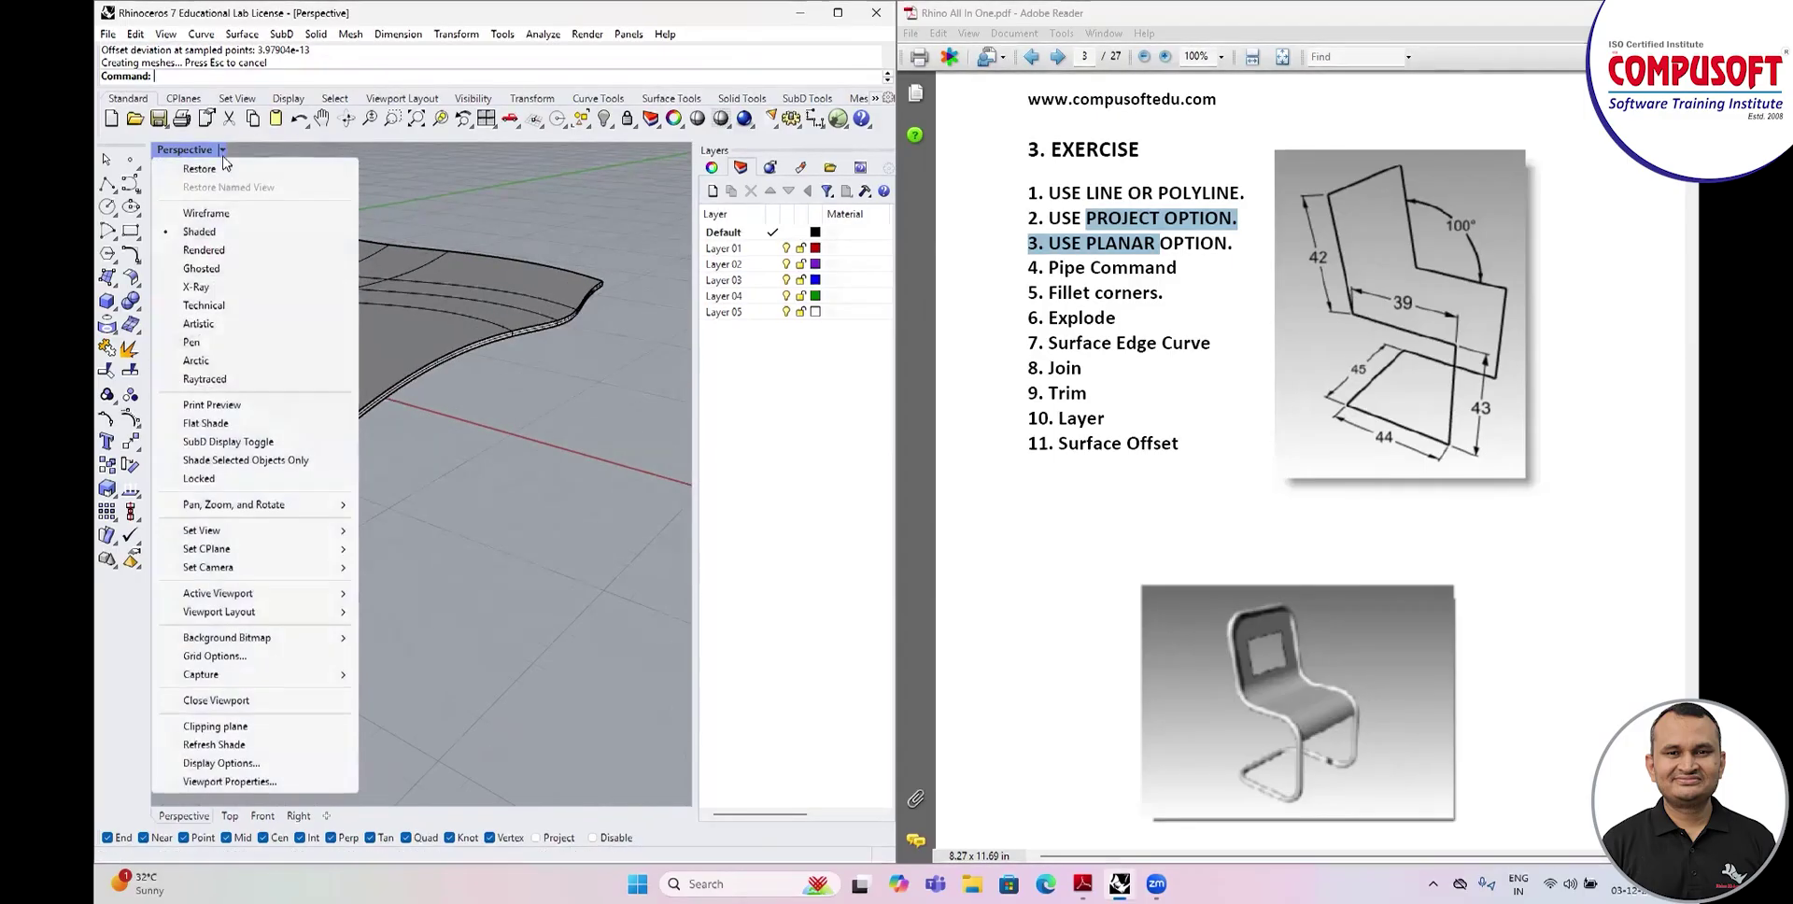
{"action": "left_click", "coordinate": [222, 255]}
{"action": "right_click_drag", "start_coordinate": [367, 336], "coordinate": [537, 325]}
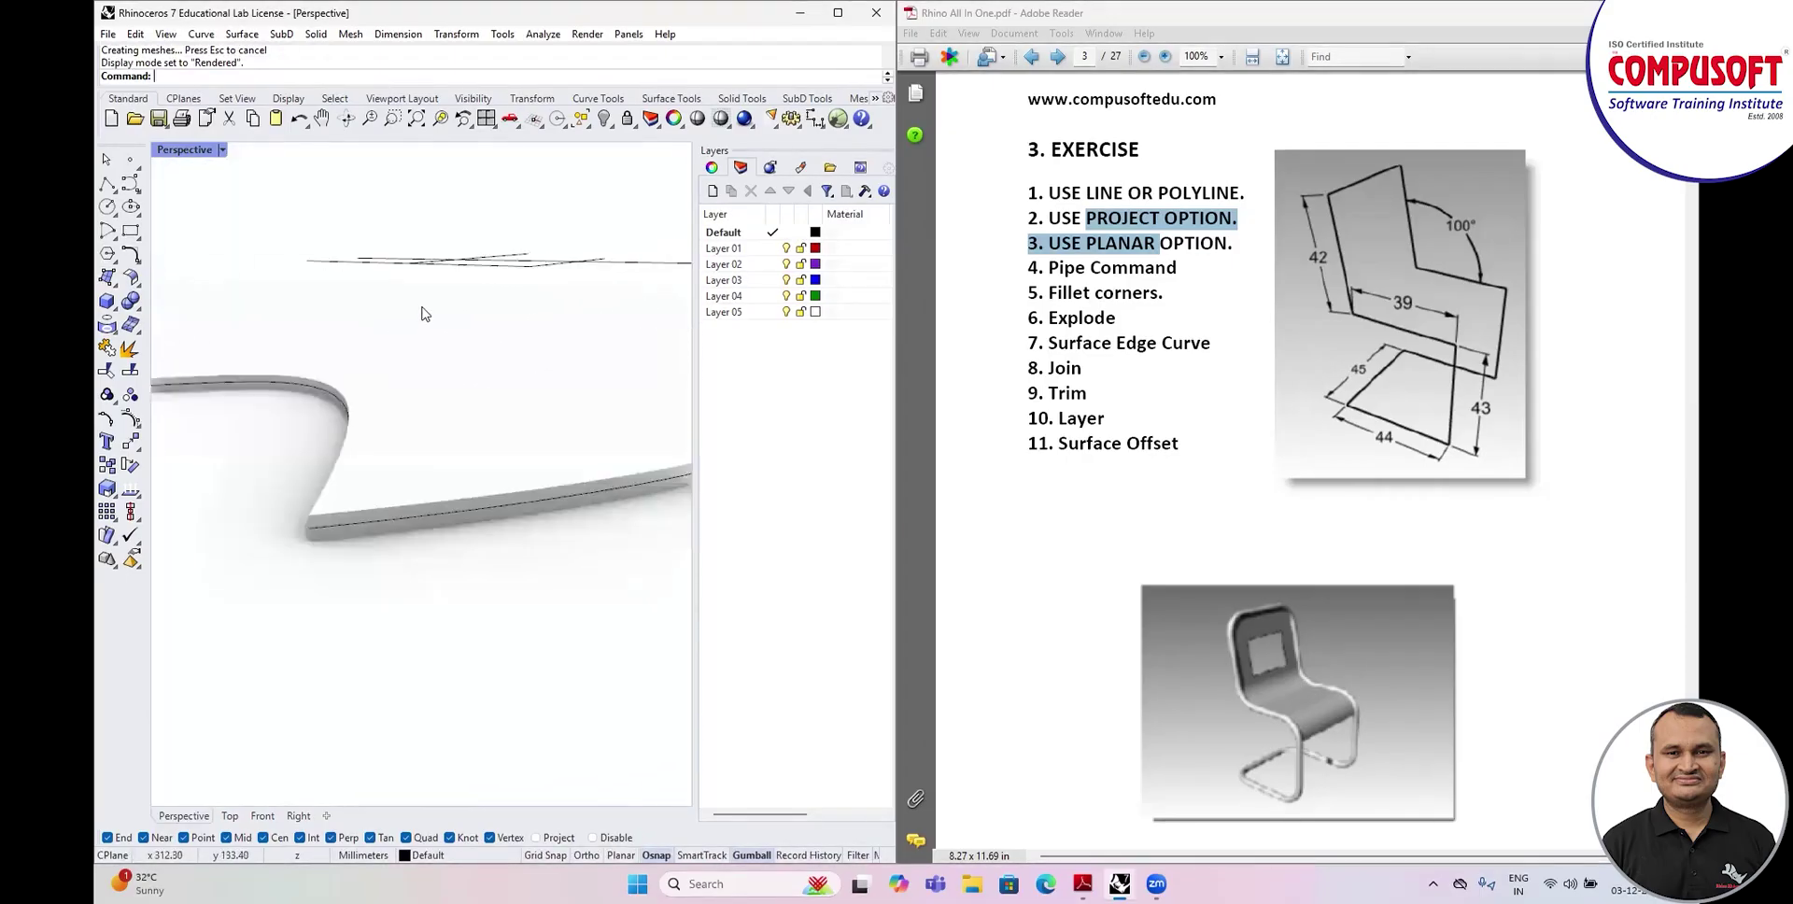
{"action": "left_click", "coordinate": [222, 150]}
{"action": "left_click", "coordinate": [222, 238]}
Delete the offset solid and all the practice curves, and restore the four-viewport layout.
{"action": "scroll", "coordinate": [476, 498], "scroll_direction": "down", "scroll_amount": 6}
{"action": "left_click_drag", "start_coordinate": [507, 270], "coordinate": [314, 486]}
{"action": "key", "text": "Delete"}
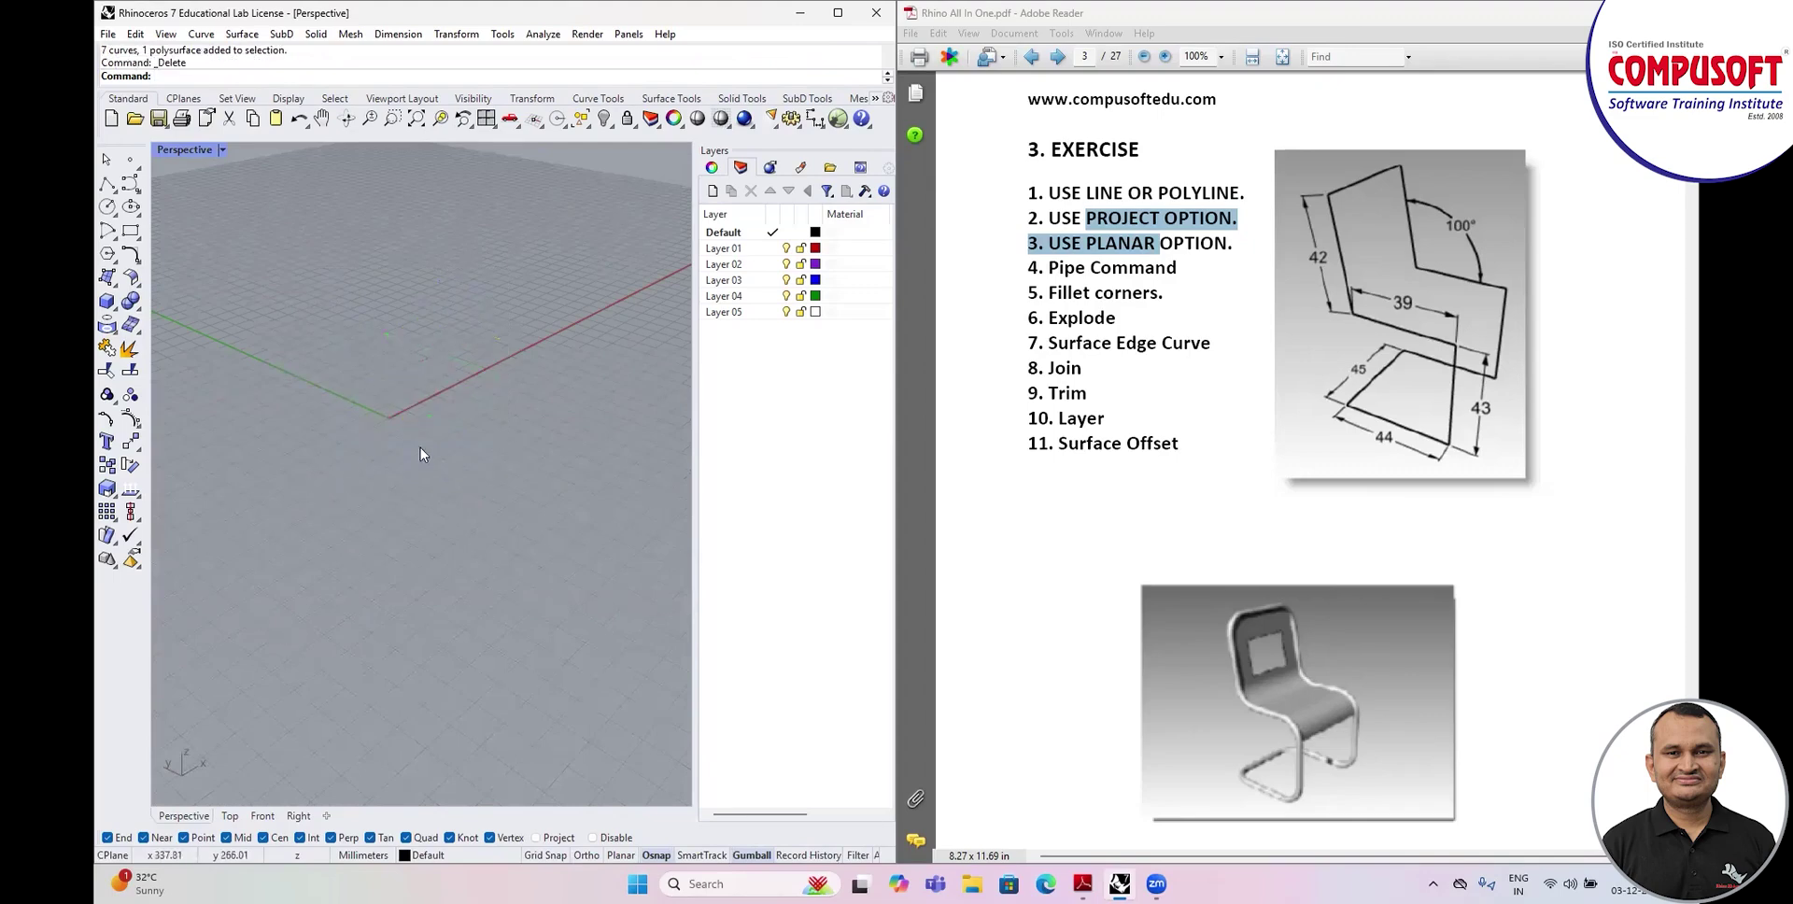
{"action": "scroll", "coordinate": [419, 411], "scroll_direction": "down", "scroll_amount": 5}
{"action": "double_click", "coordinate": [197, 151]}
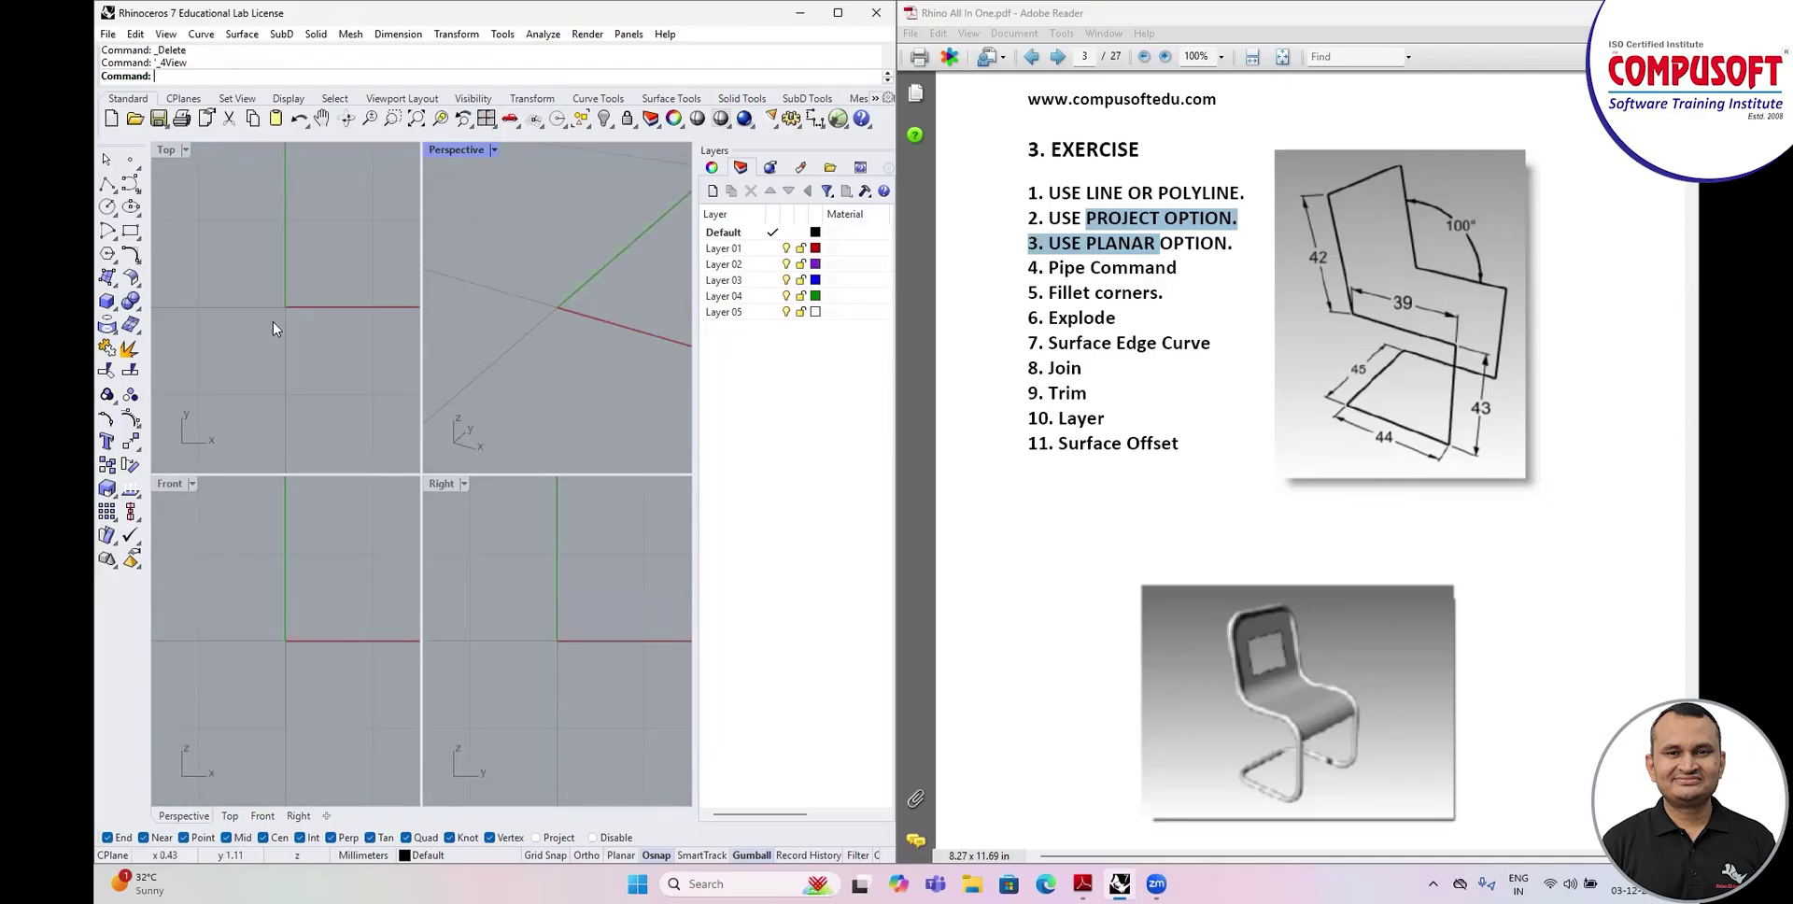
Start a polyline at the origin with Ortho on and draw its first segment 44 mm along the X axis in the Top viewport.
{"action": "scroll", "coordinate": [283, 319], "scroll_direction": "down", "scroll_amount": 3}
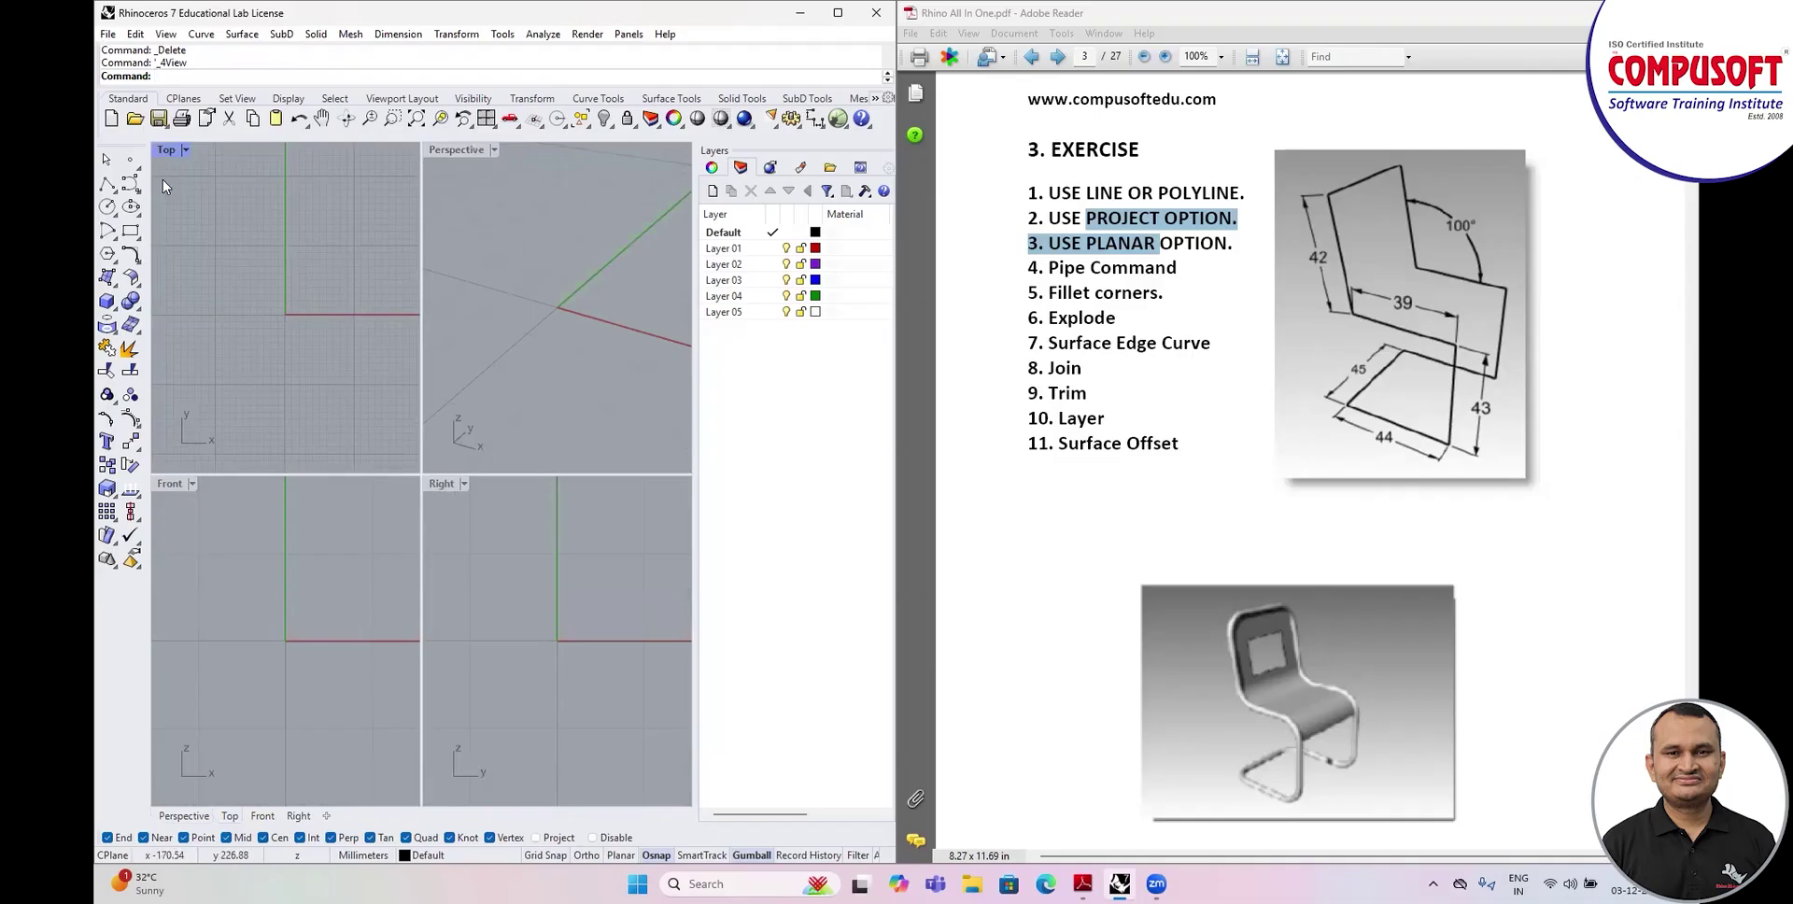
{"action": "scroll", "coordinate": [496, 300], "scroll_direction": "down", "scroll_amount": 2}
{"action": "scroll", "coordinate": [249, 646], "scroll_direction": "down", "scroll_amount": 3}
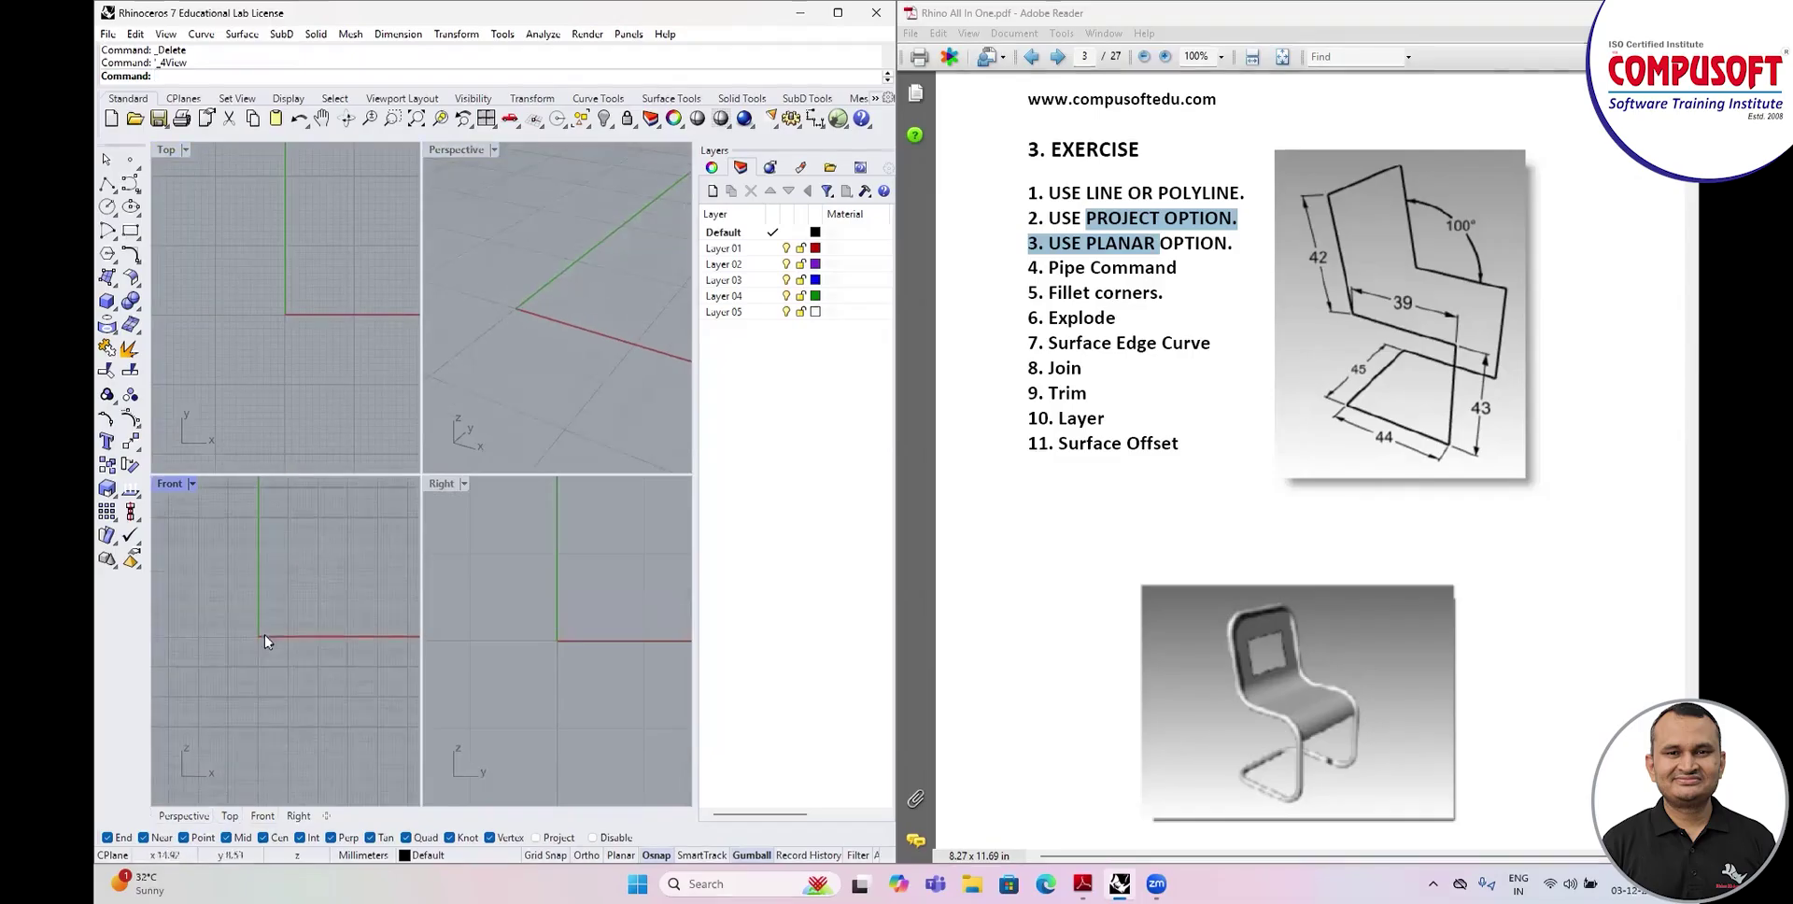
{"action": "scroll", "coordinate": [644, 654], "scroll_direction": "down", "scroll_amount": 3}
{"action": "scroll", "coordinate": [309, 691], "scroll_direction": "down", "scroll_amount": 1}
{"action": "scroll", "coordinate": [331, 569], "scroll_direction": "up", "scroll_amount": 1}
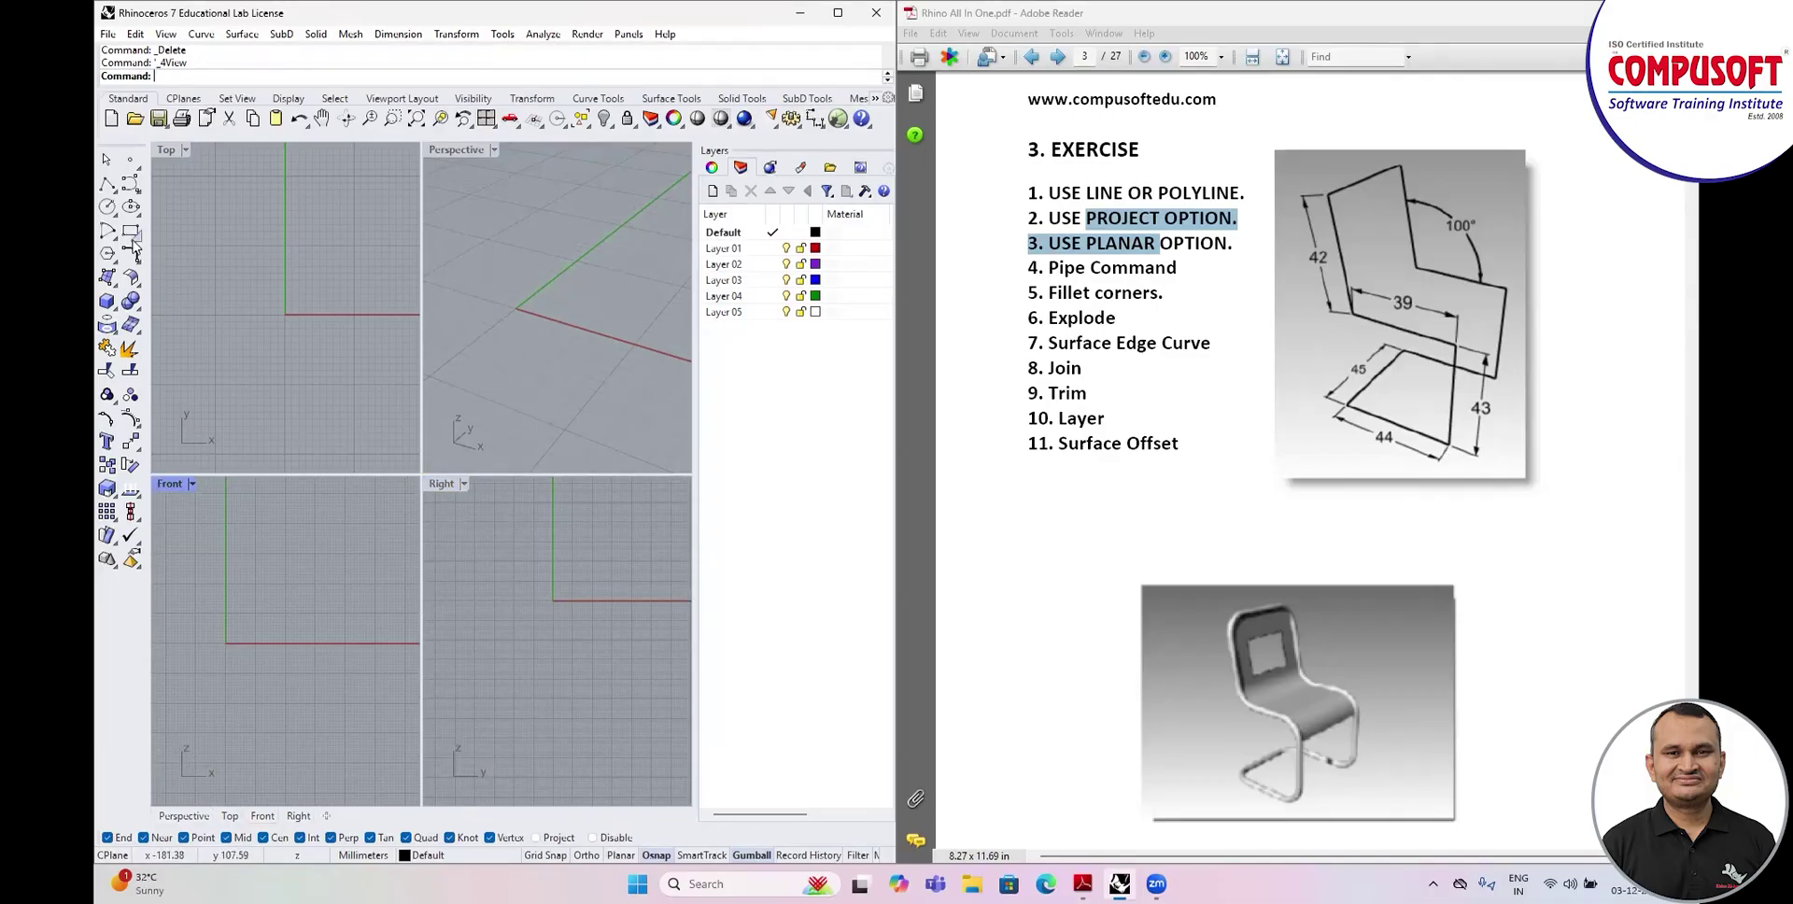
{"action": "left_click", "coordinate": [105, 184]}
{"action": "scroll", "coordinate": [227, 334], "scroll_direction": "down", "scroll_amount": 1}
{"action": "scroll", "coordinate": [227, 333], "scroll_direction": "down", "scroll_amount": 2}
{"action": "type", "text": "0"}
{"action": "key", "text": "Return"}
{"action": "key", "text": "F8"}
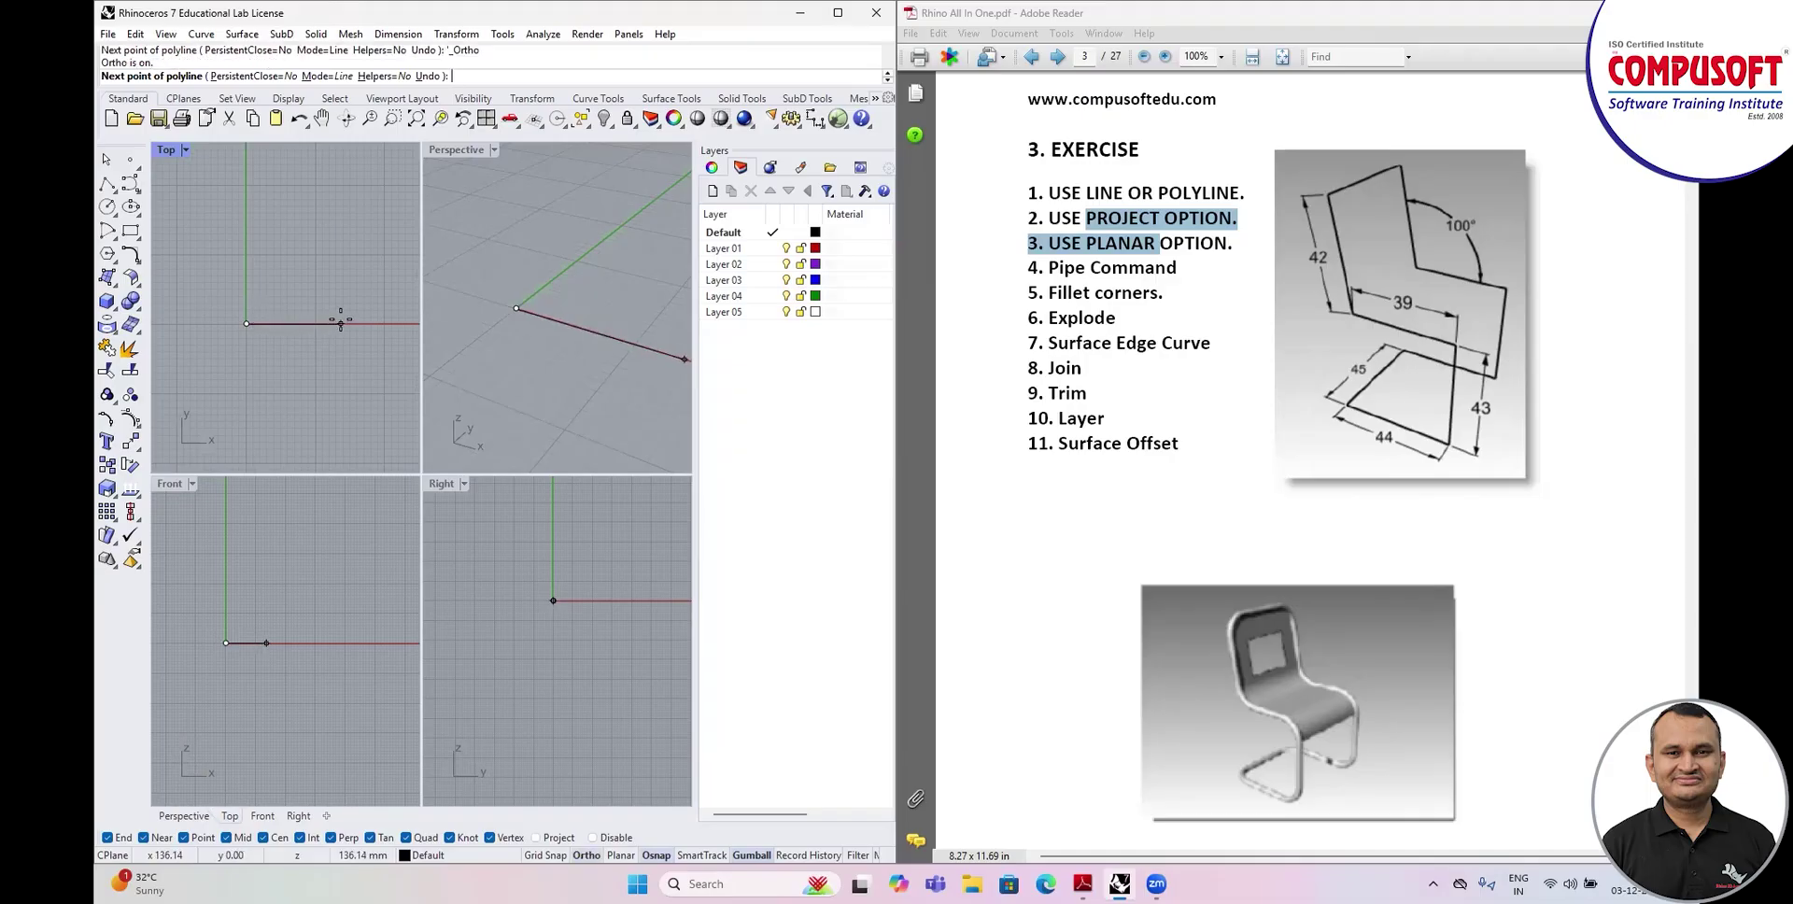
{"action": "type", "text": "44"}
{"action": "key", "text": "Return"}
{"action": "scroll", "coordinate": [239, 373], "scroll_direction": "down", "scroll_amount": 3}
{"action": "left_click", "coordinate": [300, 343]}
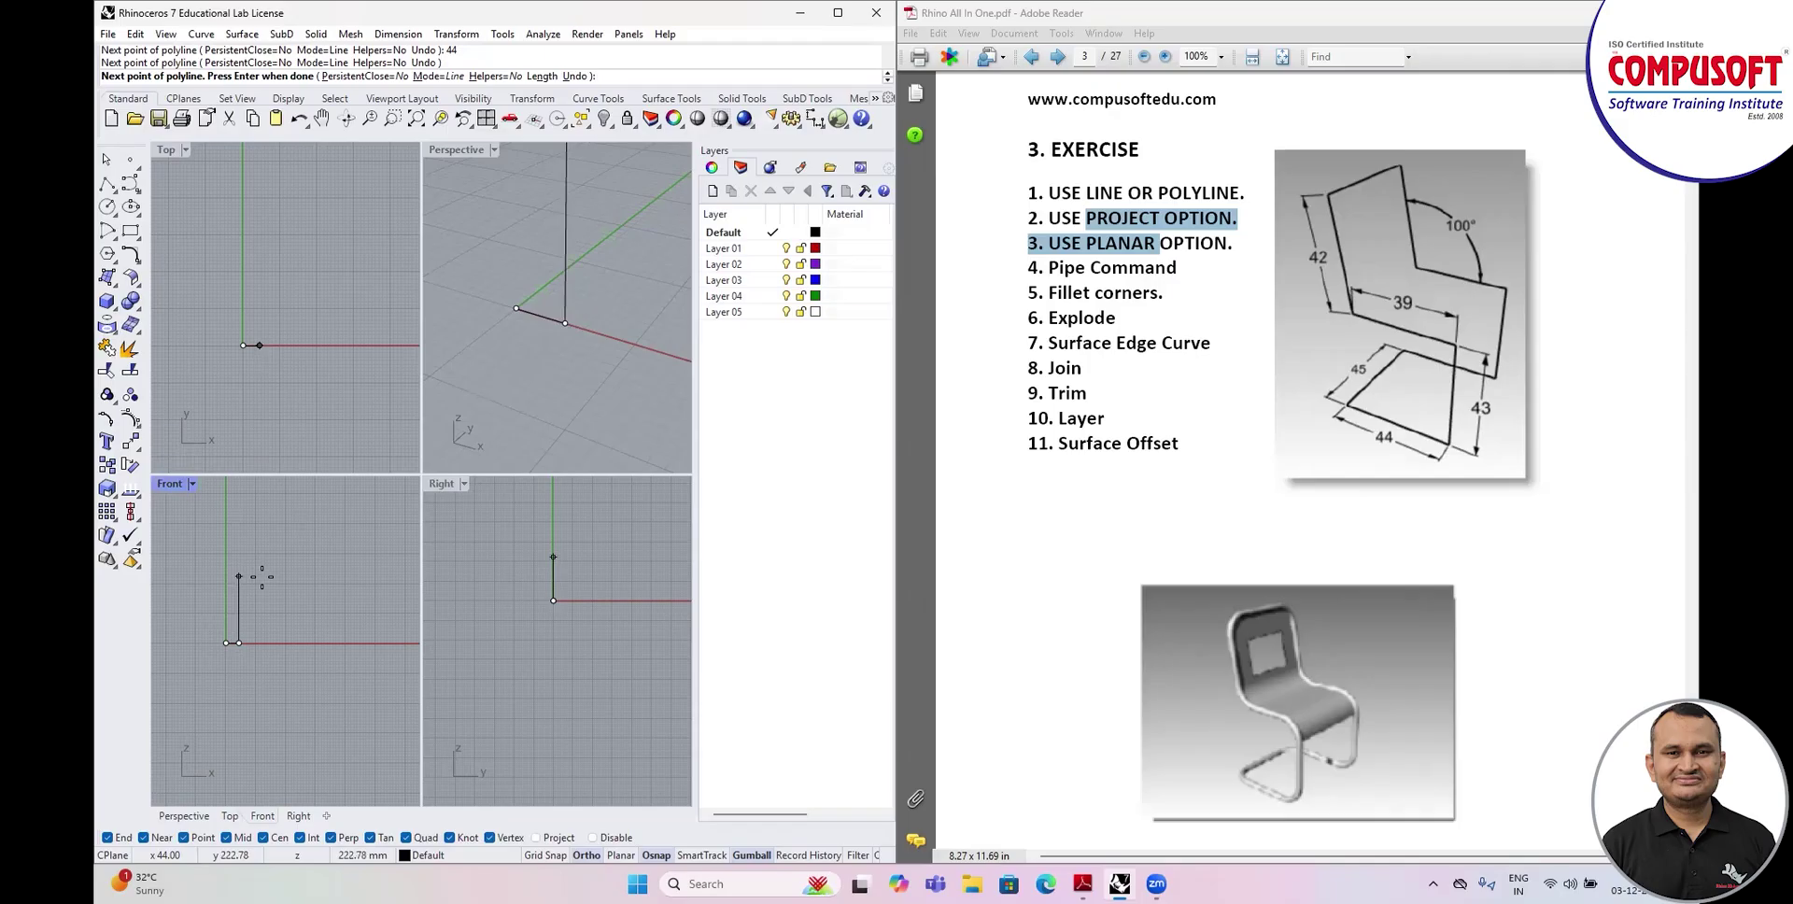
In the Front viewport, continue the polyline 43 mm vertically upward and 39 mm horizontally back toward the vertical axis.
{"action": "type", "text": "43"}
{"action": "key", "text": "Return"}
{"action": "left_click", "coordinate": [305, 537]}
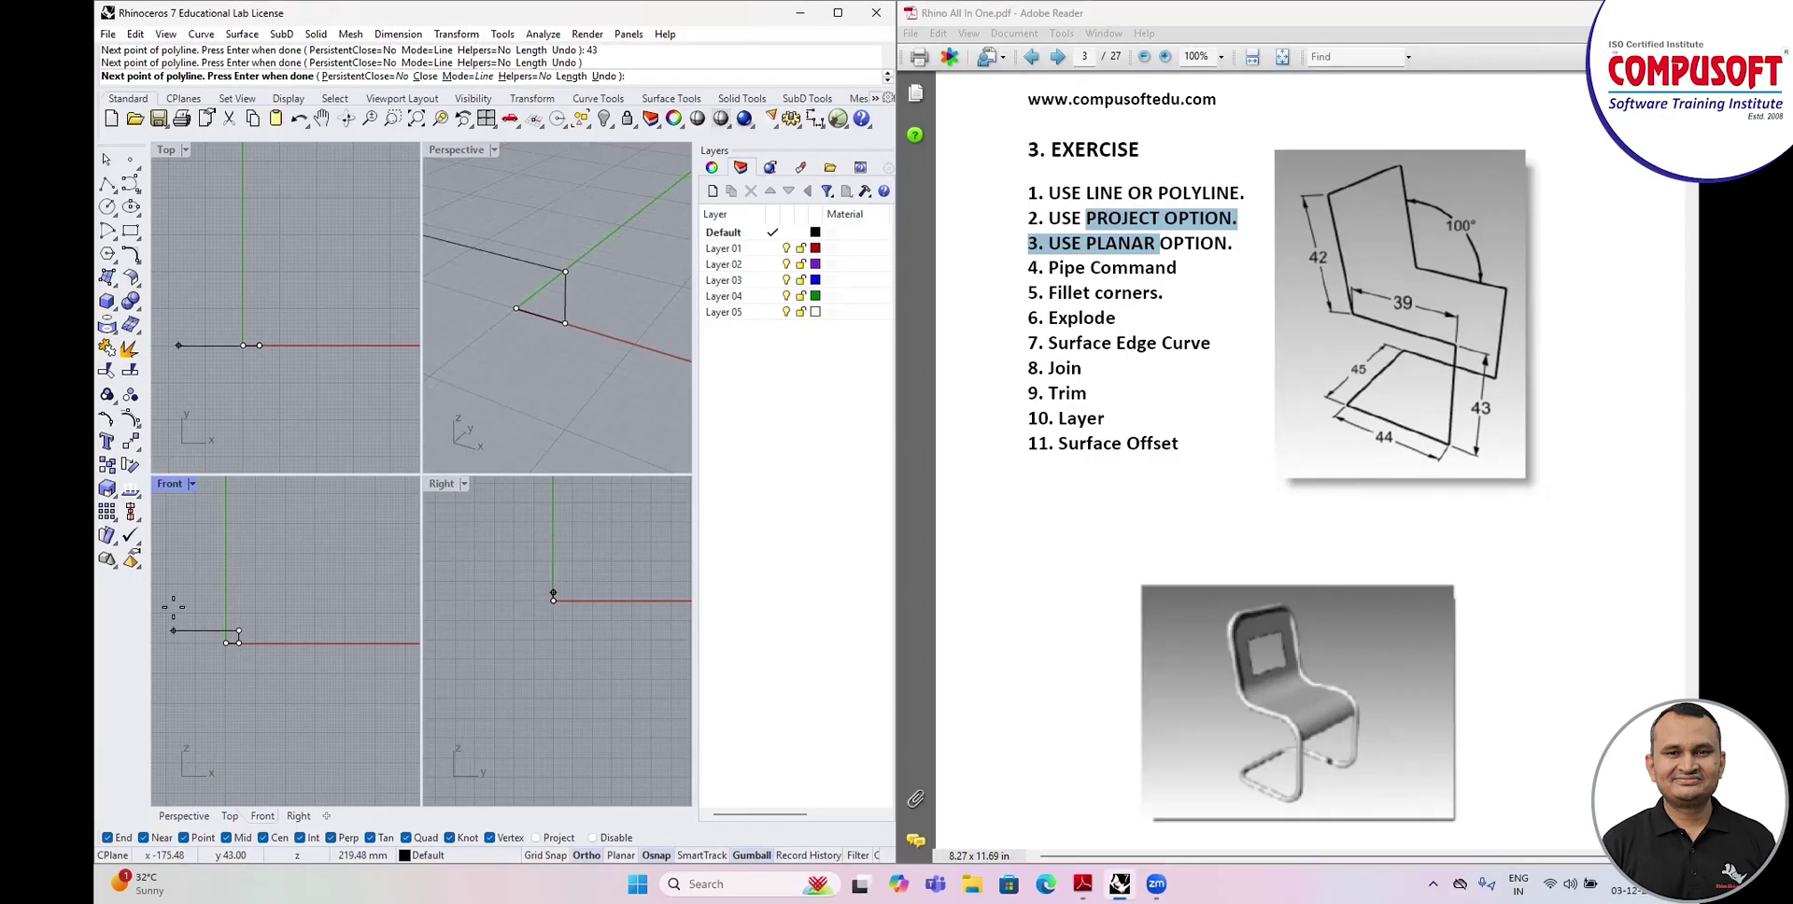
{"action": "type", "text": "39"}
{"action": "key", "text": "Return"}
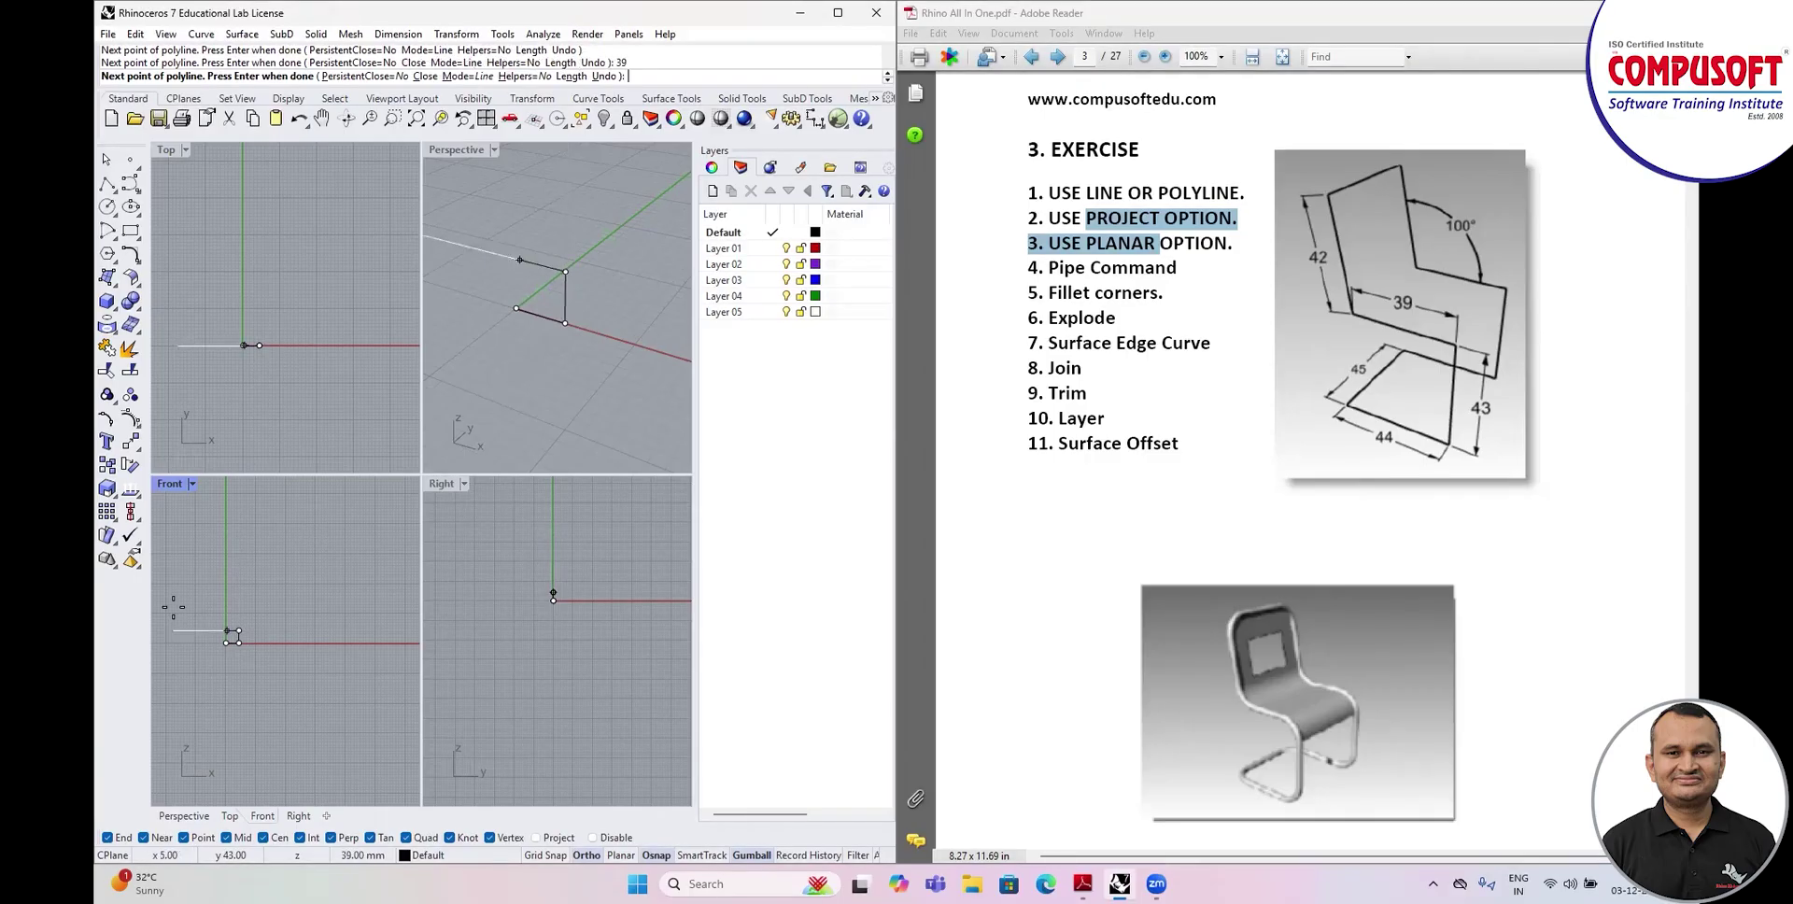
{"action": "left_click", "coordinate": [196, 609]}
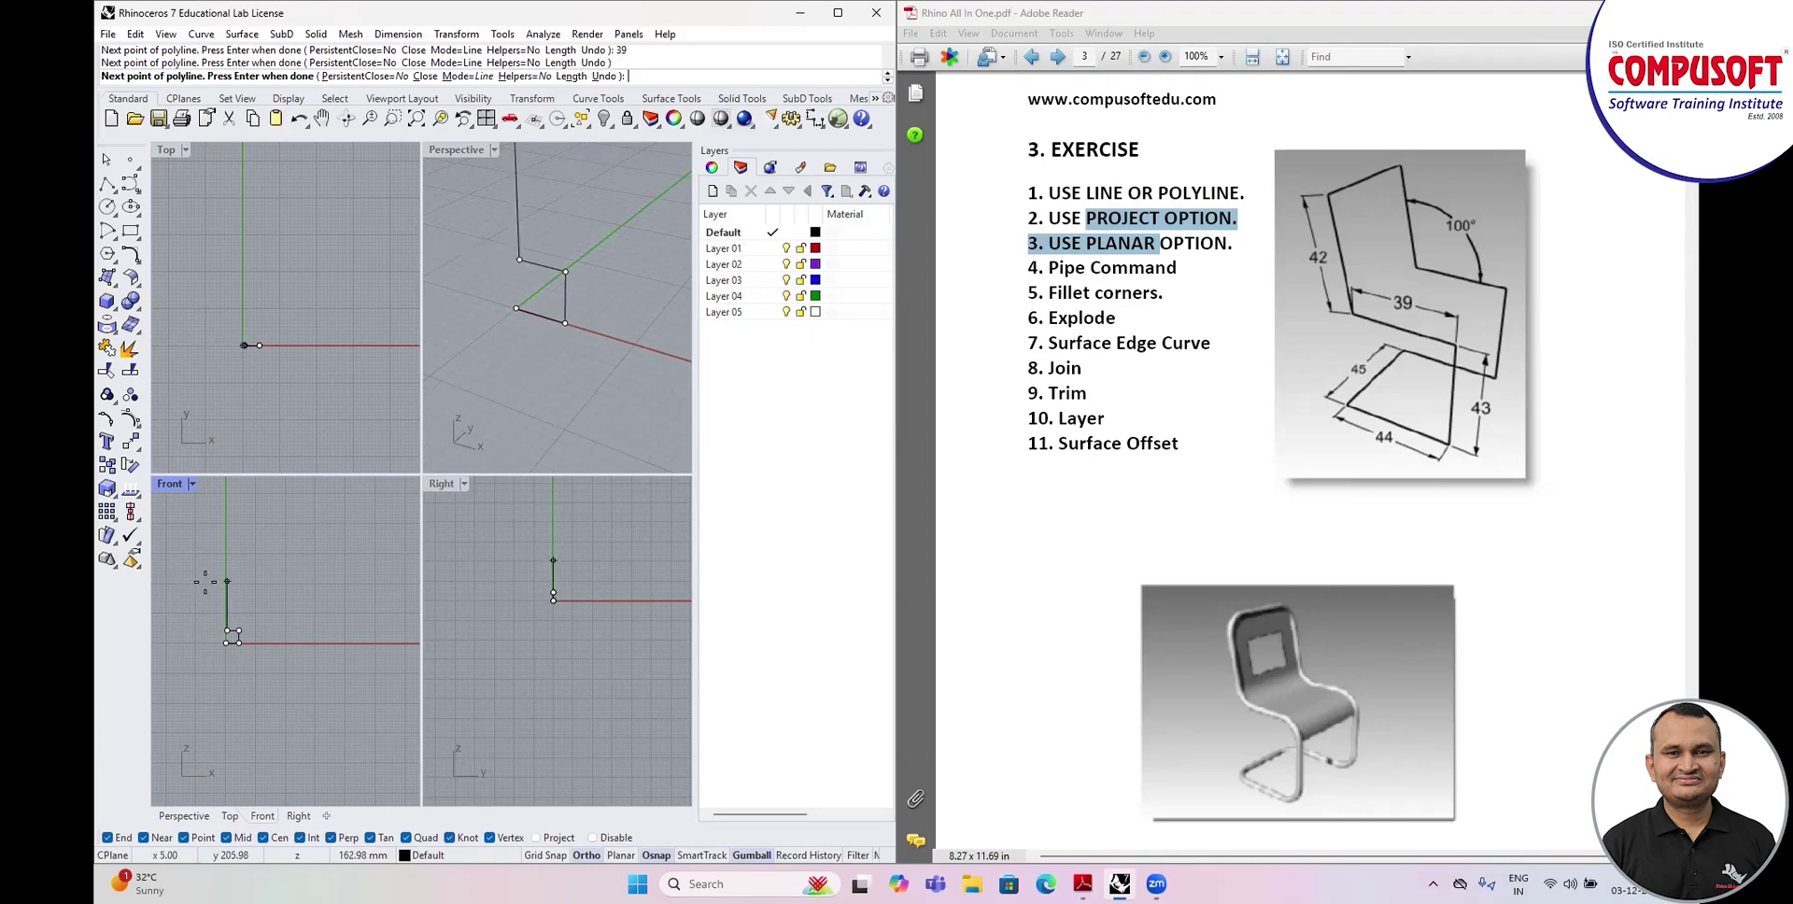
{"action": "scroll", "coordinate": [214, 567], "scroll_direction": "up", "scroll_amount": 8}
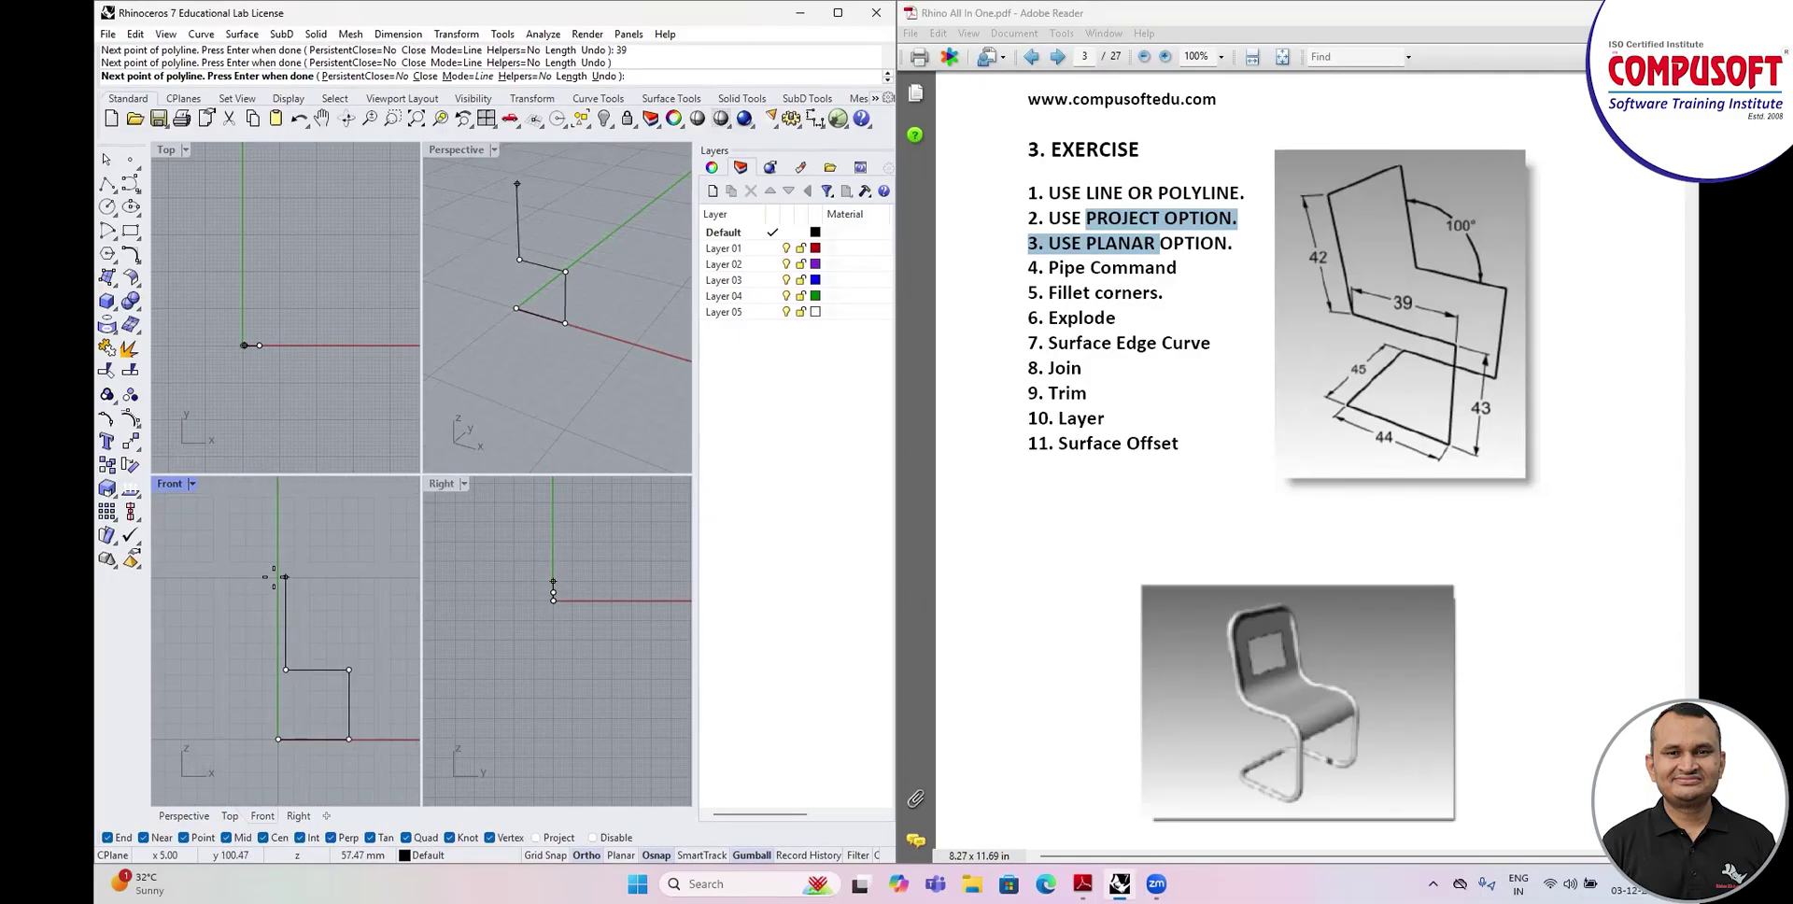
{"action": "type", "text": "@42"}
{"action": "type", "text": "<100"}
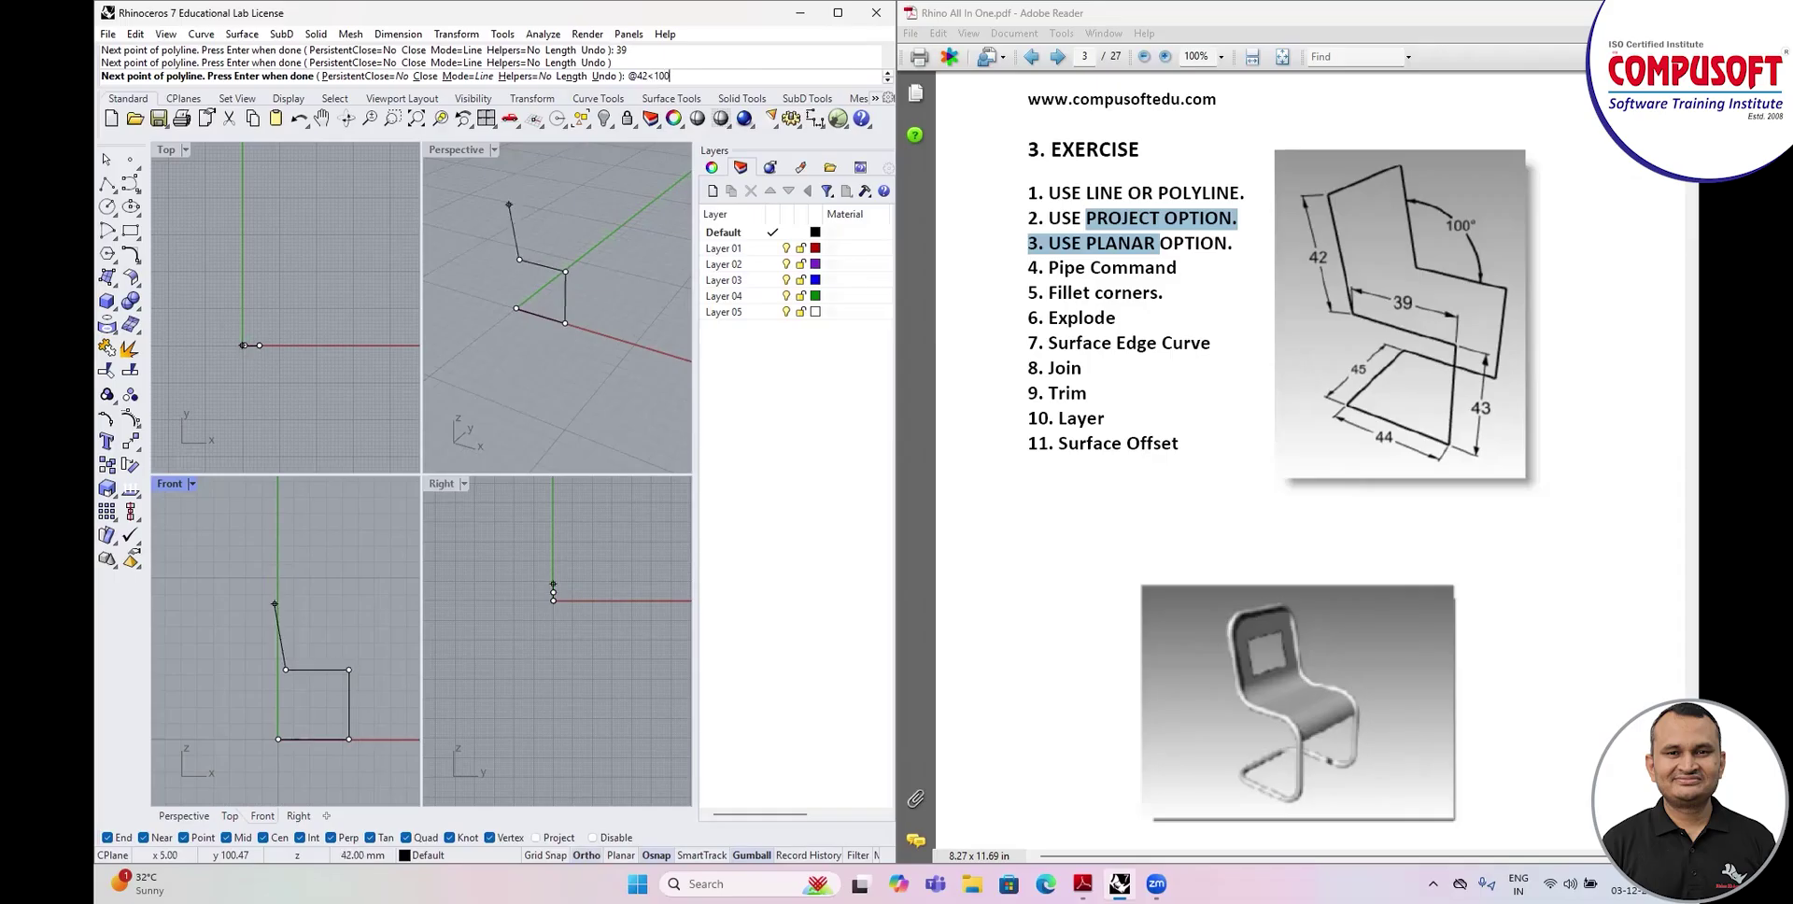
{"action": "key", "text": "Return"}
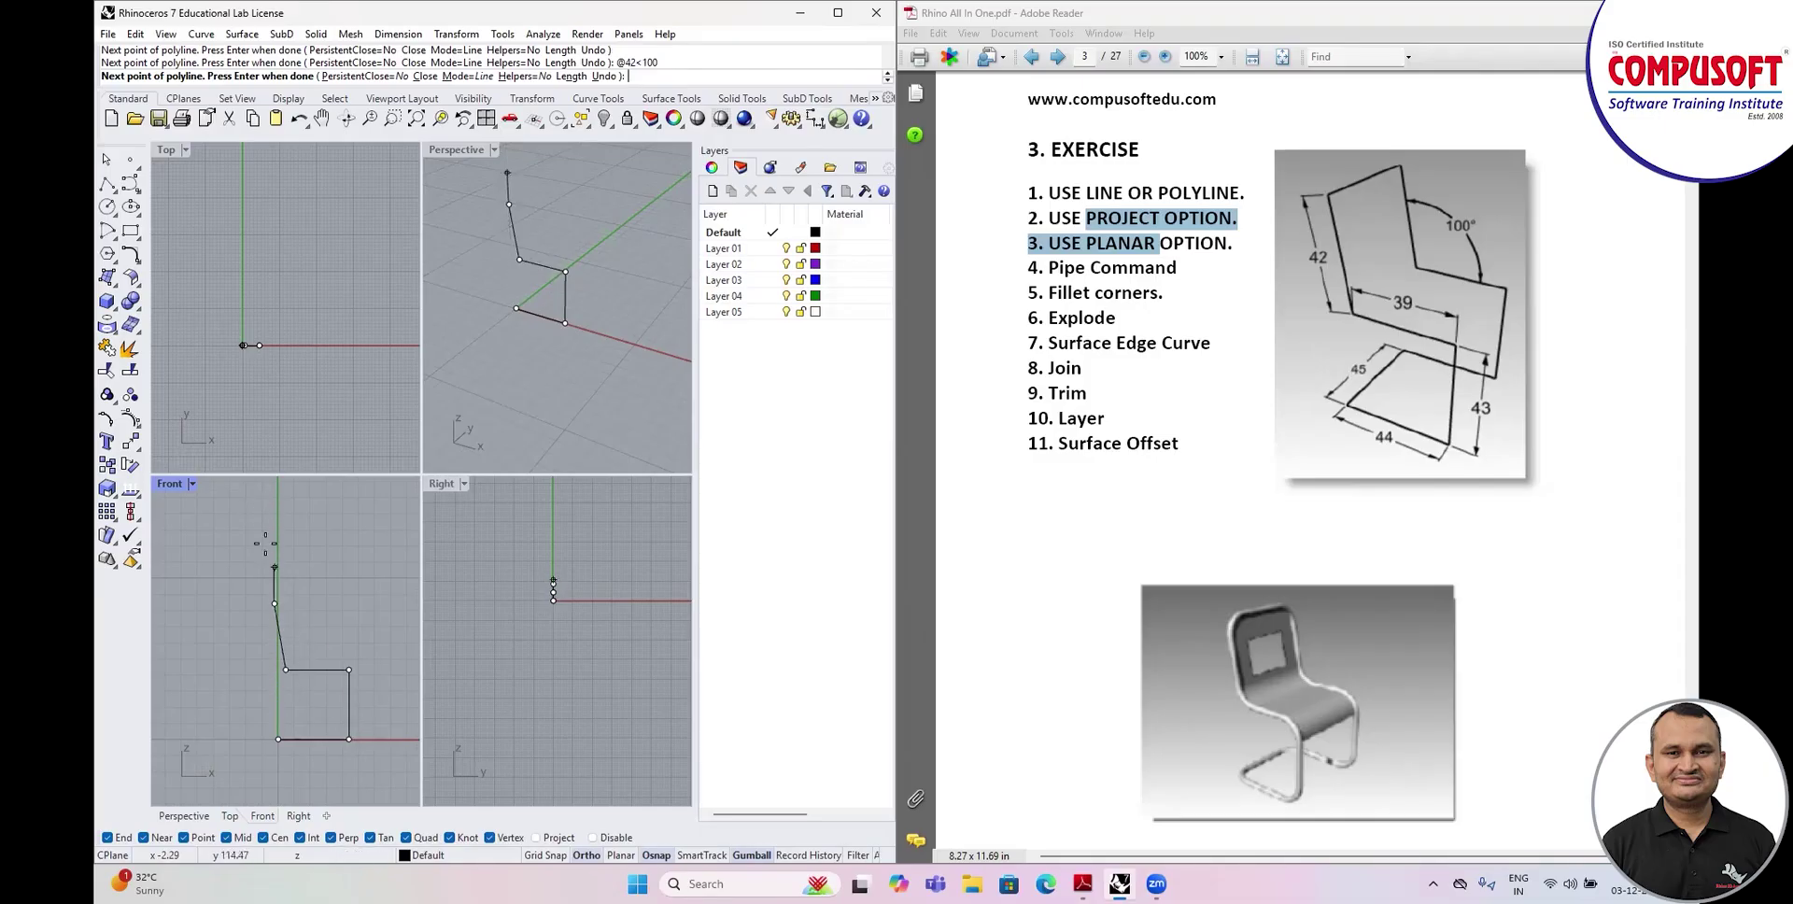
{"action": "type", "text": "45"}
{"action": "key", "text": "Return"}
{"action": "left_click", "coordinate": [243, 280]}
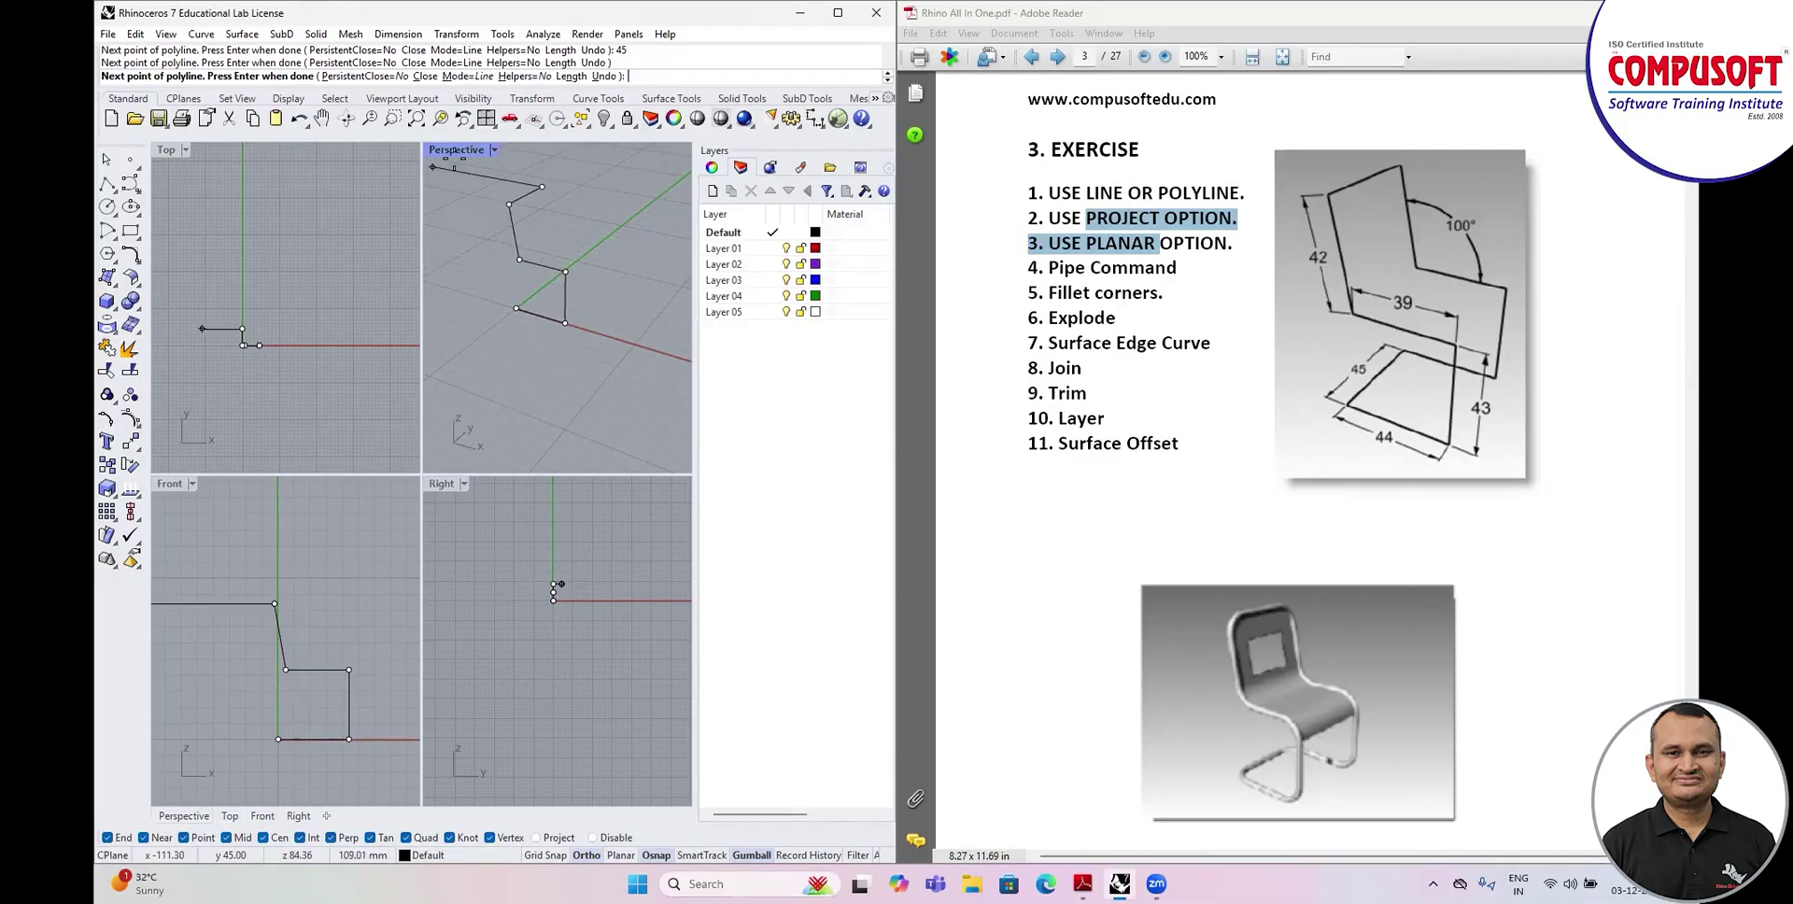
Enable the Project object snap option and Planar mode while the polyline is still in progress.
{"action": "double_click", "coordinate": [463, 148]}
{"action": "mouse_move", "coordinate": [354, 299]}
{"action": "right_mouse_down"}
{"action": "mouse_move", "coordinate": [402, 275]}
{"action": "mouse_move", "coordinate": [374, 284]}
{"action": "right_mouse_up"}
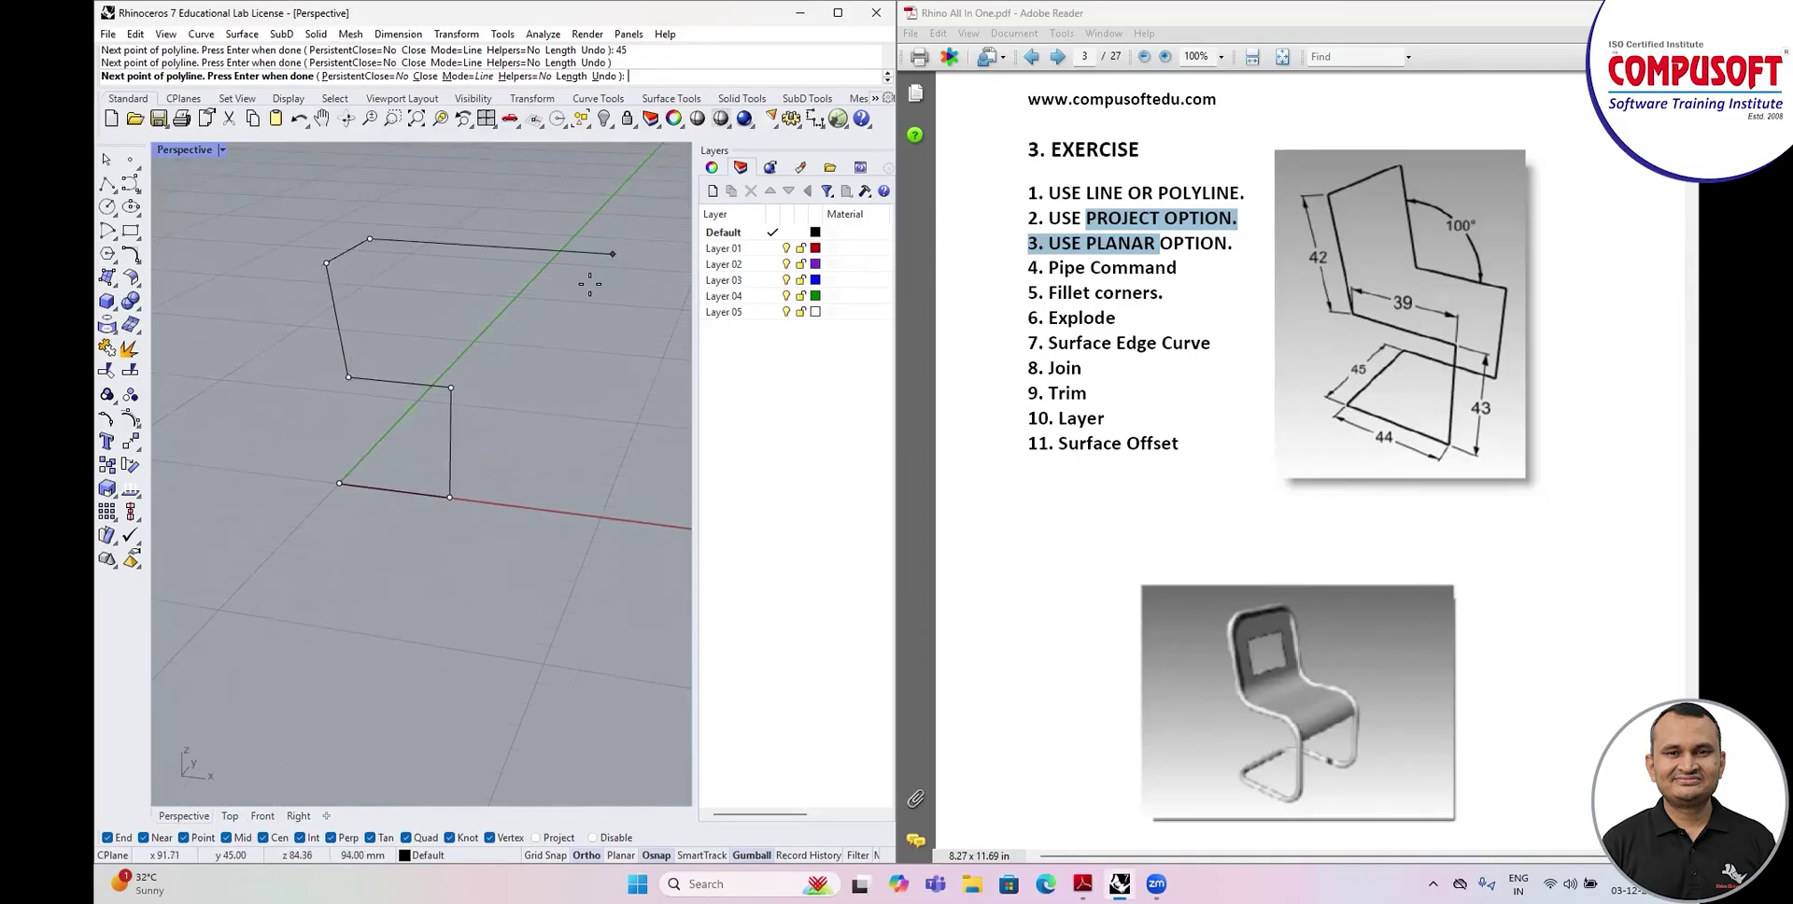
{"action": "left_click", "coordinate": [549, 838]}
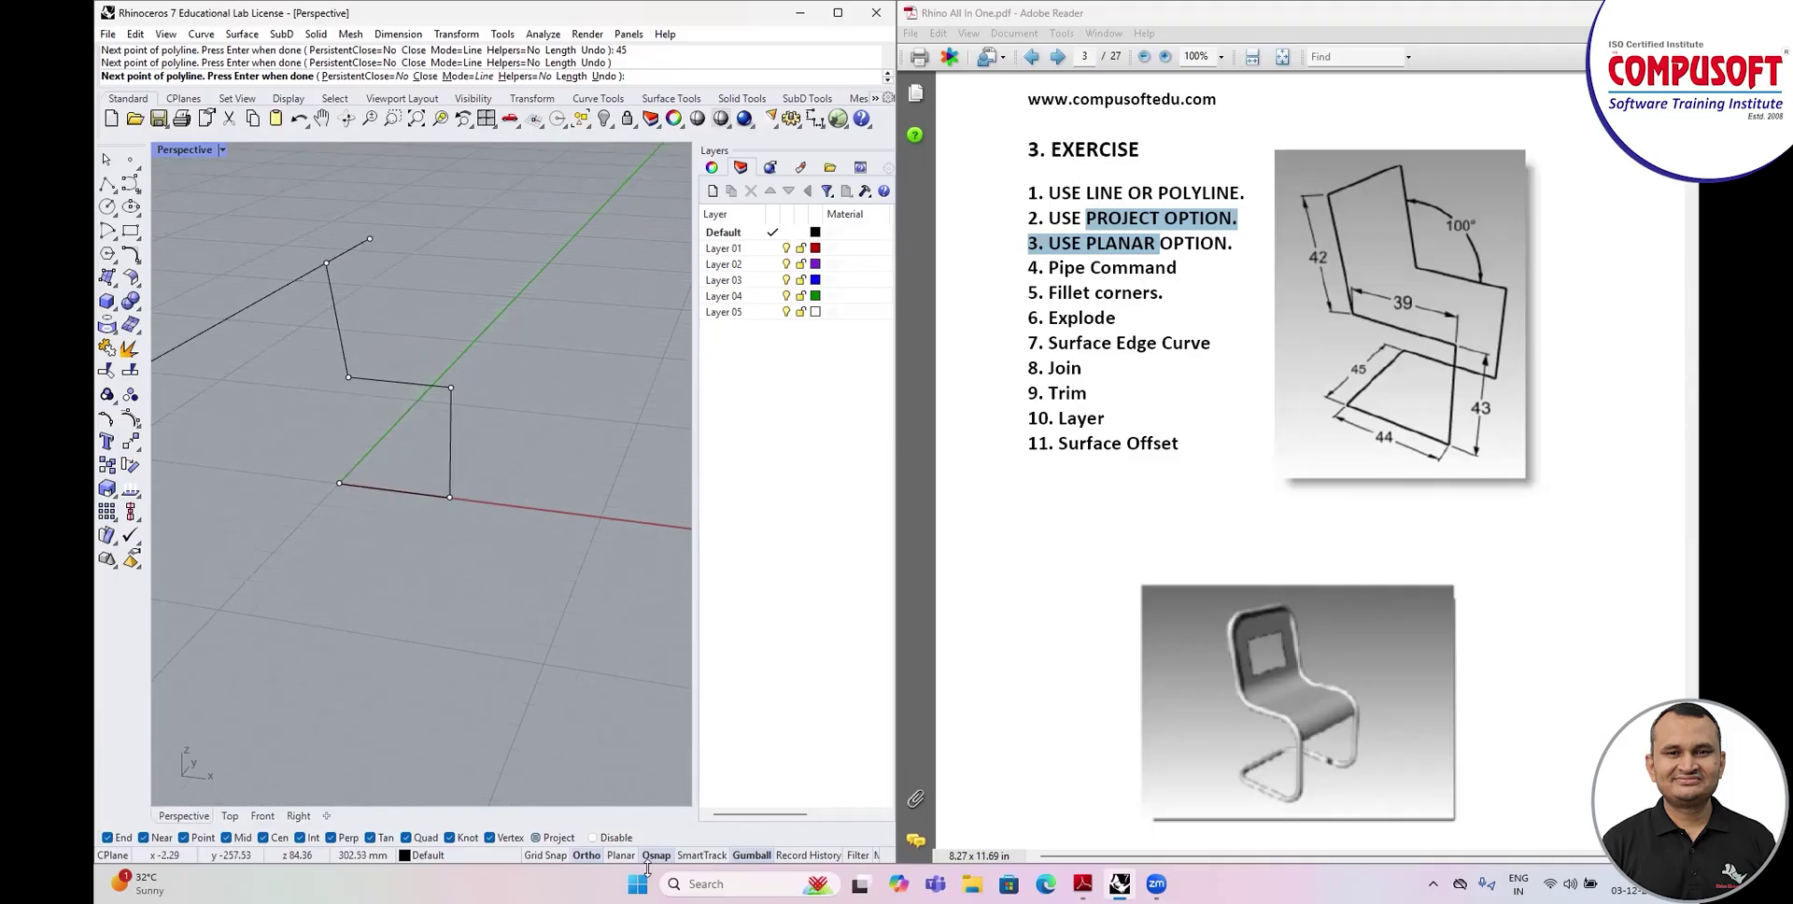
{"action": "left_click", "coordinate": [619, 855]}
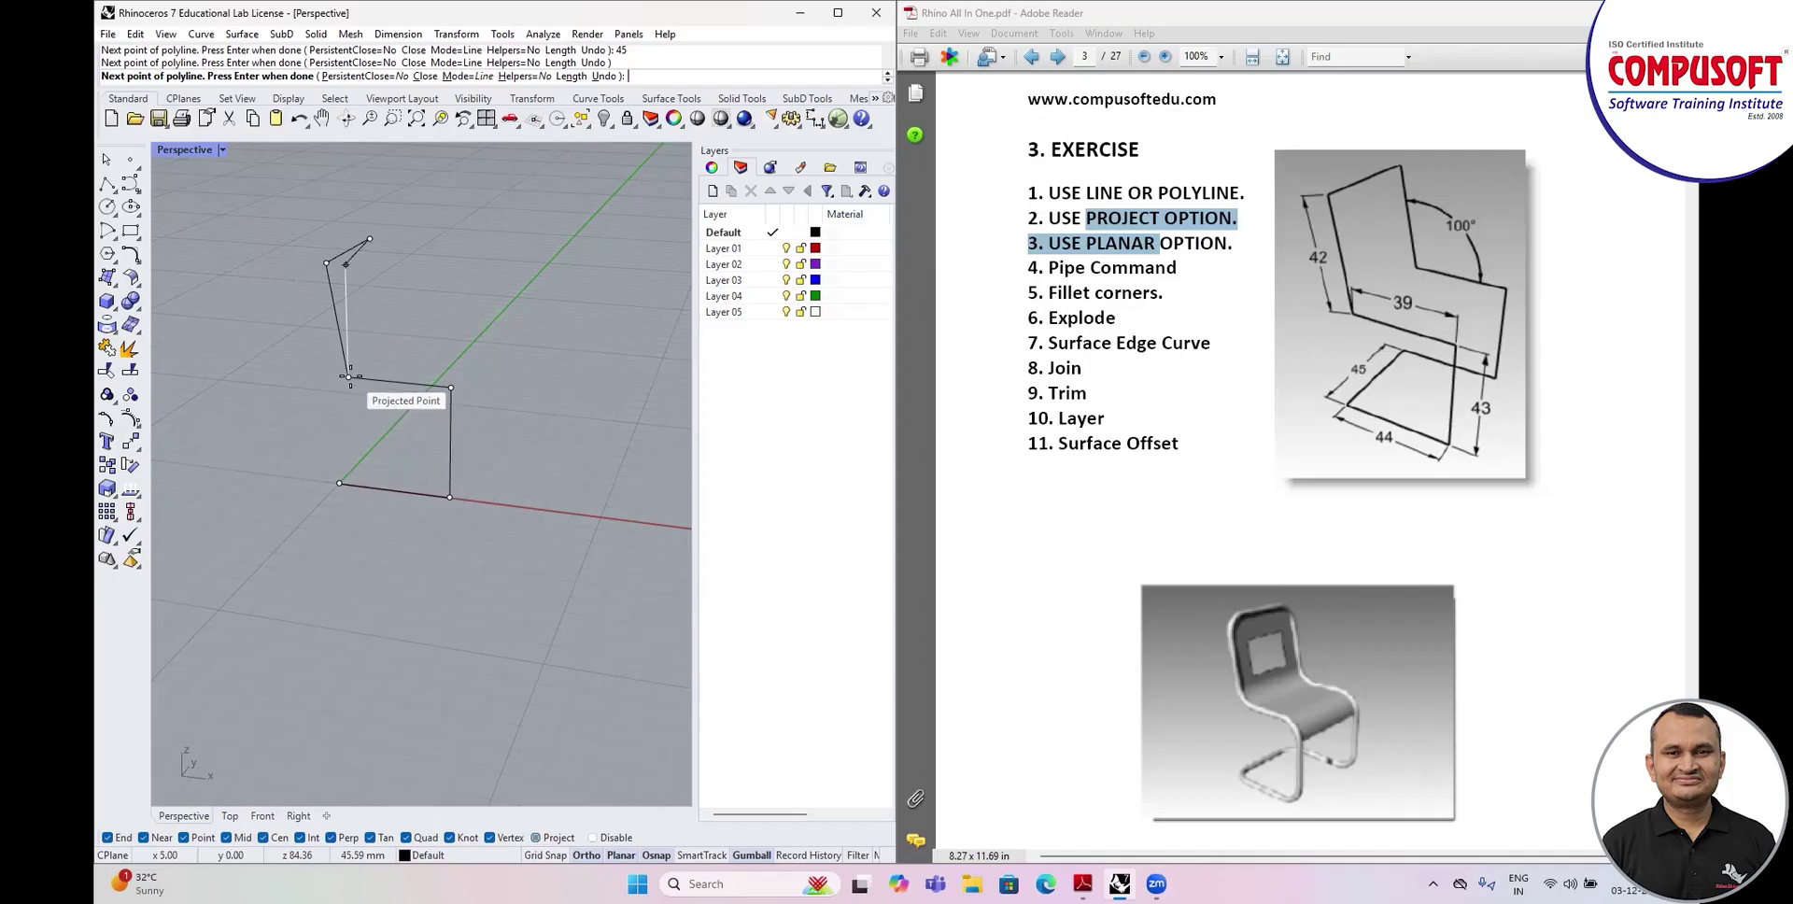
Trace the chair's second side in the Front viewport through the projected seat and base corners, and close the polyline at the origin.
{"action": "right_click_drag", "start_coordinate": [358, 396], "coordinate": [270, 177]}
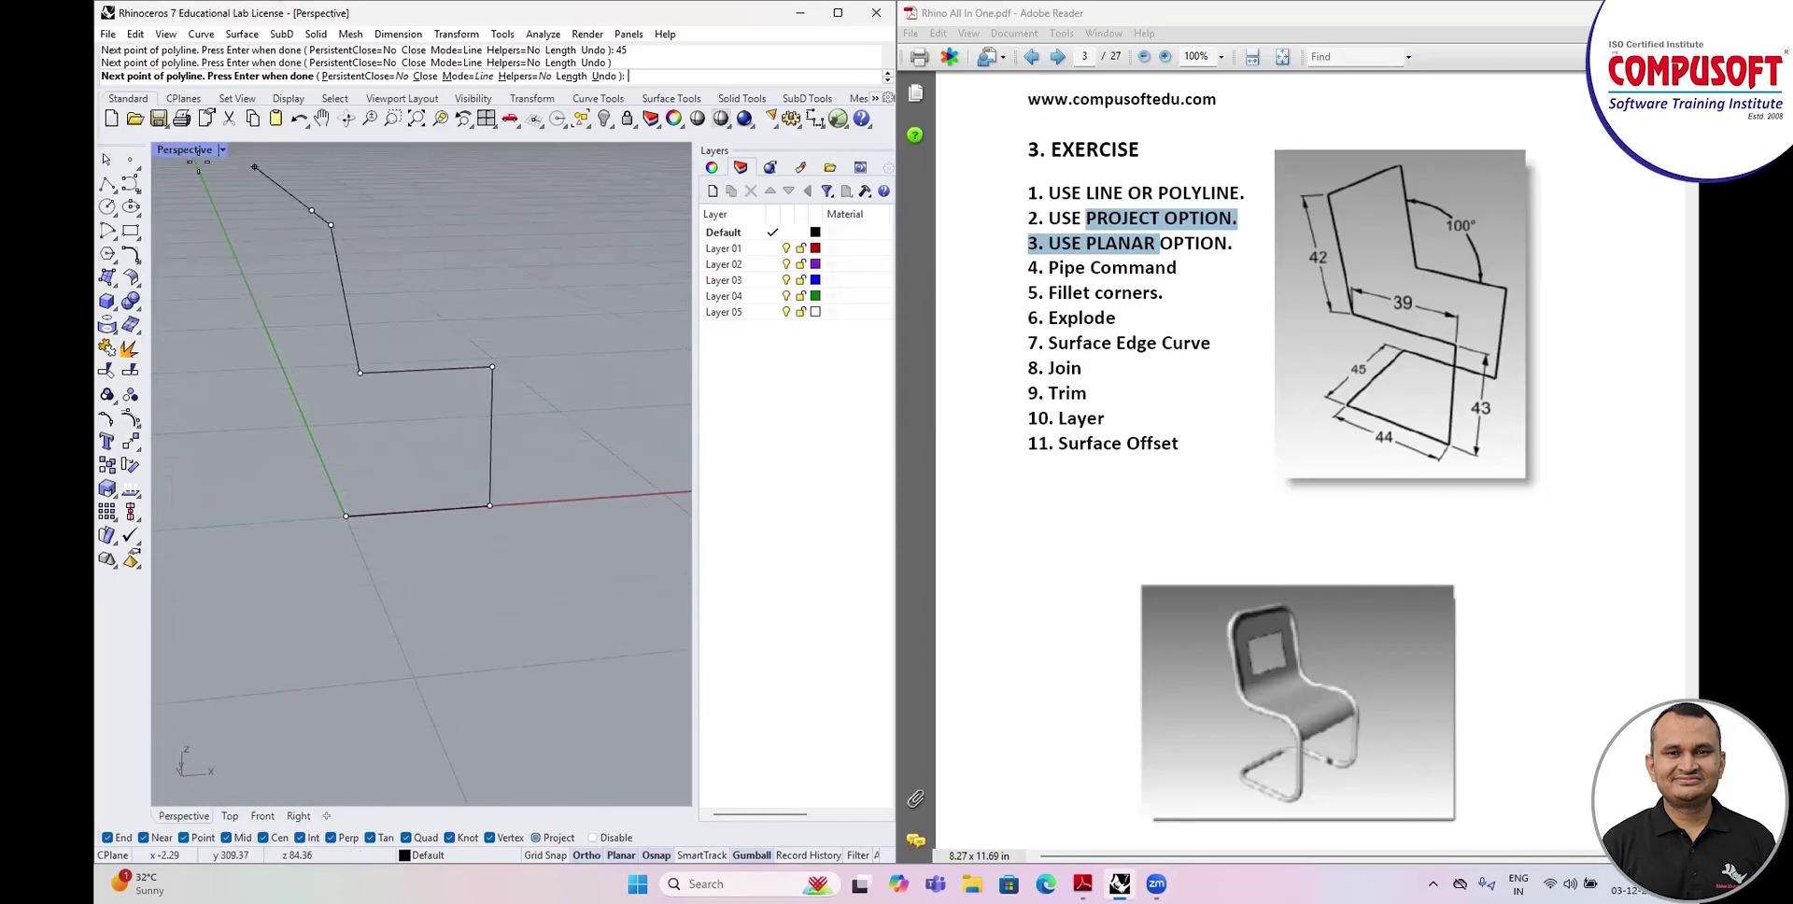
{"action": "double_click", "coordinate": [184, 149]}
{"action": "scroll", "coordinate": [297, 696], "scroll_direction": "up", "scroll_amount": 2}
{"action": "double_click", "coordinate": [175, 485]}
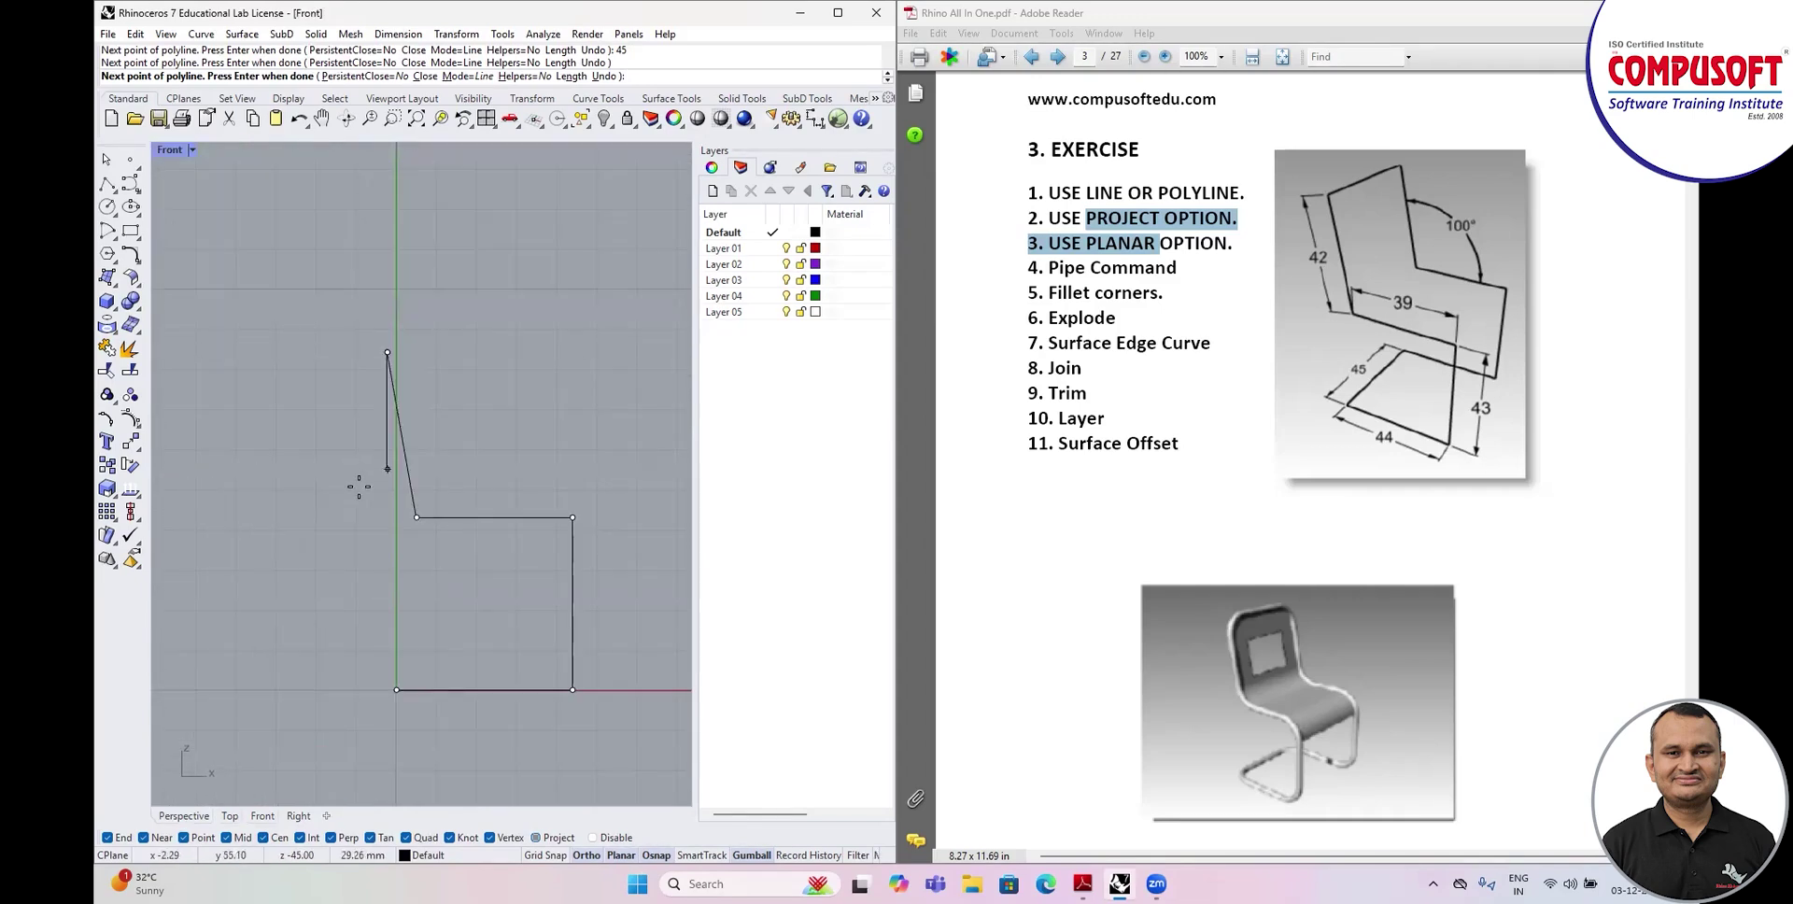
{"action": "left_click", "coordinate": [417, 517]}
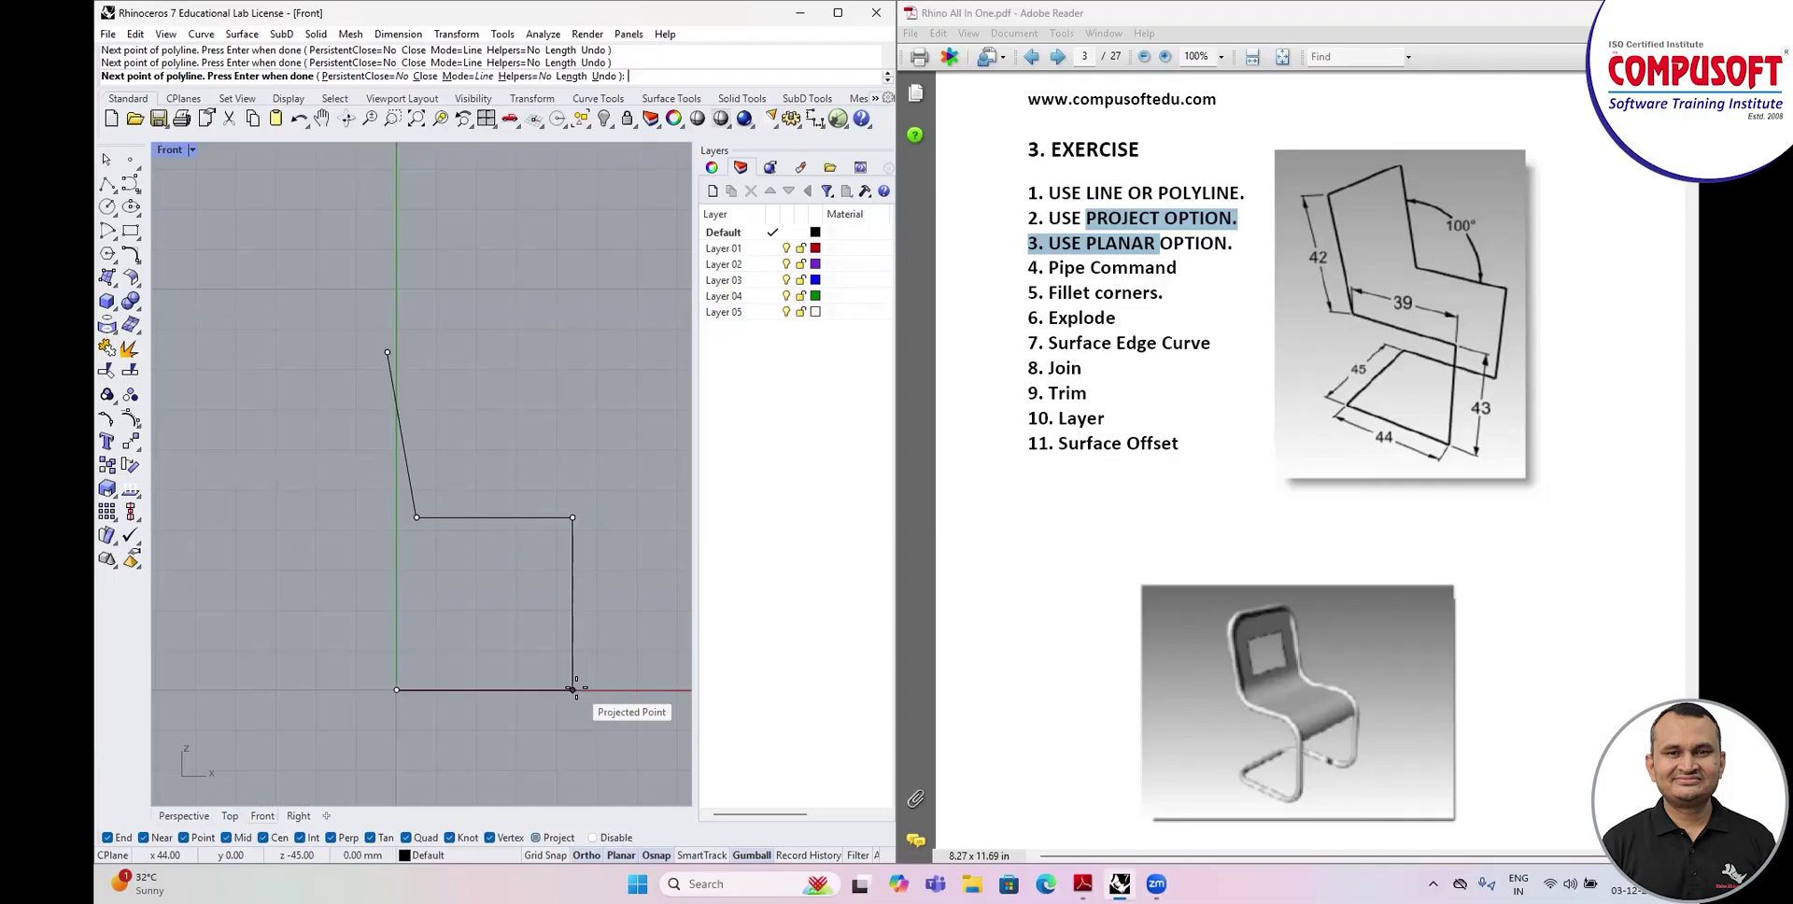
{"action": "left_click", "coordinate": [397, 689]}
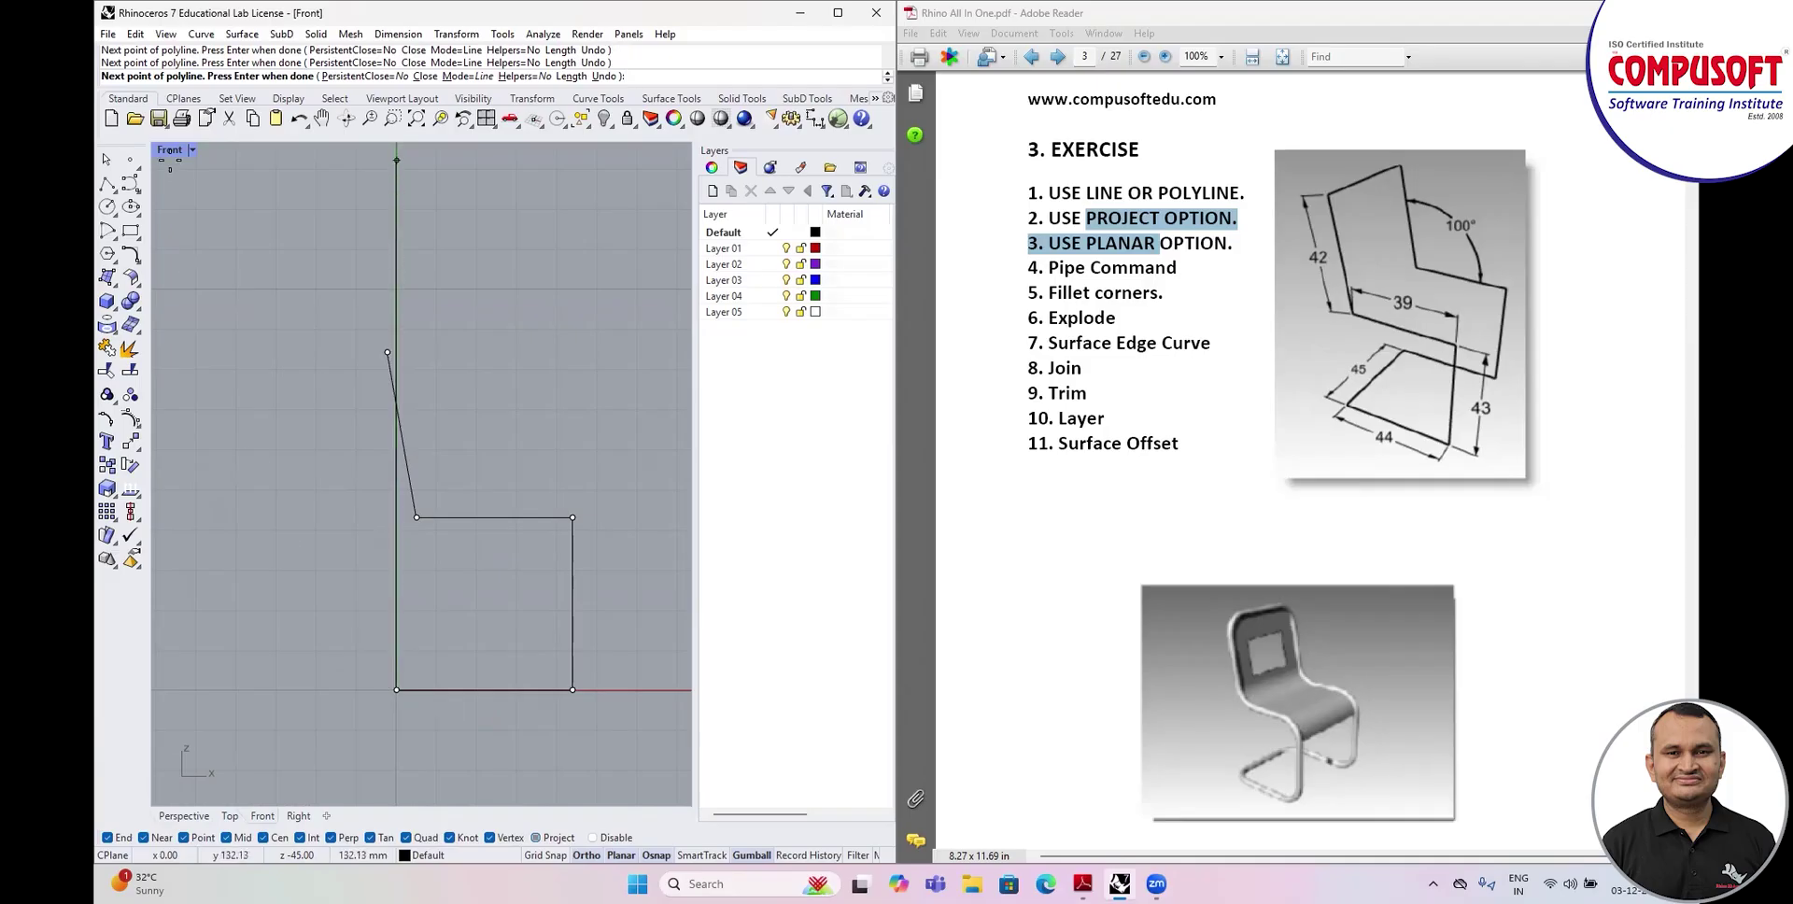
{"action": "double_click", "coordinate": [169, 149]}
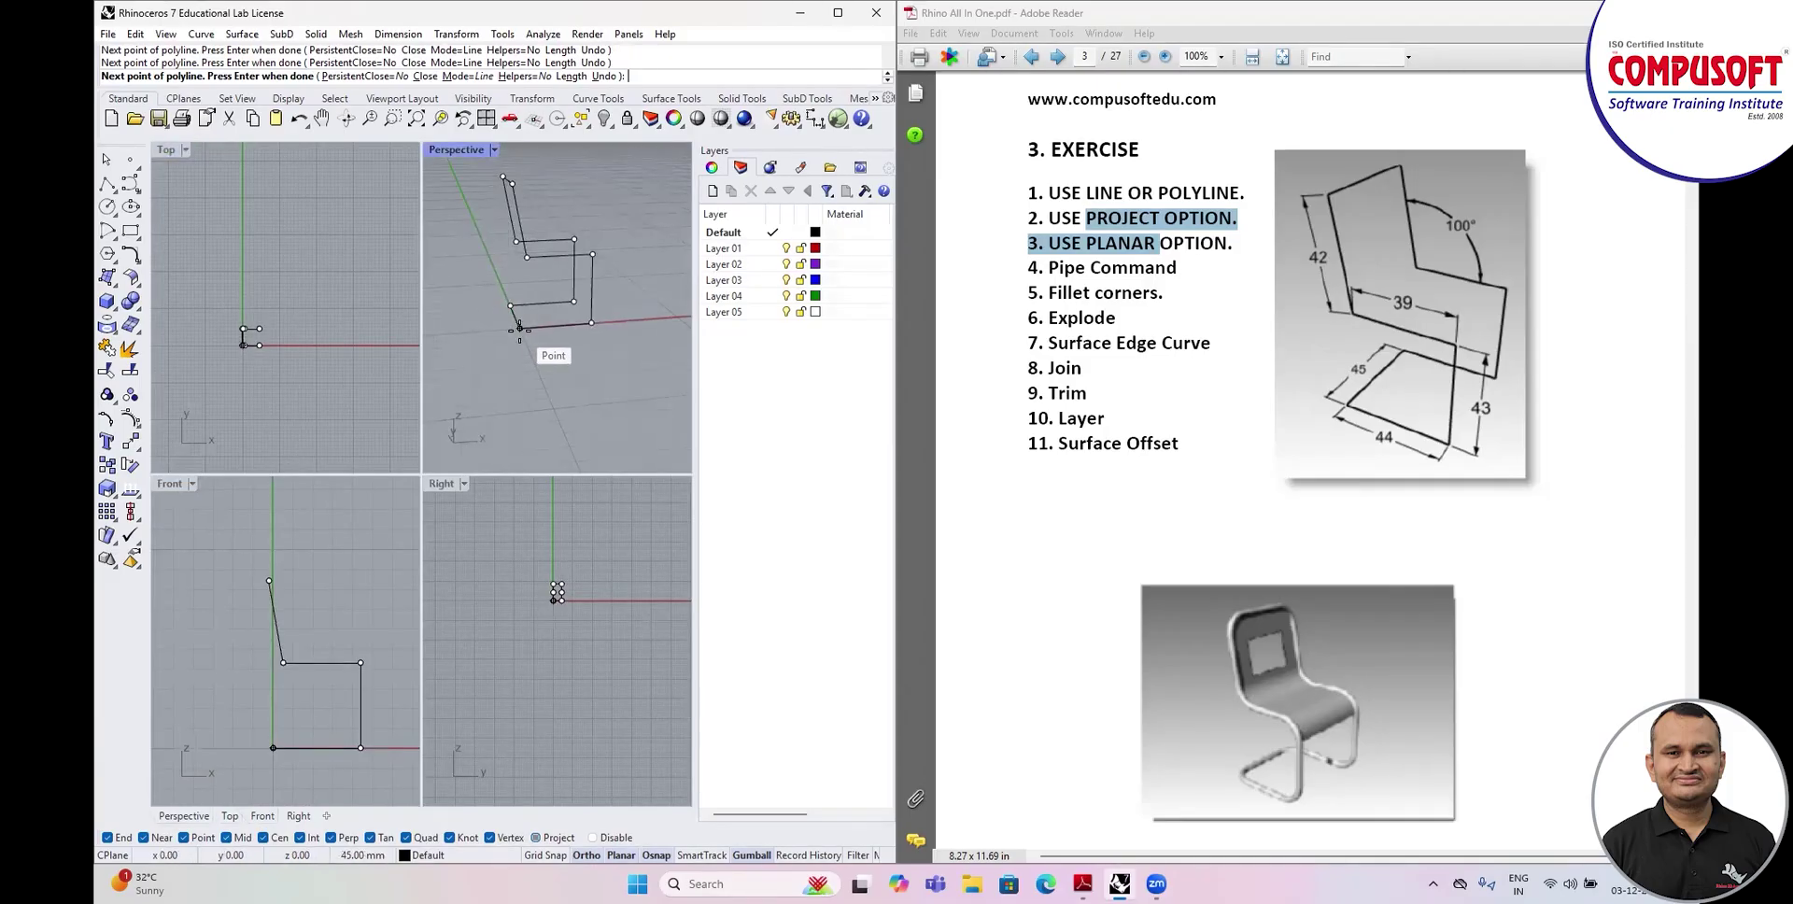
{"action": "key", "text": "Return"}
Maximize the Perspective viewport and move the closed chair polyline to Layer 02.
{"action": "right_click_drag", "start_coordinate": [580, 360], "coordinate": [395, 350]}
{"action": "double_click", "coordinate": [457, 152]}
{"action": "scroll", "coordinate": [448, 411], "scroll_direction": "down", "scroll_amount": 4}
{"action": "right_click_drag", "start_coordinate": [532, 374], "coordinate": [506, 280]}
{"action": "left_click_drag", "start_coordinate": [506, 280], "coordinate": [314, 529]}
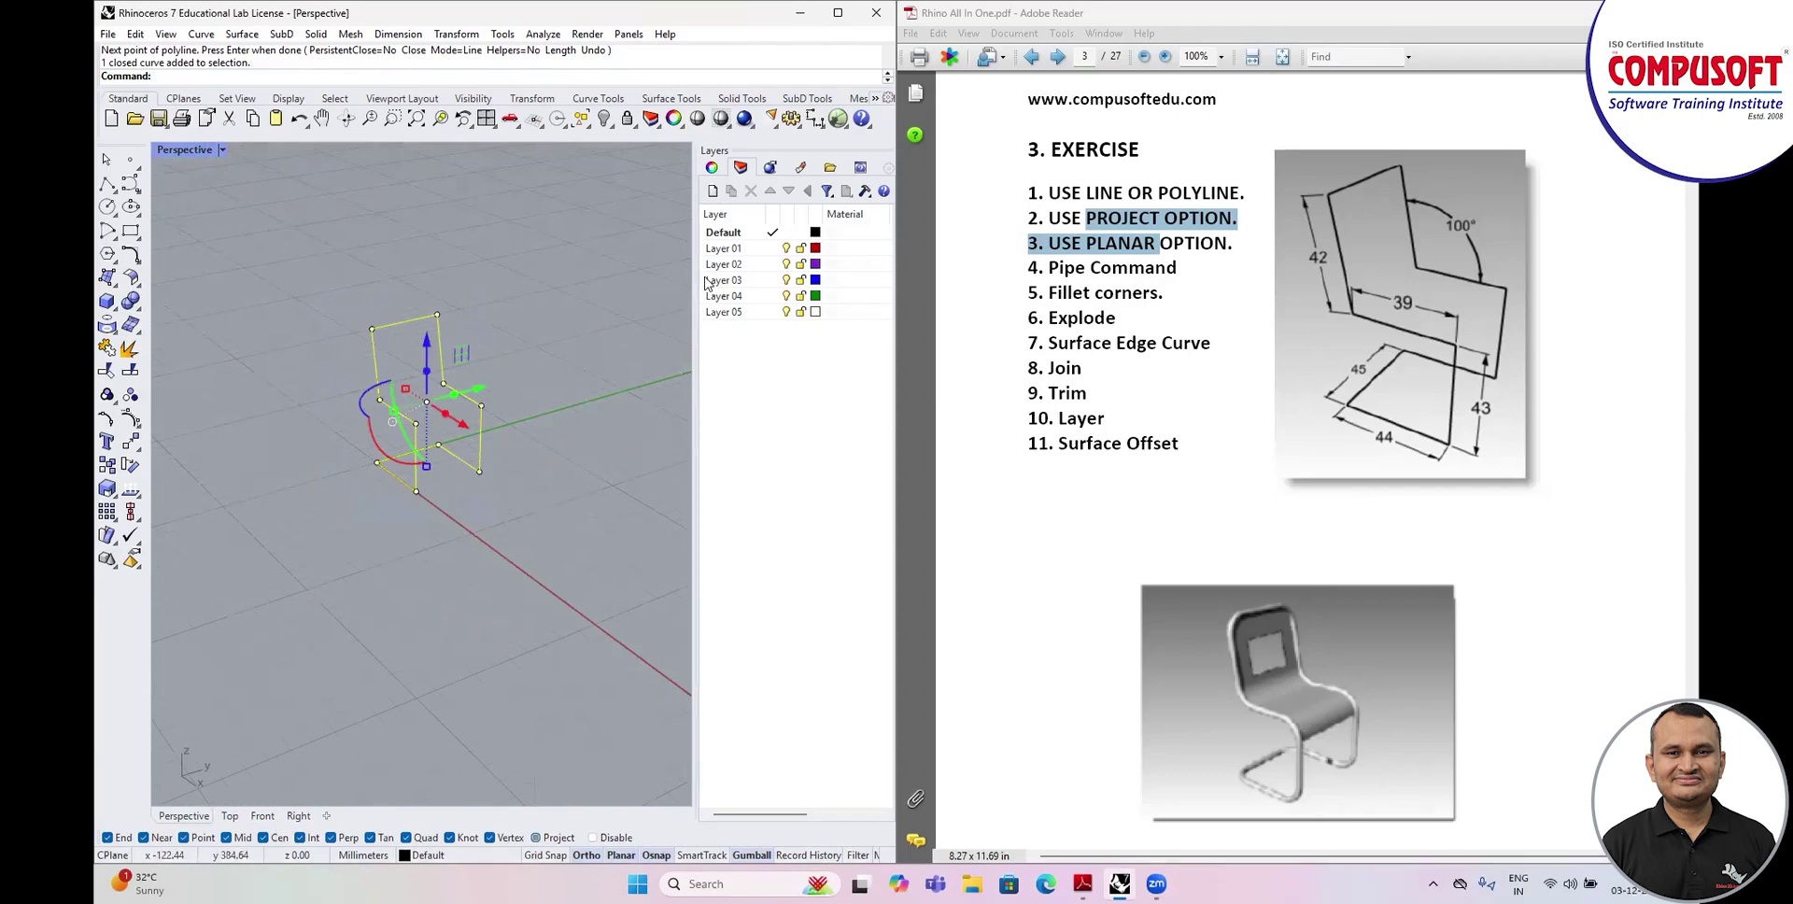
{"action": "right_click", "coordinate": [739, 266]}
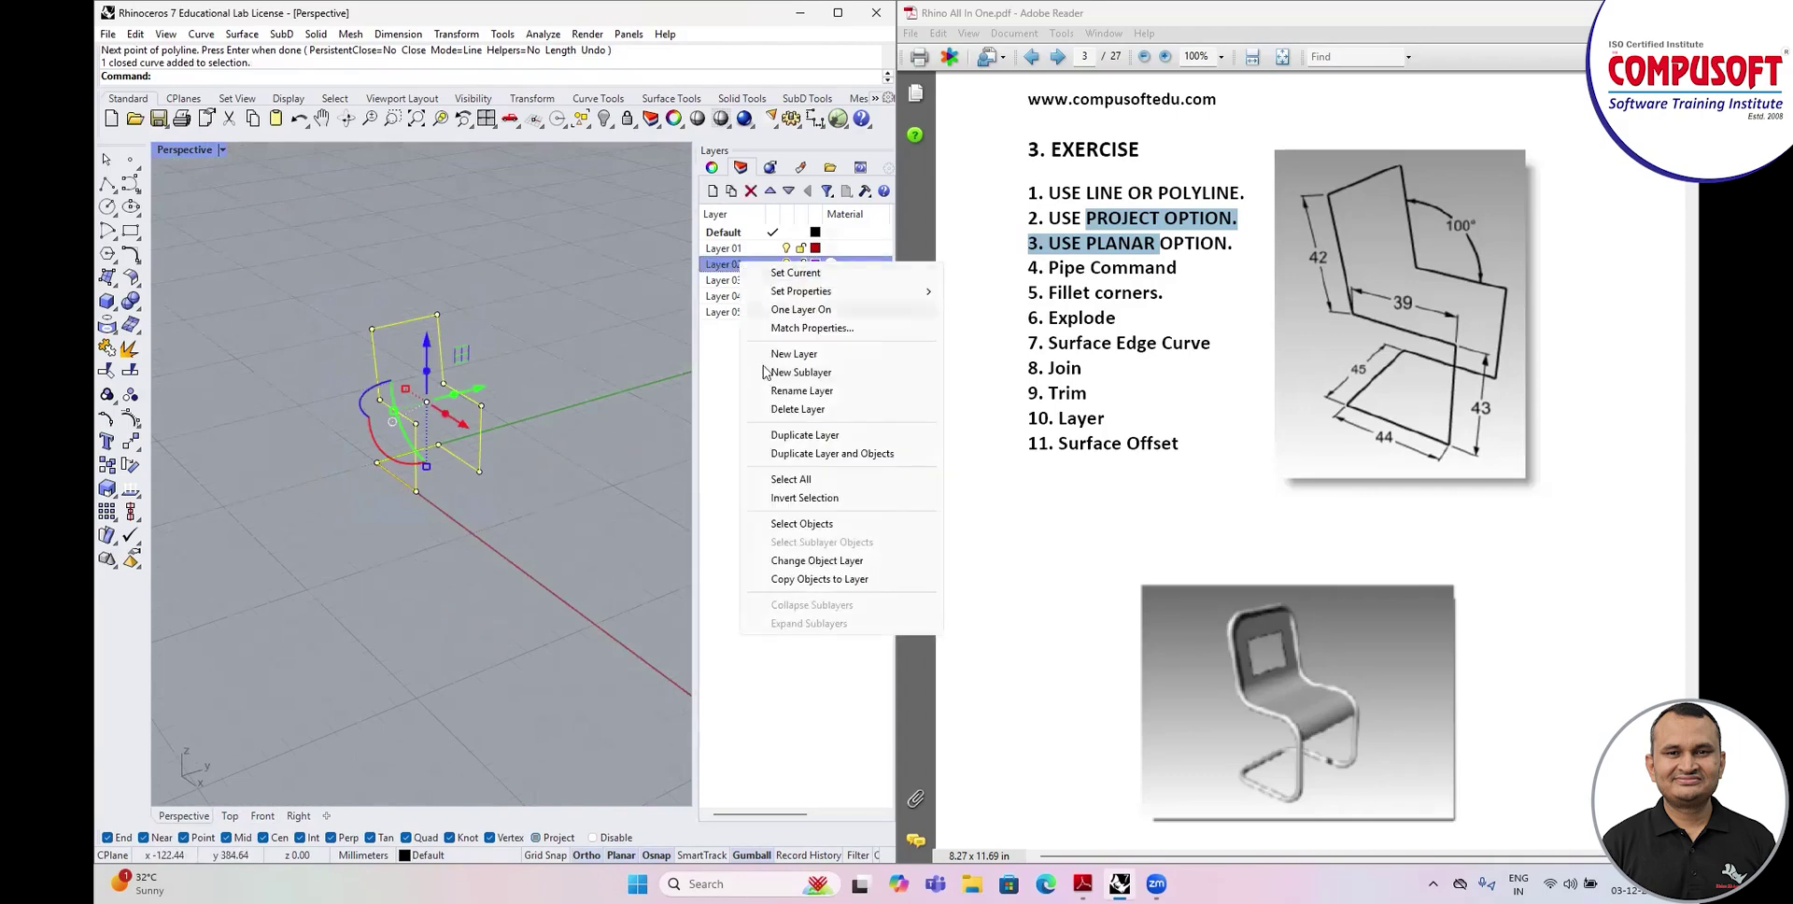
{"action": "left_click", "coordinate": [813, 561]}
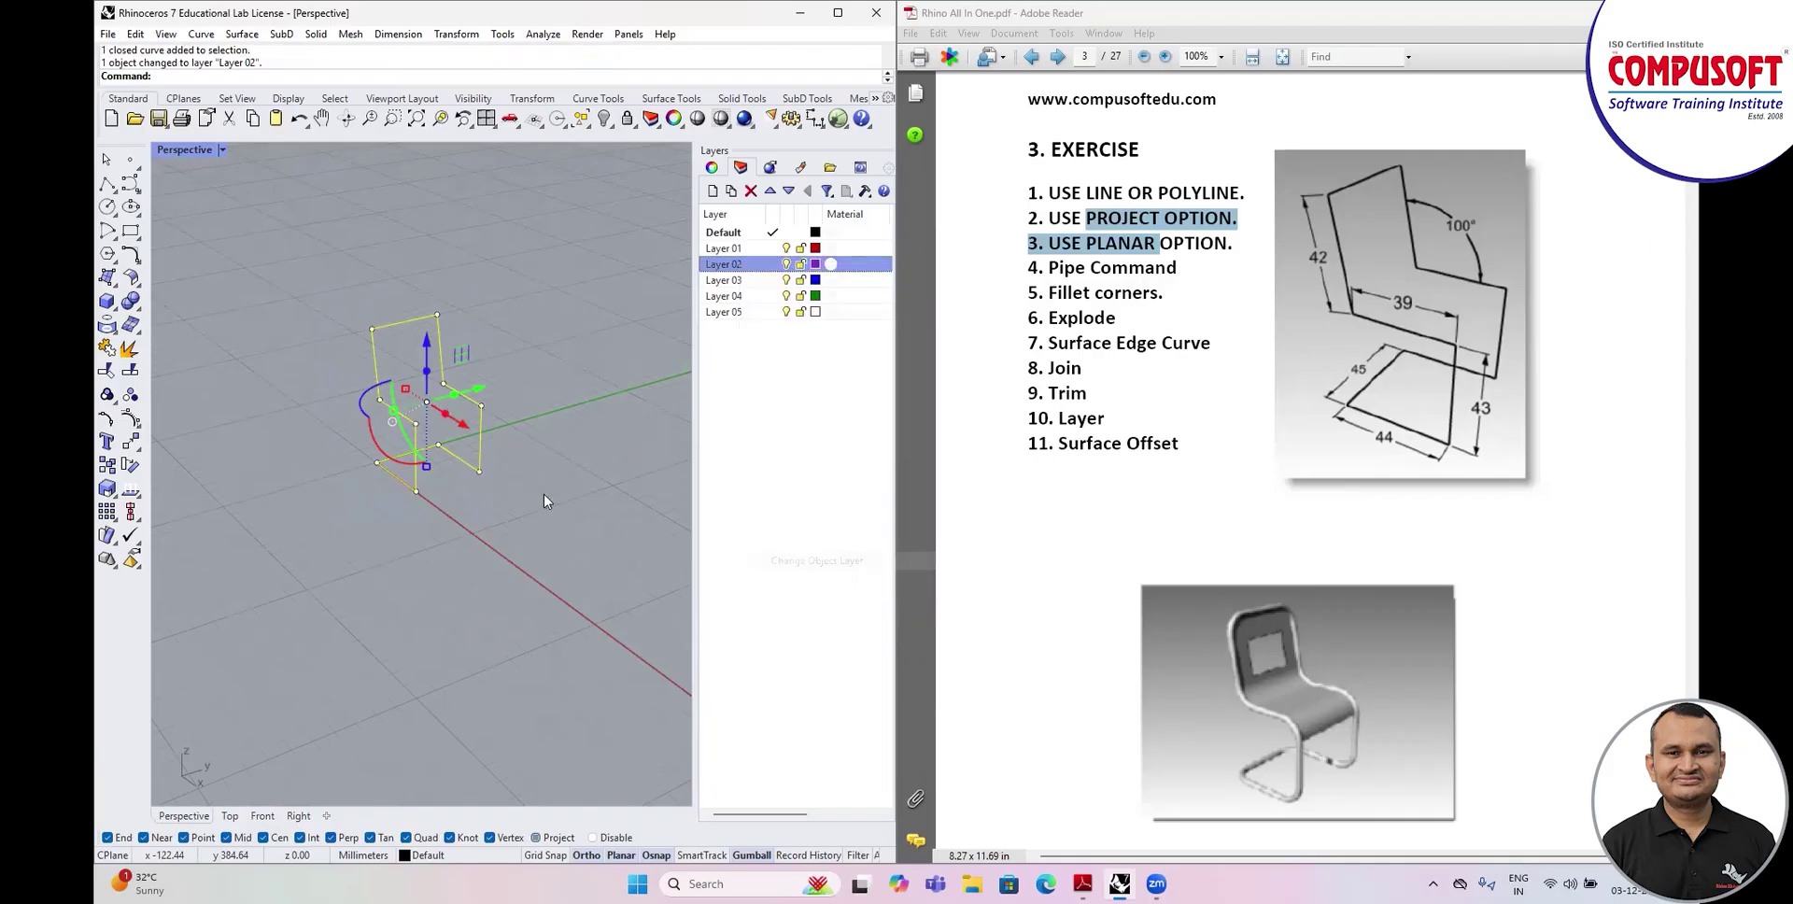
Round all corners of the chair frame polyline using Fillet Corners with a radius of 6.
{"action": "right_click_drag", "start_coordinate": [484, 498], "coordinate": [457, 460]}
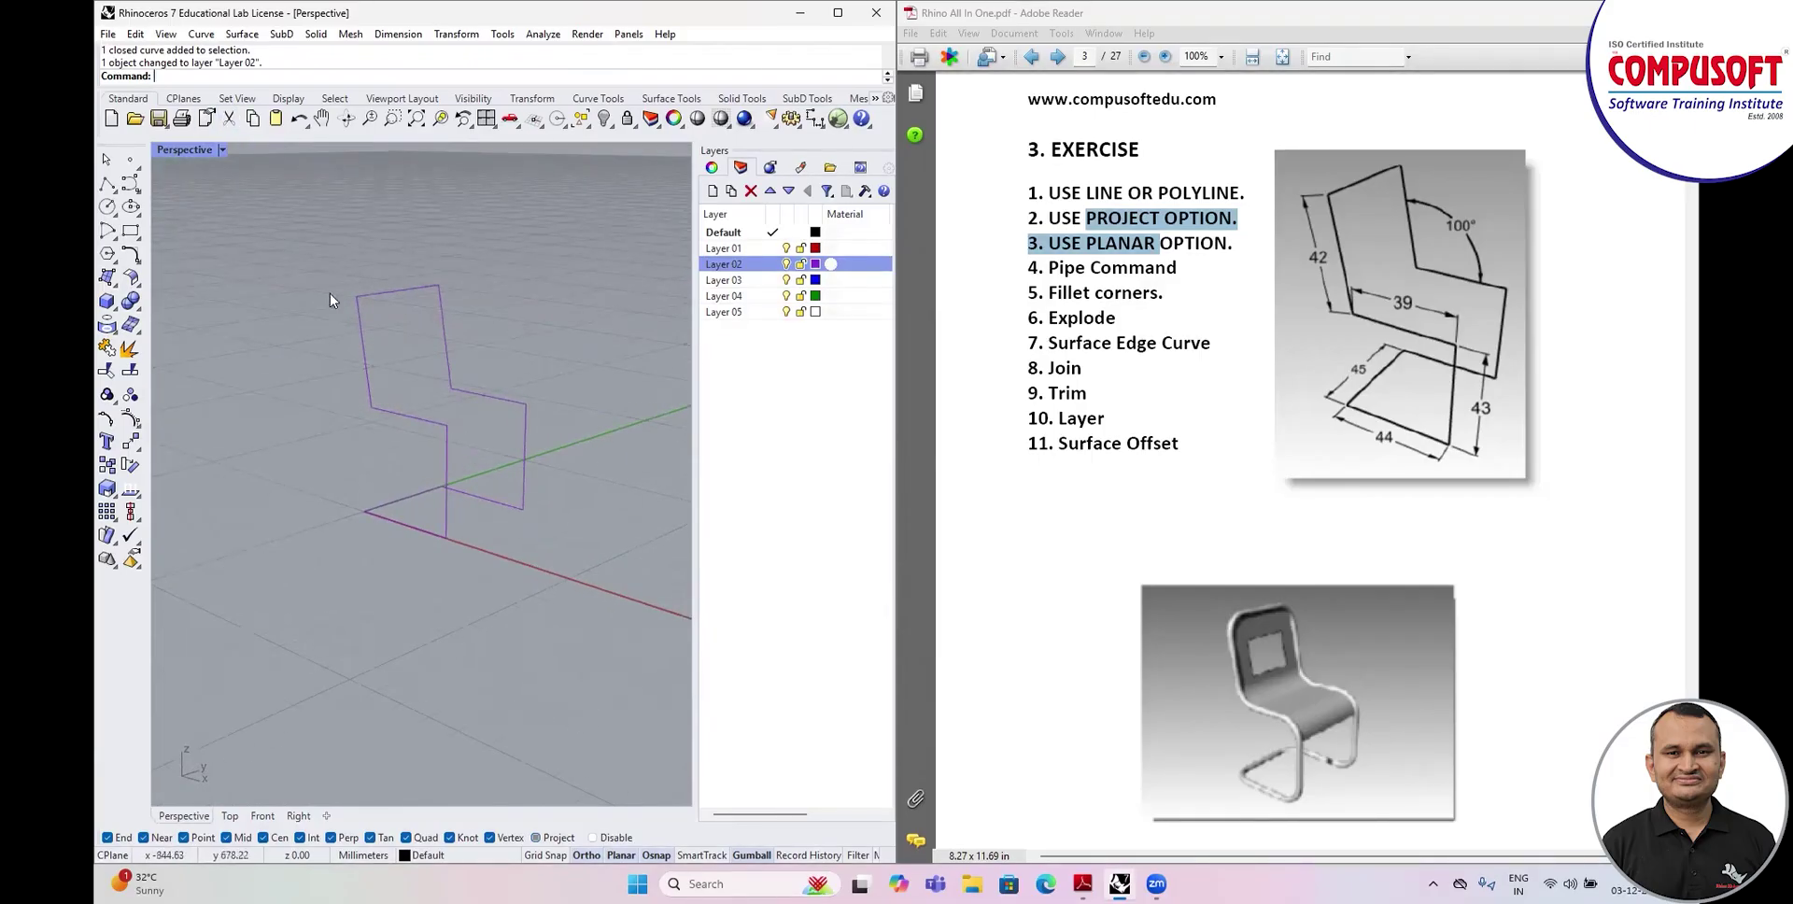
{"action": "right_click_drag", "start_coordinate": [406, 373], "coordinate": [413, 372]}
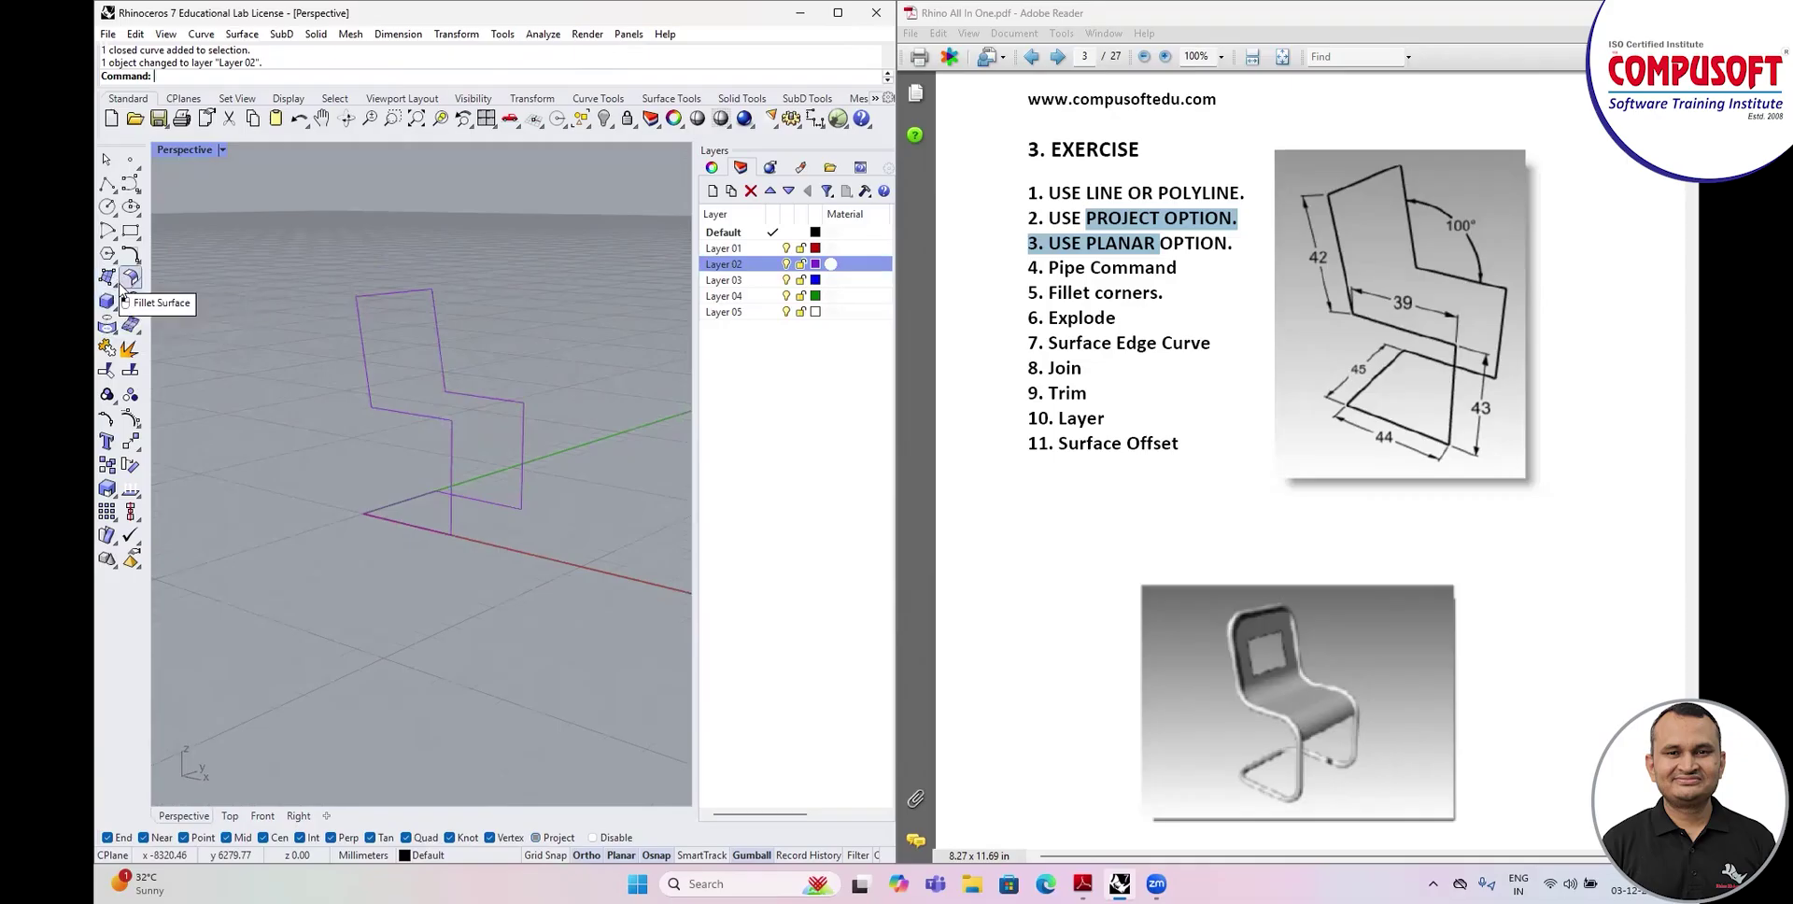
{"action": "left_click", "coordinate": [141, 266]}
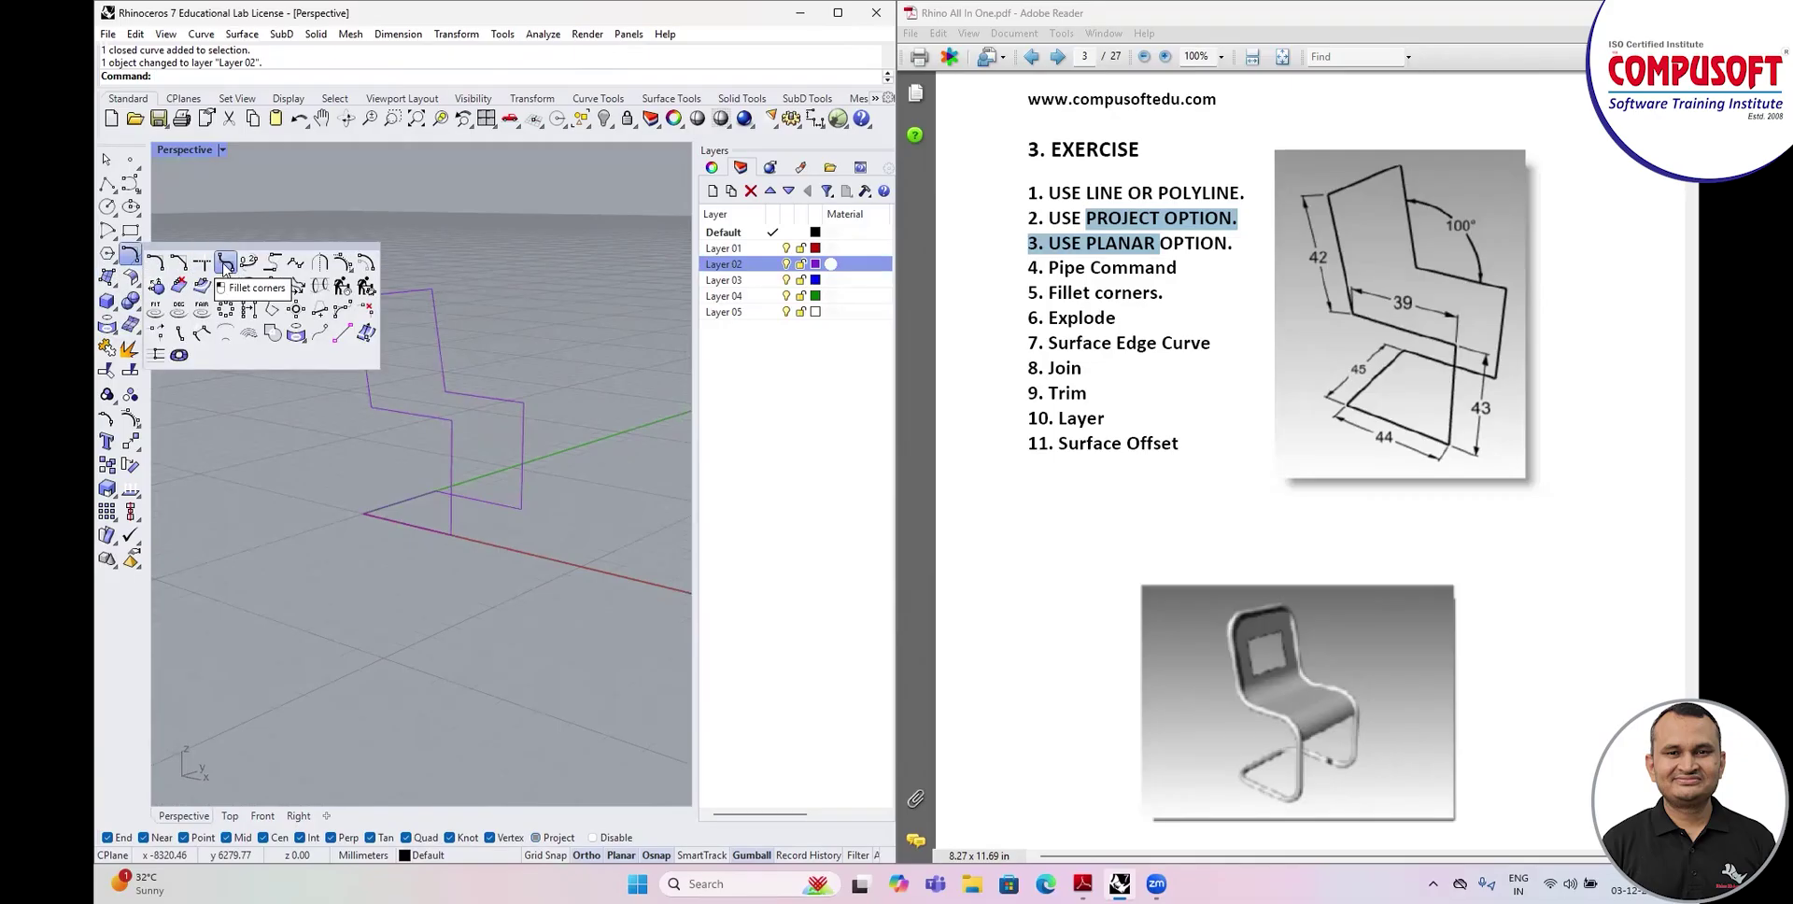
{"action": "left_click", "coordinate": [225, 265]}
{"action": "left_click", "coordinate": [486, 405]}
{"action": "key", "text": "Return"}
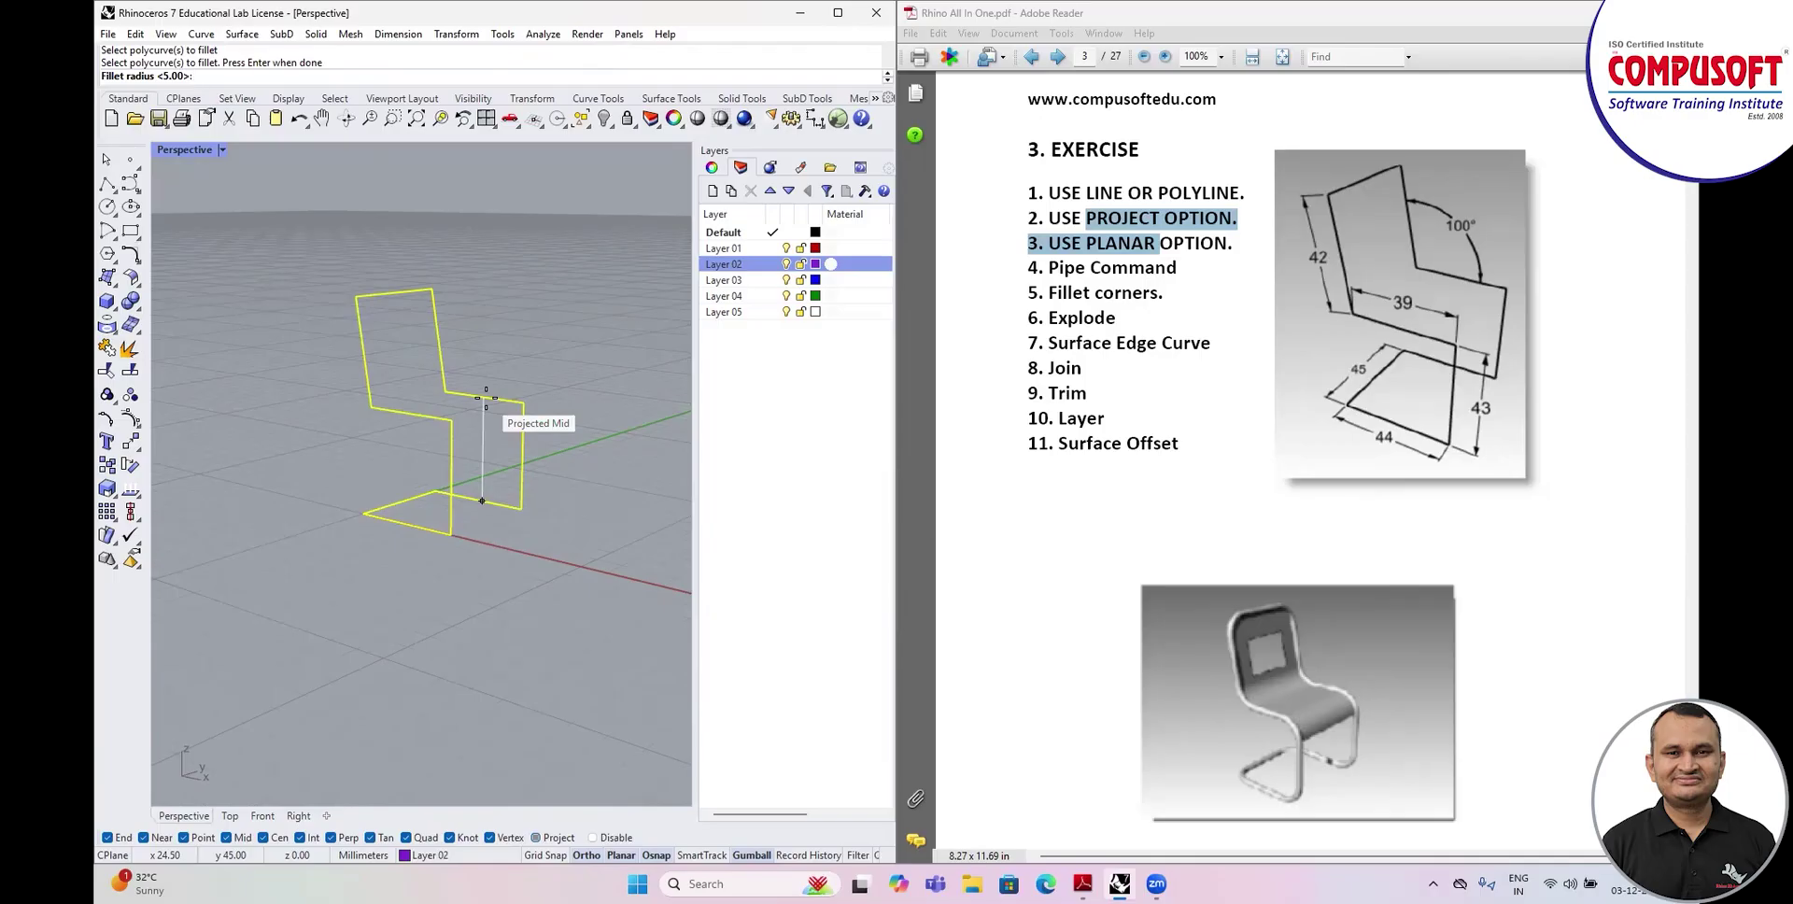
{"action": "key", "text": "Return"}
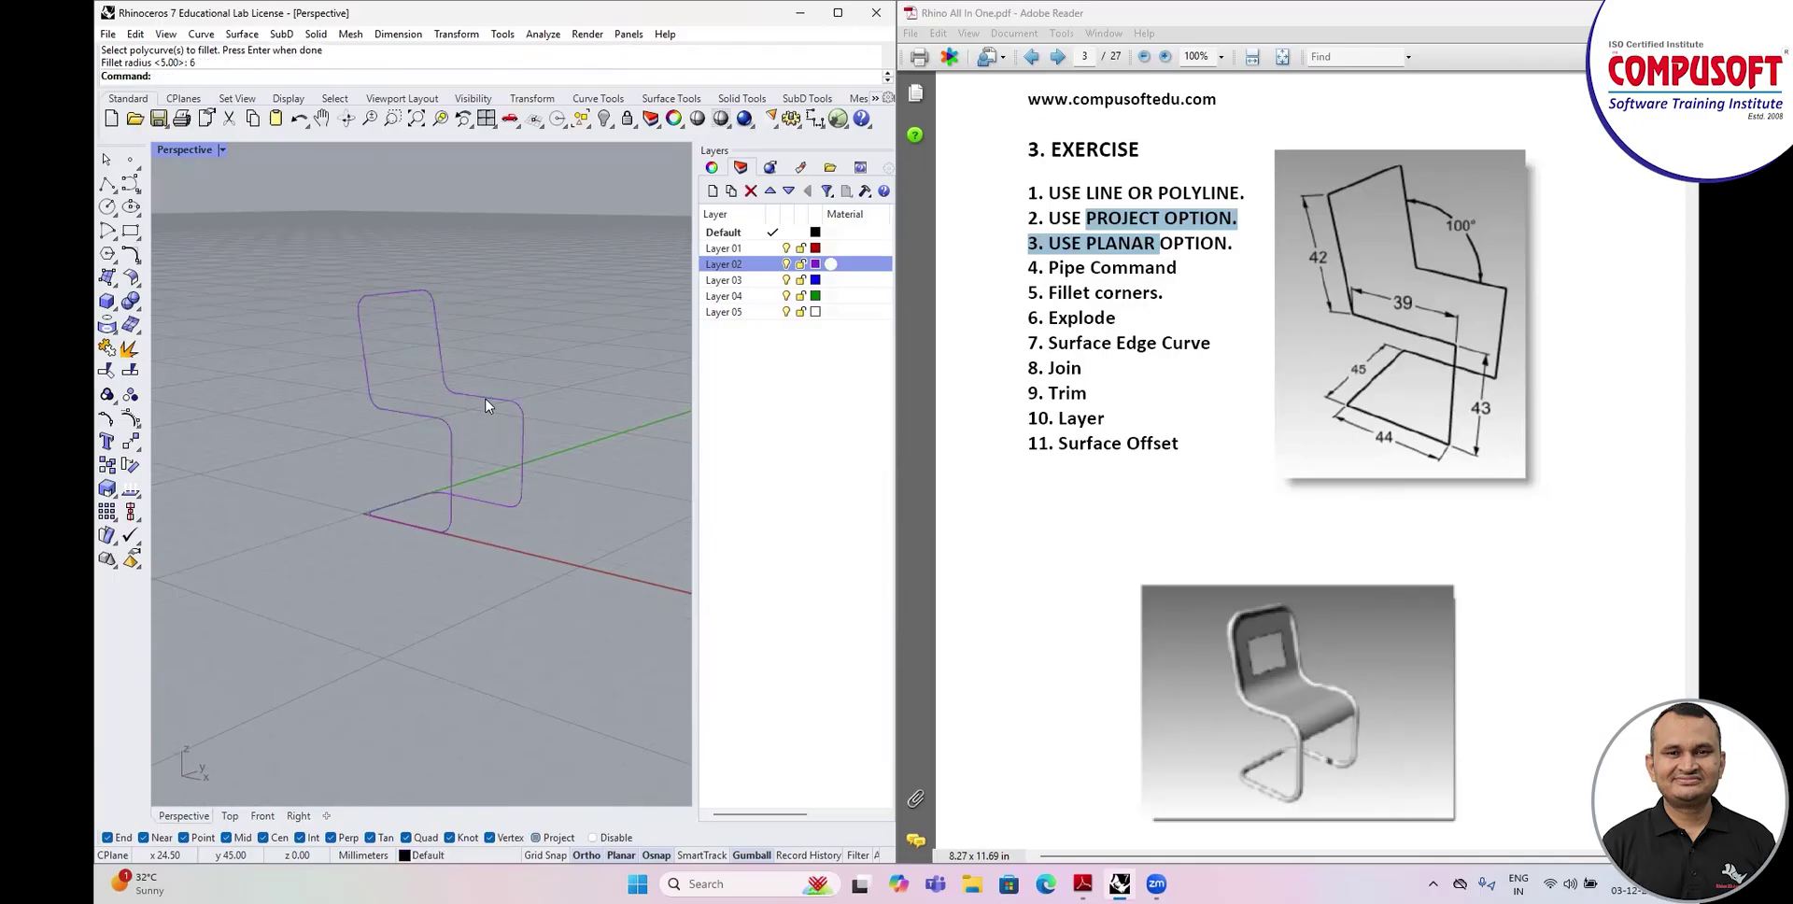
Create a closed pipe of radius 1 along the filleted chair frame curve, without any additional radii.
{"action": "right_click_drag", "start_coordinate": [548, 448], "coordinate": [468, 465]}
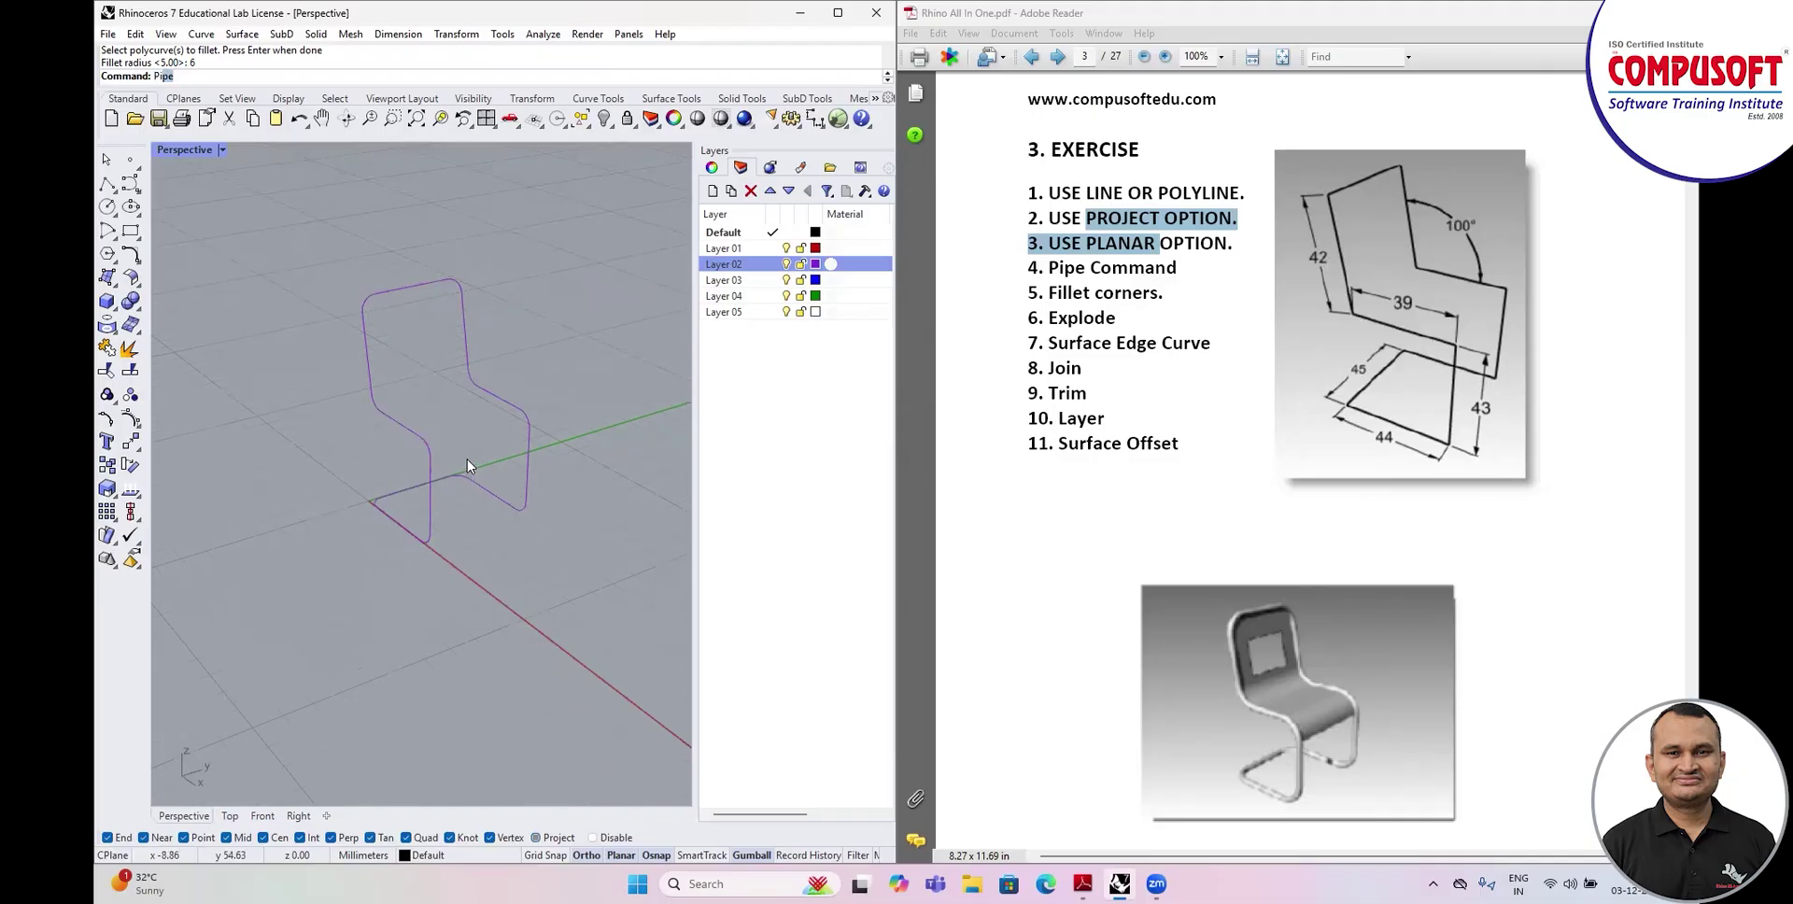
{"action": "type", "text": "e"}
{"action": "key", "text": "BackSpace"}
{"action": "type", "text": "pe"}
{"action": "key", "text": "Return"}
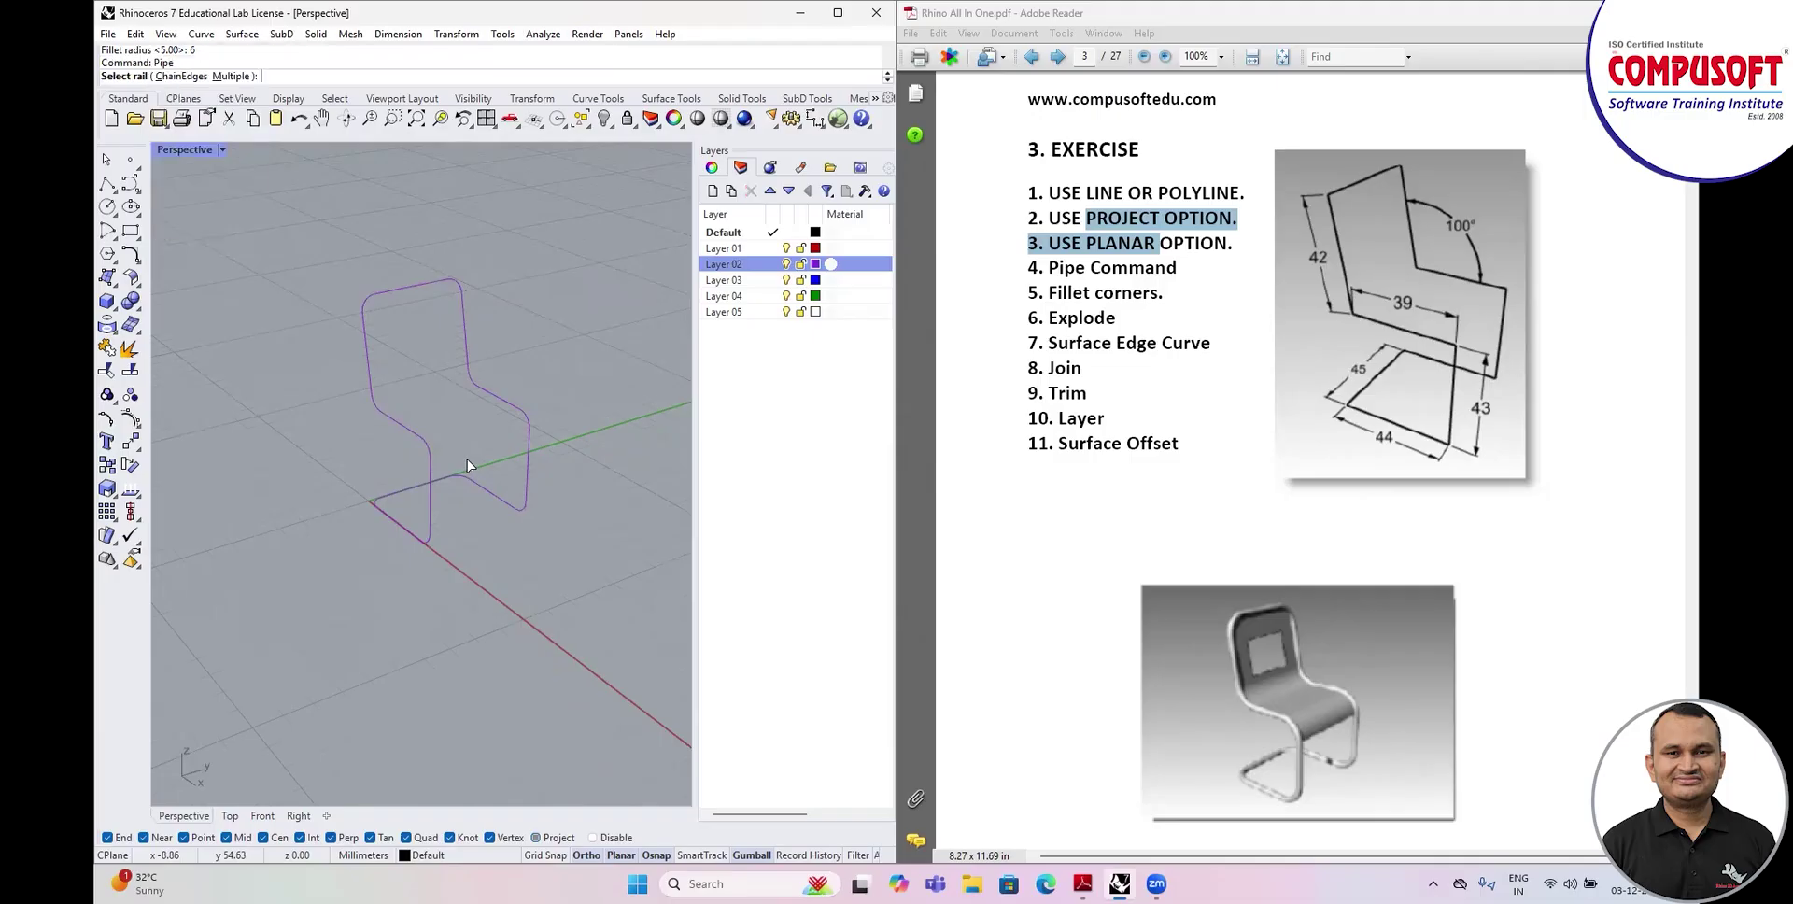
{"action": "left_click", "coordinate": [412, 435]}
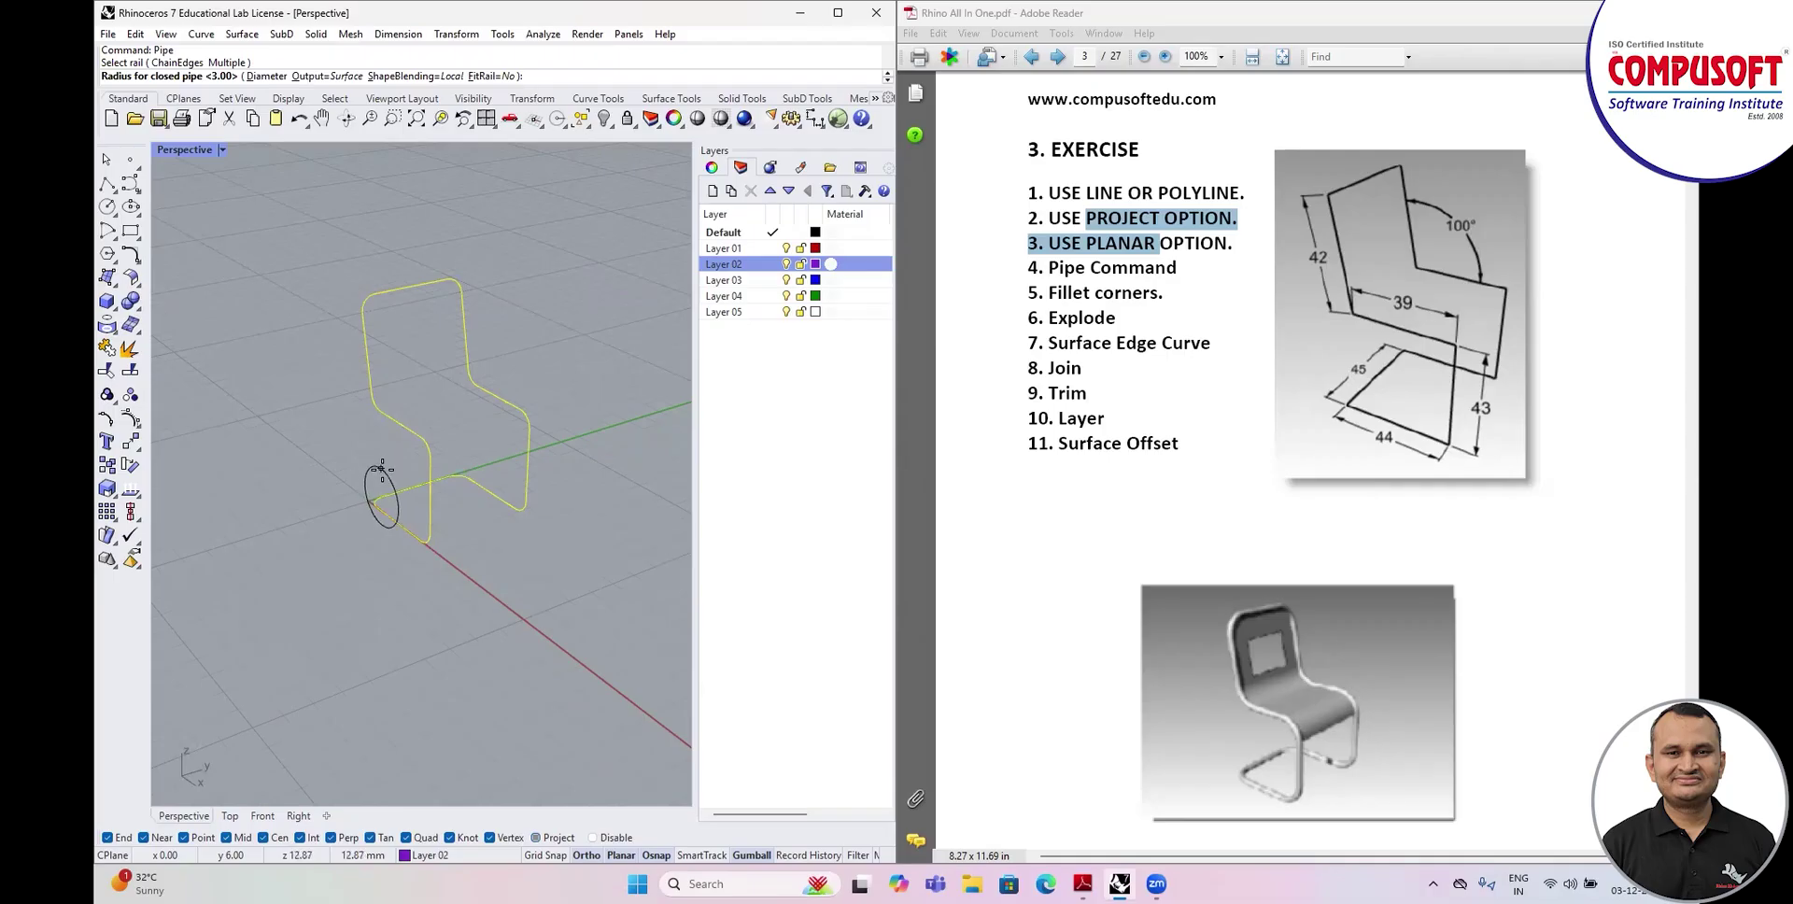
{"action": "type", "text": "1"}
{"action": "key", "text": "Return"}
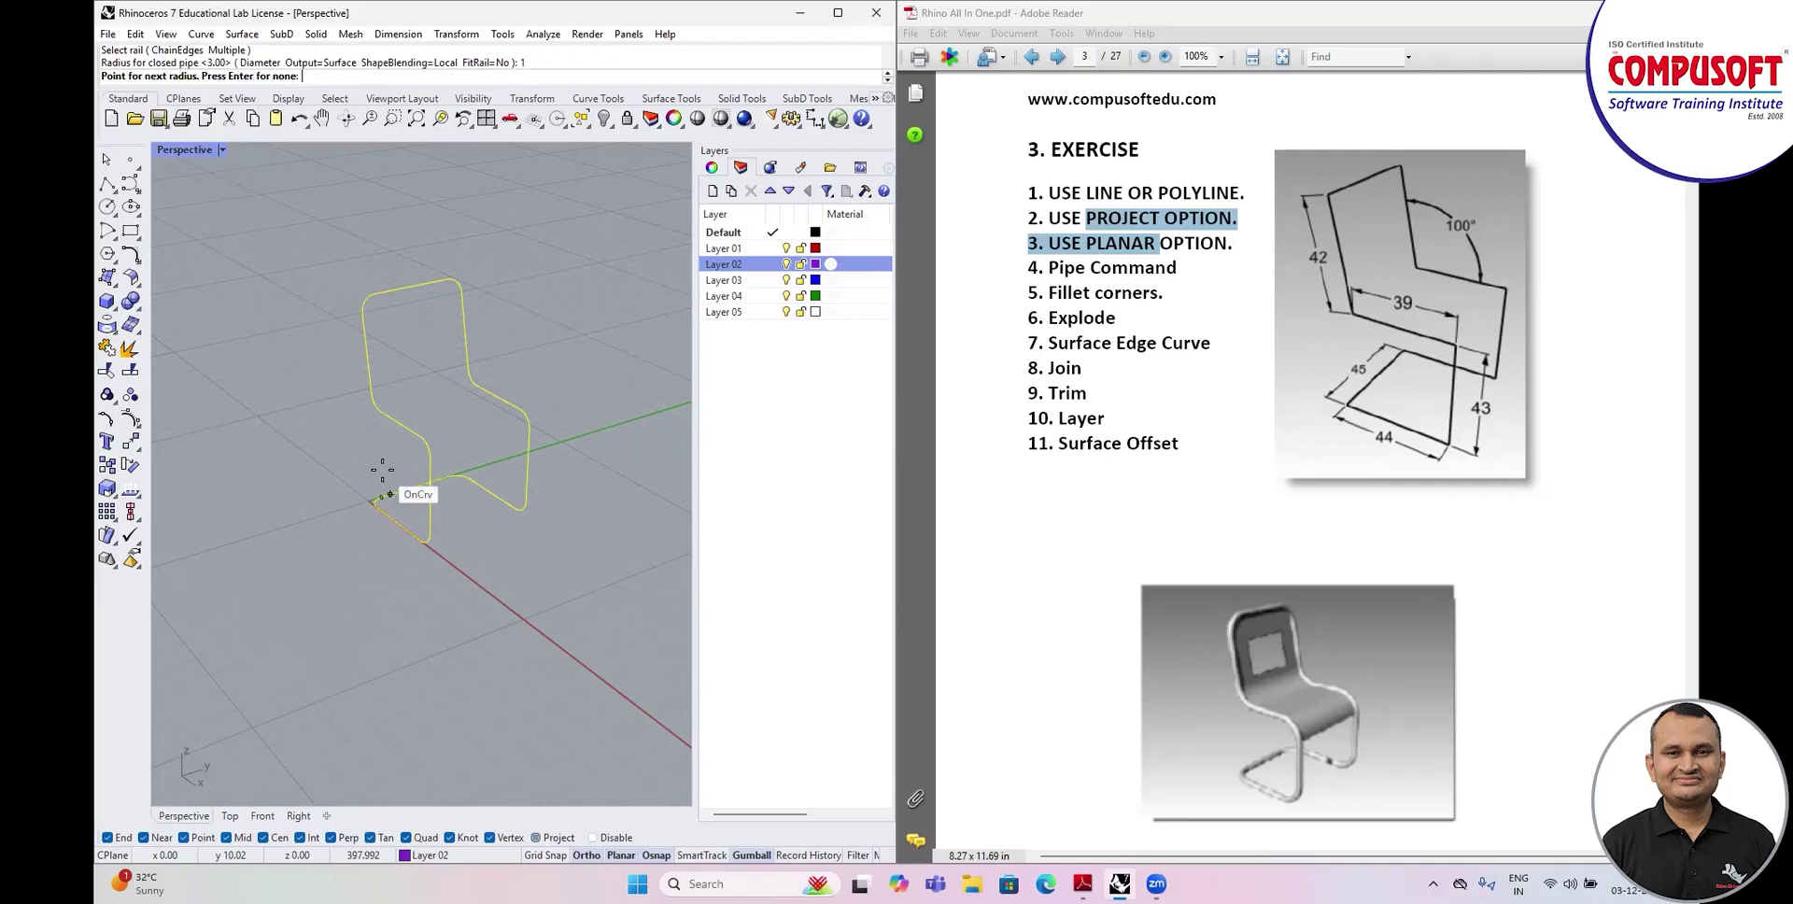
{"action": "key", "text": "Return"}
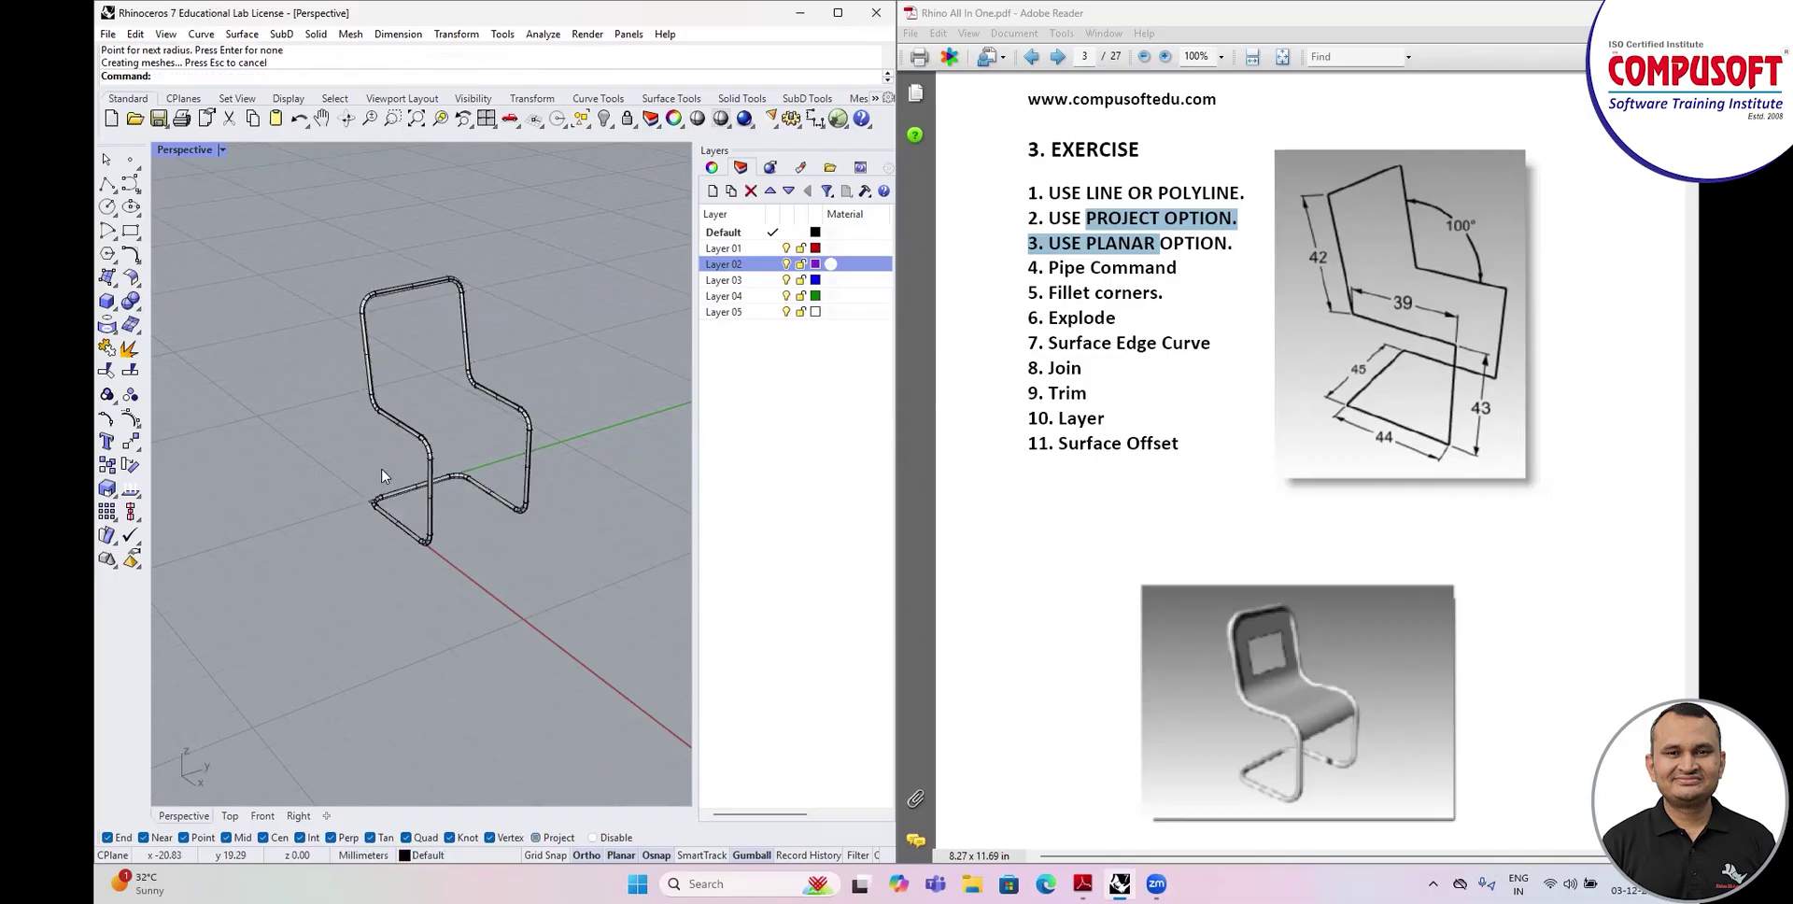
Move the pipe frame to Layer 03 and turn that layer off.
{"action": "scroll", "coordinate": [482, 441], "scroll_direction": "up", "scroll_amount": 5}
{"action": "scroll", "coordinate": [399, 472], "scroll_direction": "down", "scroll_amount": 3}
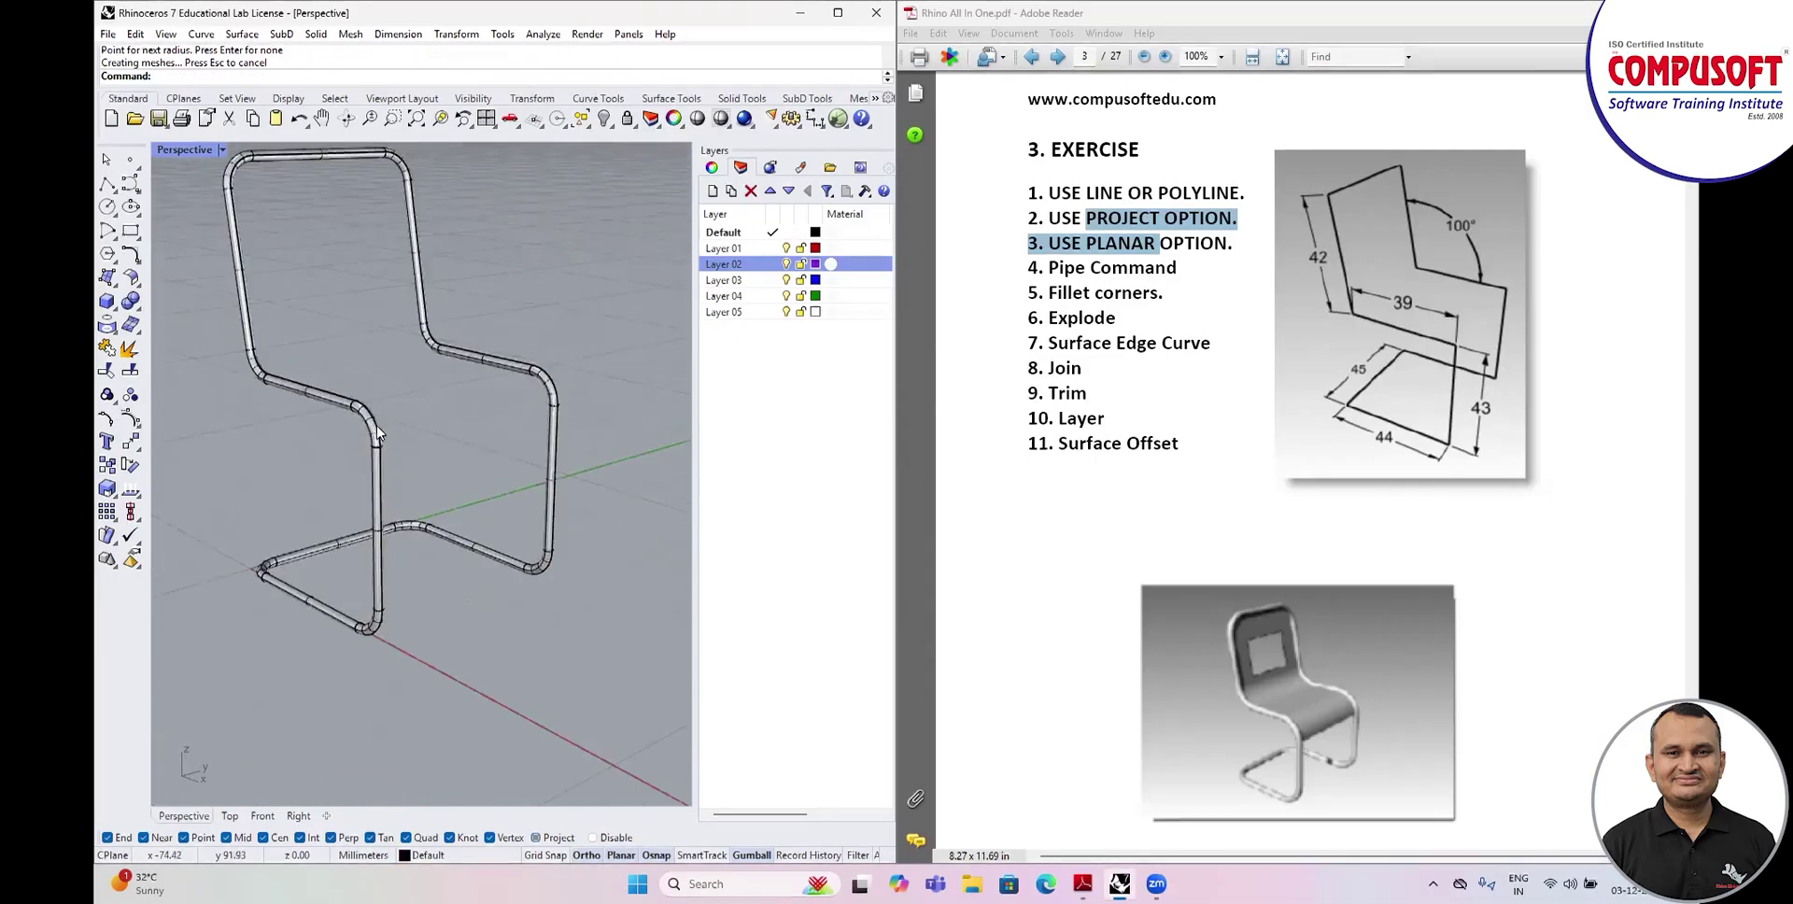
{"action": "right_click_drag", "start_coordinate": [399, 471], "coordinate": [423, 386]}
{"action": "left_click", "coordinate": [435, 388]}
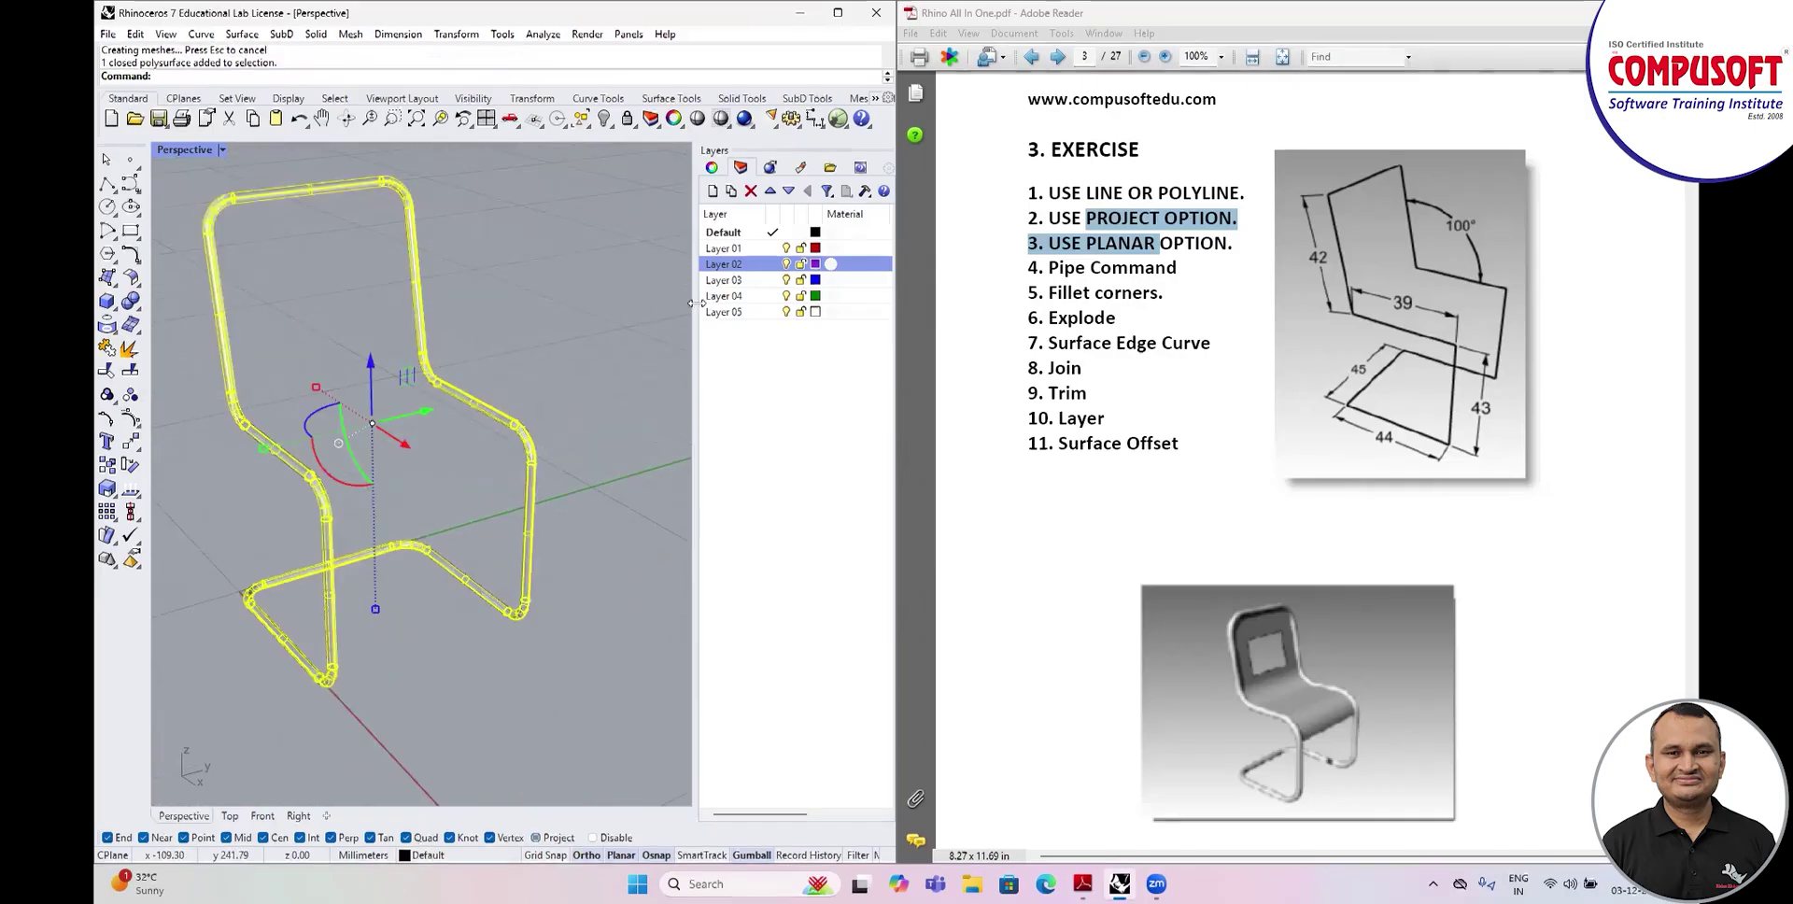
{"action": "right_click", "coordinate": [747, 281]}
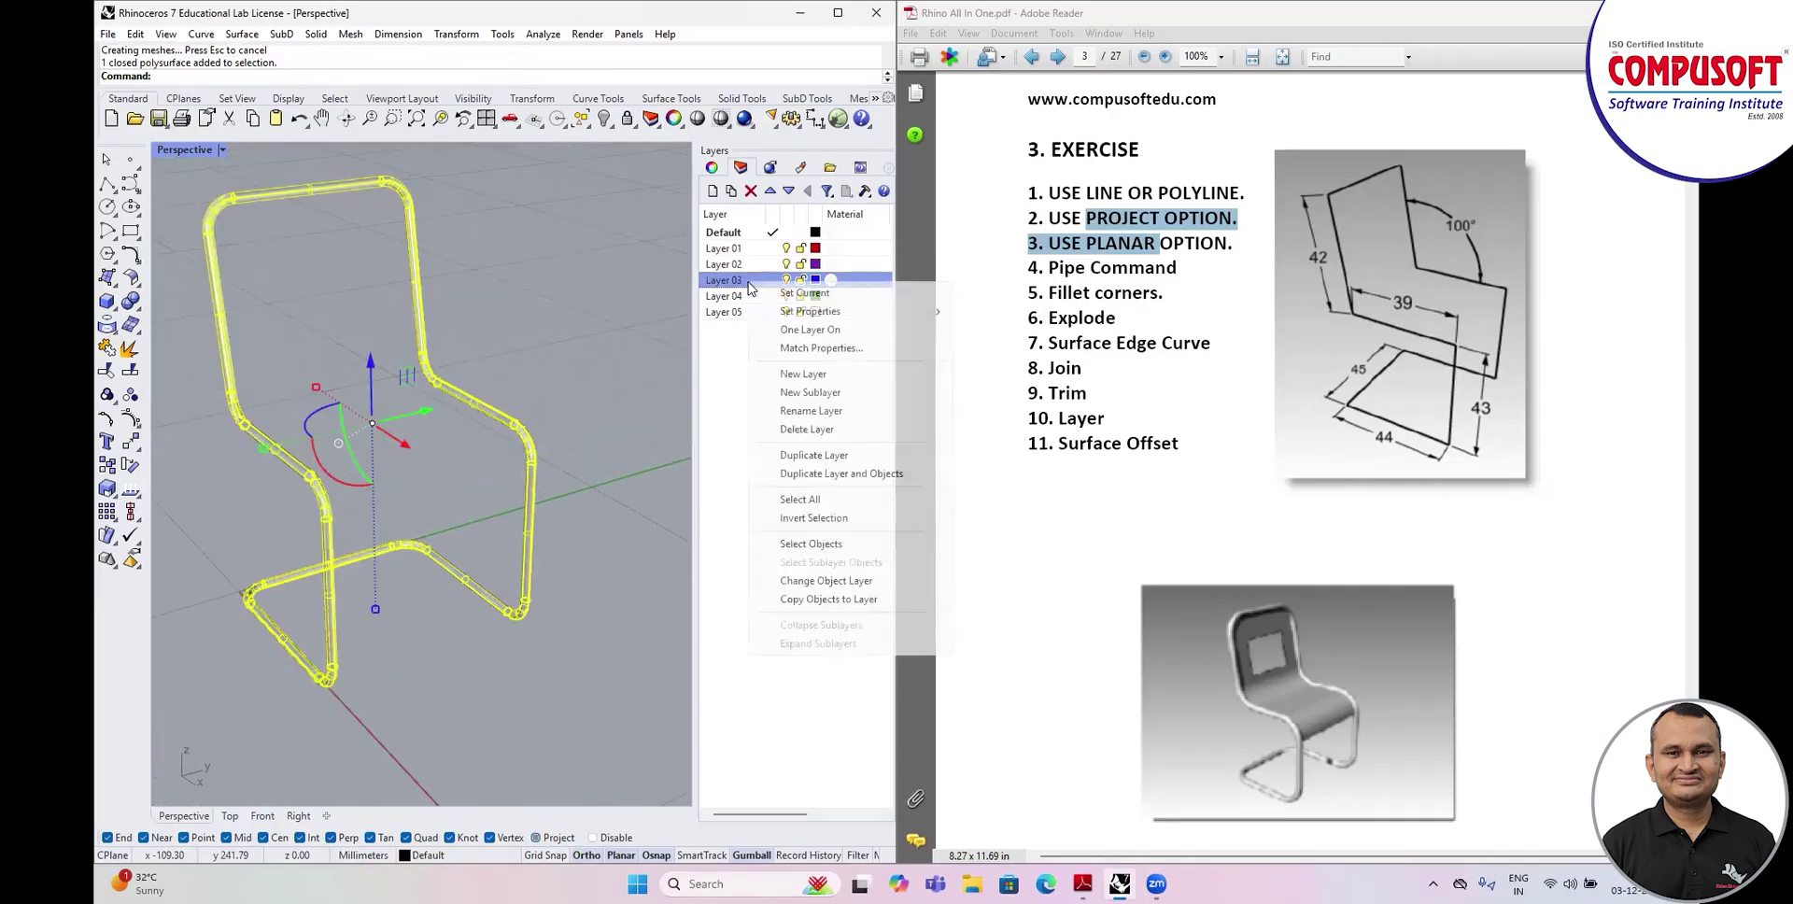
{"action": "left_click", "coordinate": [809, 572]}
{"action": "left_click", "coordinate": [787, 280]}
{"action": "right_click_drag", "start_coordinate": [472, 492], "coordinate": [446, 454]}
{"action": "scroll", "coordinate": [488, 477], "scroll_direction": "down", "scroll_amount": 3}
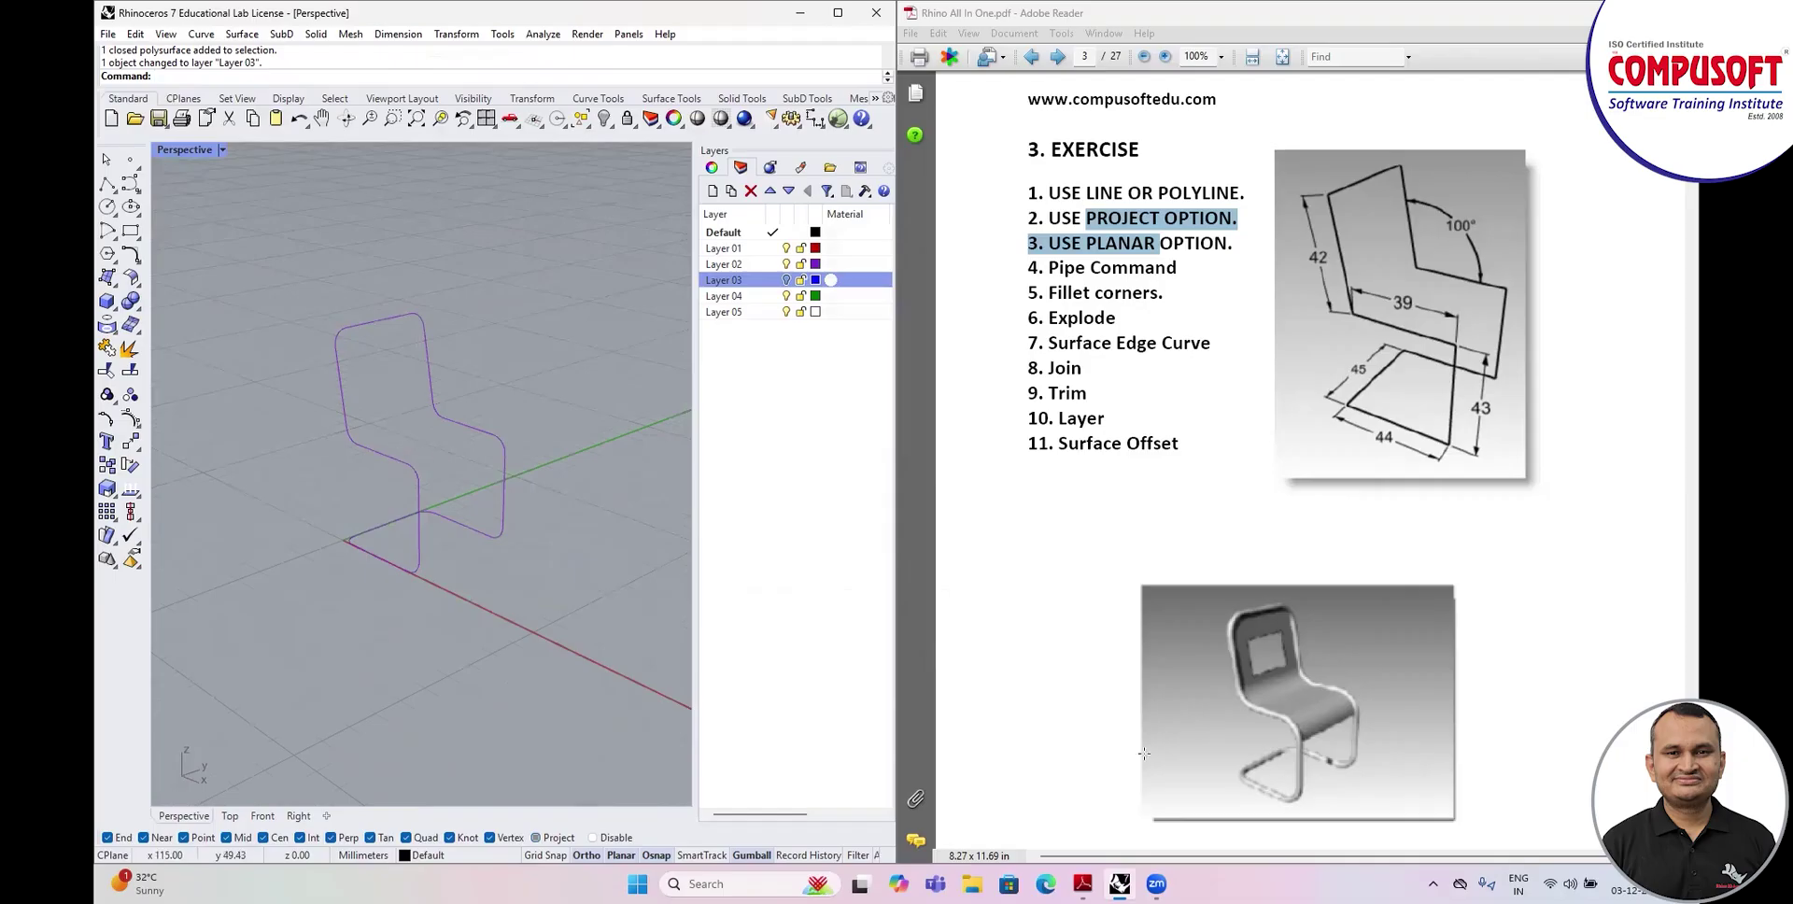
Explode the frame curve and join the seat segment with its two adjacent corner arcs on the side along the X axis.
{"action": "left_click", "coordinate": [379, 454]}
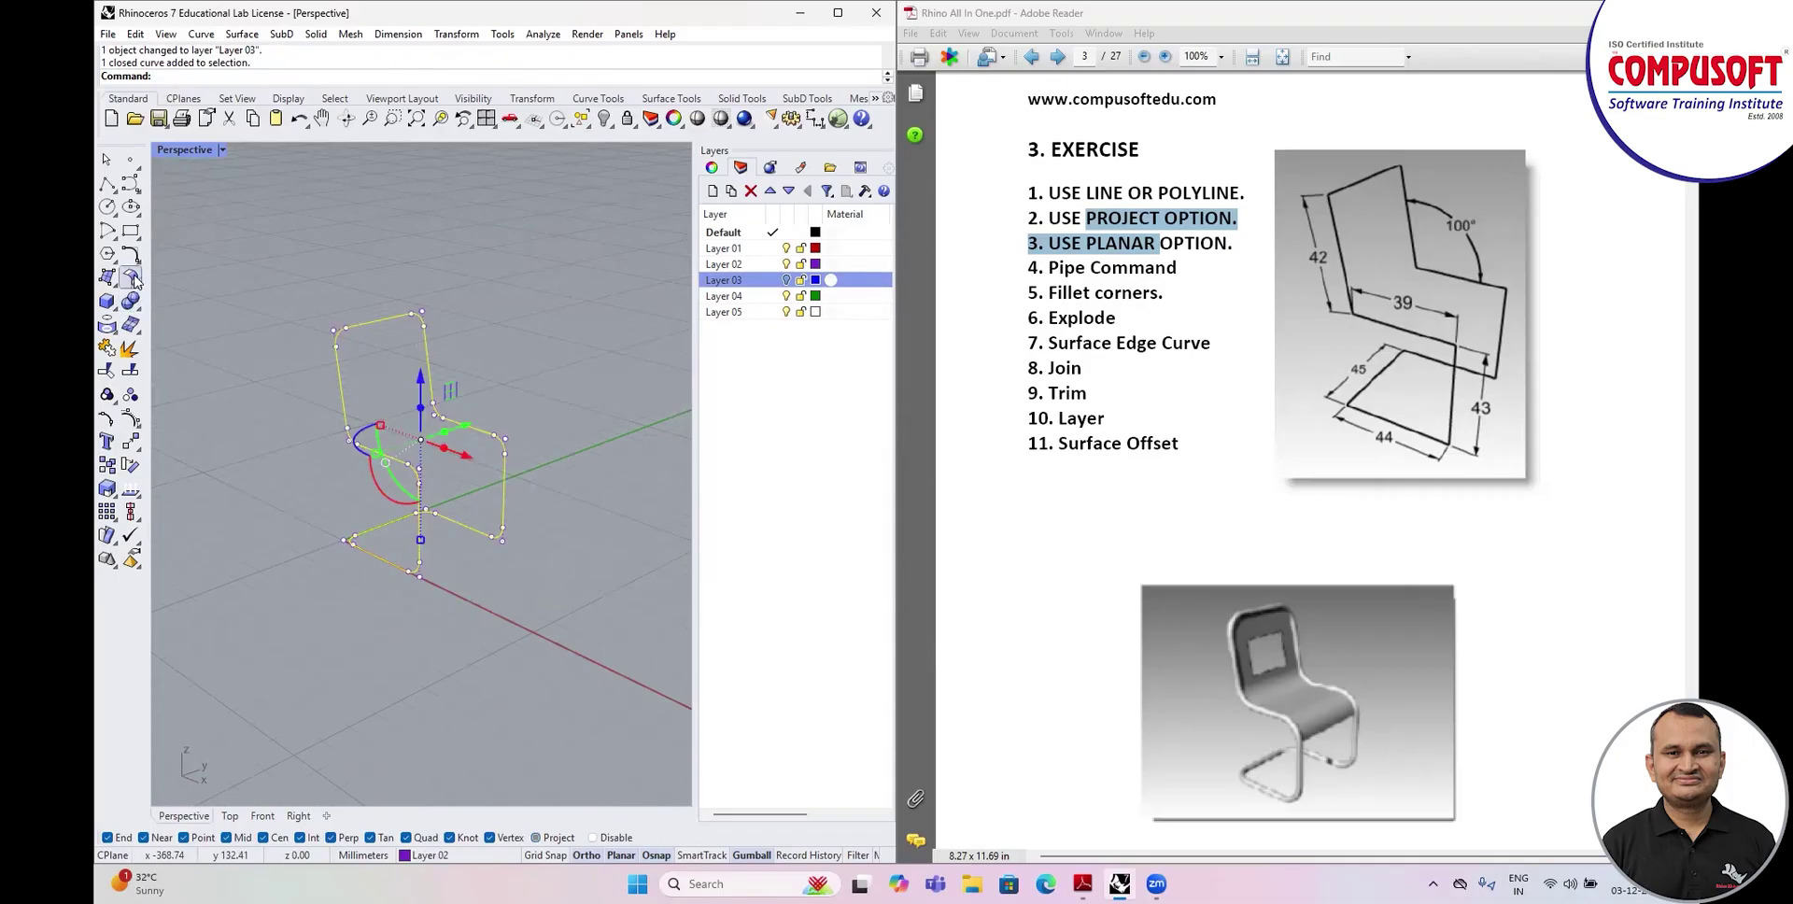
{"action": "left_click", "coordinate": [131, 349]}
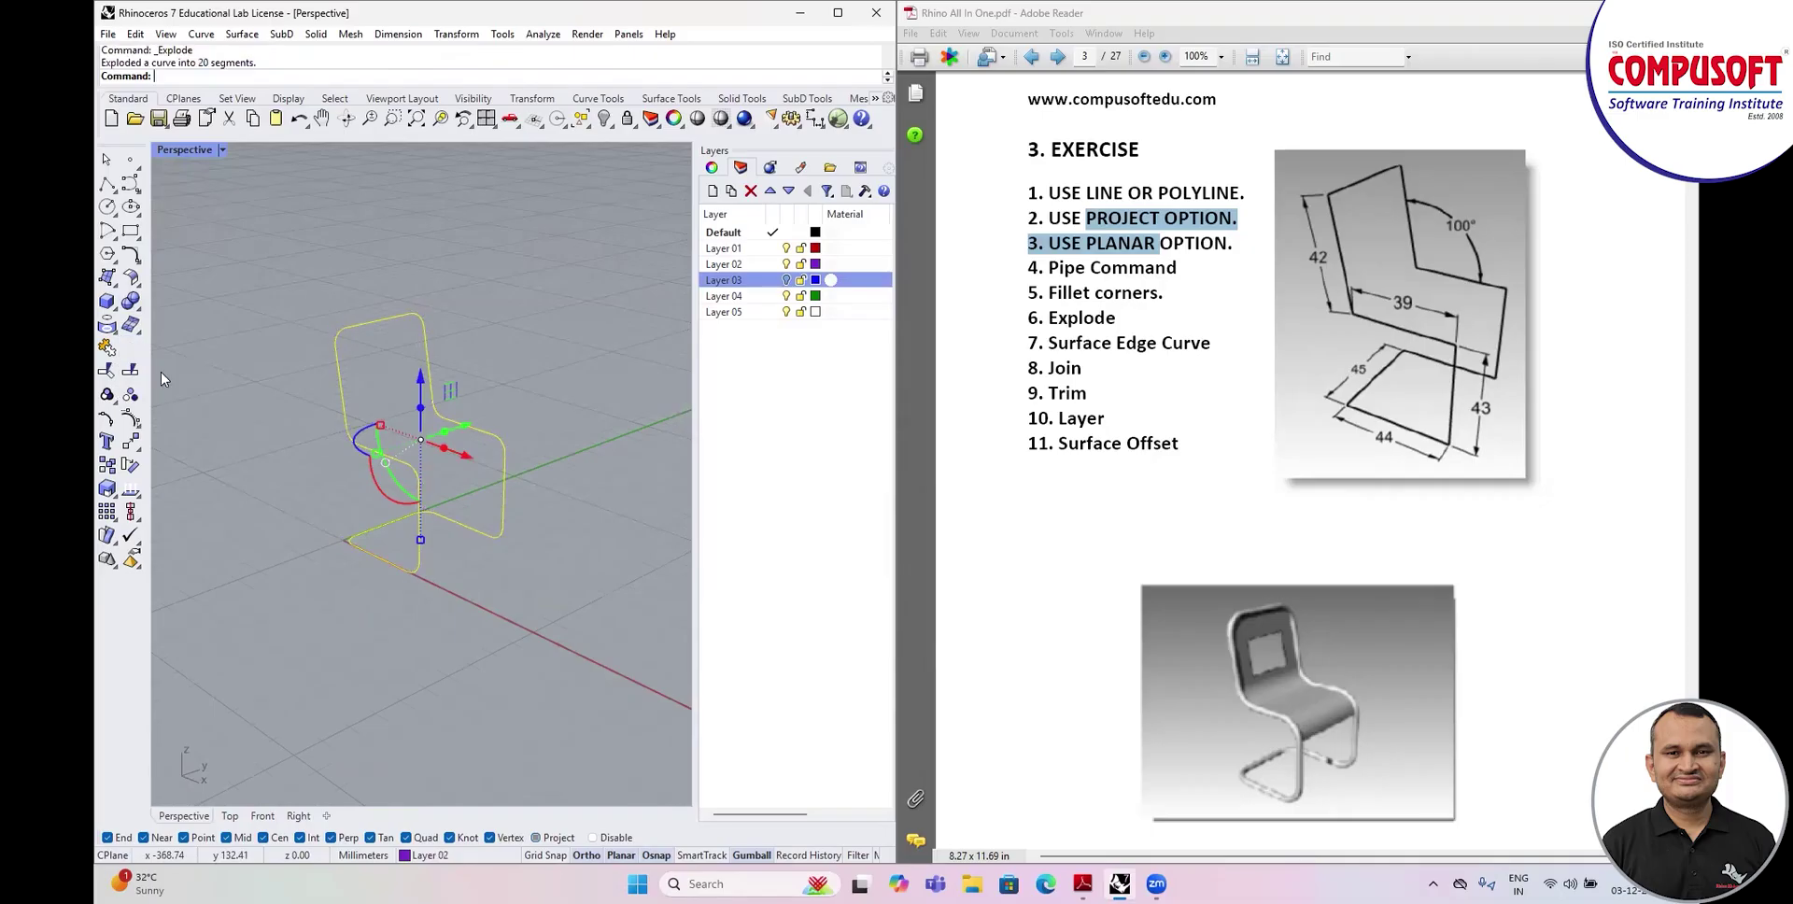
{"action": "scroll", "coordinate": [416, 481], "scroll_direction": "up", "scroll_amount": 2}
{"action": "scroll", "coordinate": [418, 487], "scroll_direction": "up", "scroll_amount": 1}
{"action": "left_click", "coordinate": [417, 486]}
{"action": "left_click", "coordinate": [350, 448], "text": "shift"}
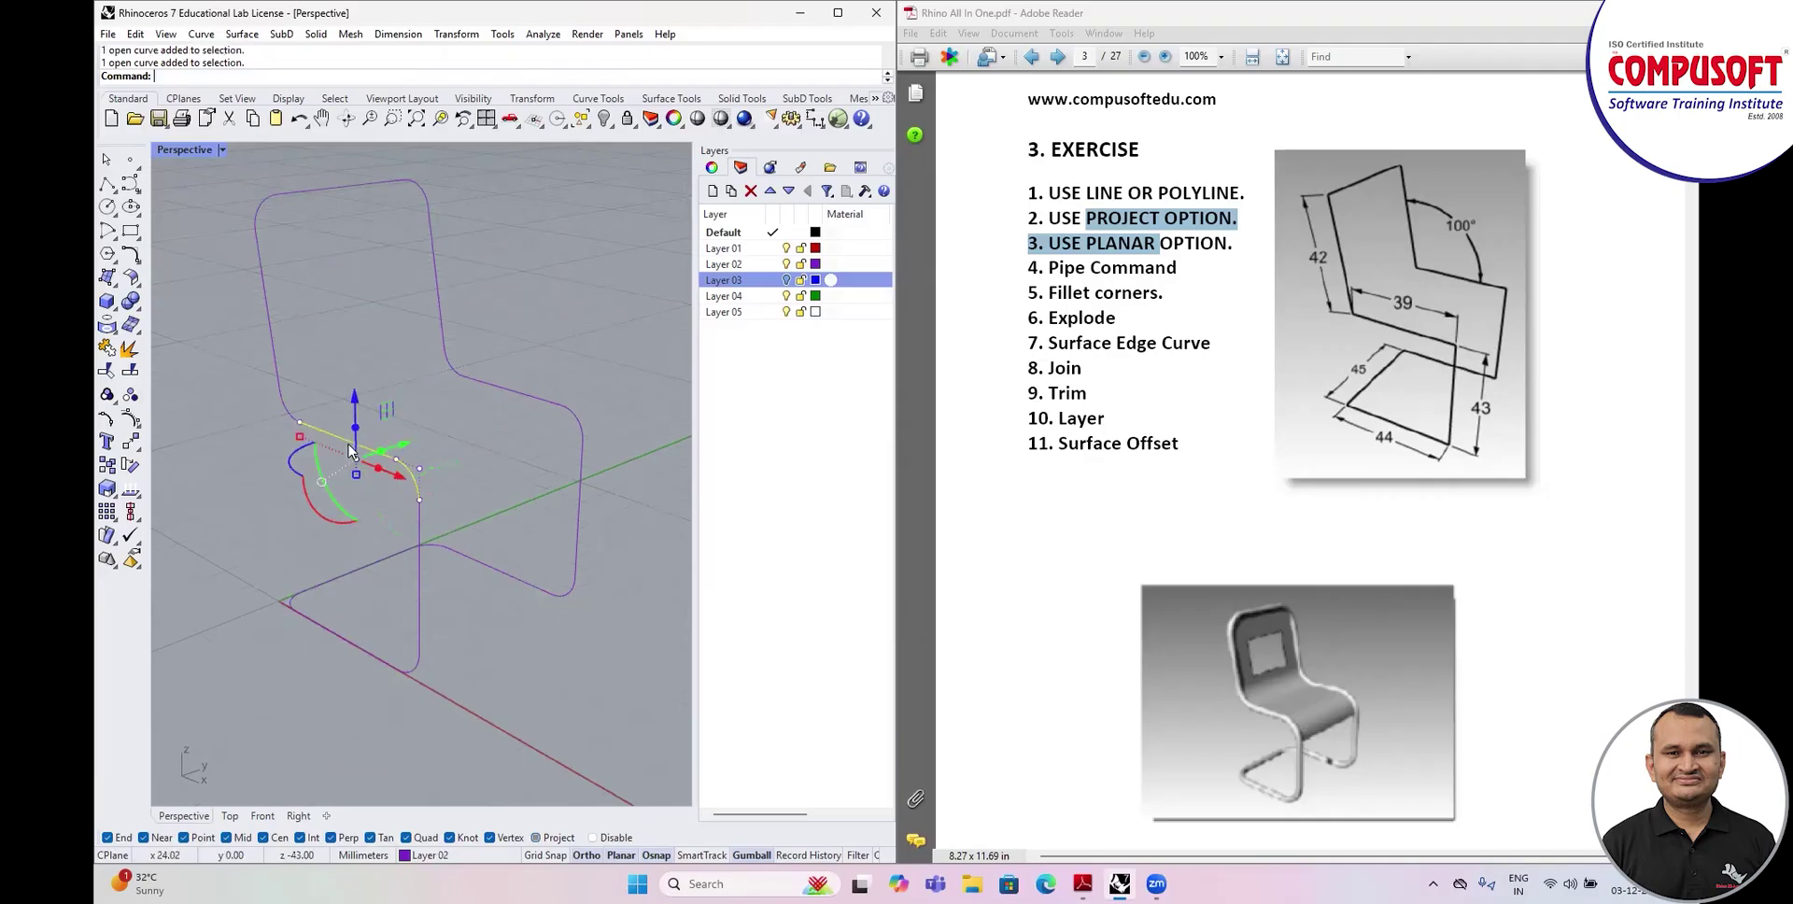
{"action": "left_click", "coordinate": [284, 413], "text": "shift"}
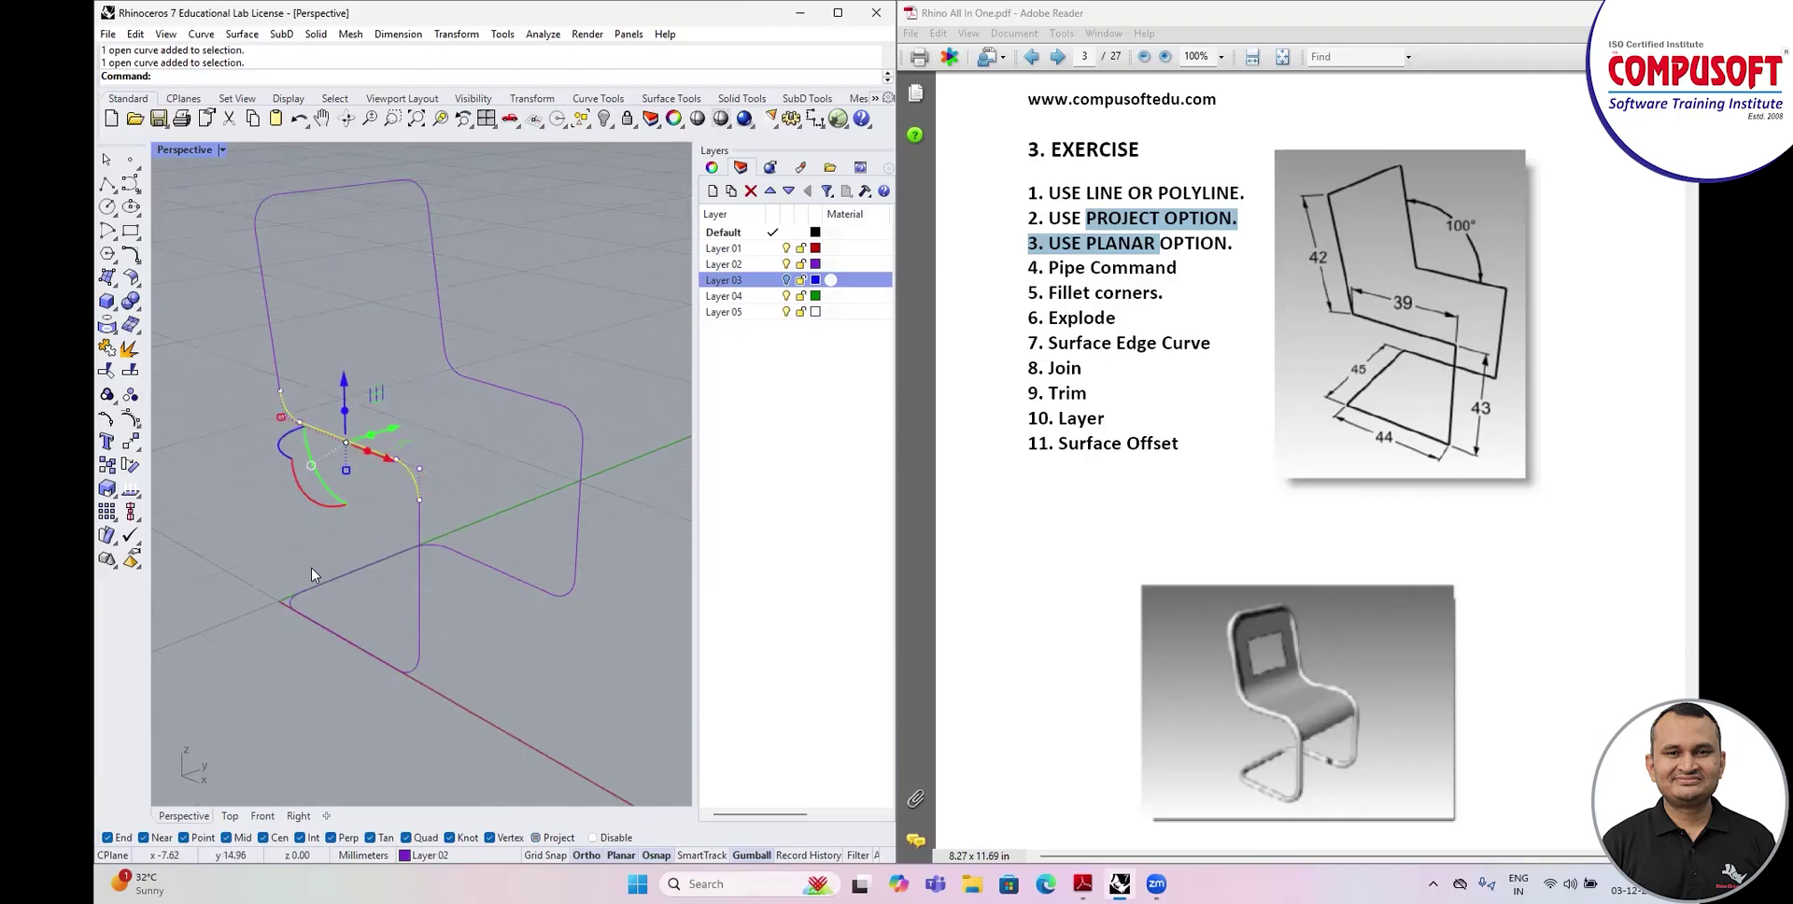
{"action": "key", "text": "Return"}
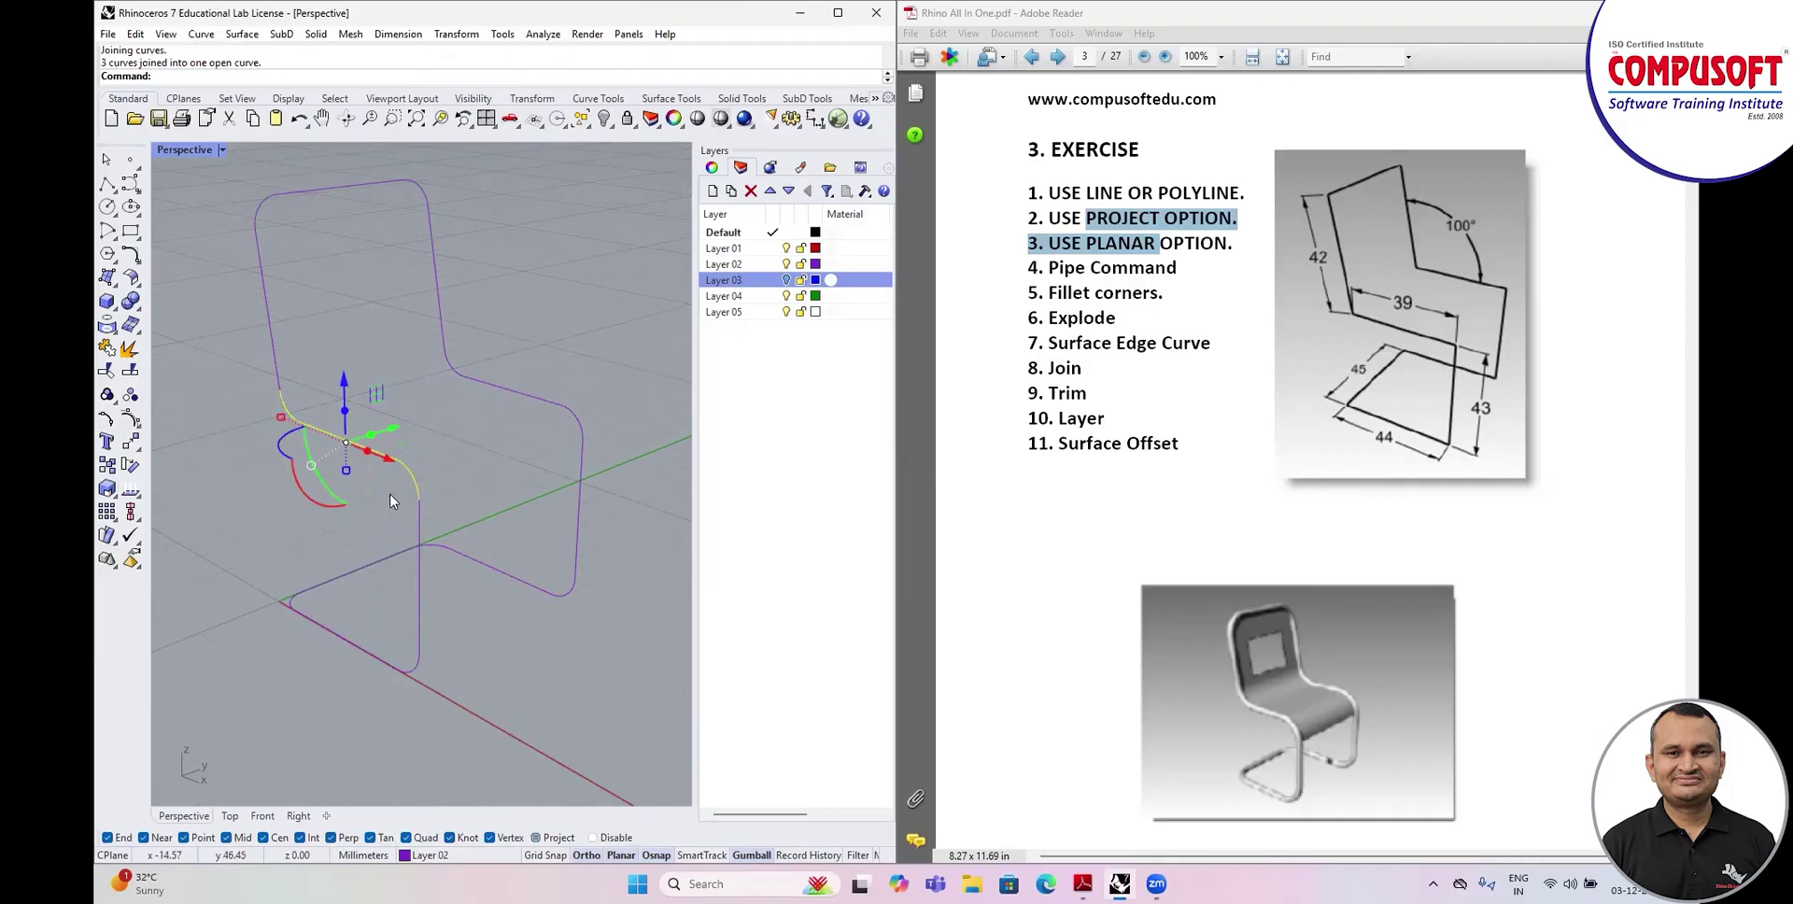
Join the seat segment and its two adjacent corner arcs on the opposite side of the frame.
{"action": "left_click", "coordinate": [445, 377]}
{"action": "left_click", "coordinate": [495, 391]}
{"action": "left_click", "coordinate": [579, 422], "text": "shift"}
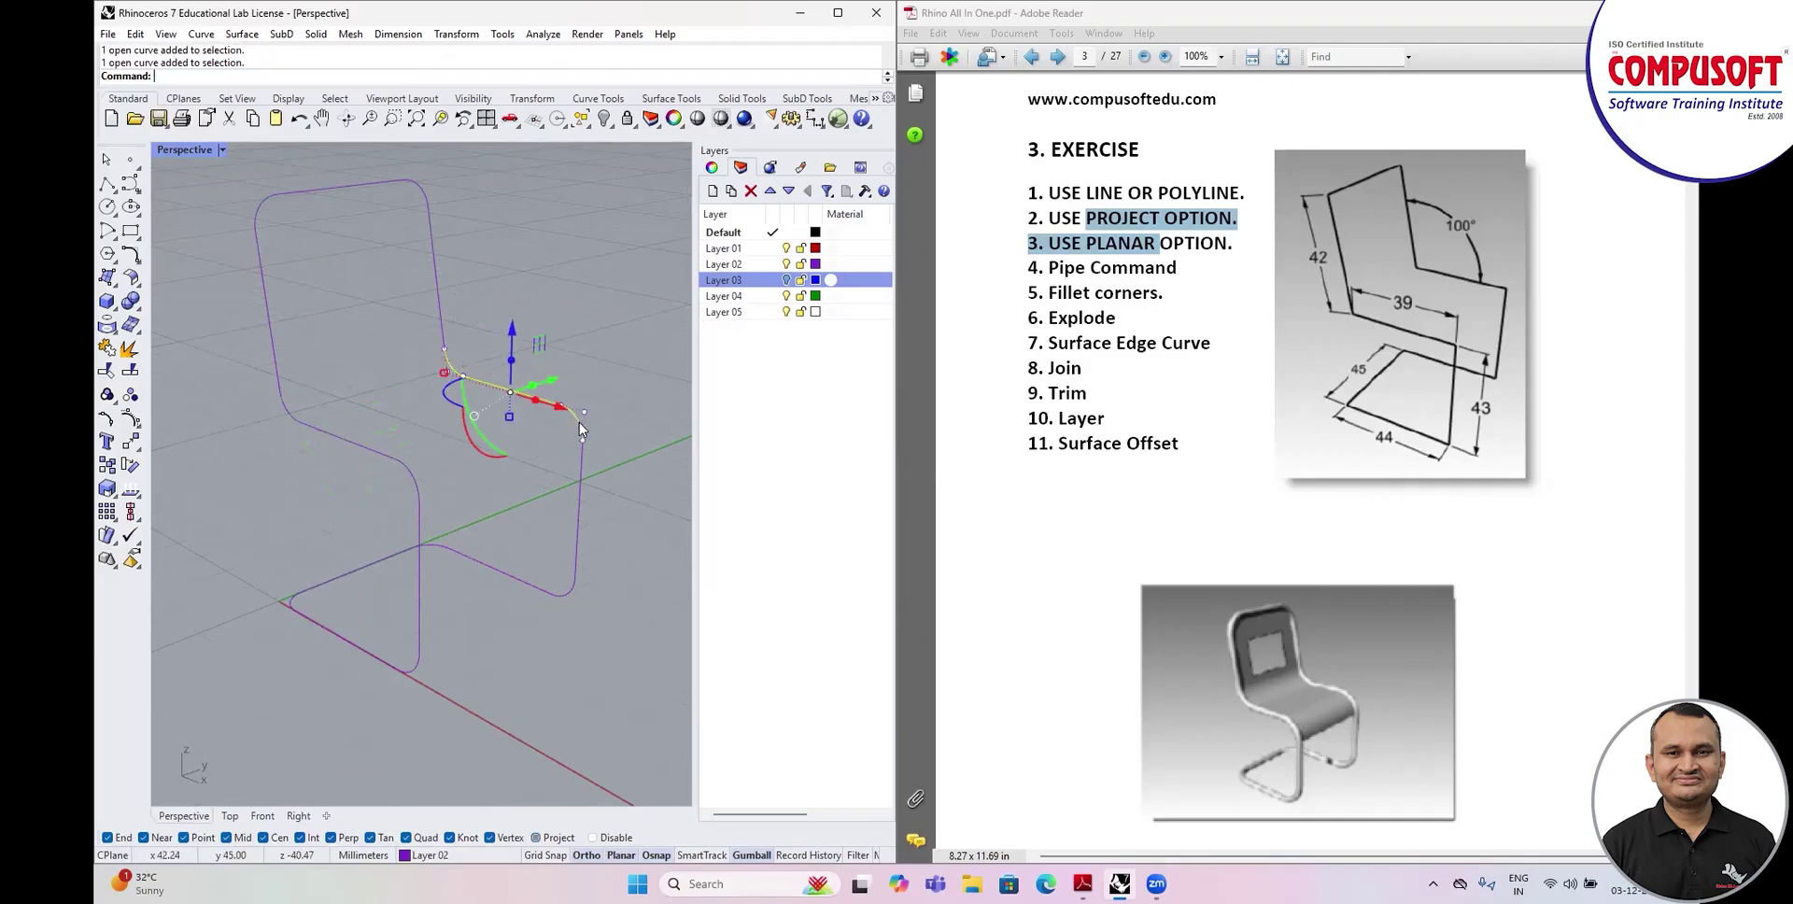
{"action": "key", "text": "Up"}
{"action": "key", "text": "Return"}
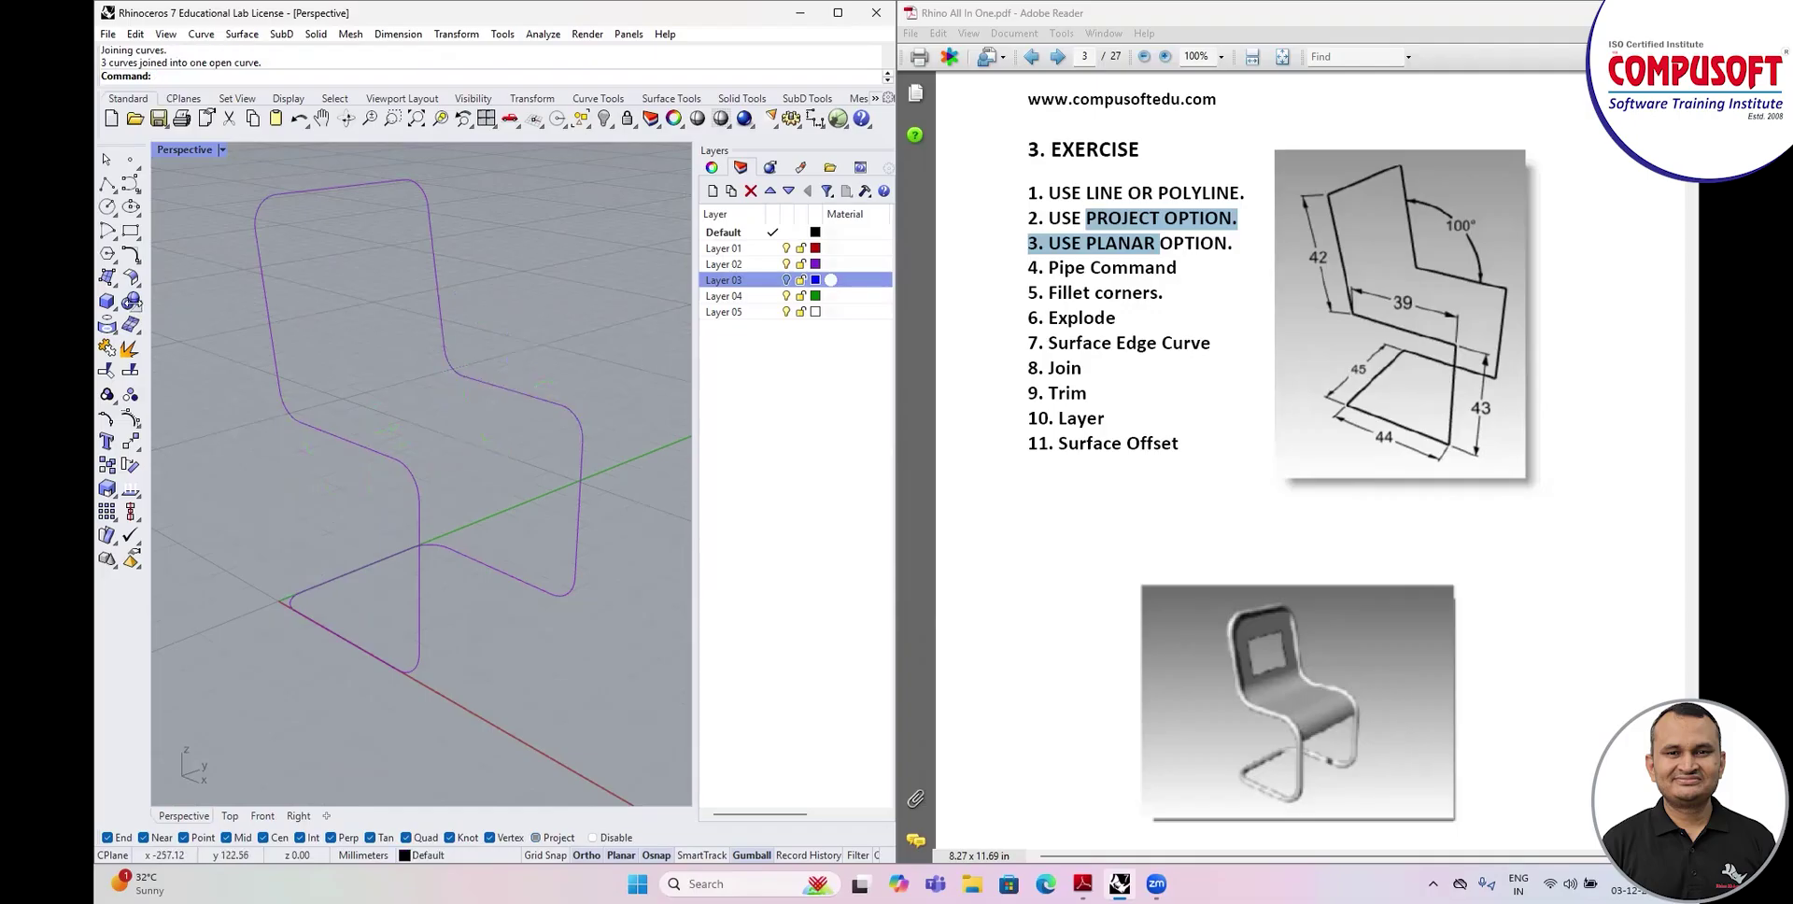
Create the seat surface from the two joined side curves as edge curves.
{"action": "left_click", "coordinate": [108, 277]}
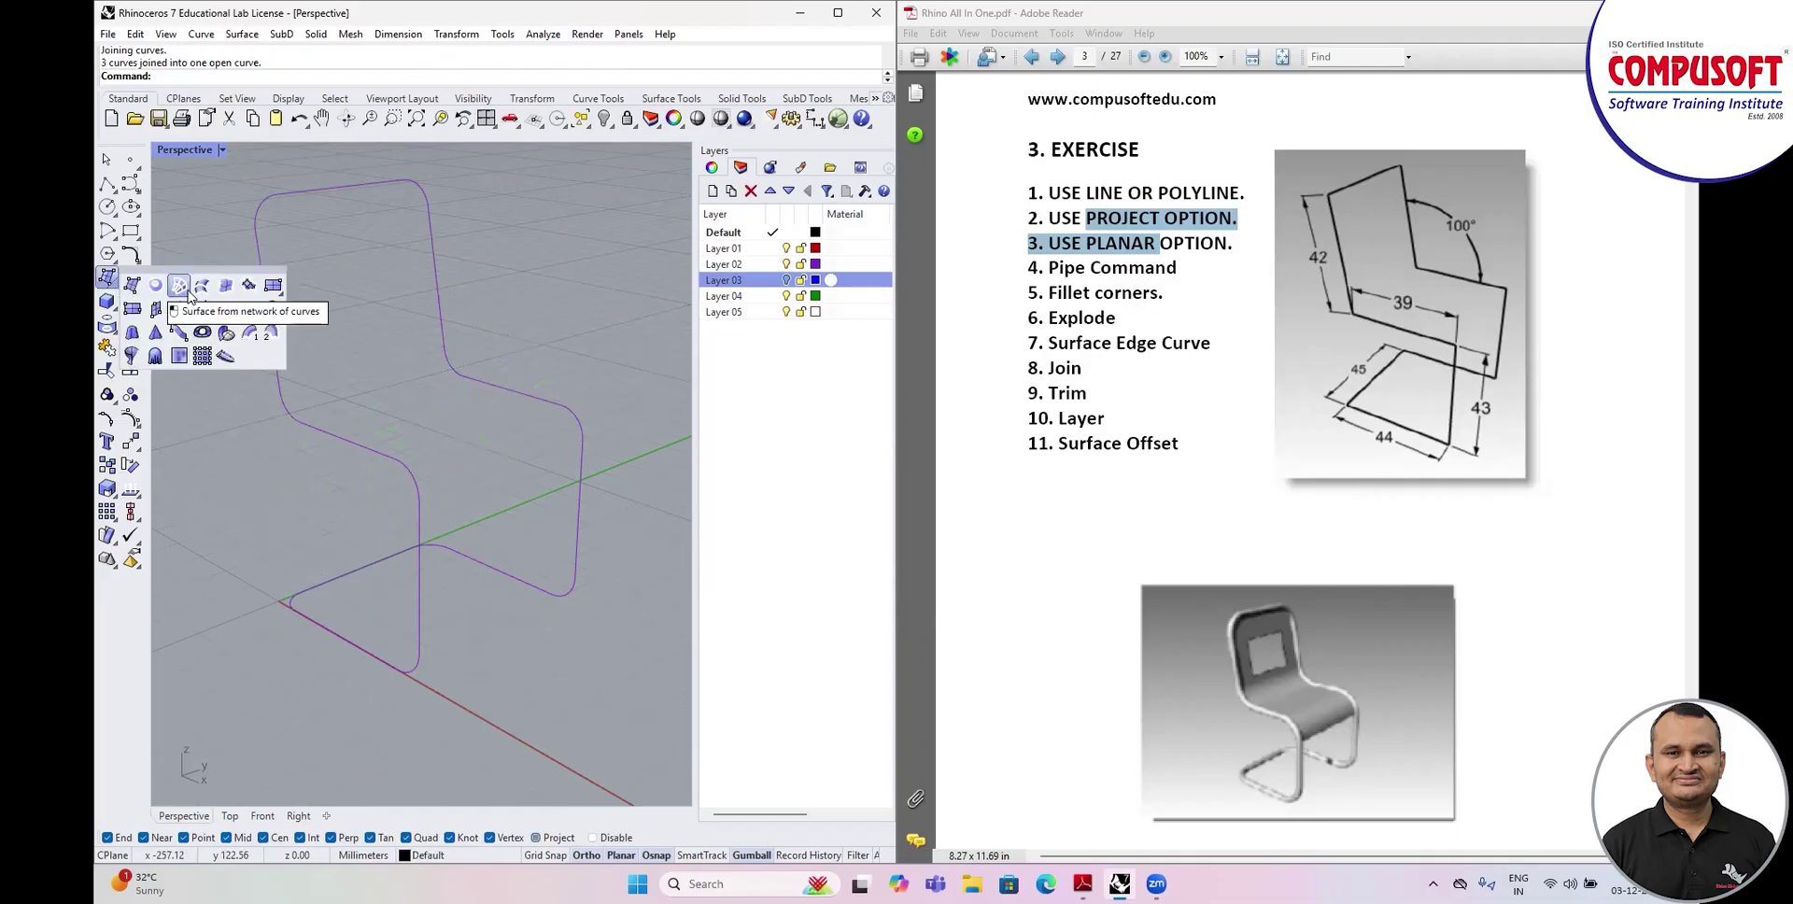
{"action": "left_click", "coordinate": [225, 287]}
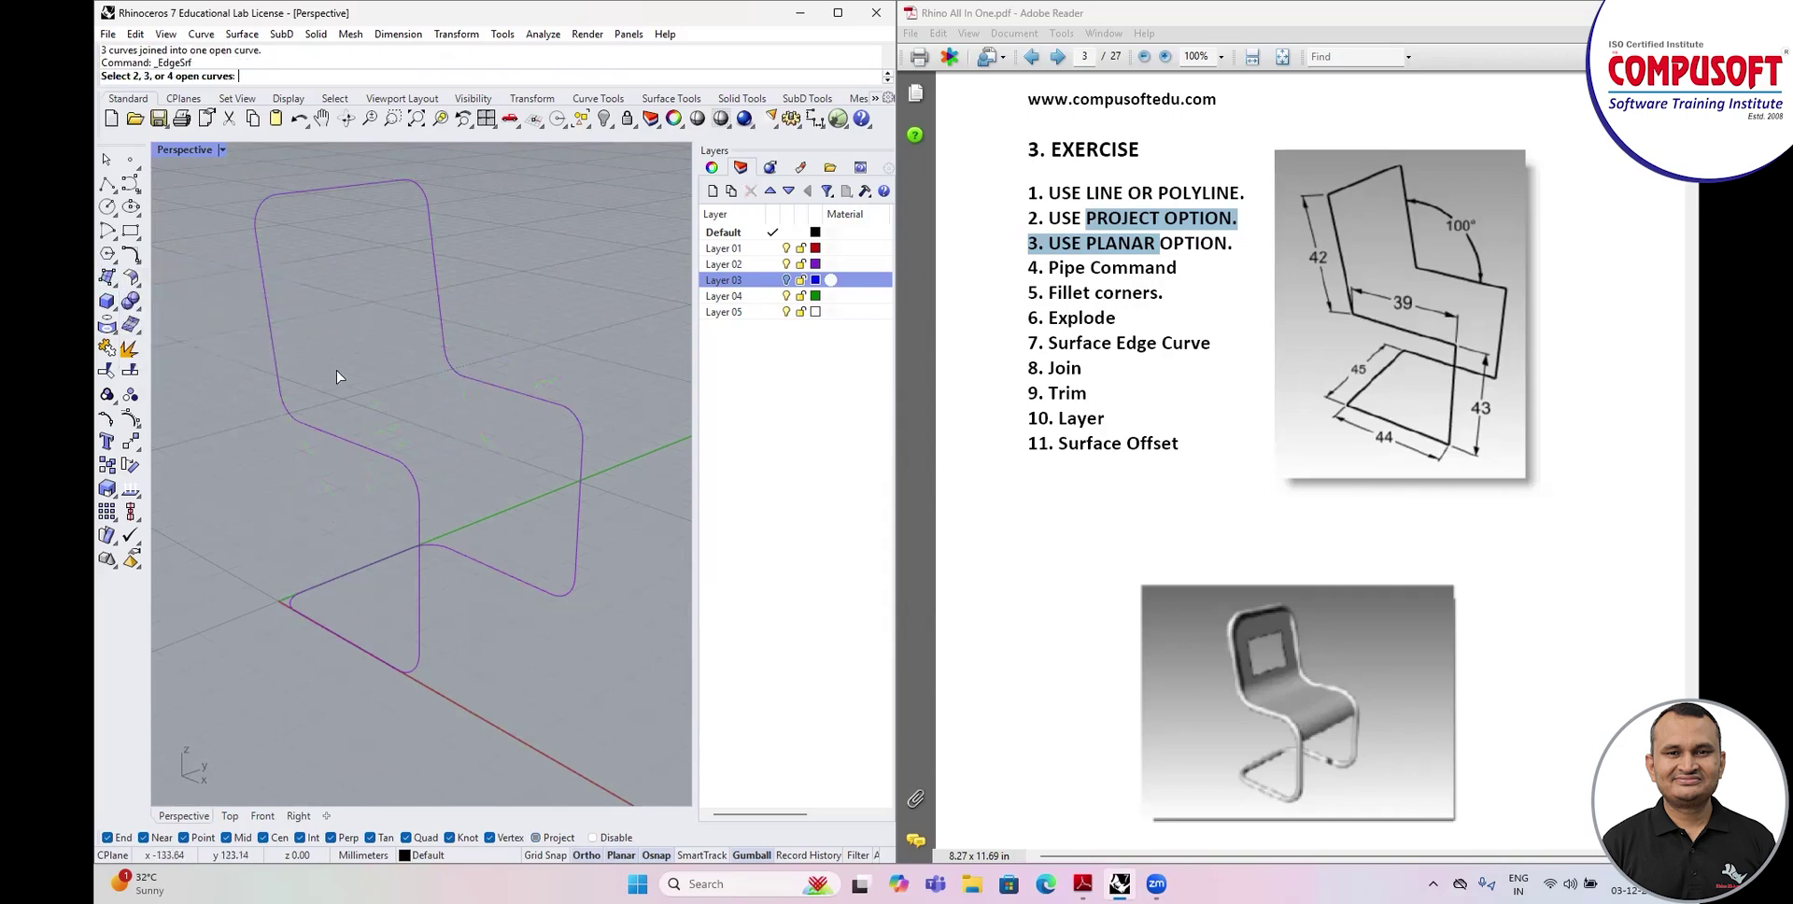
{"action": "left_click", "coordinate": [402, 471]}
{"action": "left_click", "coordinate": [577, 424]}
{"action": "key", "text": "Return"}
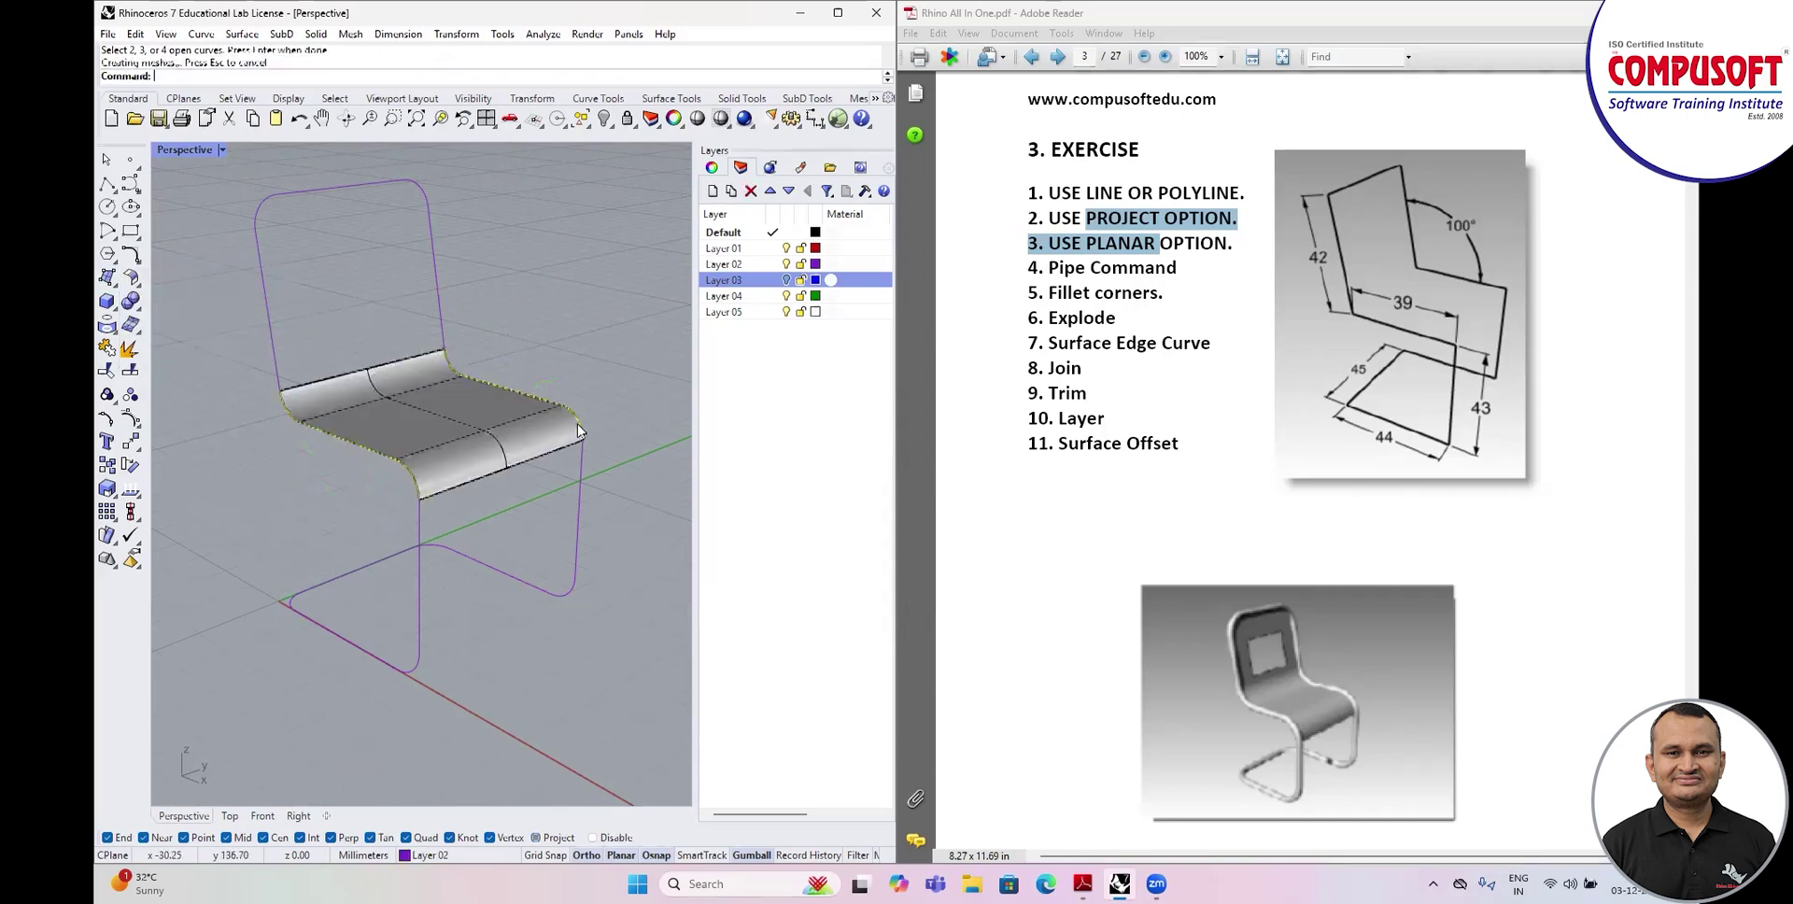
Create the backrest surface between the two straight backrest side lines with the edge curve surface command.
{"action": "right_click_drag", "start_coordinate": [311, 426], "coordinate": [291, 359]}
{"action": "key", "text": "Return"}
{"action": "left_click", "coordinate": [292, 356]}
{"action": "left_click", "coordinate": [391, 306]}
{"action": "key", "text": "Return"}
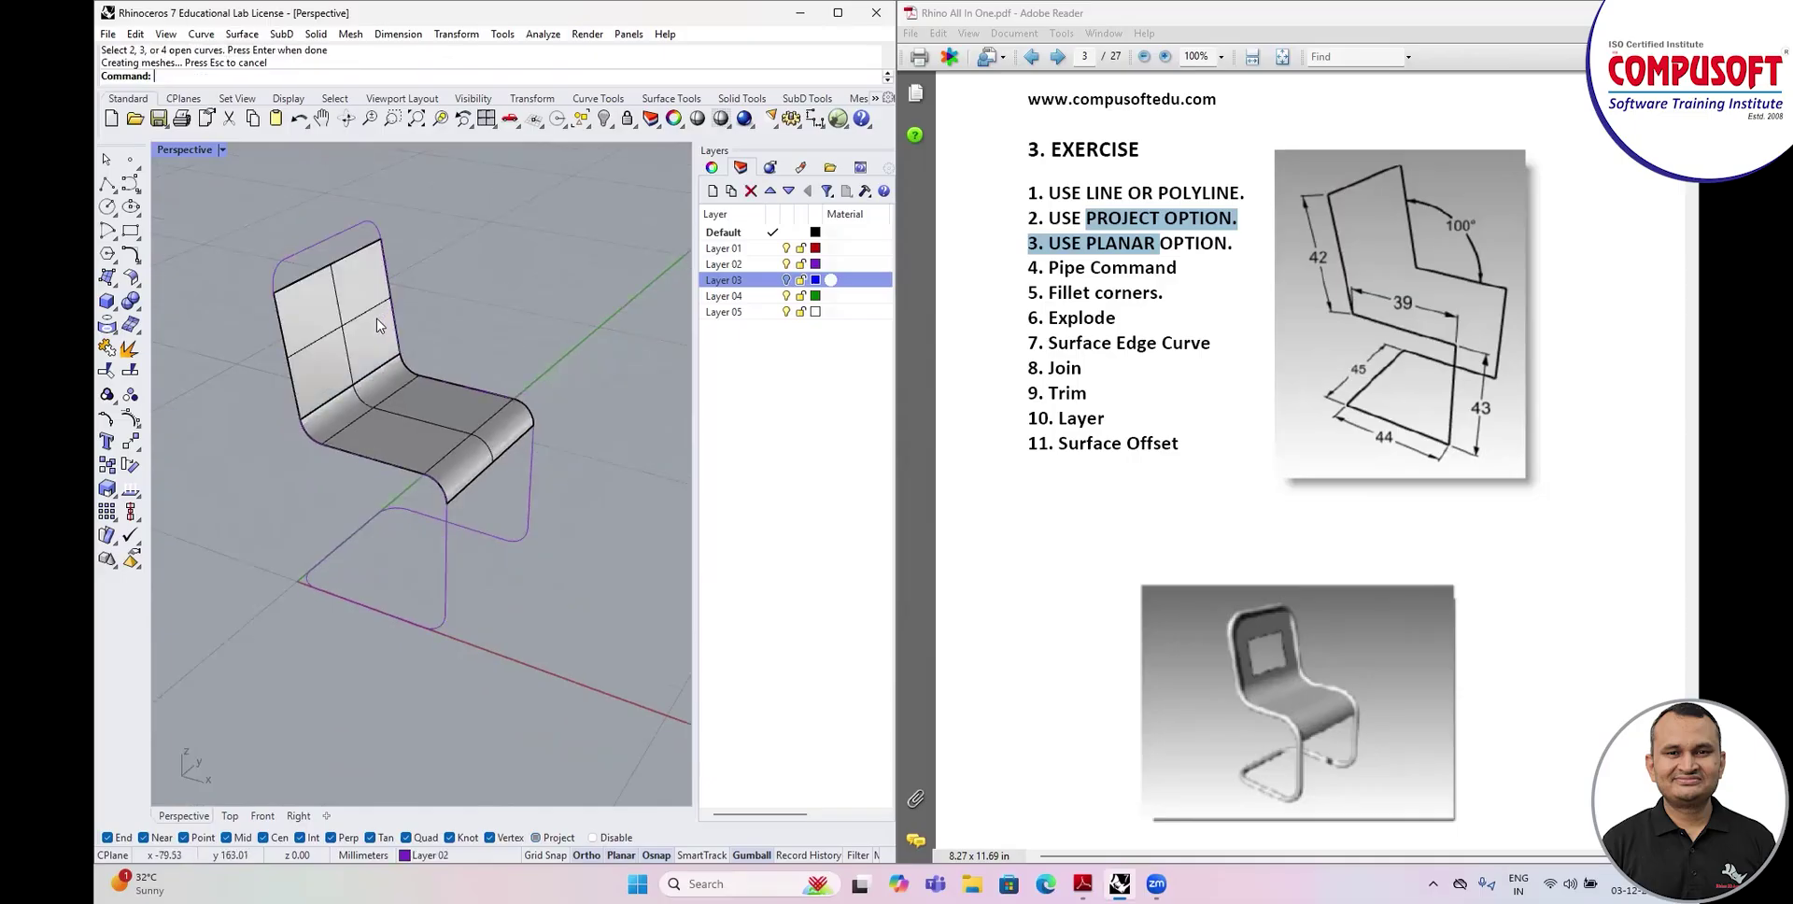
Fill the rounded top of the backrest with an edge curve surface between its two corner arcs.
{"action": "scroll", "coordinate": [200, 224], "scroll_direction": "up", "scroll_amount": 3}
{"action": "key", "text": "Return"}
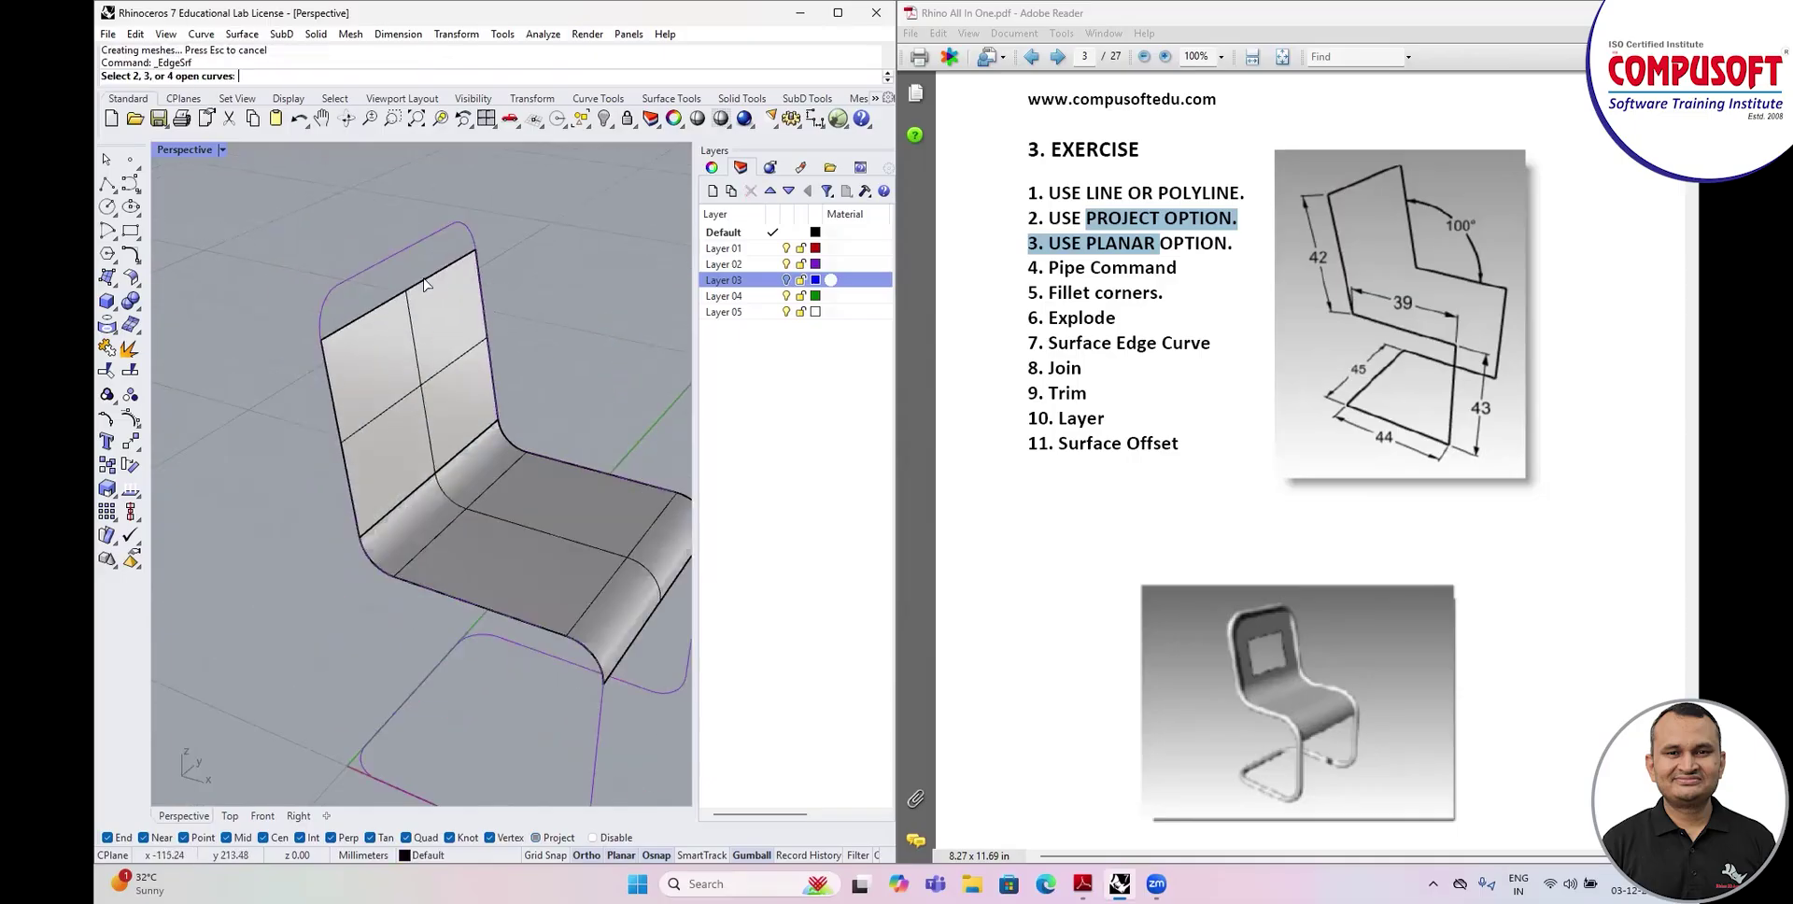
{"action": "left_click", "coordinate": [467, 231]}
{"action": "left_click", "coordinate": [329, 310]}
{"action": "key", "text": "Return"}
{"action": "scroll", "coordinate": [534, 385], "scroll_direction": "down", "scroll_amount": 3}
{"action": "right_click_drag", "start_coordinate": [523, 392], "coordinate": [418, 329]}
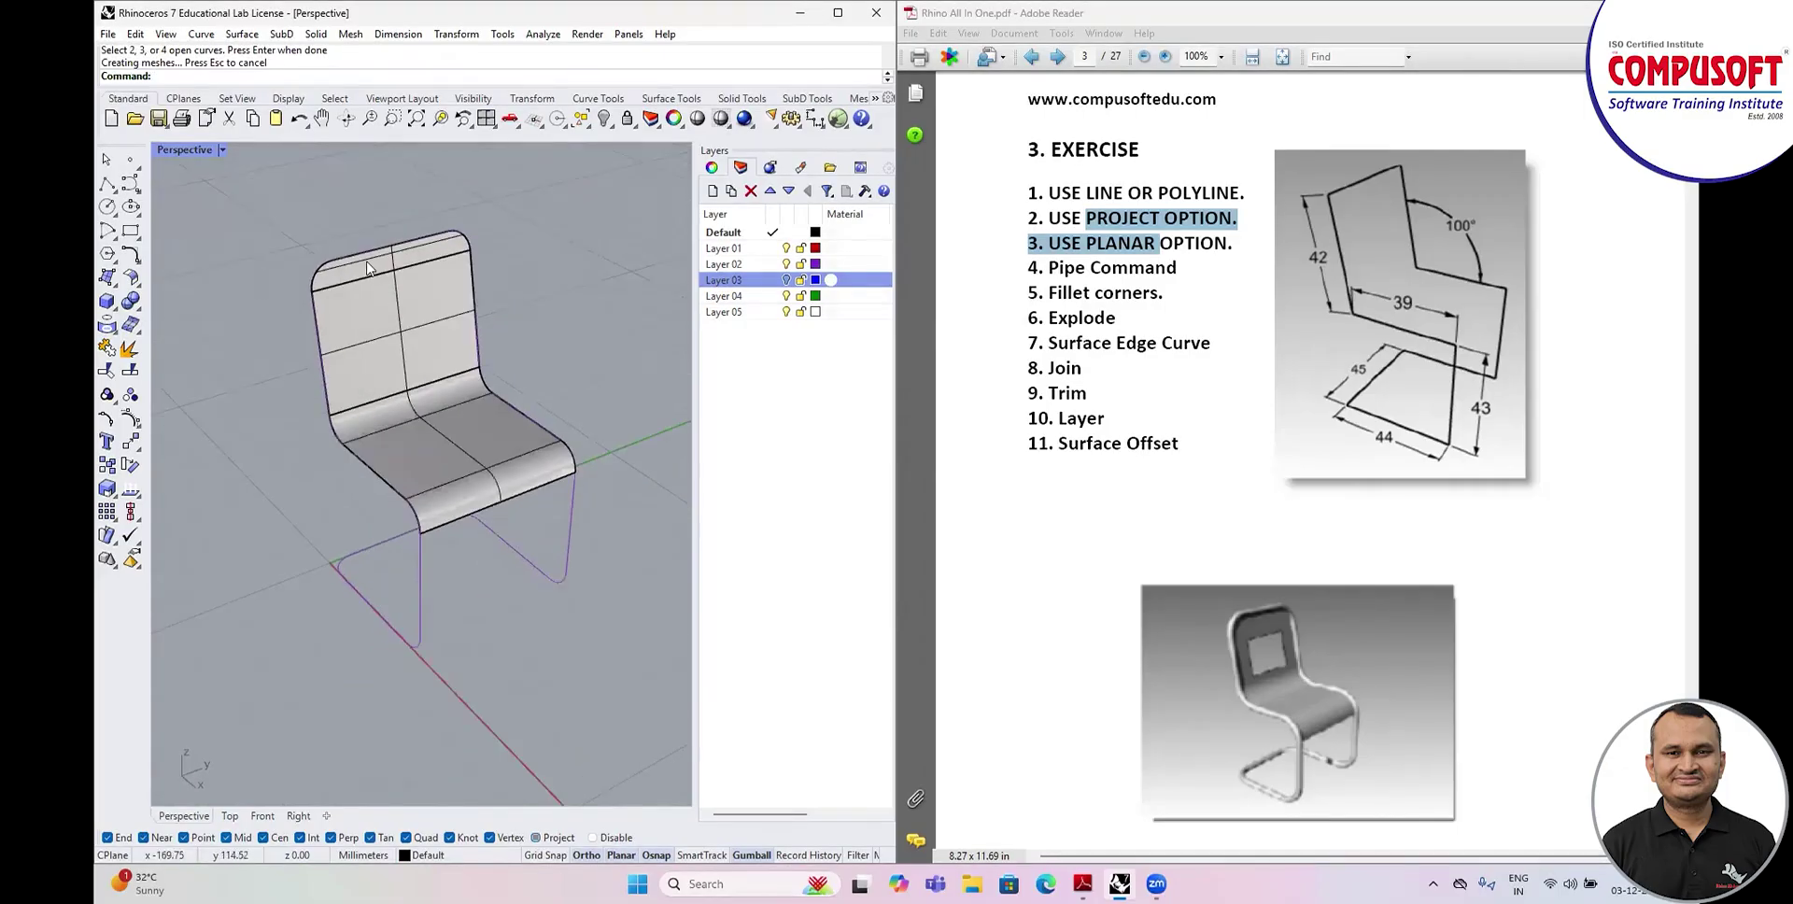
Join the top, backrest and seat surfaces into one polysurface.
{"action": "scroll", "coordinate": [401, 298], "scroll_direction": "up", "scroll_amount": 2}
{"action": "type", "text": "j"}
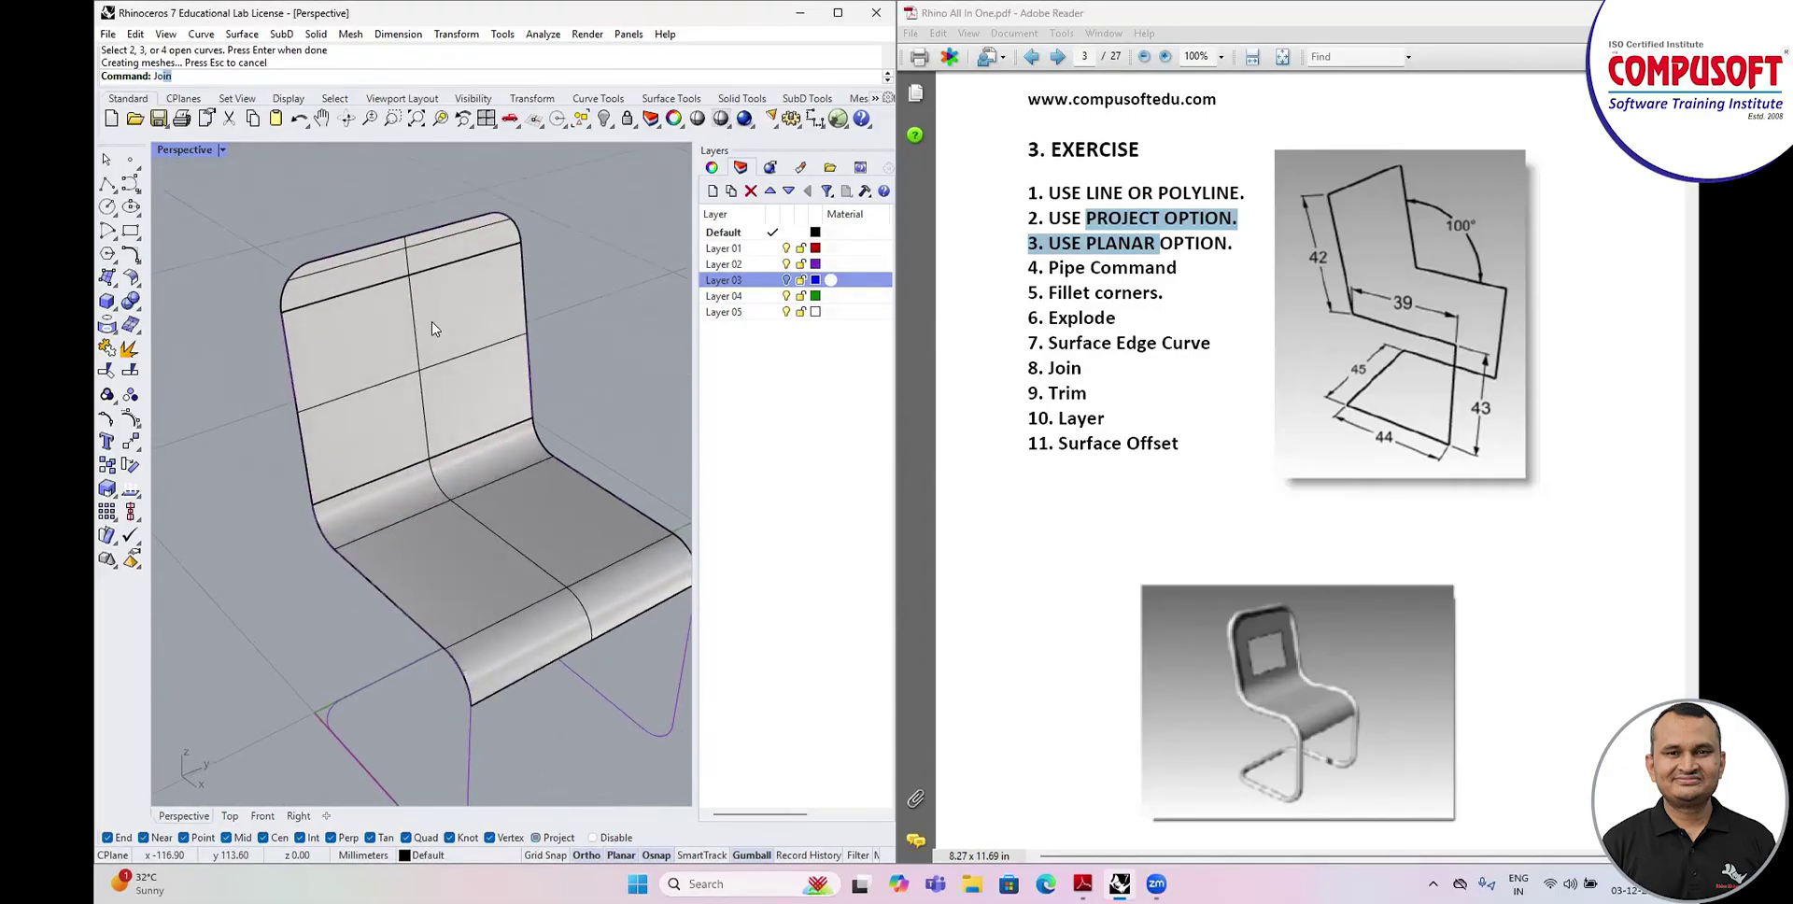
{"action": "key", "text": "Return"}
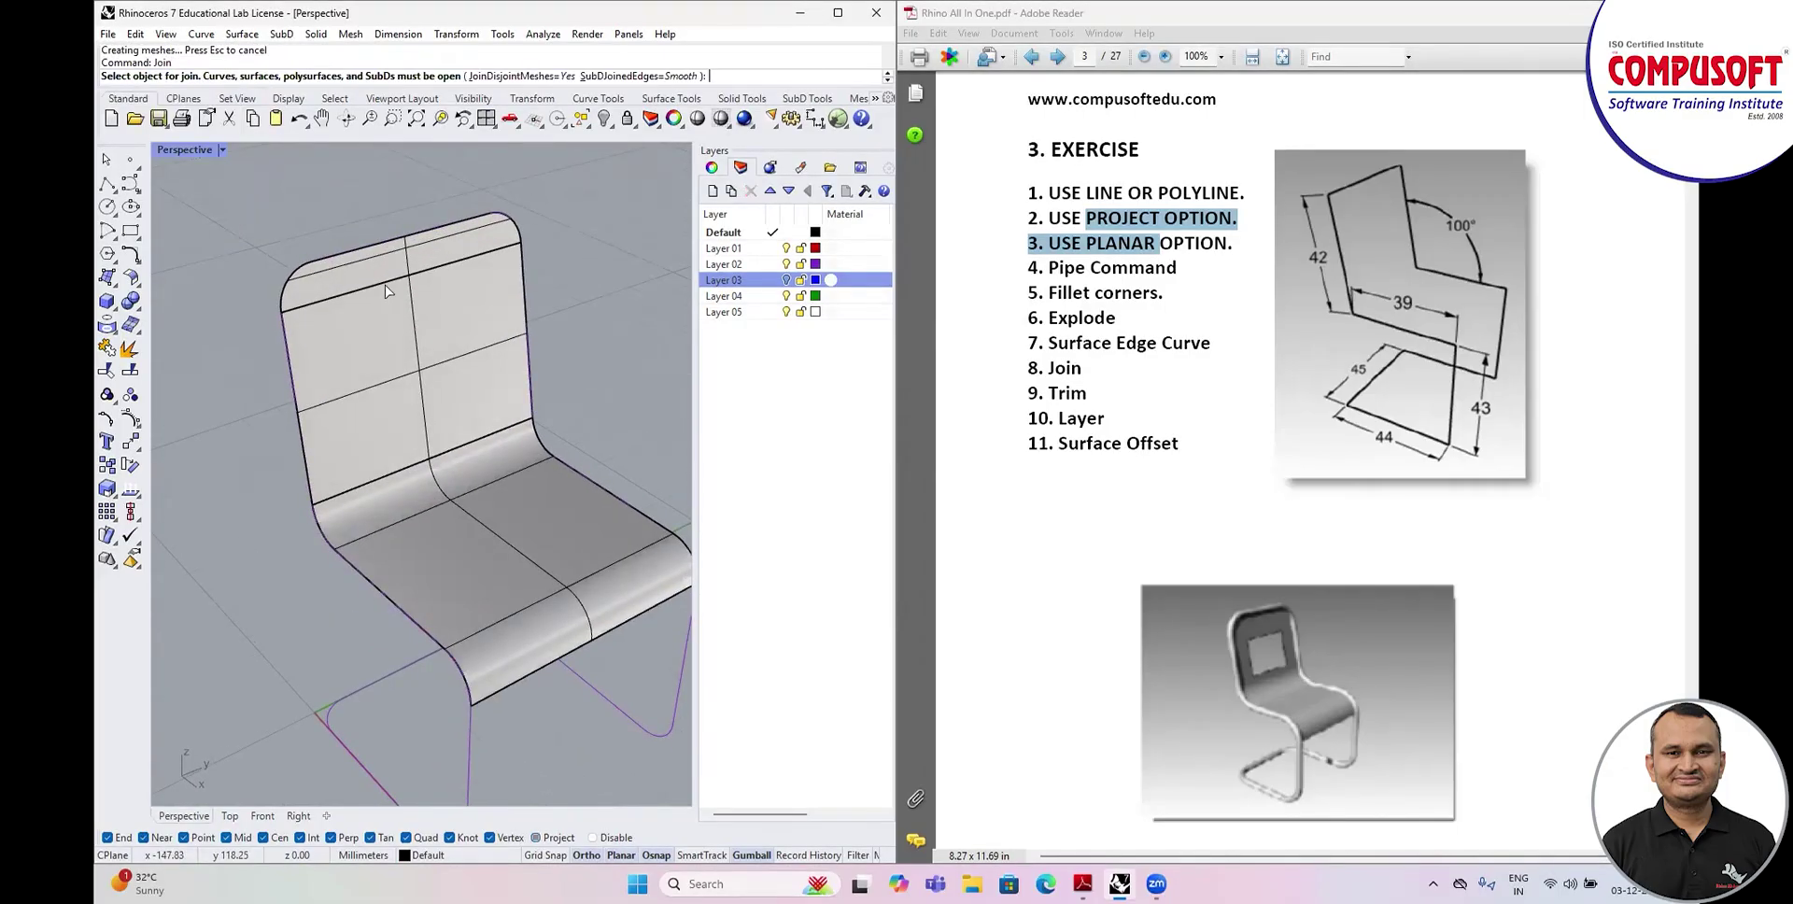
{"action": "left_click", "coordinate": [381, 277]}
{"action": "left_click", "coordinate": [392, 342]}
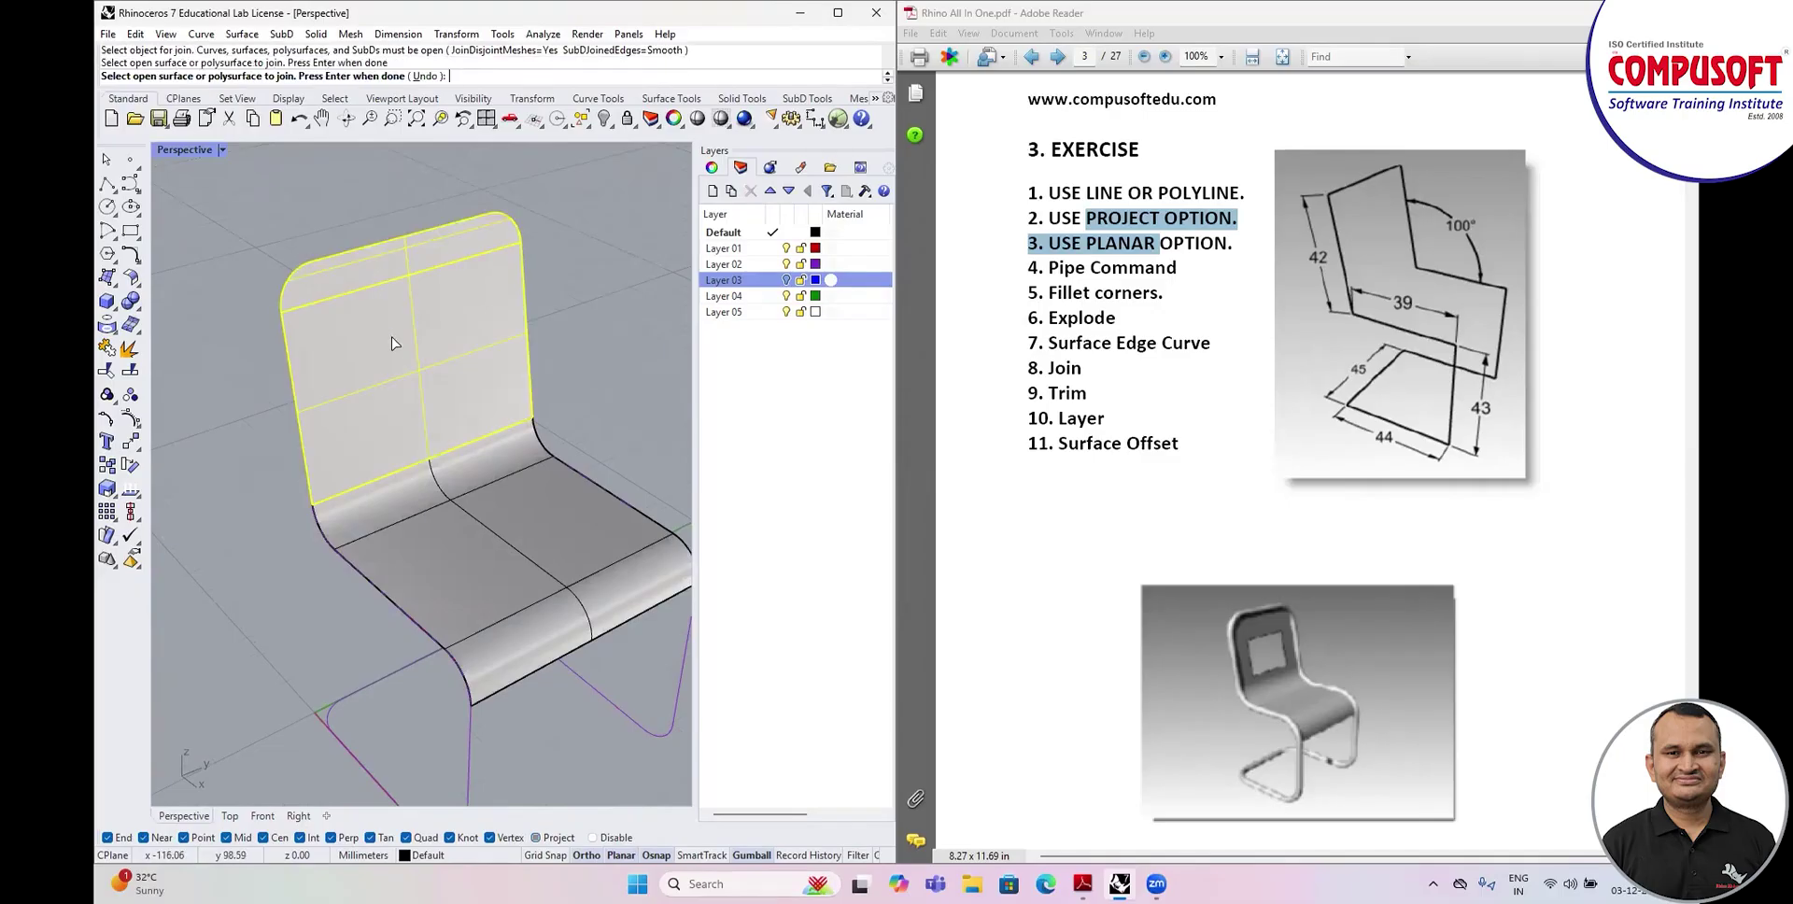
{"action": "left_click", "coordinate": [439, 481]}
{"action": "key", "text": "Return"}
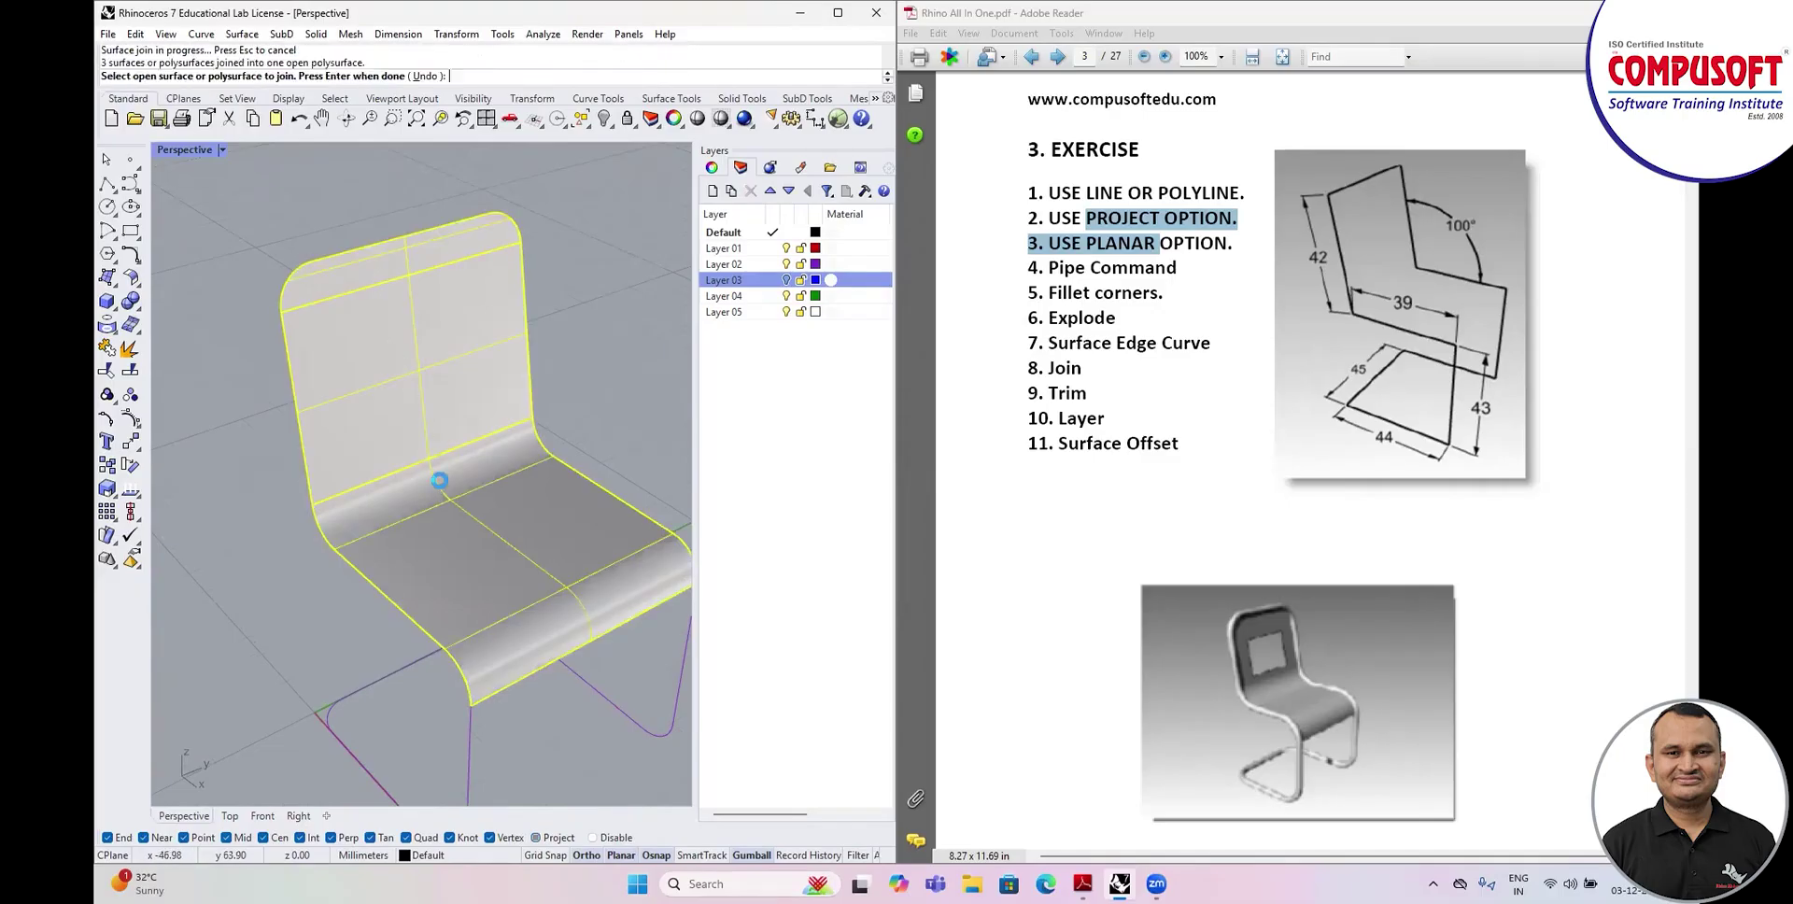
{"action": "scroll", "coordinate": [395, 441], "scroll_direction": "down", "scroll_amount": 5}
{"action": "right_click_drag", "start_coordinate": [430, 501], "coordinate": [558, 450]}
{"action": "left_click", "coordinate": [380, 444]}
{"action": "key", "text": "Escape"}
{"action": "scroll", "coordinate": [383, 454], "scroll_direction": "up", "scroll_amount": 5}
{"action": "right_click_drag", "start_coordinate": [464, 522], "coordinate": [473, 491]}
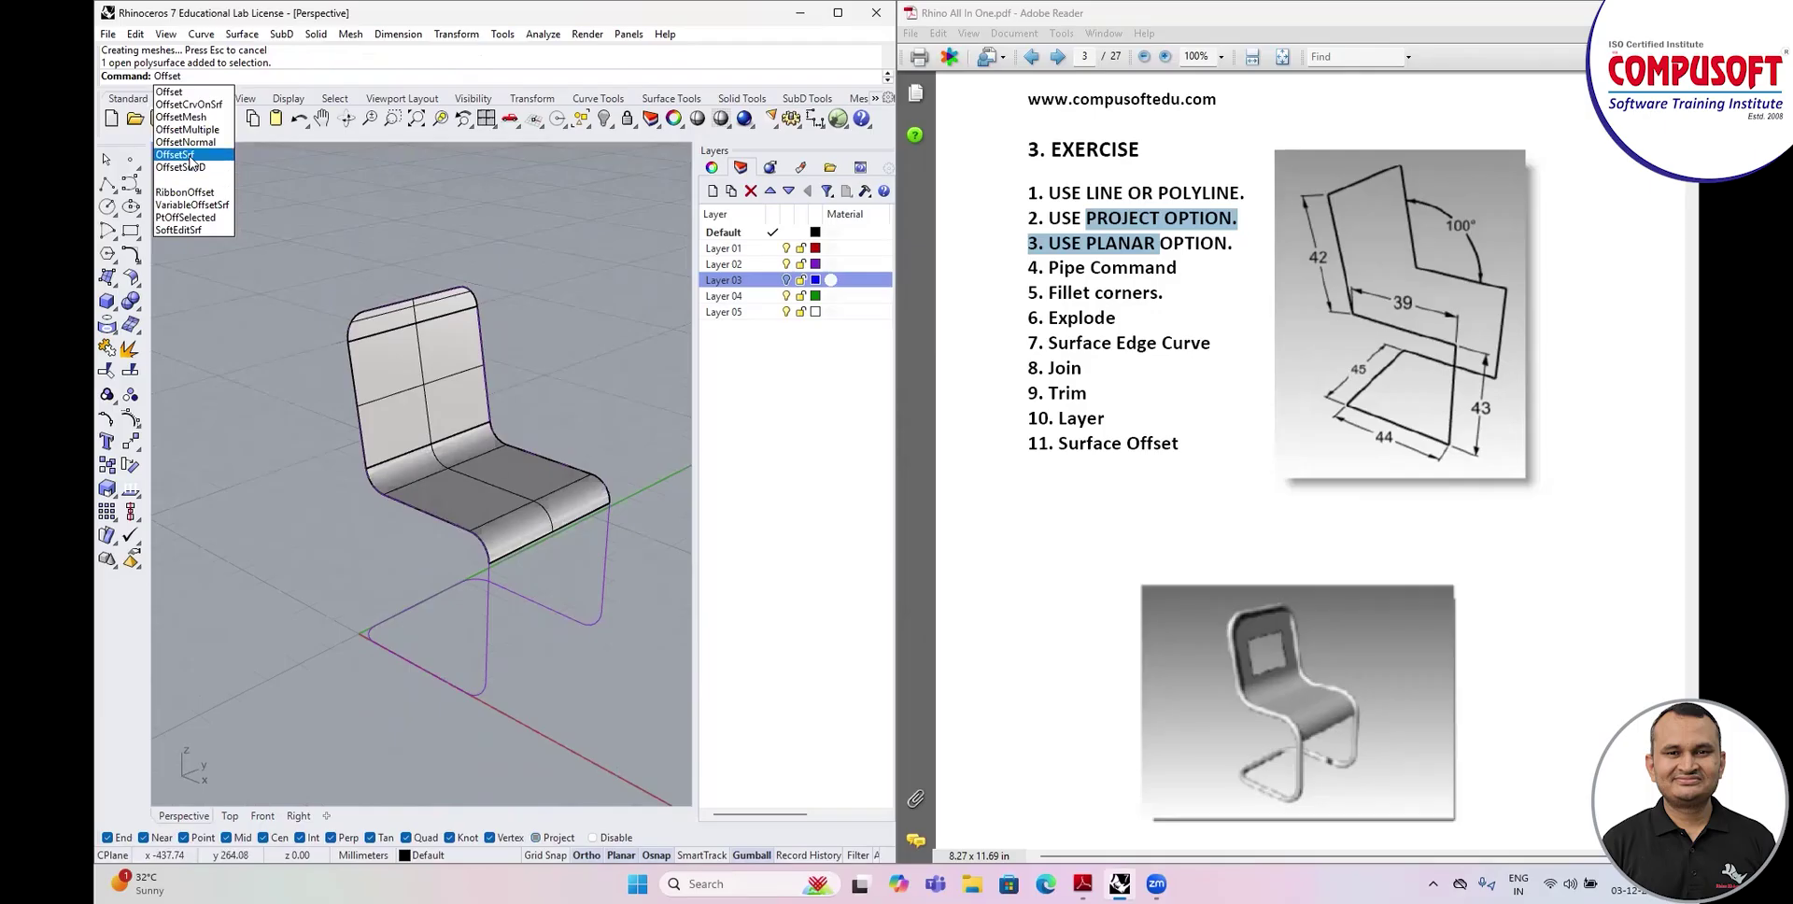
Try offsetting the joined seat and backrest surface by 2 mm as a solid, and undo the offset.
{"action": "left_click", "coordinate": [190, 155]}
{"action": "left_click", "coordinate": [485, 494]}
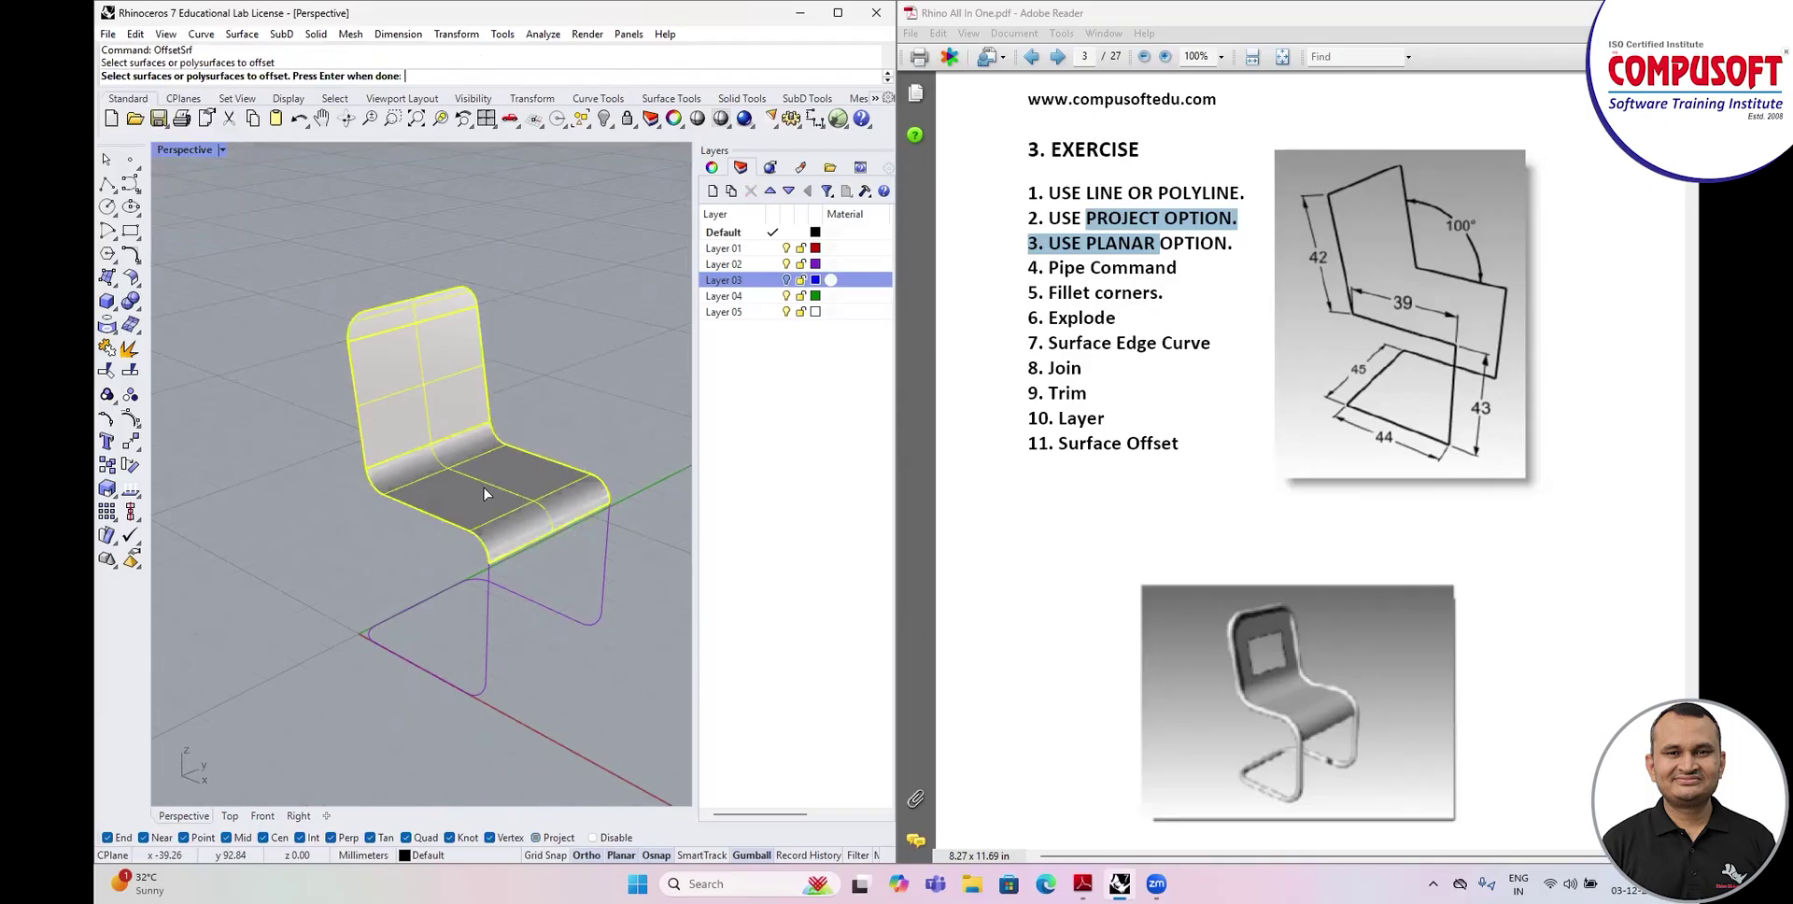
{"action": "key", "text": "Return"}
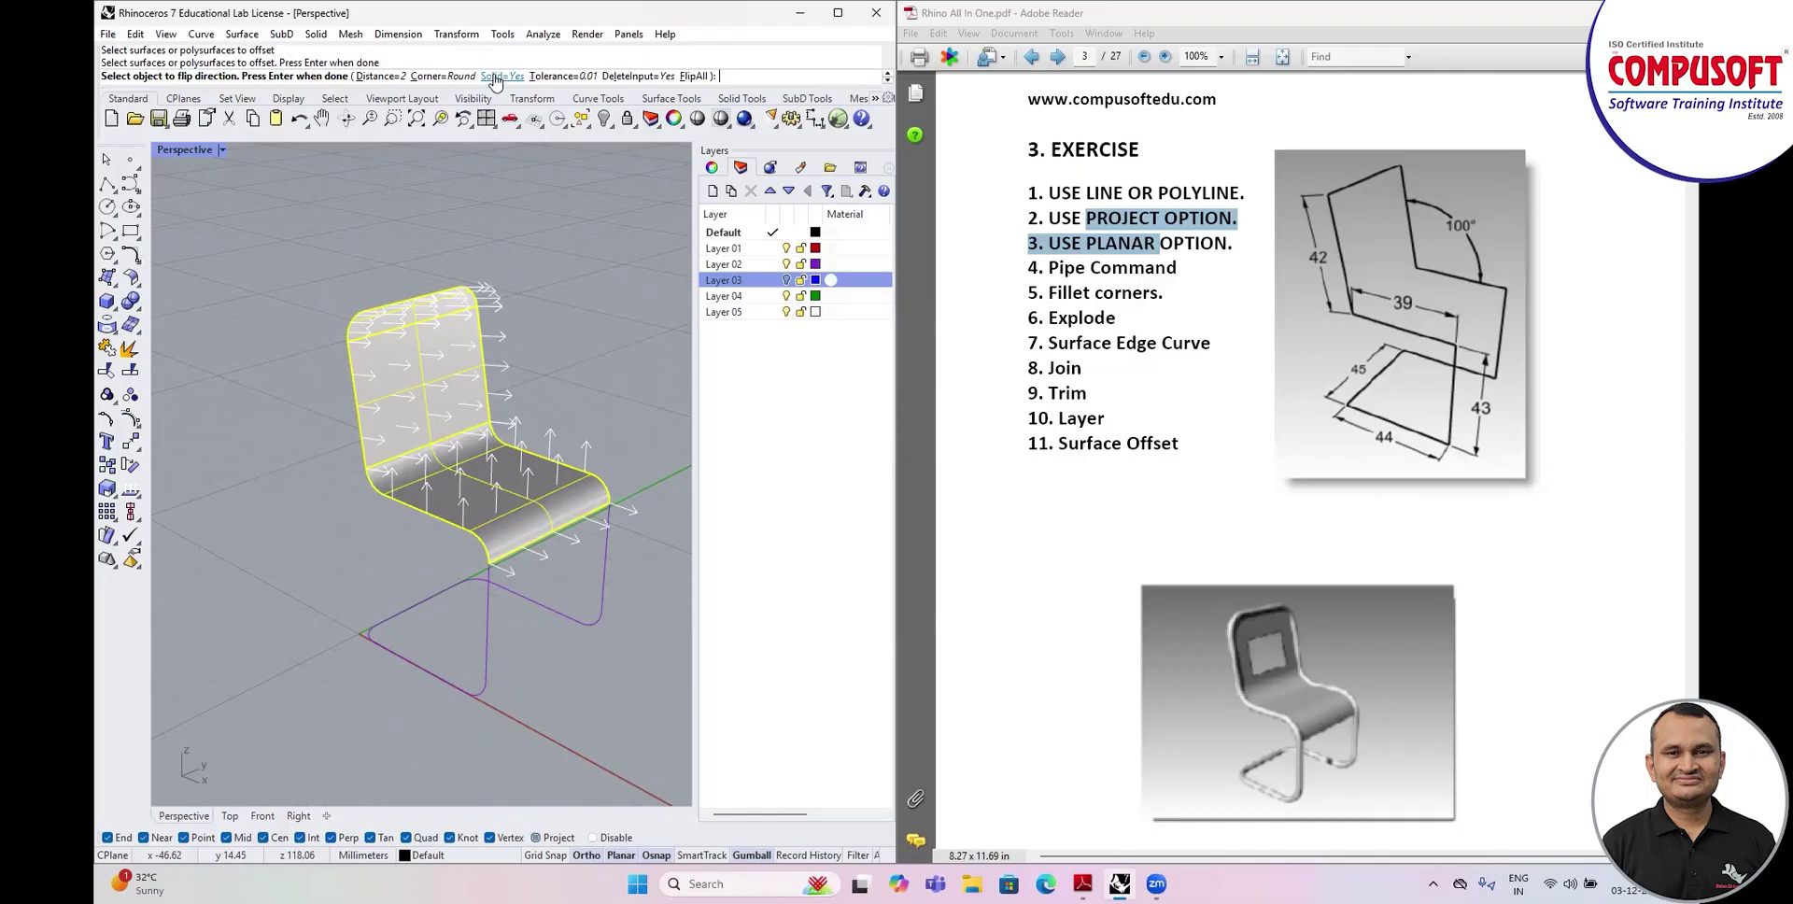
{"action": "key", "text": "Return"}
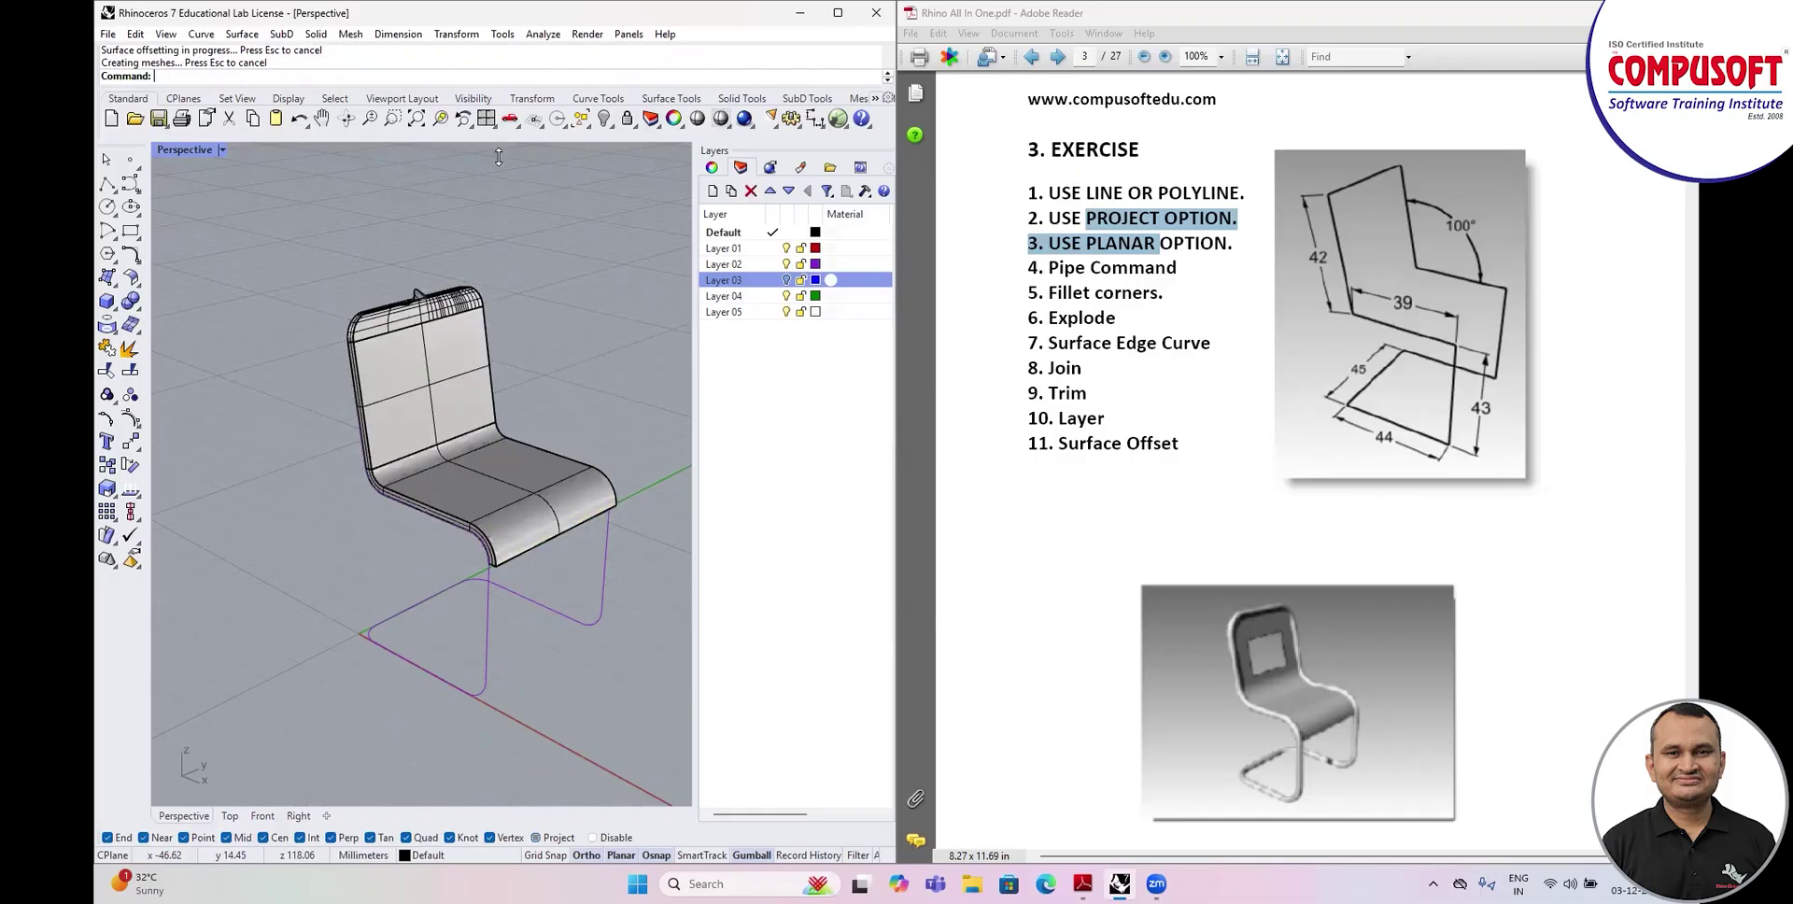
{"action": "key", "text": "ctrl+z"}
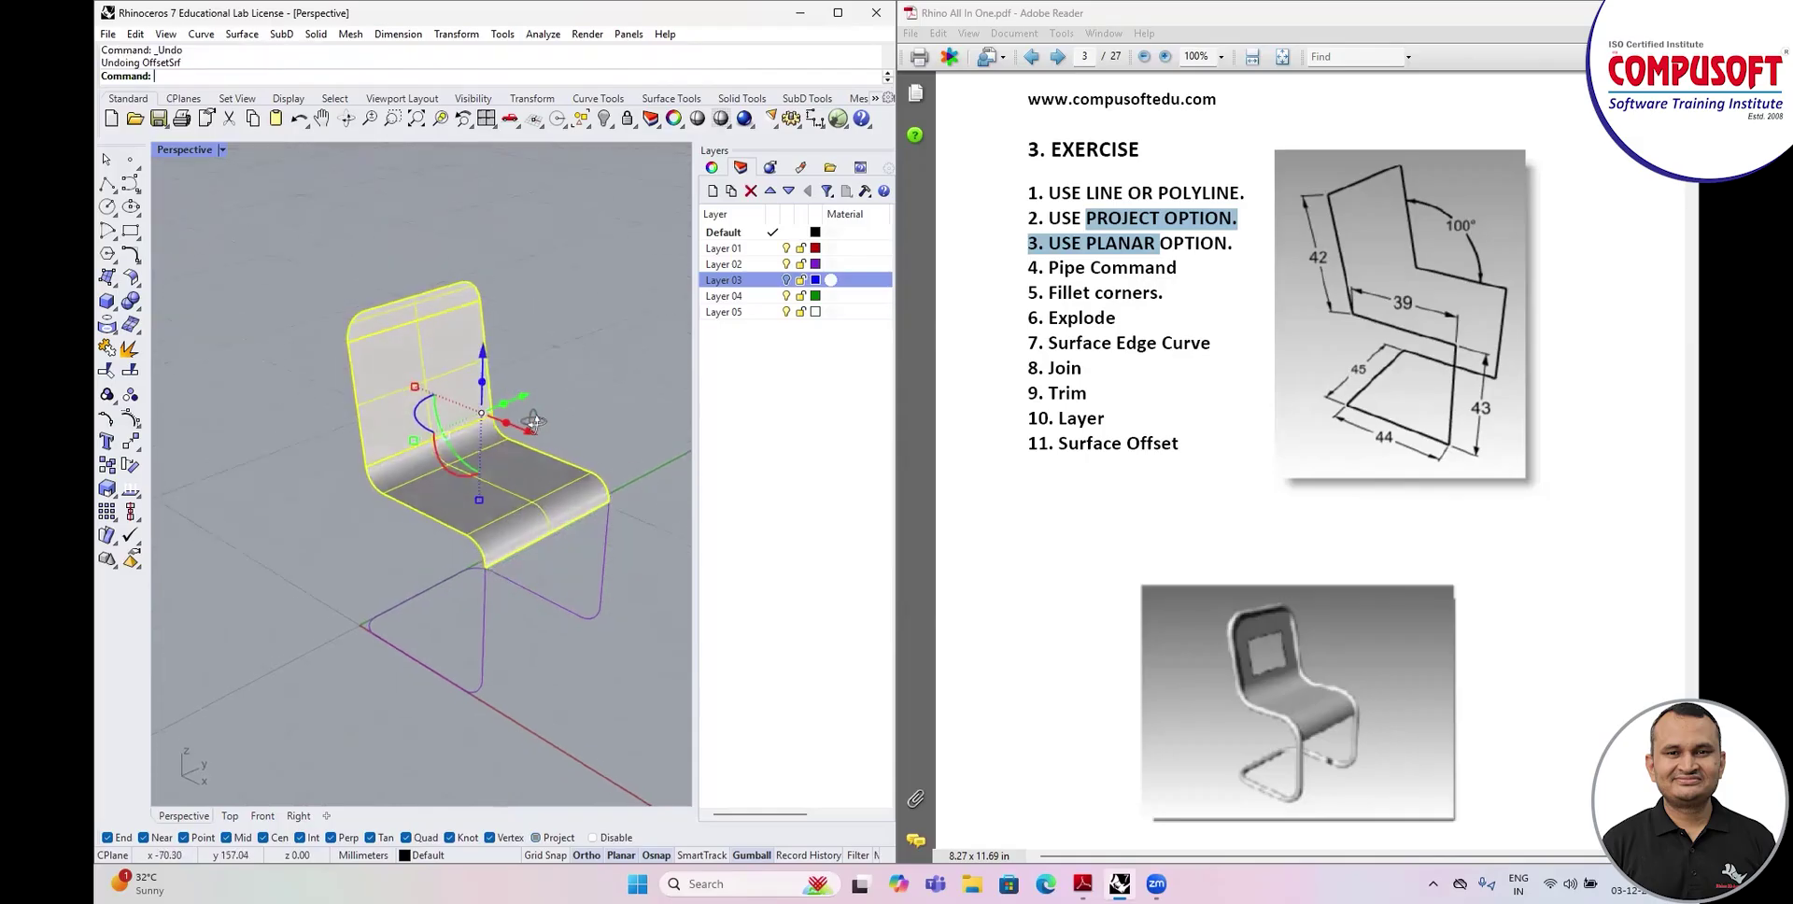
Try a 1 mm solid offset of the joined seat and backrest, compare it with the reference chair, and undo it.
{"action": "key", "text": "Return"}
{"action": "left_click", "coordinate": [383, 76]}
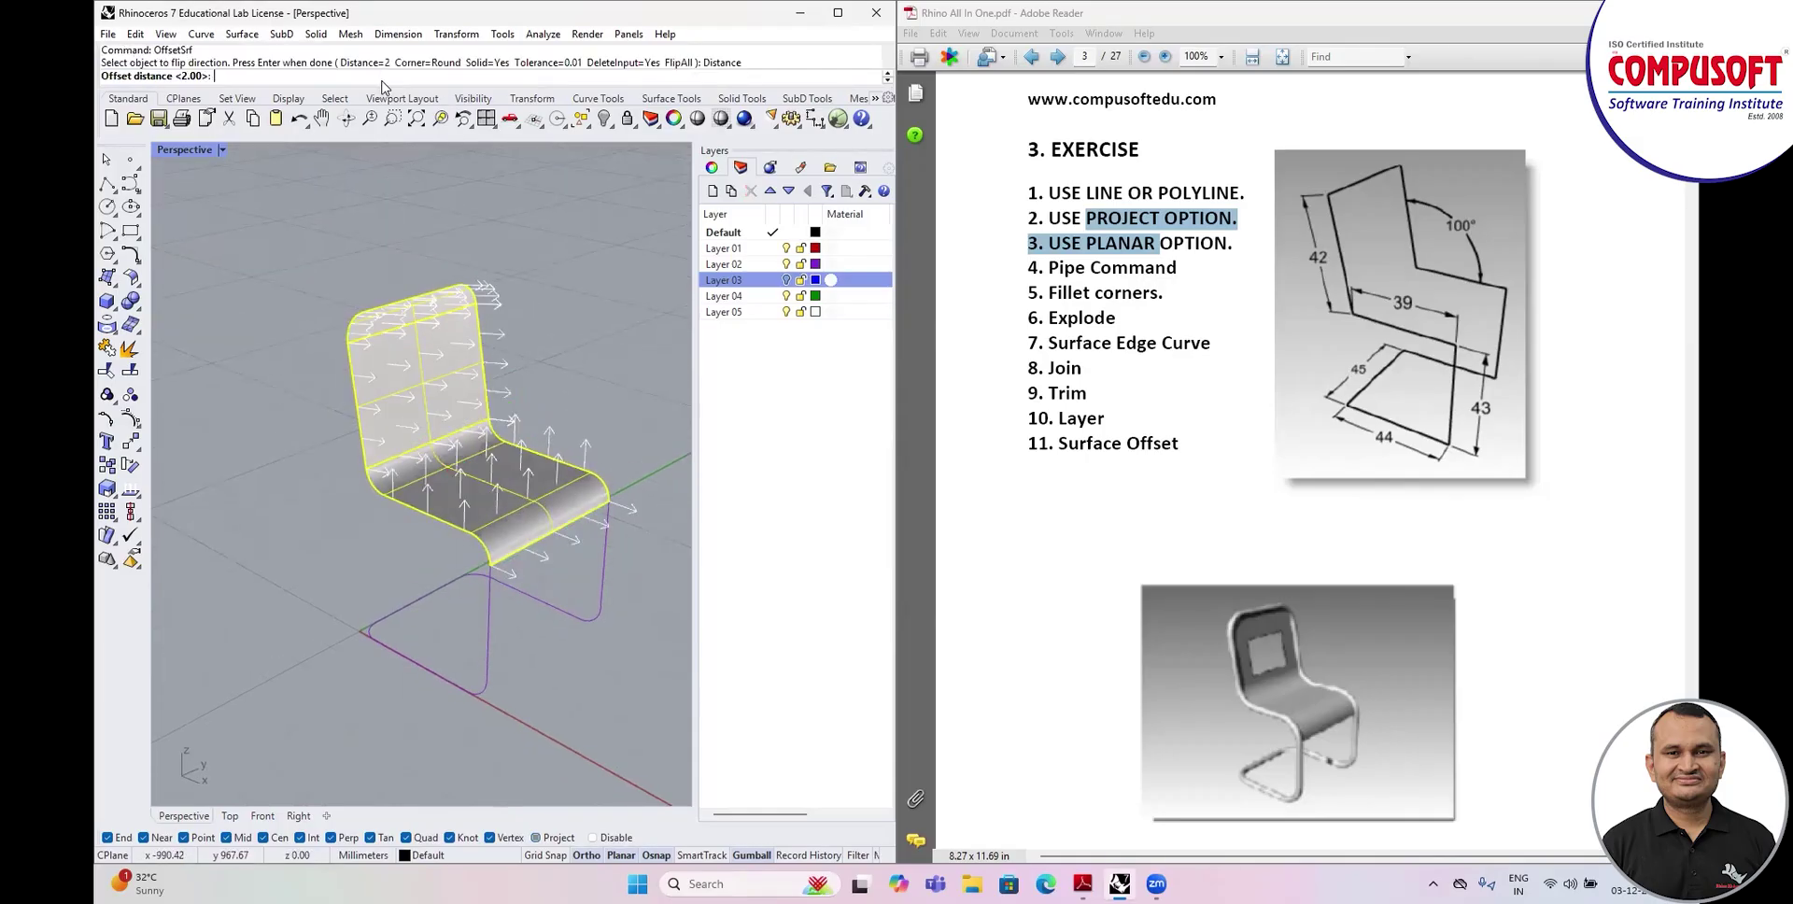
{"action": "type", "text": "1"}
{"action": "key", "text": "Return"}
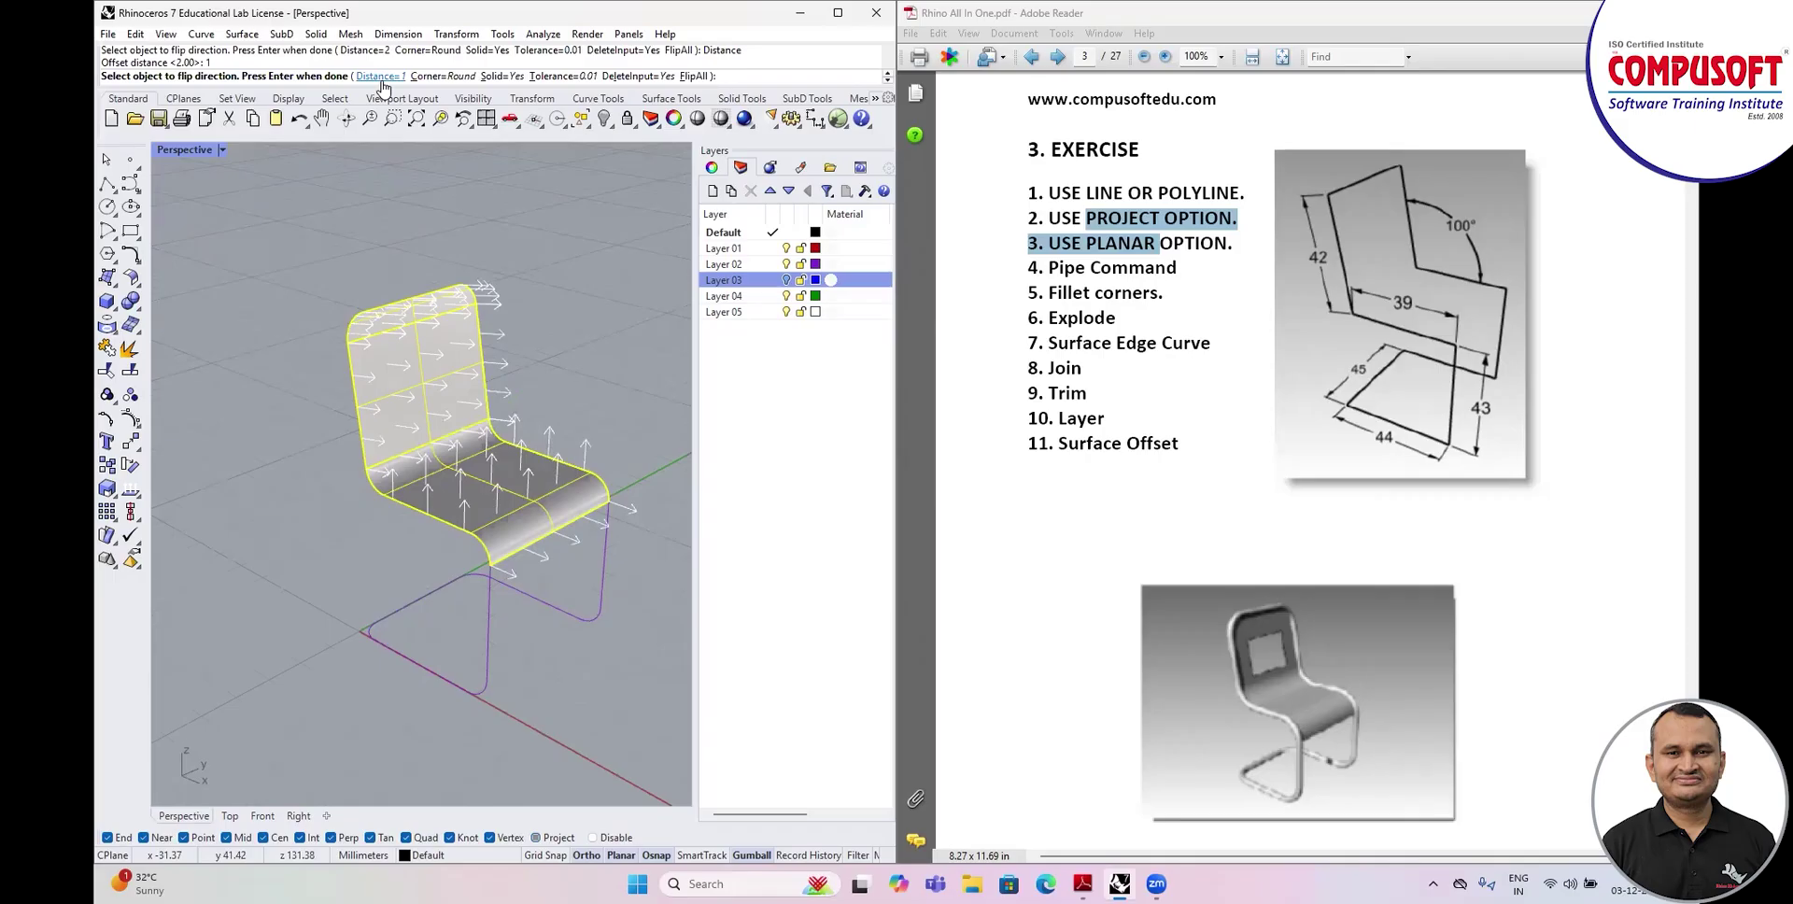
{"action": "key", "text": "Return"}
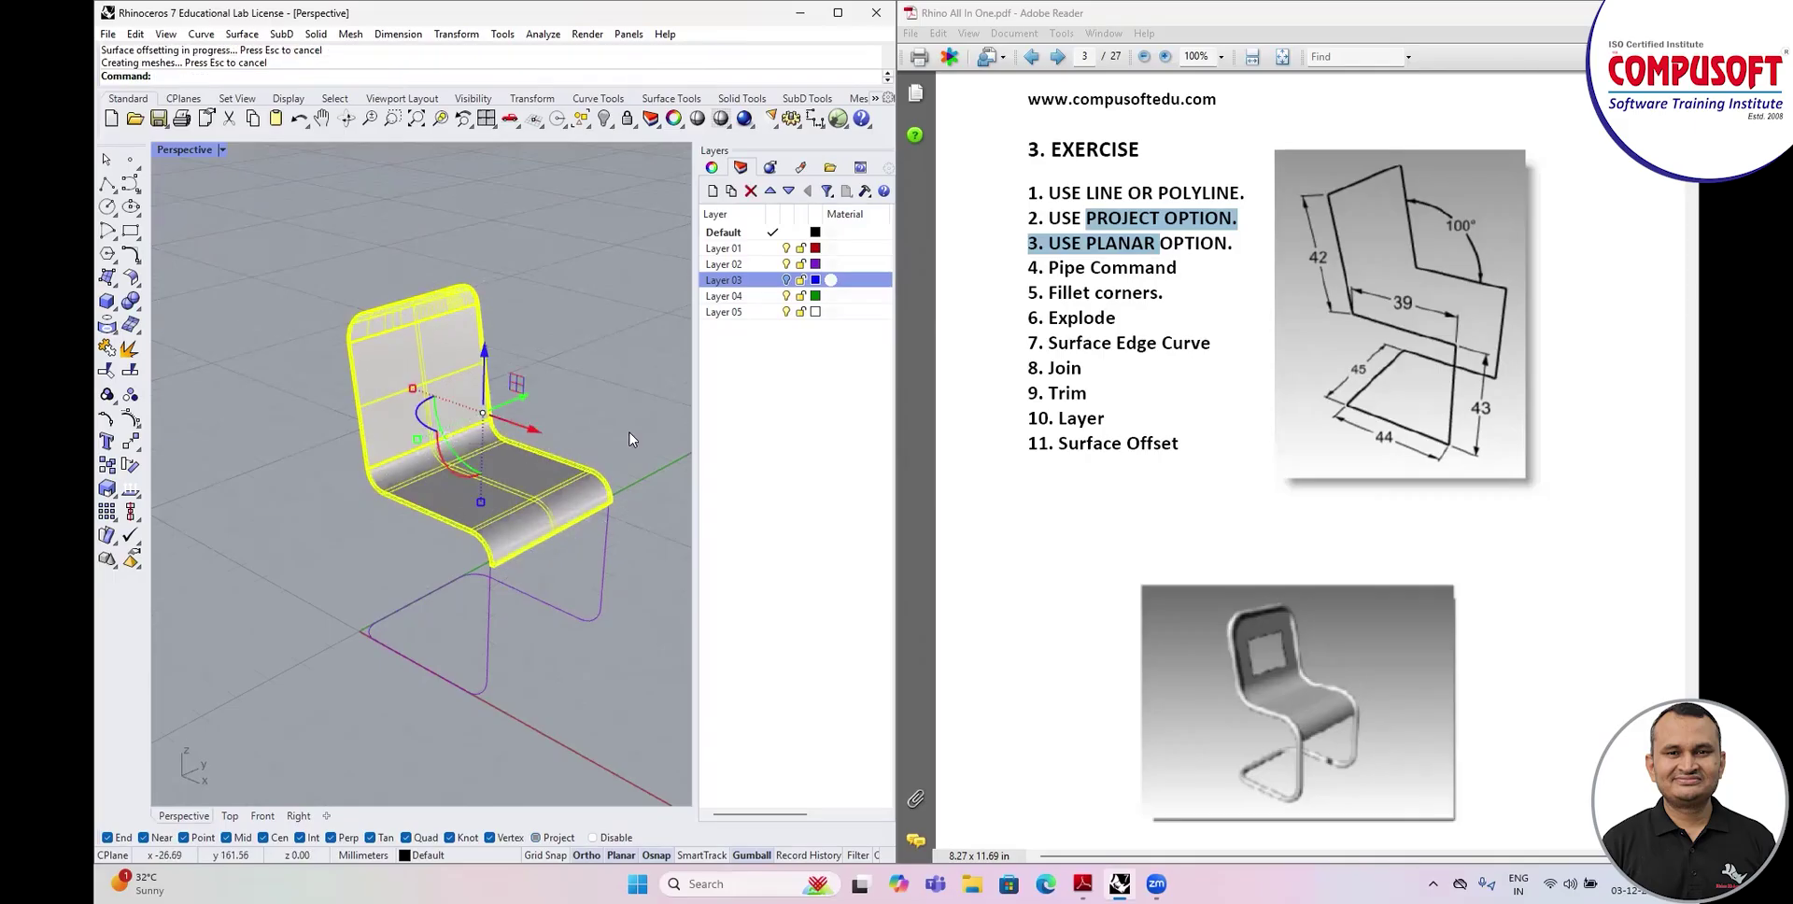
{"action": "right_click_drag", "start_coordinate": [595, 452], "coordinate": [484, 437]}
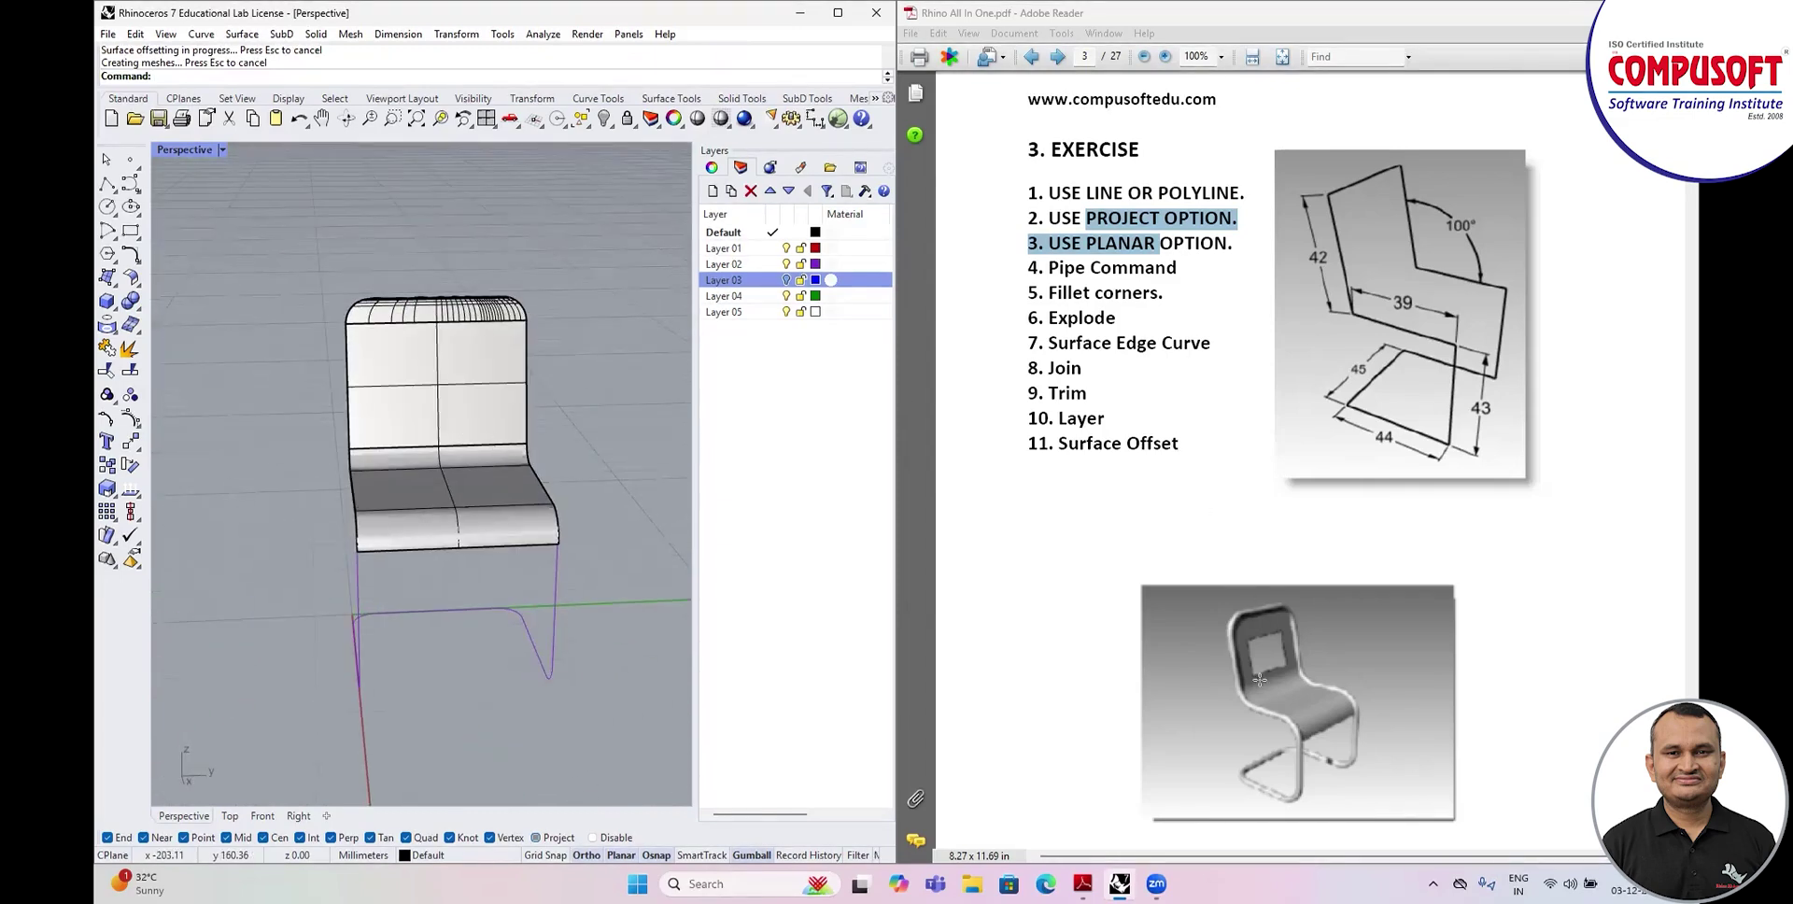
{"action": "scroll", "coordinate": [1260, 681], "scroll_direction": "down", "scroll_amount": 3}
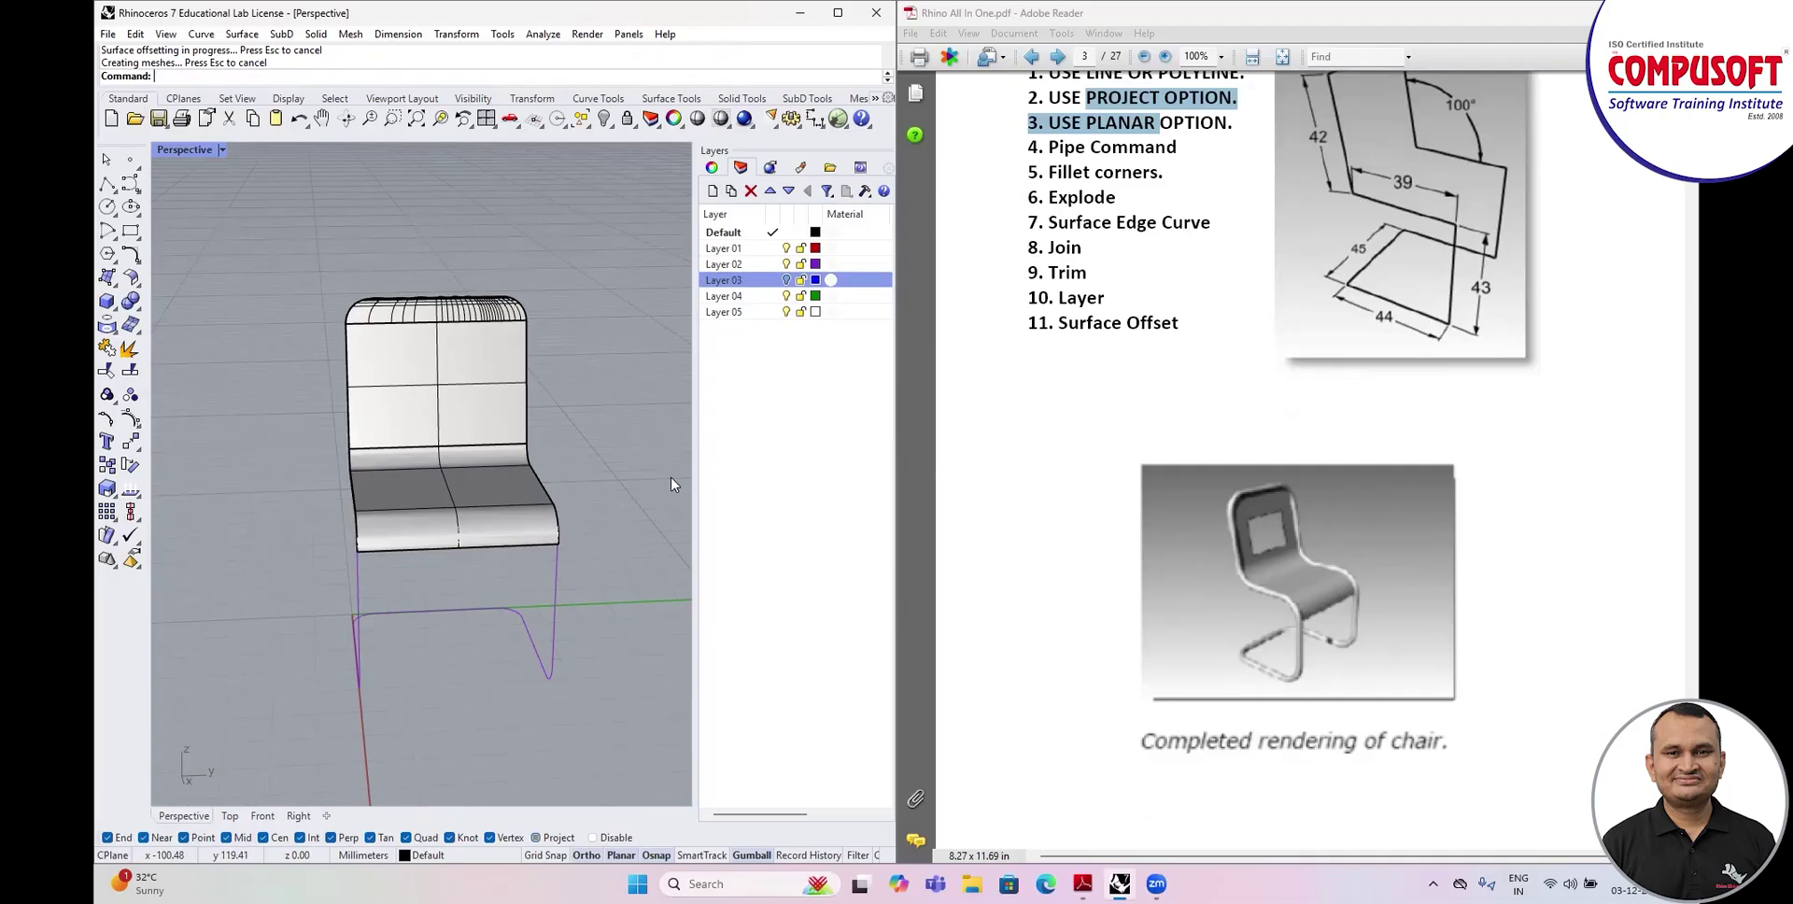
{"action": "key", "text": "ctrl+z"}
Draw a small corner-to-corner rectangle around the middle of the backrest in the Right view.
{"action": "right_click_drag", "start_coordinate": [495, 486], "coordinate": [623, 469]}
{"action": "left_click", "coordinate": [623, 469]}
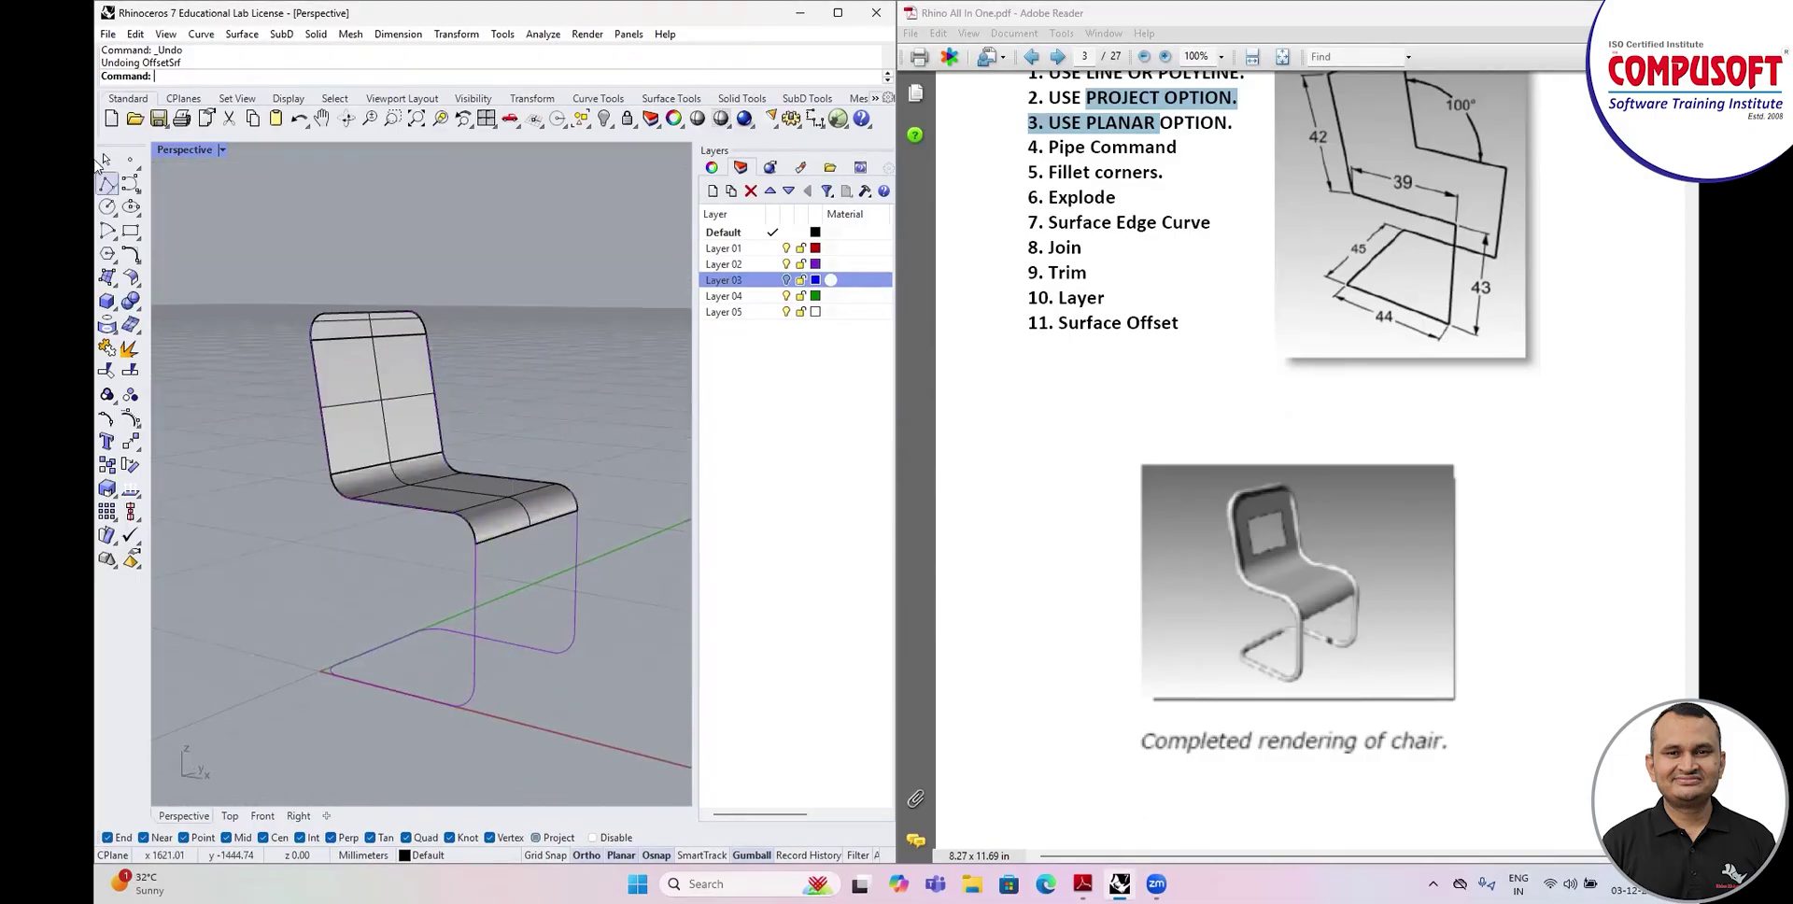
{"action": "double_click", "coordinate": [196, 149]}
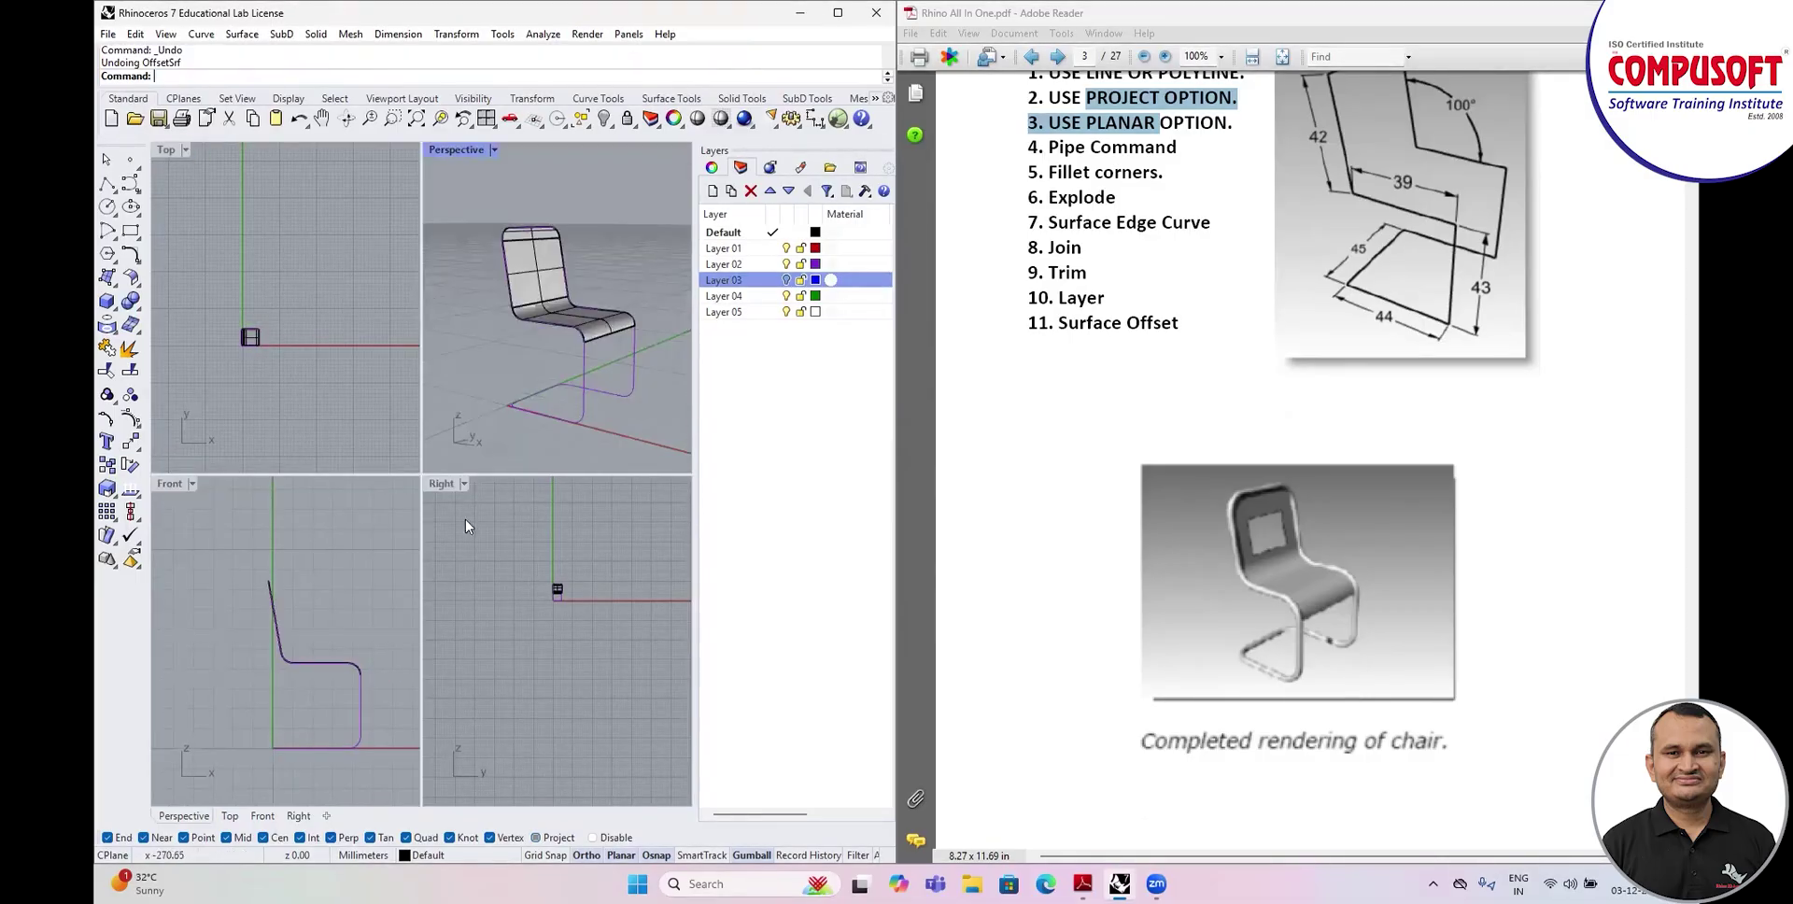
{"action": "double_click", "coordinate": [441, 483]}
{"action": "scroll", "coordinate": [413, 384], "scroll_direction": "up", "scroll_amount": 3}
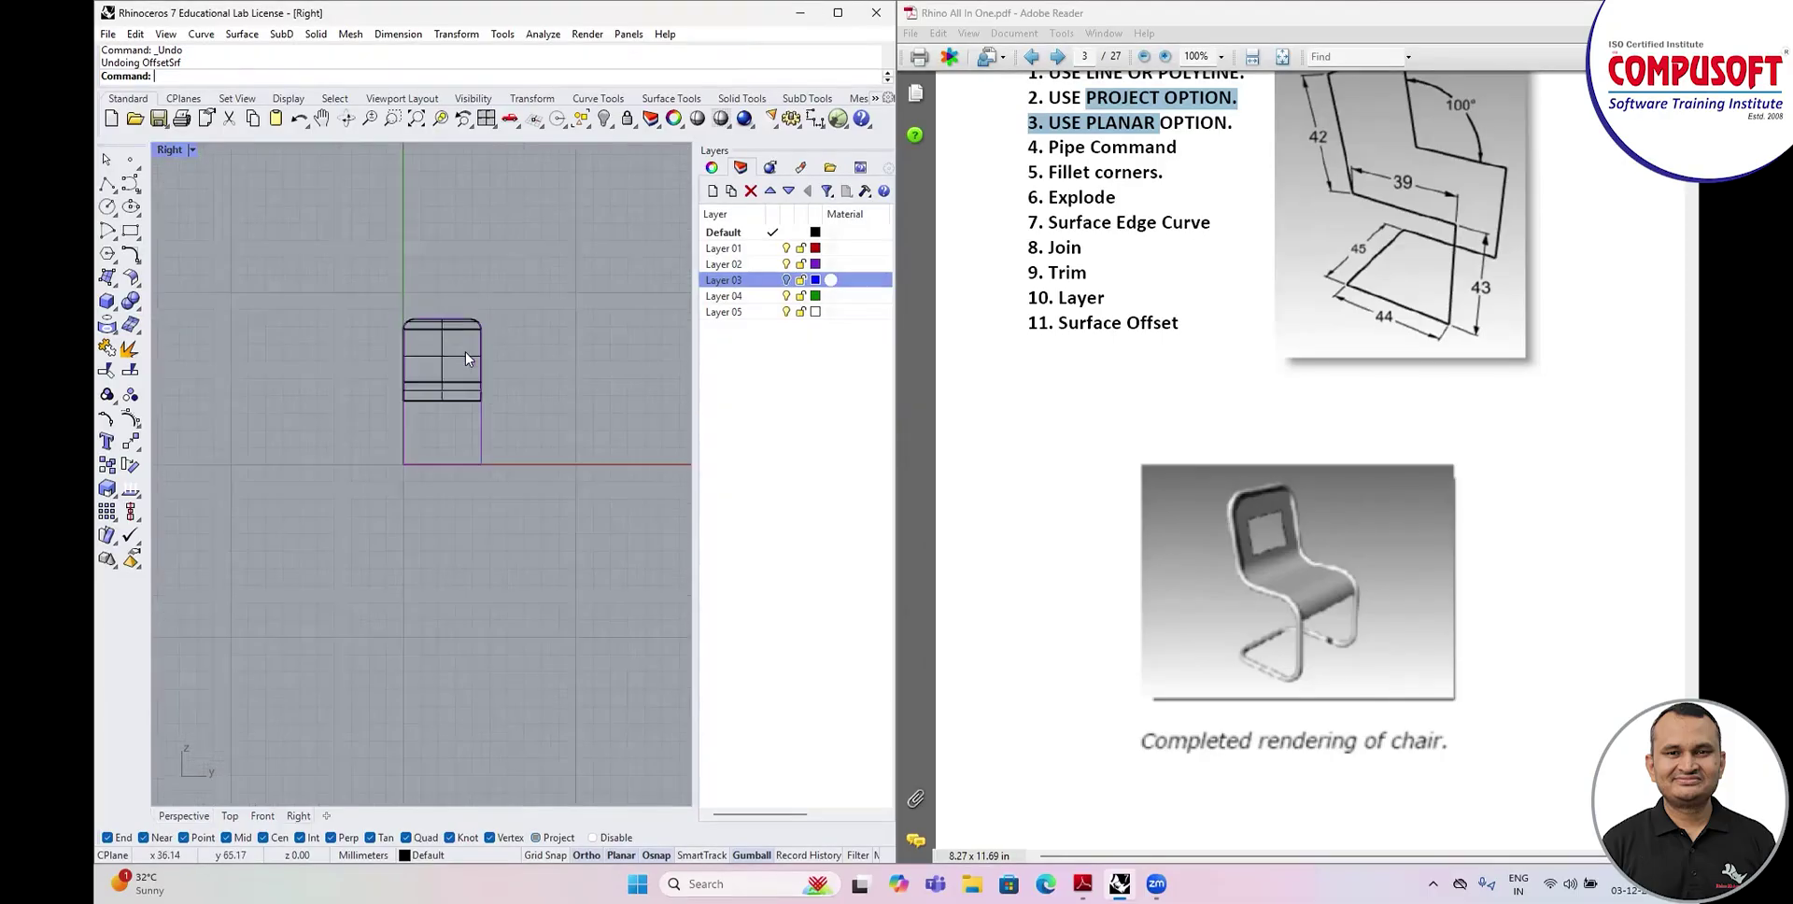
{"action": "scroll", "coordinate": [465, 357], "scroll_direction": "up", "scroll_amount": 5}
{"action": "left_click", "coordinate": [131, 231]}
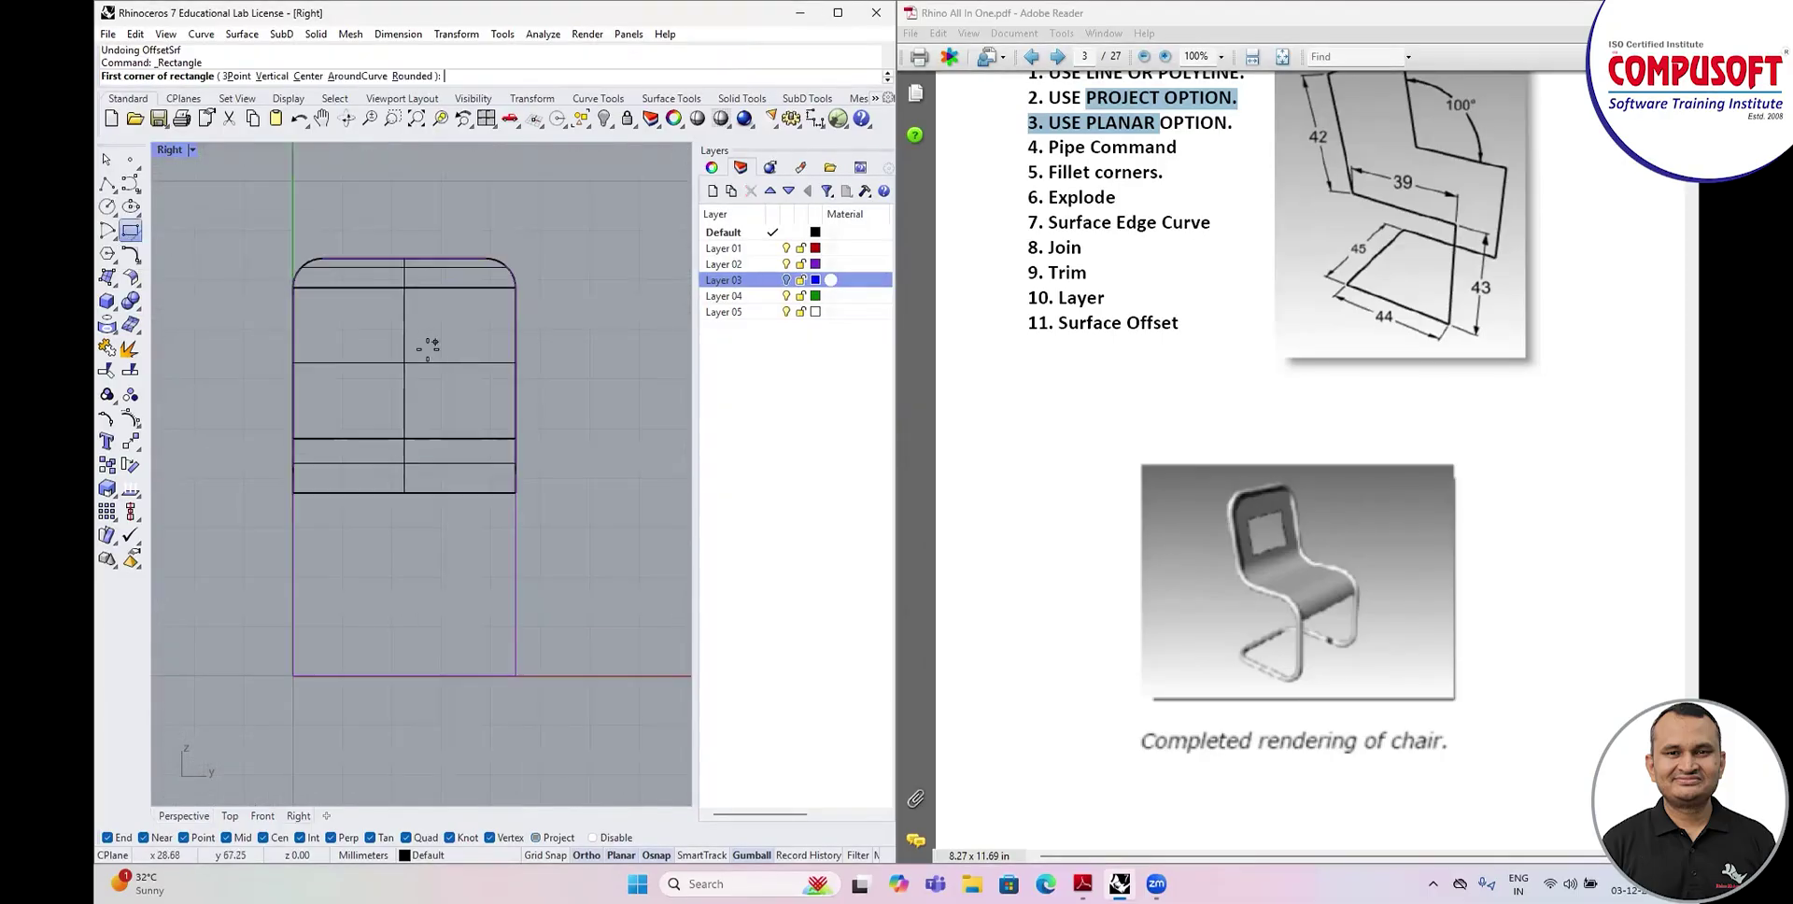
{"action": "scroll", "coordinate": [428, 347], "scroll_direction": "up", "scroll_amount": 3}
{"action": "left_click", "coordinate": [351, 325]}
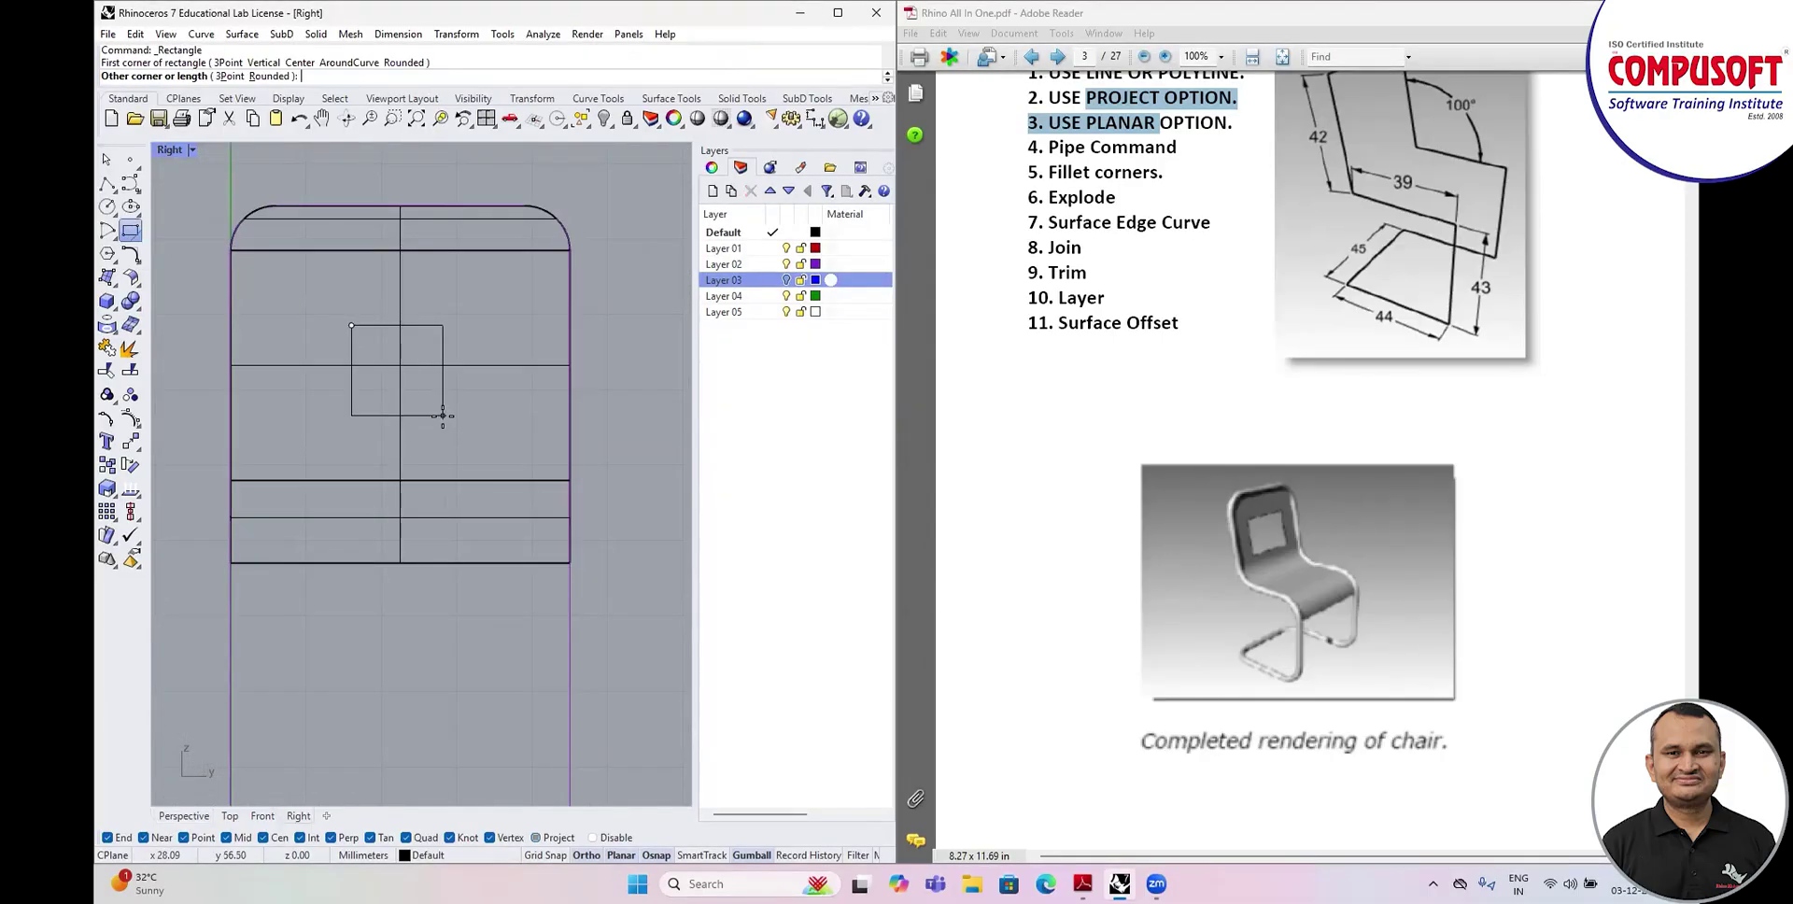
{"action": "left_click", "coordinate": [438, 418]}
{"action": "scroll", "coordinate": [557, 396], "scroll_direction": "down", "scroll_amount": 2}
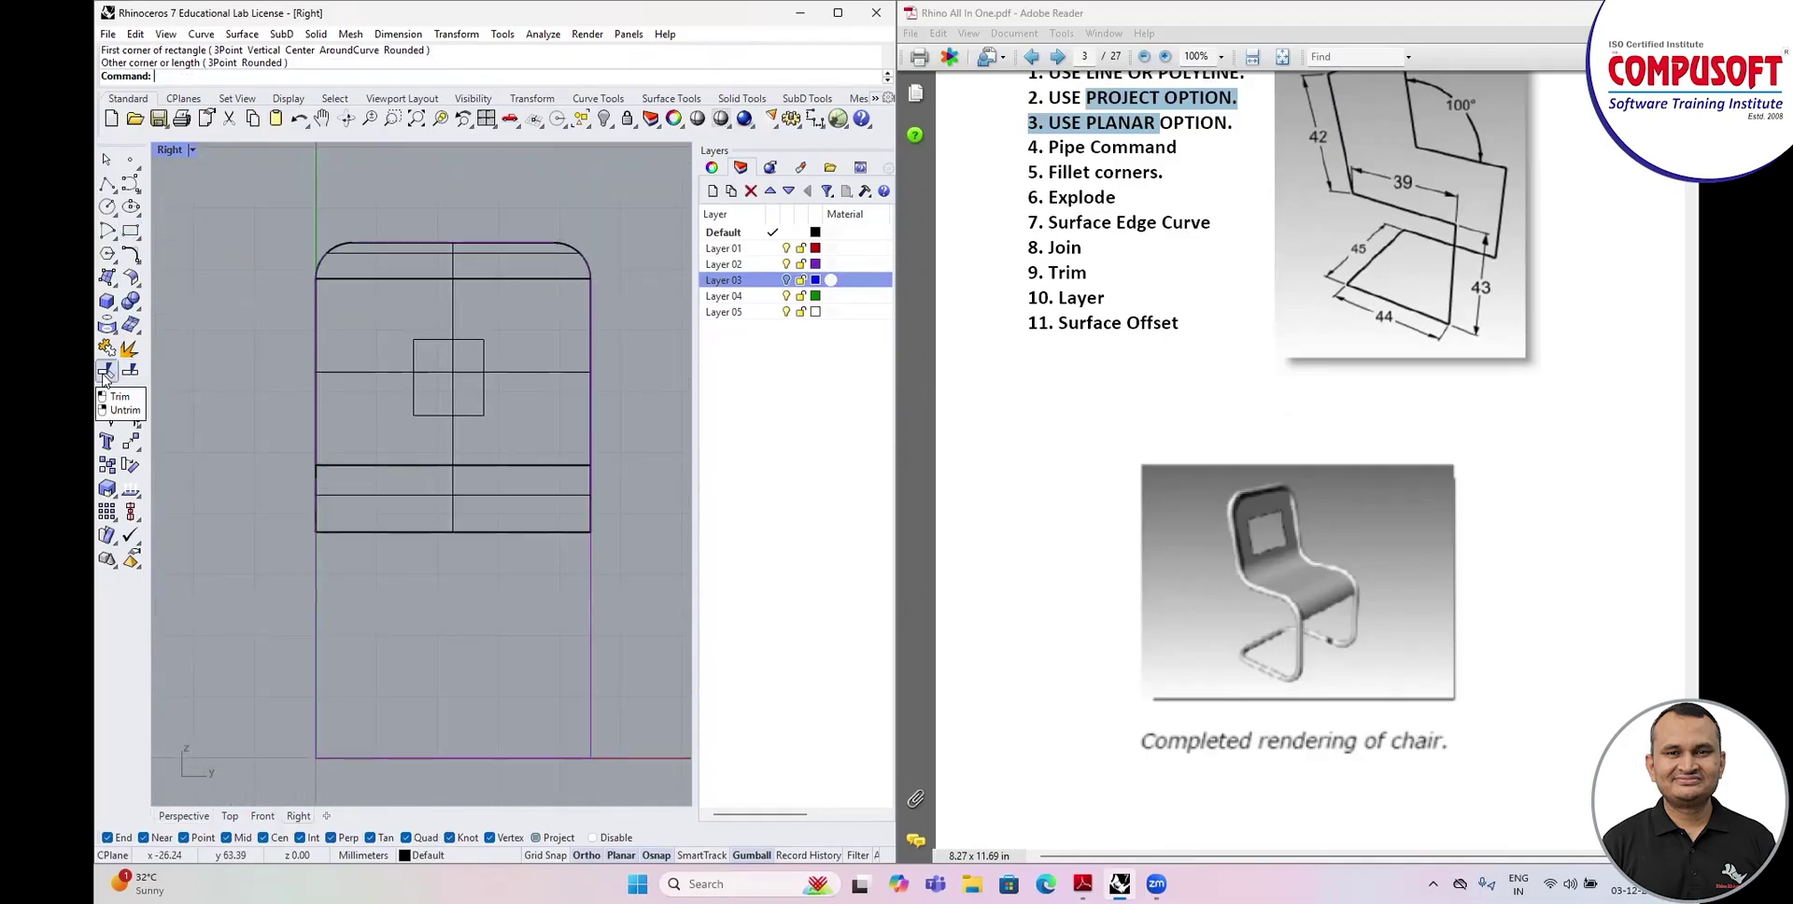
Trim the opening out of the backrest surface using the small rectangle as the cutting object.
{"action": "left_click", "coordinate": [104, 372]}
{"action": "scroll", "coordinate": [474, 342], "scroll_direction": "up", "scroll_amount": 2}
{"action": "left_click", "coordinate": [472, 338]}
{"action": "key", "text": "Return"}
{"action": "left_click", "coordinate": [441, 380]}
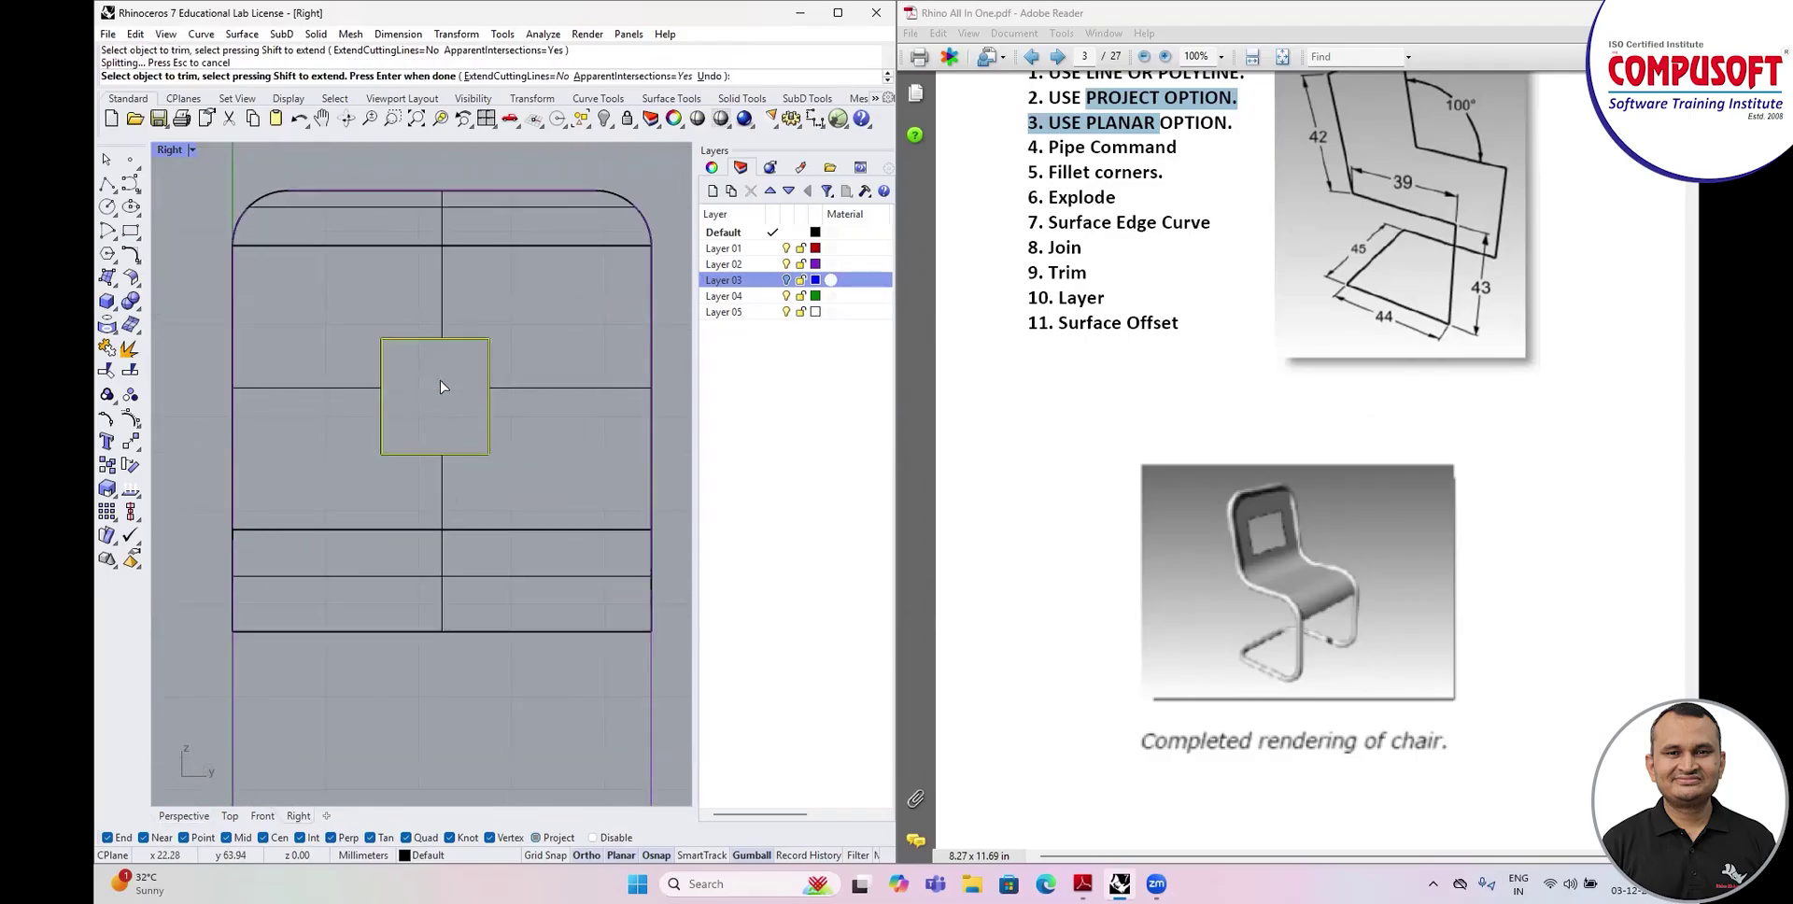
{"action": "key", "text": "Return"}
In the Perspective view, offset the trimmed seat and backrest polysurface by 1 mm as a solid with OffsetSrf.
{"action": "double_click", "coordinate": [176, 154]}
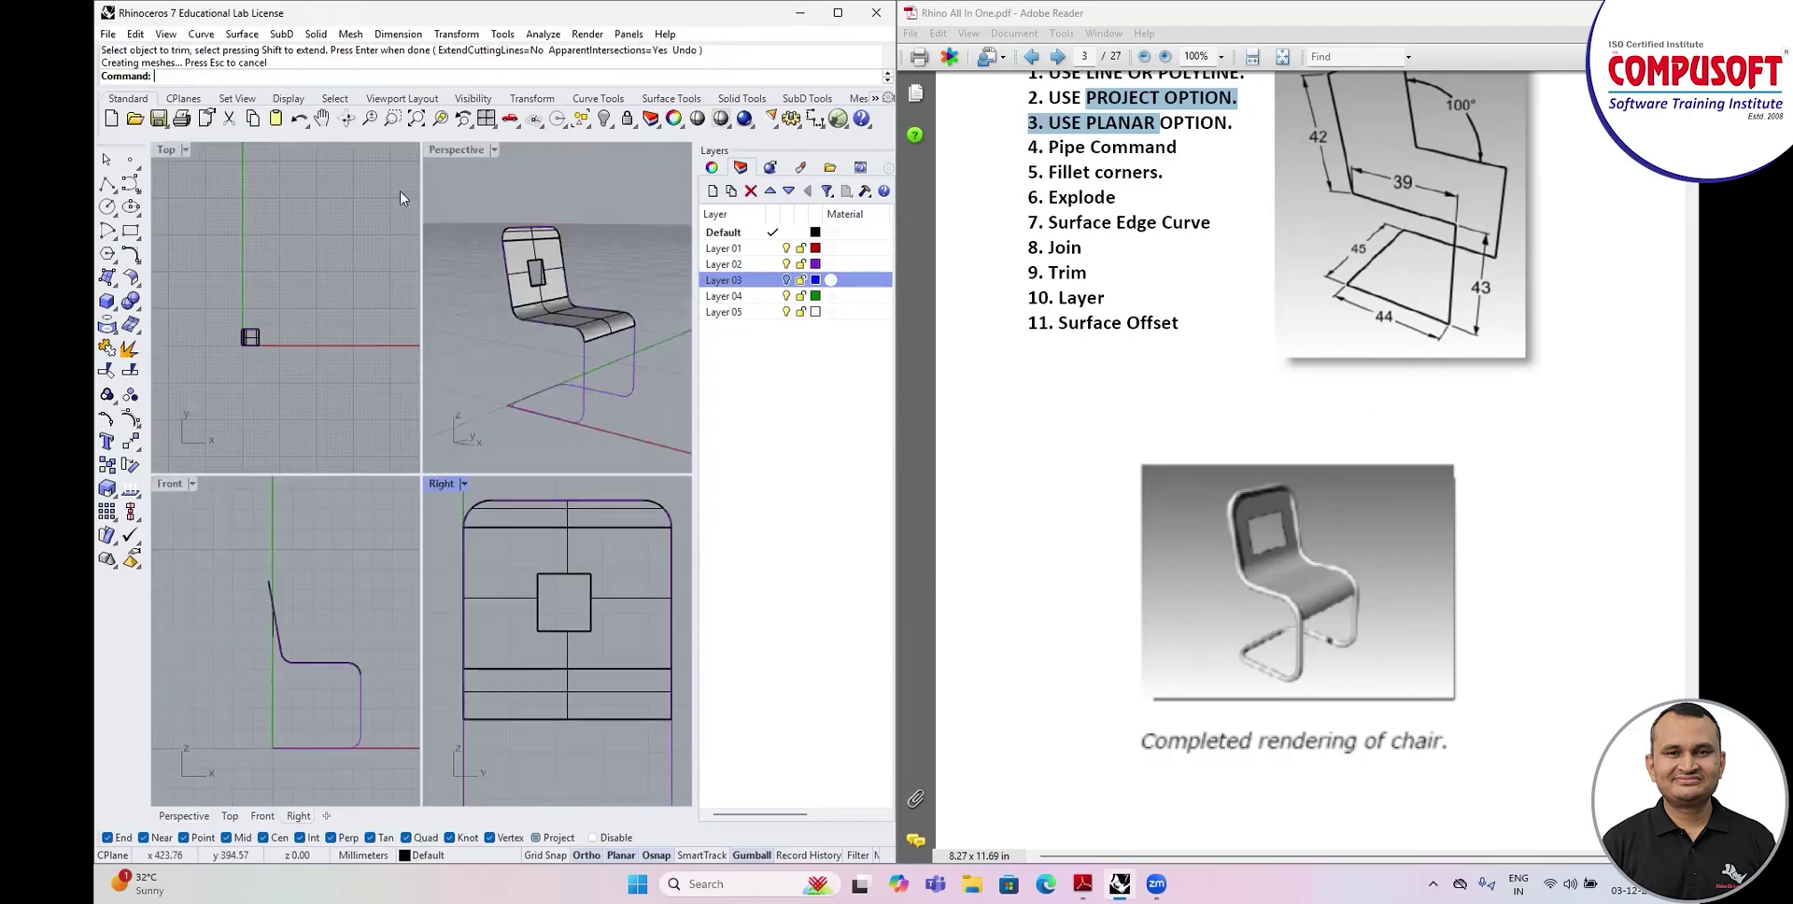
{"action": "double_click", "coordinate": [452, 151]}
{"action": "right_click_drag", "start_coordinate": [486, 322], "coordinate": [439, 341]}
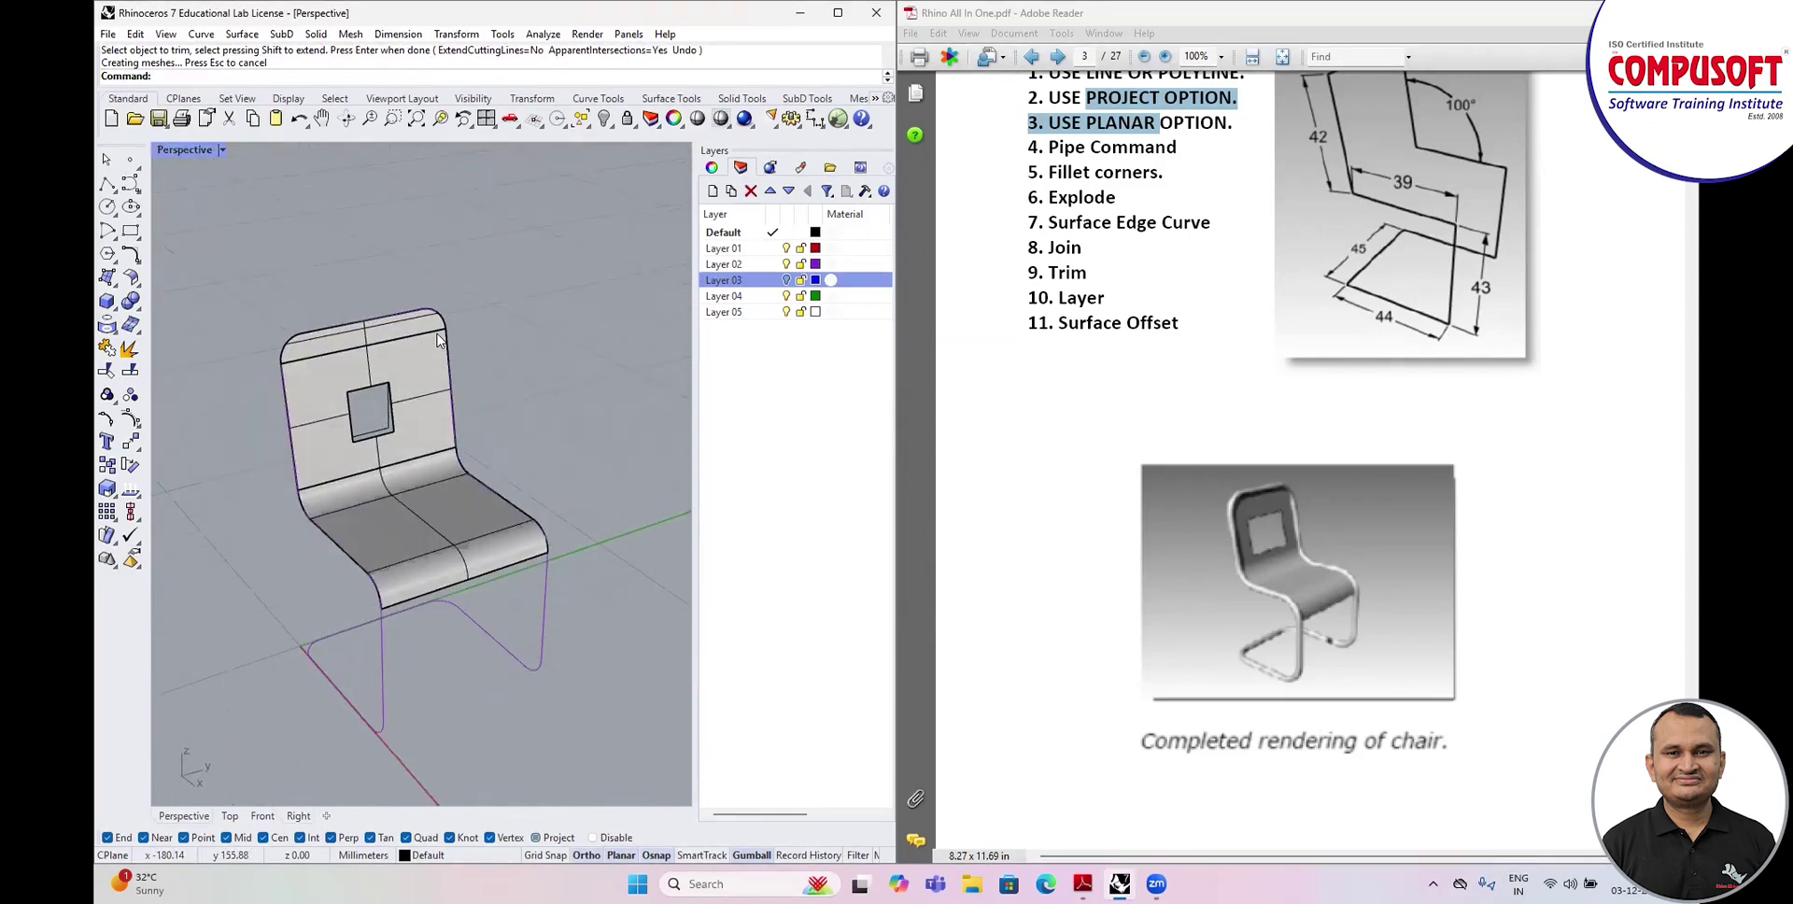
{"action": "type", "text": "Offset"}
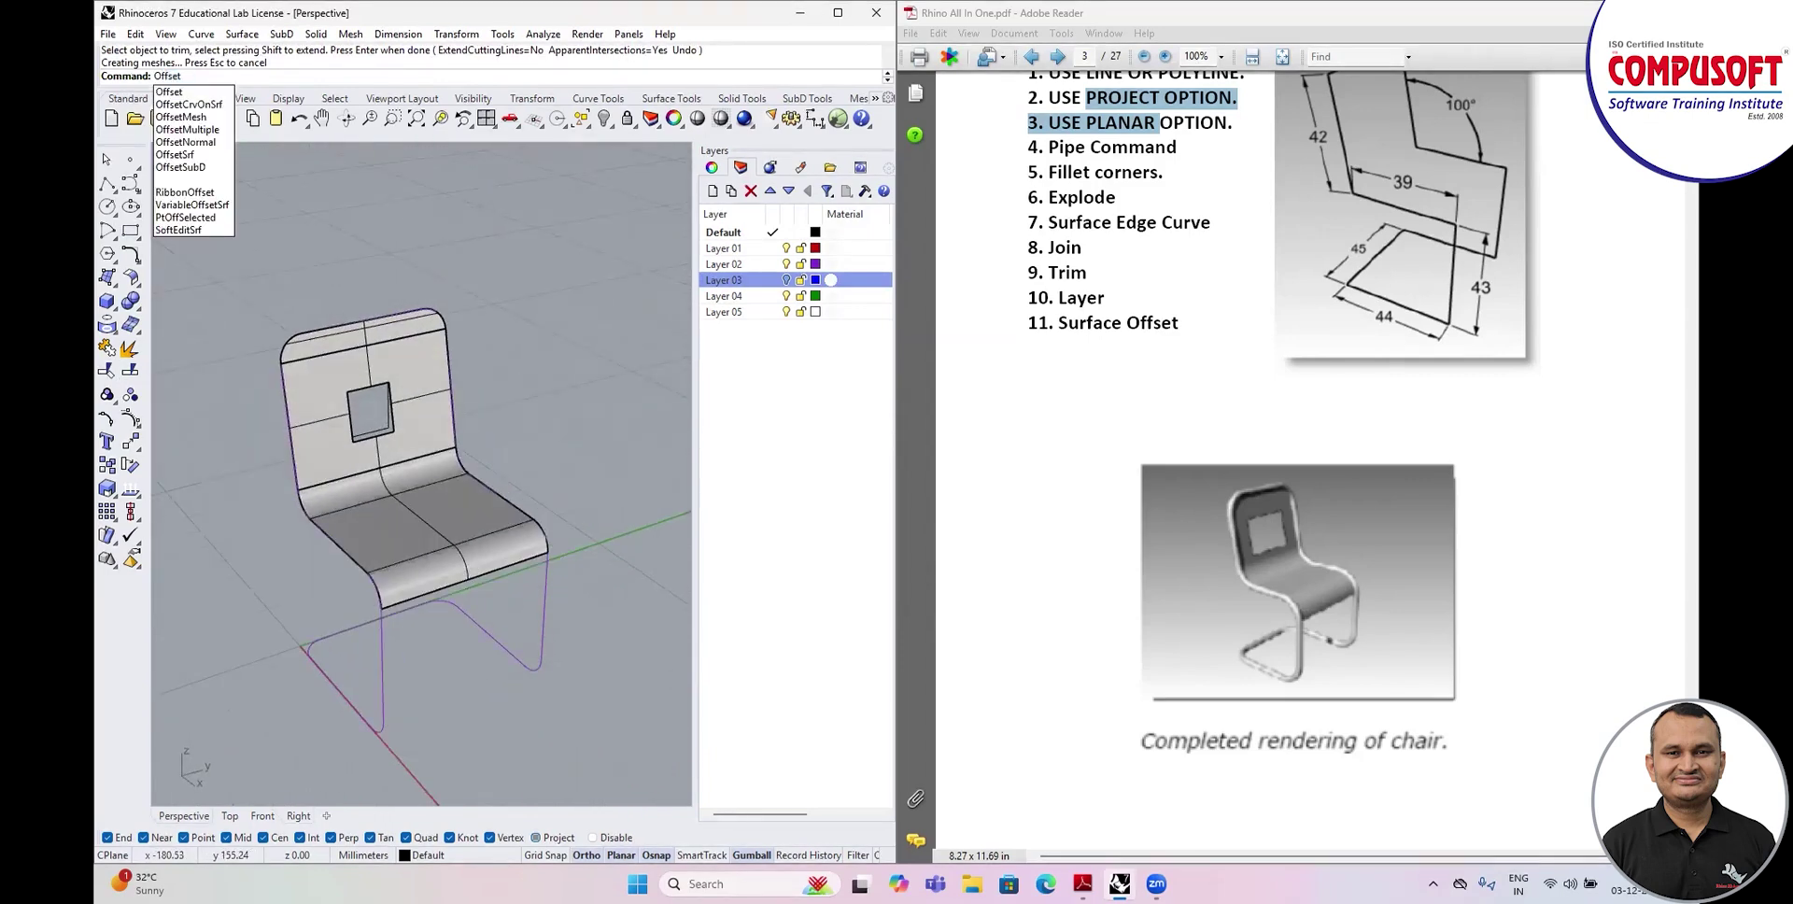
{"action": "left_click", "coordinate": [201, 155]}
{"action": "left_click", "coordinate": [366, 358]}
{"action": "key", "text": "Return"}
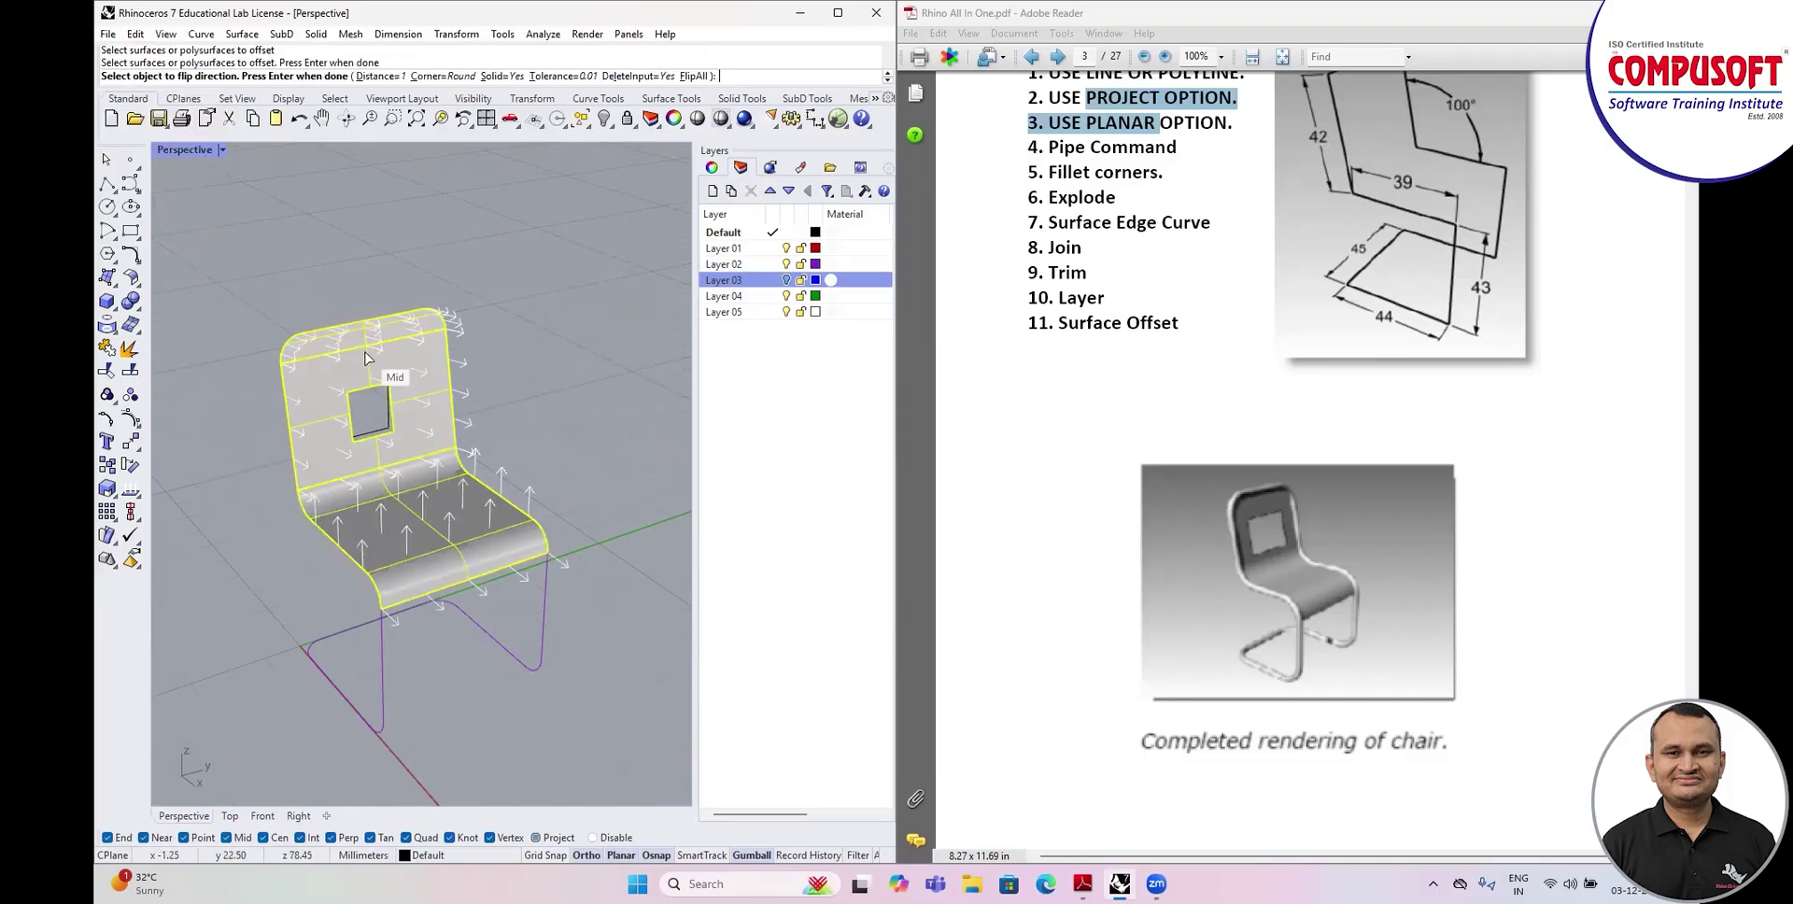
{"action": "key", "text": "Return"}
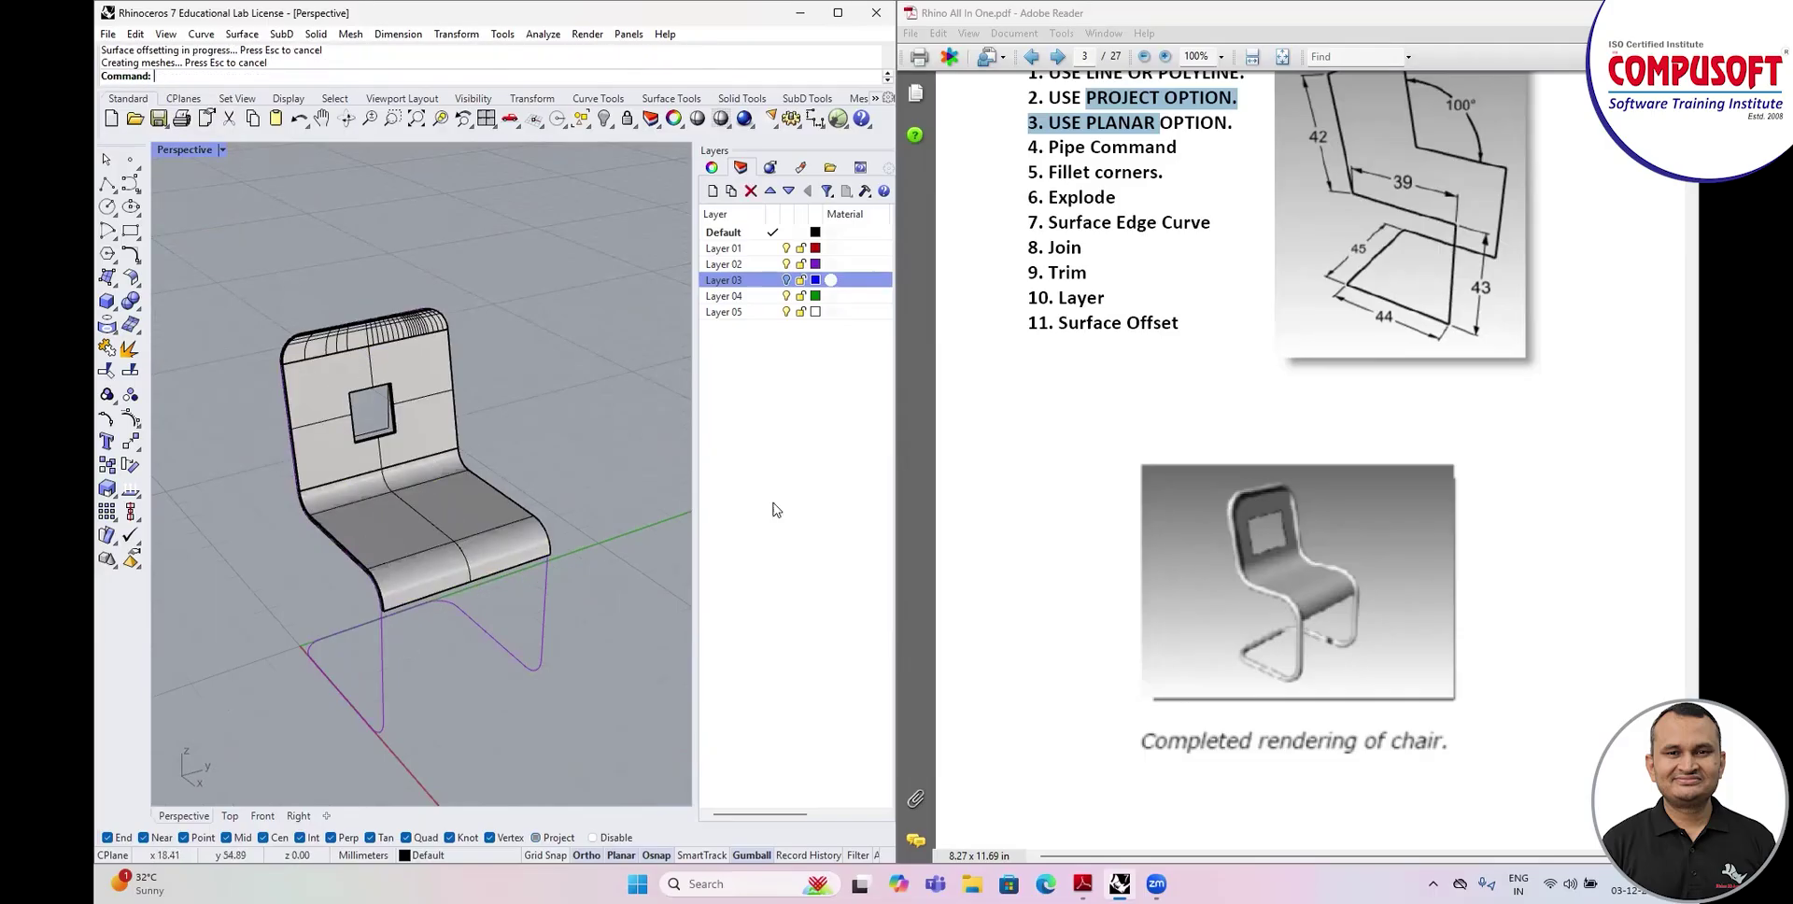
Turn on Layer 03 to show the pipe frame and set the Perspective view's display mode to Rendered.
{"action": "left_click", "coordinate": [787, 281]}
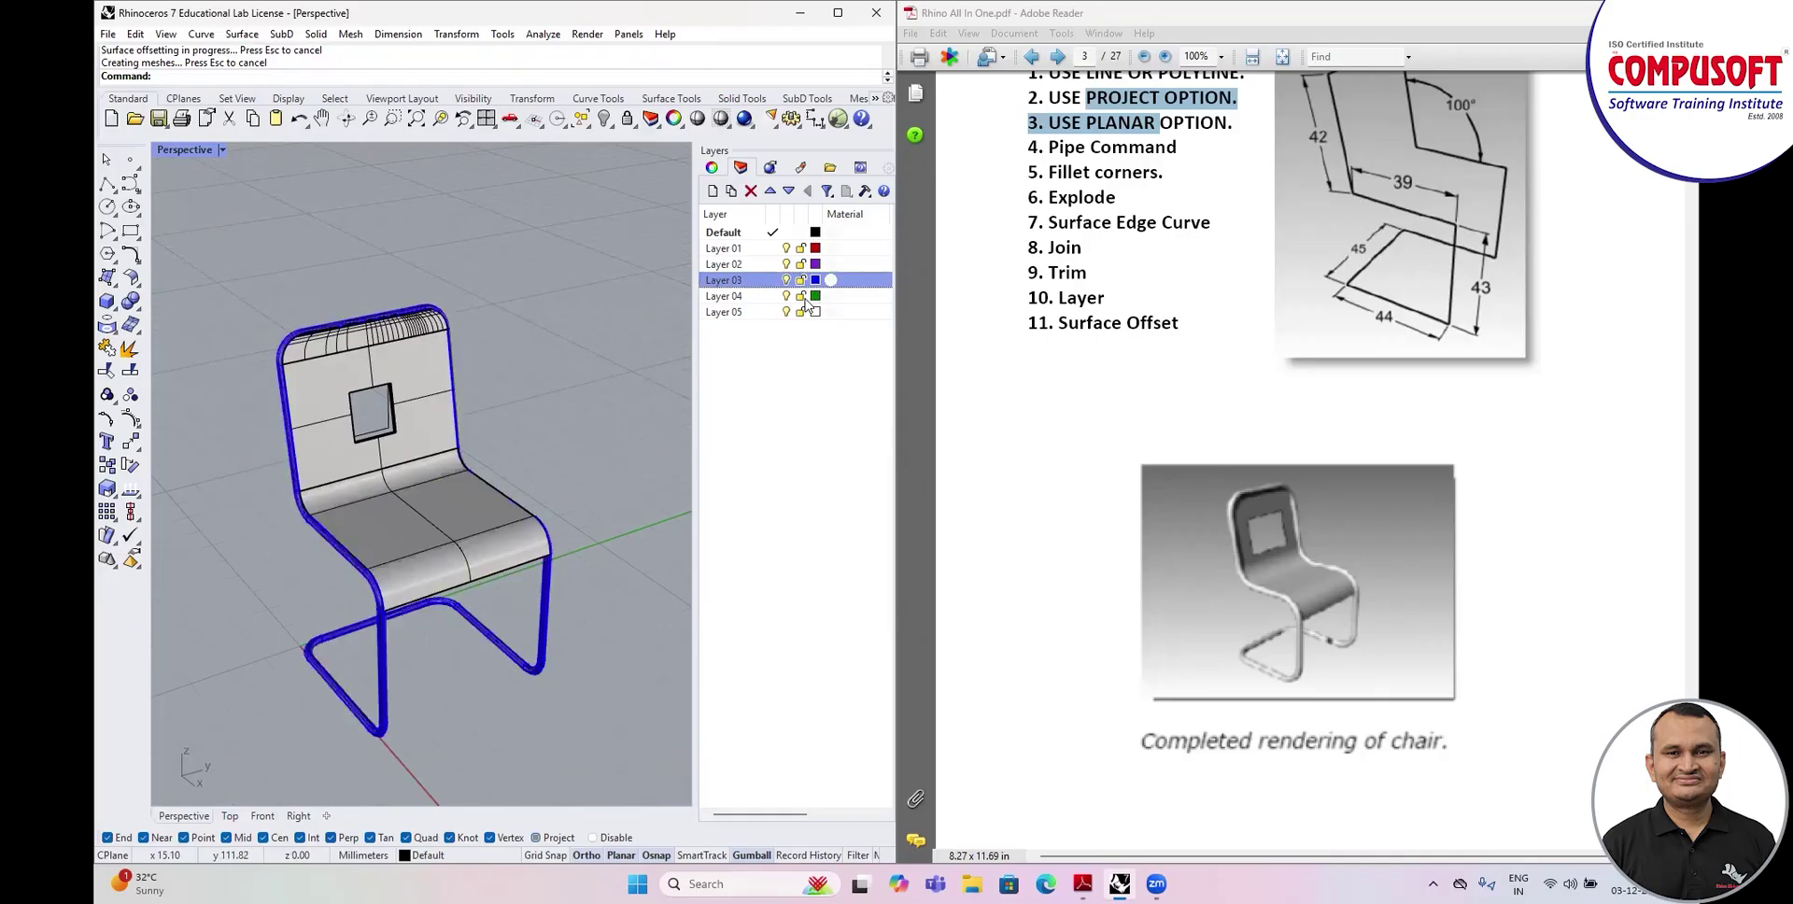
{"action": "left_click", "coordinate": [221, 150]}
{"action": "left_click", "coordinate": [205, 250]}
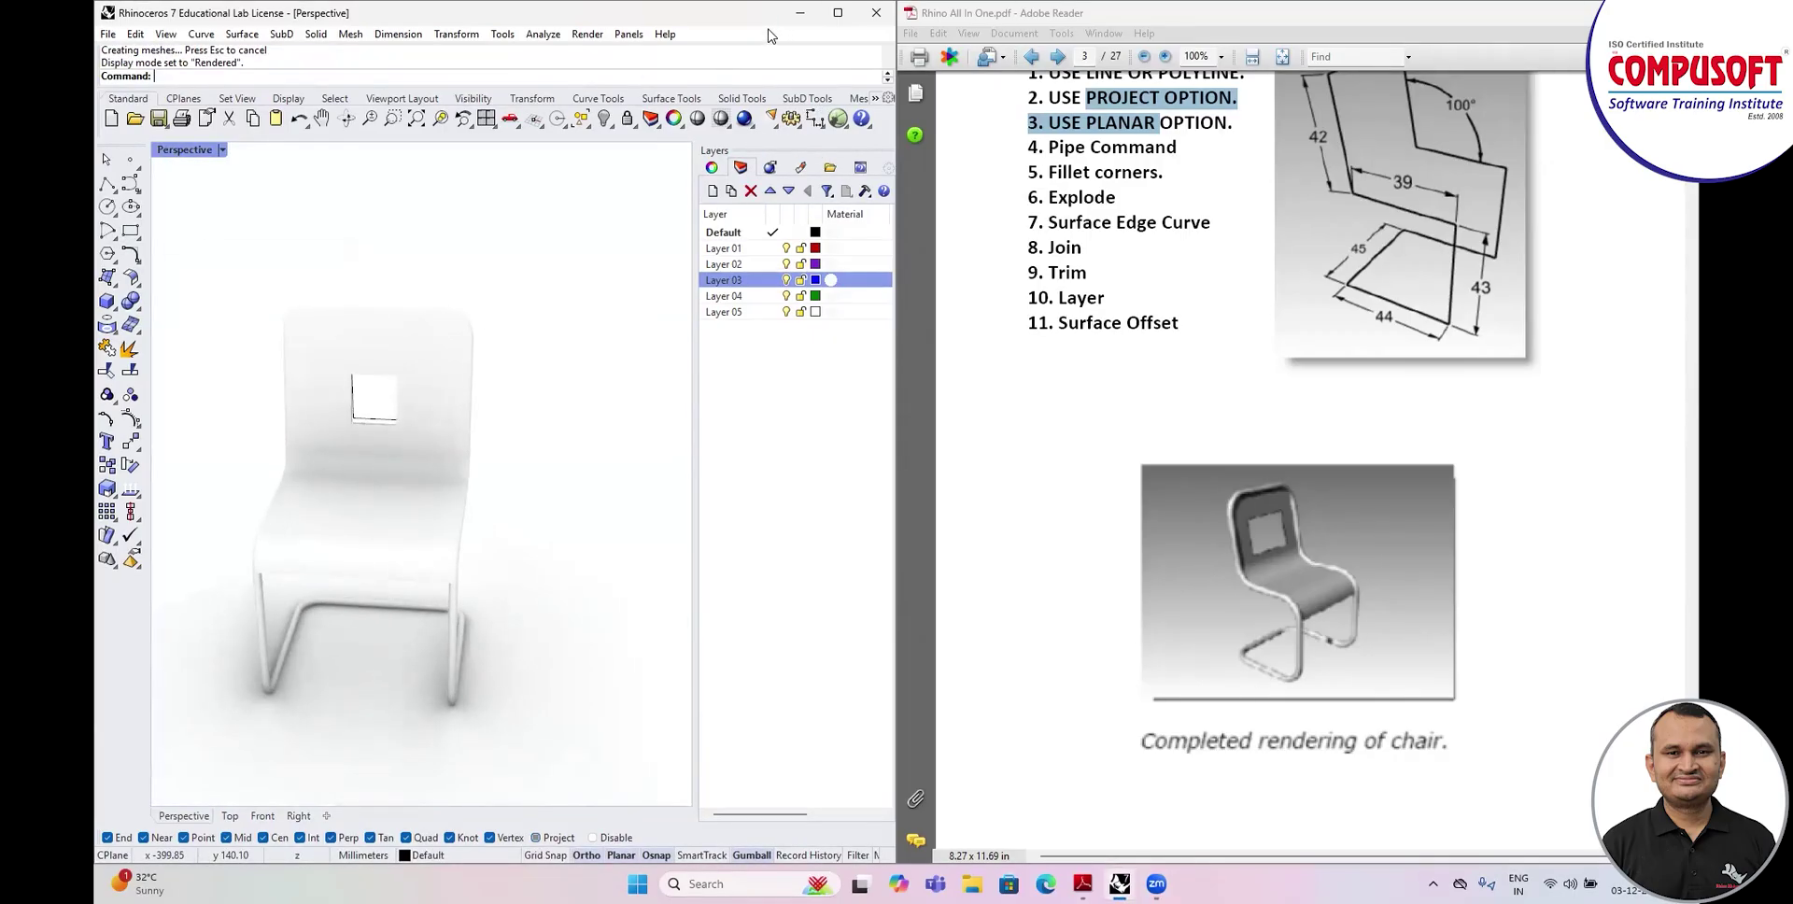
Maximize the Rhino window, cancelling the request to close the unsaved model.
{"action": "left_click", "coordinate": [837, 12]}
{"action": "left_click", "coordinate": [848, 143]}
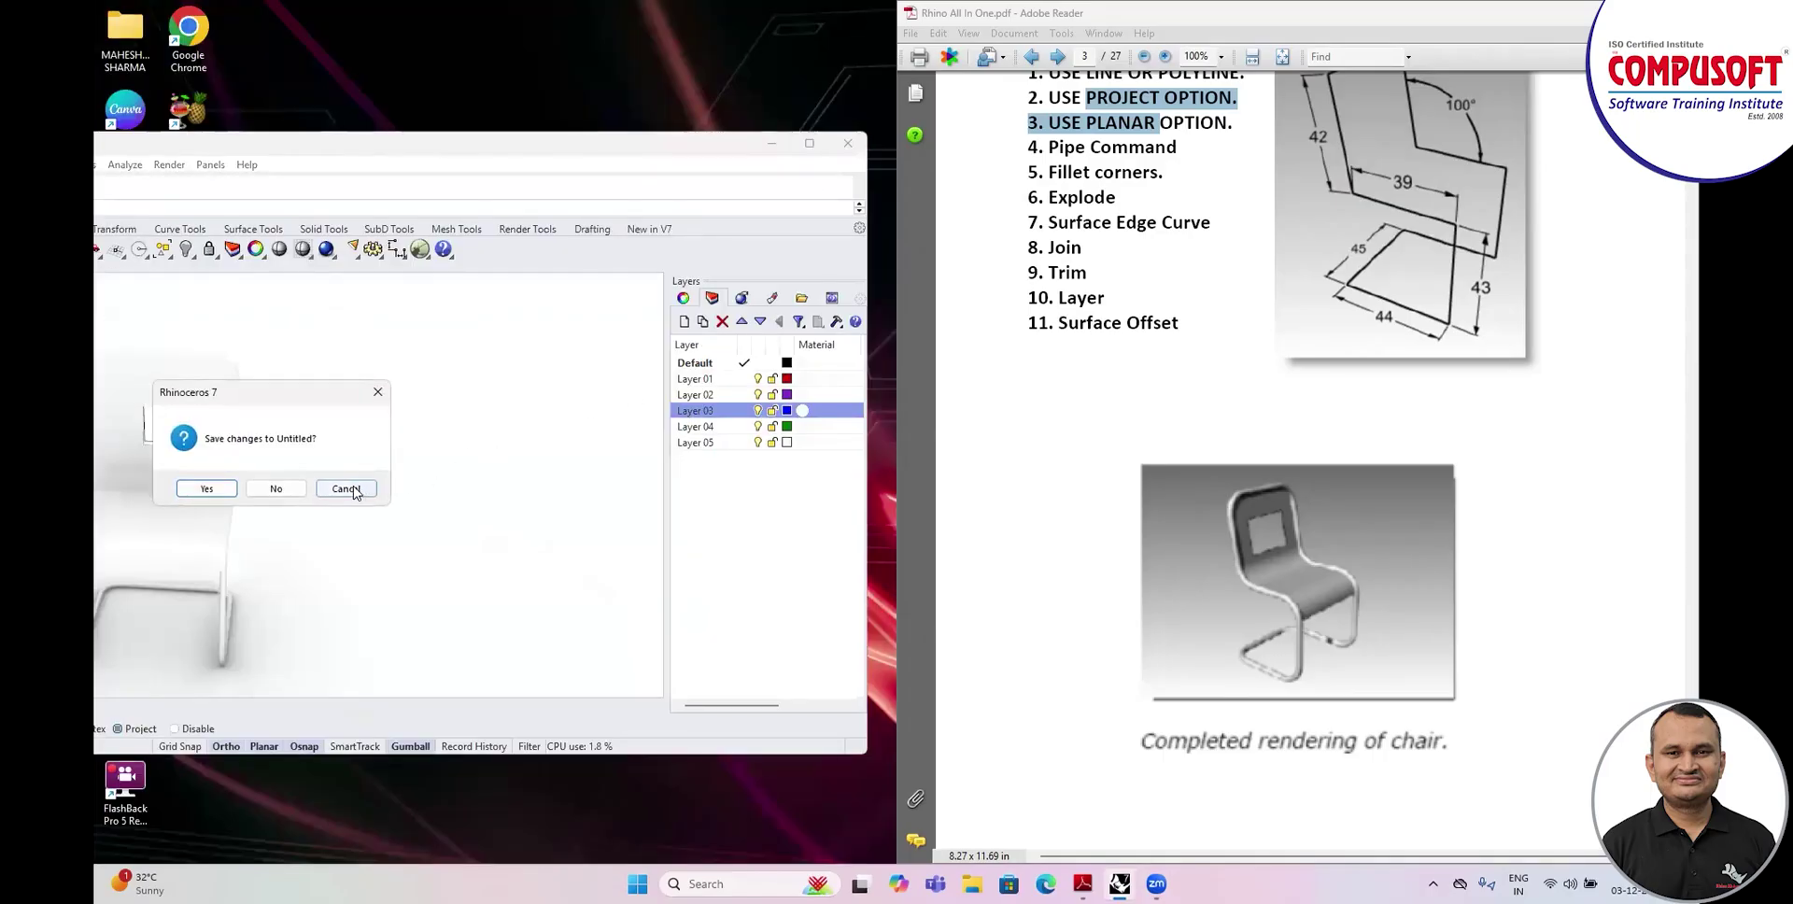
{"action": "left_click", "coordinate": [345, 488]}
{"action": "left_click", "coordinate": [810, 143]}
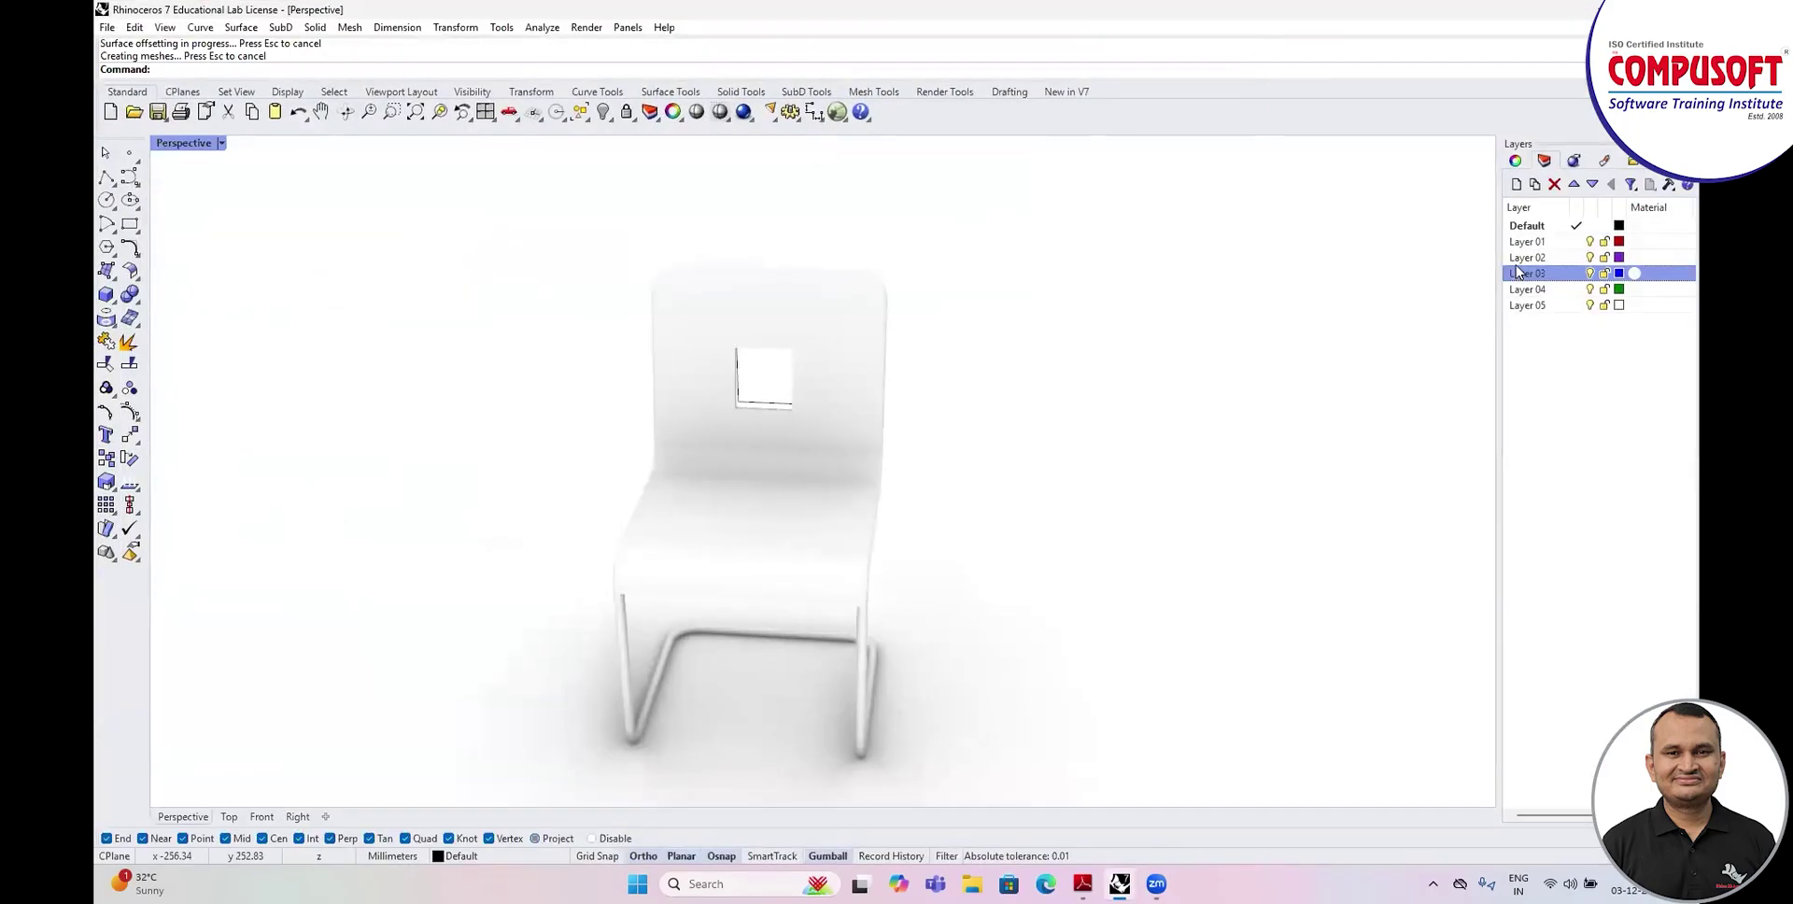
Open and widen the rendering settings, and review the resolution, quality, lighting and wireframe options.
{"action": "left_click", "coordinate": [1574, 161]}
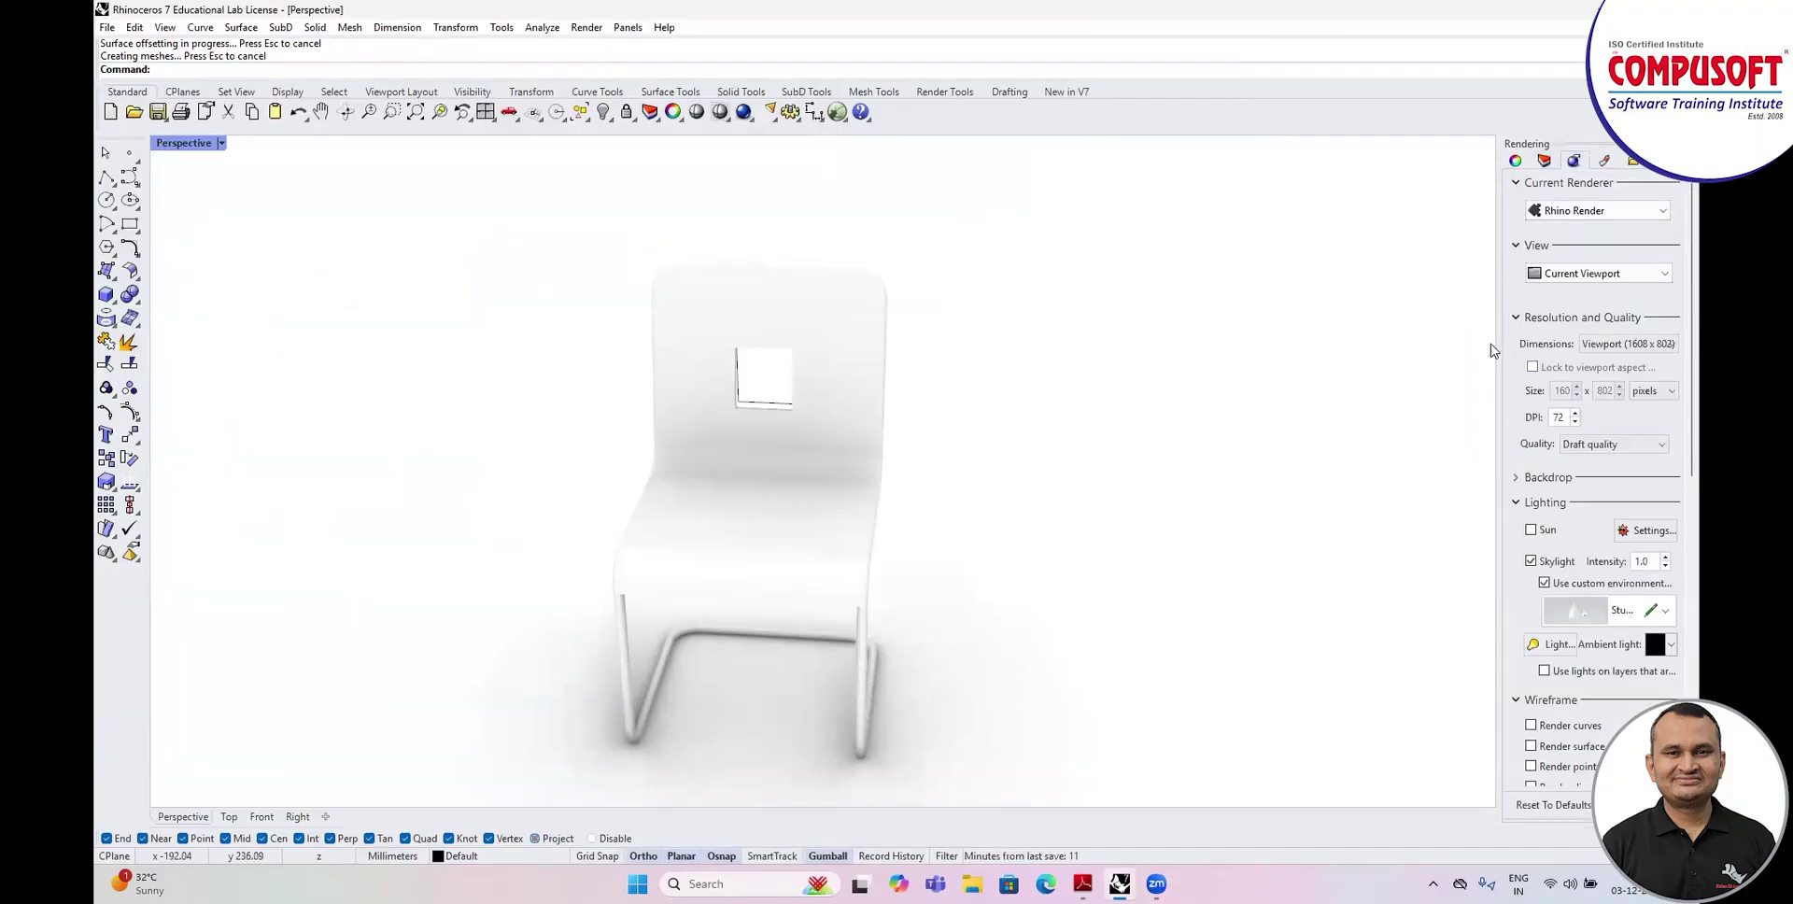
{"action": "left_click_drag", "start_coordinate": [1498, 347], "coordinate": [1458, 342]}
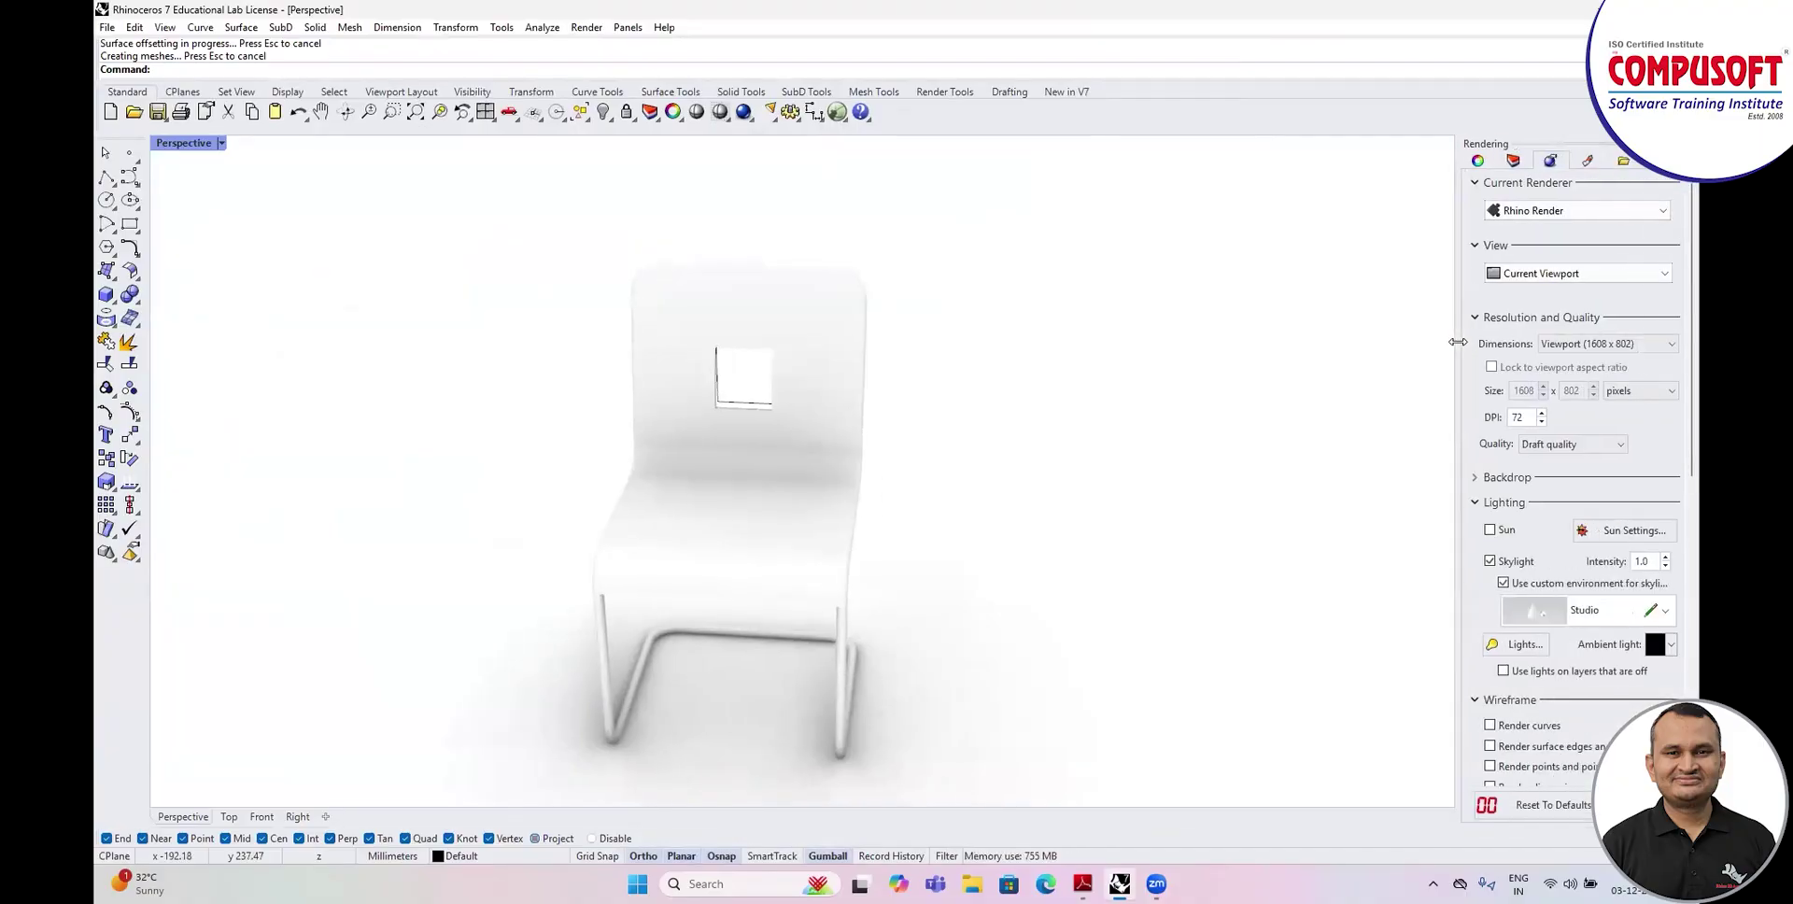
{"action": "scroll", "coordinate": [1552, 537], "scroll_direction": "down", "scroll_amount": 6}
{"action": "scroll", "coordinate": [1548, 545], "scroll_direction": "up", "scroll_amount": 4}
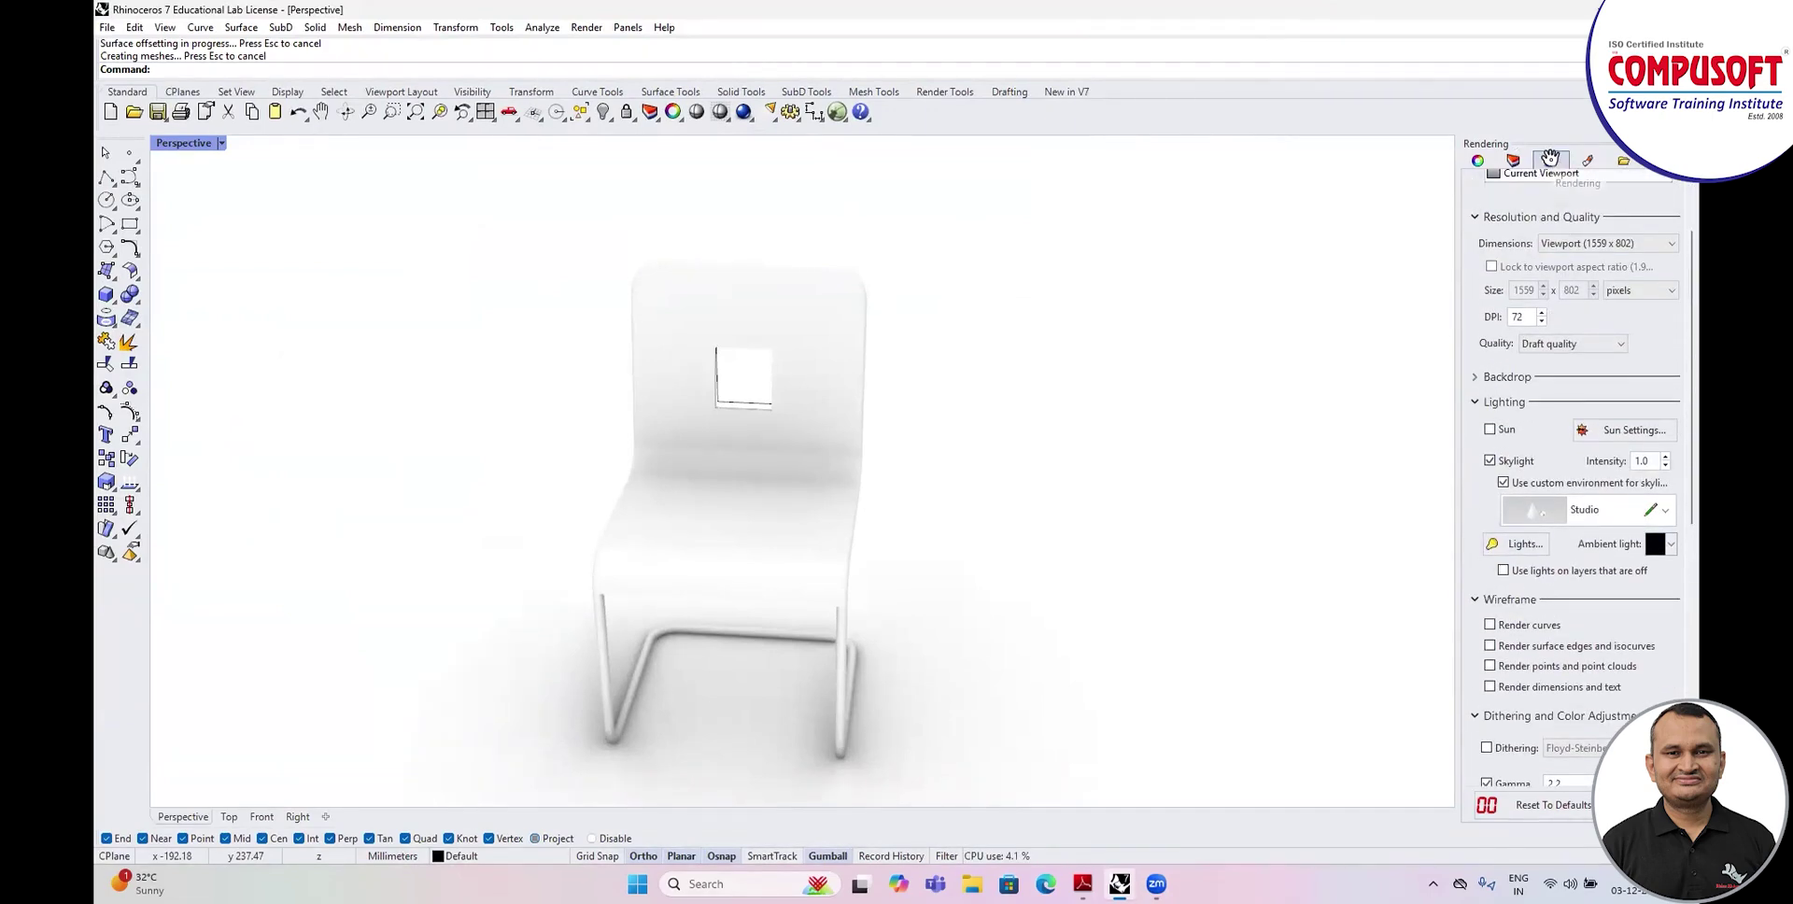
{"action": "scroll", "coordinate": [1552, 308], "scroll_direction": "up", "scroll_amount": 3}
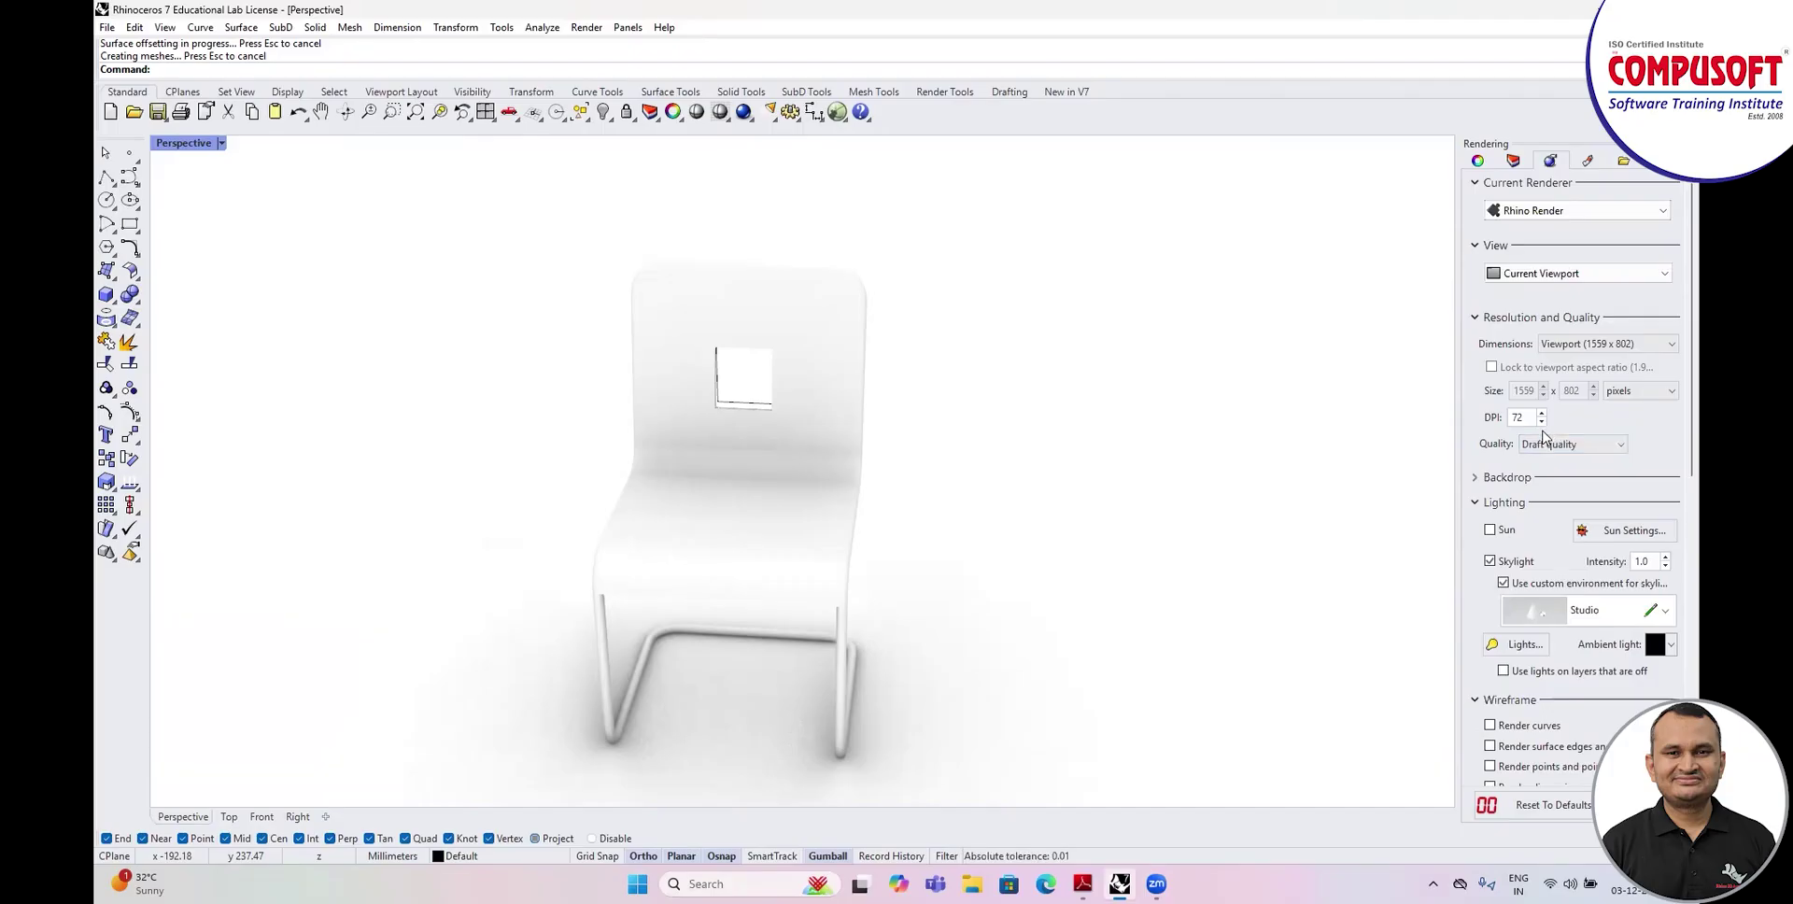
{"action": "scroll", "coordinate": [1517, 533], "scroll_direction": "down", "scroll_amount": 5}
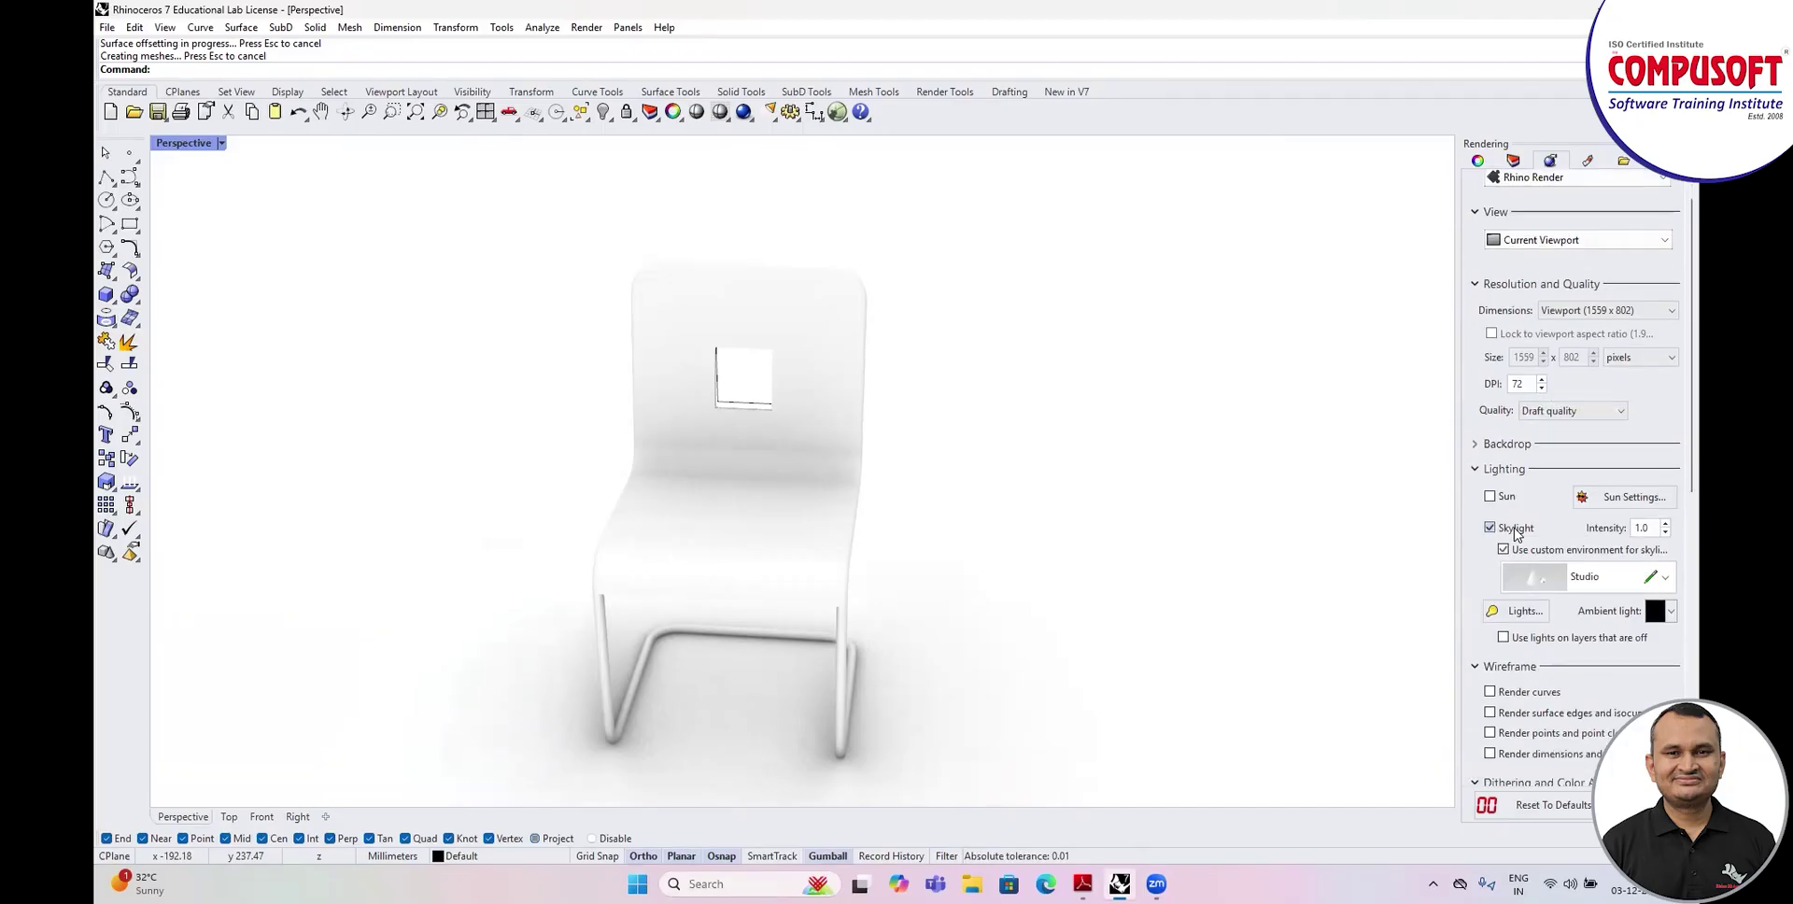
{"action": "scroll", "coordinate": [1565, 513], "scroll_direction": "down", "scroll_amount": 7}
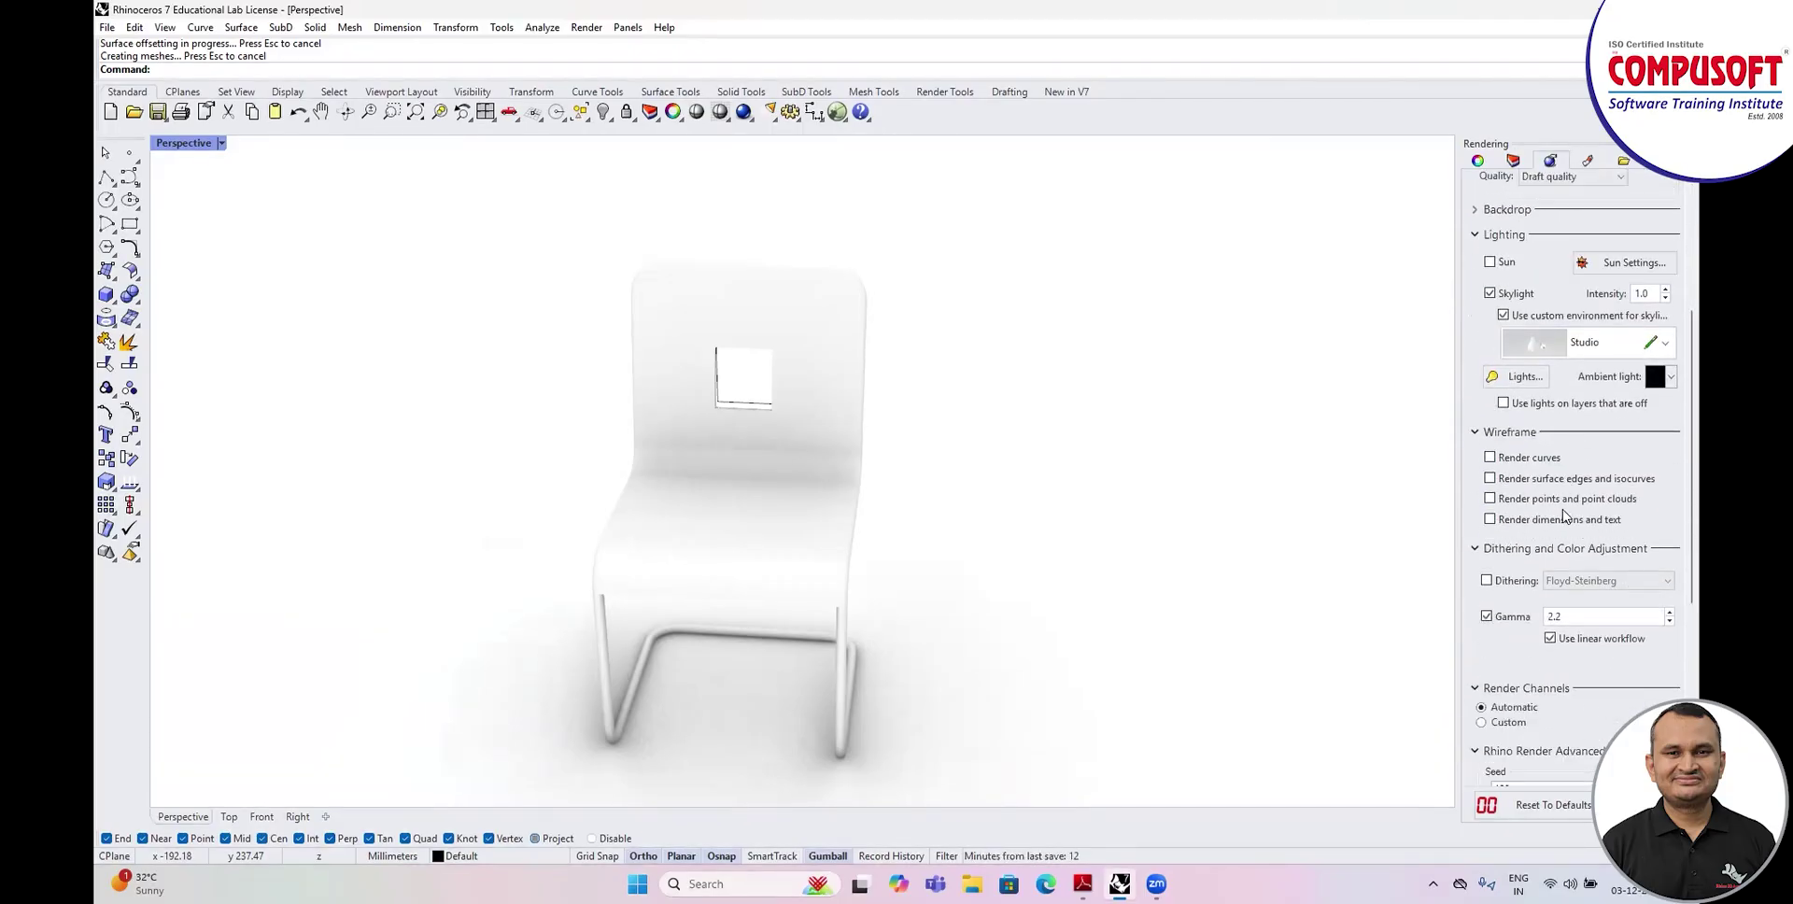
{"action": "scroll", "coordinate": [1565, 517], "scroll_direction": "up", "scroll_amount": 11}
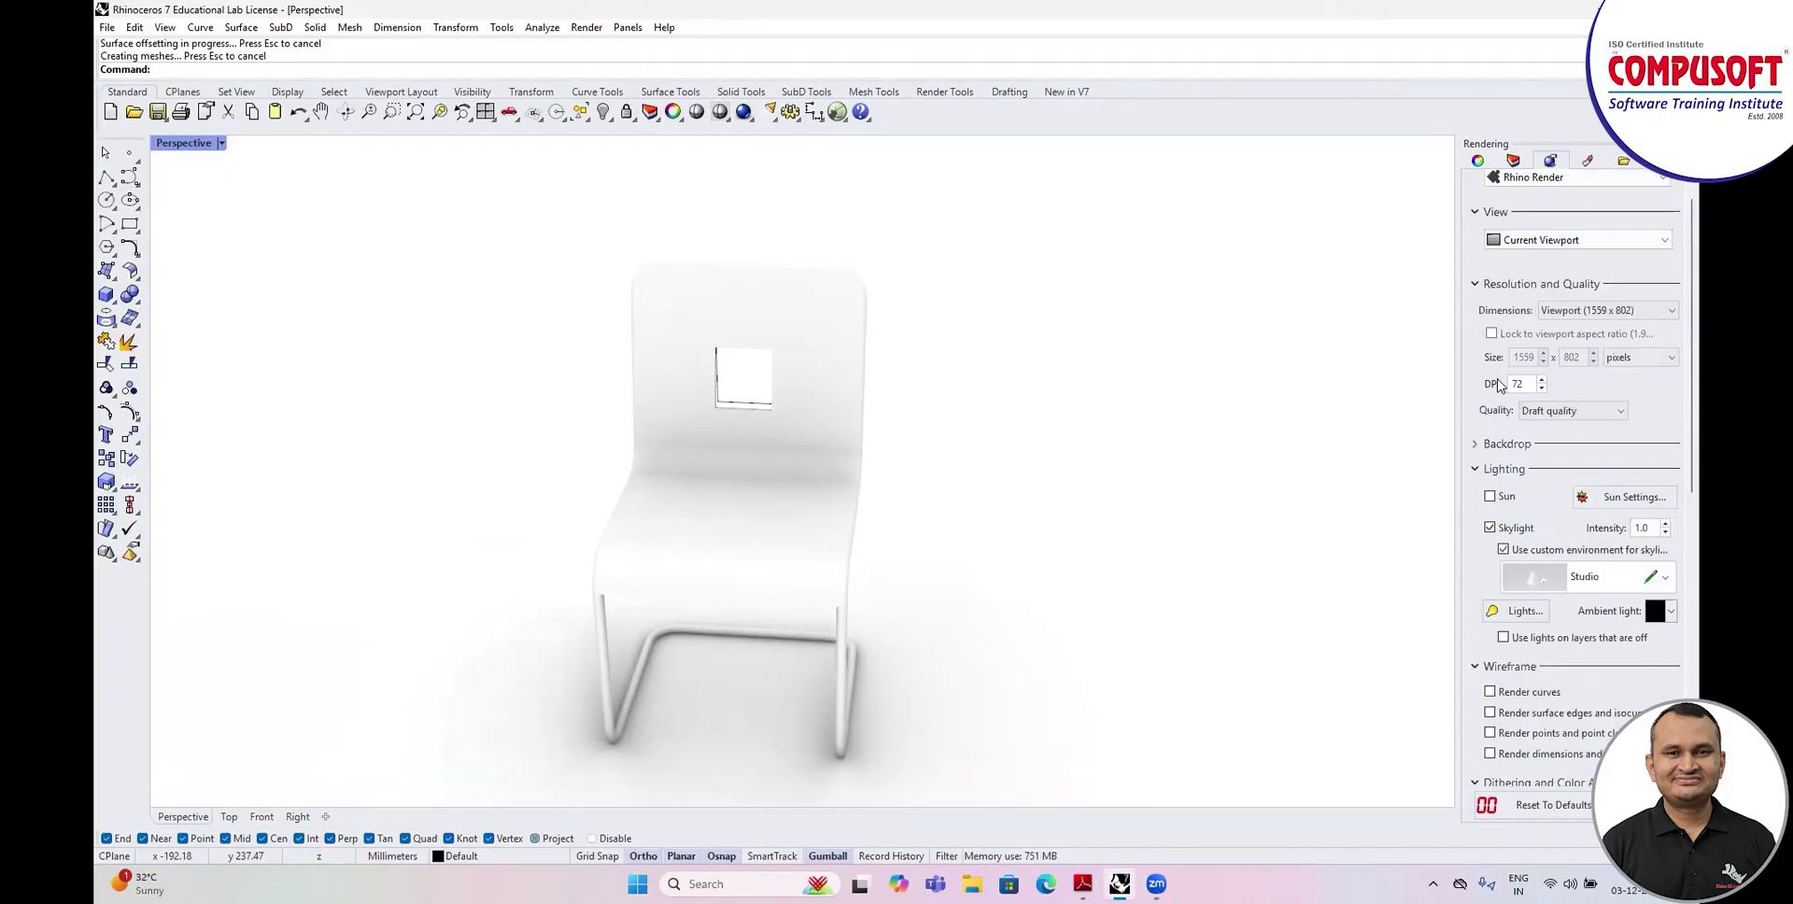
{"action": "scroll", "coordinate": [1511, 403], "scroll_direction": "up", "scroll_amount": 1}
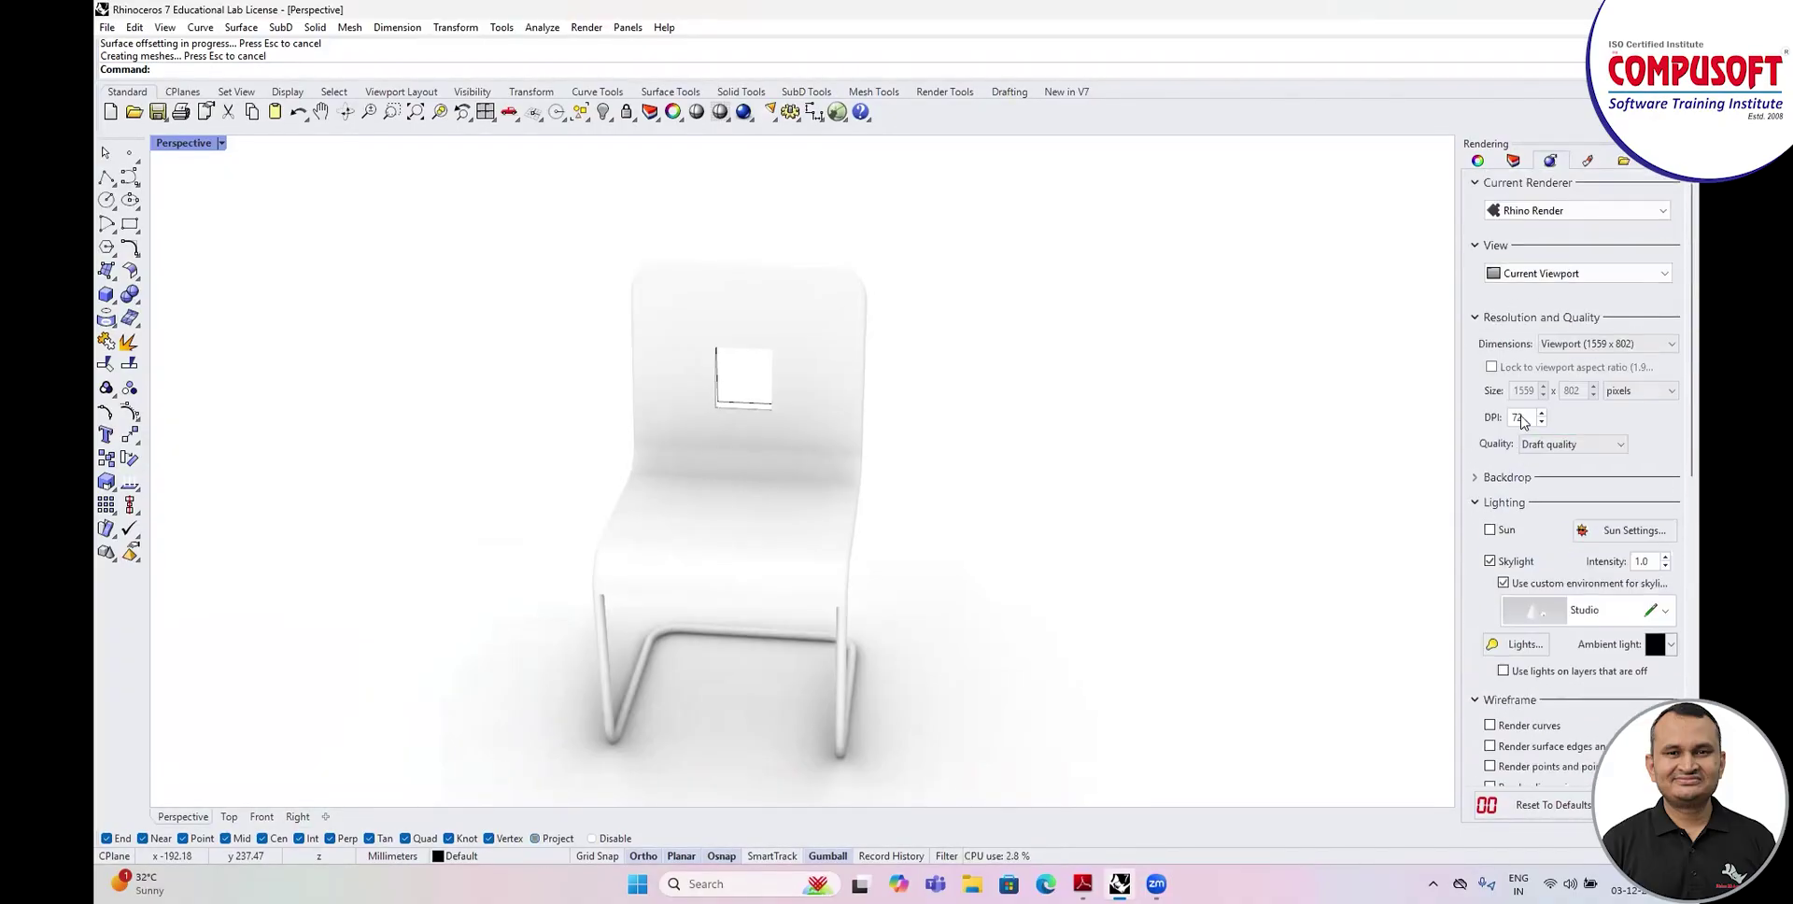
Set the rendering backdrop's solid color to a light pink and orbit the Perspective view to show the chair from an angle.
{"action": "left_click", "coordinate": [1484, 480]}
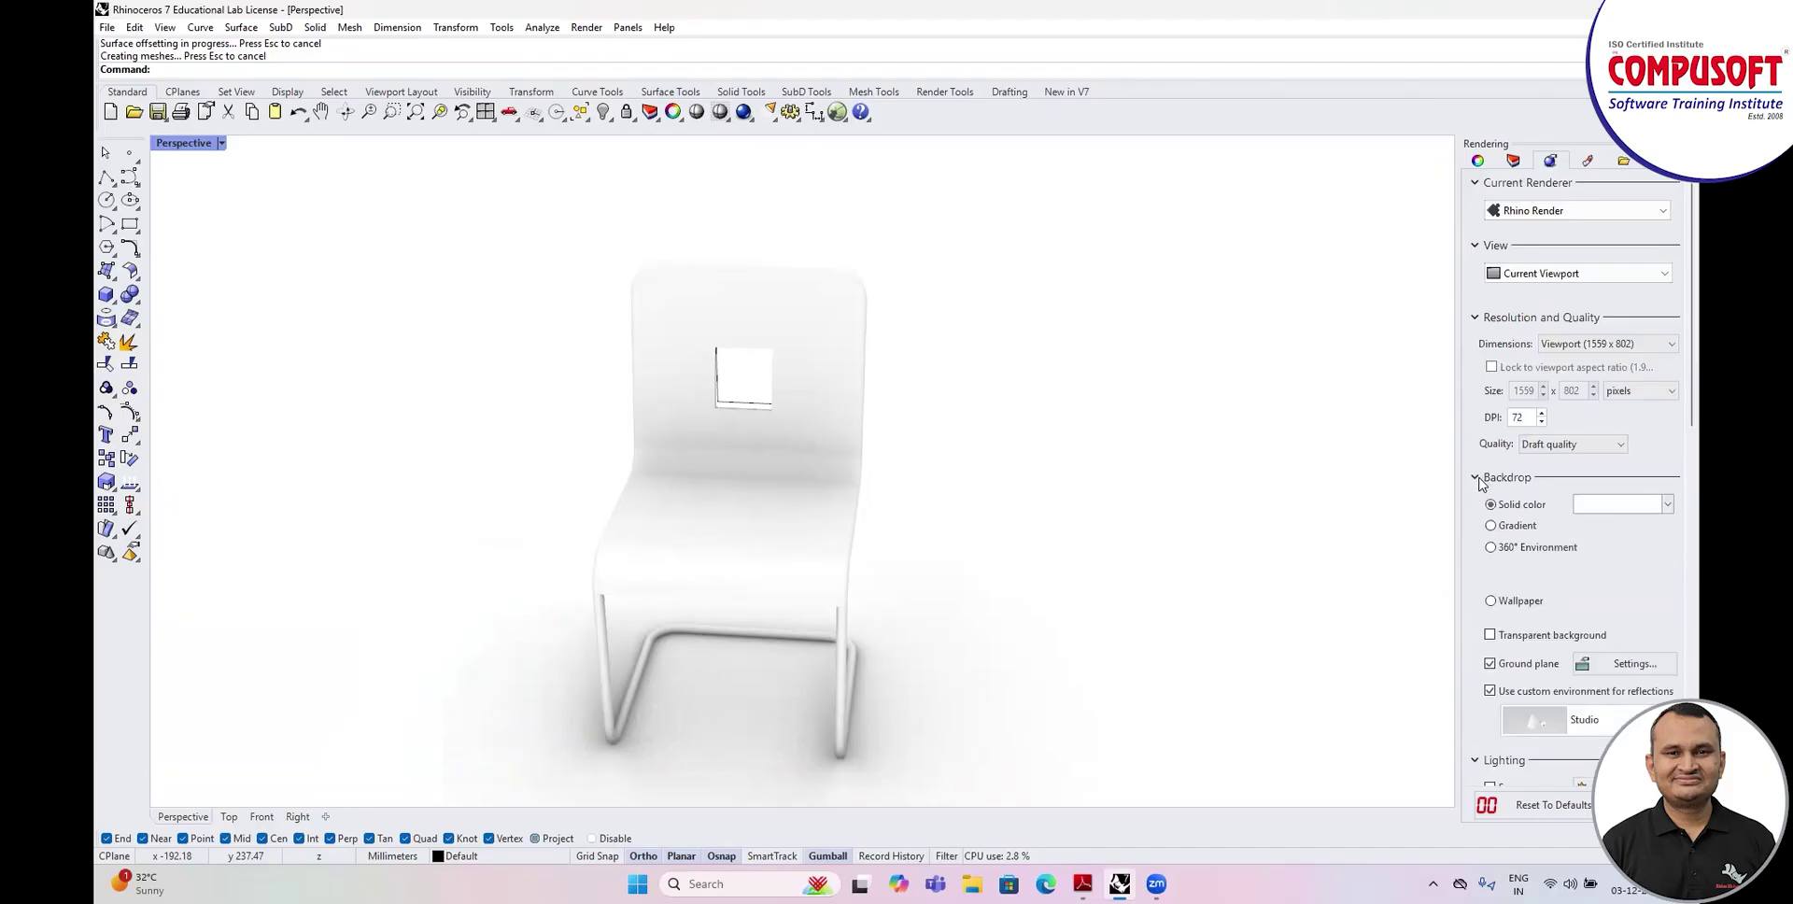
{"action": "left_click", "coordinate": [1615, 504]}
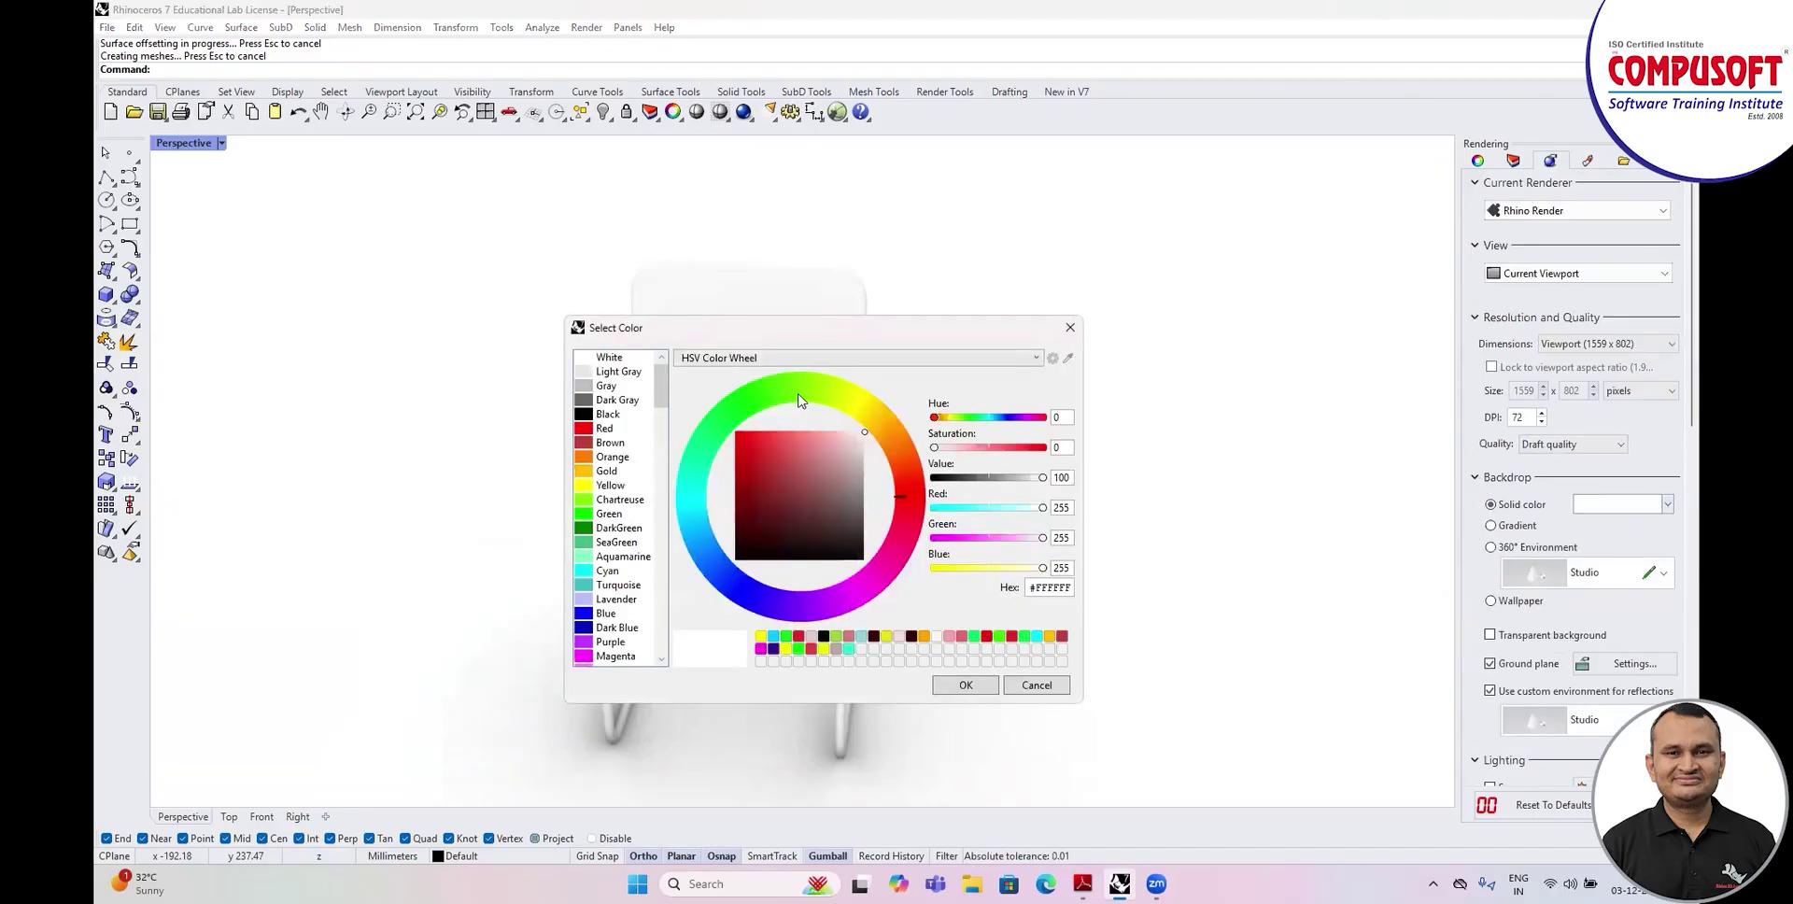
{"action": "left_click", "coordinate": [845, 441]}
{"action": "left_click_drag", "start_coordinate": [847, 446], "coordinate": [853, 443]}
{"action": "left_click", "coordinate": [950, 690]}
{"action": "right_click_drag", "start_coordinate": [801, 608], "coordinate": [1132, 734]}
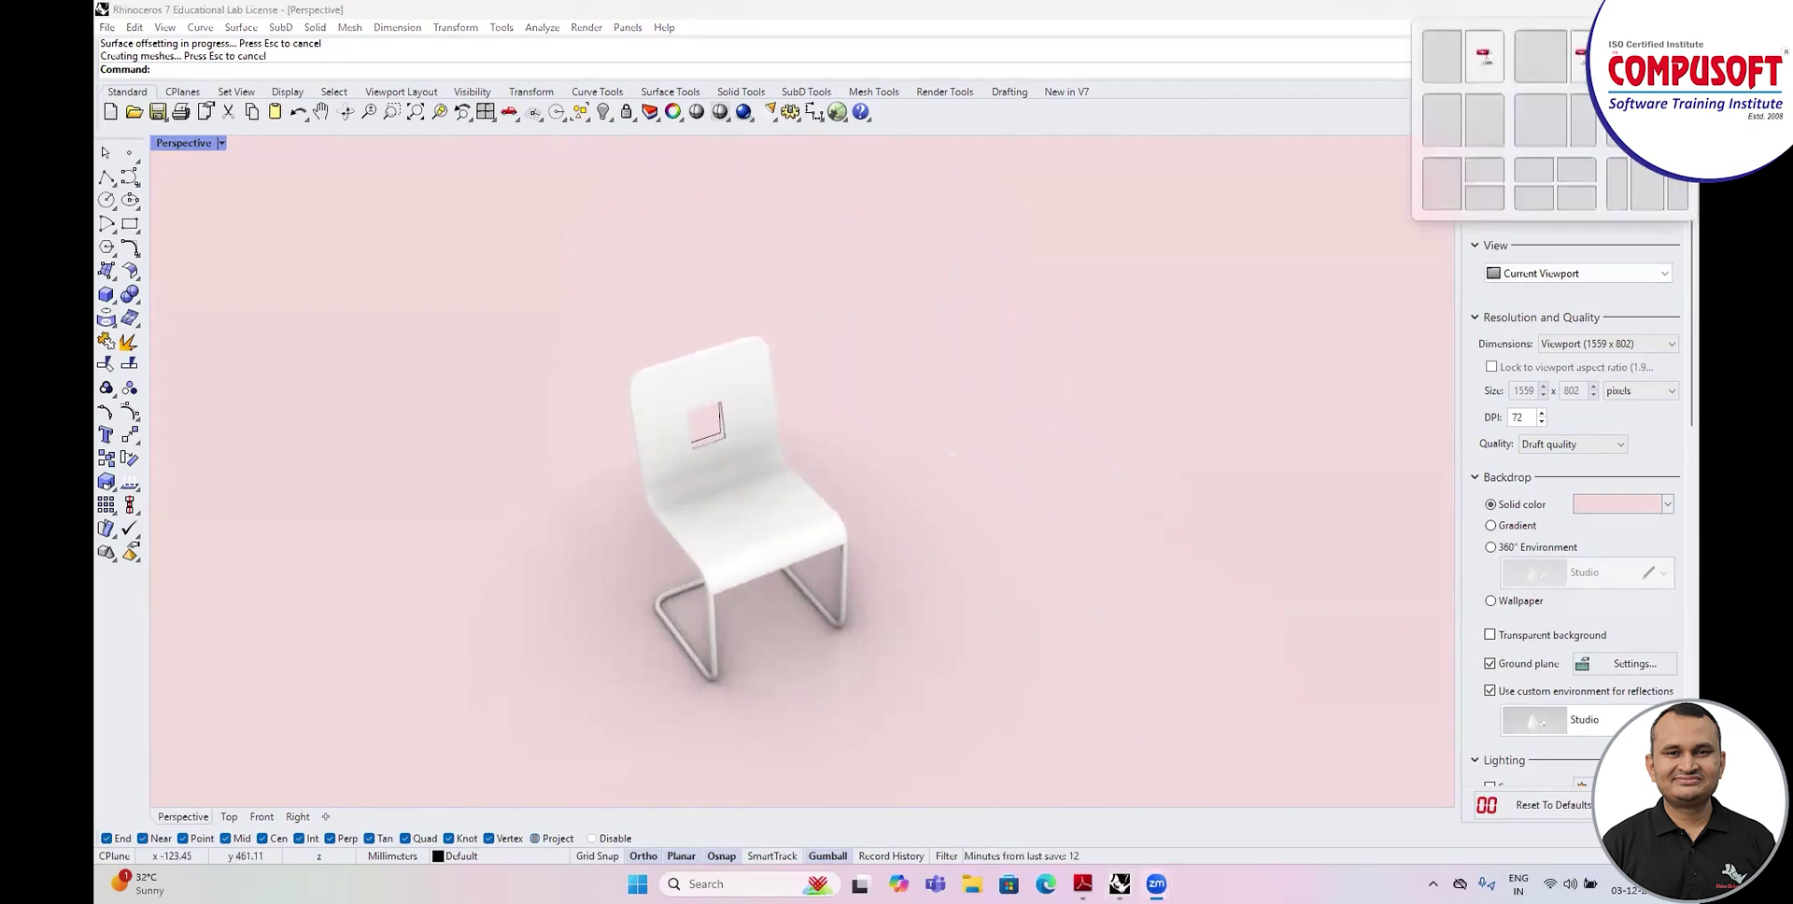
Switch to the exercise PDF in Adobe Reader, review the exercises that follow the chair, and return to Rhino.
{"action": "left_click", "coordinate": [1082, 883]}
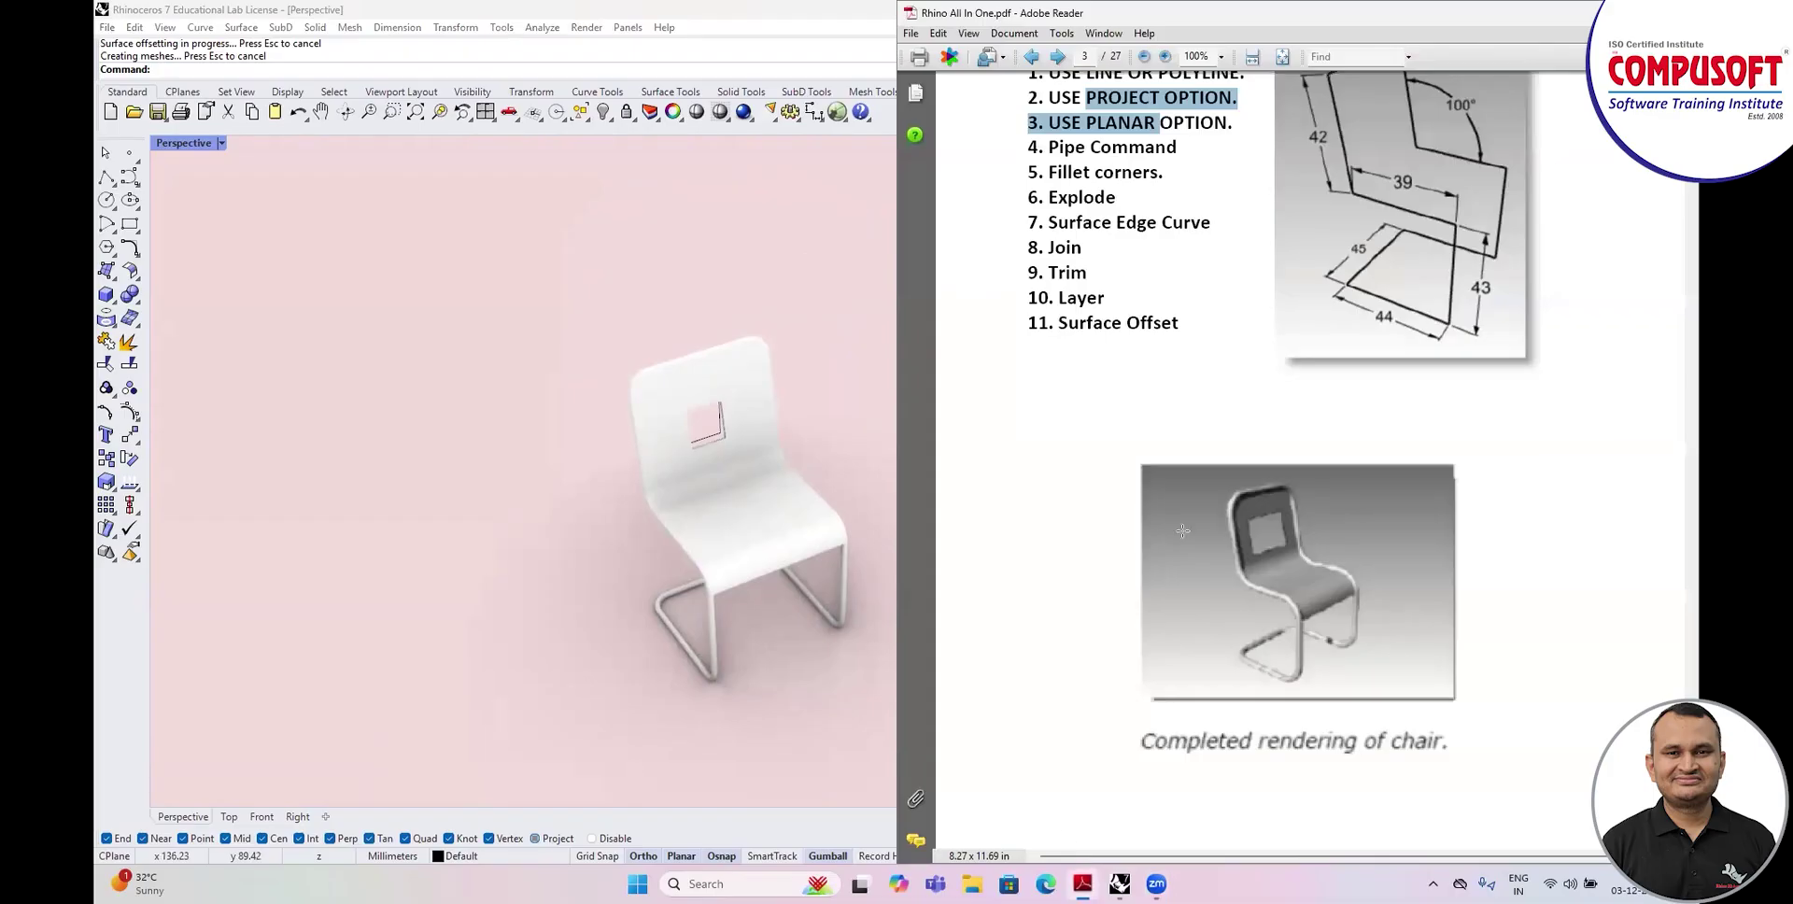
{"action": "scroll", "coordinate": [1183, 530], "scroll_direction": "down", "scroll_amount": 10}
{"action": "scroll", "coordinate": [1187, 528], "scroll_direction": "down", "scroll_amount": 1}
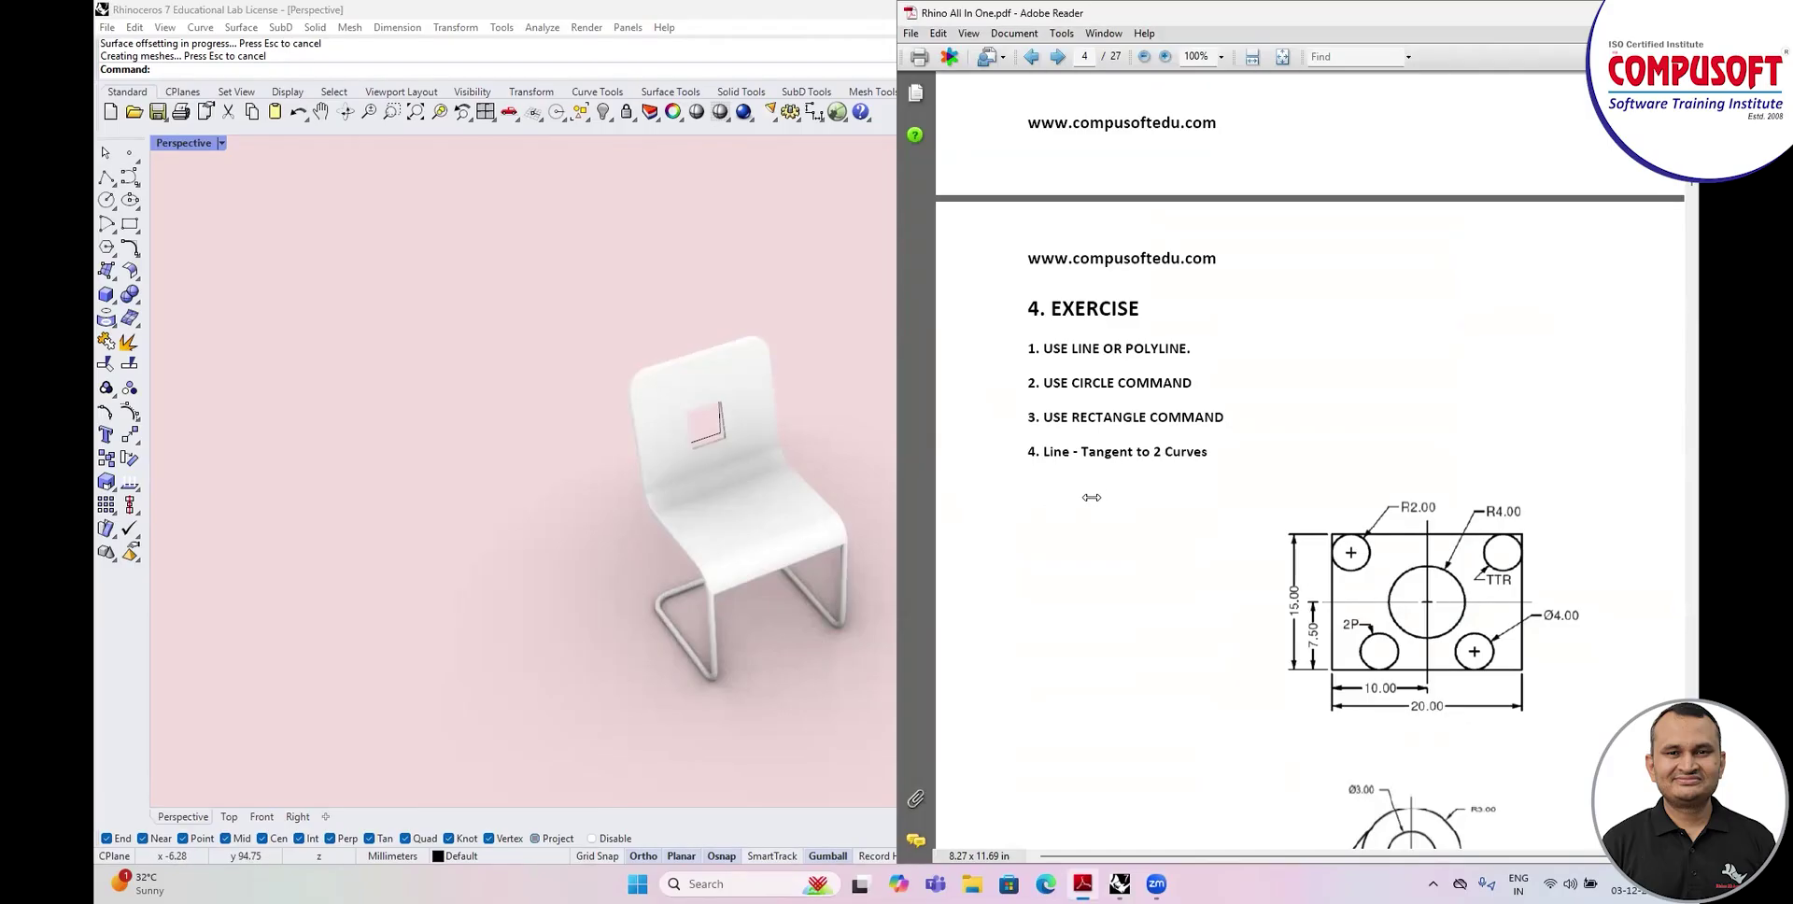
{"action": "scroll", "coordinate": [1091, 497], "scroll_direction": "down", "scroll_amount": 15}
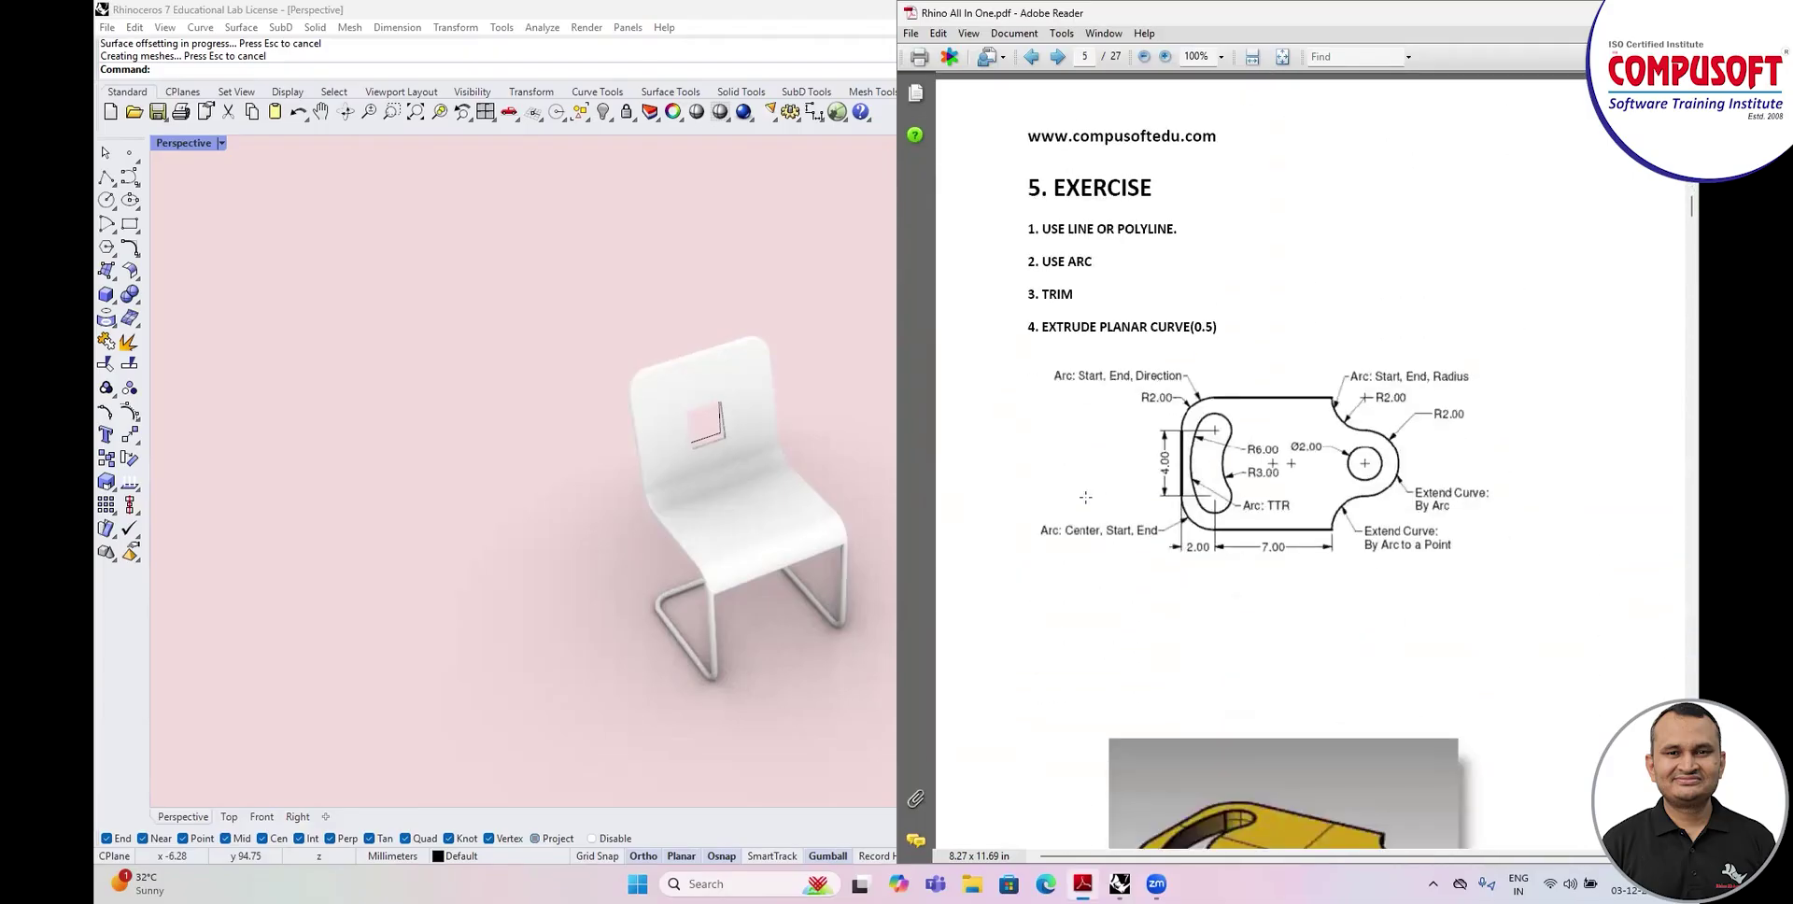
{"action": "scroll", "coordinate": [1083, 498], "scroll_direction": "down", "scroll_amount": 15}
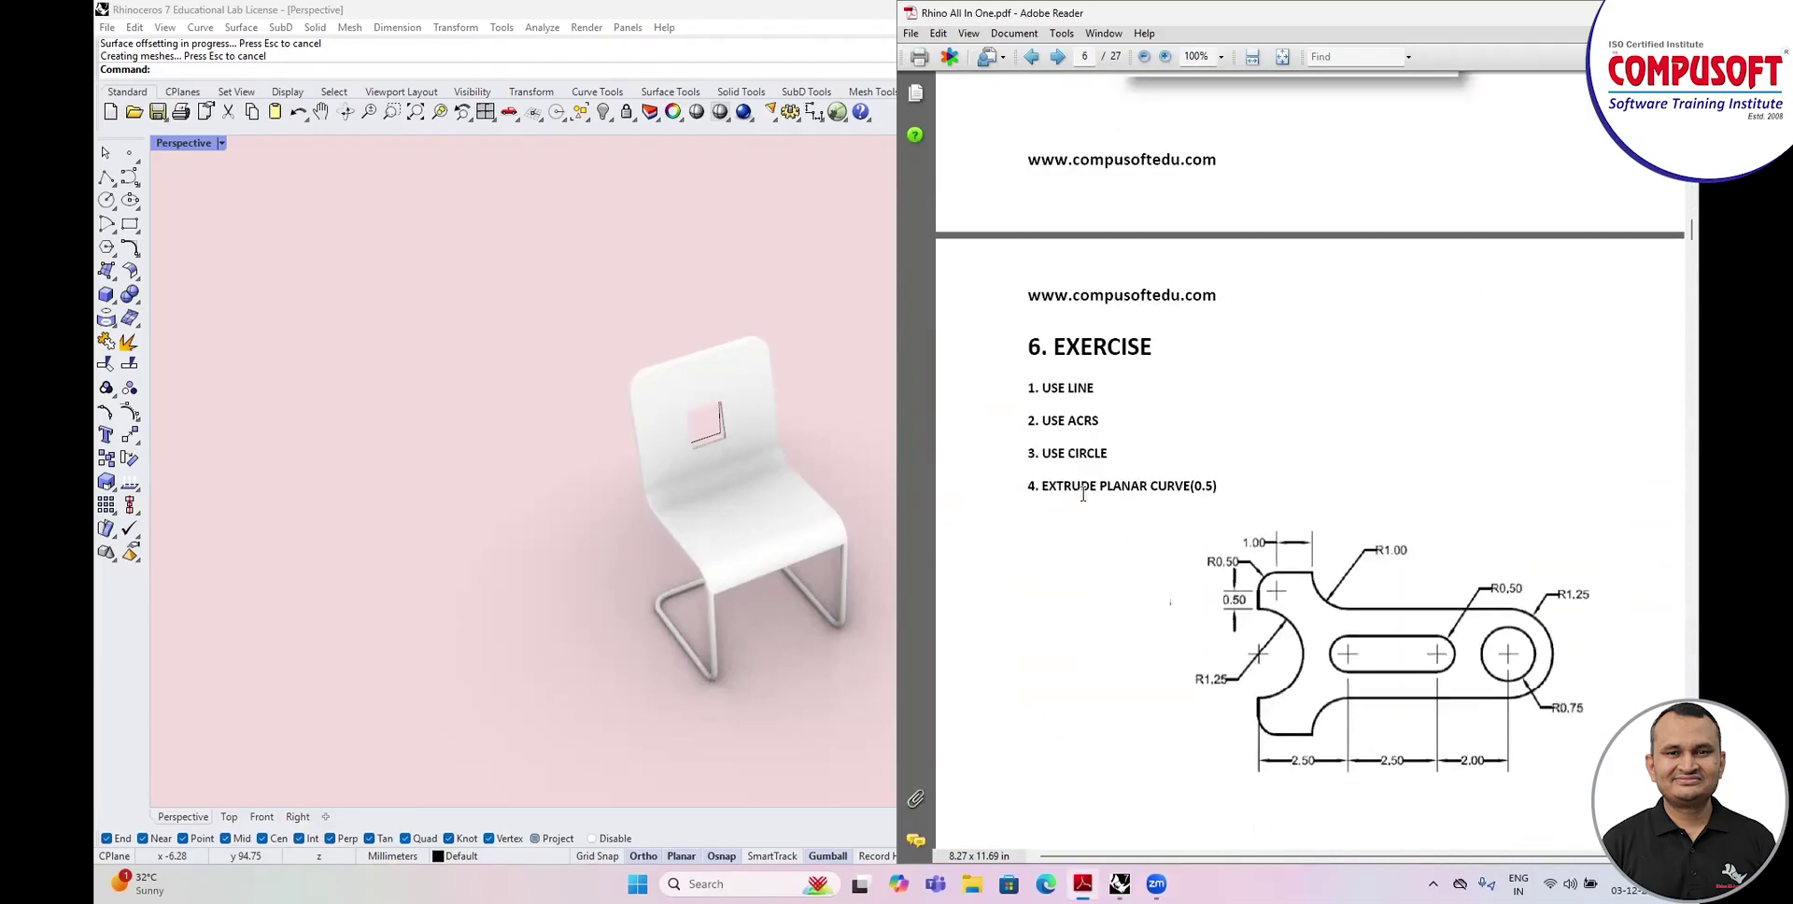
{"action": "scroll", "coordinate": [1088, 501], "scroll_direction": "down", "scroll_amount": 15}
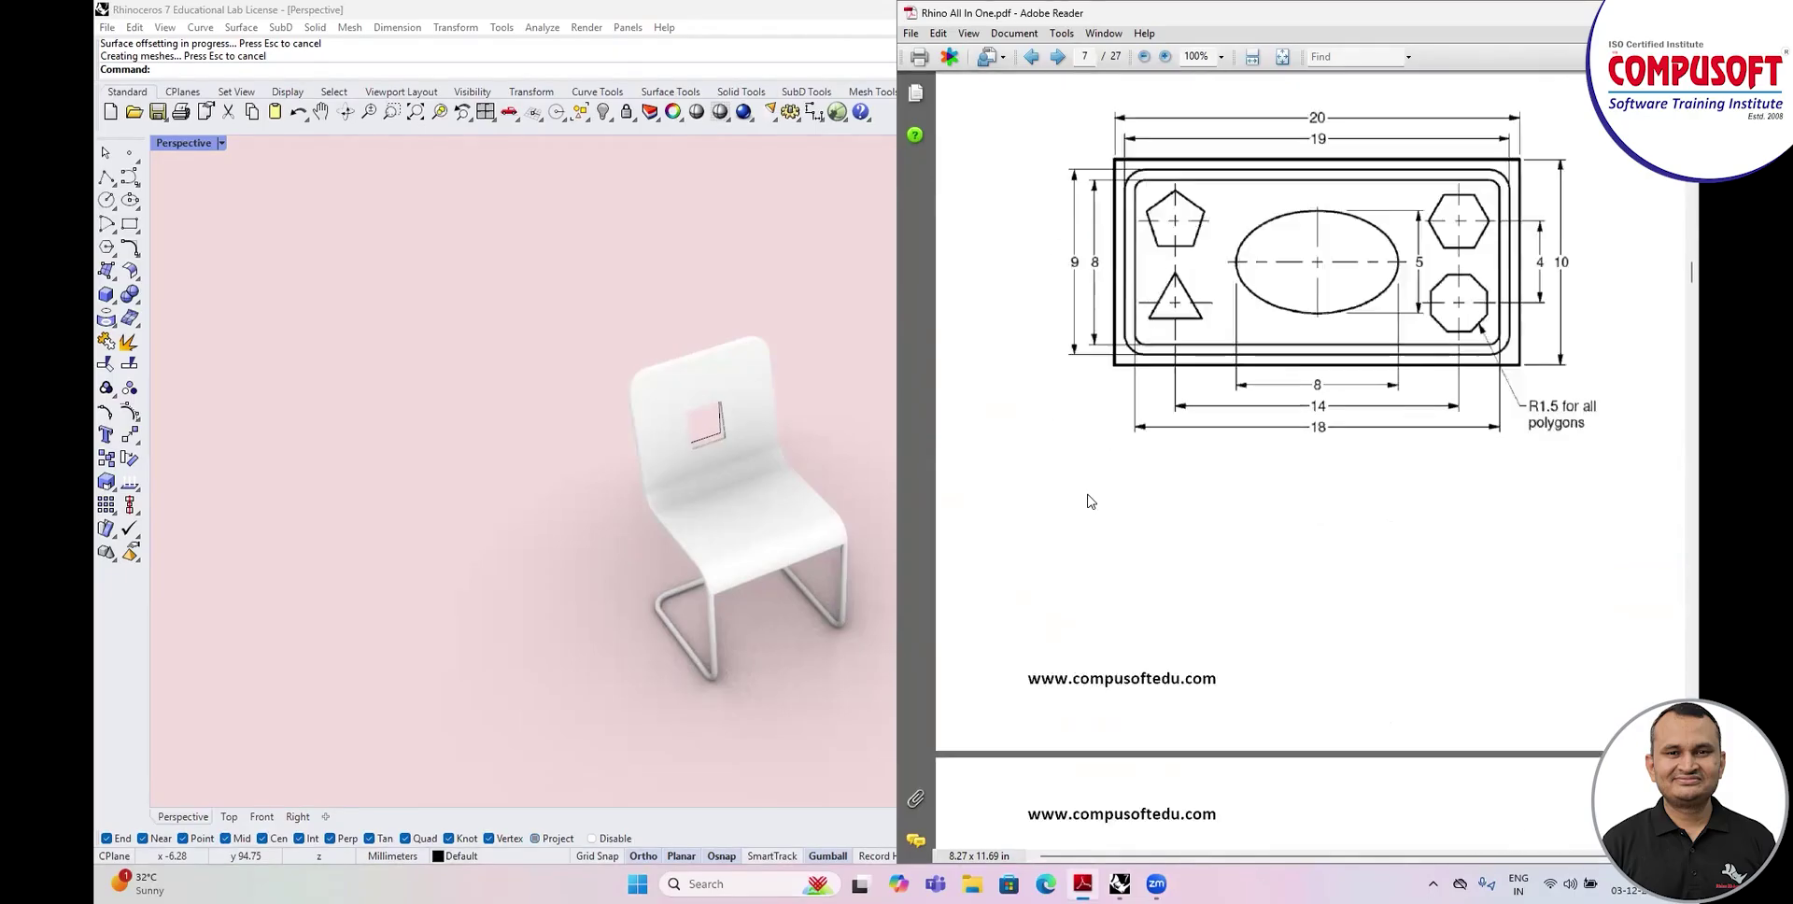
{"action": "scroll", "coordinate": [1085, 494], "scroll_direction": "down", "scroll_amount": 15}
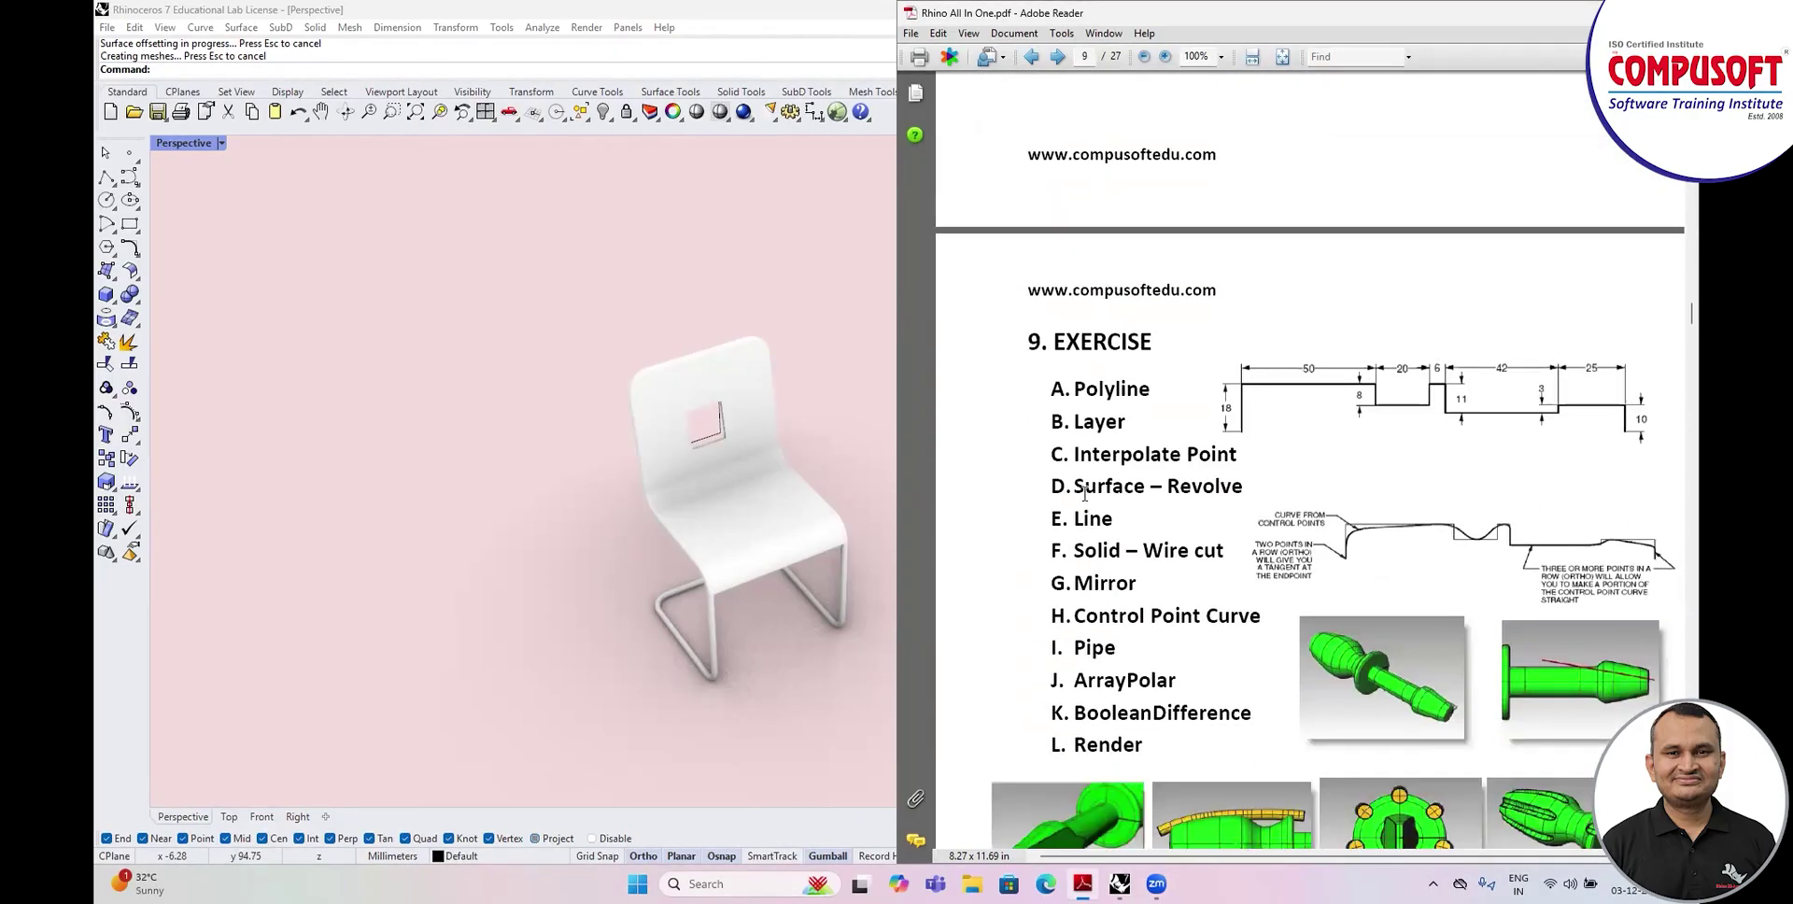
{"action": "scroll", "coordinate": [1083, 494], "scroll_direction": "down", "scroll_amount": 12}
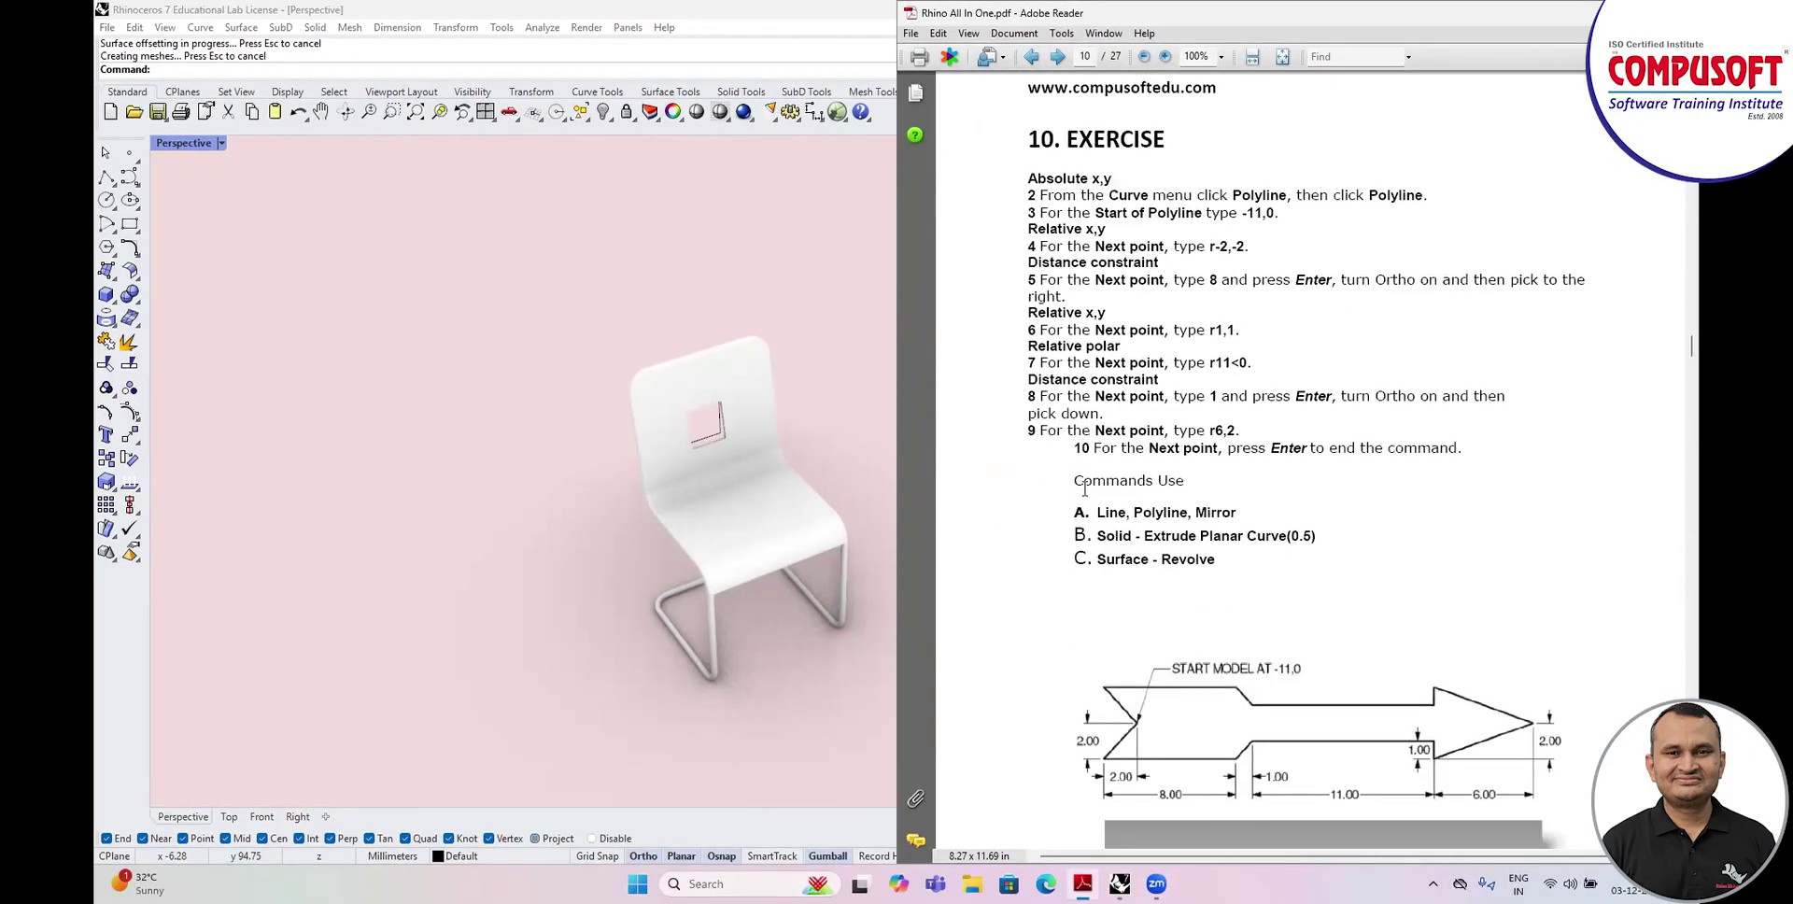
{"action": "scroll", "coordinate": [1084, 488], "scroll_direction": "down", "scroll_amount": 15}
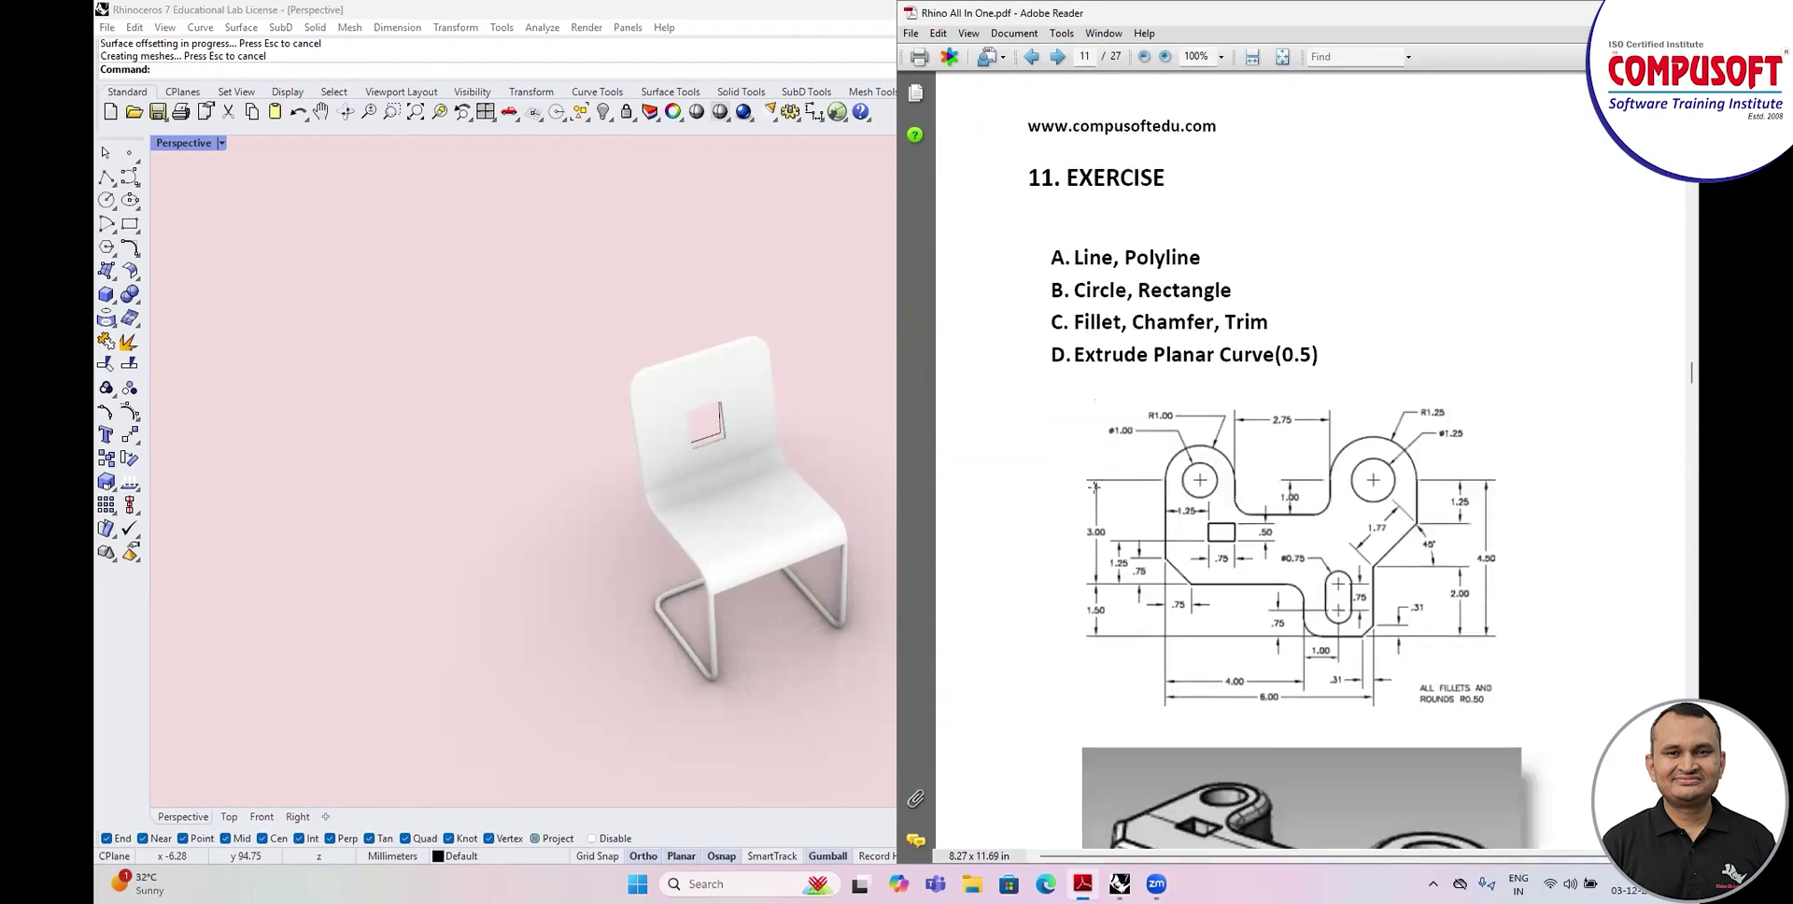
{"action": "scroll", "coordinate": [1100, 494], "scroll_direction": "down", "scroll_amount": 15}
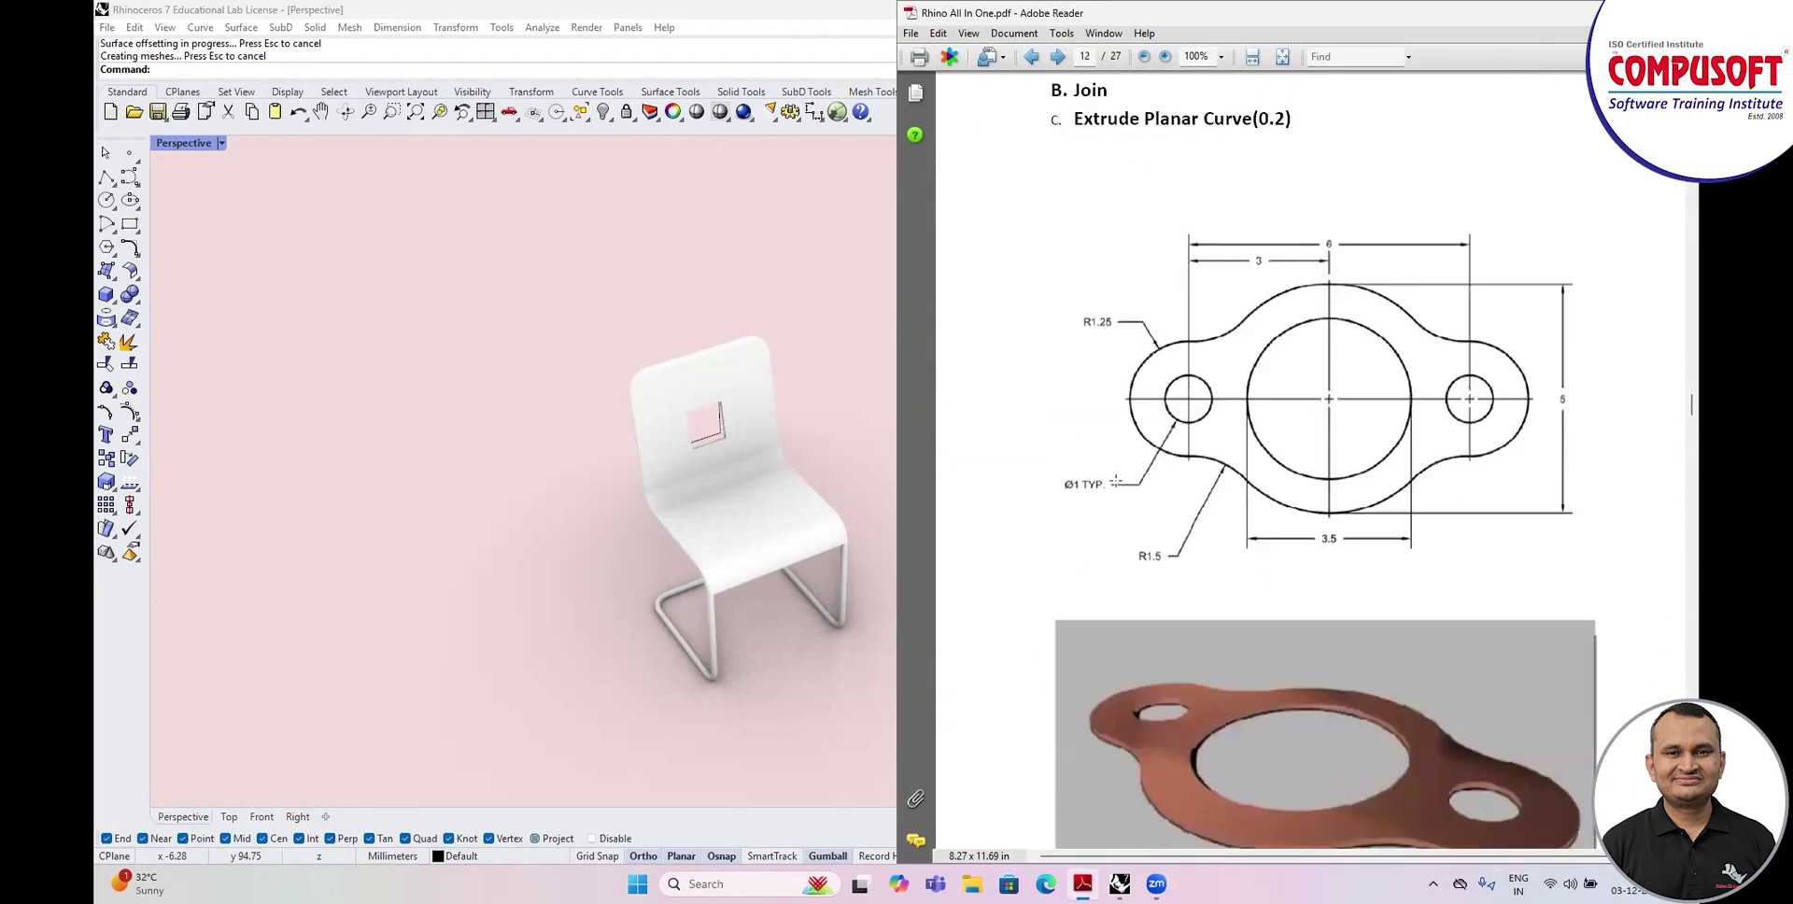
{"action": "scroll", "coordinate": [1113, 483], "scroll_direction": "down", "scroll_amount": 10}
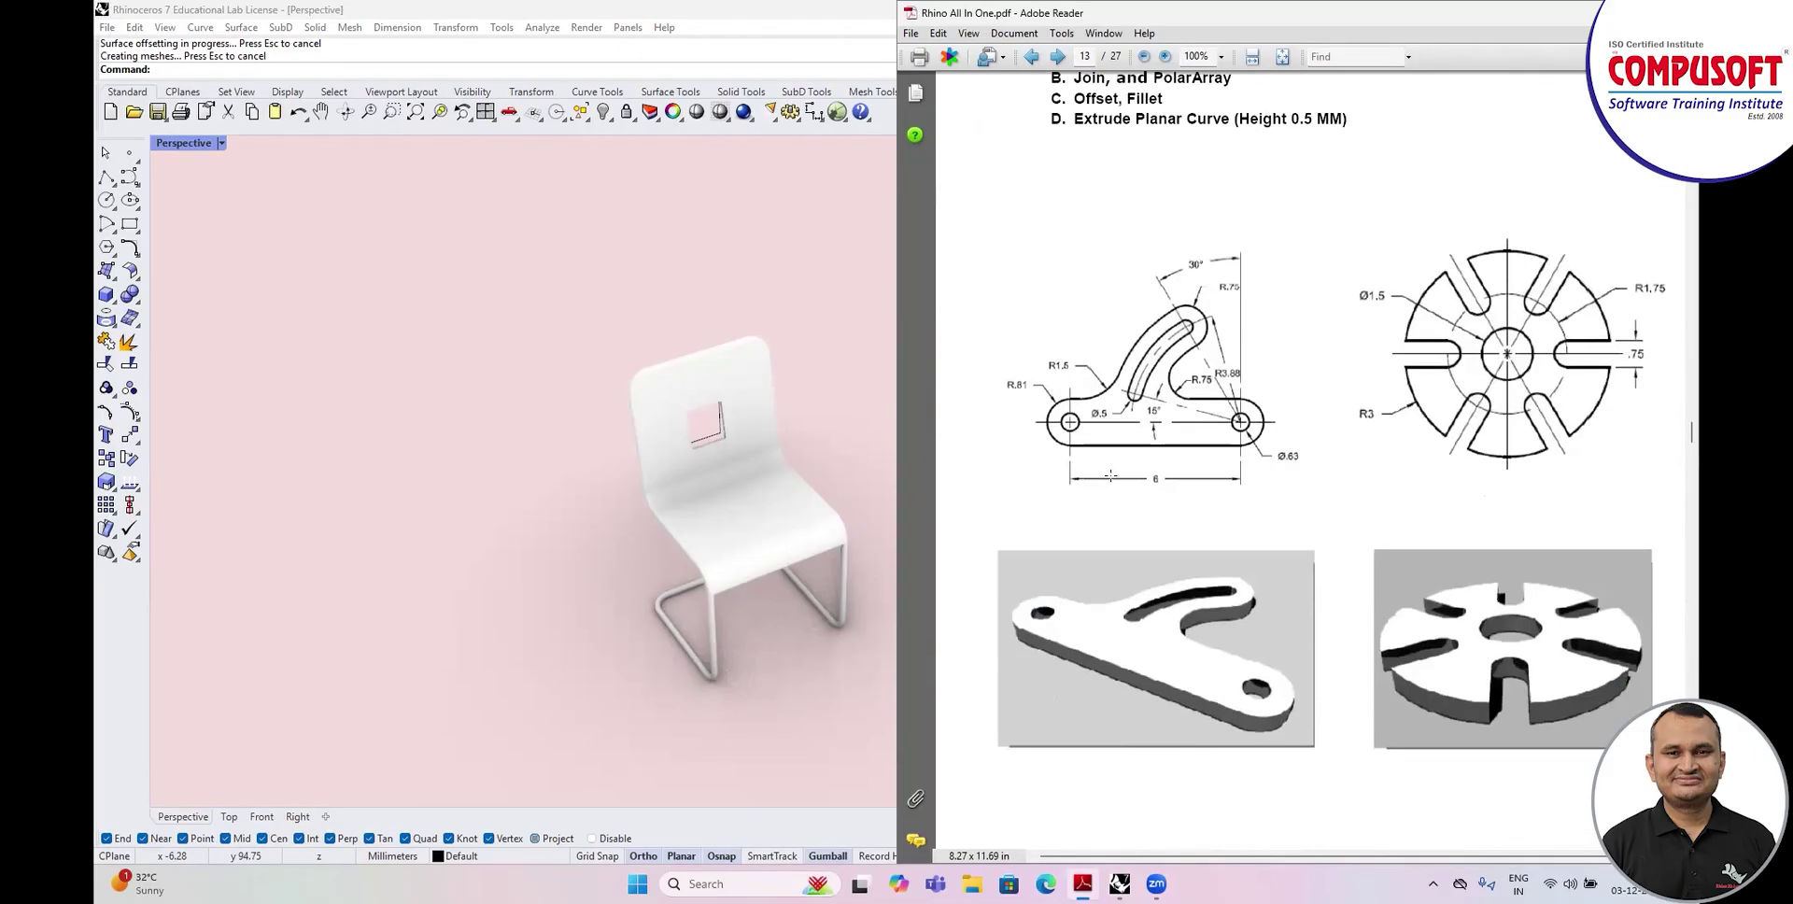
{"action": "scroll", "coordinate": [1110, 476], "scroll_direction": "up", "scroll_amount": 20}
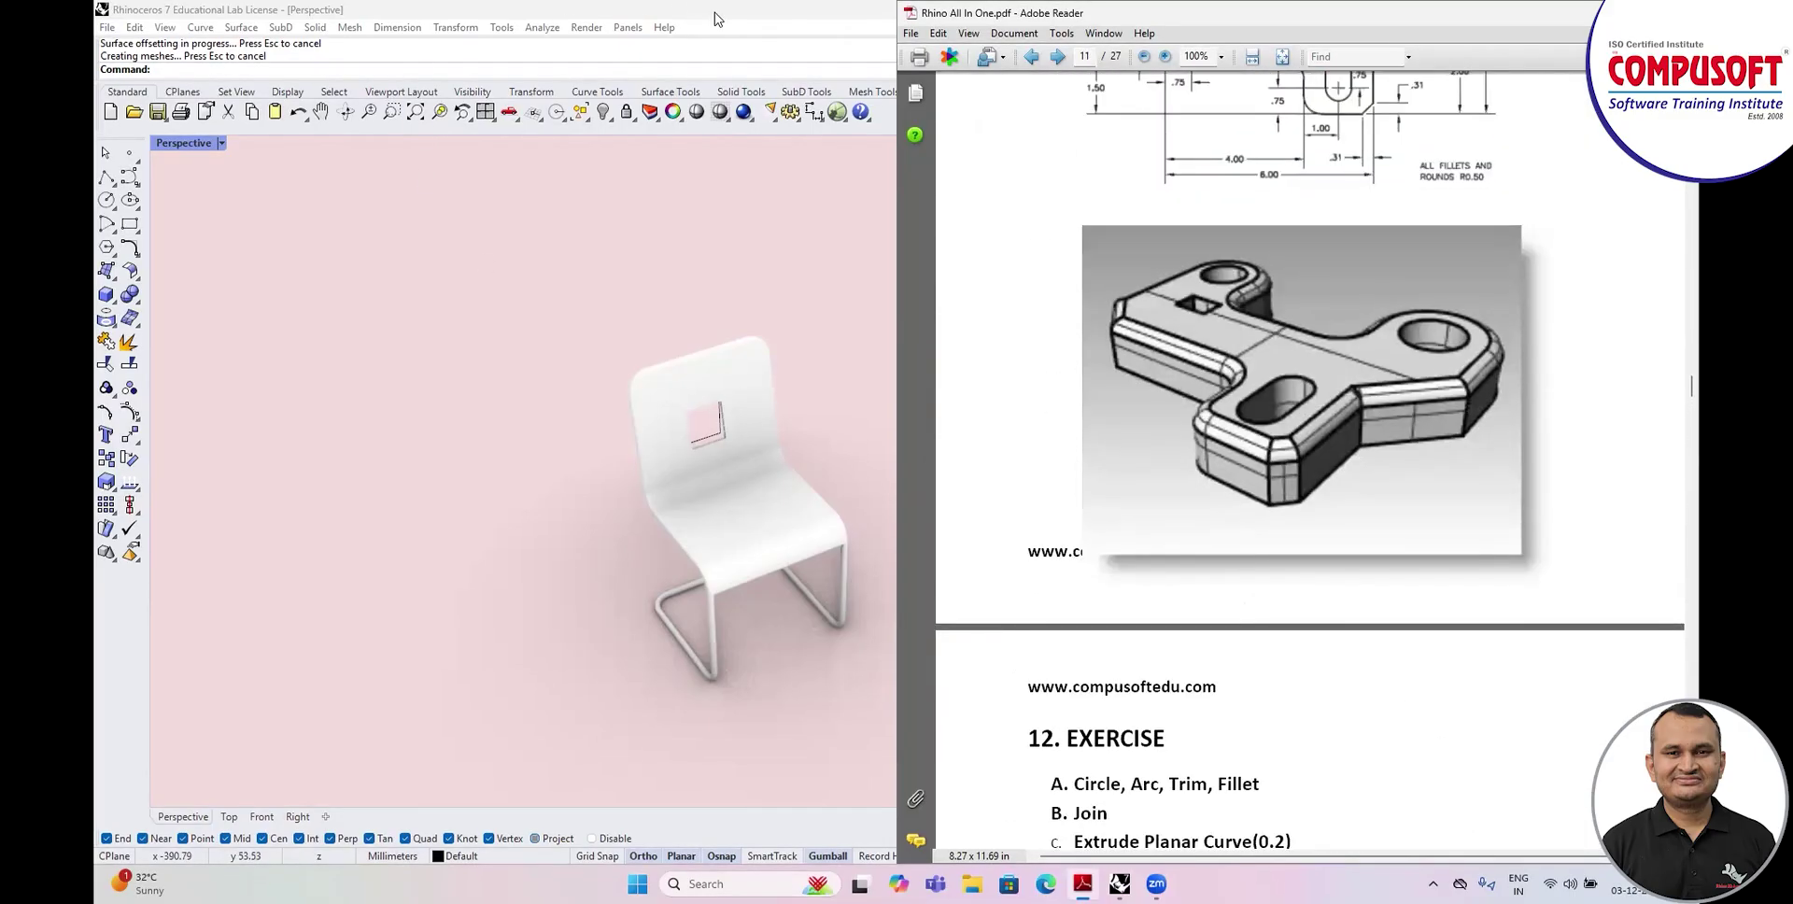
{"action": "key", "text": "alt+Tab"}
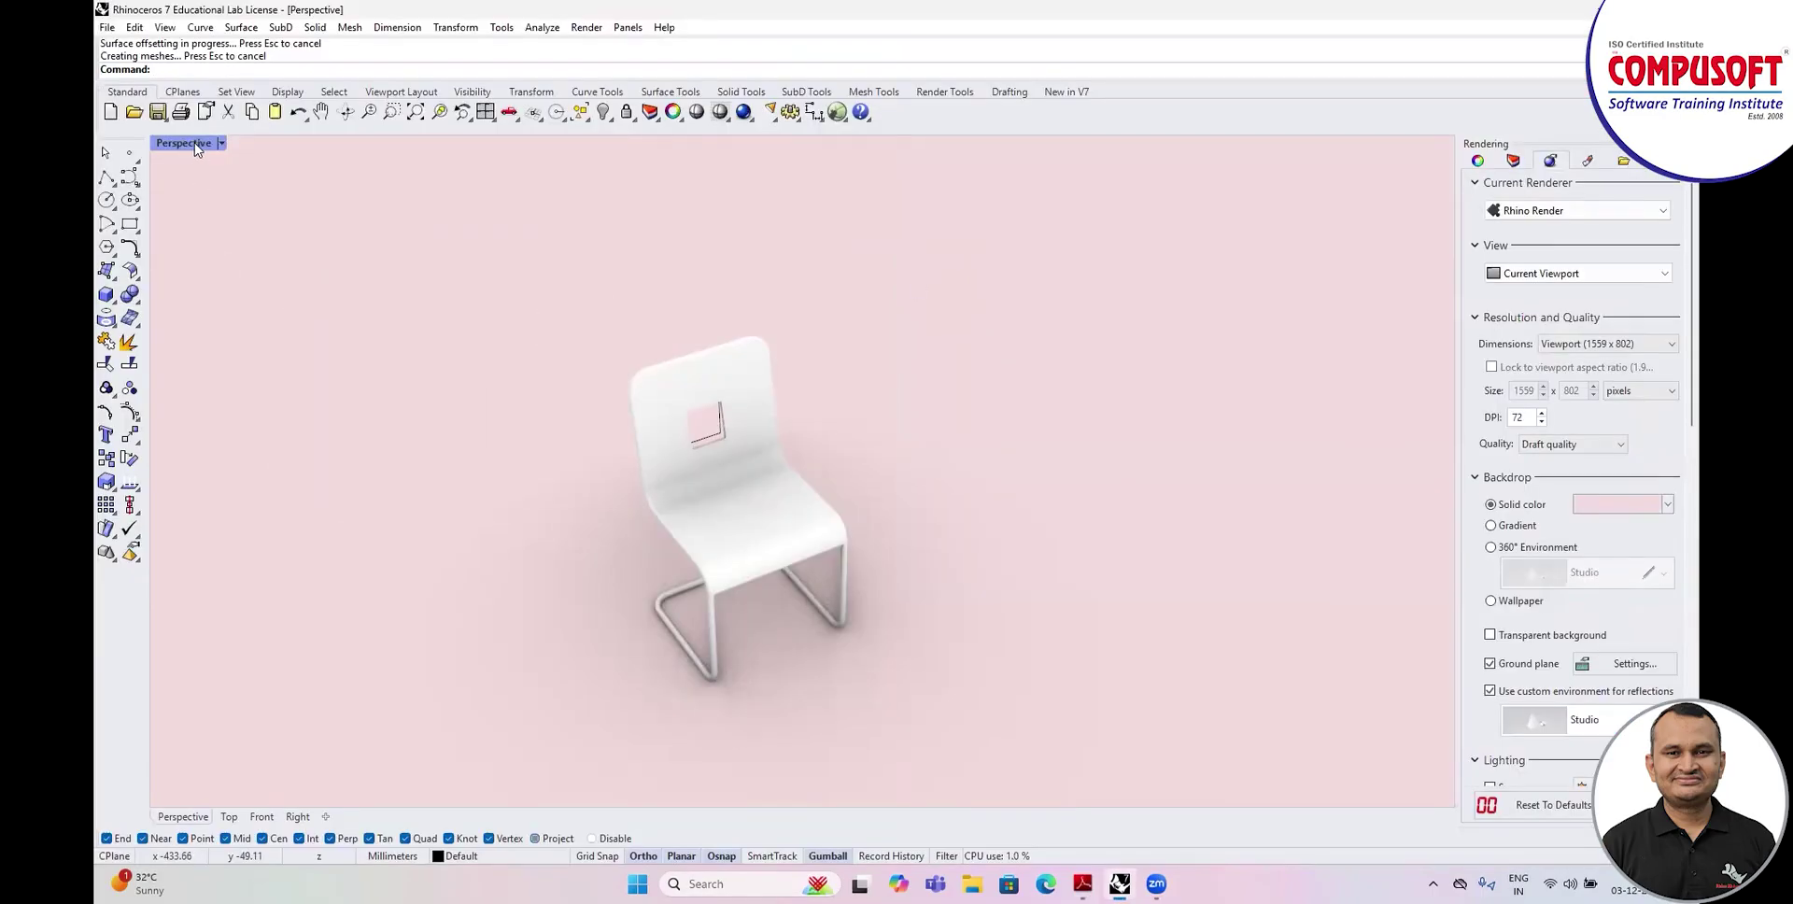
Restore the four-viewport layout and start a new model from a template without saving the chair model.
{"action": "key", "text": "ctrl+m"}
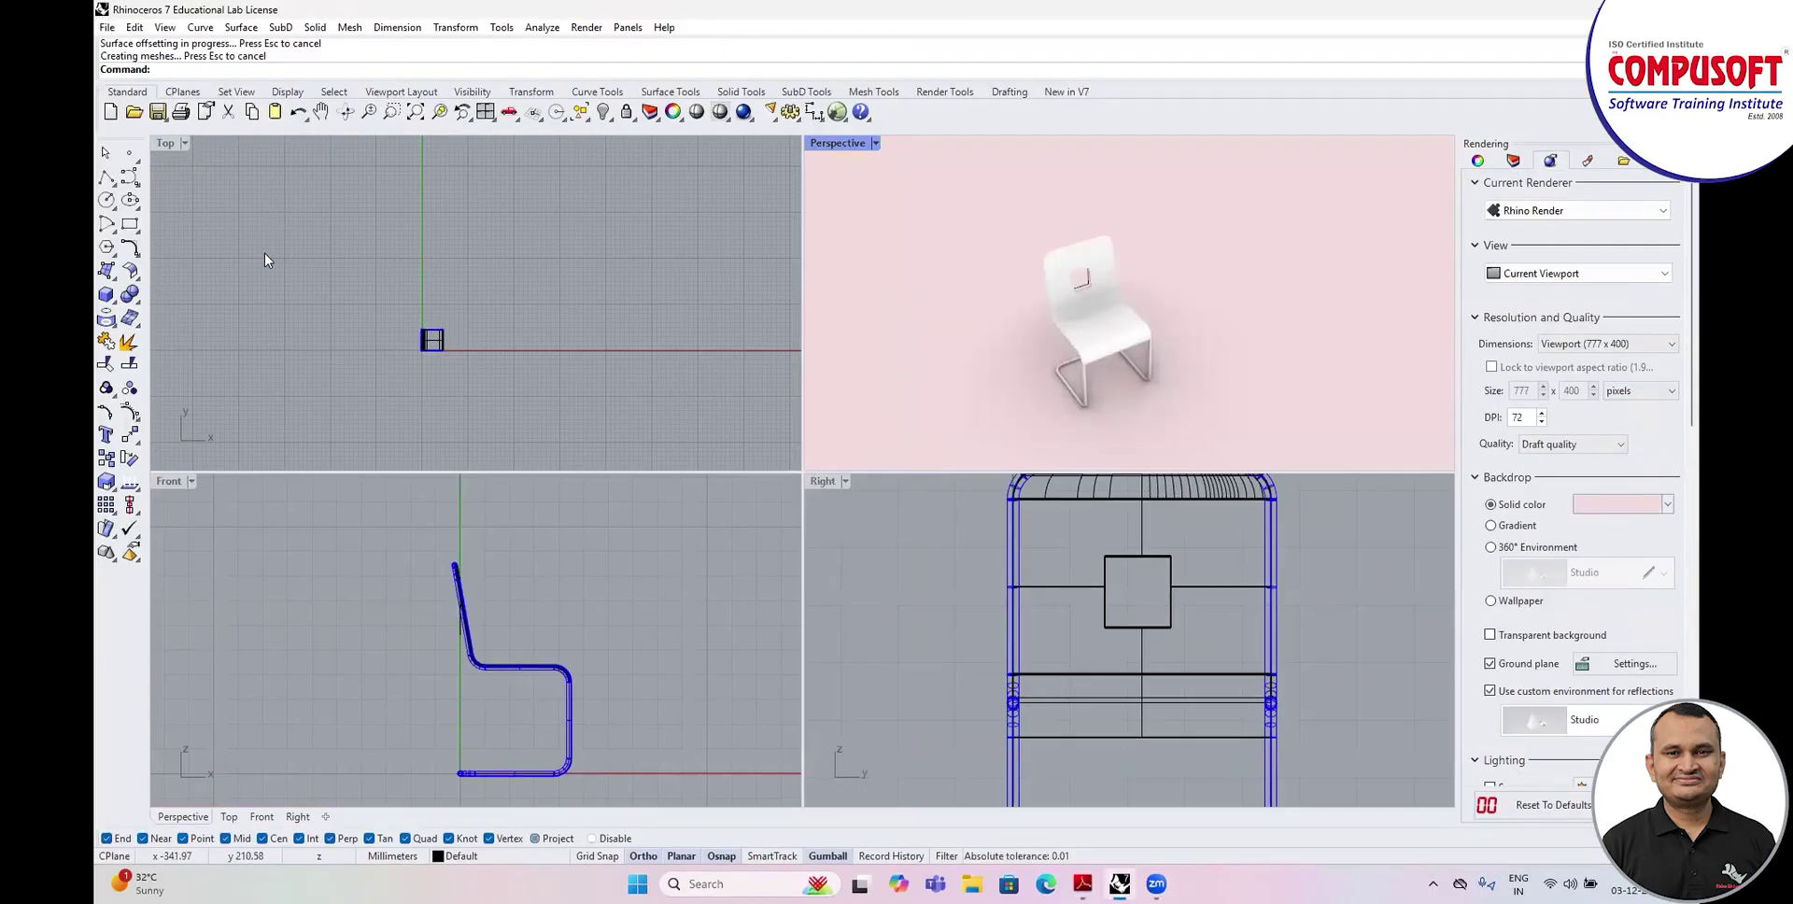
{"action": "key", "text": "ctrl+n"}
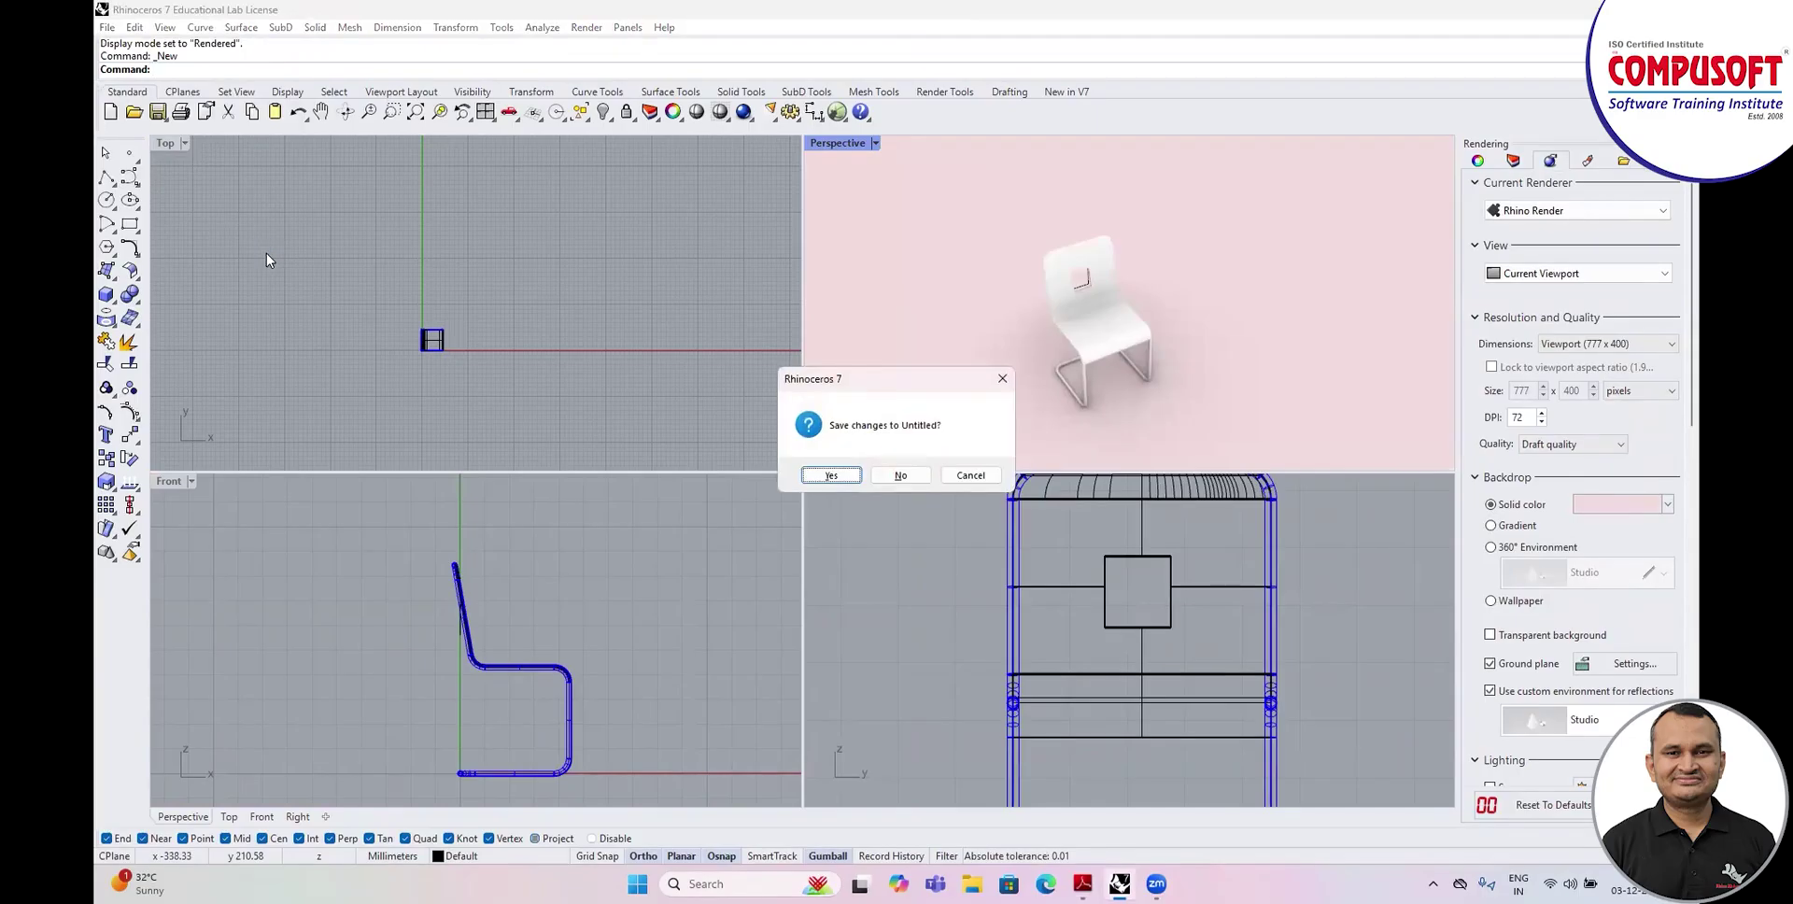
{"action": "left_click", "coordinate": [970, 477]}
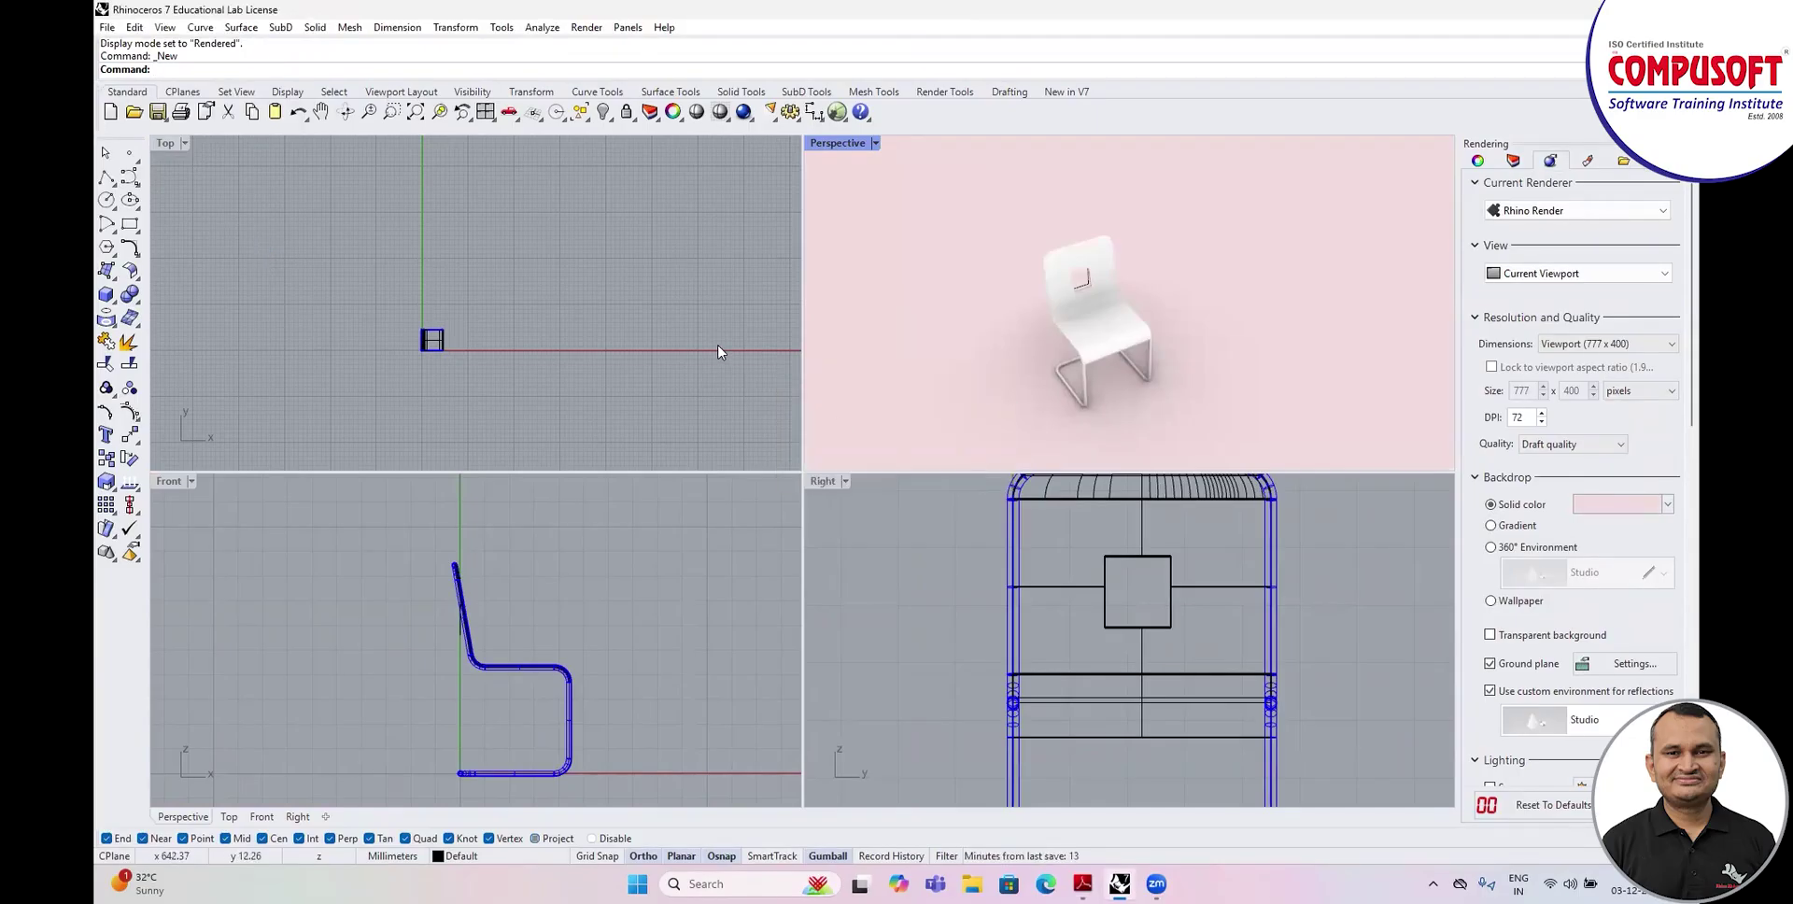
{"action": "key", "text": "ctrl+n"}
{"action": "left_click", "coordinate": [901, 477]}
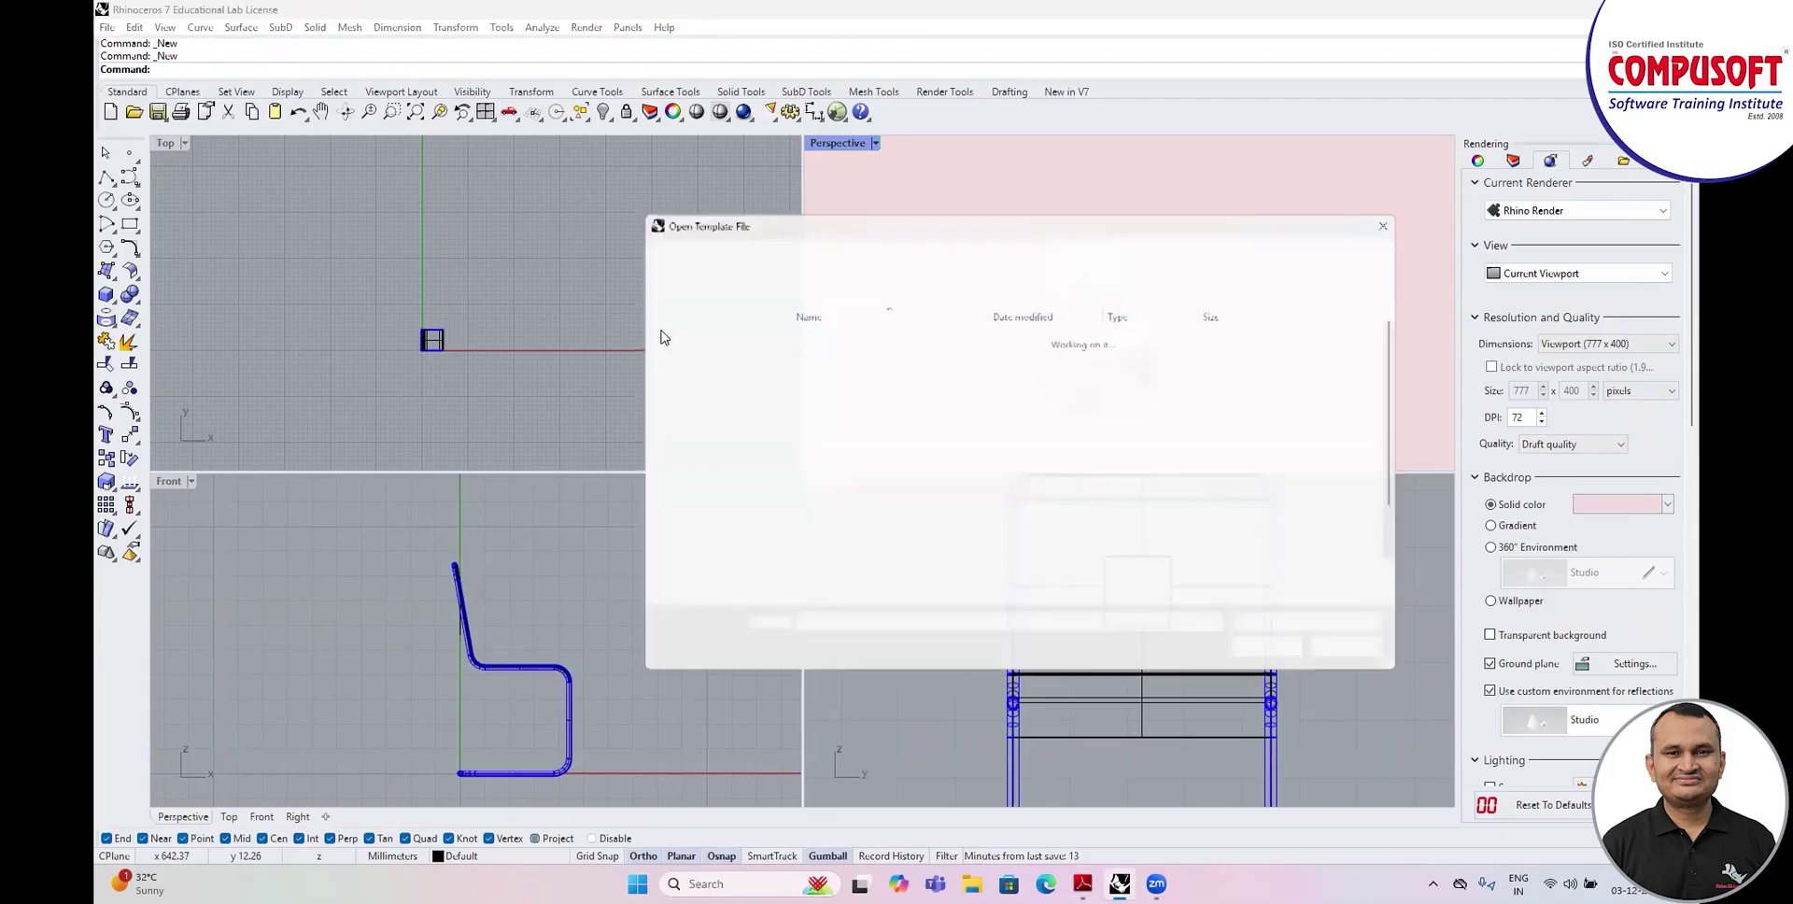
{"action": "double_click", "coordinate": [852, 477]}
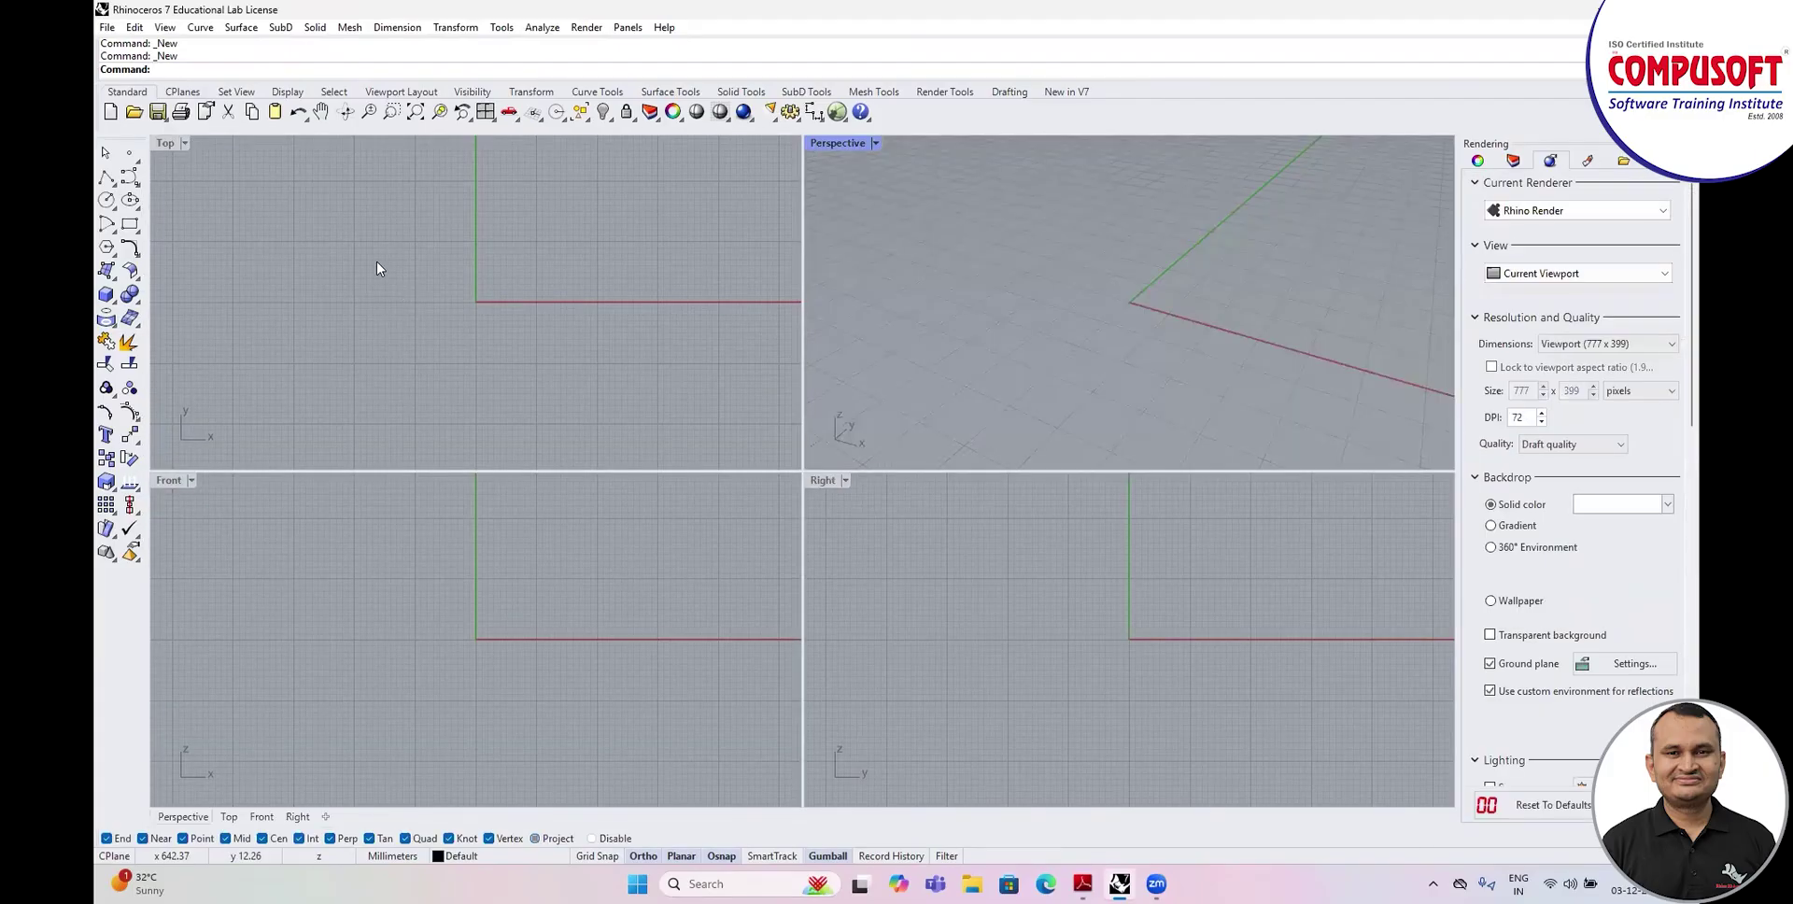
Maximize the Top view and keep the Lines tools open as a floating palette in the drawing area.
{"action": "double_click", "coordinate": [165, 144]}
{"action": "left_click", "coordinate": [107, 176]}
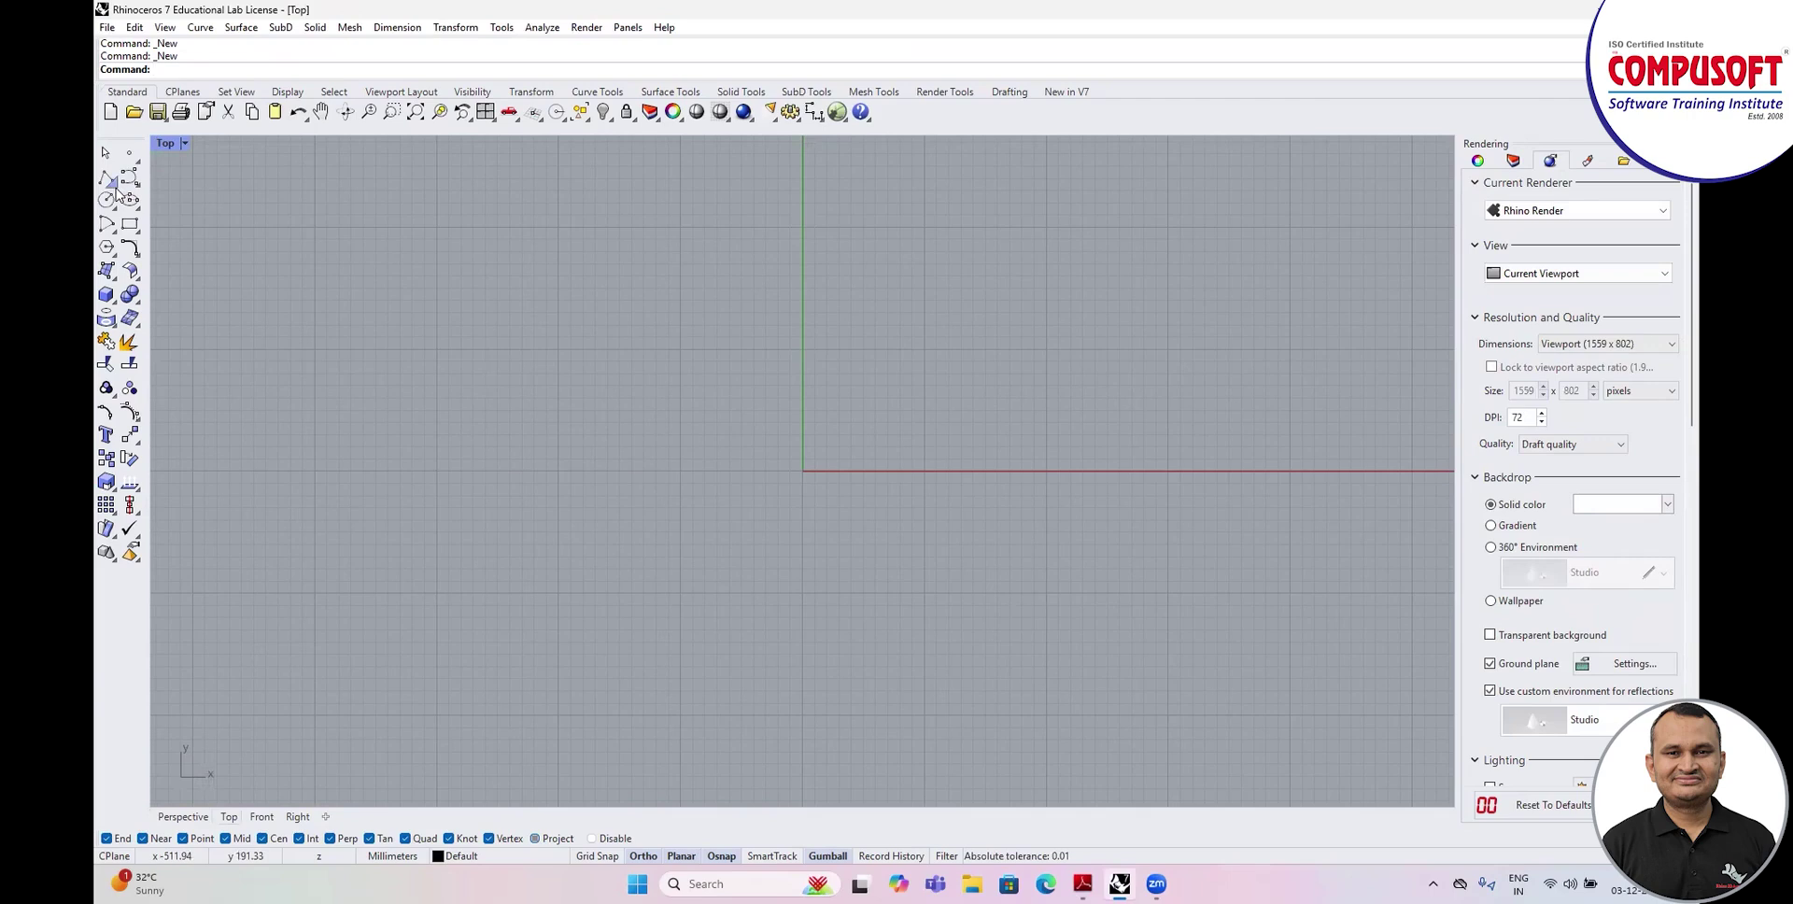
{"action": "left_click_drag", "start_coordinate": [187, 172], "coordinate": [314, 222]}
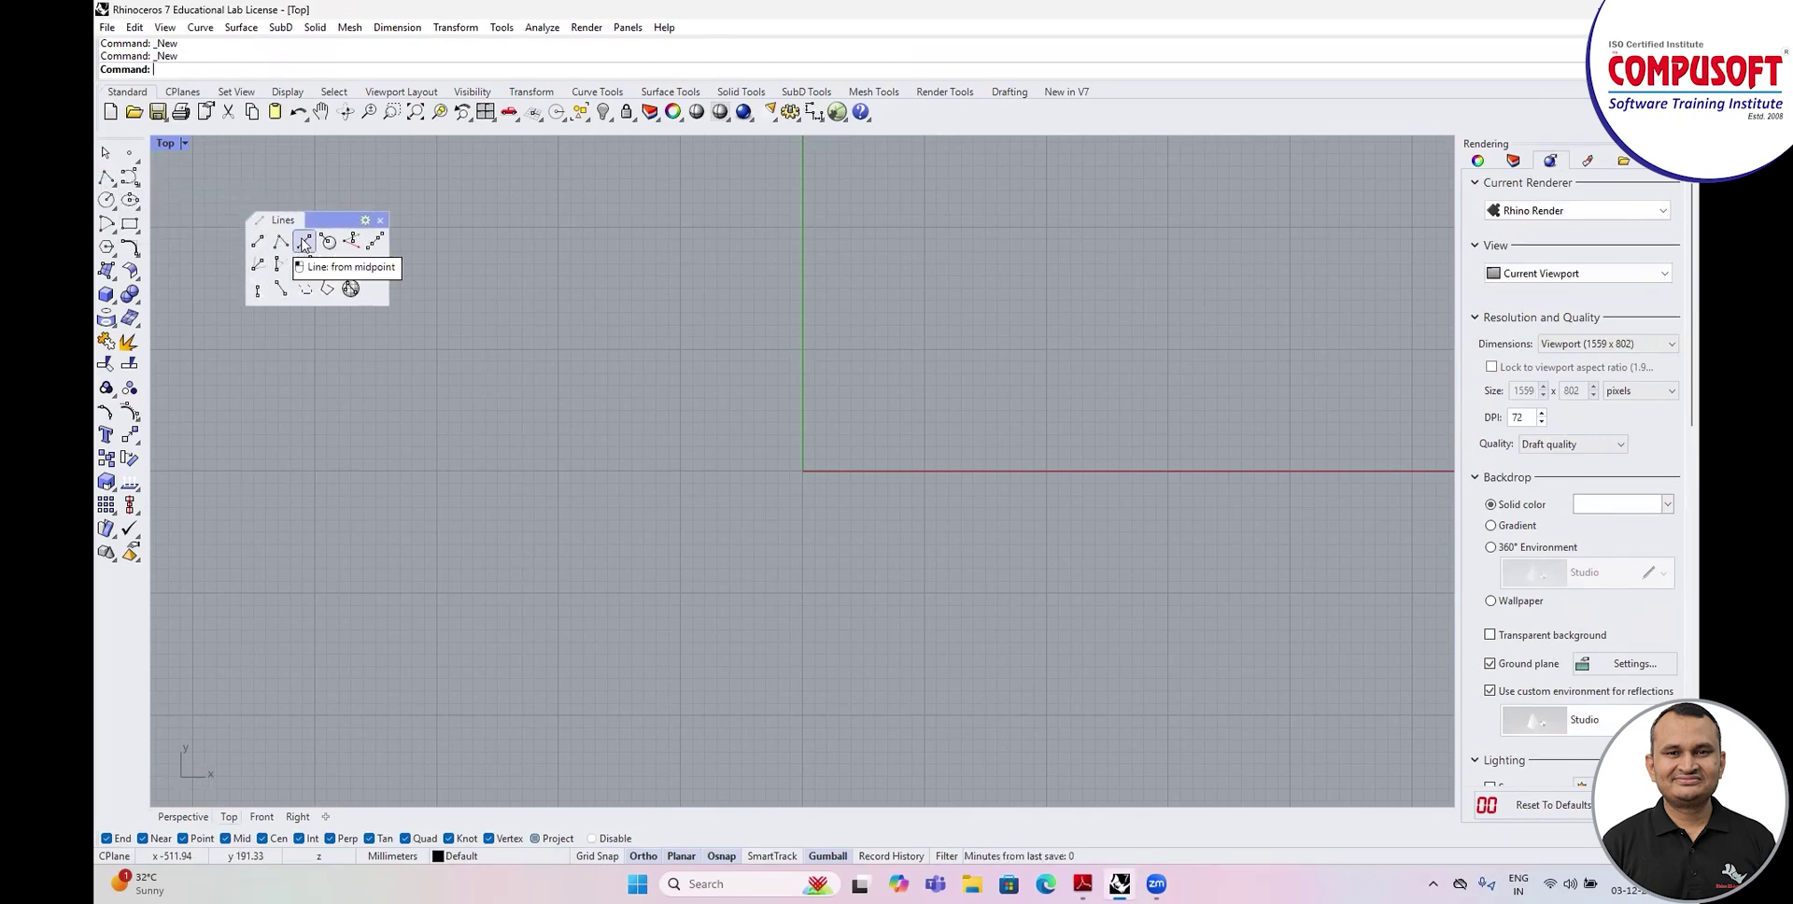
Draw a horizontal line from its midpoint at the origin (0), extending 4 mm to each side along the X axis.
{"action": "left_click", "coordinate": [304, 243]}
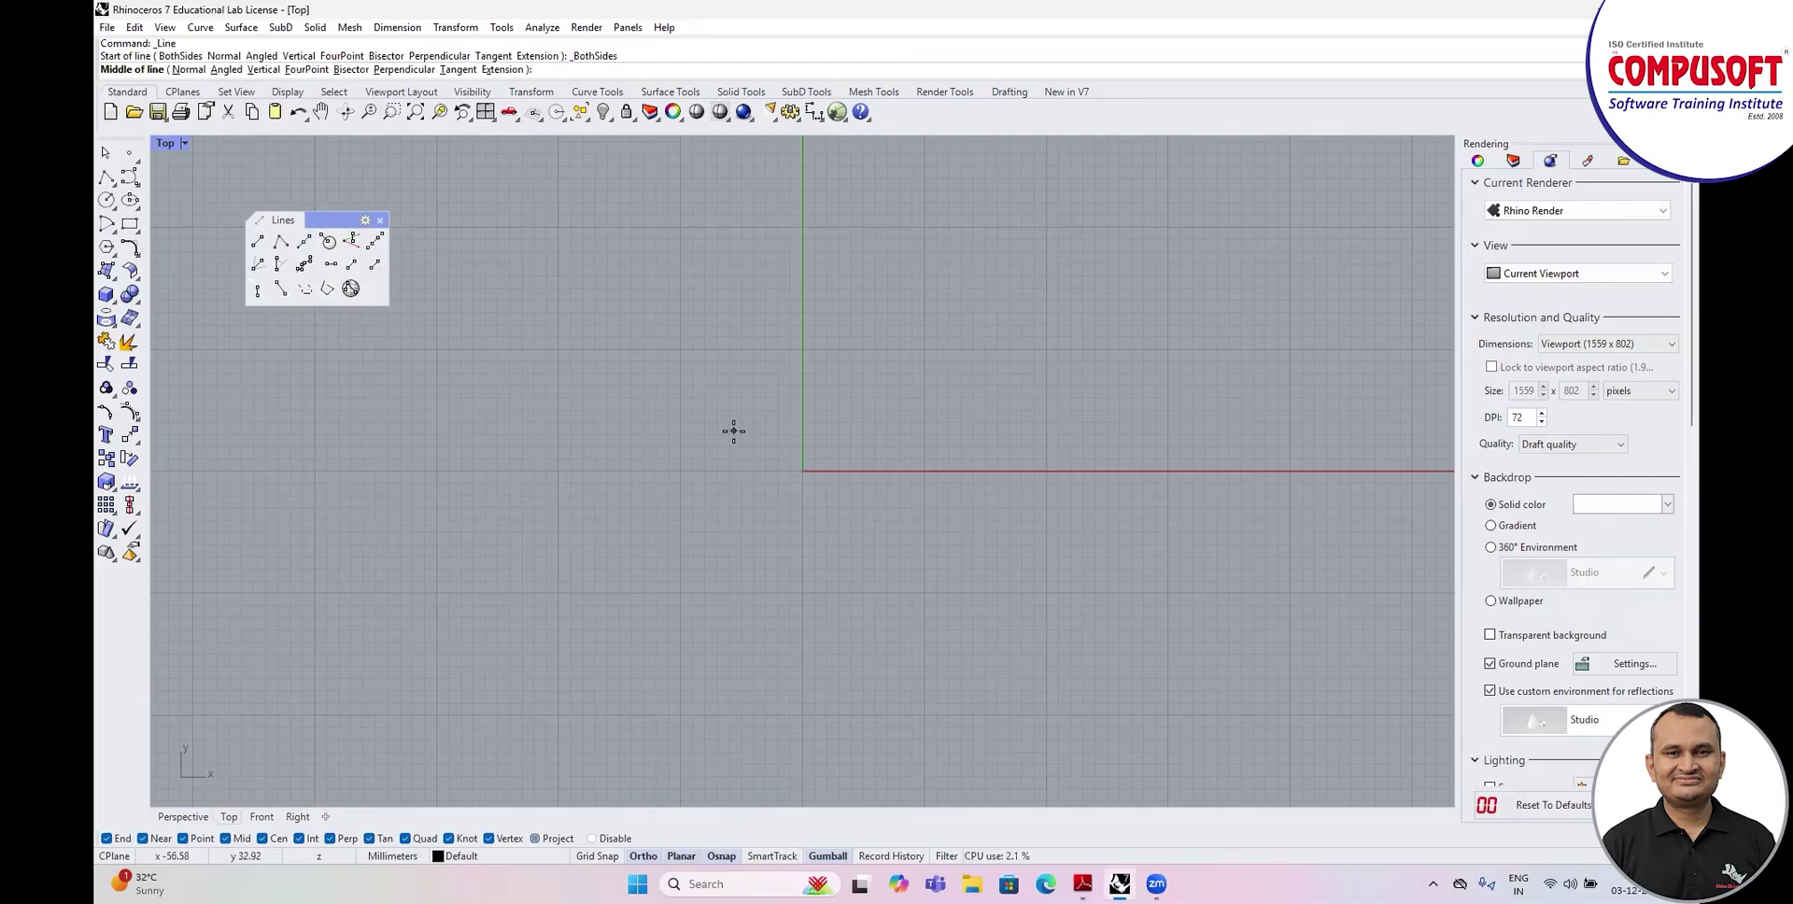
{"action": "type", "text": "0"}
{"action": "key", "text": "Return"}
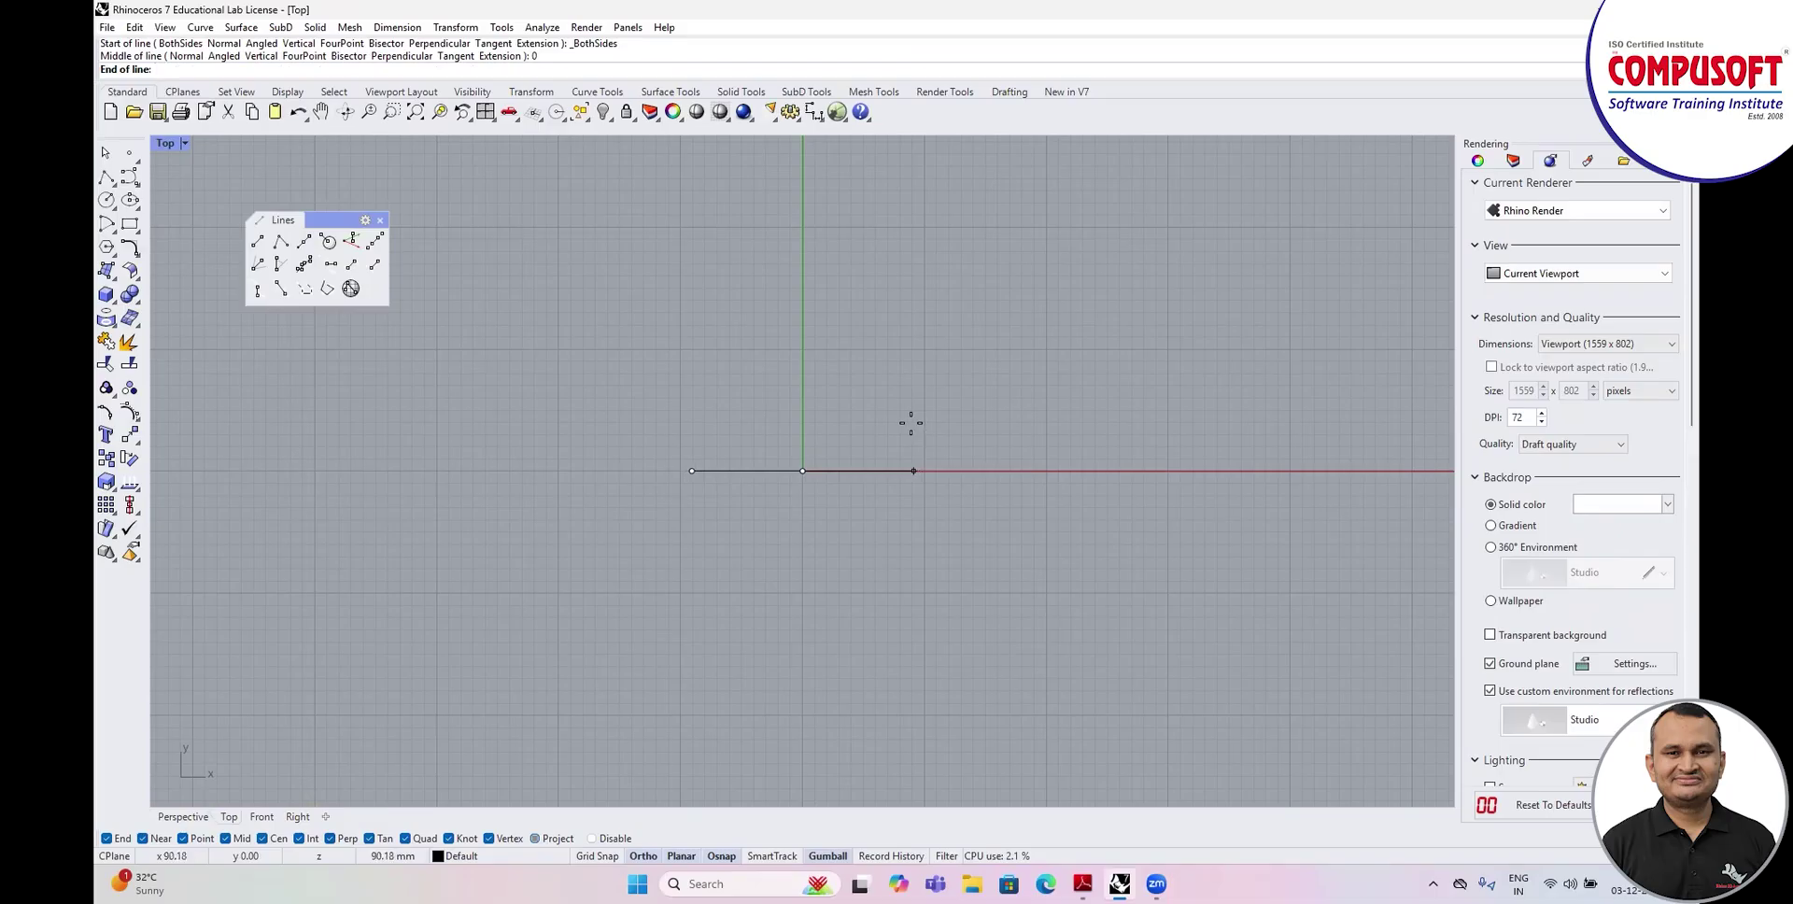
{"action": "type", "text": "4"}
{"action": "key", "text": "Return"}
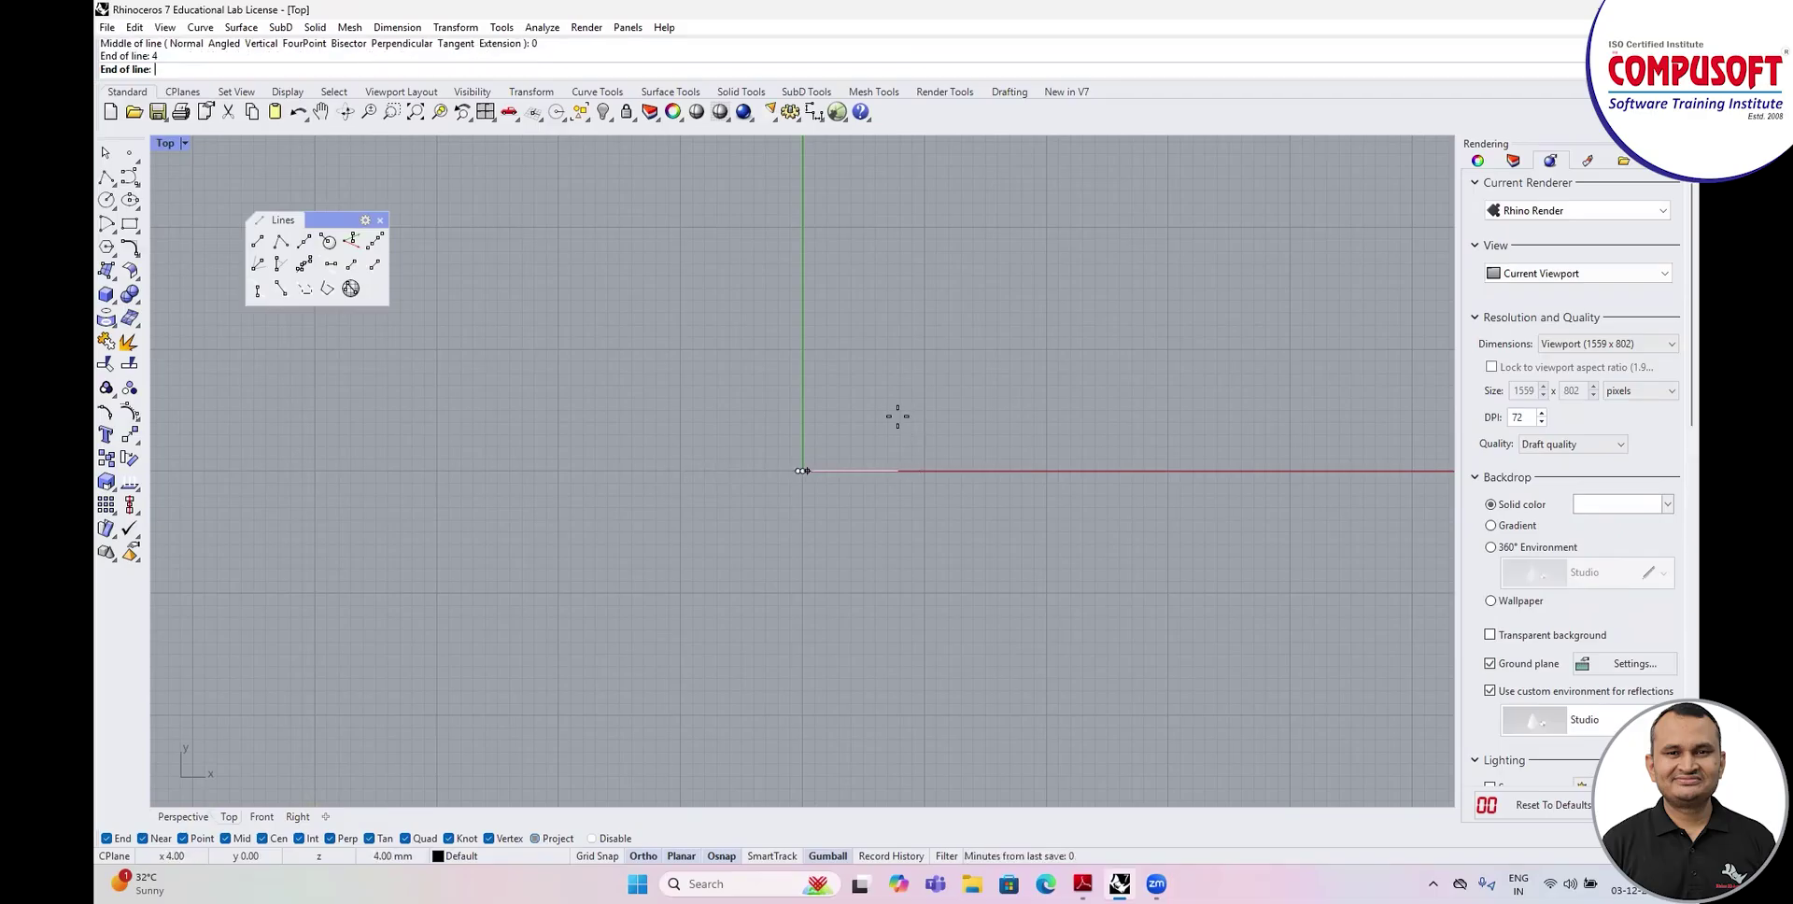
{"action": "scroll", "coordinate": [803, 474], "scroll_direction": "up", "scroll_amount": 5}
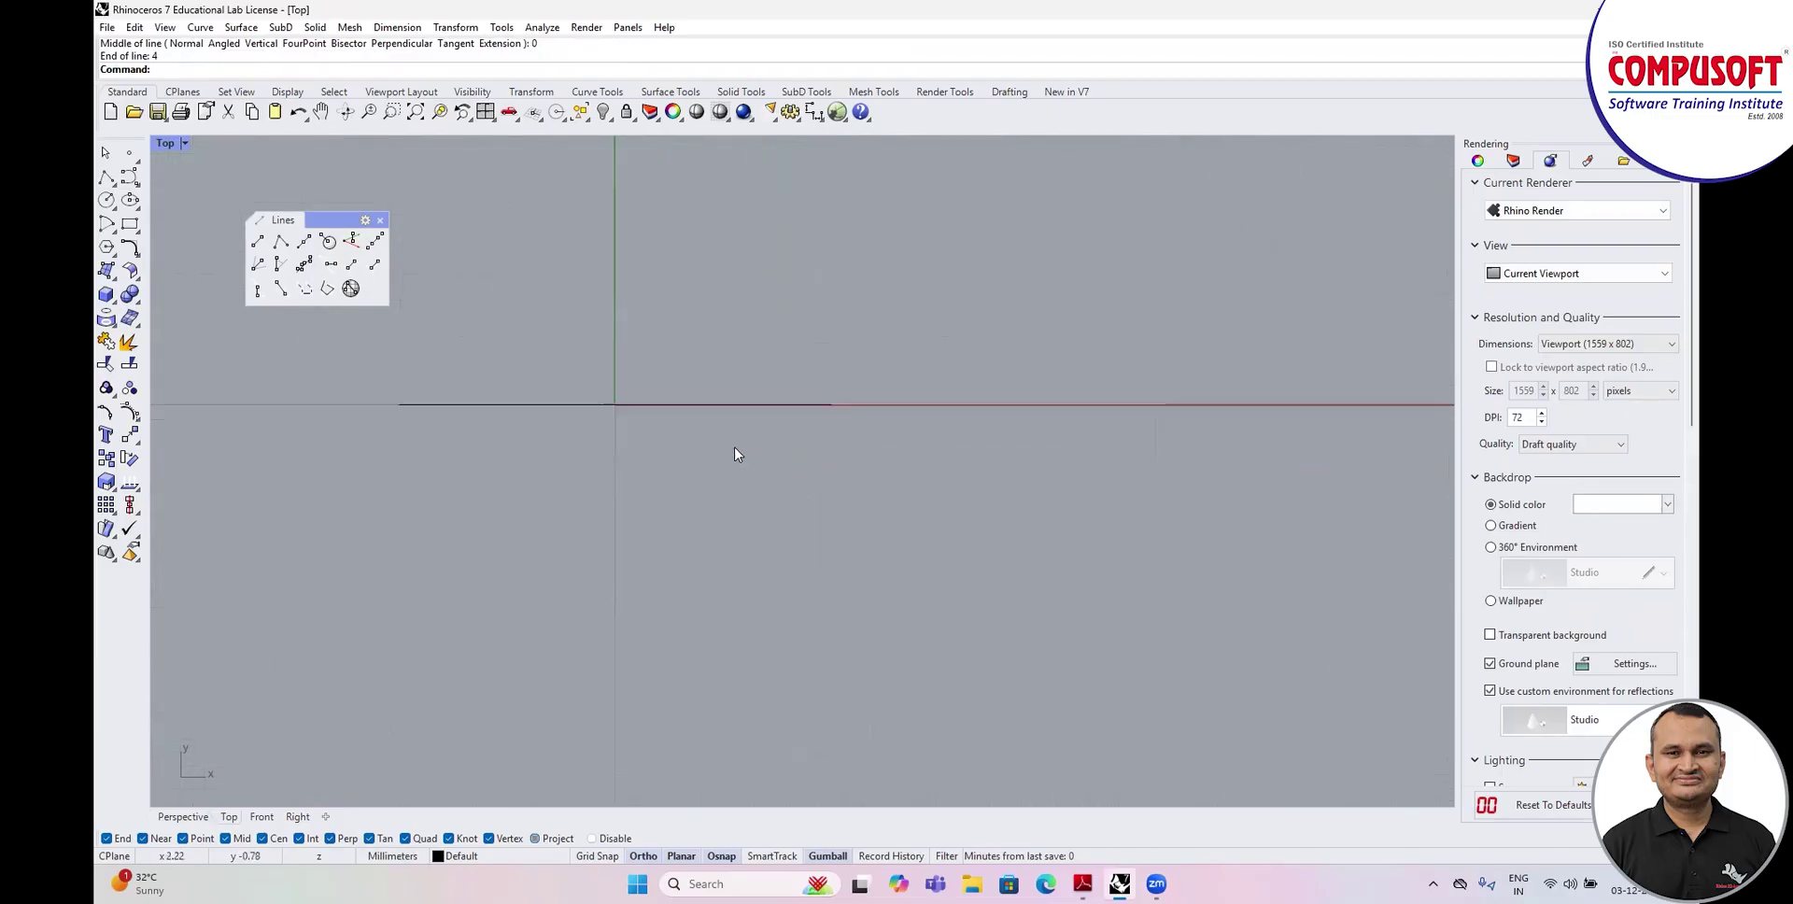
{"action": "left_click", "coordinate": [613, 401]}
{"action": "scroll", "coordinate": [363, 414], "scroll_direction": "down", "scroll_amount": 3}
{"action": "key", "text": "Escape"}
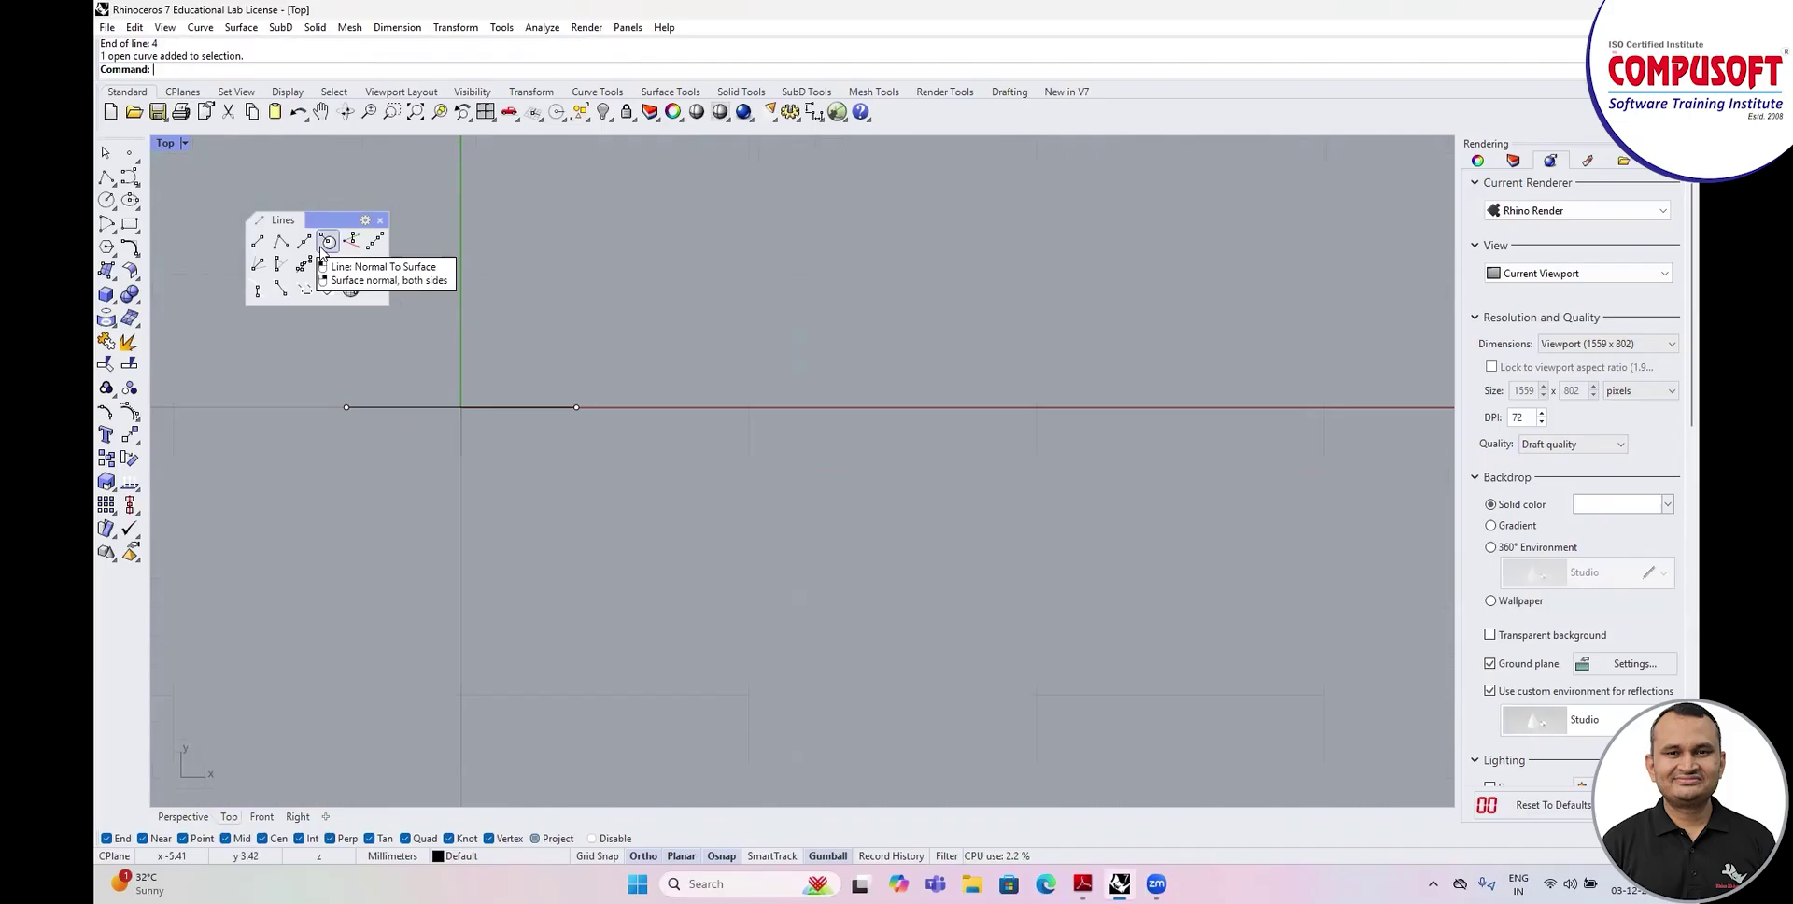
Restore the four-viewport layout and draw a three-point rectangular plane near the origin in the Perspective view.
{"action": "double_click", "coordinate": [166, 143]}
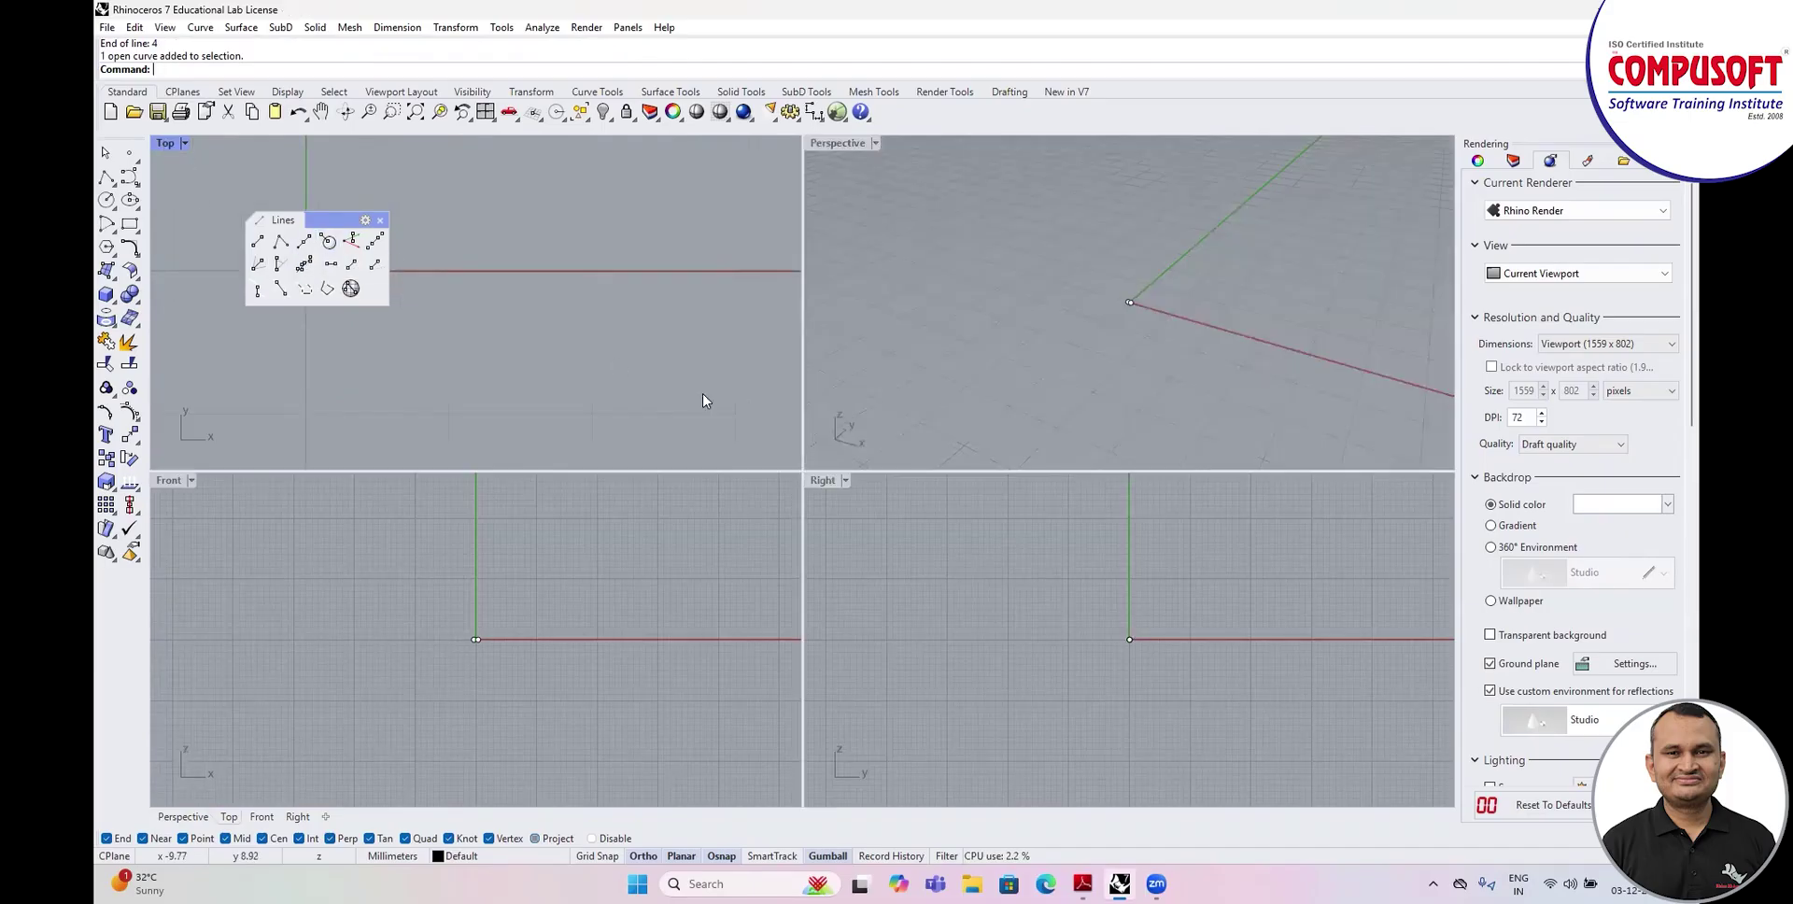
{"action": "left_click", "coordinate": [113, 277]}
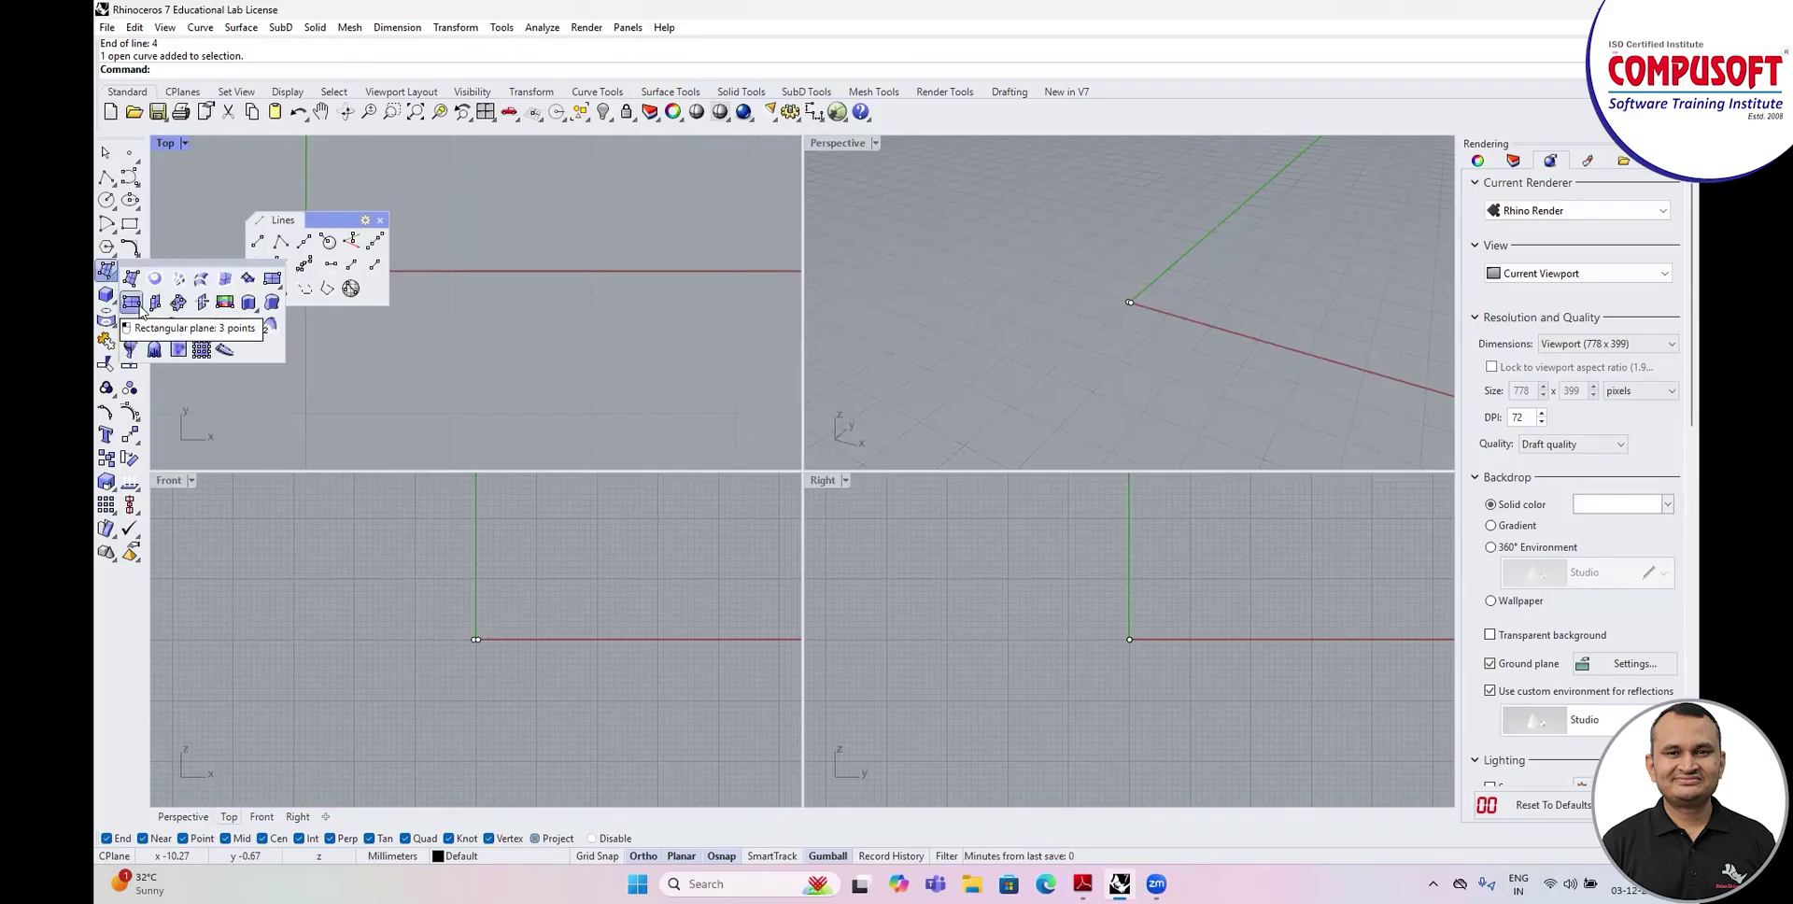
{"action": "left_click", "coordinate": [137, 309]}
{"action": "right_click_drag", "start_coordinate": [1197, 292], "coordinate": [1041, 332]}
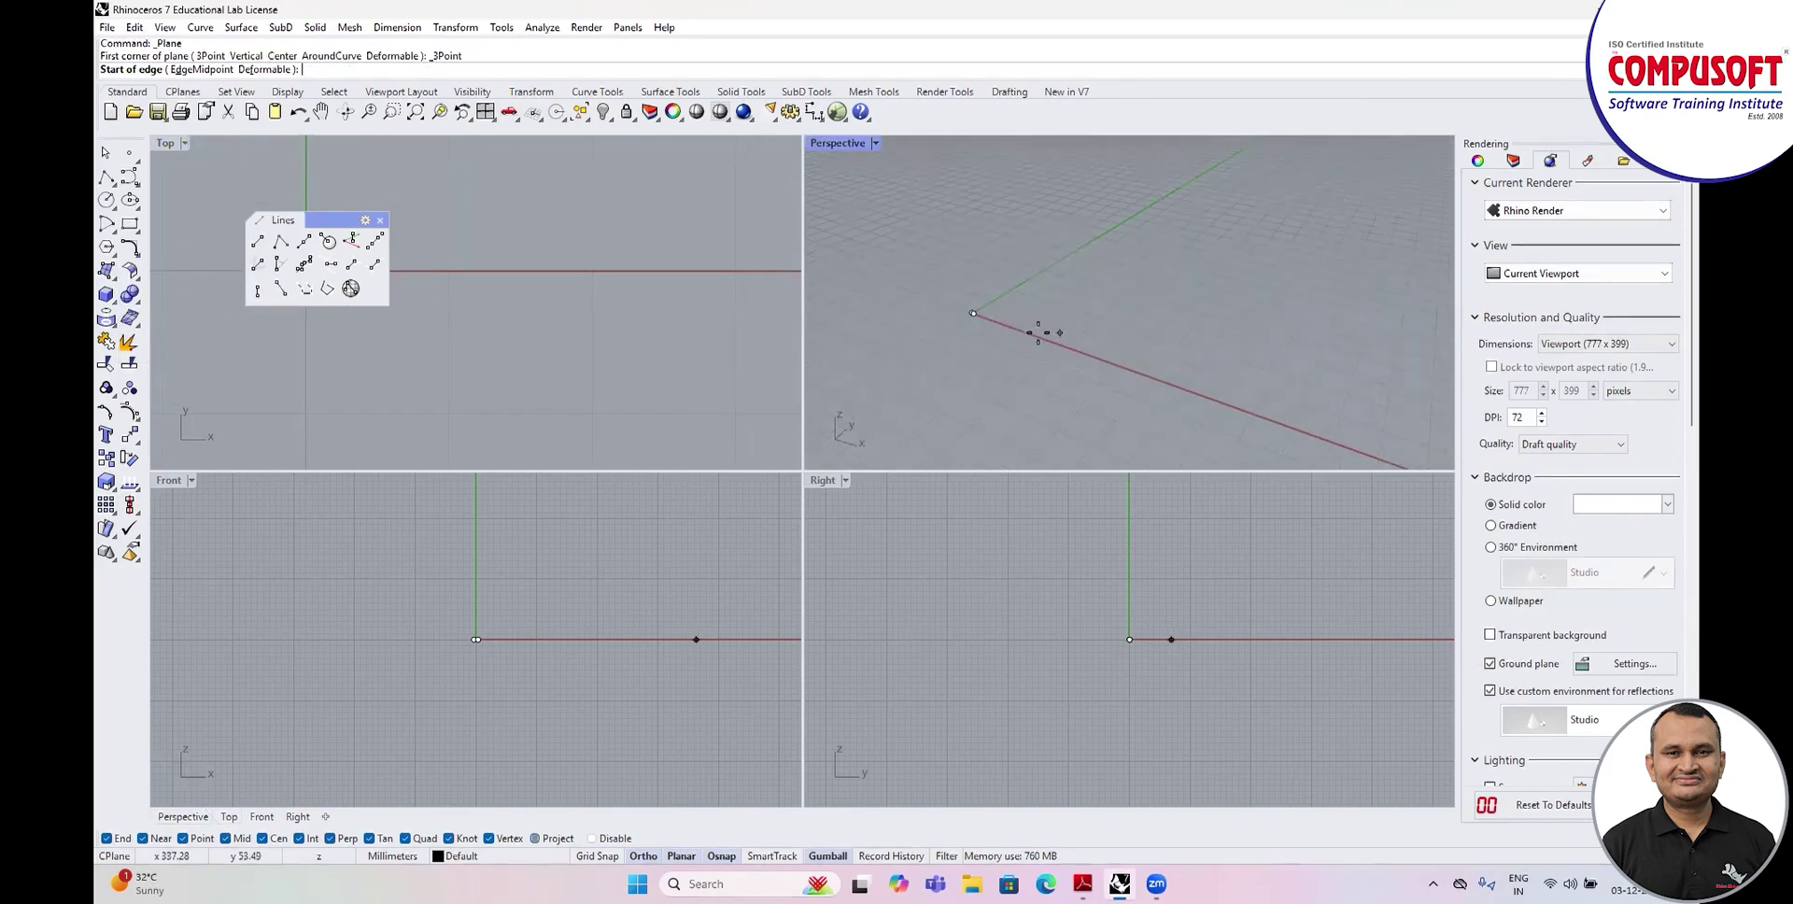
{"action": "left_click", "coordinate": [1022, 321]}
{"action": "left_click", "coordinate": [1141, 249]}
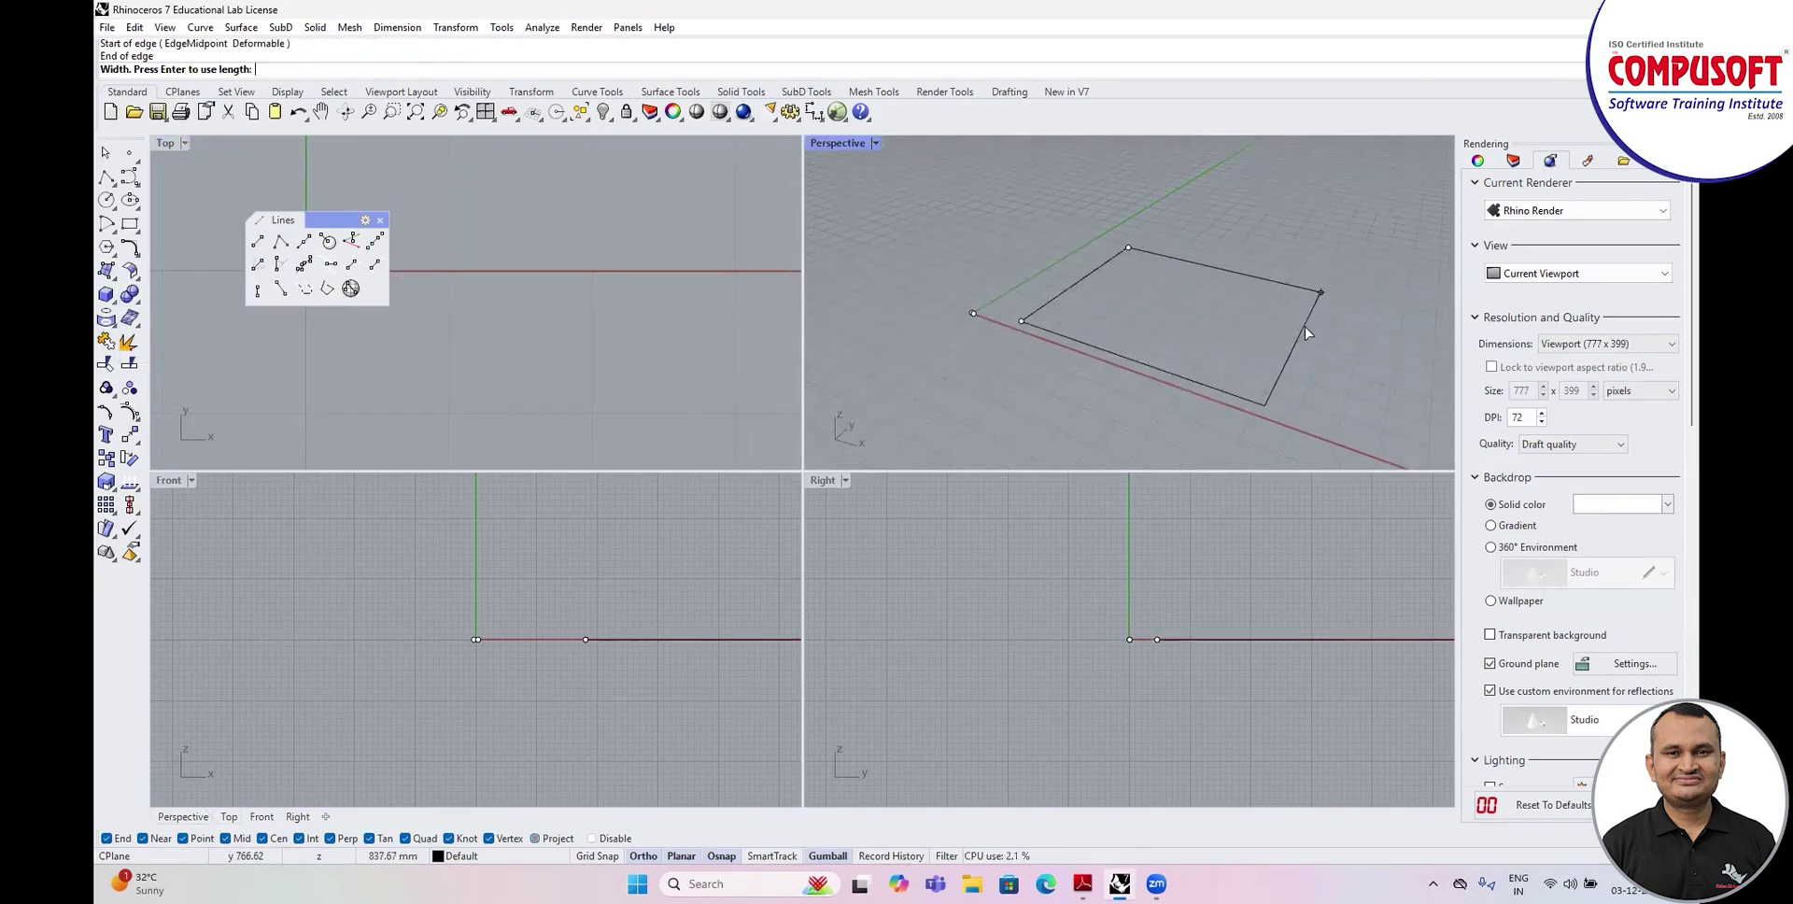
{"action": "left_click", "coordinate": [1301, 332]}
{"action": "right_click_drag", "start_coordinate": [1302, 332], "coordinate": [877, 269]}
Set the Perspective view's display mode to Shaded and orbit around the rectangular plane.
{"action": "left_click", "coordinate": [875, 143]}
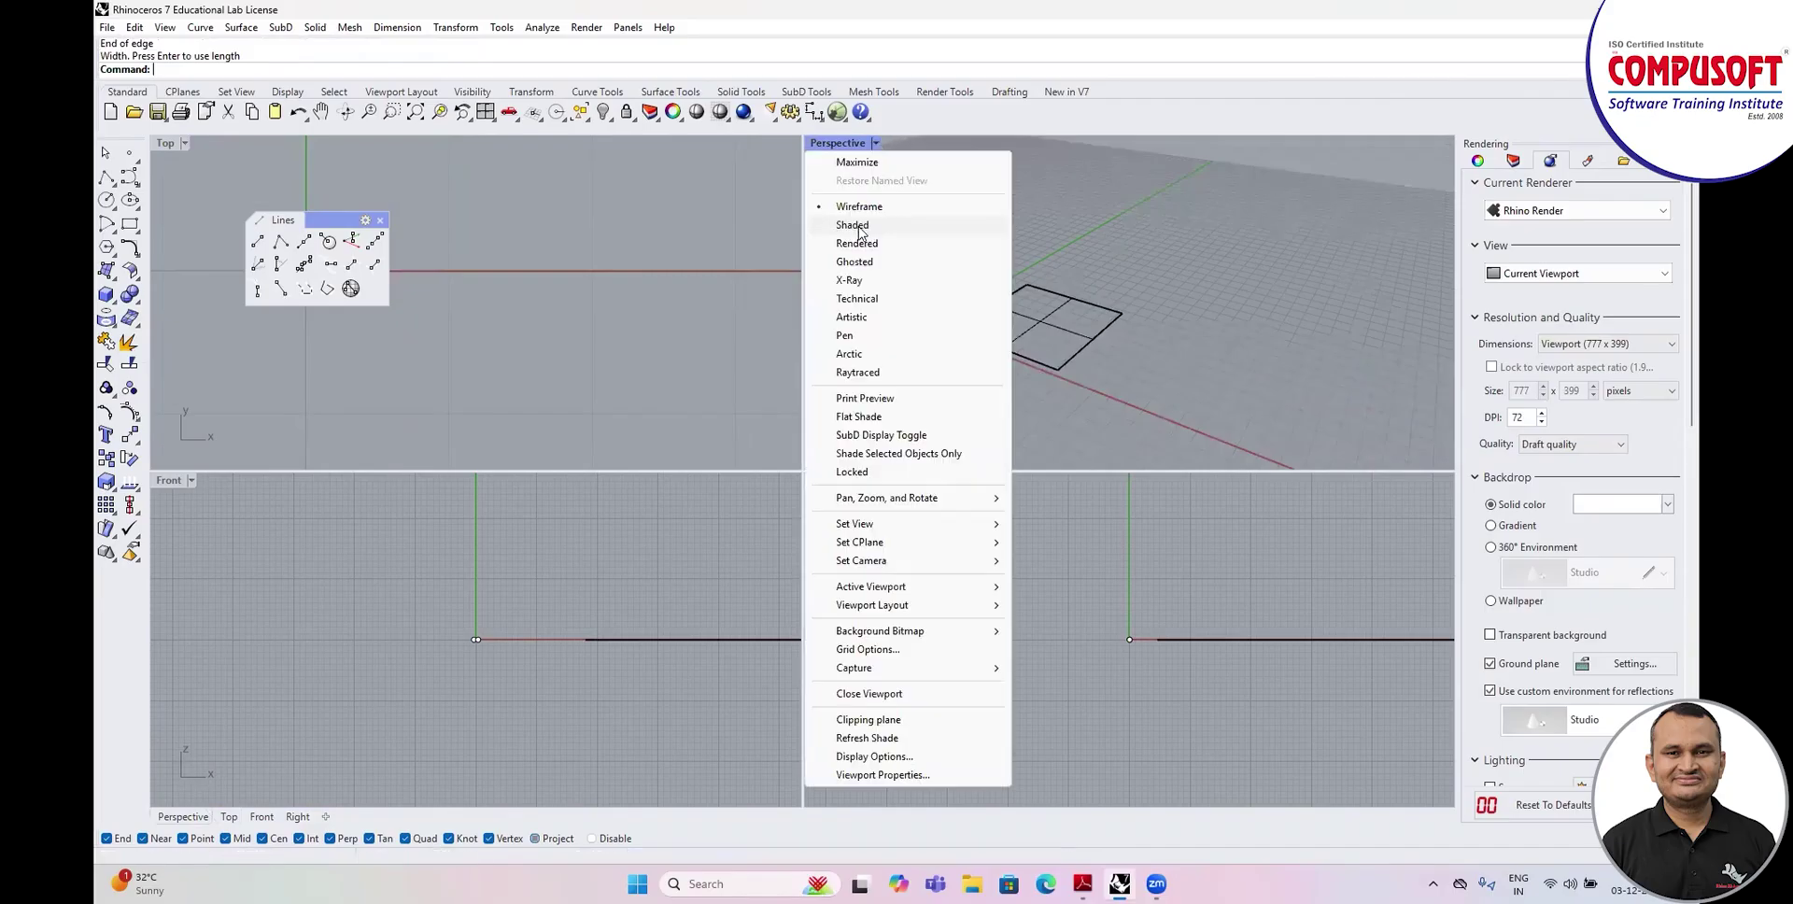
{"action": "left_click", "coordinate": [853, 225]}
{"action": "mouse_move", "coordinate": [1032, 343]}
{"action": "right_mouse_down"}
{"action": "mouse_move", "coordinate": [912, 271]}
{"action": "mouse_move", "coordinate": [980, 292]}
{"action": "right_mouse_up"}
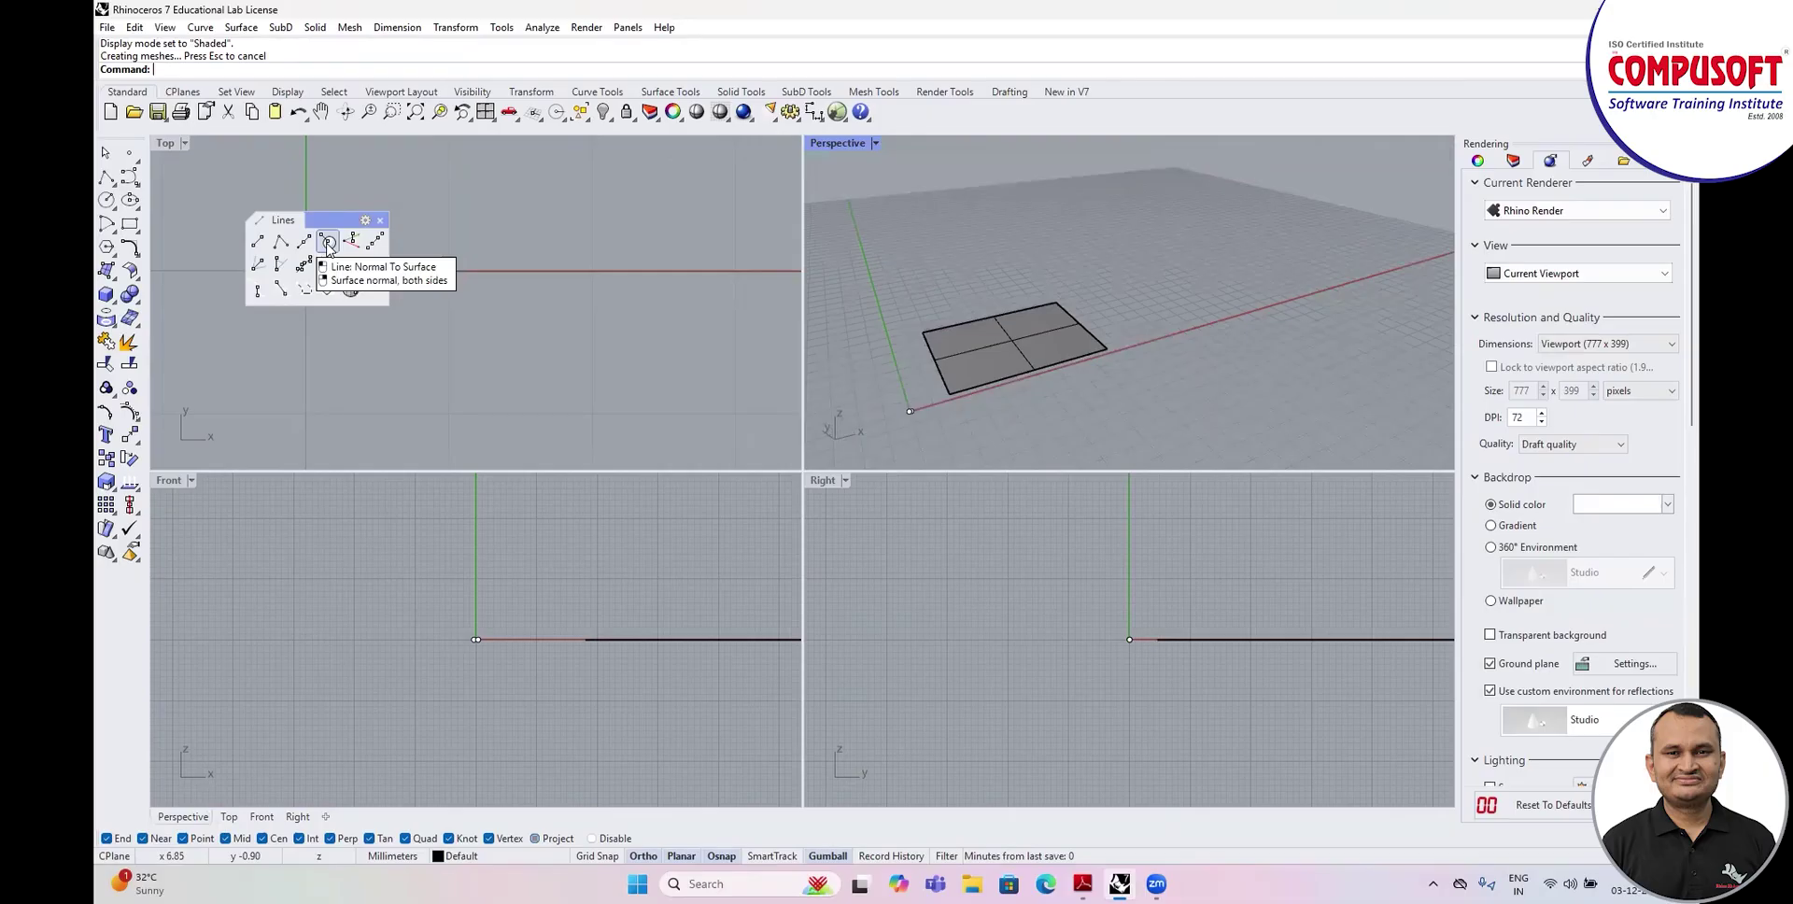
Draw a line normal to the rectangular plane's surface, starting near its centre and extending upward in the Perspective view.
{"action": "left_click", "coordinate": [328, 245]}
{"action": "scroll", "coordinate": [1027, 347], "scroll_direction": "up", "scroll_amount": 2}
{"action": "left_click", "coordinate": [1027, 344]}
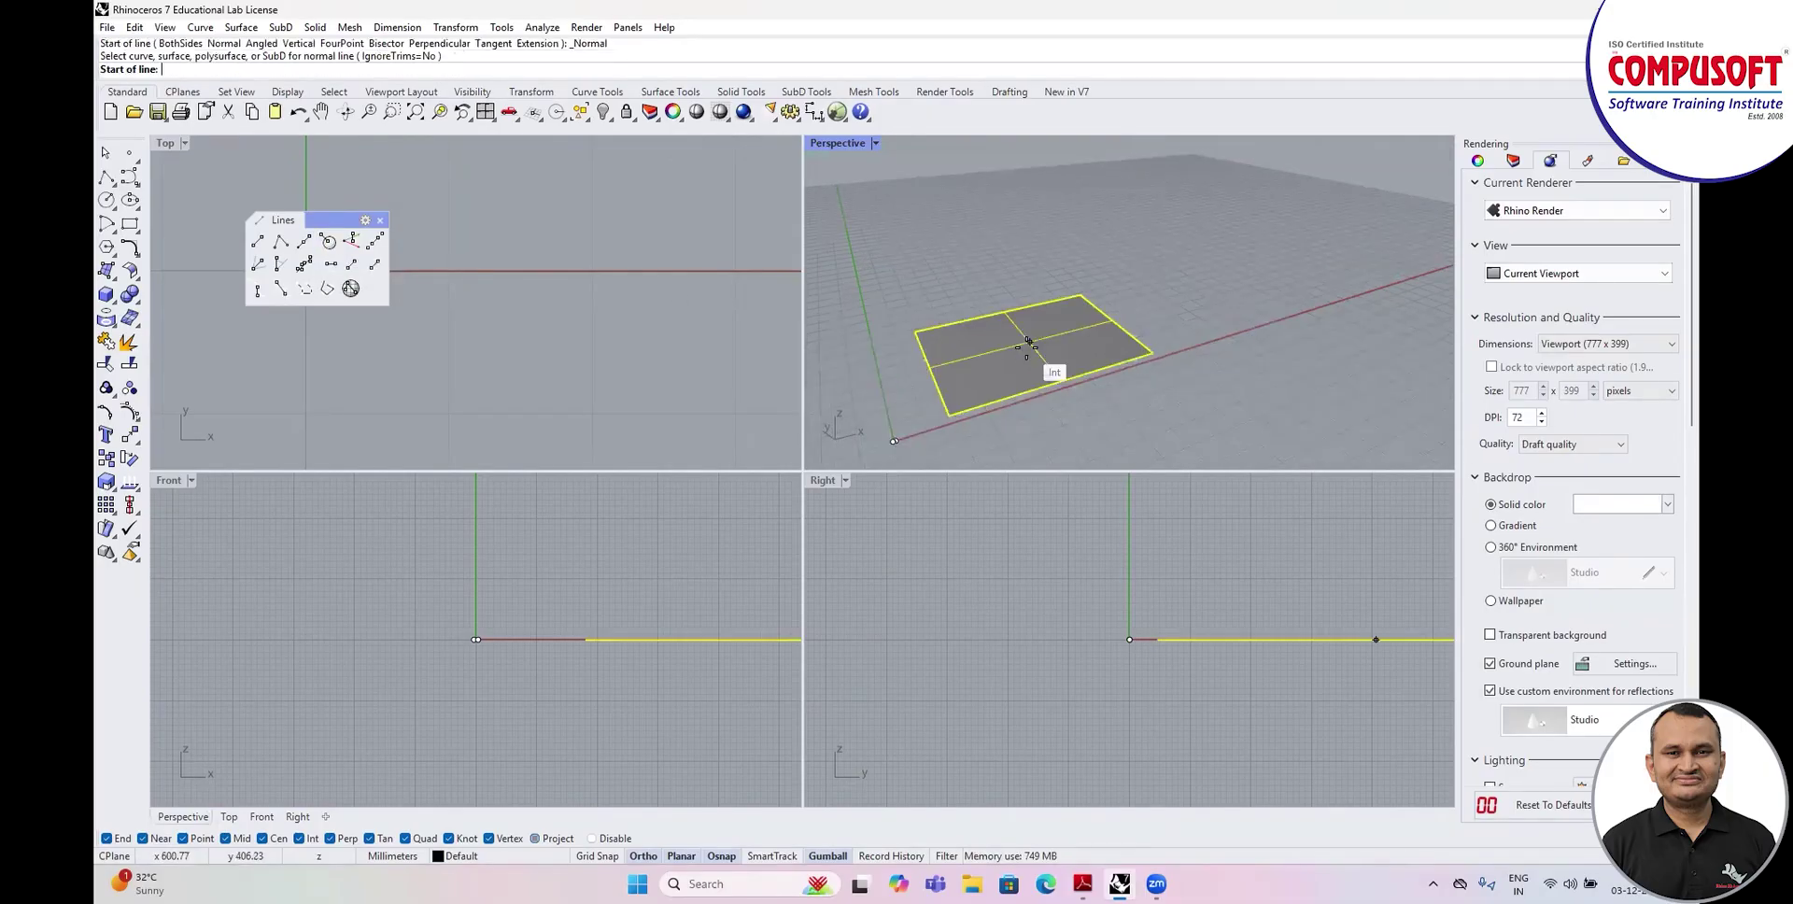
{"action": "left_click", "coordinate": [1016, 347]}
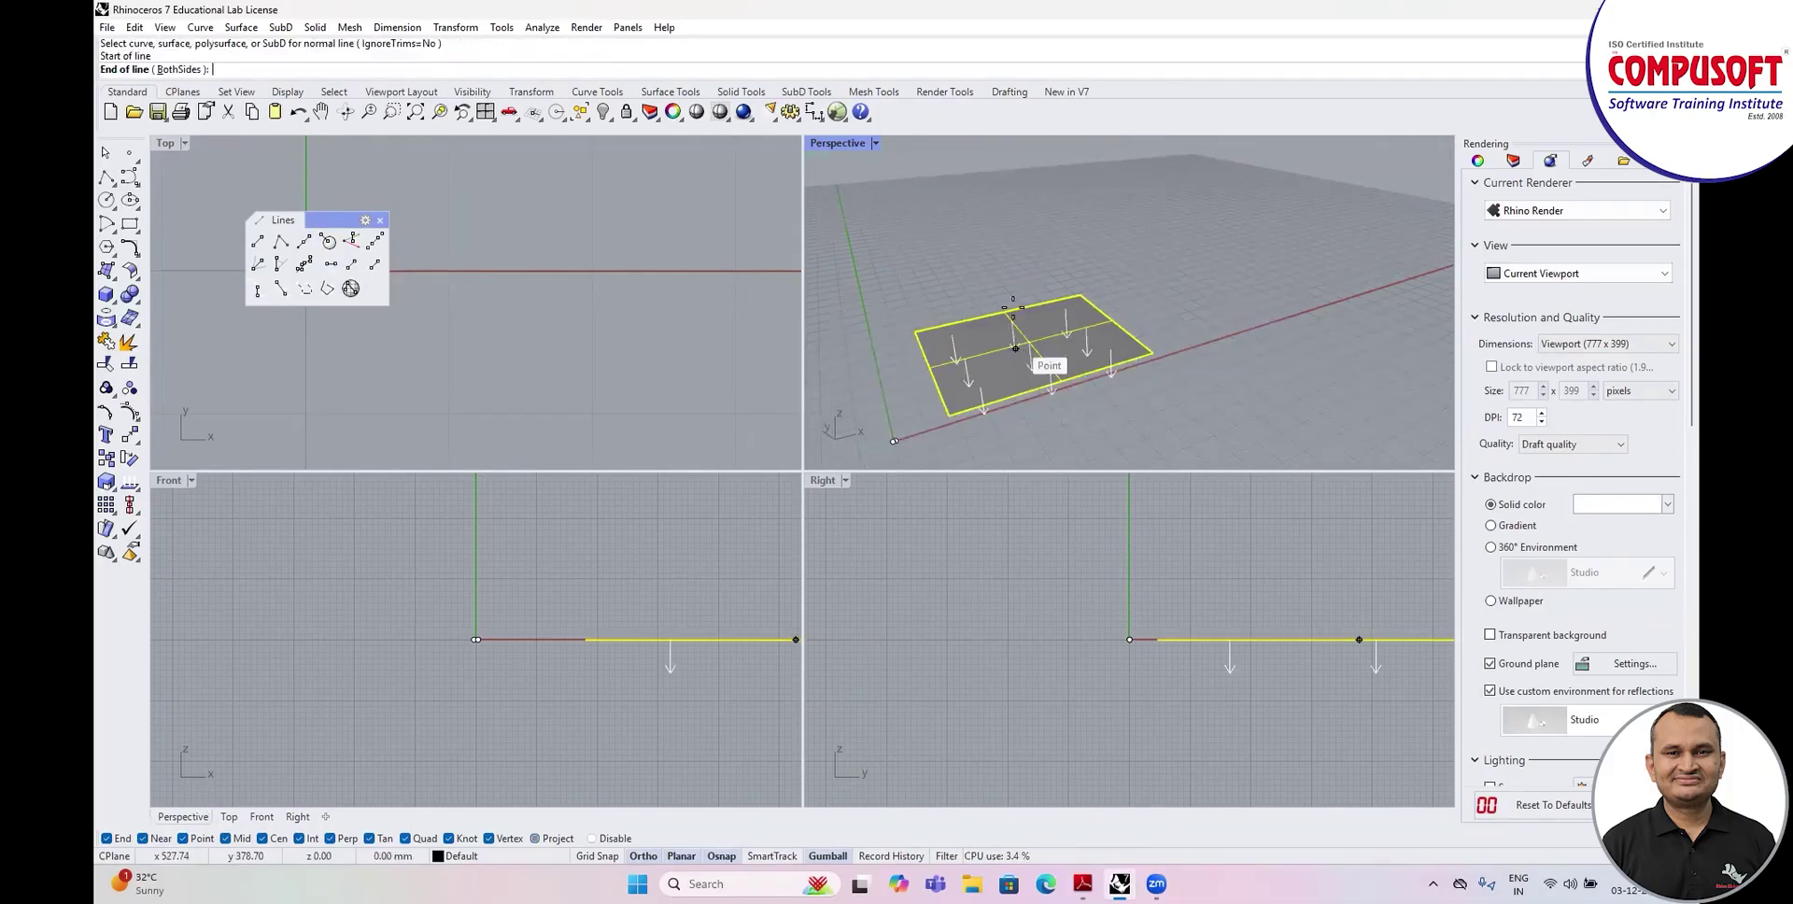
{"action": "left_click", "coordinate": [998, 205]}
{"action": "scroll", "coordinate": [988, 280], "scroll_direction": "down", "scroll_amount": 4}
{"action": "mouse_move", "coordinate": [981, 356]}
{"action": "right_mouse_down"}
{"action": "mouse_move", "coordinate": [1049, 367]}
{"action": "mouse_move", "coordinate": [971, 364]}
{"action": "right_mouse_up"}
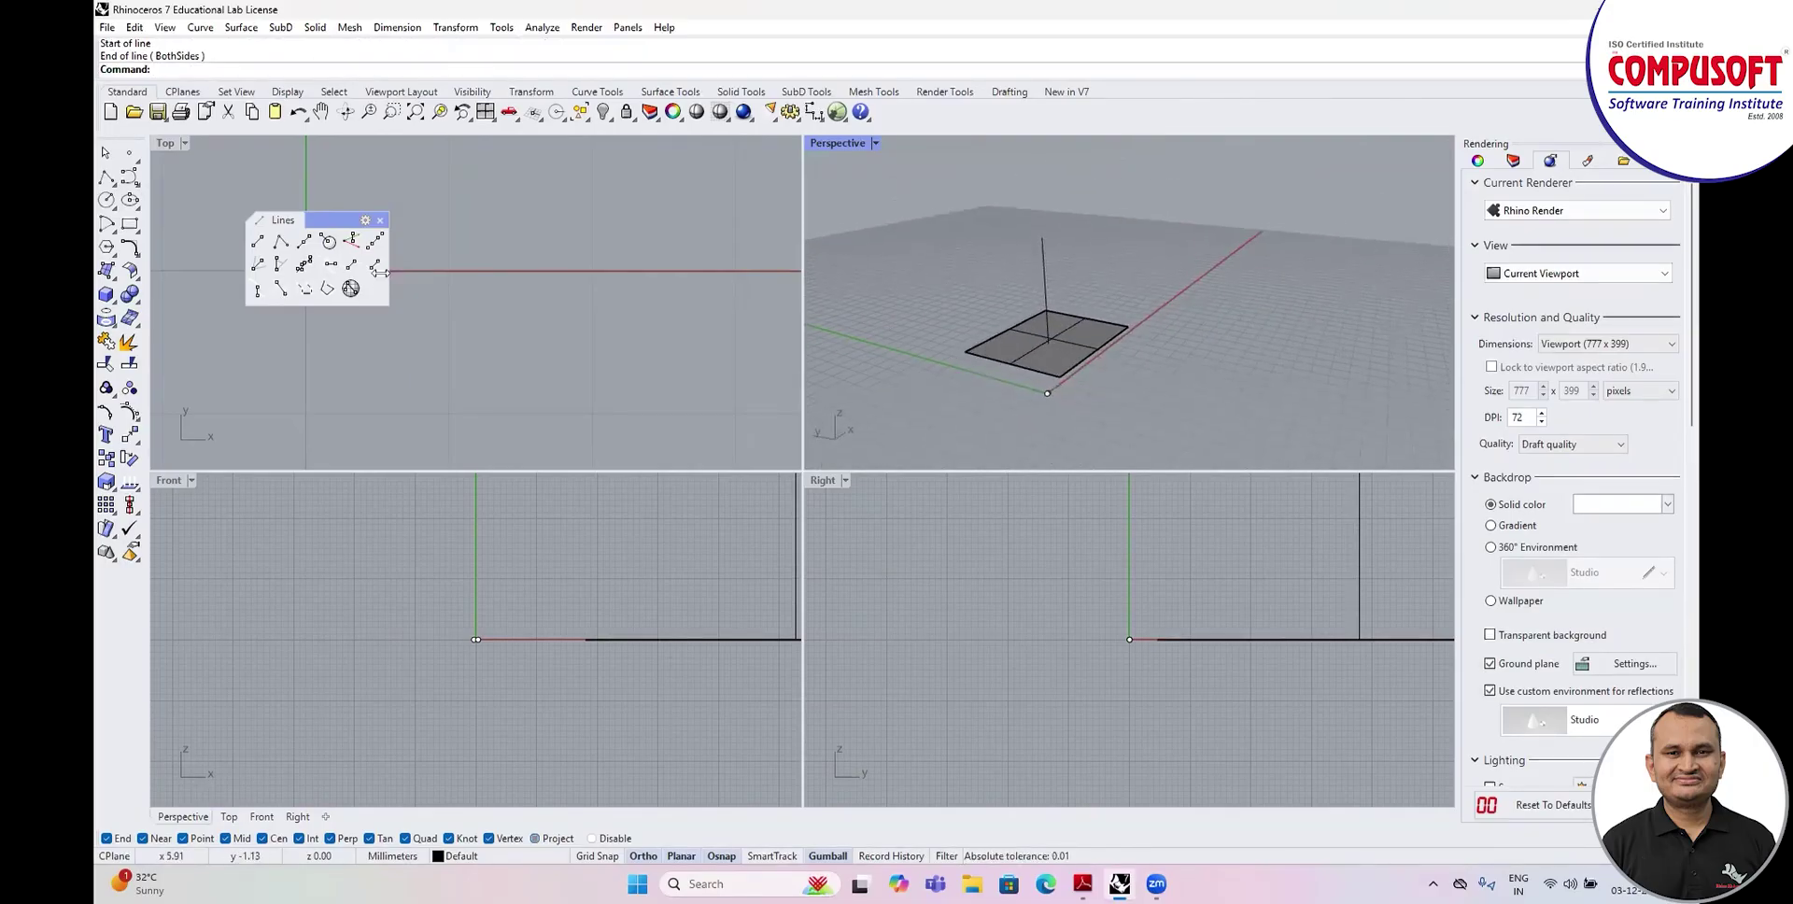
Draw a second surface-normal line extending to both sides of the rectangular plane, starting from another point on its surface.
{"action": "right_click", "coordinate": [329, 242]}
{"action": "right_click_drag", "start_coordinate": [1199, 288], "coordinate": [1057, 349]}
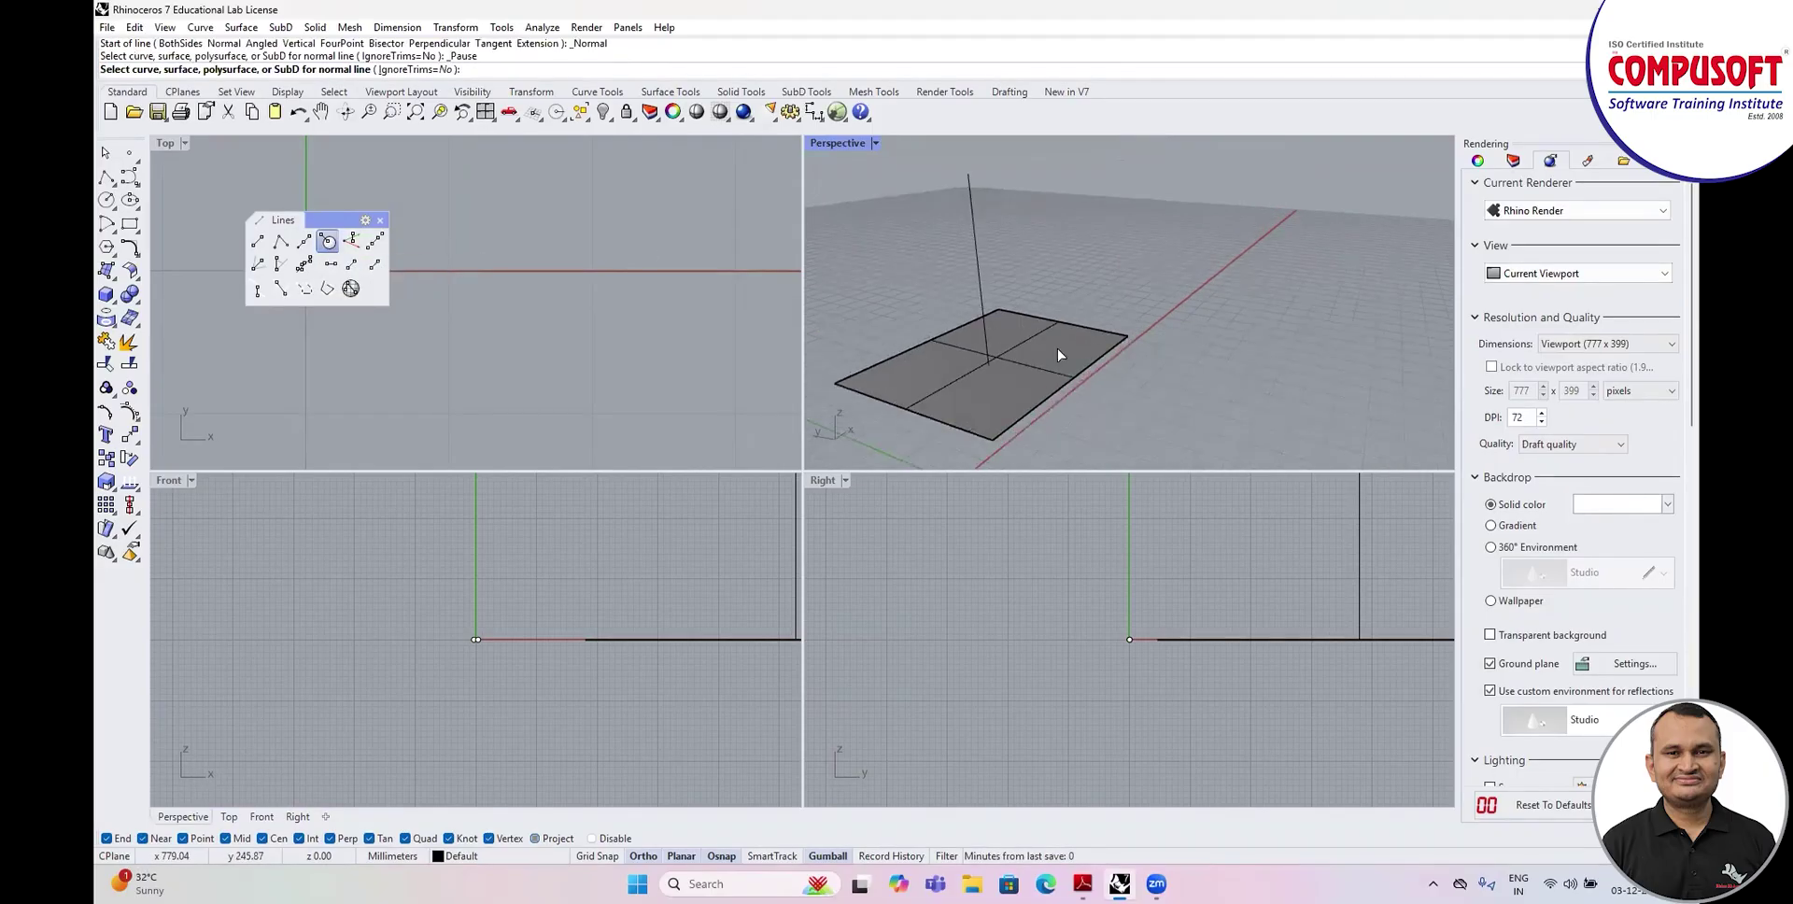
{"action": "left_click", "coordinate": [1057, 350]}
{"action": "left_click", "coordinate": [1047, 231]}
{"action": "scroll", "coordinate": [1157, 244], "scroll_direction": "down", "scroll_amount": 3}
{"action": "right_click_drag", "start_coordinate": [1230, 292], "coordinate": [1145, 332]}
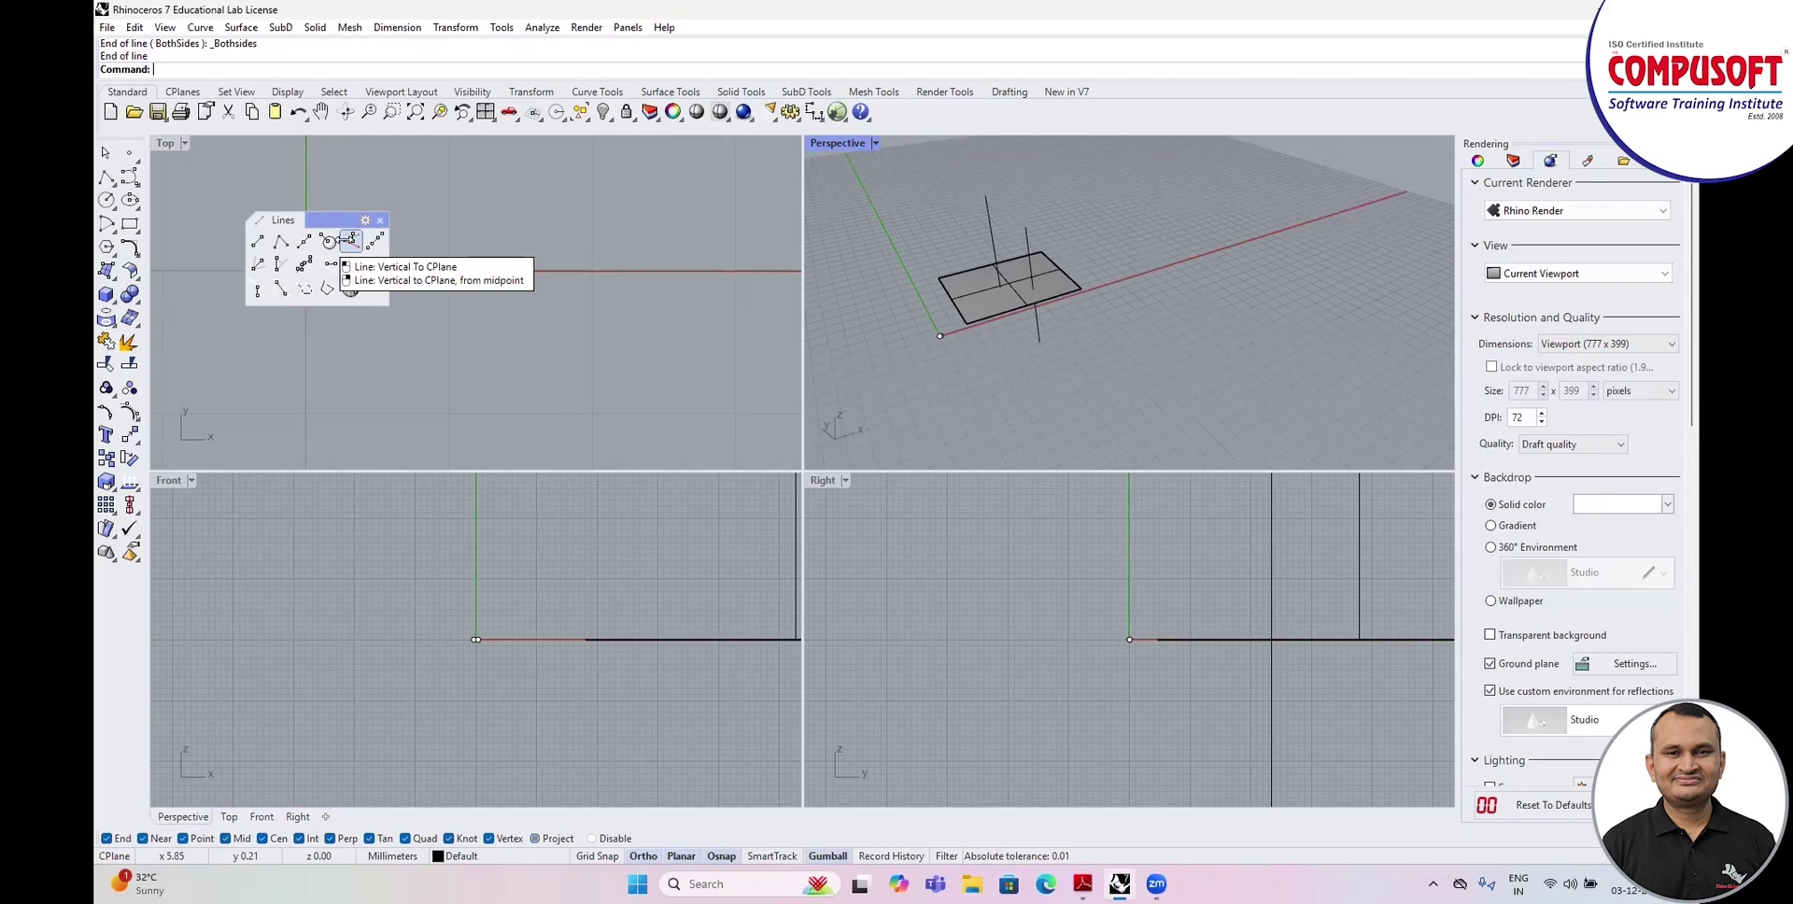
Draw a line vertical to the construction plane, starting near the origin in the Top view and ending upward in the Perspective view.
{"action": "left_click", "coordinate": [351, 240]}
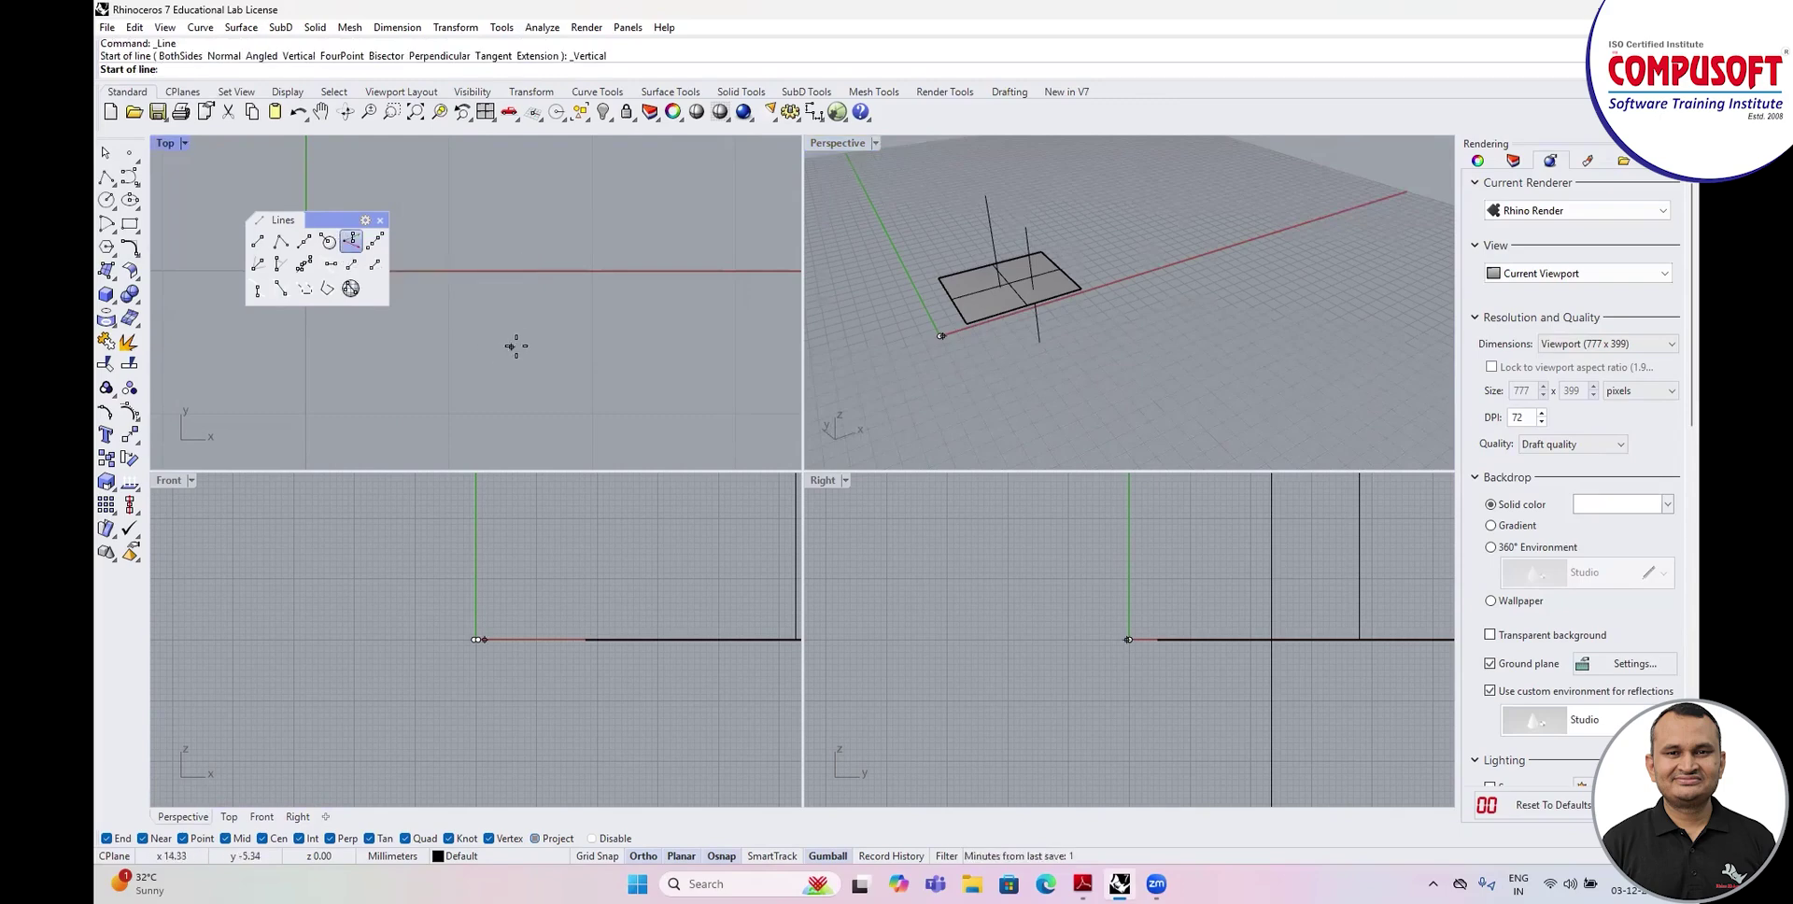
{"action": "scroll", "coordinate": [528, 340], "scroll_direction": "down", "scroll_amount": 6}
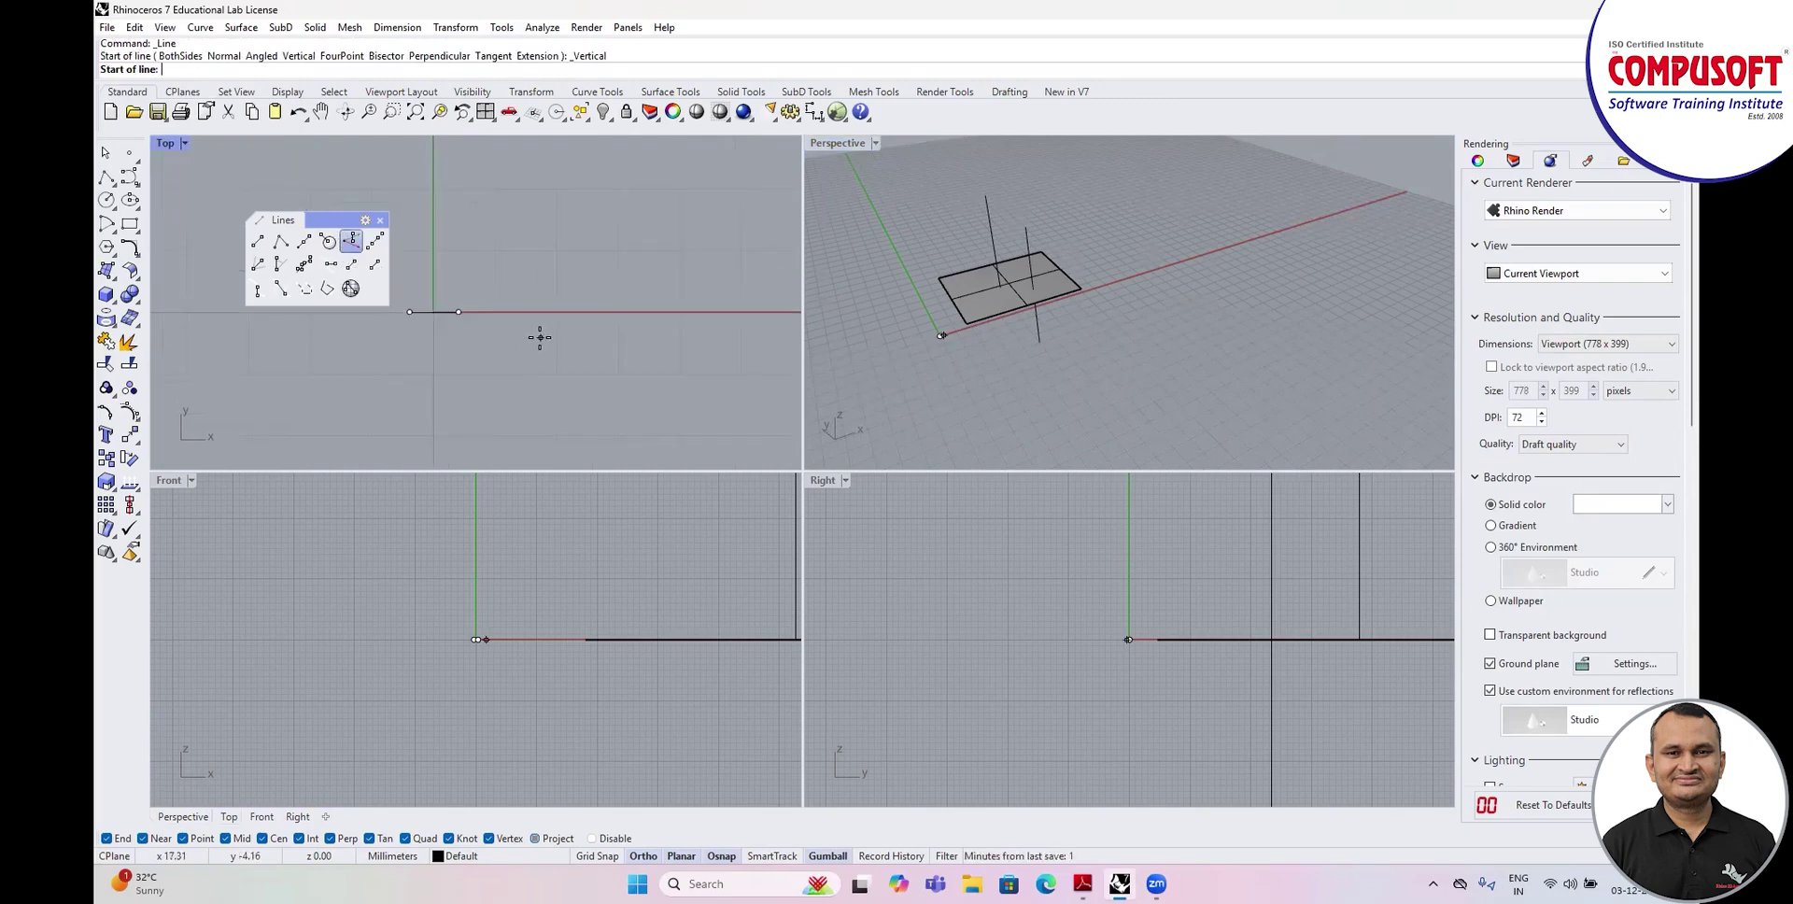
{"action": "left_click", "coordinate": [564, 281]}
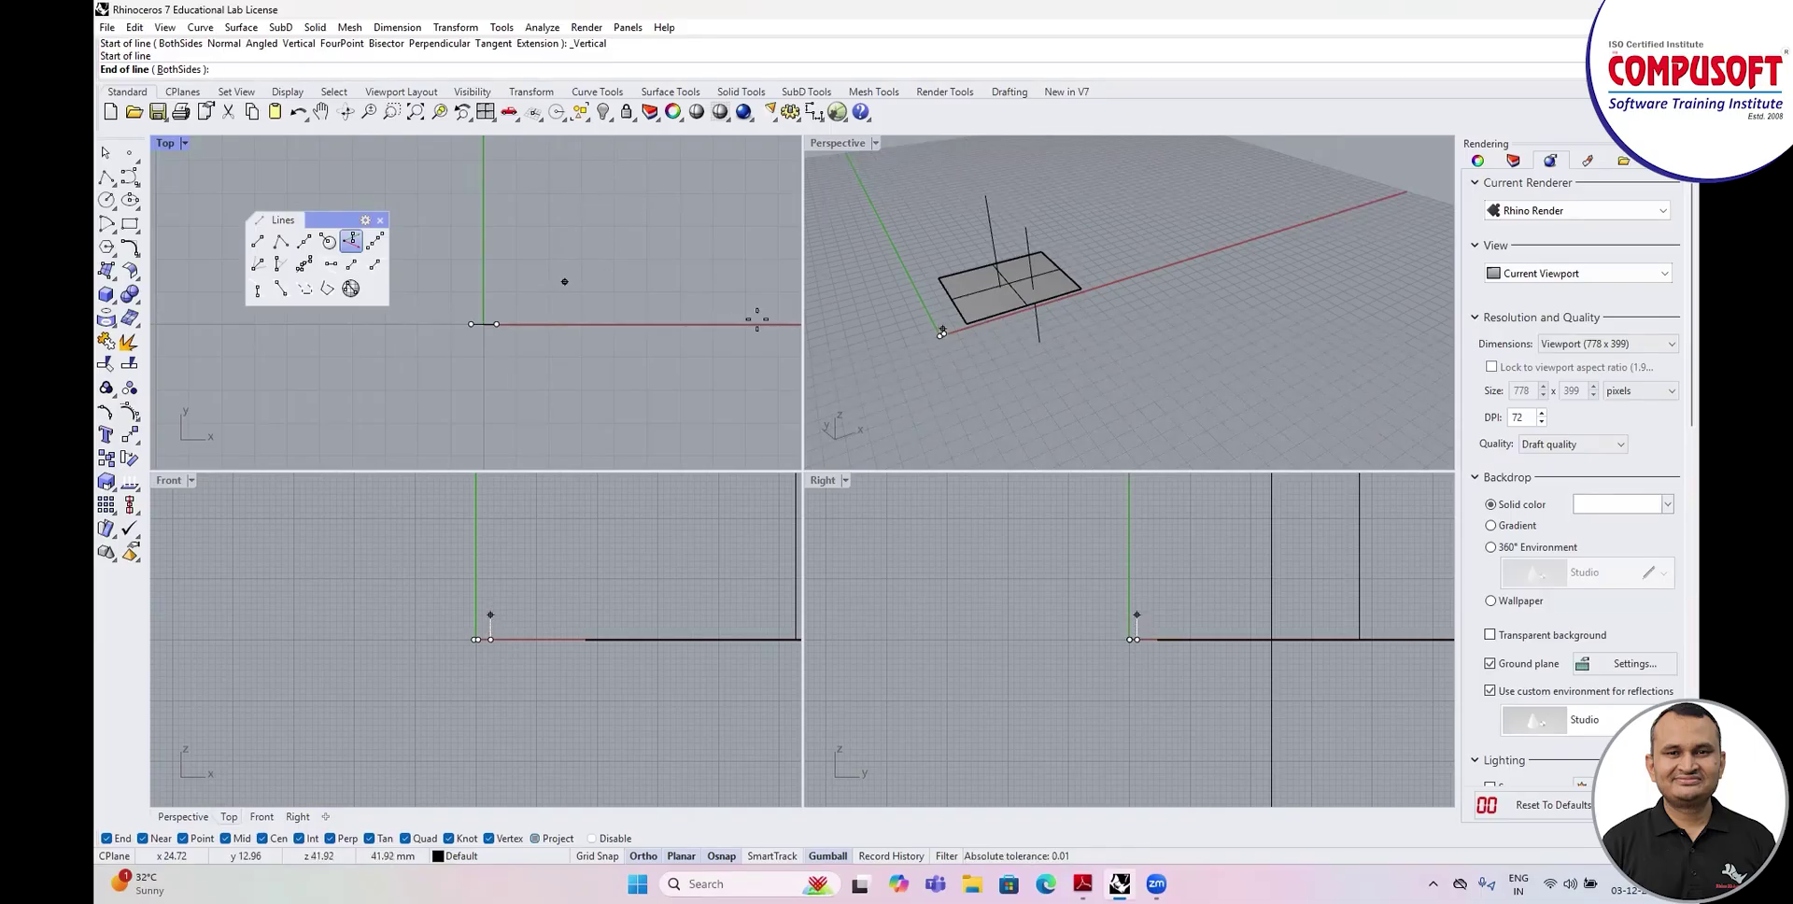
{"action": "scroll", "coordinate": [983, 381], "scroll_direction": "down", "scroll_amount": 5}
{"action": "left_click", "coordinate": [930, 260]}
{"action": "right_click_drag", "start_coordinate": [926, 397], "coordinate": [961, 348]}
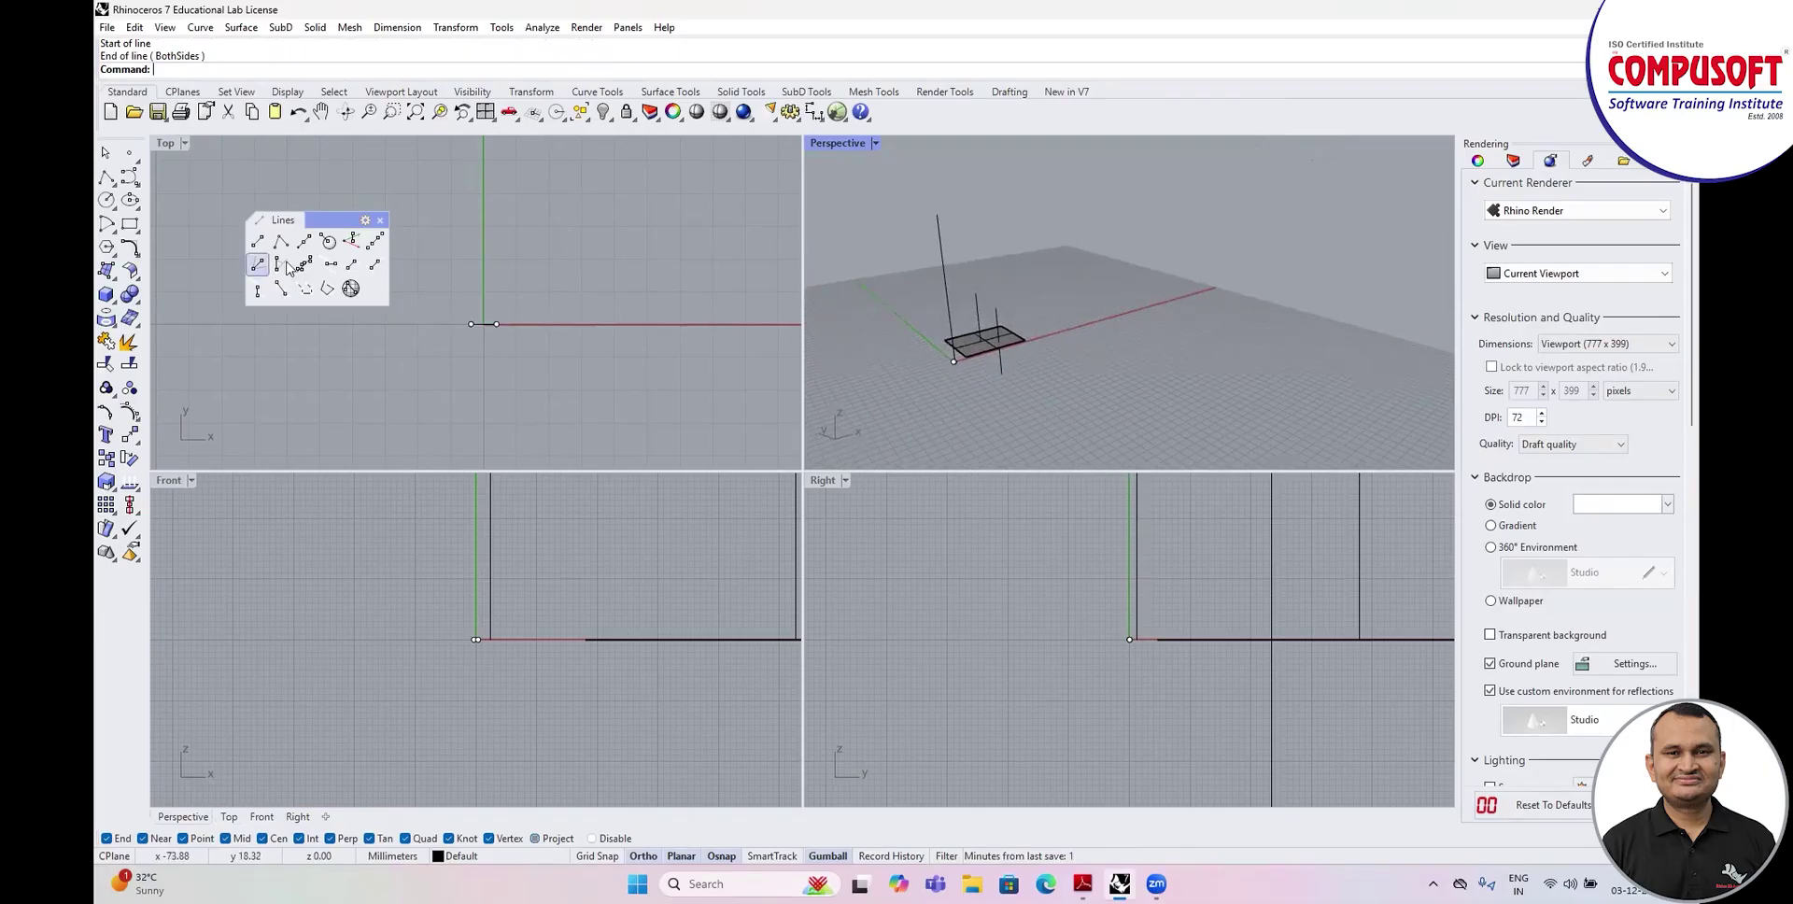
Draw a line vertical to the construction plane from its midpoint, placed just below the X axis near the origin.
{"action": "left_click", "coordinate": [359, 248]}
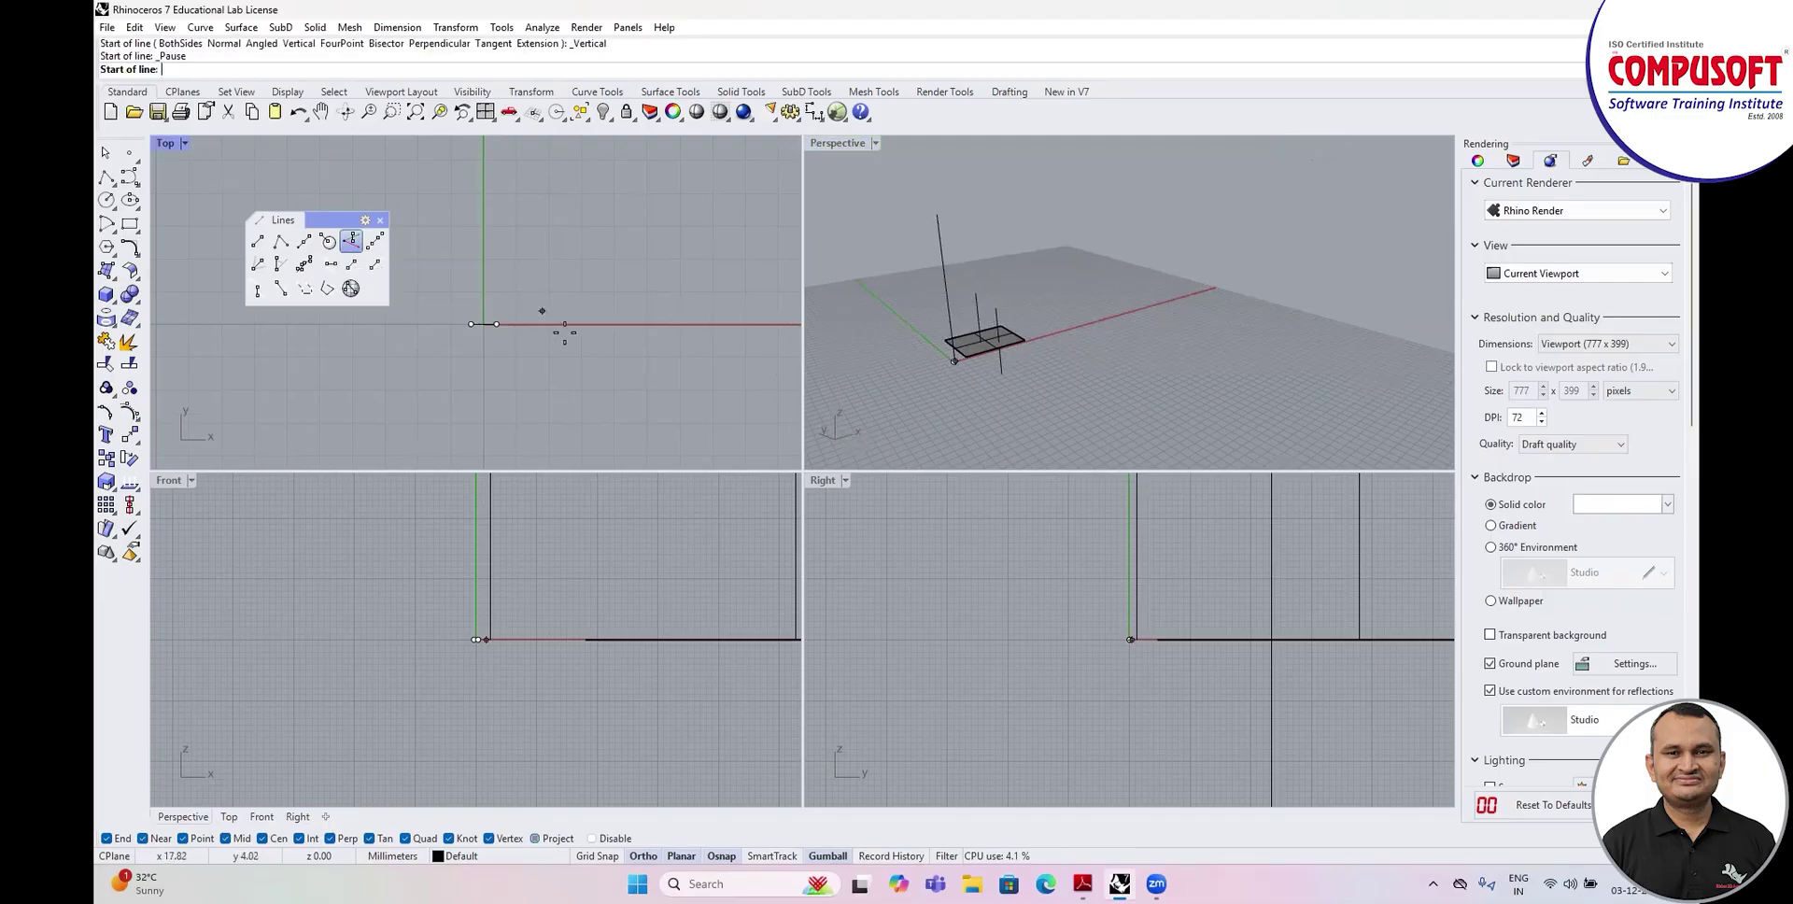
{"action": "left_click", "coordinate": [593, 353]}
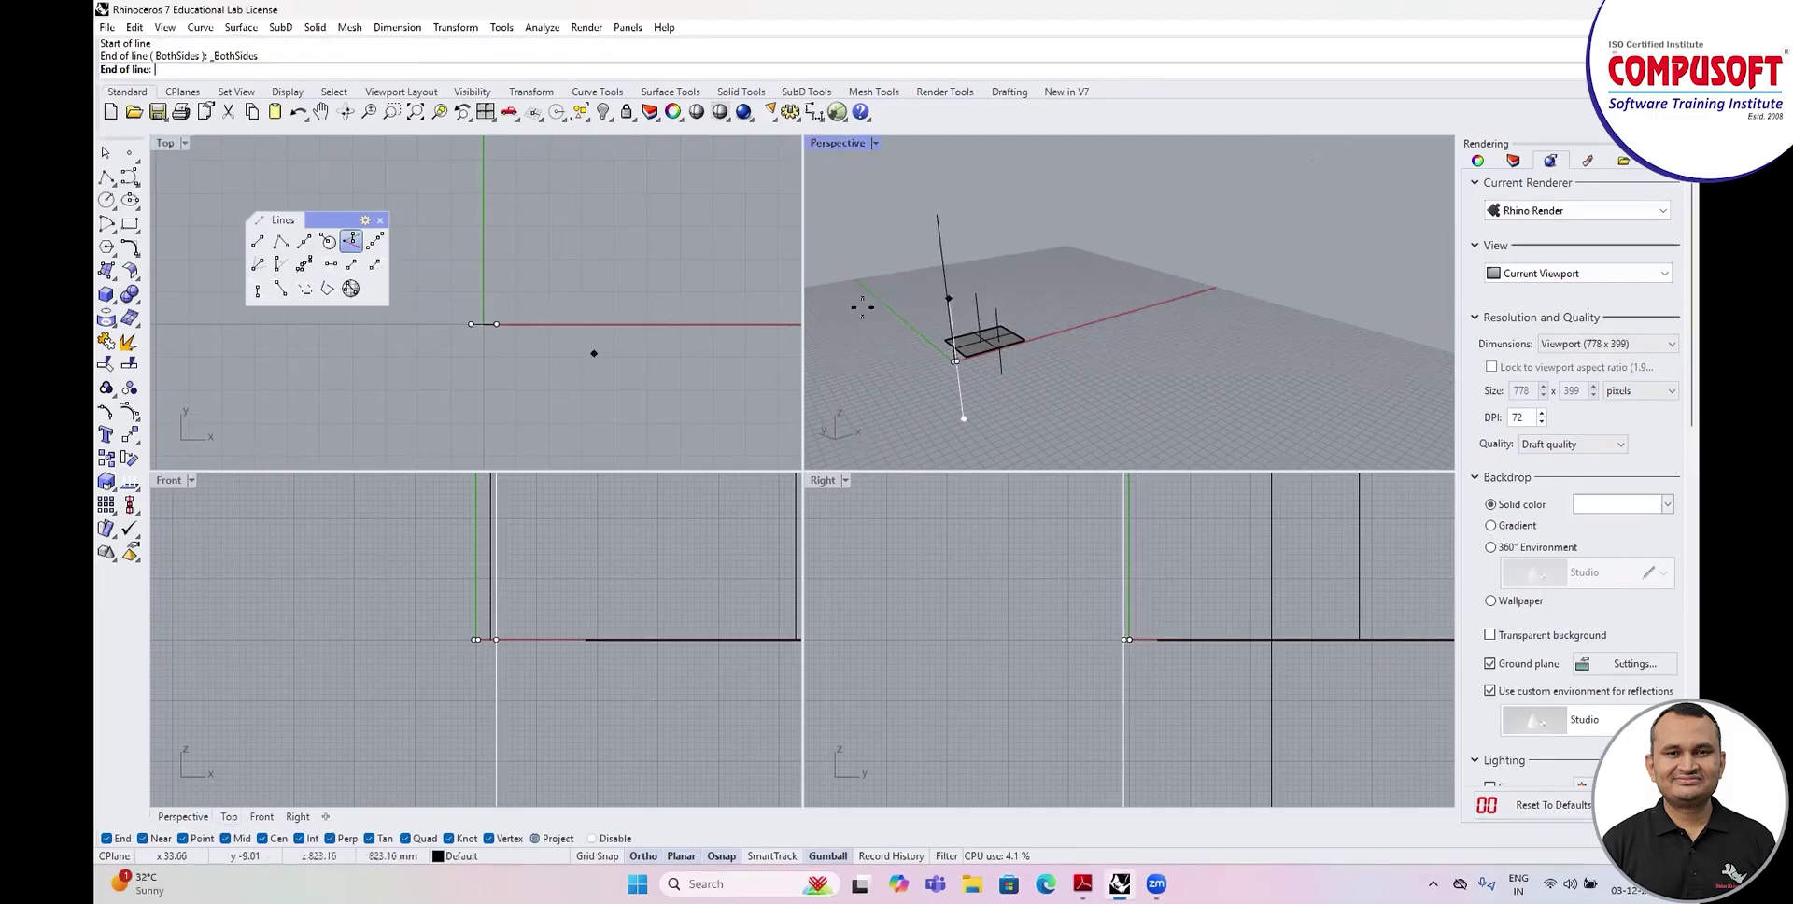
{"action": "left_click", "coordinate": [921, 311]}
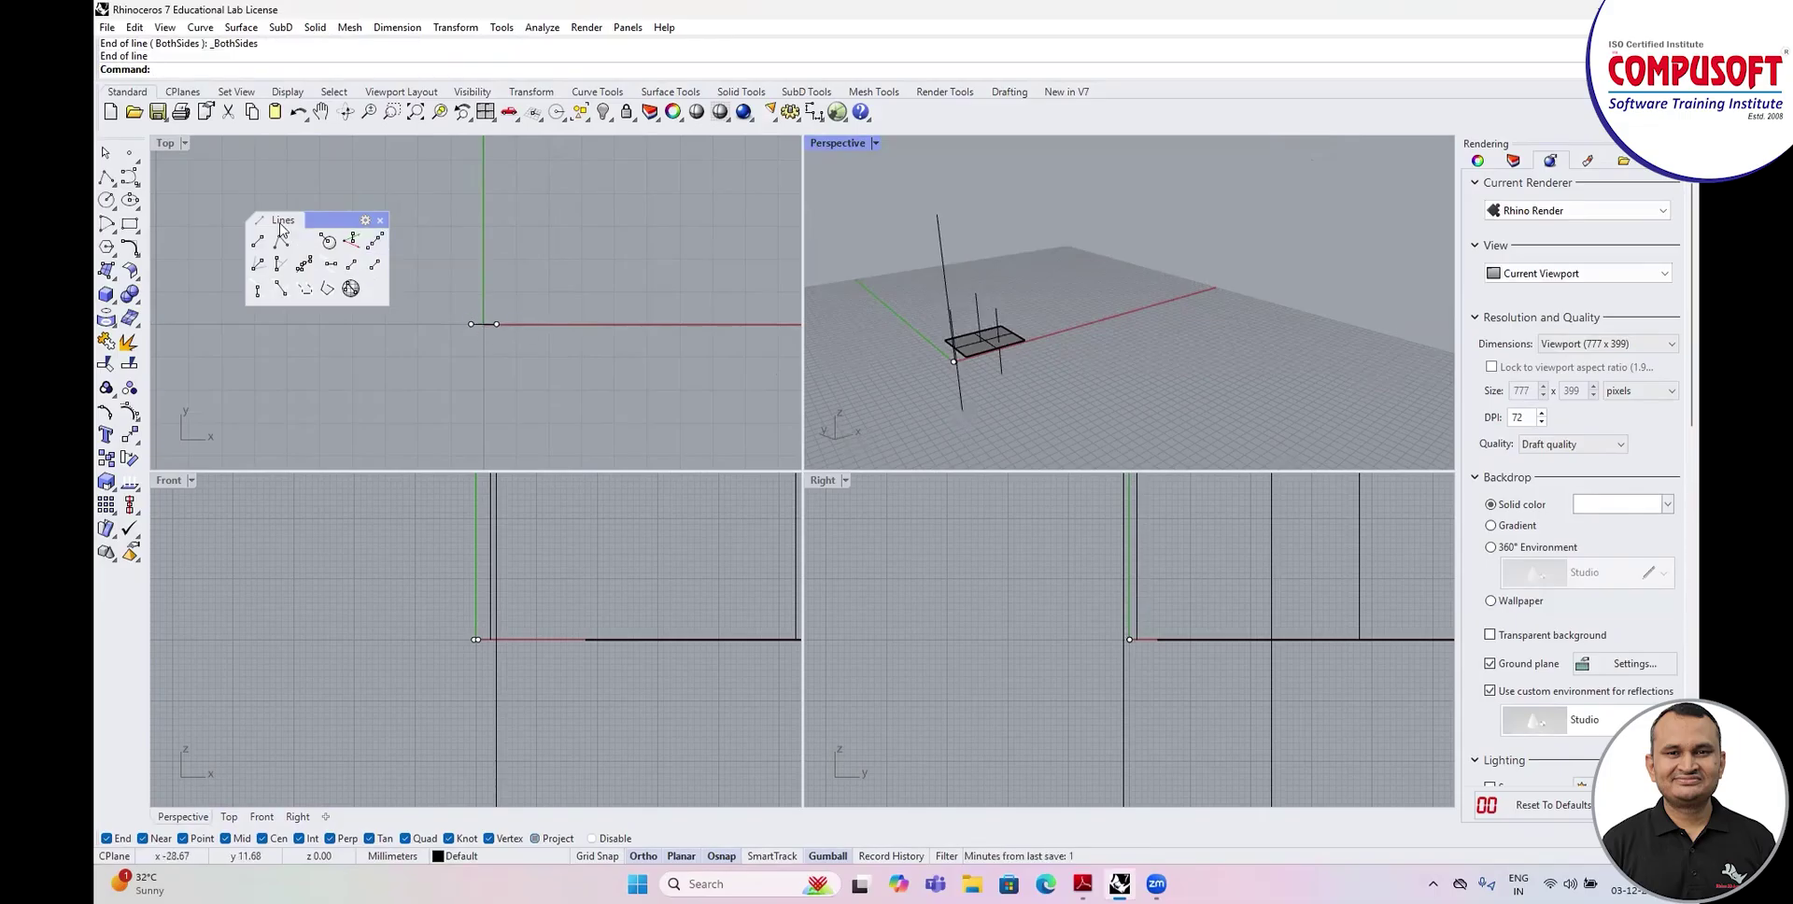
Maximize the Top view and, with Ortho off, draw a sloping line from four points, about 60 mm long, above the X axis.
{"action": "double_click", "coordinate": [167, 142]}
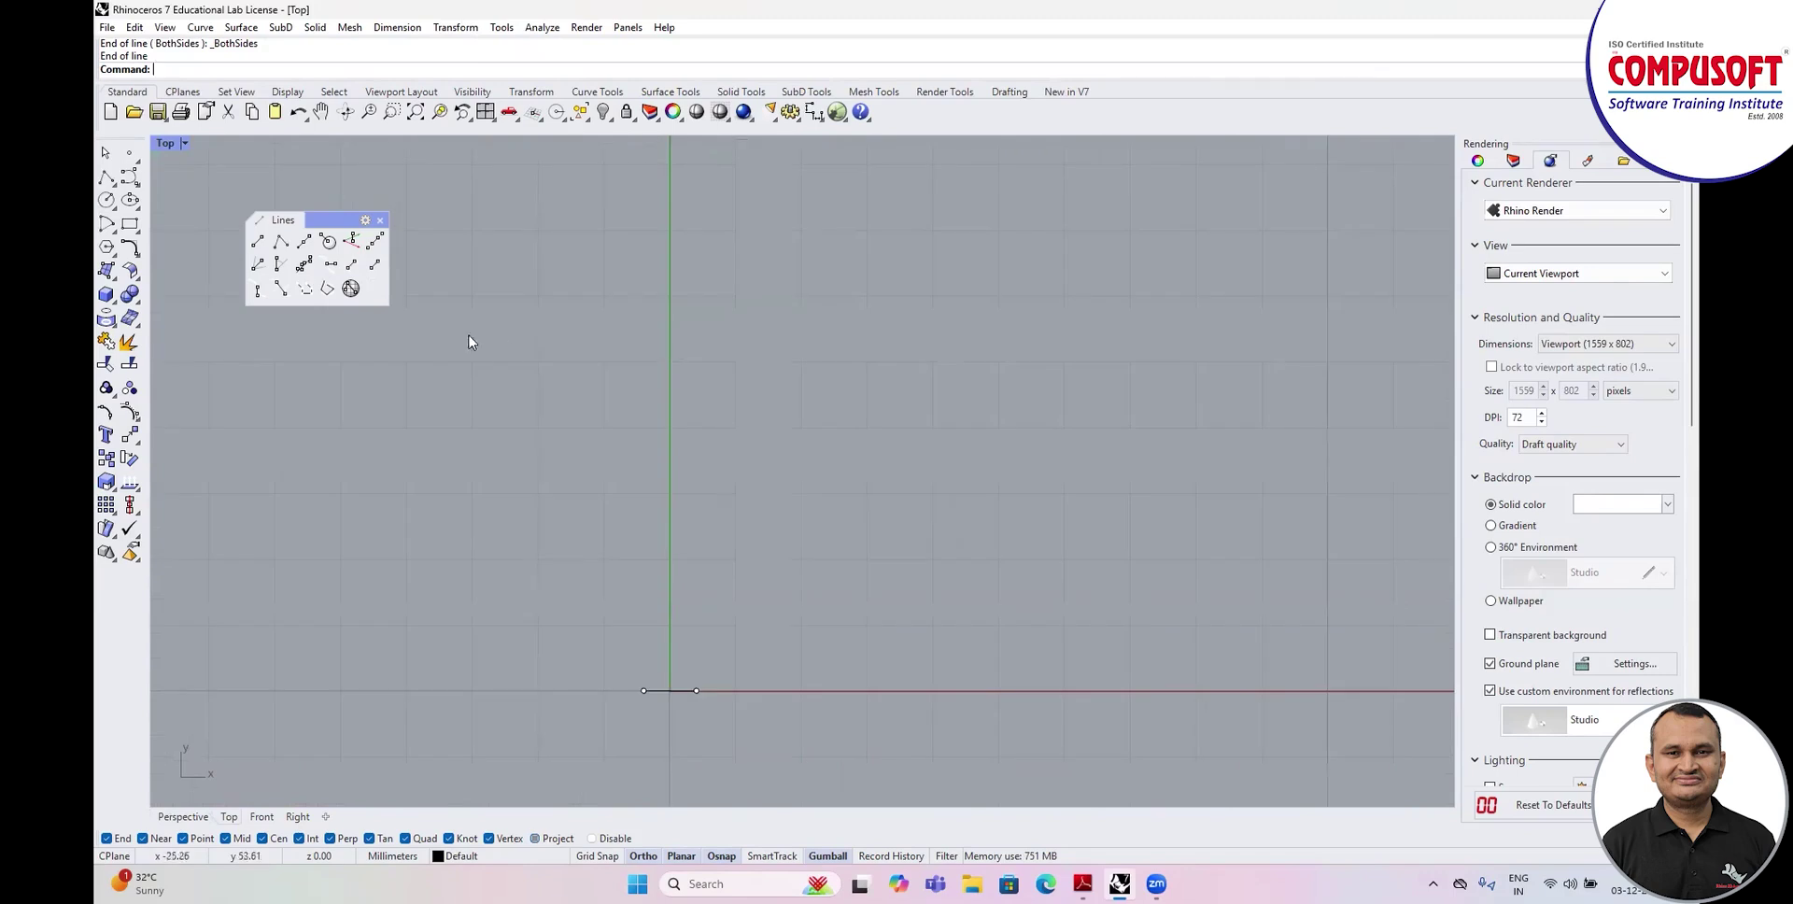
{"action": "left_click", "coordinate": [374, 242]}
{"action": "left_click", "coordinate": [696, 338]}
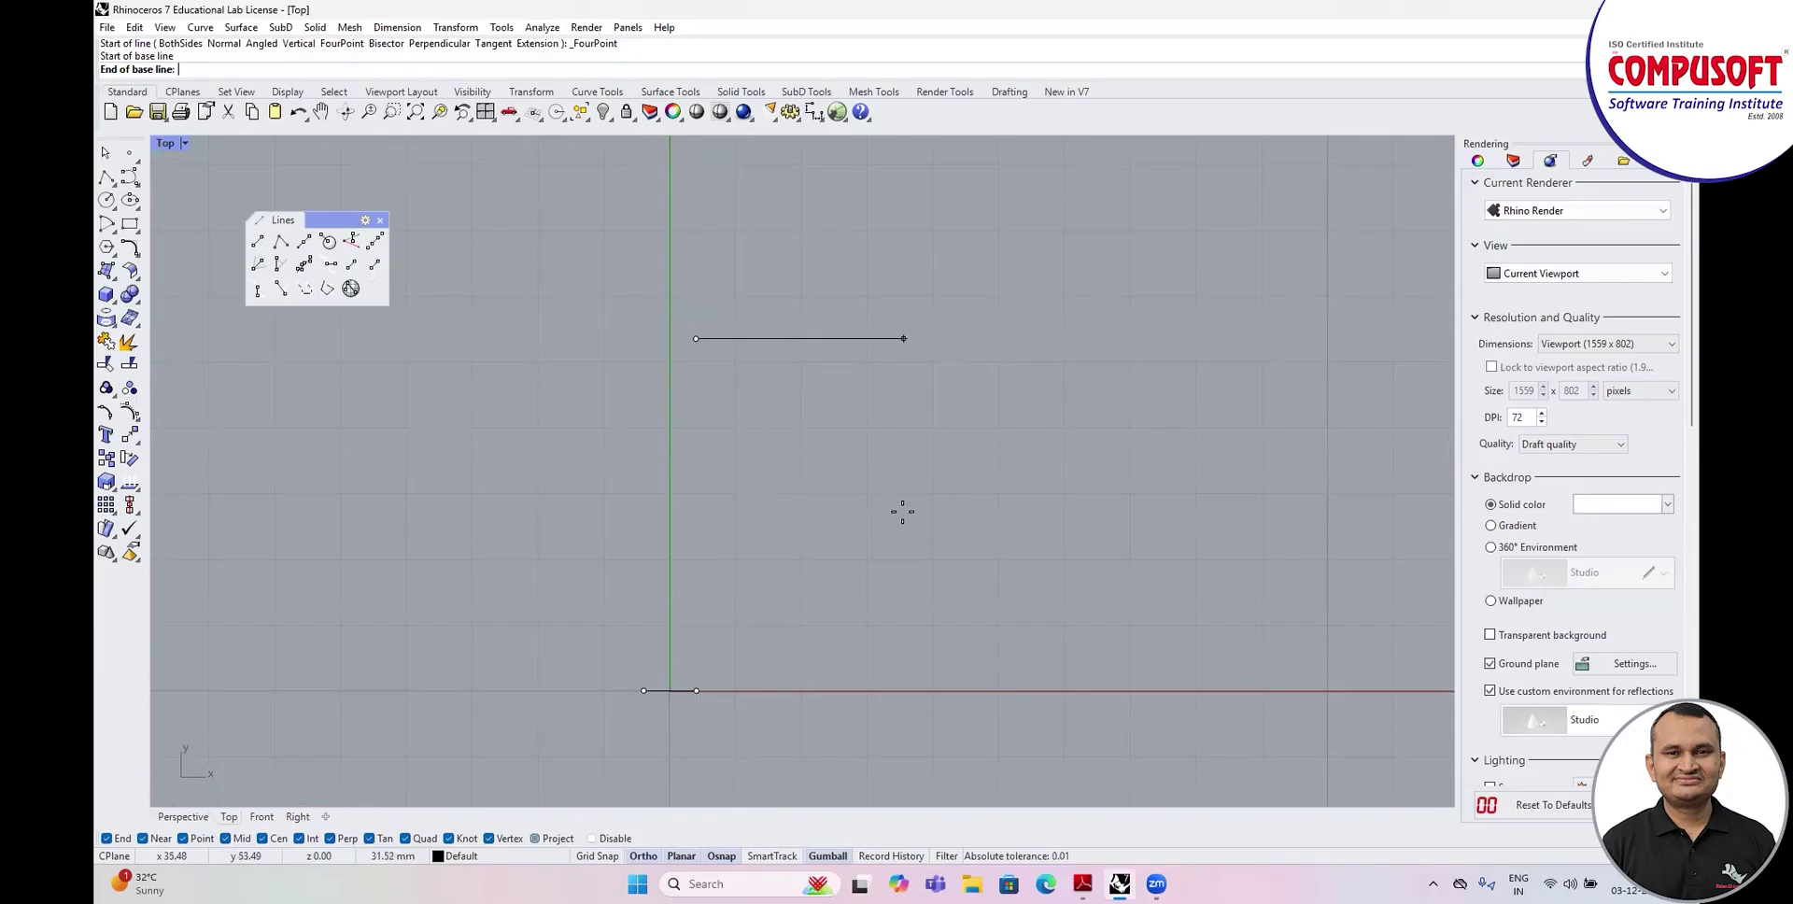
{"action": "key", "text": "F8"}
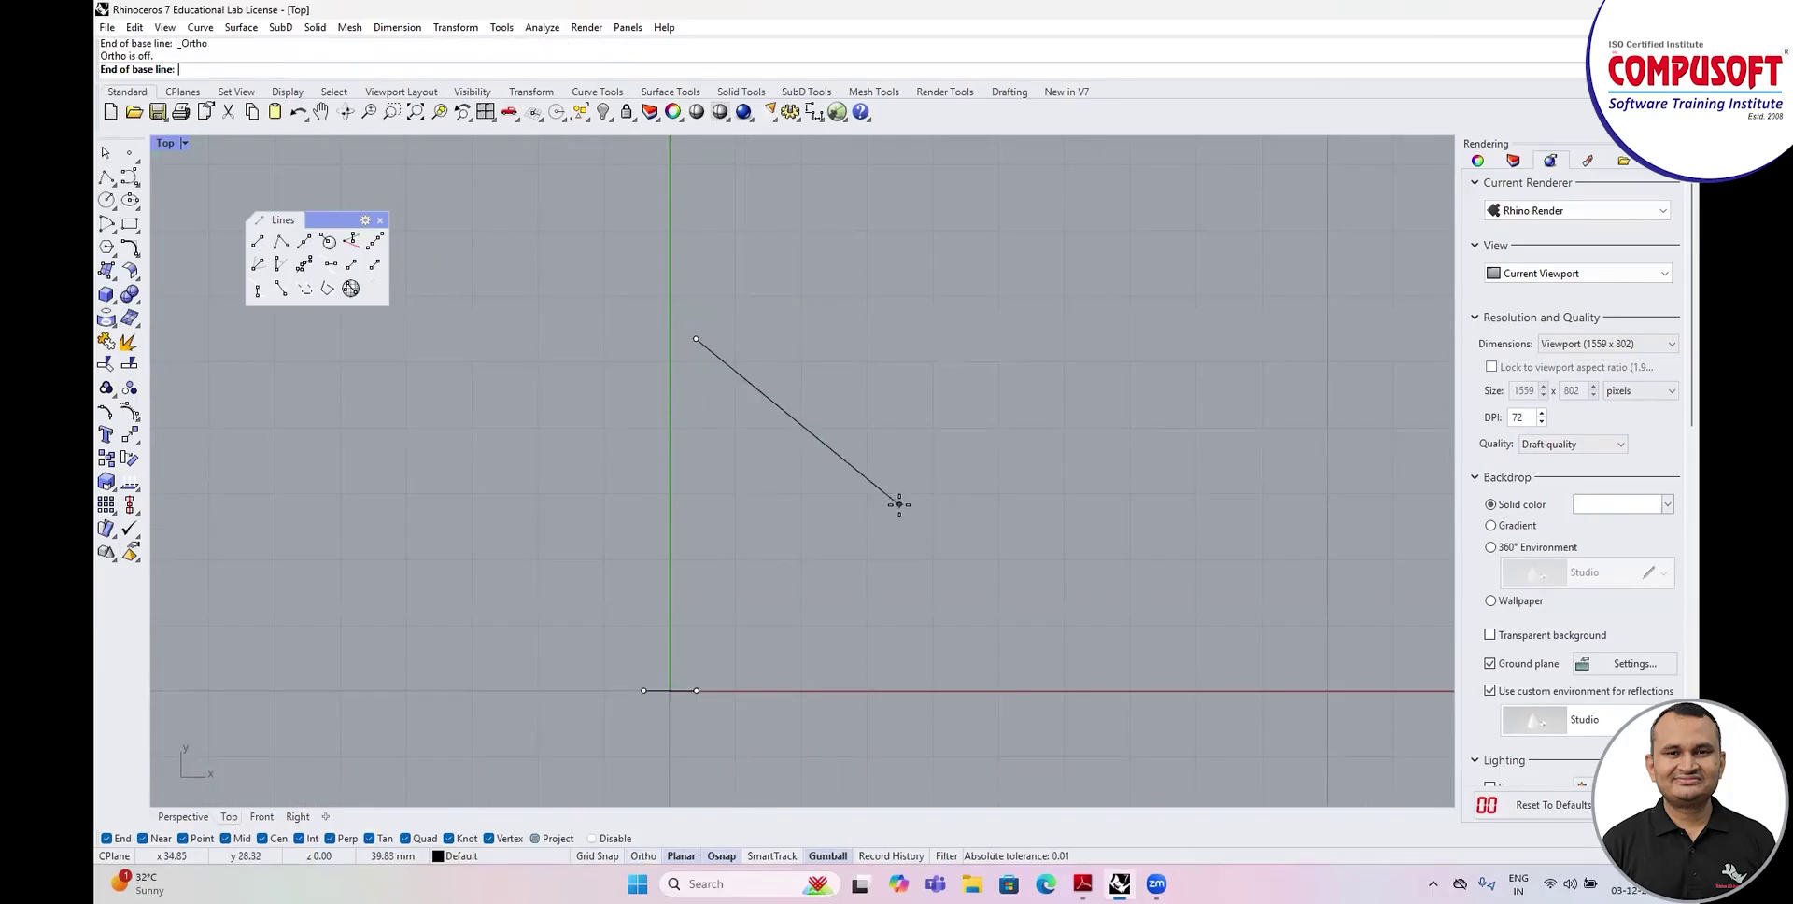
{"action": "left_click", "coordinate": [1027, 546]}
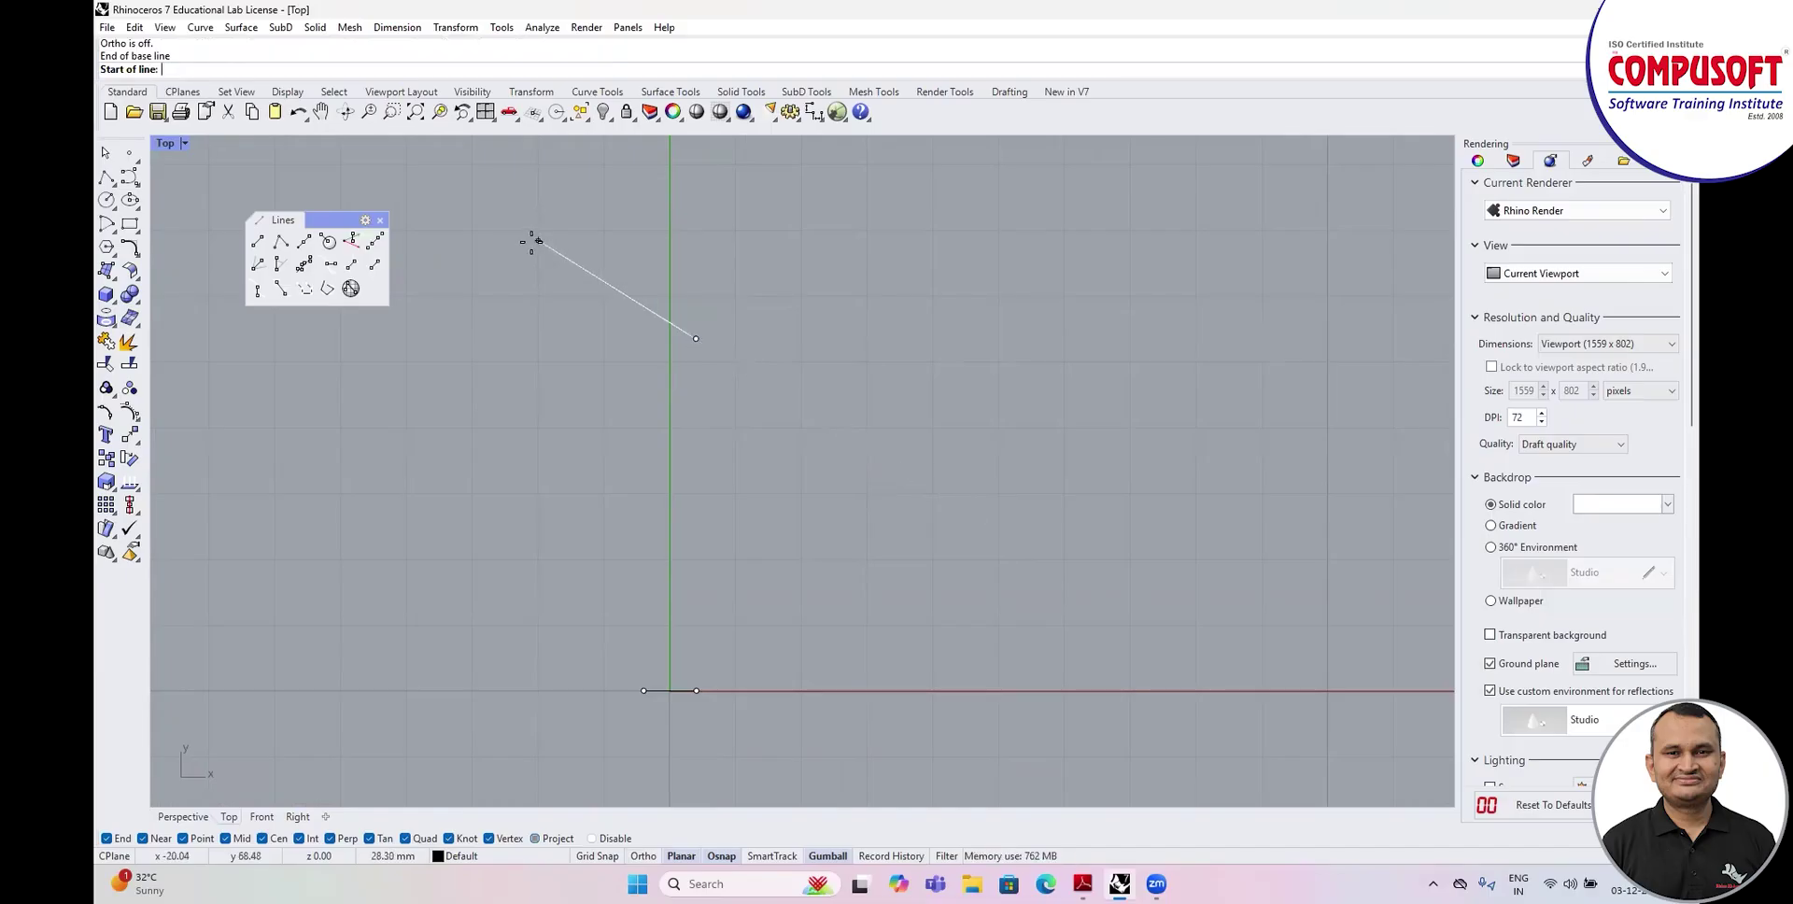
{"action": "left_click", "coordinate": [816, 414]}
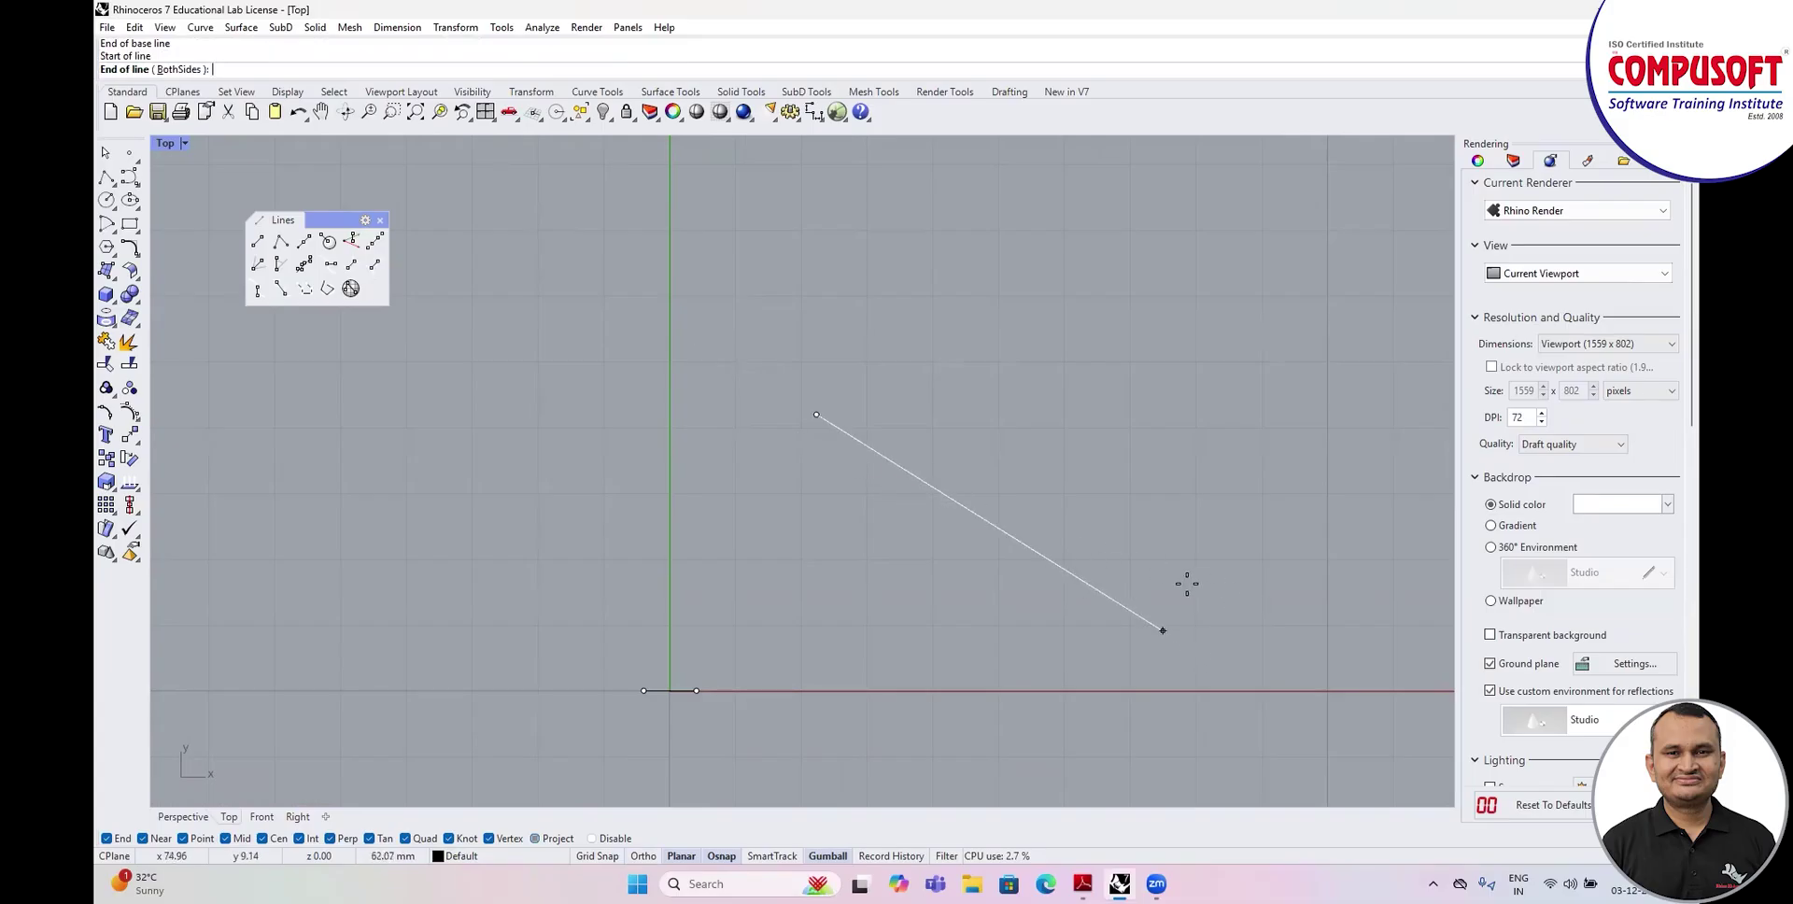
{"action": "left_click", "coordinate": [1147, 620]}
{"action": "scroll", "coordinate": [541, 301], "scroll_direction": "down", "scroll_amount": 5}
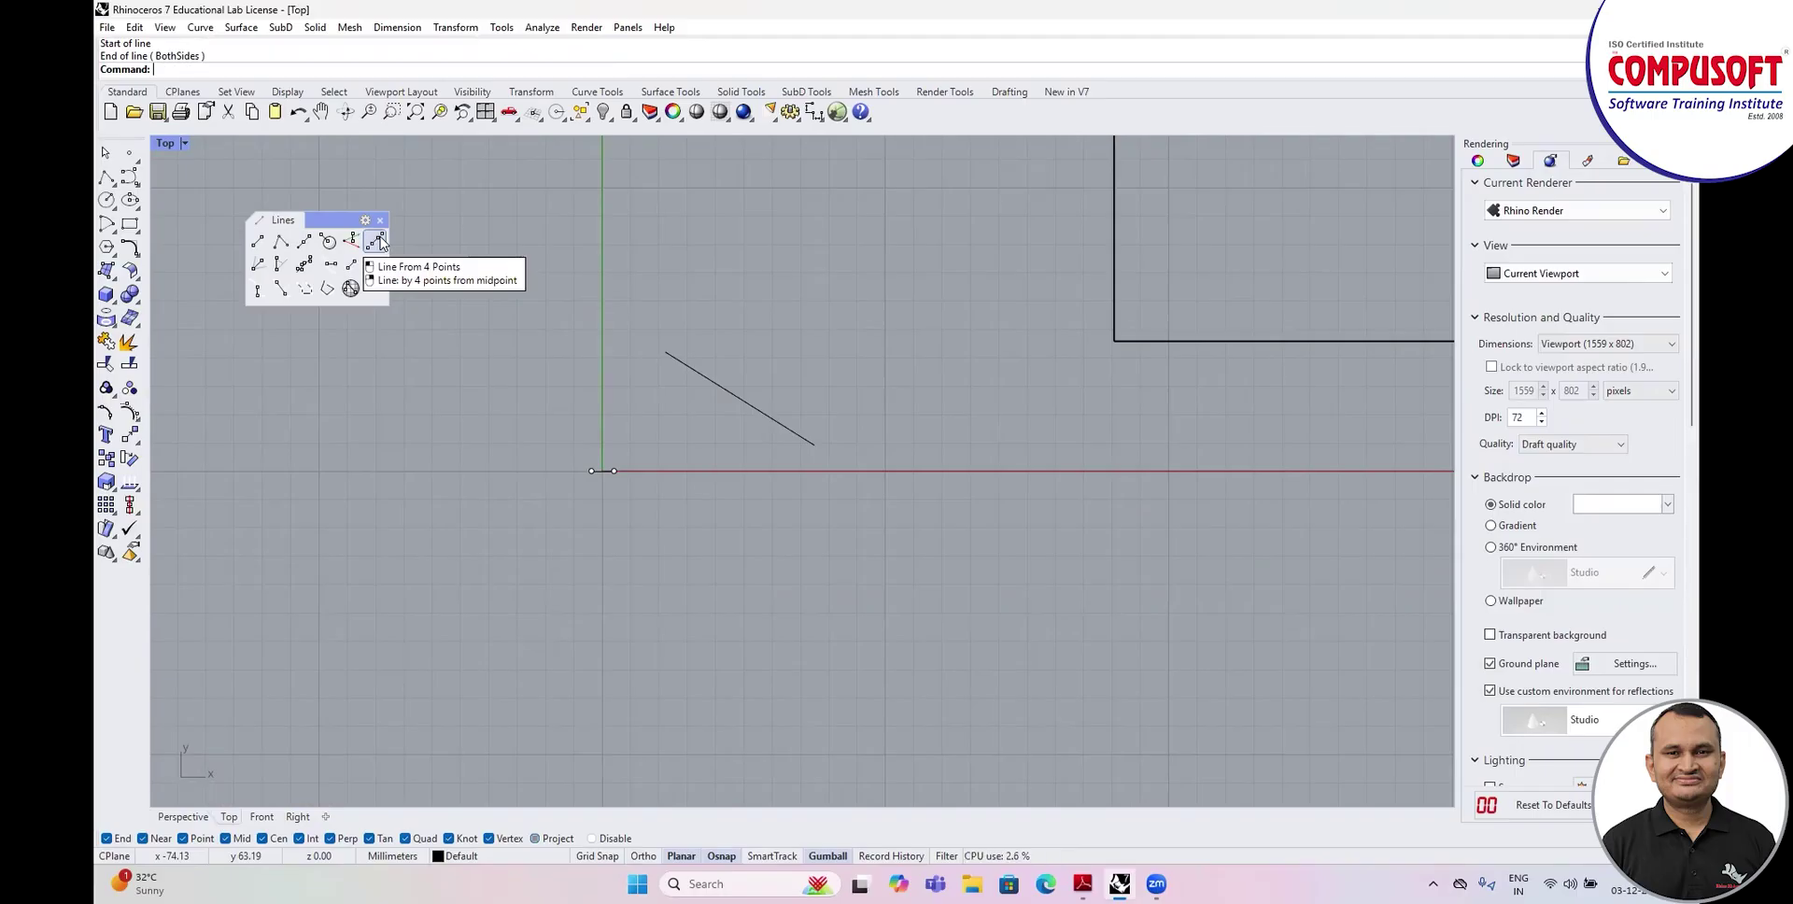
Draw a four-point line from its midpoint along a sloping base line, above the existing short diagonal line.
{"action": "left_click", "coordinate": [378, 242]}
{"action": "left_click", "coordinate": [728, 291]}
{"action": "left_click", "coordinate": [1035, 415]}
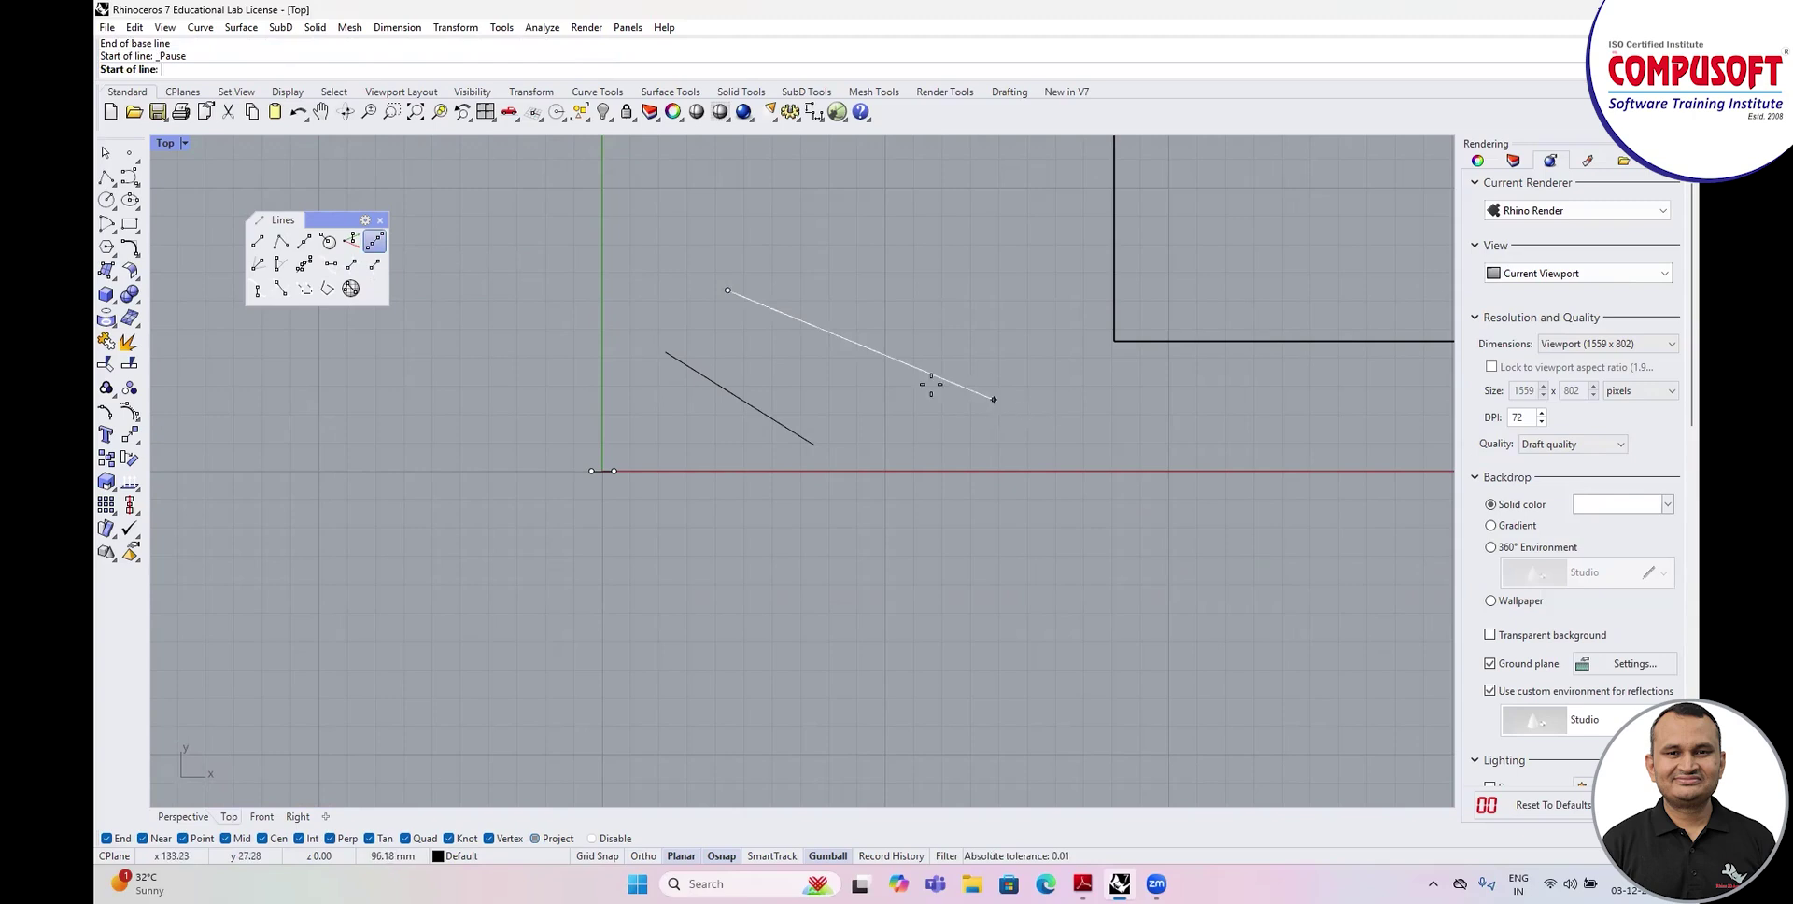
{"action": "left_click", "coordinate": [832, 337]}
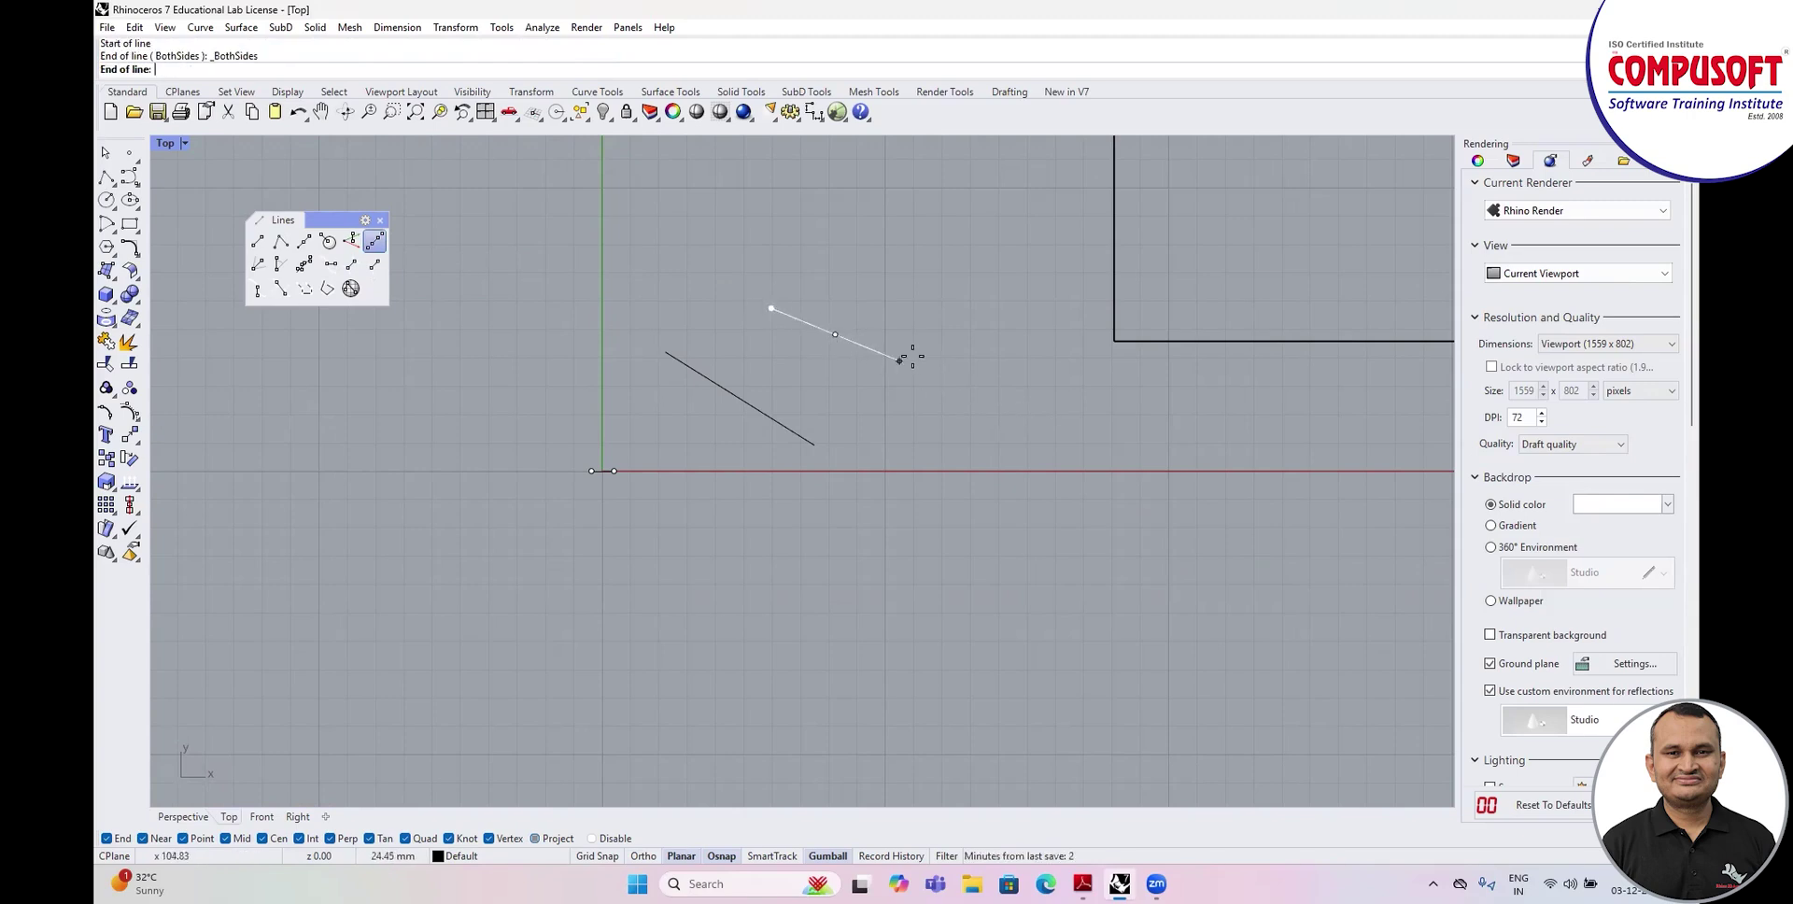
{"action": "left_click", "coordinate": [1064, 425]}
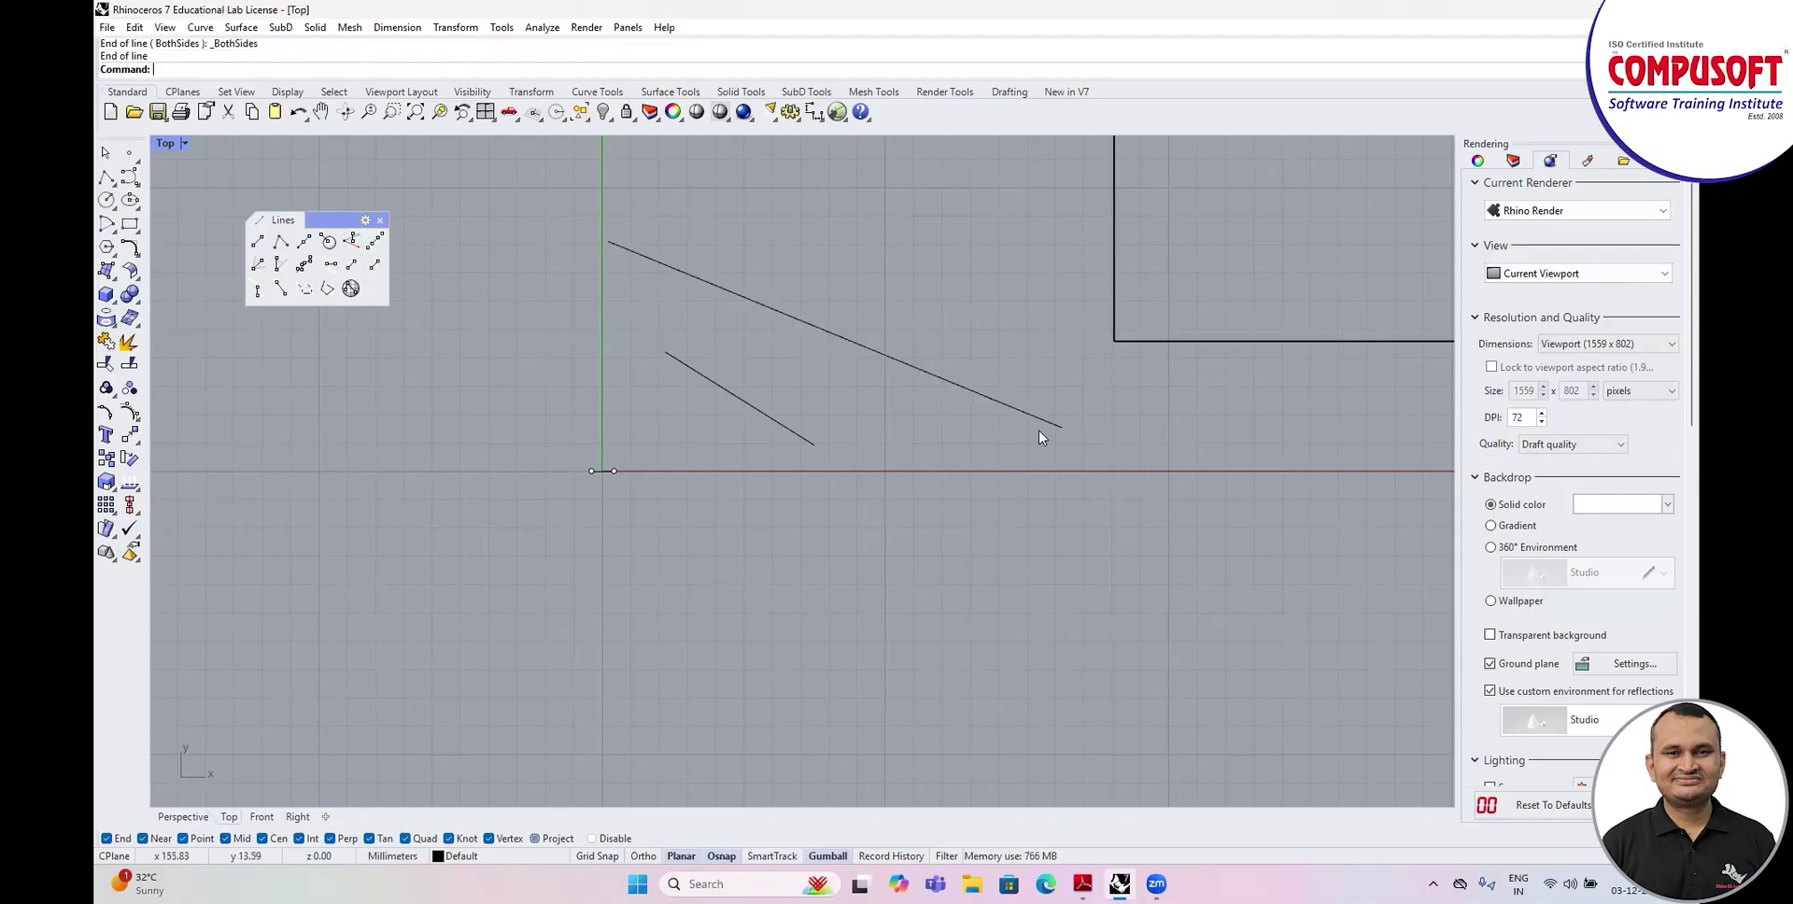
Draw an angle bisector line from a start point west of the origin, picking the angle's two sides and the line's end.
{"action": "left_click", "coordinate": [263, 270]}
{"action": "left_click", "coordinate": [388, 432]}
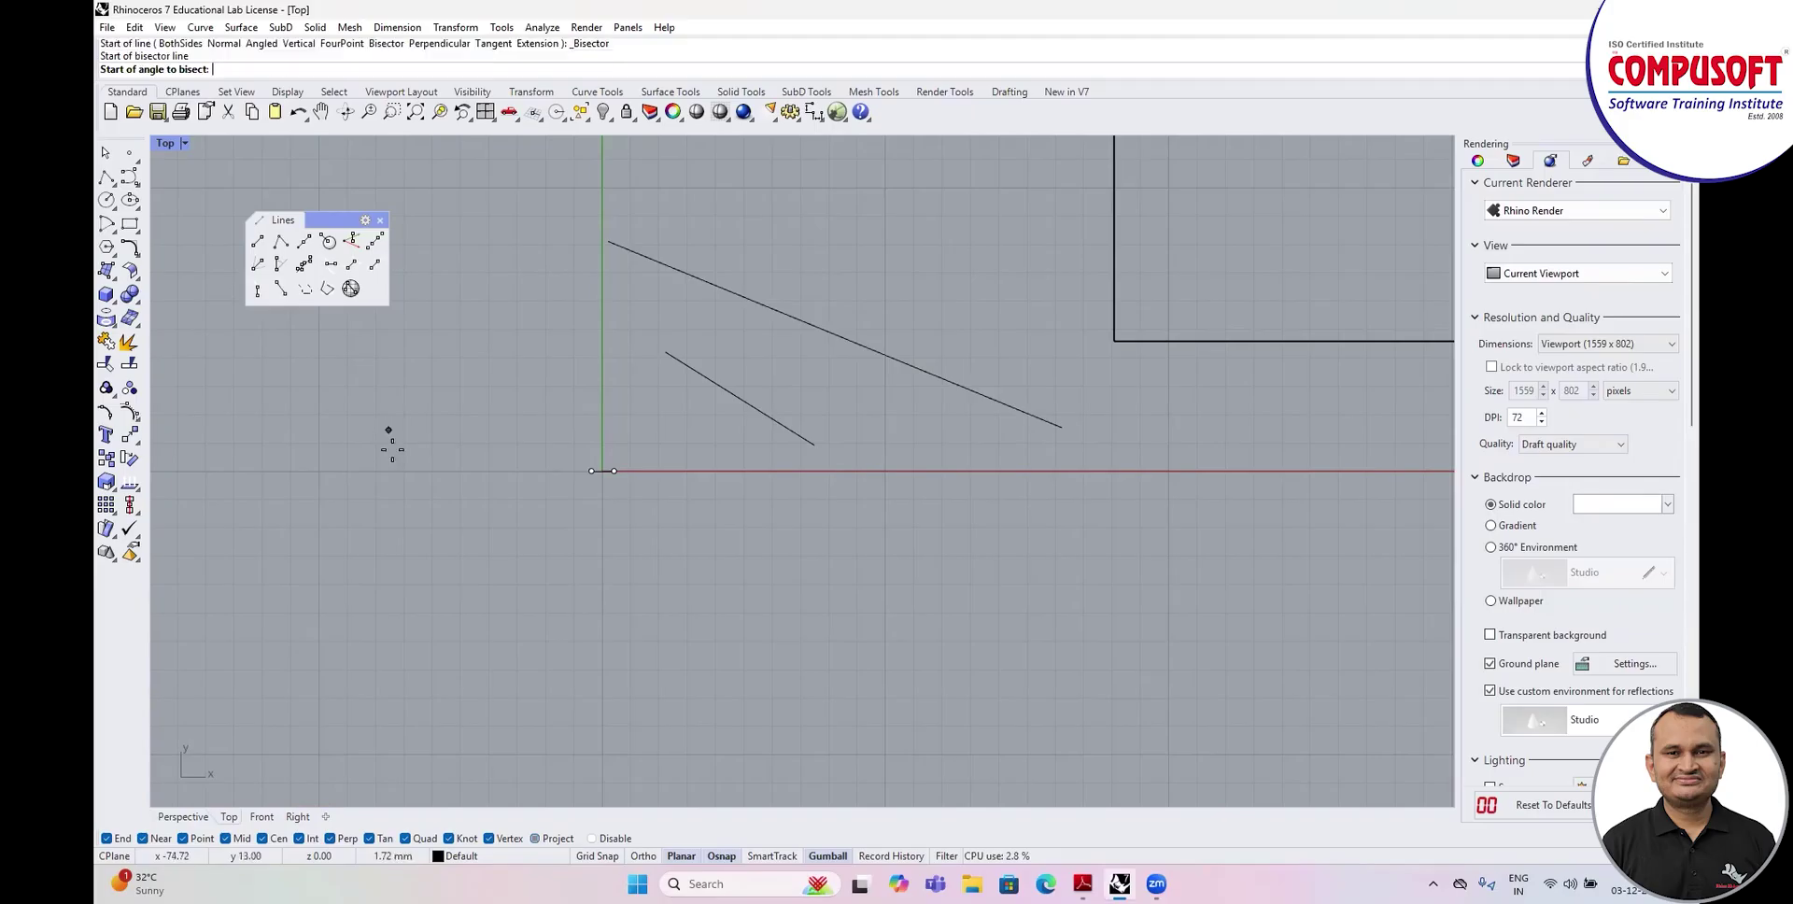
{"action": "left_click", "coordinate": [456, 610]}
{"action": "left_click", "coordinate": [525, 467]}
{"action": "left_click", "coordinate": [635, 586]}
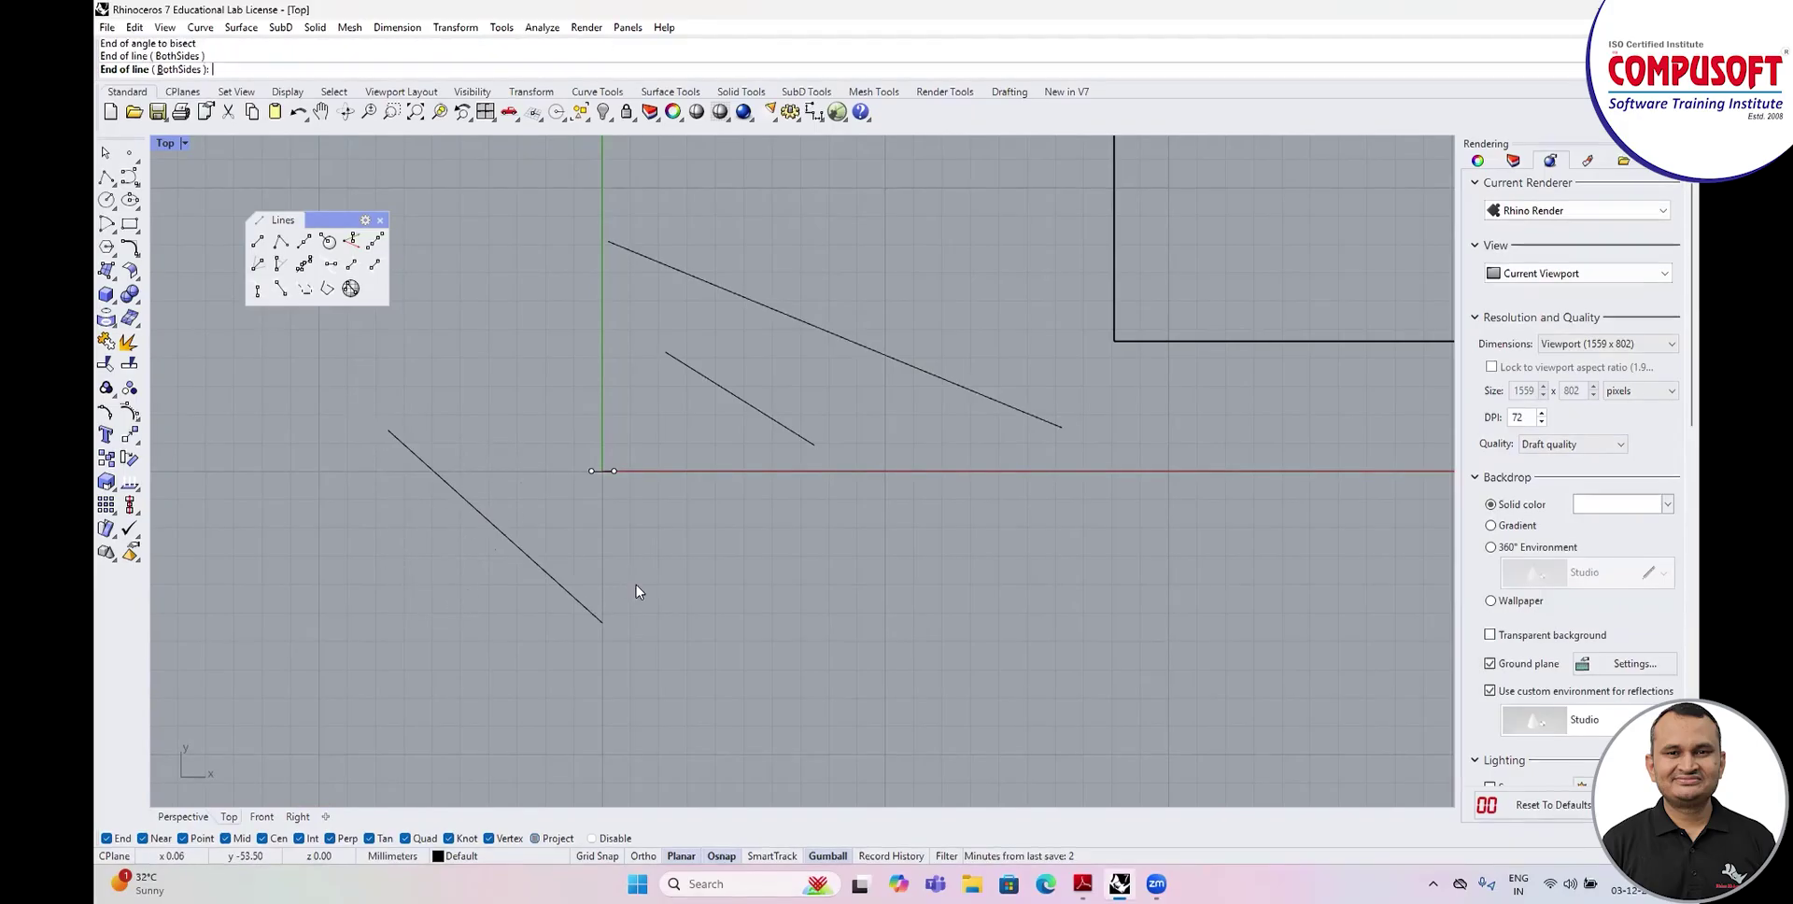
Draw a bisector line extending both ways from its midpoint below the X axis, picking the start and end of the angle.
{"action": "left_click", "coordinate": [257, 264]}
{"action": "left_click", "coordinate": [762, 646]}
{"action": "left_click", "coordinate": [821, 520]}
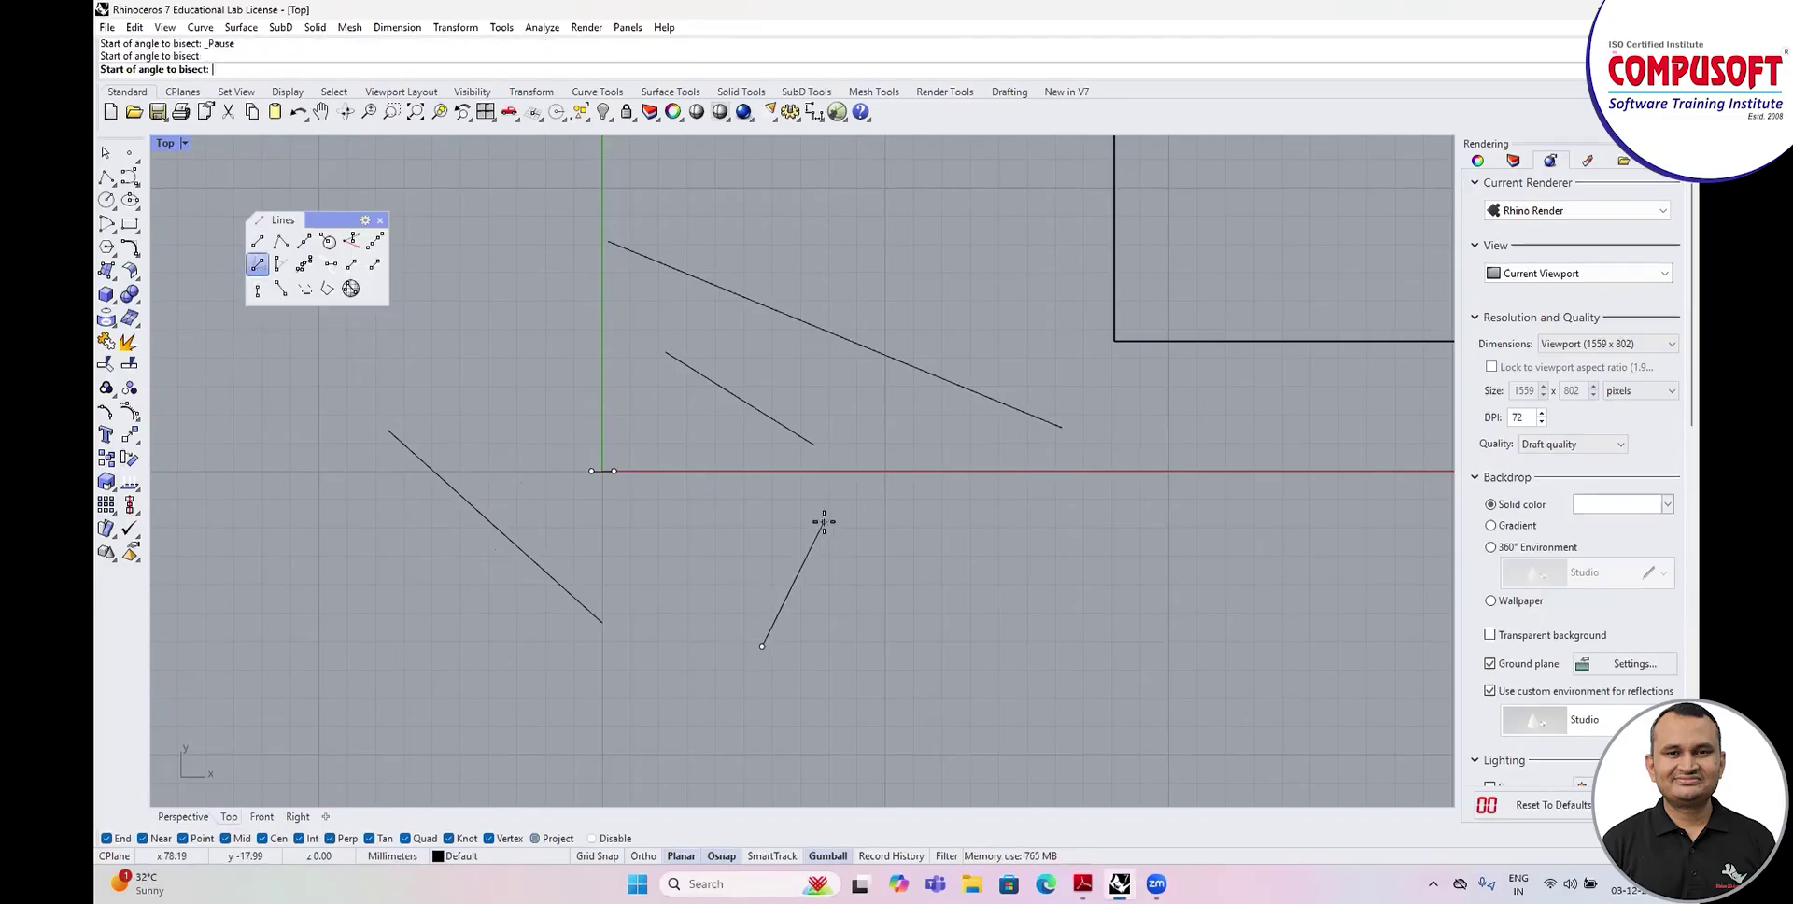
{"action": "left_click", "coordinate": [907, 616]}
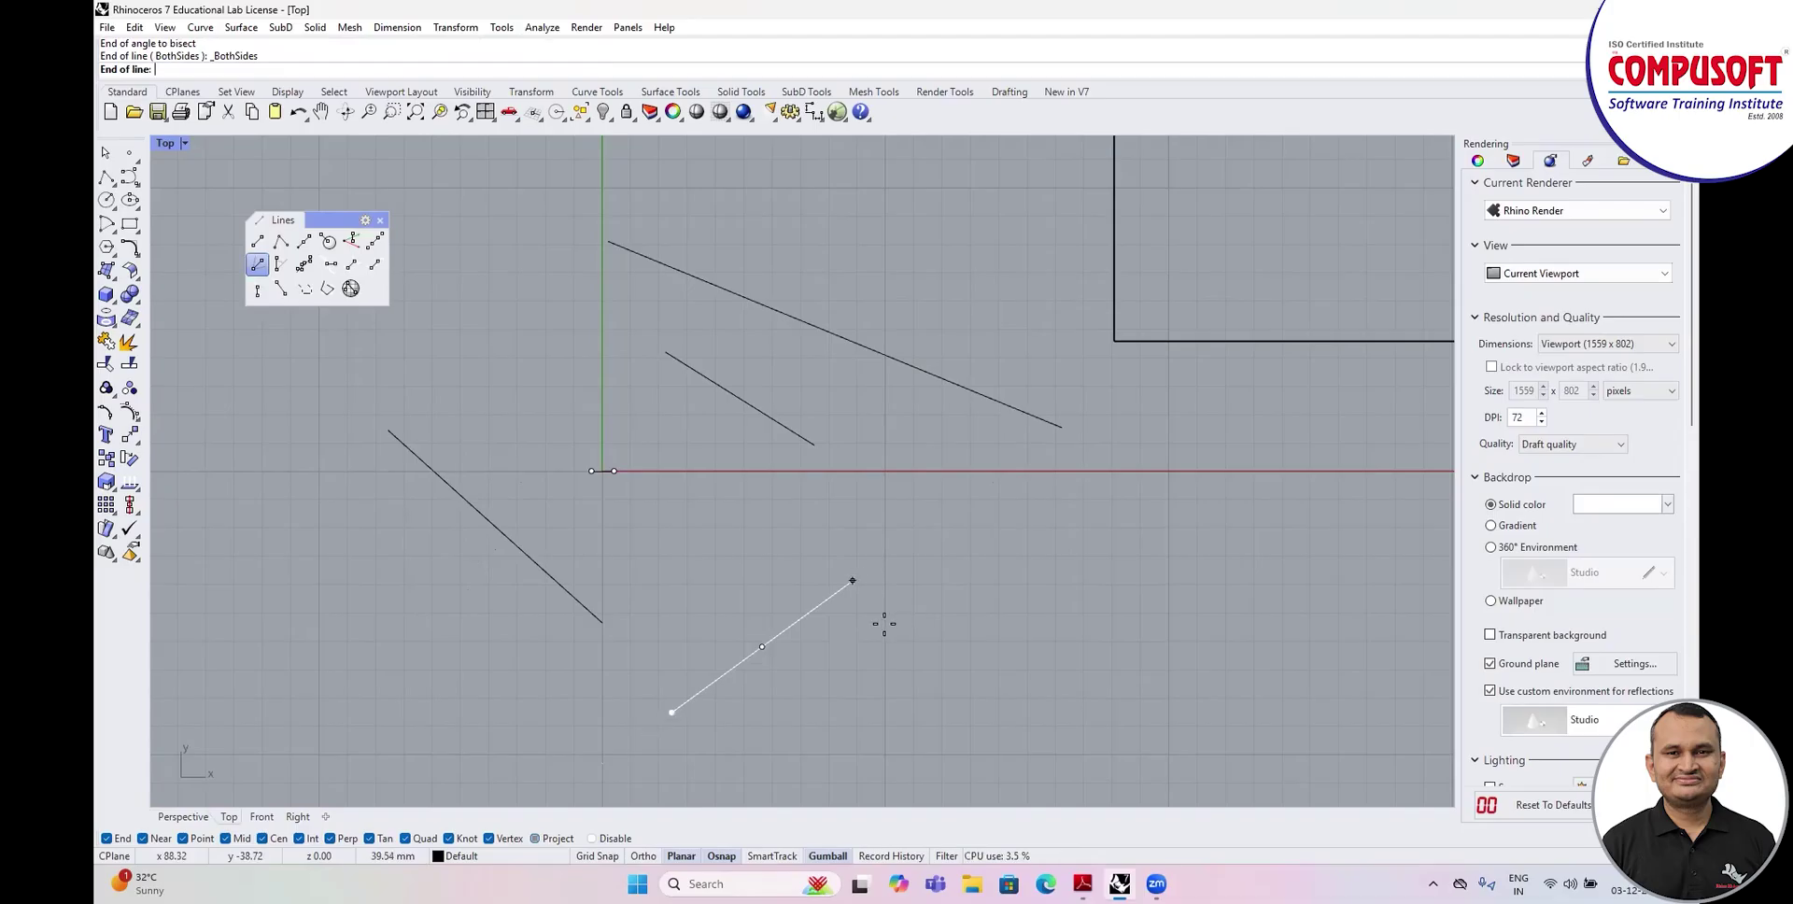
{"action": "left_click", "coordinate": [873, 579]}
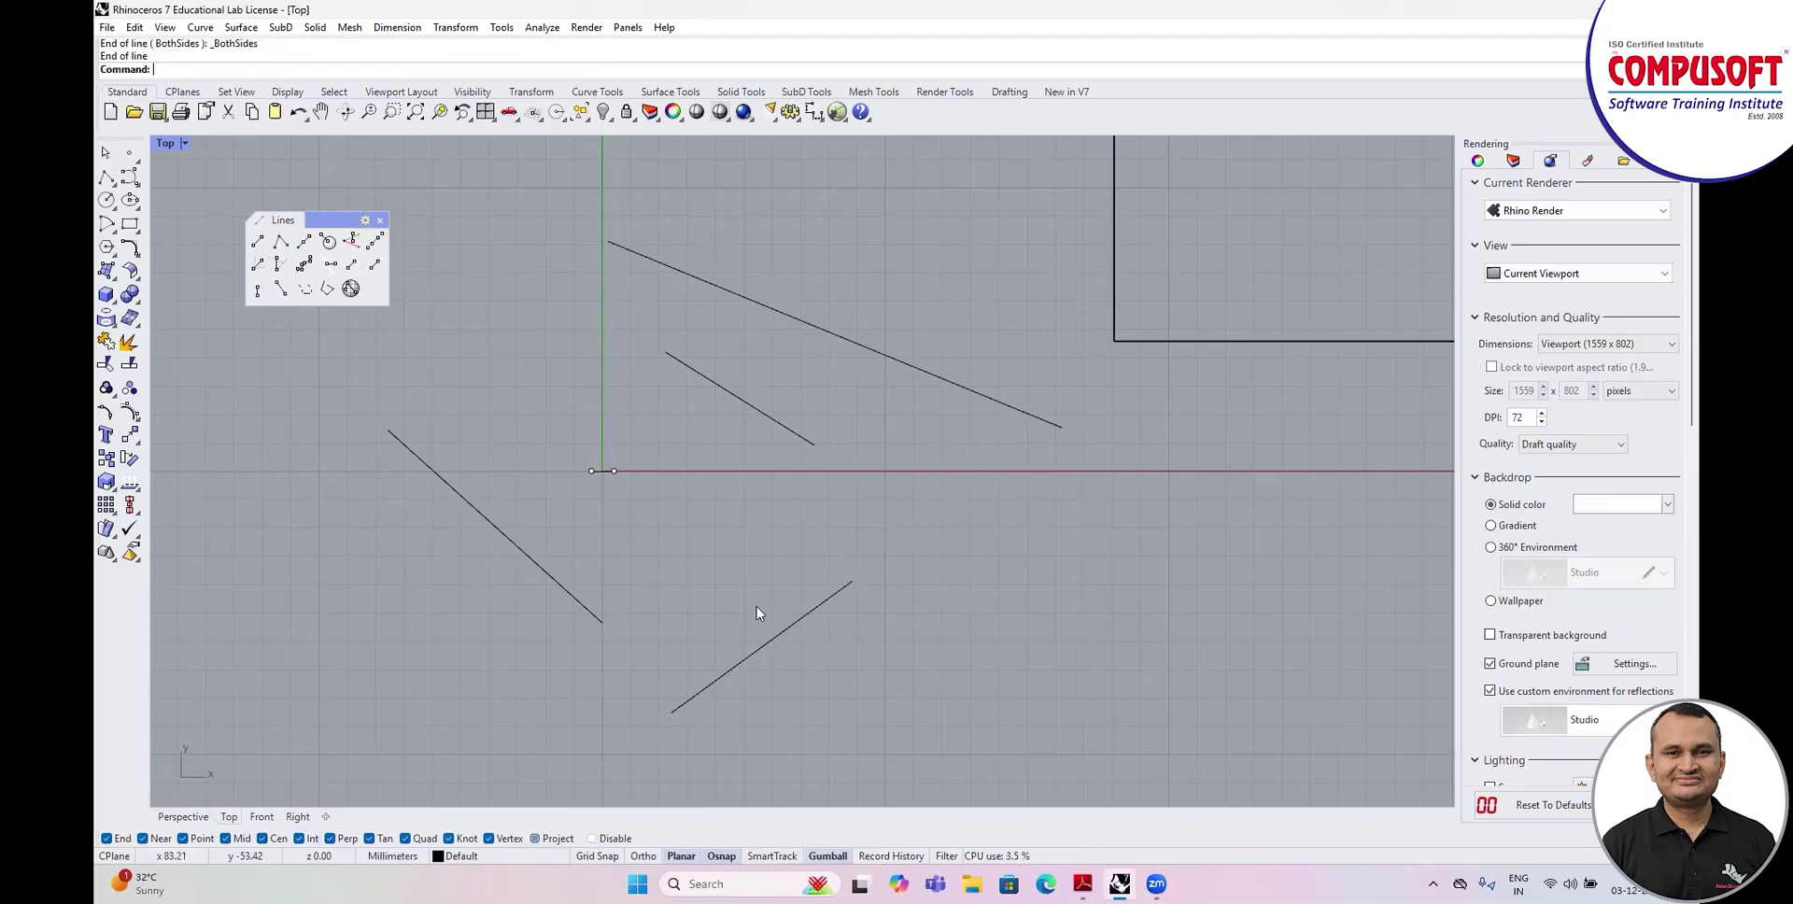
Draw an angled line below the X axis at a pivot angle of 35 degrees from a picked base line.
{"action": "left_click", "coordinate": [277, 266]}
{"action": "left_click", "coordinate": [982, 588]}
{"action": "left_click", "coordinate": [893, 432]}
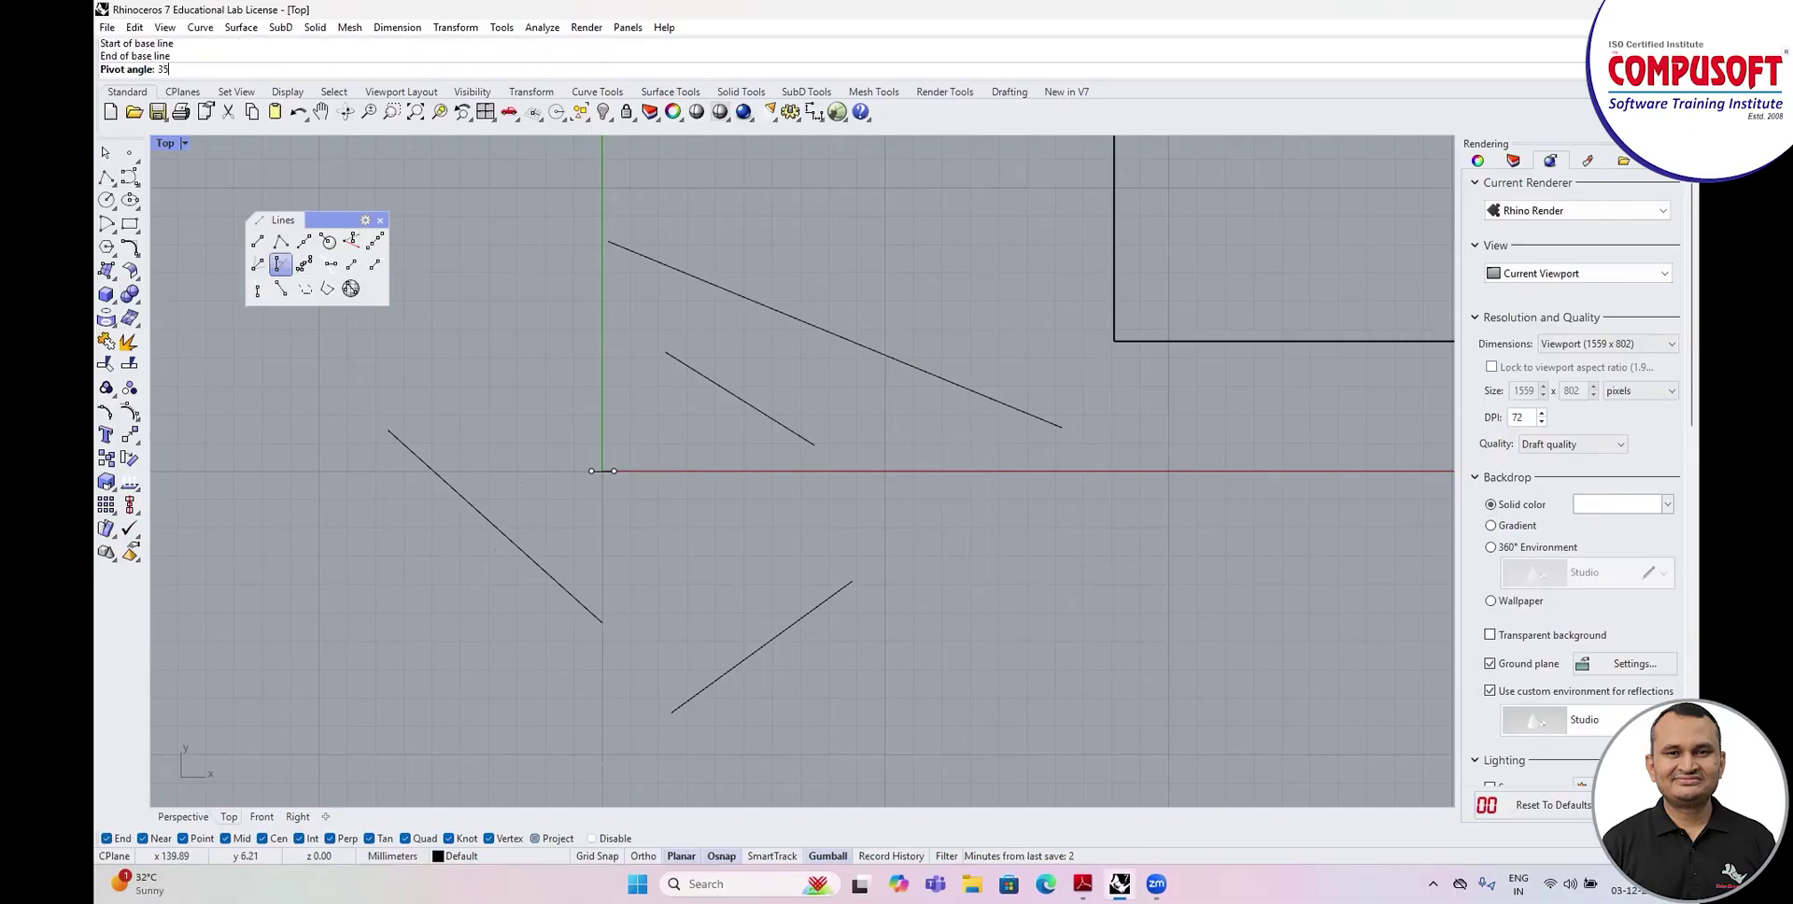
{"action": "key", "text": "Return"}
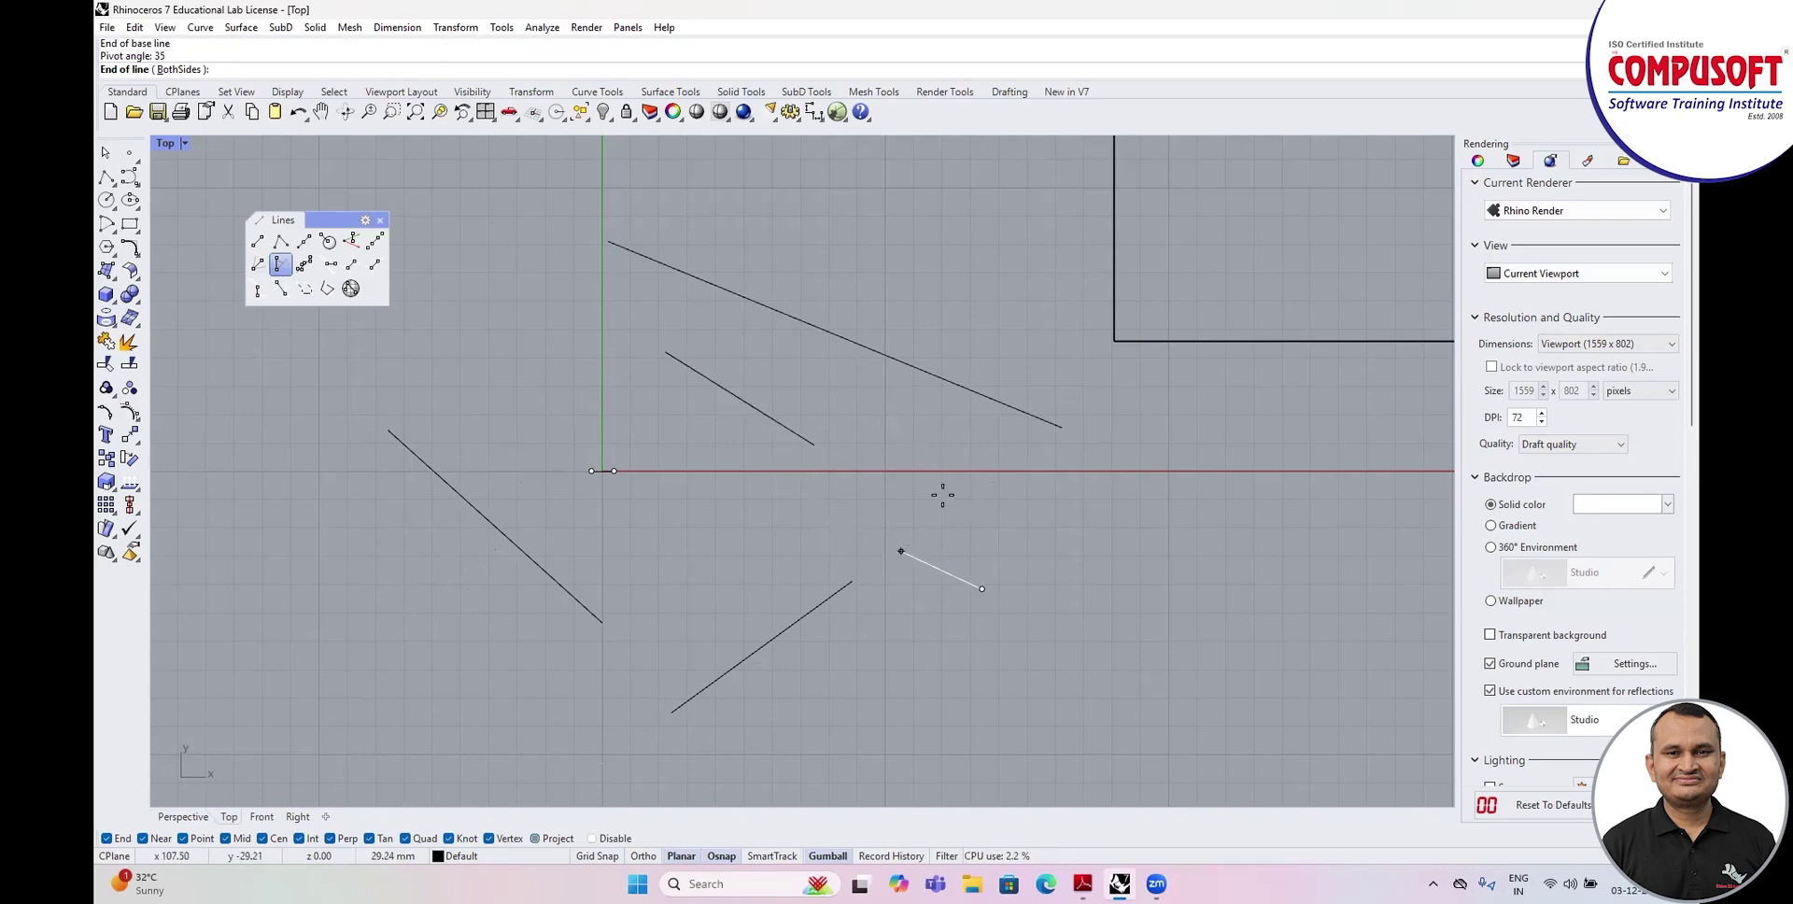
{"action": "left_click", "coordinate": [756, 483]}
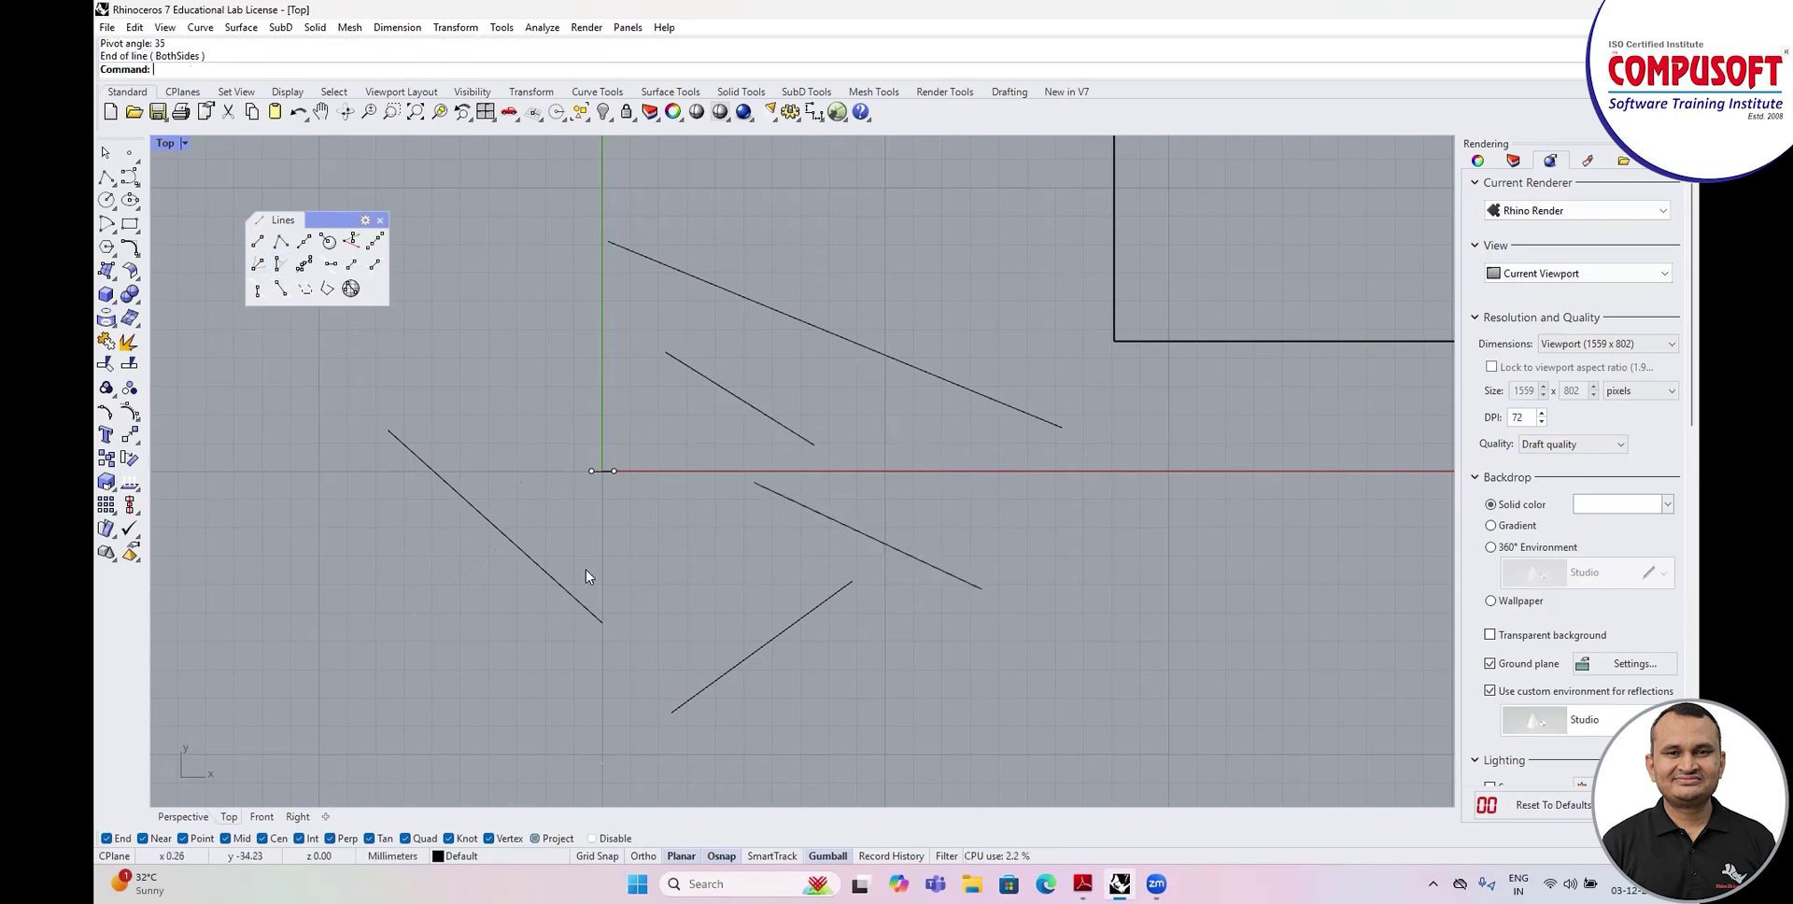
Draw an angled line from its midpoint at a pivot angle of 44 degrees, crossing the X axis east of the 35-degree line.
{"action": "left_click", "coordinate": [283, 270]}
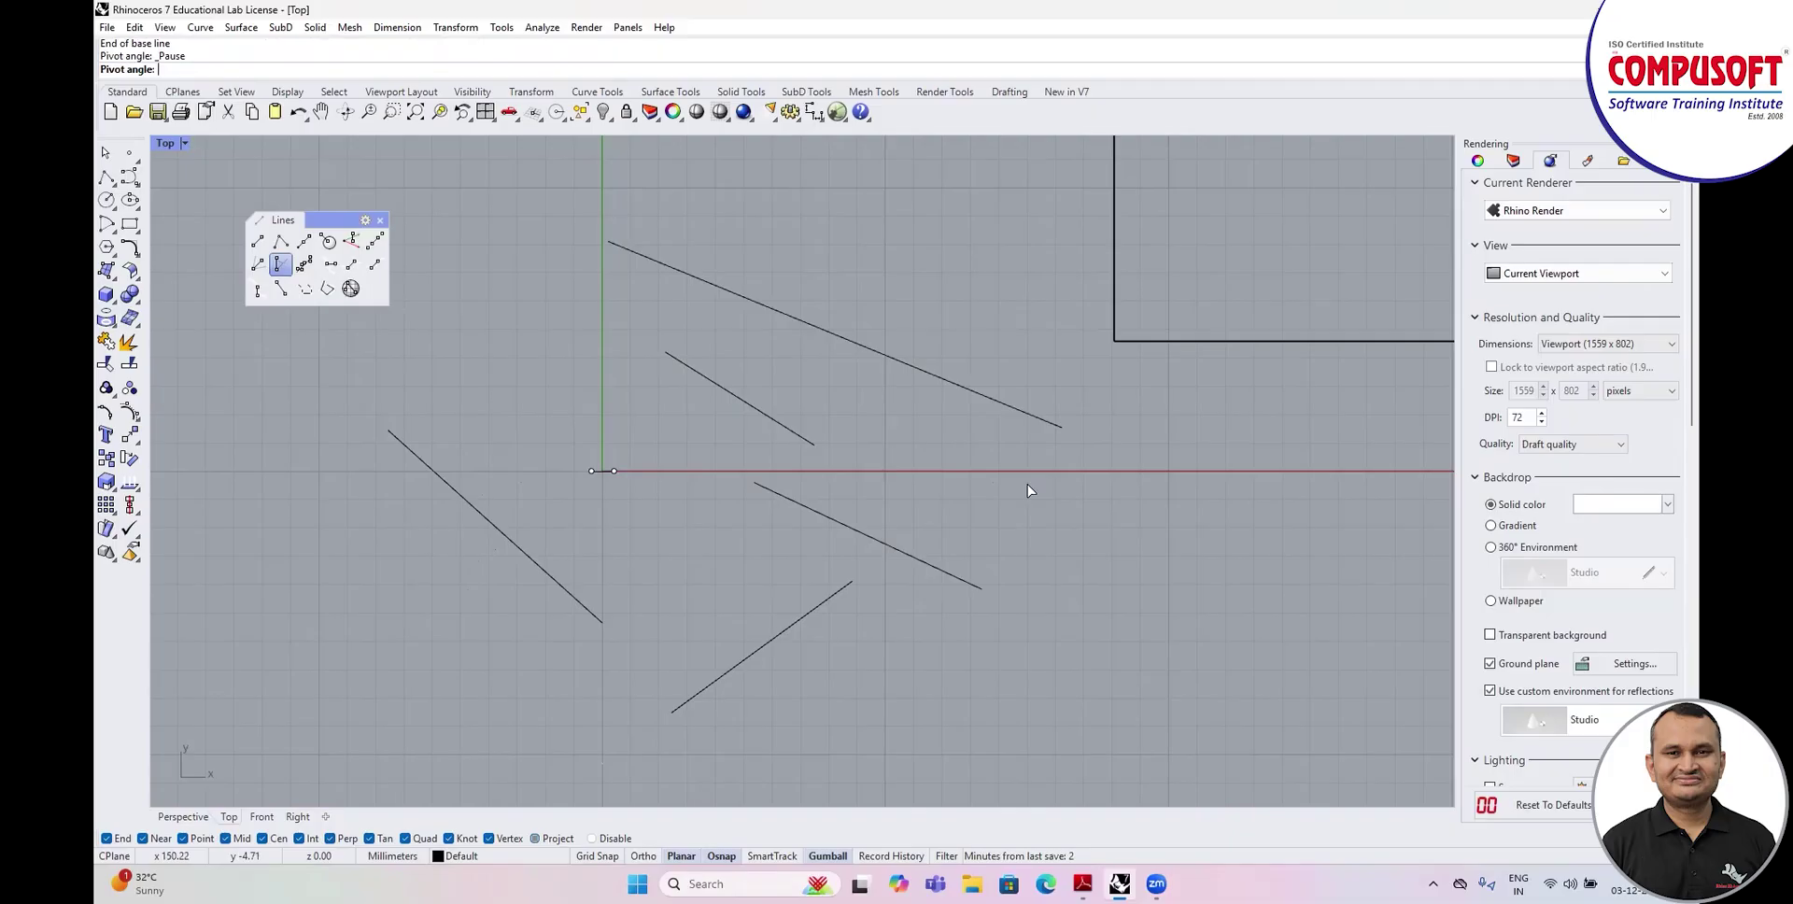
{"action": "key", "text": "Escape"}
{"action": "key", "text": "Return"}
{"action": "left_click", "coordinate": [1043, 524]}
{"action": "left_click", "coordinate": [1148, 512]}
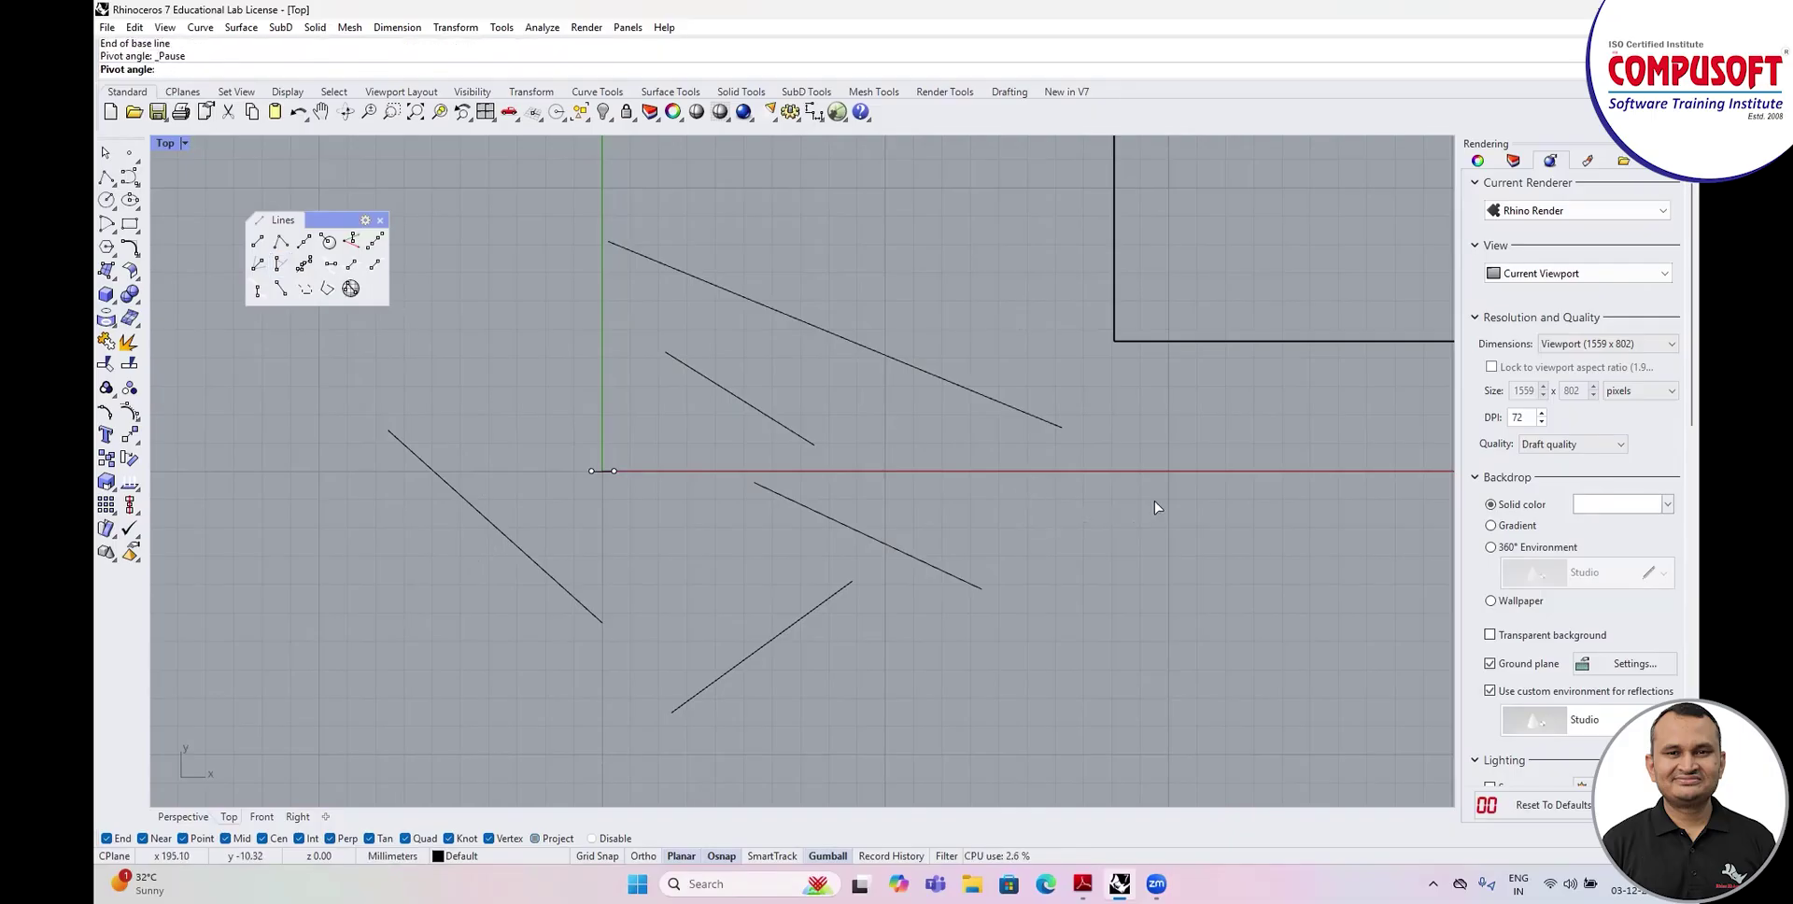
{"action": "key", "text": "Return"}
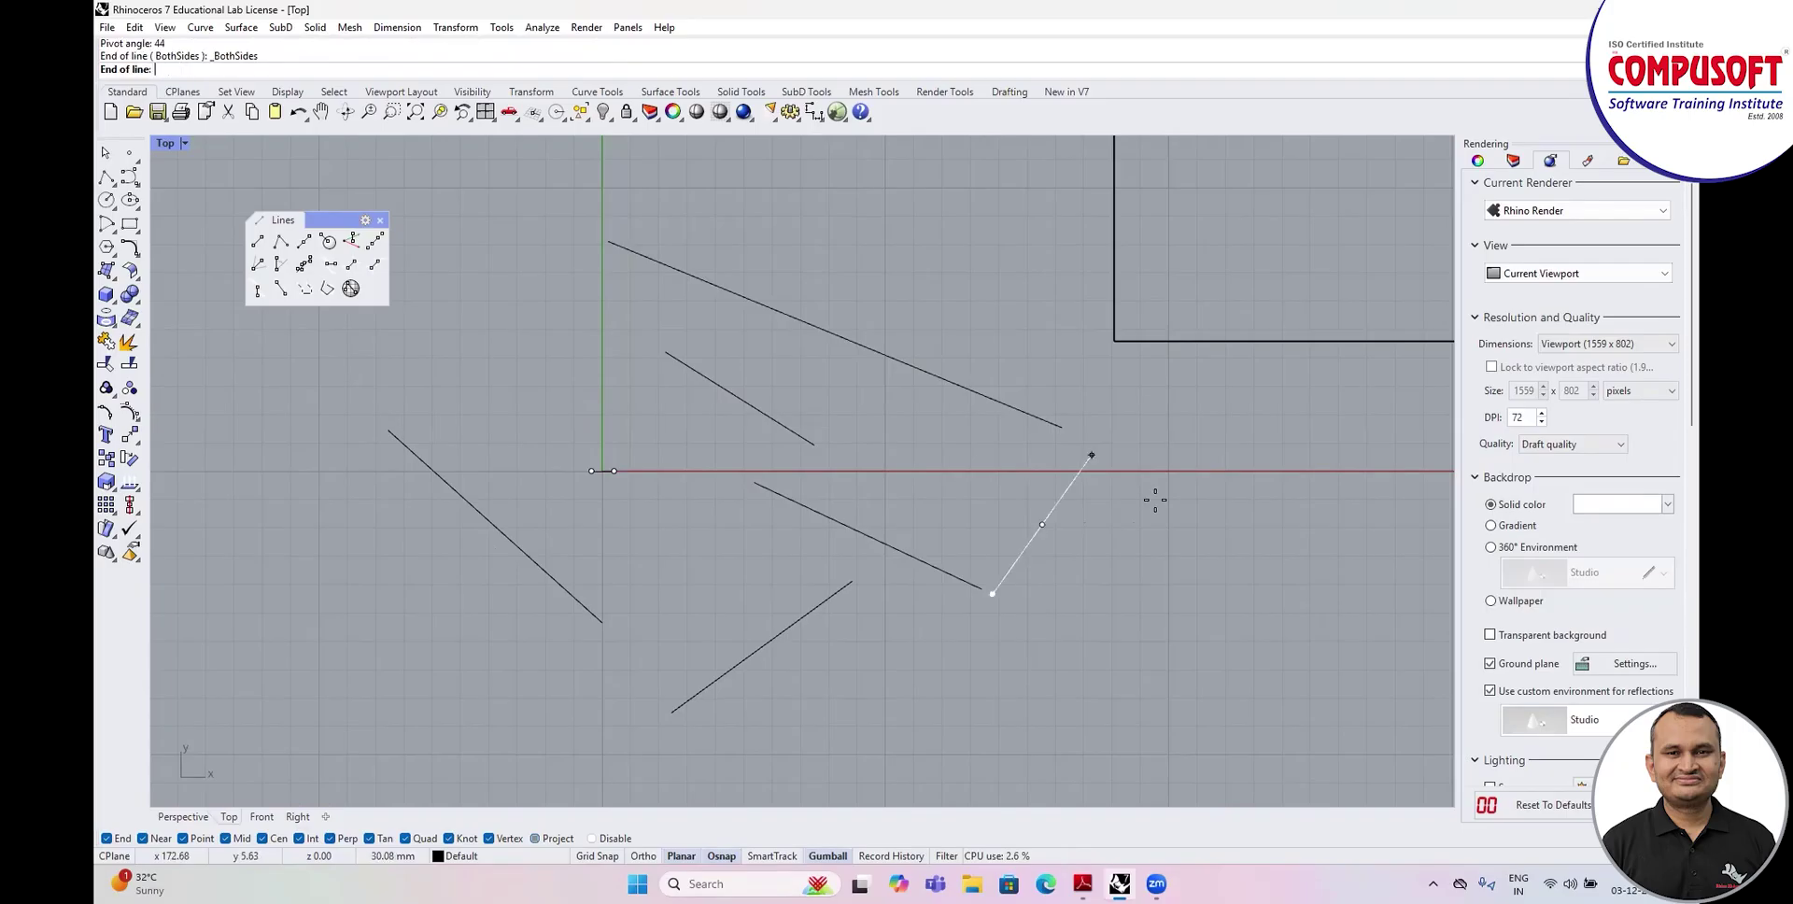
{"action": "left_click", "coordinate": [1174, 434]}
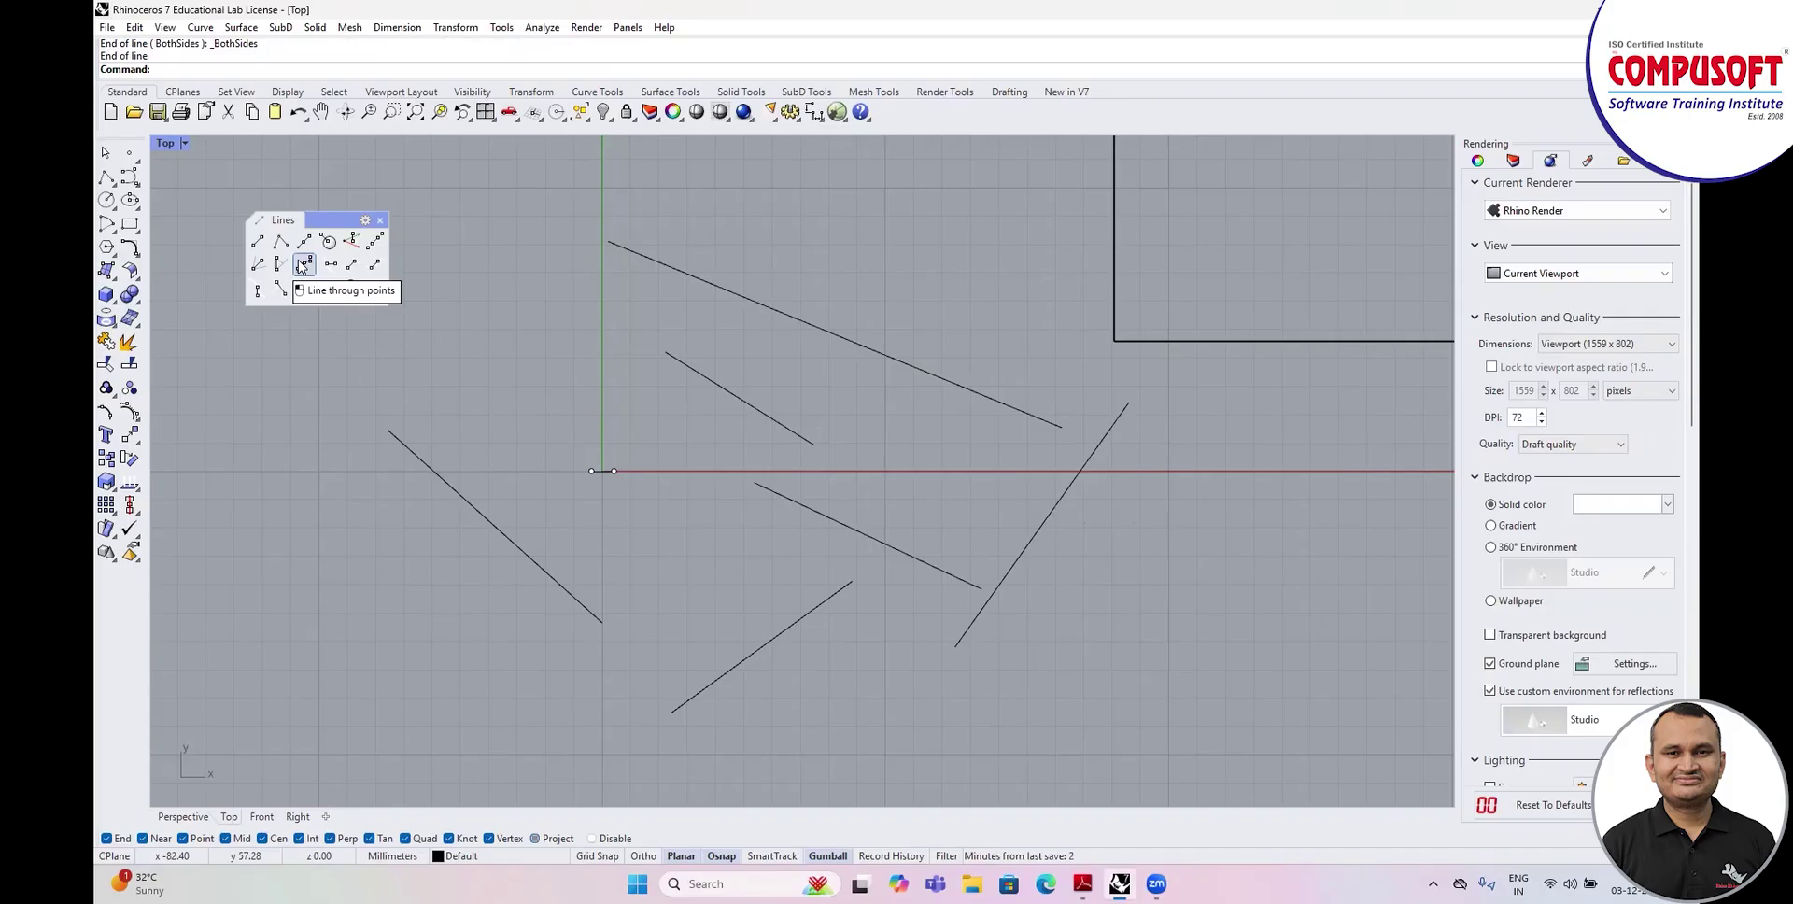
Place nine scattered point objects with Multiple Points southwest of the origin, below the left bisector line.
{"action": "left_click", "coordinate": [135, 160]}
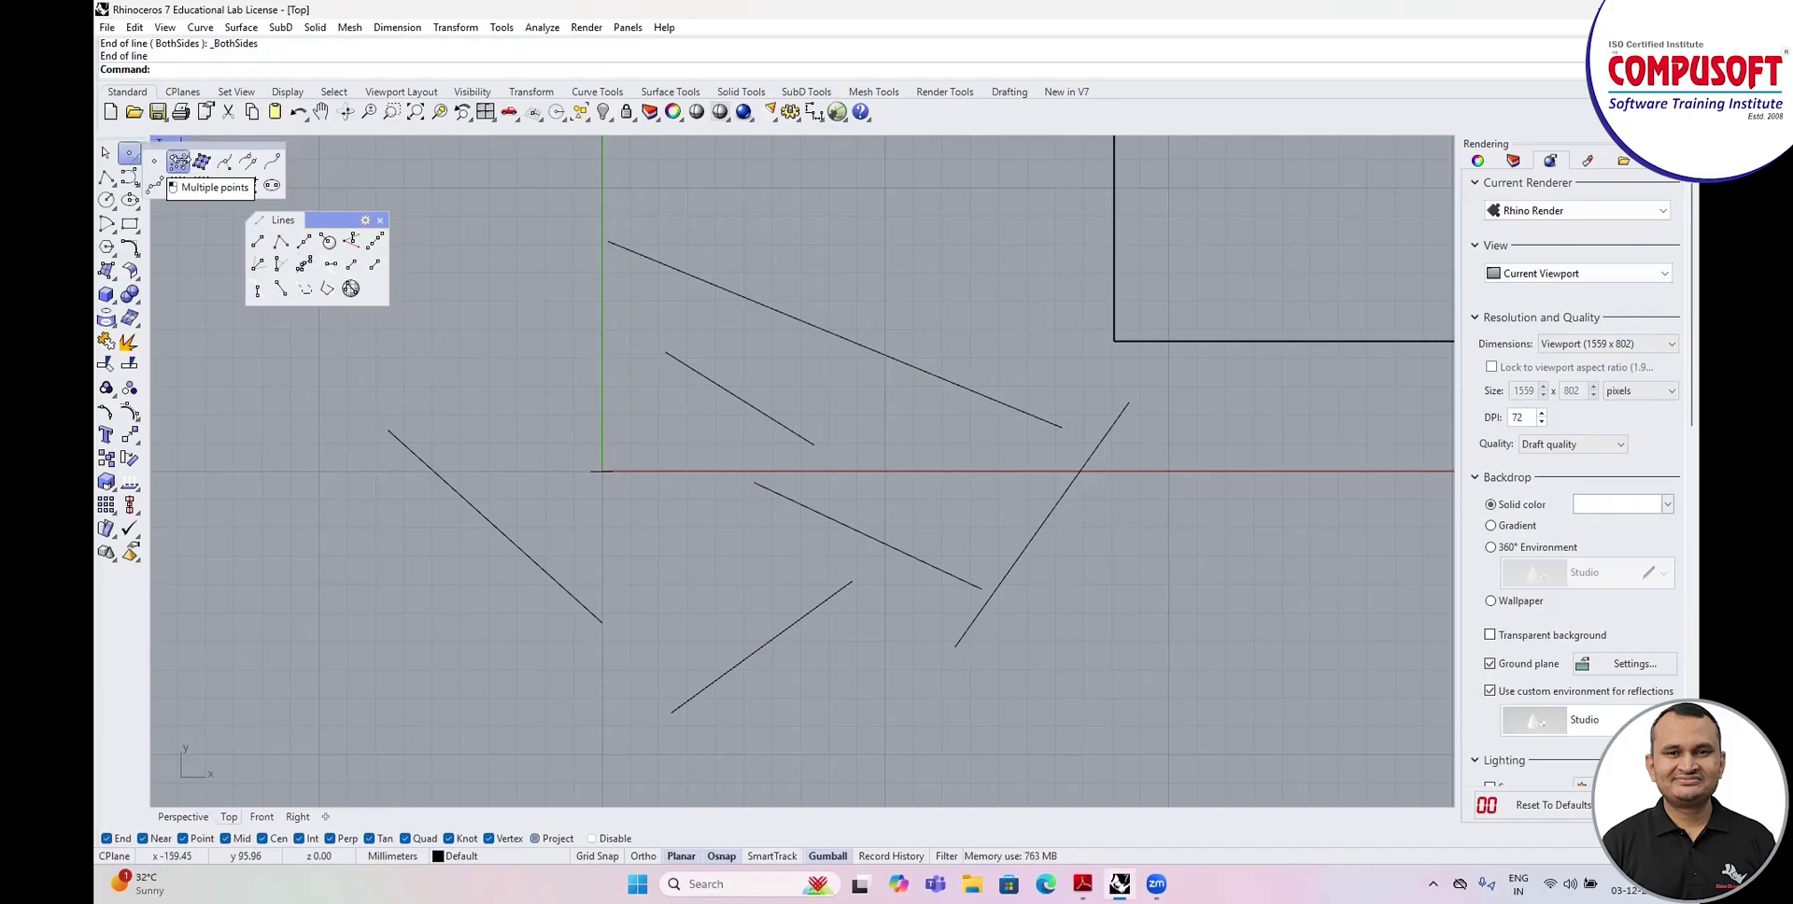
{"action": "left_click", "coordinate": [178, 162]}
{"action": "left_click", "coordinate": [246, 577]}
{"action": "left_click", "coordinate": [296, 579]}
{"action": "left_click", "coordinate": [349, 580]}
{"action": "left_click", "coordinate": [398, 579]}
{"action": "left_click", "coordinate": [421, 549]}
{"action": "left_click", "coordinate": [381, 548]}
{"action": "left_click", "coordinate": [335, 548]}
{"action": "key", "text": "Return"}
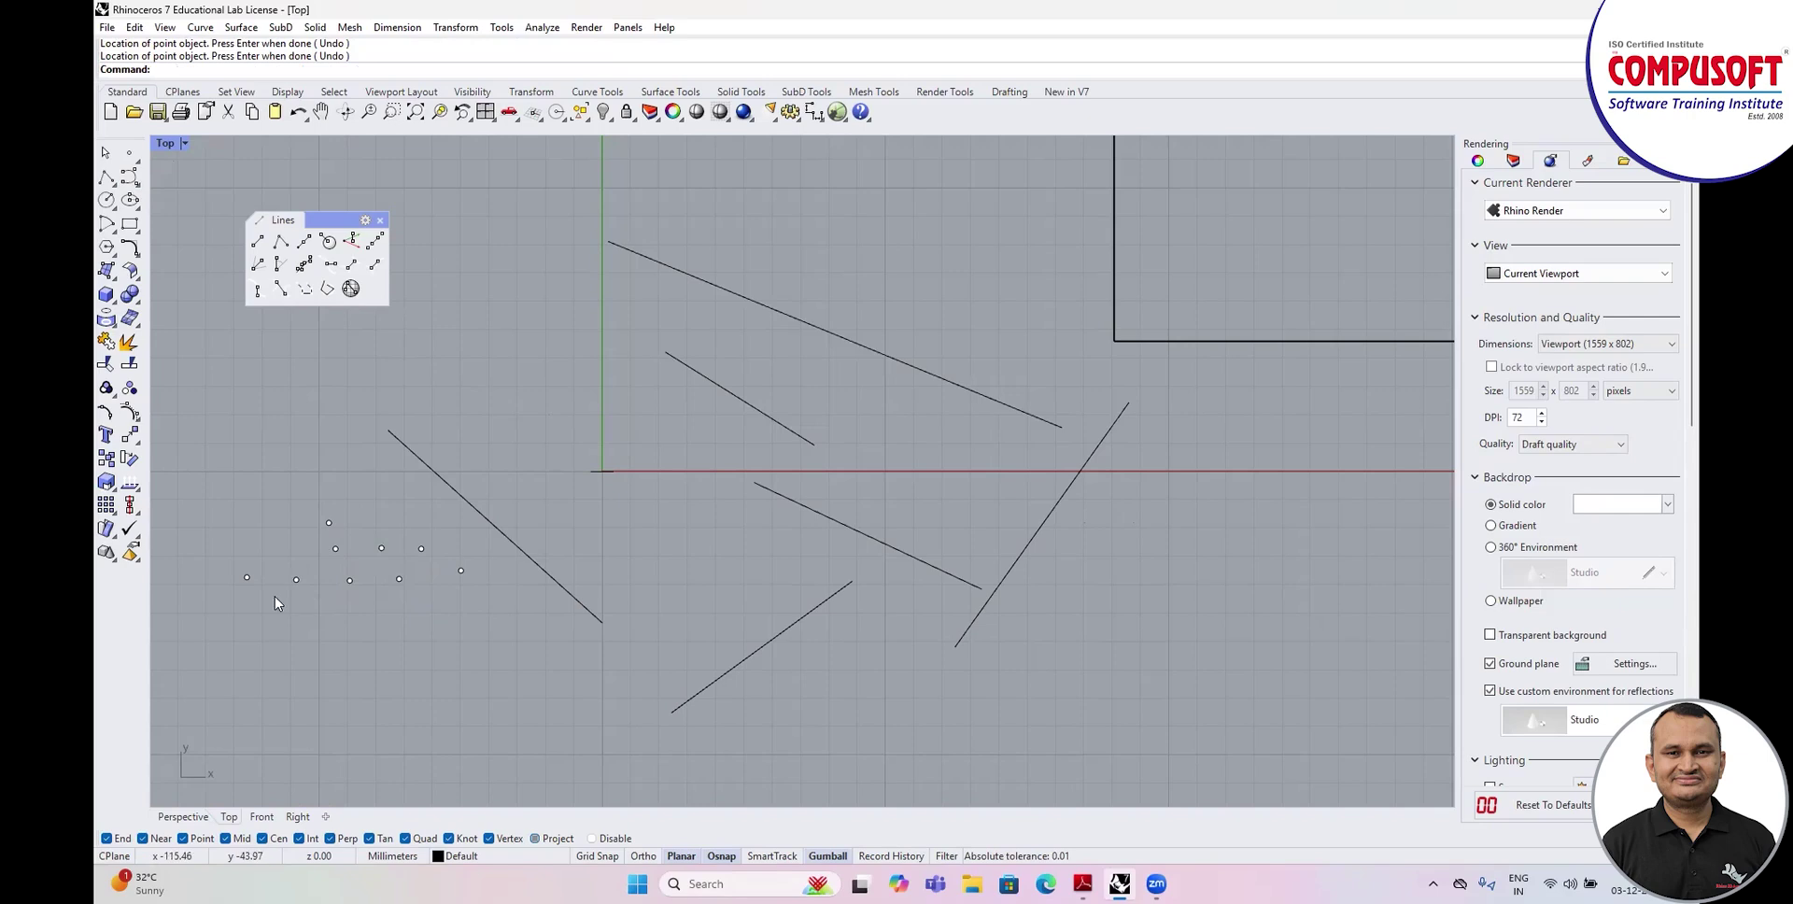
Fit a line through all nine scattered points southwest of the origin.
{"action": "left_click", "coordinate": [302, 266]}
{"action": "left_click_drag", "start_coordinate": [218, 498], "coordinate": [473, 643]}
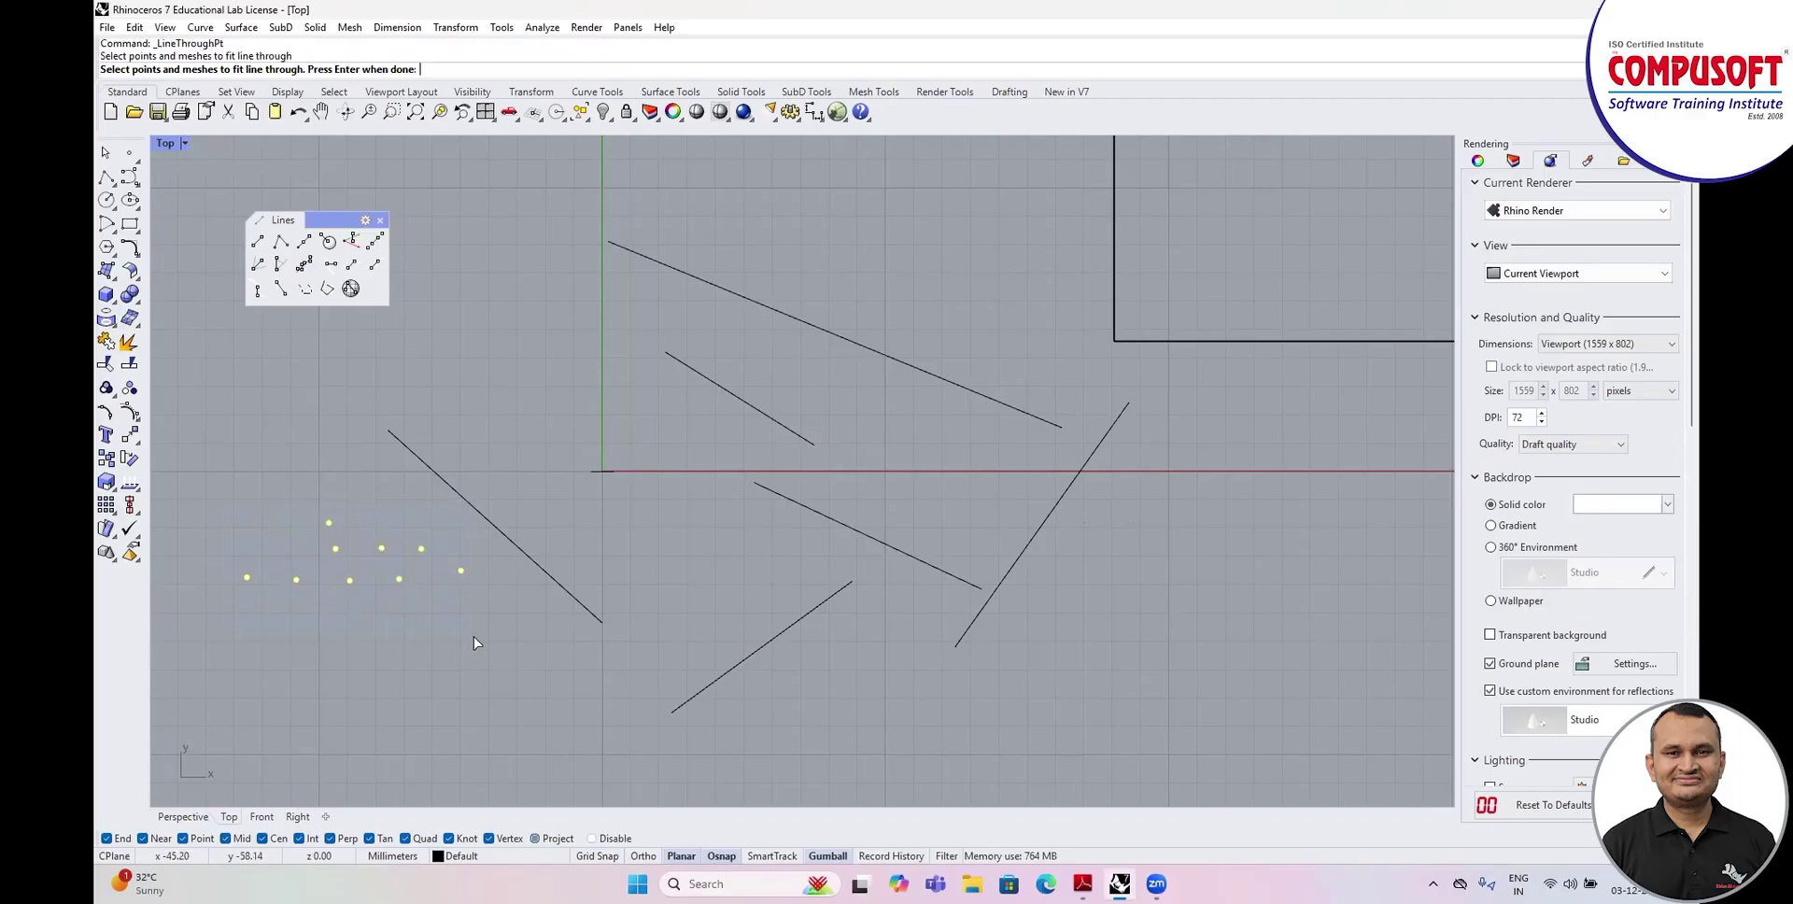
{"action": "key", "text": "Return"}
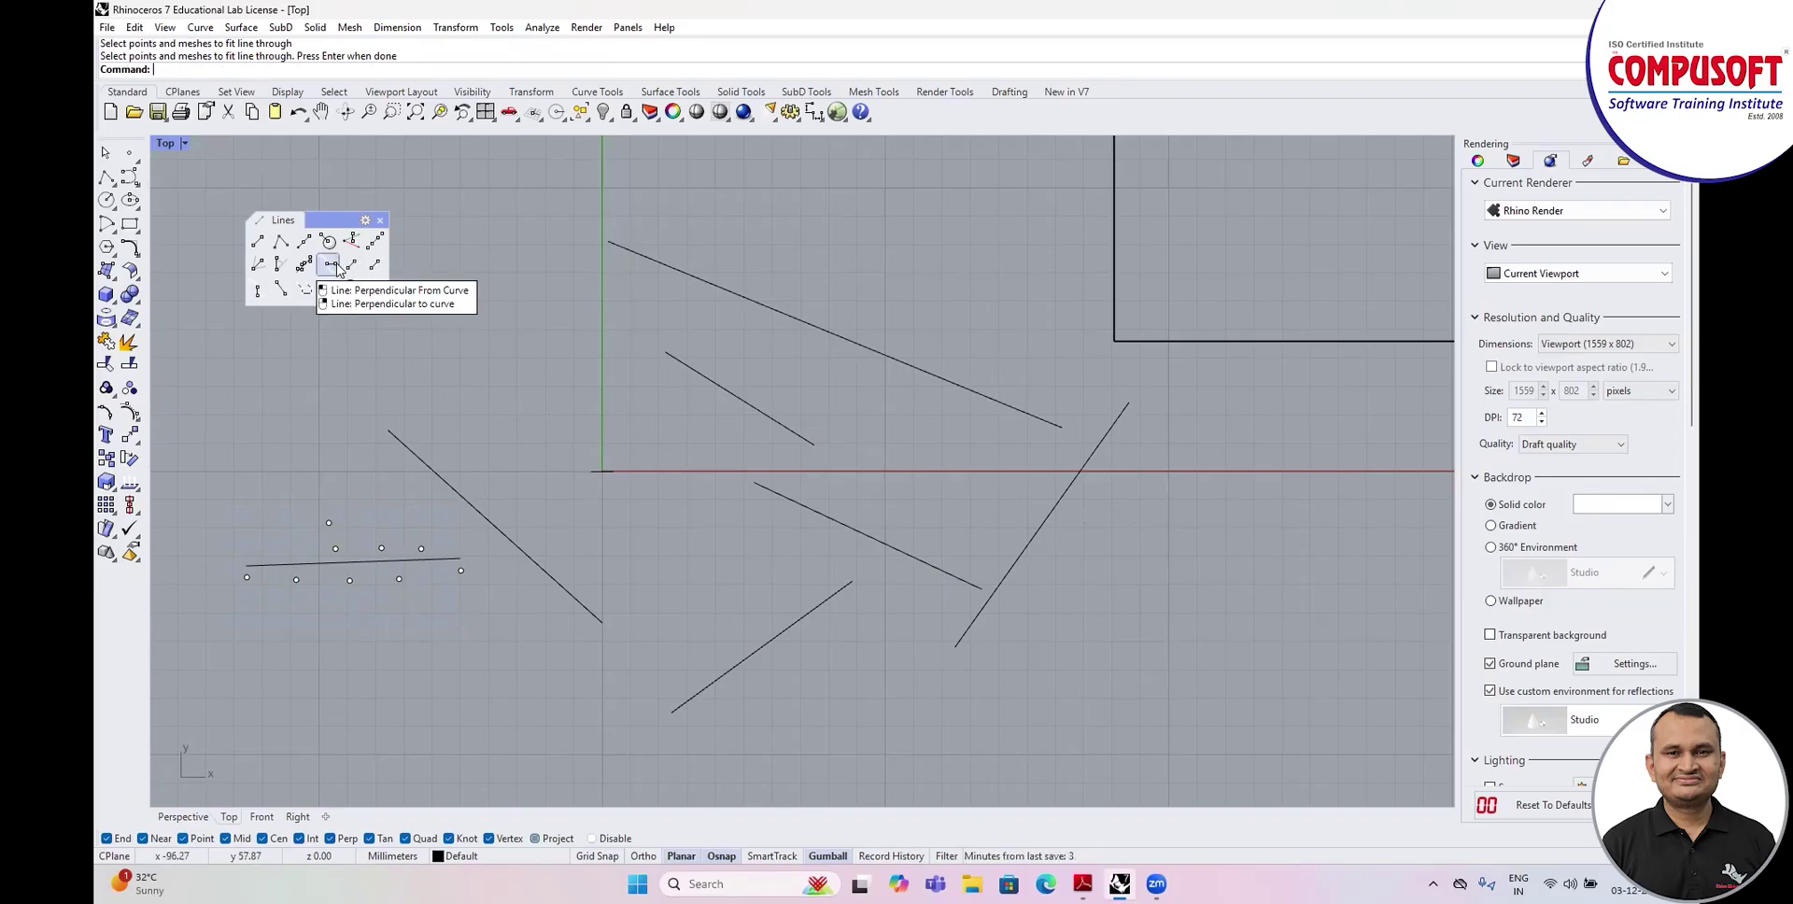
Draw a line perpendicular from the long sloping line above the X axis, extending up toward the northeast.
{"action": "left_click", "coordinate": [337, 267]}
{"action": "scroll", "coordinate": [569, 402], "scroll_direction": "down", "scroll_amount": 4}
{"action": "scroll", "coordinate": [737, 332], "scroll_direction": "up", "scroll_amount": 3}
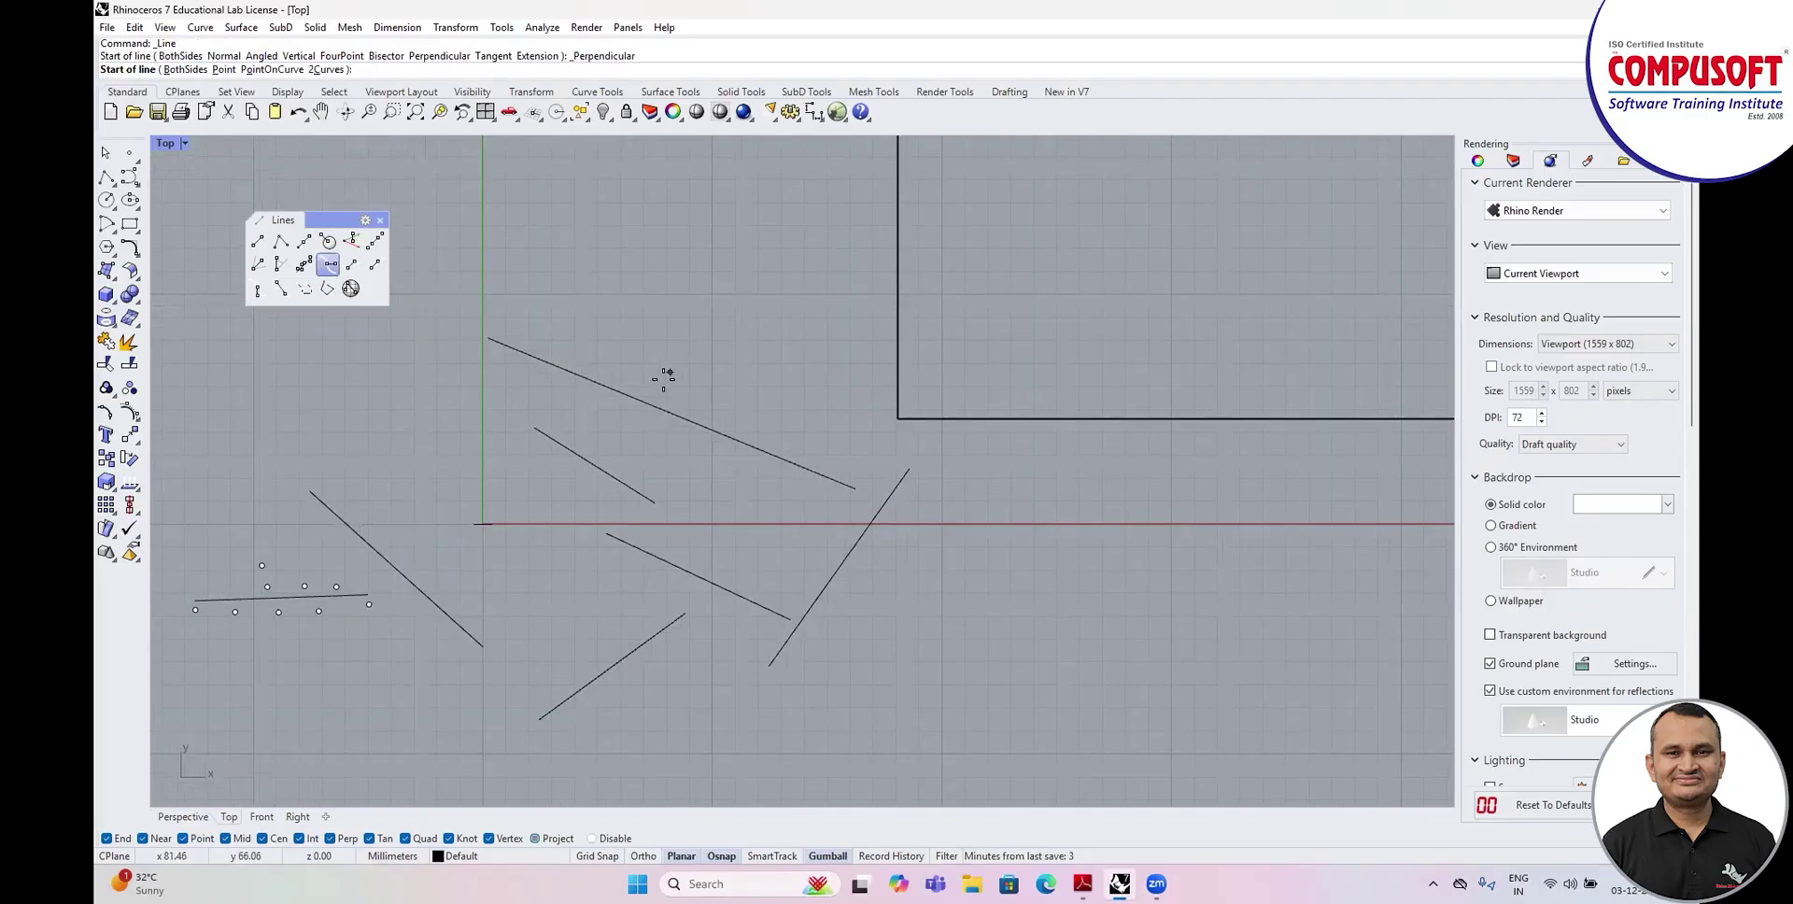
{"action": "left_click", "coordinate": [656, 407]}
{"action": "left_click", "coordinate": [740, 203]}
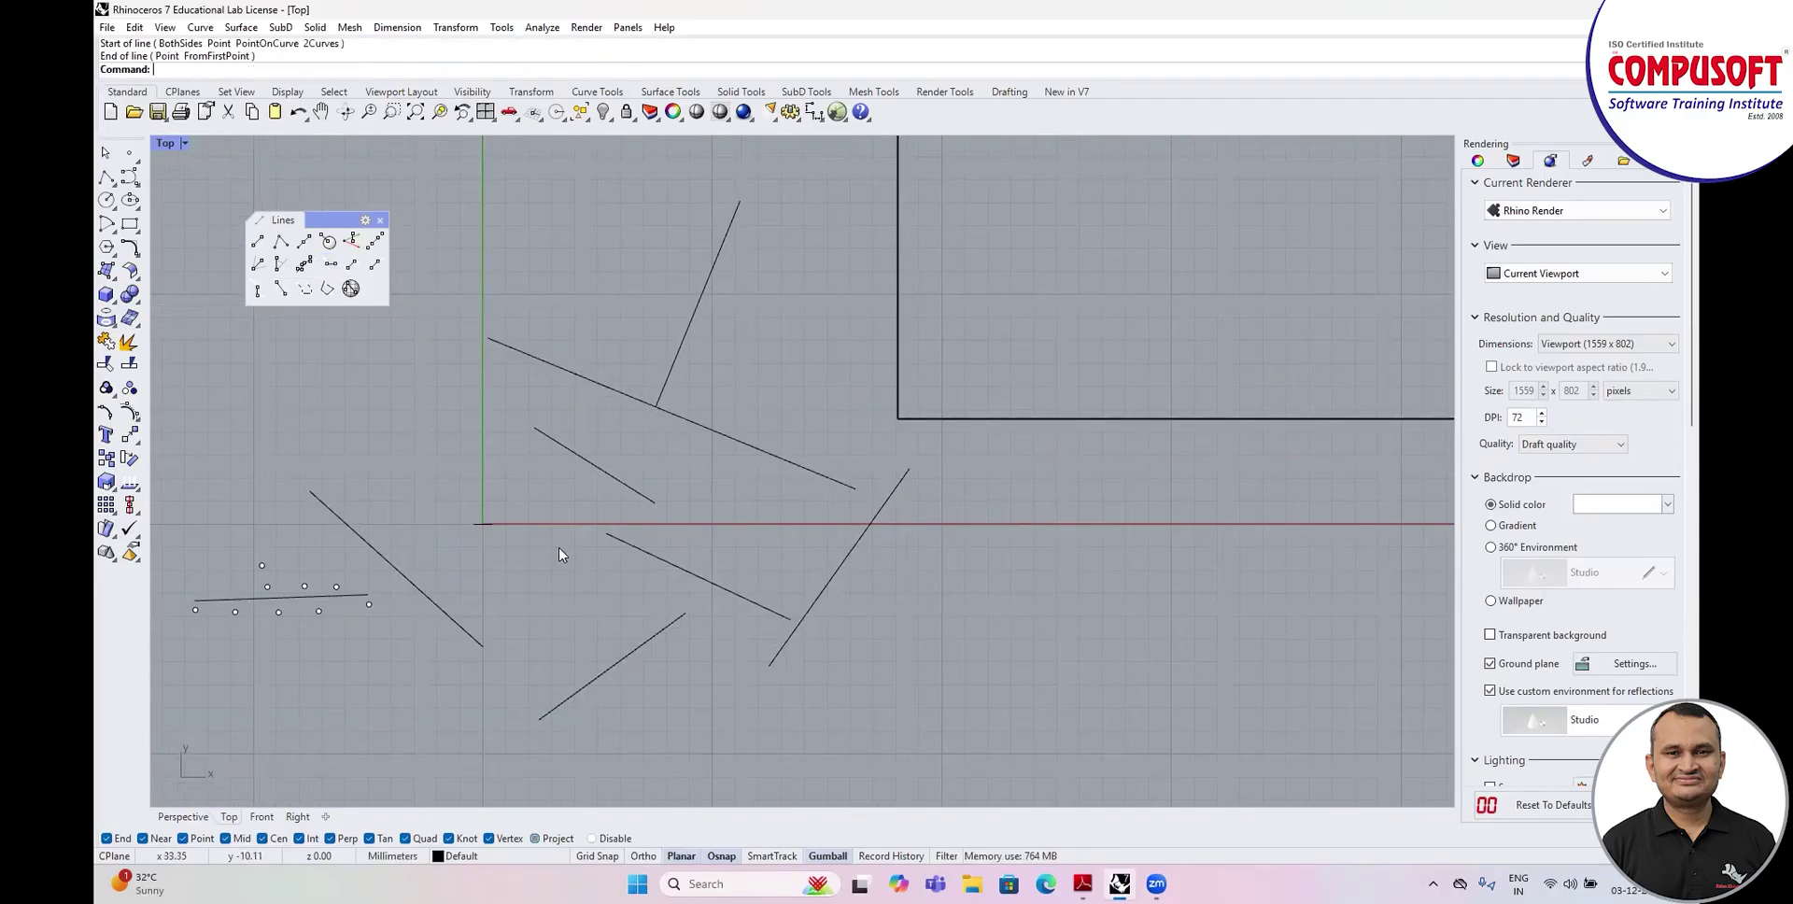
Draw a line from a free point north of the earlier lines, ending perpendicular to the steep 44-degree line.
{"action": "right_click", "coordinate": [332, 266]}
{"action": "scroll", "coordinate": [581, 431], "scroll_direction": "down", "scroll_amount": 3}
{"action": "left_click", "coordinate": [579, 253]}
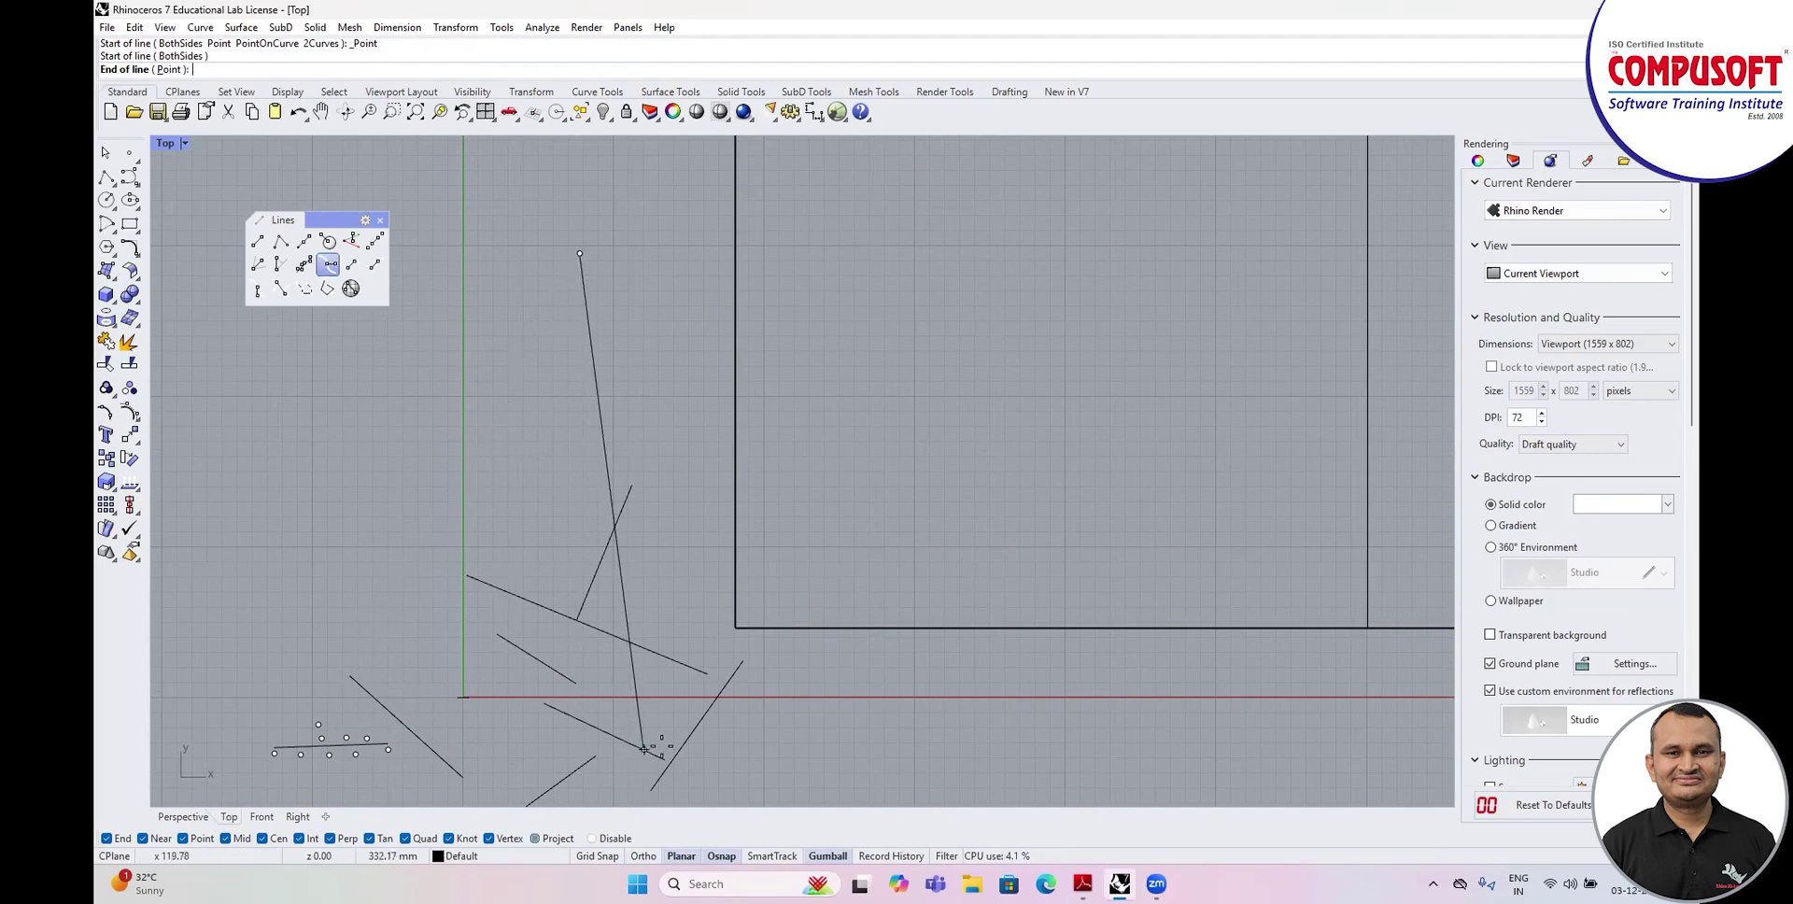
{"action": "left_click", "coordinate": [696, 723]}
Draw a freeform curve west of the Y axis that bulges toward the east.
{"action": "scroll", "coordinate": [692, 245], "scroll_direction": "down", "scroll_amount": 4}
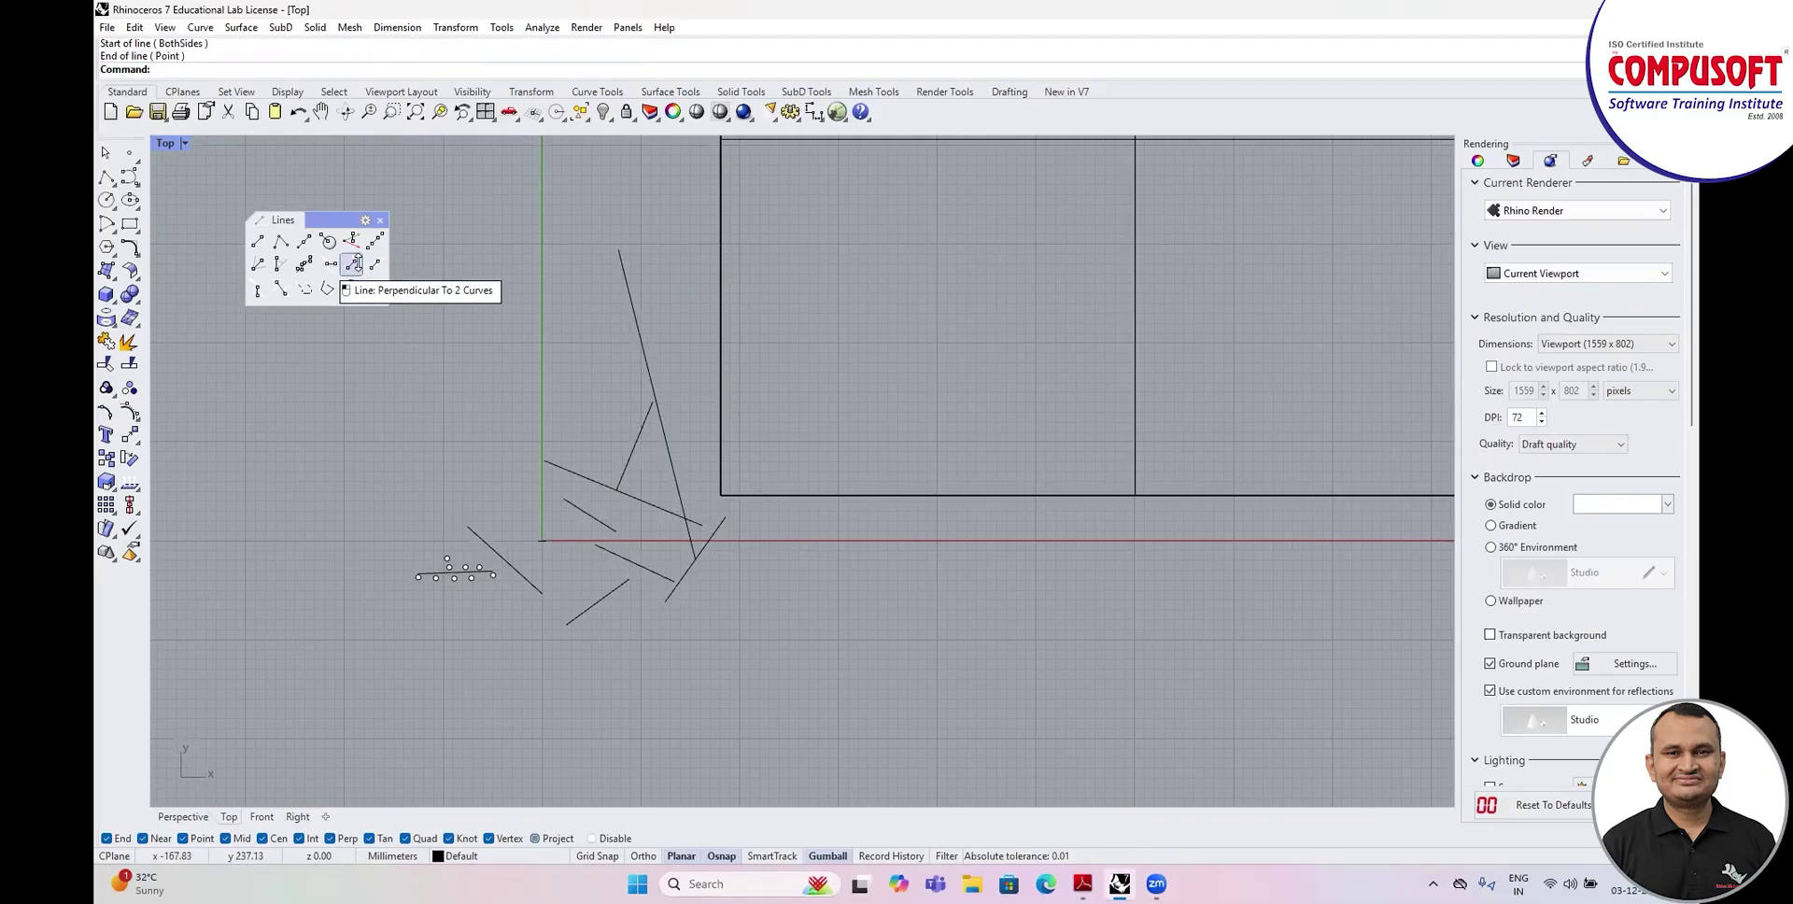
{"action": "scroll", "coordinate": [916, 495], "scroll_direction": "down", "scroll_amount": 4}
{"action": "scroll", "coordinate": [657, 376], "scroll_direction": "up", "scroll_amount": 4}
{"action": "left_click", "coordinate": [555, 379]}
{"action": "left_click", "coordinate": [504, 455]}
{"action": "left_click", "coordinate": [427, 517]}
{"action": "right_click", "coordinate": [428, 516]}
Draw a second freeform curve just east of the first one, bulging back toward it.
{"action": "right_click", "coordinate": [629, 364]}
{"action": "left_click", "coordinate": [638, 314]}
{"action": "left_click", "coordinate": [584, 370]}
{"action": "left_click", "coordinate": [586, 404]}
{"action": "left_click", "coordinate": [677, 501]}
{"action": "right_click", "coordinate": [582, 505]}
{"action": "scroll", "coordinate": [611, 373], "scroll_direction": "up", "scroll_amount": 3}
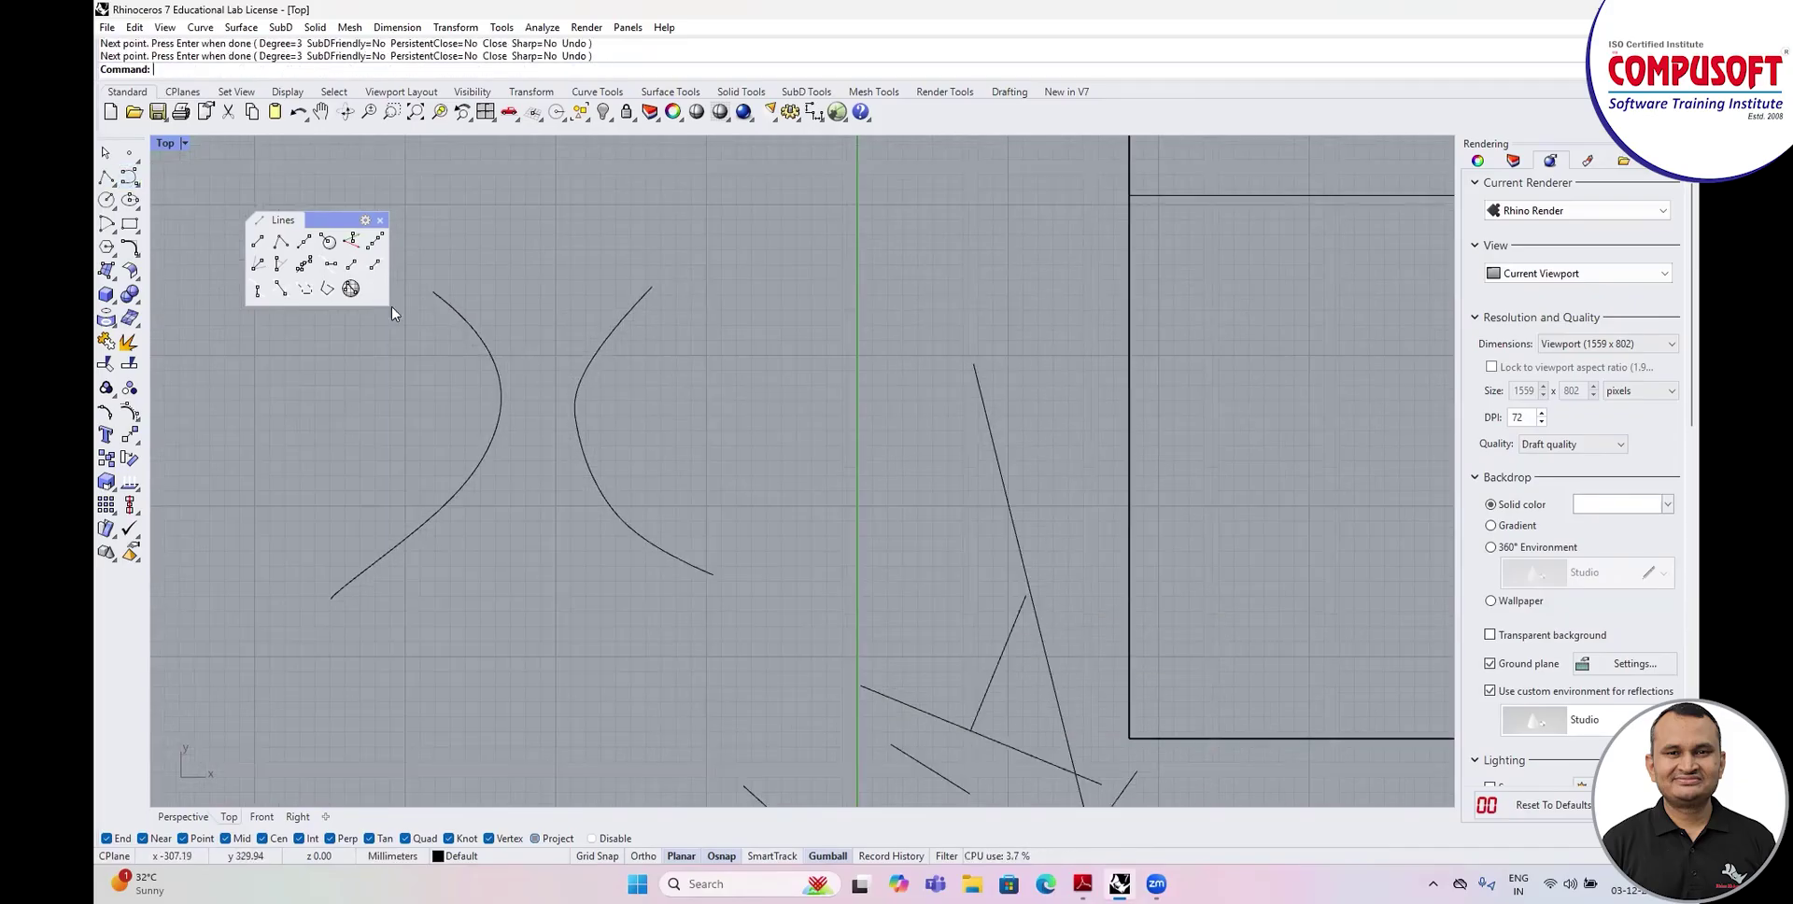
Draw a line perpendicular to both facing curves where they come closest together.
{"action": "left_click", "coordinate": [351, 265]}
{"action": "left_click", "coordinate": [499, 403]}
{"action": "left_click", "coordinate": [573, 423]}
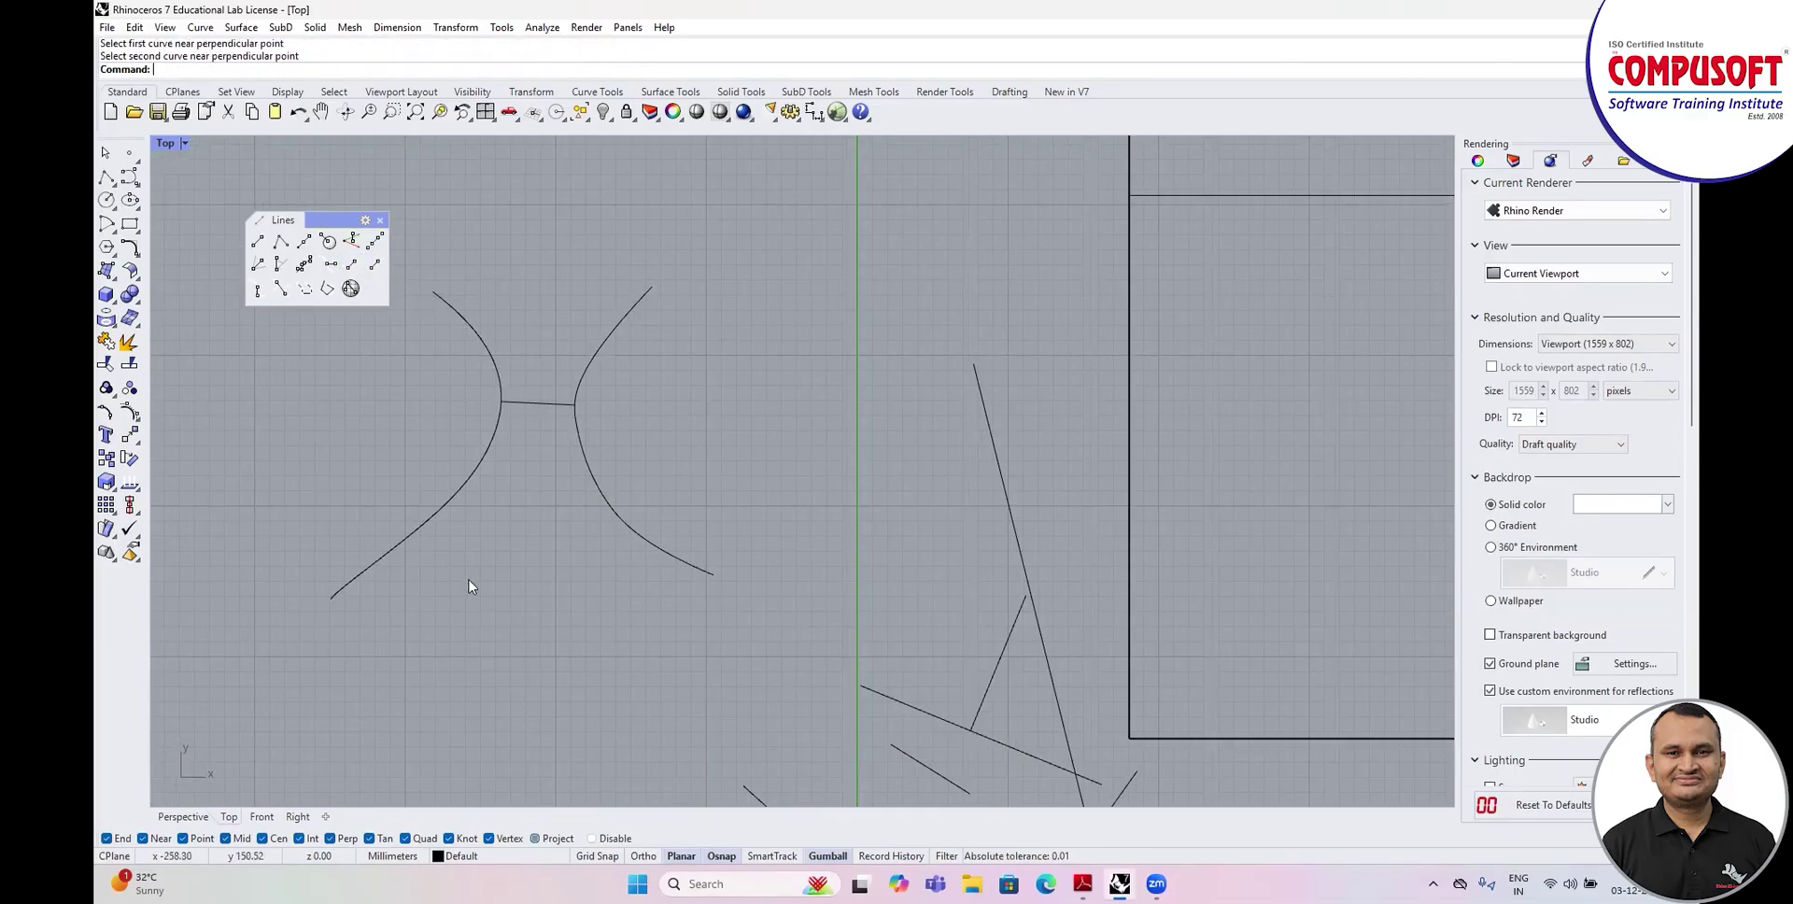
Draw a line tangent from the upper part of the western curve to the lower part of the eastern curve.
{"action": "left_click", "coordinate": [375, 267]}
{"action": "left_click", "coordinate": [483, 344]}
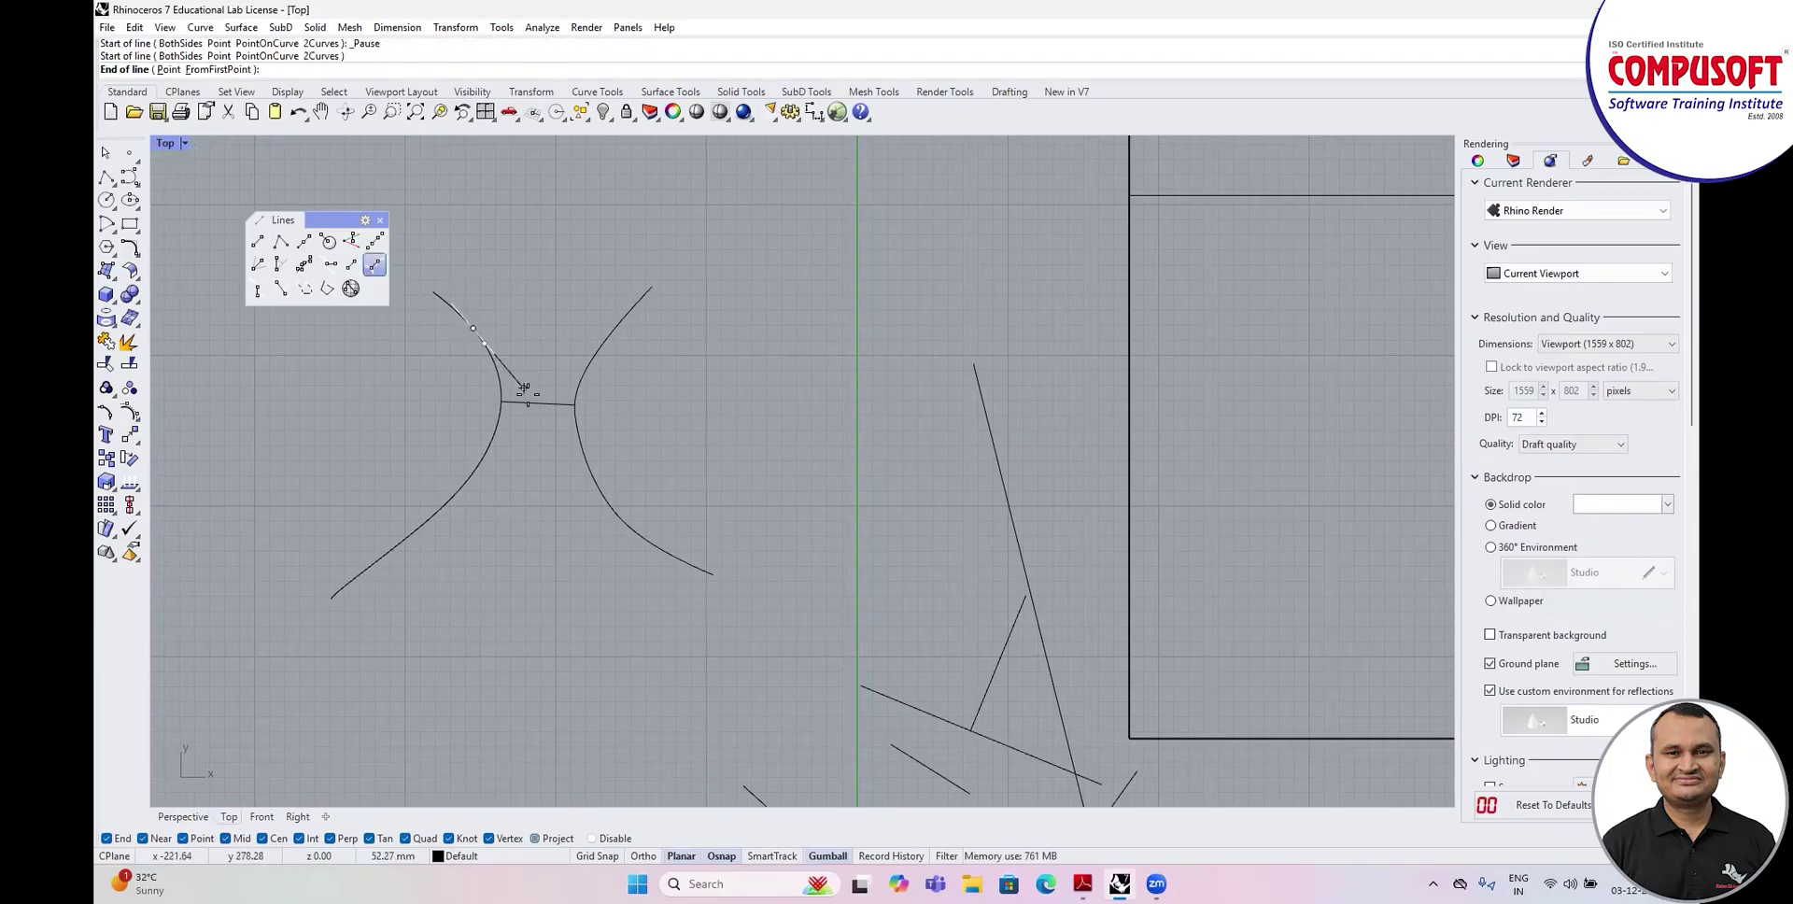
{"action": "left_click", "coordinate": [610, 509]}
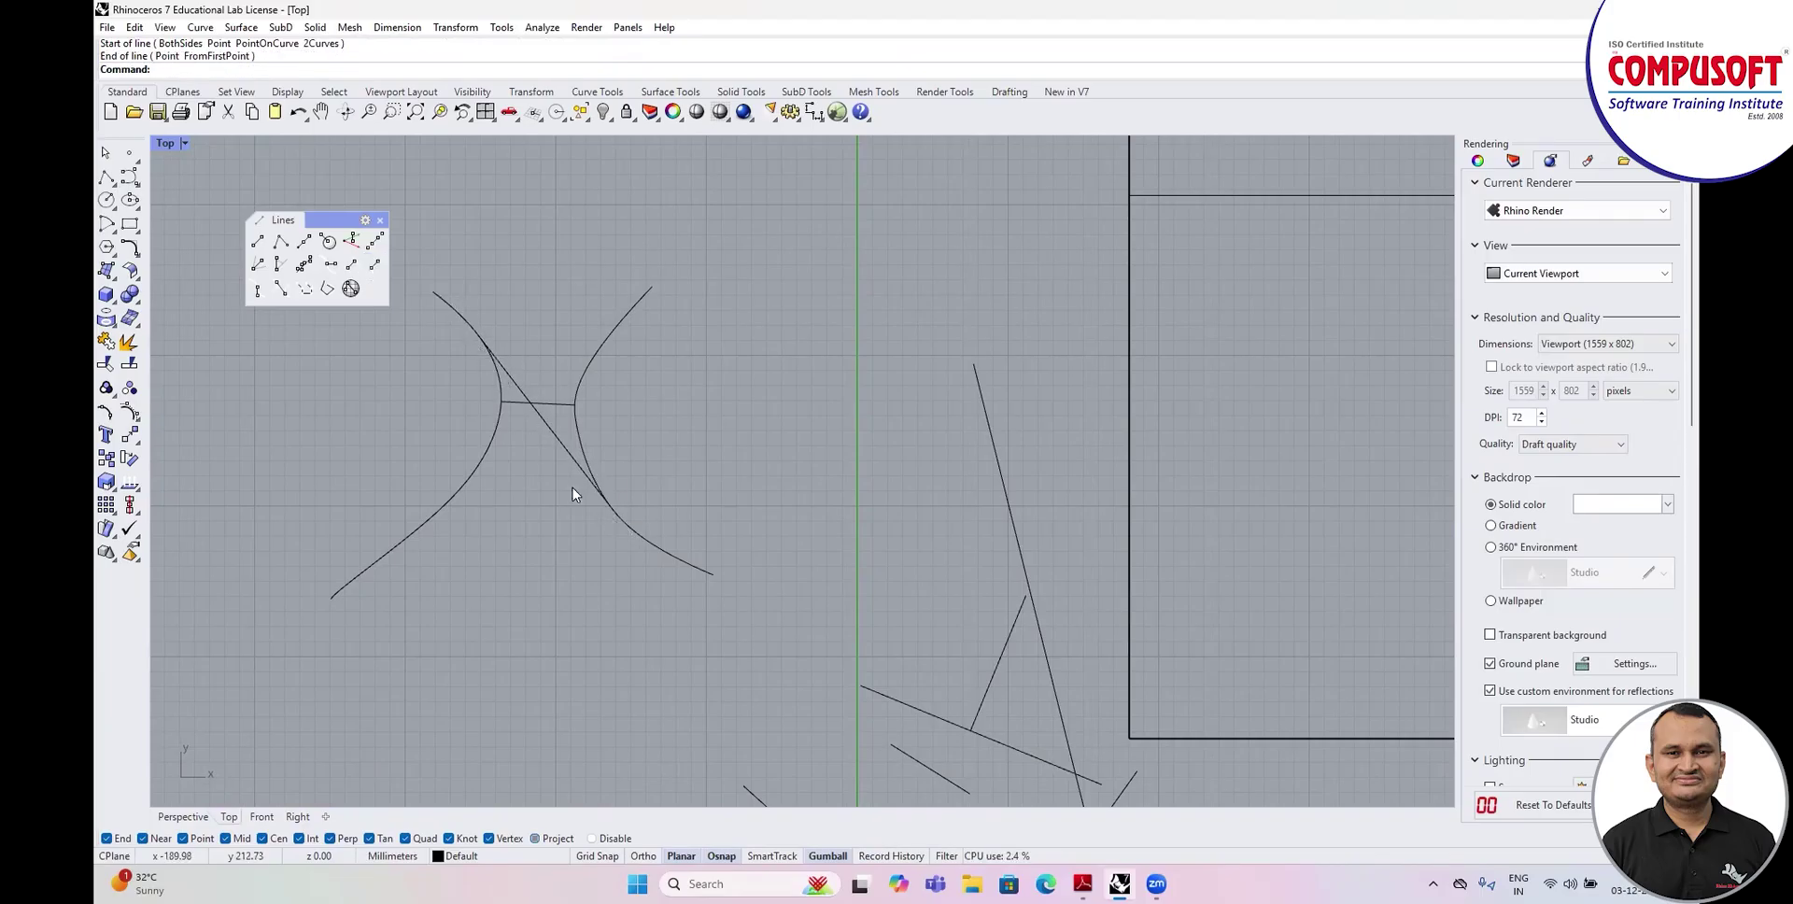
Draw a tangent line from the upper part of the eastern curve, extending northeast past the curve's end.
{"action": "left_click", "coordinate": [262, 295]}
{"action": "left_click", "coordinate": [615, 325]}
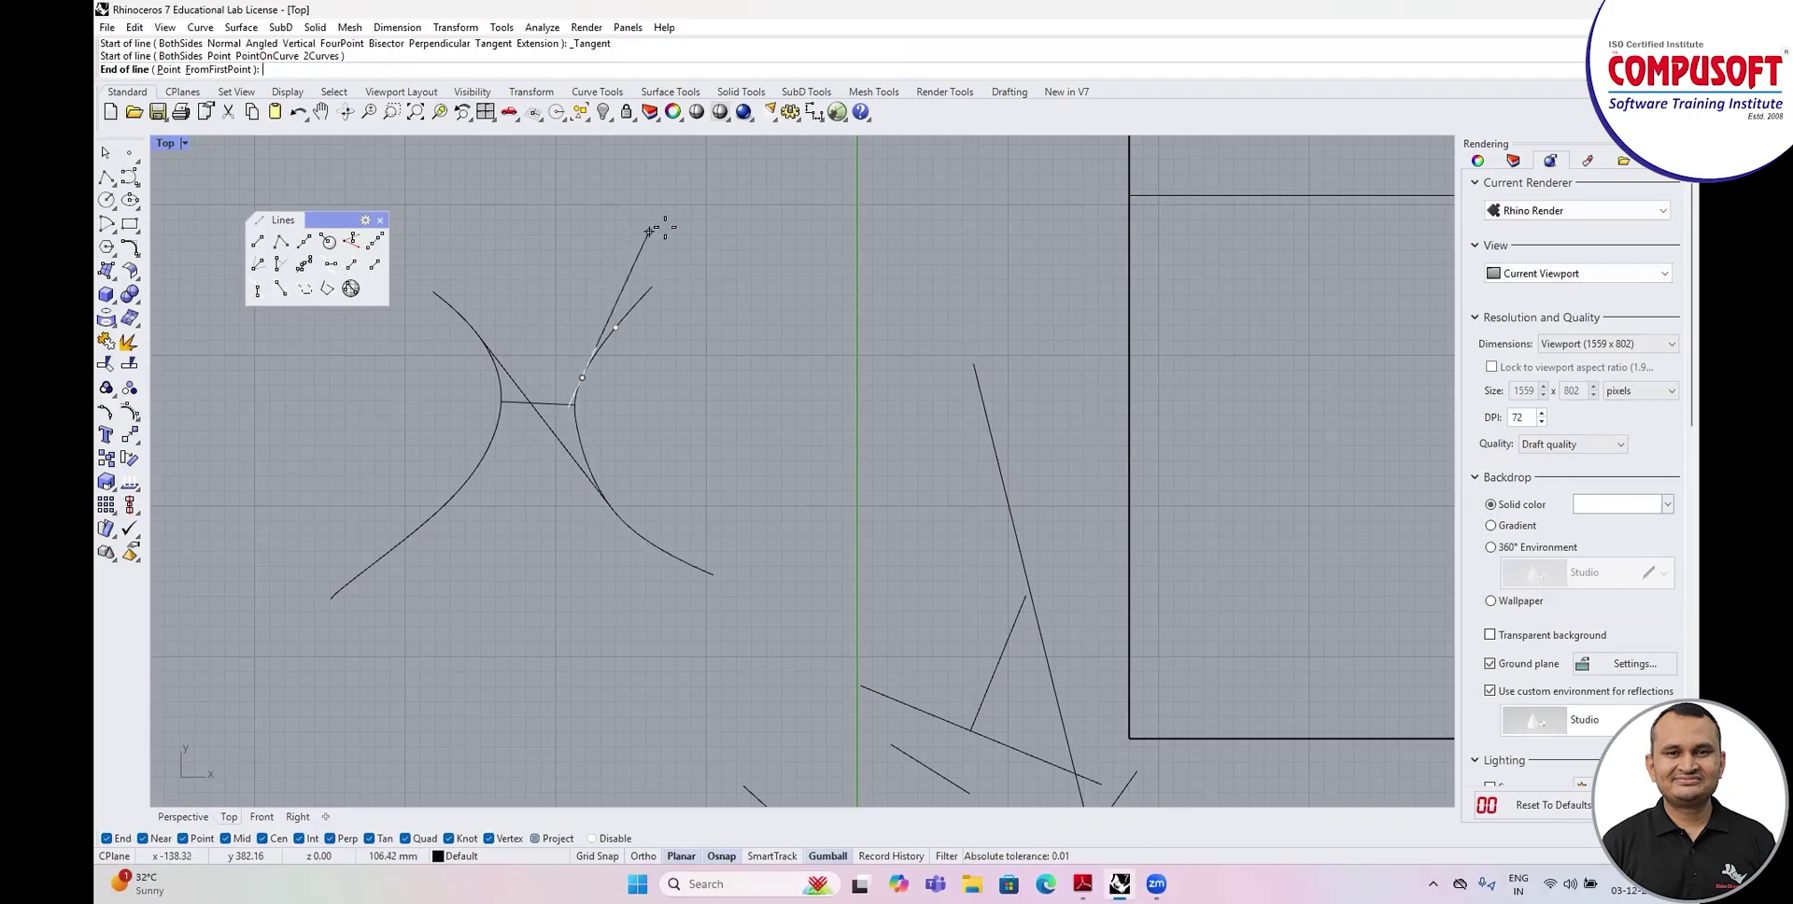
{"action": "left_click", "coordinate": [697, 218]}
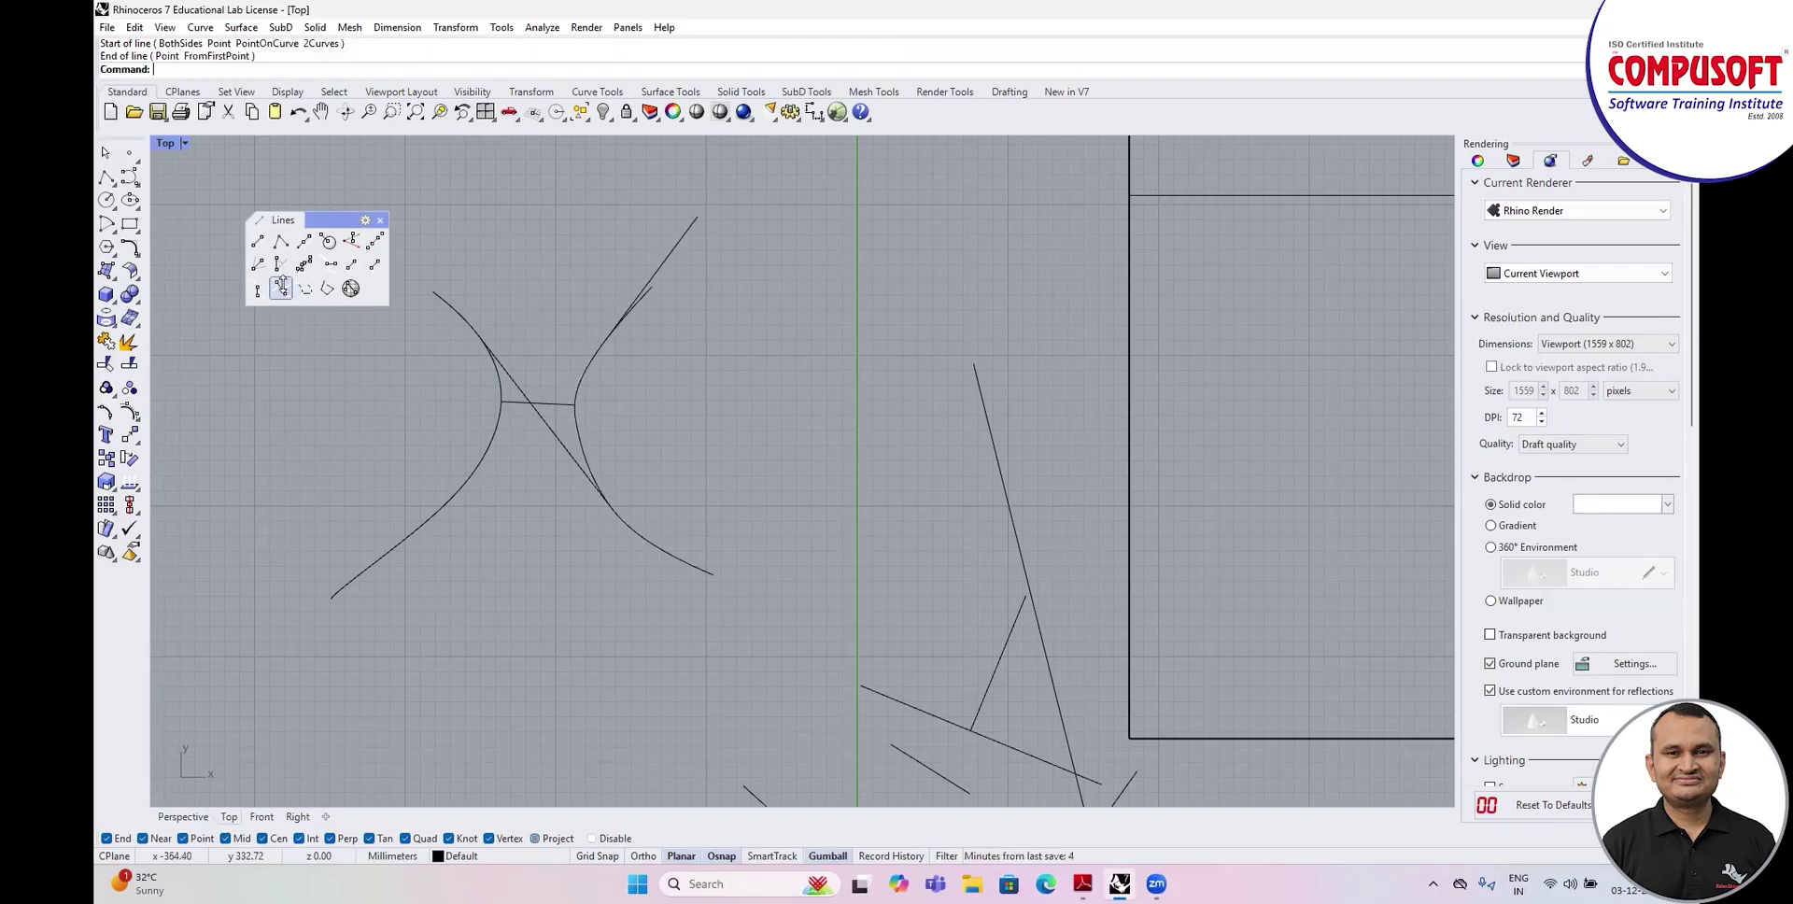
Draw a degree-3 freeform curve north of the first curve pair, west of the Y axis, bulging east.
{"action": "scroll", "coordinate": [402, 533], "scroll_direction": "down", "scroll_amount": 8}
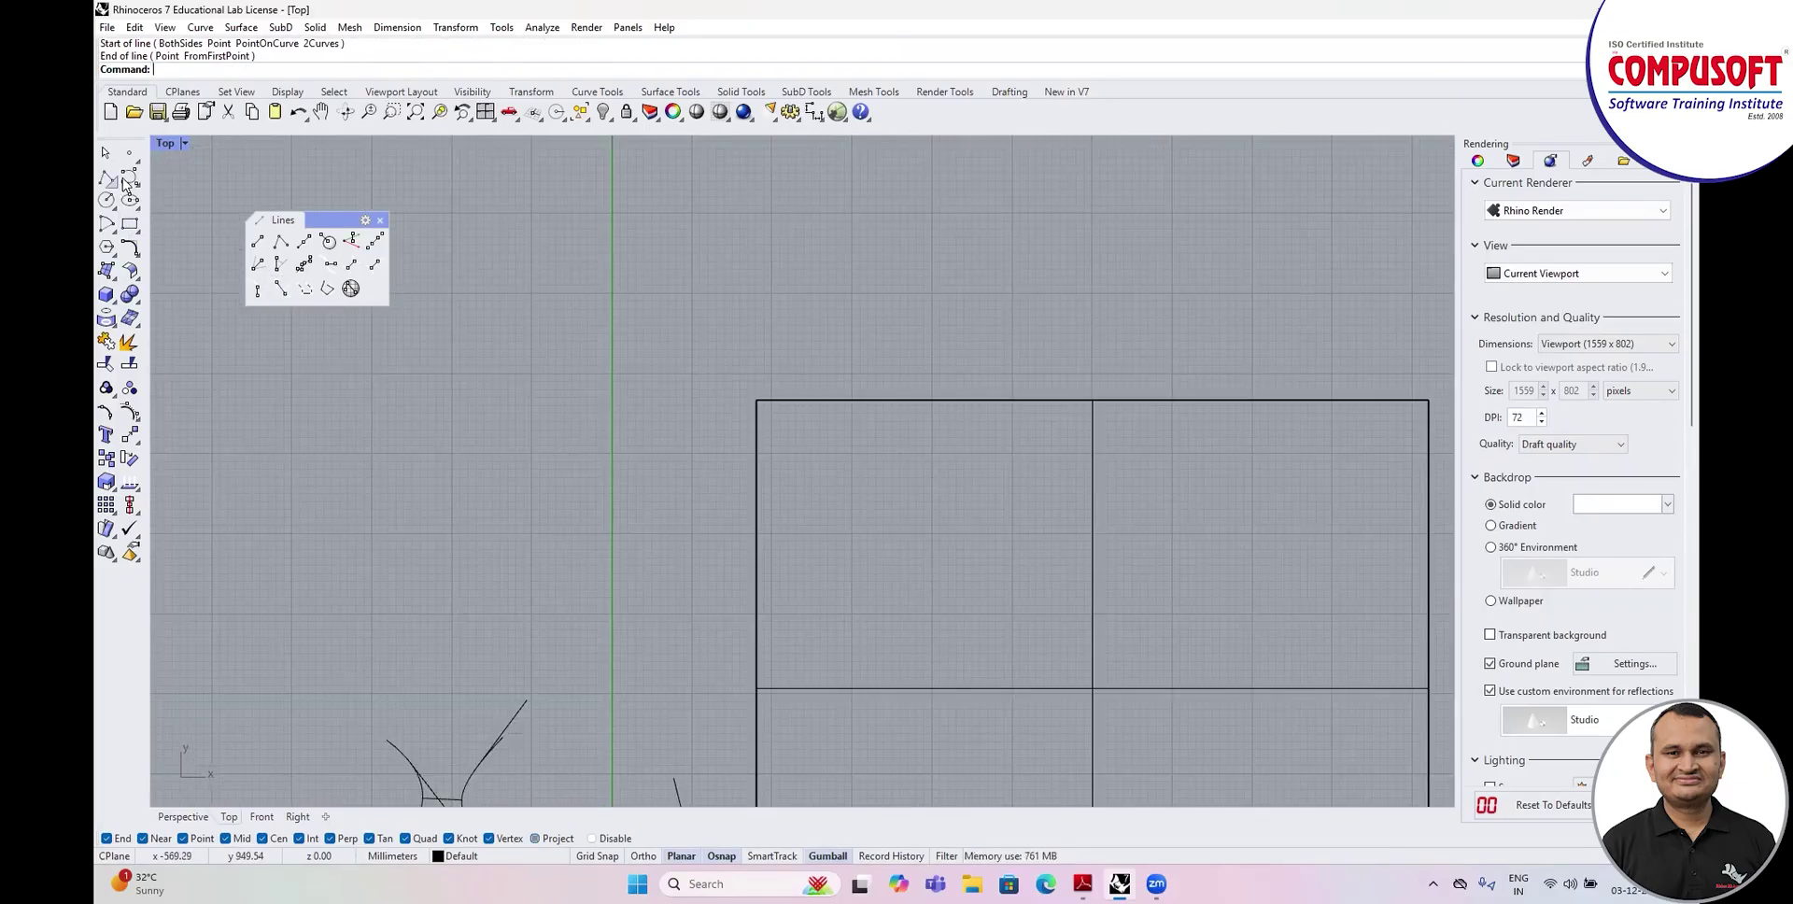
{"action": "left_click", "coordinate": [130, 177]}
{"action": "left_click", "coordinate": [408, 269]}
{"action": "left_click", "coordinate": [476, 297]}
{"action": "left_click", "coordinate": [513, 358]}
{"action": "left_click", "coordinate": [517, 400]}
{"action": "left_click", "coordinate": [377, 518]}
{"action": "key", "text": "Return"}
Draw a facing degree-3 curve beside the northern one, bulging west and crossing the Y axis at its lower end.
{"action": "key", "text": "Return"}
{"action": "left_click", "coordinate": [652, 236]}
{"action": "left_click", "coordinate": [560, 421]}
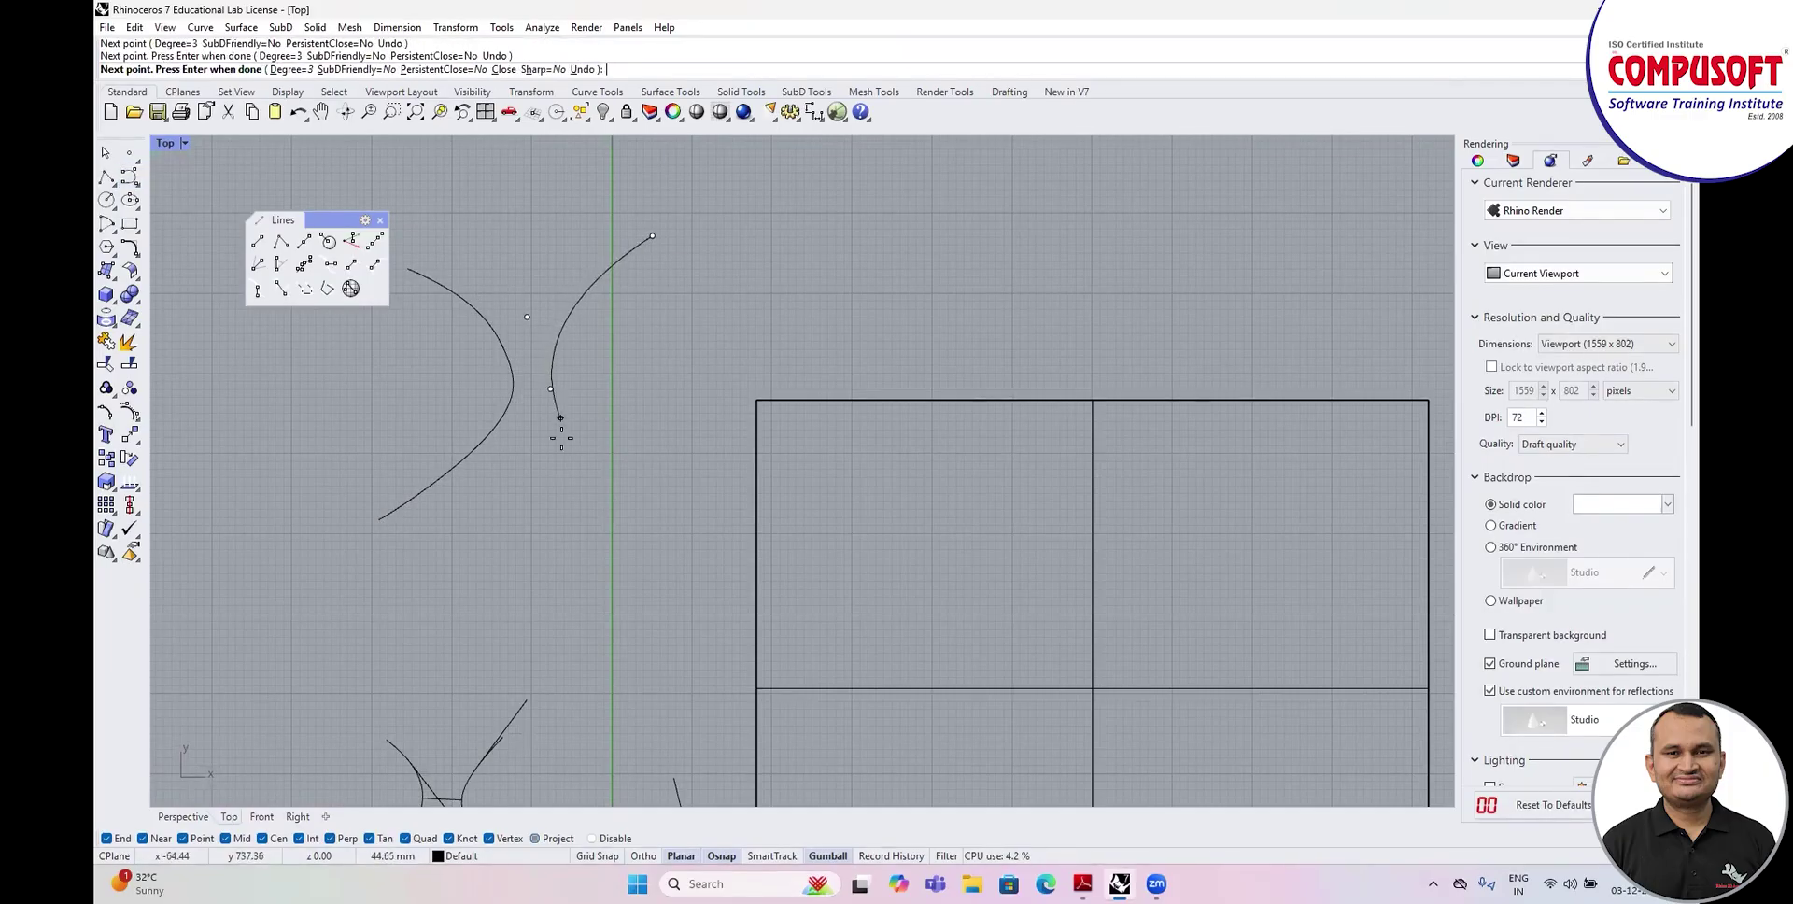
{"action": "left_click", "coordinate": [653, 619]}
{"action": "key", "text": "Return"}
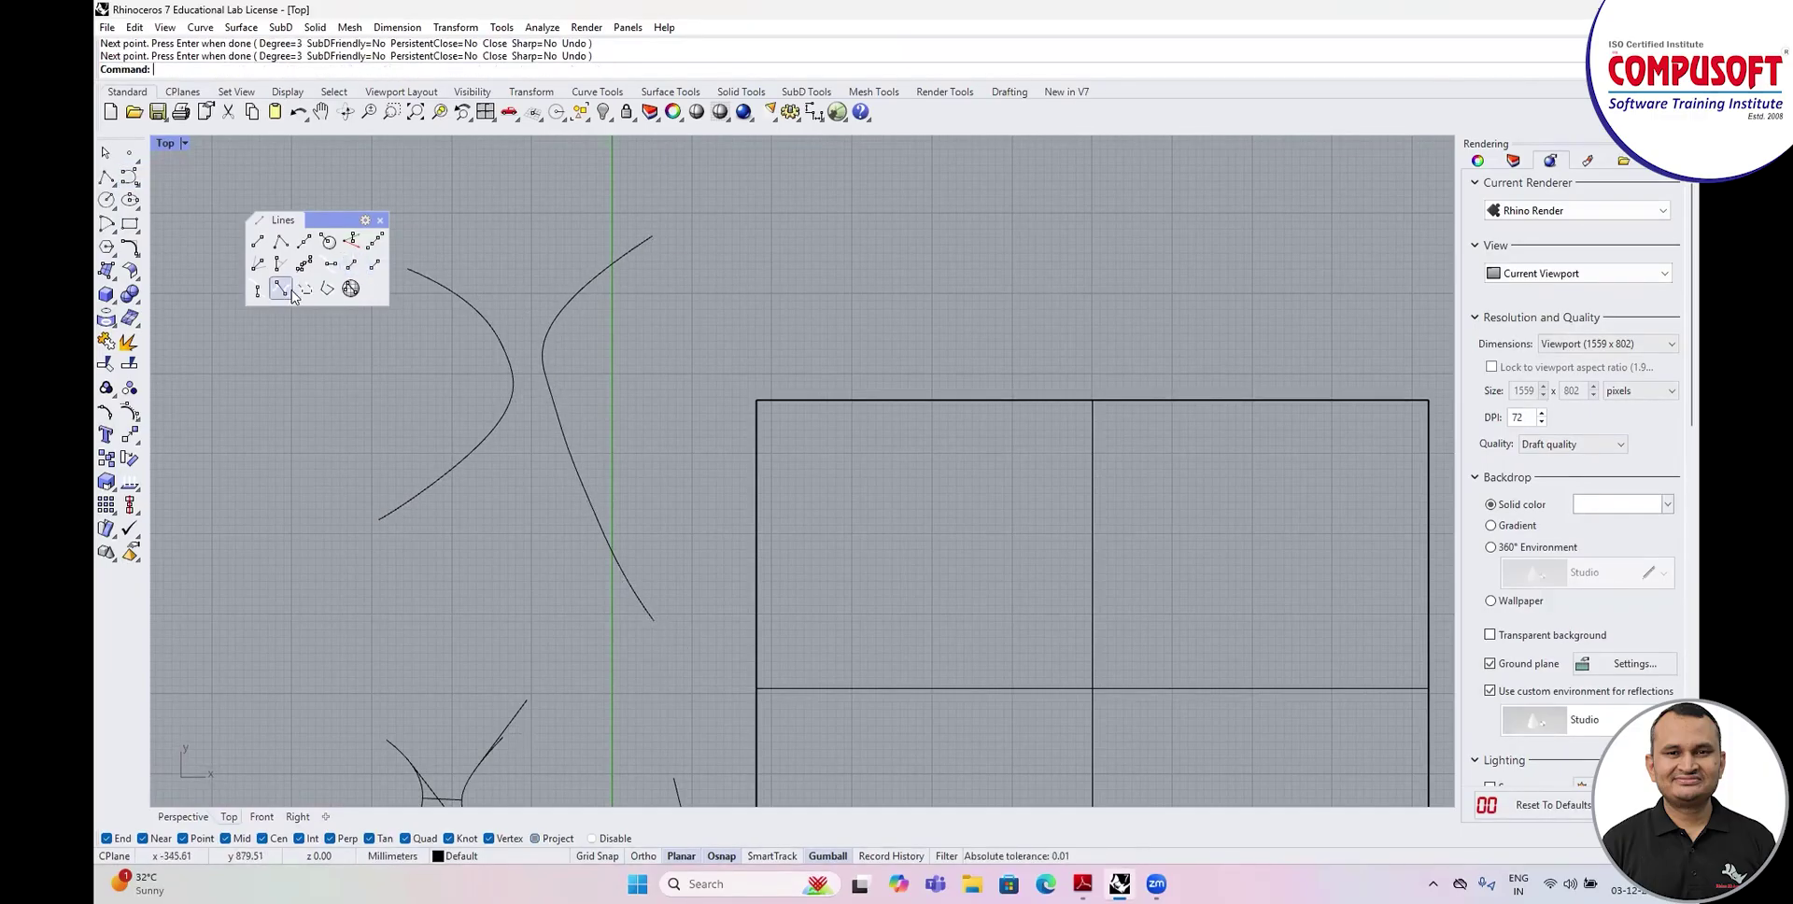
Draw a line tangent to both northern curves, from the western one's upper part to the eastern one's lower part.
{"action": "left_click", "coordinate": [474, 309]}
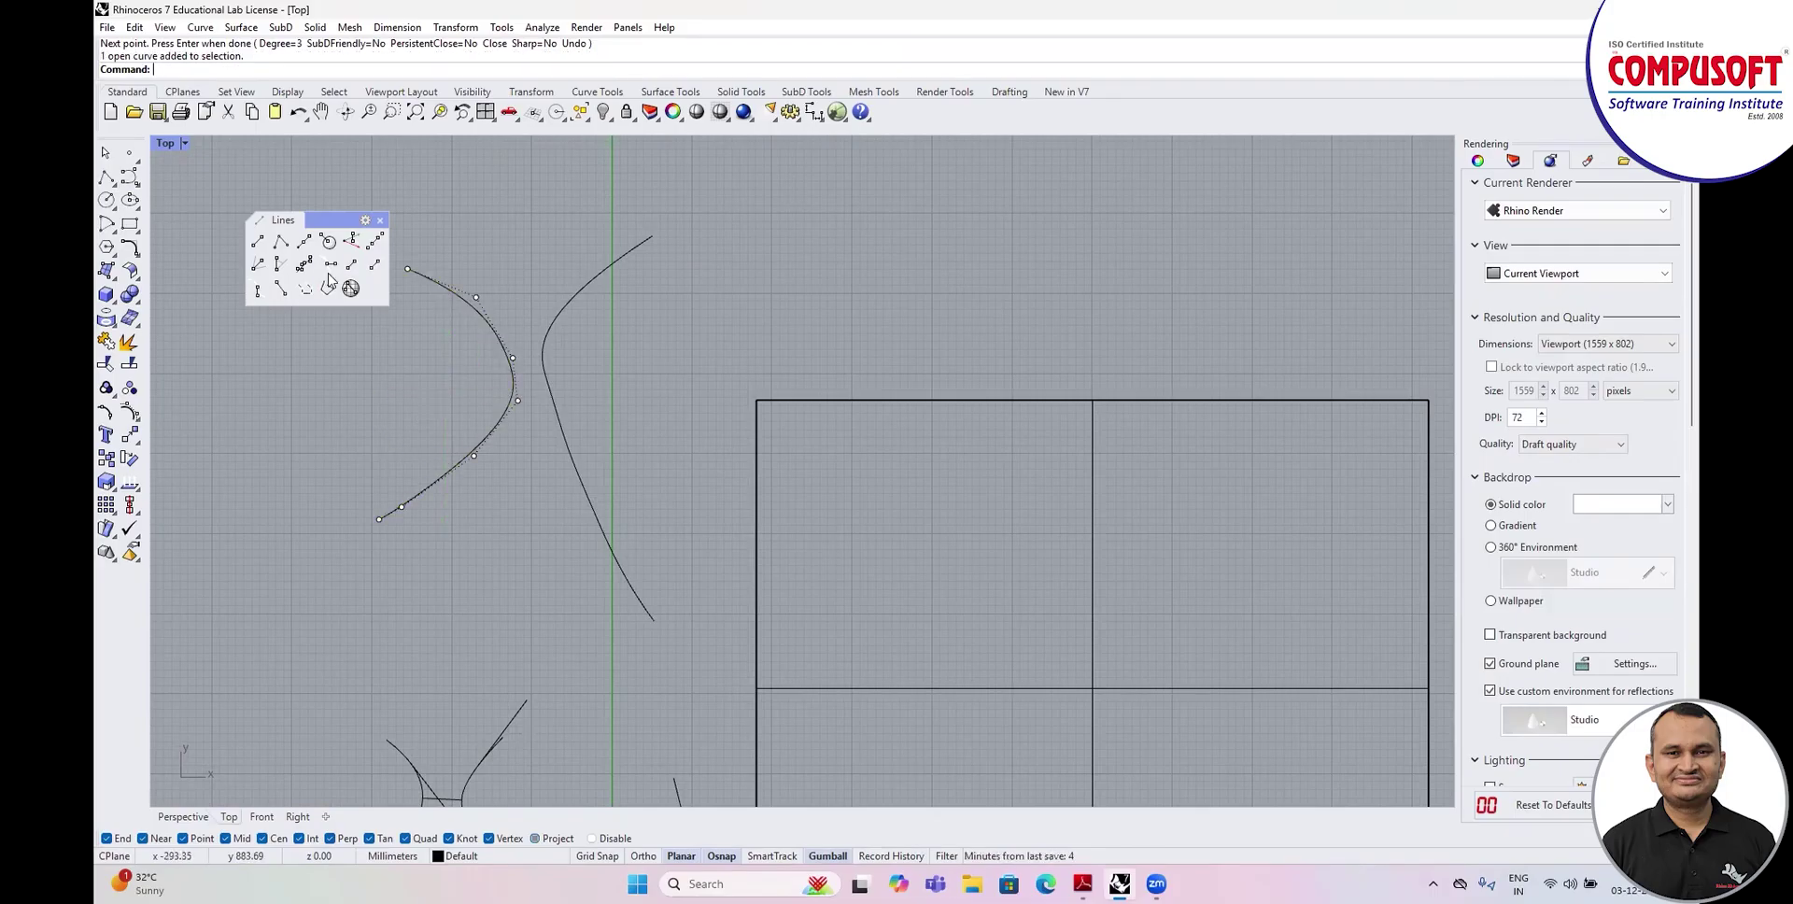
{"action": "left_click", "coordinate": [280, 290]}
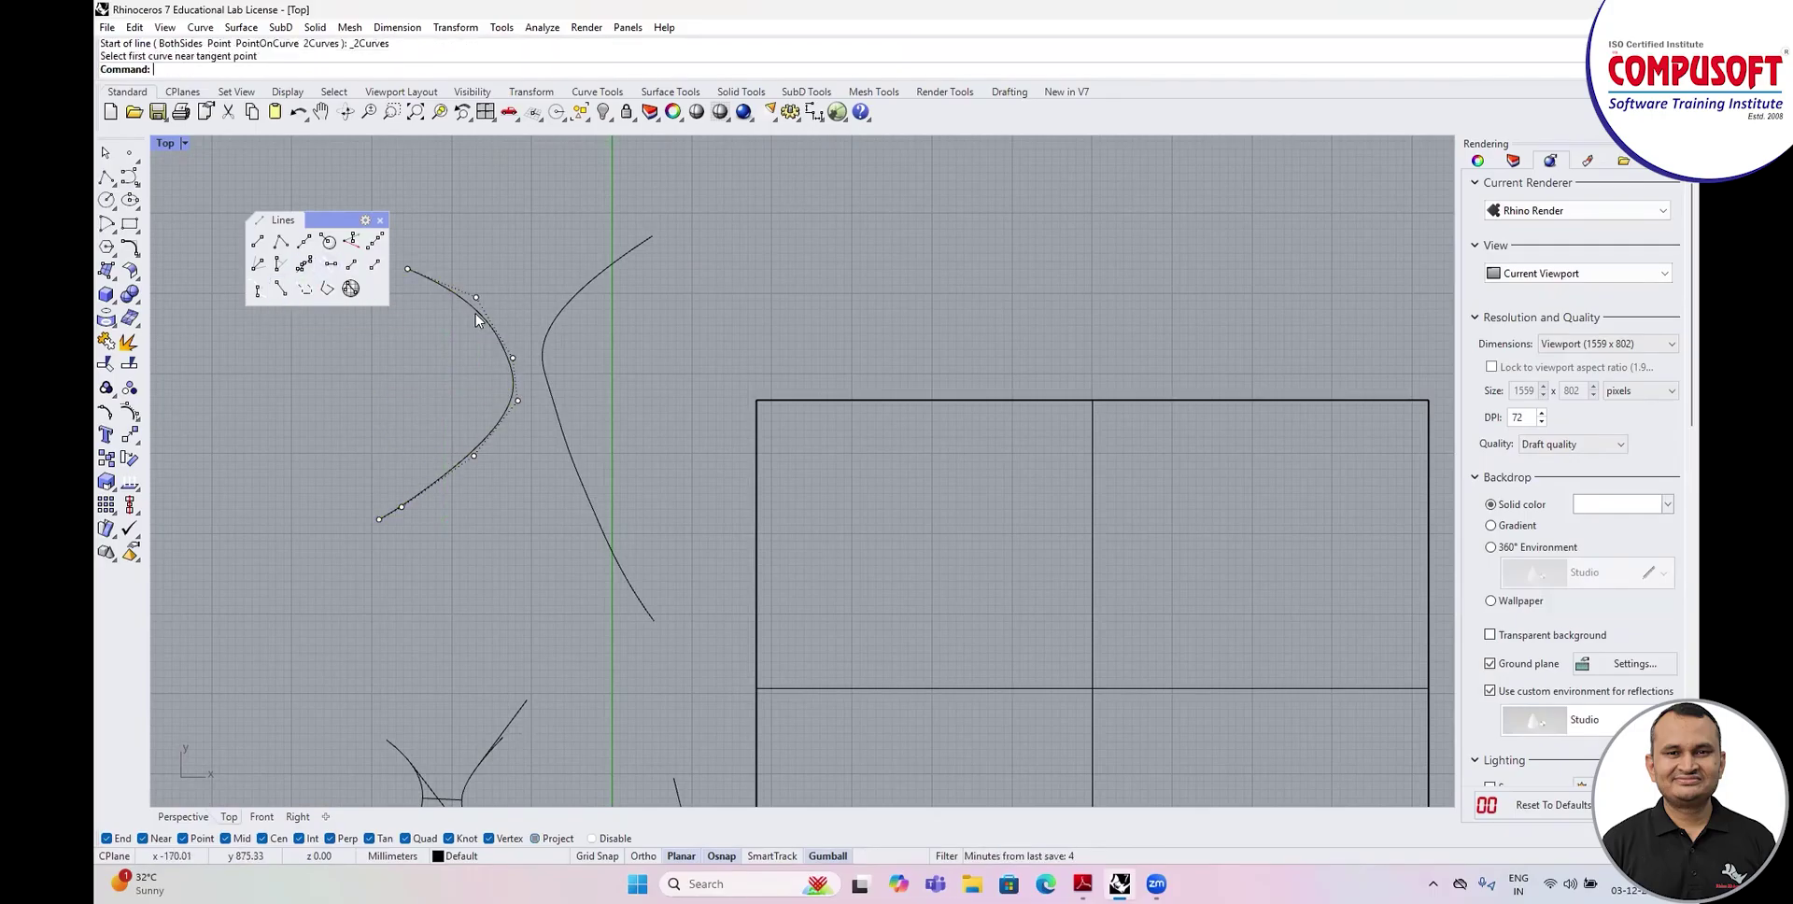
{"action": "left_click", "coordinate": [458, 299]}
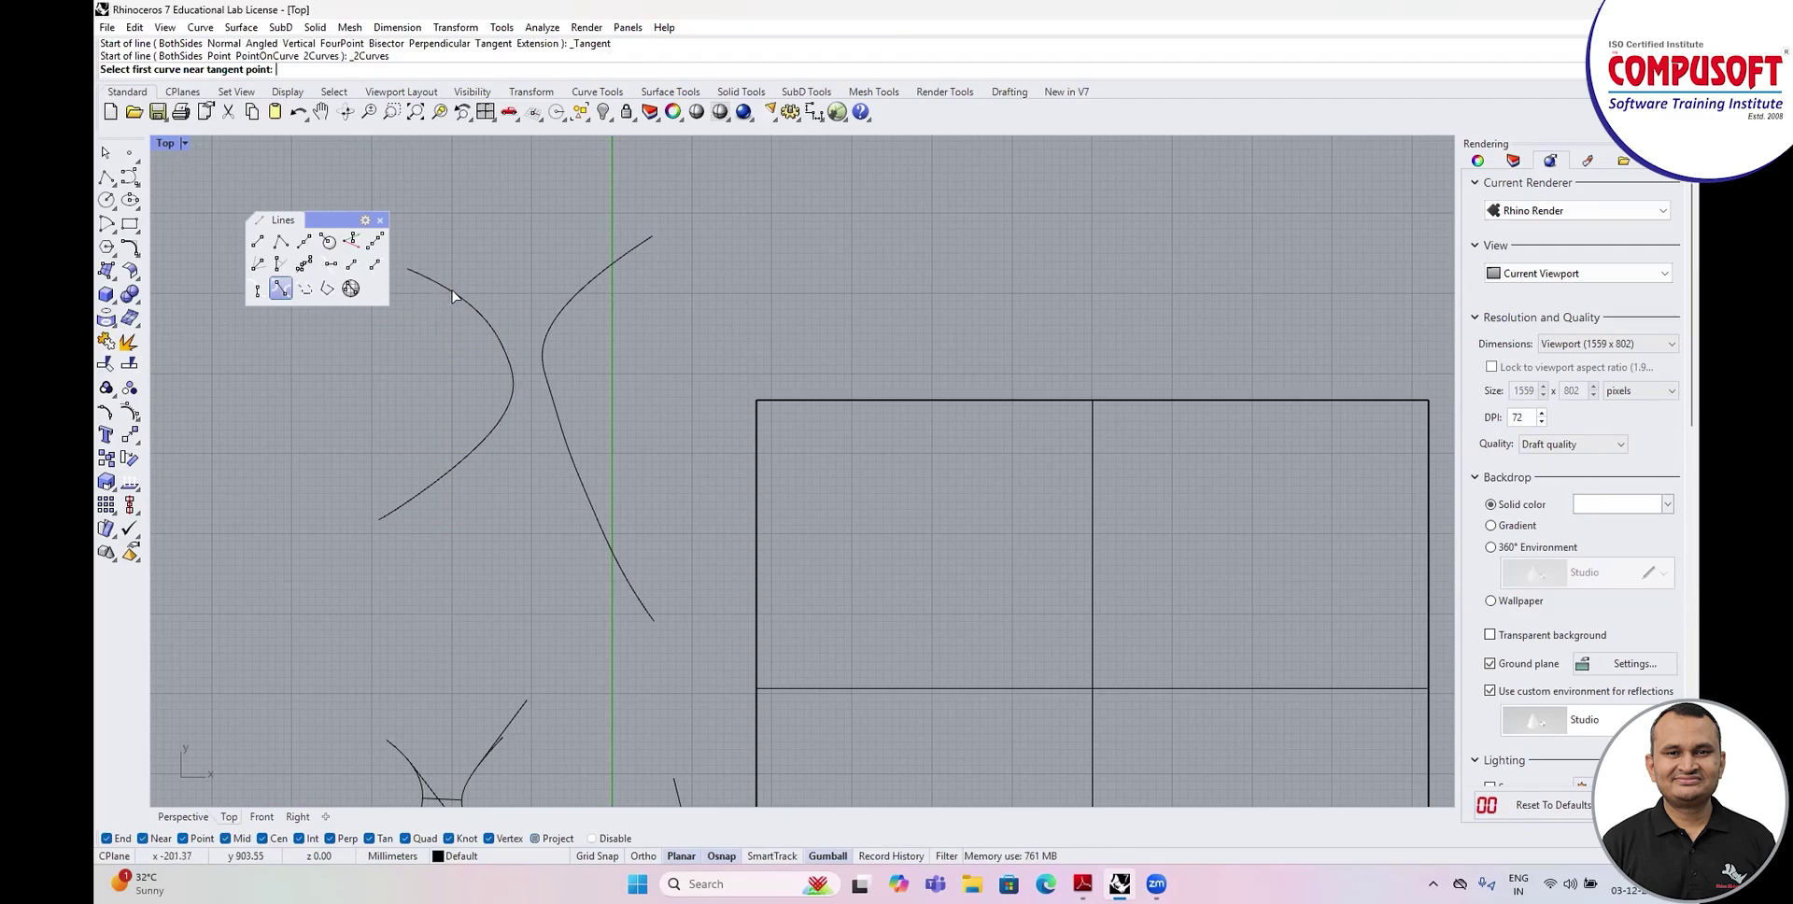
{"action": "left_click", "coordinate": [596, 519]}
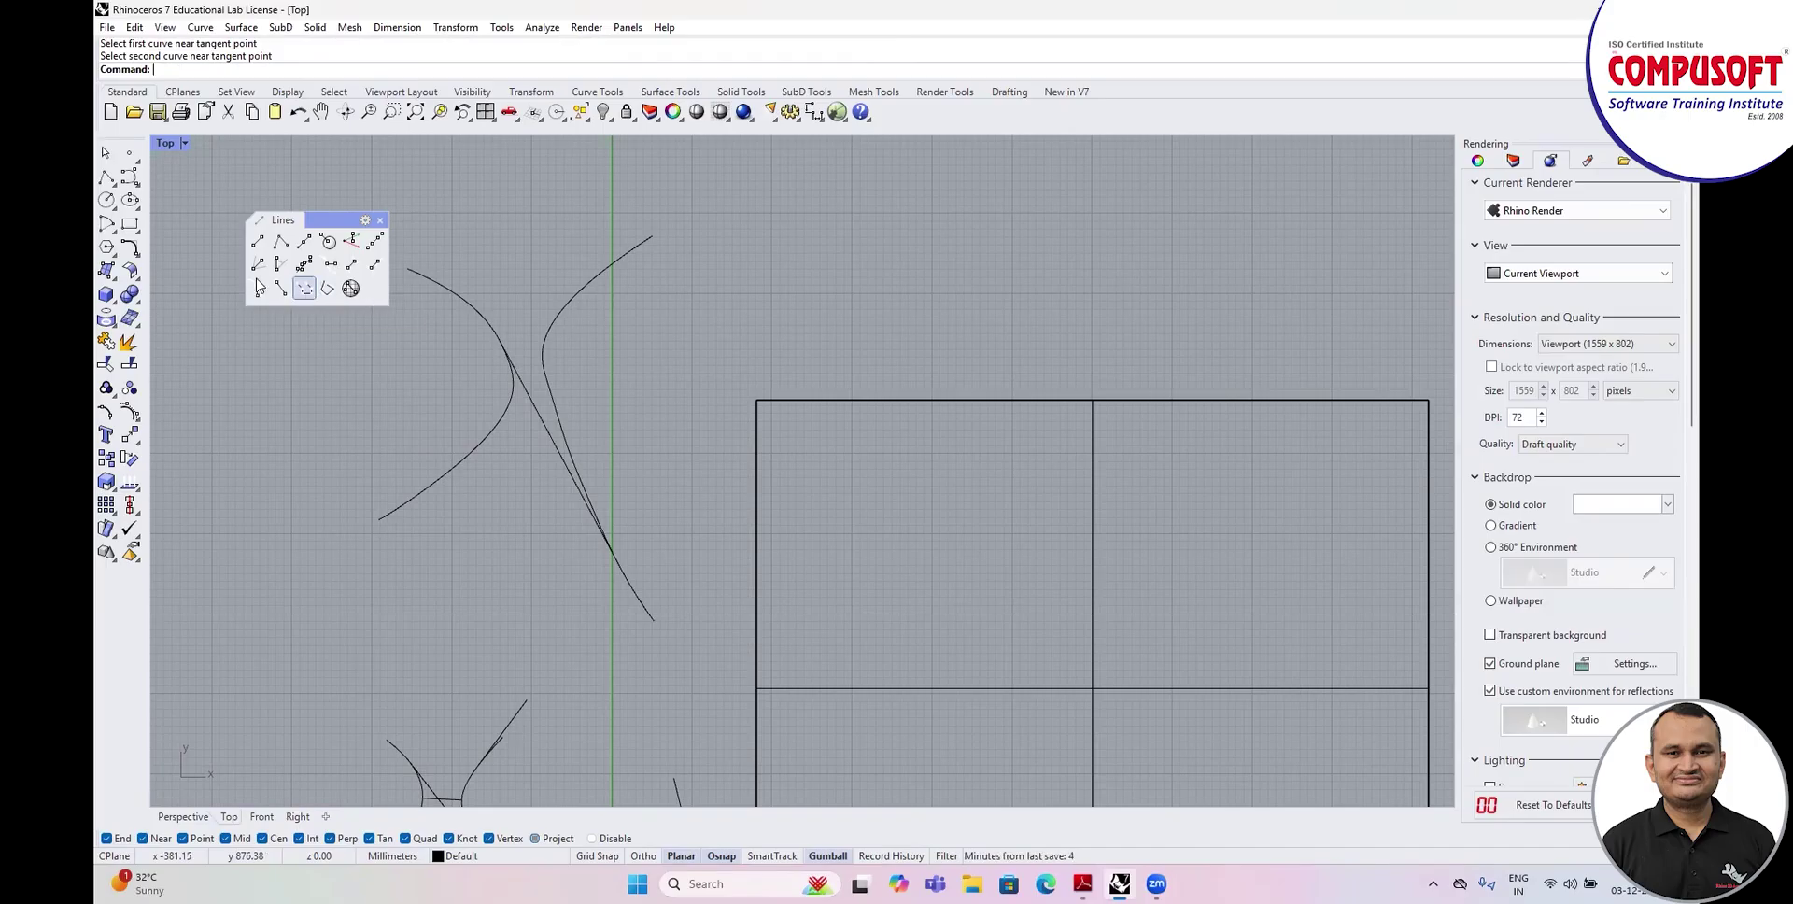
Place eight point objects with Multiple Points in a zigzag row above the large divided rectangle.
{"action": "left_click", "coordinate": [130, 153]}
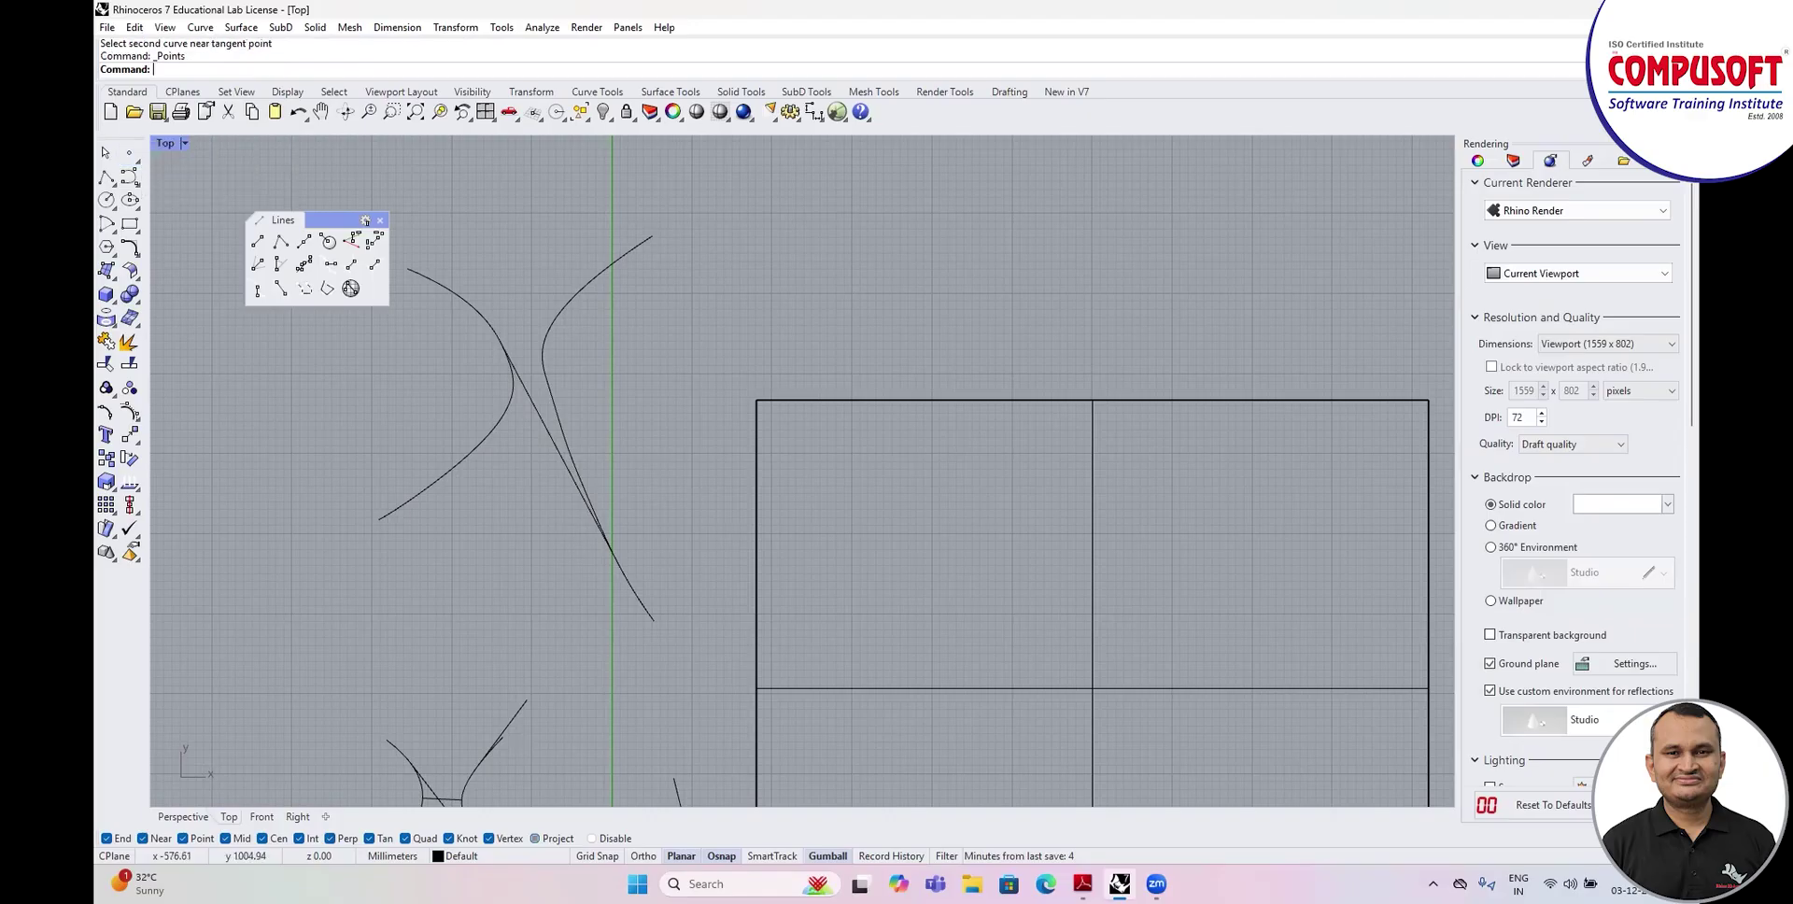
{"action": "left_click", "coordinate": [720, 277]}
{"action": "left_click", "coordinate": [764, 221]}
{"action": "left_click", "coordinate": [831, 299]}
{"action": "left_click", "coordinate": [881, 255]}
{"action": "left_click", "coordinate": [942, 302]}
{"action": "left_click", "coordinate": [1030, 250]}
{"action": "left_click", "coordinate": [1095, 281]}
{"action": "left_click", "coordinate": [1109, 274]}
{"action": "key", "text": "Return"}
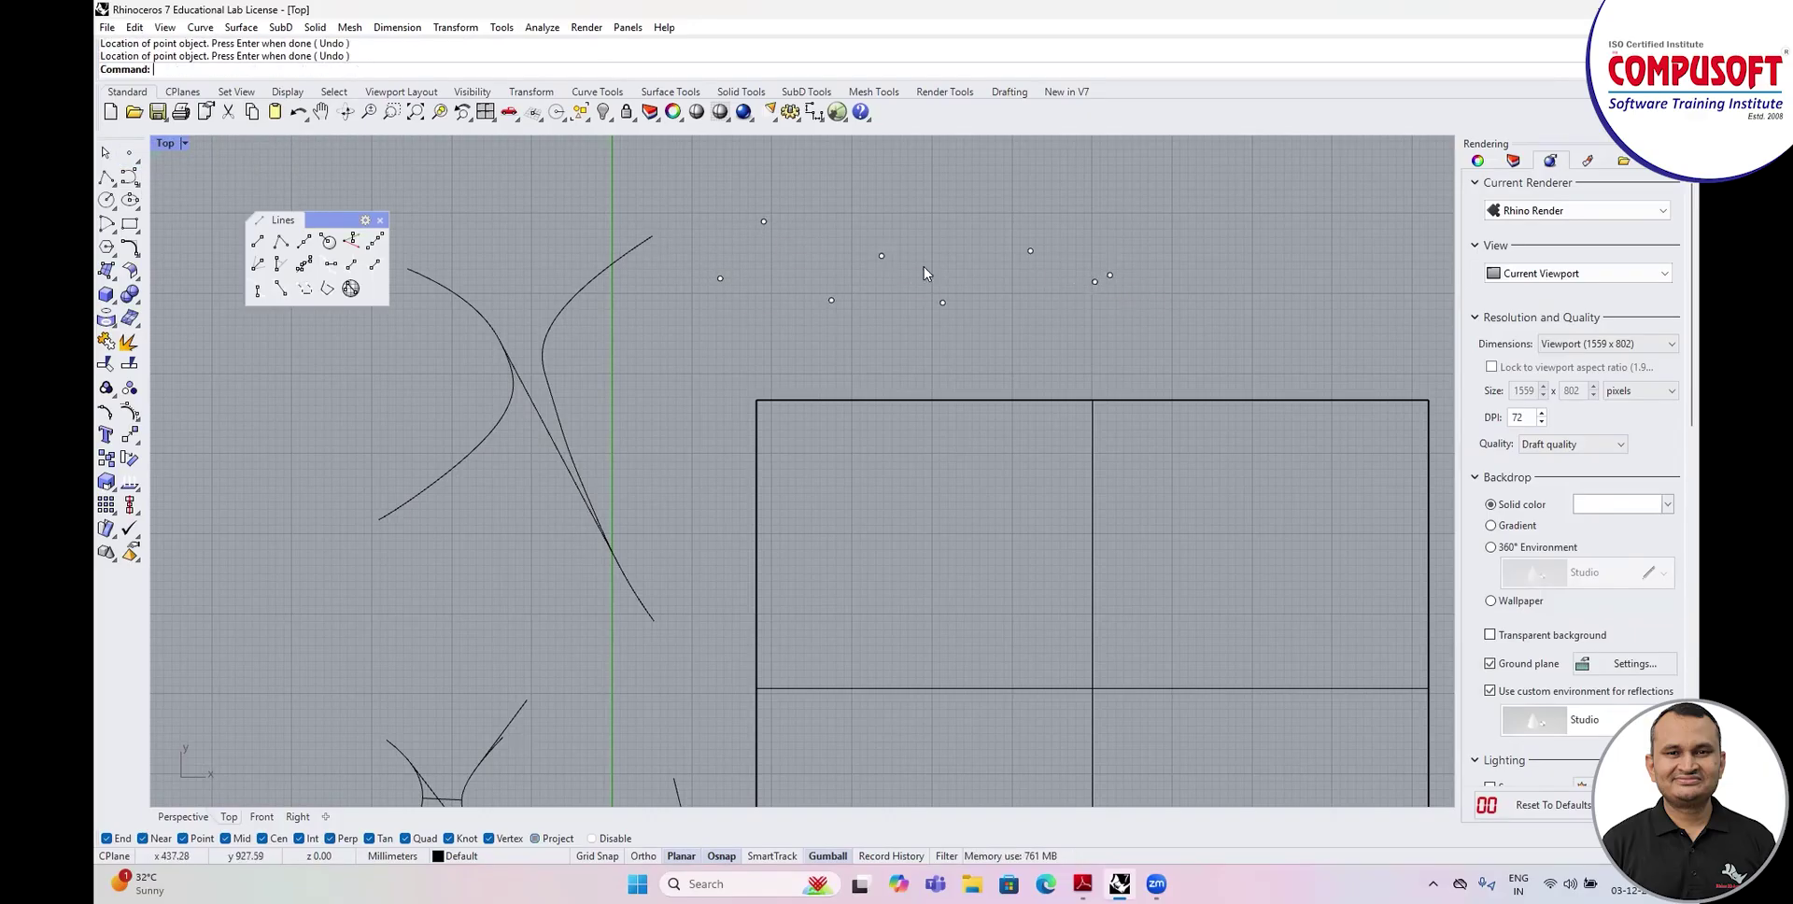
Create a degree-1 polyline through all eight zigzag points.
{"action": "left_click", "coordinate": [308, 295]}
{"action": "left_click_drag", "start_coordinate": [704, 189], "coordinate": [1186, 332]}
{"action": "key", "text": "Return"}
{"action": "key", "text": "Return"}
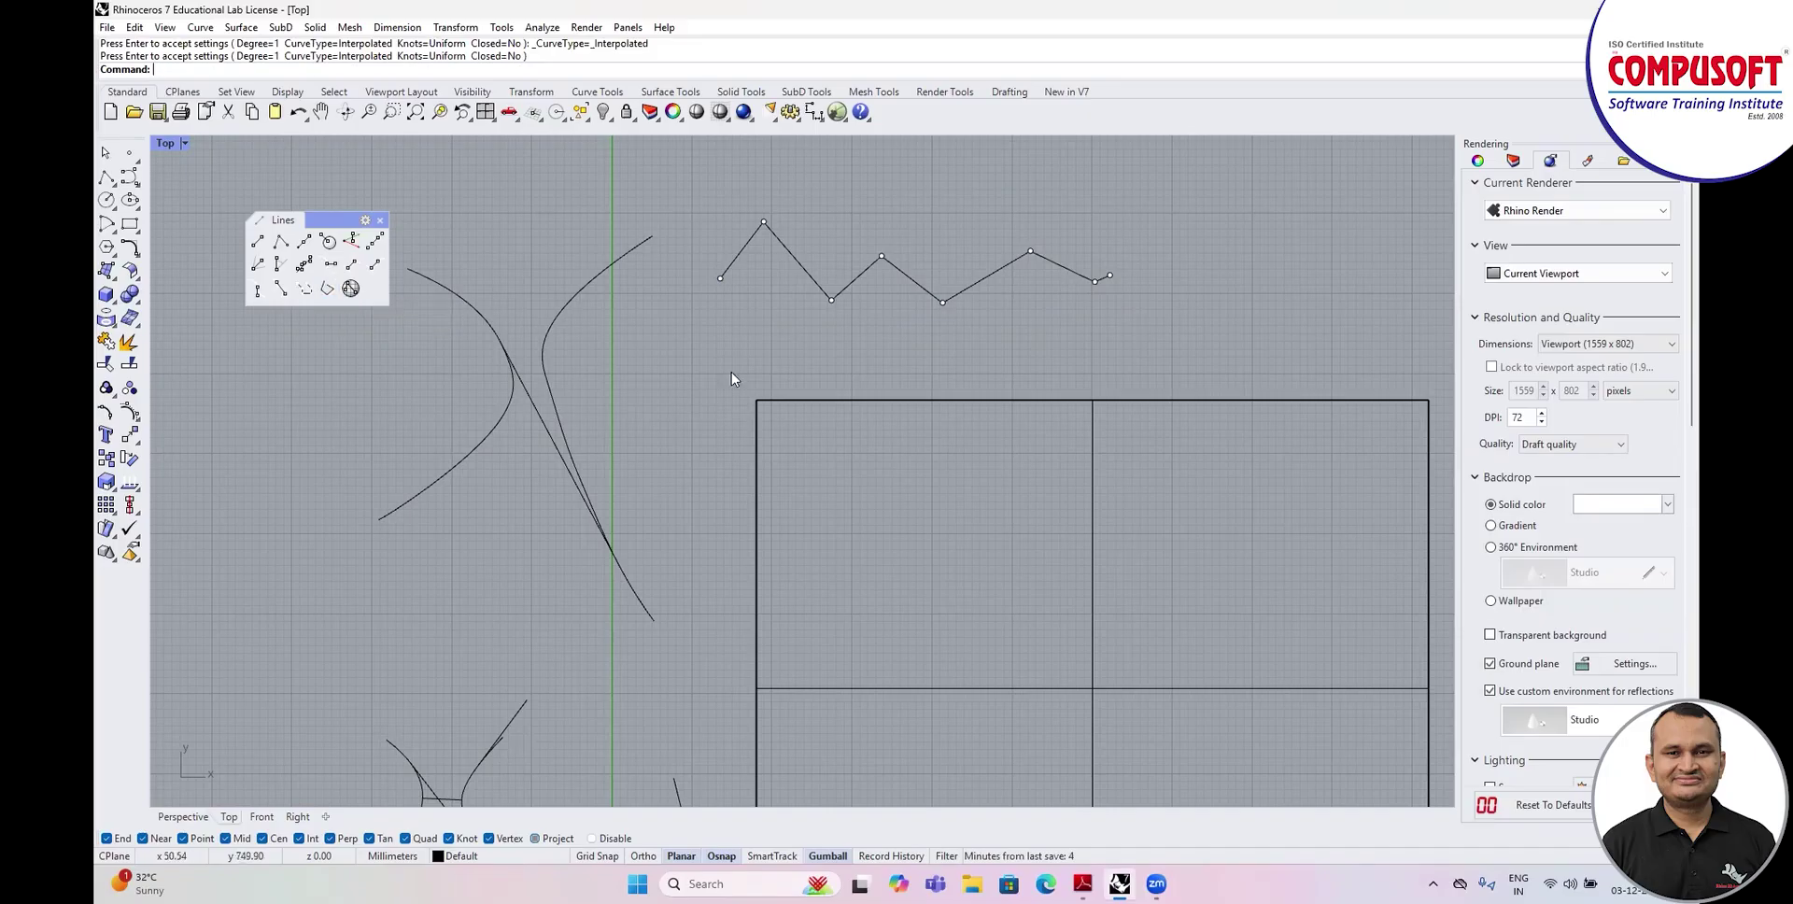
Draw a wavy freeform curve in the empty area west of the existing curves.
{"action": "scroll", "coordinate": [751, 315], "scroll_direction": "down", "scroll_amount": 5}
{"action": "scroll", "coordinate": [492, 407], "scroll_direction": "up", "scroll_amount": 3}
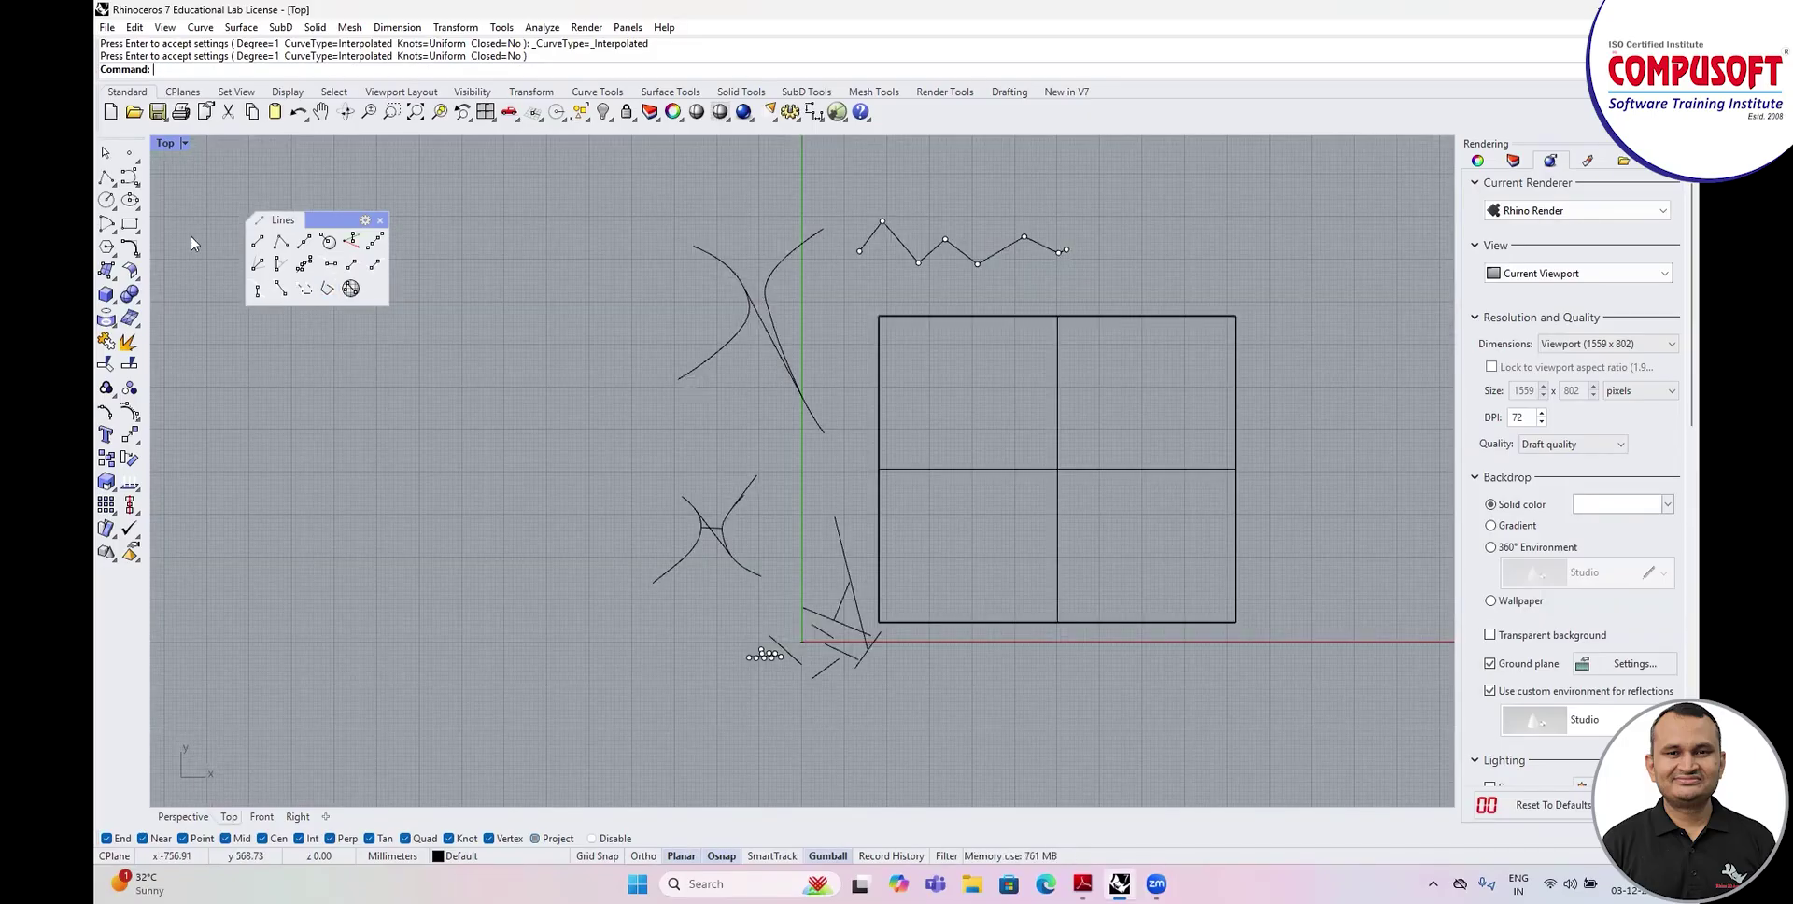
{"action": "left_click", "coordinate": [130, 177]}
{"action": "left_click", "coordinate": [266, 498]}
{"action": "left_click", "coordinate": [318, 441]}
{"action": "left_click", "coordinate": [383, 502]}
{"action": "left_click", "coordinate": [432, 441]}
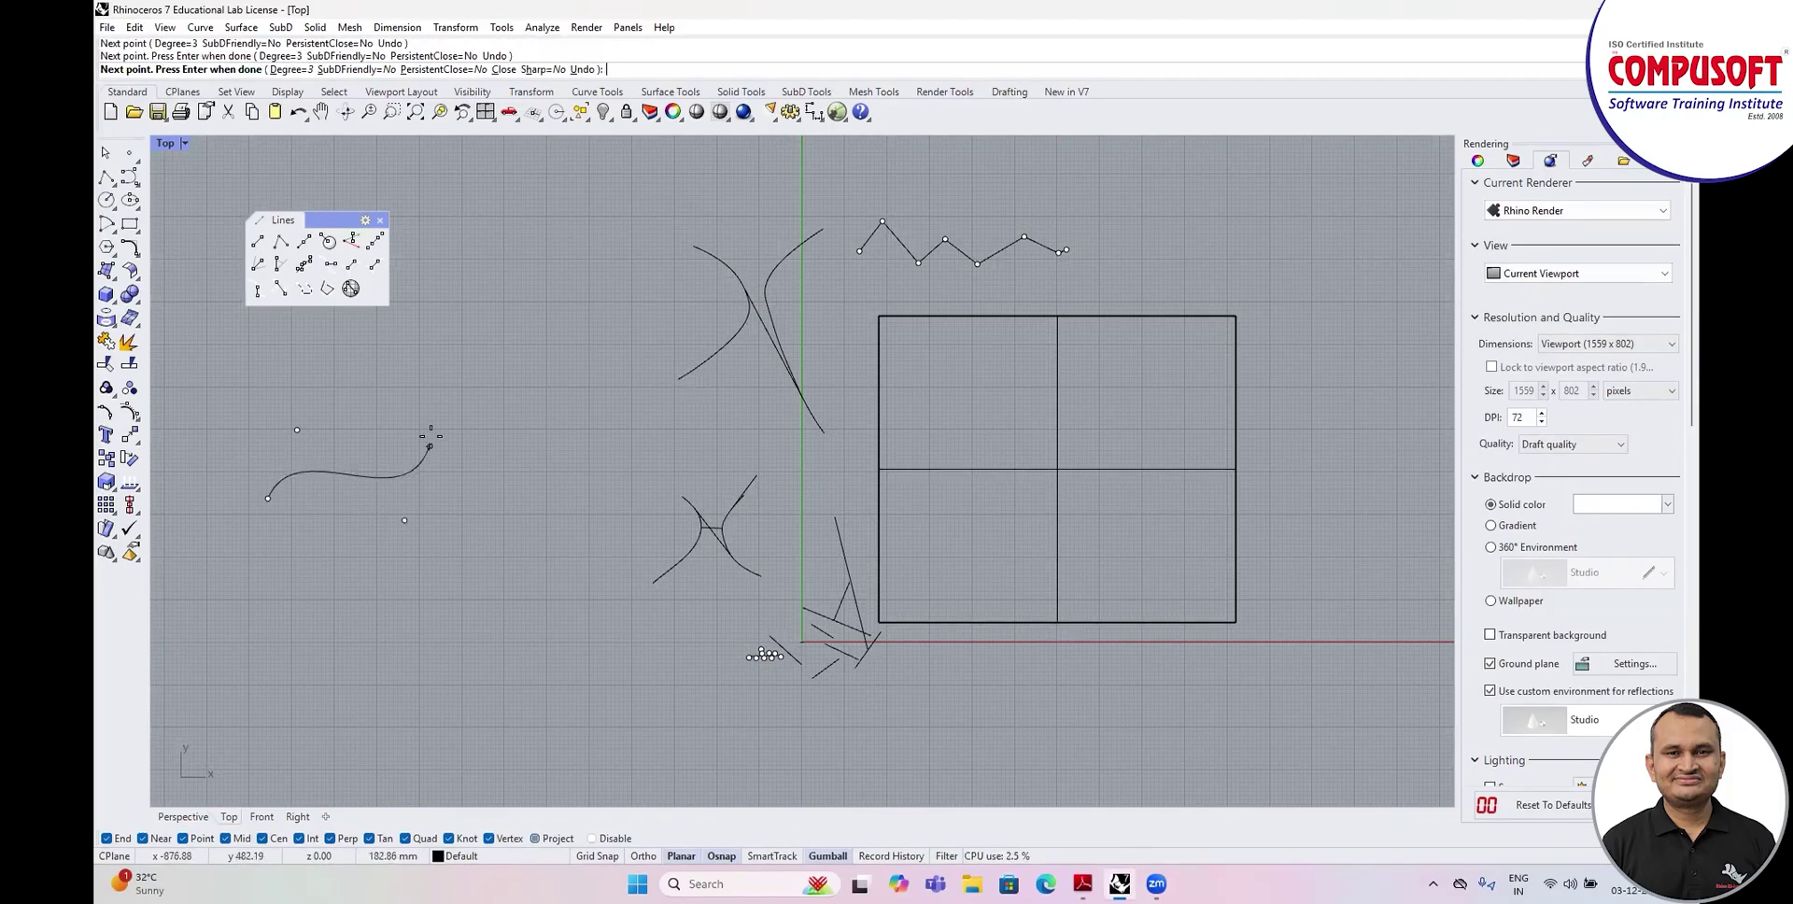
{"action": "left_click", "coordinate": [471, 485]}
{"action": "left_click", "coordinate": [524, 477]}
{"action": "key", "text": "Return"}
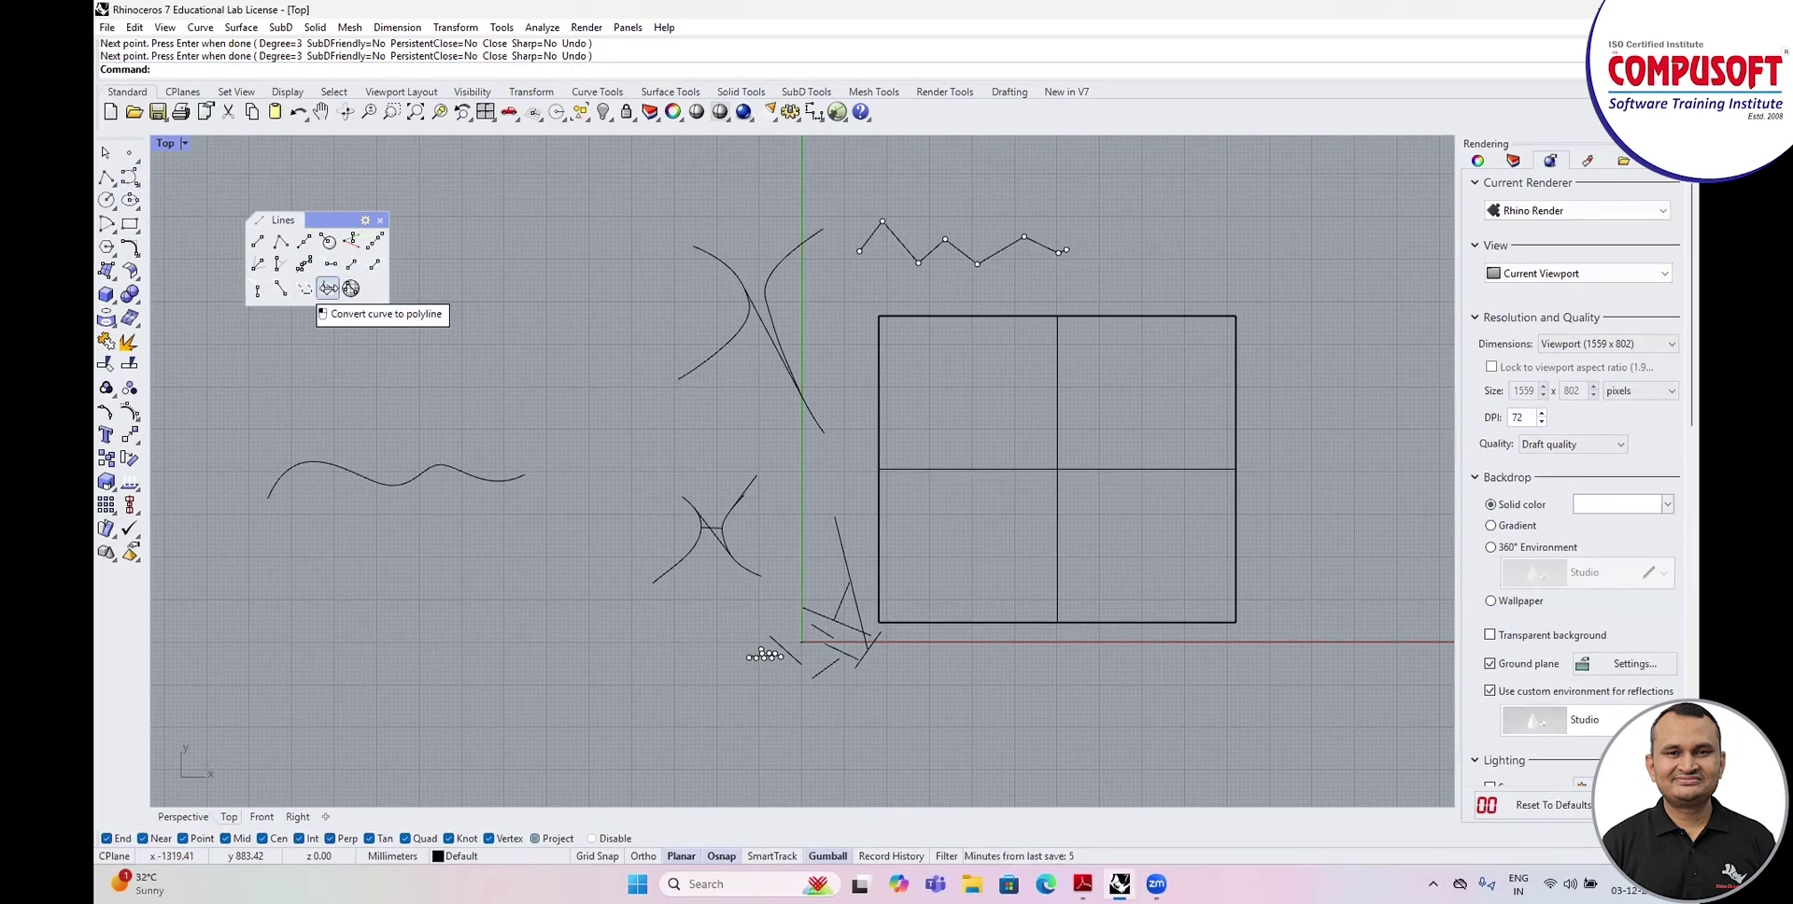
Start converting the wavy curve to a polyline and set the minimum segment length to 10.
{"action": "left_click", "coordinate": [328, 287]}
{"action": "left_click", "coordinate": [347, 475]}
{"action": "key", "text": "Return"}
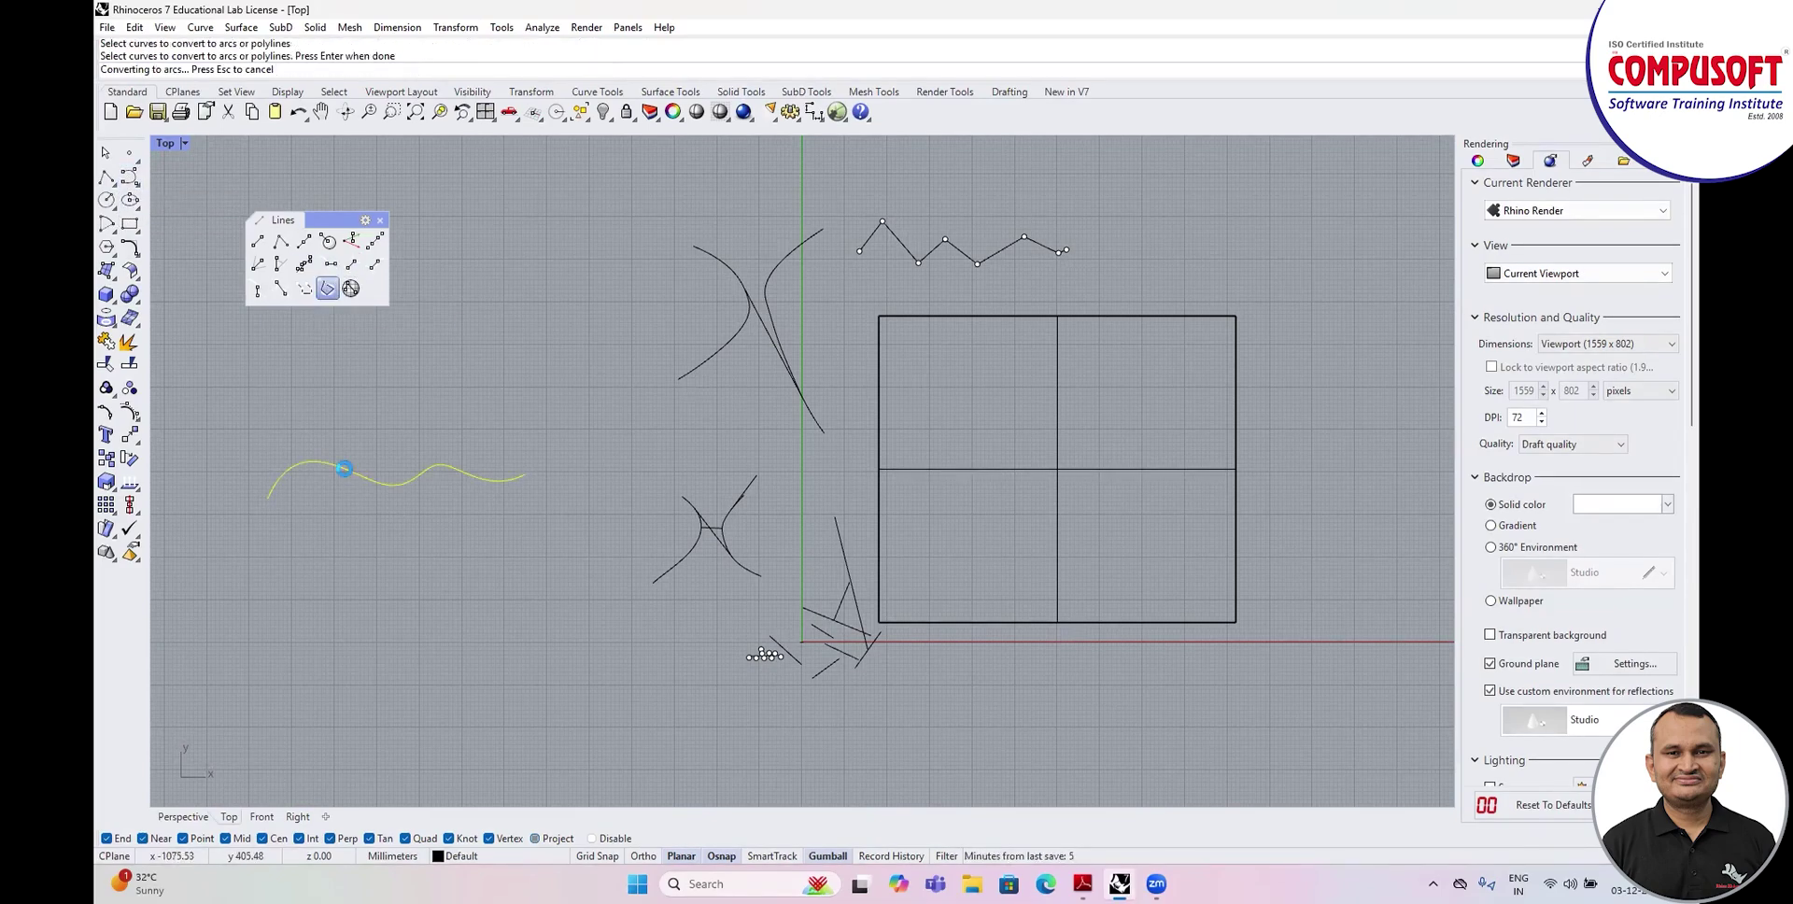
{"action": "scroll", "coordinate": [304, 507], "scroll_direction": "up", "scroll_amount": 3}
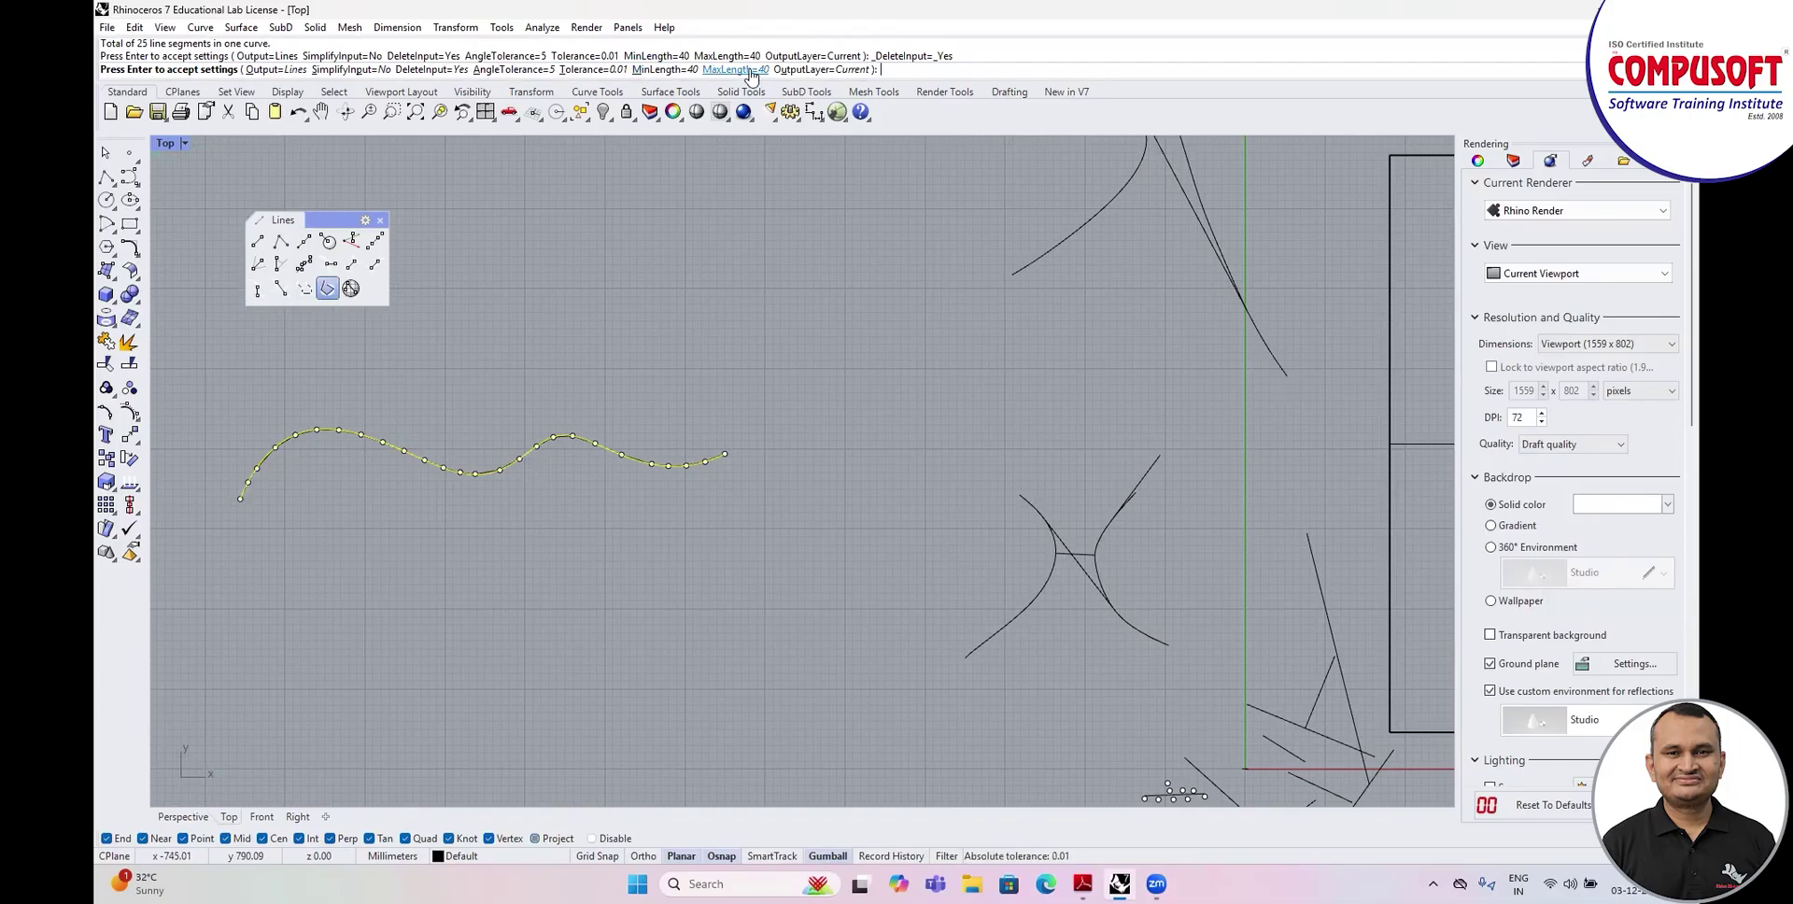
{"action": "left_click", "coordinate": [669, 70]}
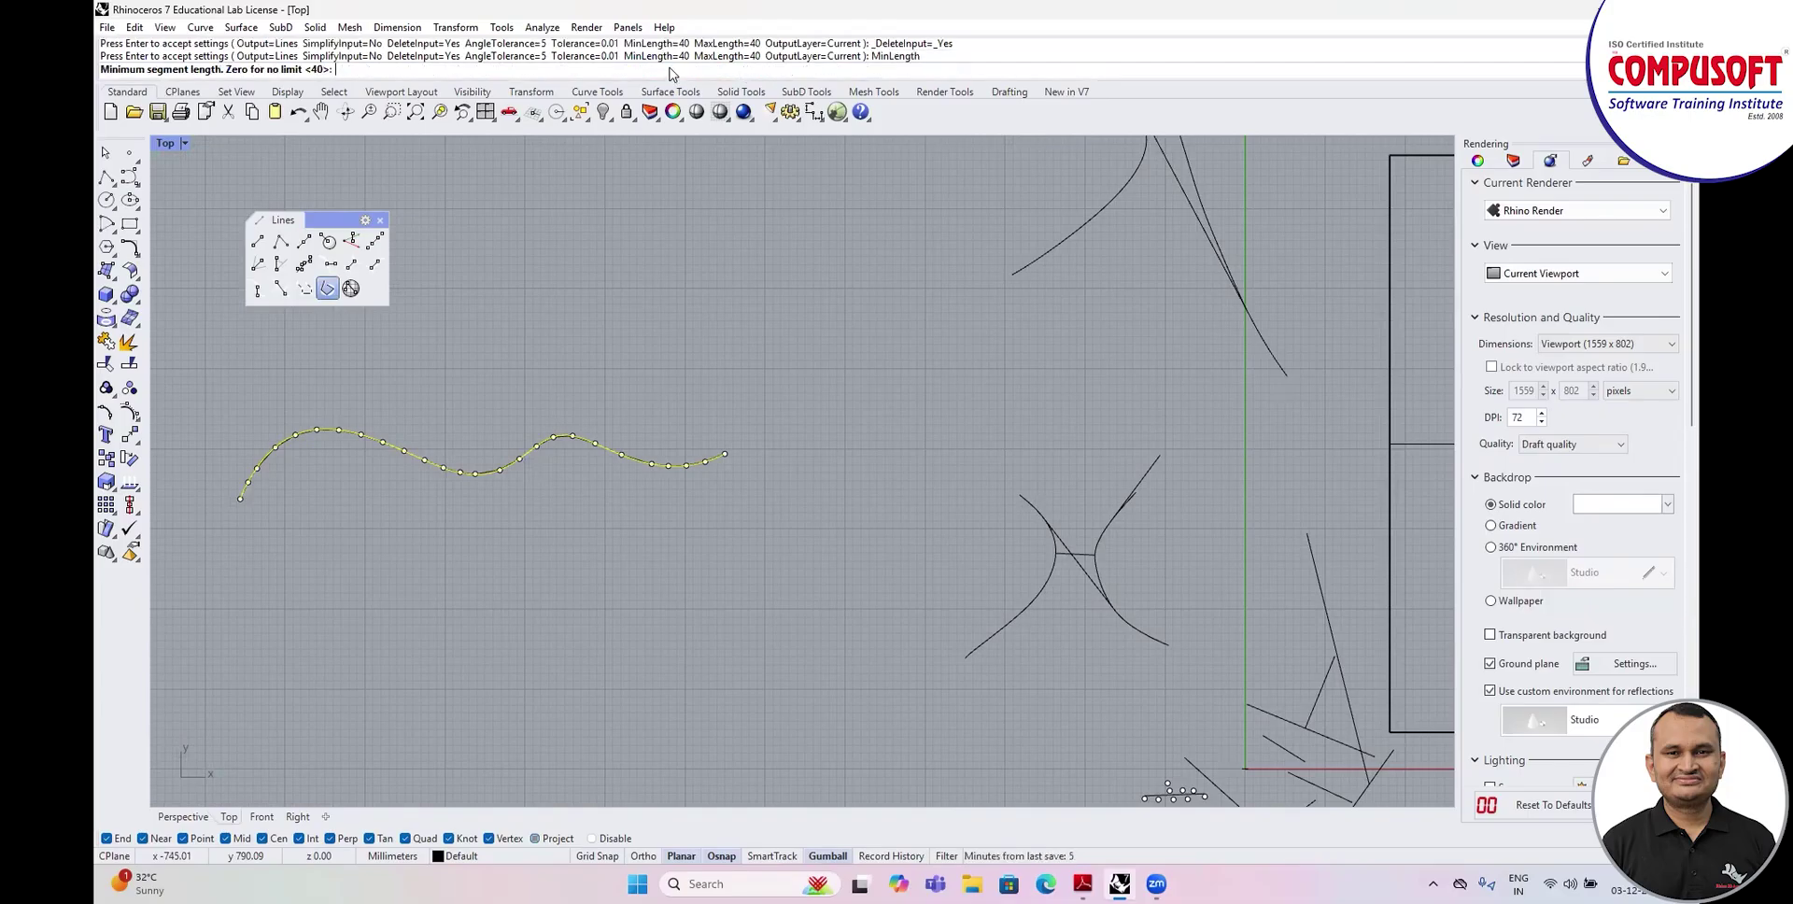
{"action": "key", "text": "End"}
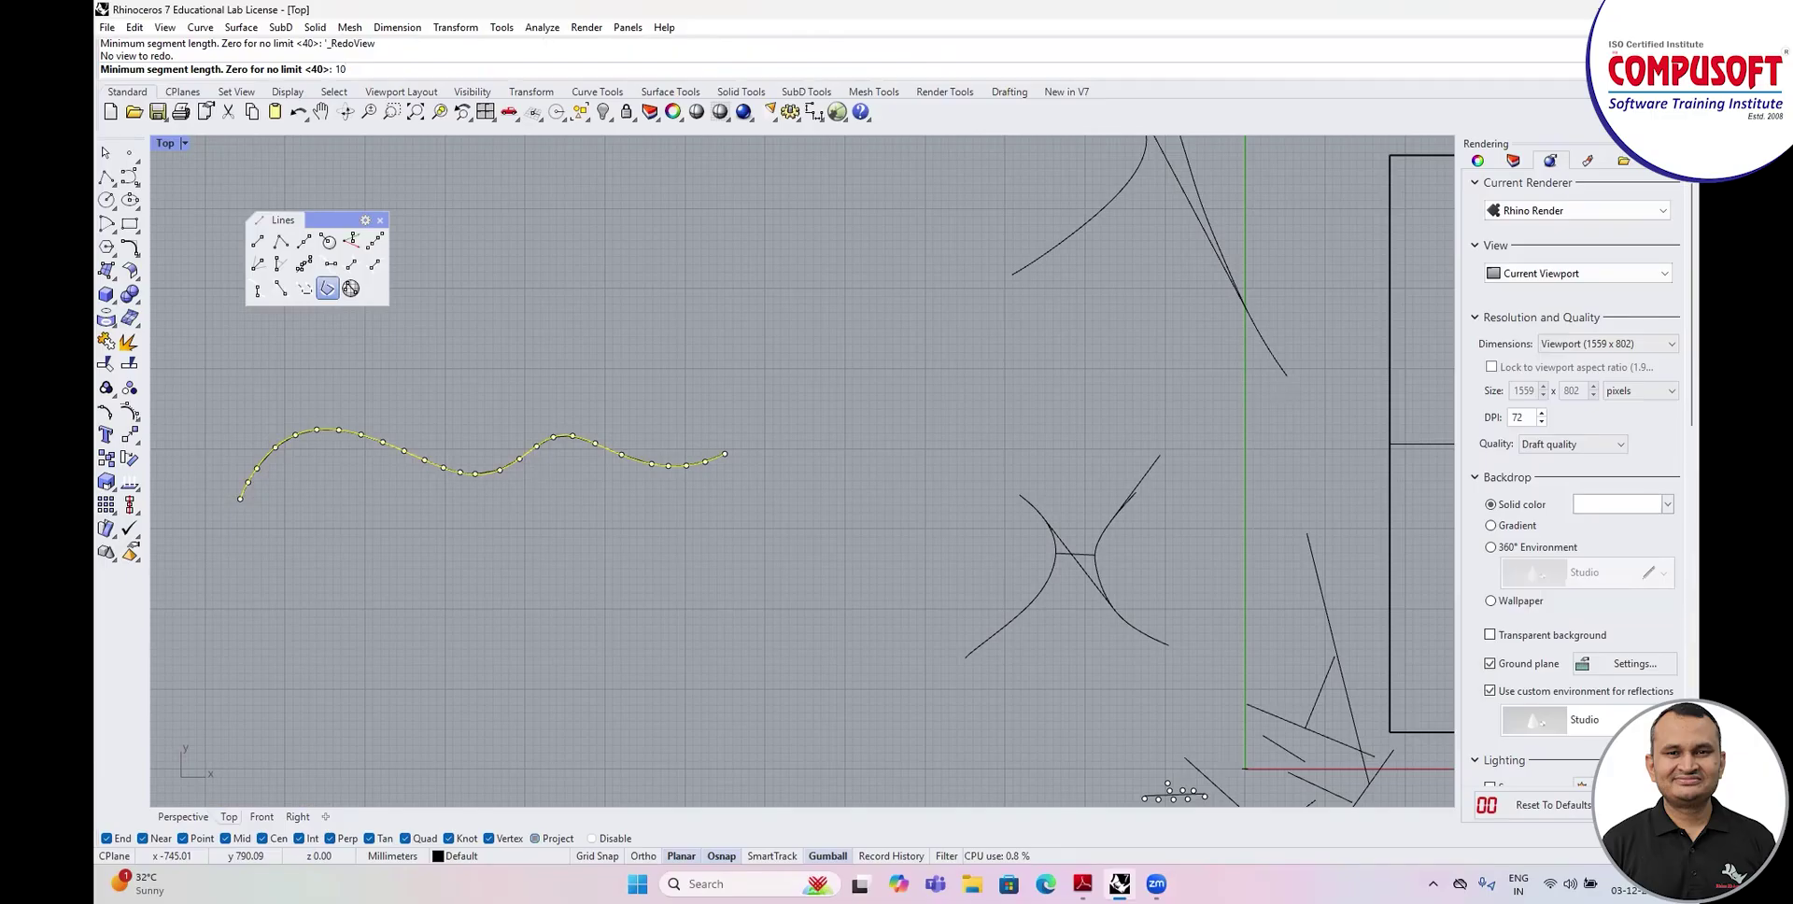
{"action": "key", "text": "Return"}
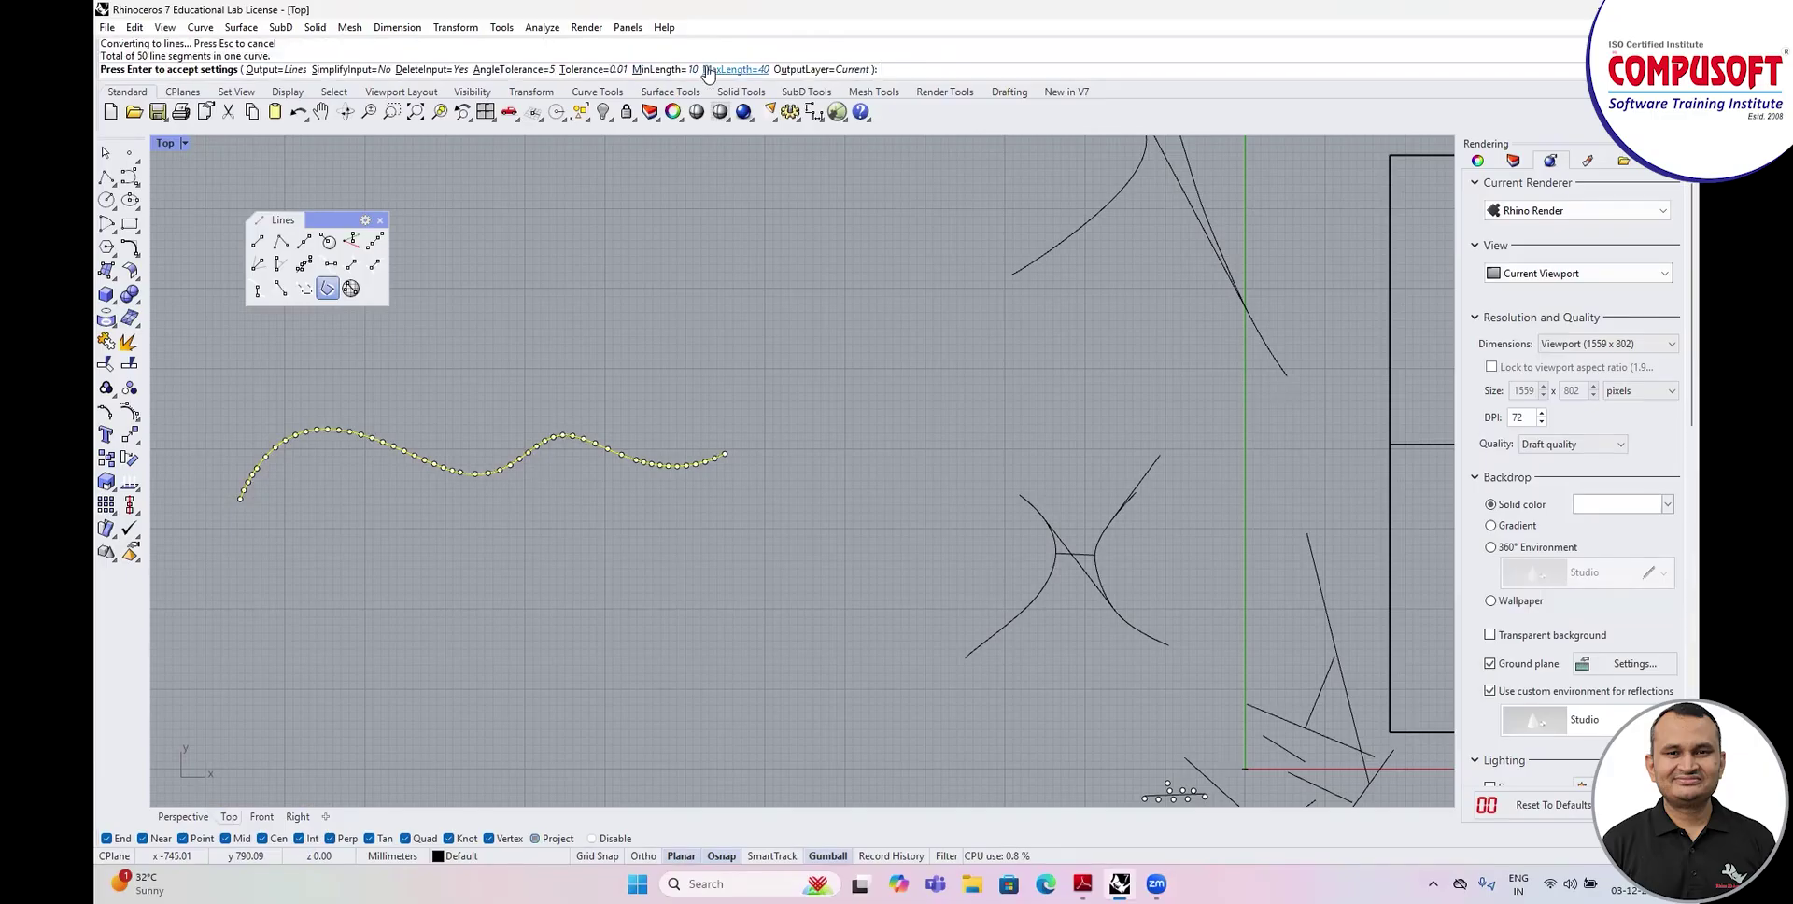
Set the maximum segment length to 10 and complete the polyline conversion.
{"action": "left_click", "coordinate": [716, 70]}
{"action": "key", "text": "Return"}
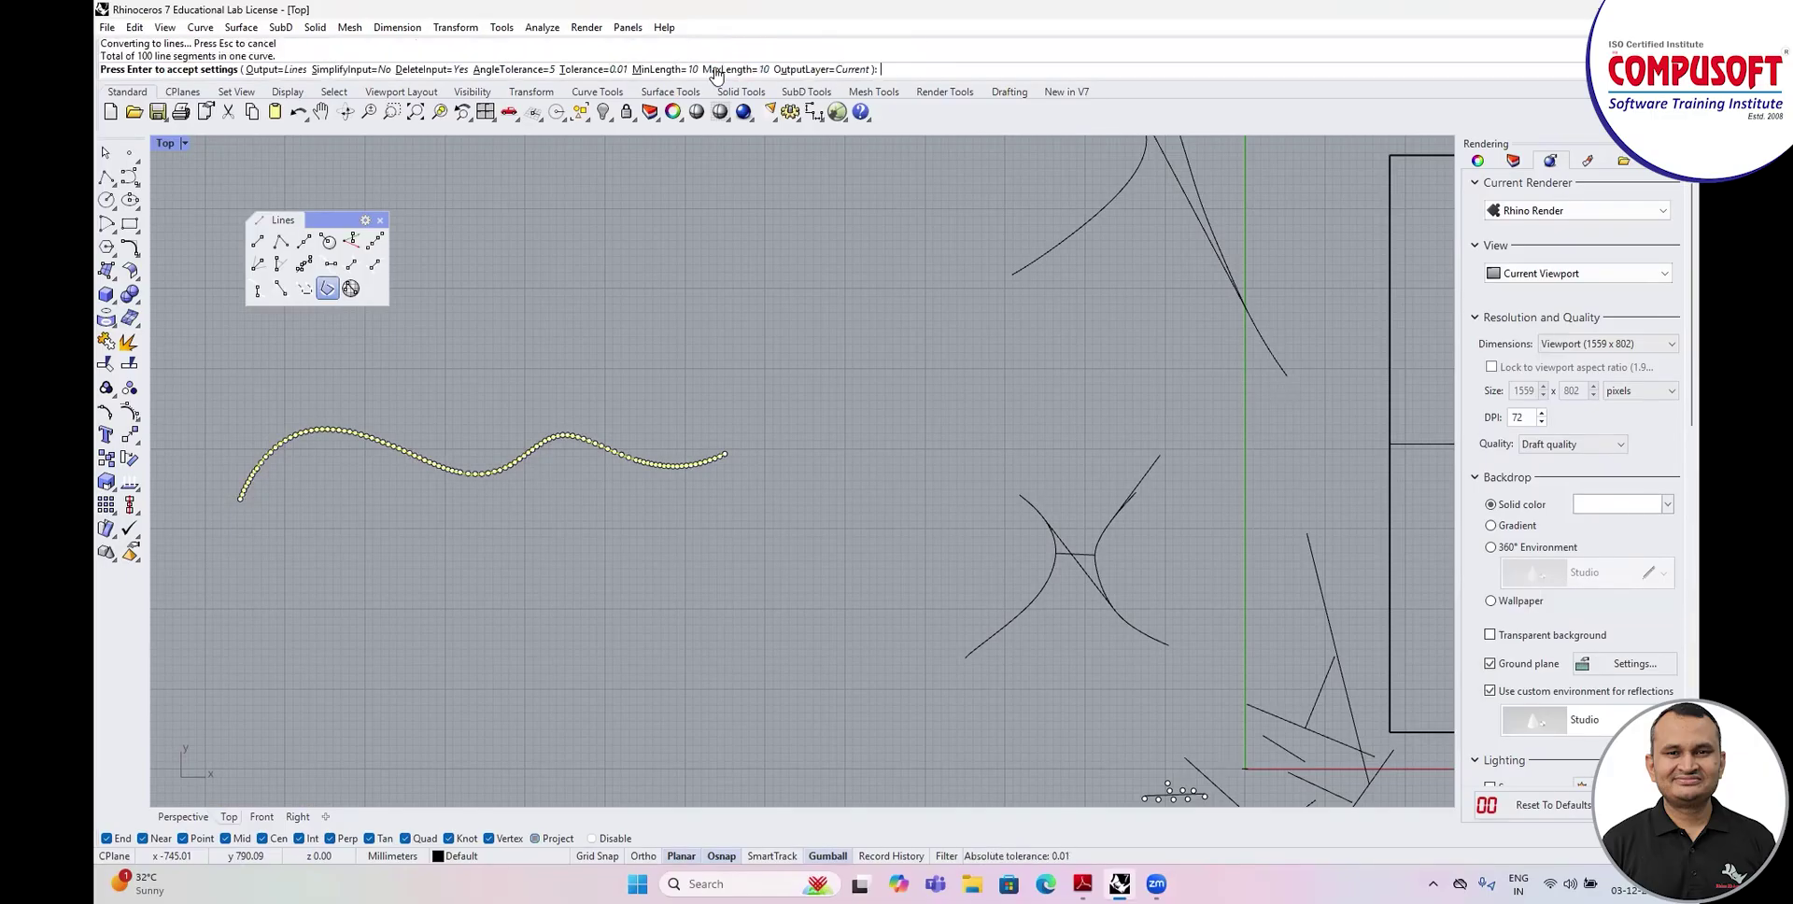
{"action": "scroll", "coordinate": [602, 453], "scroll_direction": "up", "scroll_amount": 5}
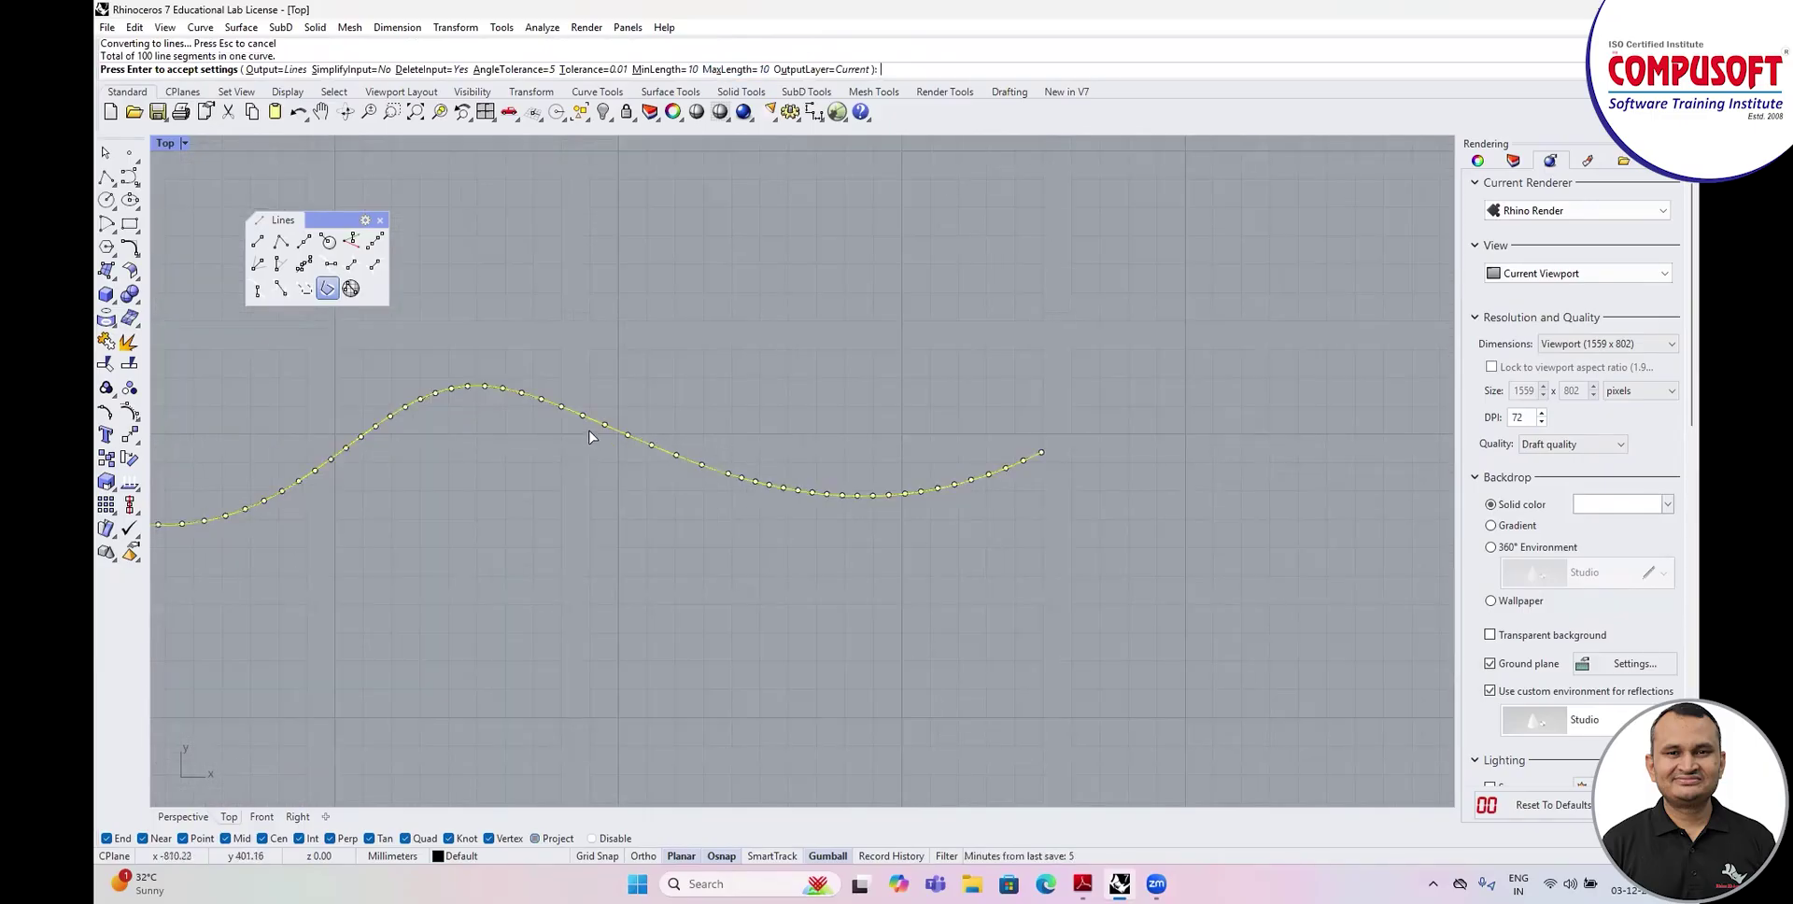
{"action": "key", "text": "Return"}
Move the converted wavy polyline a short way east and show its control points briefly to inspect the segments.
{"action": "scroll", "coordinate": [645, 429], "scroll_direction": "down", "scroll_amount": 3}
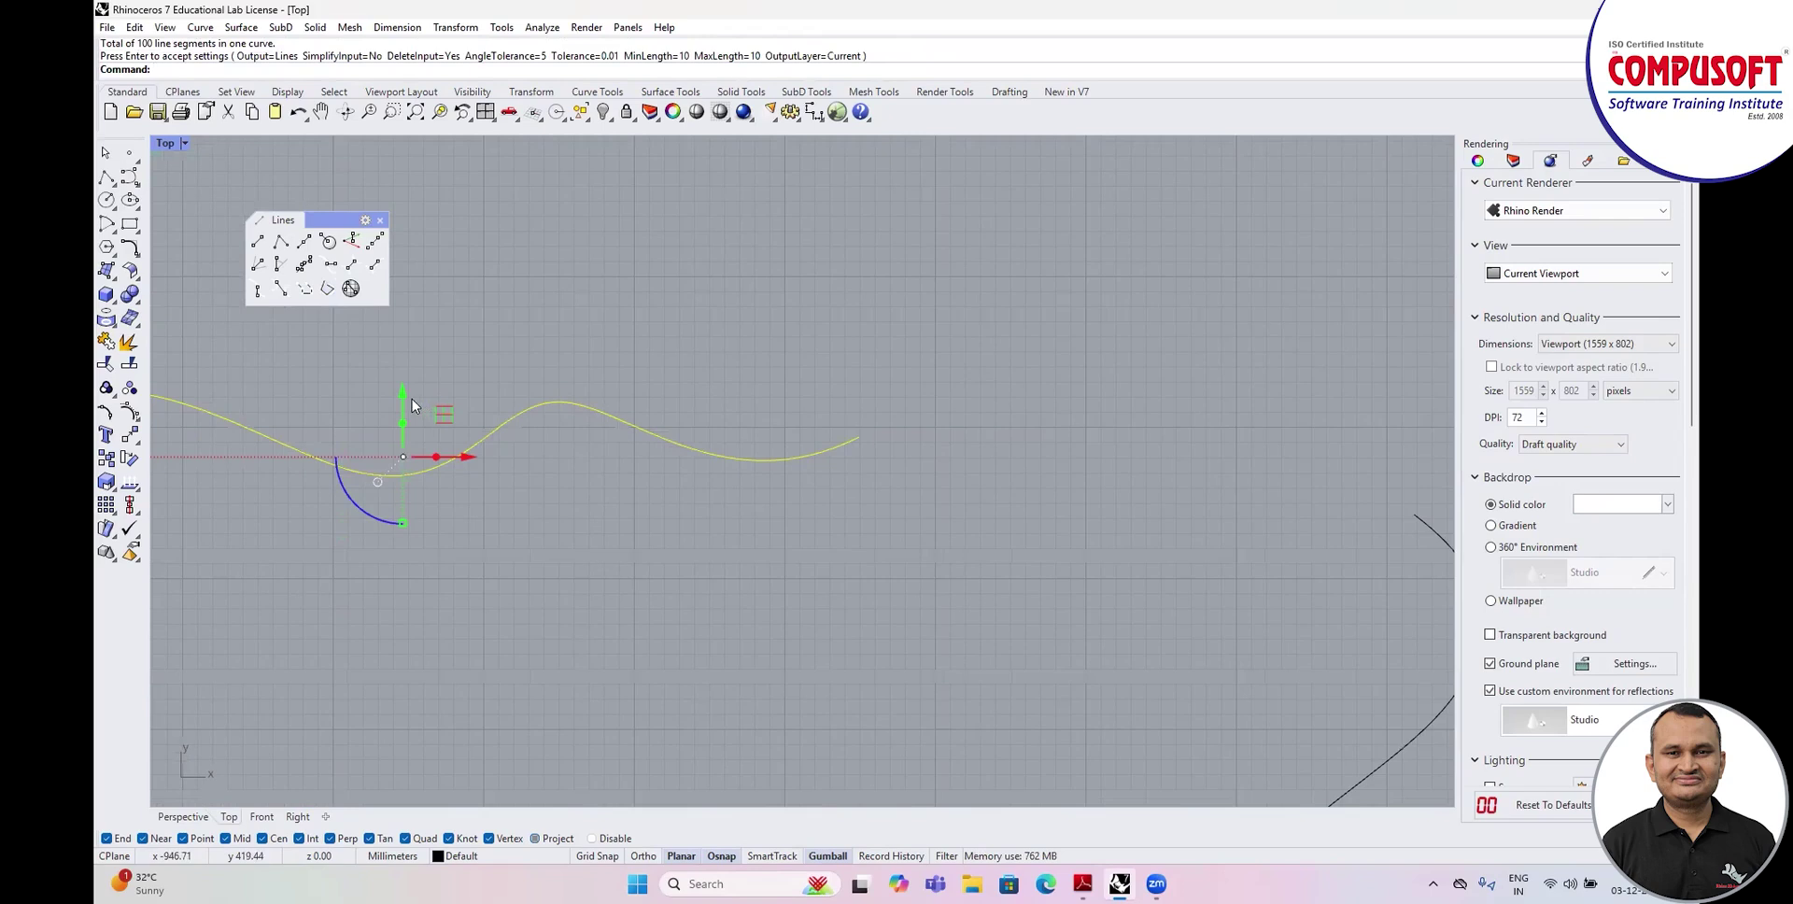
{"action": "left_click_drag", "start_coordinate": [403, 457], "coordinate": [658, 432]}
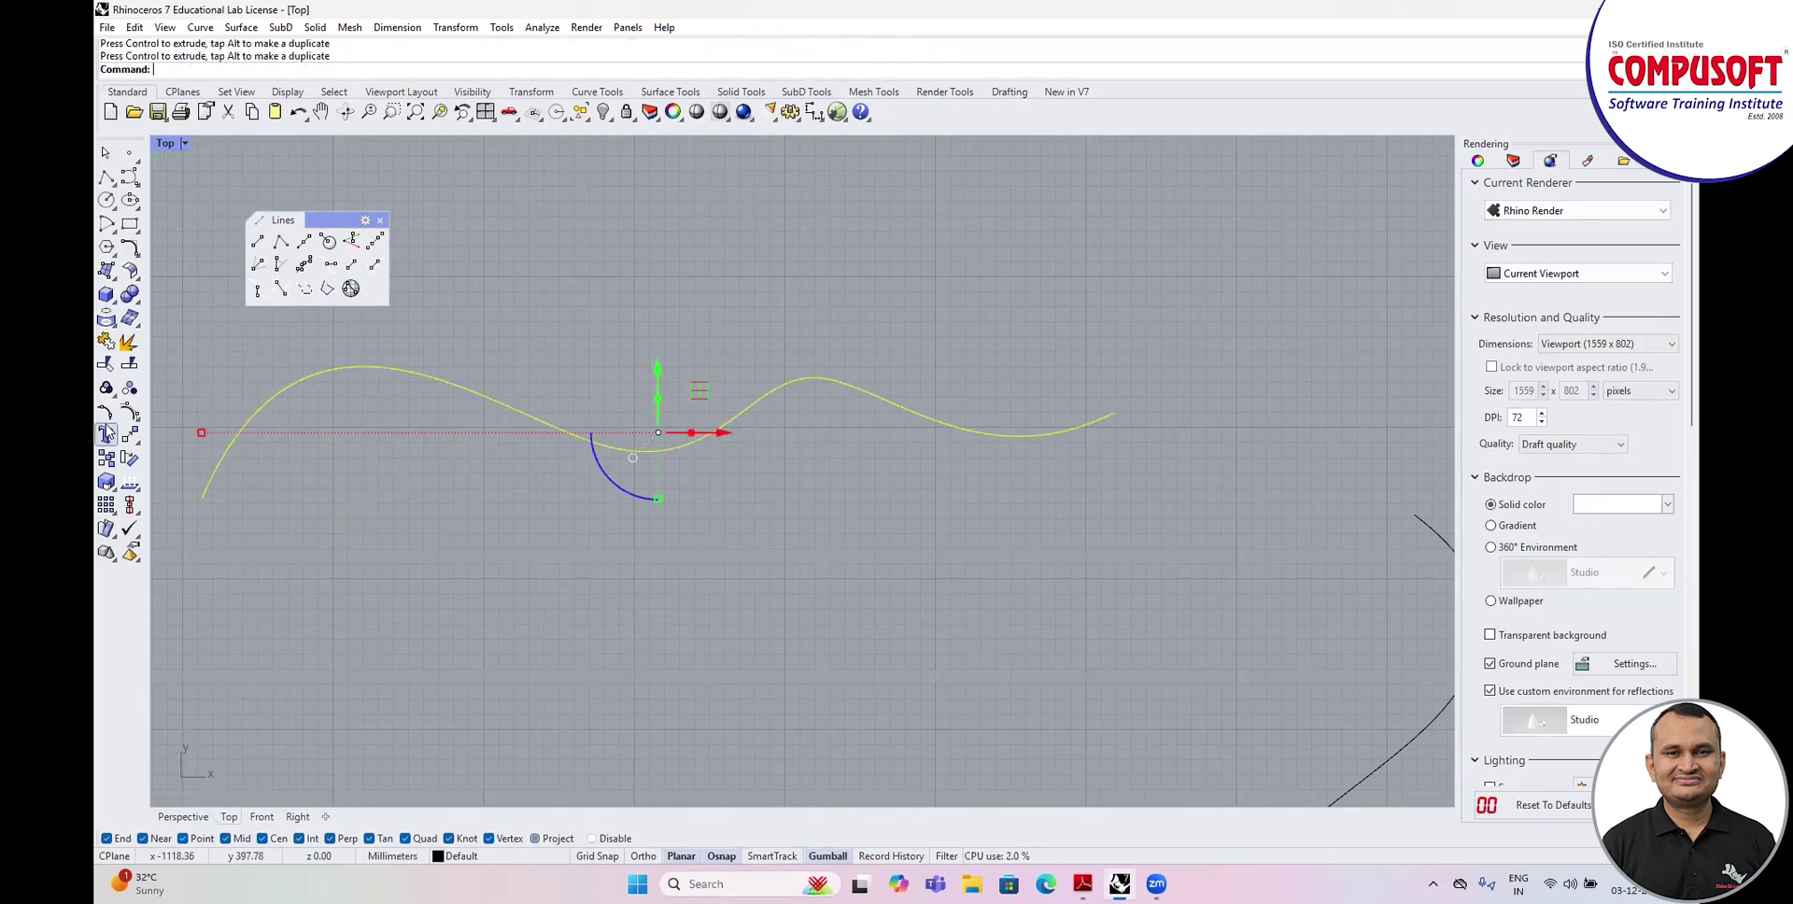
{"action": "left_click", "coordinate": [131, 413]}
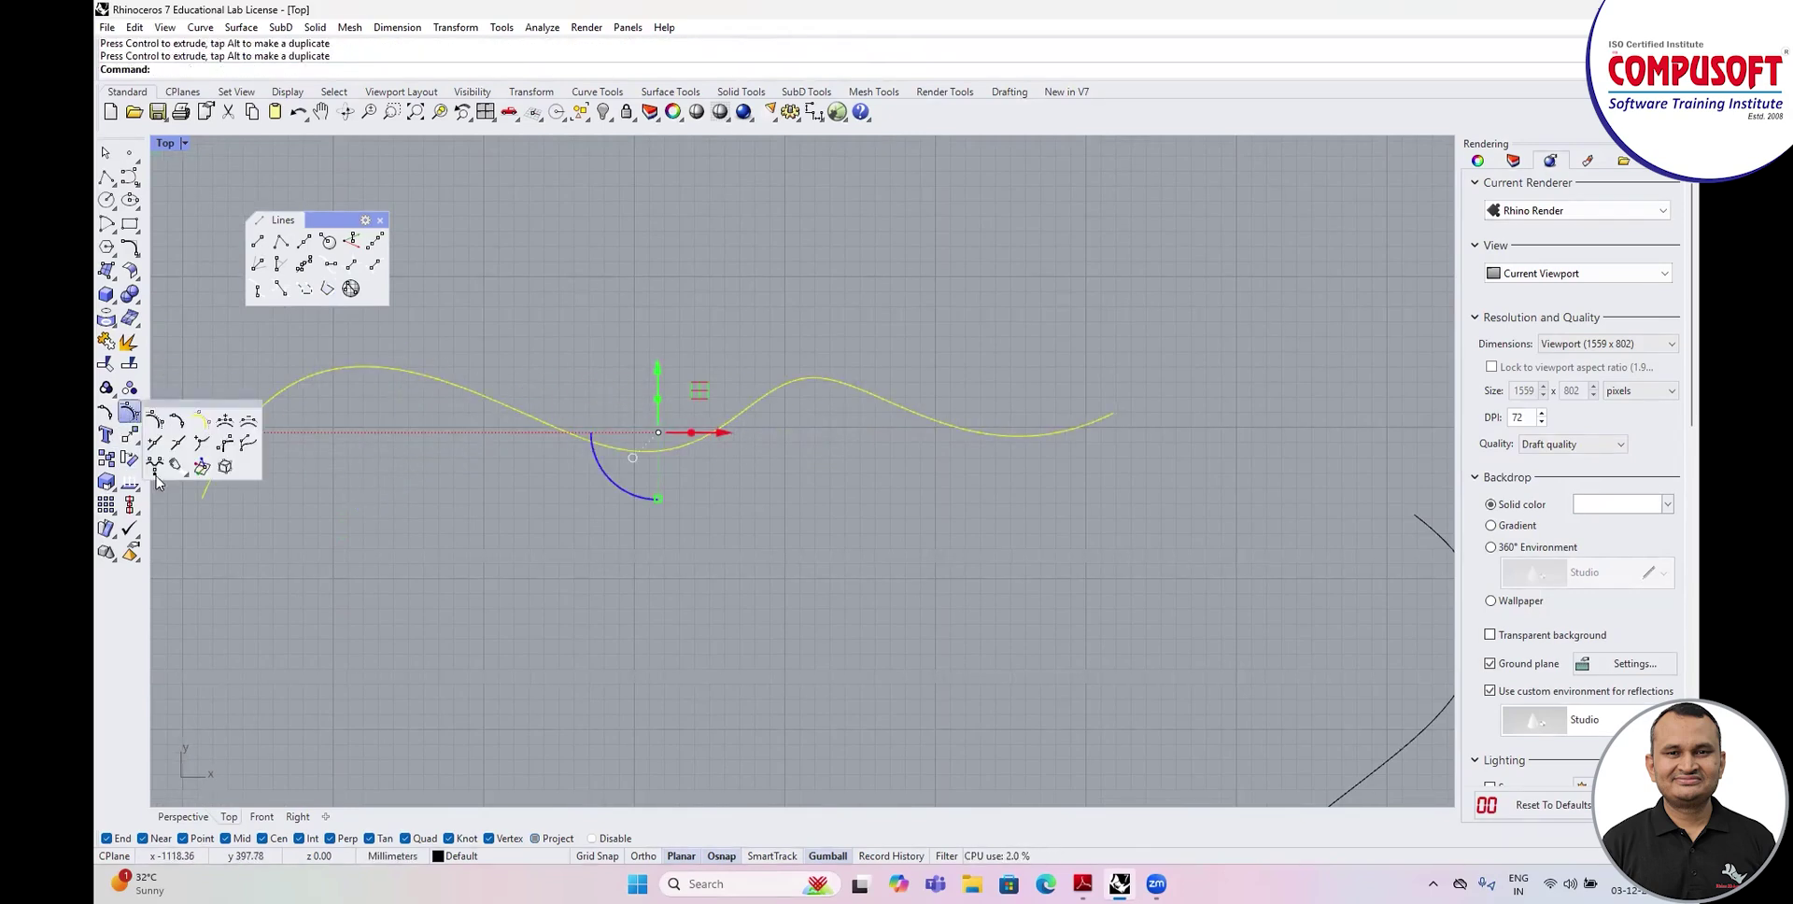
{"action": "left_click", "coordinate": [155, 469]}
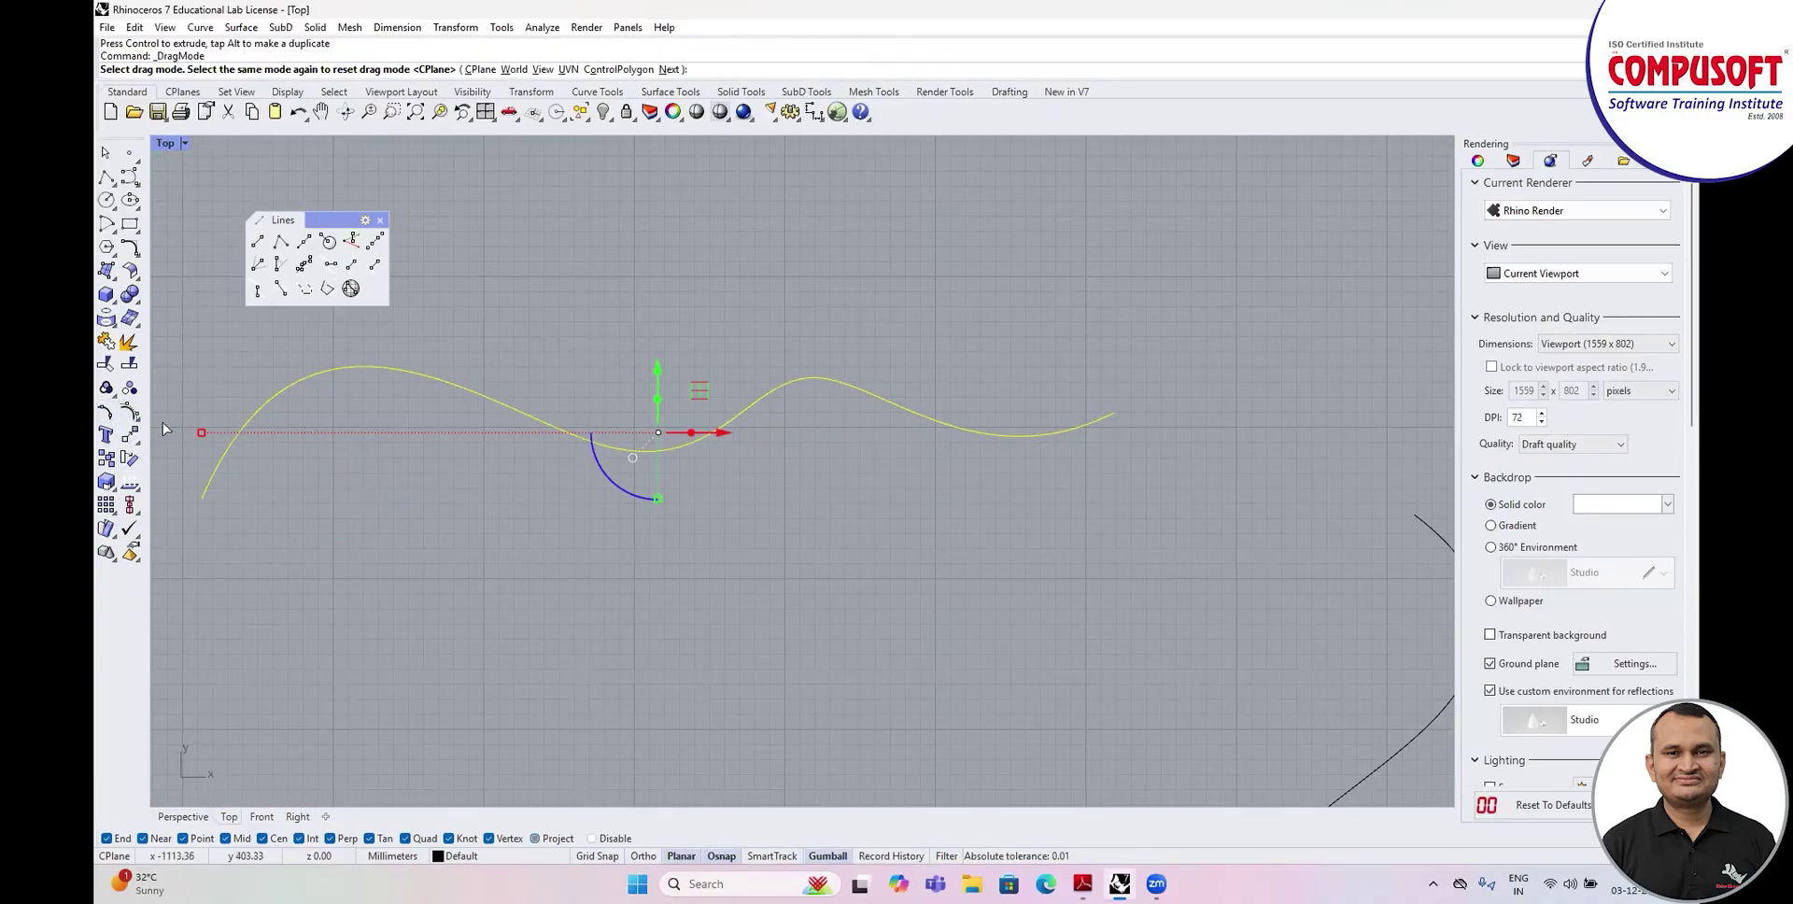
{"action": "key", "text": "F10"}
{"action": "scroll", "coordinate": [580, 416], "scroll_direction": "down", "scroll_amount": 2}
{"action": "scroll", "coordinate": [500, 601], "scroll_direction": "up", "scroll_amount": 1}
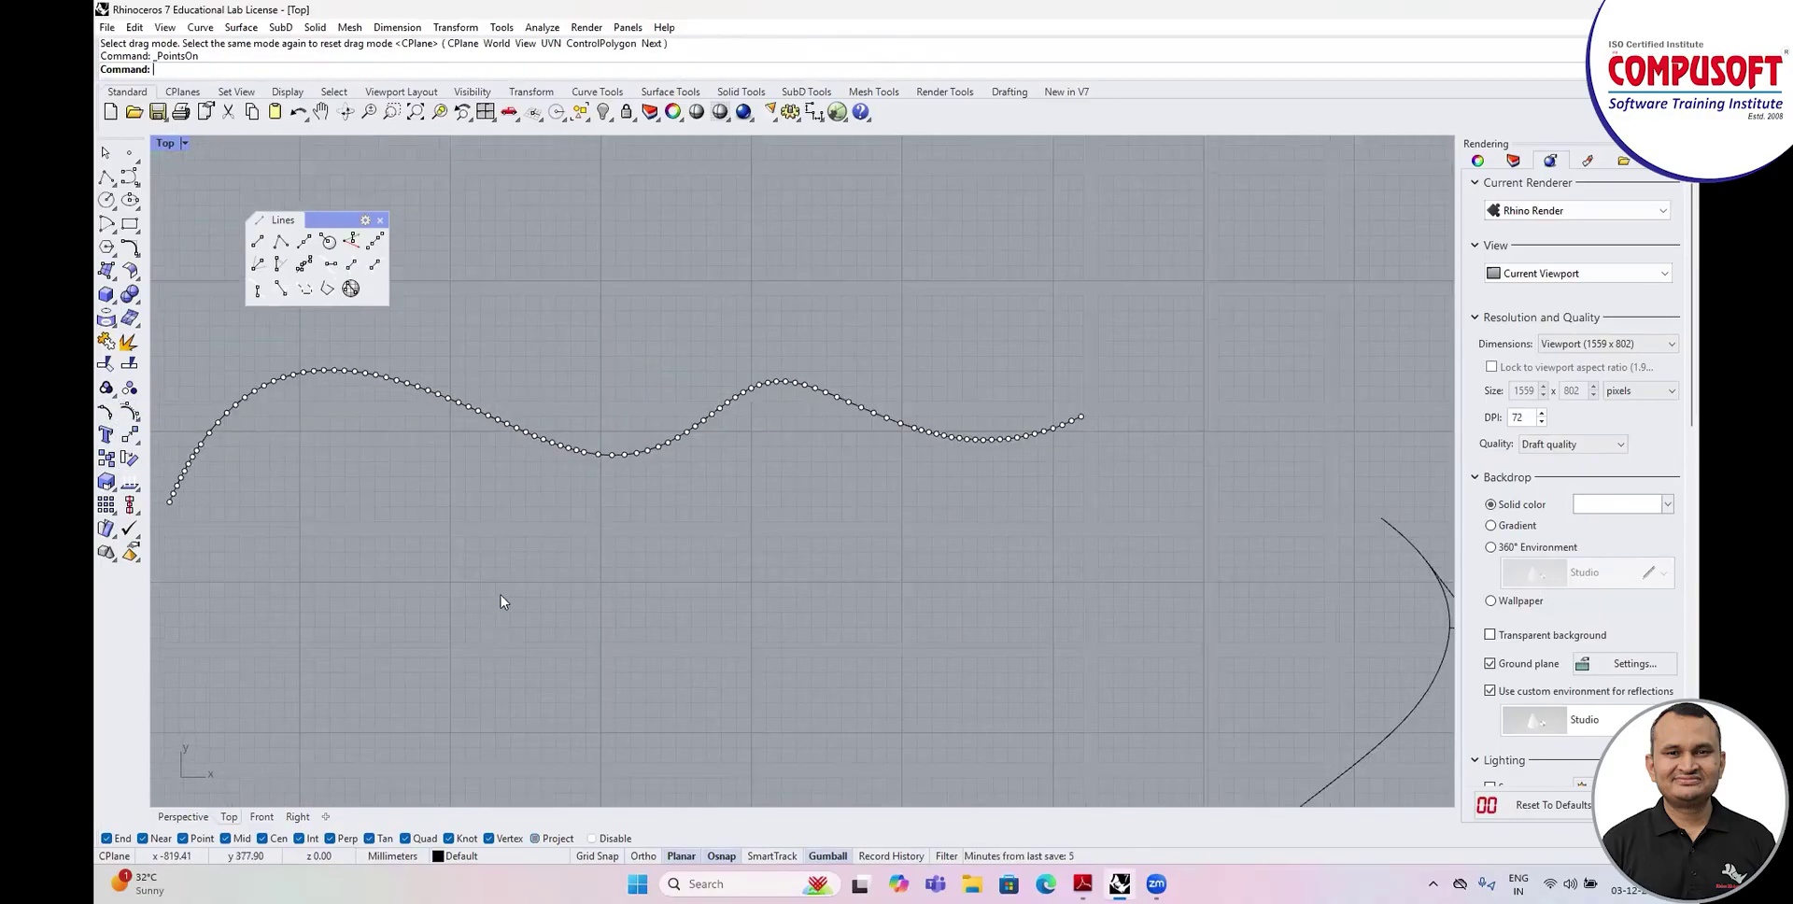
{"action": "scroll", "coordinate": [501, 601], "scroll_direction": "down", "scroll_amount": 3}
{"action": "key", "text": "Escape"}
Draw a second degree-3 wavy control-point curve in the empty area north of the converted polyline.
{"action": "left_click", "coordinate": [129, 177]}
{"action": "left_click", "coordinate": [439, 402]}
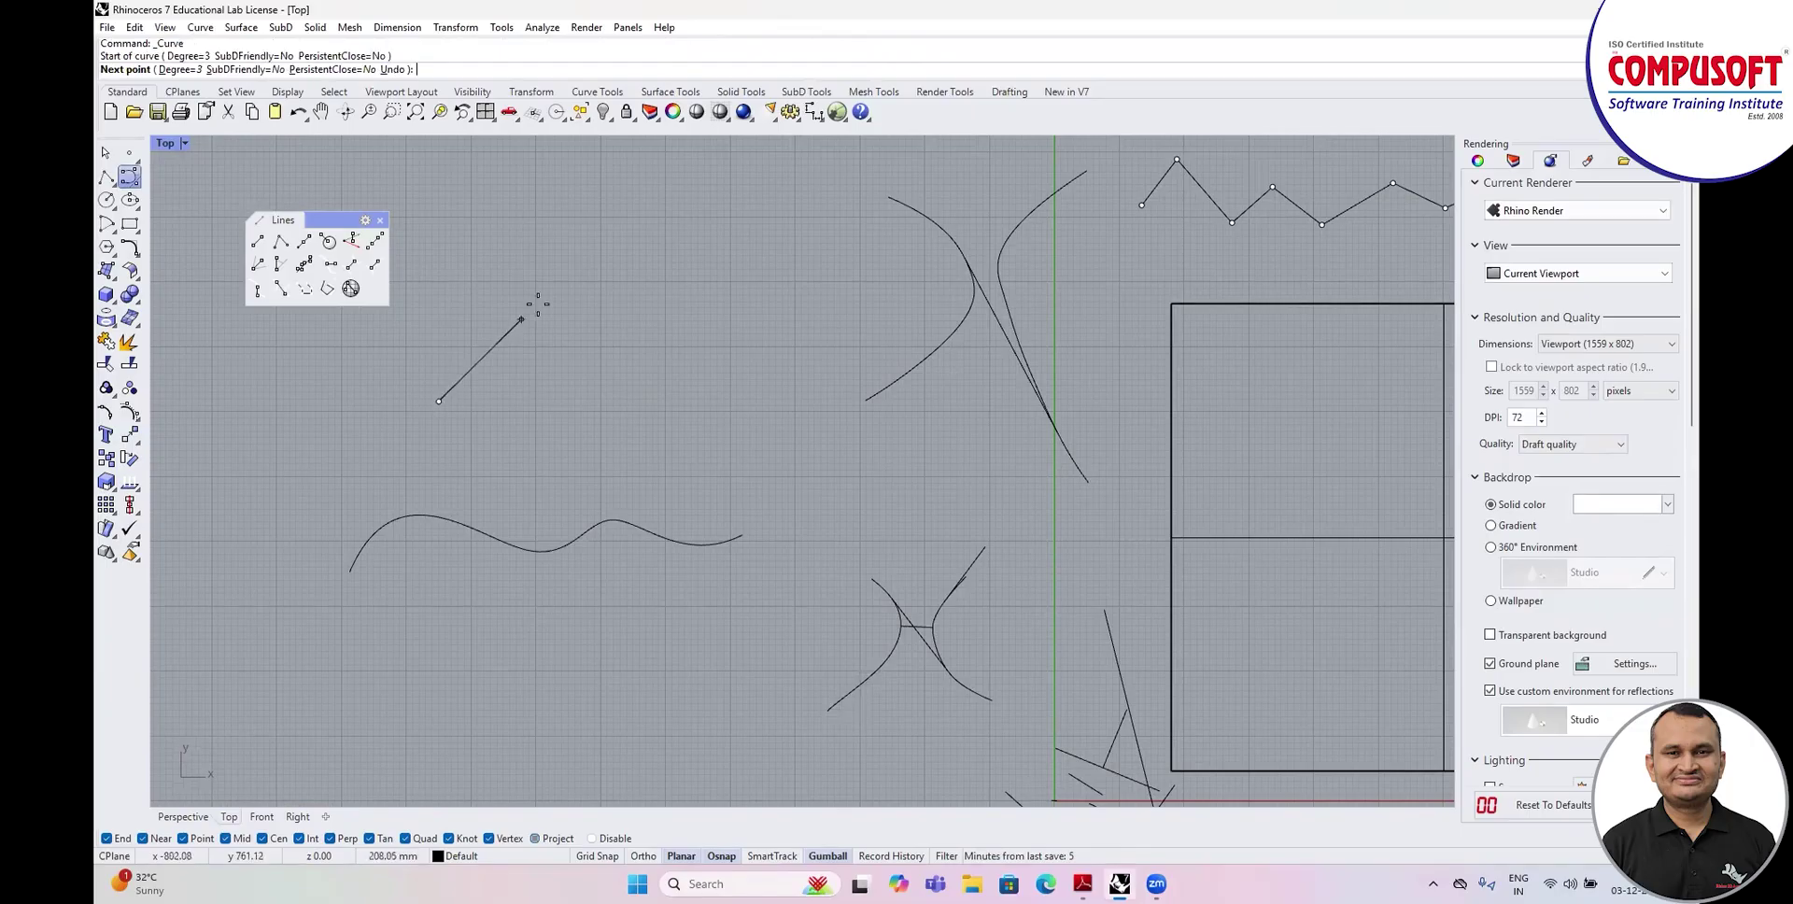
{"action": "left_click", "coordinate": [538, 304]}
{"action": "left_click", "coordinate": [592, 393]}
{"action": "left_click", "coordinate": [642, 358]}
{"action": "left_click", "coordinate": [780, 299]}
{"action": "key", "text": "Return"}
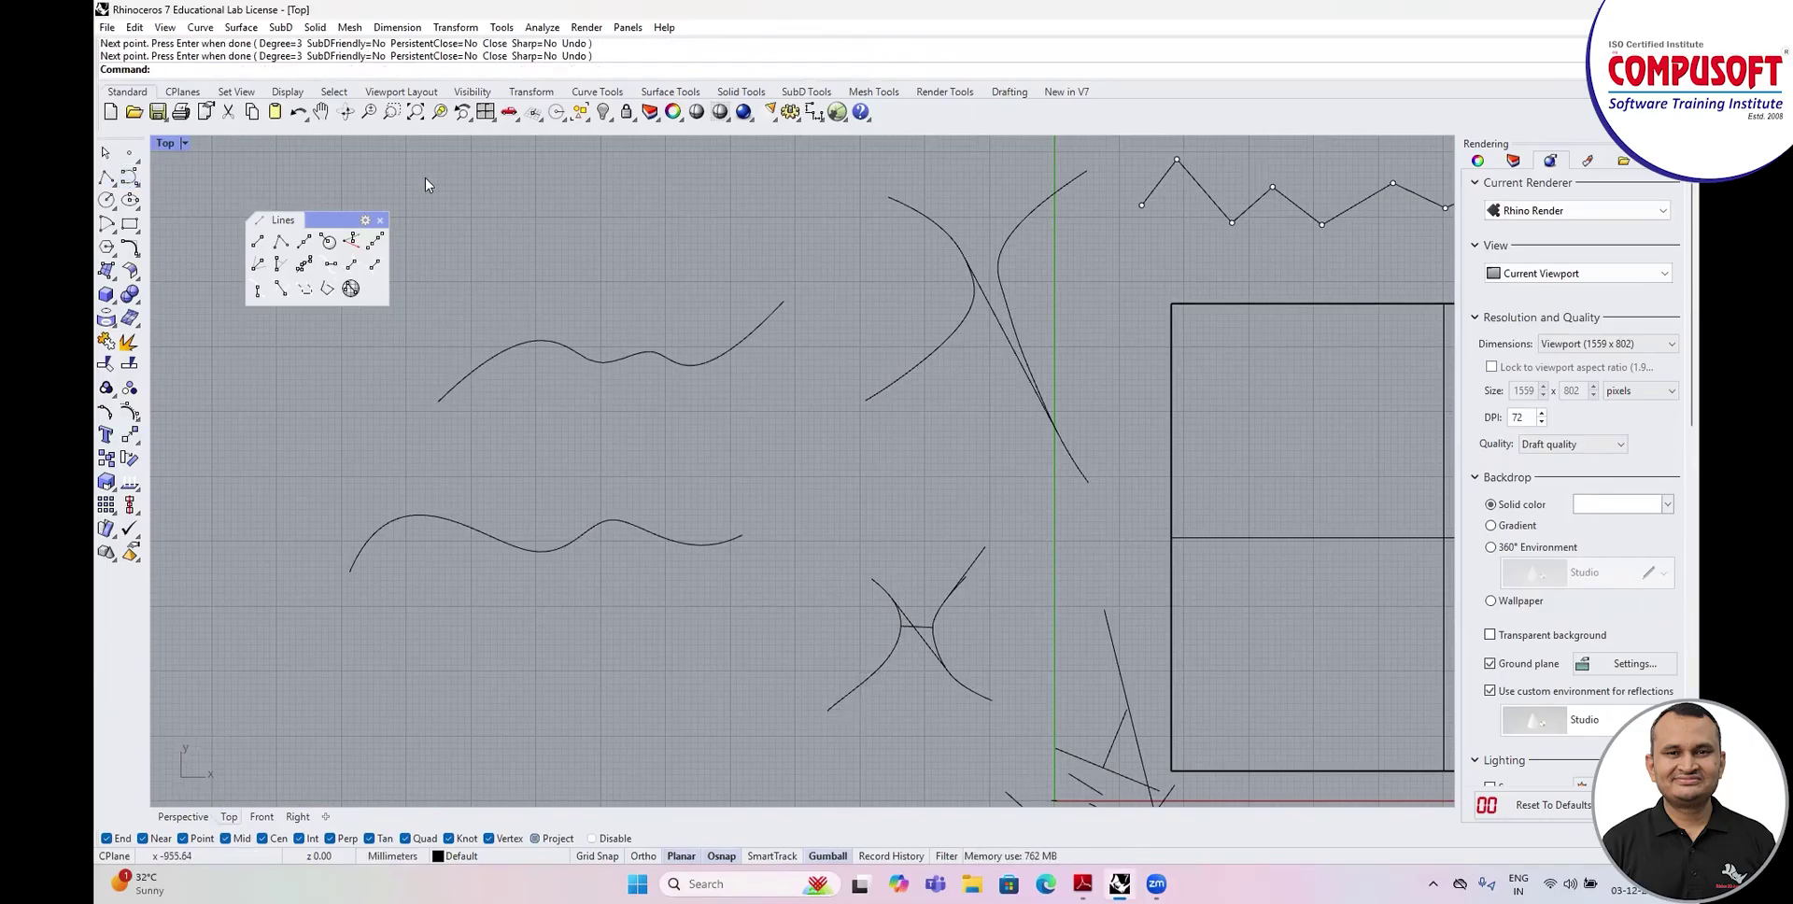
Start converting the new wavy curve to a polyline and set the minimum segment length to 60.
{"action": "left_click", "coordinate": [328, 290]}
{"action": "left_click", "coordinate": [633, 365]}
{"action": "key", "text": "Return"}
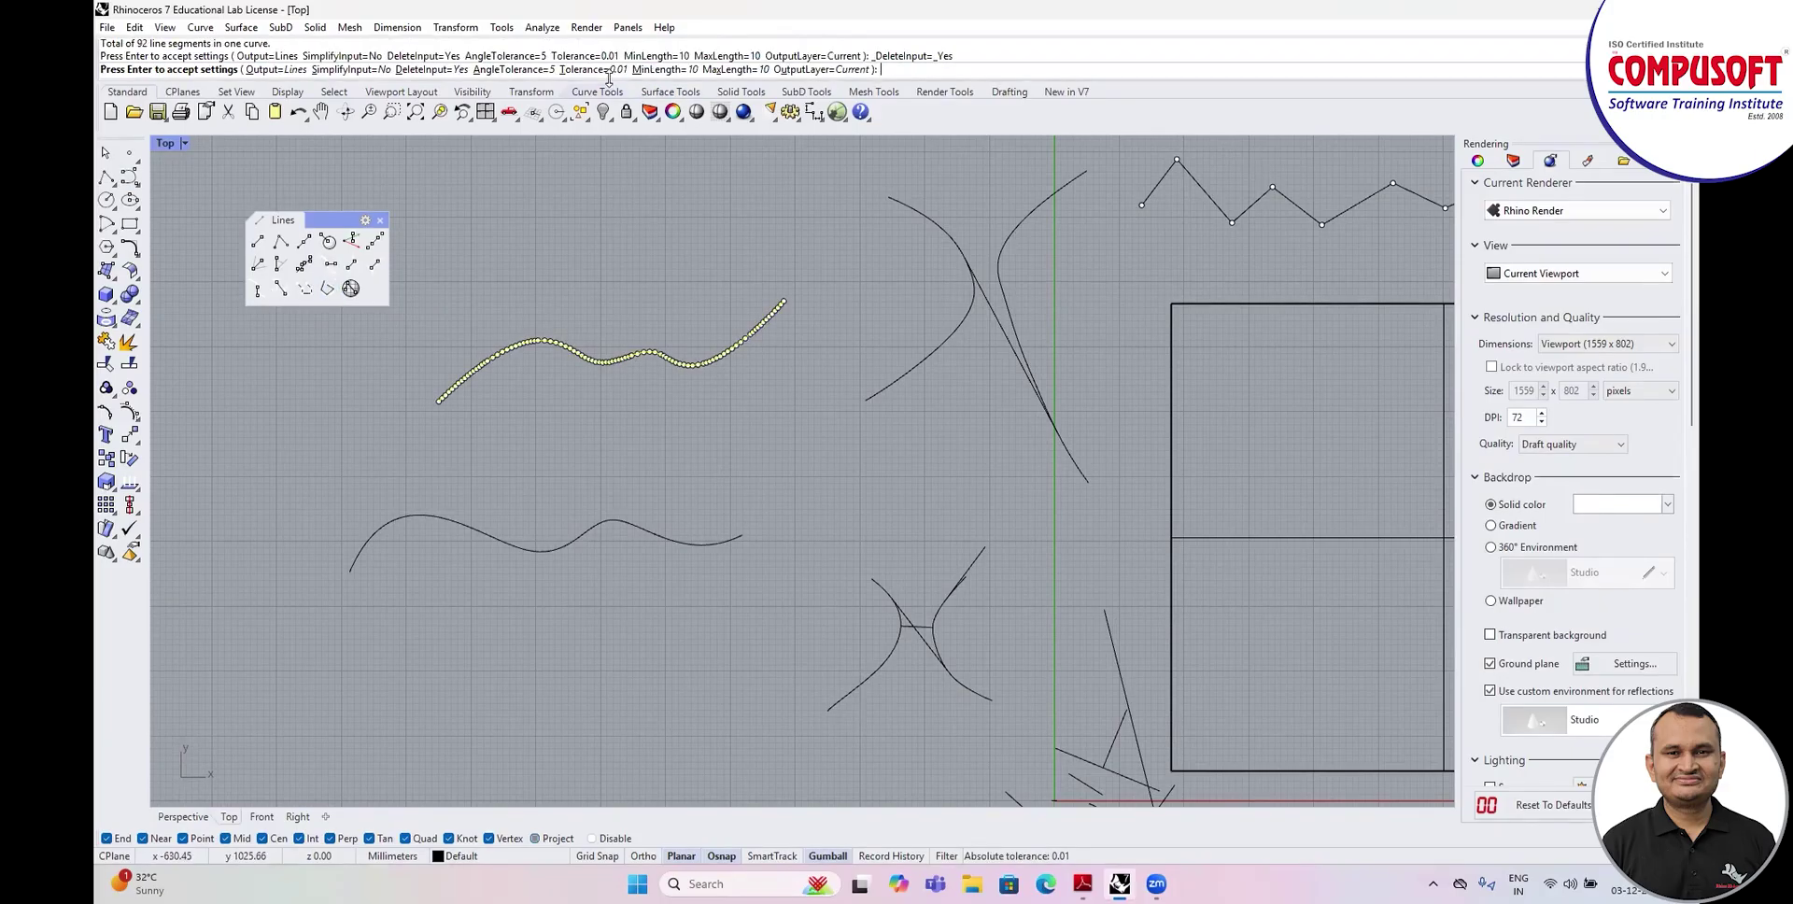
{"action": "left_click", "coordinate": [661, 70]}
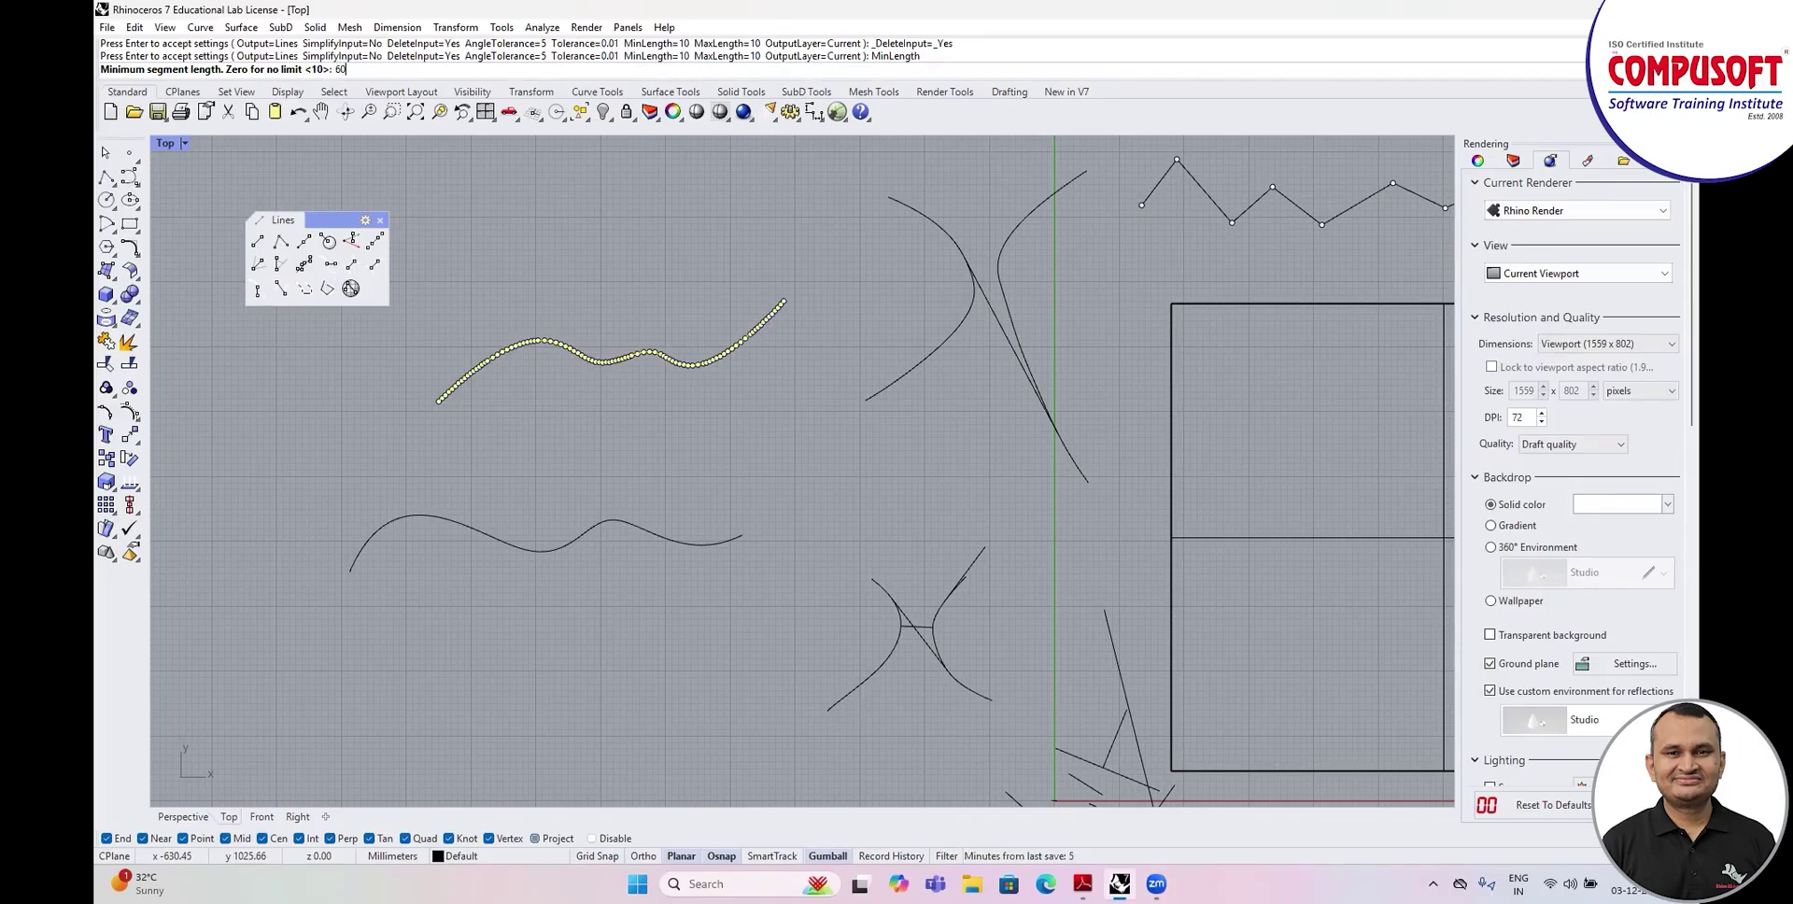
{"action": "key", "text": "Return"}
Set the maximum segment length to 60 and complete the upper curve's polyline conversion.
{"action": "left_click", "coordinate": [709, 69]}
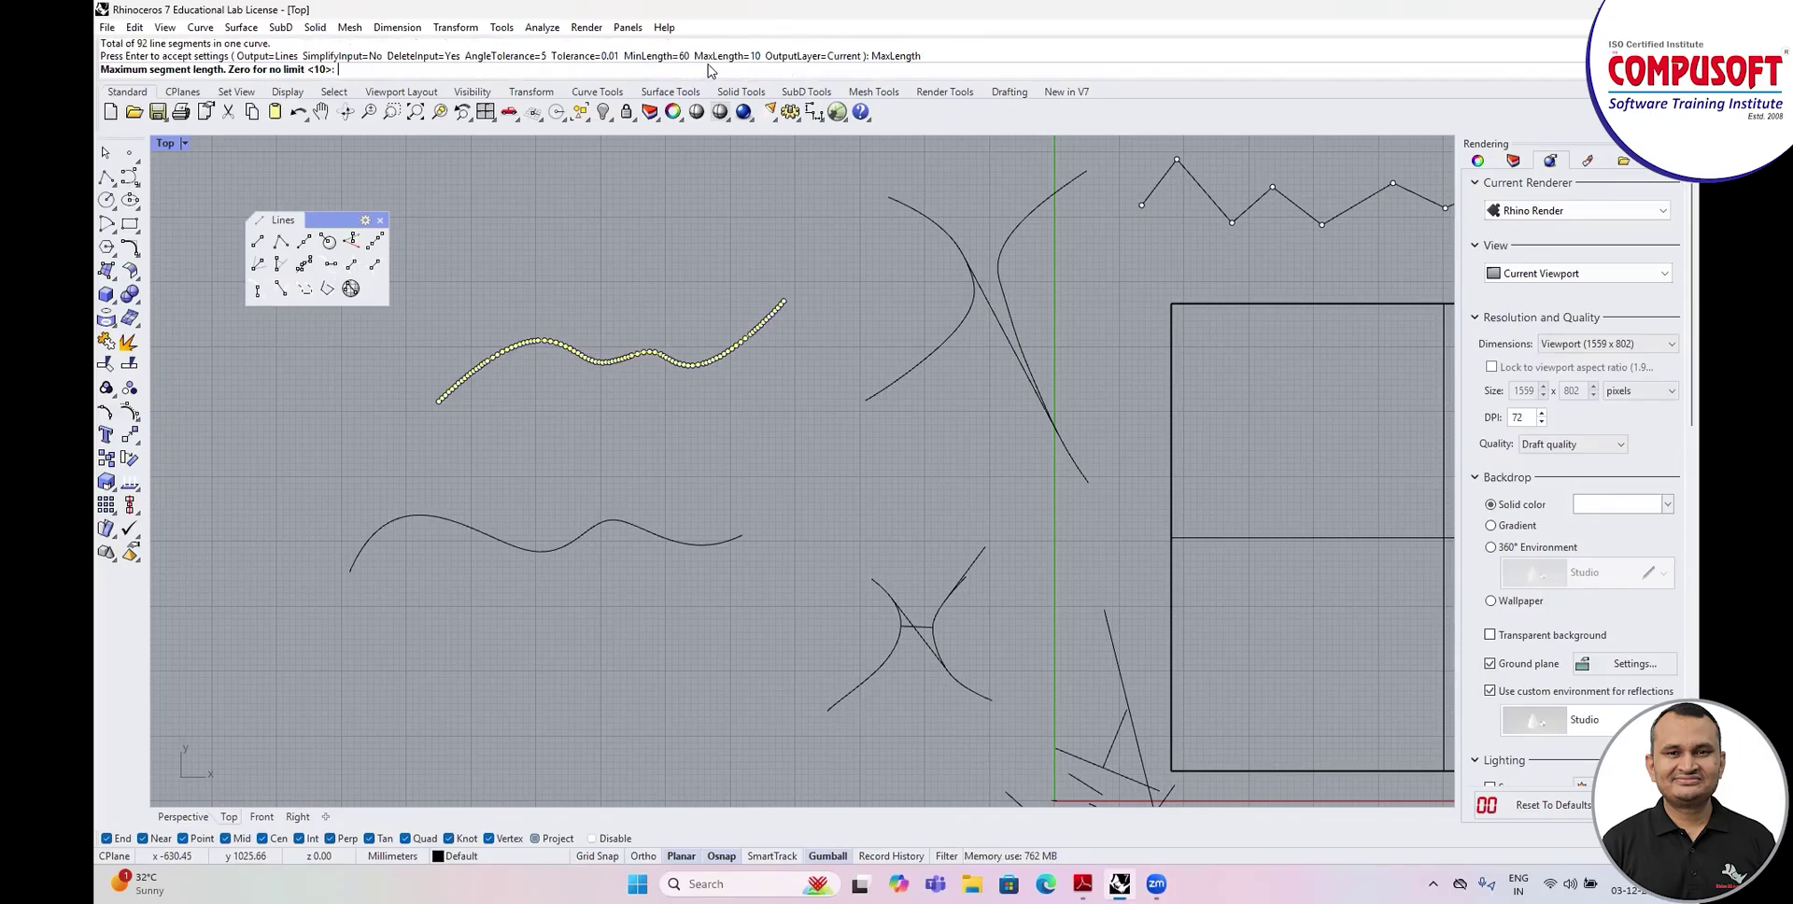
{"action": "type", "text": "60"}
{"action": "key", "text": "Return"}
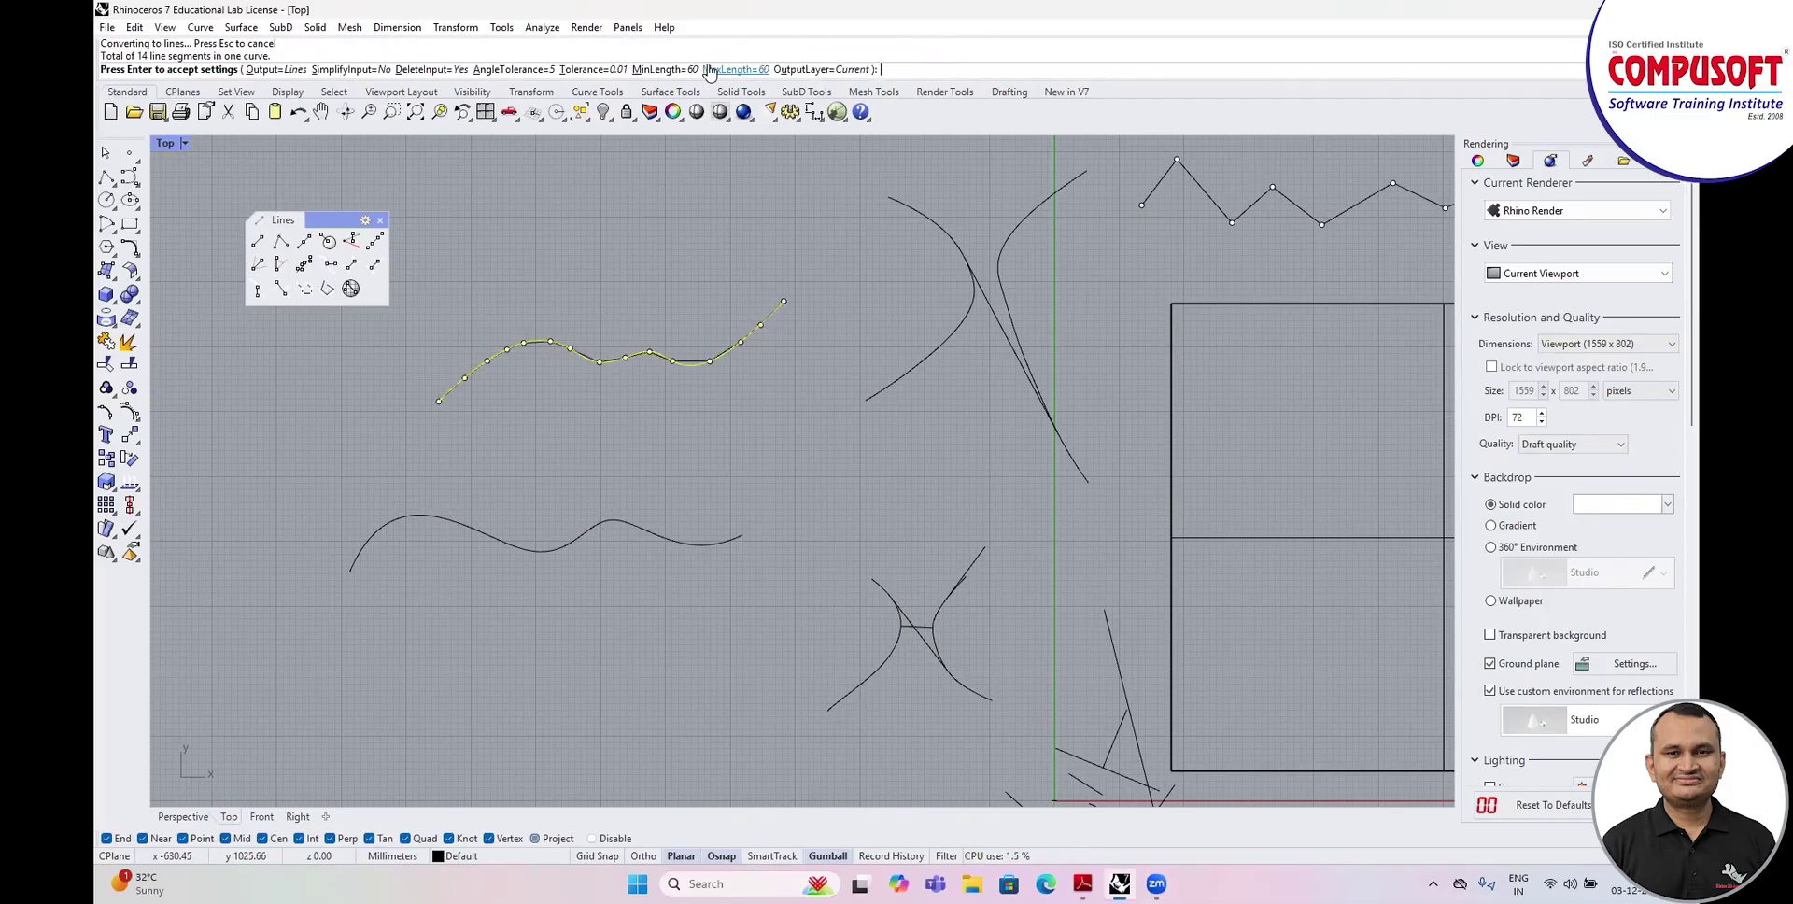
{"action": "scroll", "coordinate": [523, 360], "scroll_direction": "up", "scroll_amount": 5}
{"action": "scroll", "coordinate": [472, 398], "scroll_direction": "down", "scroll_amount": 3}
{"action": "scroll", "coordinate": [299, 483], "scroll_direction": "up", "scroll_amount": 2}
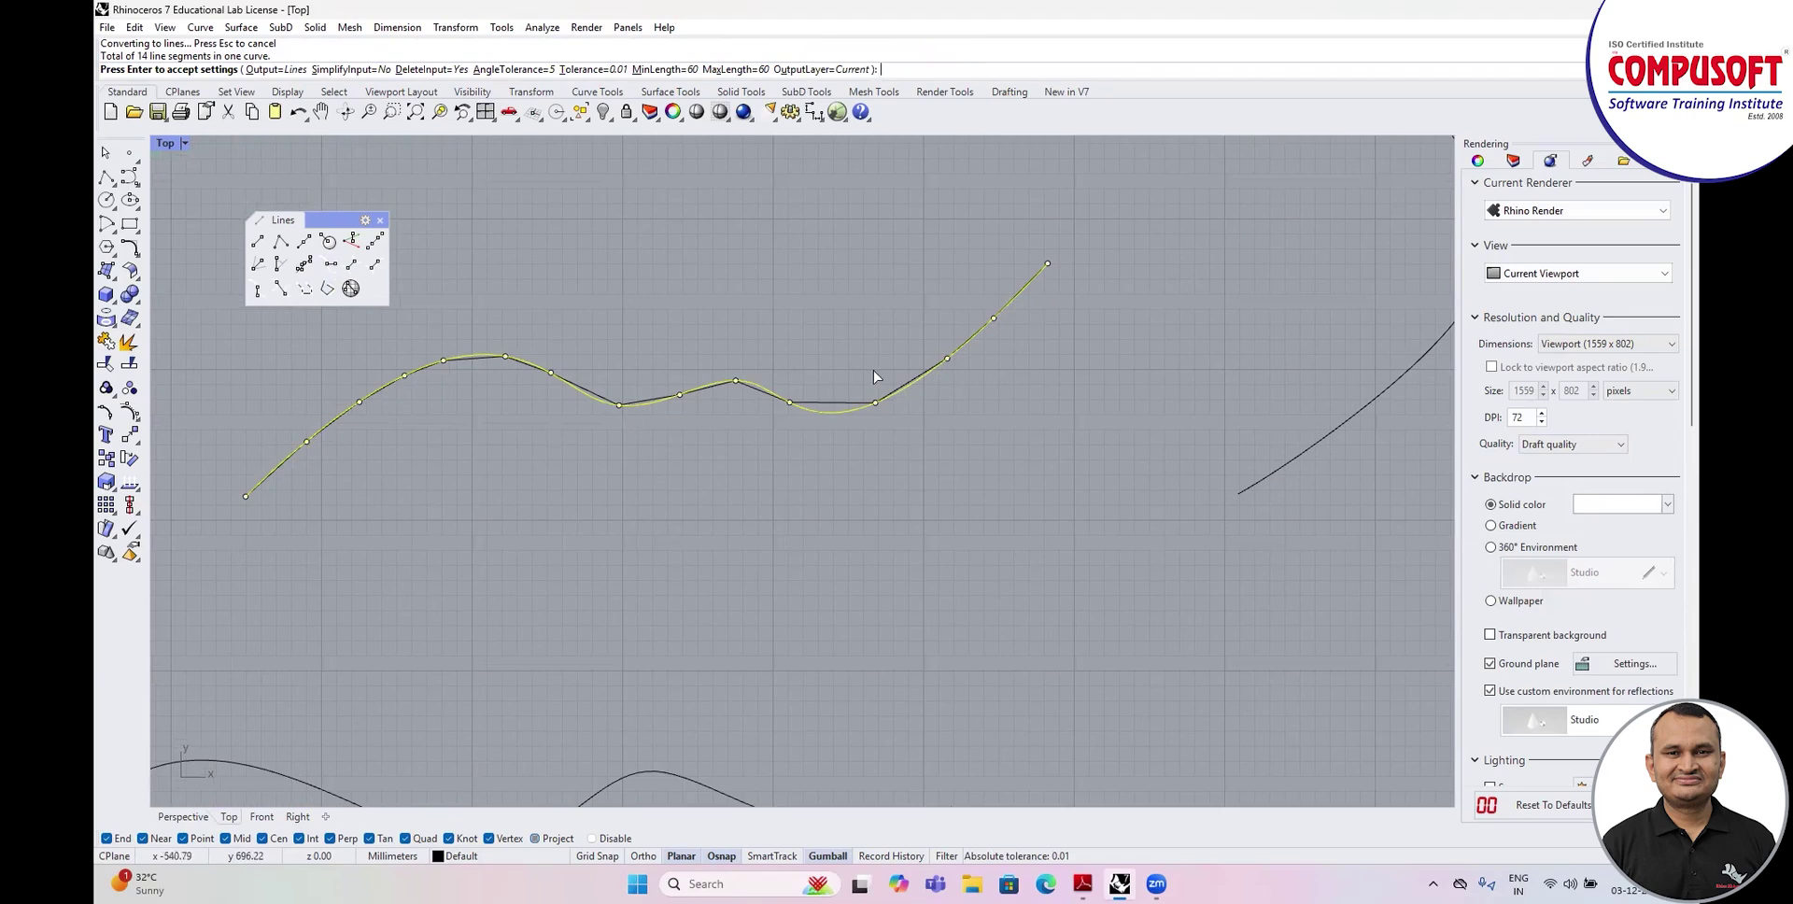
{"action": "key", "text": "Return"}
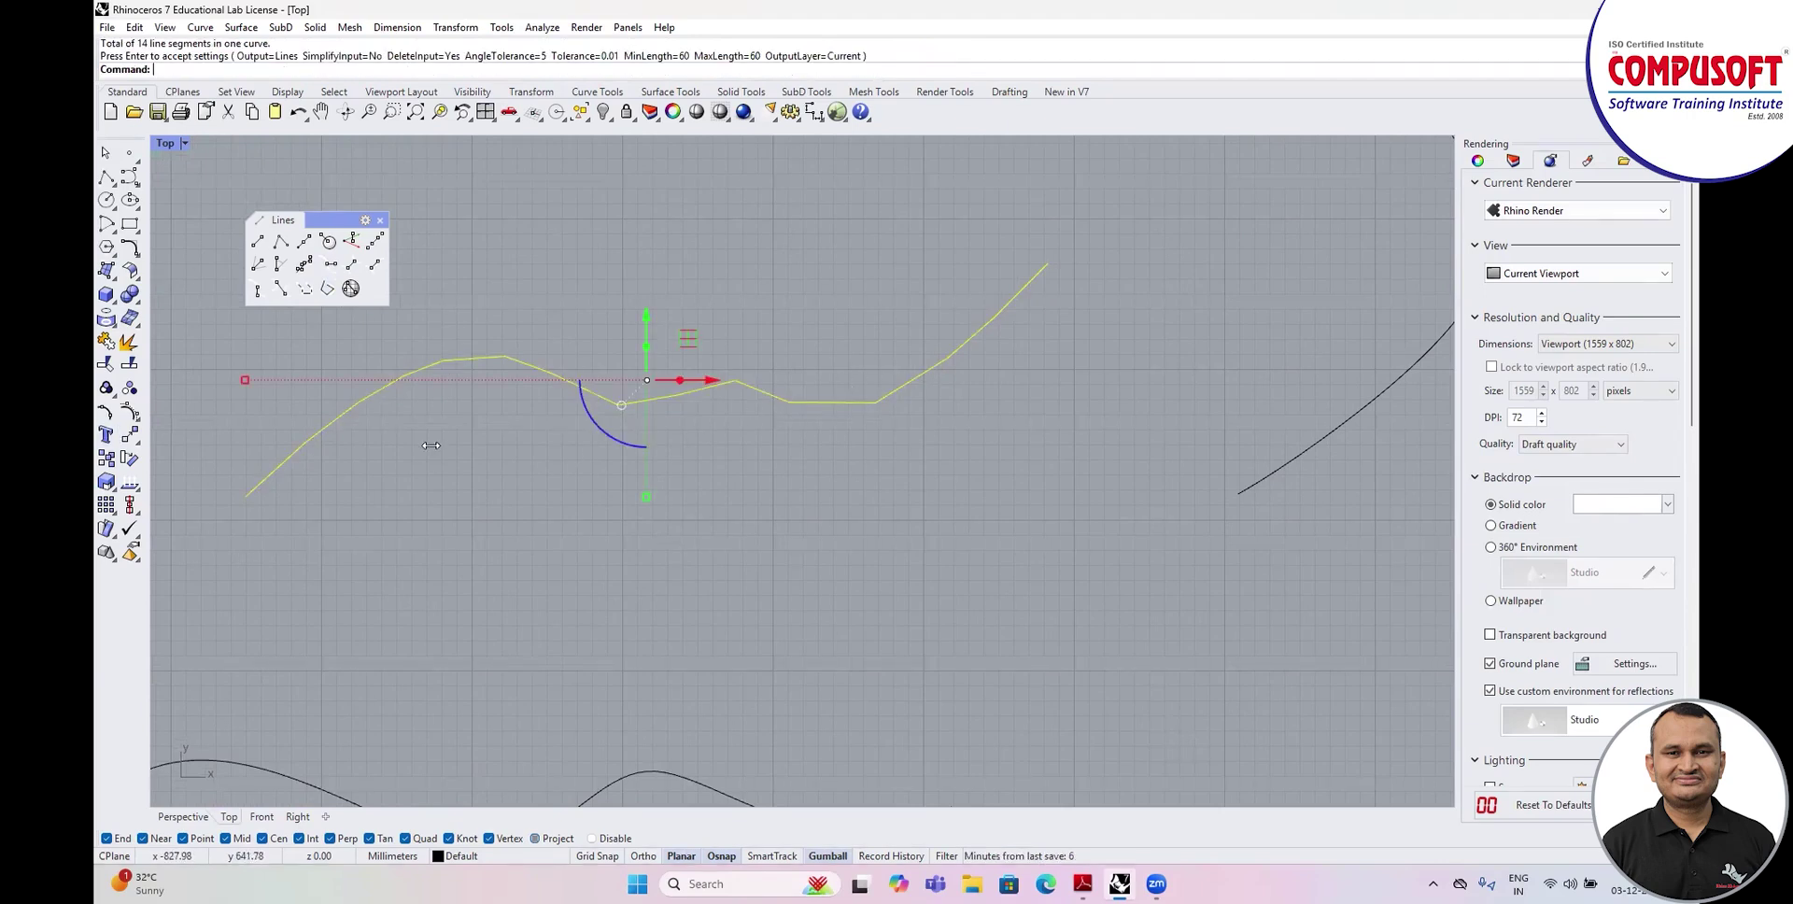
Show the control points of the coarse upper polyline.
{"action": "scroll", "coordinate": [658, 380], "scroll_direction": "down", "scroll_amount": 2}
{"action": "scroll", "coordinate": [658, 380], "scroll_direction": "up", "scroll_amount": 1}
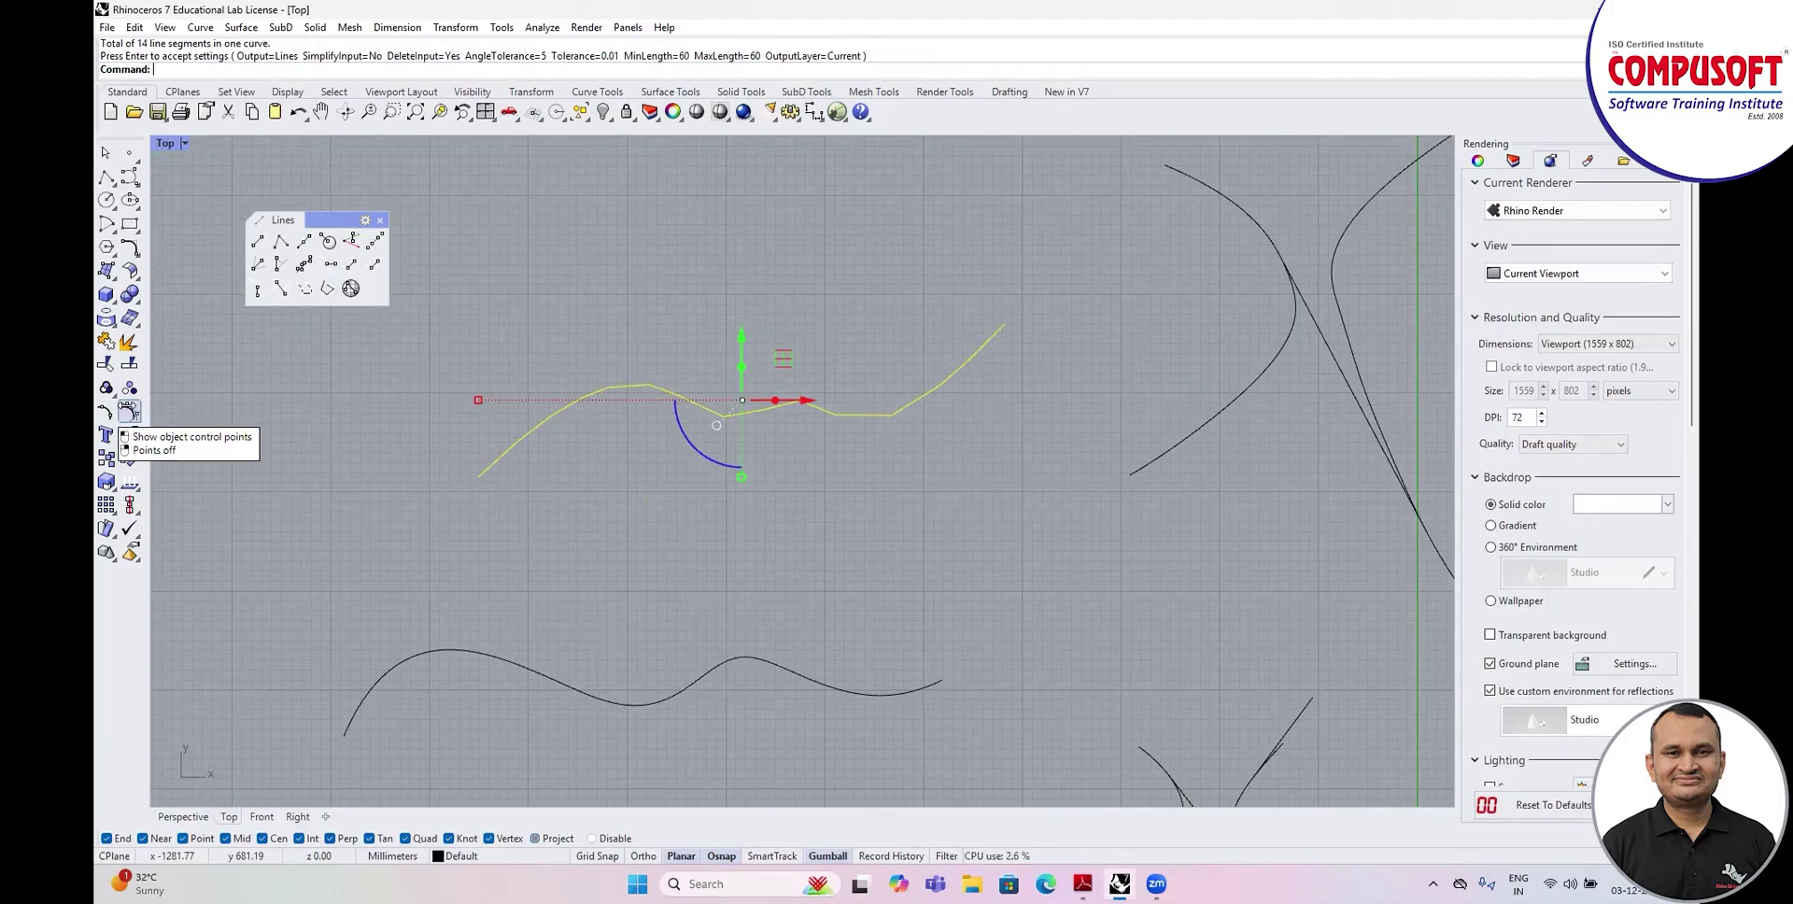
{"action": "left_click", "coordinate": [129, 411]}
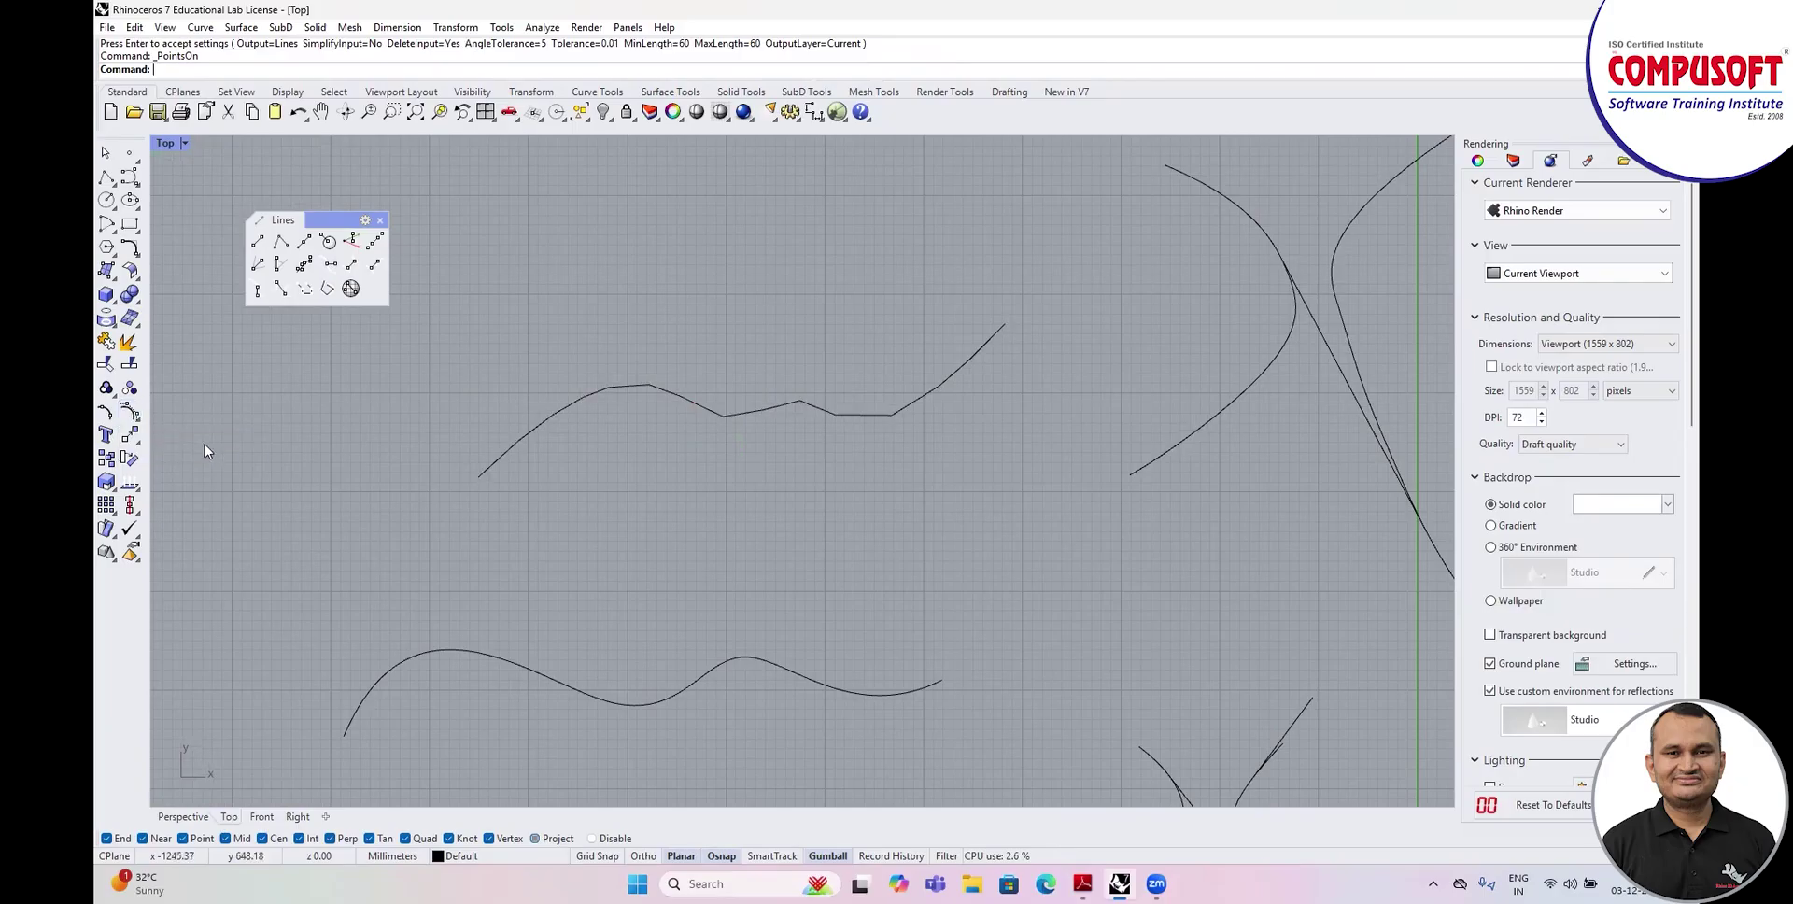
{"action": "left_click", "coordinate": [538, 430]}
{"action": "right_click", "coordinate": [499, 519]}
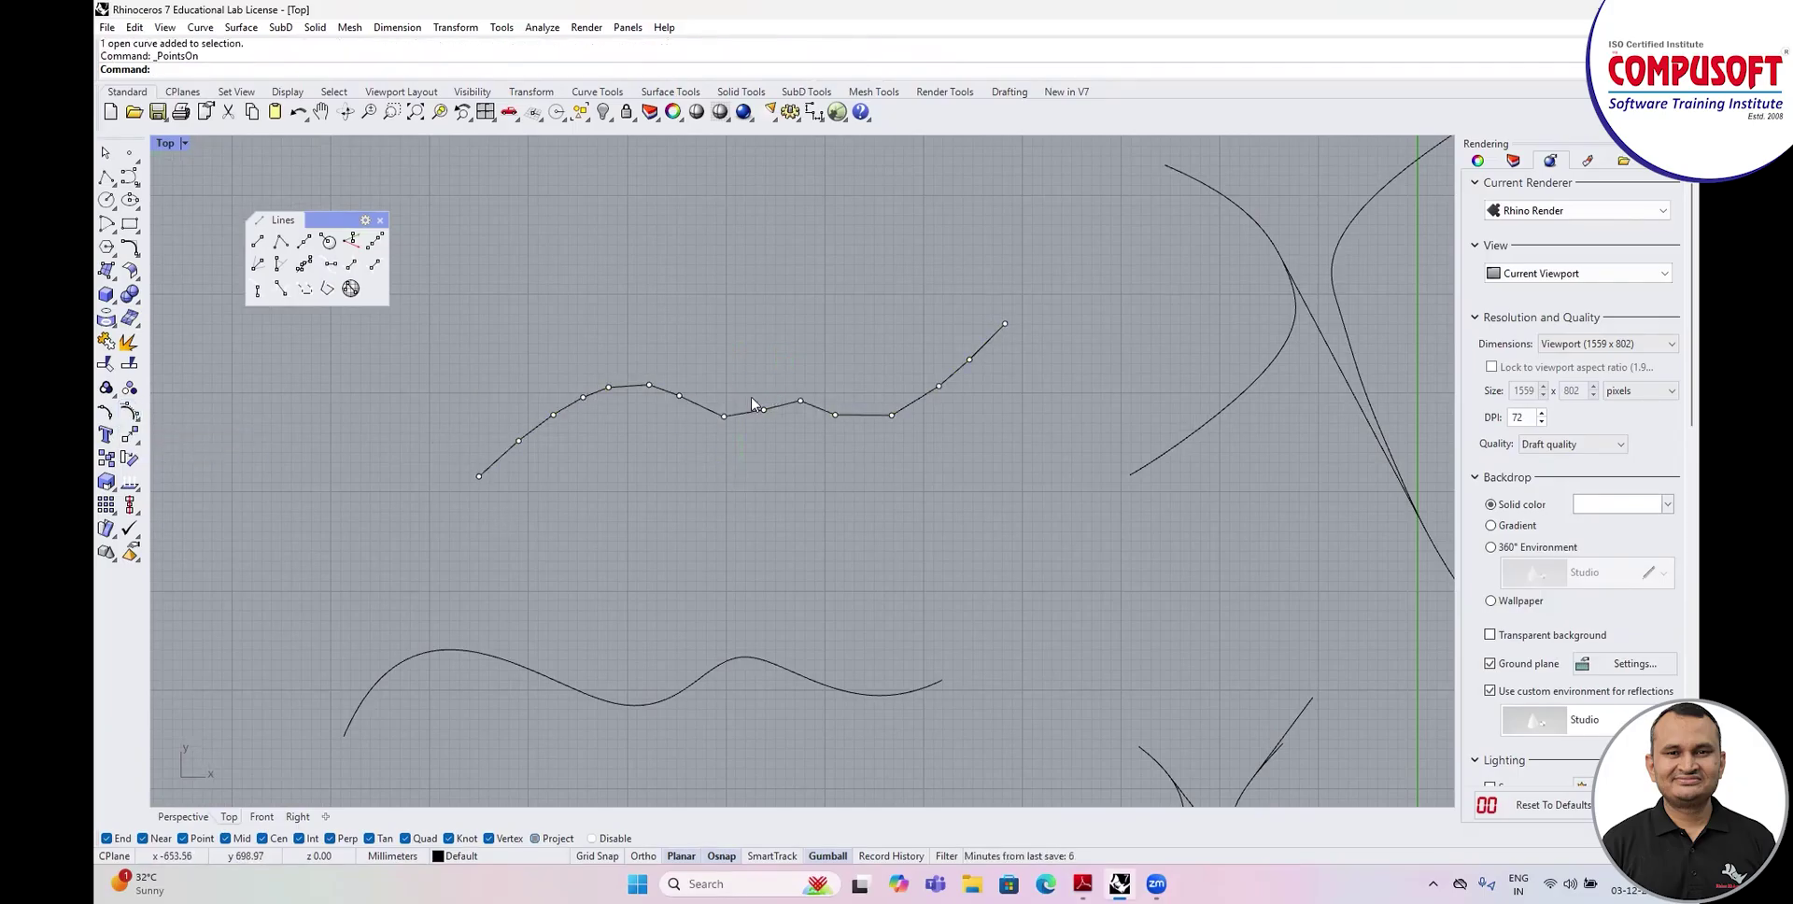